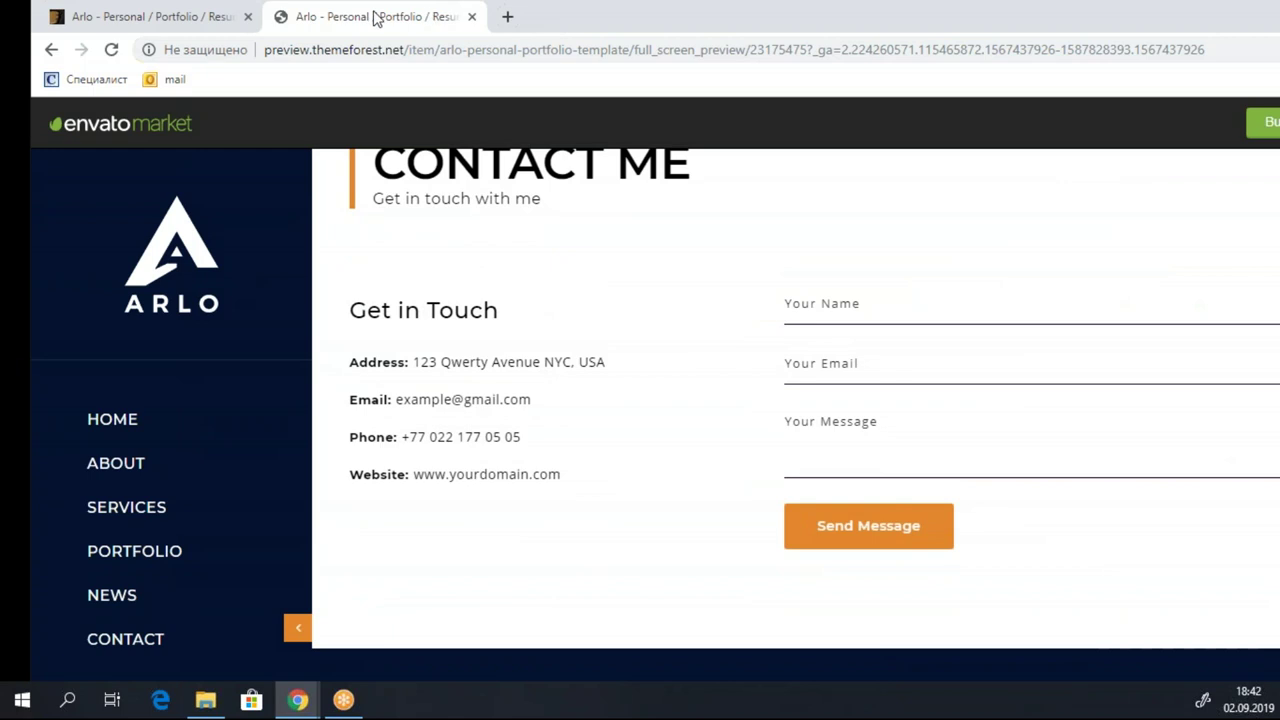
Close the Arlo live preview tab after glancing at the ThemeForest item page.
click(155, 17)
click(388, 17)
click(471, 17)
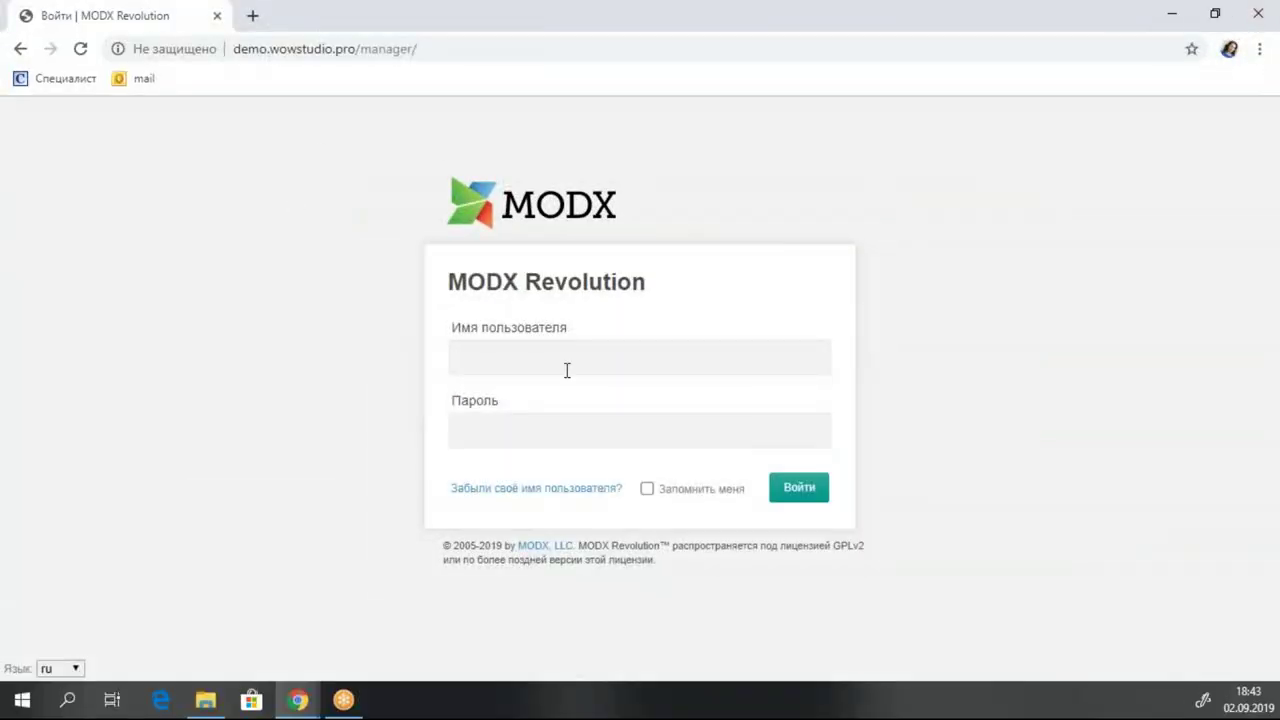
Log in to the MODX manager as admin, declining to save the password.
text(admin)
key(Tab)
key(Return)
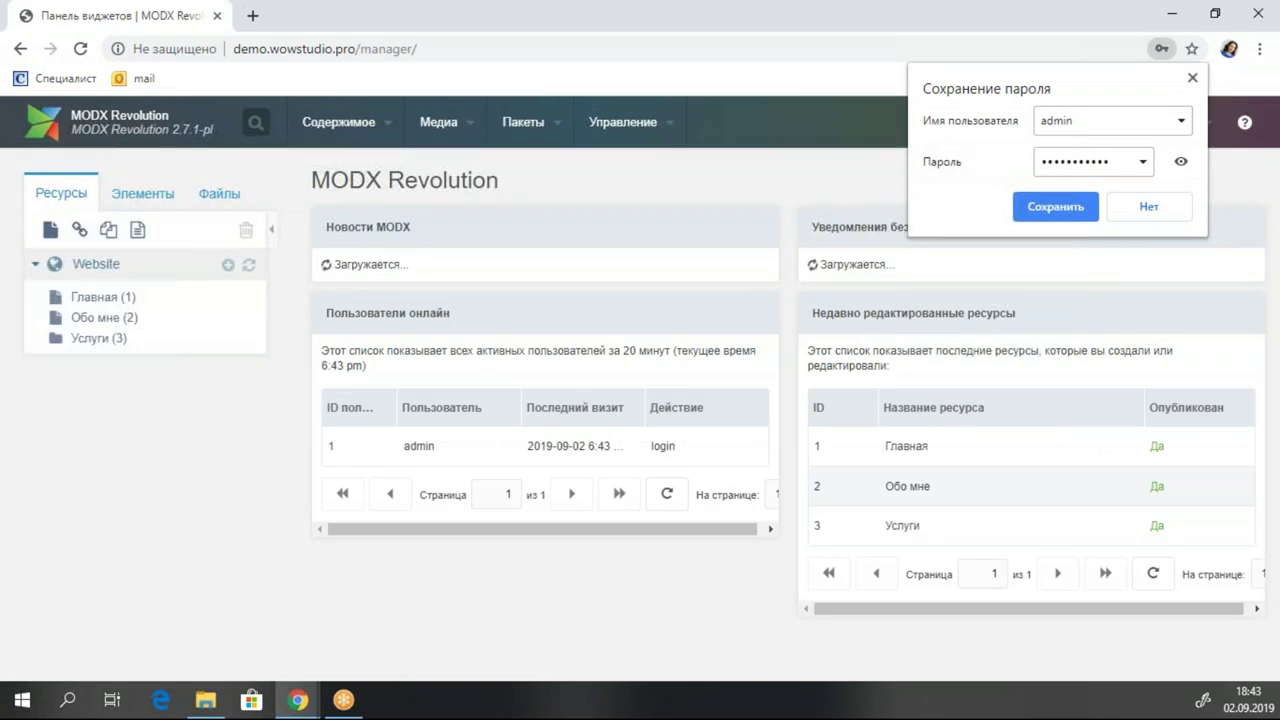
click(1194, 78)
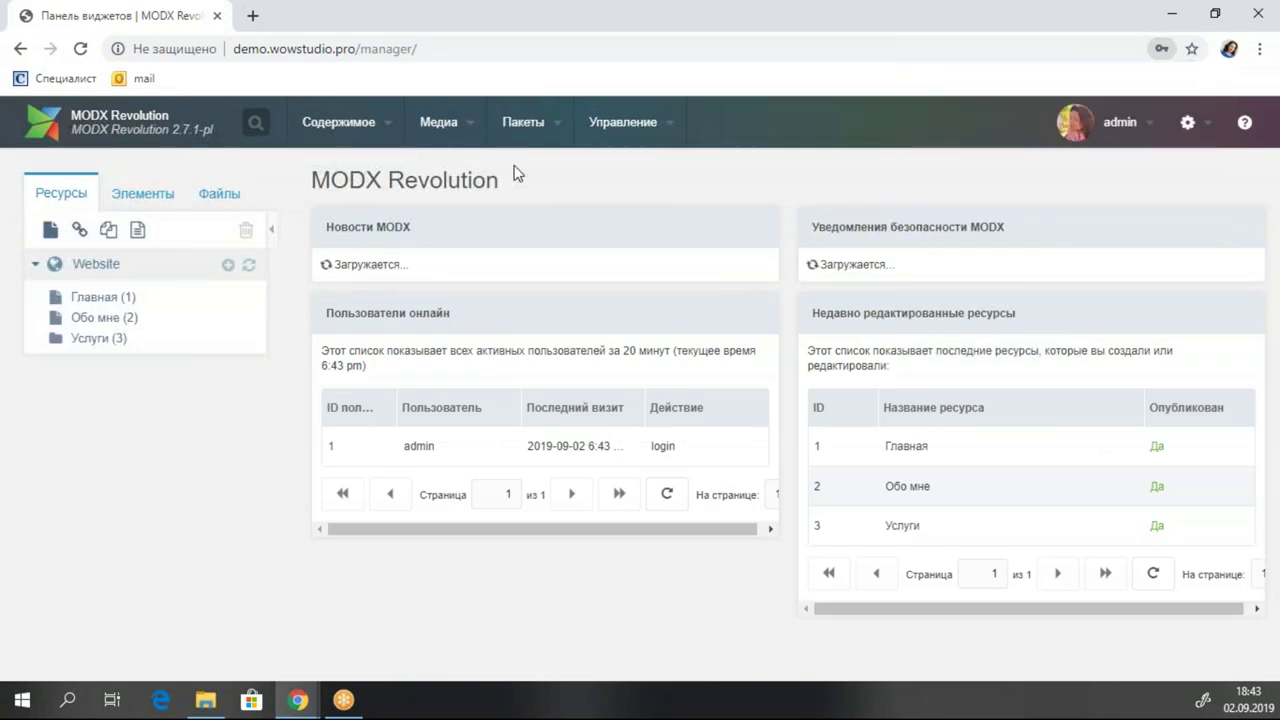
click(338, 125)
View the installed site's welcome page in a new tab, then go back to the manager.
click(330, 245)
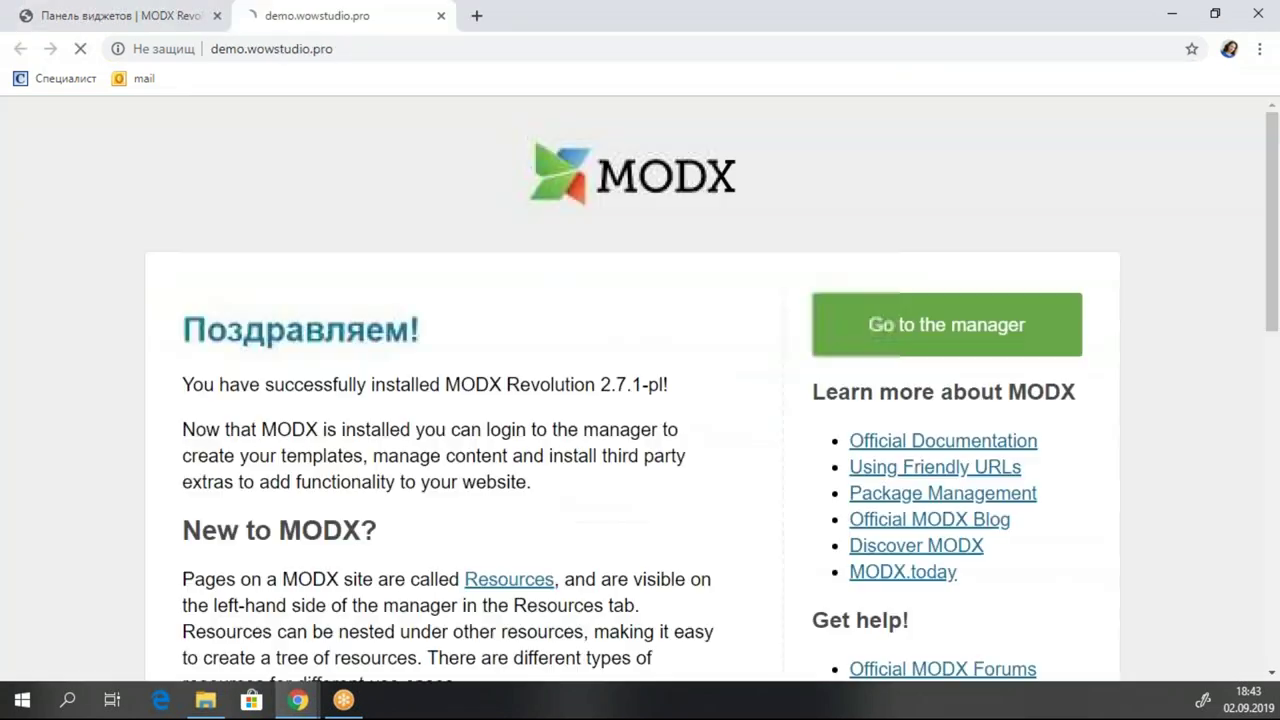
click(1192, 77)
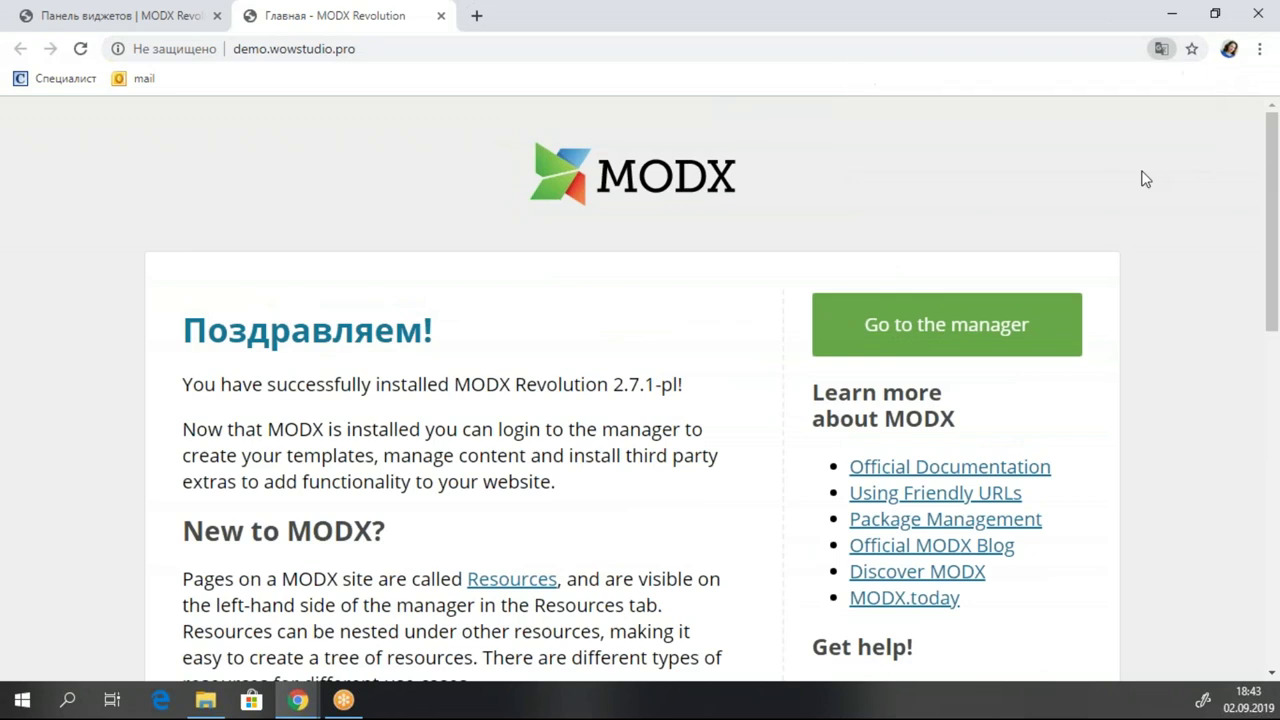
scroll(1143, 177, down, 8)
scroll(1143, 177, up, 7)
scroll(640, 390, up, 1)
click(182, 26)
mouse_move(532, 119)
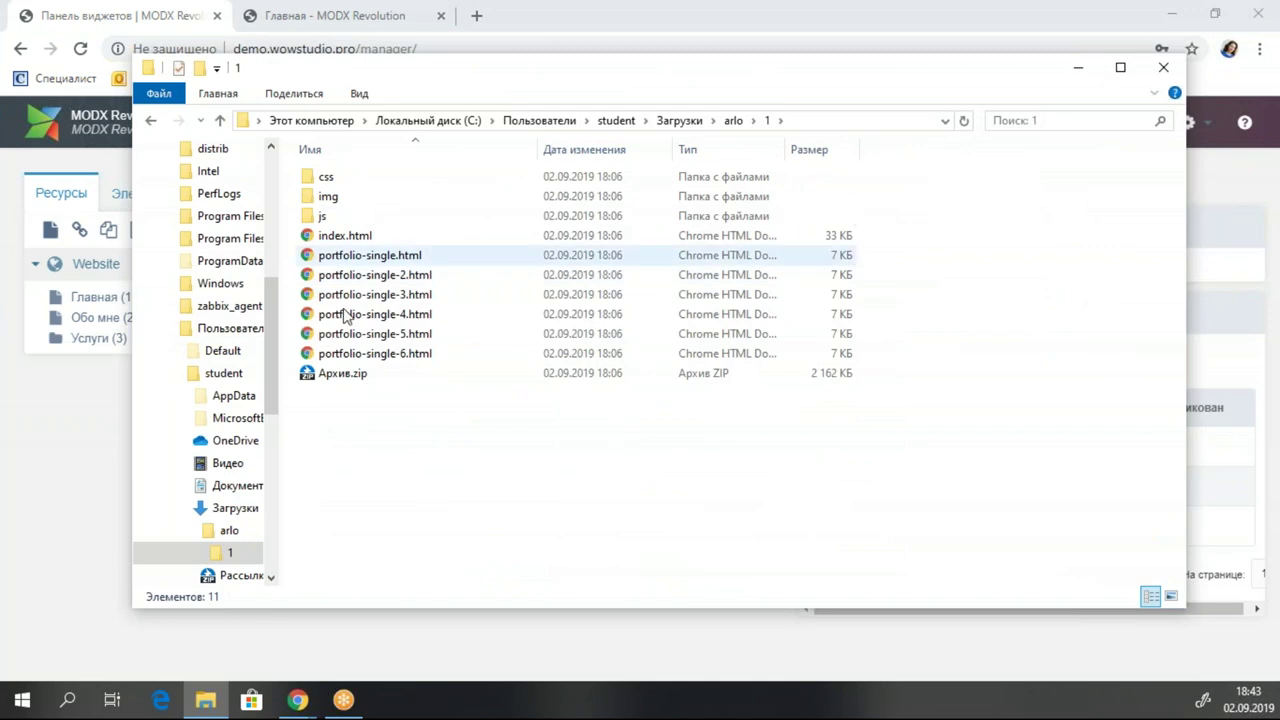
Open the Arlo template's local index.html in Chrome.
click(368, 237)
double_click(368, 237)
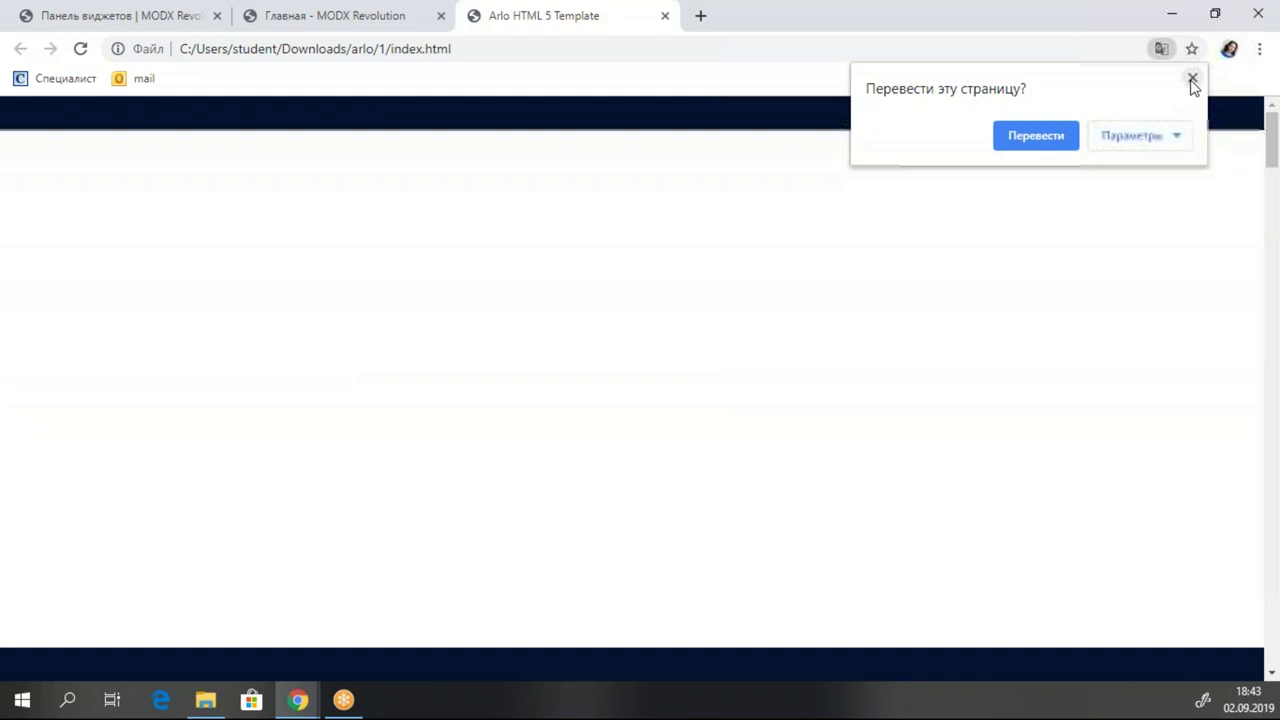
click(1193, 80)
scroll(723, 323, down, 10)
scroll(705, 592, up, 2)
scroll(705, 592, up, 8)
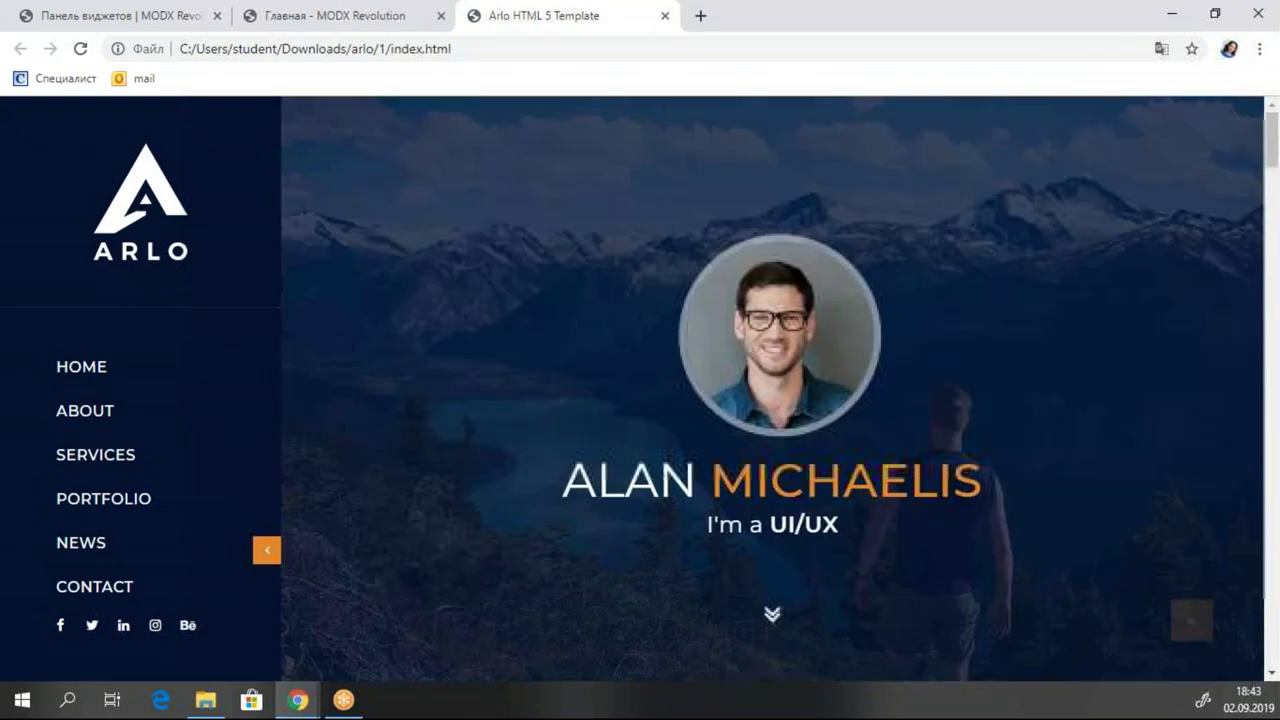
scroll(723, 334, down, 12)
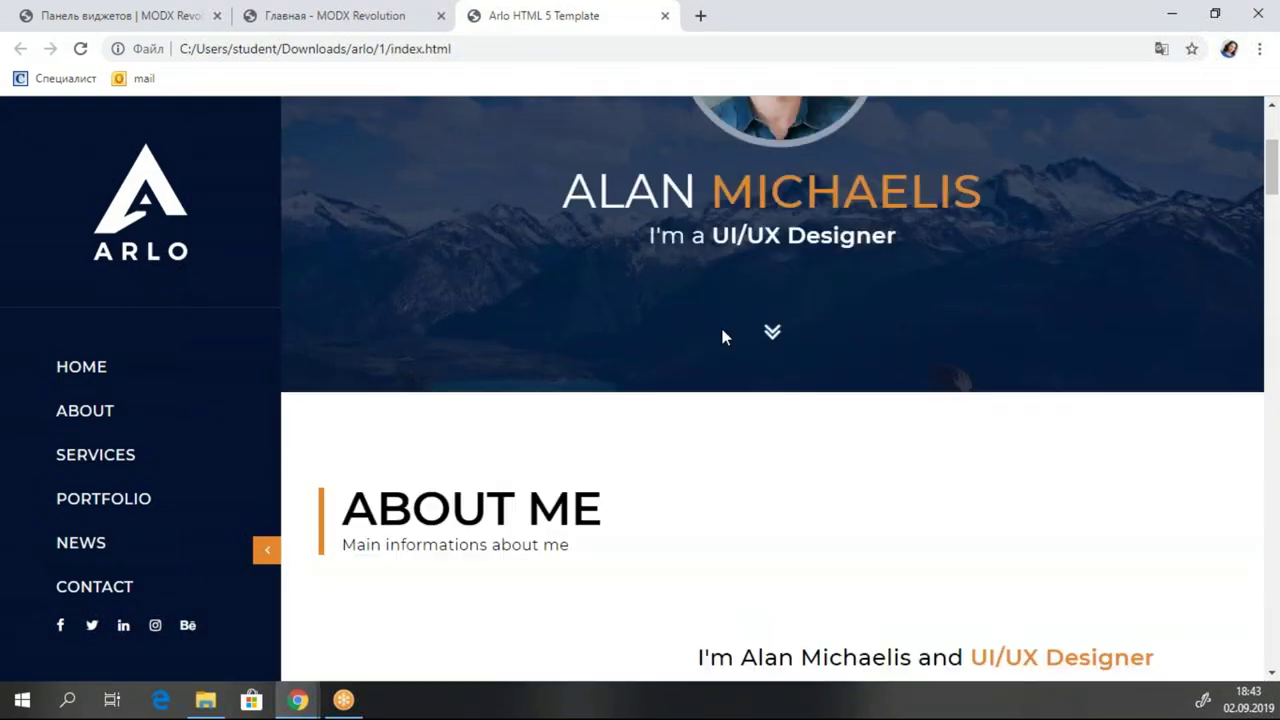
Jump through the Portfolio, News and Contact sections, then scroll back to the top.
click(105, 498)
click(89, 547)
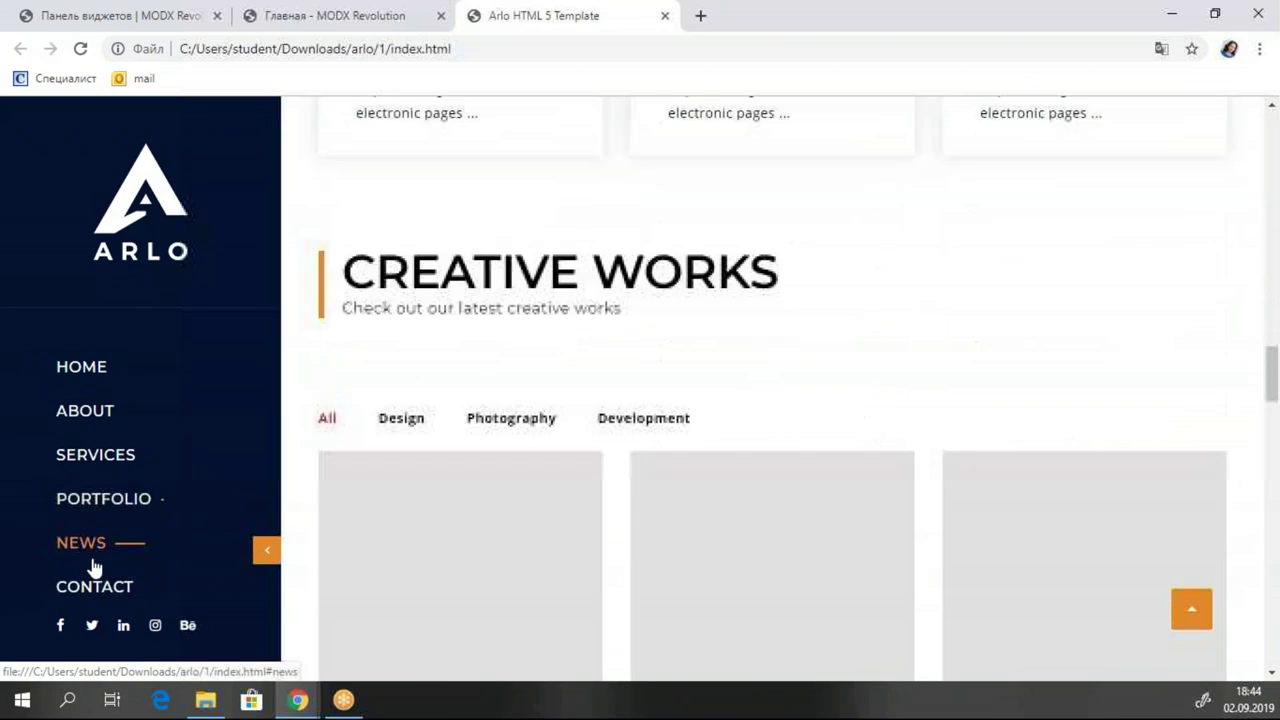
click(89, 585)
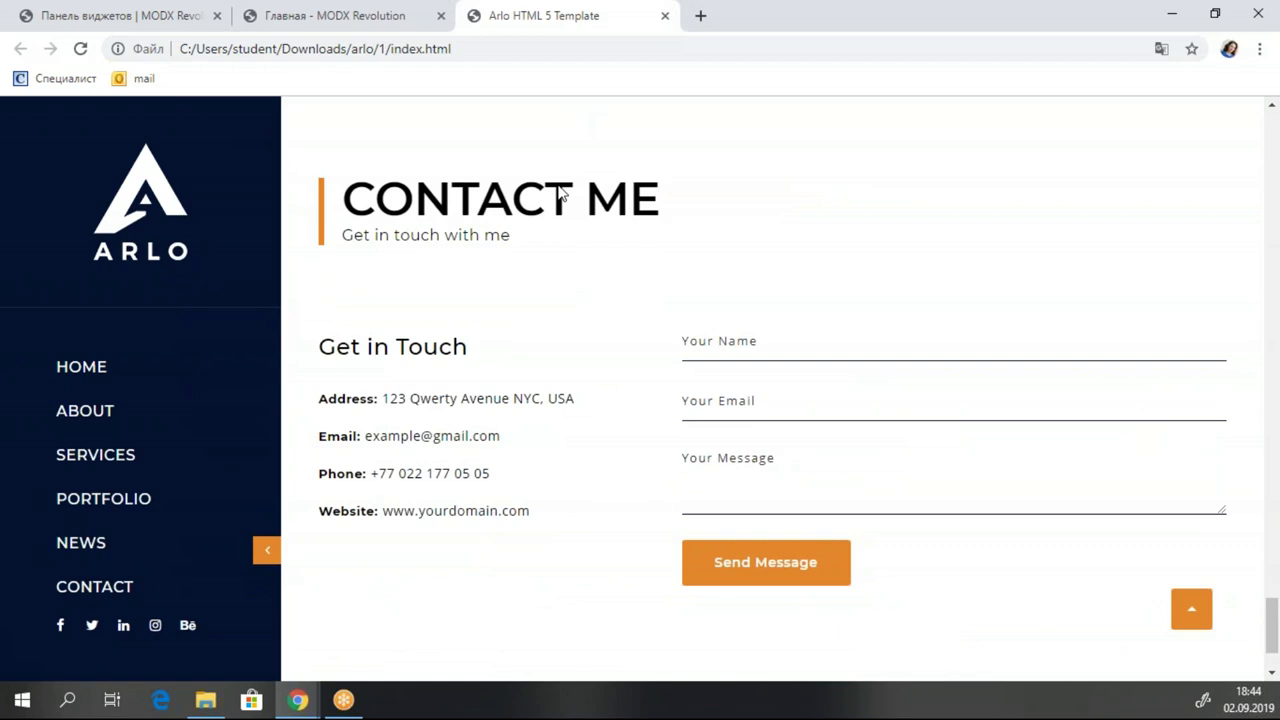
scroll(815, 376, up, 20)
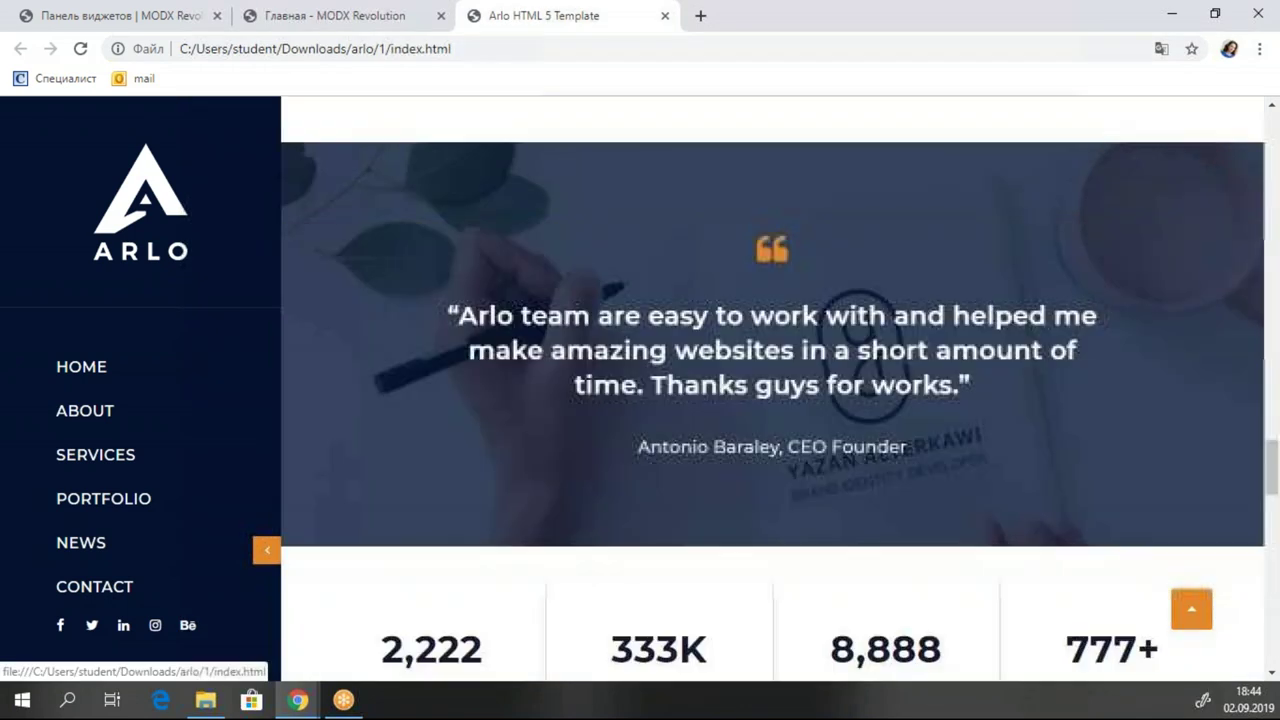
scroll(775, 390, up, 7)
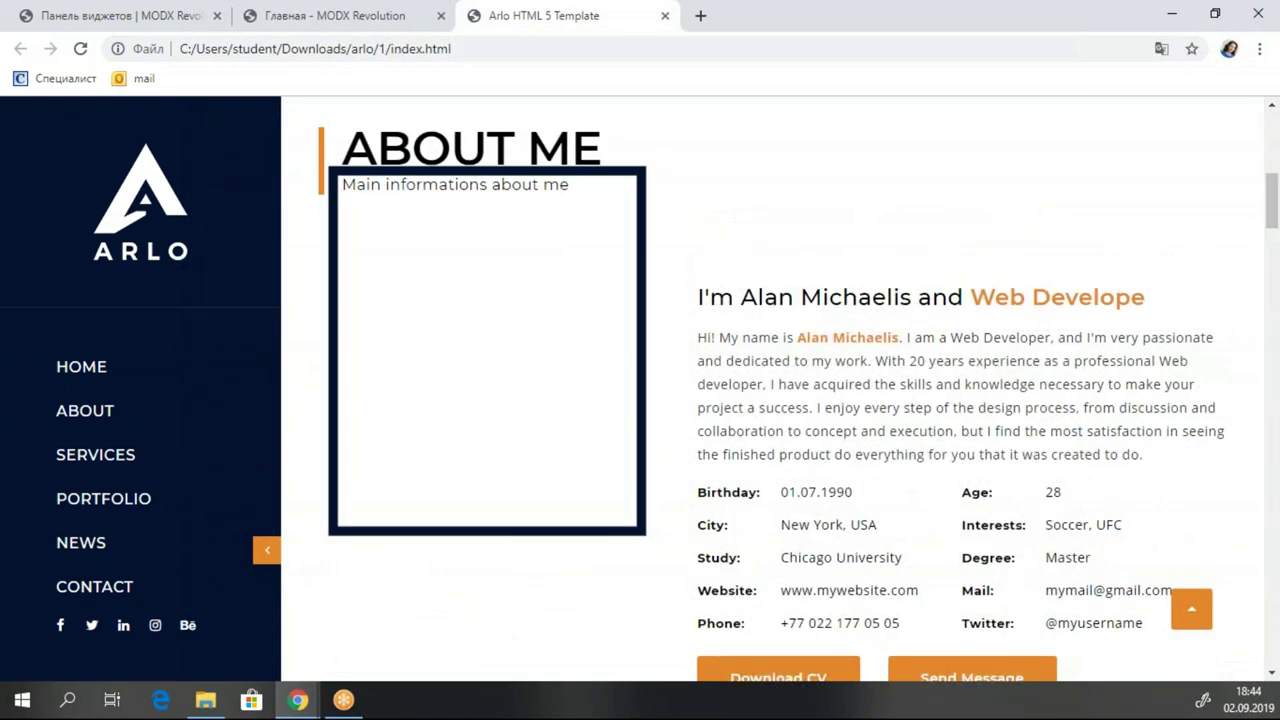
scroll(775, 390, up, 5)
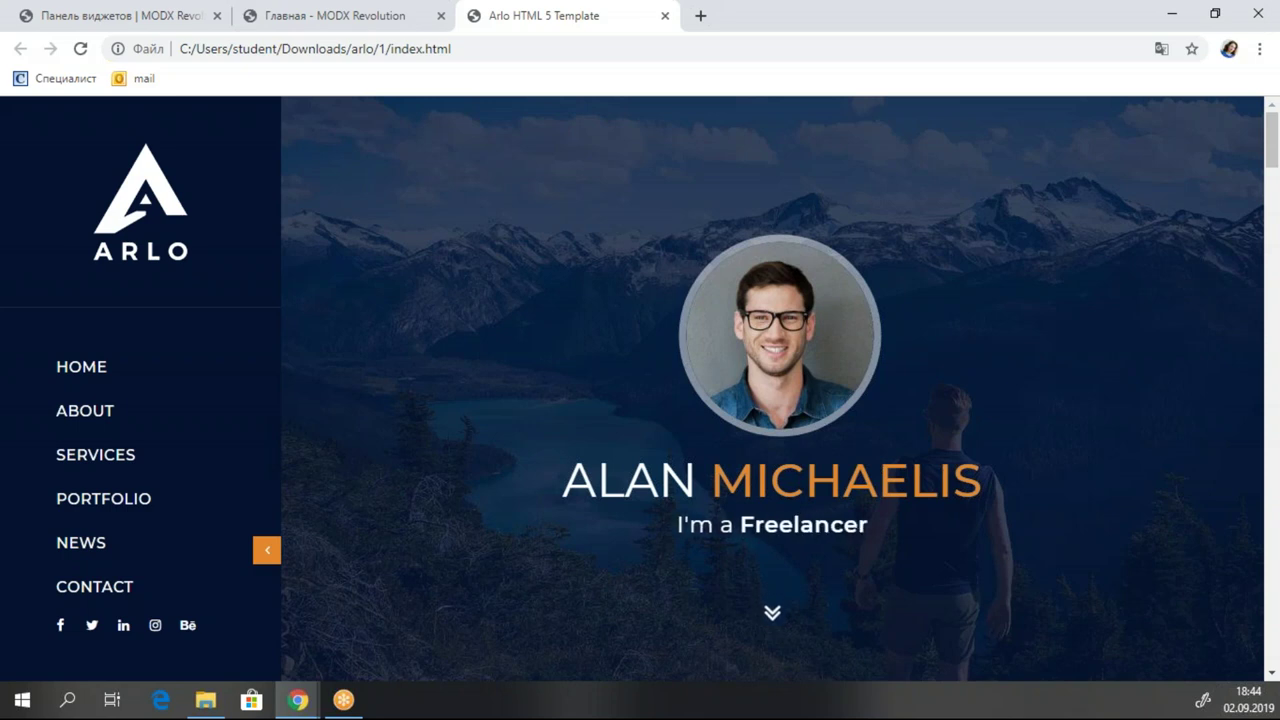
Glance at the MODX welcome and dashboard tabs, then scroll the local Arlo preview.
click(345, 25)
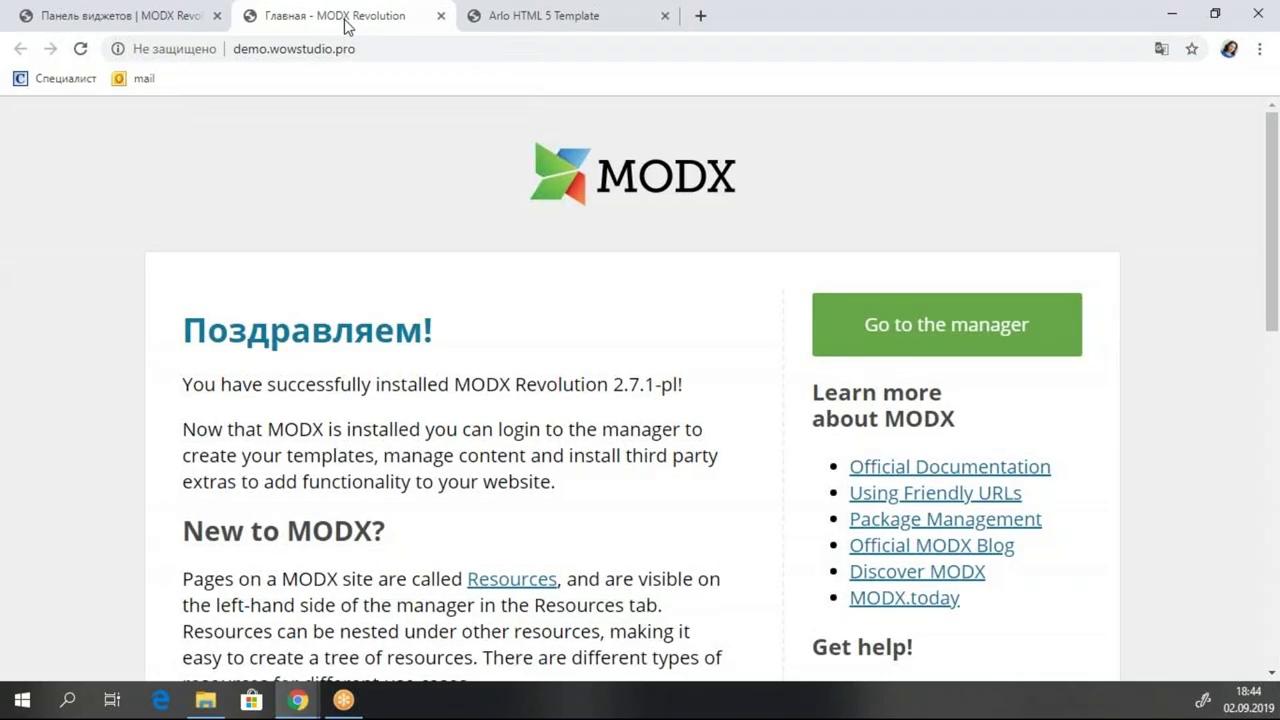
click(155, 27)
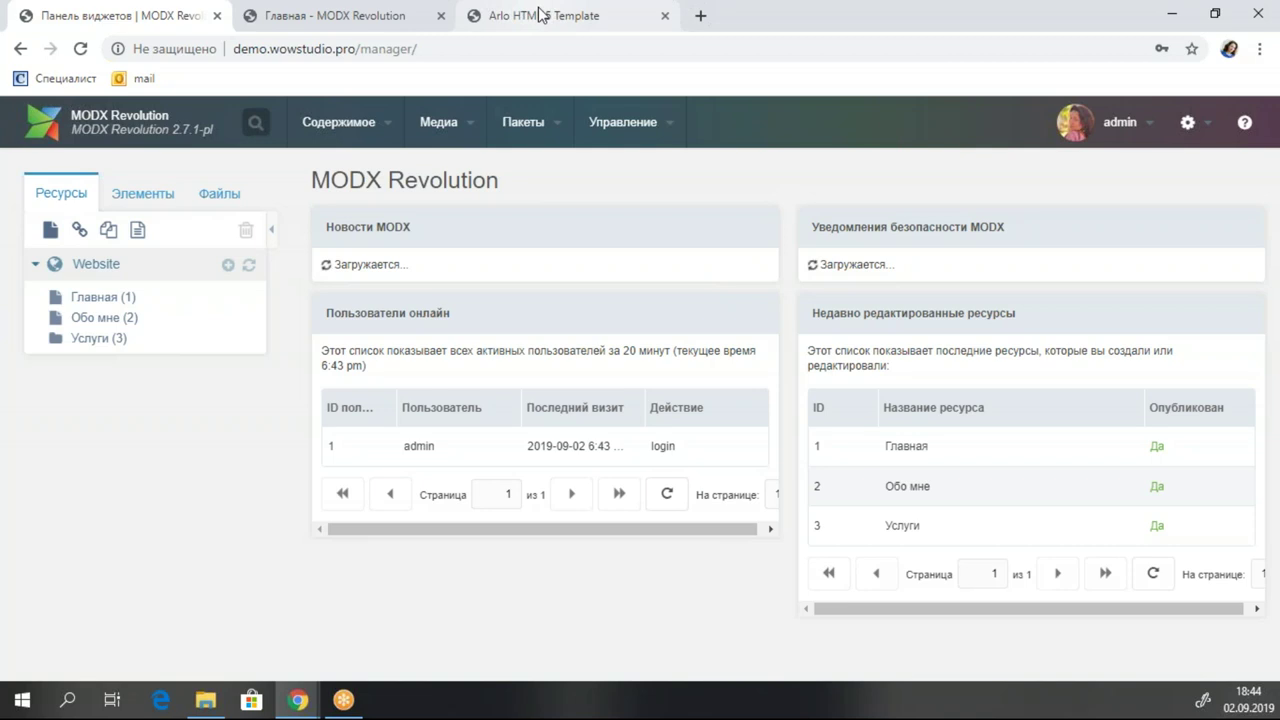
click(360, 18)
click(590, 15)
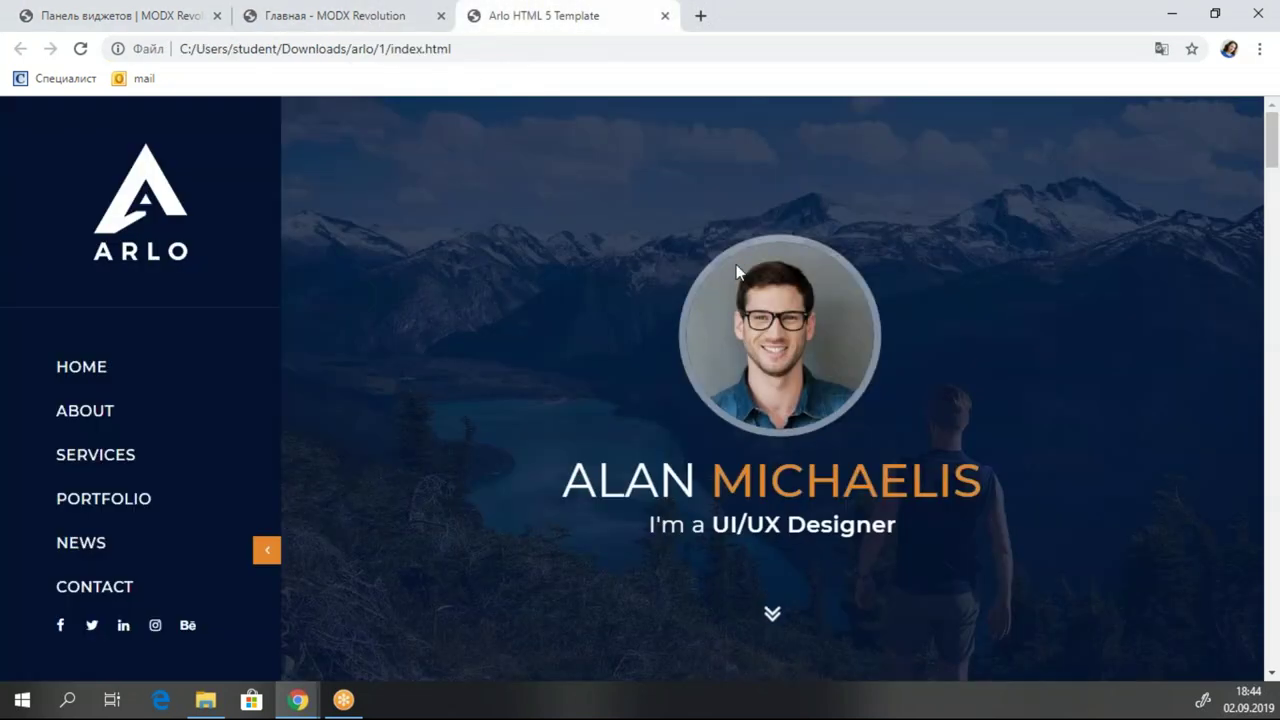
scroll(939, 298, down, 3)
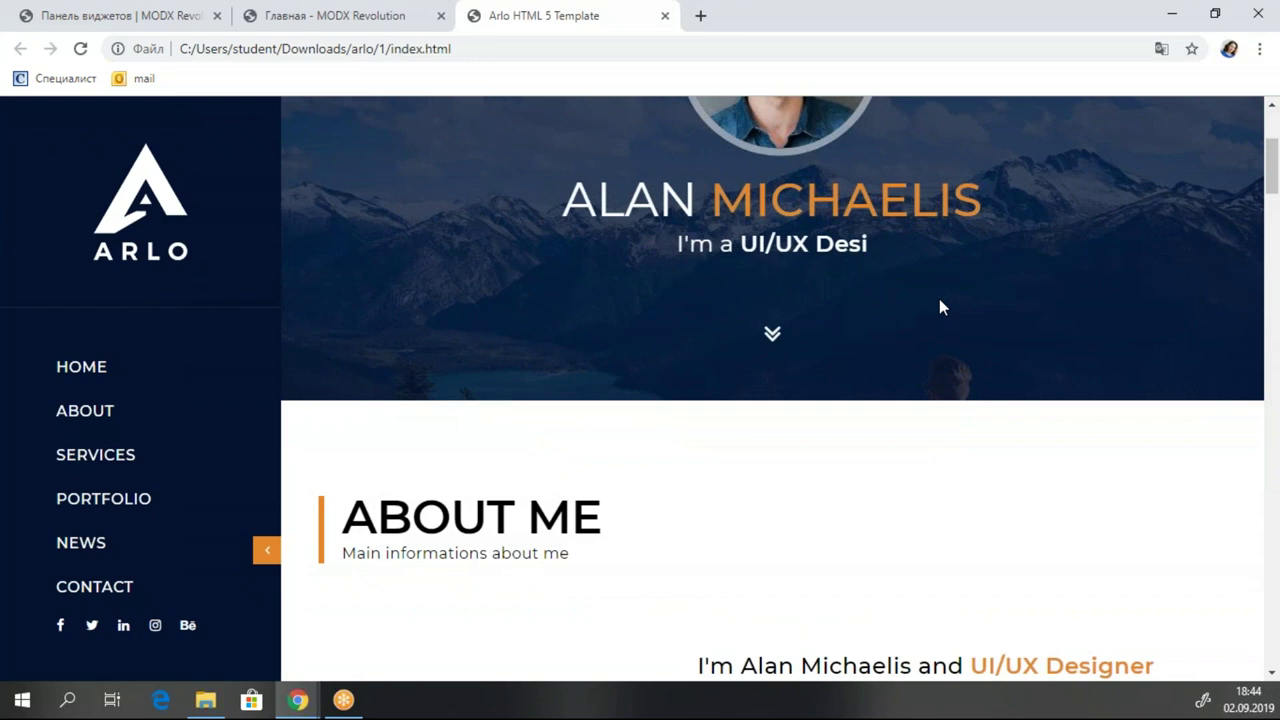
scroll(939, 298, up, 3)
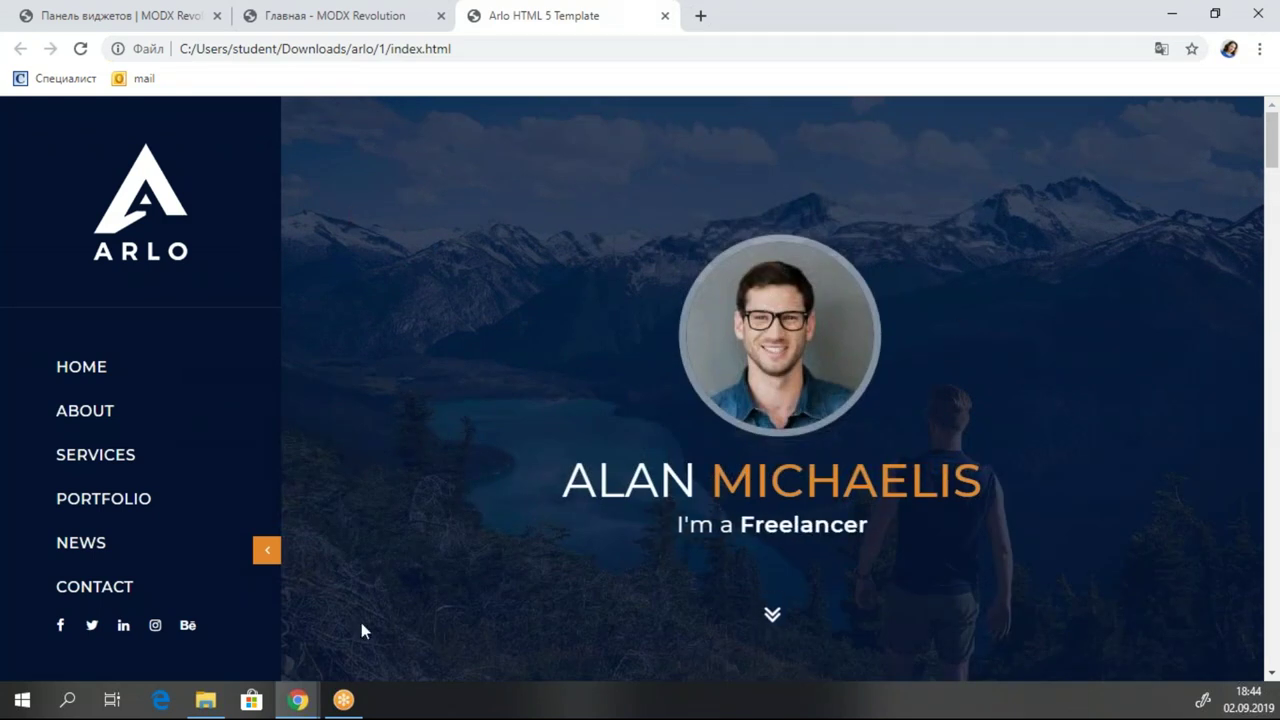
scroll(619, 410, down, 1)
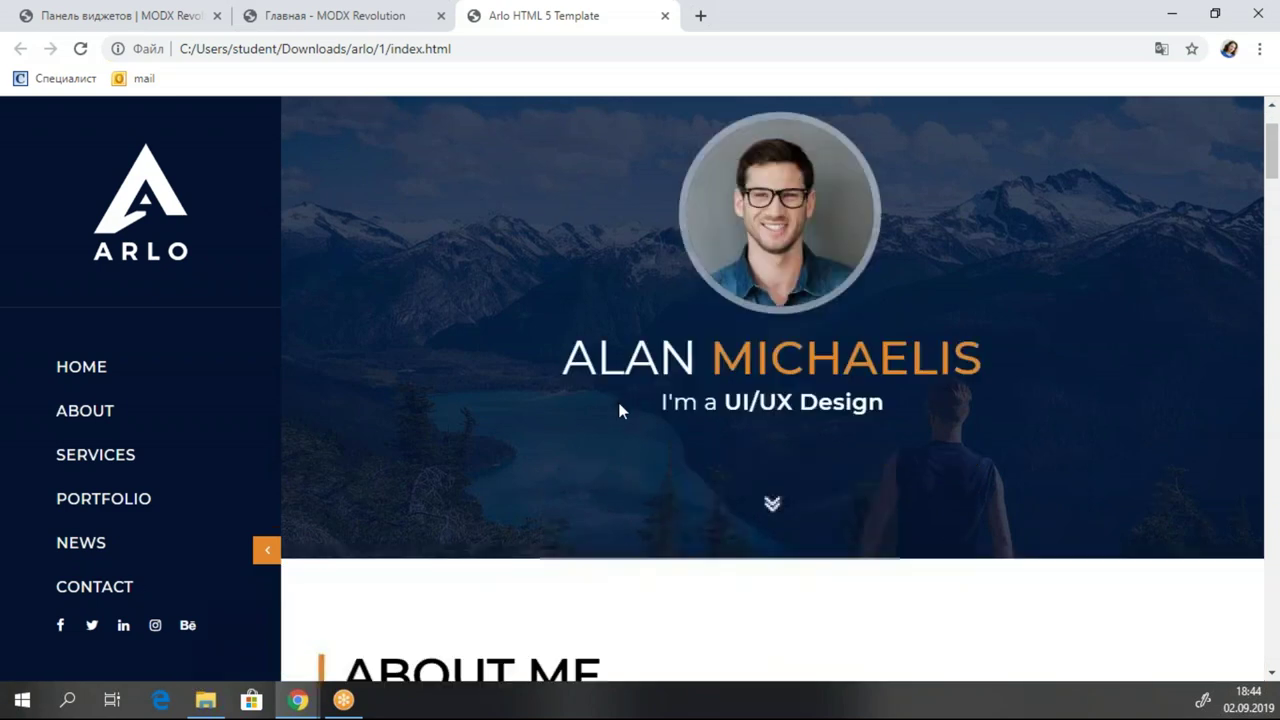
scroll(619, 410, up, 1)
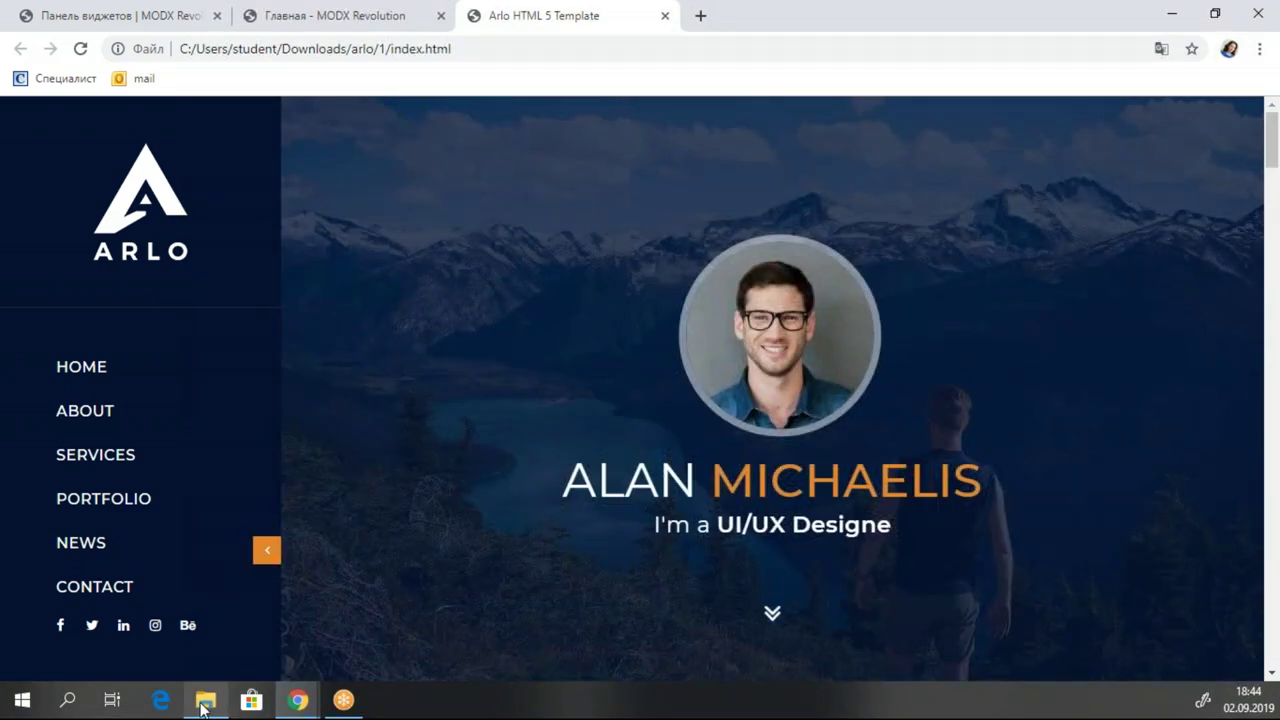
Open the Arlo index.html with Edit with Notepad++ from its context menu.
click(203, 702)
right_click(351, 238)
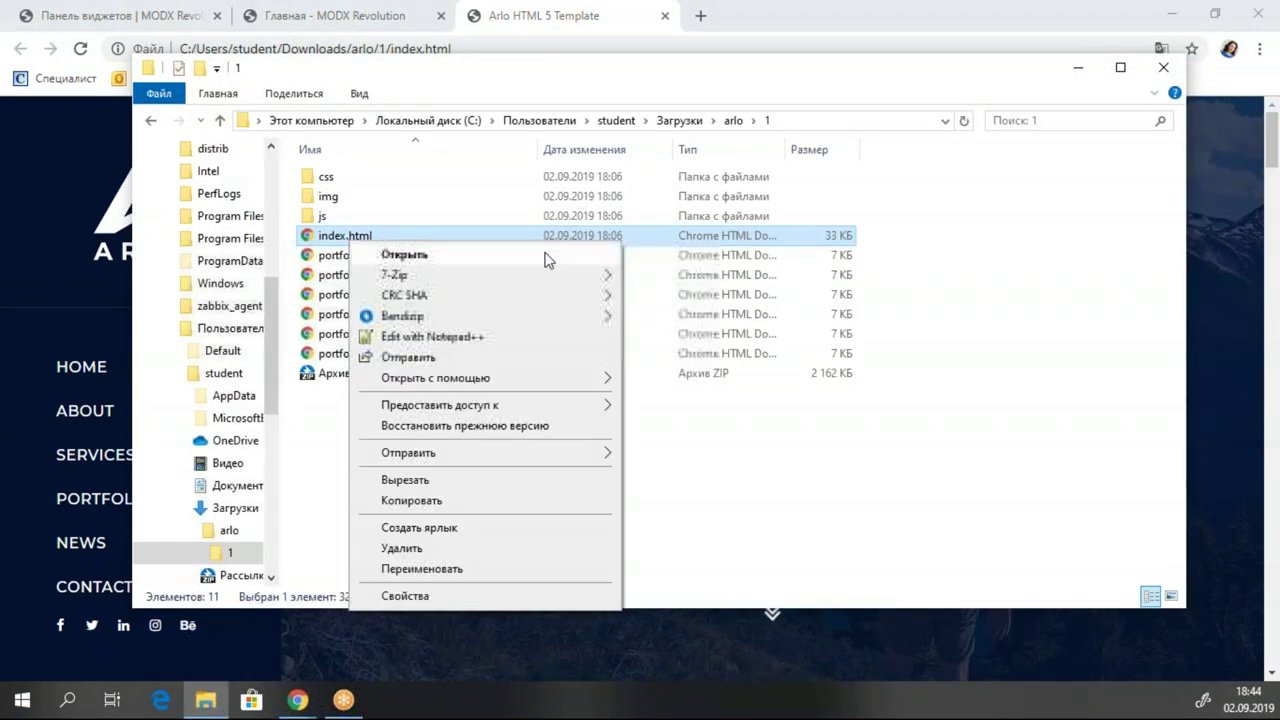
mouse_move(588, 380)
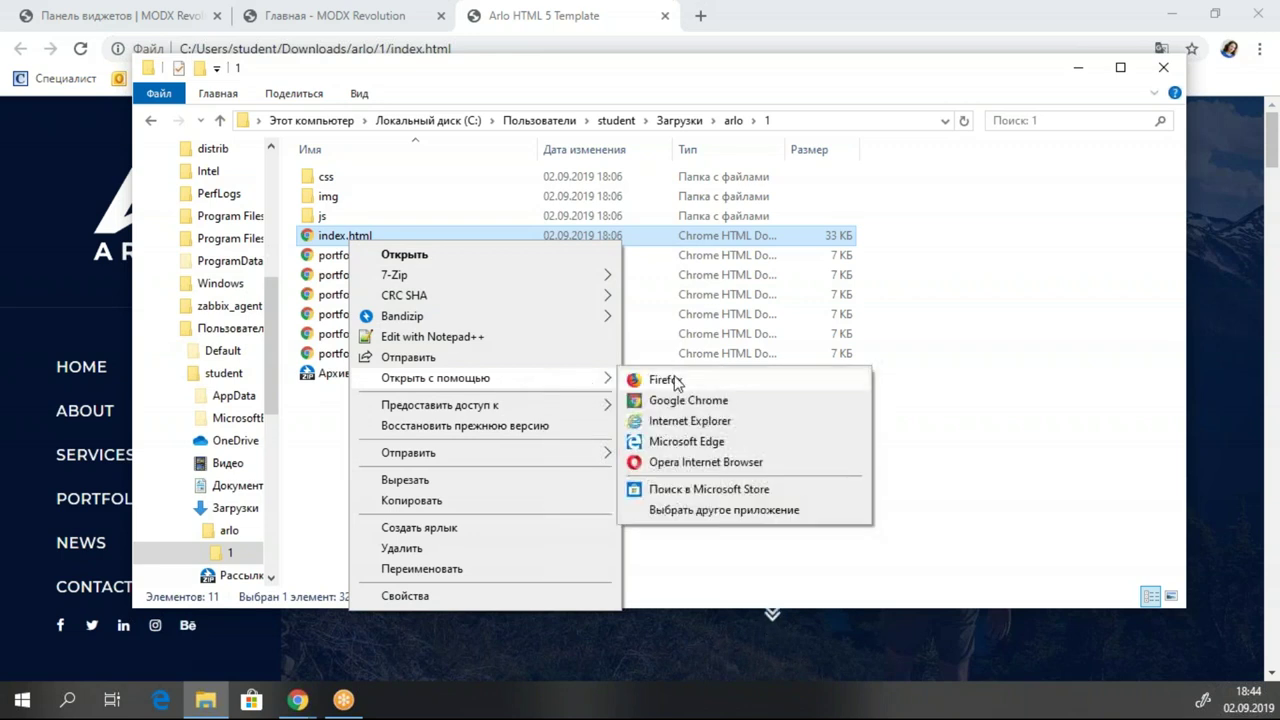
click(932, 412)
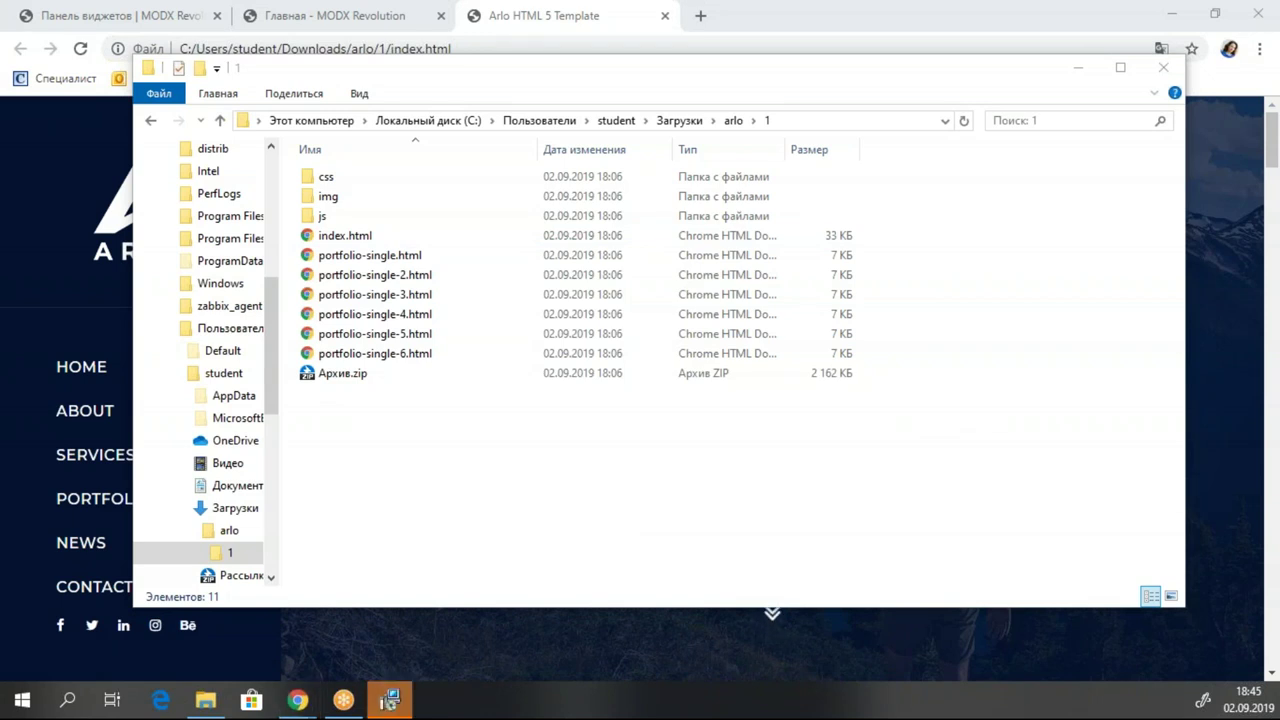
right_click(369, 240)
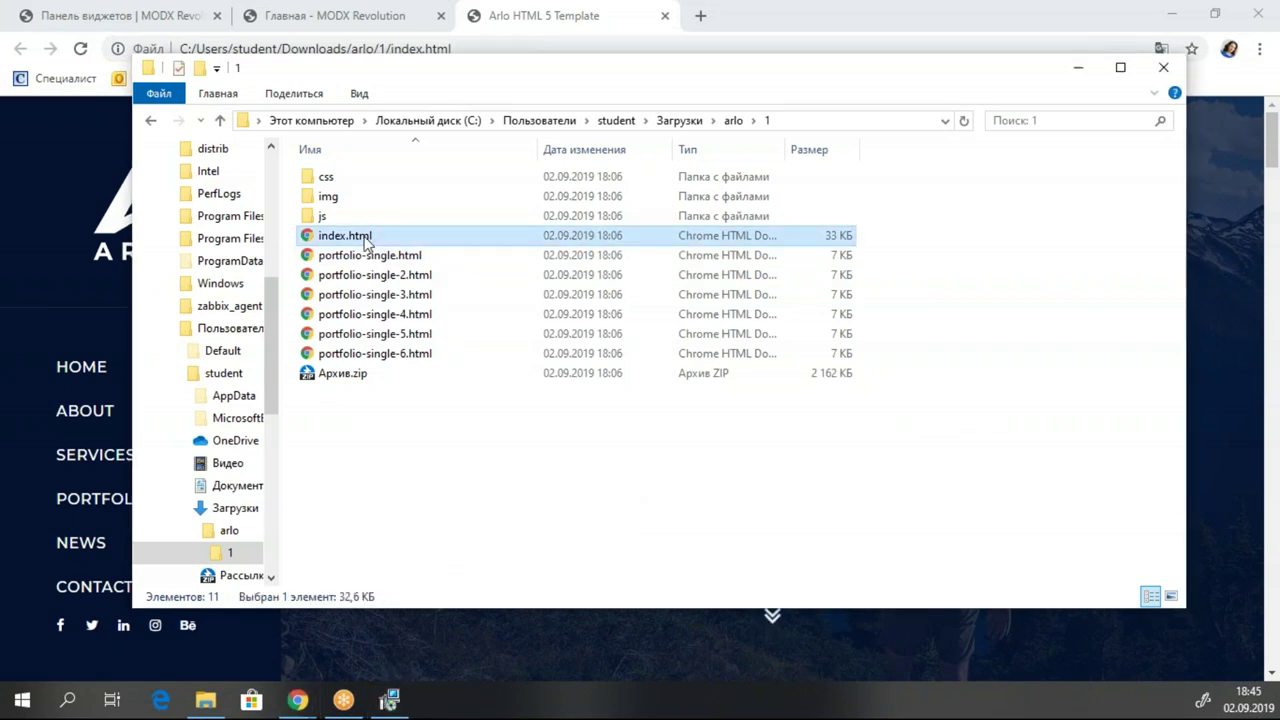
click(488, 335)
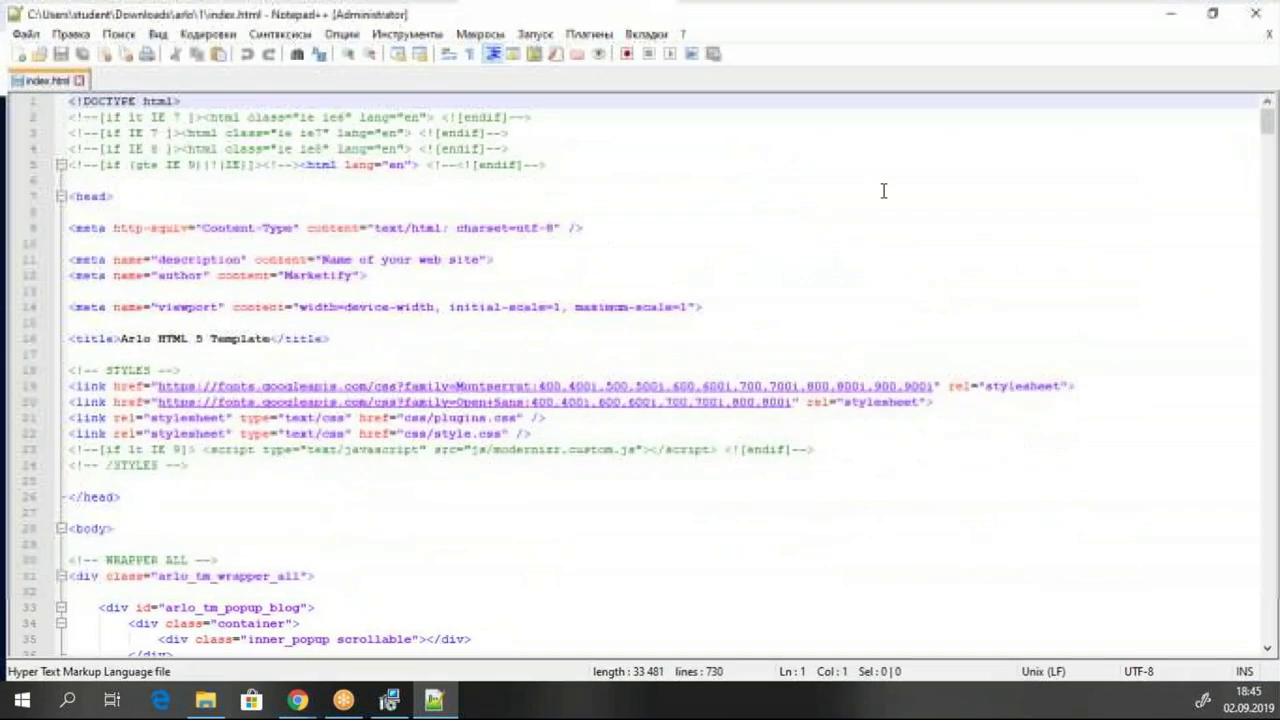
Select all of index.html's code in Notepad++ and minimize the editor.
click(363, 194)
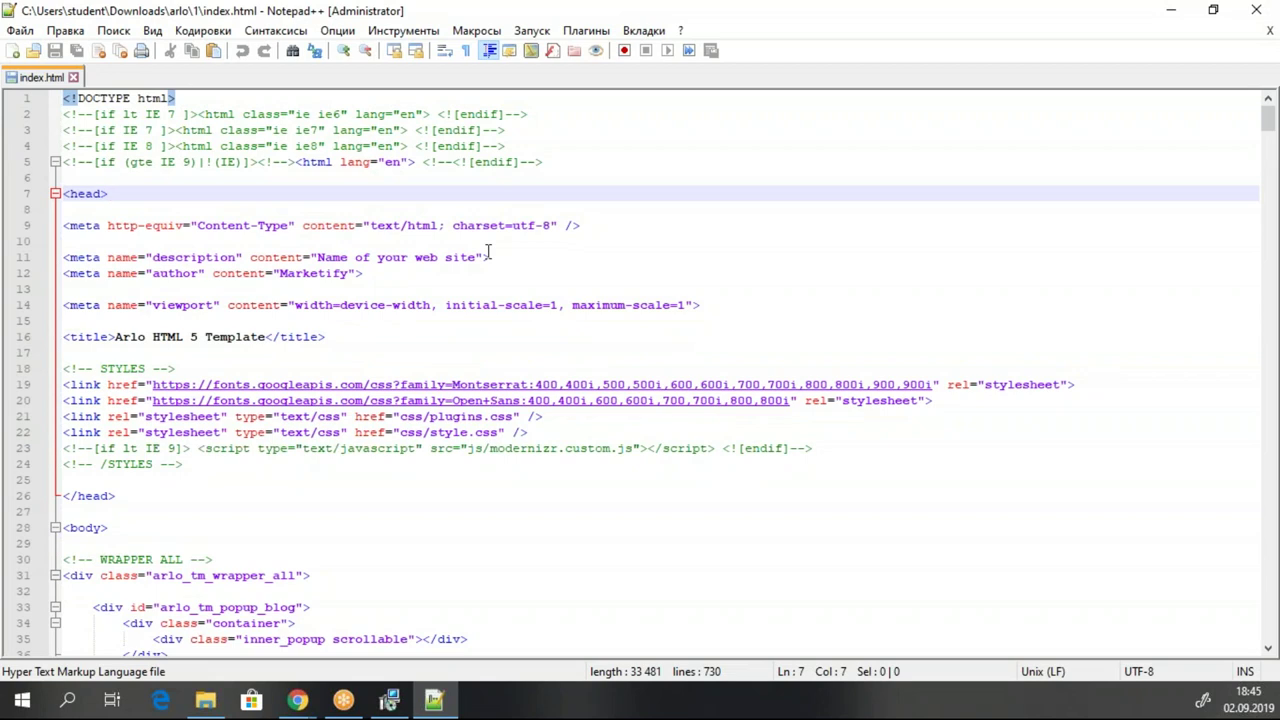
key(ctrl+a)
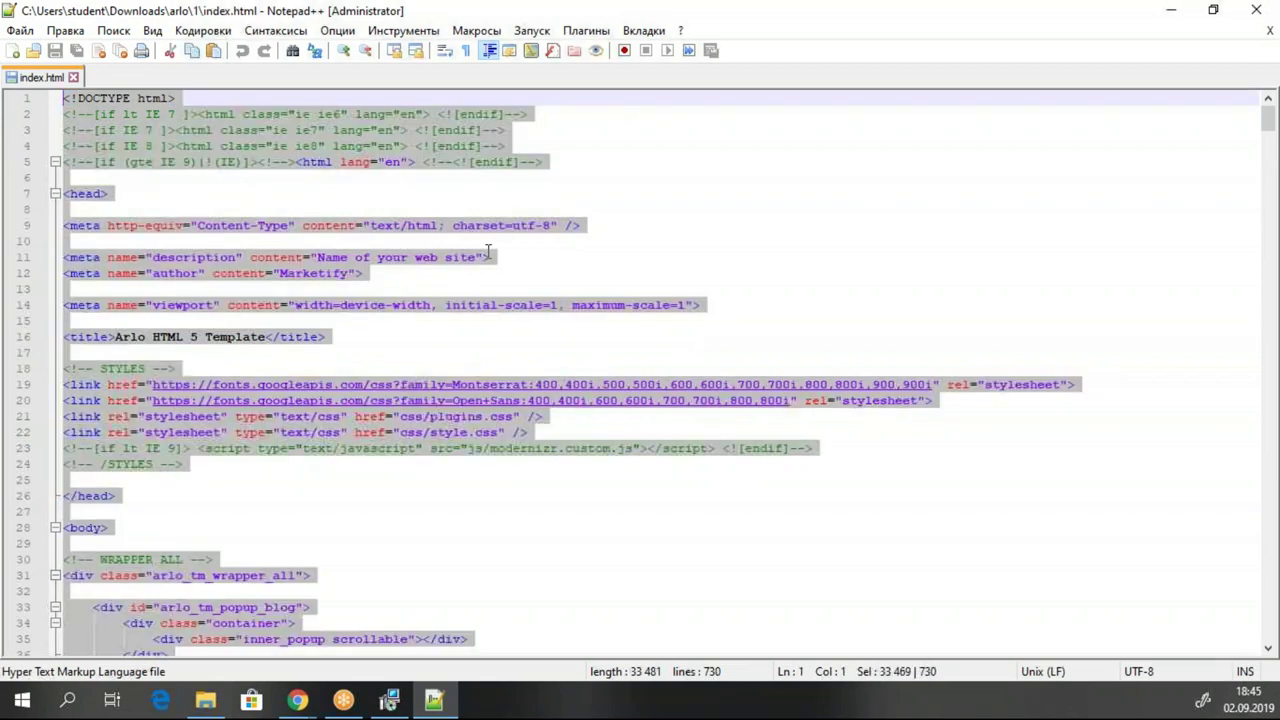
click(1171, 10)
Start a new template named 01-Главная, fixing the misspelled name, with icon class icon-home.
click(52, 217)
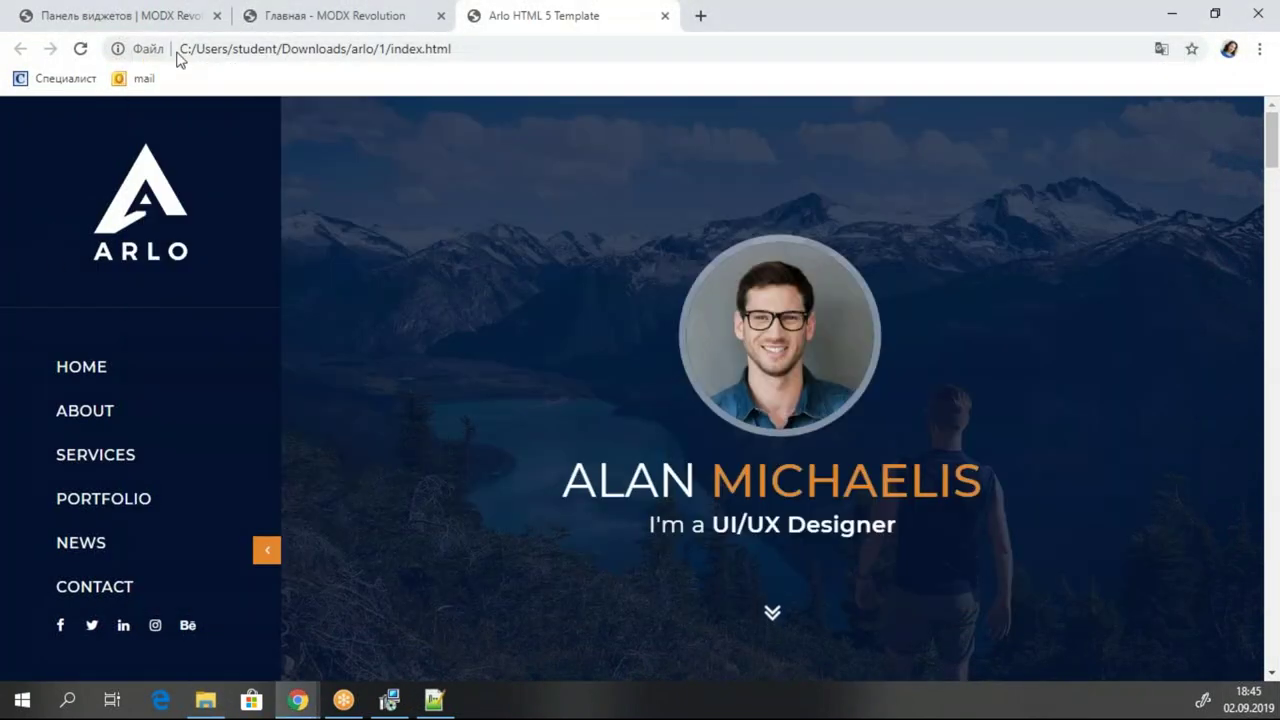
click(110, 15)
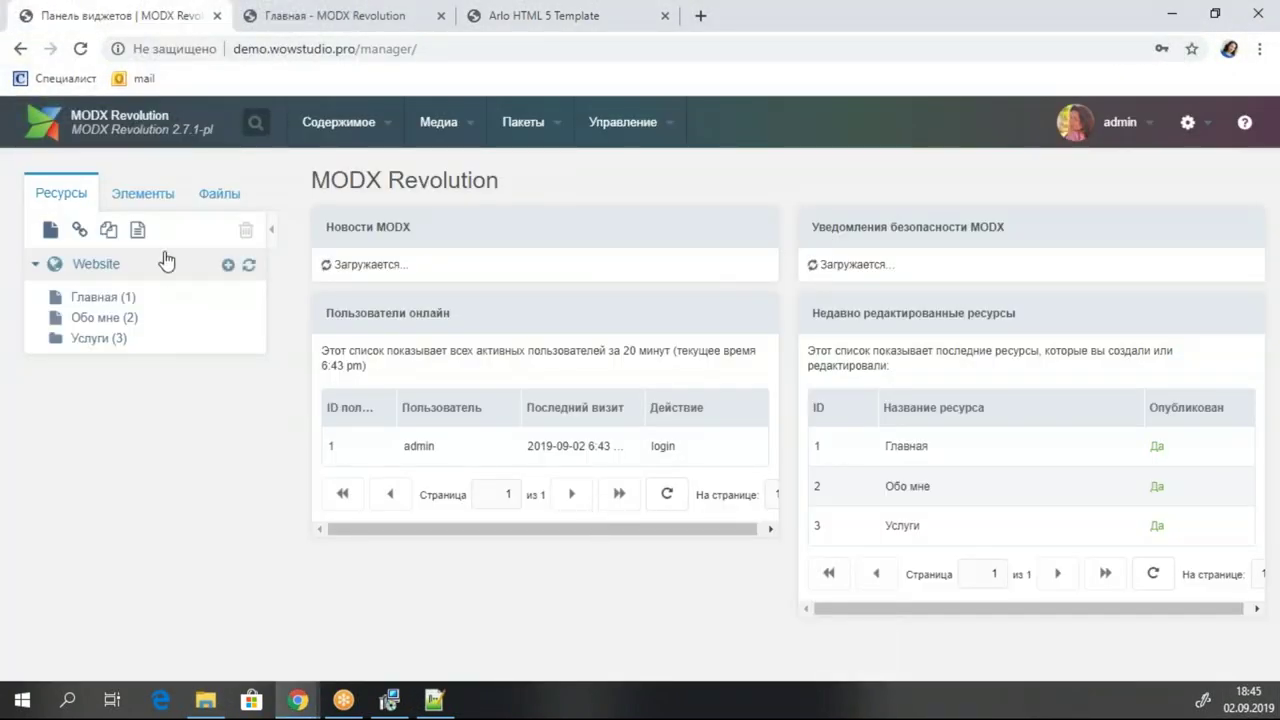
click(132, 196)
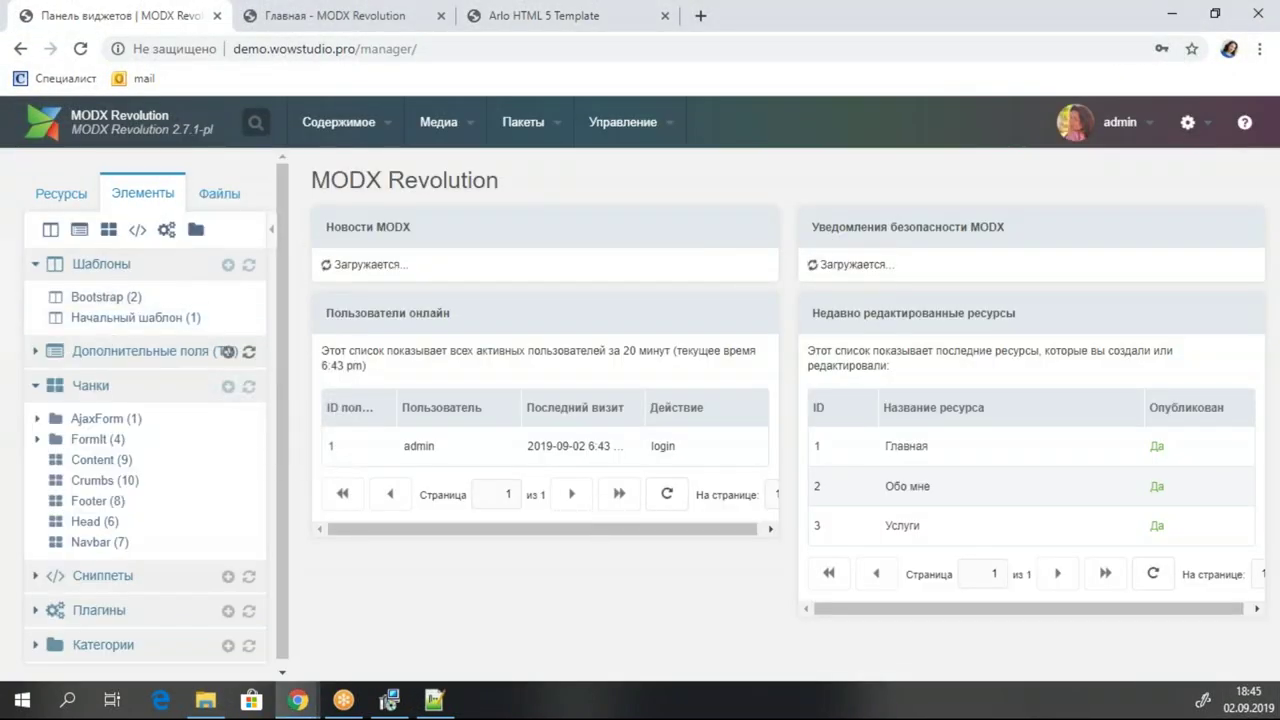
click(228, 264)
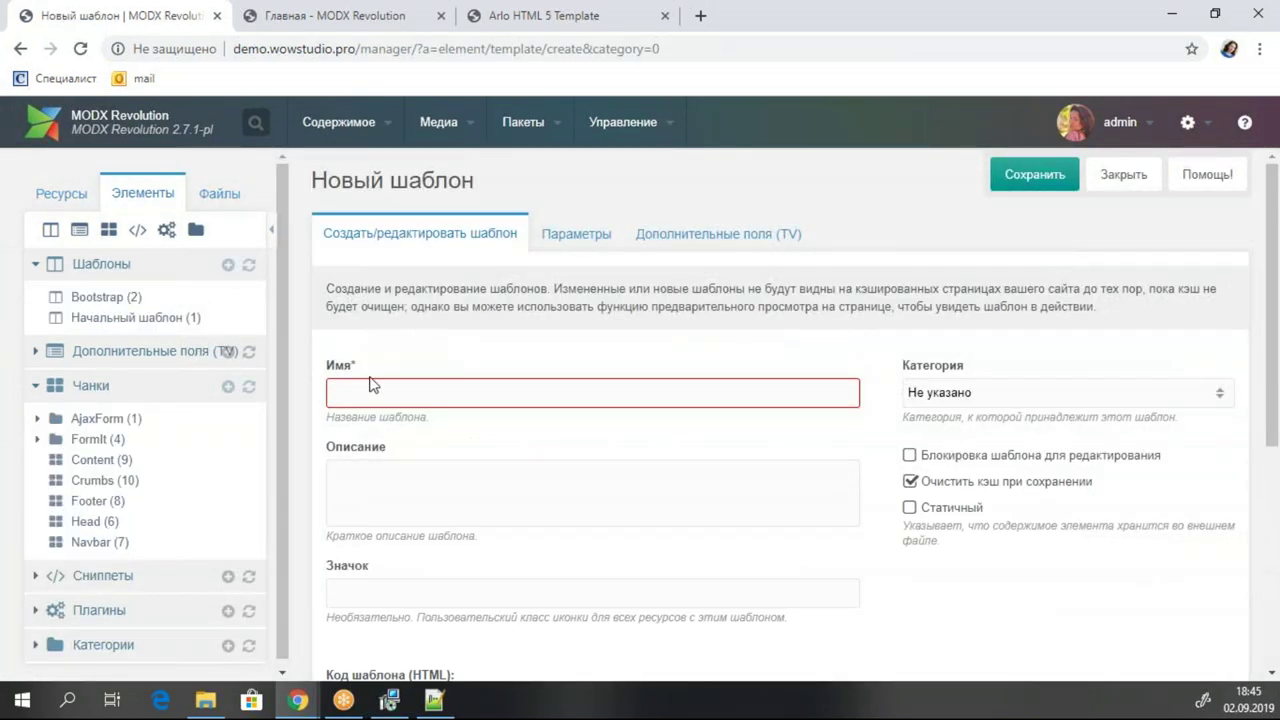
text(1)
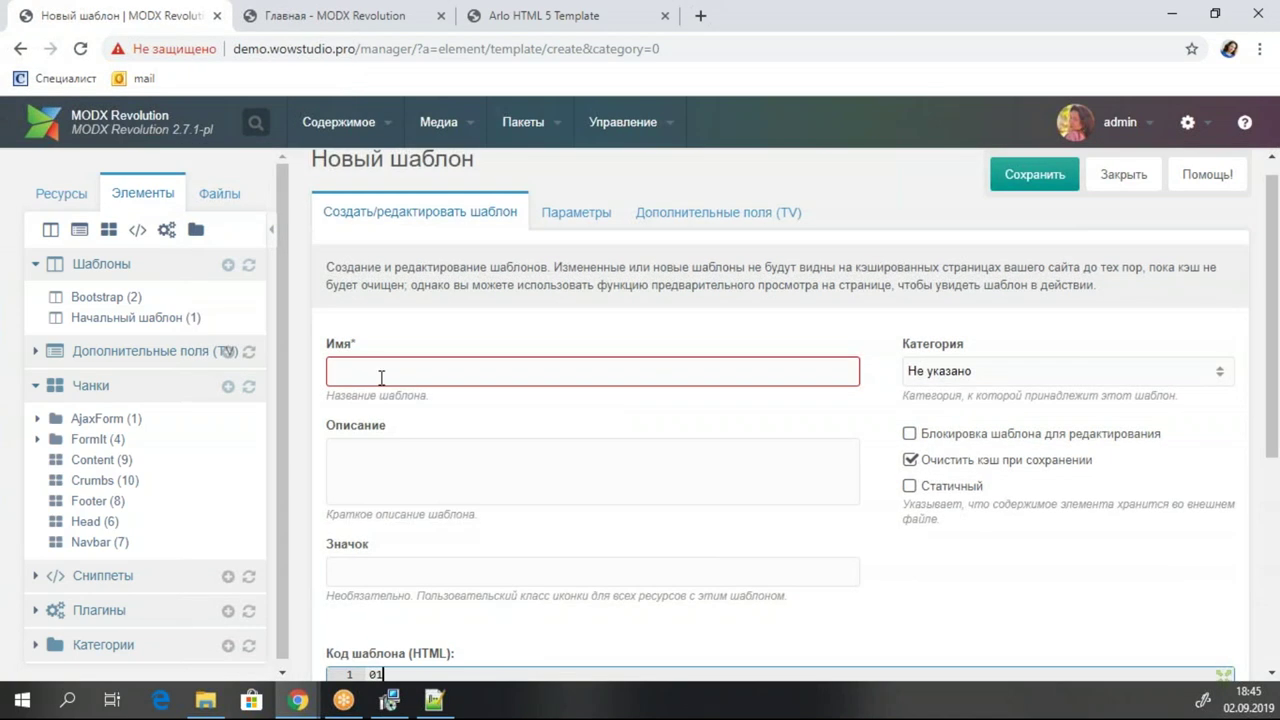
click(381, 377)
text(01)
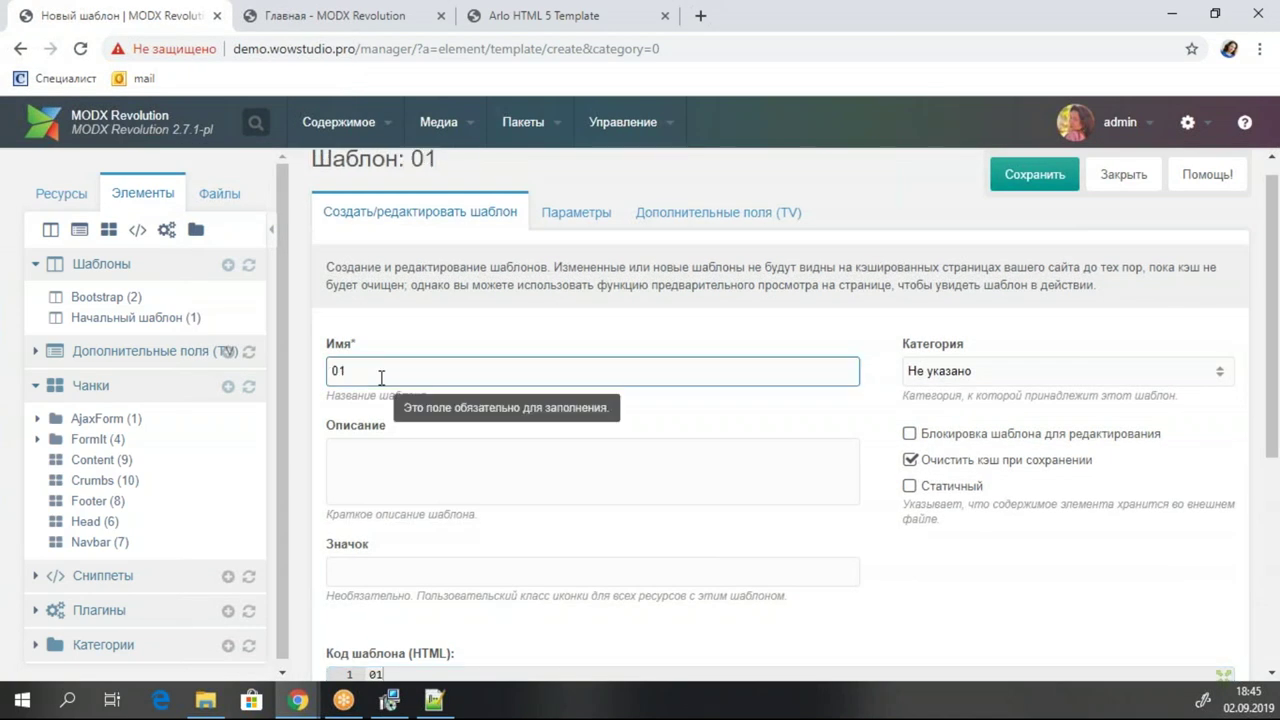
text(-Шлавная)
click(381, 378)
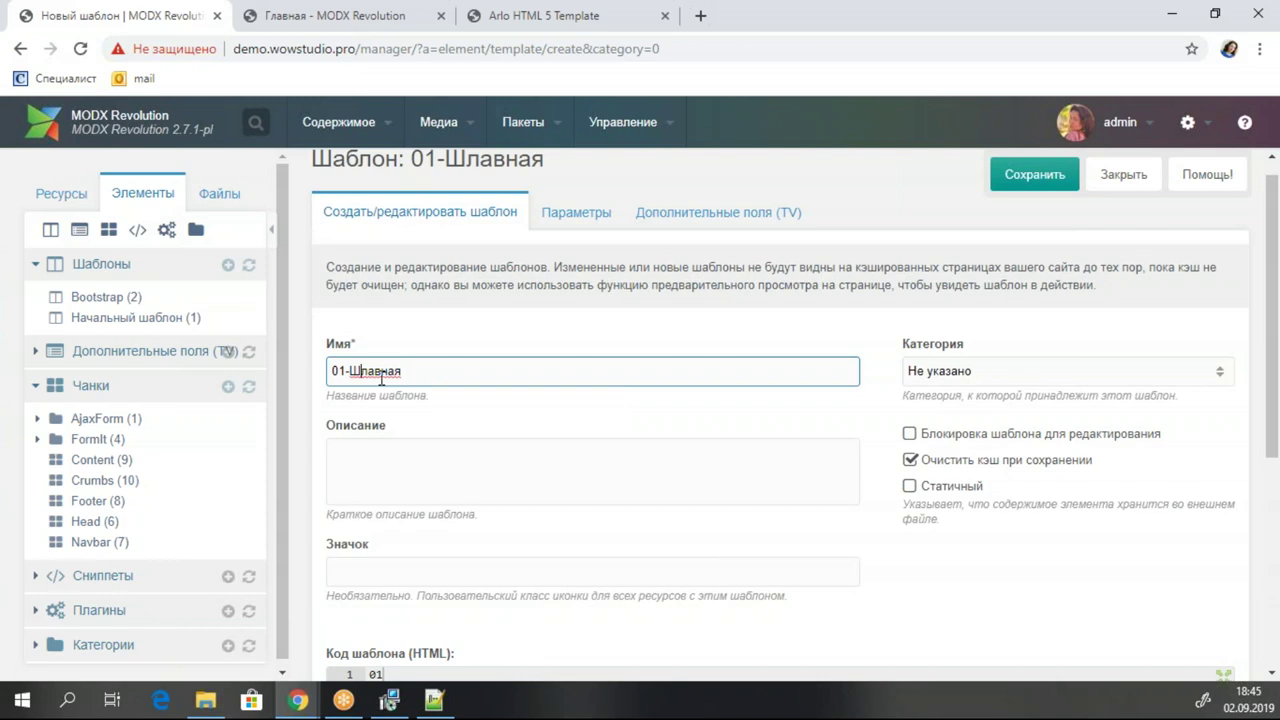
key(BackSpace)
text(Г)
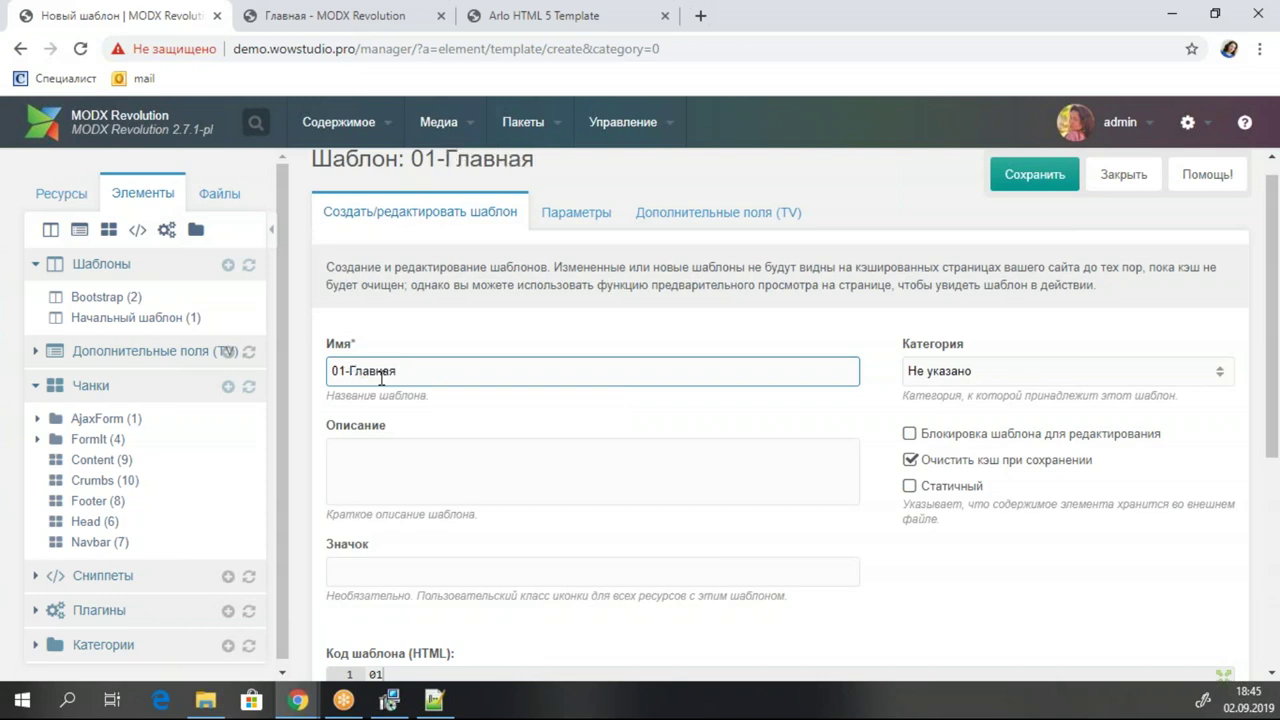
click(370, 574)
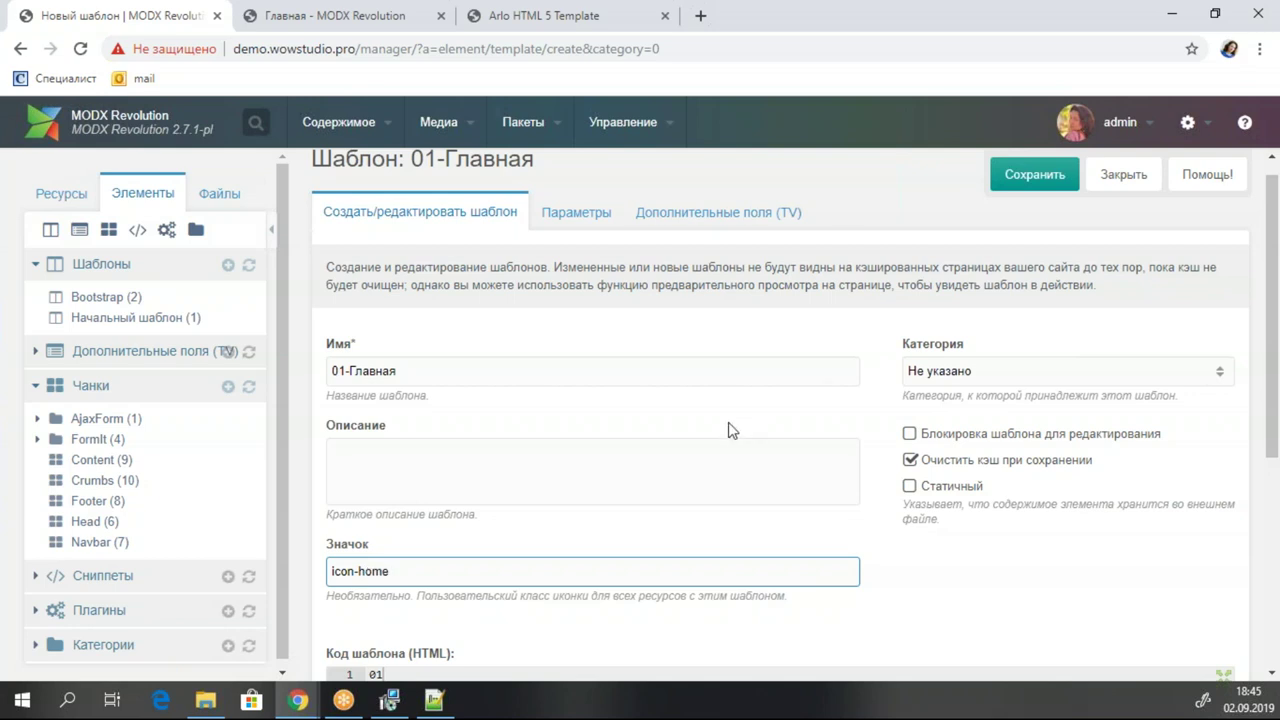
Paste the full Arlo page HTML into the template code and save the template.
scroll(731, 429, down, 4)
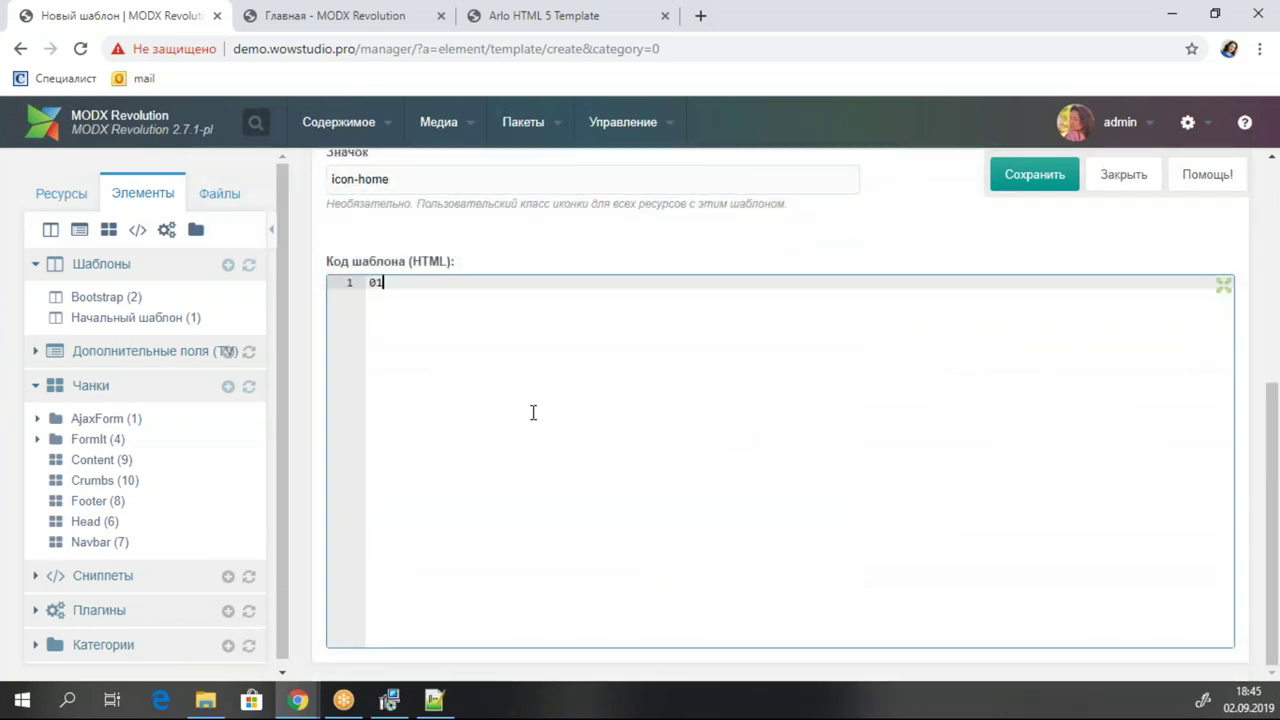
key(ctrl+v)
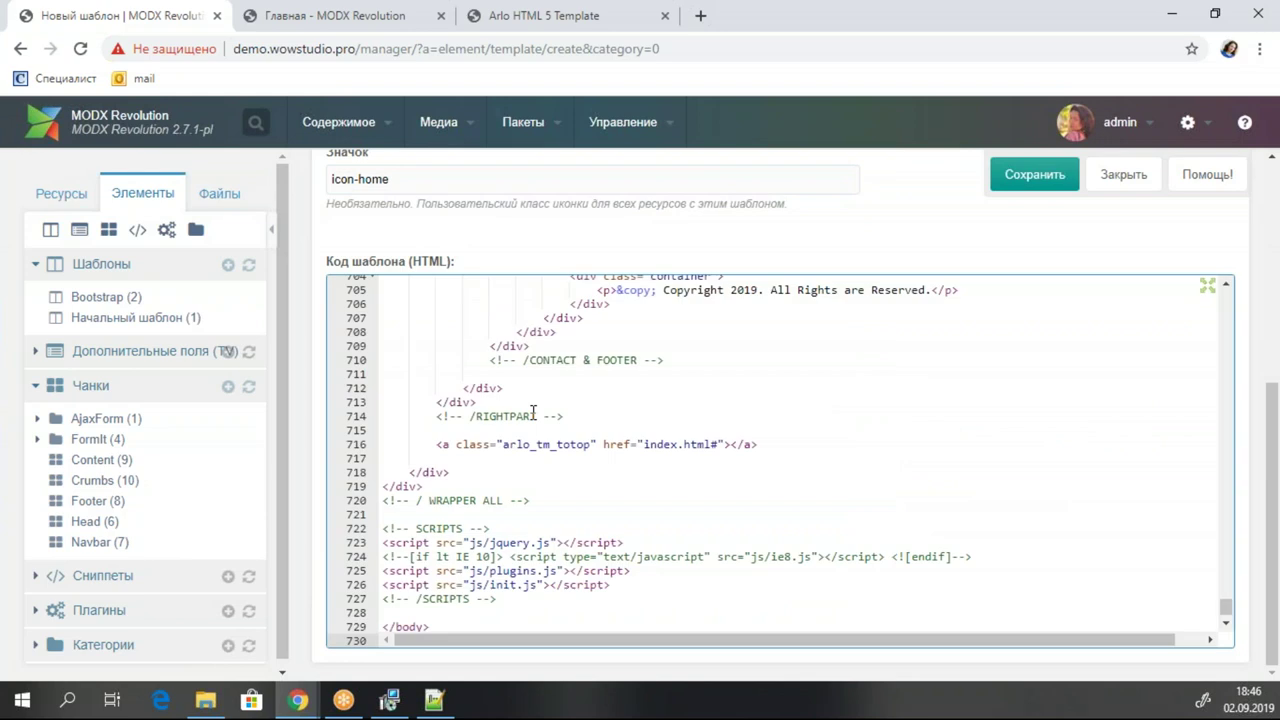
scroll(758, 420, up, 20)
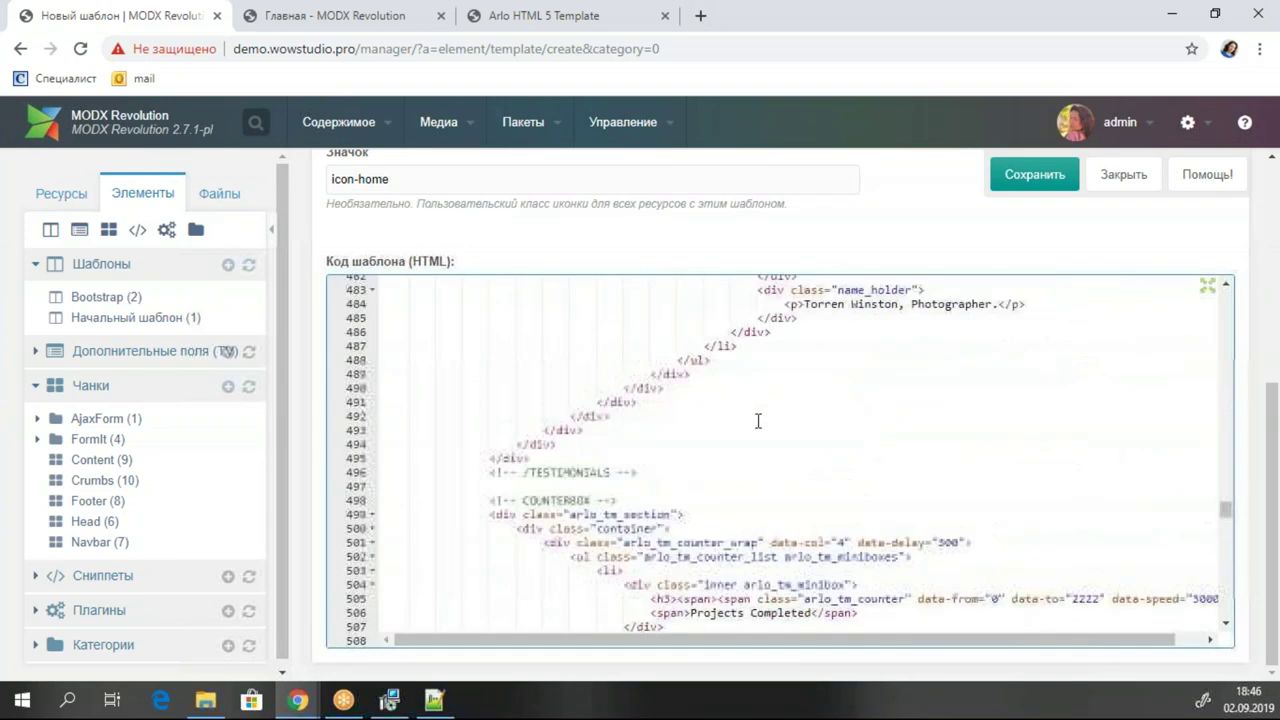
scroll(758, 420, up, 20)
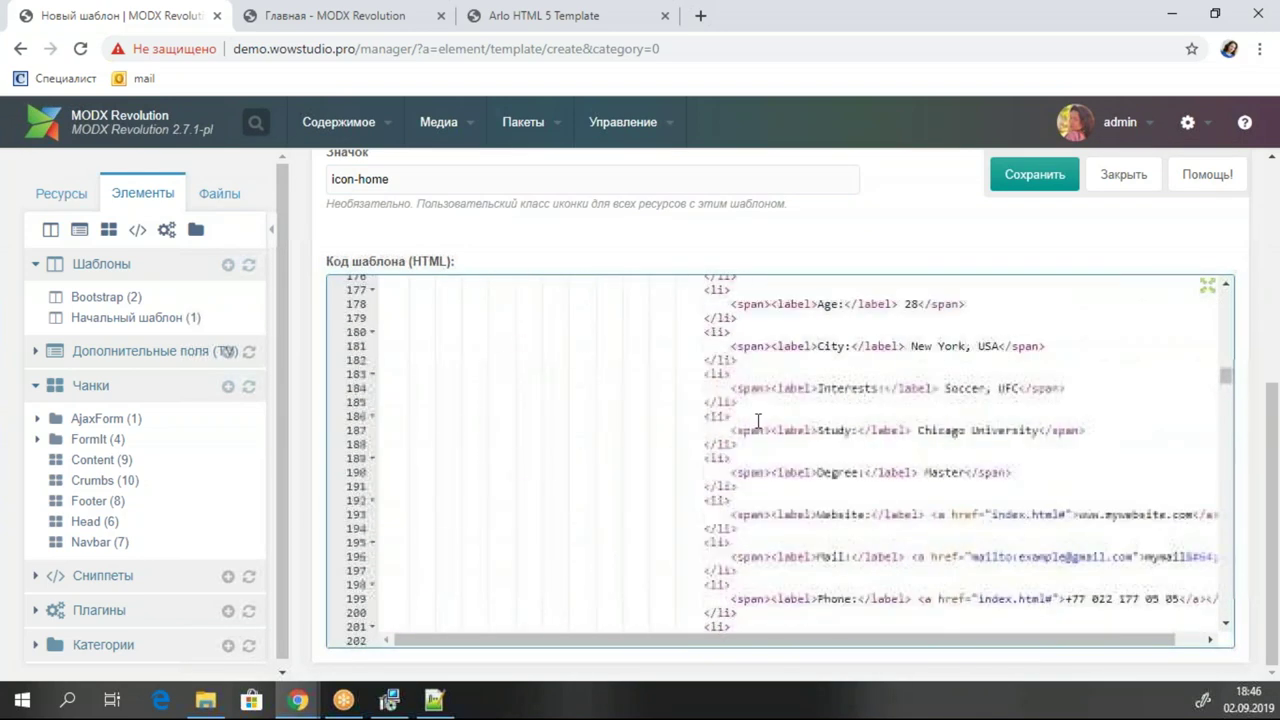
scroll(758, 420, up, 20)
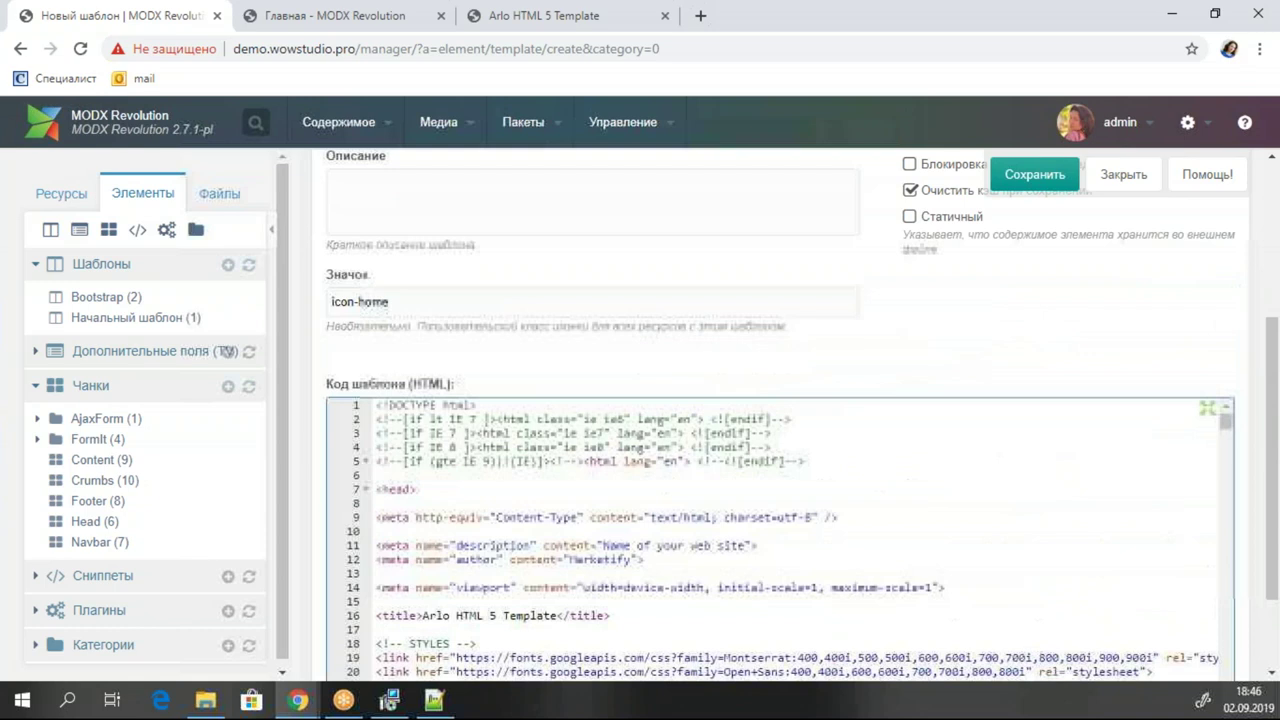
click(992, 176)
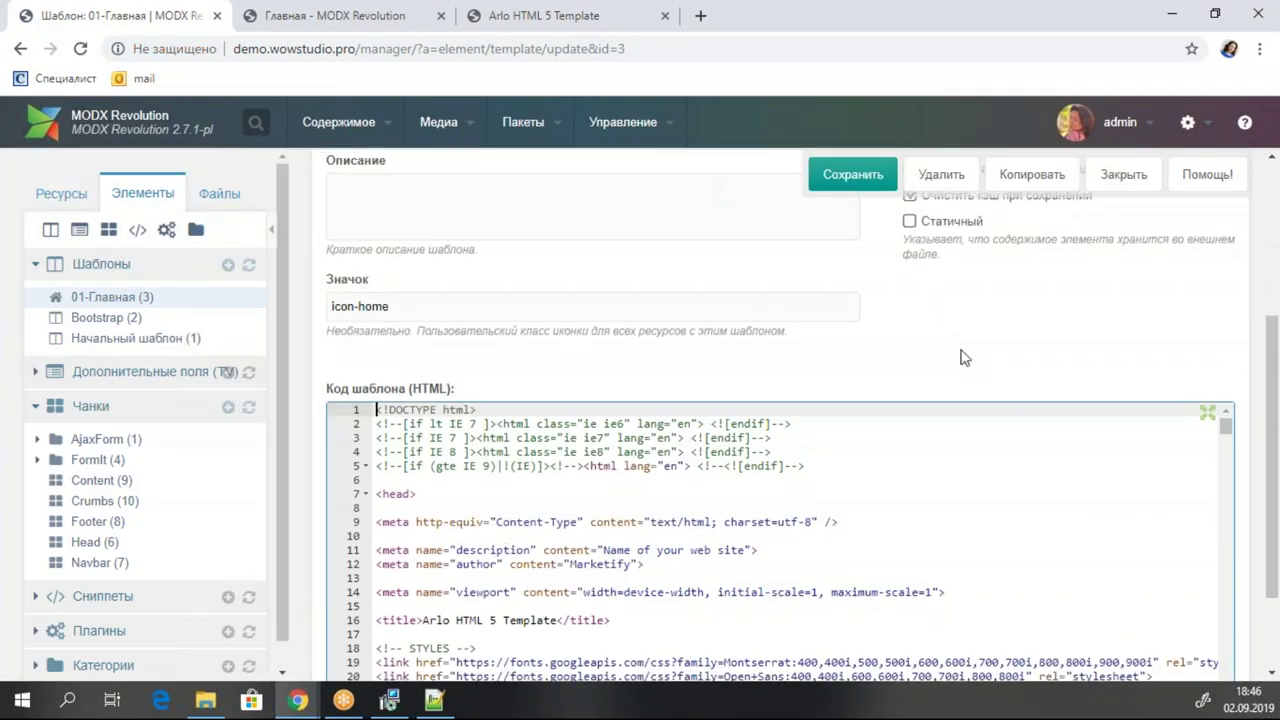
Peek at the Files tab, return to Elements, then show the Resources tree.
scroll(960, 357, up, 3)
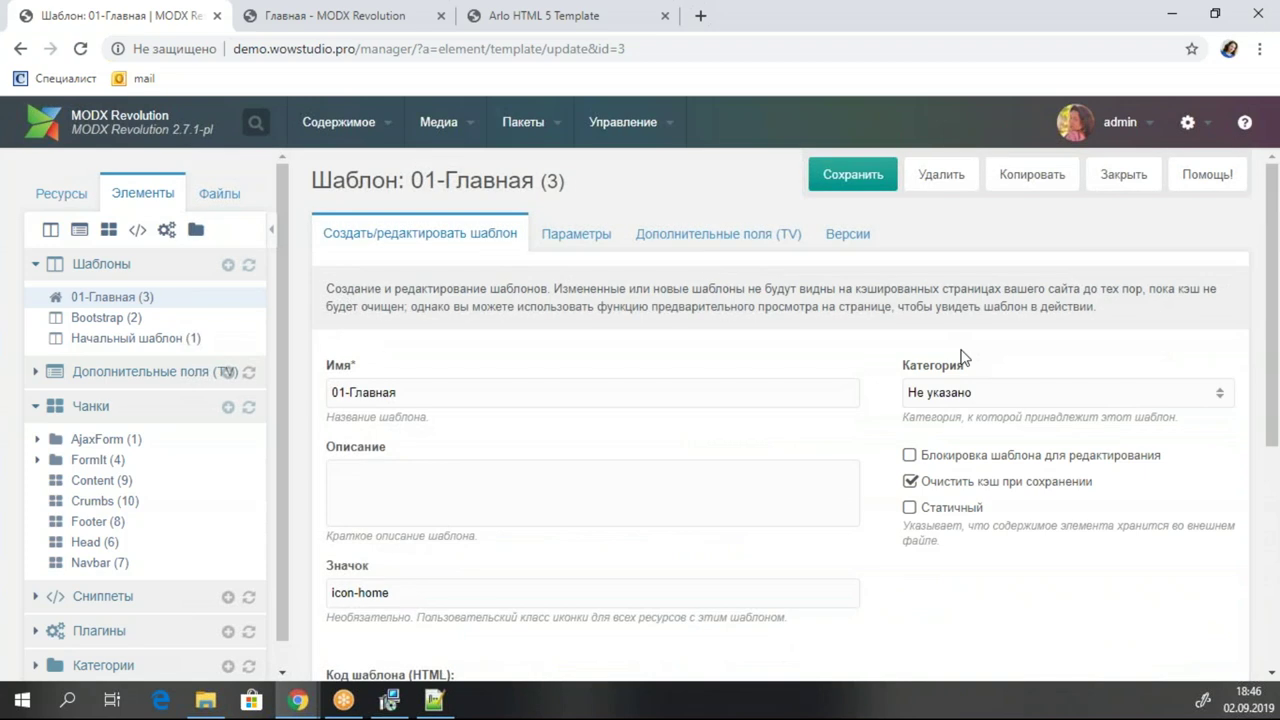
click(219, 195)
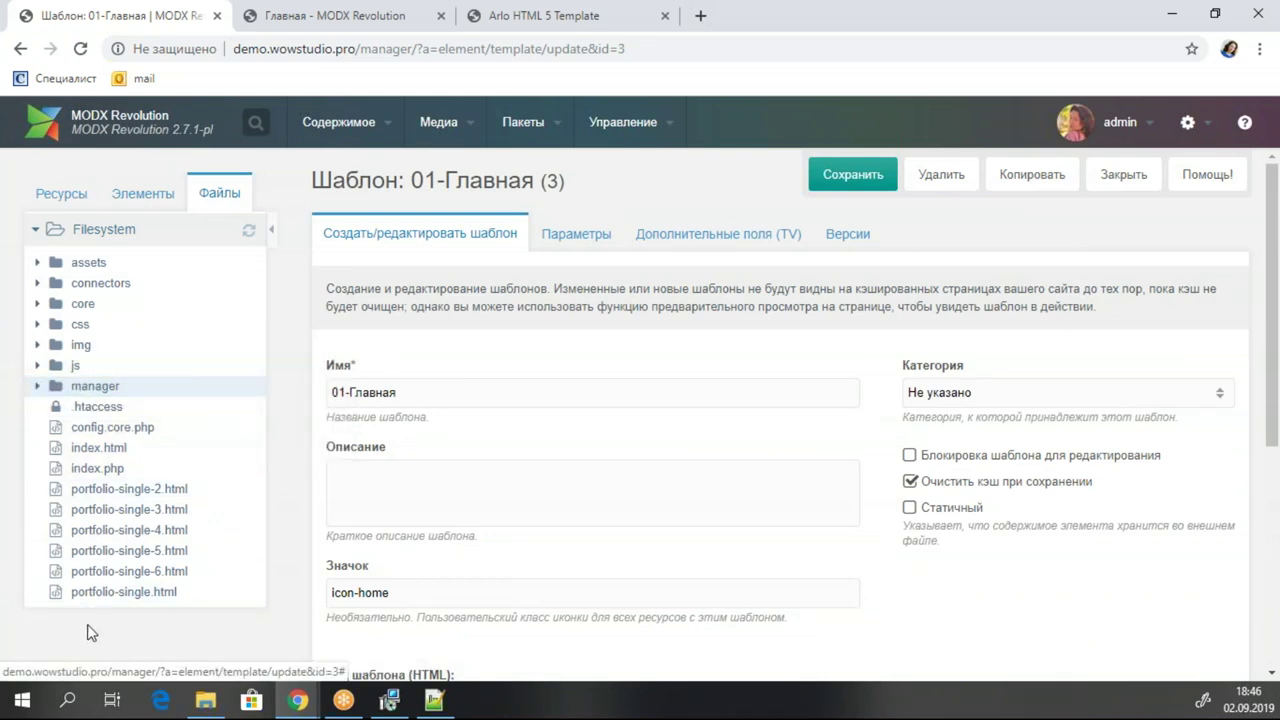
key(alt+Tab)
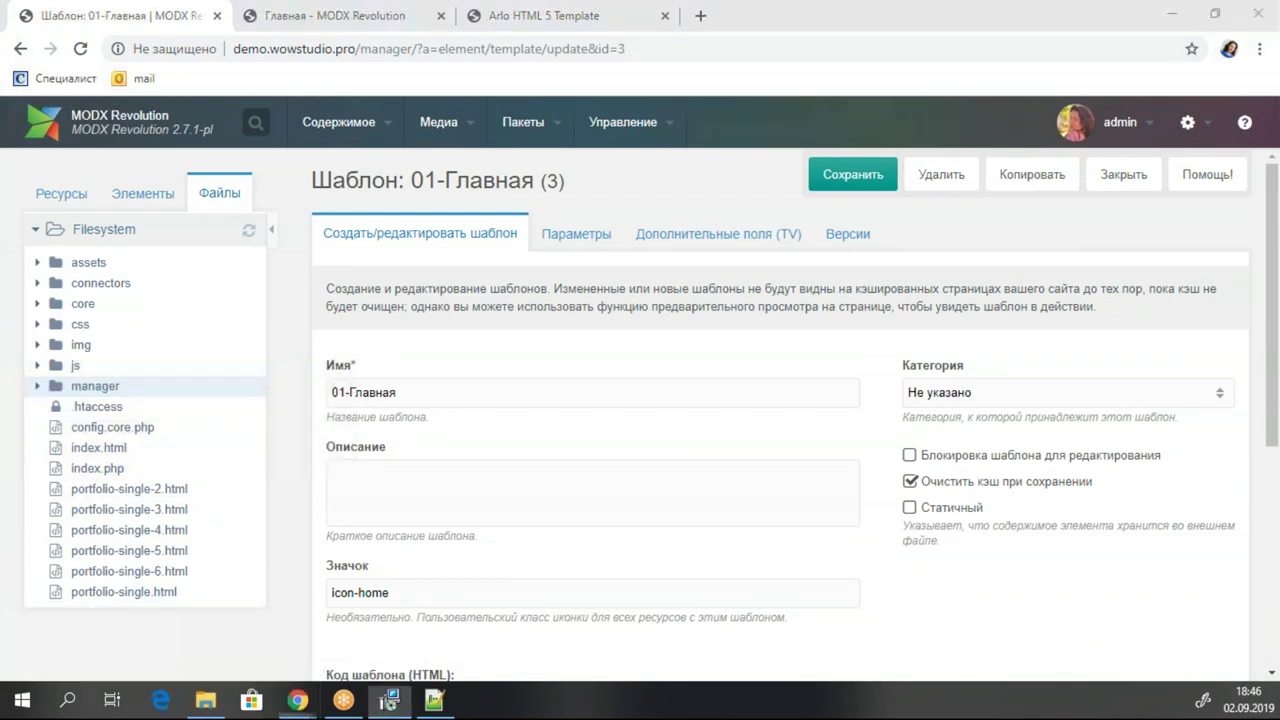
click(132, 194)
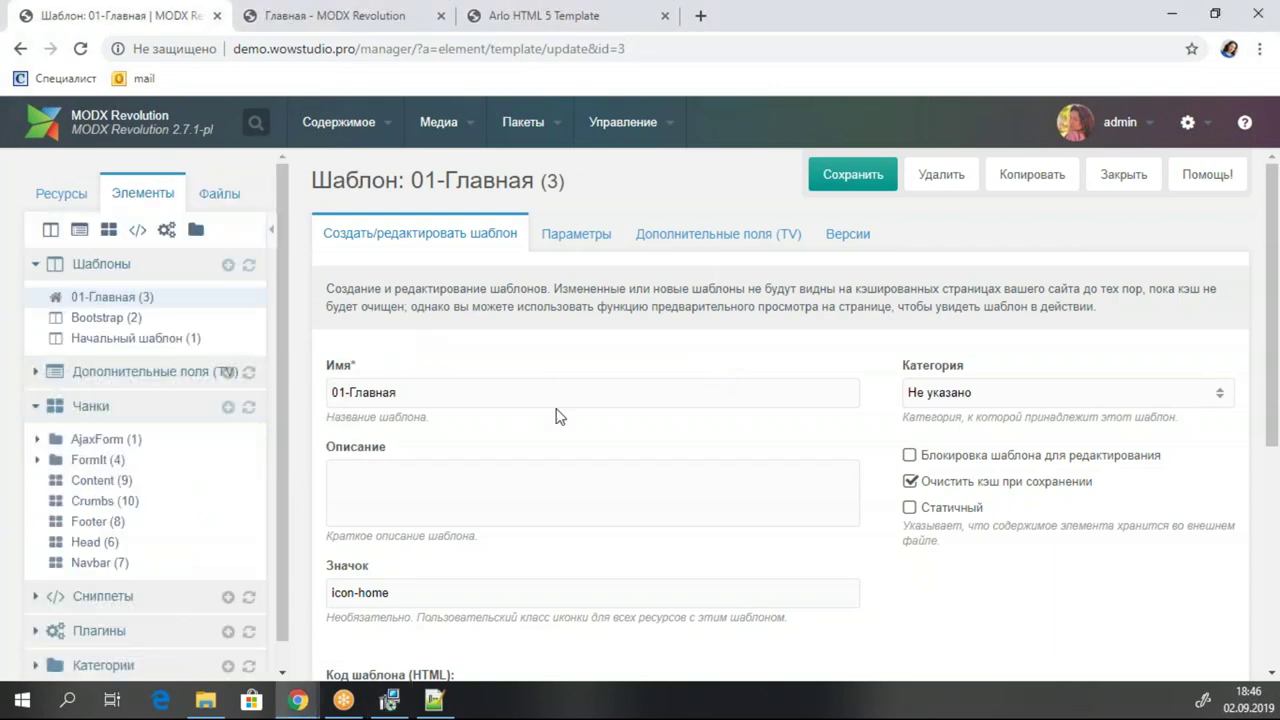
scroll(560, 410, down, 4)
scroll(563, 397, up, 5)
click(82, 190)
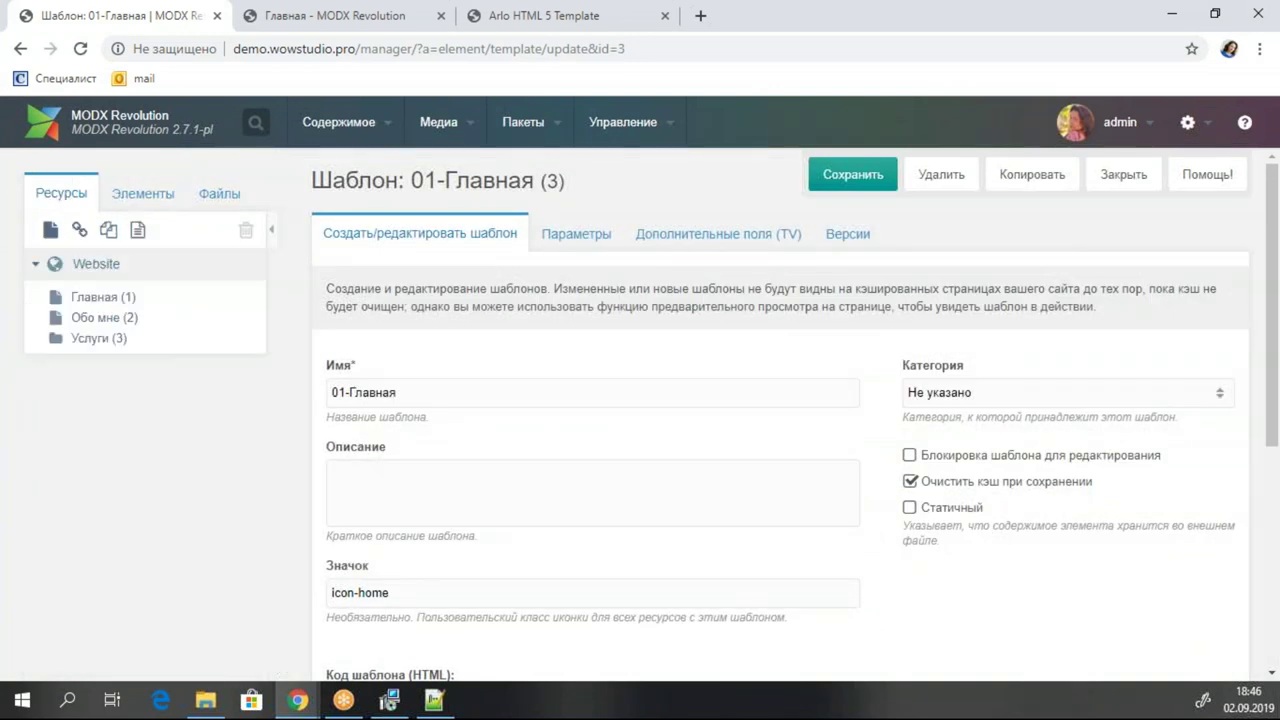
Scroll the Arlo page from the hero to the Contact Me form, then return to 01-Главная.
click(527, 16)
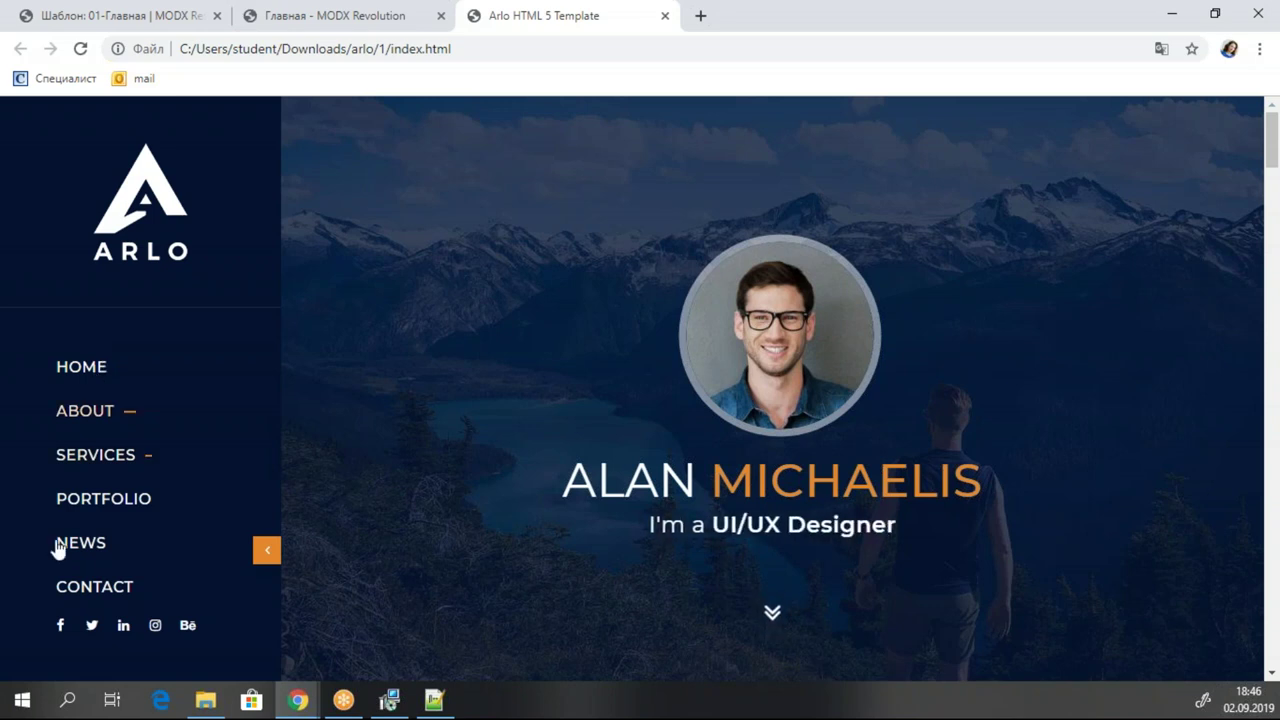
click(92, 504)
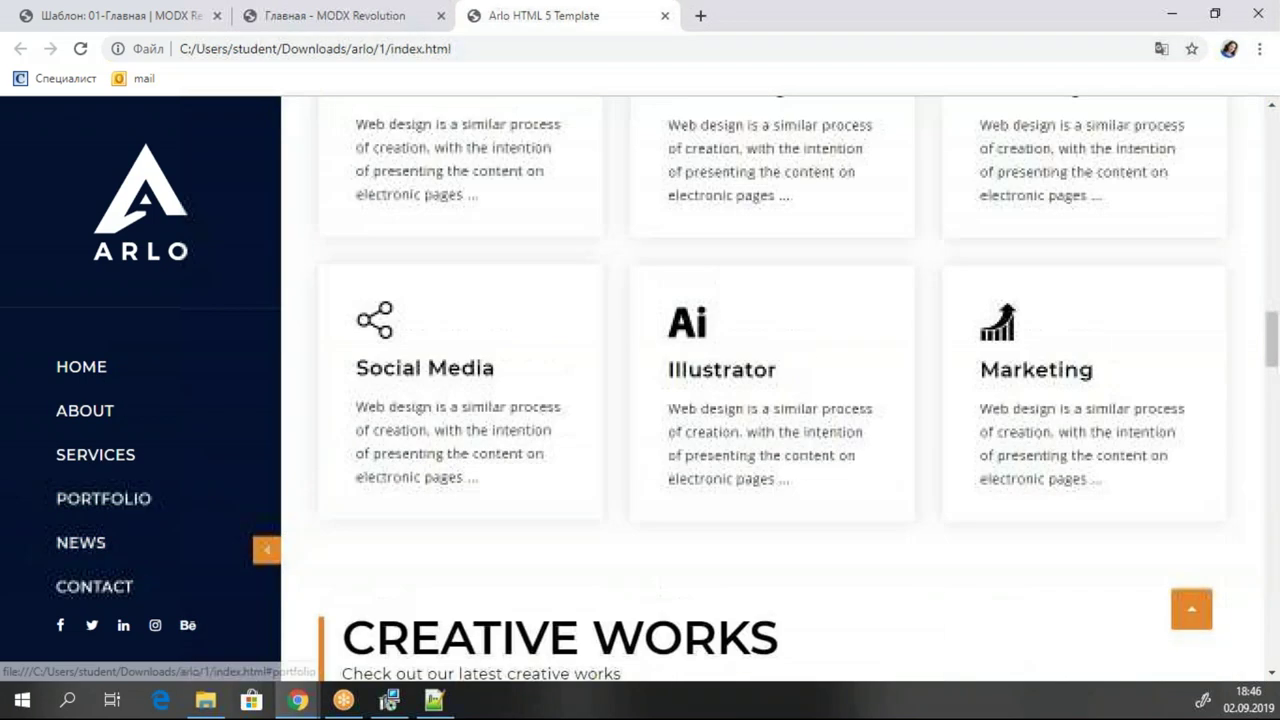
key(Home)
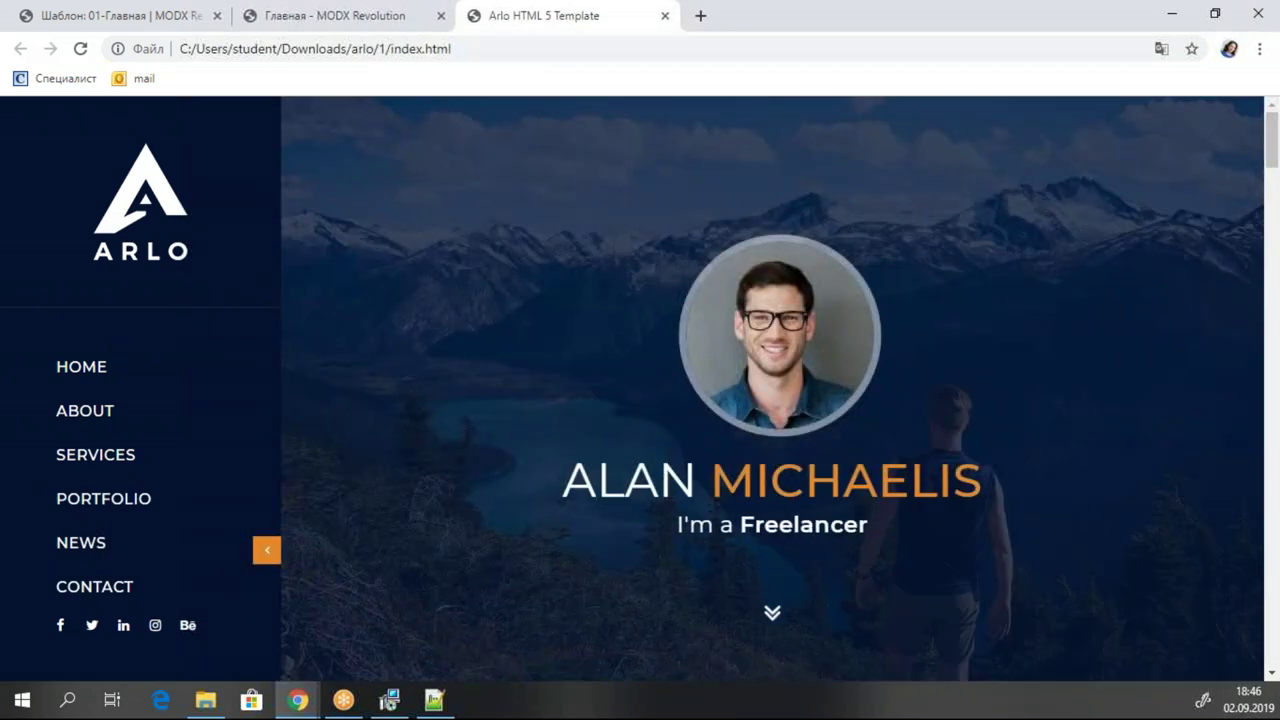
scroll(650, 438, down, 5)
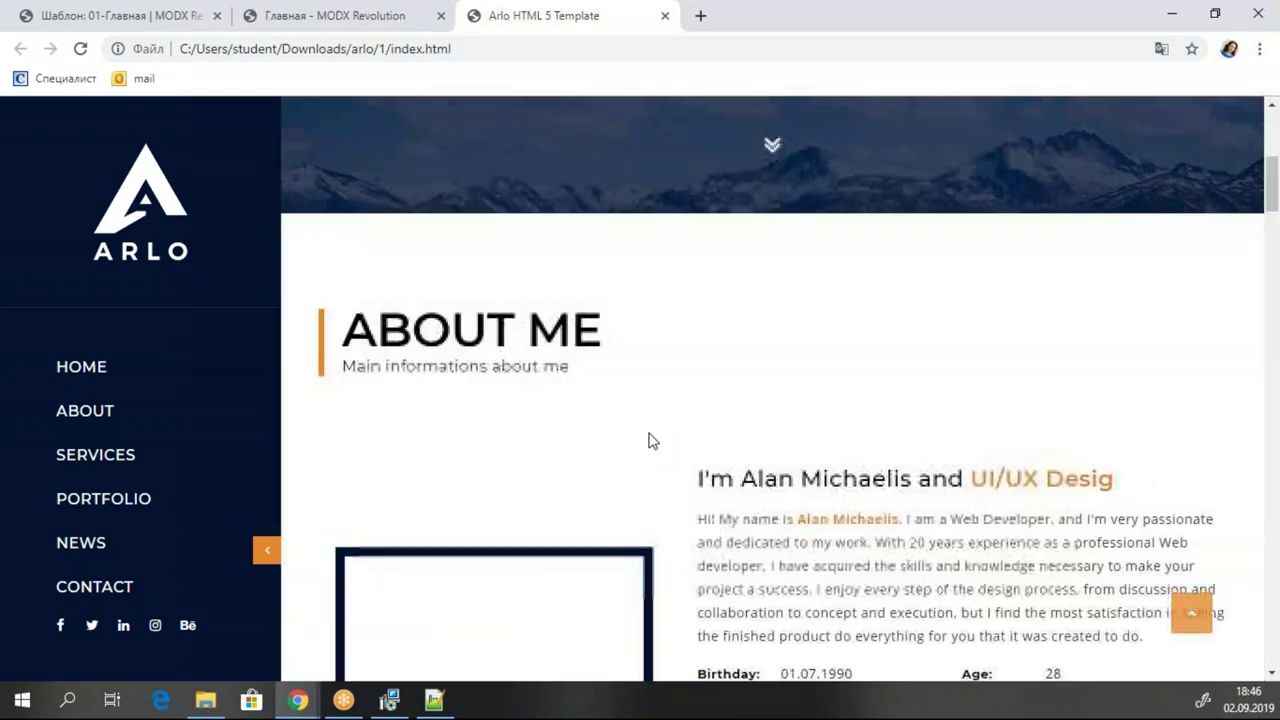
scroll(811, 434, down, 10)
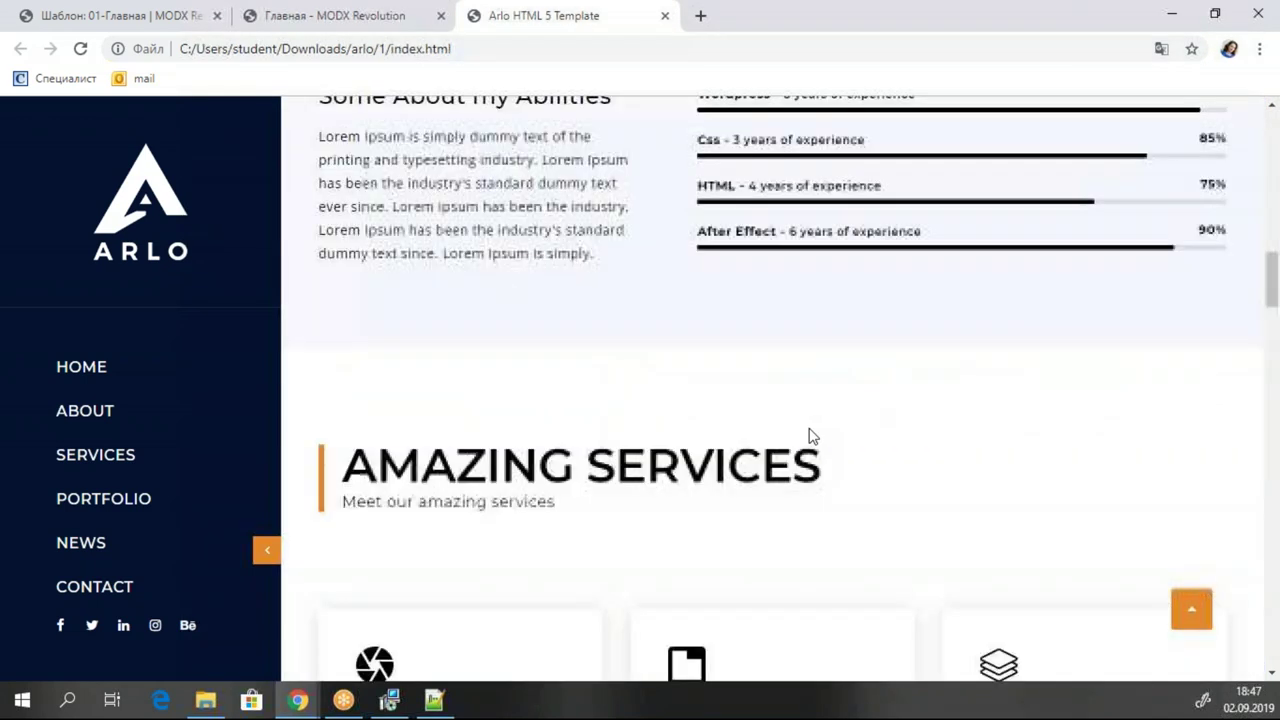
scroll(650, 440, down, 5)
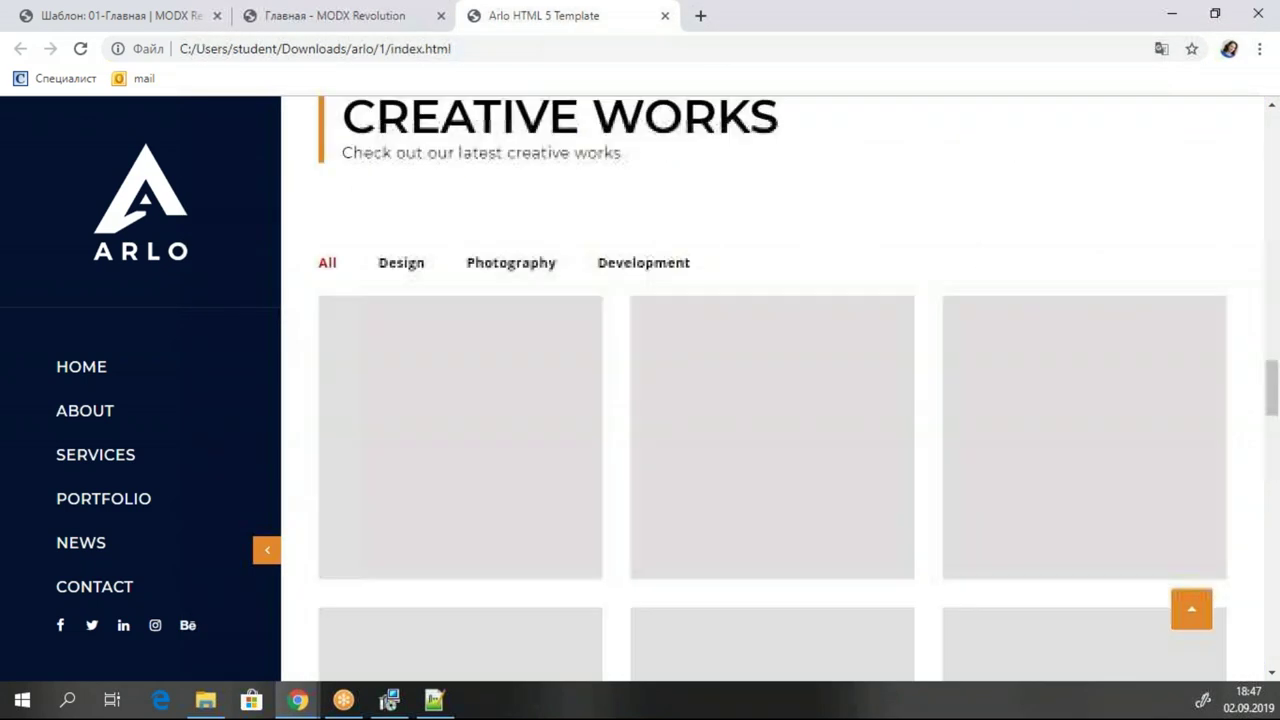
scroll(517, 443, up, 4)
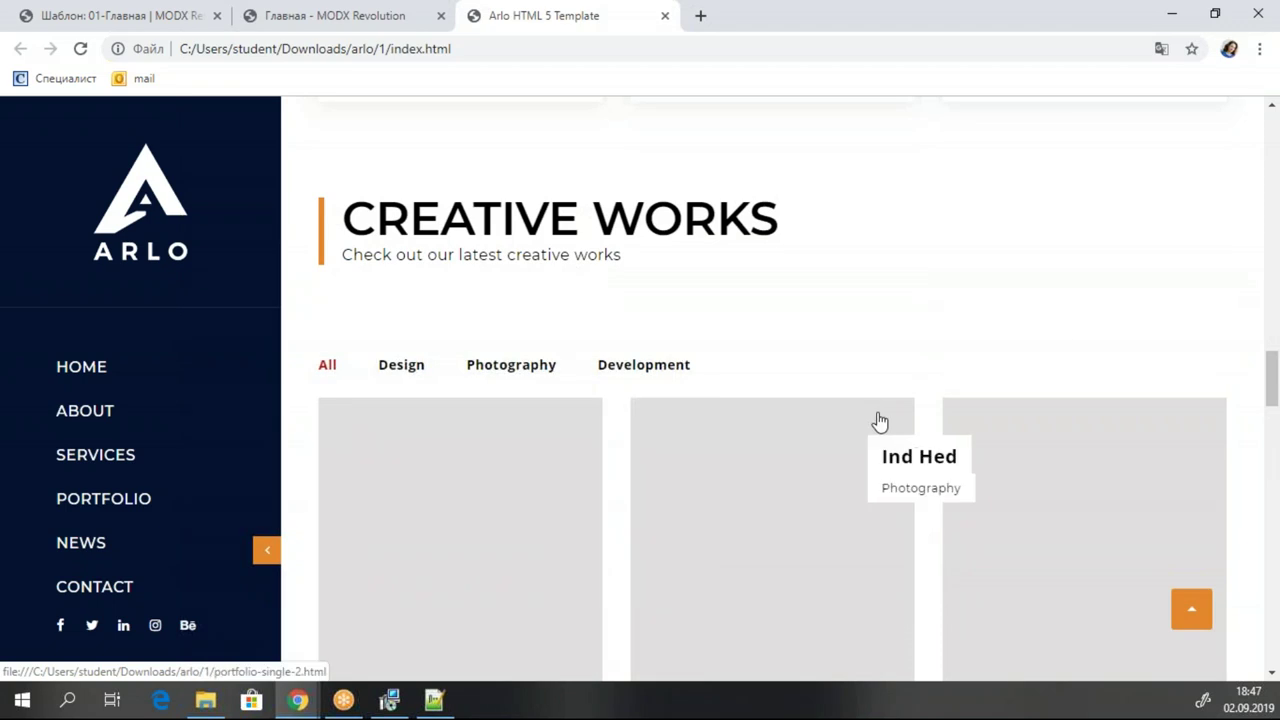
scroll(878, 422, down, 10)
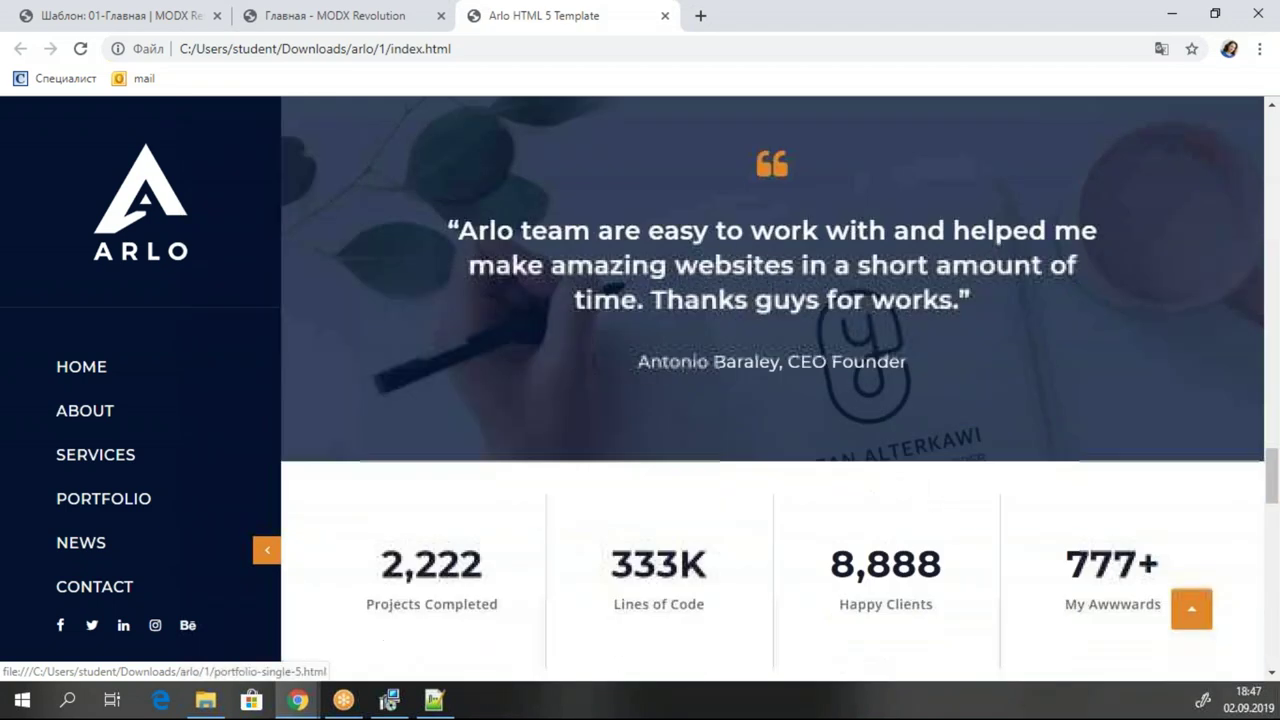
scroll(770, 400, up, 2)
scroll(770, 400, down, 8)
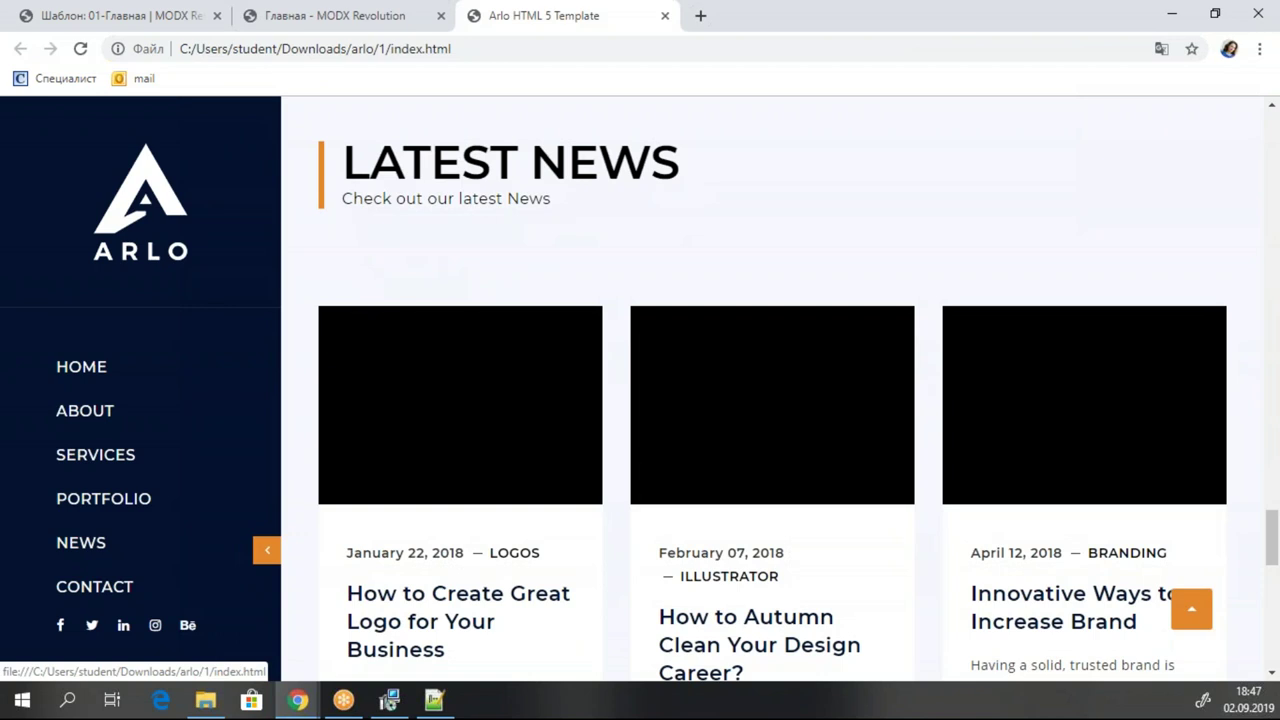
scroll(770, 400, down, 10)
scroll(770, 400, up, 2)
scroll(770, 400, down, 1)
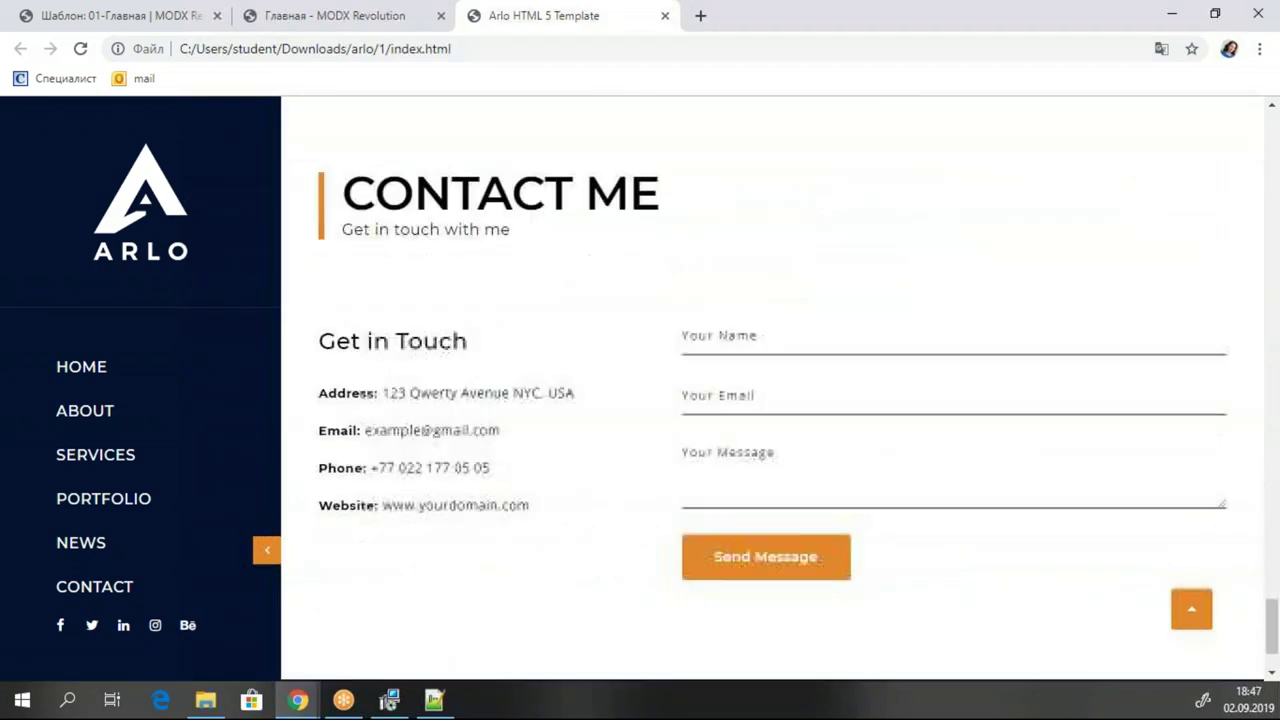
click(113, 14)
Start a new resource from the Website tree, leaving its template as Начальный шаблон.
scroll(621, 326, down, 4)
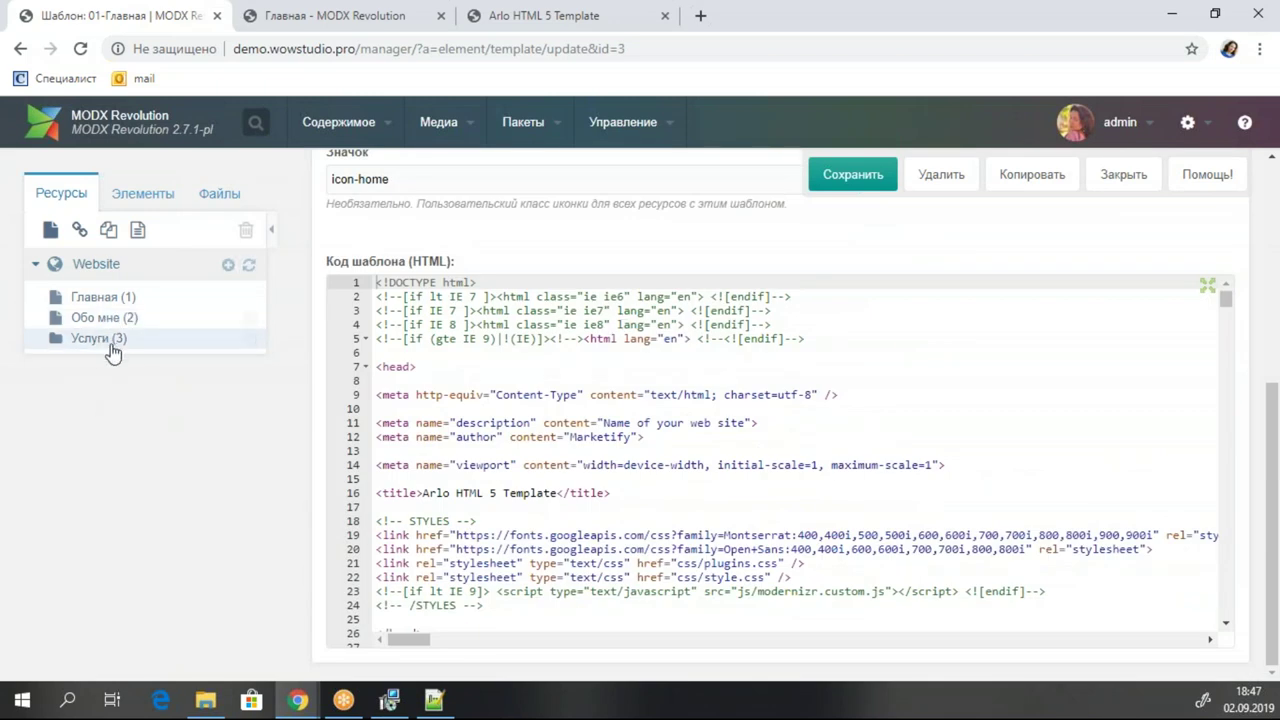
click(148, 196)
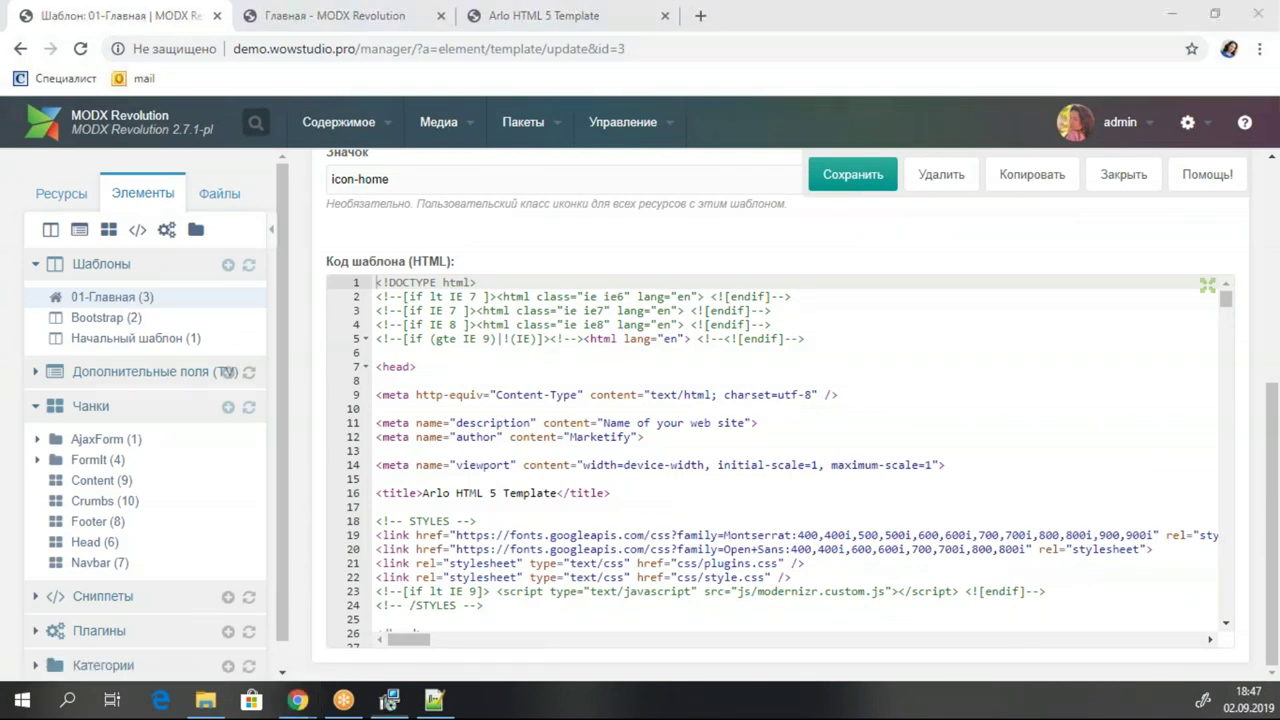
click(62, 193)
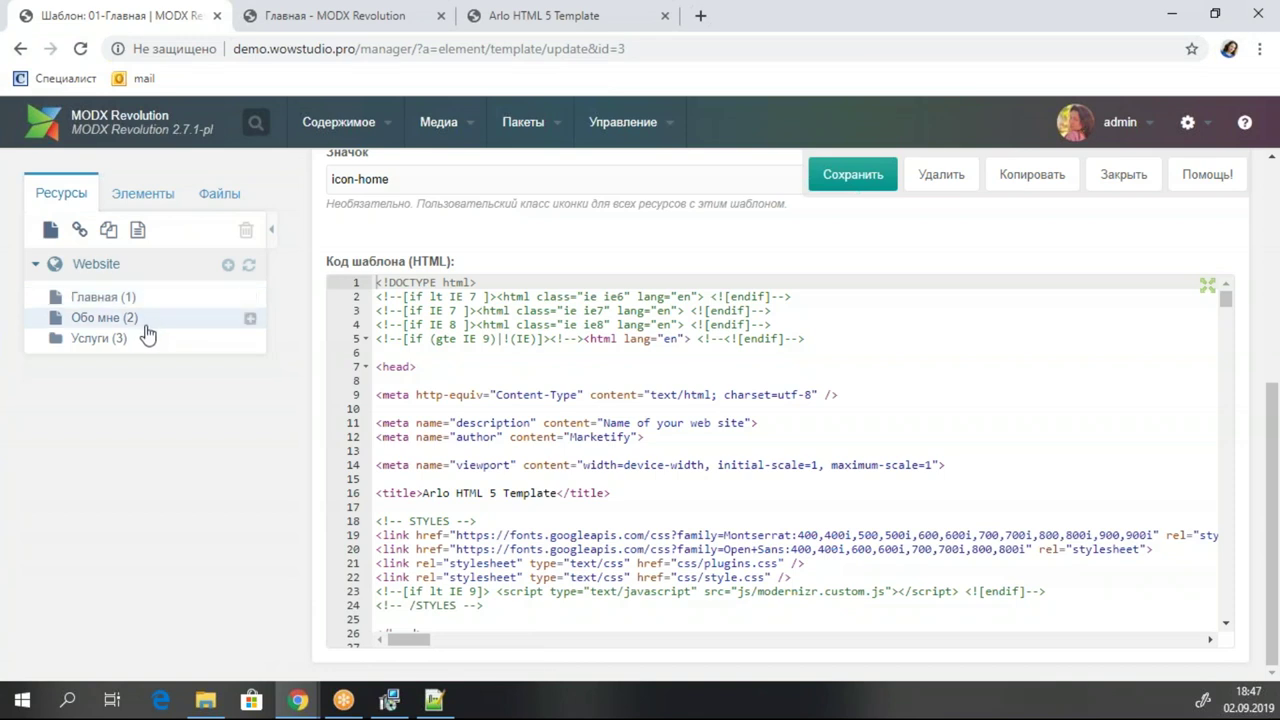
click(48, 230)
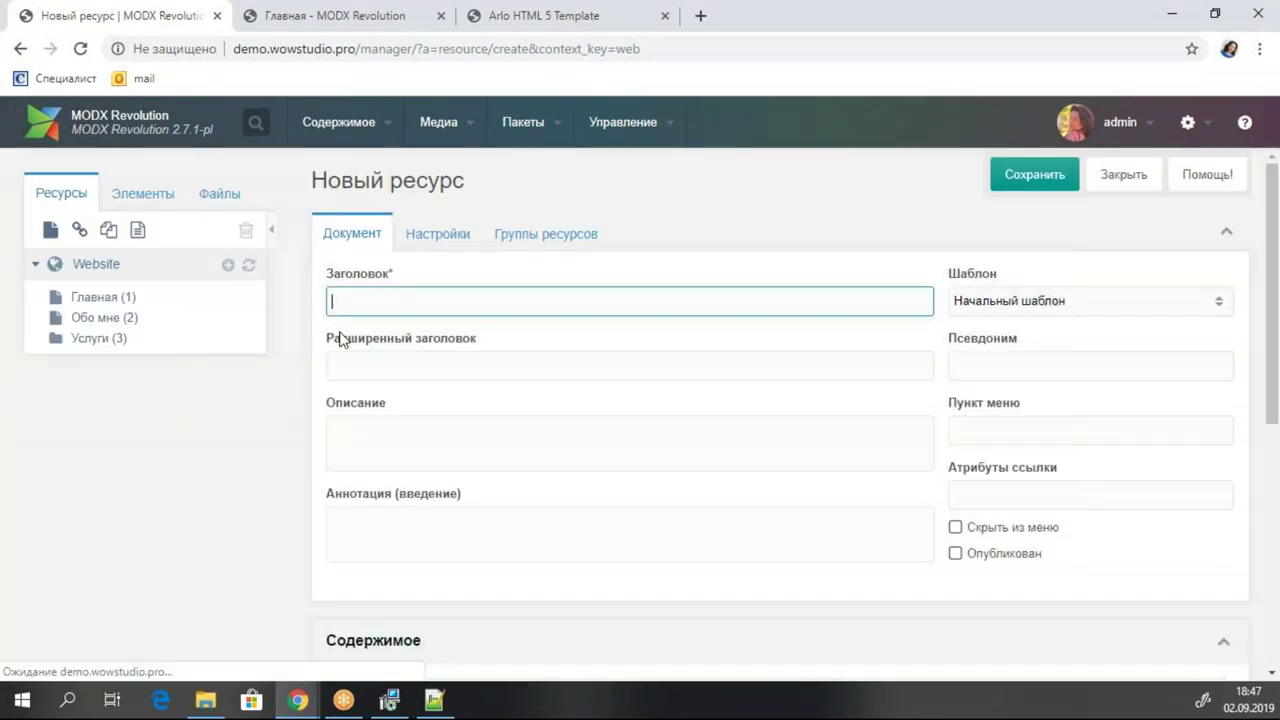
Create a published page titled 'Контакты' and save it.
text(R)
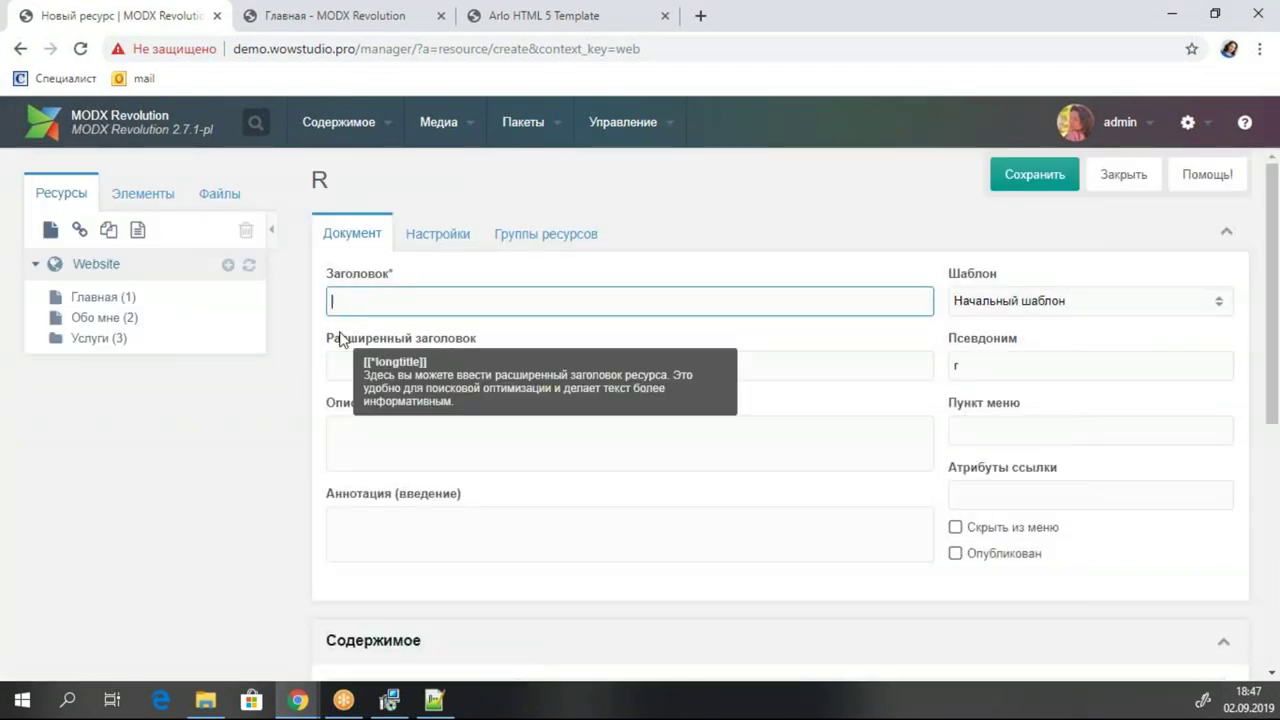
text(Контакты)
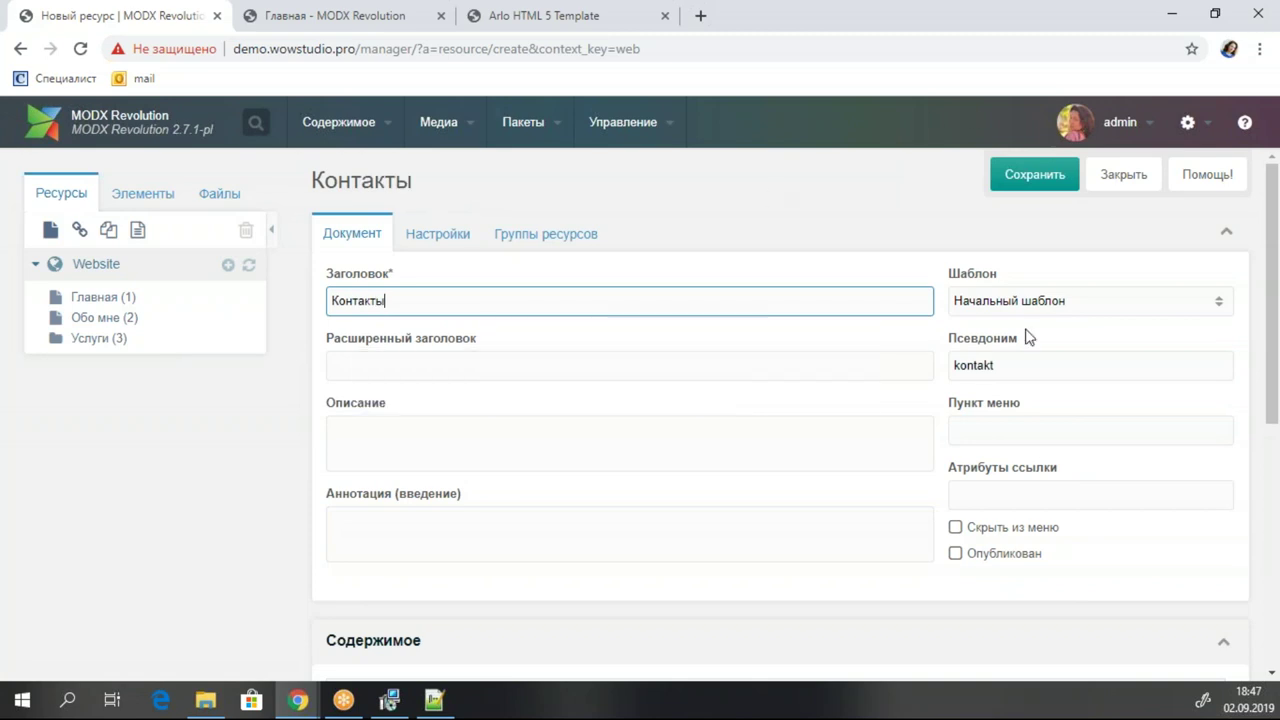
click(1019, 562)
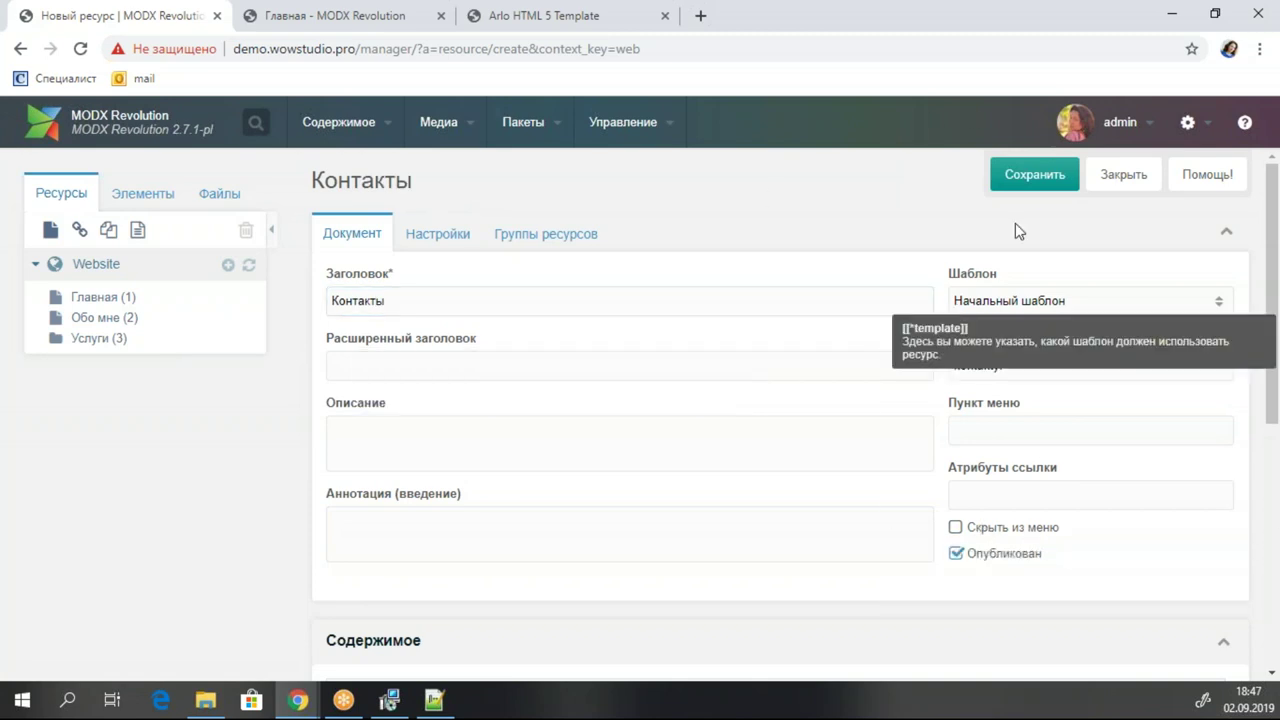
click(1017, 173)
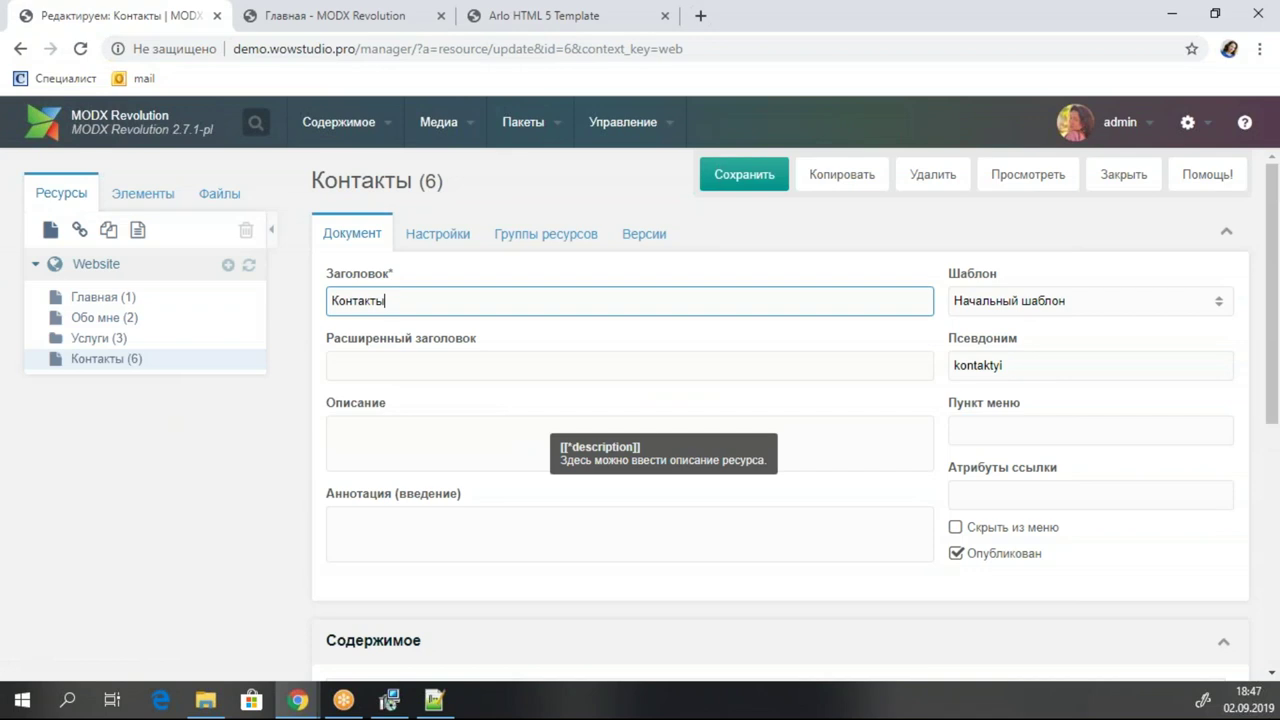
Save the Контакты page again and open the Главная page for editing.
click(142, 193)
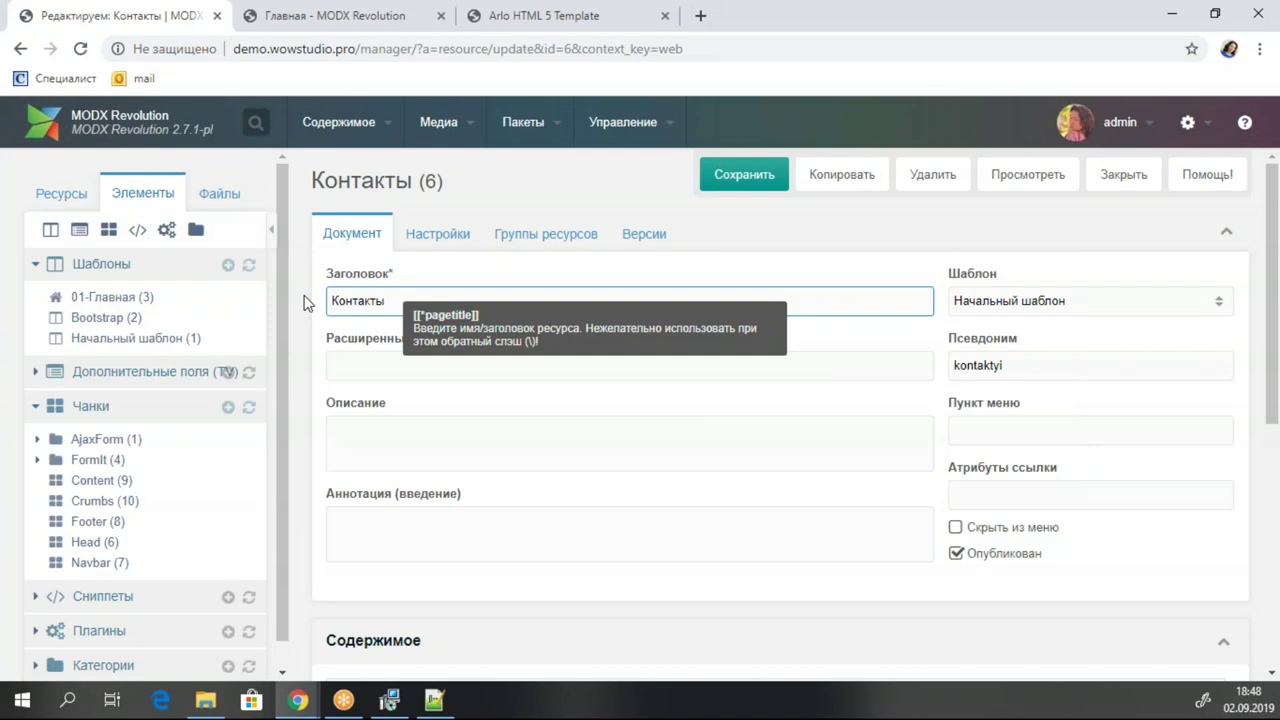
click(350, 16)
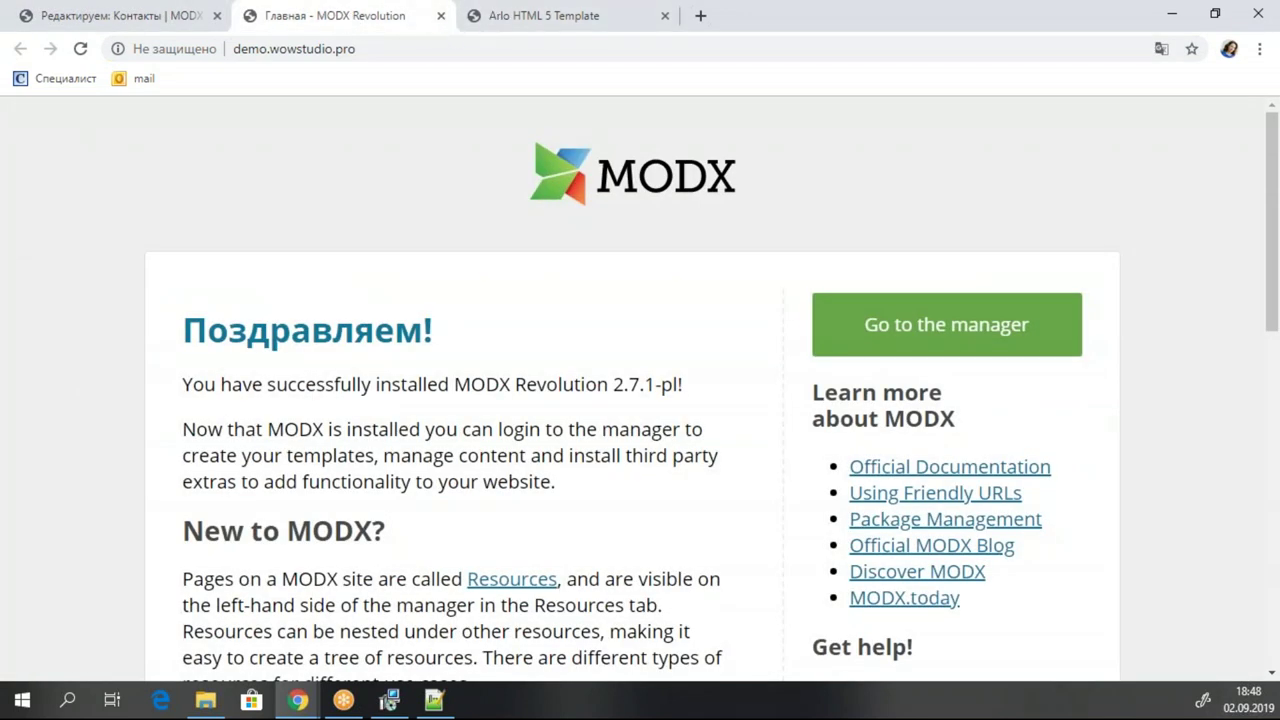
click(160, 30)
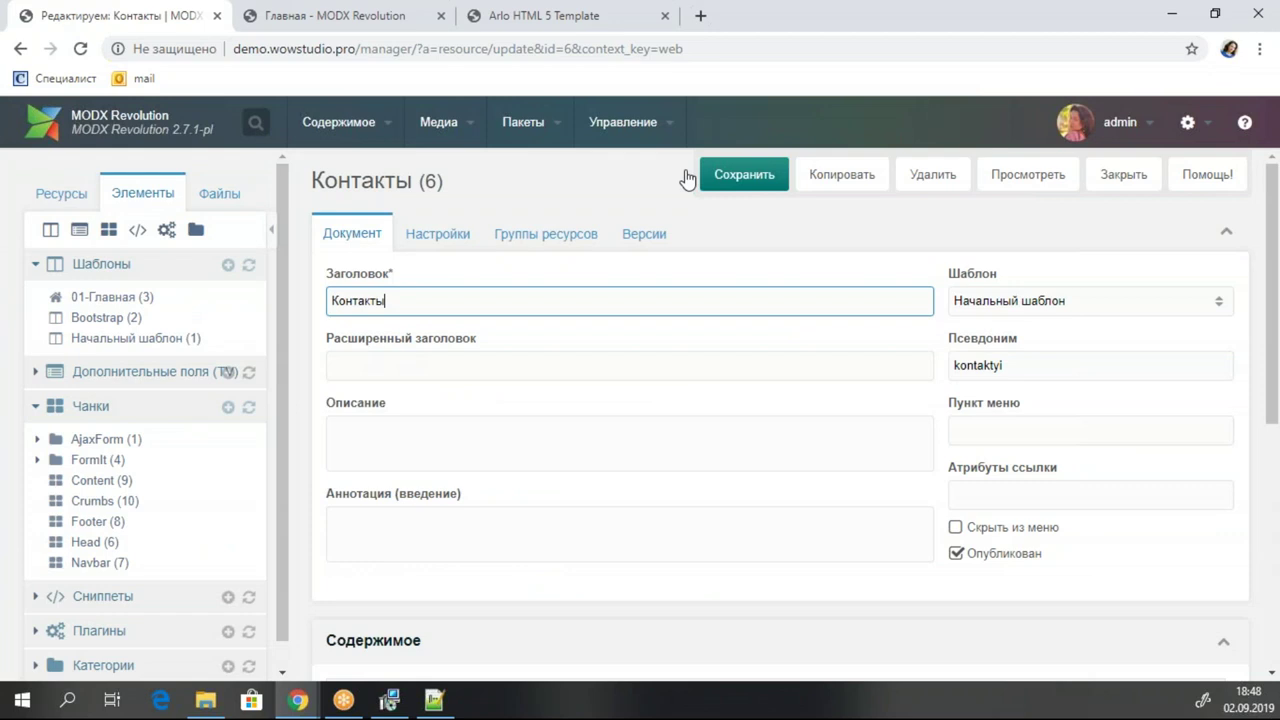
click(722, 182)
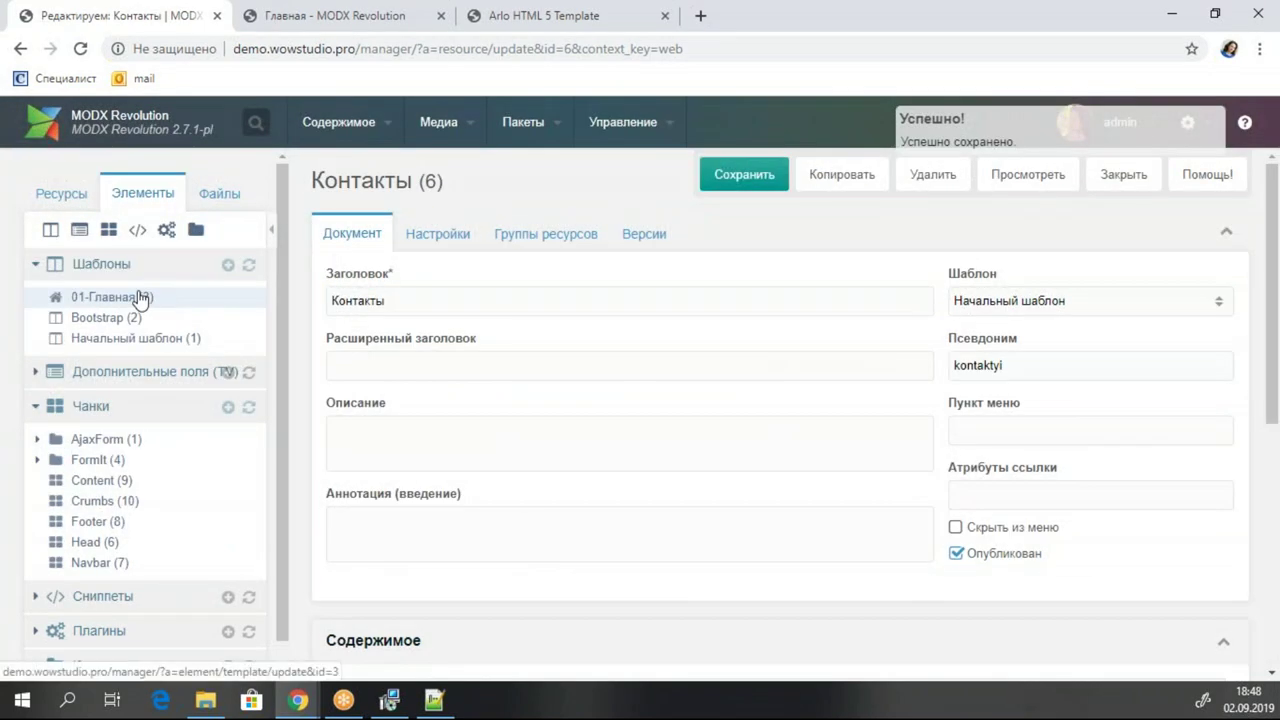
click(61, 193)
click(110, 299)
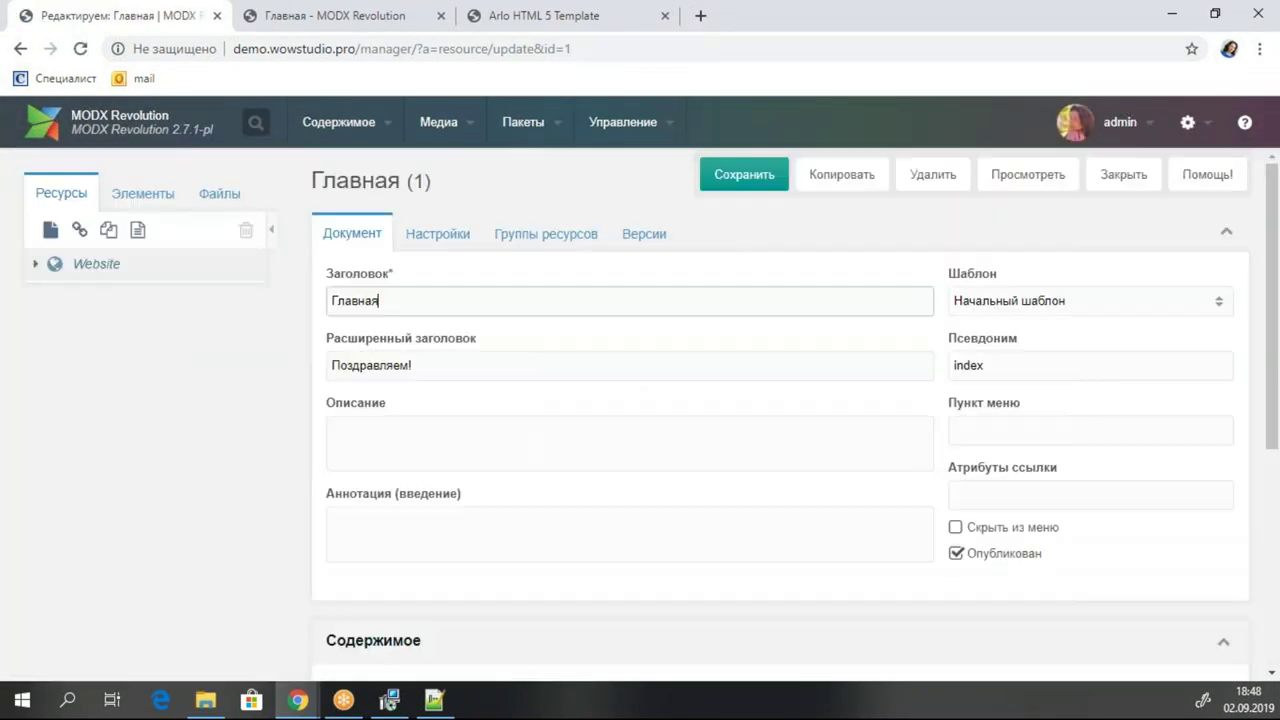
Switch Главная's template to 01-Главная, save the page, and preview it.
click(1218, 302)
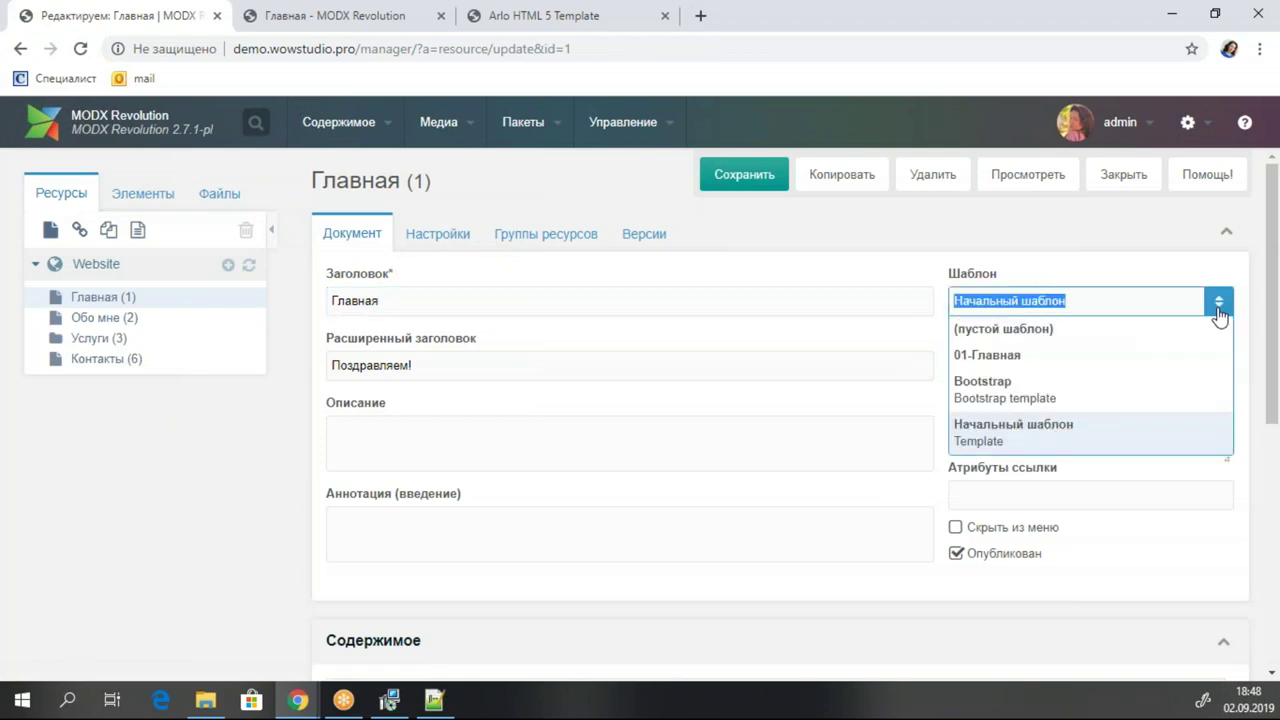
click(1059, 358)
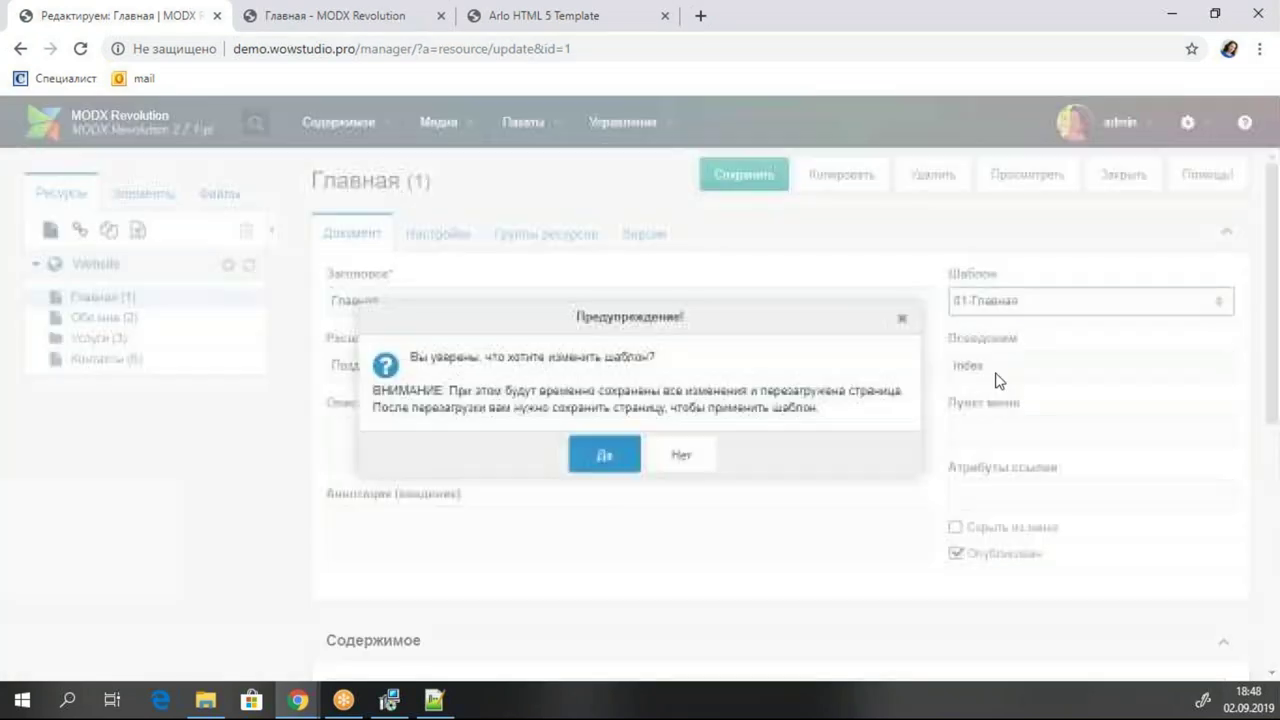
click(606, 456)
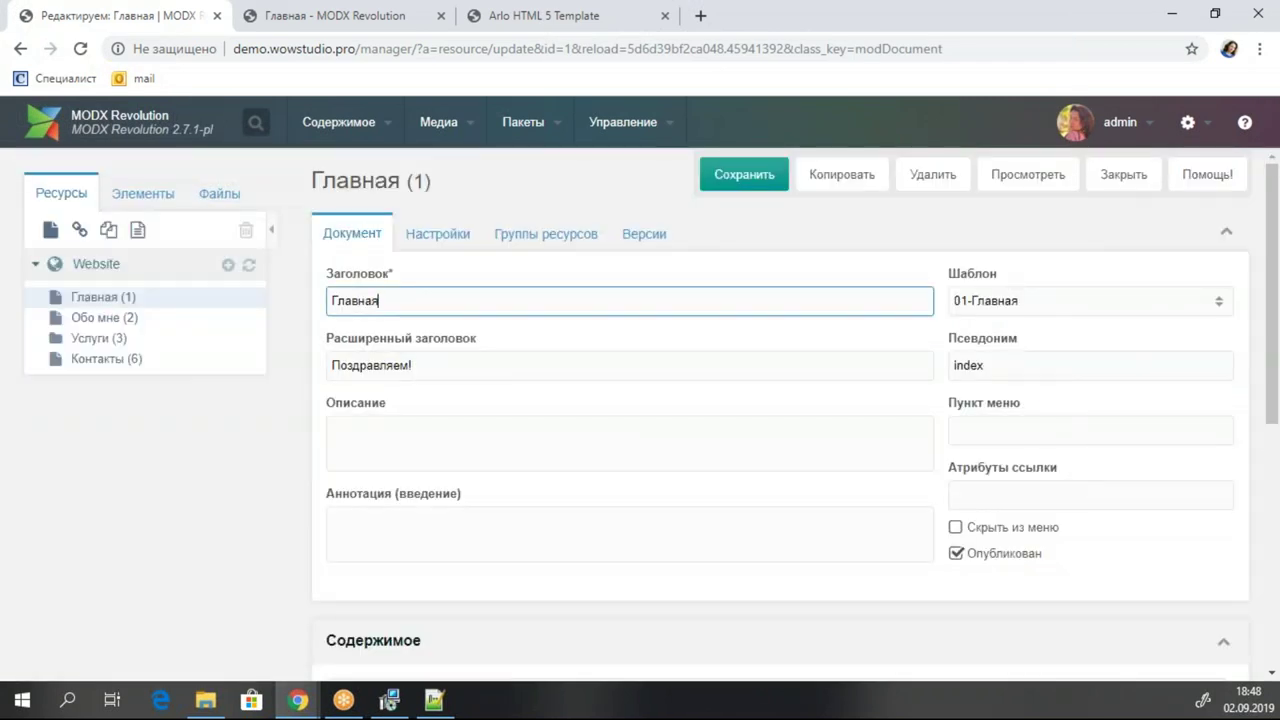
click(760, 180)
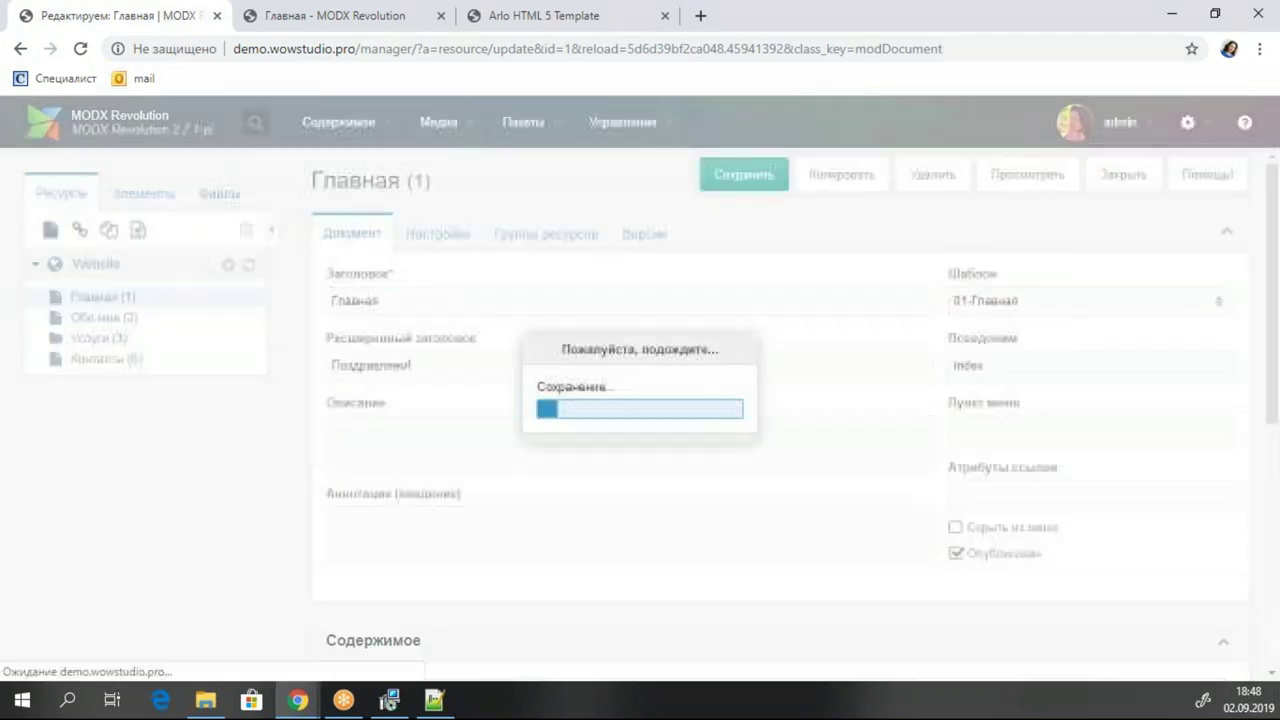
click(1045, 180)
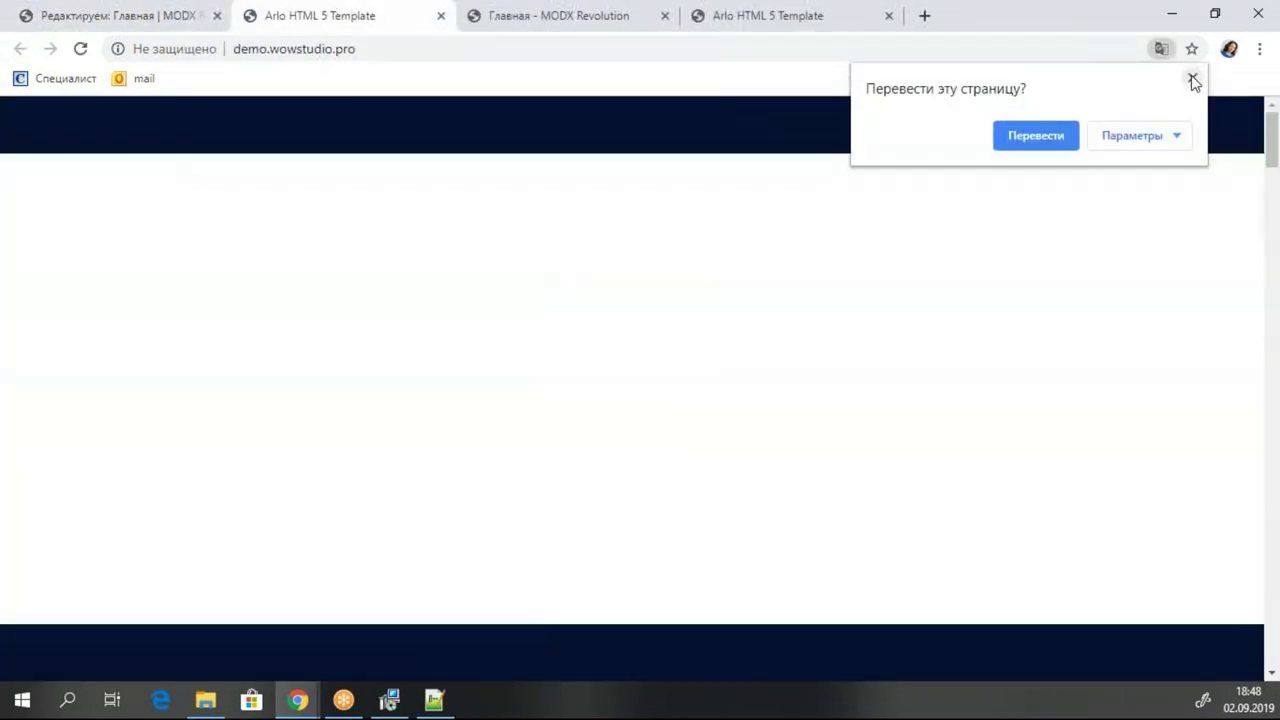
Review the live Arlo home page and toggle its orange sidebar menu off and on.
click(1193, 79)
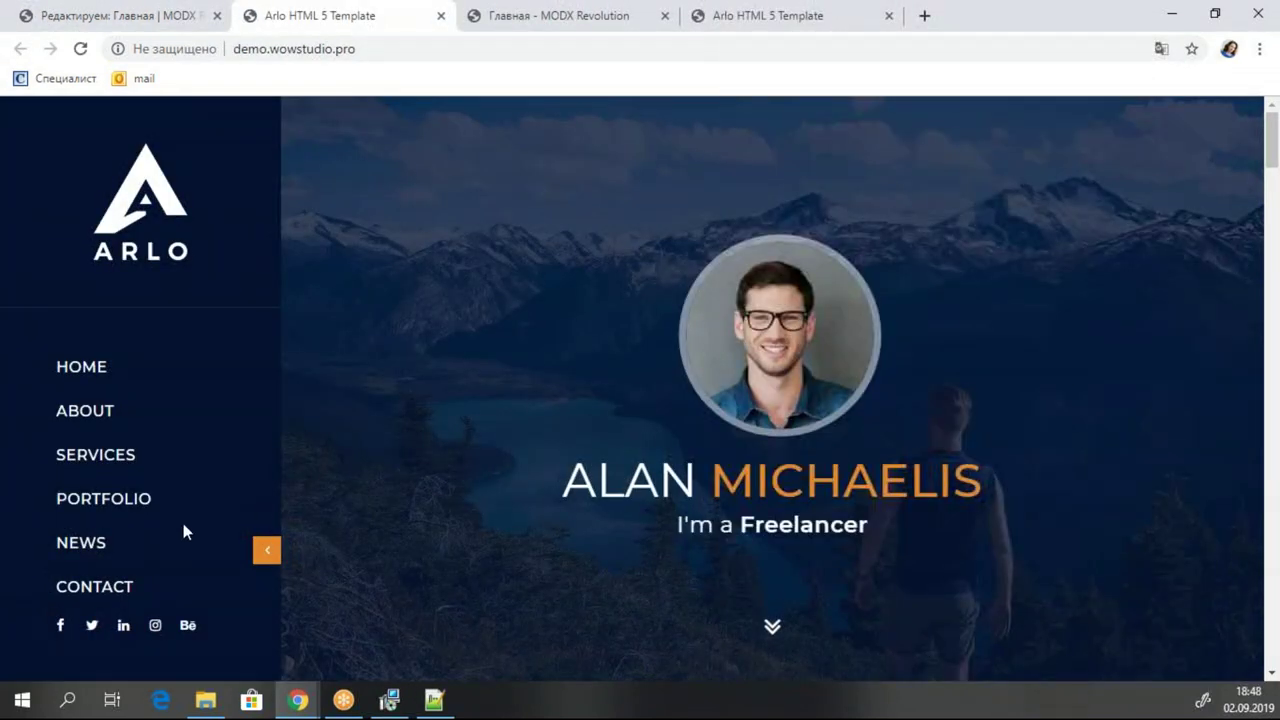
scroll(397, 362, down, 5)
scroll(397, 362, up, 7)
scroll(397, 362, down, 11)
scroll(397, 367, down, 20)
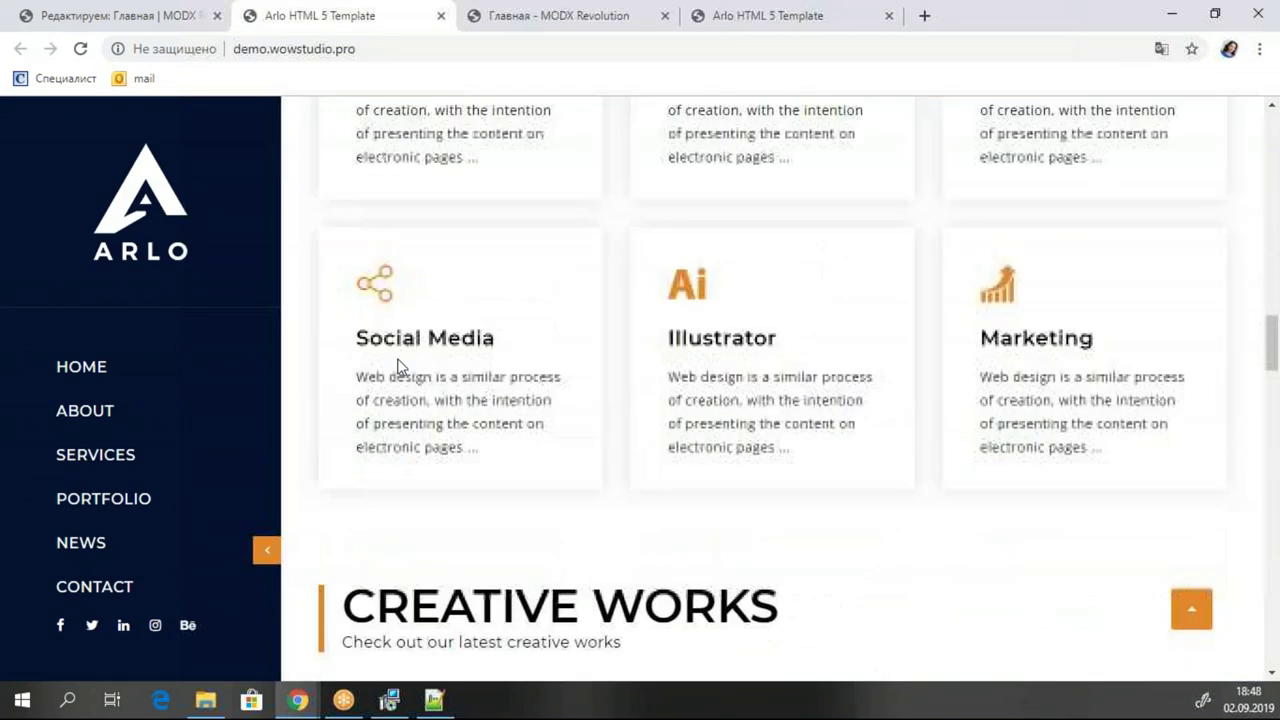
scroll(397, 367, down, 15)
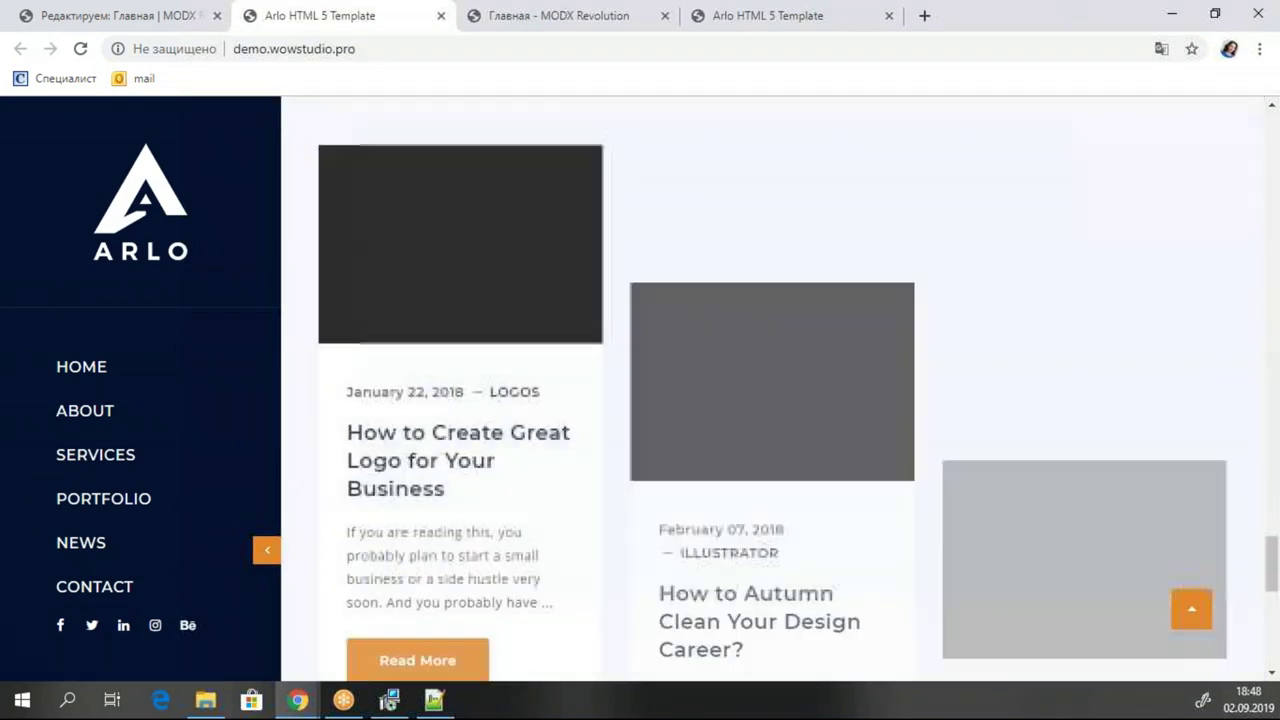
scroll(397, 367, up, 20)
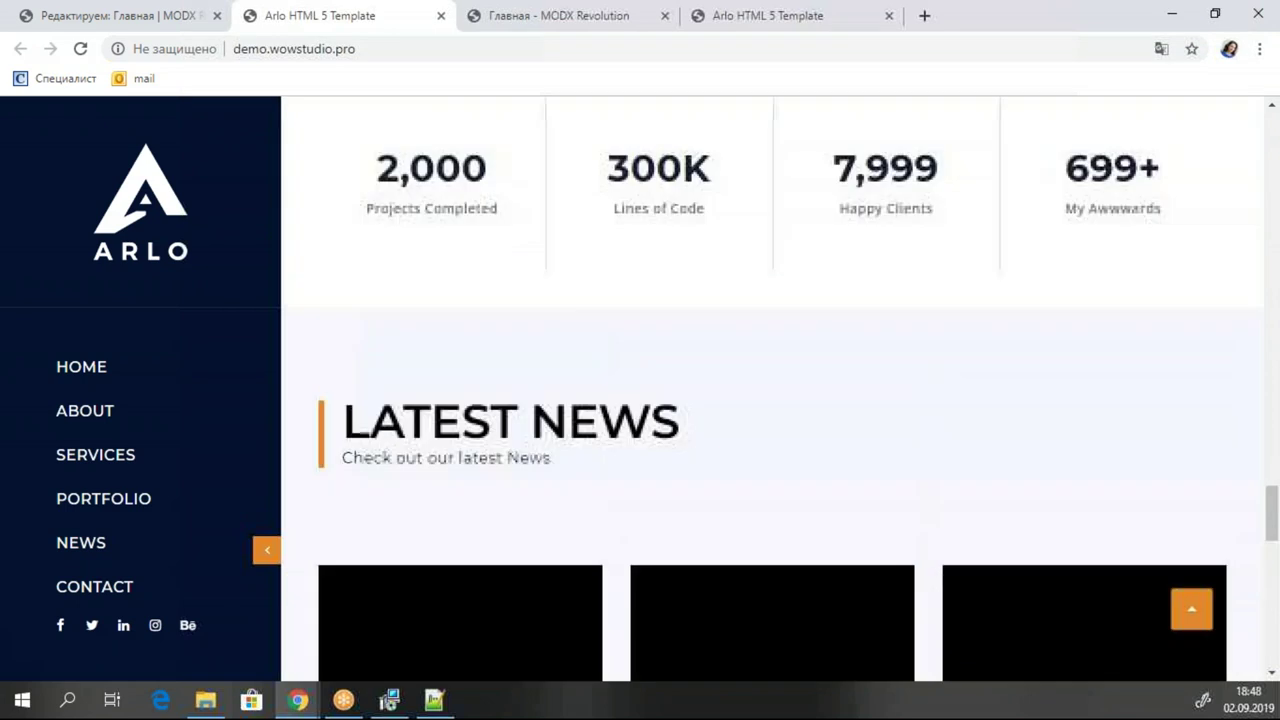
scroll(397, 367, up, 15)
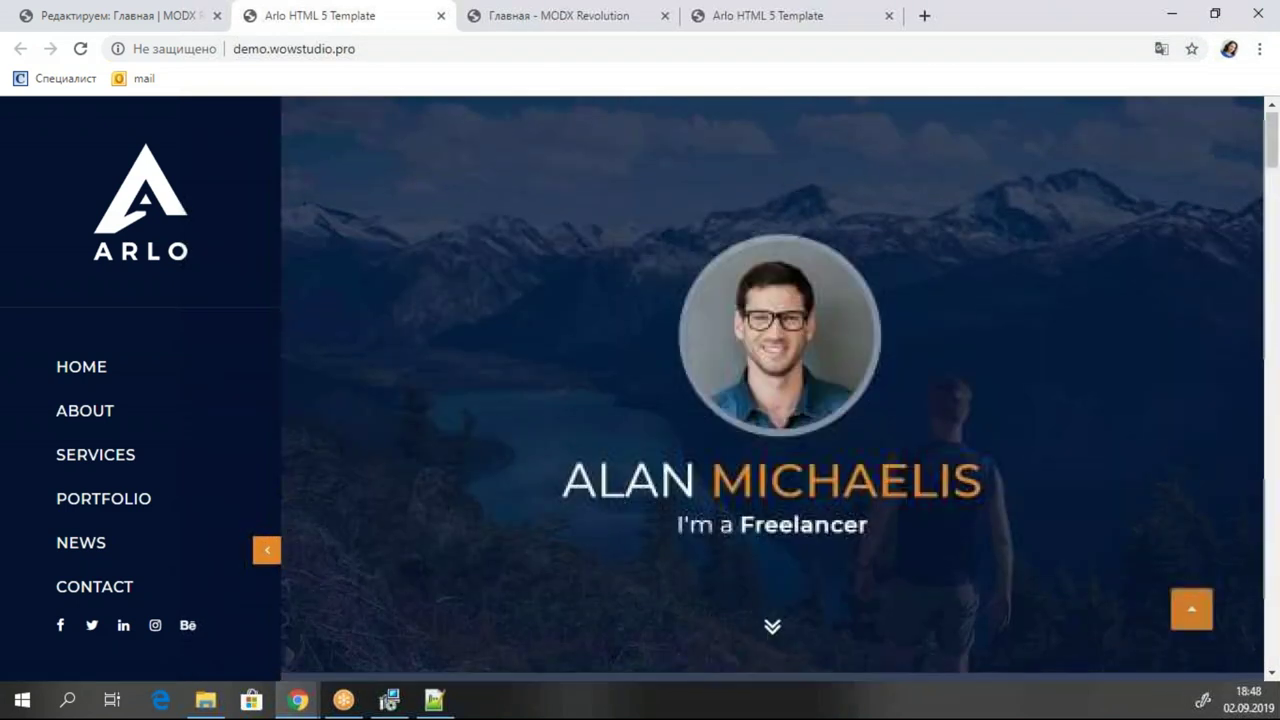
click(267, 550)
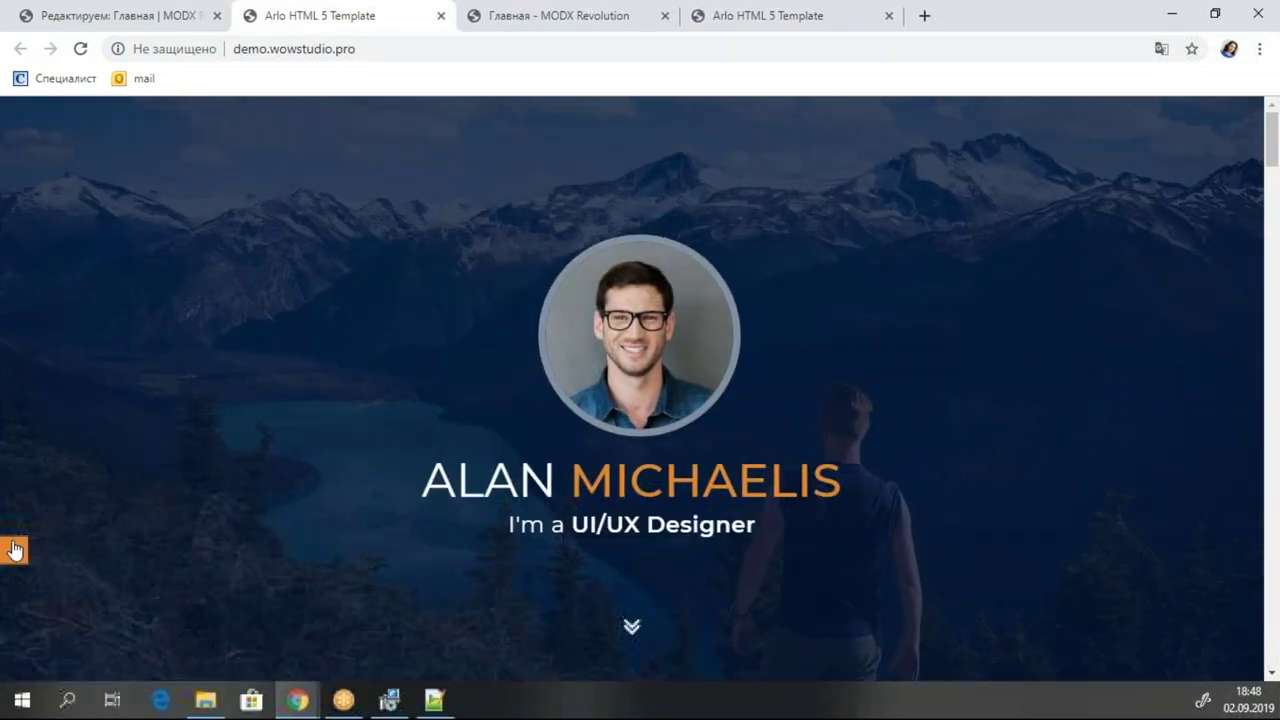
click(15, 553)
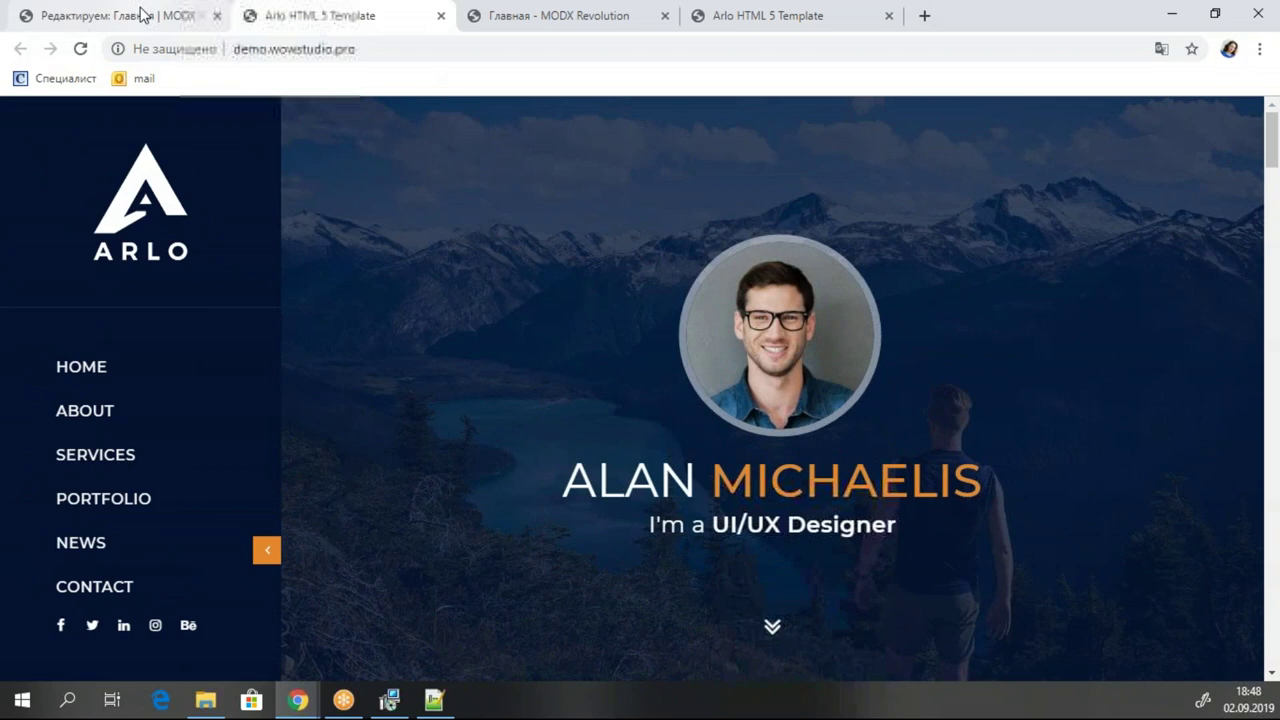
click(140, 15)
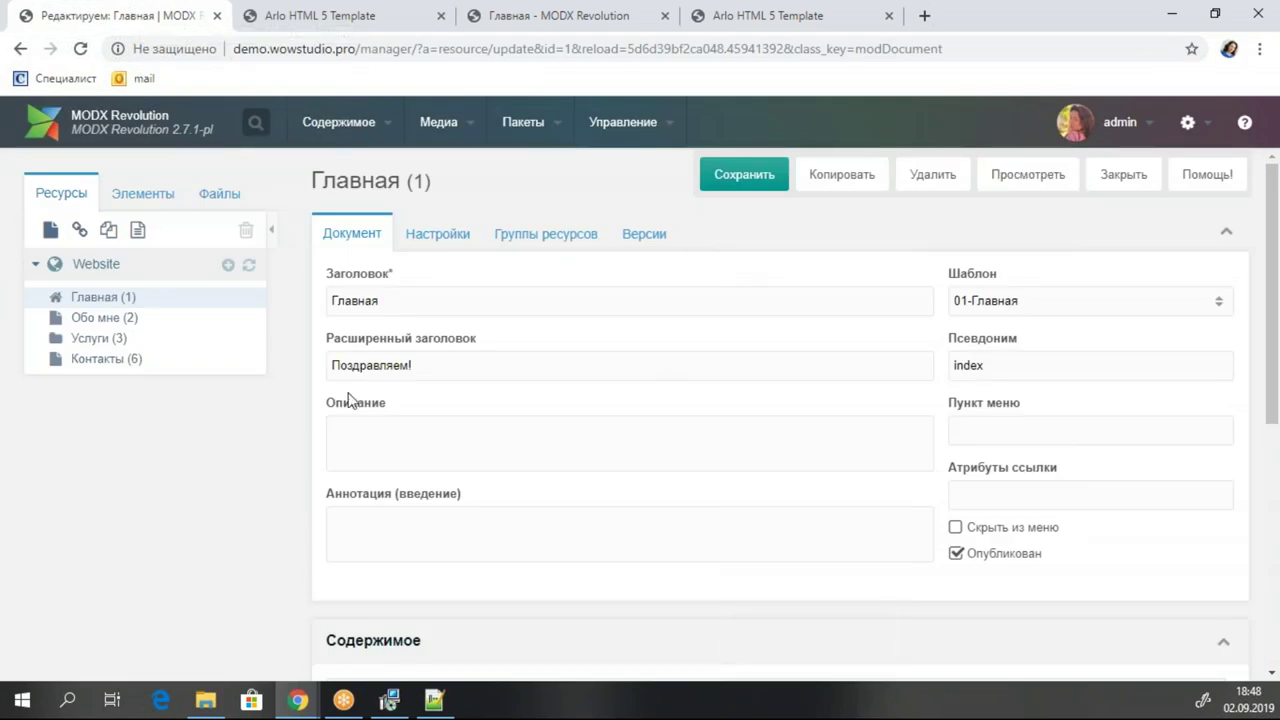
Clear Главная's 'Поздравляем!' long title and save the page.
click(434, 366)
key(BackSpace)
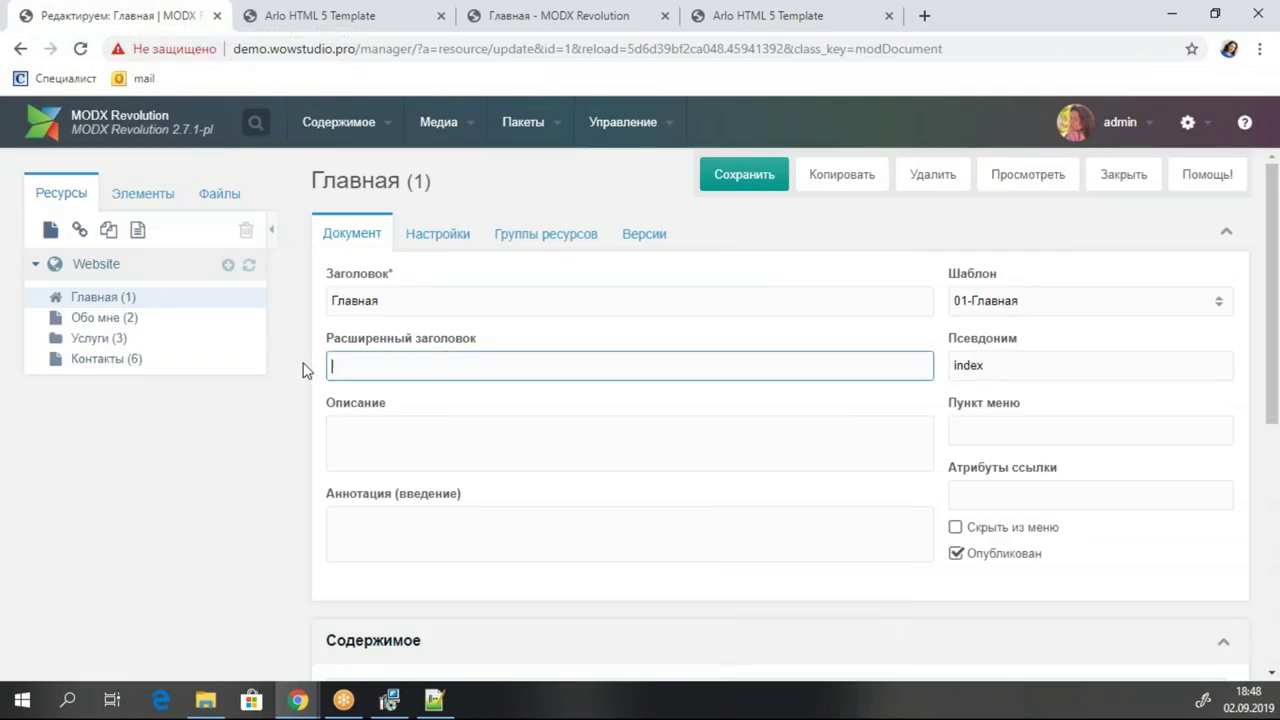
click(745, 174)
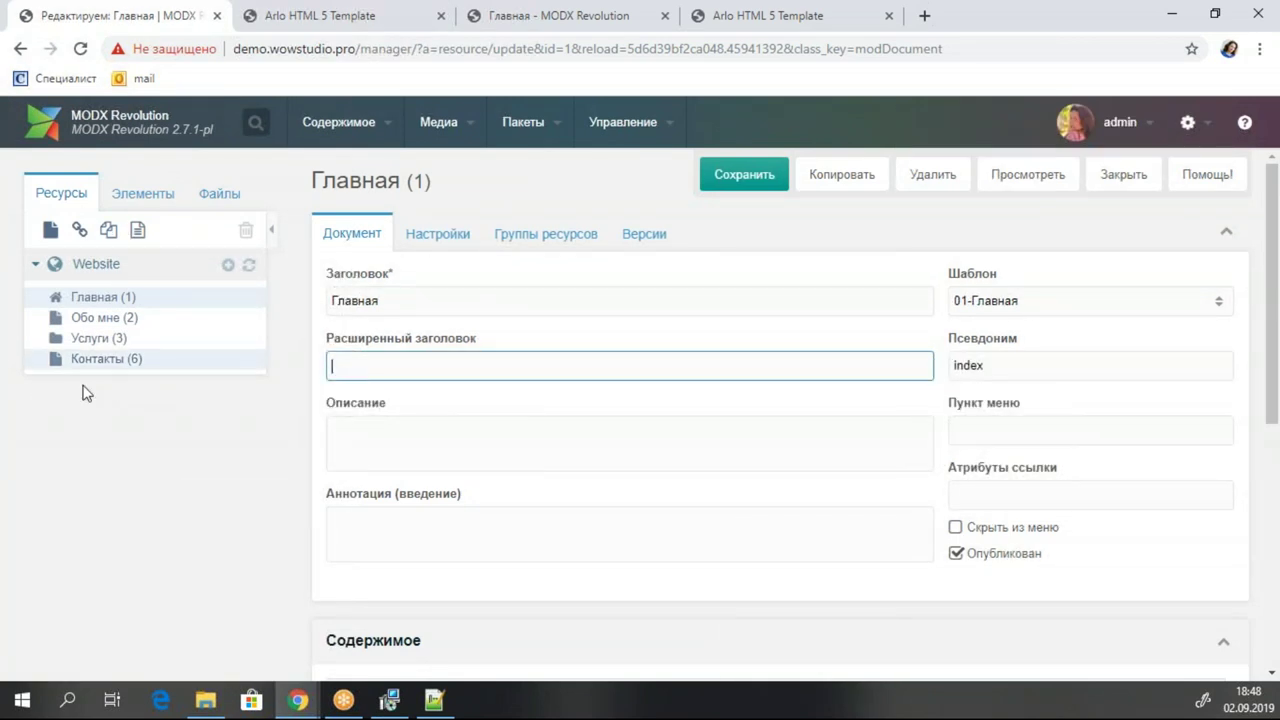
Open the 01-Главная template and scroll its code to the mobile menu.
click(143, 193)
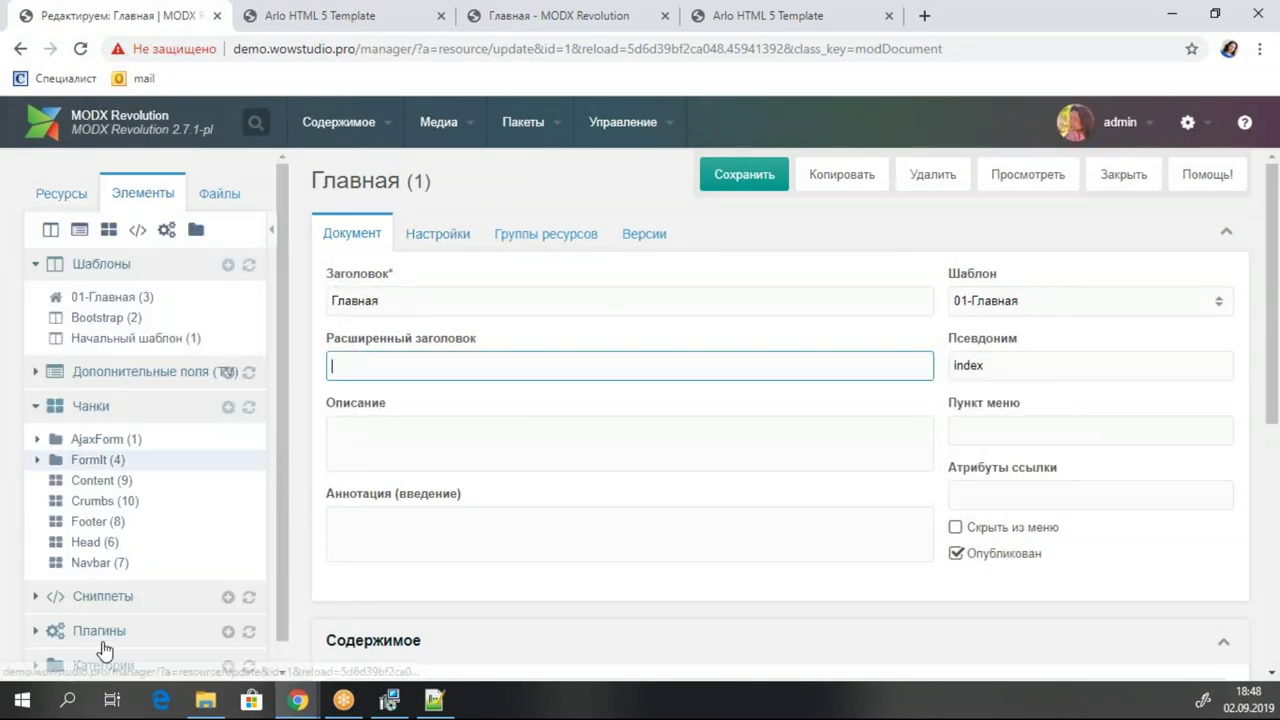
click(142, 298)
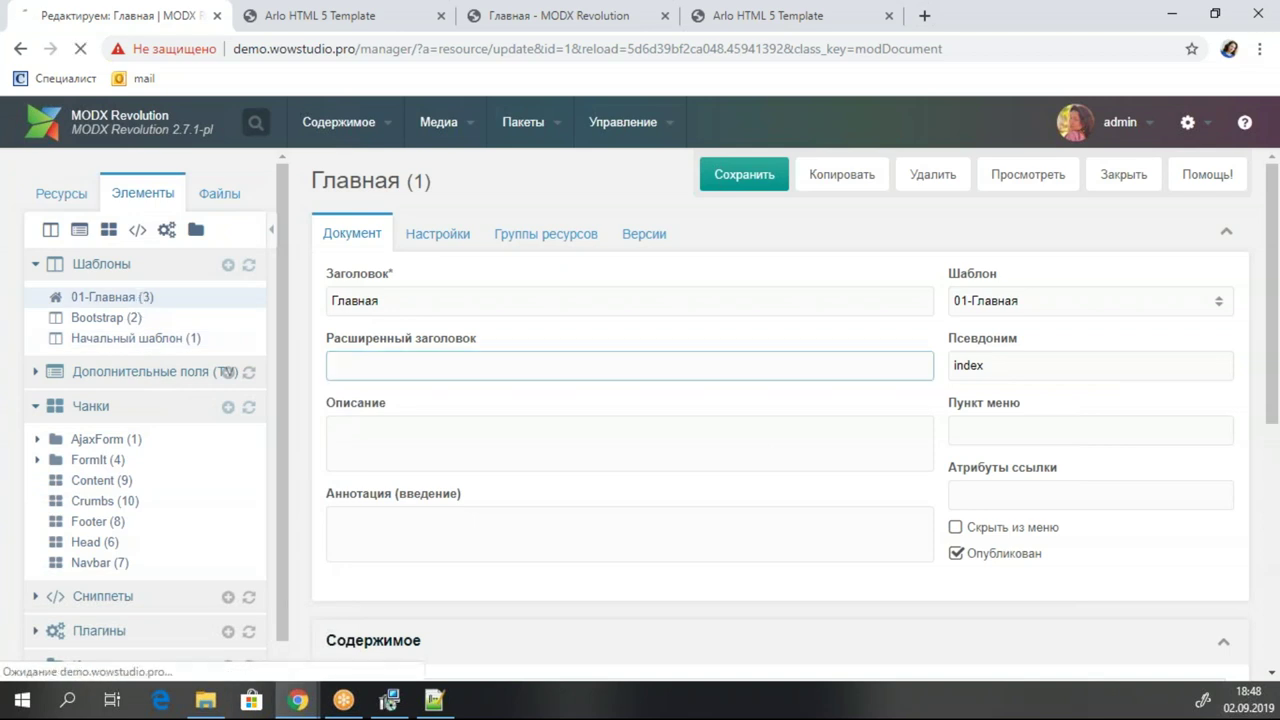
scroll(1018, 418, down, 3)
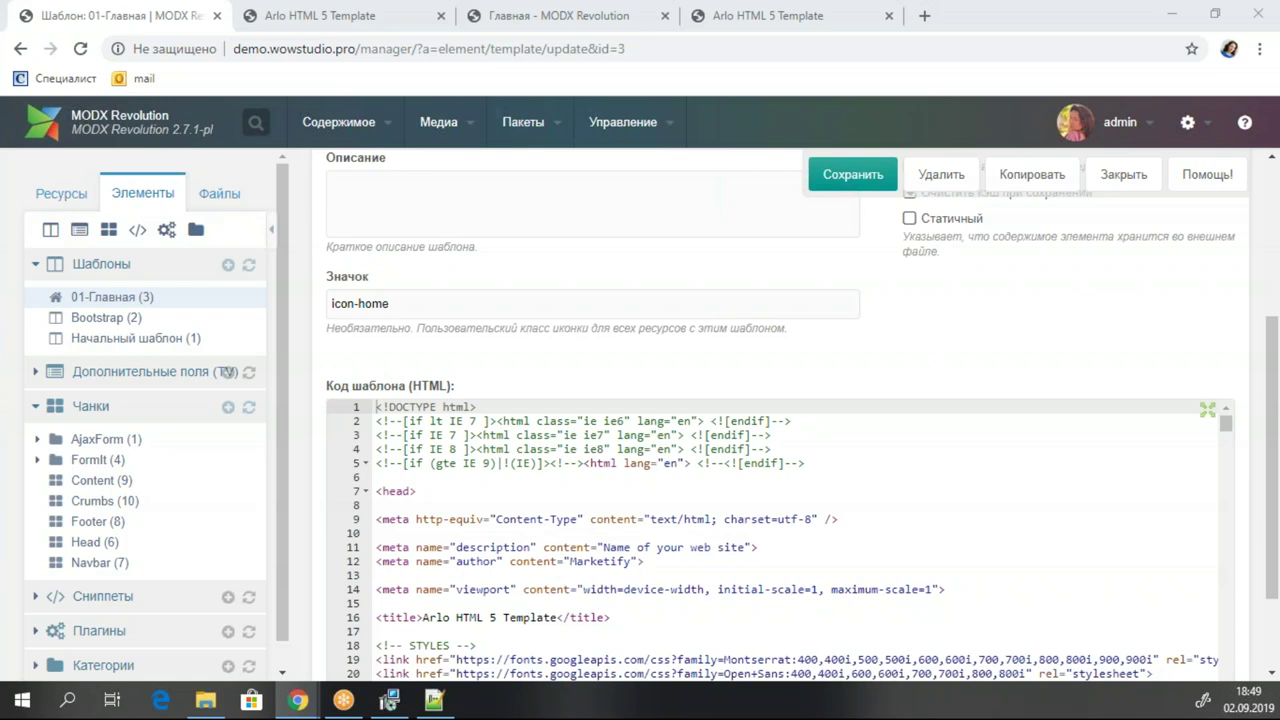
scroll(570, 464, down, 2)
scroll(570, 464, up, 2)
scroll(724, 537, down, 4)
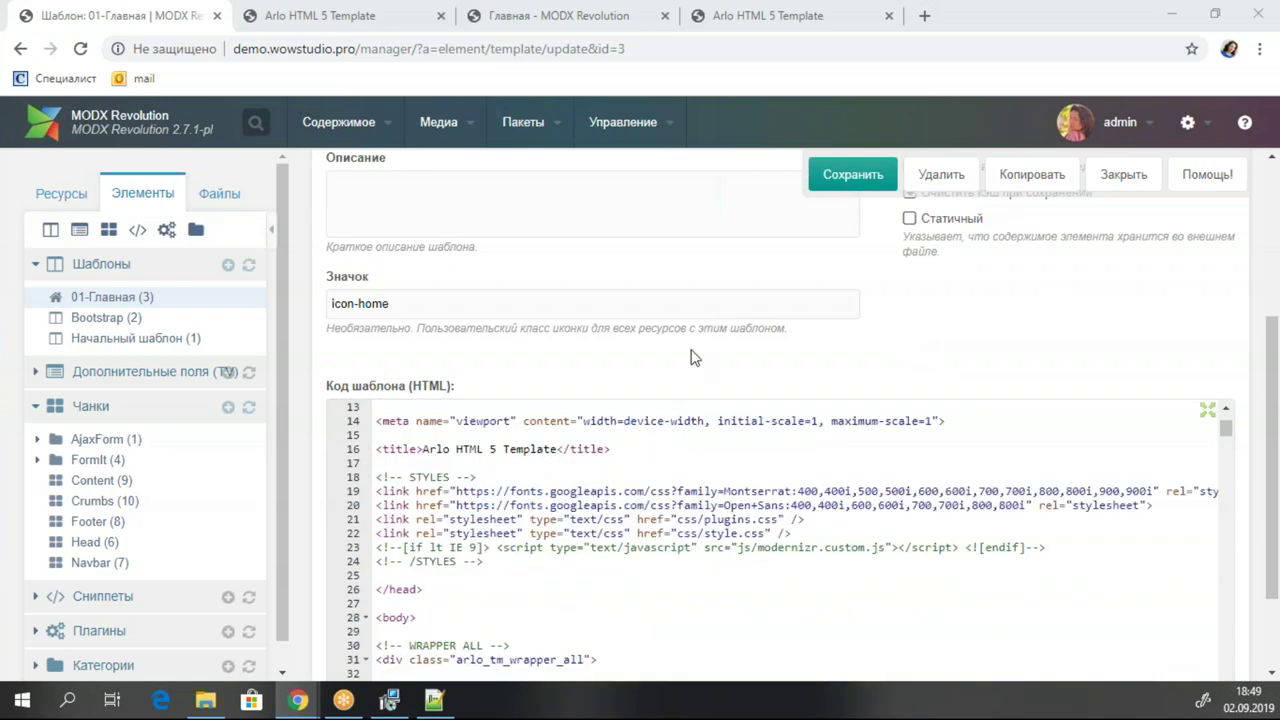
scroll(714, 400, down, 6)
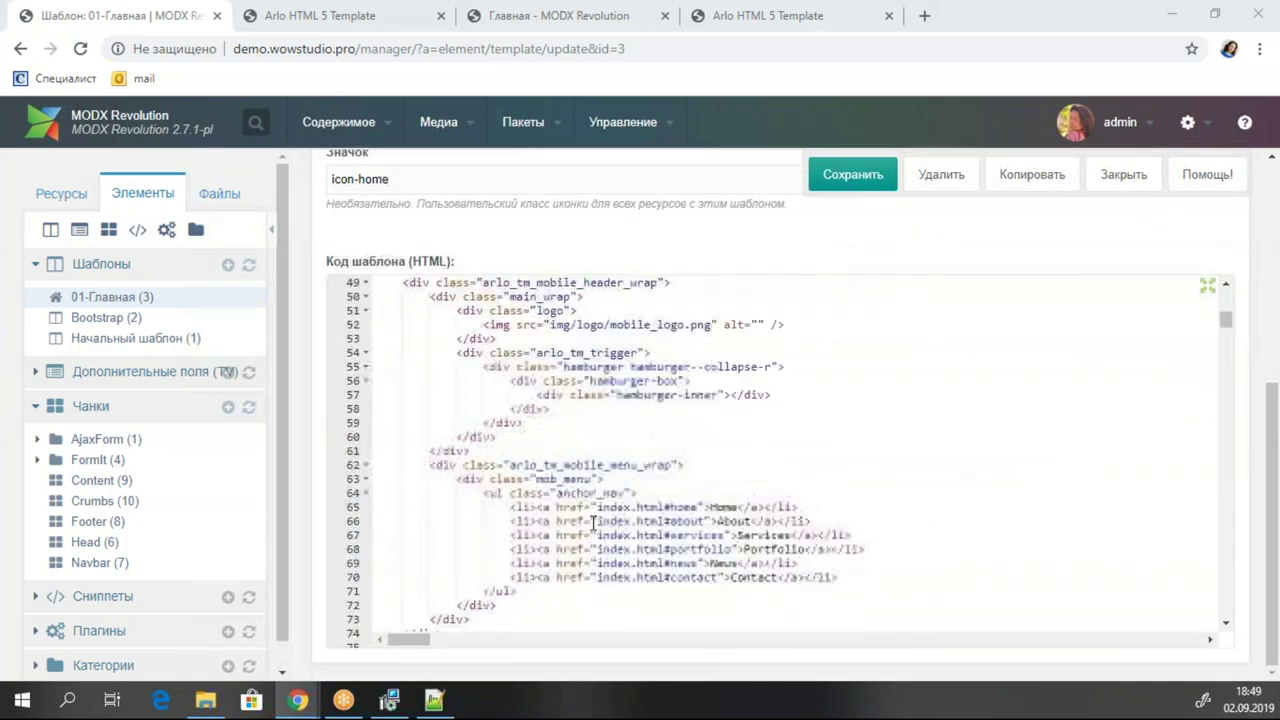
scroll(623, 454, down, 2)
scroll(606, 463, up, 1)
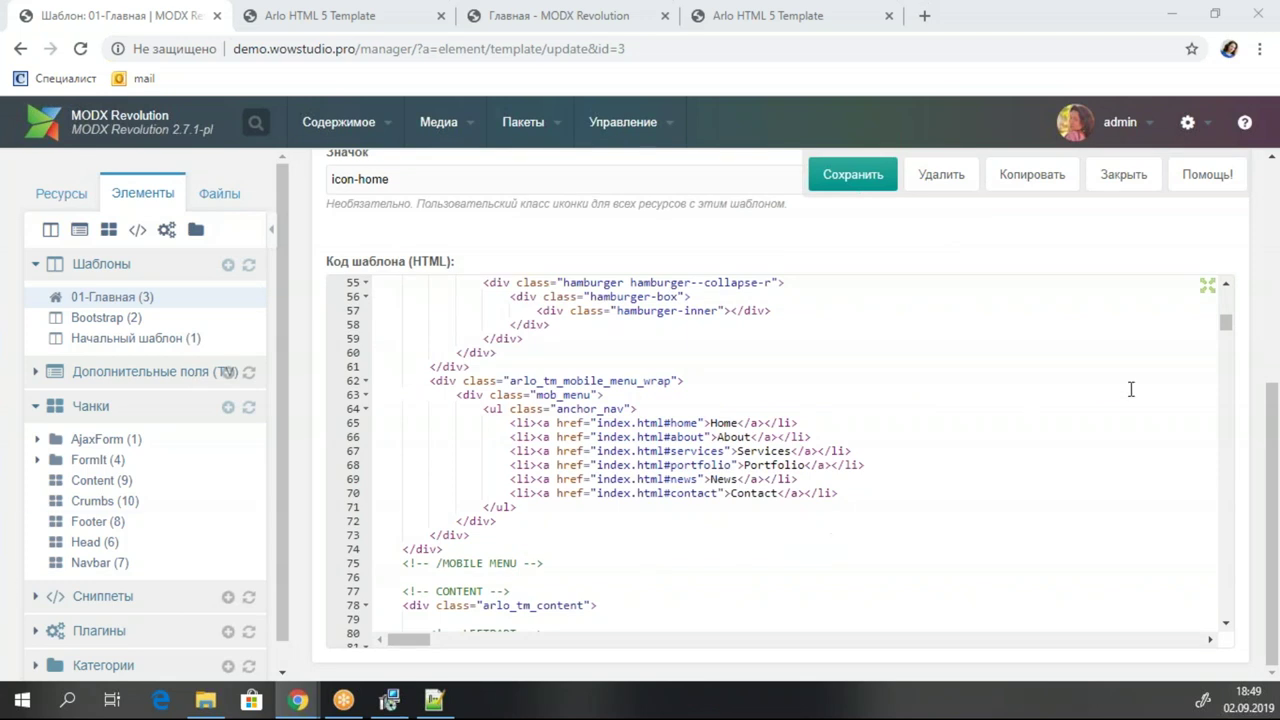
Insert blank lines after the mobile menu's <ul class="anchor_nav"> line.
click(498, 525)
click(672, 436)
key(Up)
key(Up)
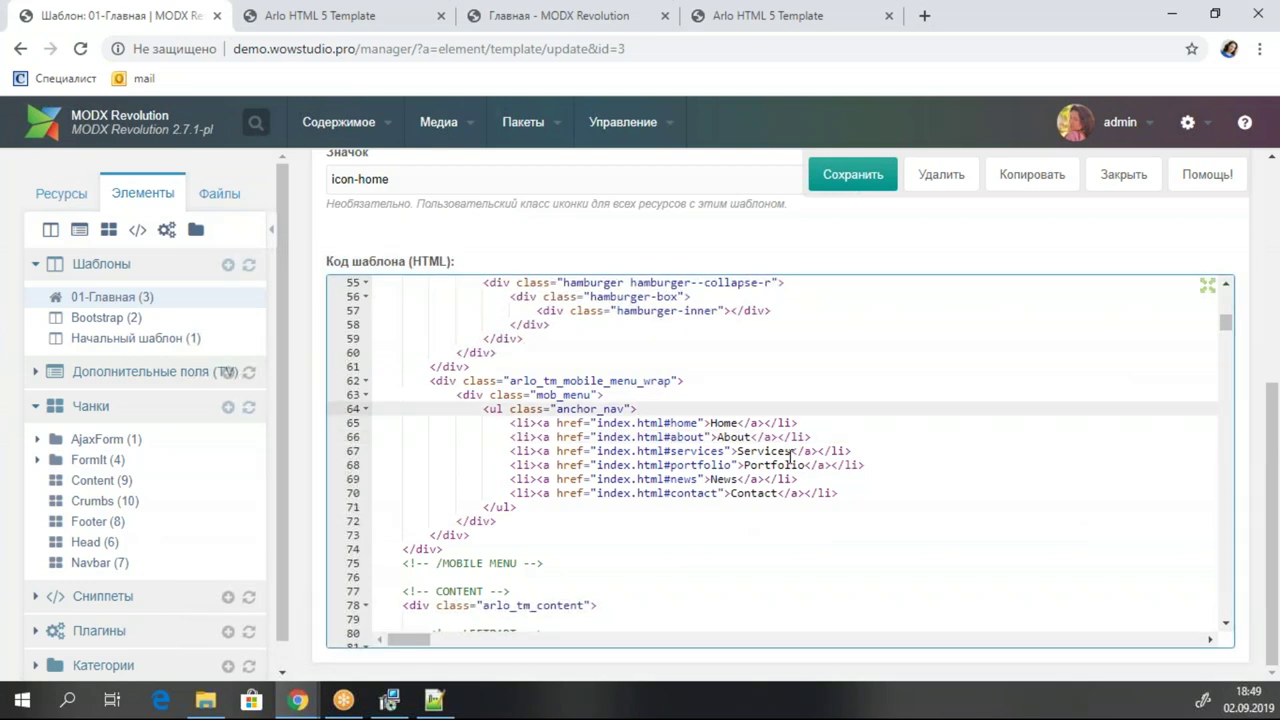
key(Return)
key(Return)
key(Return)
key(Up)
key(Up)
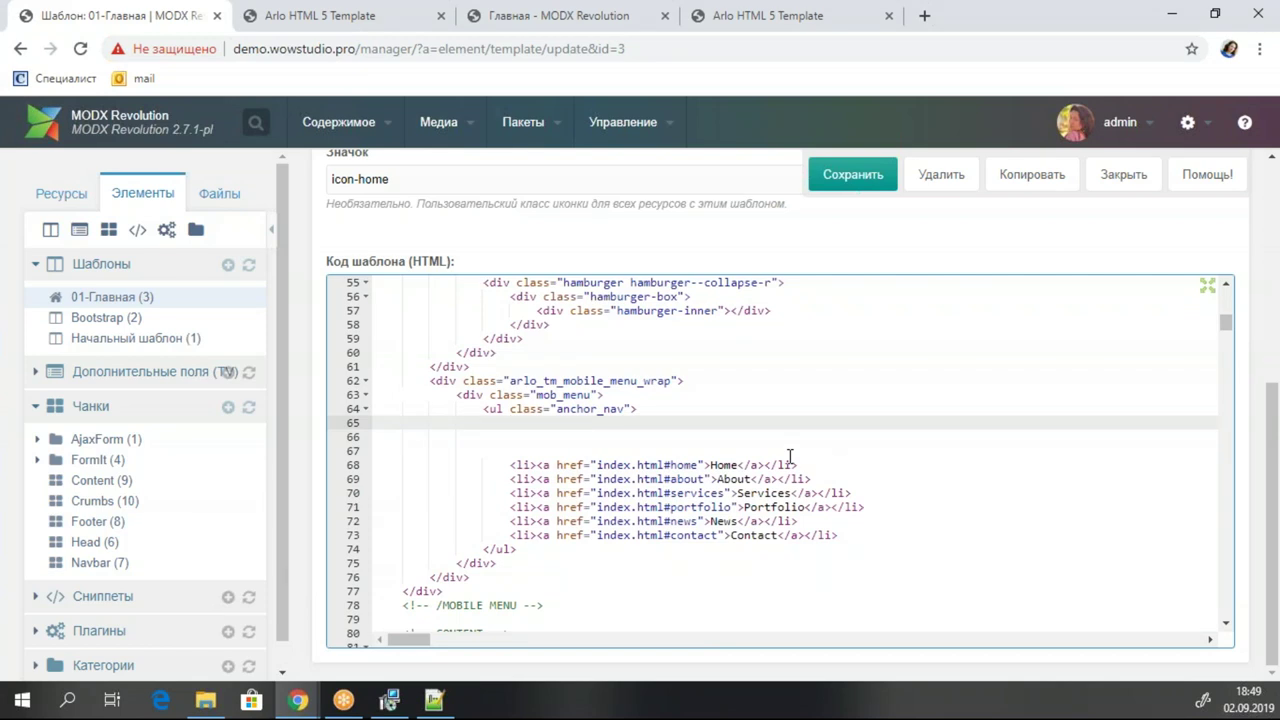
scroll(177, 457, down, 1)
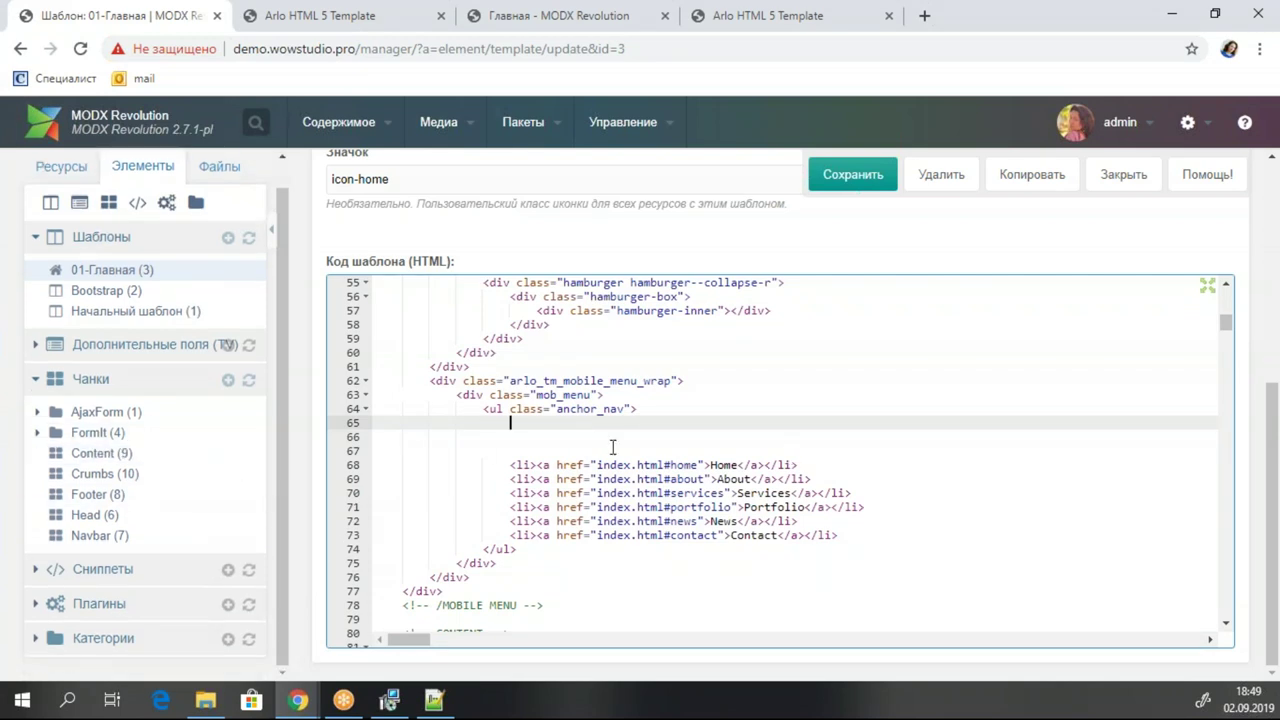
click(572, 412)
click(637, 381)
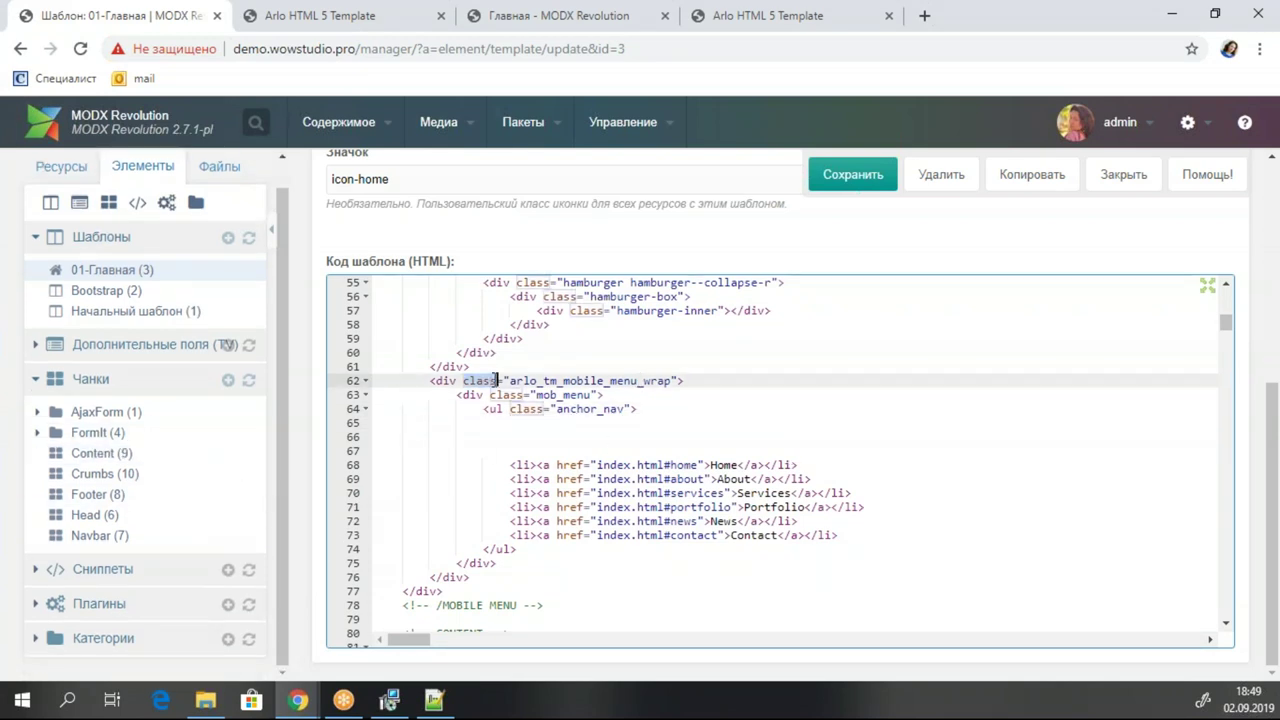
triple_click(637, 381)
click(650, 372)
click(643, 382)
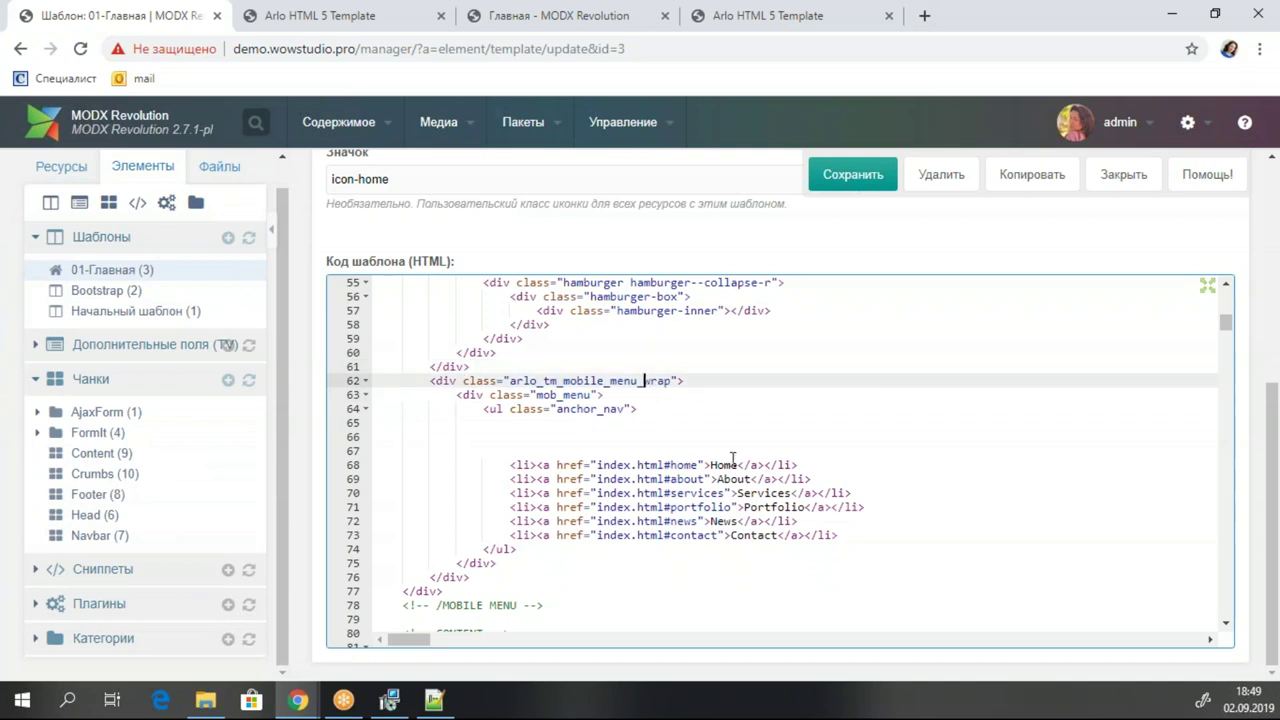
click(302, 18)
Inspect the live Arlo page source and its mobile hamburger menu in DevTools.
right_click(523, 223)
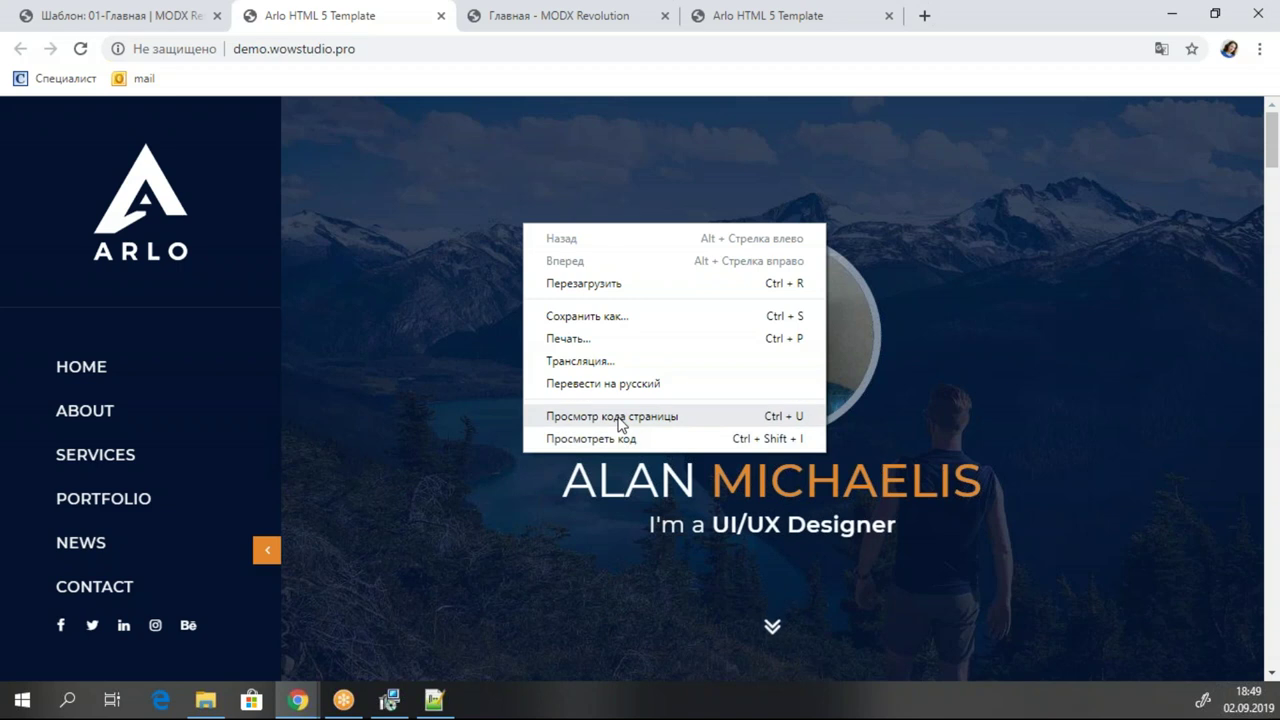
click(618, 418)
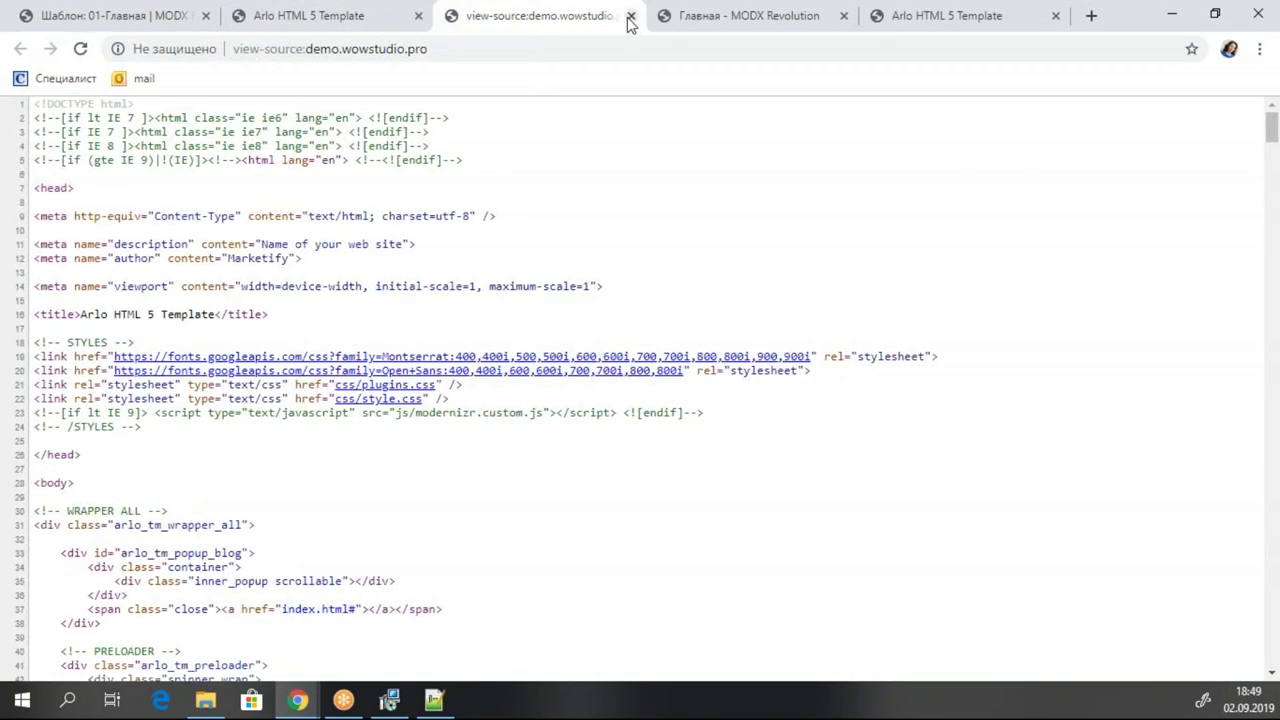
click(630, 17)
right_click(558, 216)
click(587, 438)
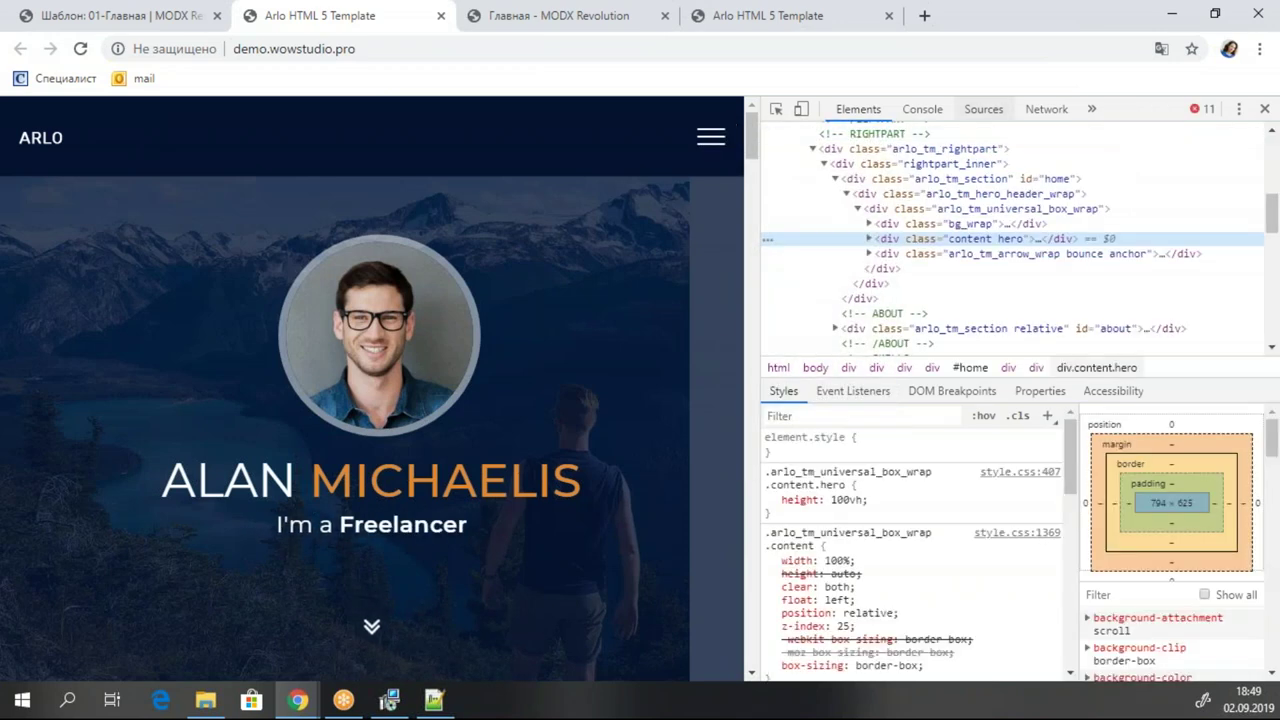
click(720, 138)
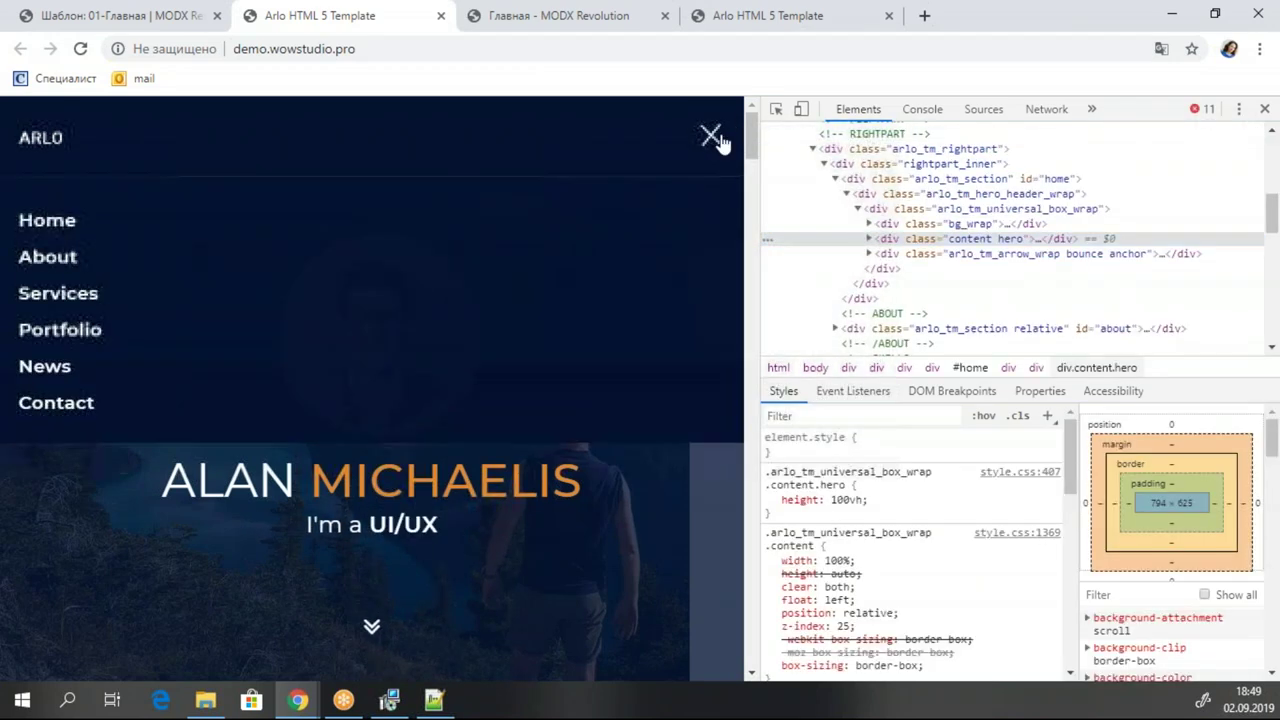
click(712, 138)
click(1265, 108)
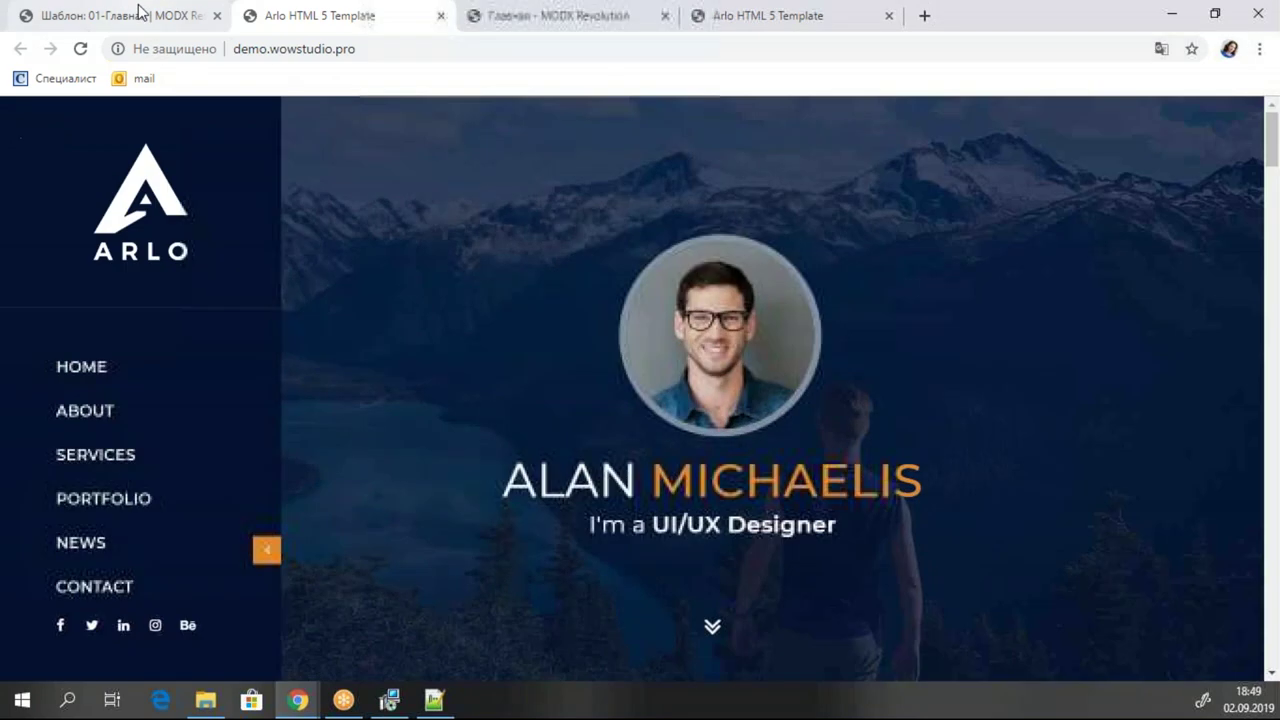
click(140, 12)
Insert pdoMenu from pdoTools at line 65 and set its parents parameter to 0.
click(561, 422)
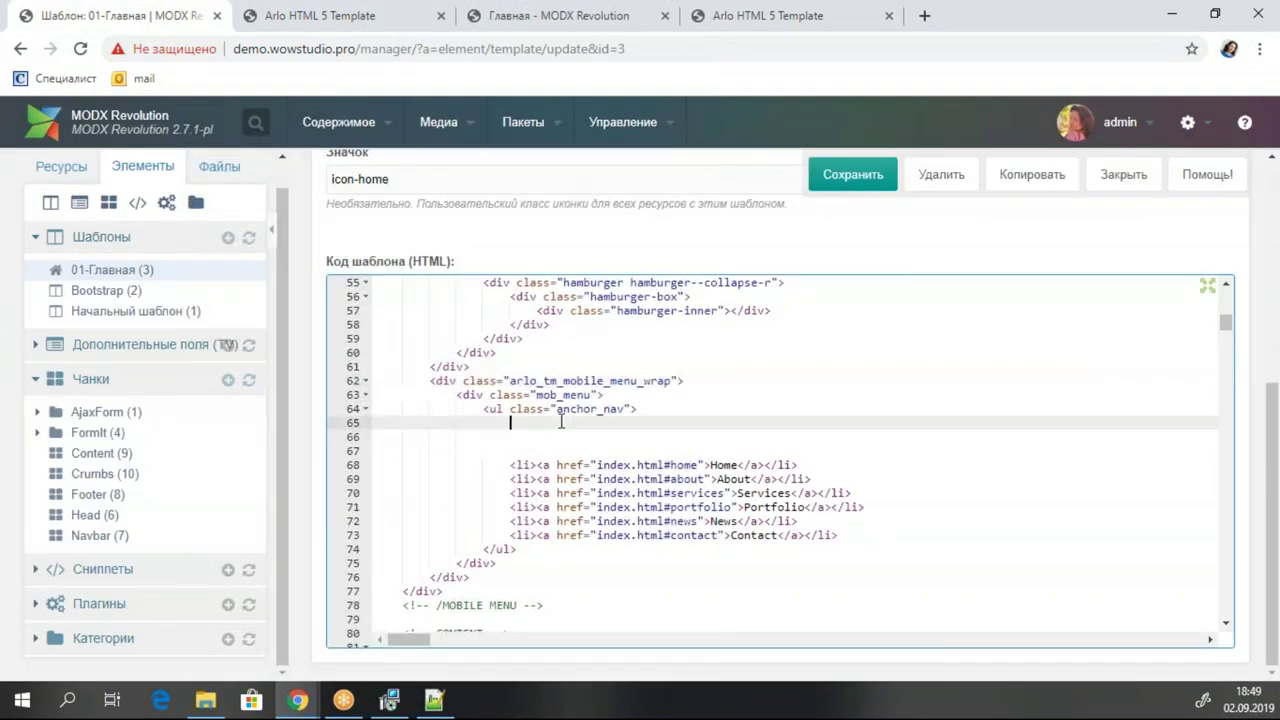
click(35, 568)
click(37, 551)
scroll(126, 511, down, 2)
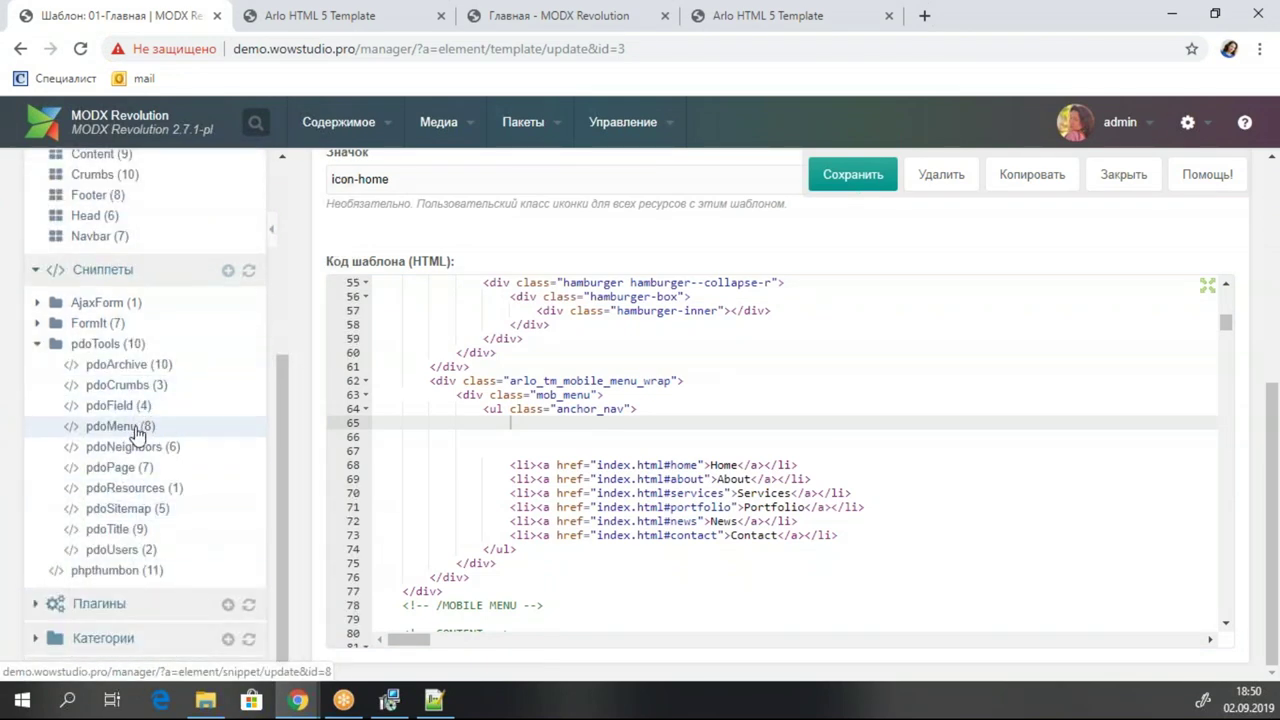
drag(90, 432, 562, 437)
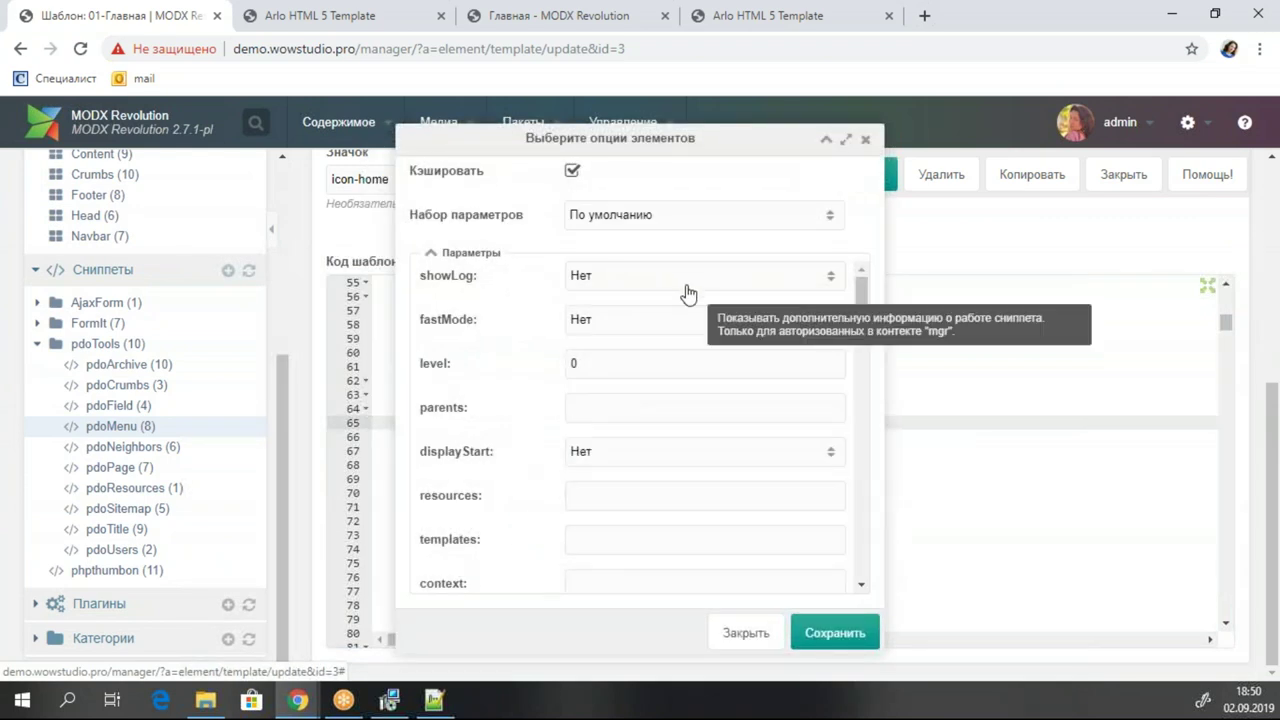
click(598, 406)
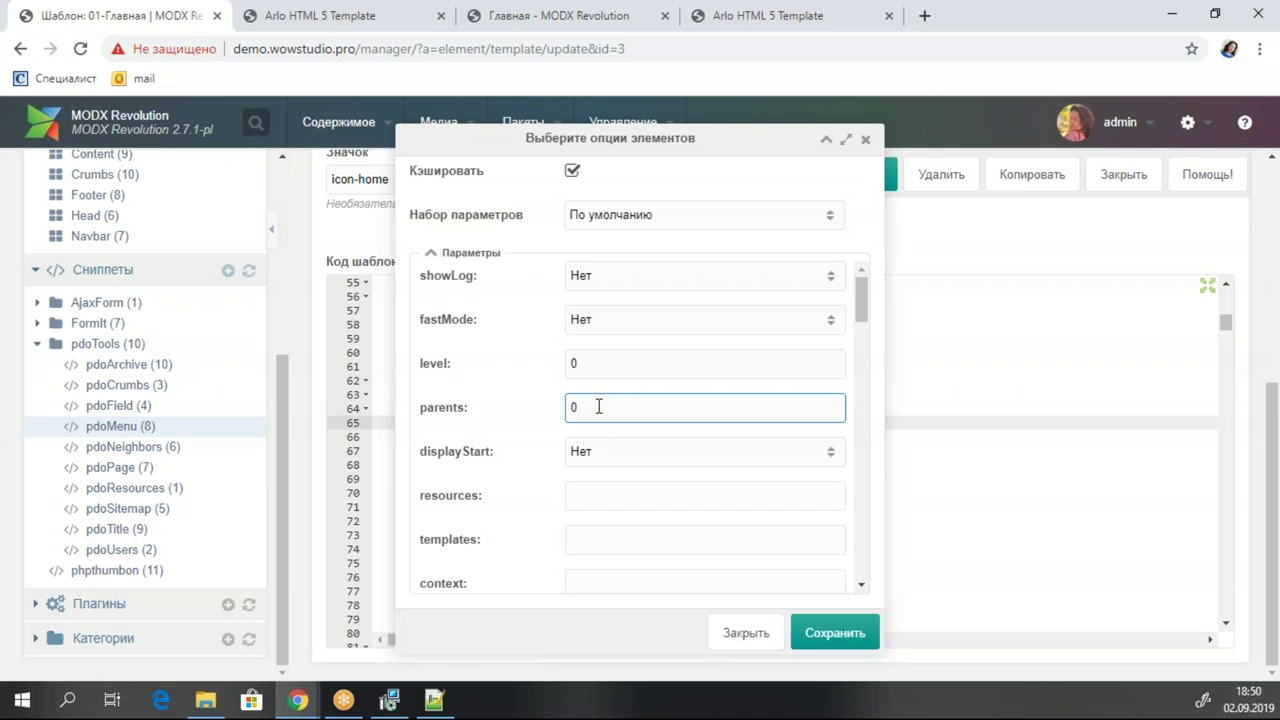
Copy the anchor_nav class name from the code and paste it as pdoMenu's outerClass.
mouse_move(466, 415)
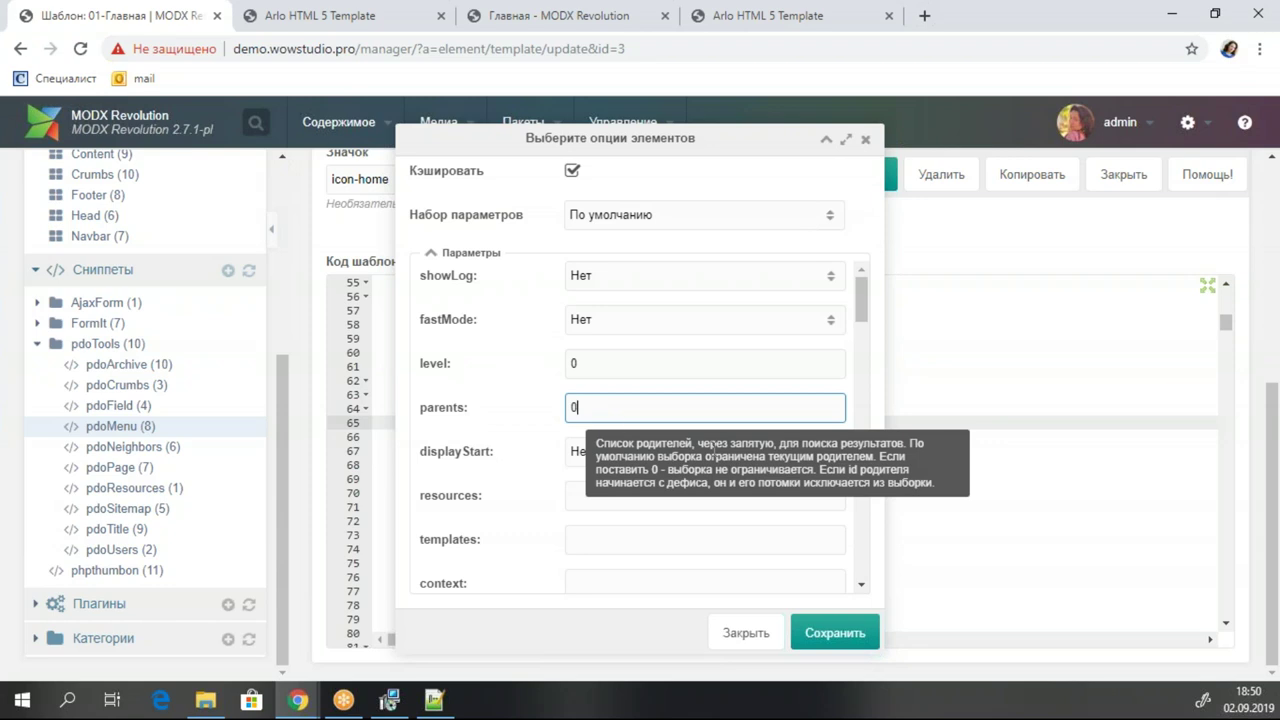
click(825, 141)
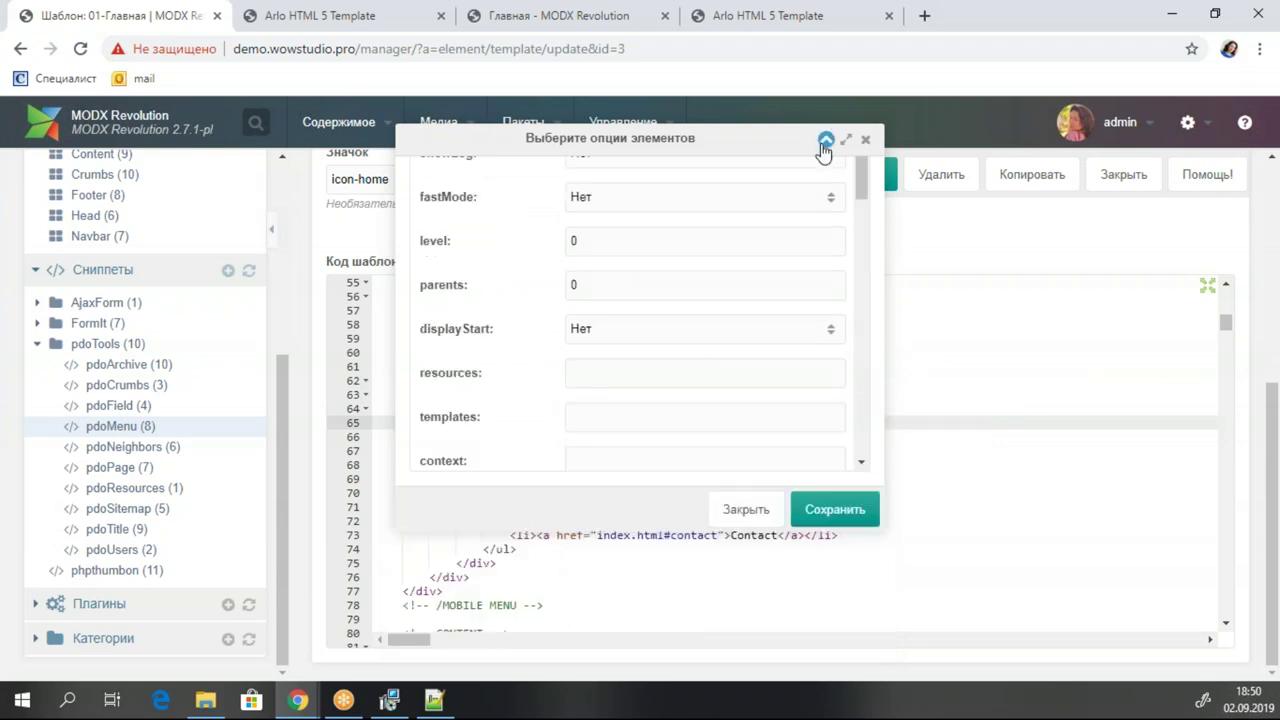
drag(632, 410, 563, 416)
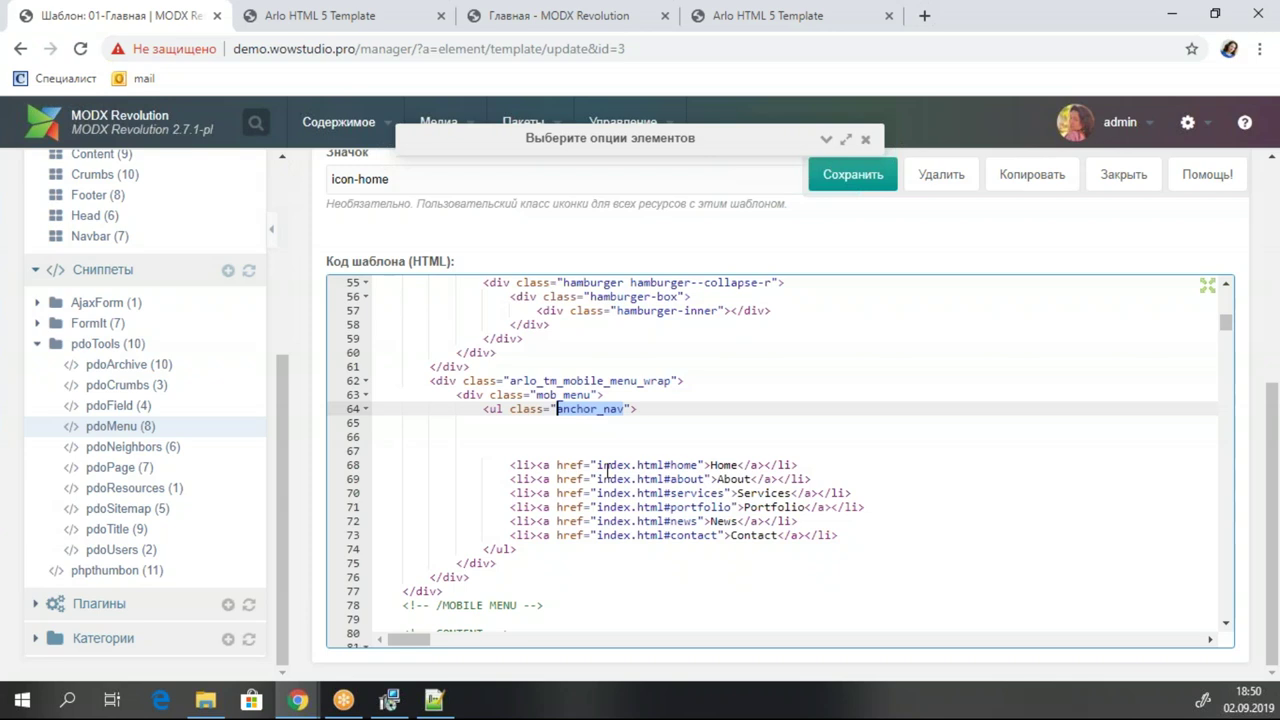
click(826, 139)
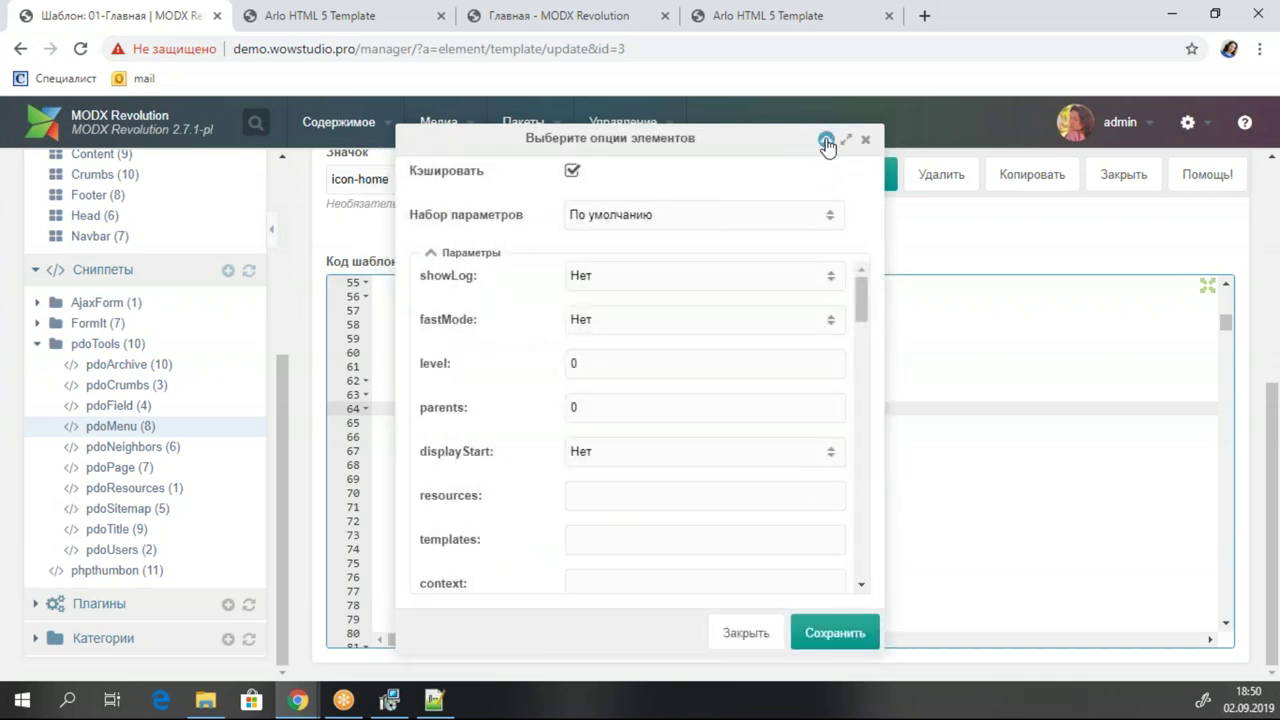
click(826, 139)
click(539, 411)
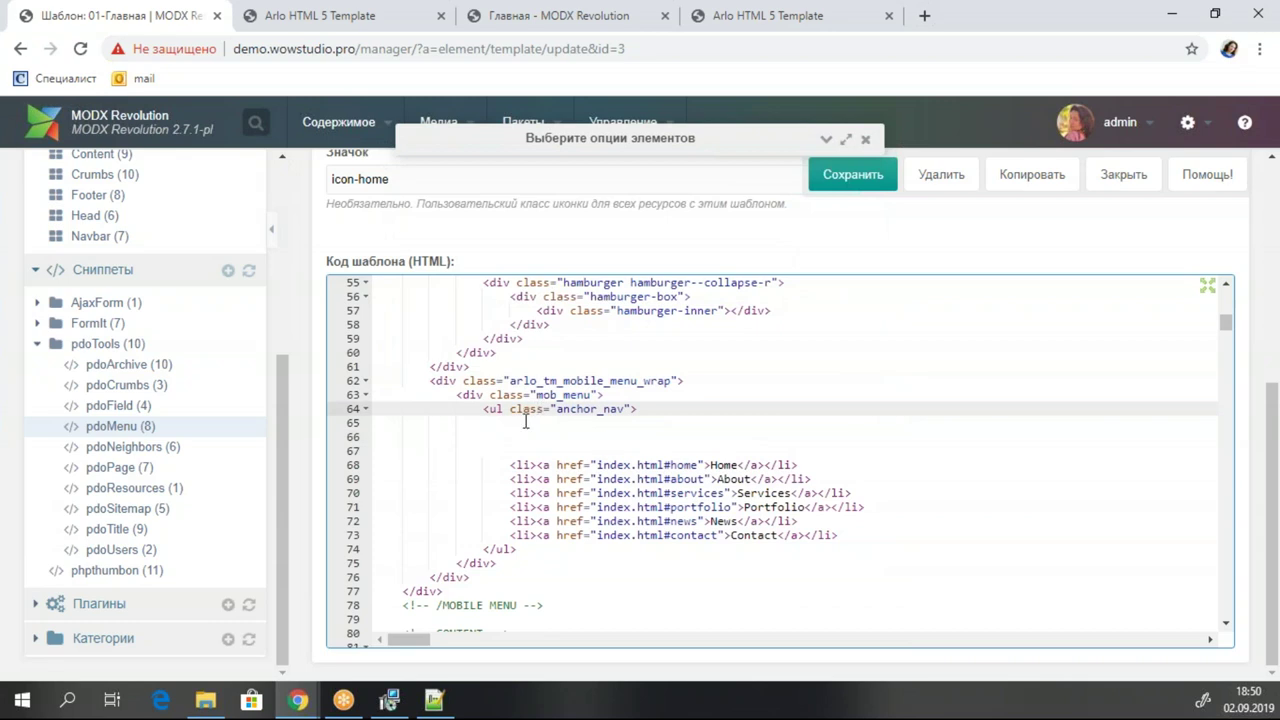
click(521, 425)
click(826, 139)
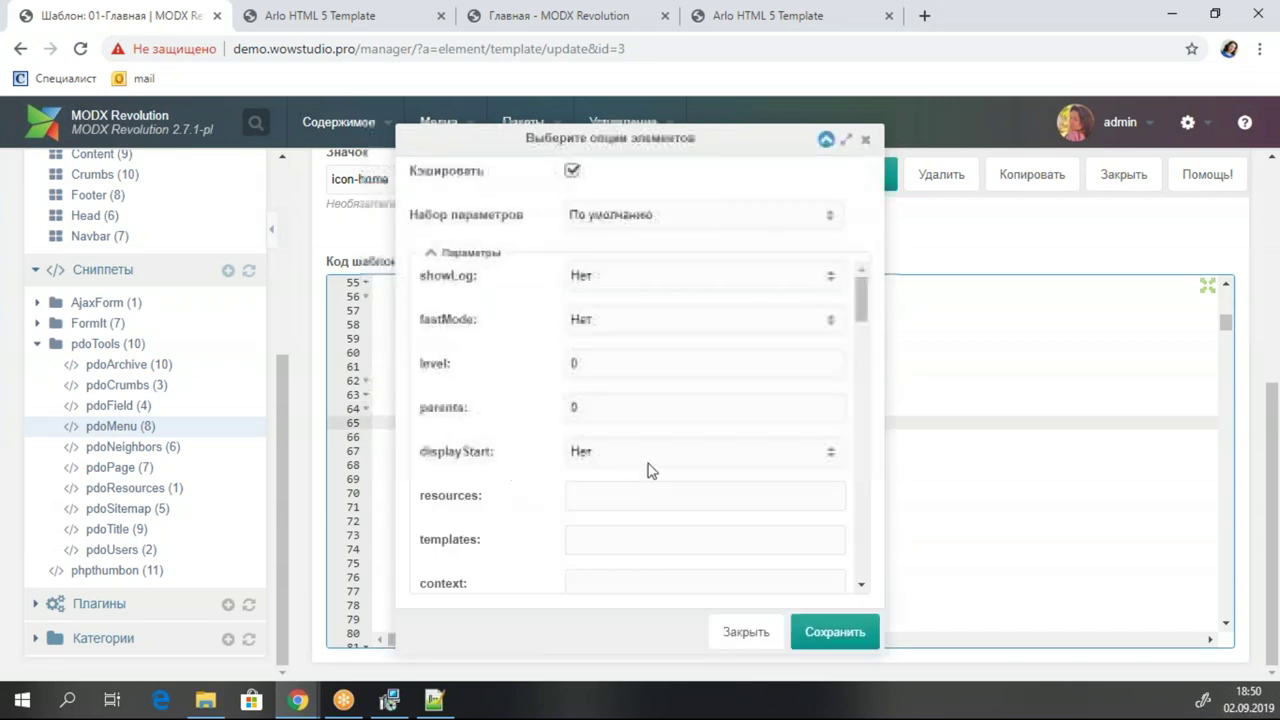
scroll(632, 432, down, 2)
scroll(632, 432, down, 5)
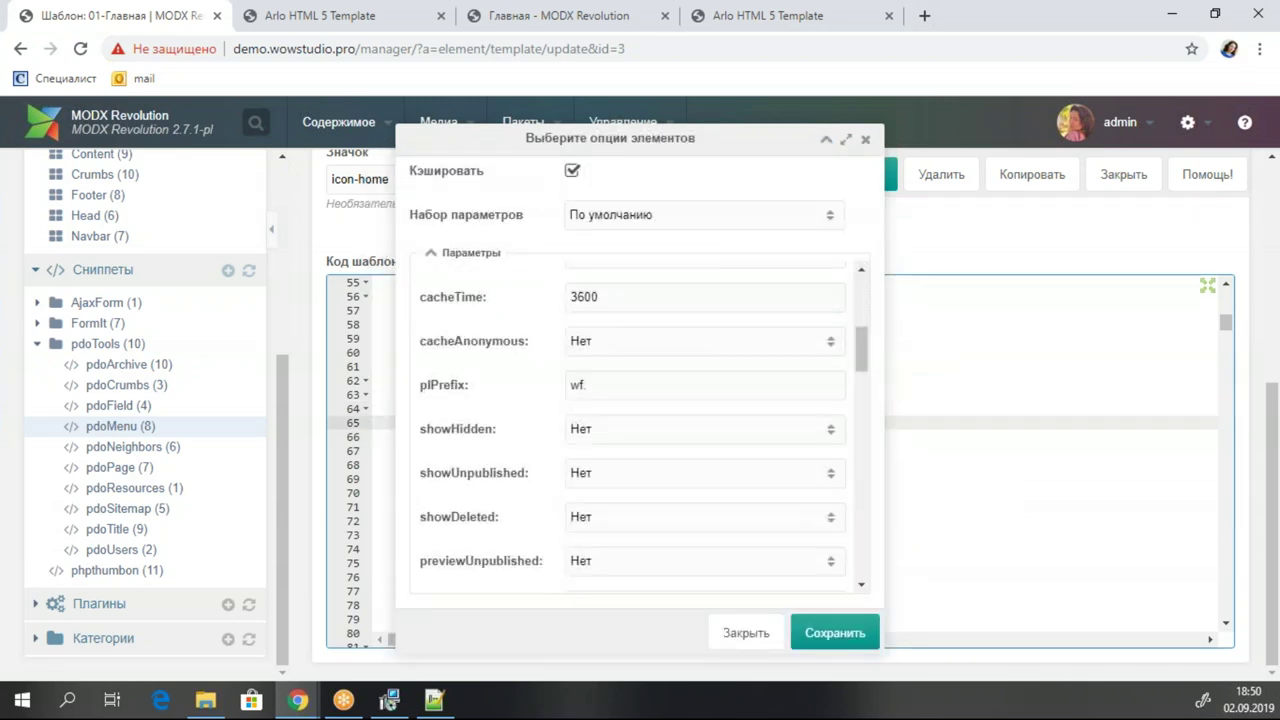
scroll(632, 432, down, 5)
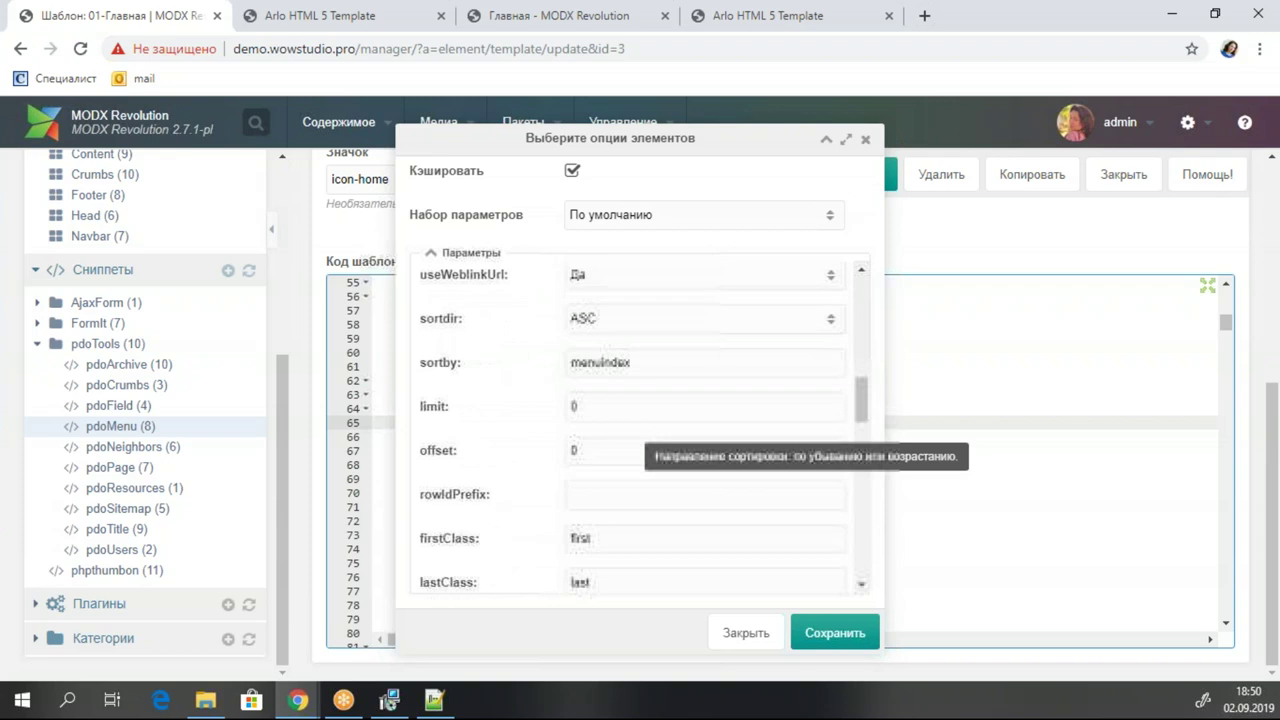
scroll(640, 450, down, 1)
click(606, 390)
text(anchor_nav)
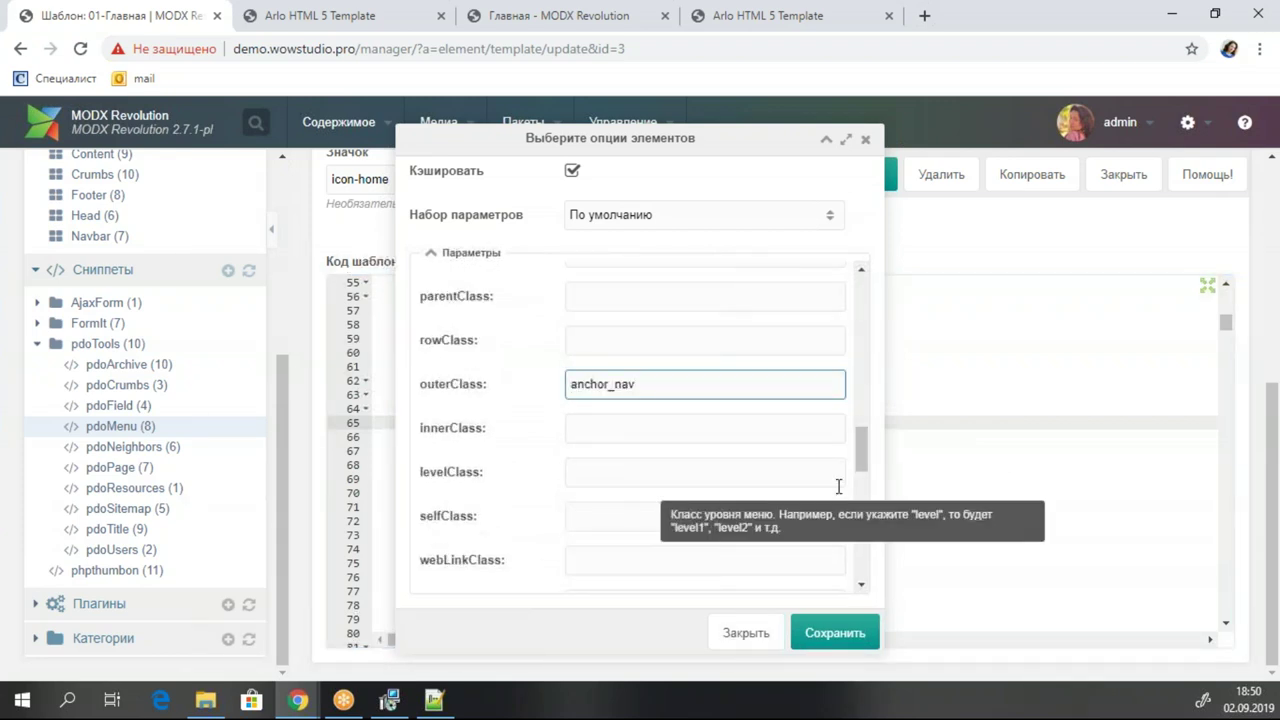
Insert the configured pdoMenu call and indent its parameter lines.
click(834, 633)
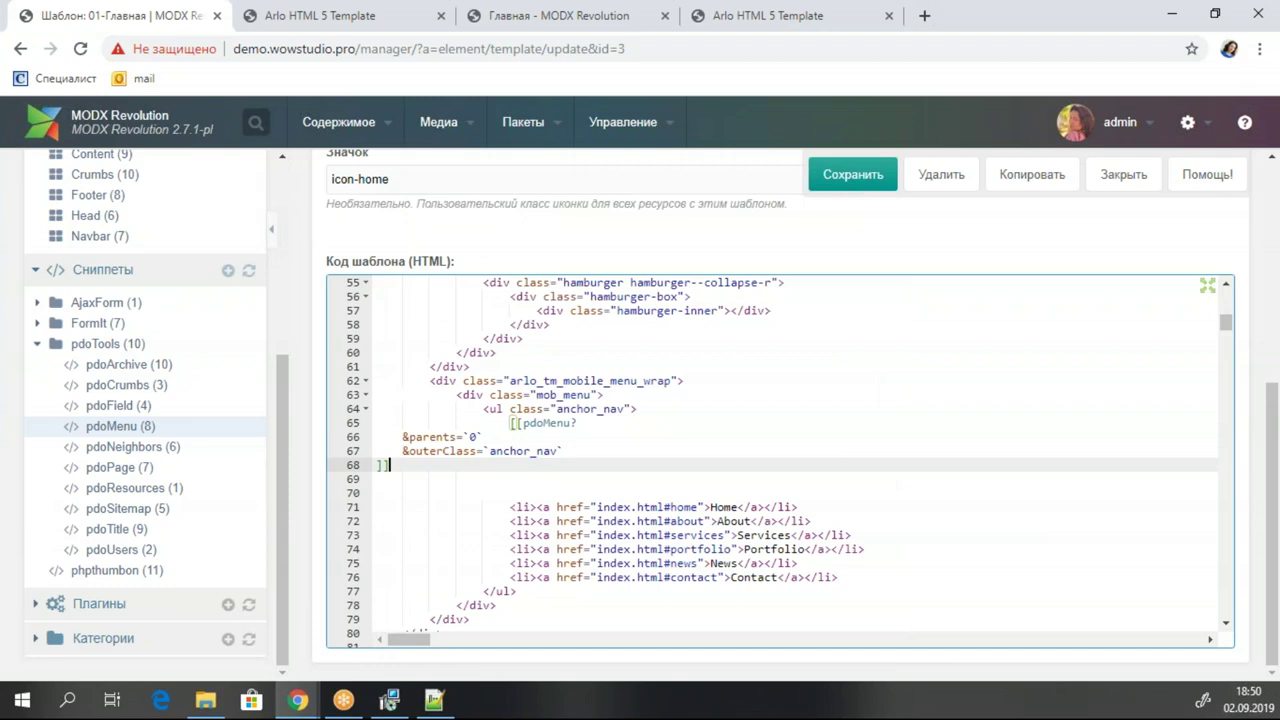
drag(392, 468, 343, 435)
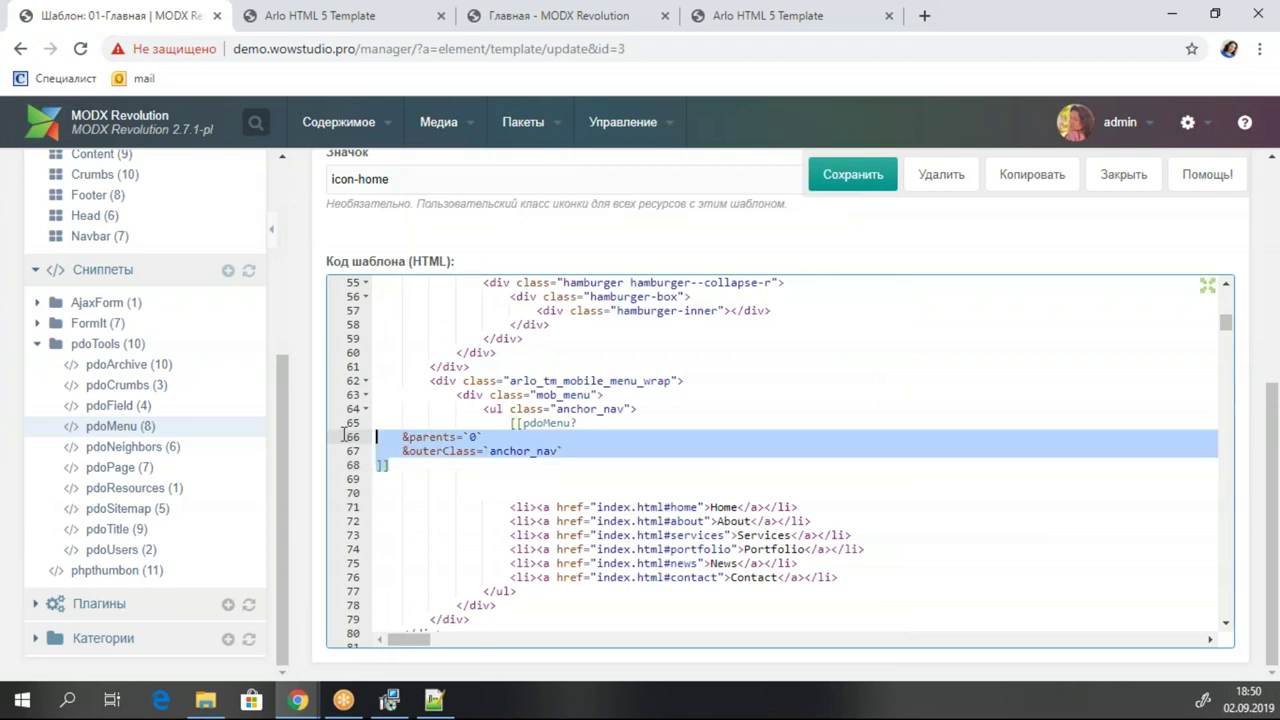
key(Tab)
key(Tab)
key(Tab)
key(Tab)
key(Tab)
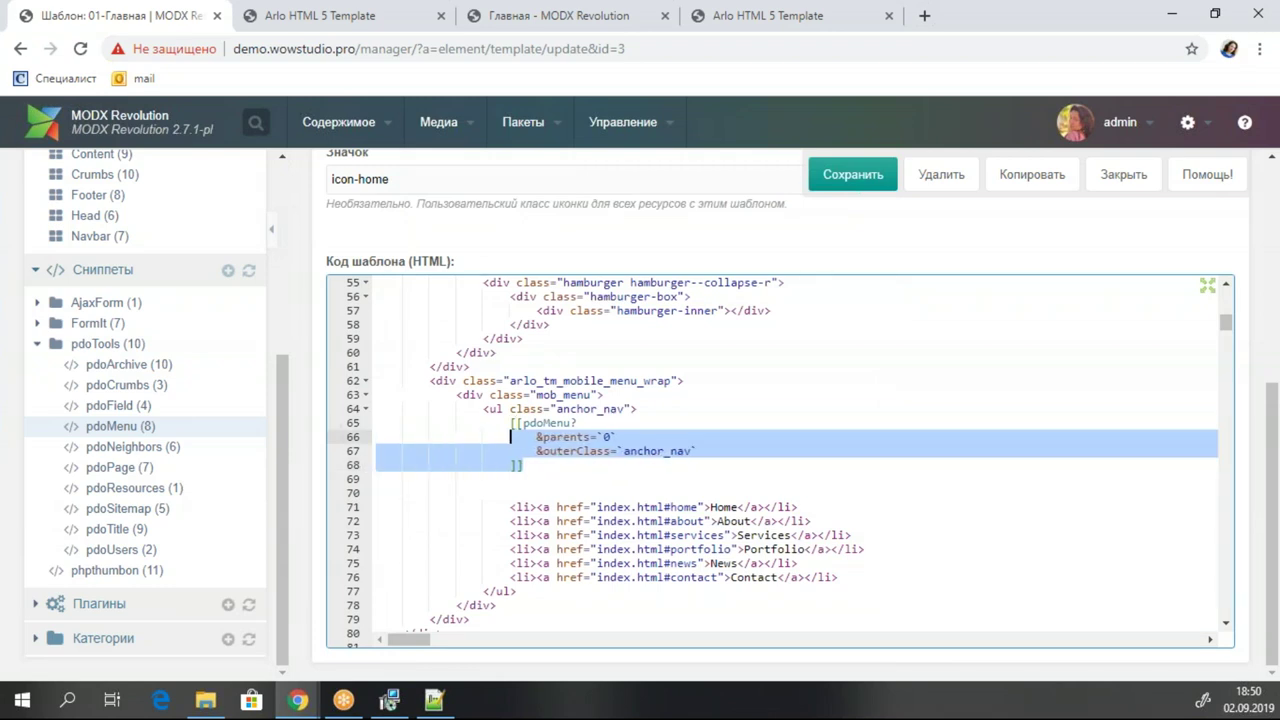
click(525, 470)
Comment out the mobile menu's hard-coded Home–Contact links with <!-- -->.
click(566, 498)
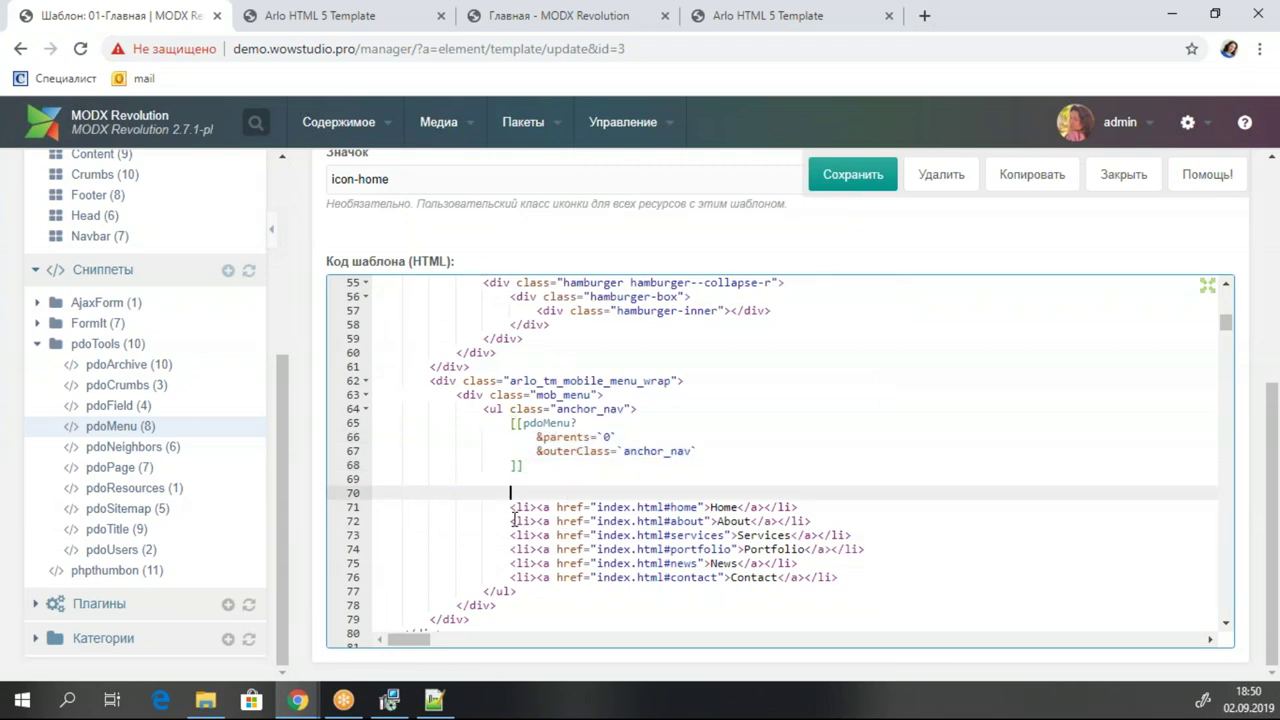
click(515, 507)
text(!--)
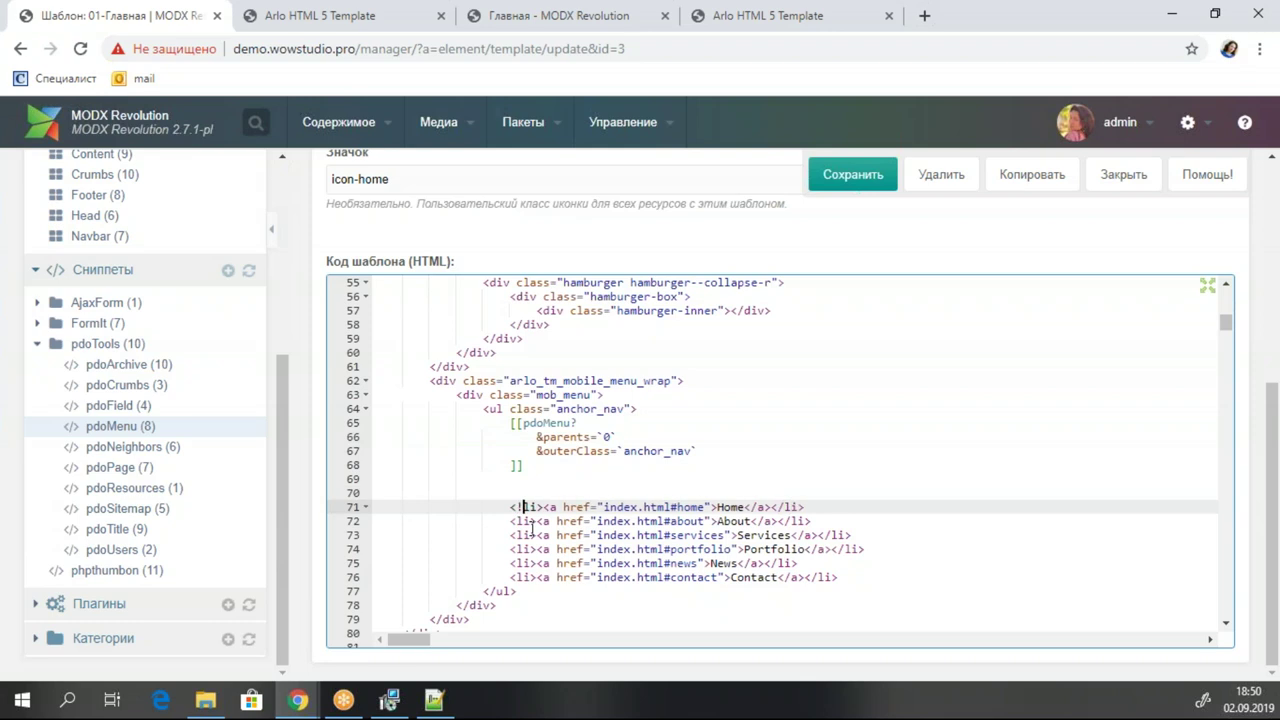
click(834, 577)
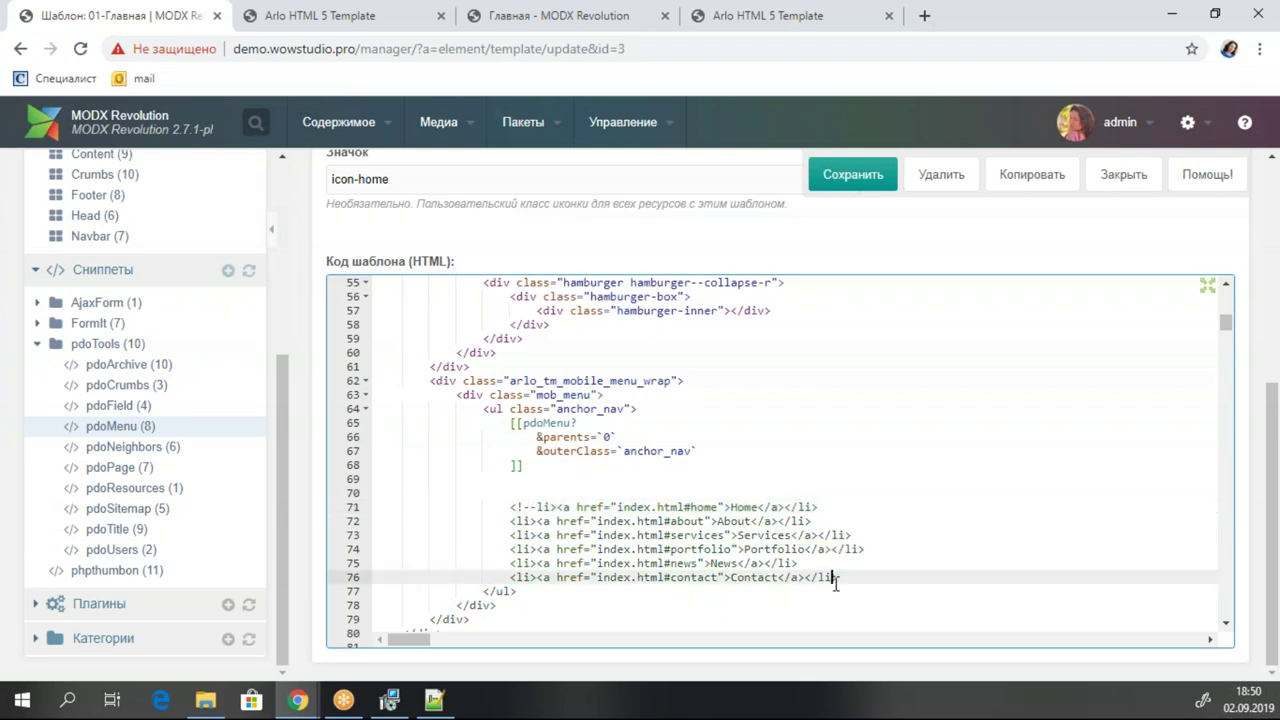
scroll(925, 578, down, 2)
click(704, 467)
scroll(697, 447, up, 1)
Copy the pdoMenu call and comment out the LEFTPART menu's Home–Contact links.
drag(533, 385, 511, 341)
key(ctrl+c)
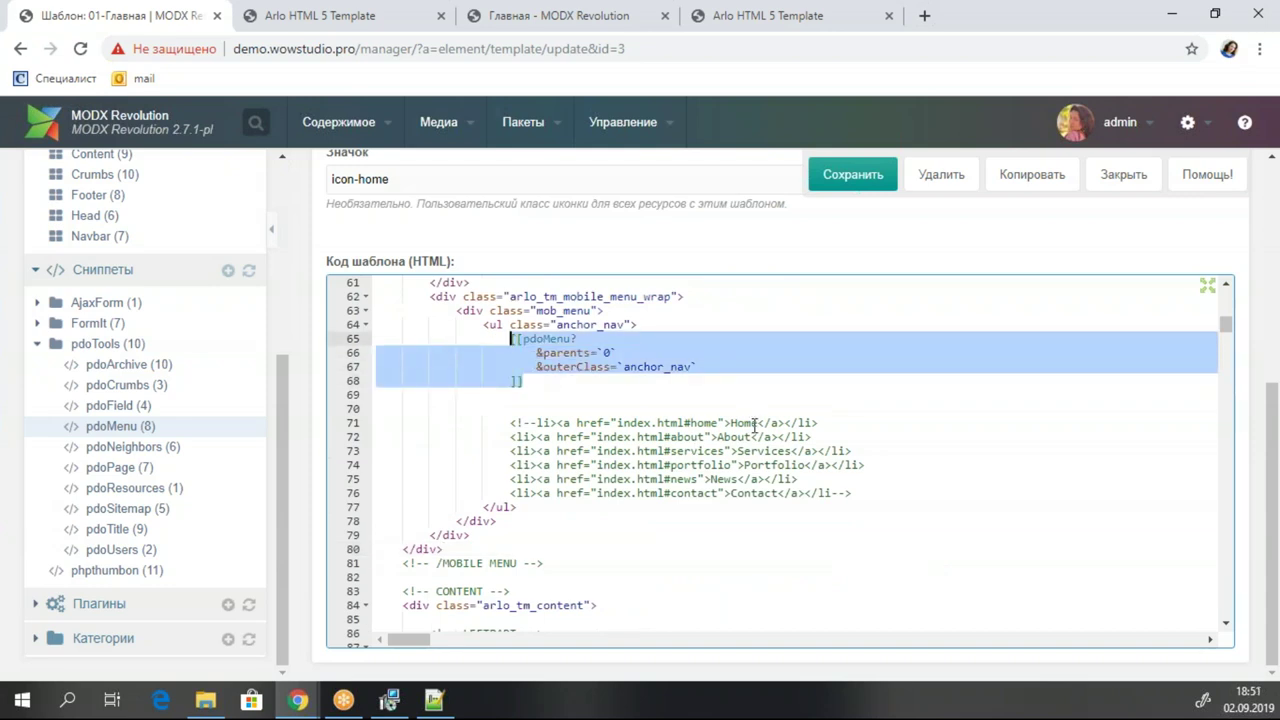
scroll(755, 425, down, 4)
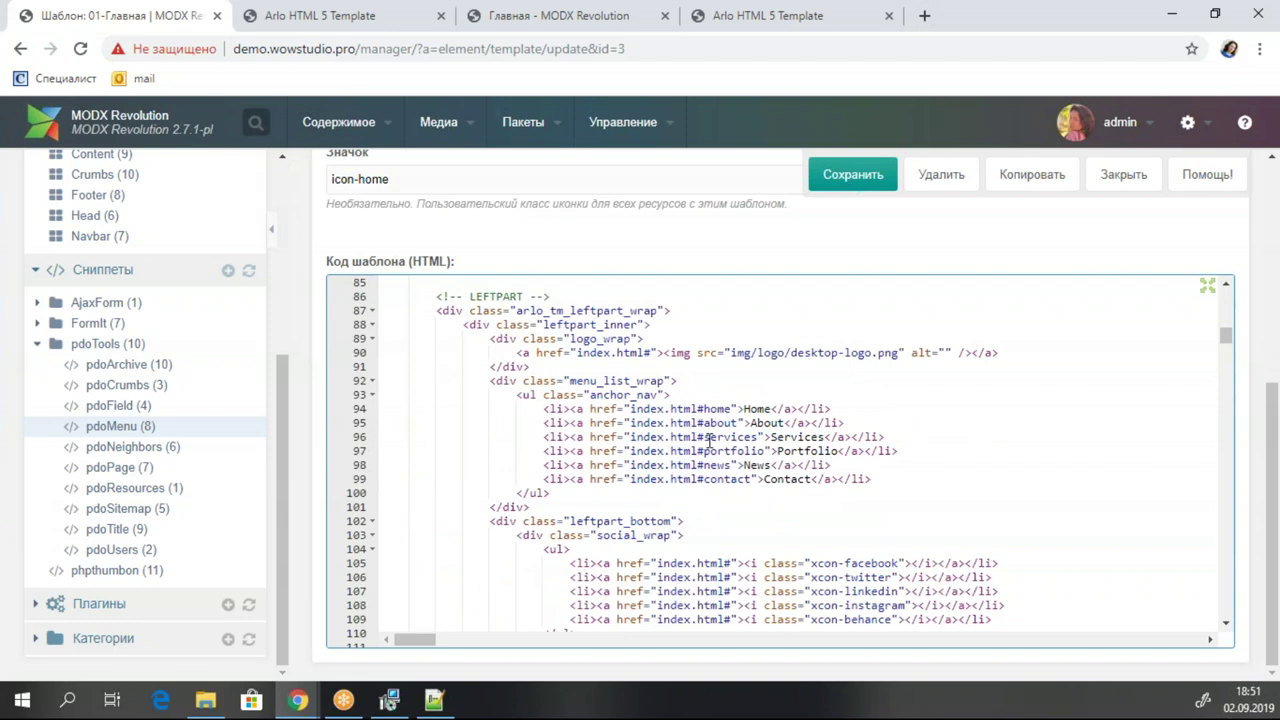
scroll(636, 444, up, 1)
click(551, 479)
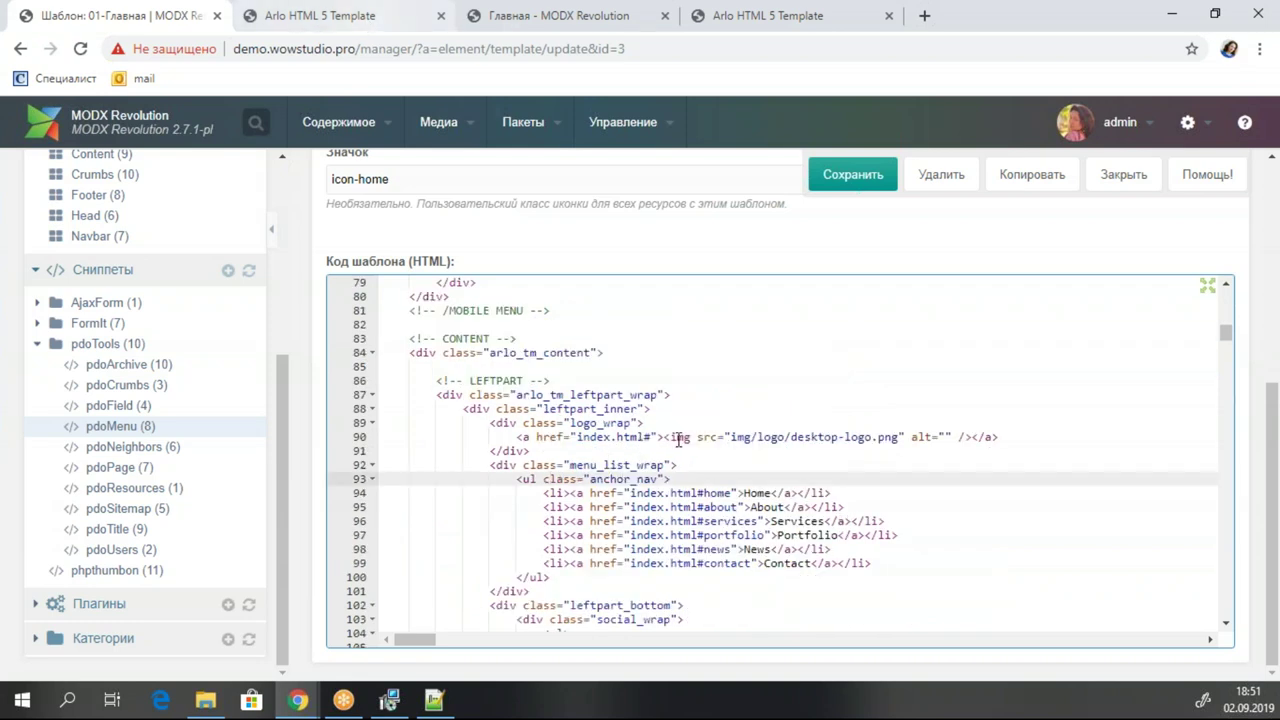
click(597, 479)
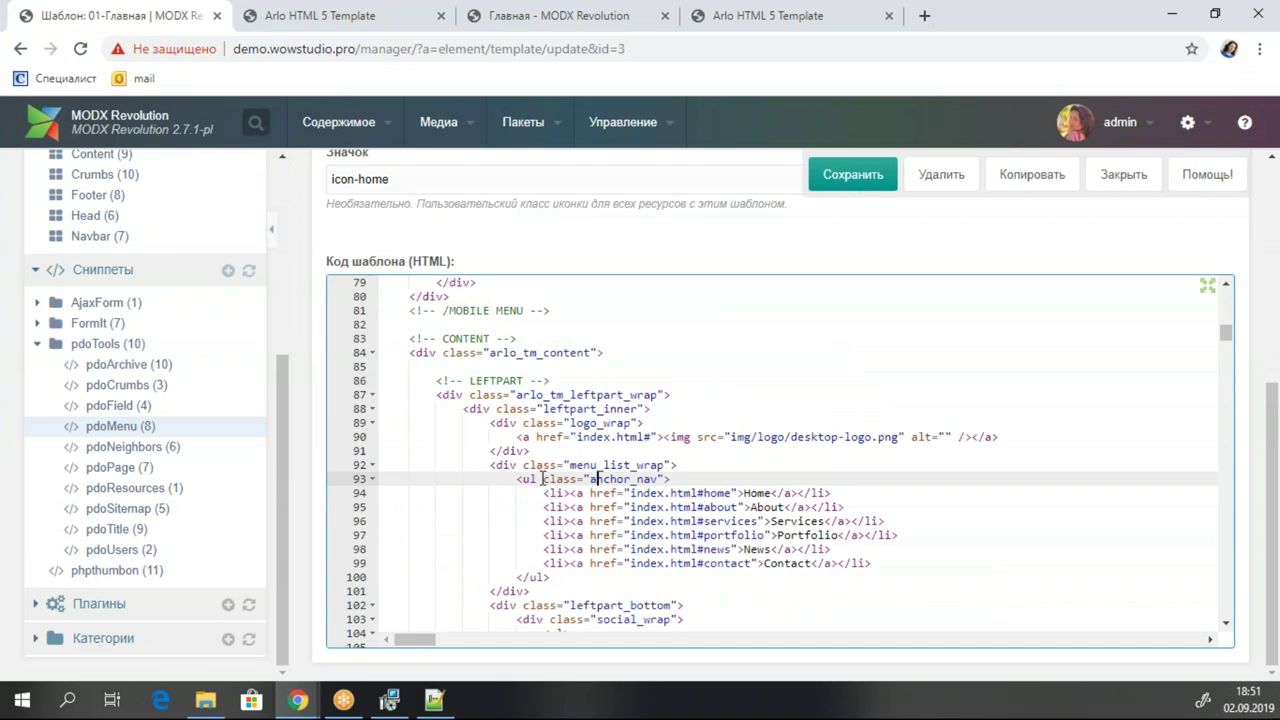
click(725, 521)
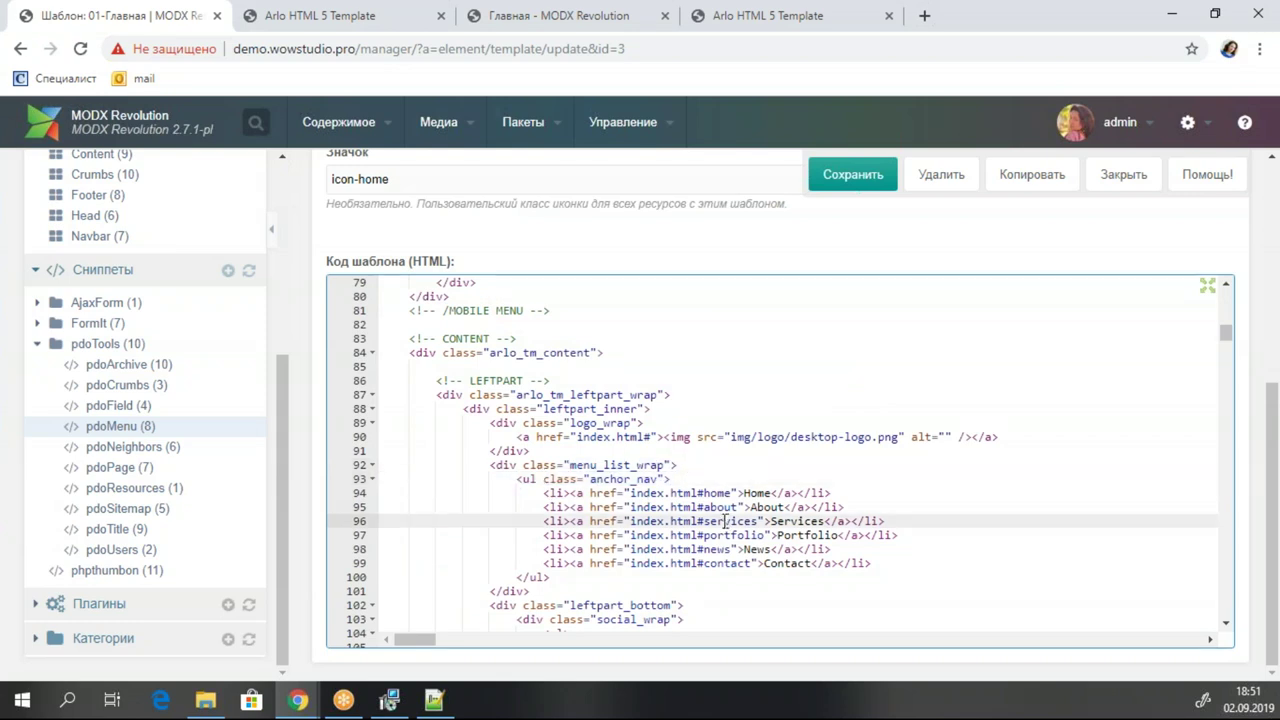
key(Up)
key(Up)
key(Up)
click(551, 494)
text(!--)
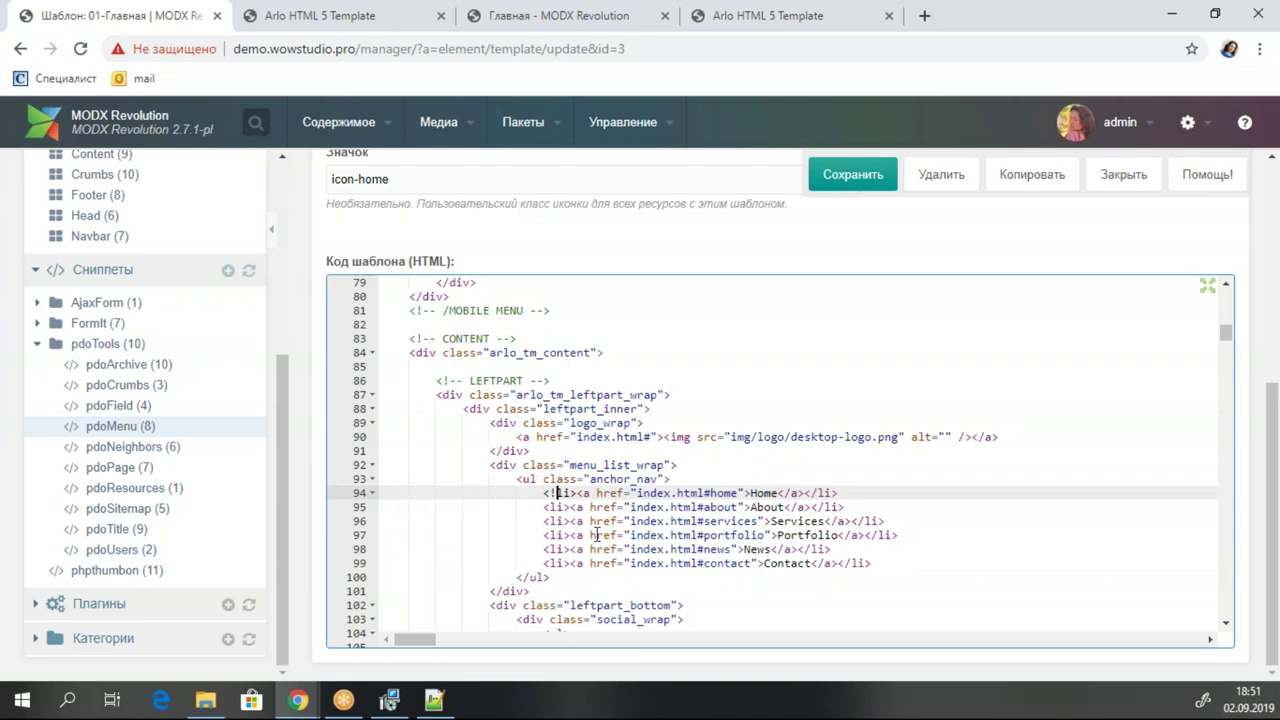
click(864, 564)
text(--)
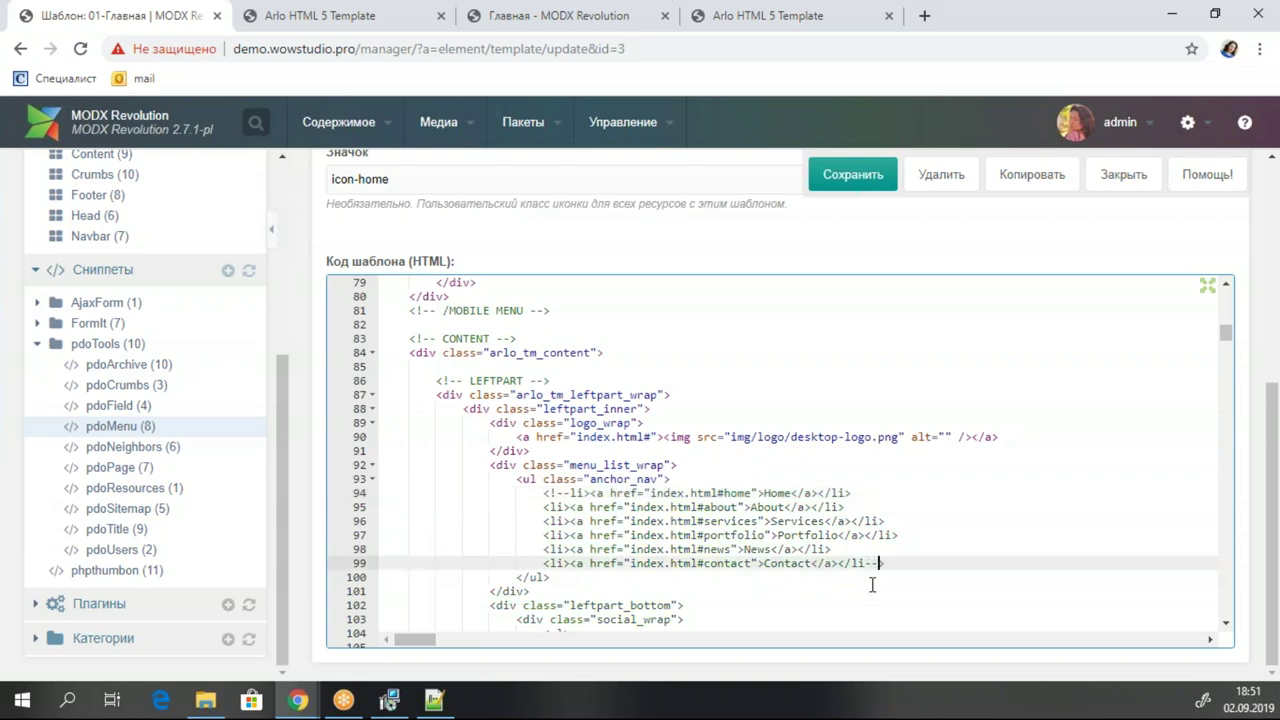
Paste the pdoMenu call at the top of the LEFTPART list and indent its parameters.
click(694, 479)
key(Return)
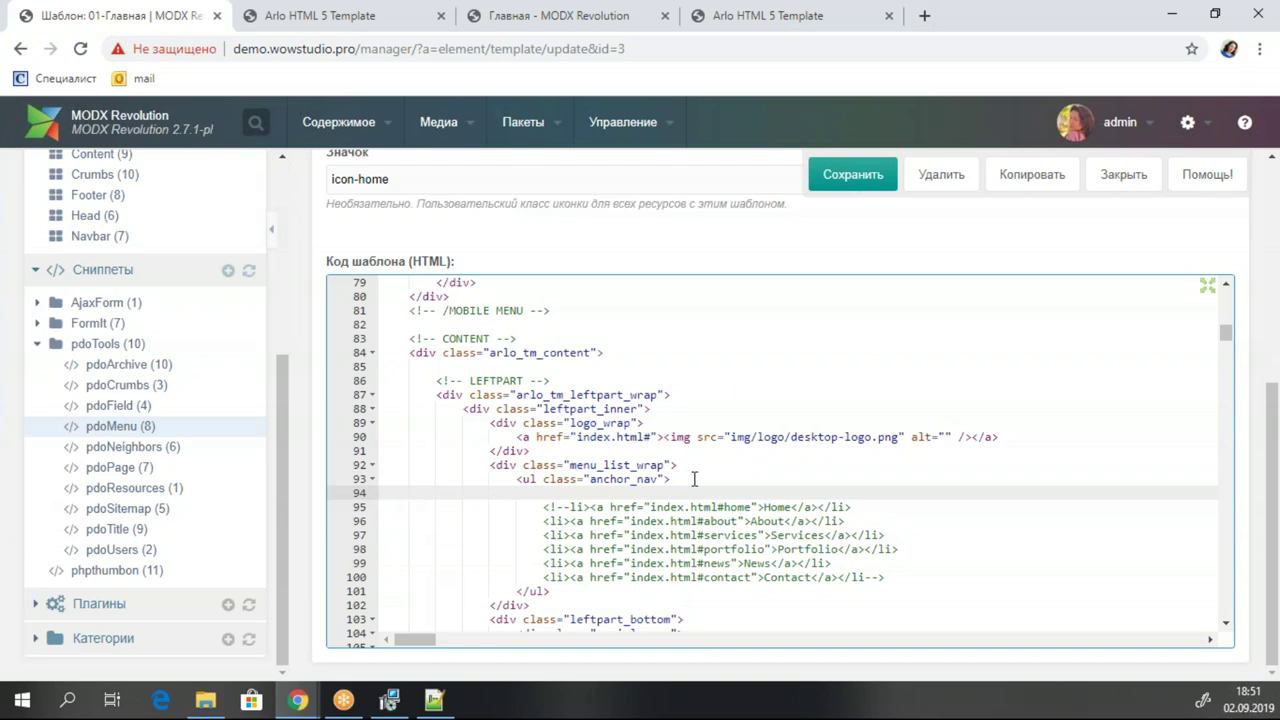
key(ctrl+v)
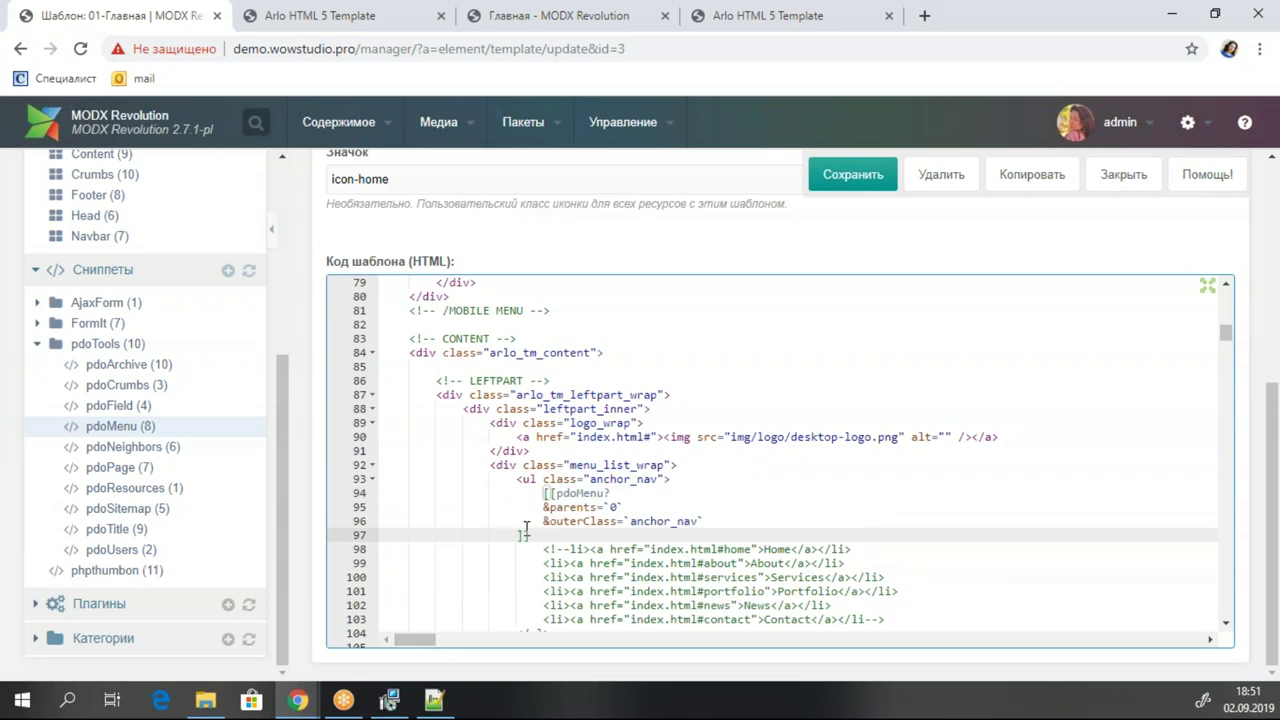
drag(552, 538, 310, 512)
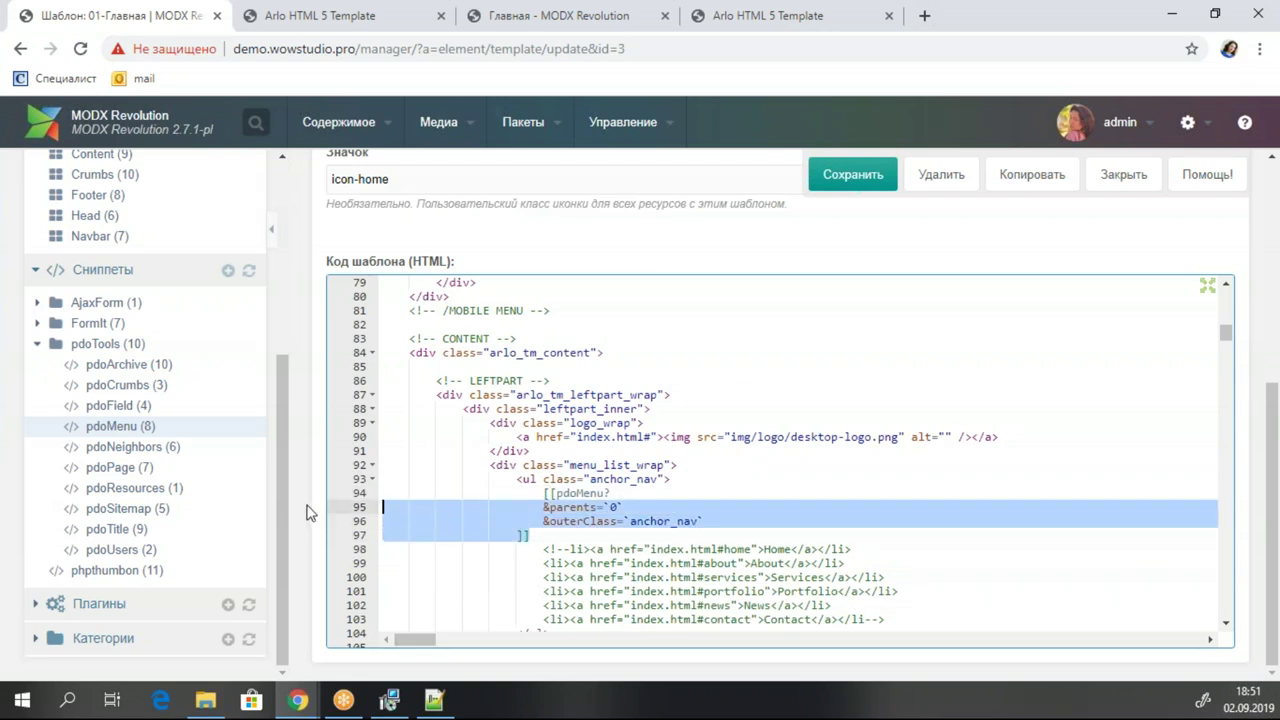
key(Tab)
Save the 01-Главная template with its new pdoMenu calls.
key(ctrl+s)
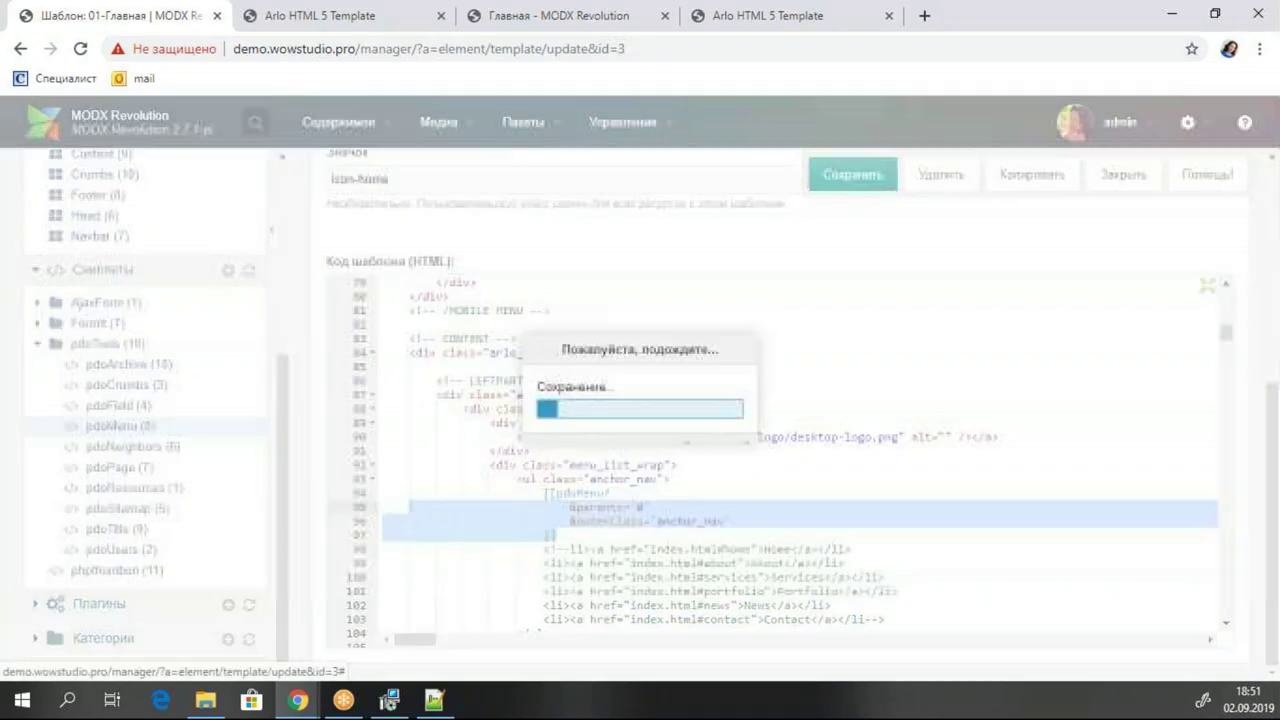
click(869, 170)
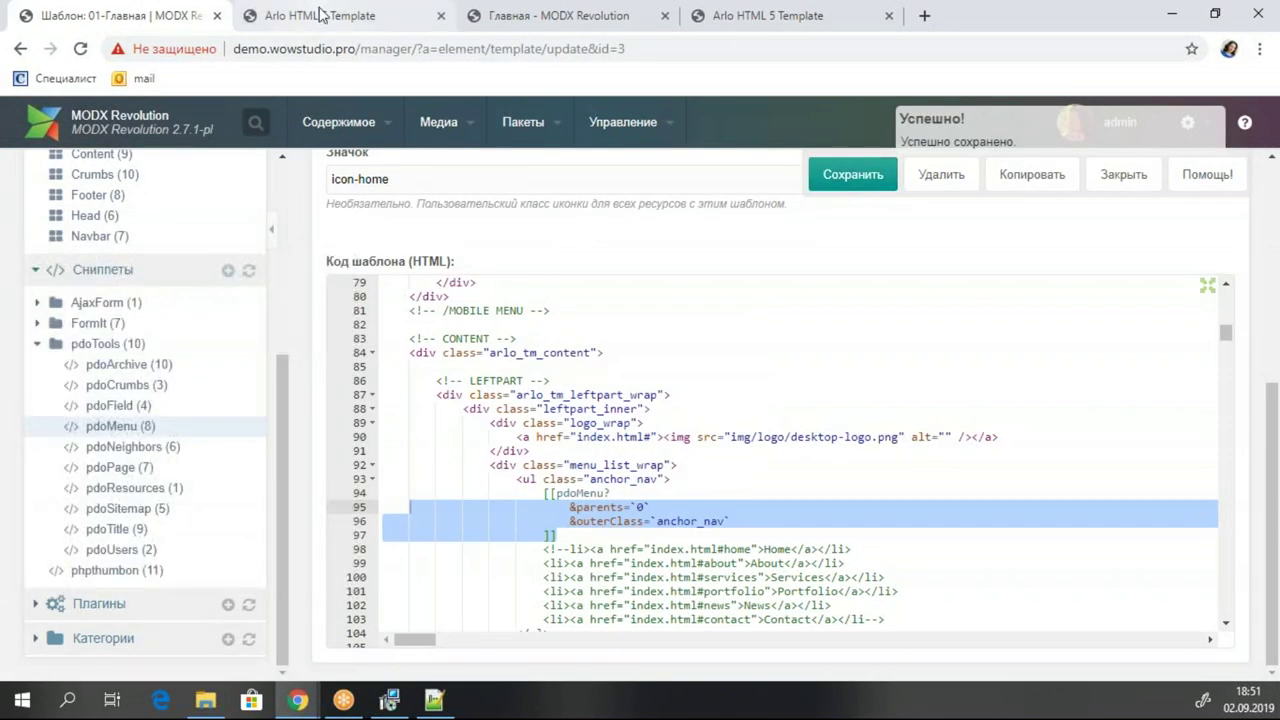
click(320, 15)
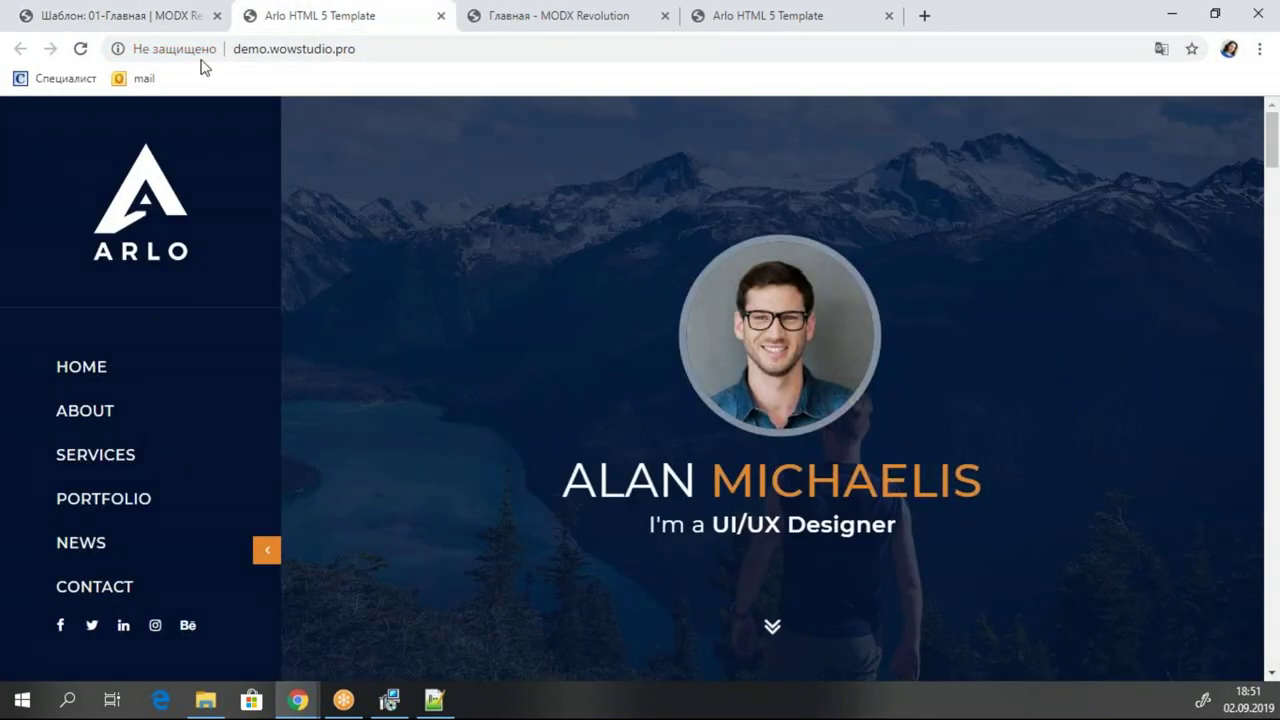
click(134, 22)
scroll(40, 334, up, 10)
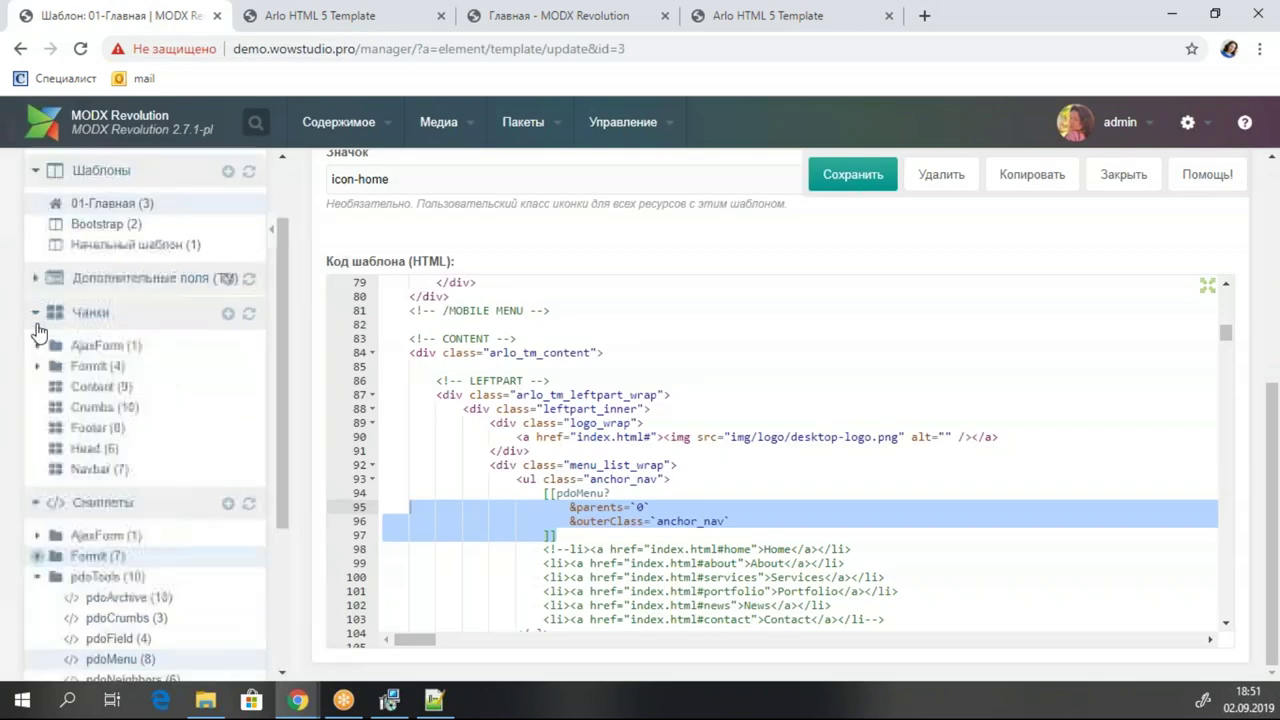
click(61, 193)
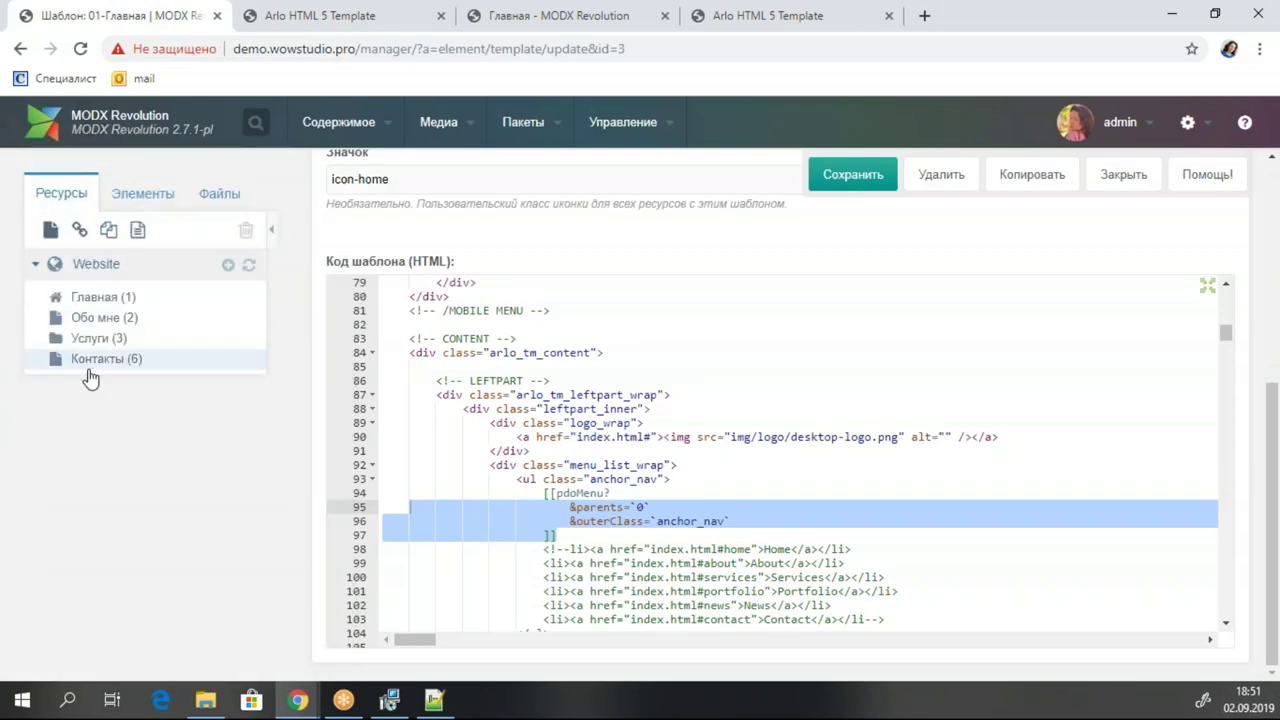
Reload the Arlo site to see Главная, Обо мне, Услуги, Контакты, then resave the template.
click(318, 16)
click(82, 49)
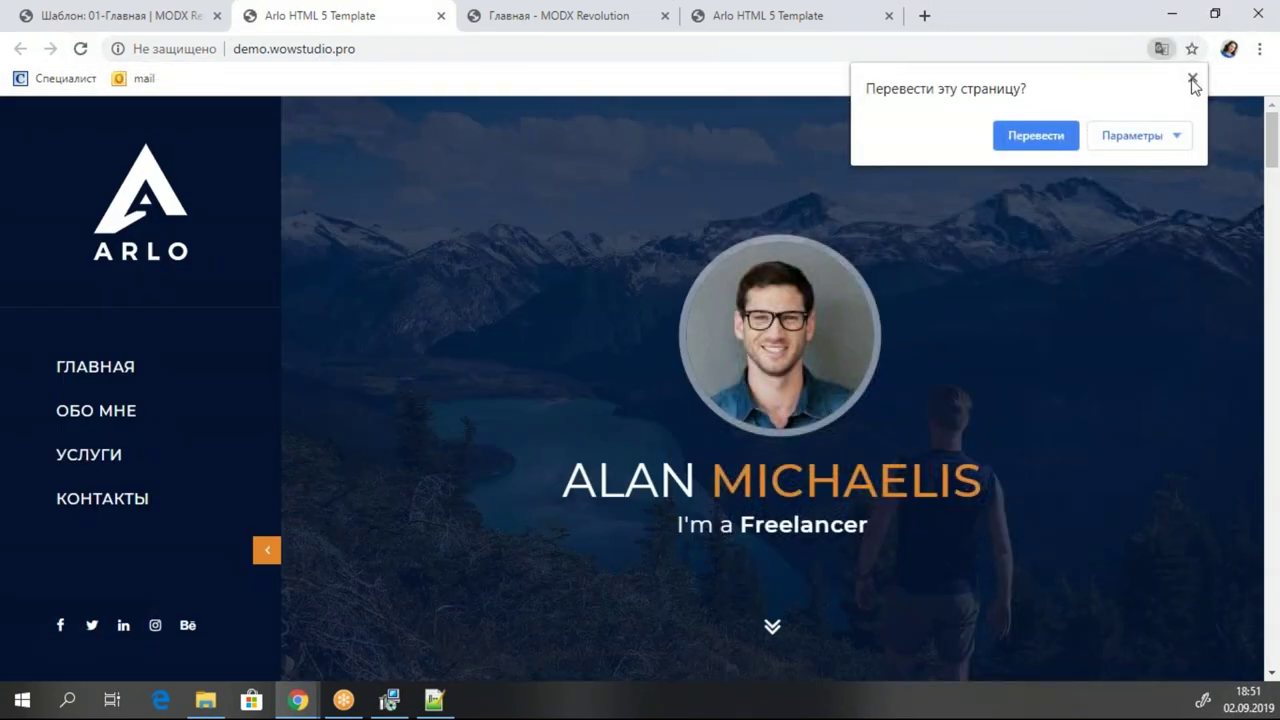
click(1192, 79)
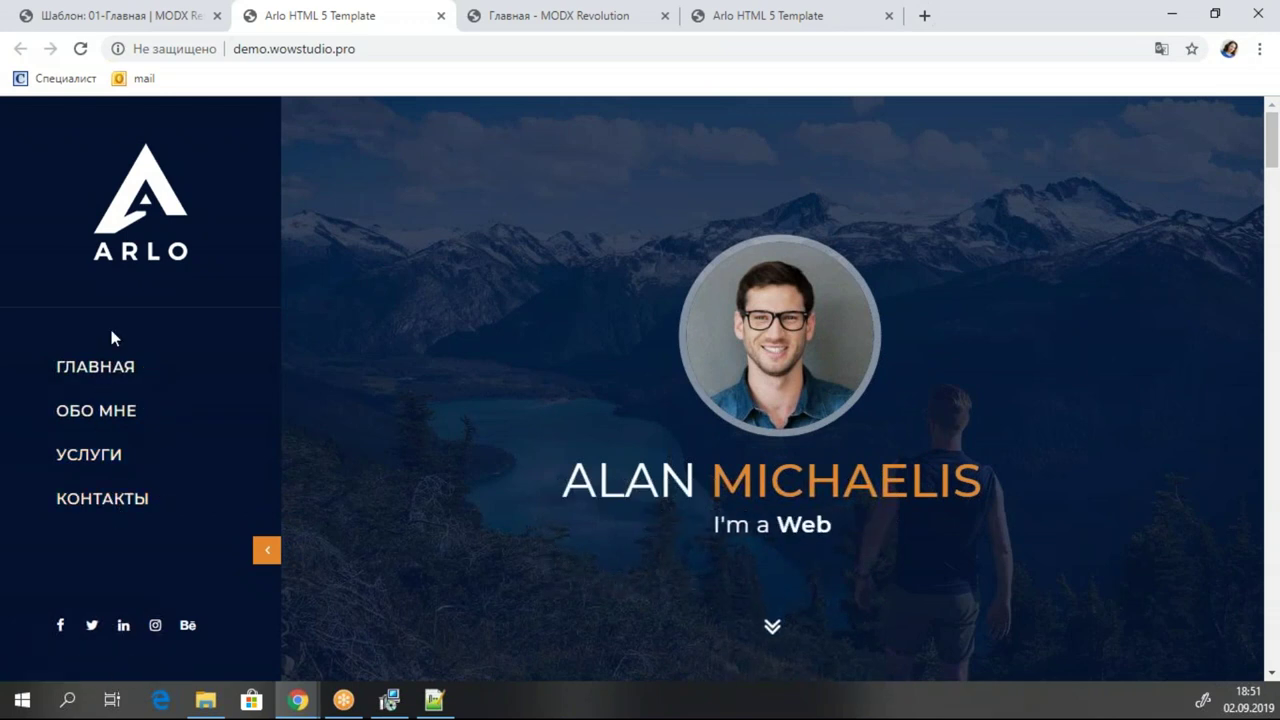
click(133, 12)
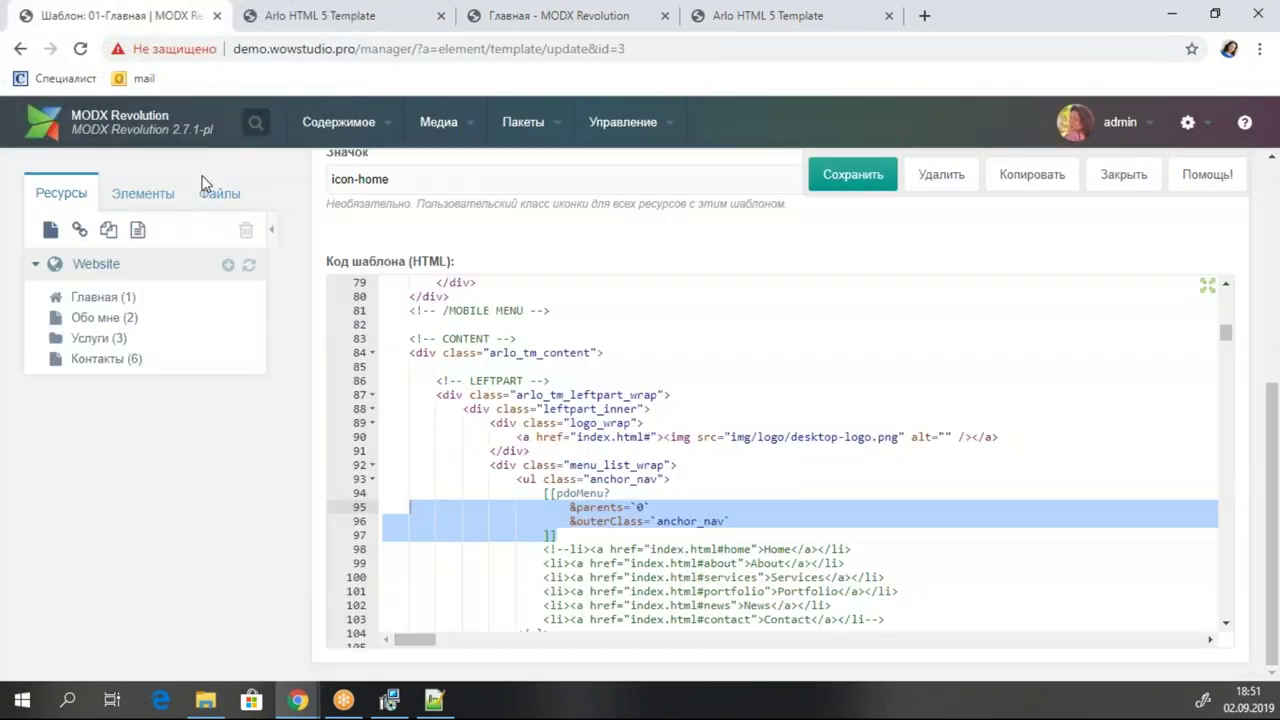
click(612, 493)
key(ctrl+s)
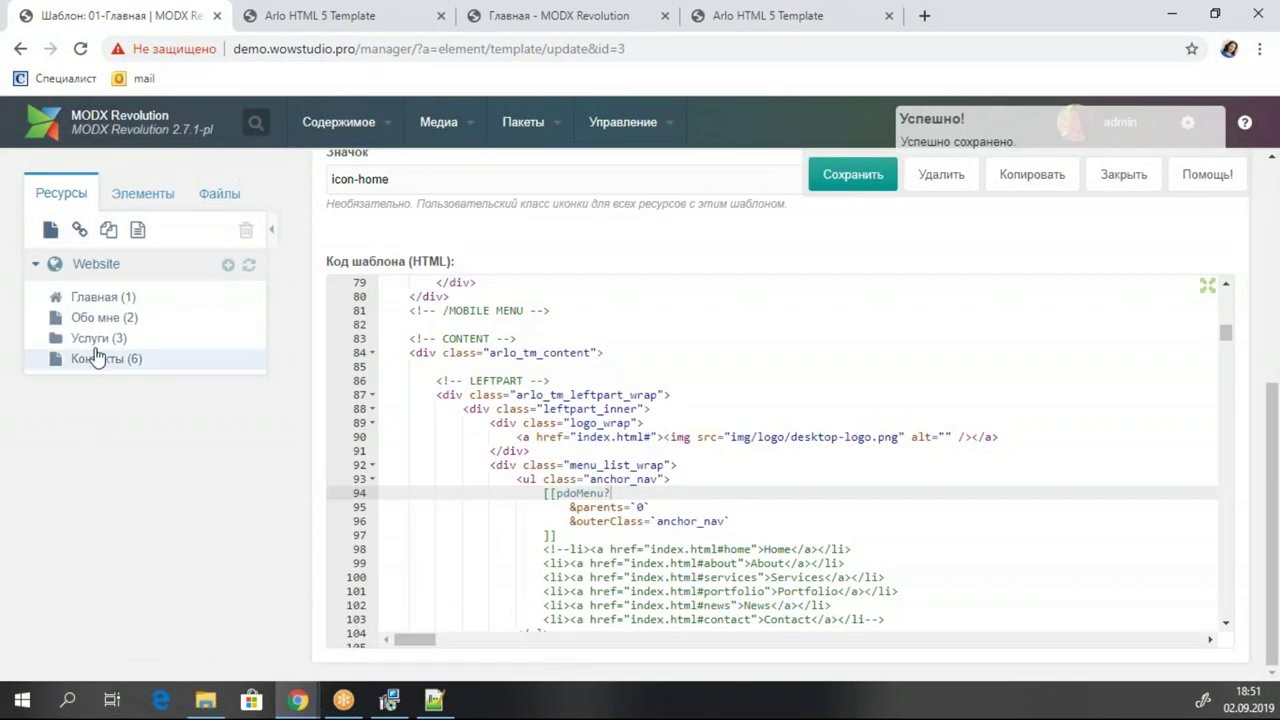
right_click(93, 368)
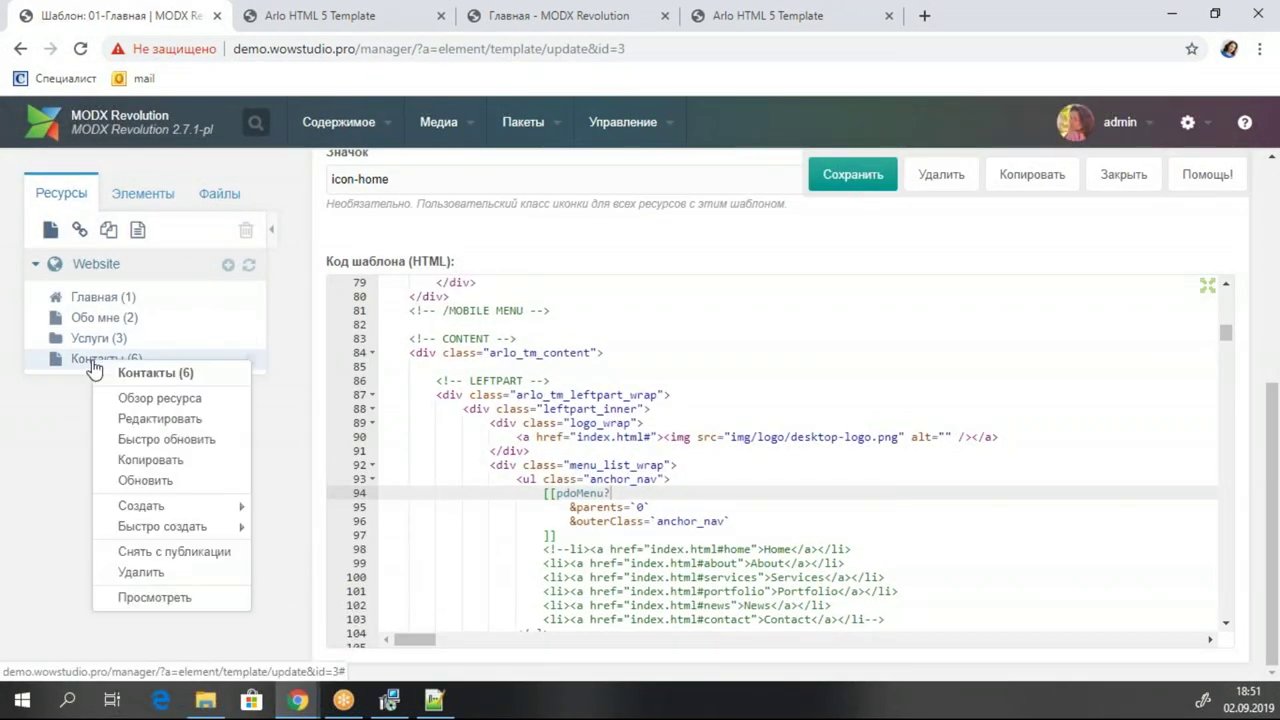
Unpublish Контакты and reload the site to confirm it leaves the menu.
click(168, 552)
click(604, 462)
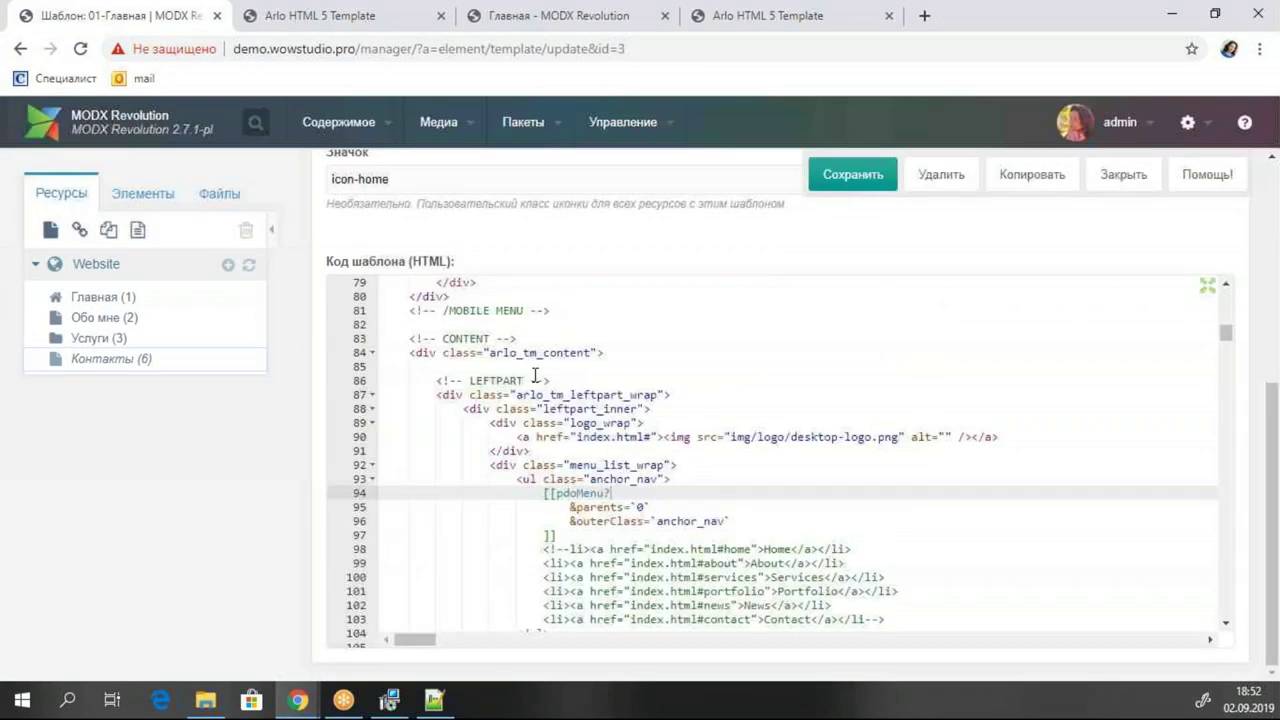
click(302, 28)
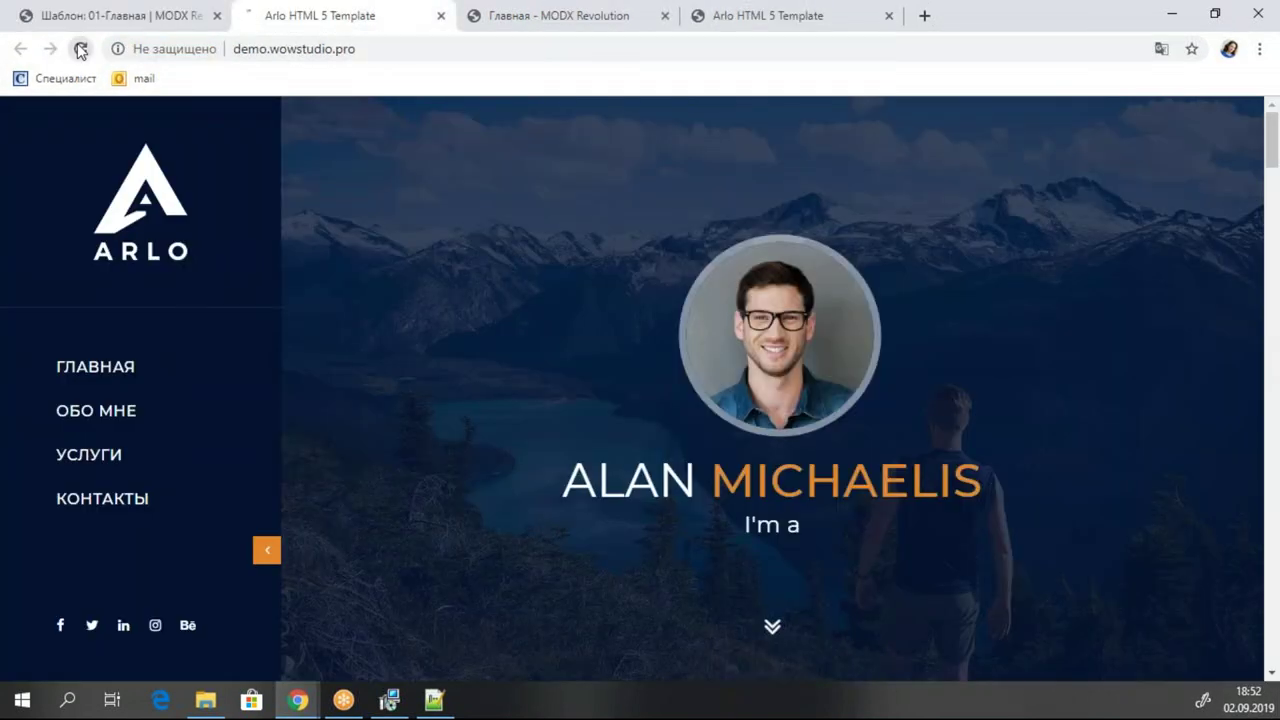
click(97, 378)
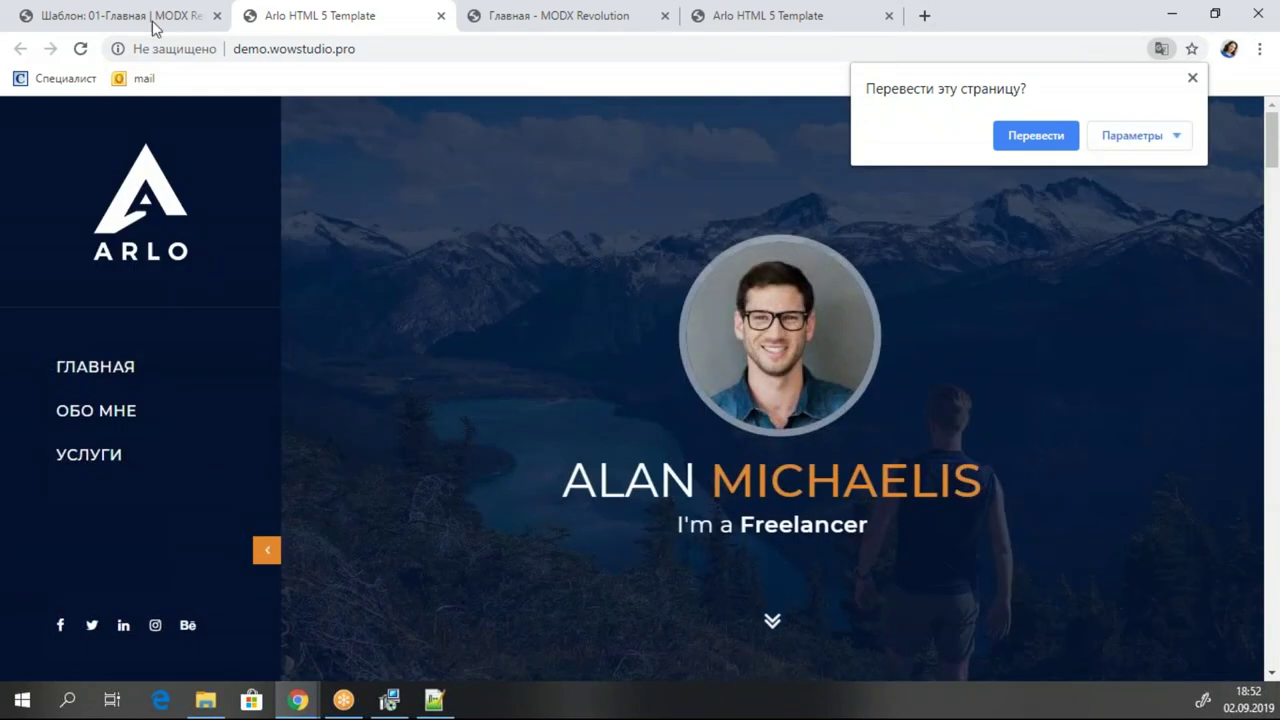
click(155, 20)
Publish the Контакты page again.
right_click(91, 358)
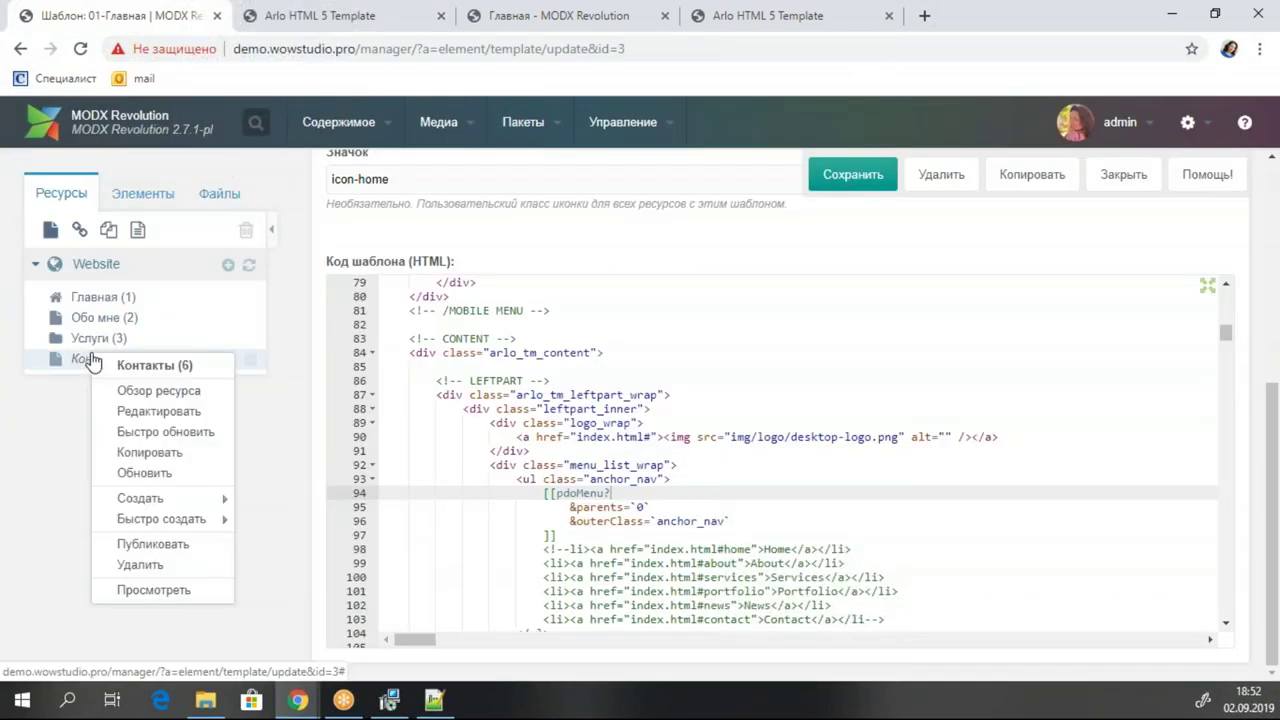
click(160, 541)
click(594, 463)
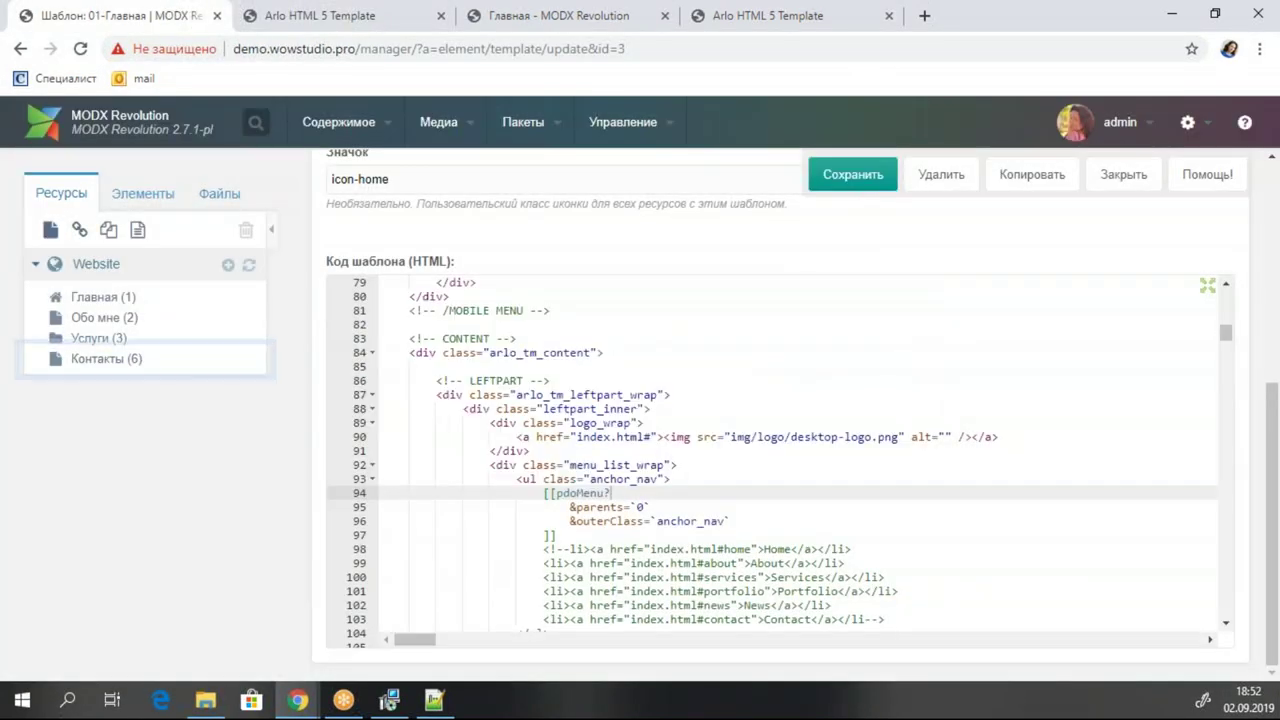
click(576, 495)
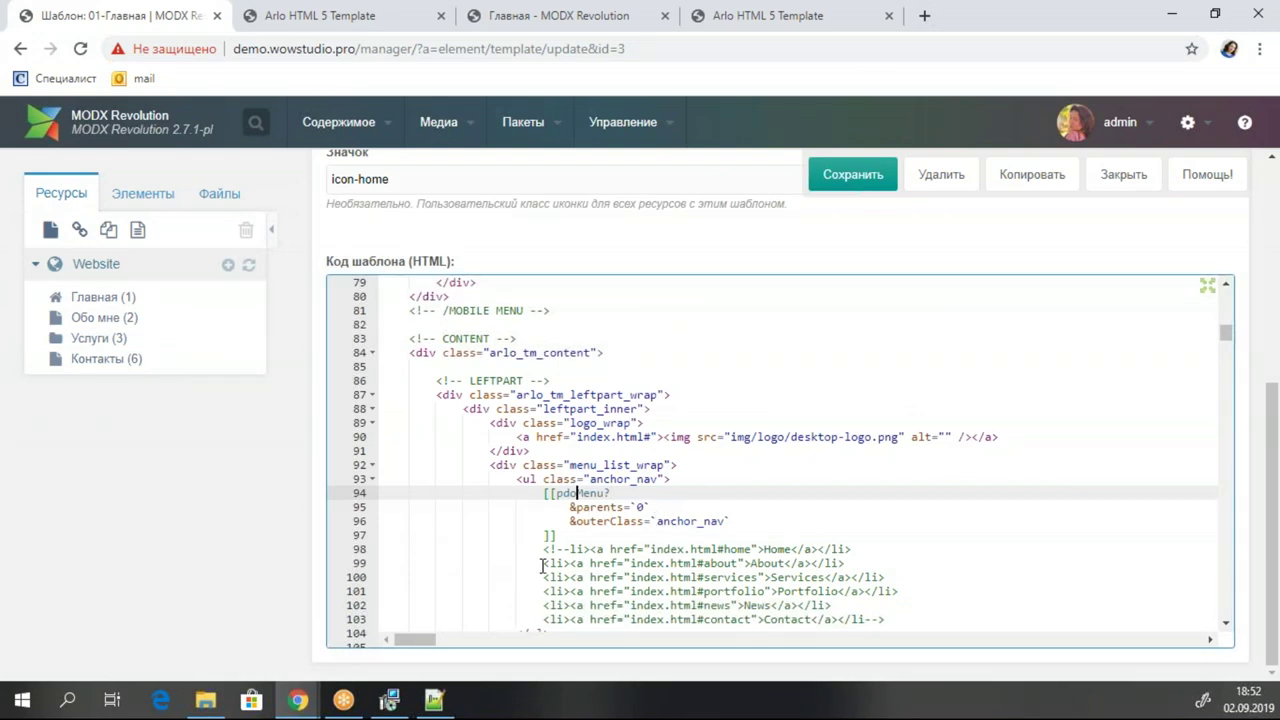
Save the open template, close its editor and start a new template under Шаблоны.
click(853, 174)
click(145, 196)
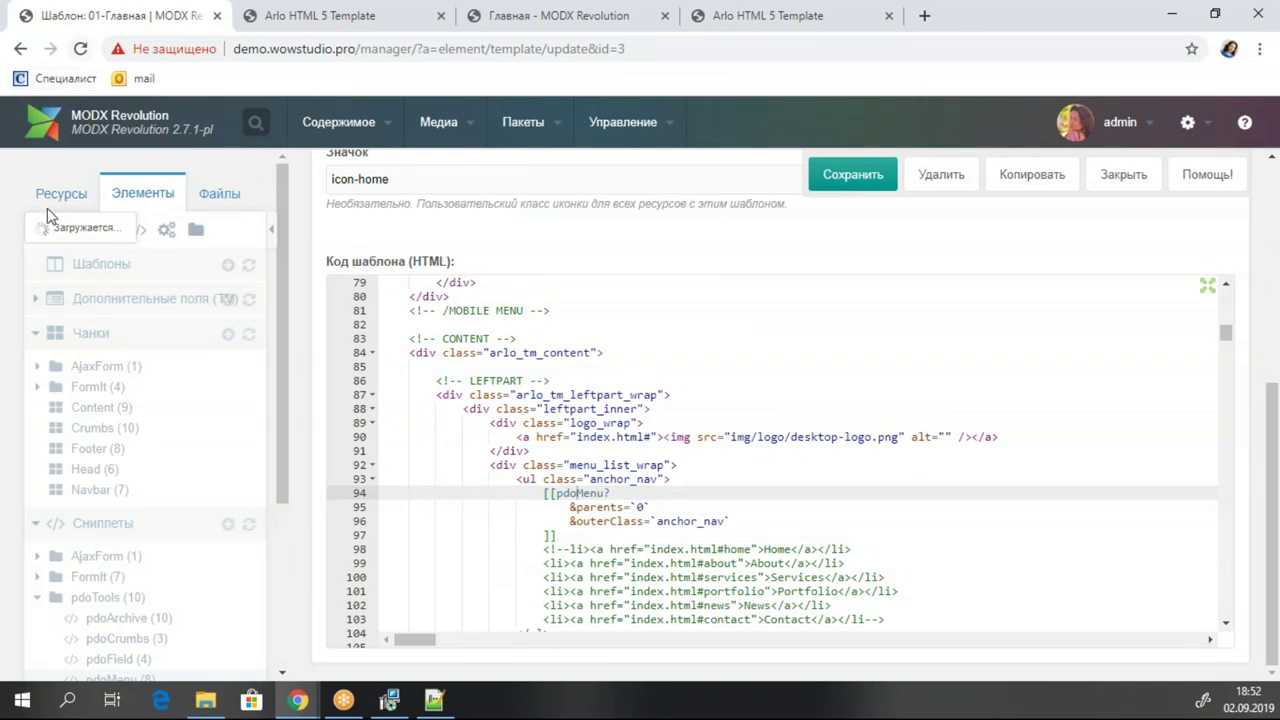
click(1122, 175)
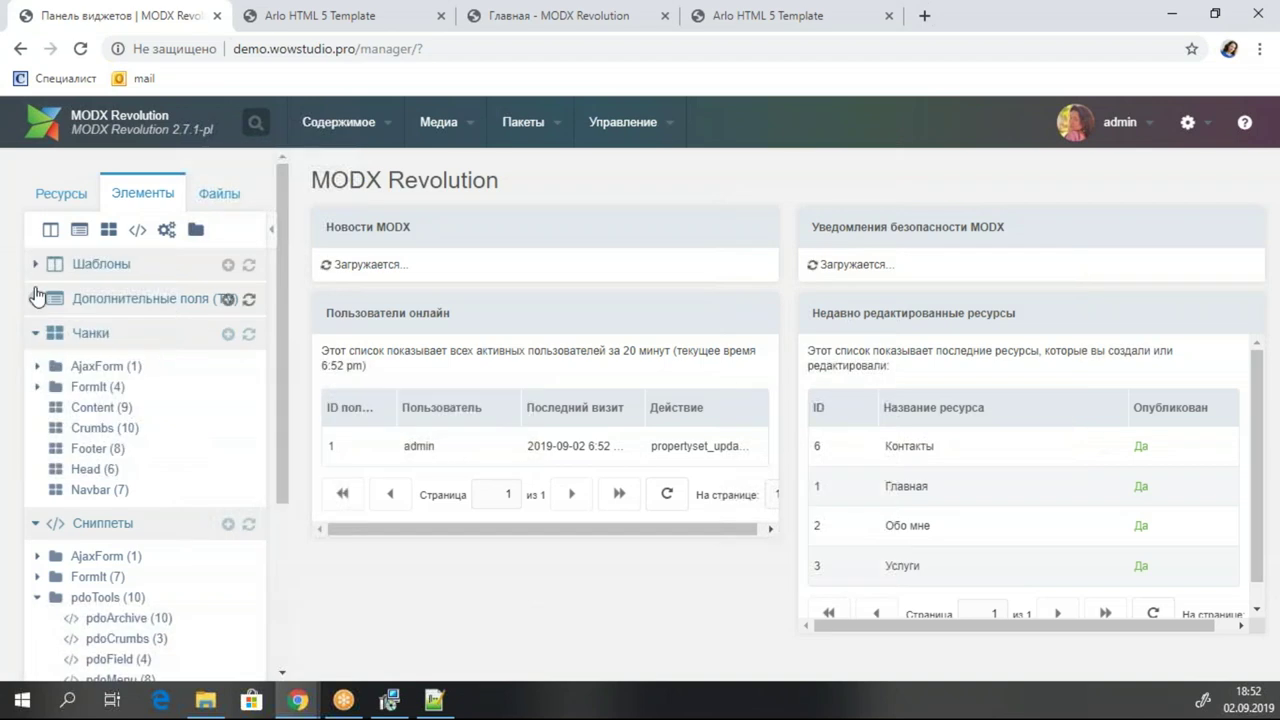
click(35, 264)
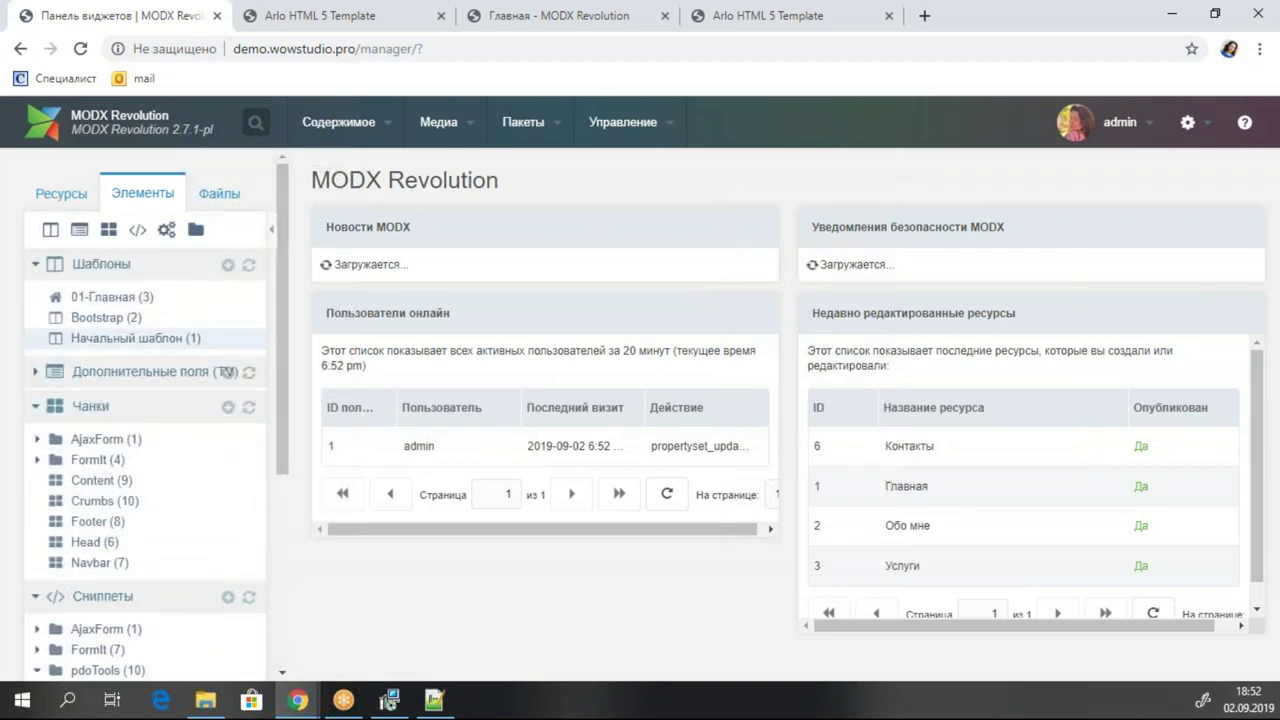
click(228, 264)
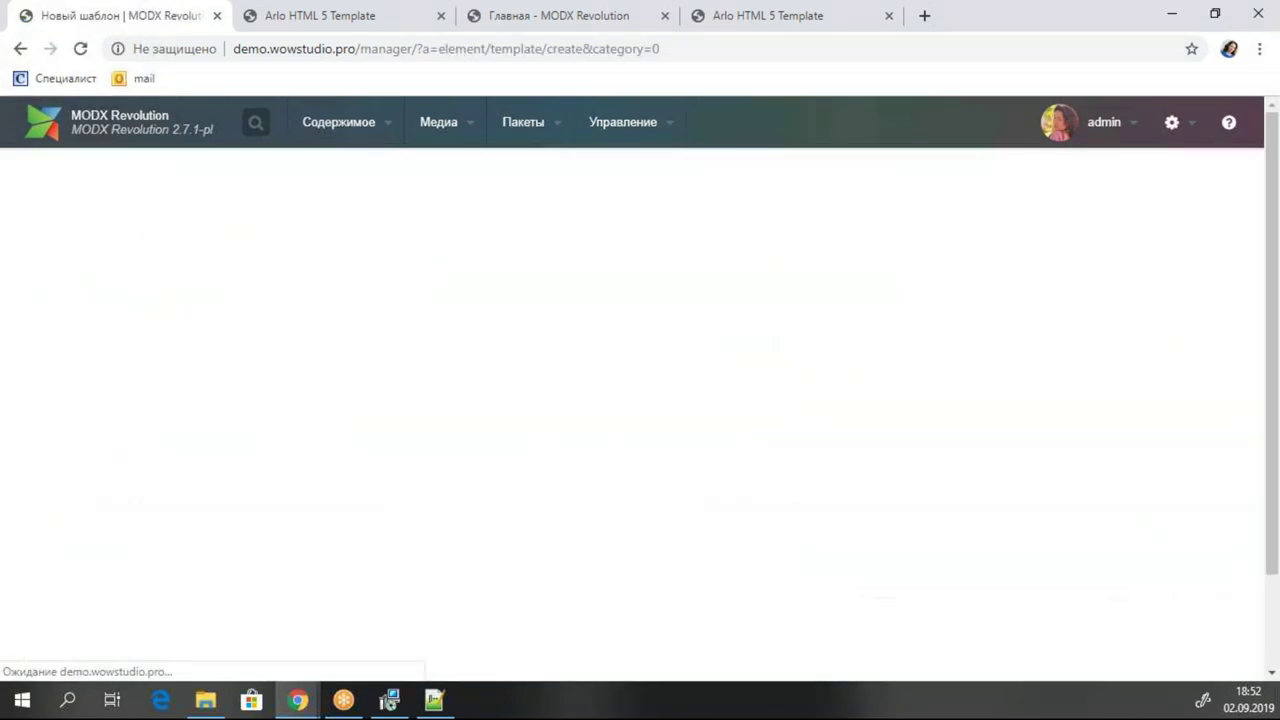
Name the new template 02-Обо мне with icon class icon-user-circle-o and save it.
scroll(390, 307, up, 3)
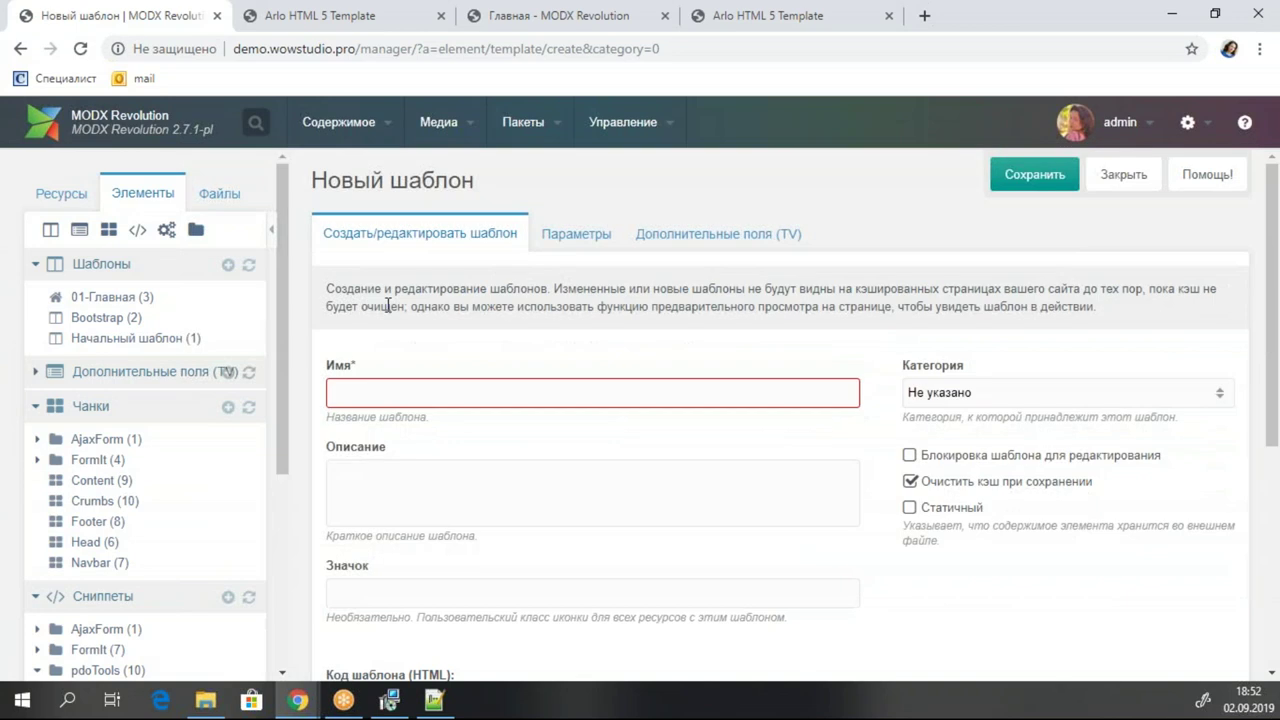
text(02)
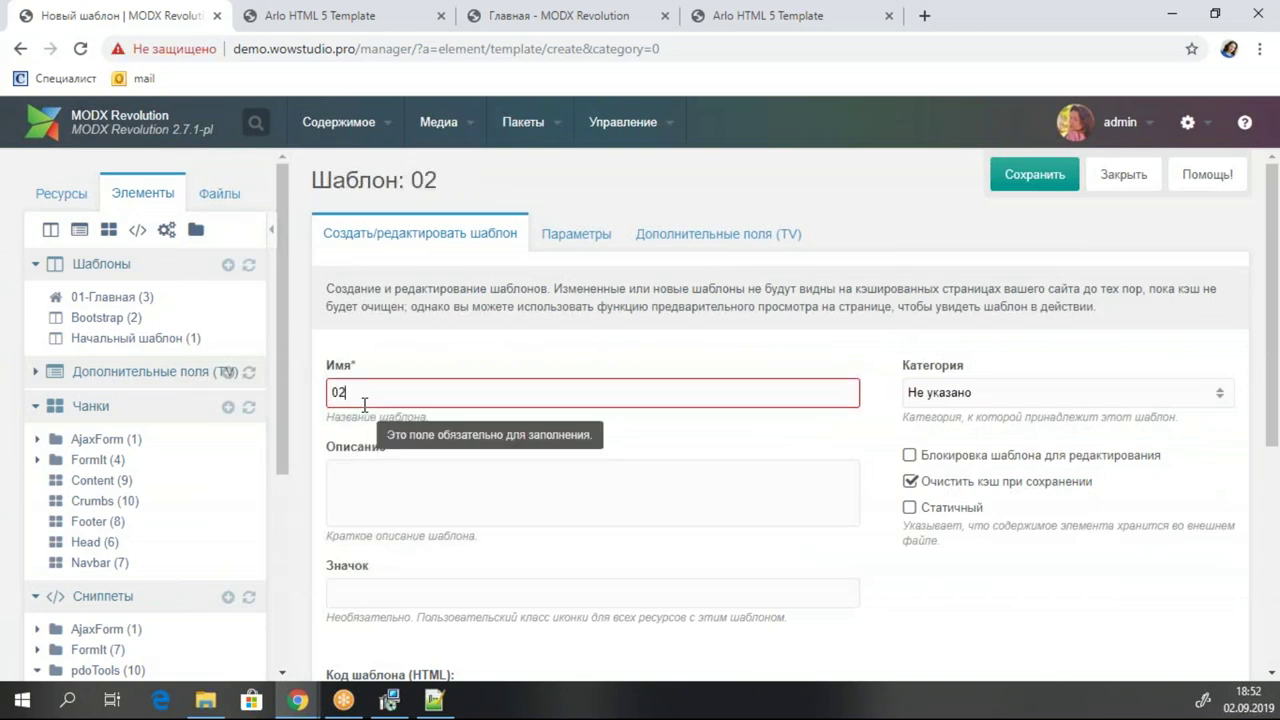
text(-Обо мне)
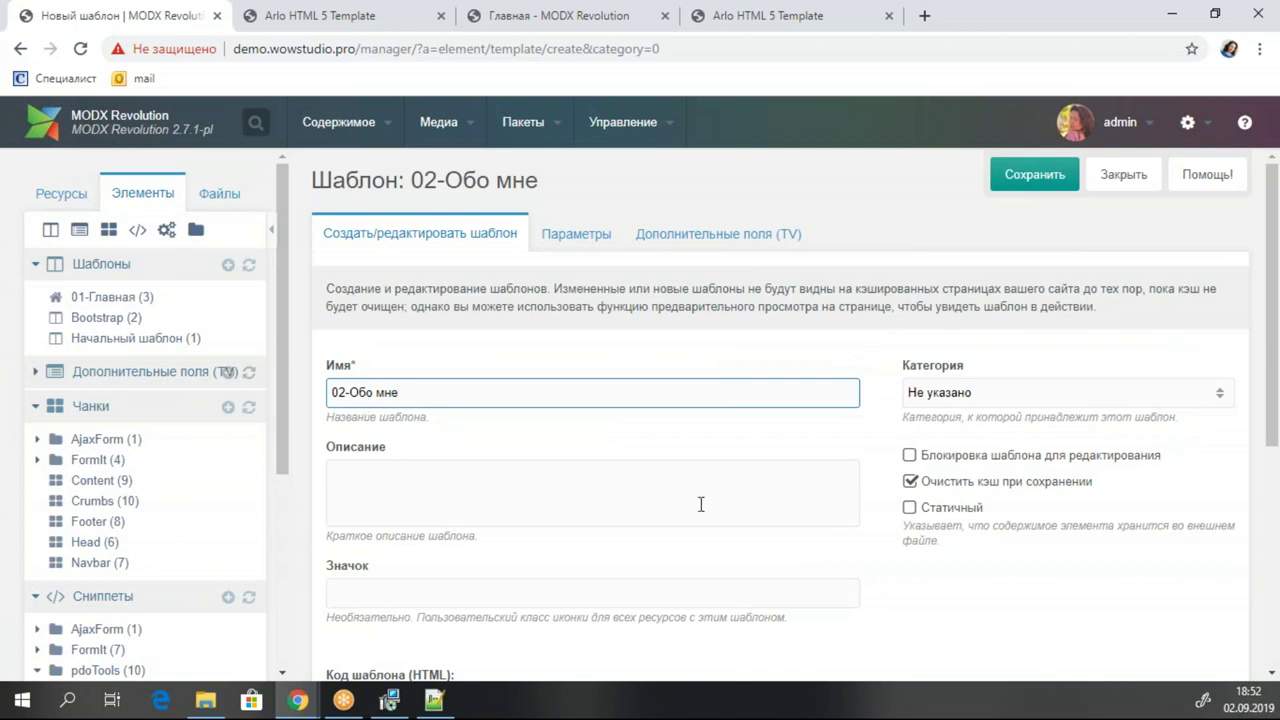
click(523, 597)
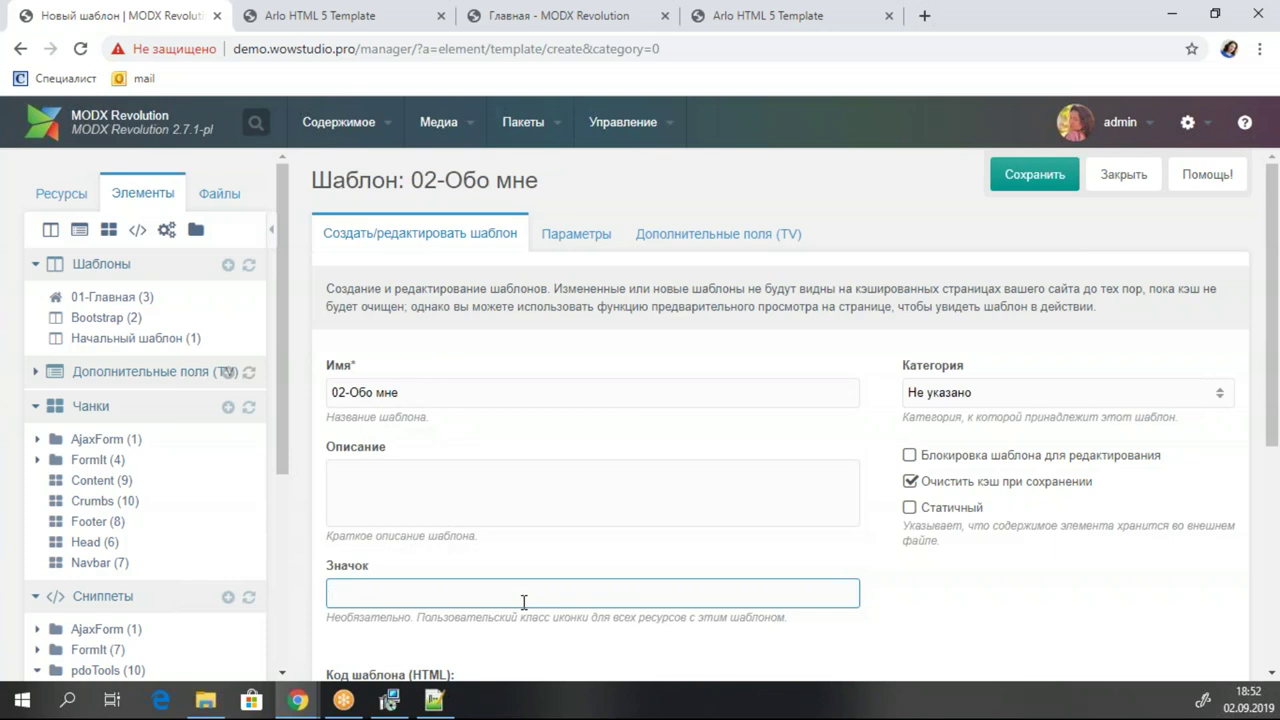
text(шсщ)
text(ser)
text(-circle-0)
click(1035, 178)
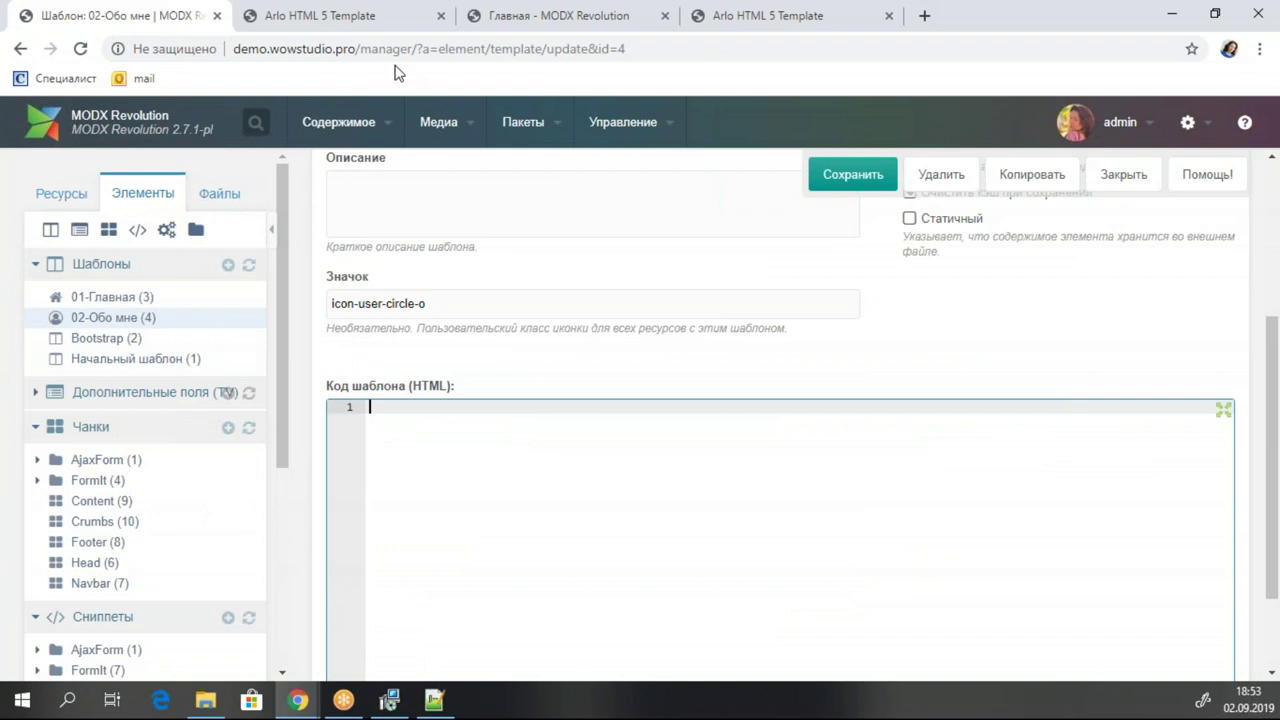
click(228, 267)
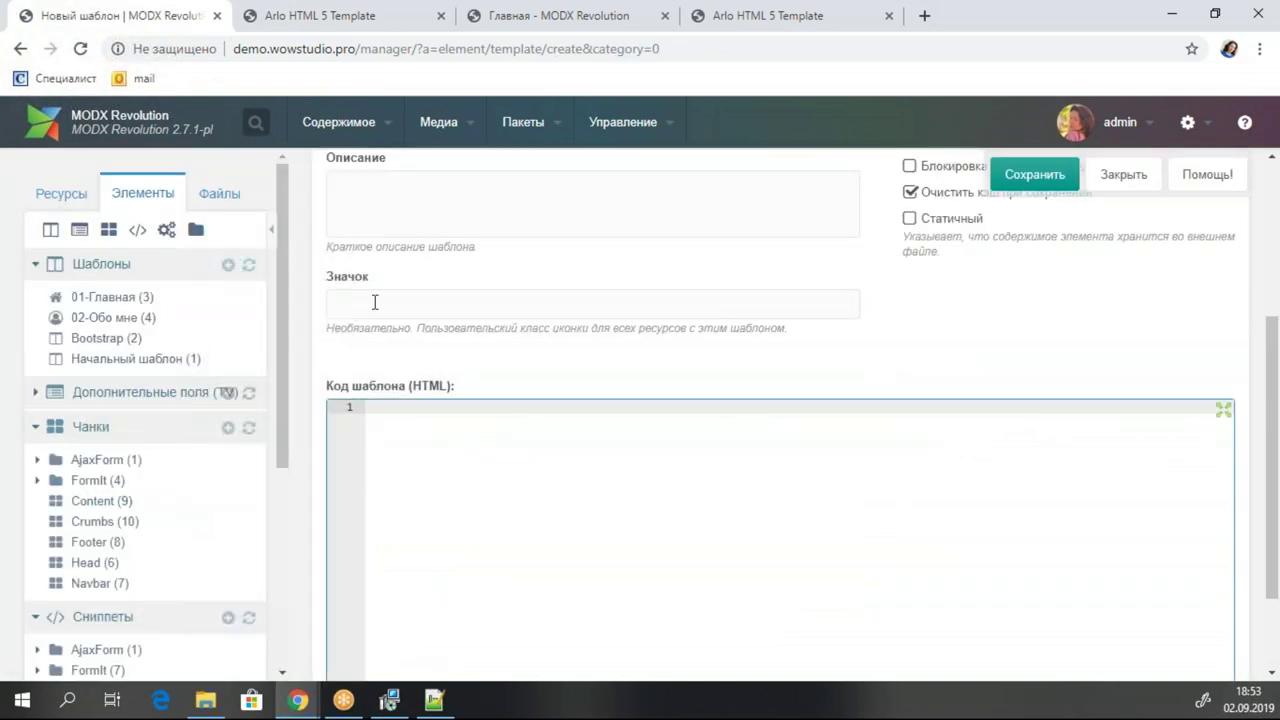
Enter 03-Услуги as the new template's name, correcting the typos.
scroll(375, 302, up, 3)
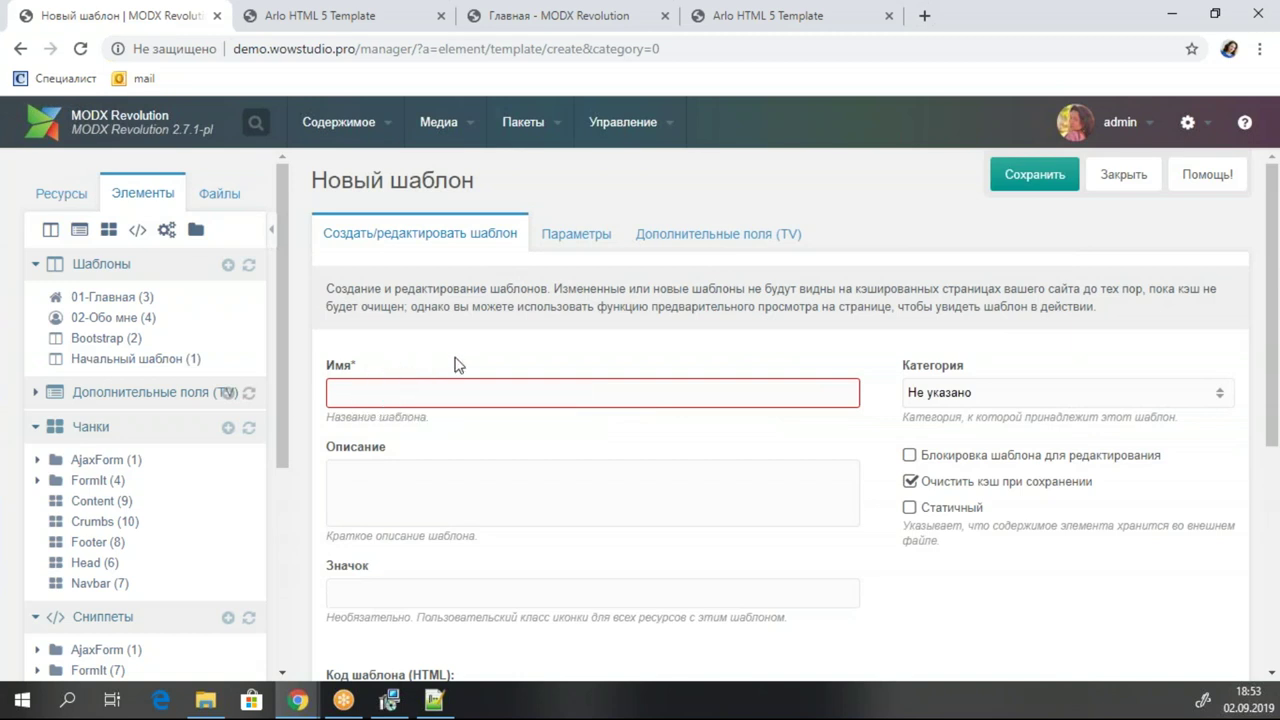
click(377, 388)
text(0)
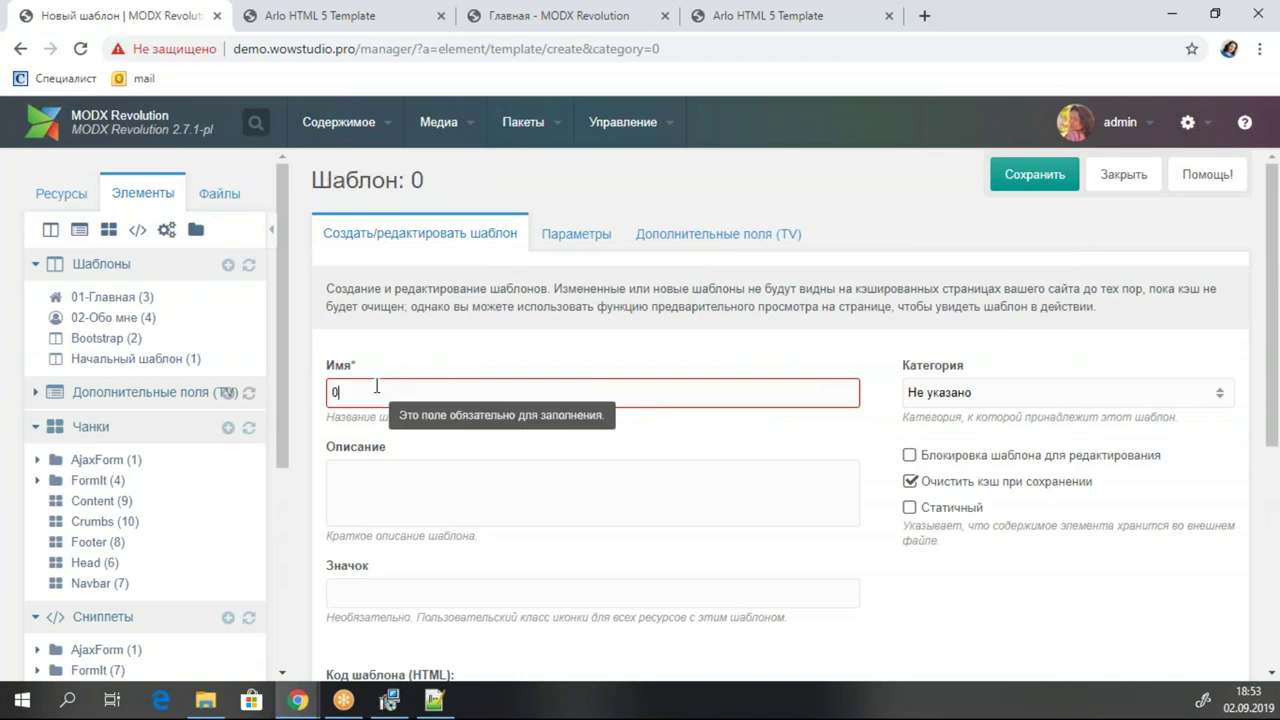
text(3-Ecl)
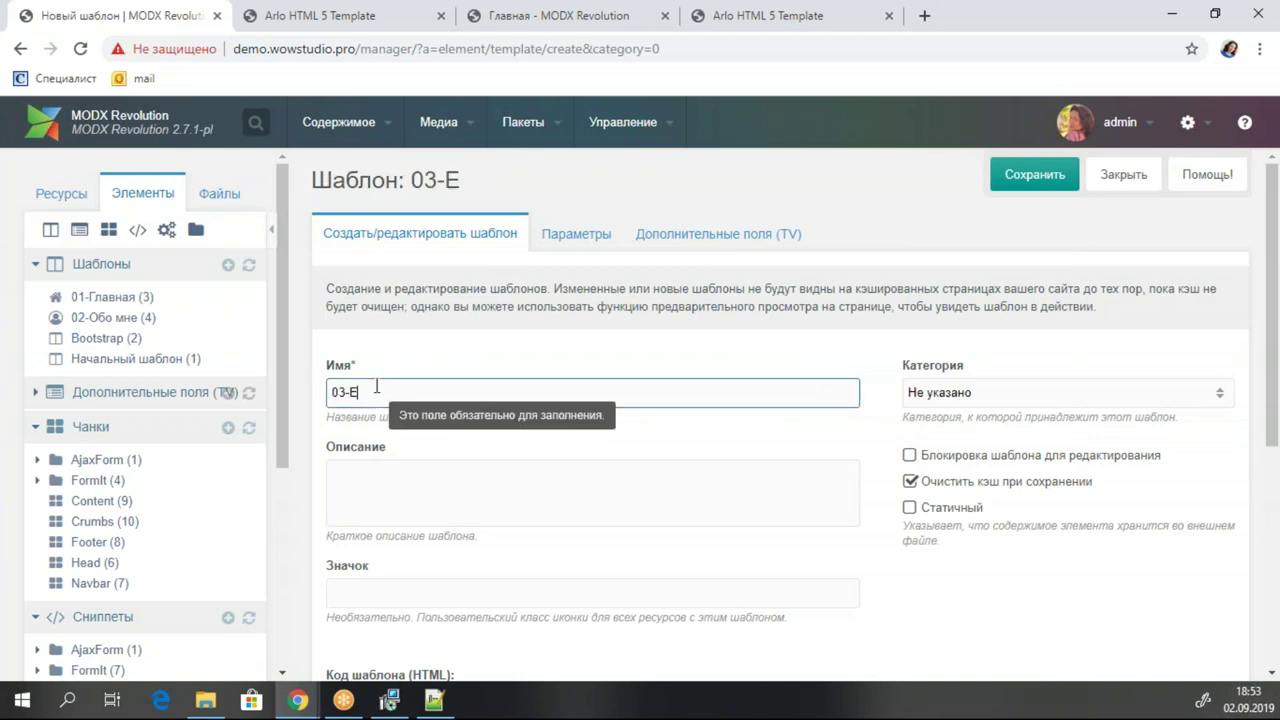
key(BackSpace)
key(BackSpace)
text(yc)
text(луги)
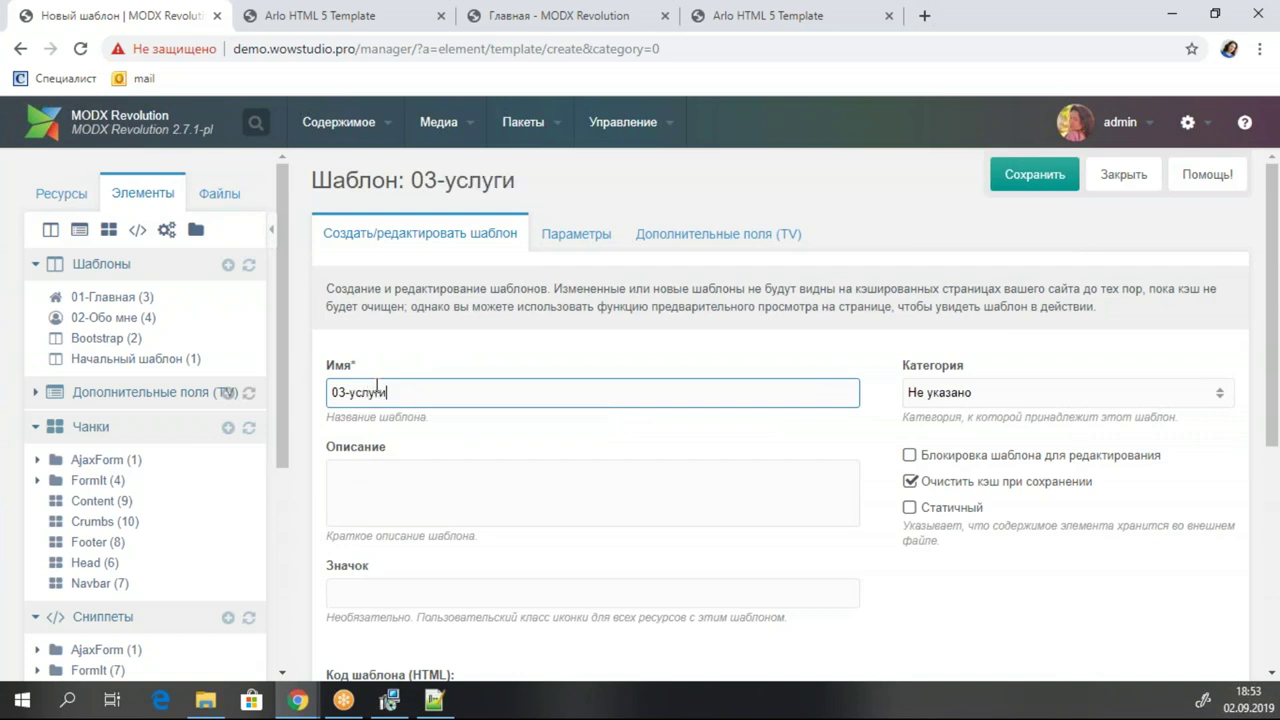
click(350, 394)
key(BackSpace)
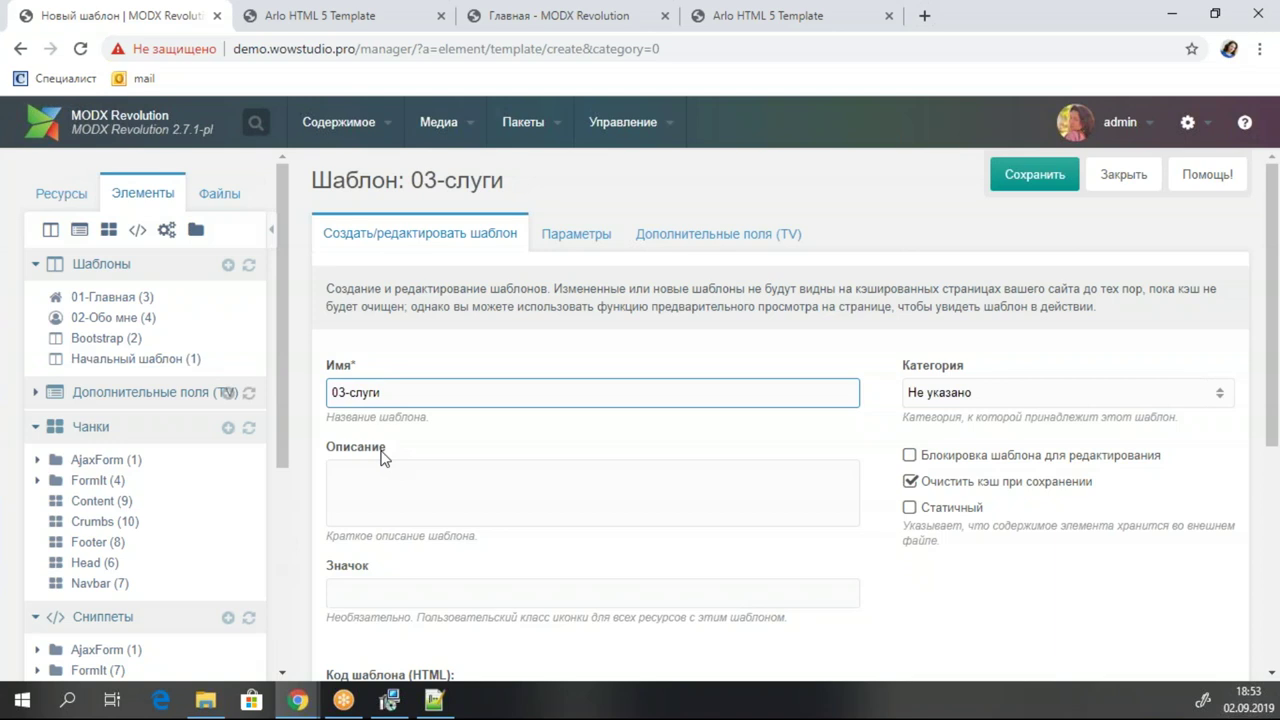
text(У)
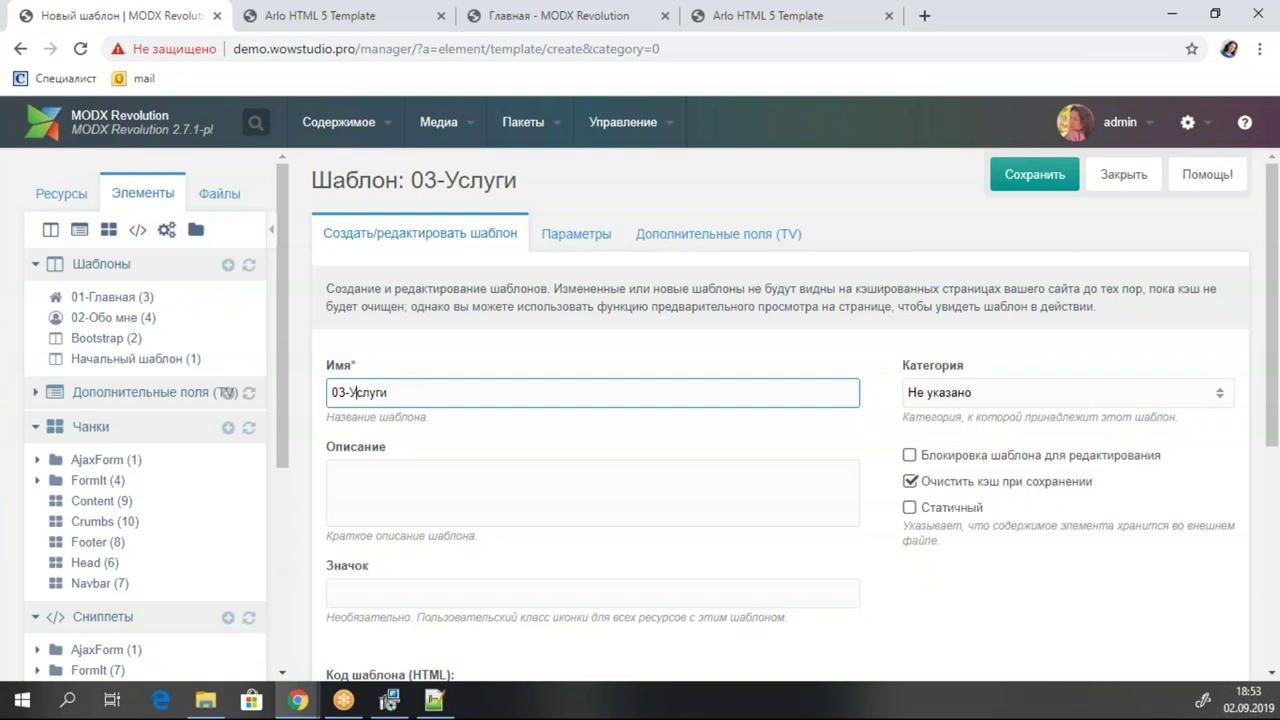
Paste icon-briefcase as the icon class and save the template.
click(376, 594)
key(alt+Tab)
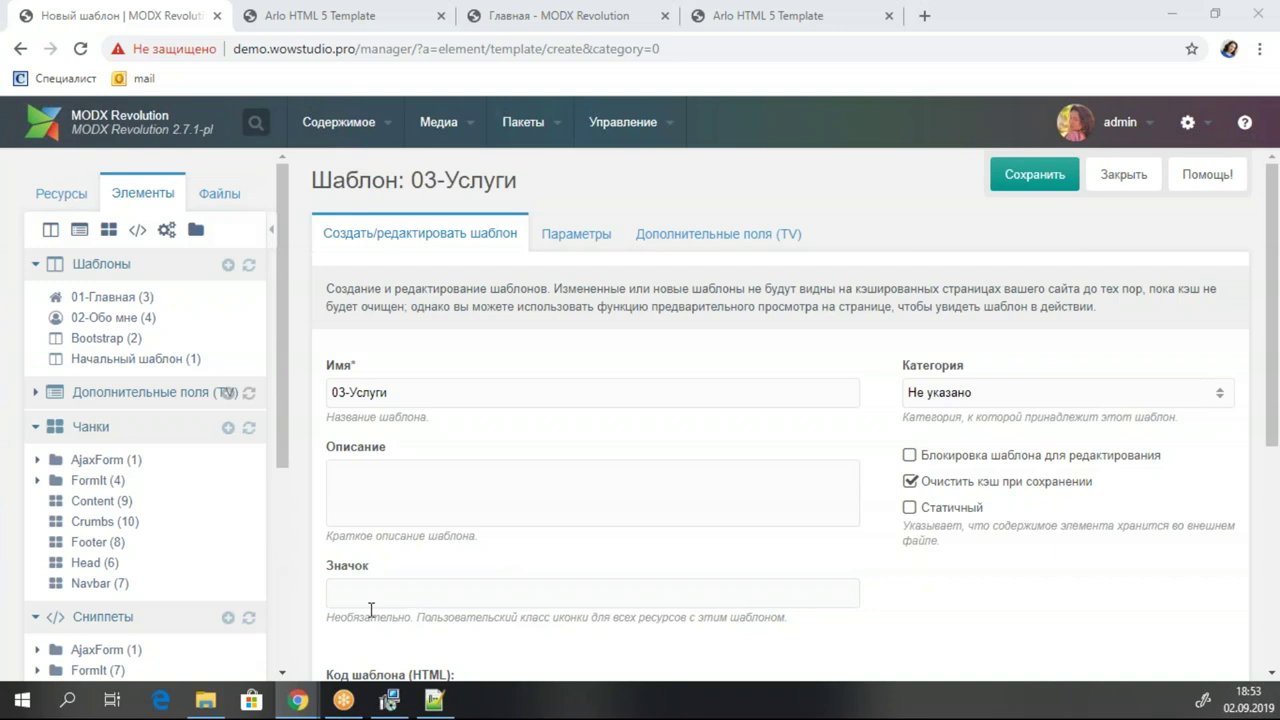
click(405, 590)
text(icon-briefcase)
click(1035, 174)
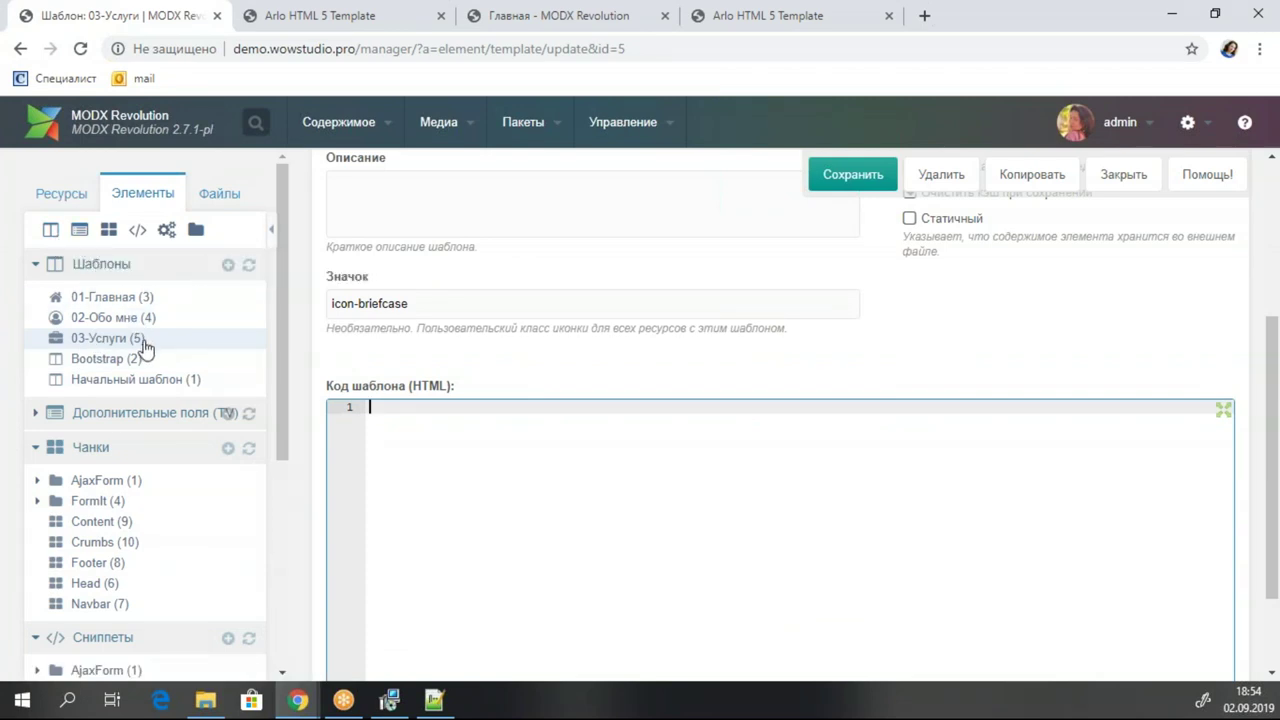
Start another template, name it 04-Услуга and save it.
click(228, 265)
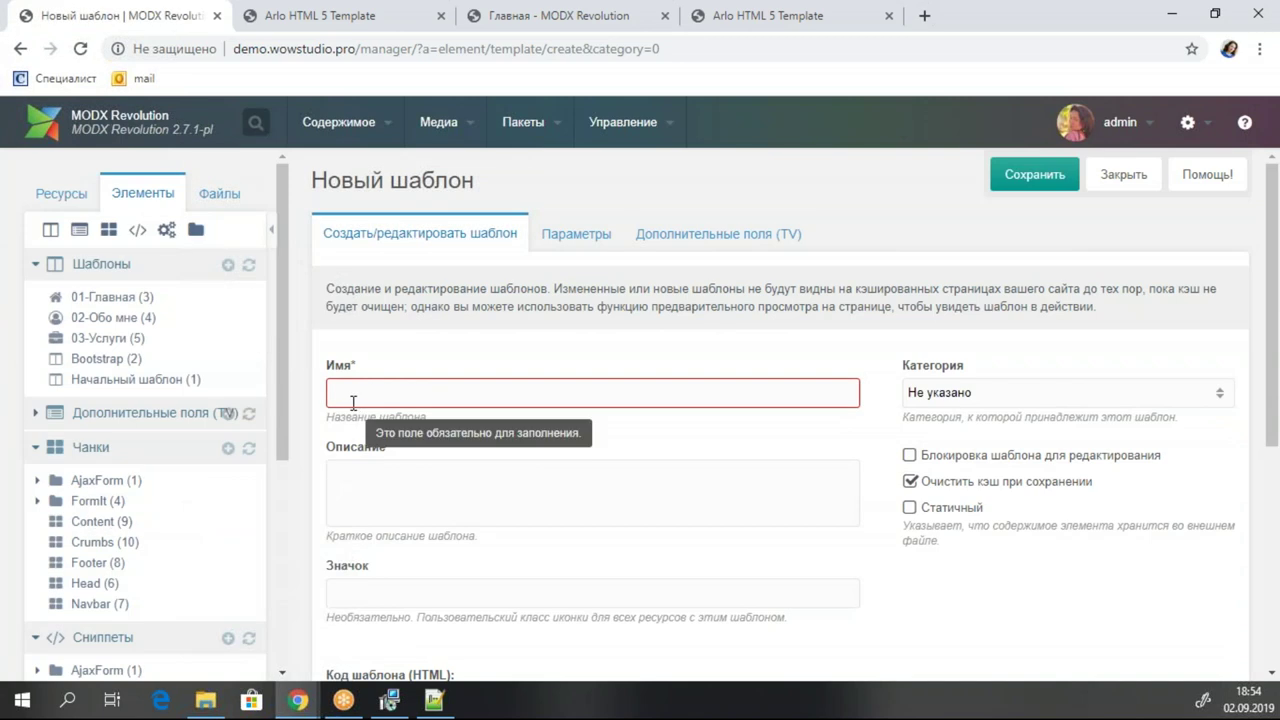
click(366, 374)
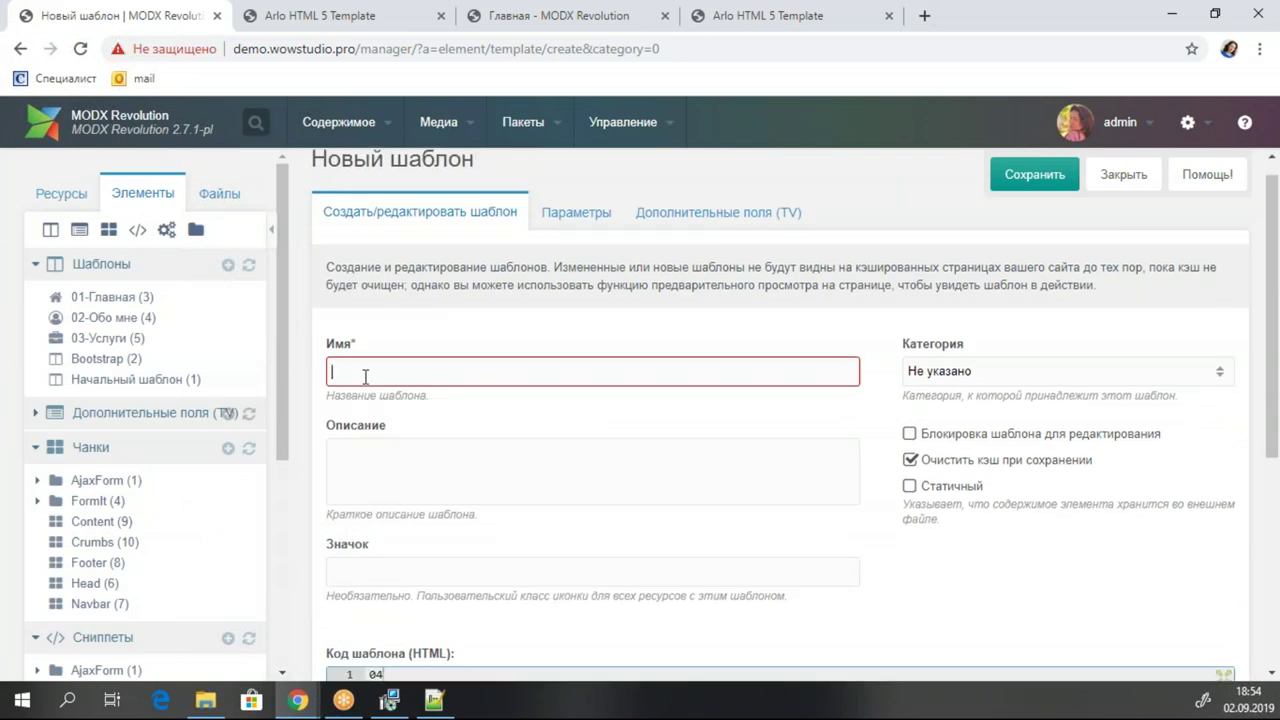
text(04)
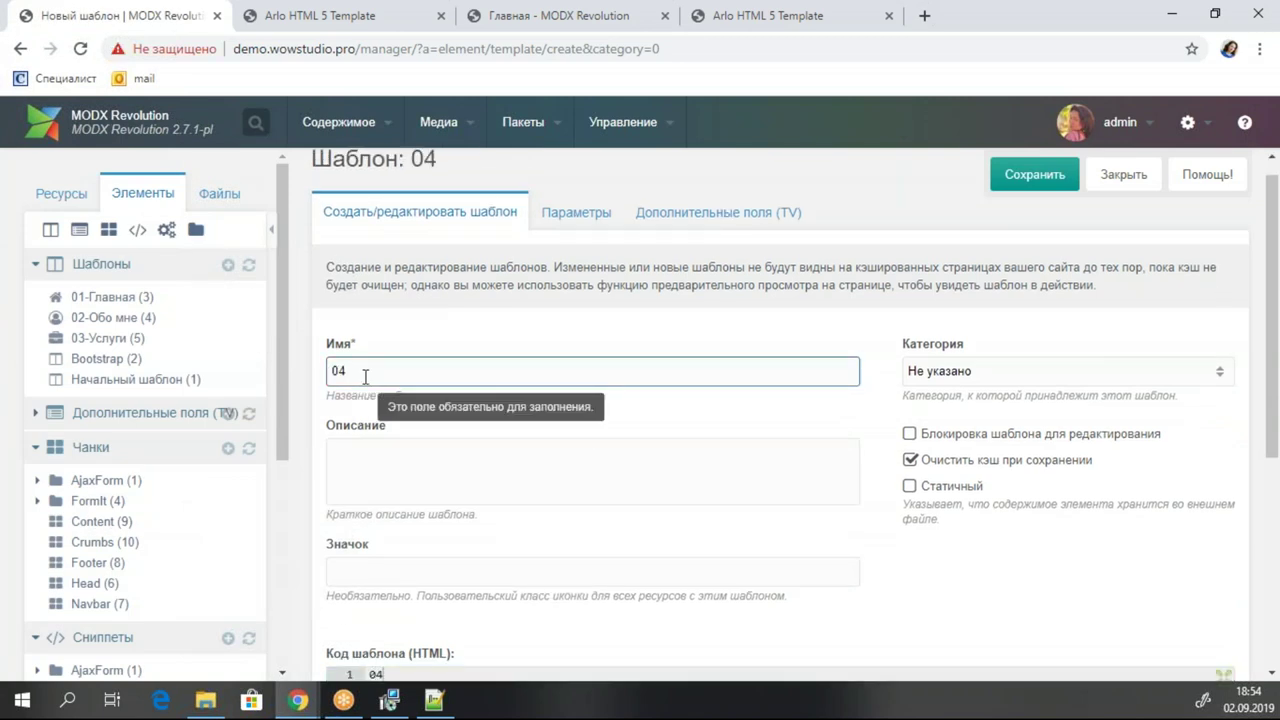
text(-Услуга)
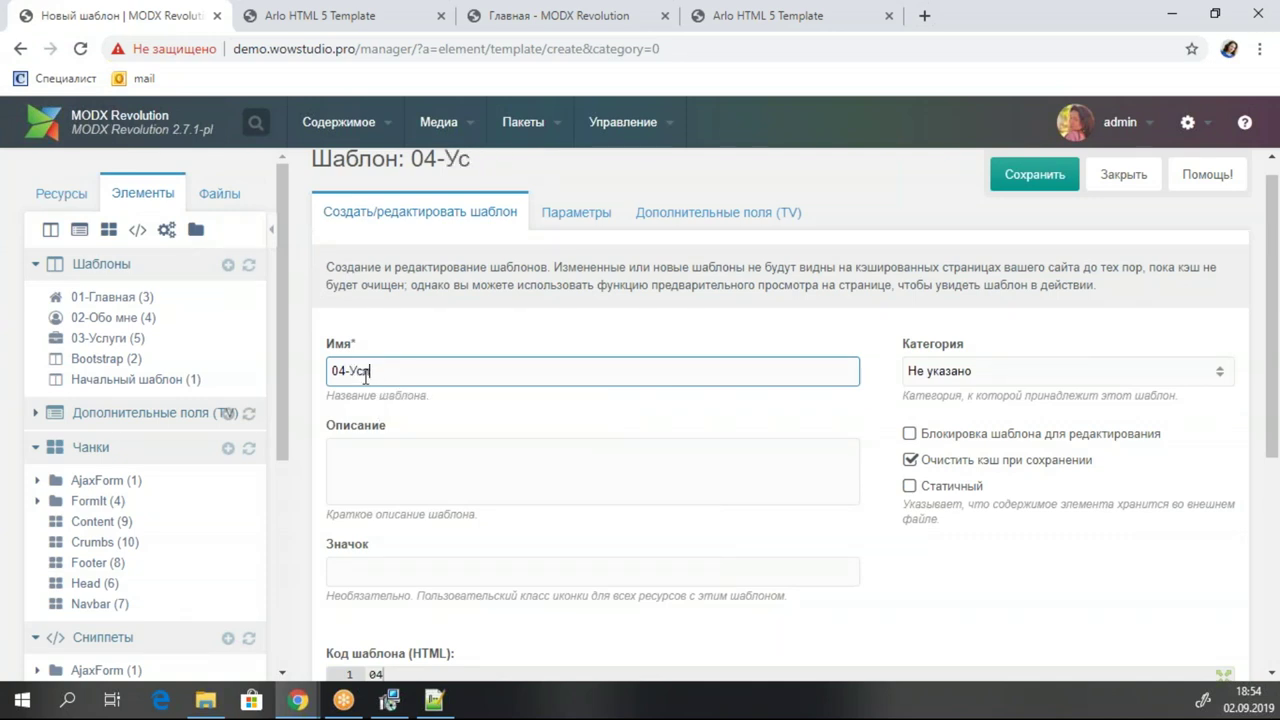
click(1030, 174)
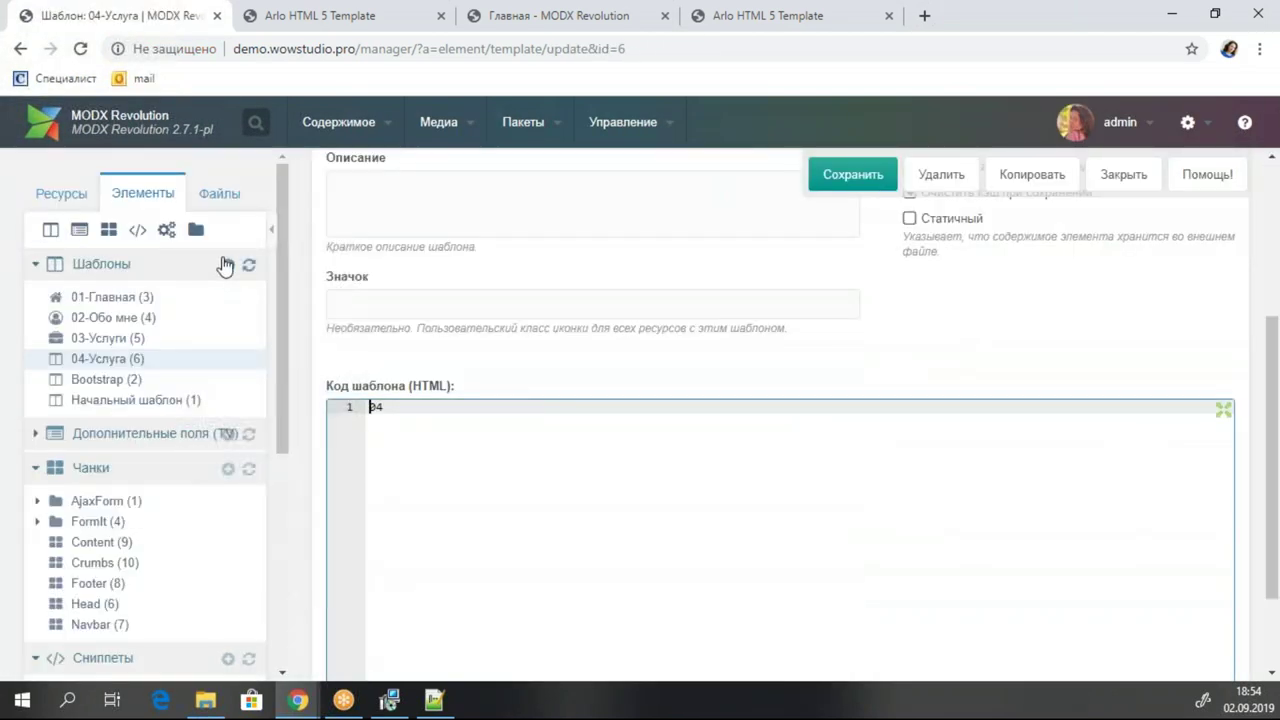
Create a new template named 05-Контакты and save it.
click(228, 266)
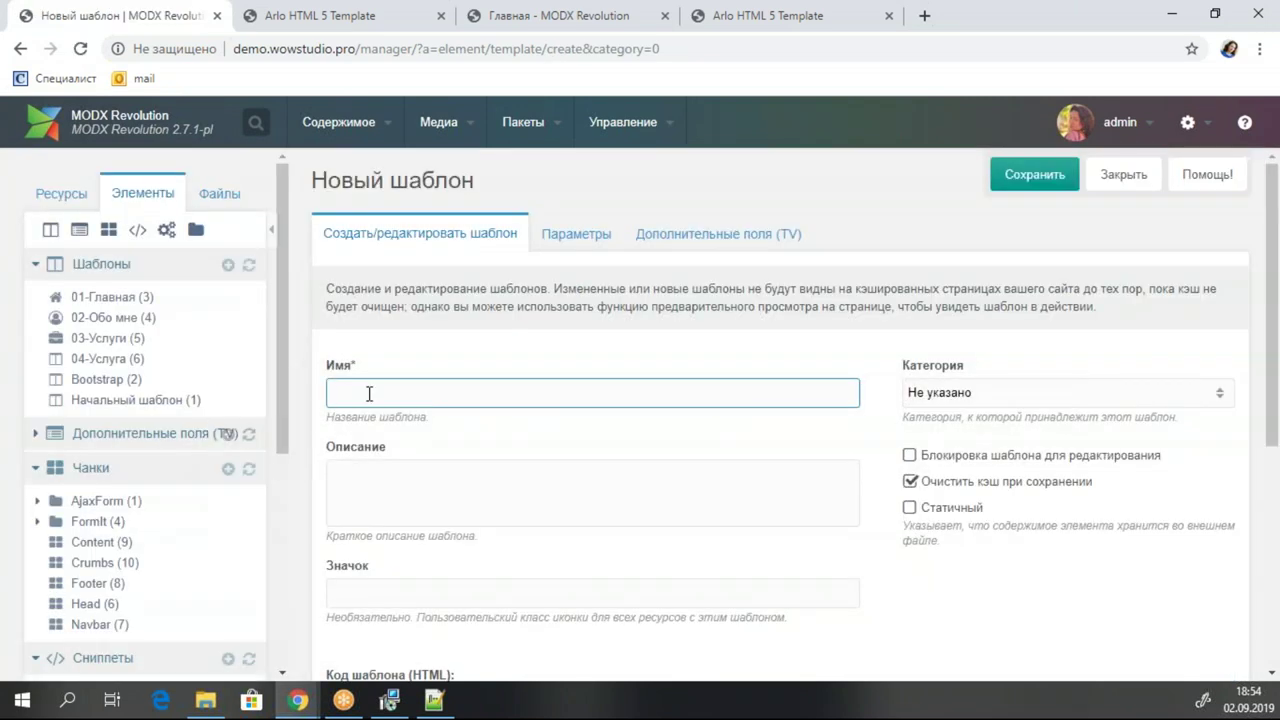
text(05=)
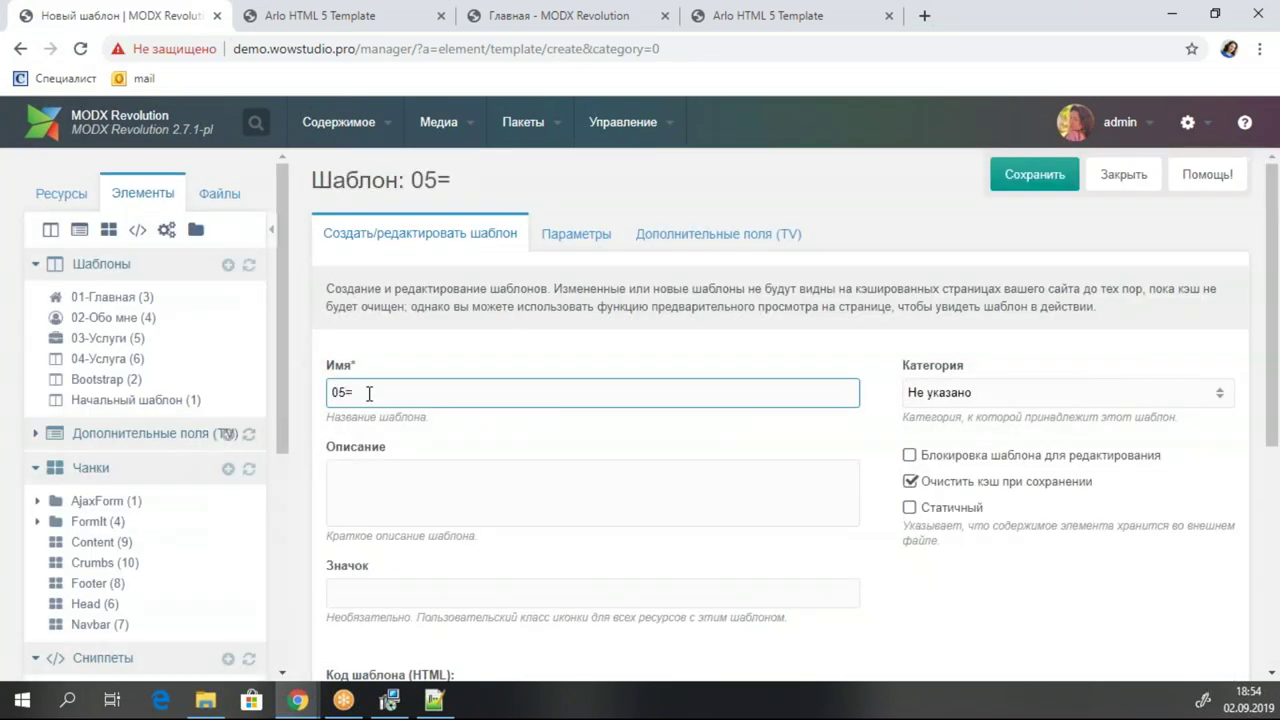
text(-Rjynfrns)
key(BackSpace)
key(BackSpace)
key(BackSpace)
key(BackSpace)
key(BackSpace)
key(BackSpace)
key(BackSpace)
key(BackSpace)
text(Контакты)
click(1040, 178)
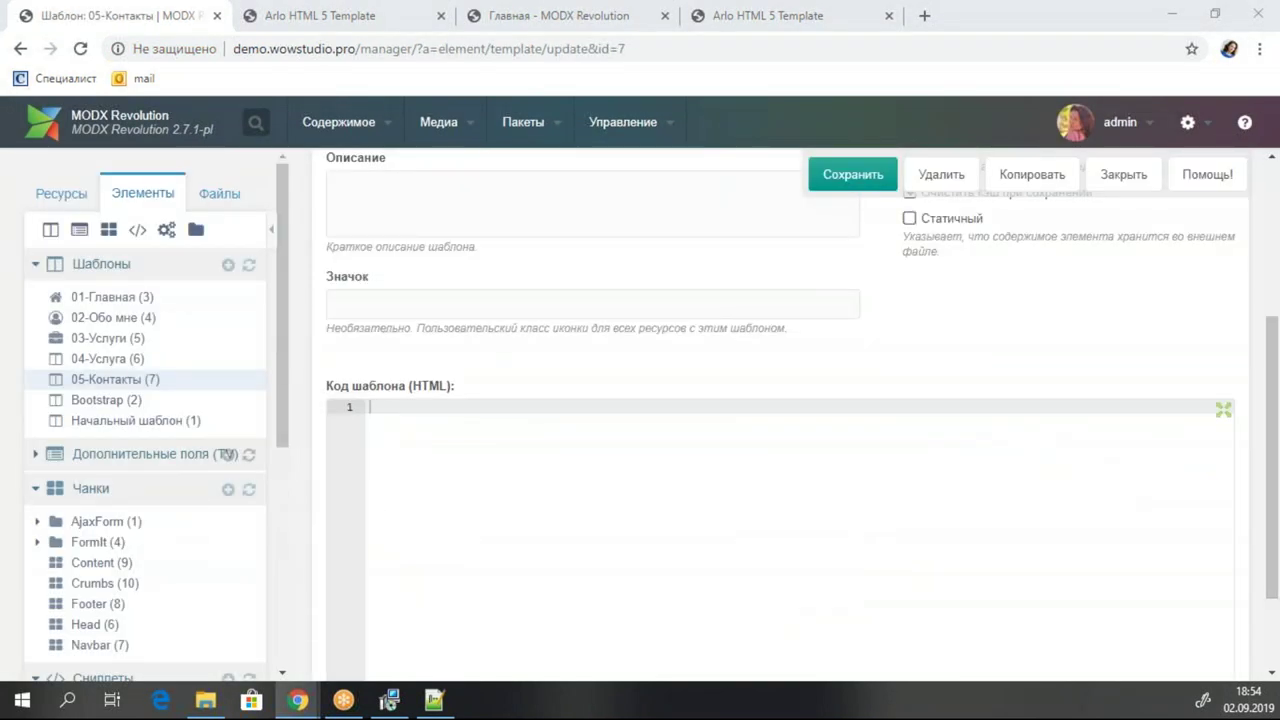
Paste icon-map-signs into its icon class and save the template again.
click(416, 298)
text(icon-map-signs)
click(850, 174)
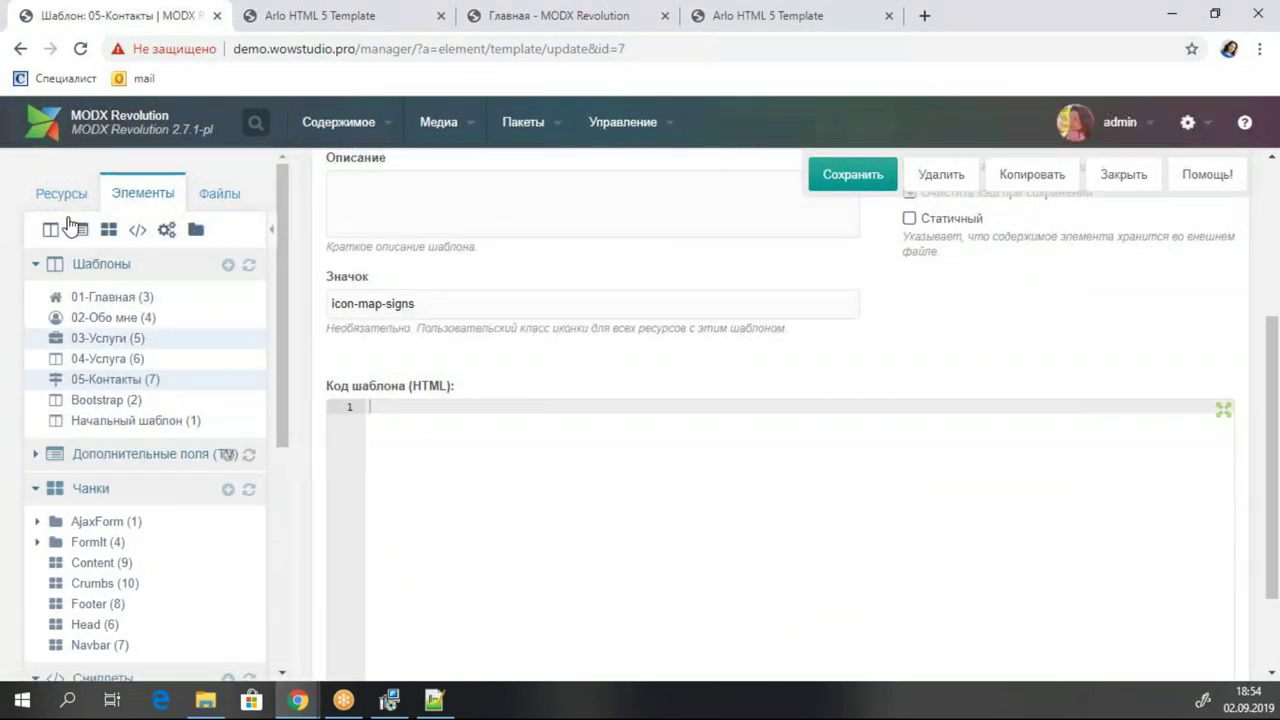
click(68, 195)
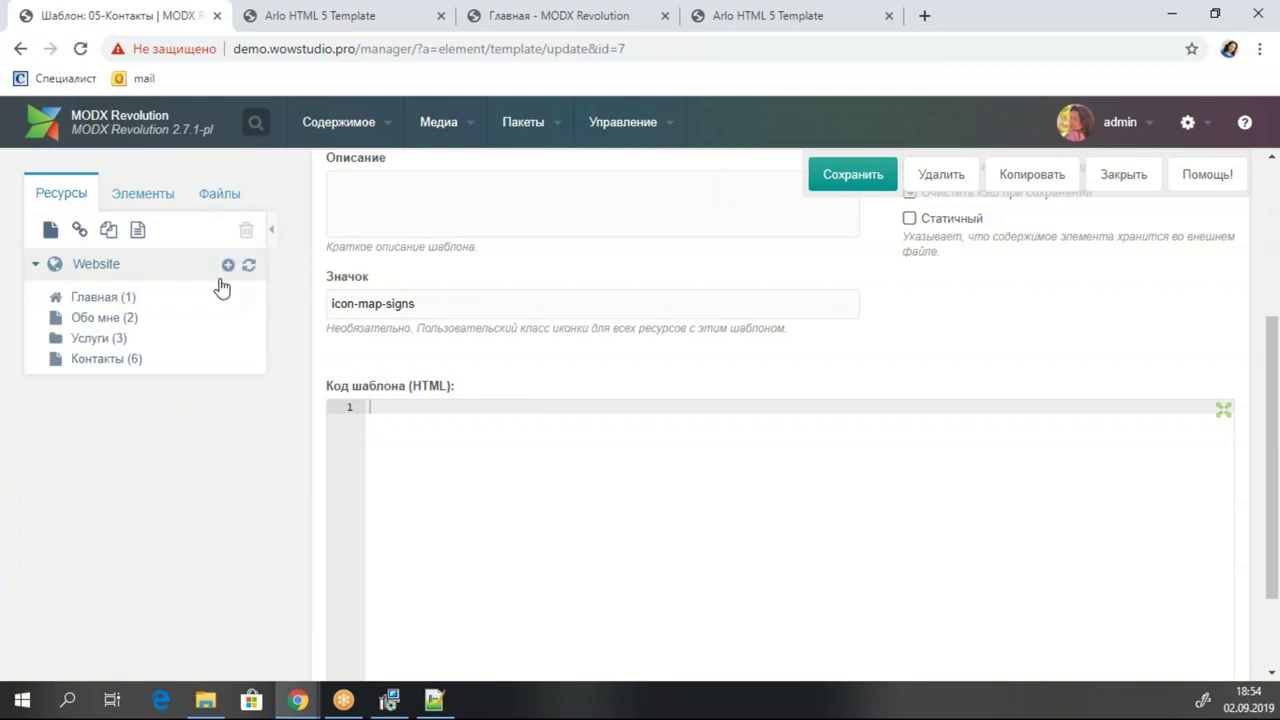
click(170, 195)
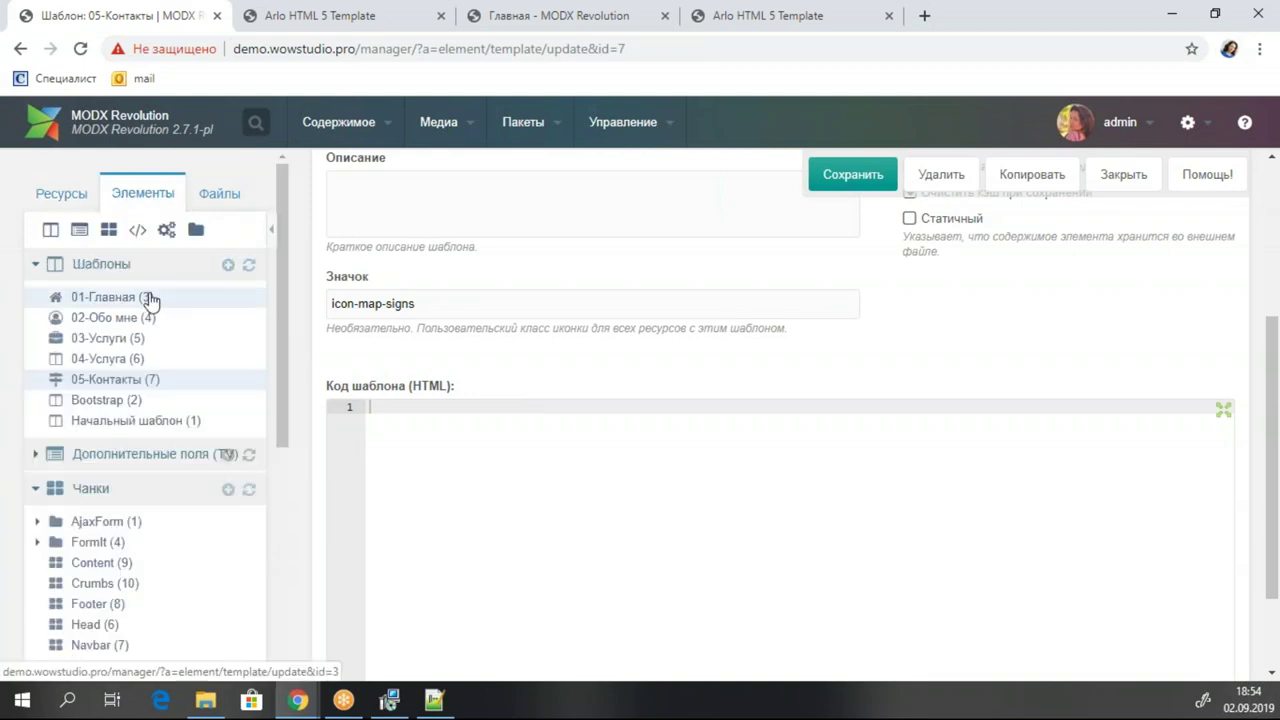
Open the 01-Главная template and locate the end of its head section.
click(148, 300)
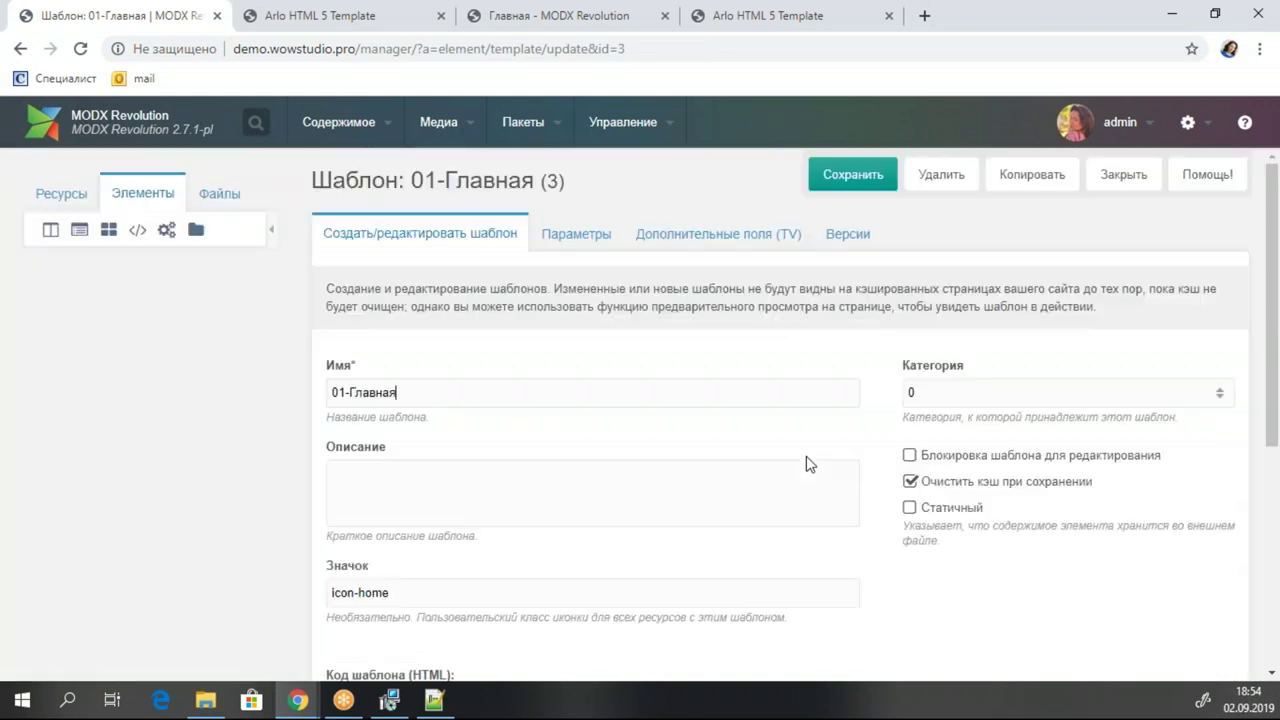
scroll(810, 464, down, 3)
scroll(680, 440, down, 2)
scroll(644, 484, up, 2)
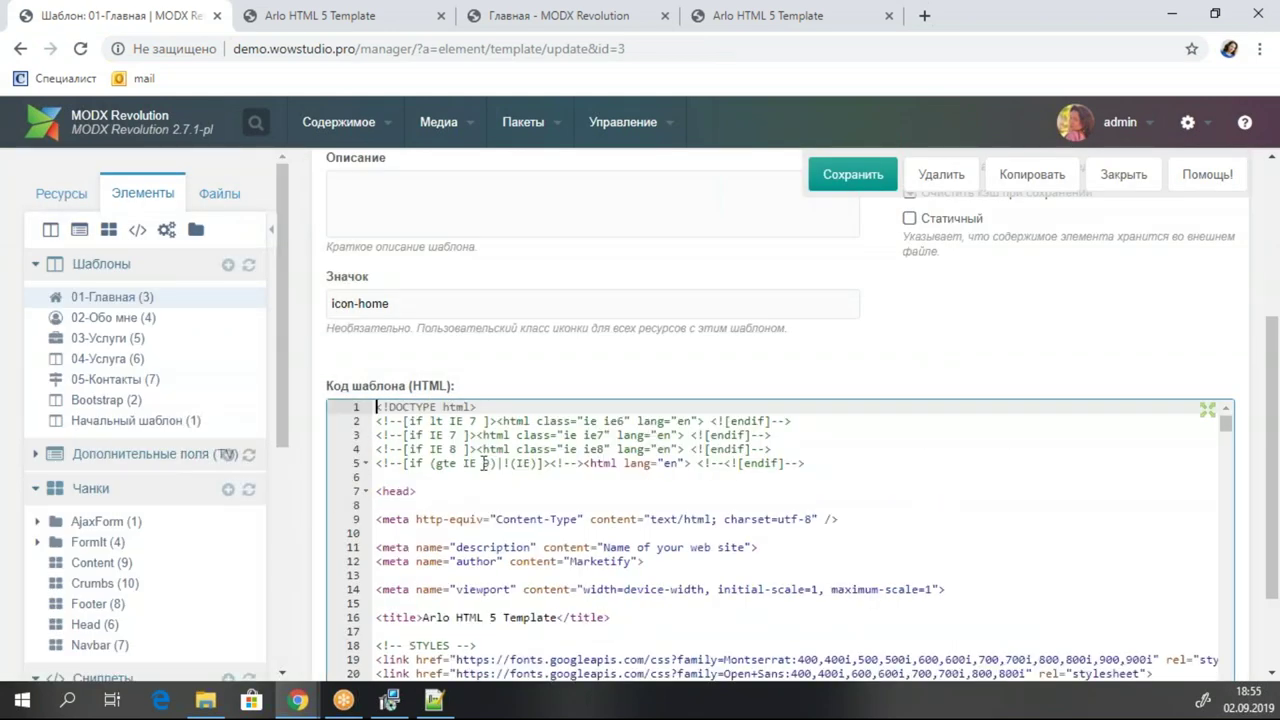
scroll(484, 464, down, 4)
click(430, 561)
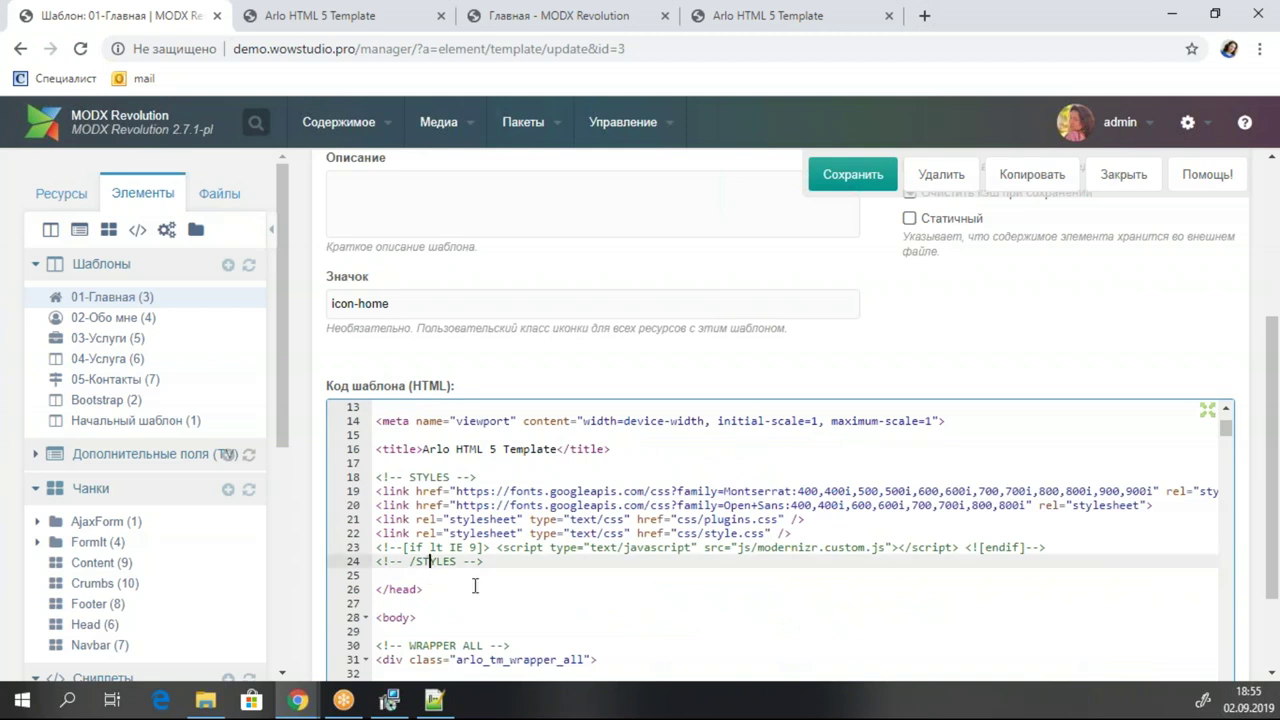
click(472, 589)
drag(472, 589, 394, 440)
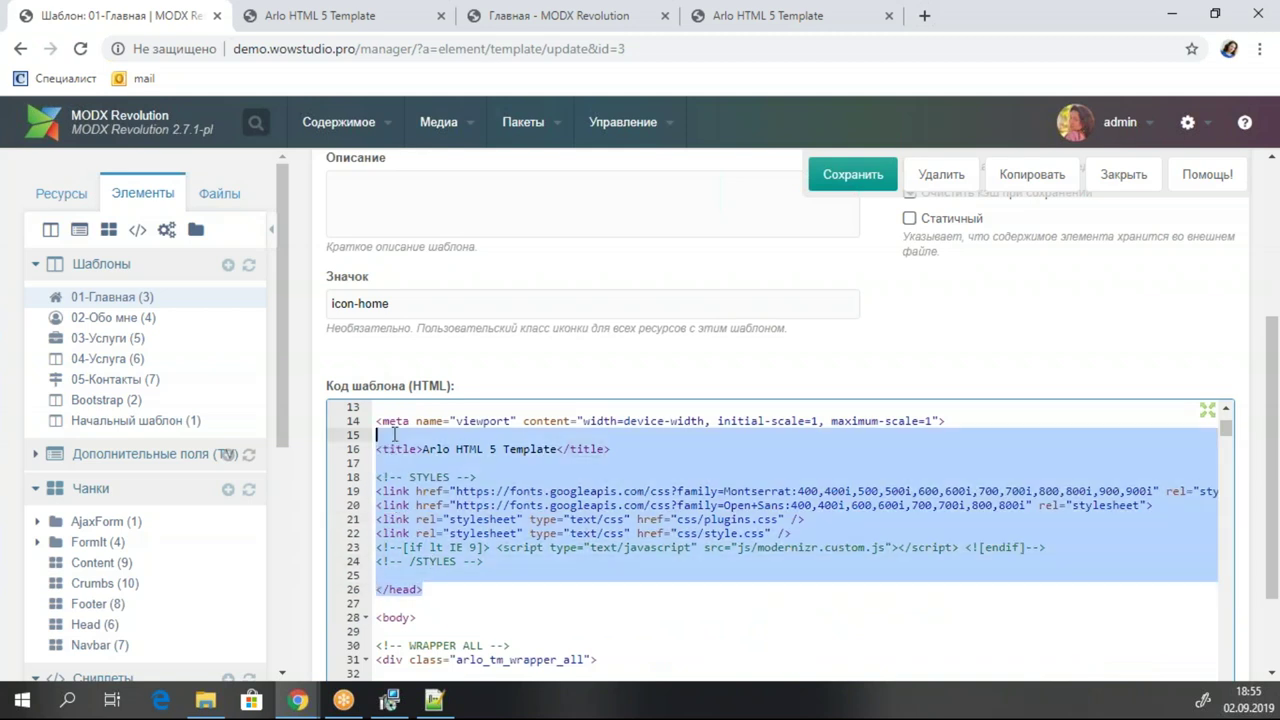
click(750, 533)
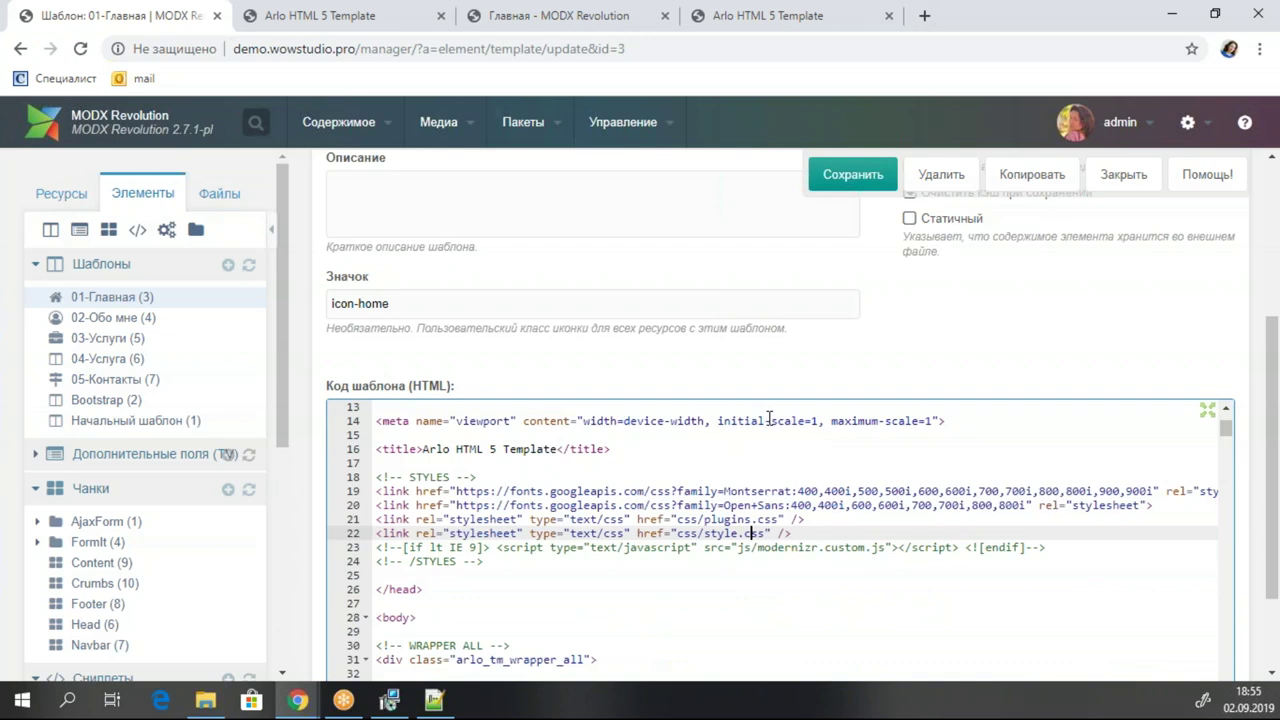
Cut everything from the top through </head> and type a [[$head chunk tag in its place.
scroll(691, 515, up, 4)
scroll(718, 483, down, 4)
scroll(668, 528, up, 4)
scroll(668, 528, down, 4)
click(389, 590)
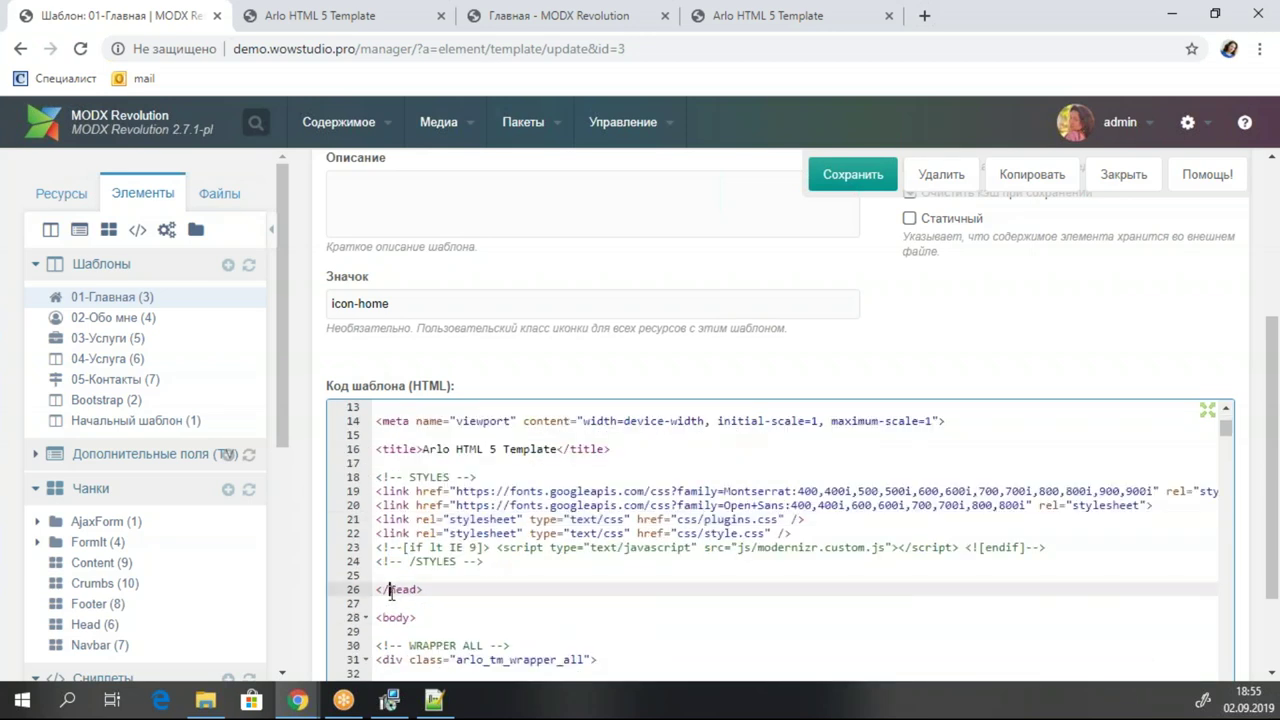
scroll(479, 605, down, 7)
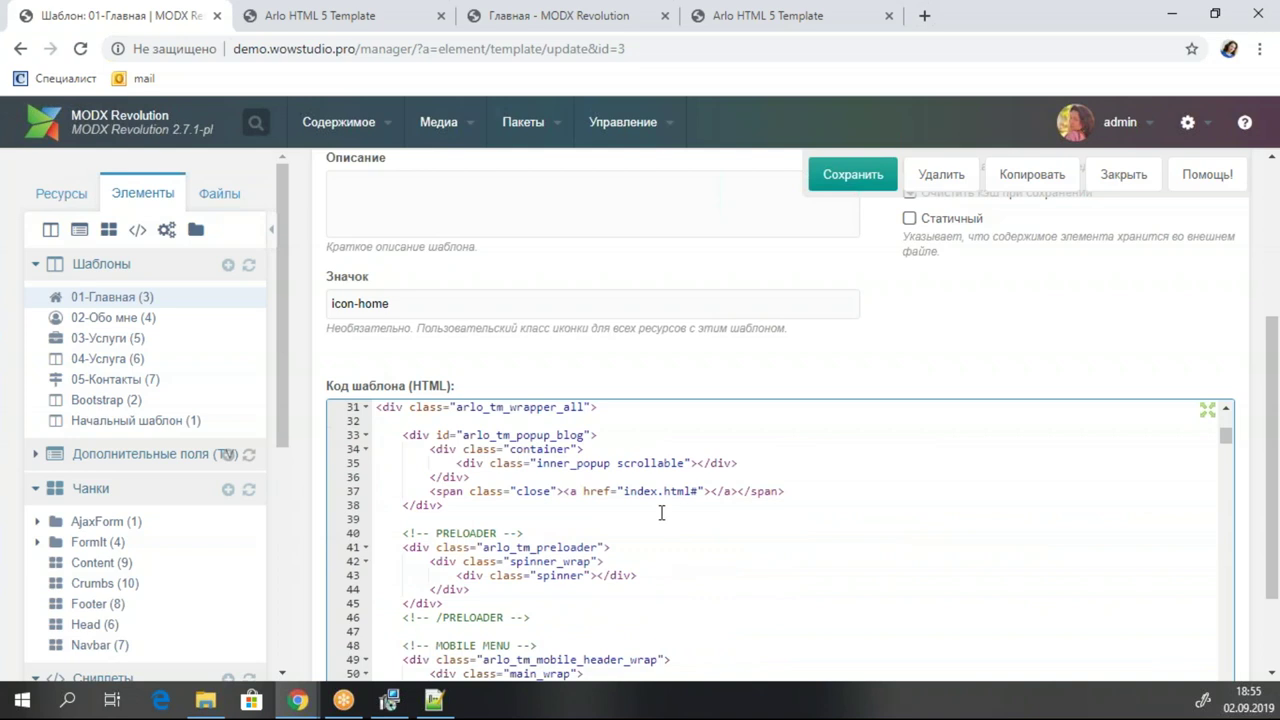
scroll(661, 512, down, 2)
scroll(661, 512, up, 8)
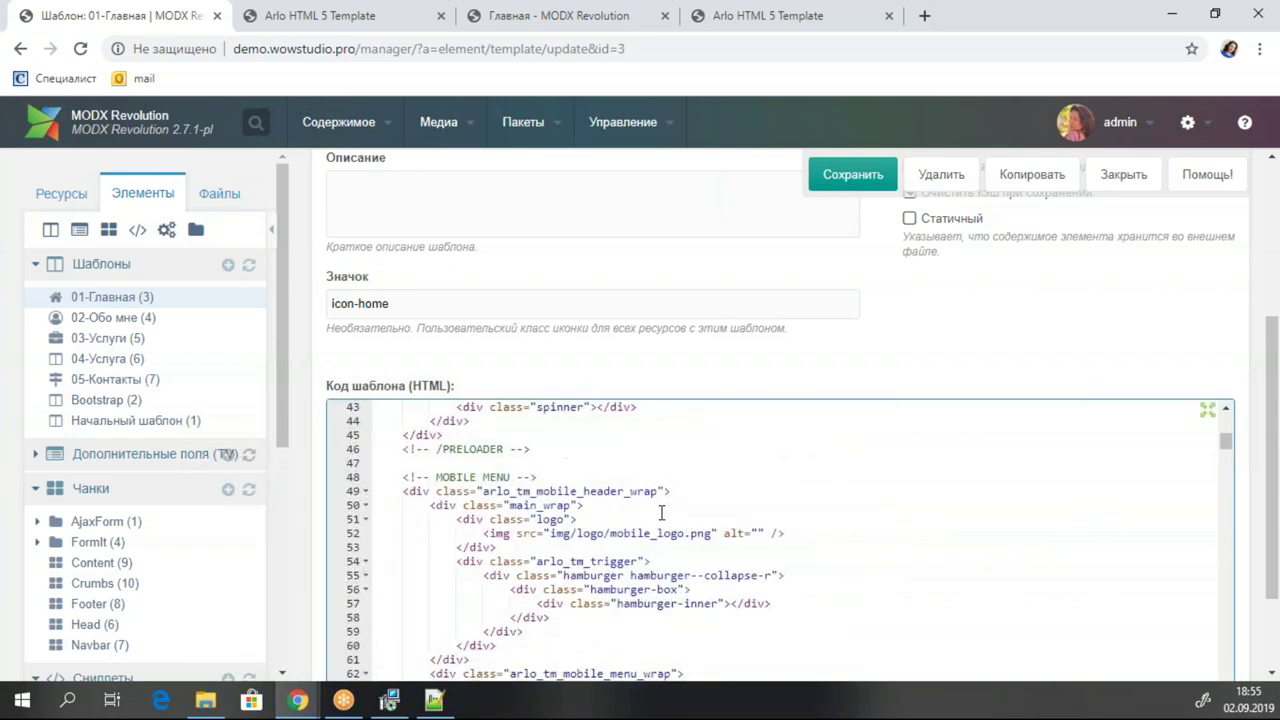
scroll(661, 512, up, 3)
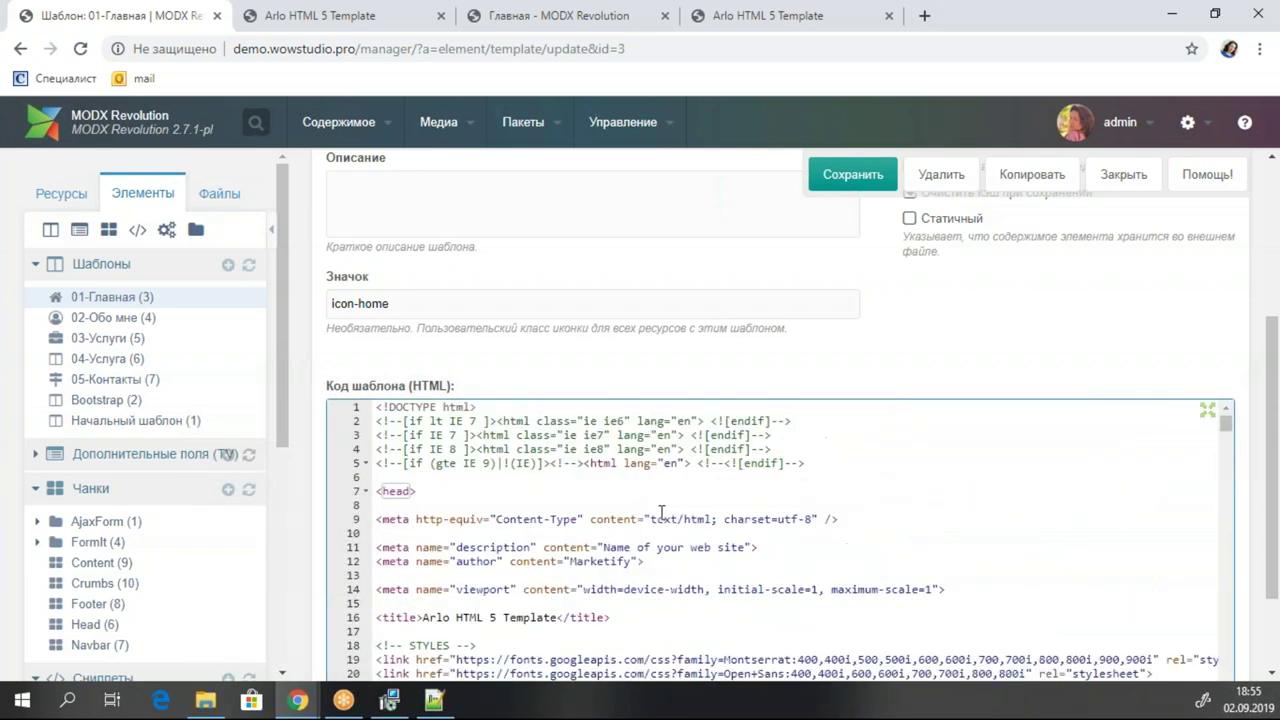
scroll(661, 512, down, 1)
scroll(661, 512, up, 1)
click(544, 545)
scroll(545, 545, down, 2)
click(425, 589)
drag(425, 589, 434, 393)
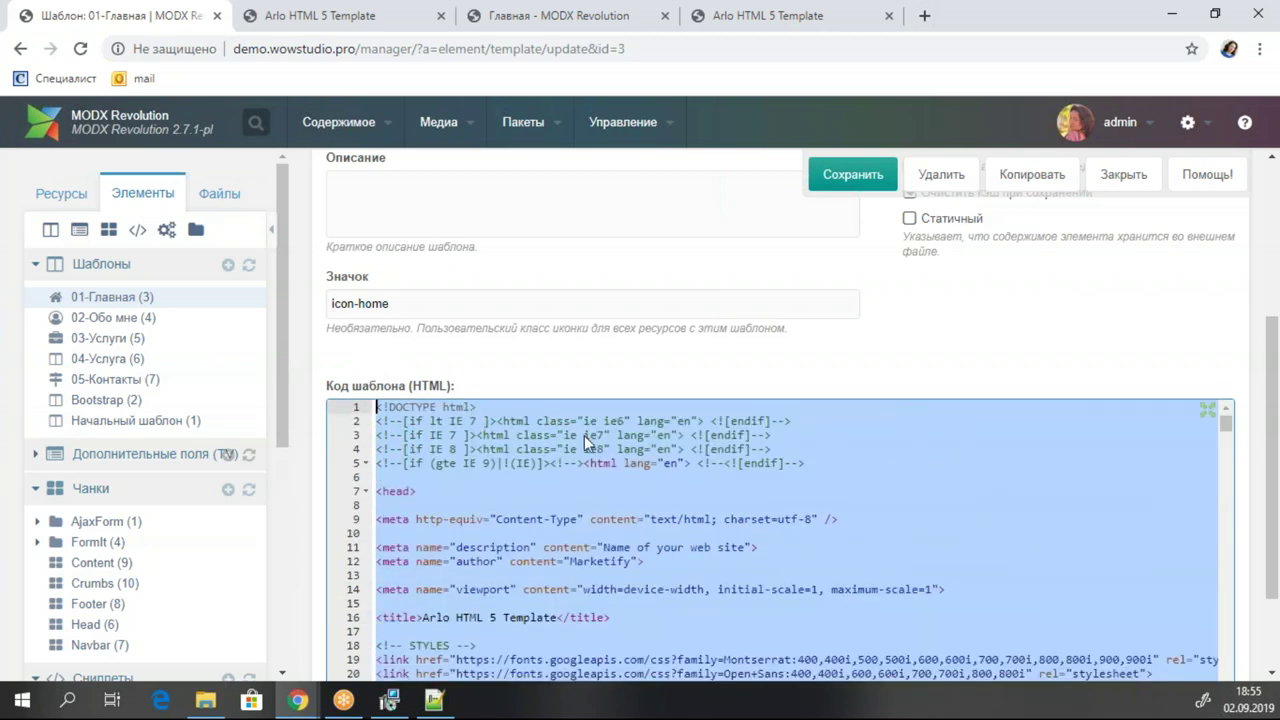
key(BackSpace)
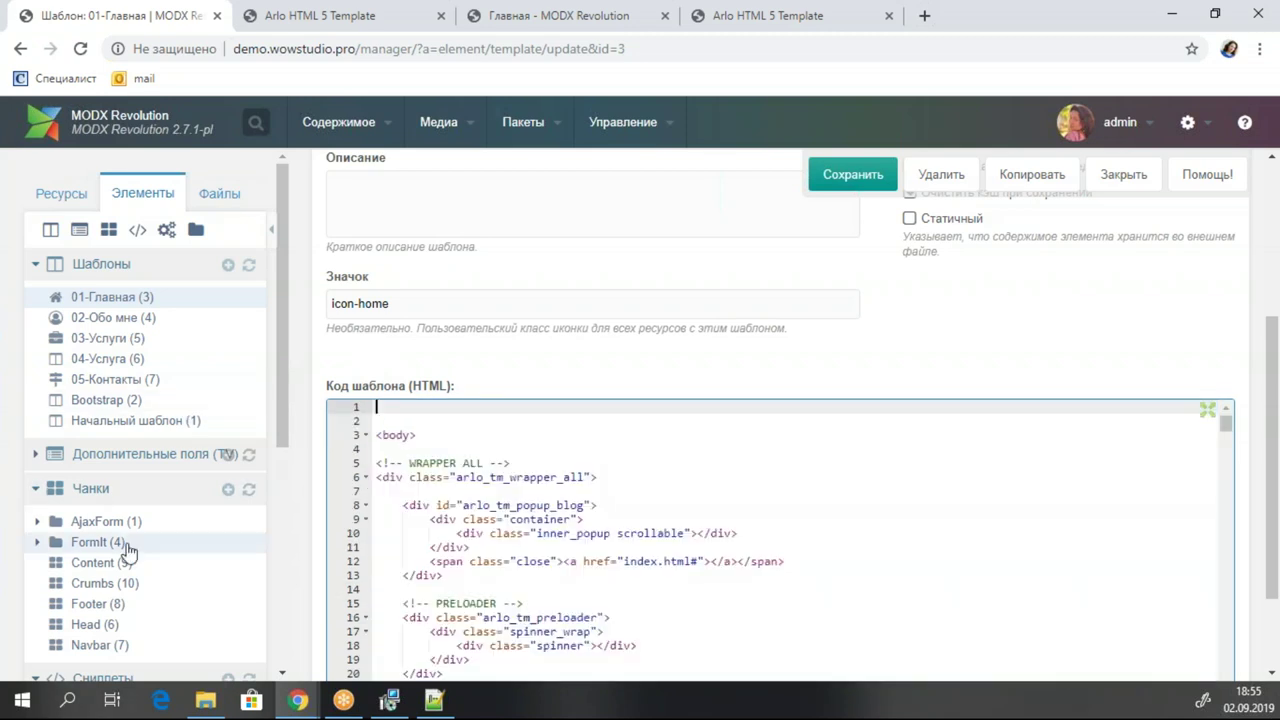
text(xx)
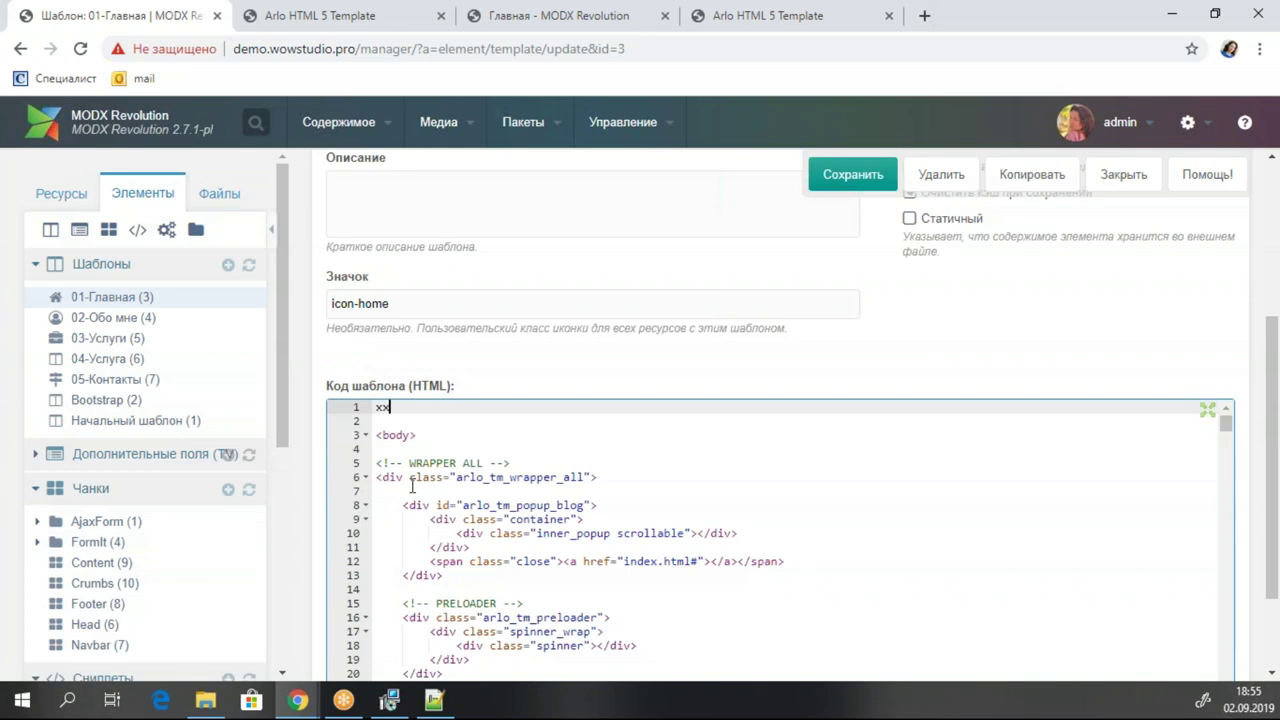
text({{)
text([[)
text($)
text(head)
Quick-create a chunk named head_main containing the cut head code.
right_click(164, 489)
click(228, 520)
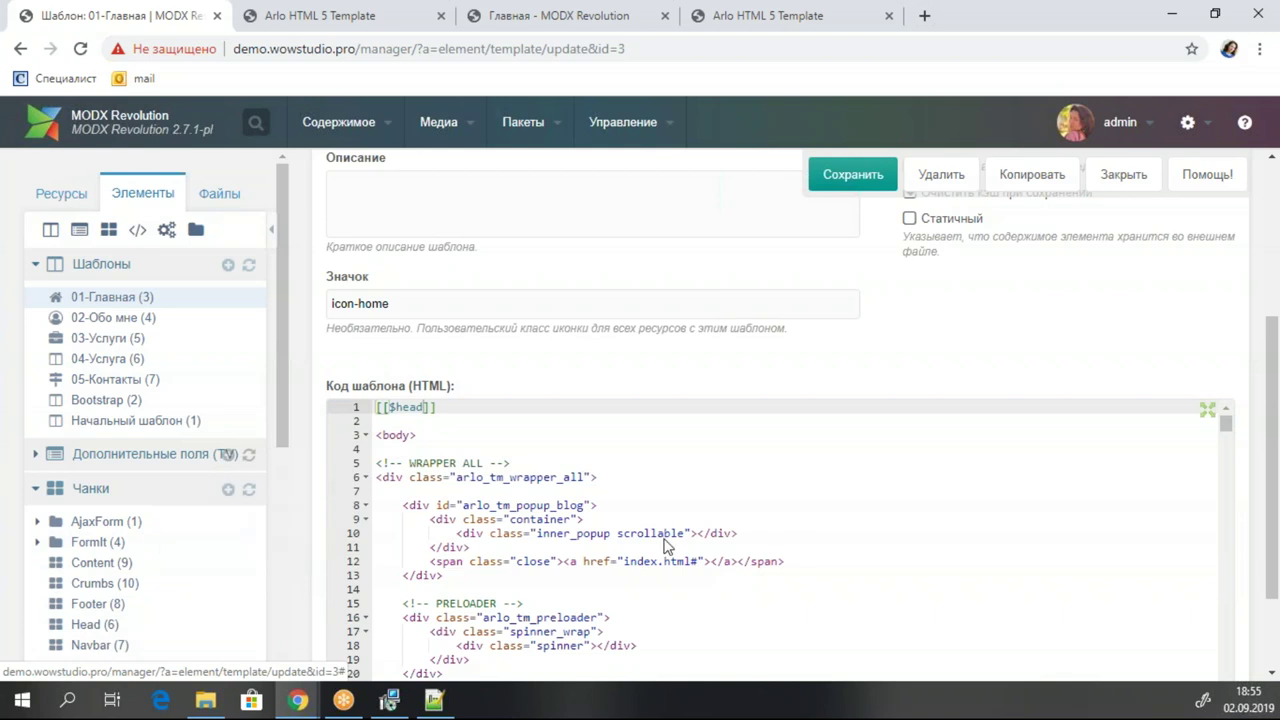
click(543, 503)
key(ctrl+v)
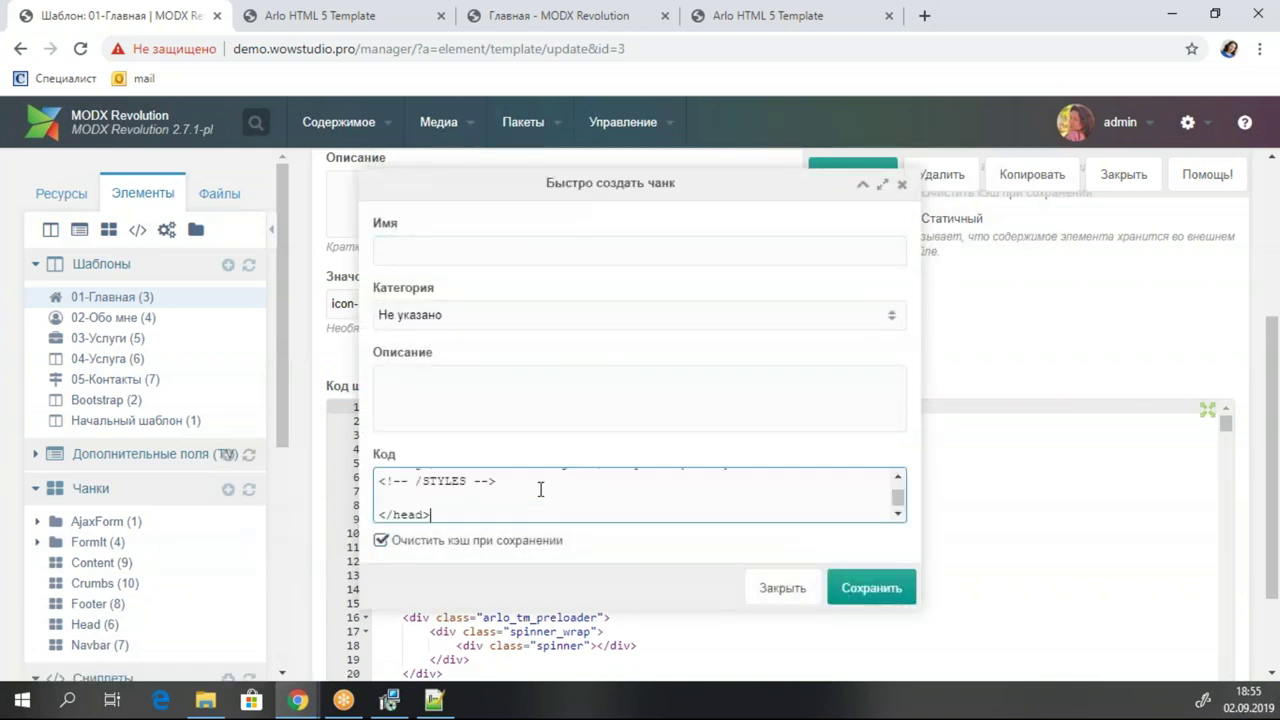
click(420, 244)
text(head)
click(858, 588)
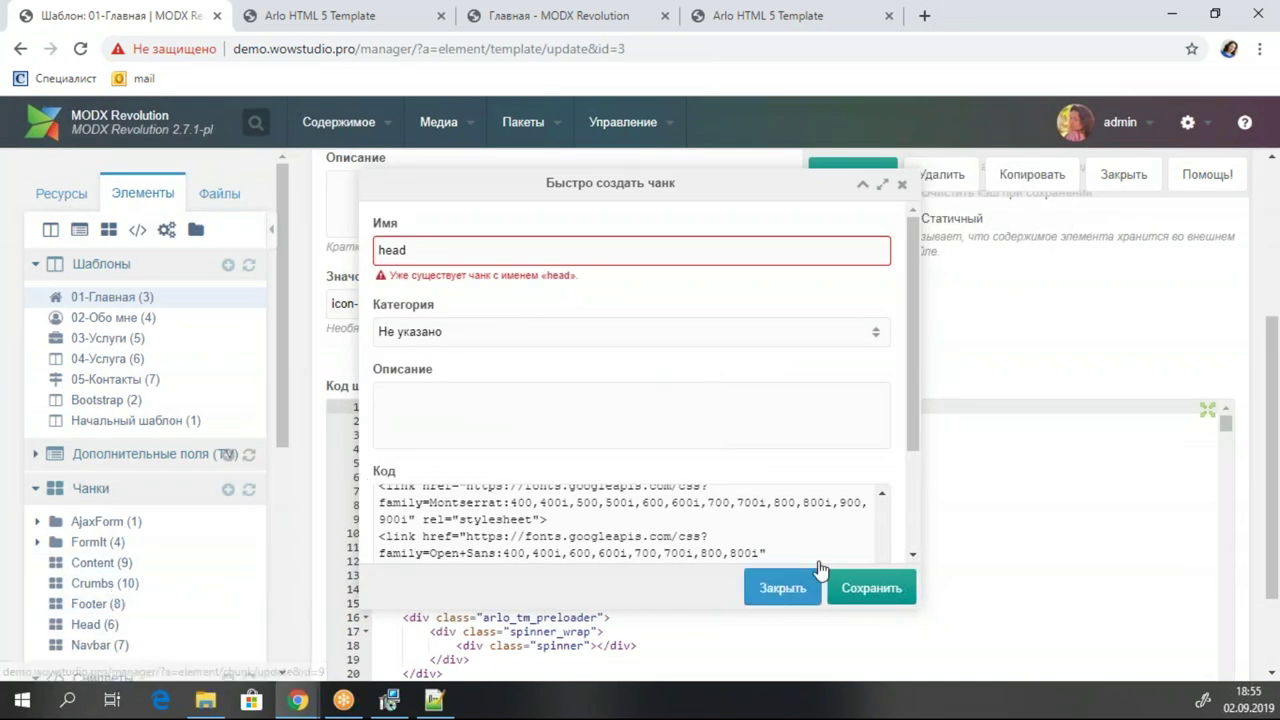
click(406, 250)
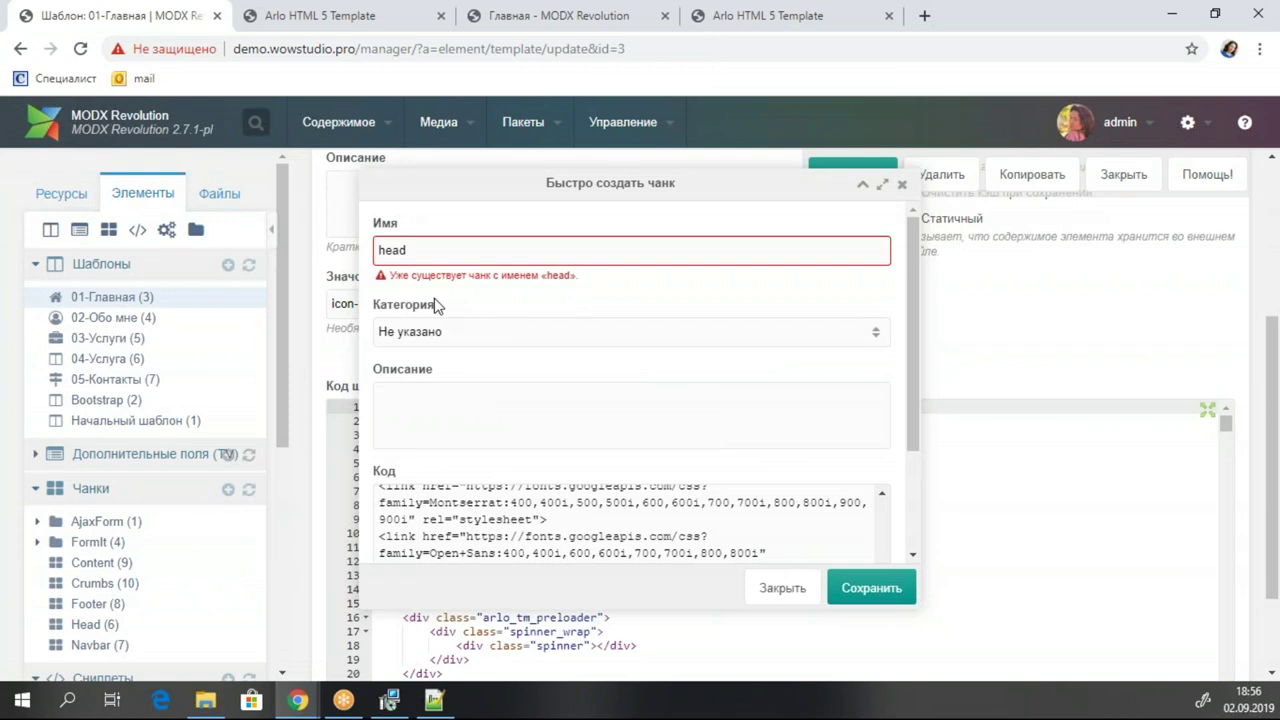
text(_main)
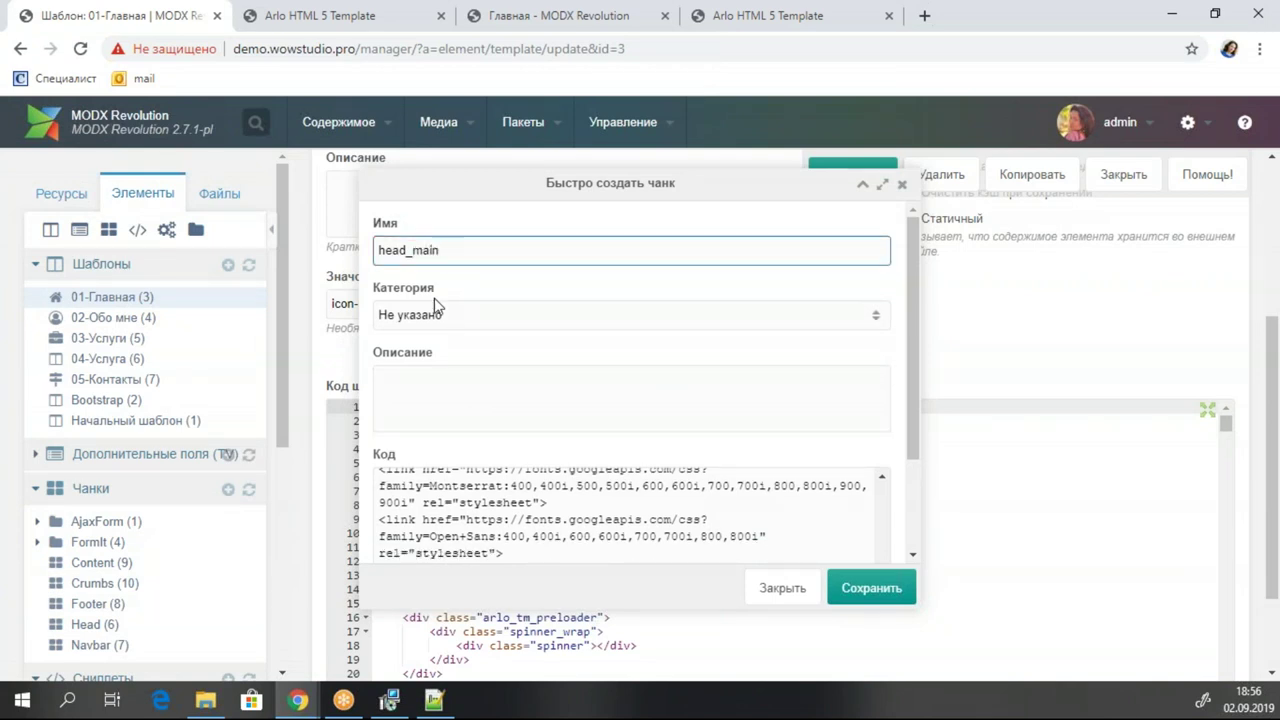
click(840, 588)
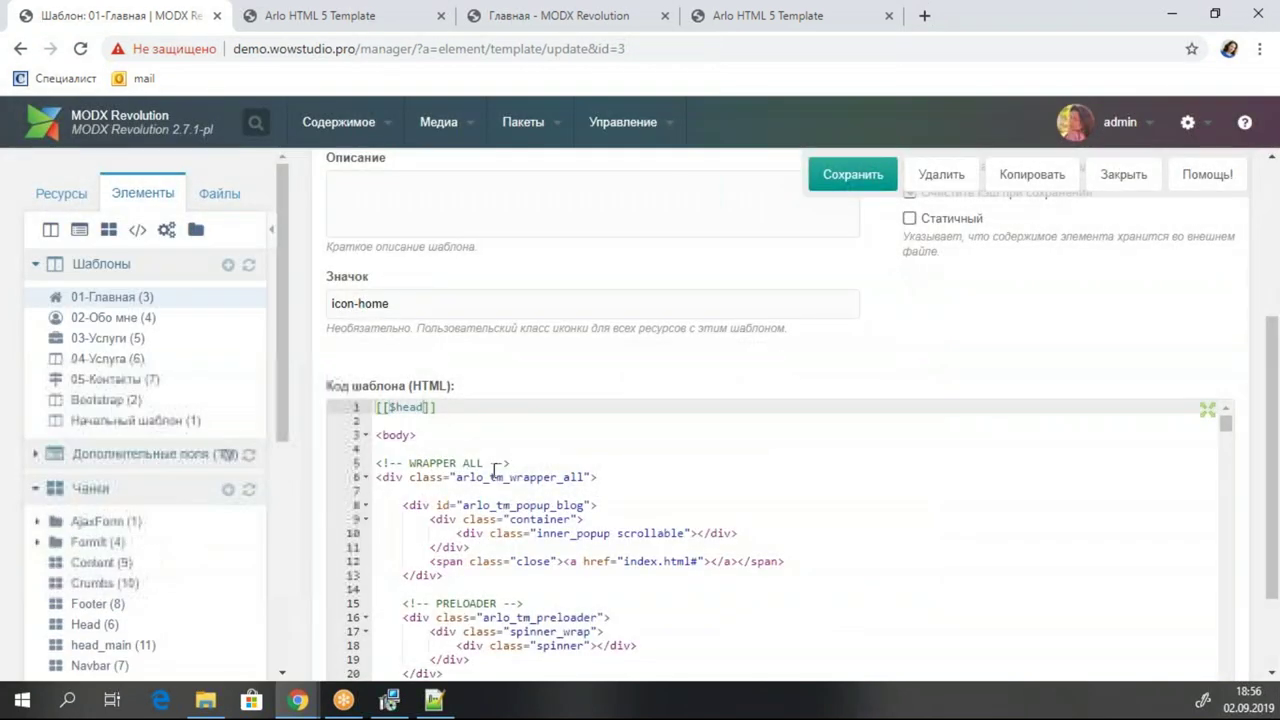
Change the tag to [[$head_main]] and save the template.
click(418, 406)
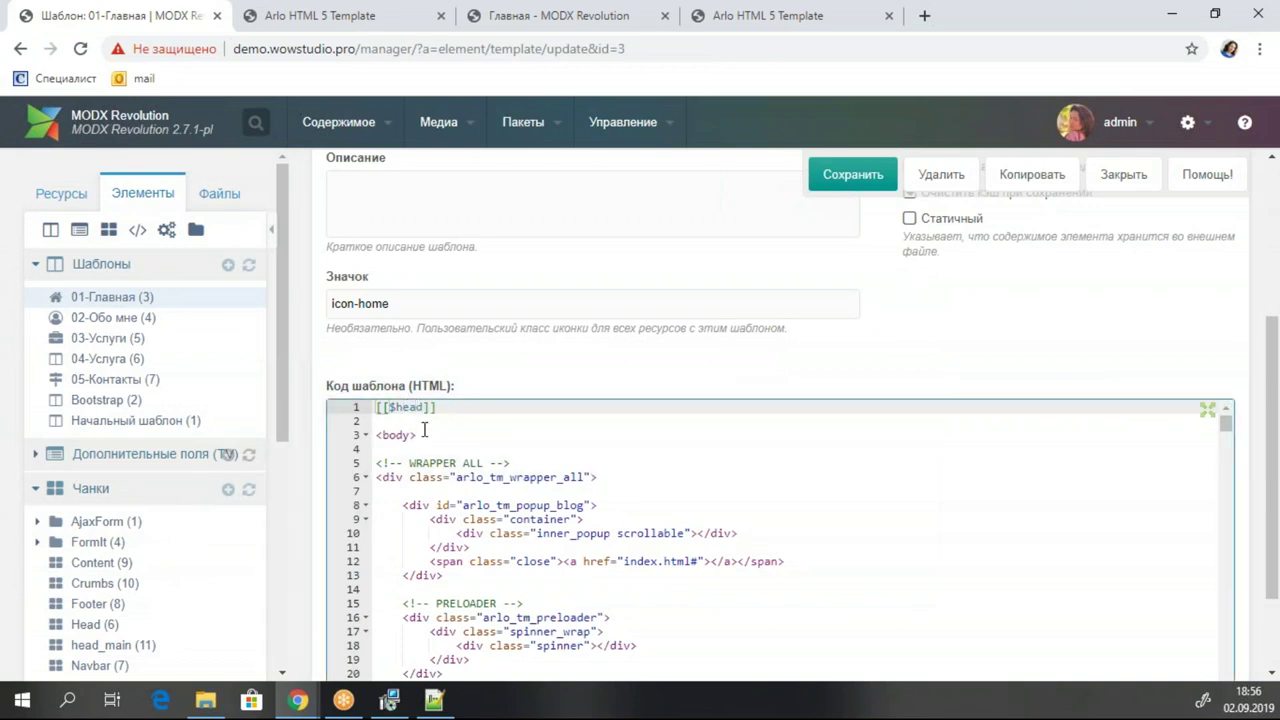
click(456, 407)
text(main)
key(ctrl+s)
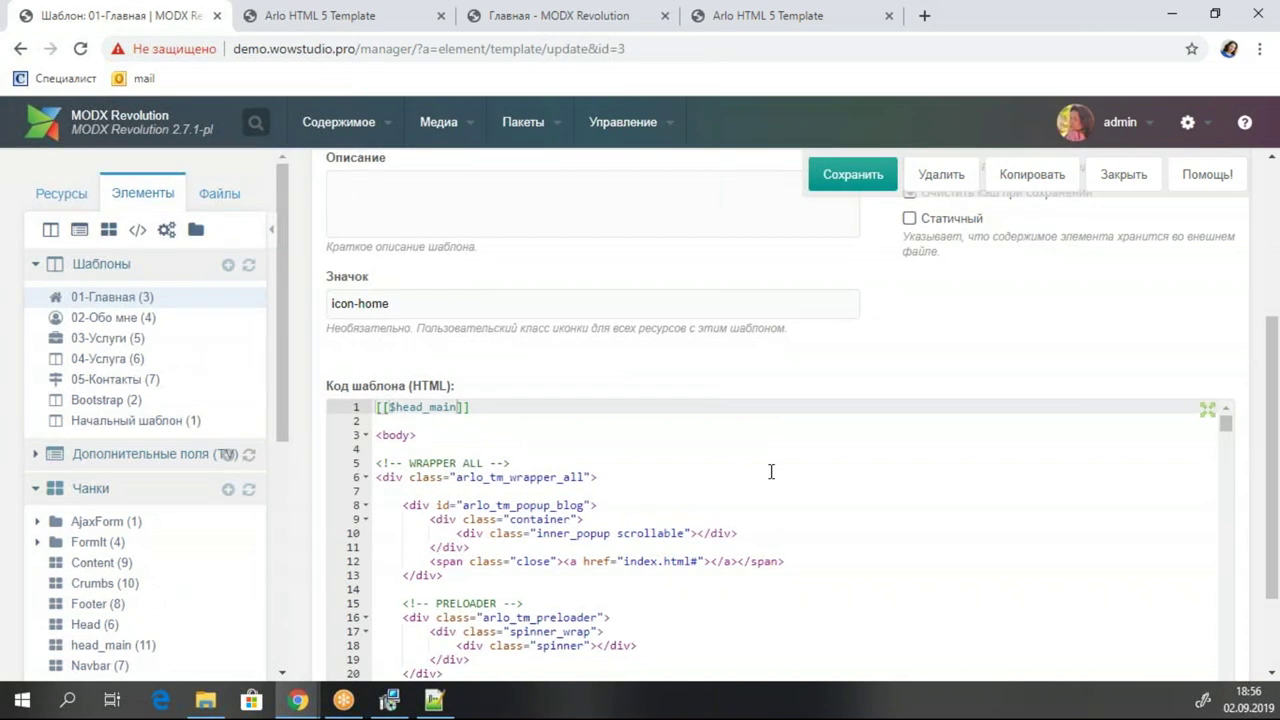
Fold the mobile header div and select the mobile menu block, lines 23–56.
scroll(580, 505, down, 1)
scroll(580, 500, up, 1)
scroll(921, 313, down, 1)
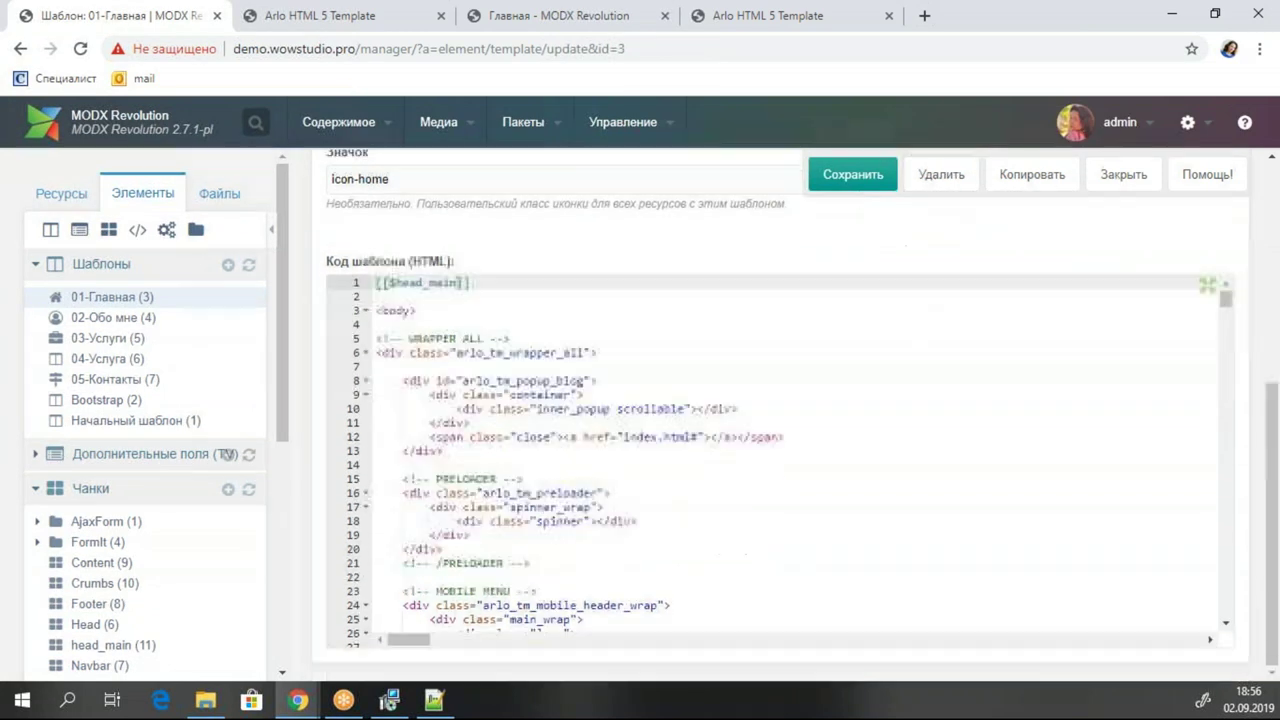
scroll(660, 446, down, 1)
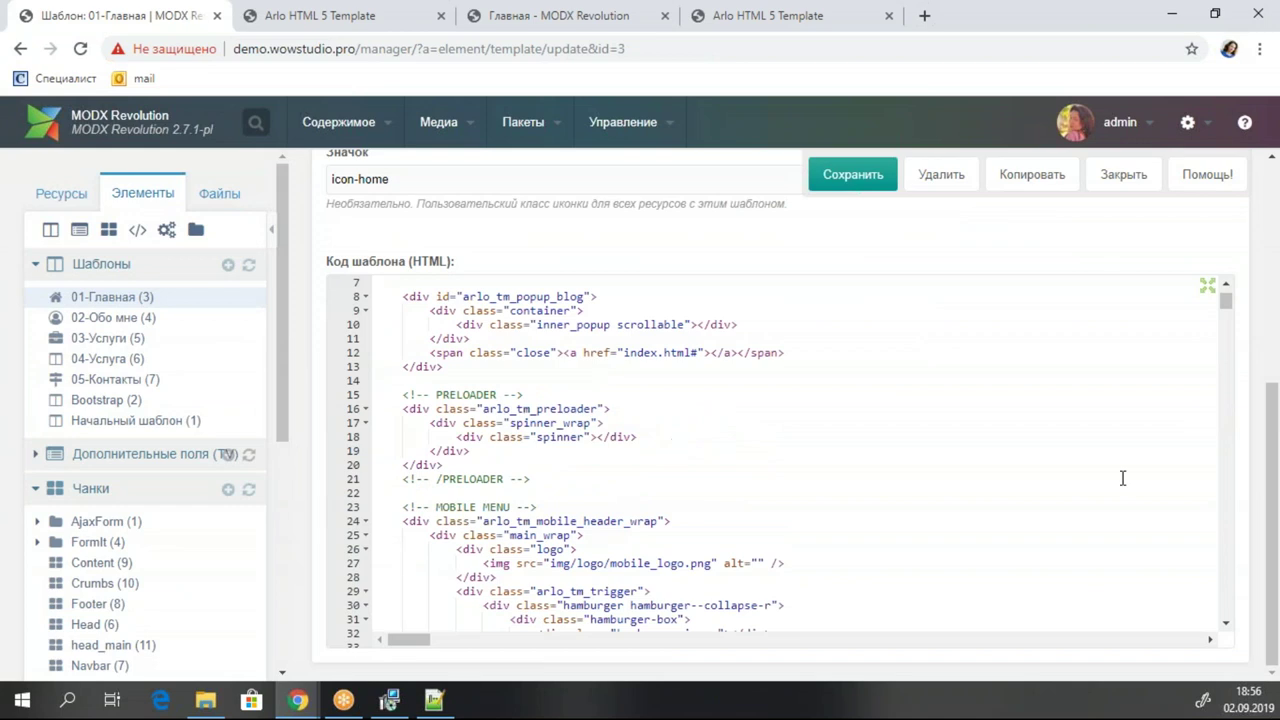
scroll(646, 451, down, 1)
click(505, 437)
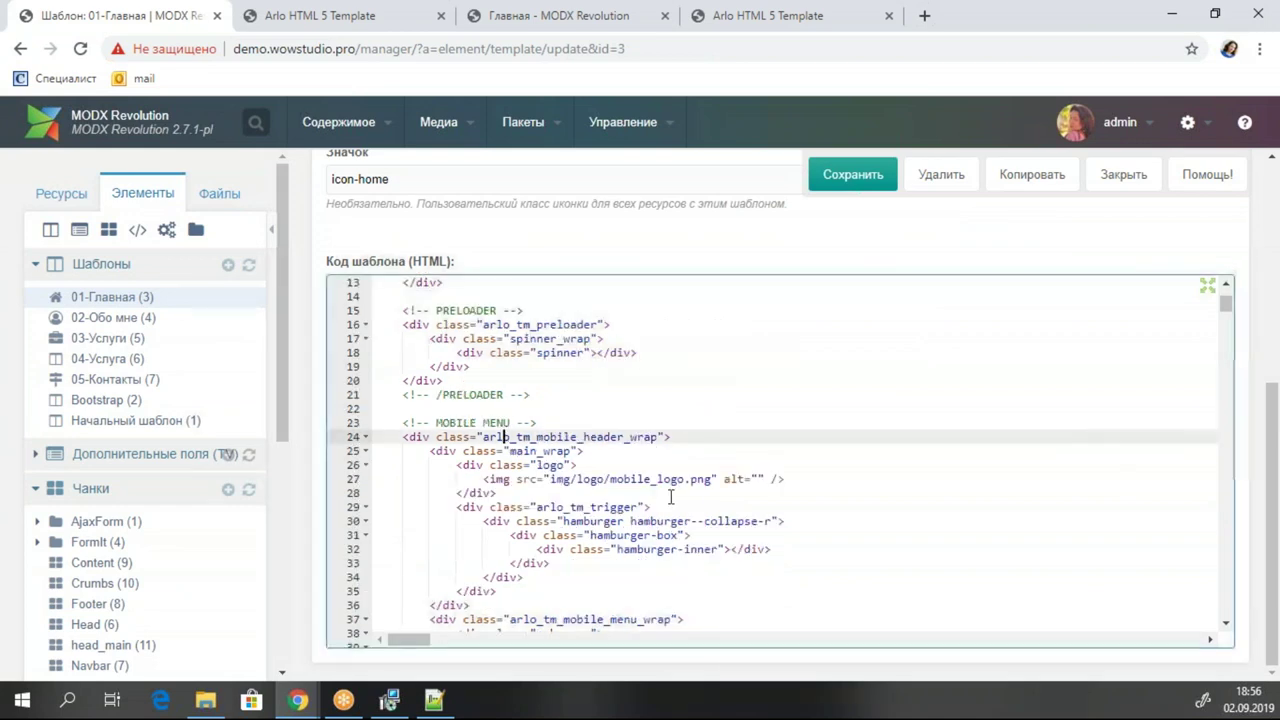
click(366, 437)
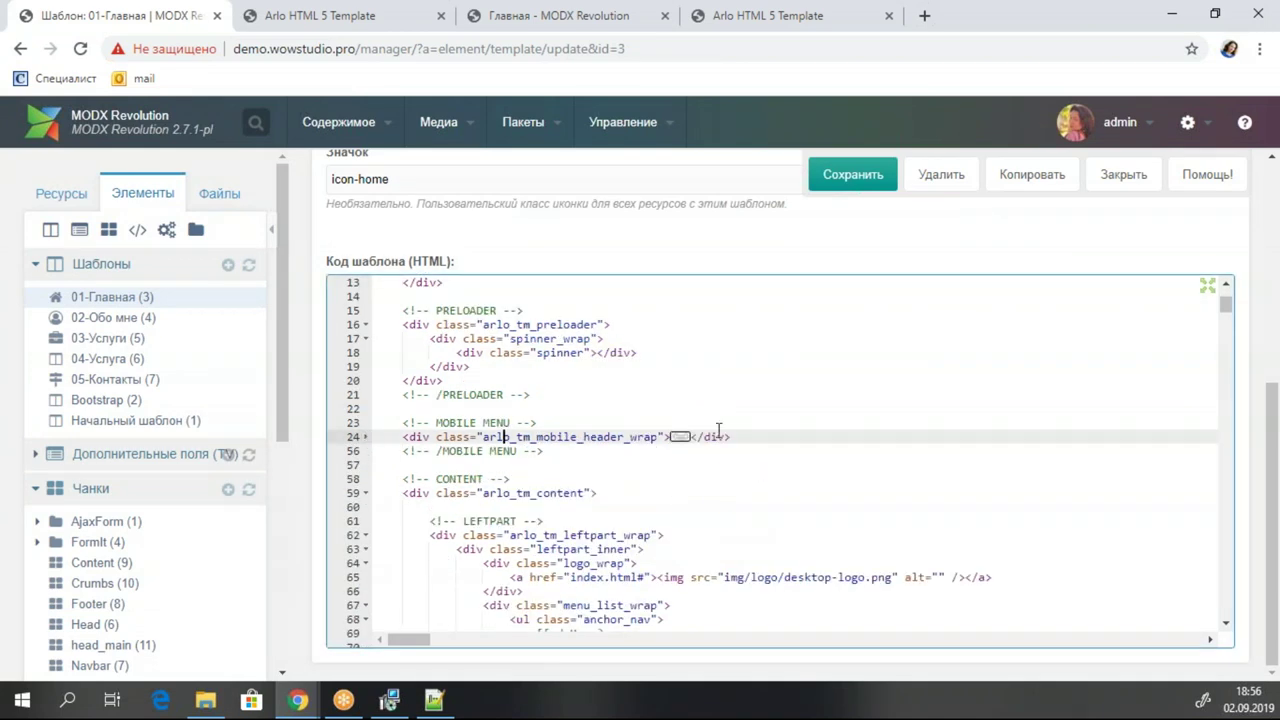
drag(510, 422, 437, 426)
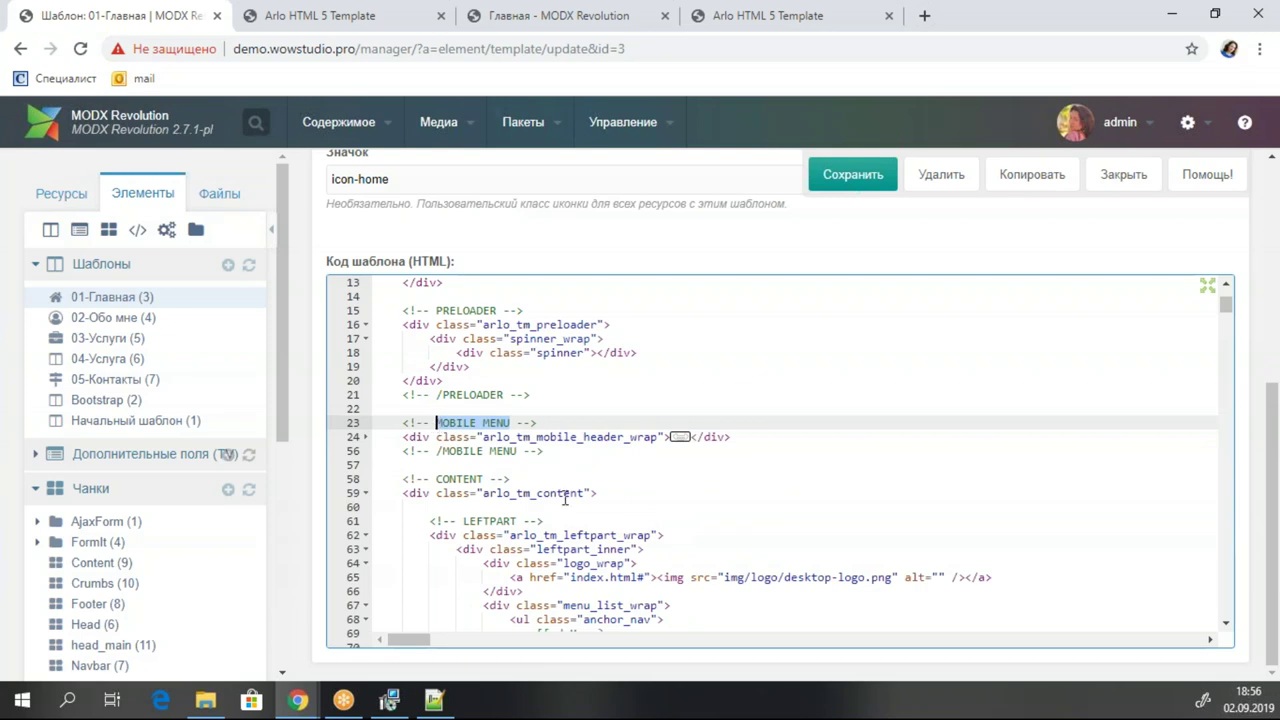
drag(544, 451, 330, 408)
drag(556, 451, 340, 428)
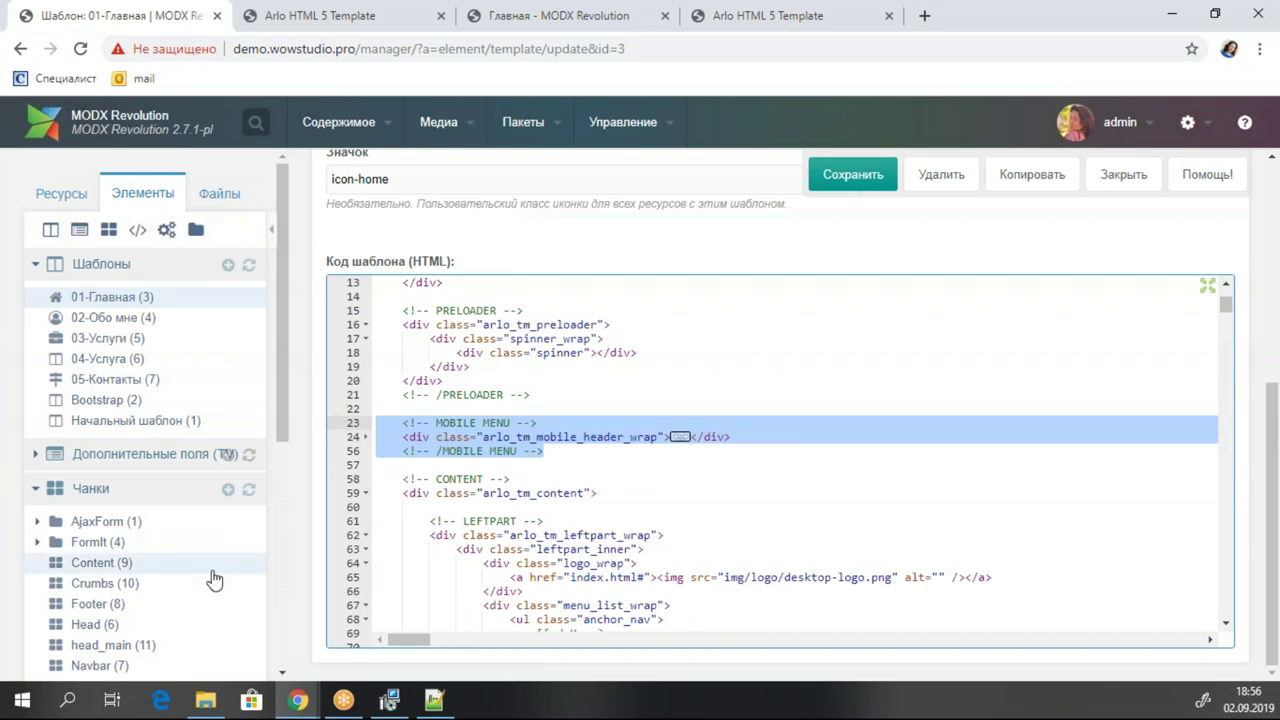
Quick-create a new chunk named MOBILE_MENU.
right_click(151, 487)
click(230, 513)
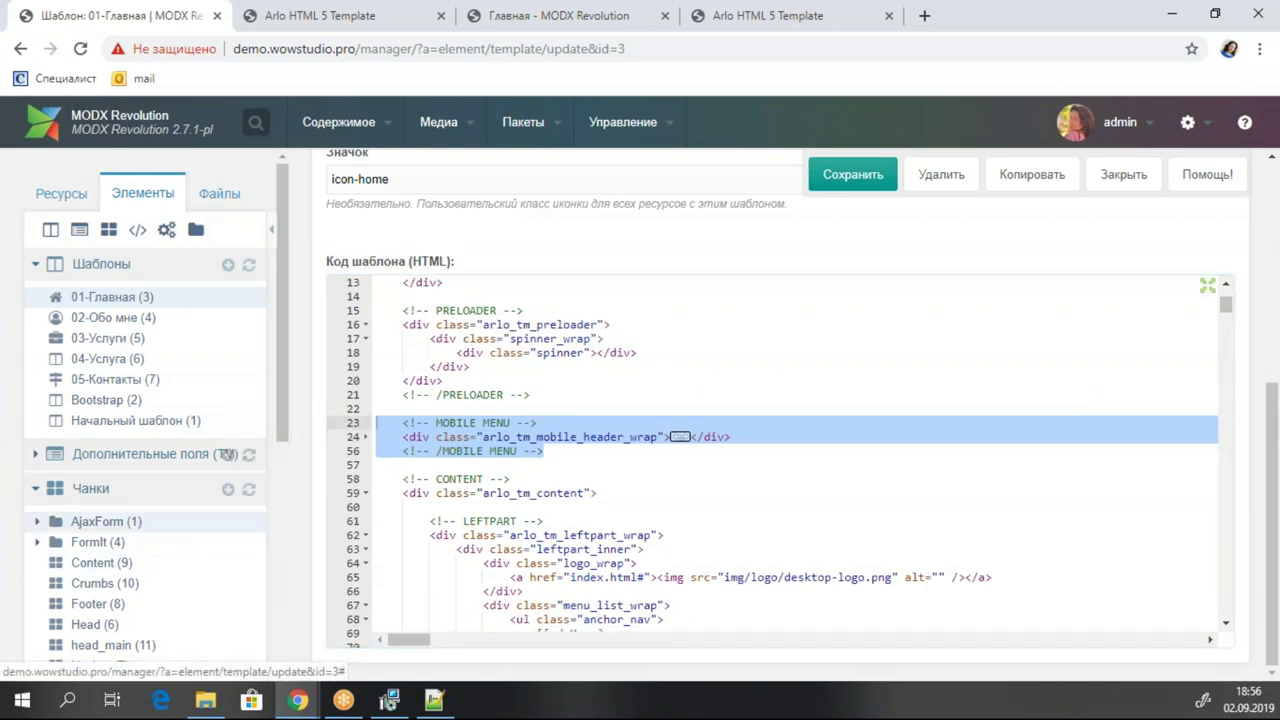
click(451, 258)
text(MOBILE MENU)
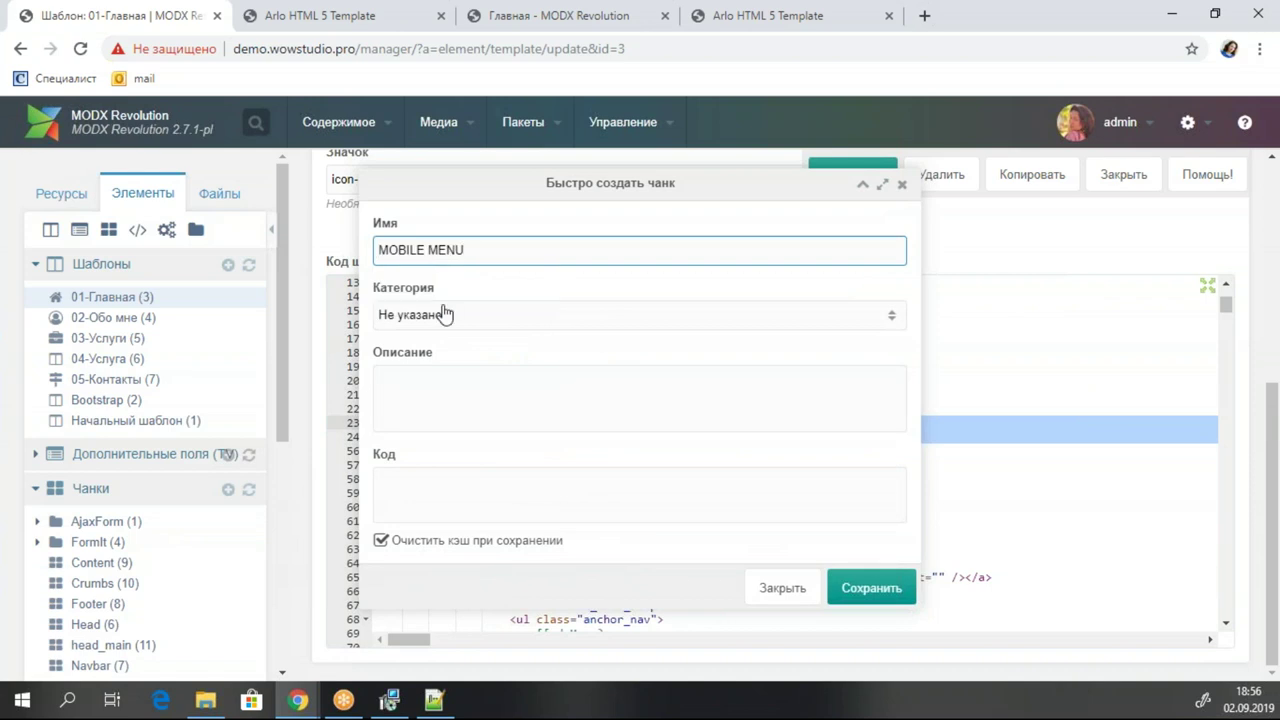
text(_)
key(BackSpace)
key(BackSpace)
text(_)
click(406, 490)
click(862, 184)
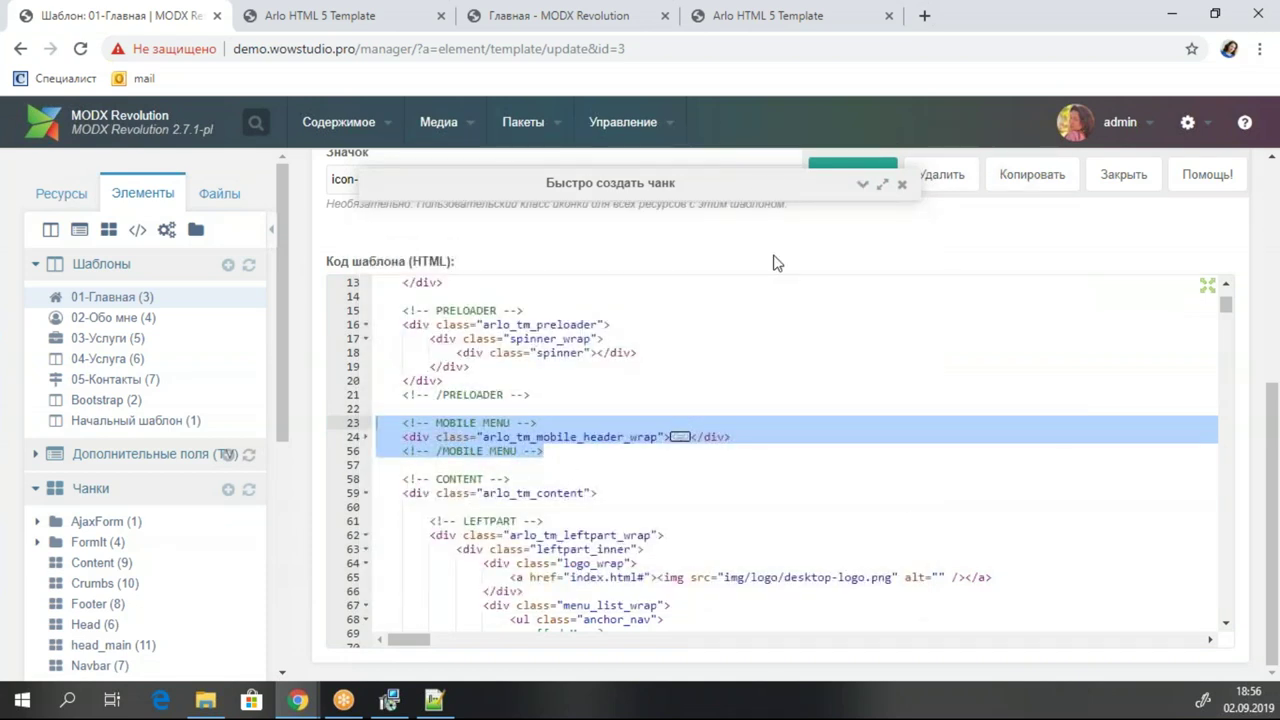
Move the cut lines 23–56 into the MOBILE_MENU chunk, save it, and insert it at line 23.
click(481, 436)
drag(545, 451, 339, 420)
key(ctrl+x)
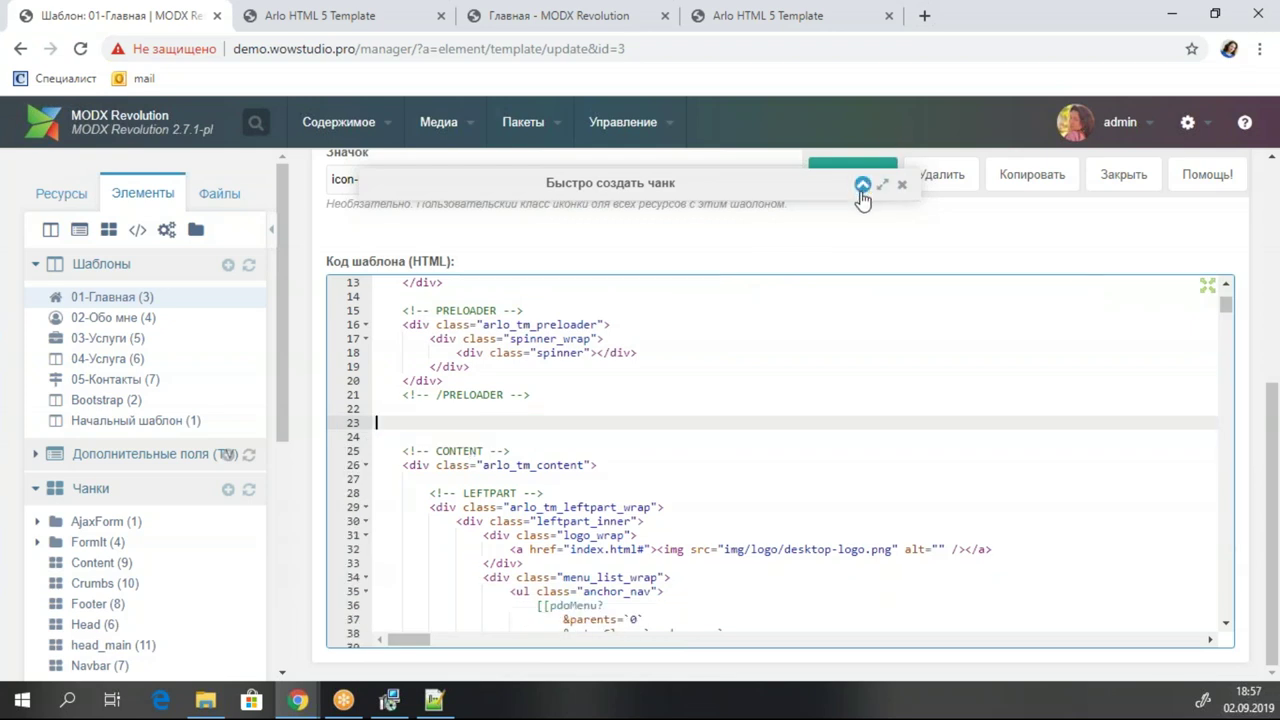
click(858, 190)
click(569, 511)
key(ctrl+v)
click(872, 588)
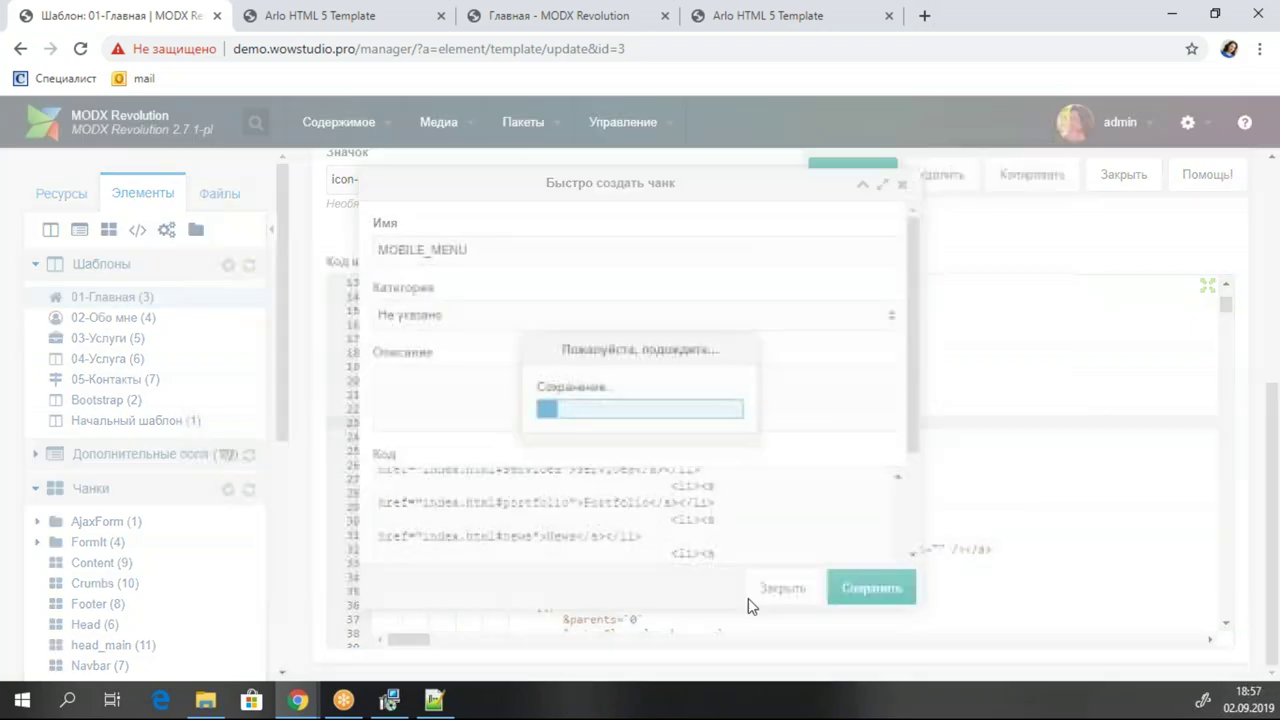
click(472, 427)
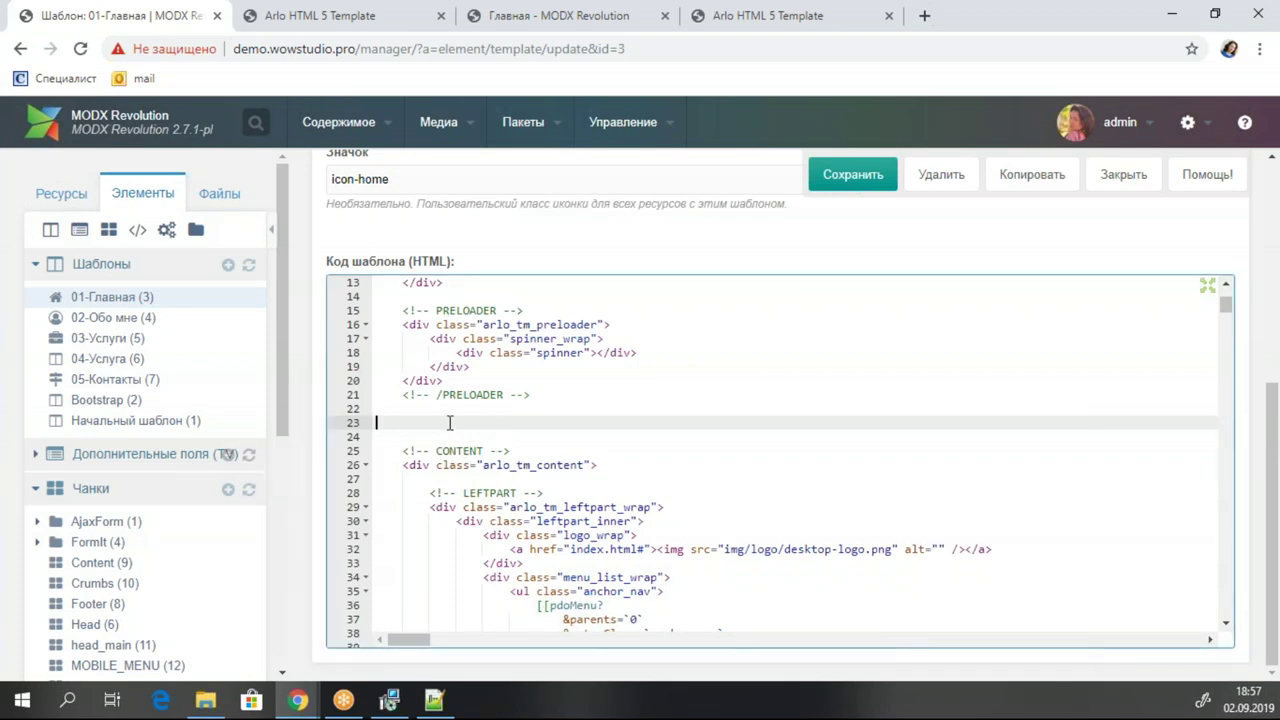
drag(171, 665, 394, 434)
Confirm the MOBILE_MENU insertion and join it into a single [[$MOBILE_MENU]] line.
click(833, 630)
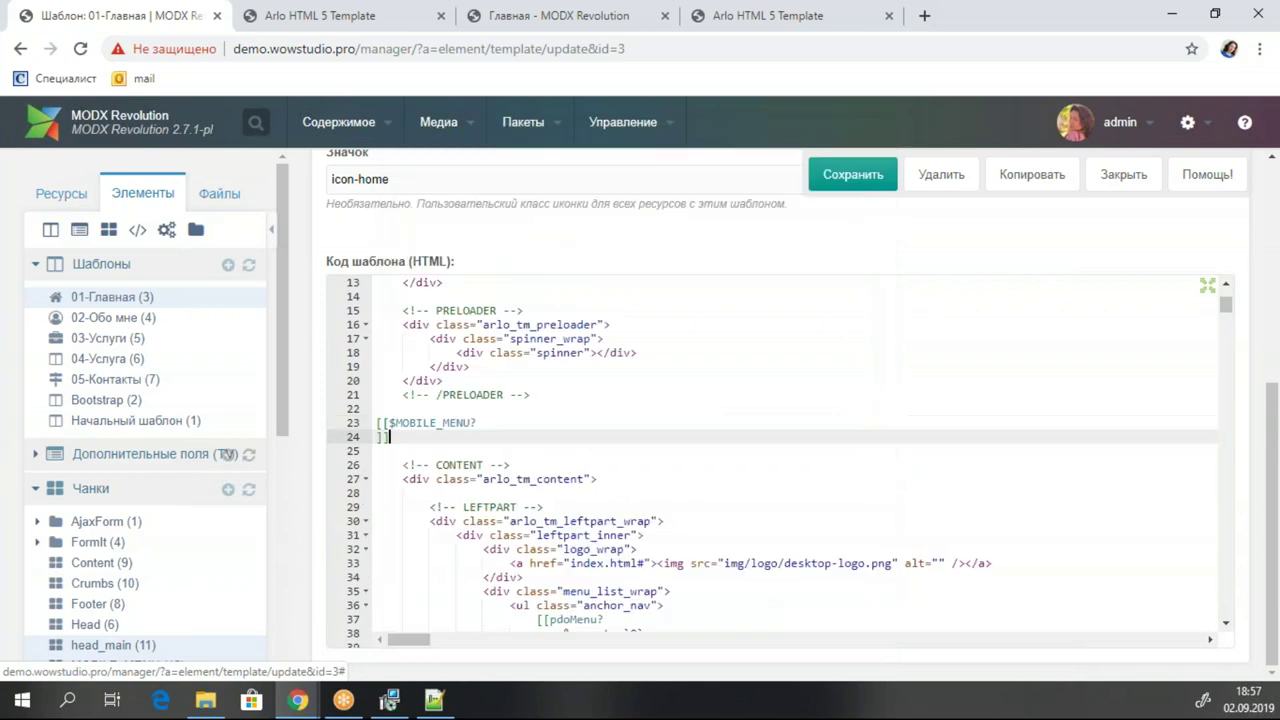
key(Home)
key(BackSpace)
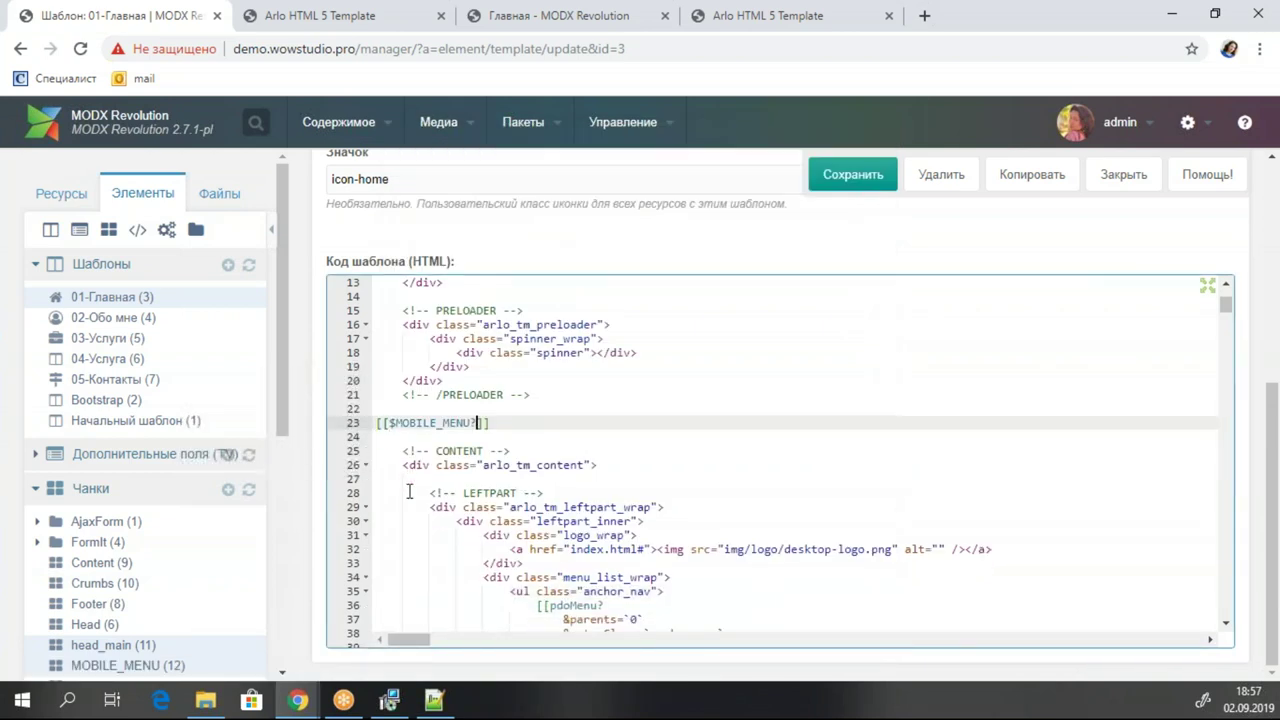
click(451, 507)
scroll(516, 549, down, 2)
click(576, 465)
key(Down)
key(Down)
key(Down)
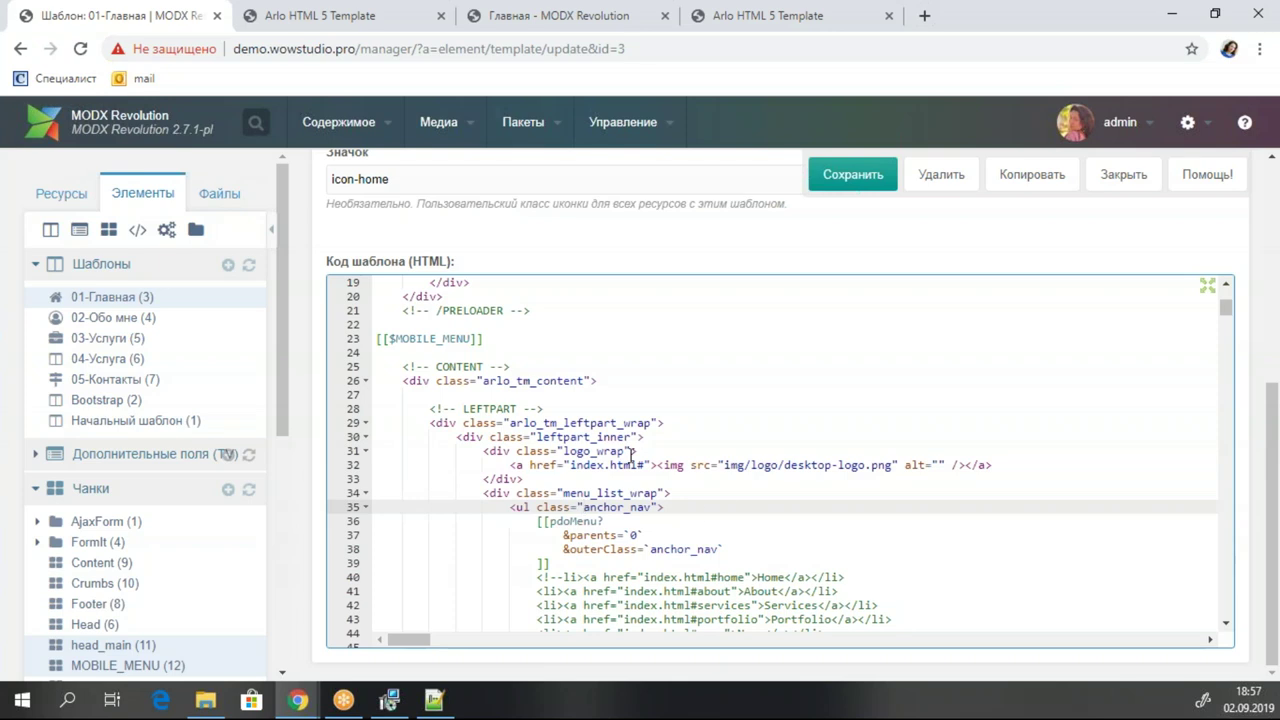
scroll(600, 440, down, 2)
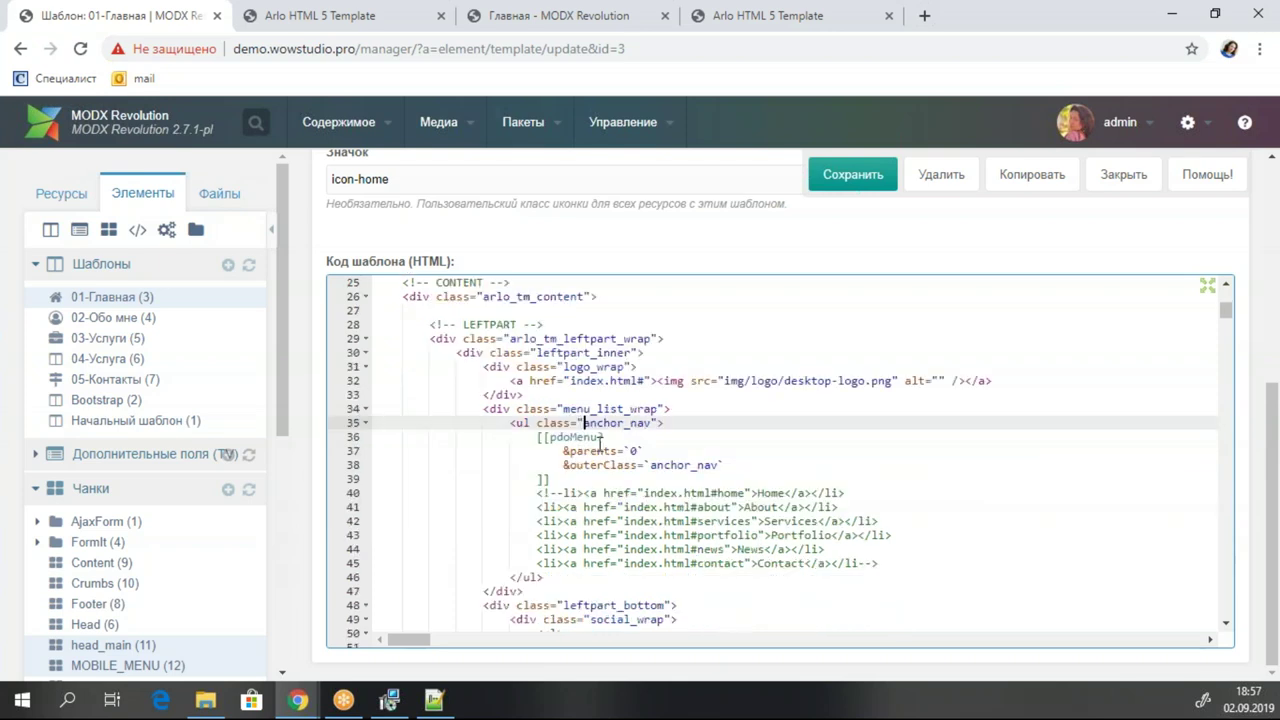
Compare the live Arlo sidebar with the template and mark the LEFTPART comment.
click(365, 12)
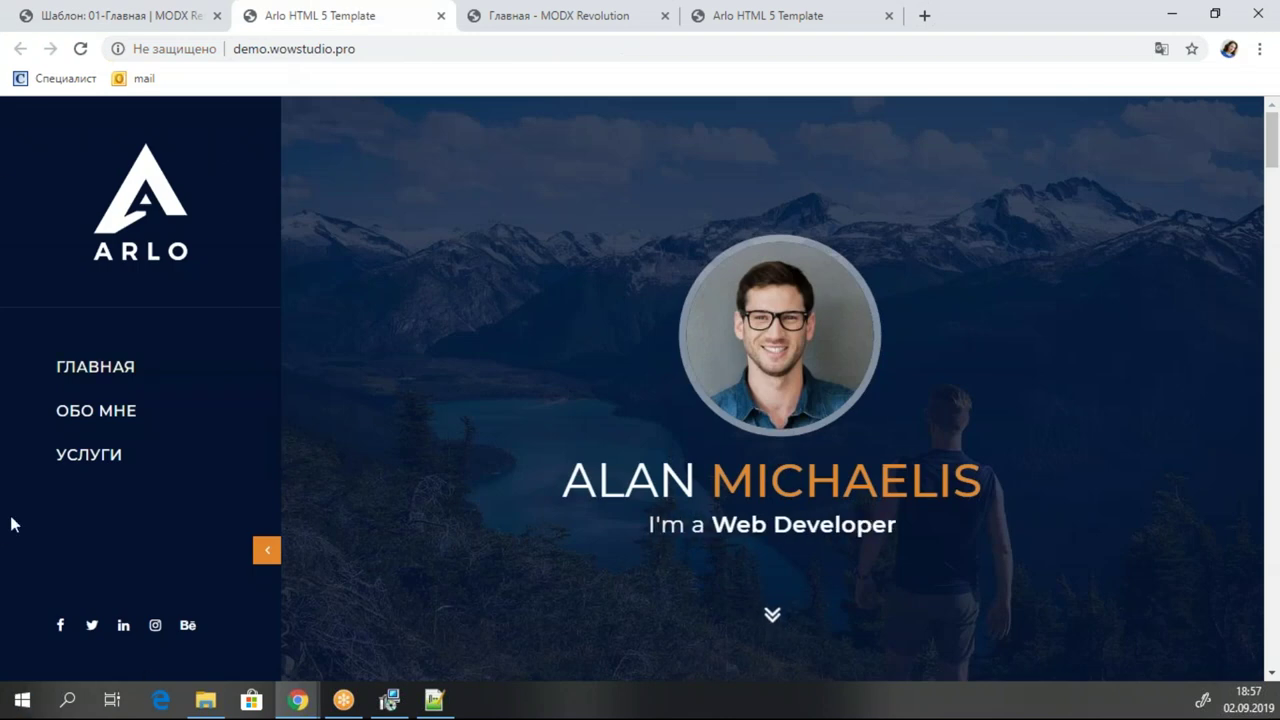
click(62, 8)
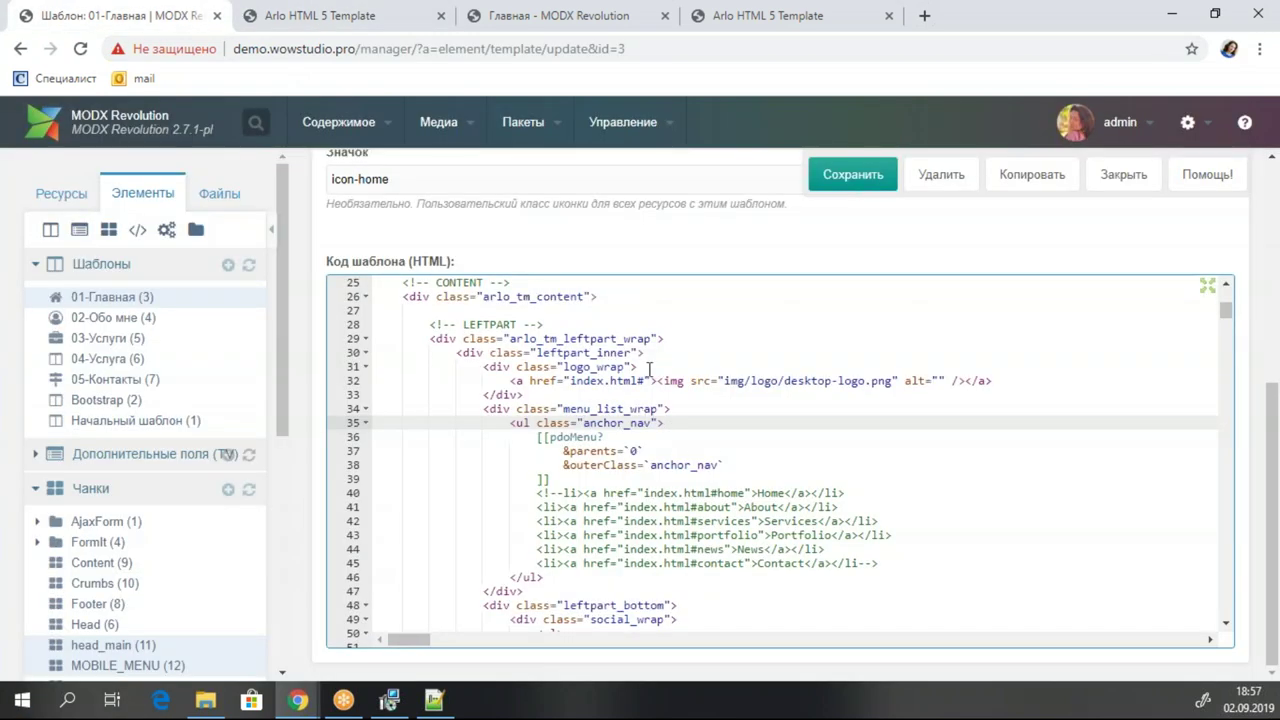
click(600, 355)
click(480, 324)
drag(463, 324, 530, 324)
scroll(694, 471, up, 2)
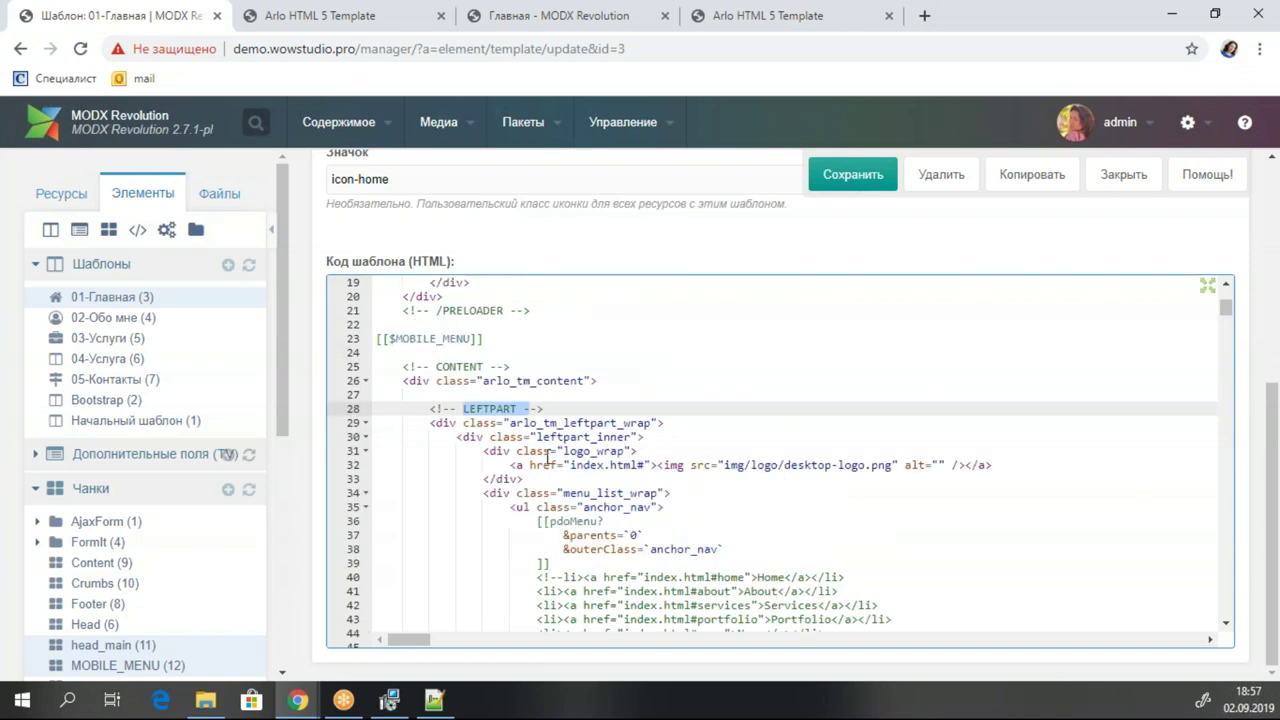
click(366, 20)
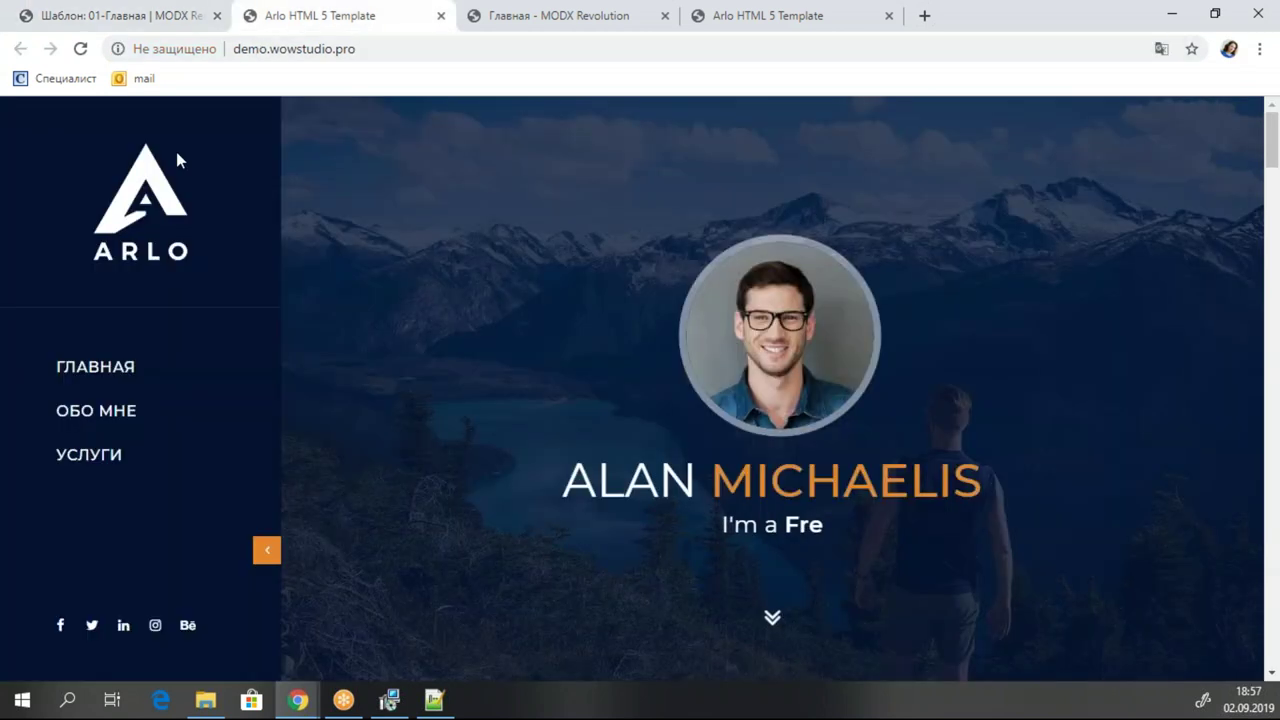
click(177, 22)
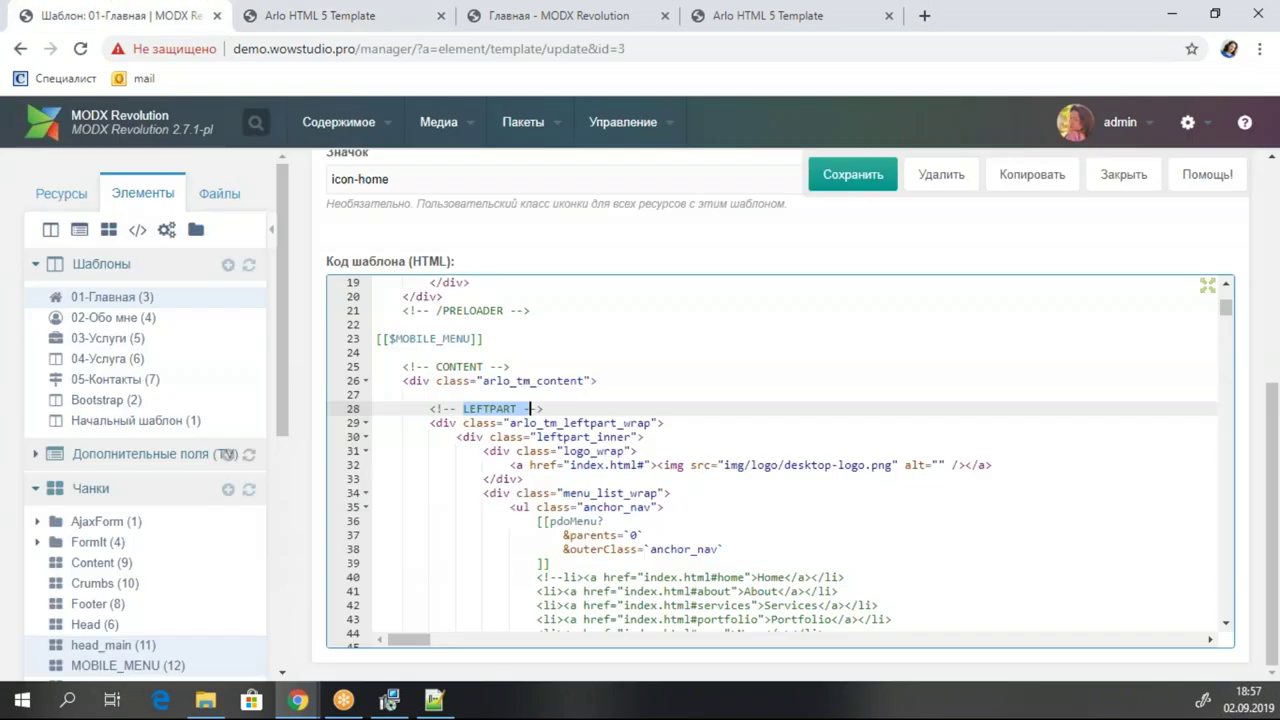
click(506, 422)
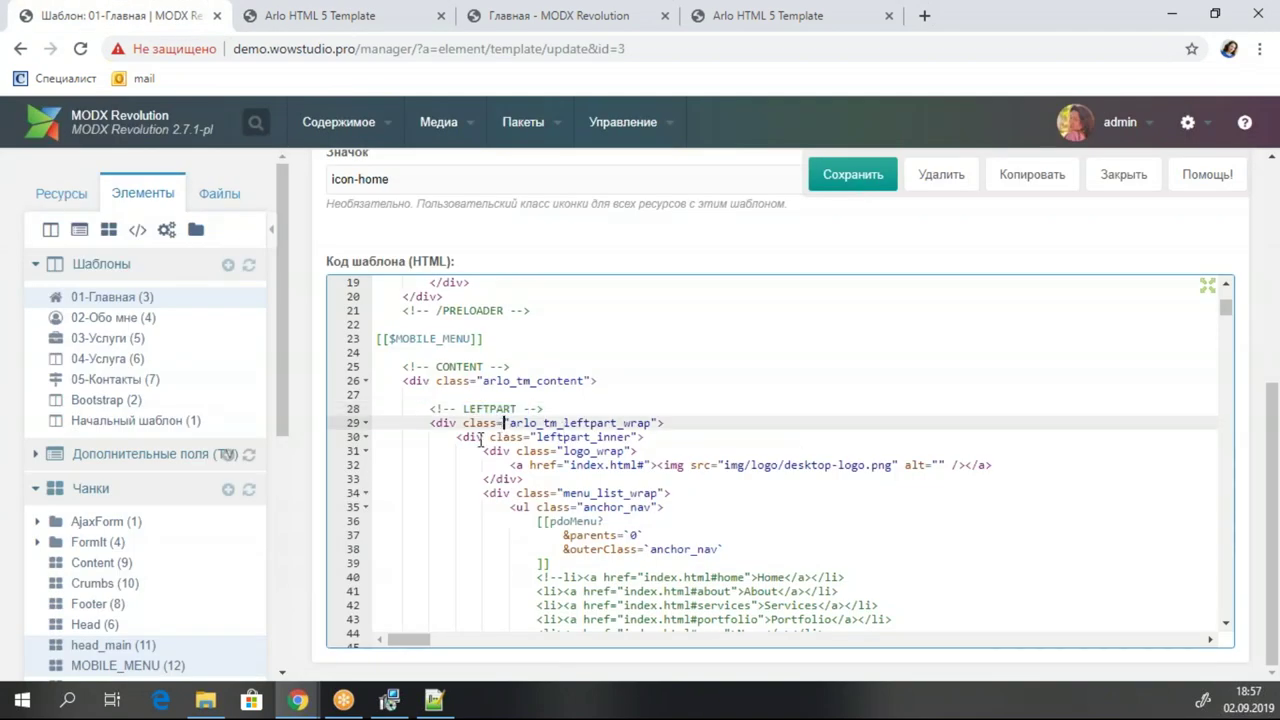
Quick-create a new chunk from the Чанки tree and name it LEFTPART.
click(366, 423)
double_click(479, 409)
key(ctrl+c)
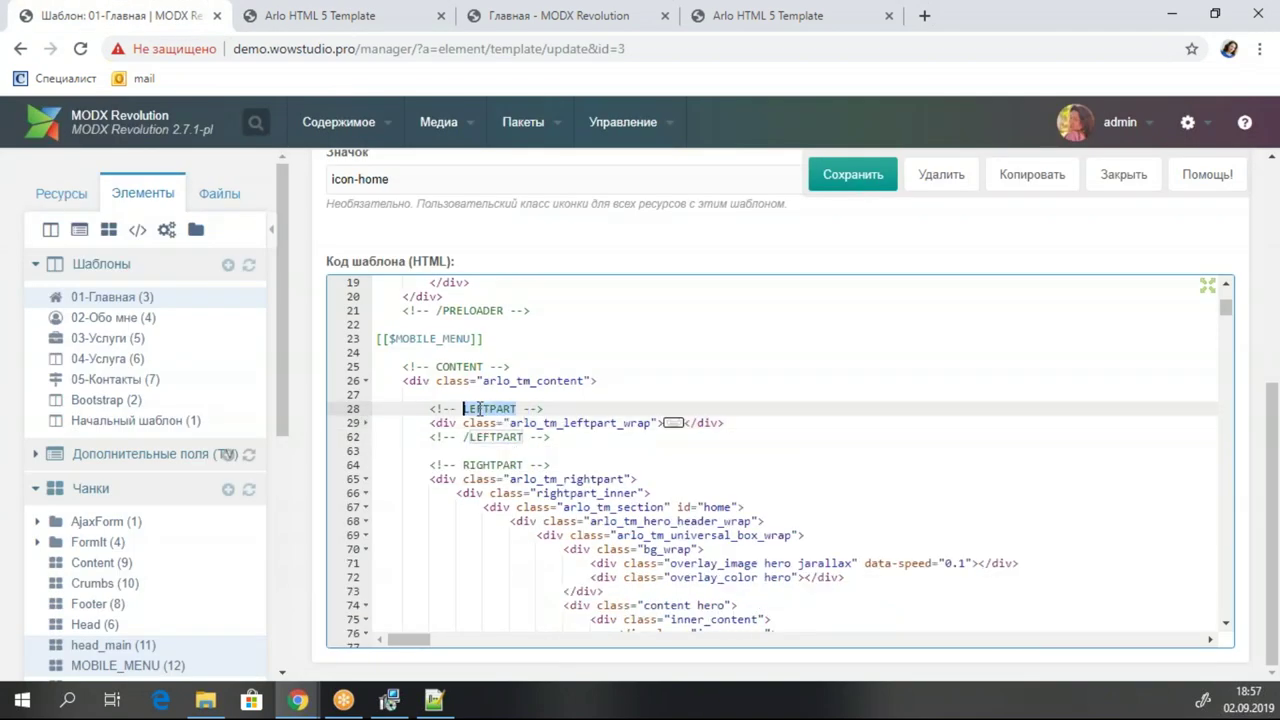
click(523, 423)
click(585, 437)
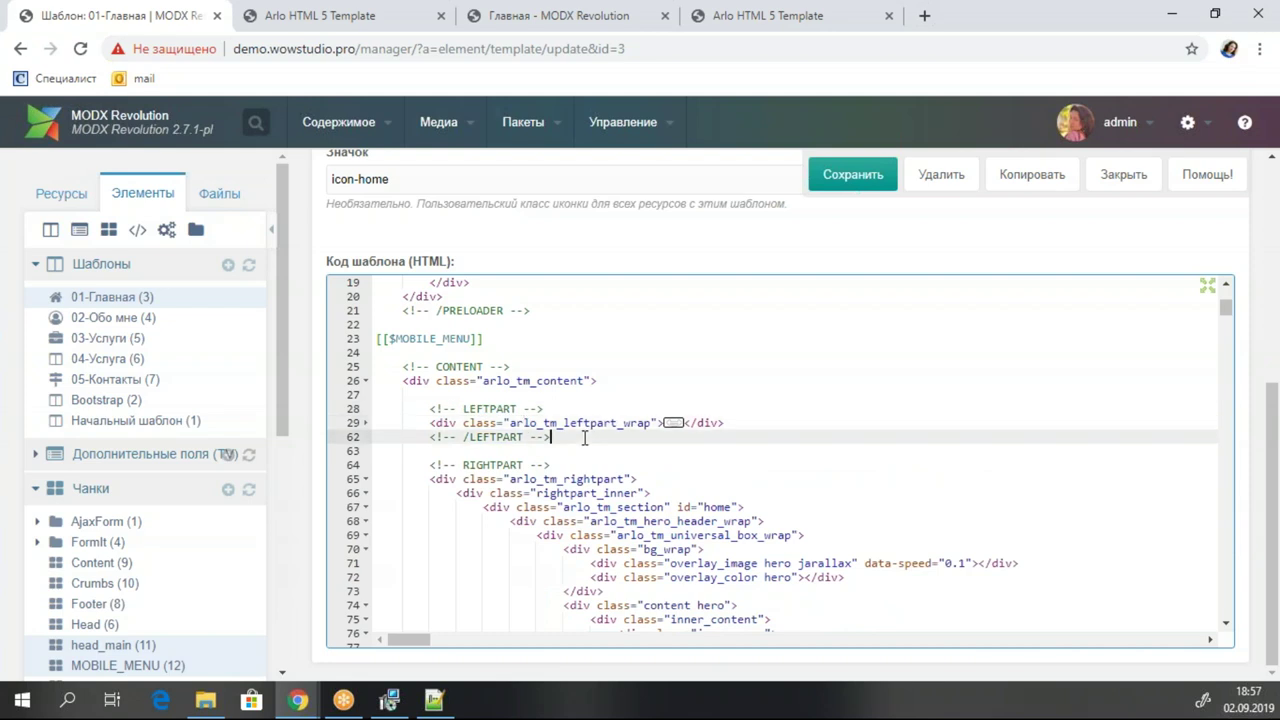
right_click(147, 498)
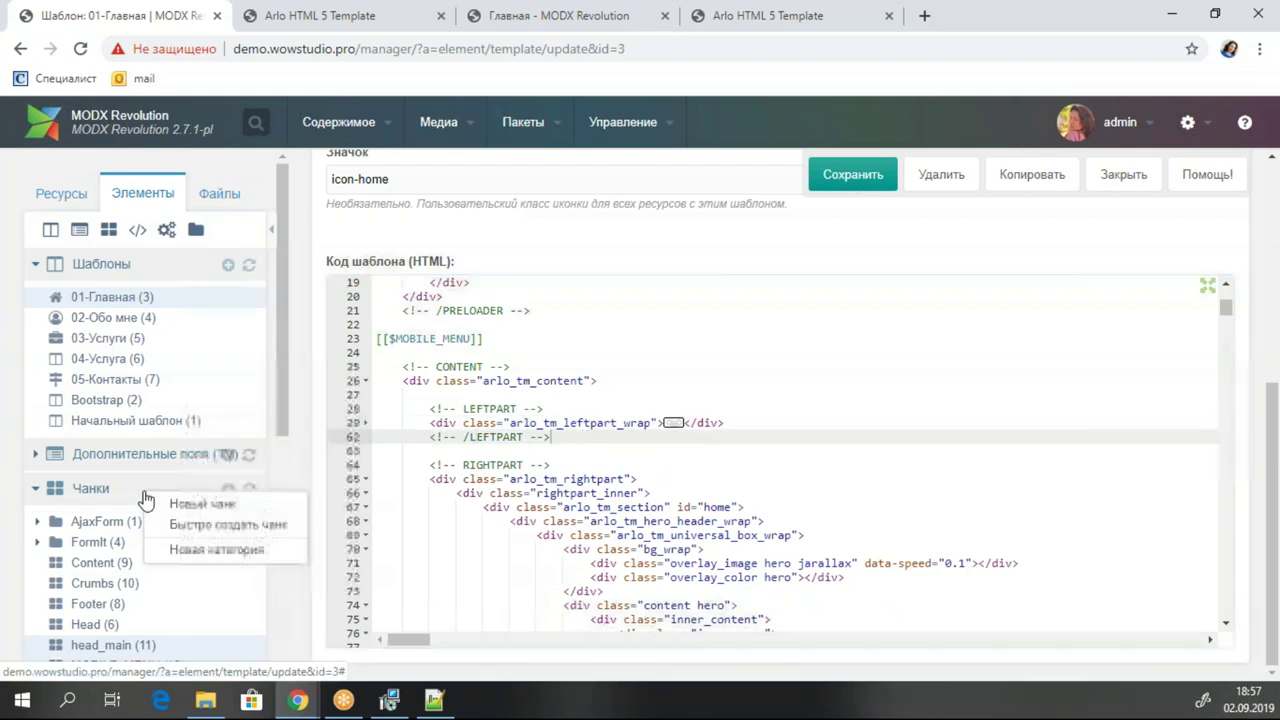
click(228, 524)
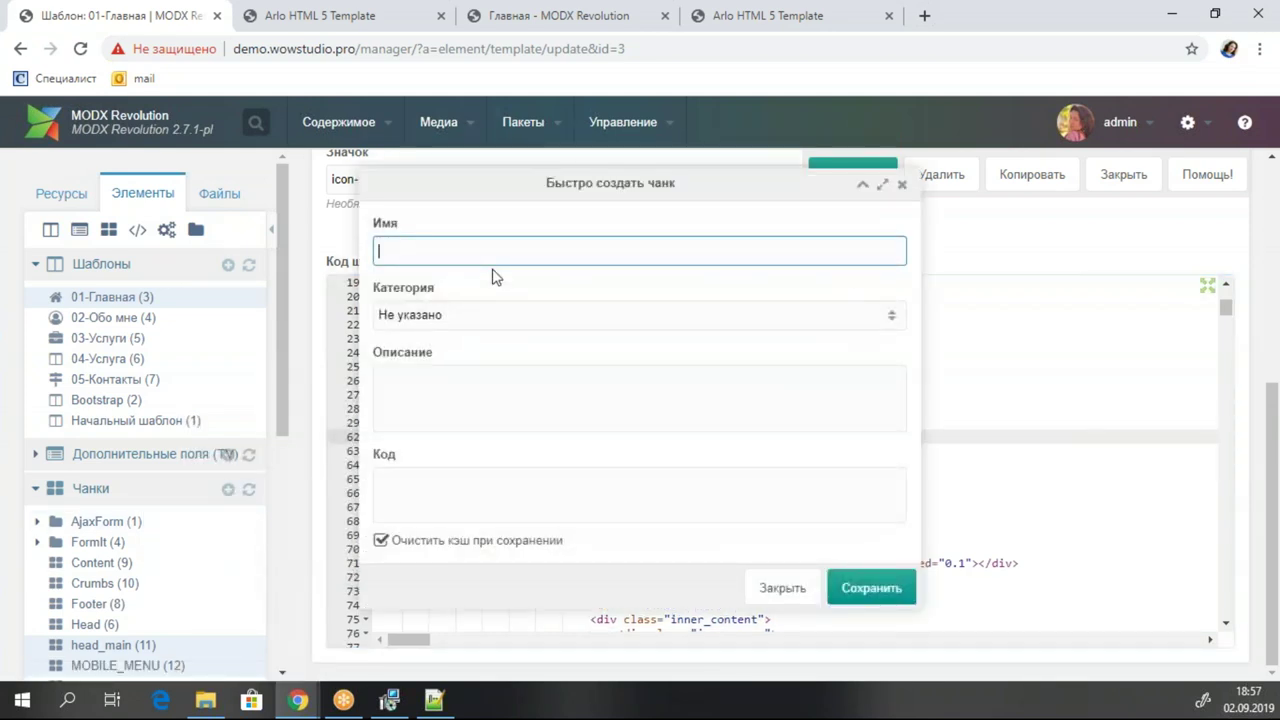
key(ctrl+v)
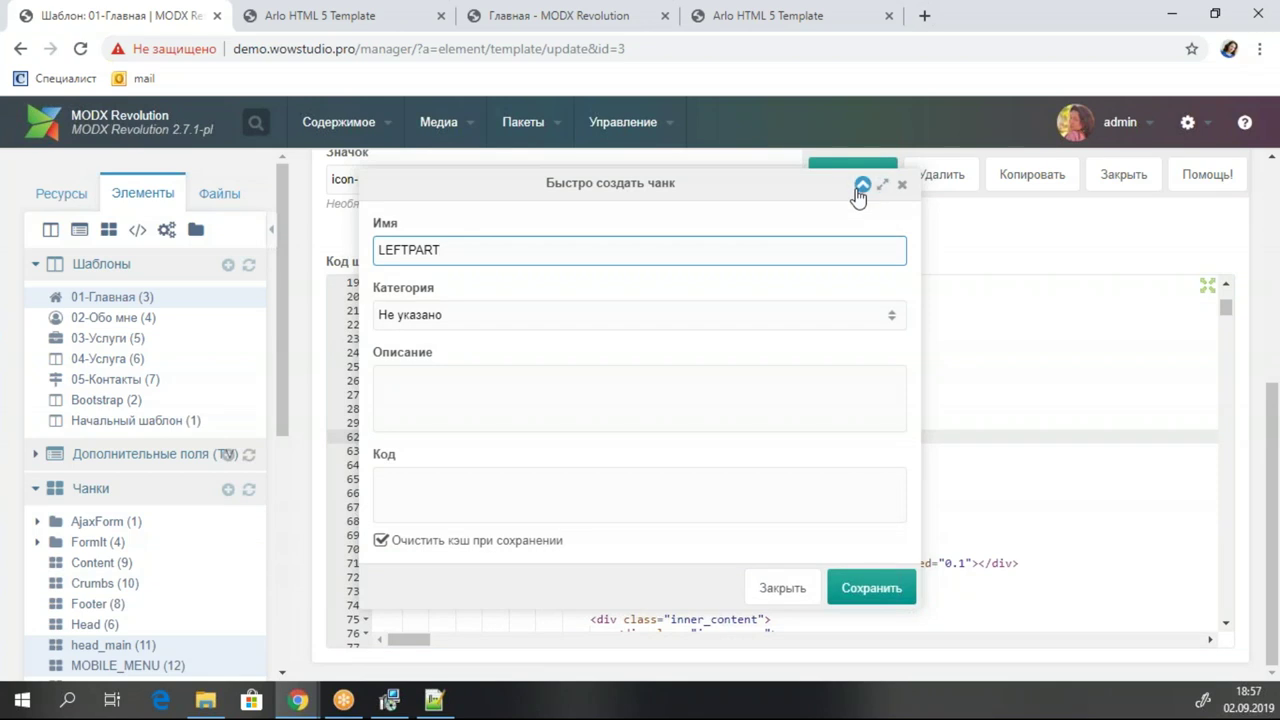
Move template lines 28–62 into the LEFTPART chunk's code and save the chunk.
click(860, 186)
drag(583, 442, 340, 407)
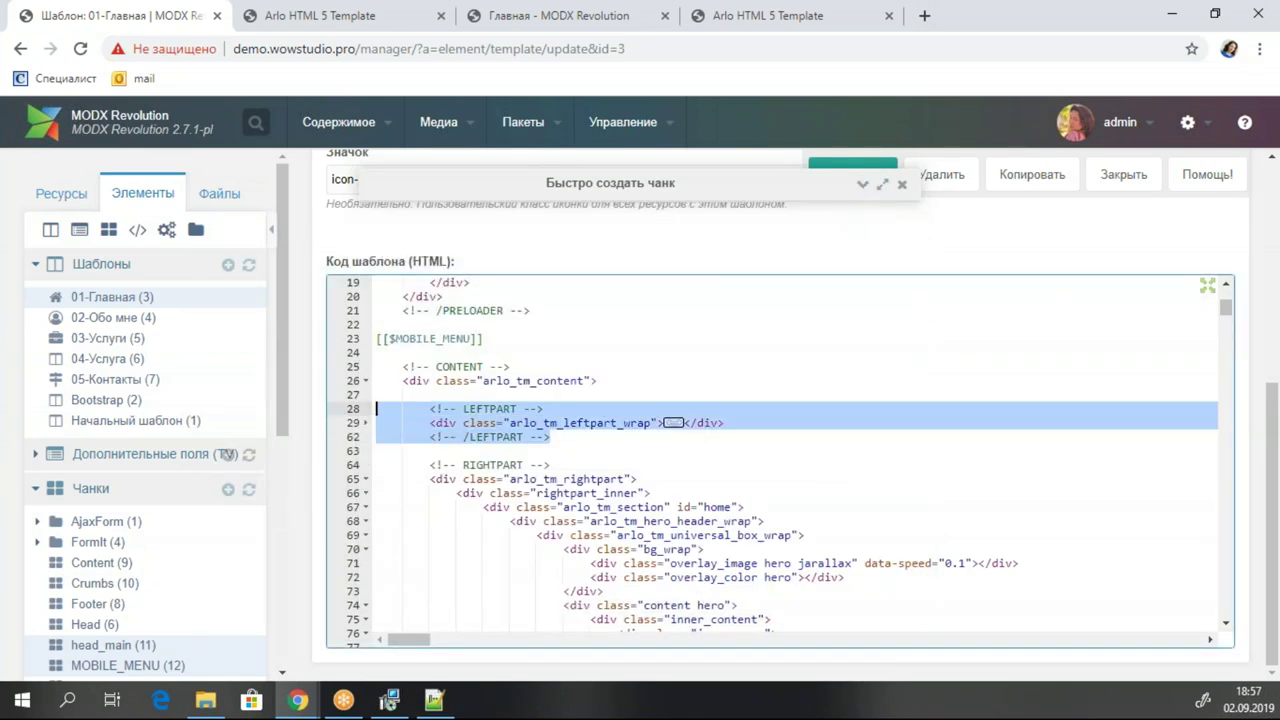
key(ctrl+x)
click(862, 184)
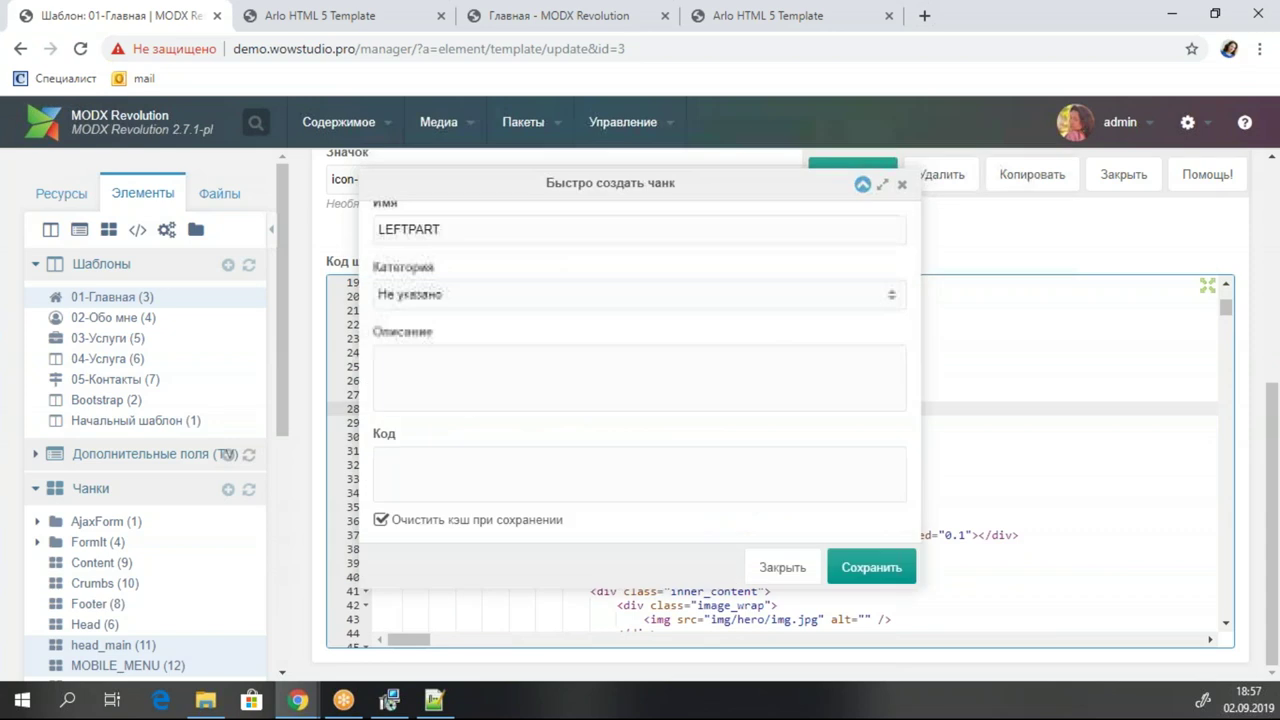
click(506, 494)
key(ctrl+v)
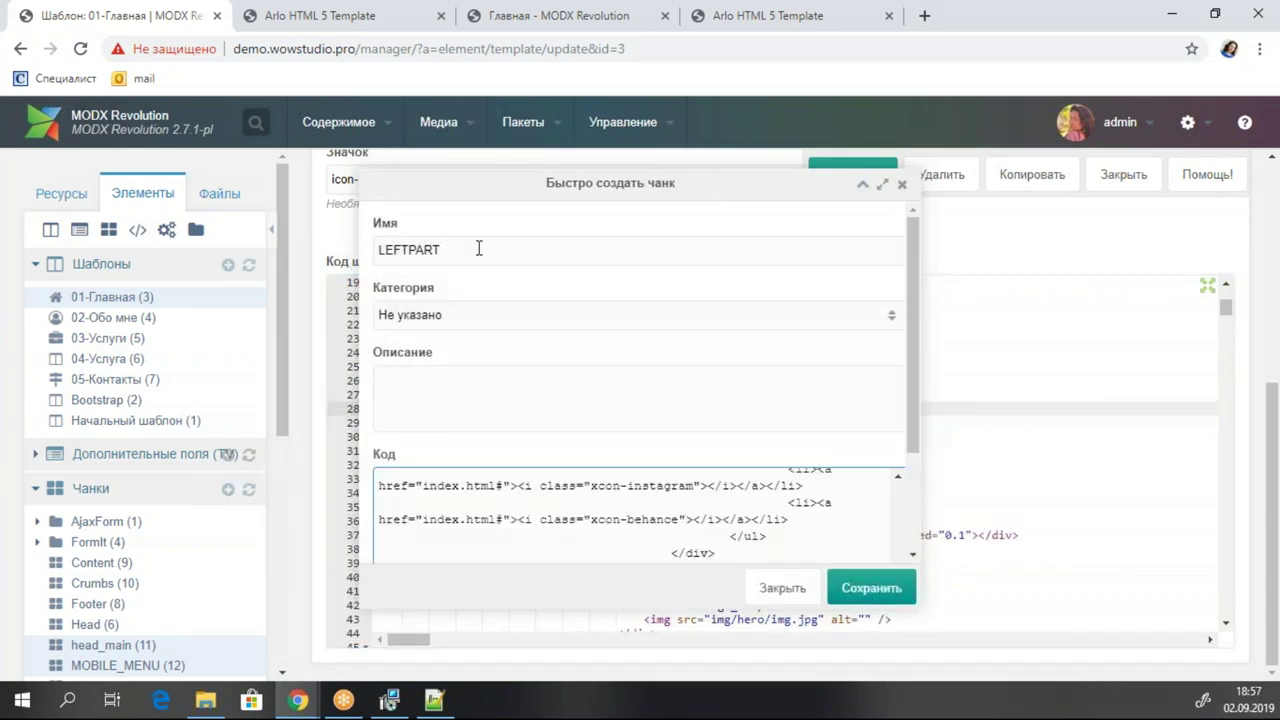
double_click(479, 249)
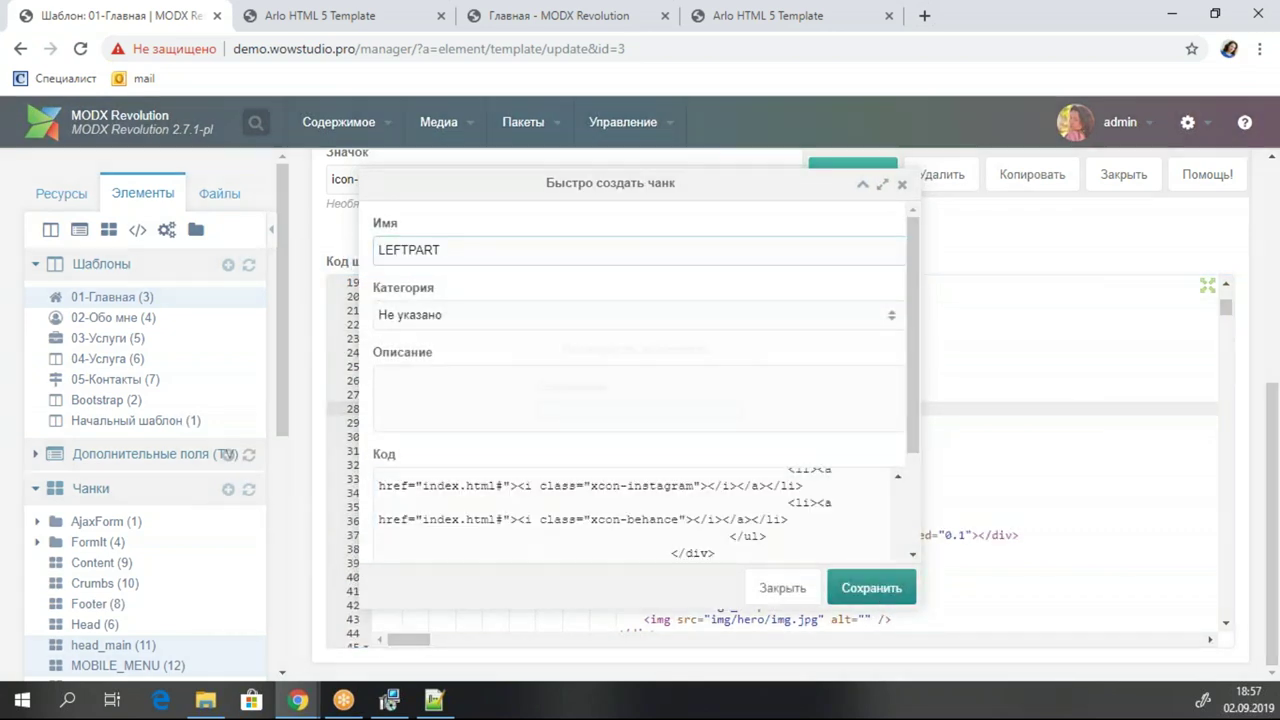
click(871, 587)
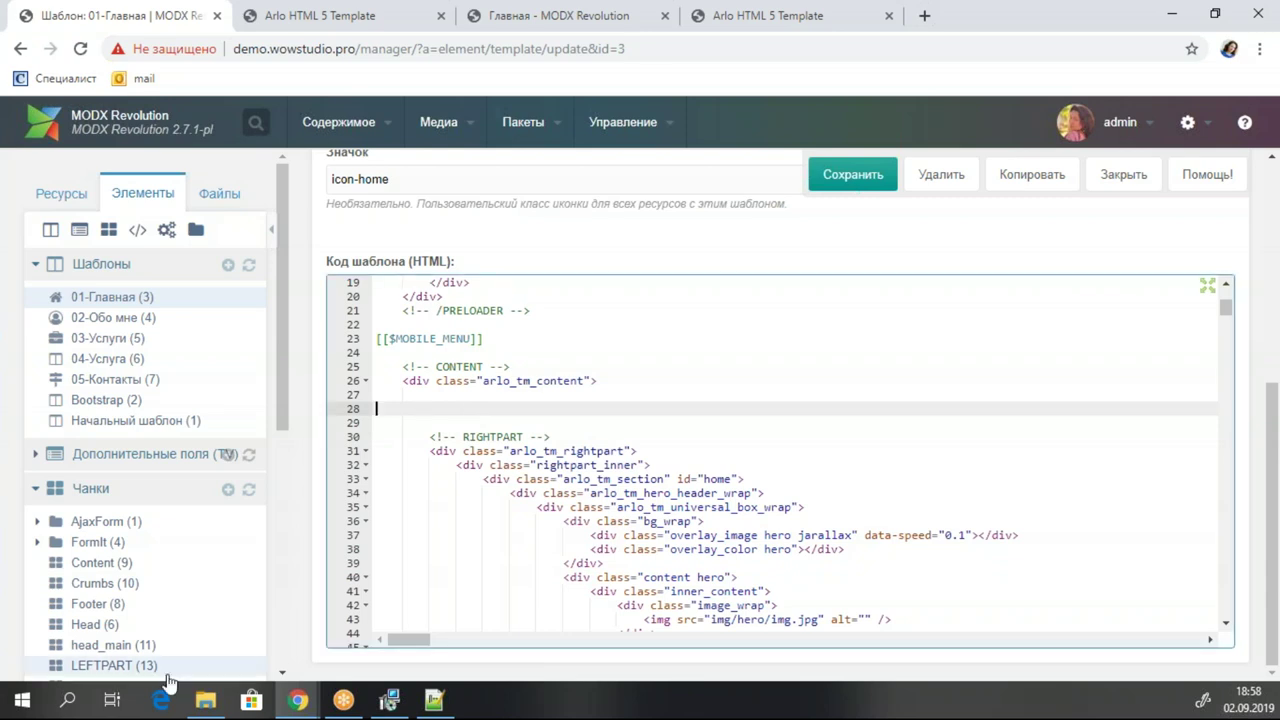
Insert [[$LEFTPART]] at line 28, tidy the tag, and save the template.
drag(110, 665, 434, 423)
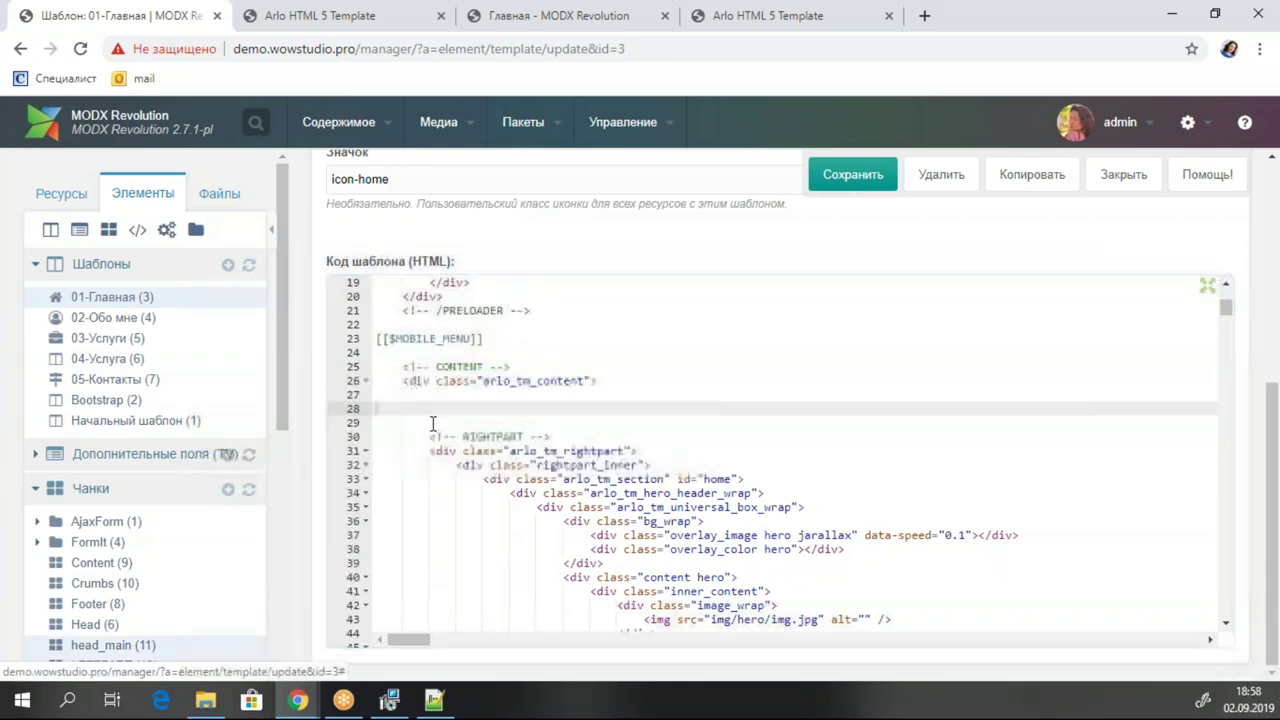
click(829, 629)
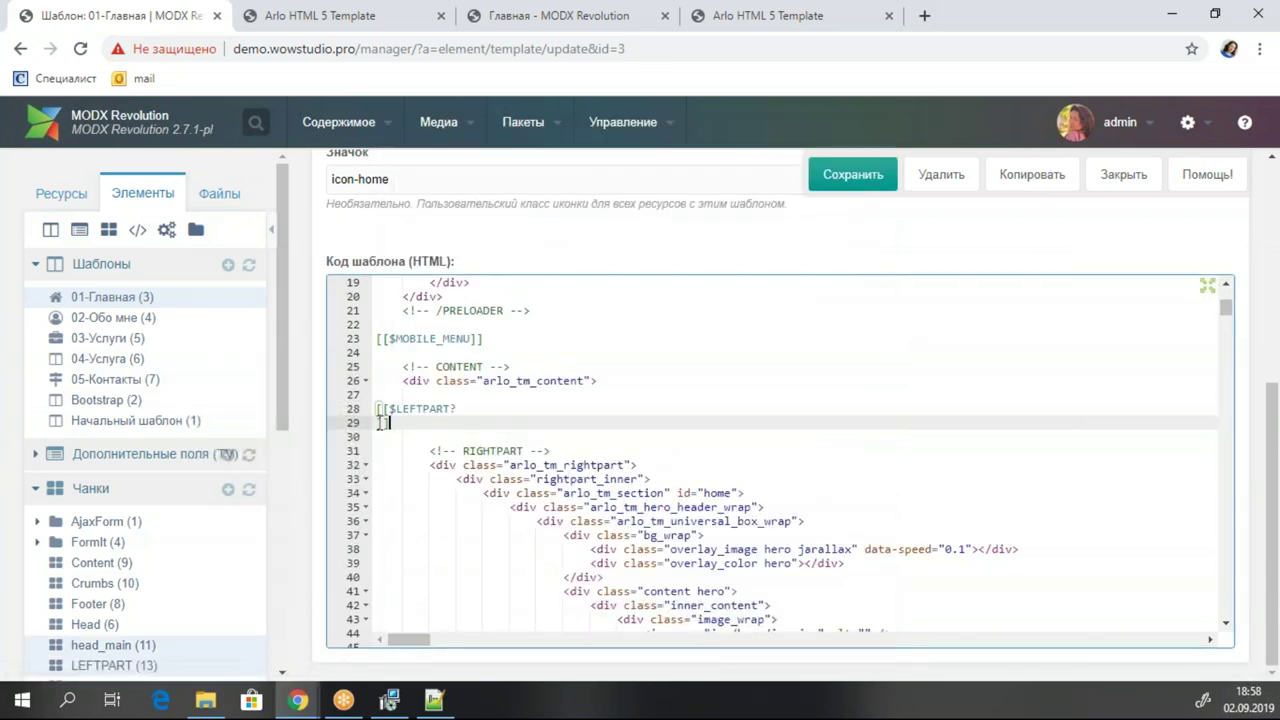
click(377, 422)
key(BackSpace)
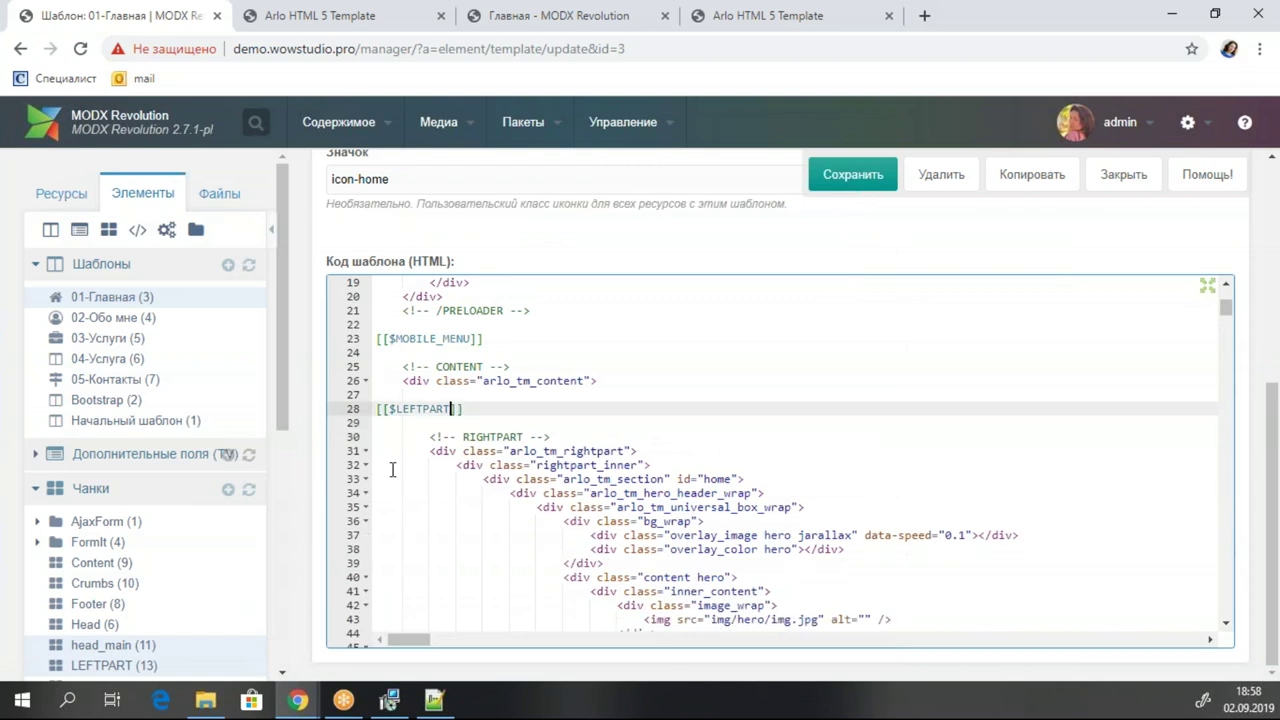
key(ctrl+s)
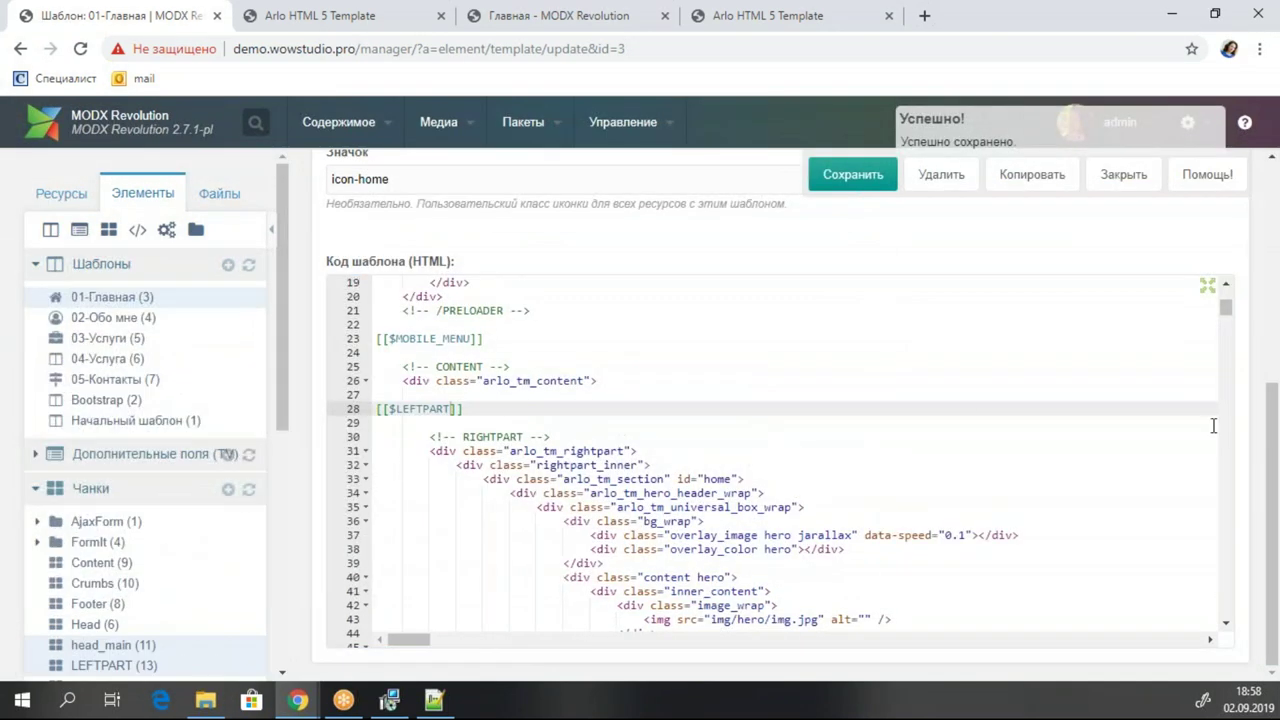
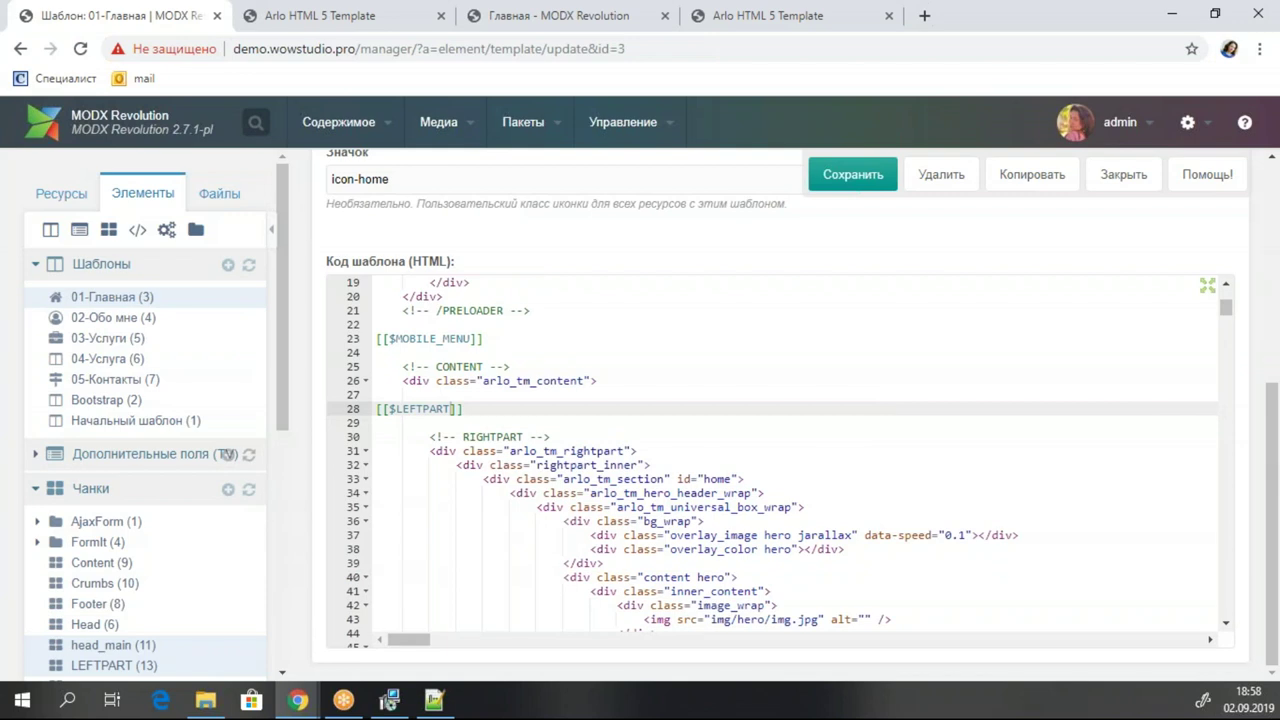
Add a blank line above the scripts block and quick-create a new chunk named SCRIPTS.
scroll(865, 468, down, 20)
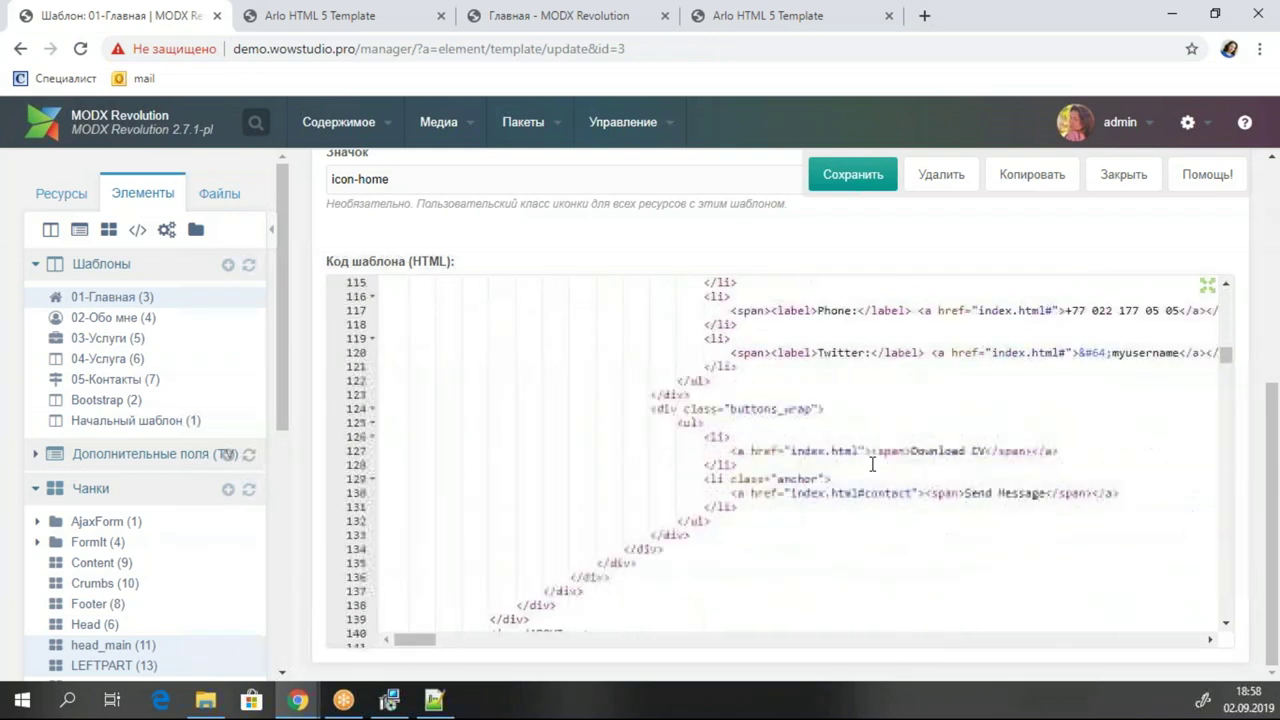
scroll(870, 463, down, 20)
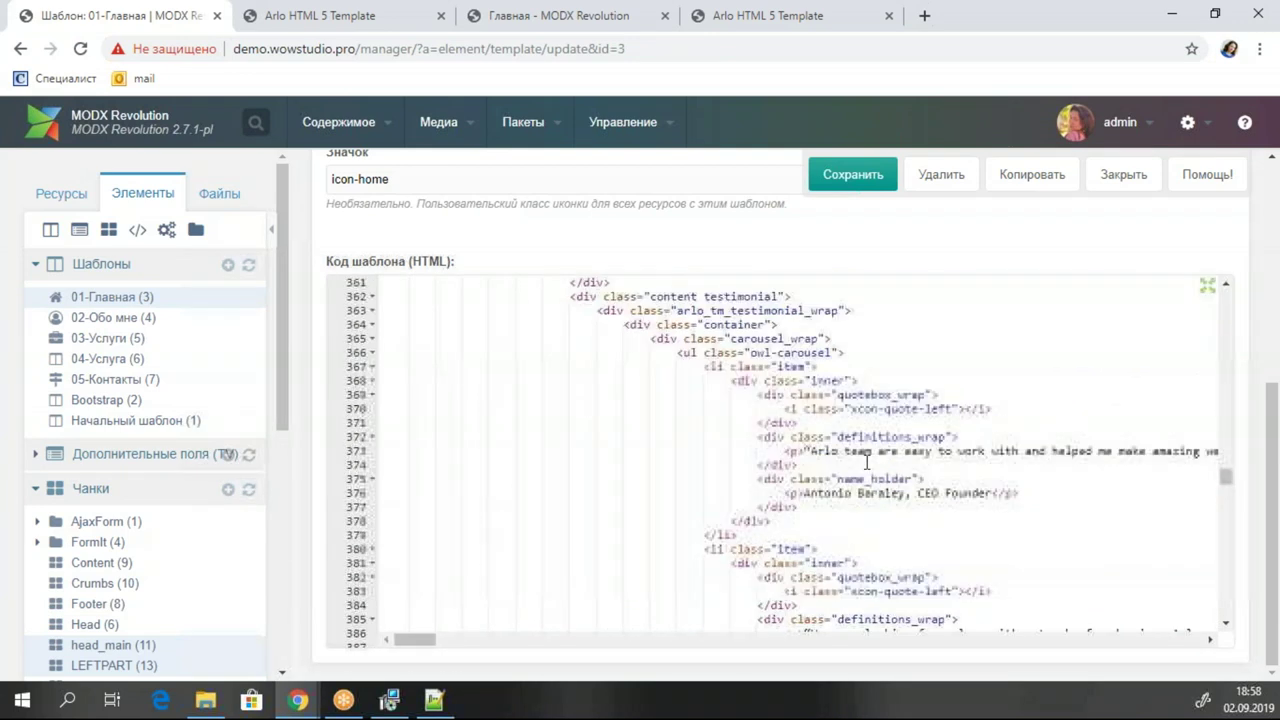
scroll(866, 462, down, 15)
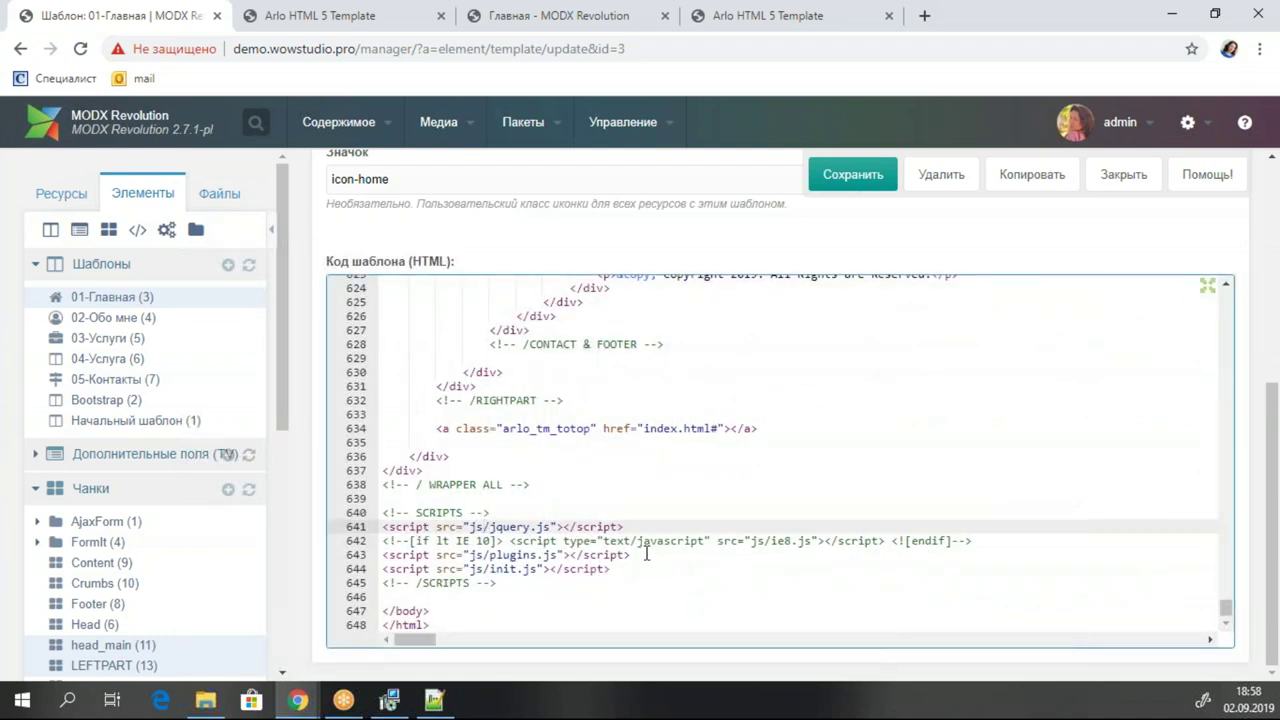
double_click(425, 514)
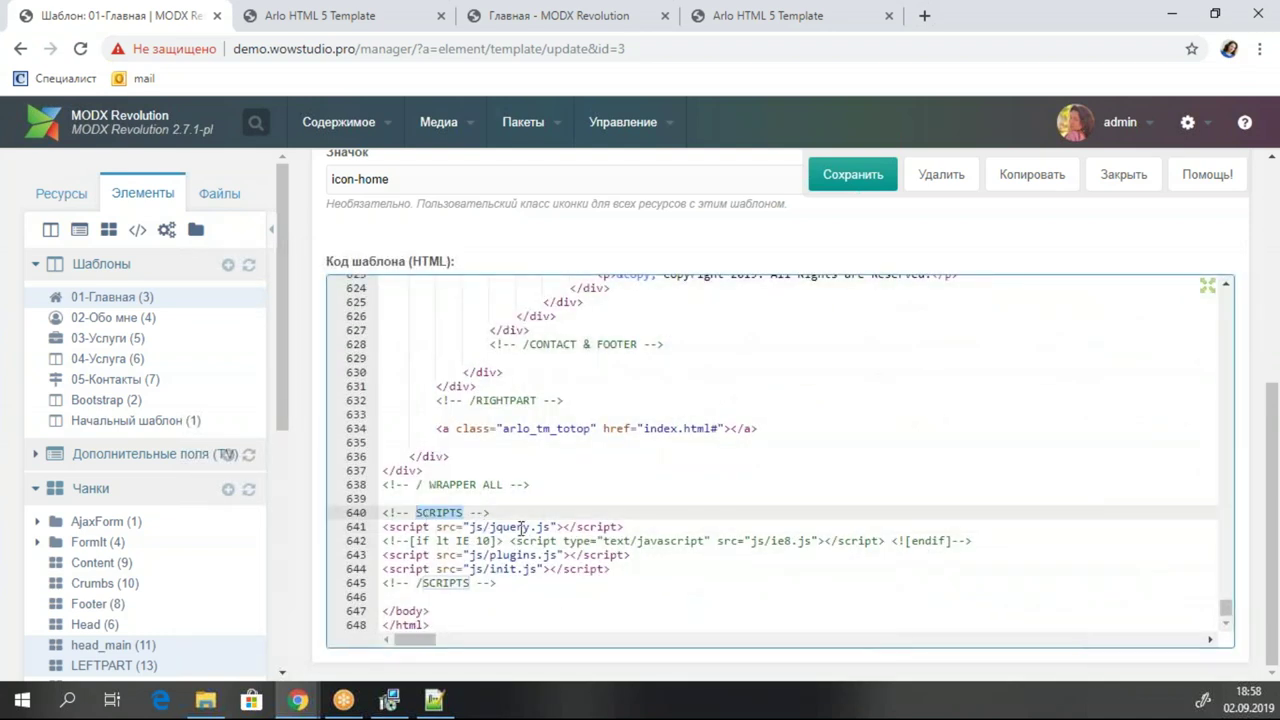
click(432, 497)
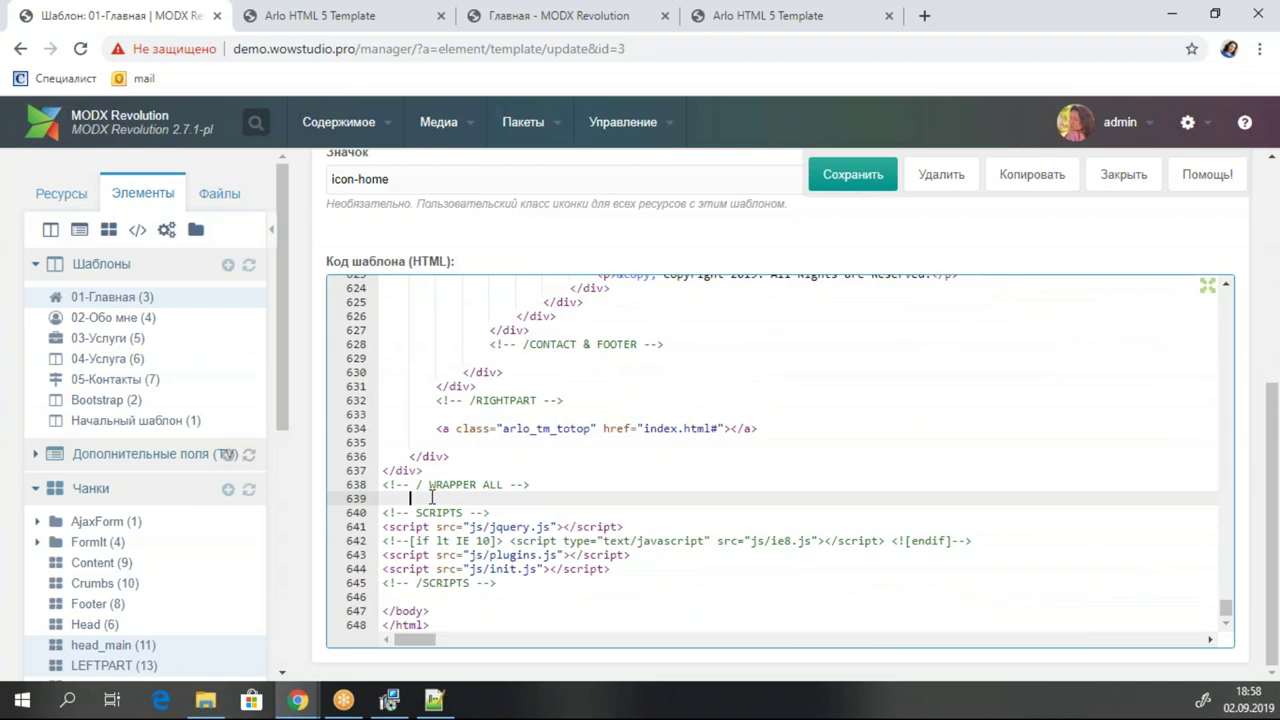
key(Return)
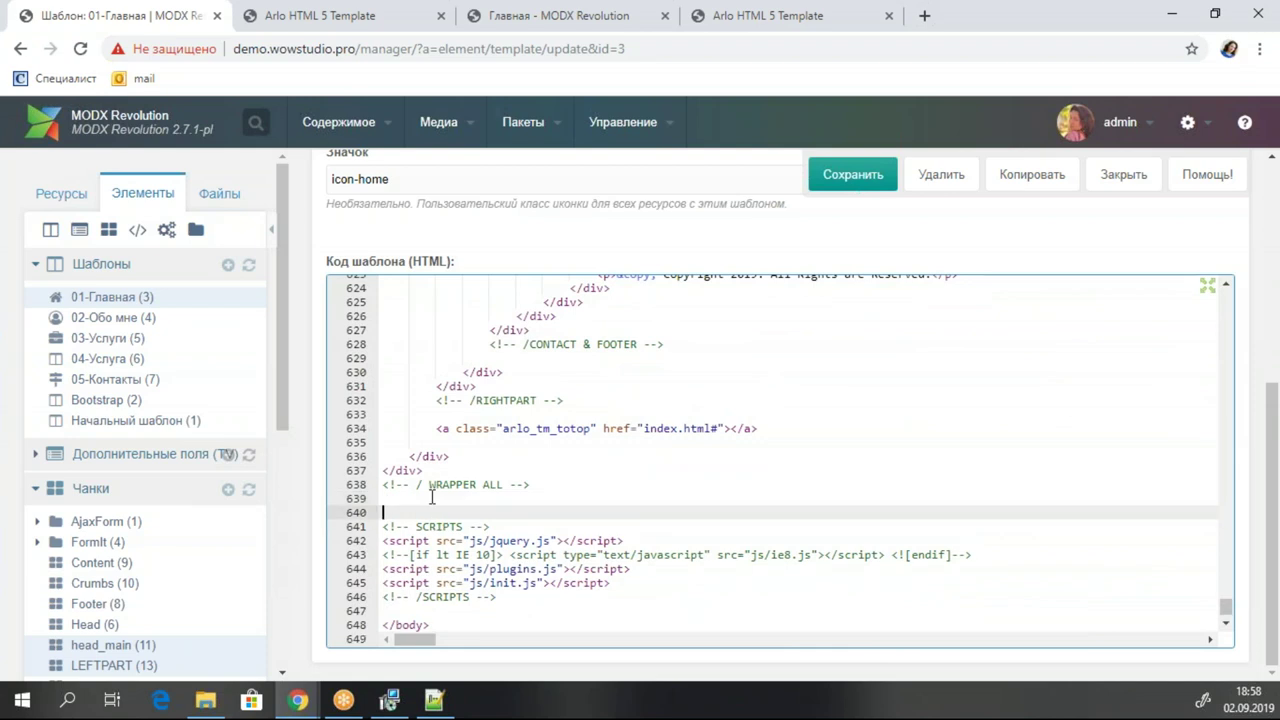
right_click(130, 490)
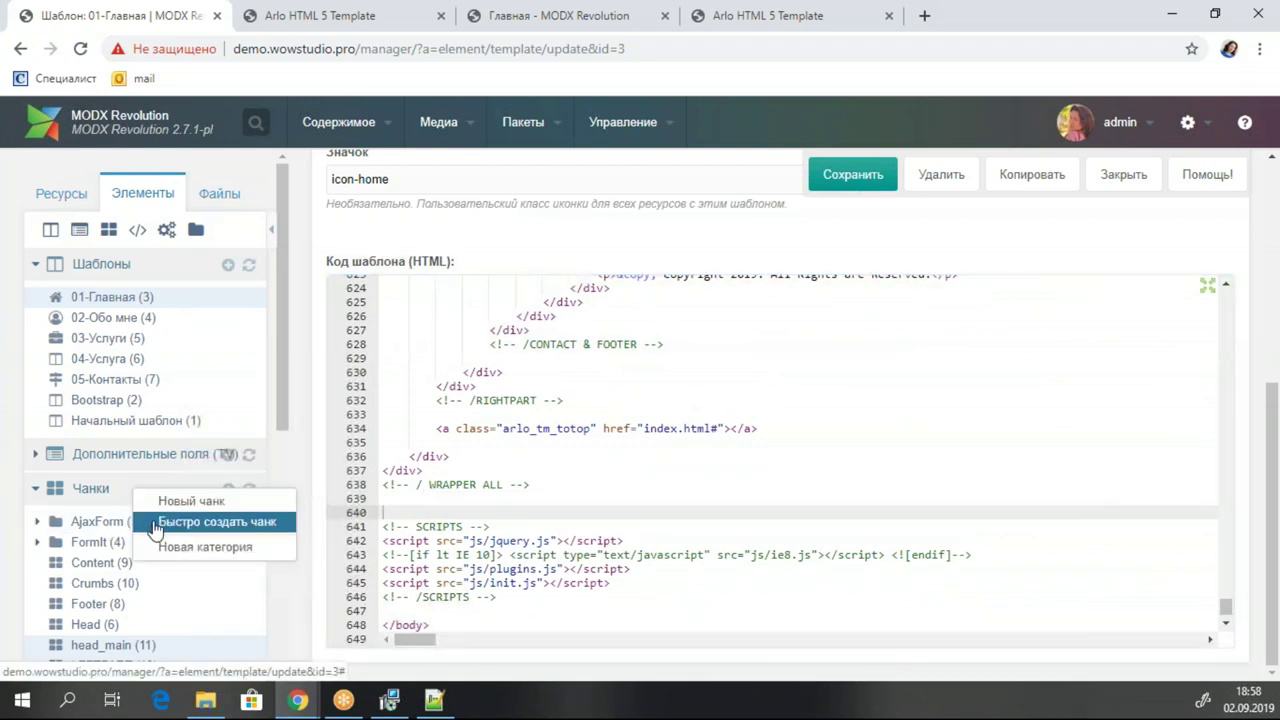
click(172, 523)
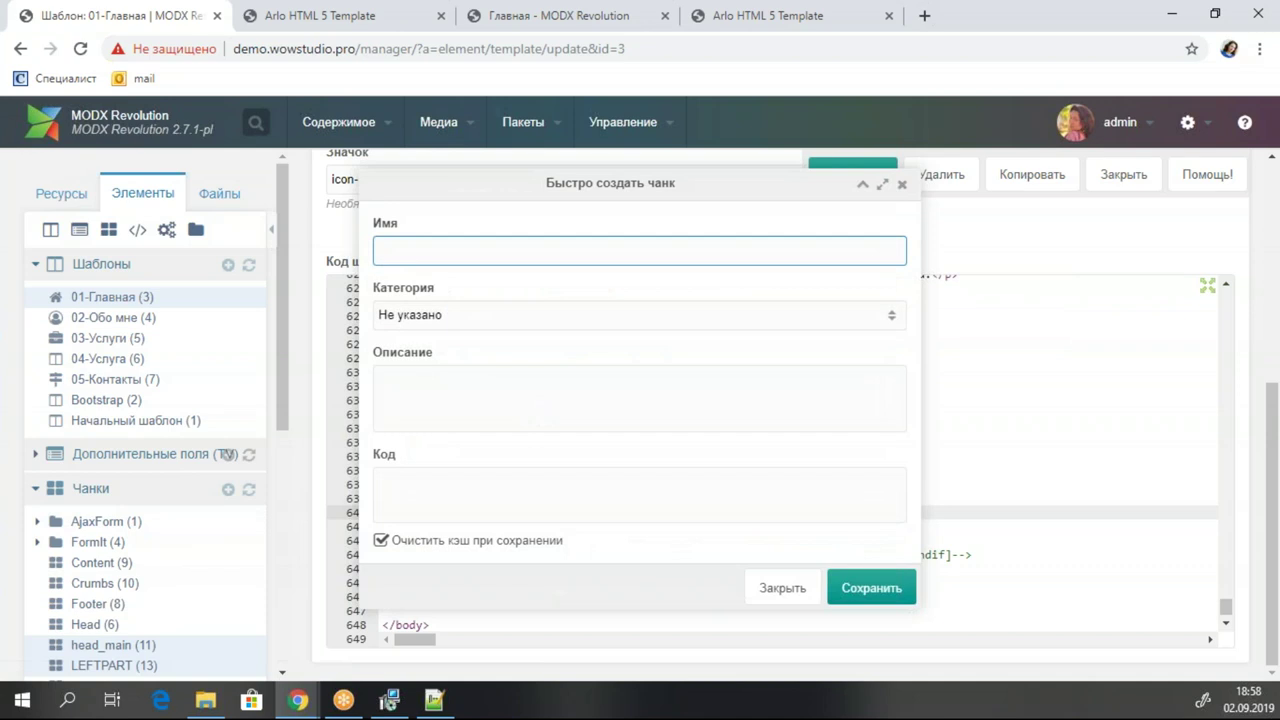
text(SCRIPTS)
click(863, 183)
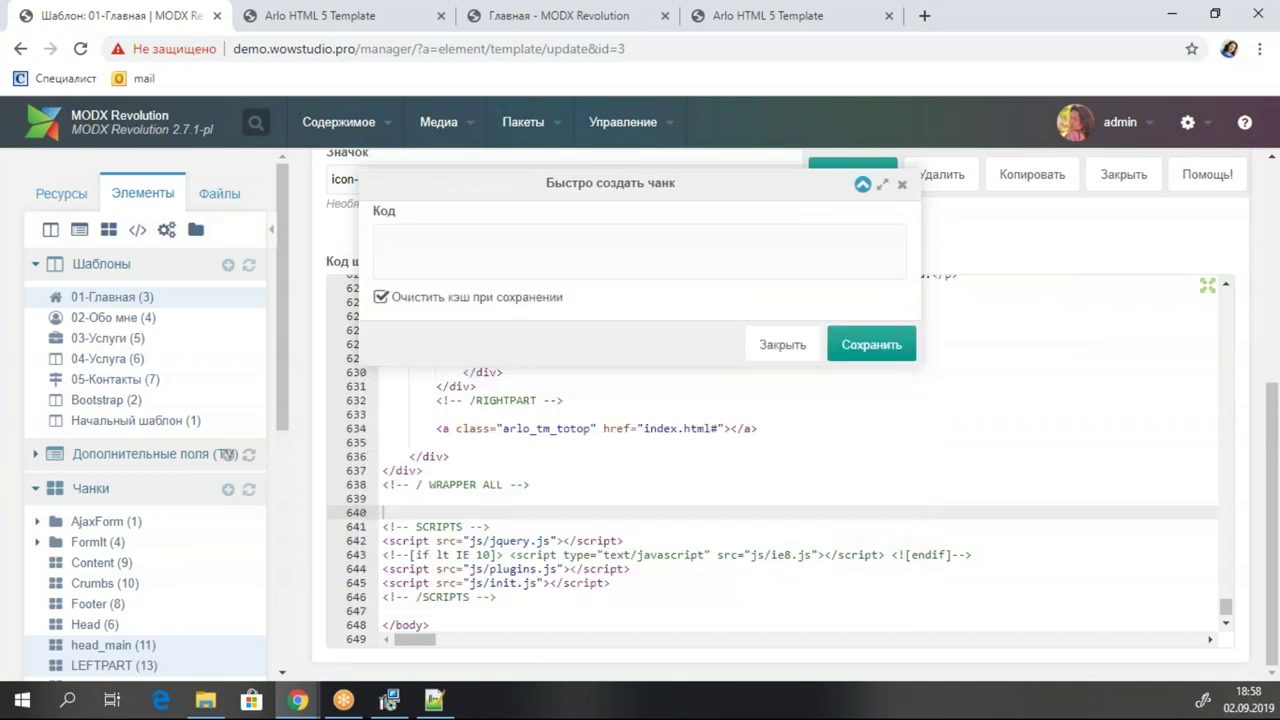
Move the template's script tags into the SCRIPTS chunk's code and save the chunk.
drag(497, 597, 367, 522)
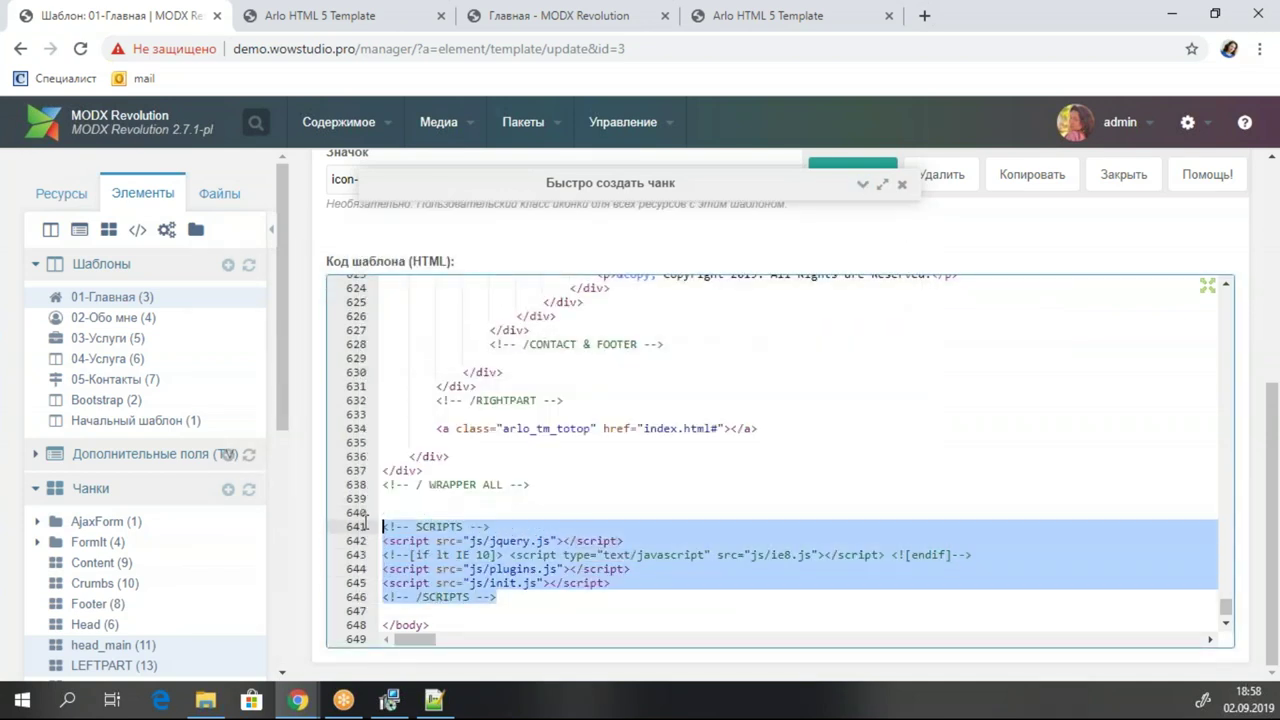
key(ctrl+x)
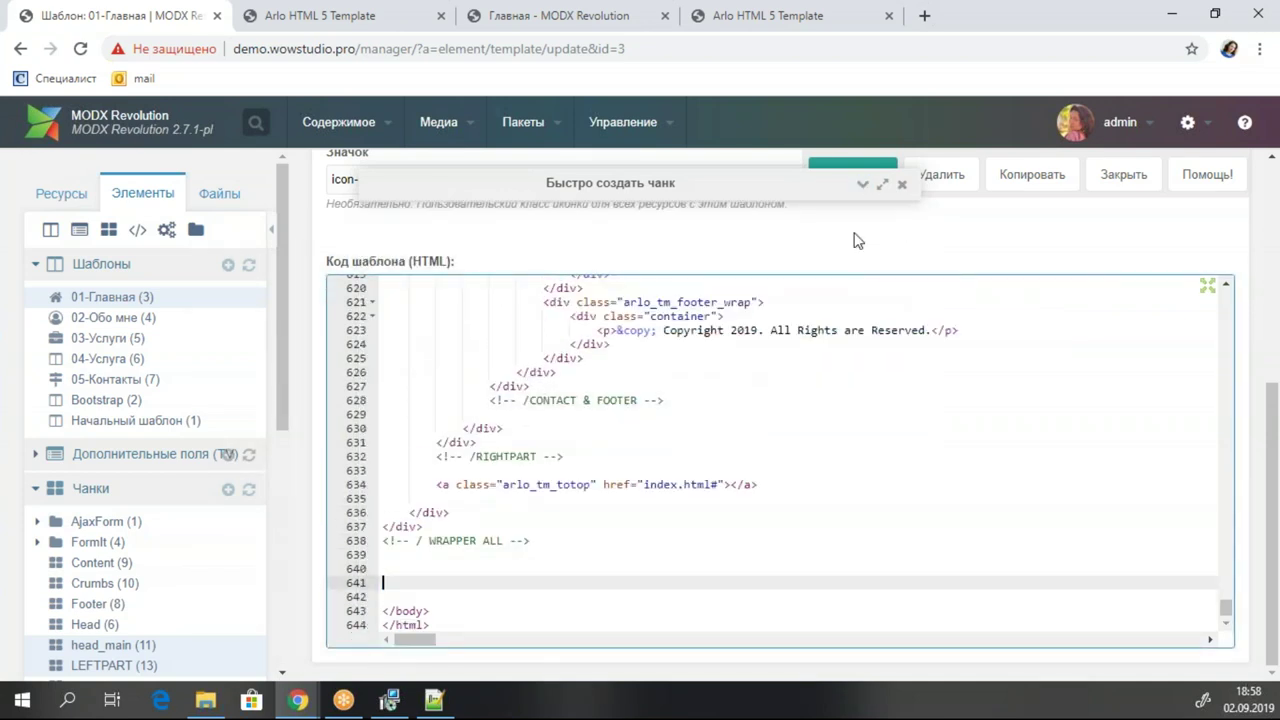
click(863, 183)
click(493, 497)
key(ctrl+v)
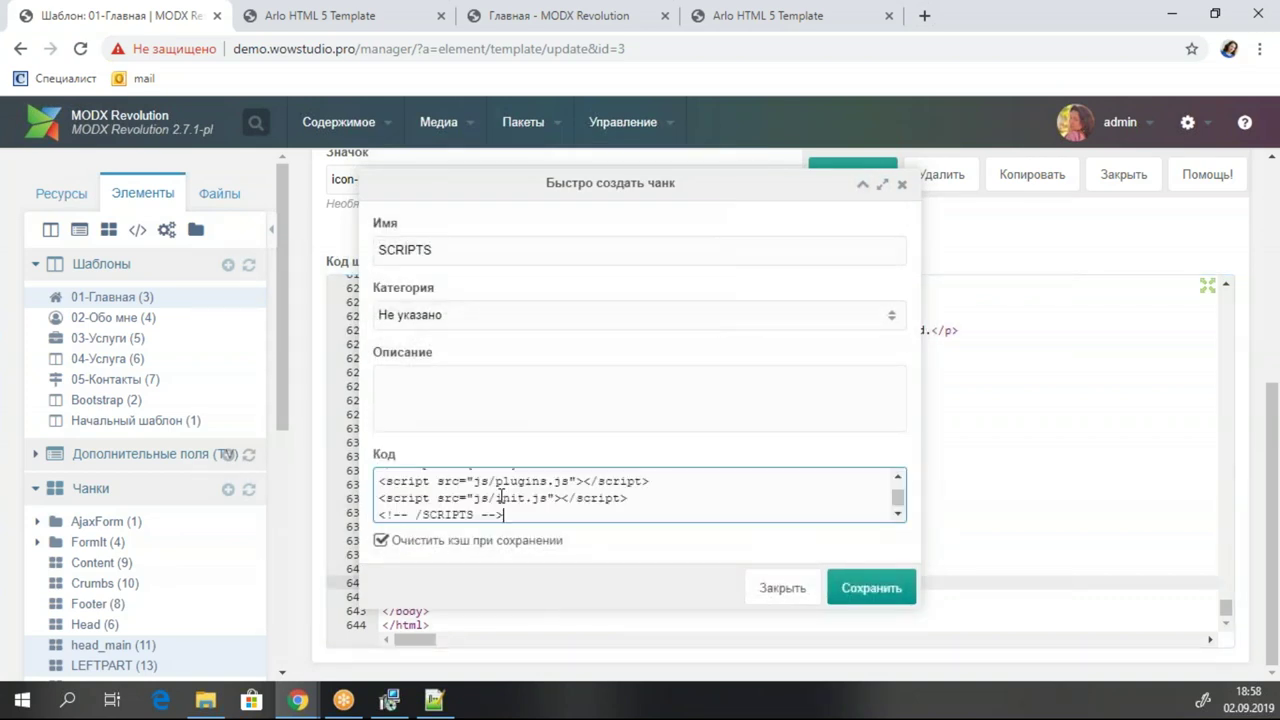
click(871, 588)
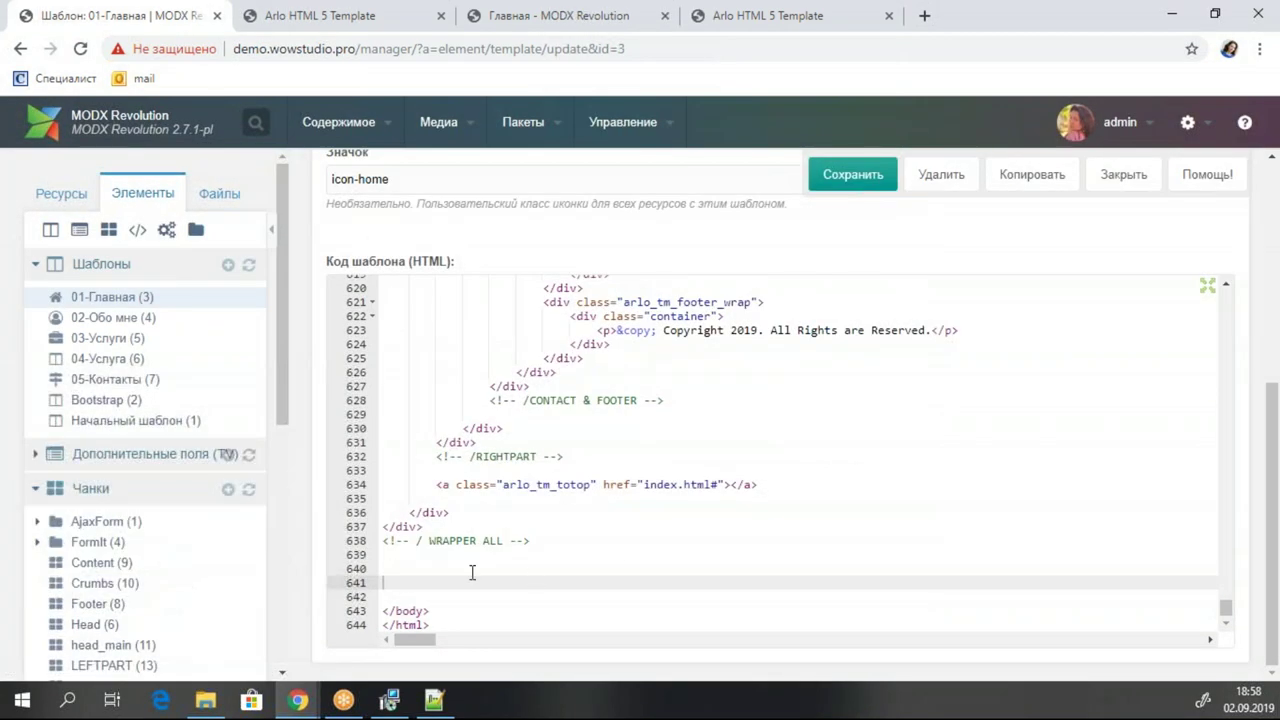
Insert the [[$SCRIPTS]] call before </body> in 01-Главная and save the template.
scroll(100, 606, down, 3)
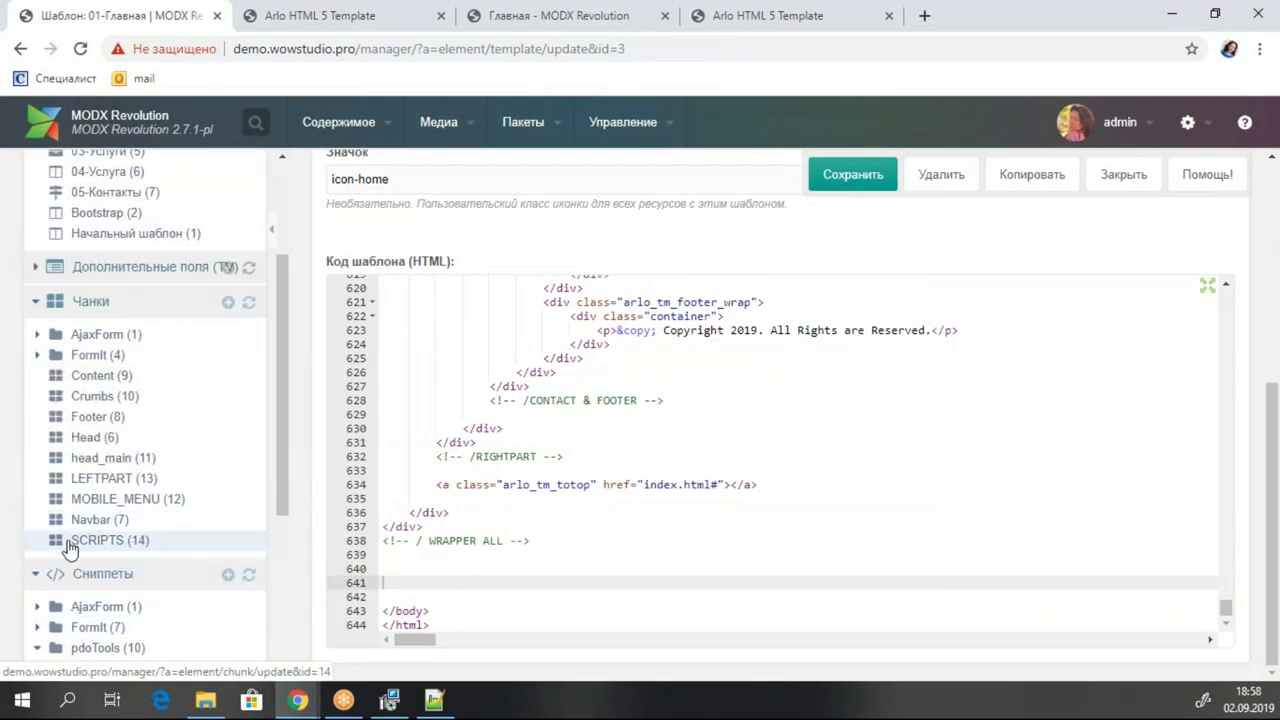
drag(91, 540, 437, 590)
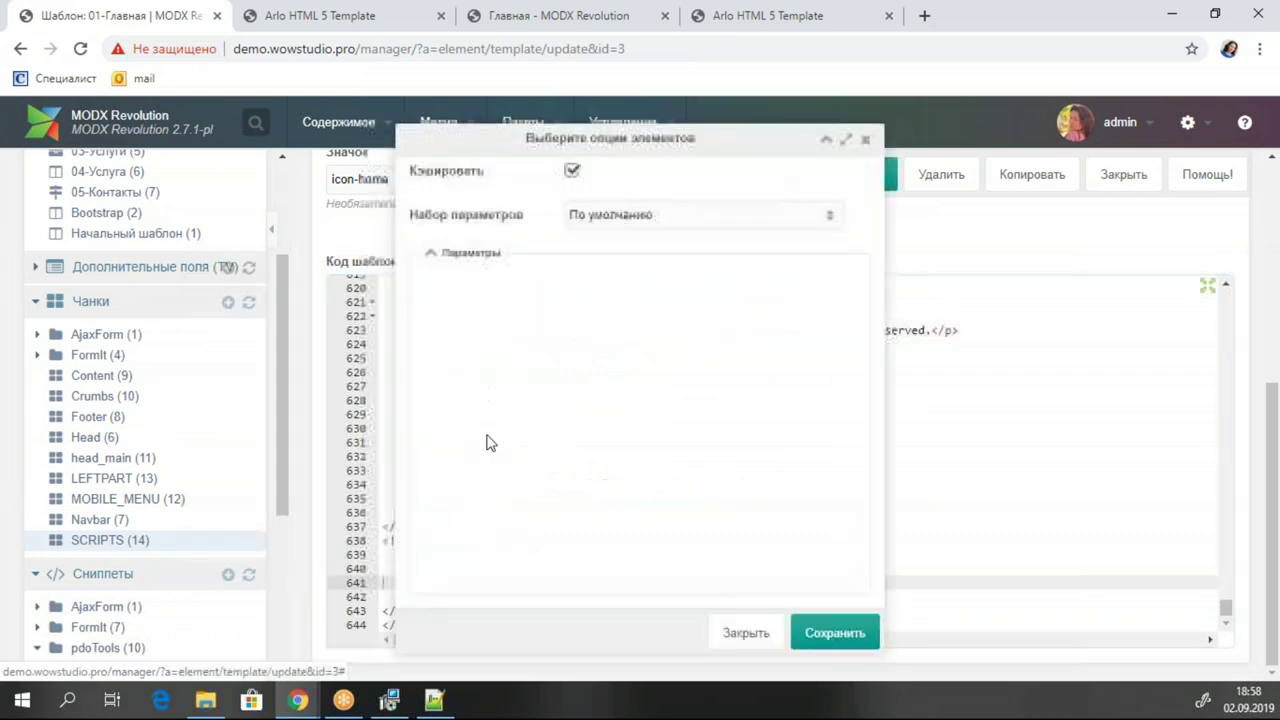
click(822, 633)
key(Home)
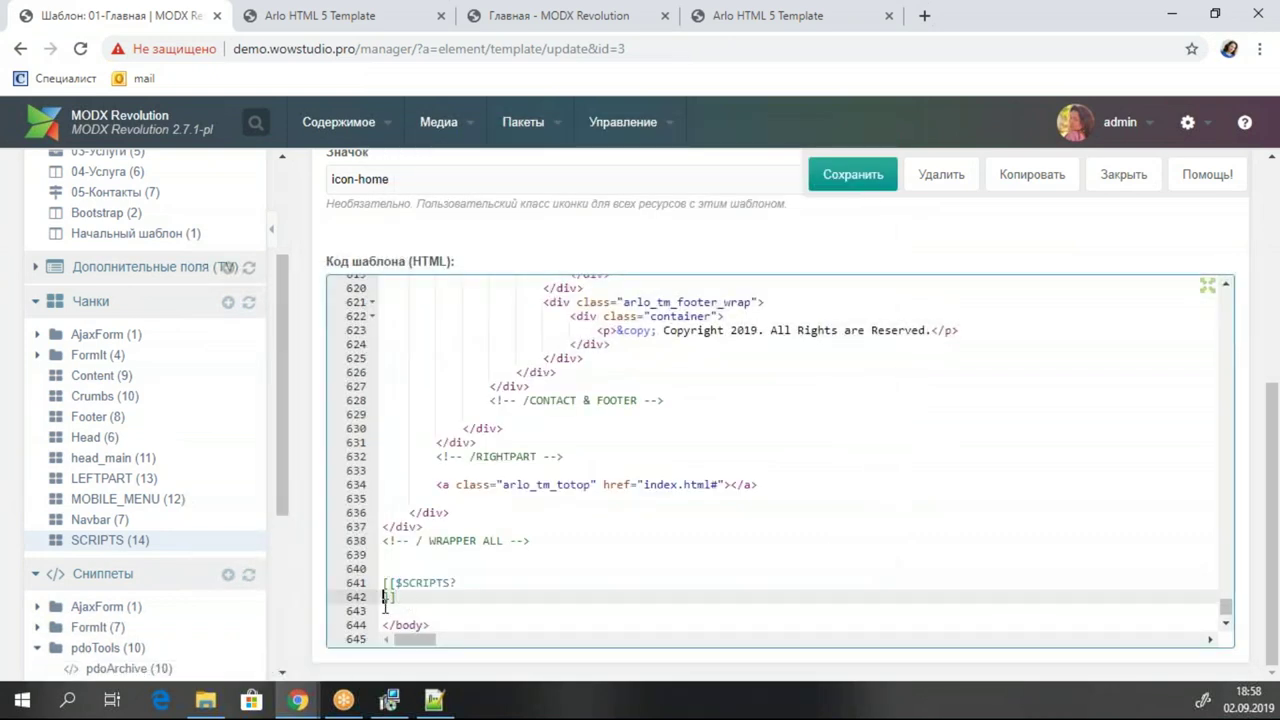
key(BackSpace)
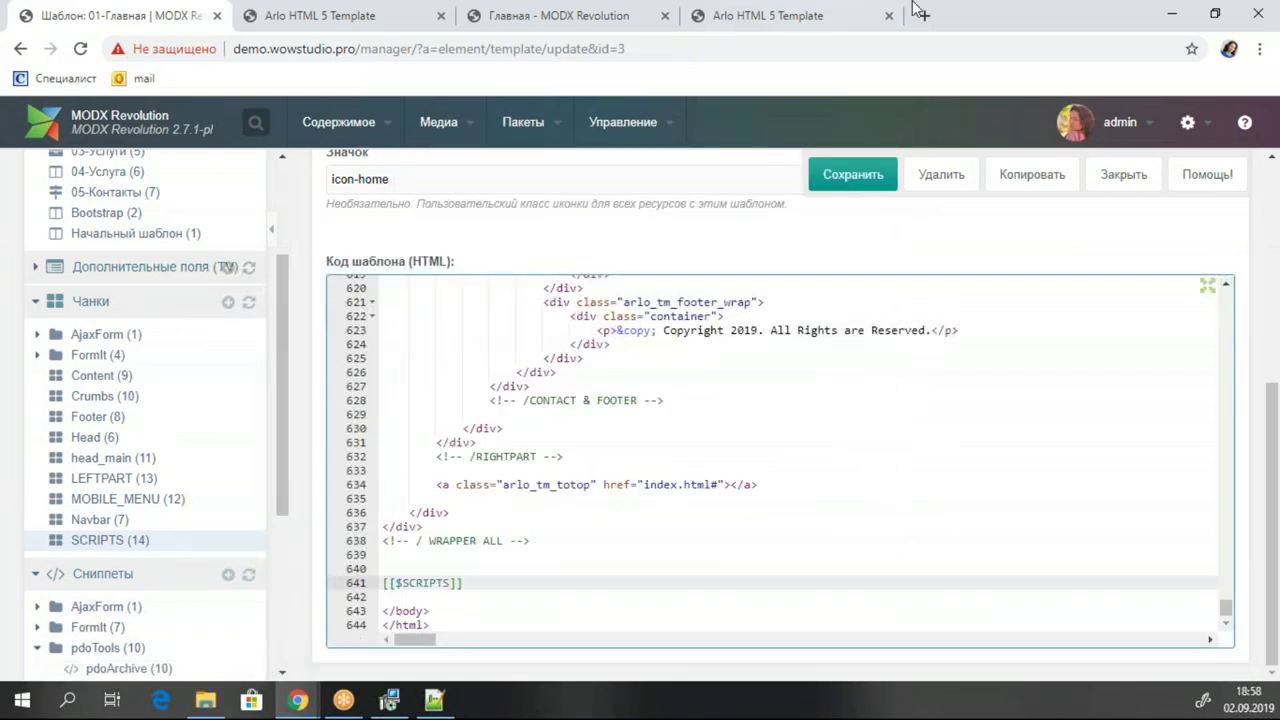
click(852, 174)
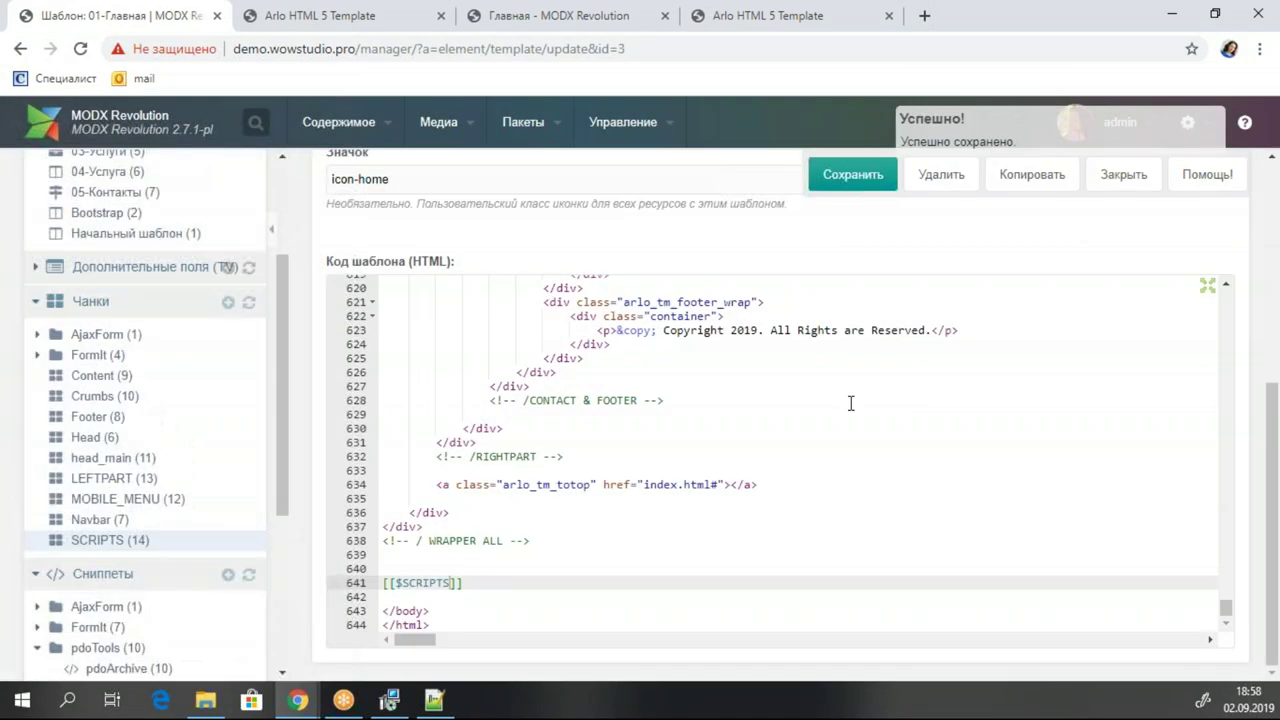
Review the 01-Главная template code, then open chunk head_main (11) under Чанки.
scroll(820, 408, up, 20)
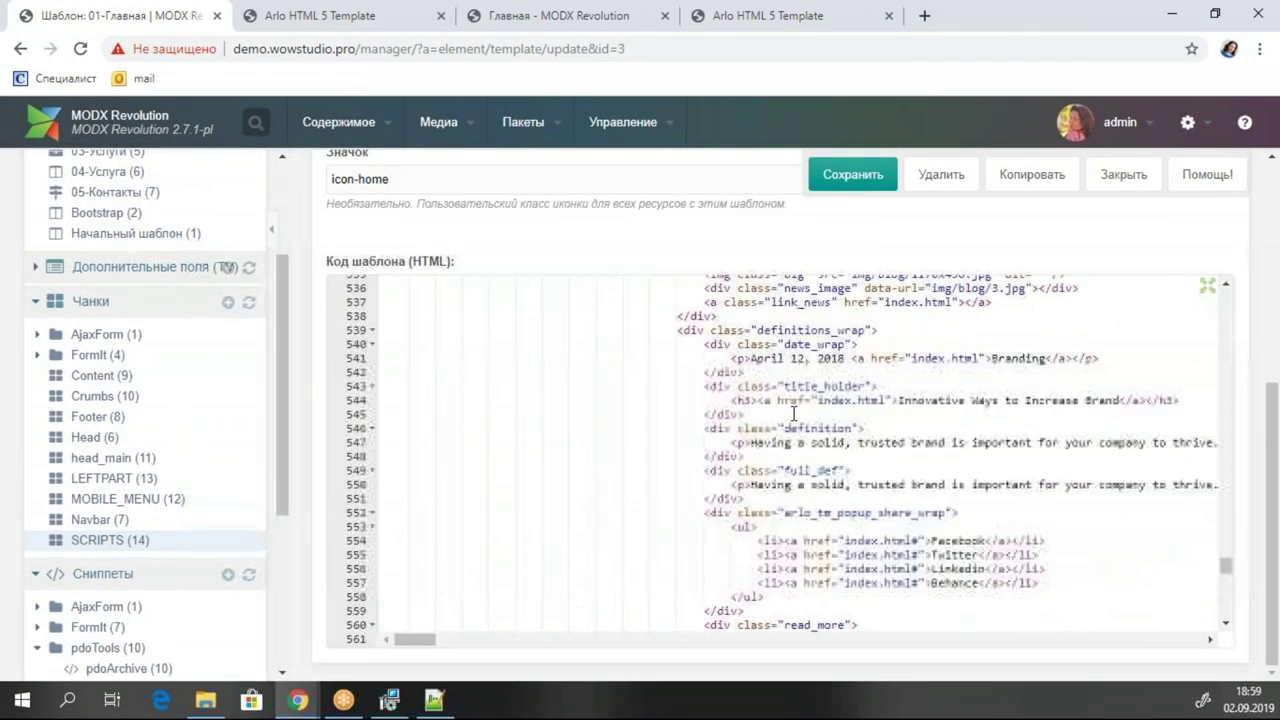
scroll(793, 413, up, 20)
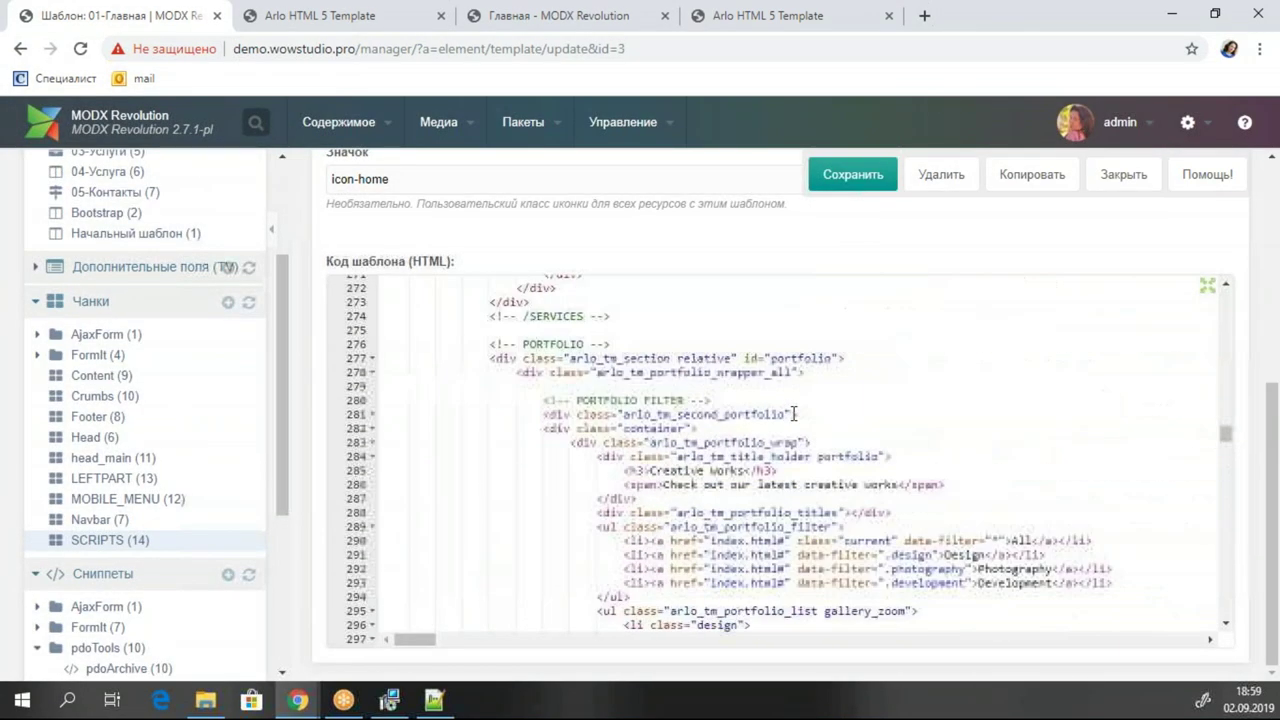
scroll(793, 413, up, 20)
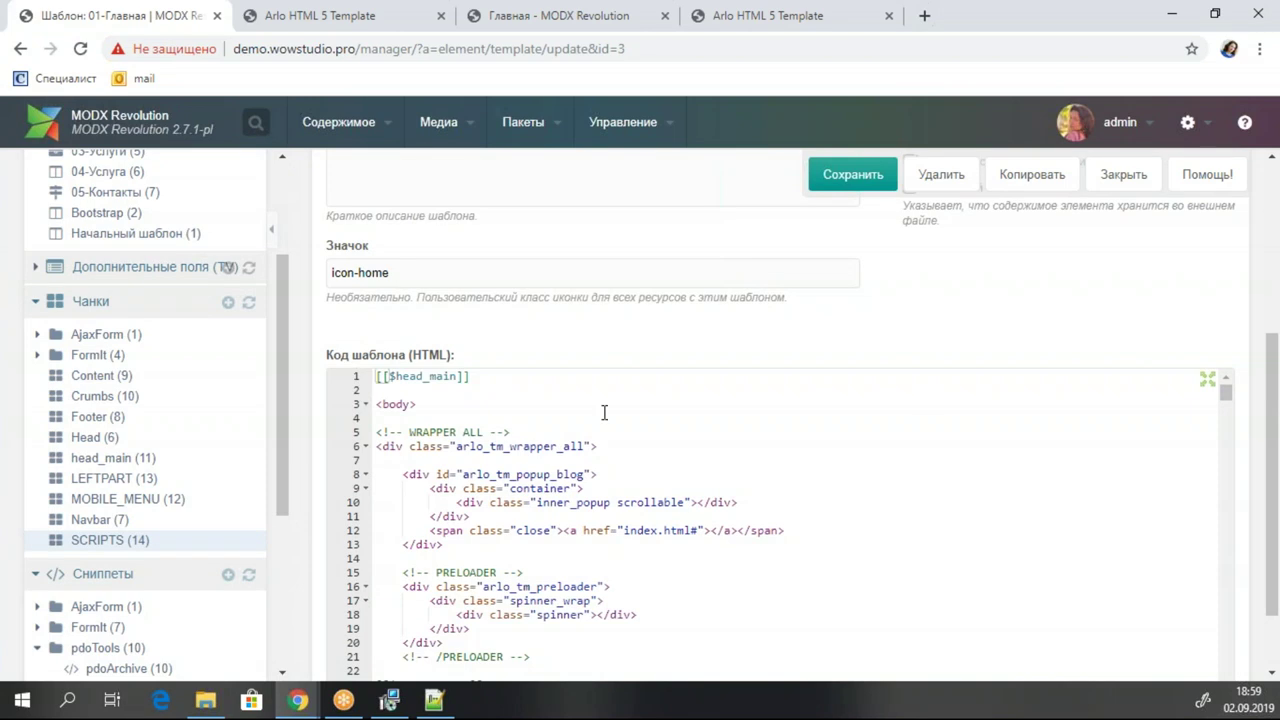
scroll(182, 410, down, 3)
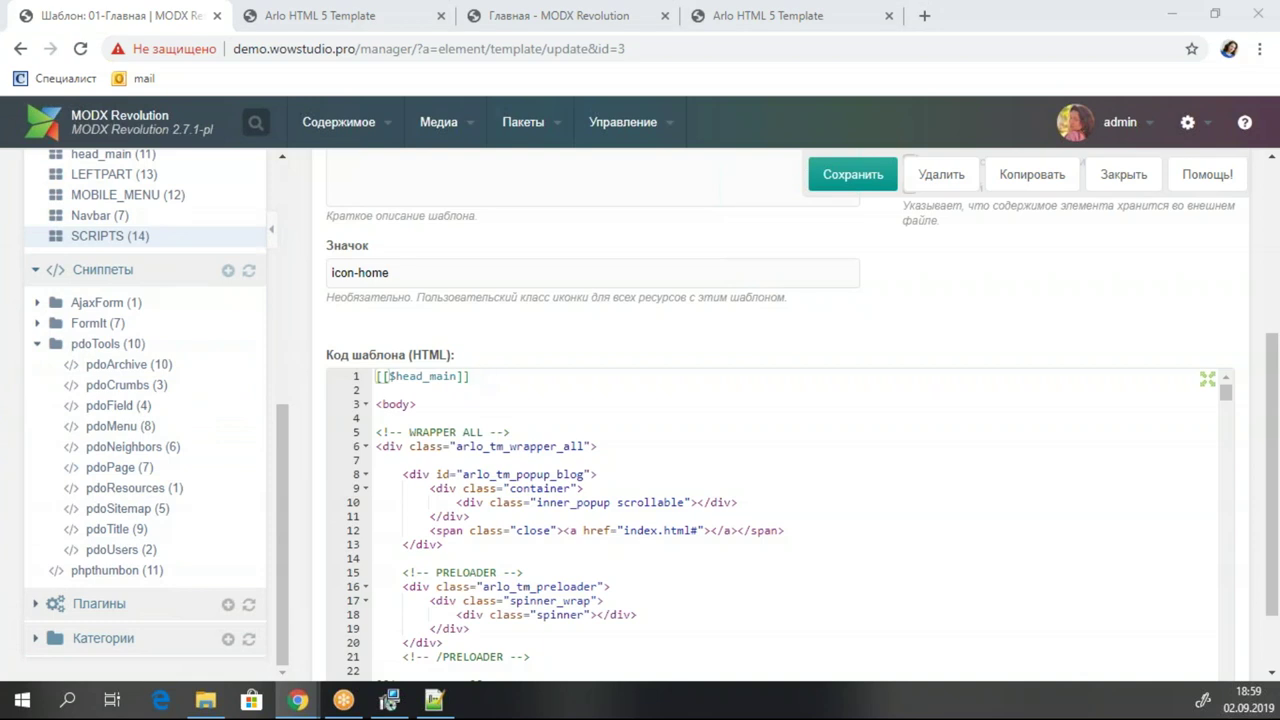
scroll(130, 320, up, 4)
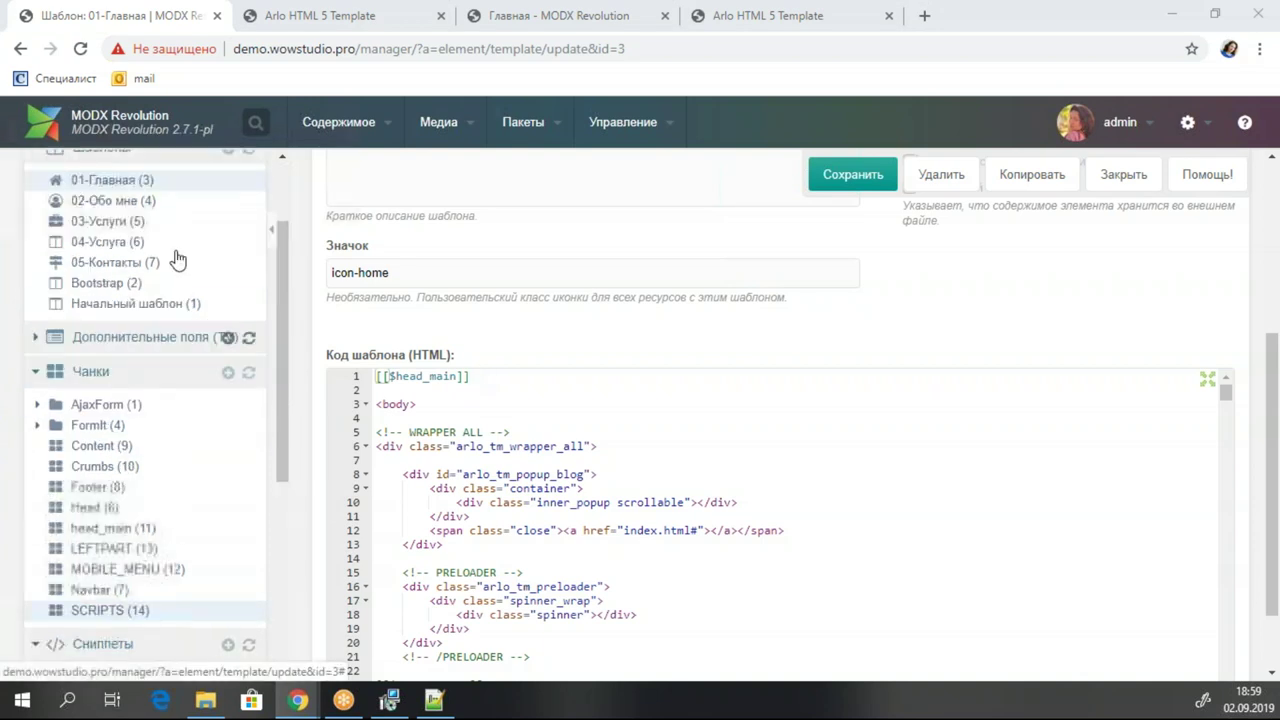
click(129, 528)
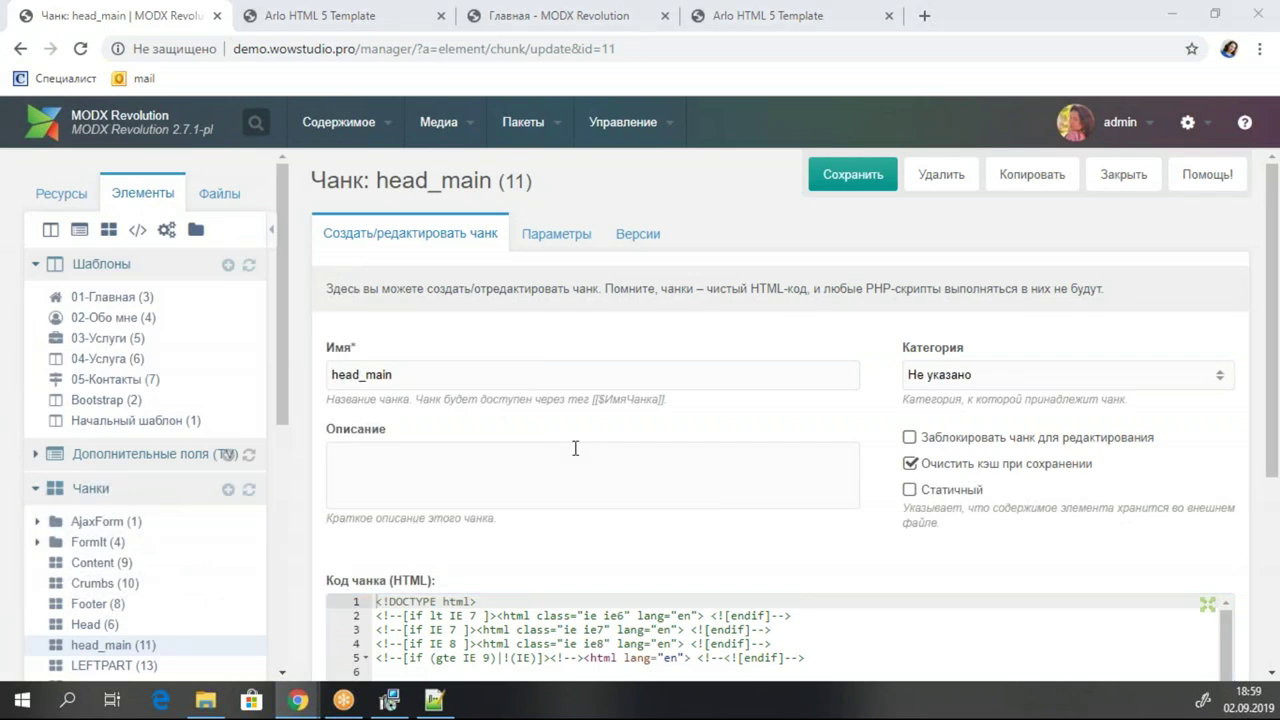
Add a base tag pointing at site_url inside head_main's head and save.
scroll(575, 448, down, 3)
click(410, 380)
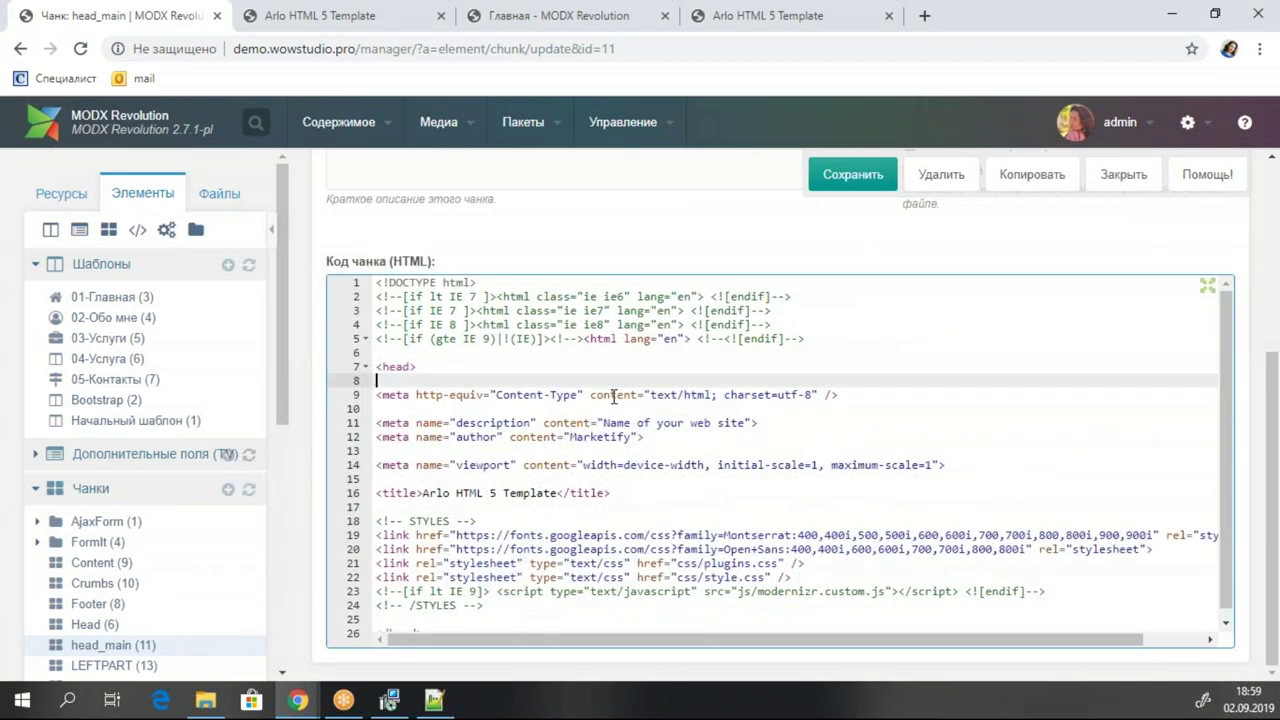
key(Return)
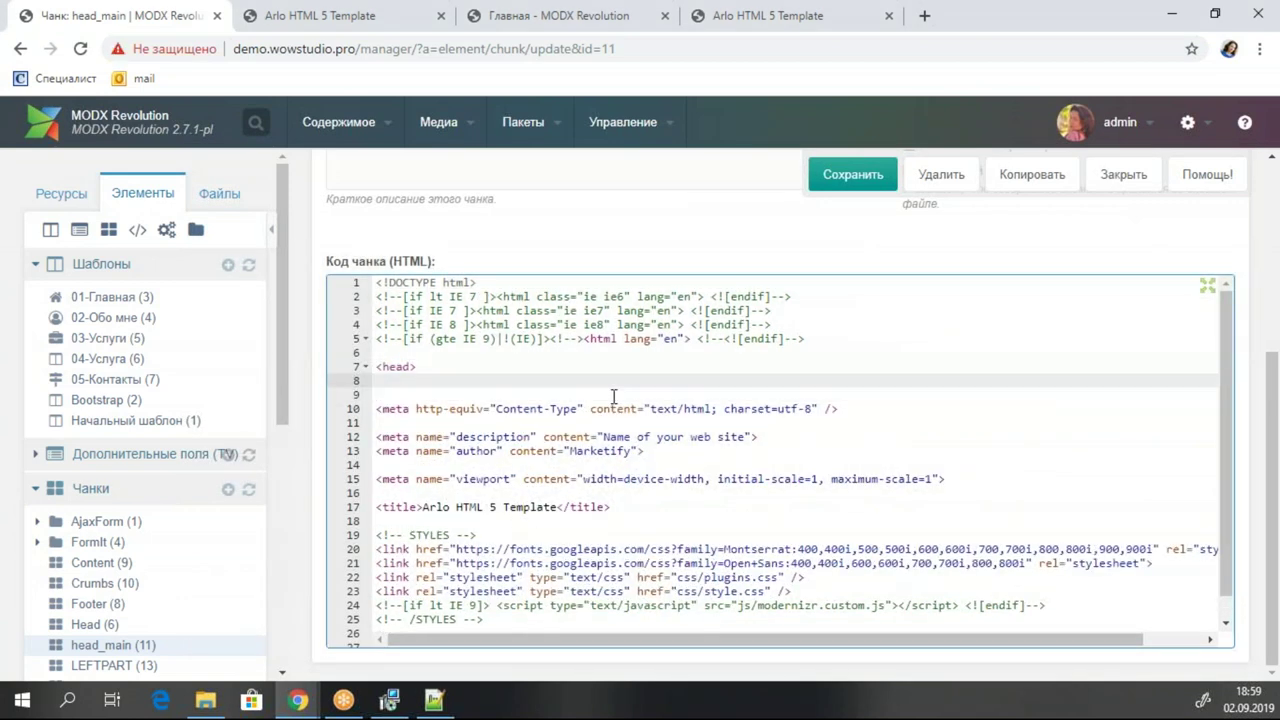
key(Return)
key(ctrl+v)
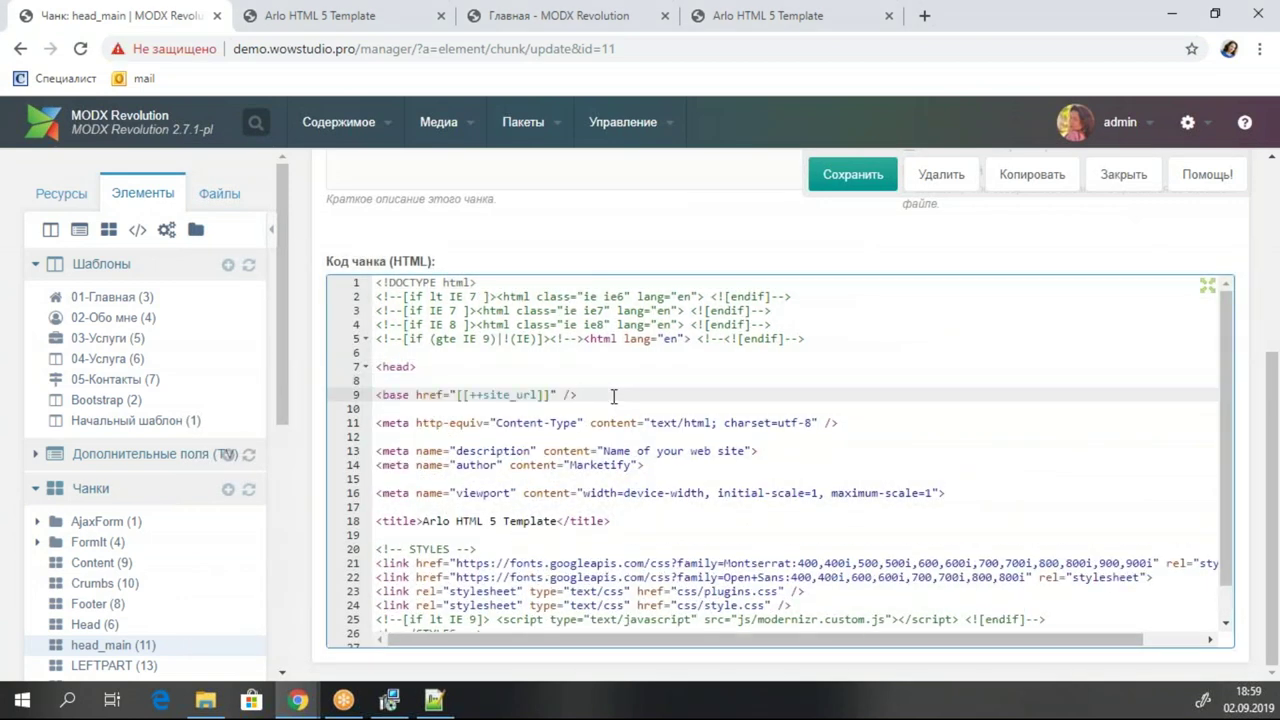
key(ctrl+s)
Replace the title line with [[!pdoTitle]] / [[++site_name]] and save the chunk.
click(526, 397)
click(524, 395)
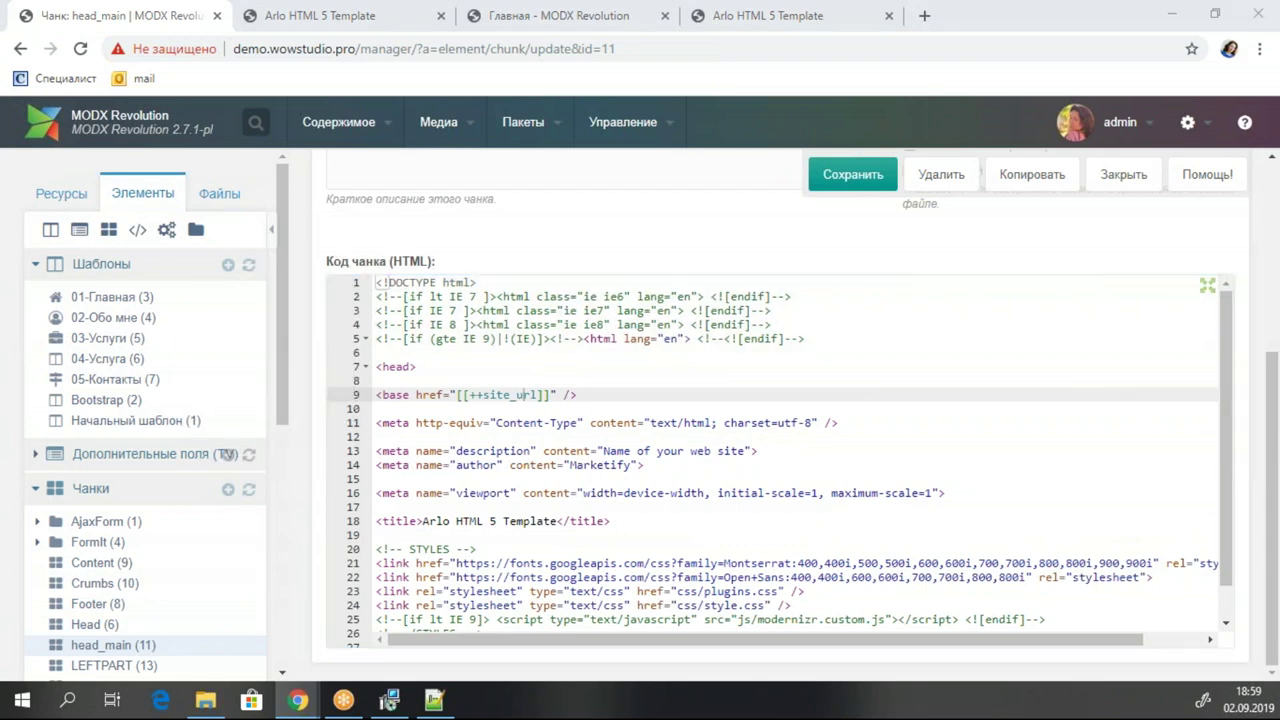
click(497, 478)
drag(648, 521, 323, 526)
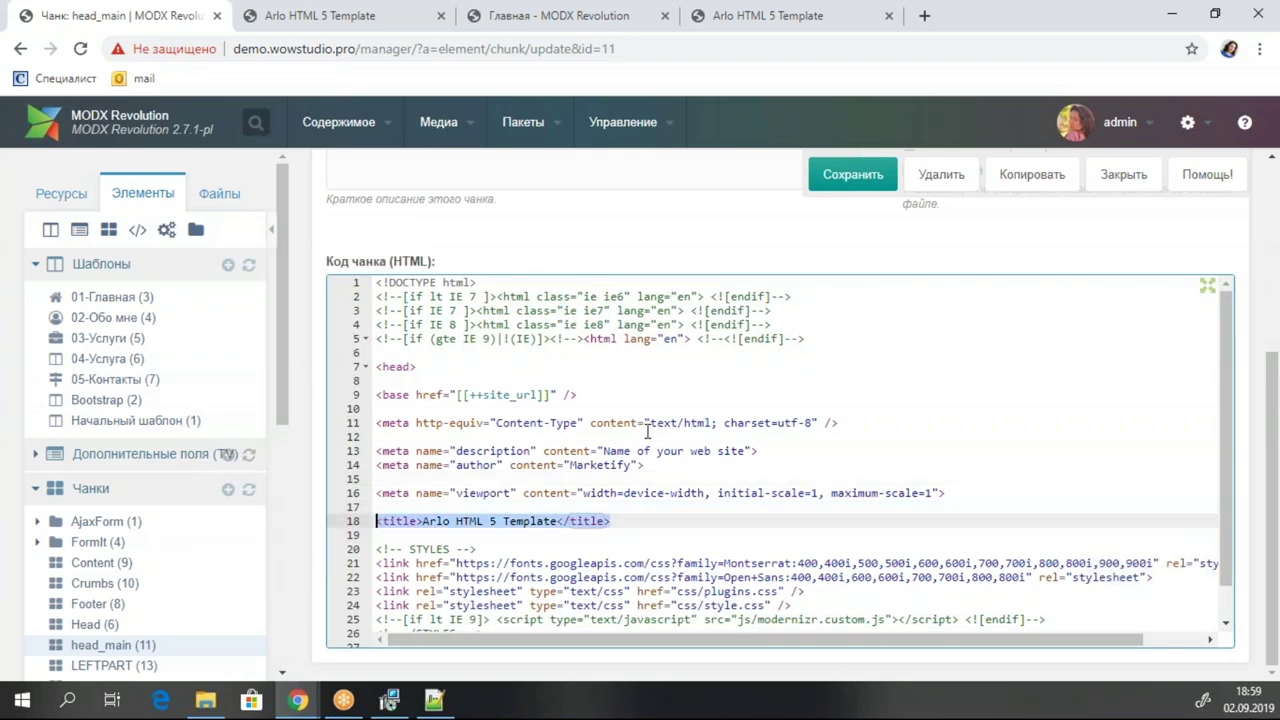
text(<title>[[!pdoTitle]] / [[++site_name]]</title>)
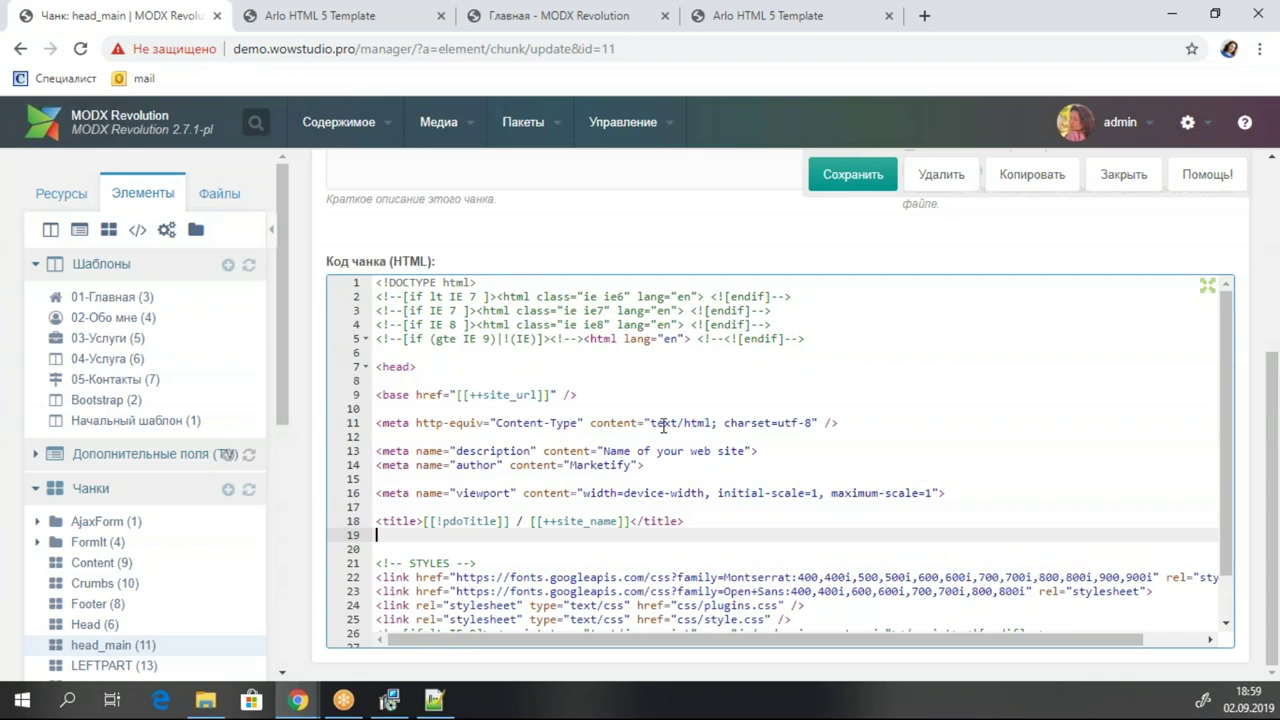
key(ctrl+s)
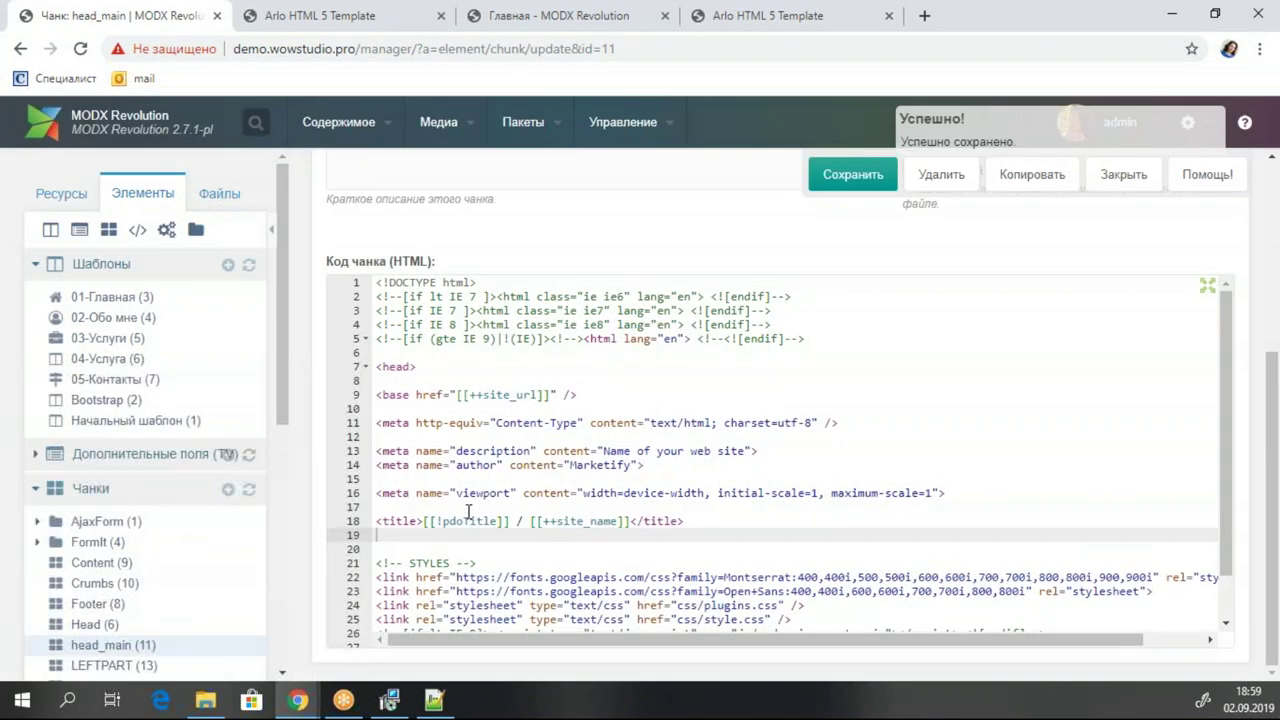
click(478, 517)
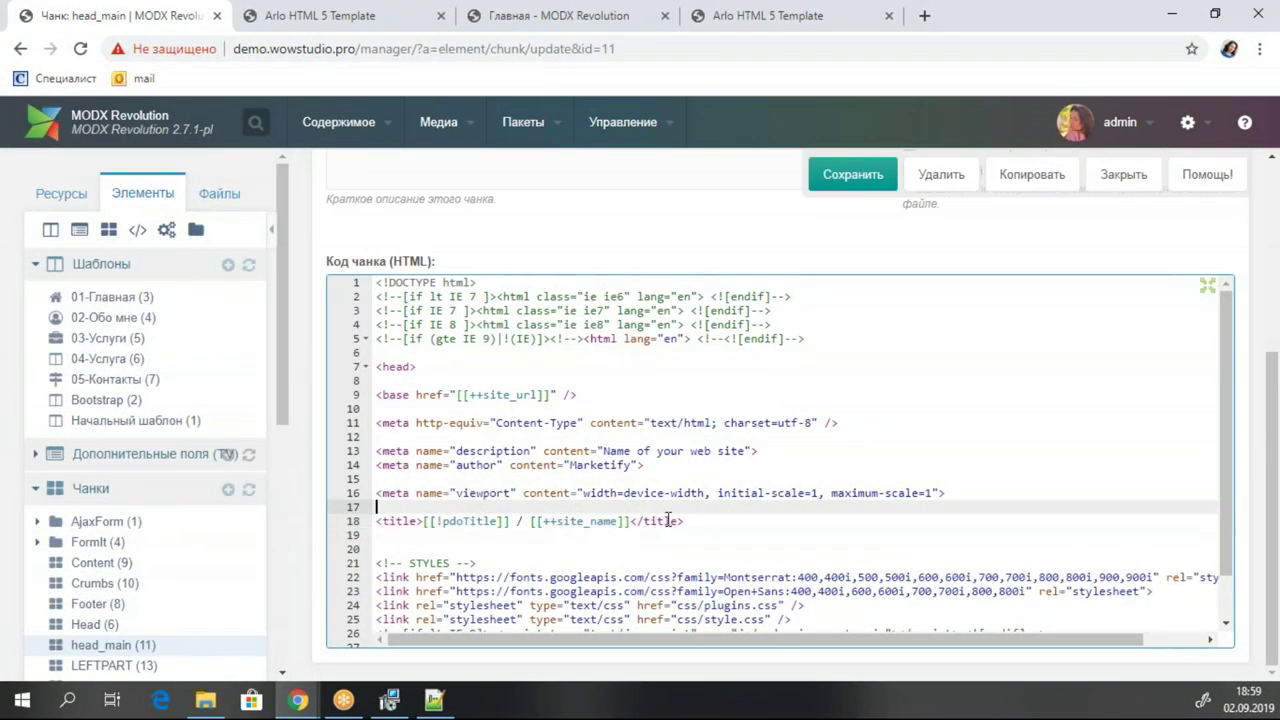
scroll(747, 495, down, 1)
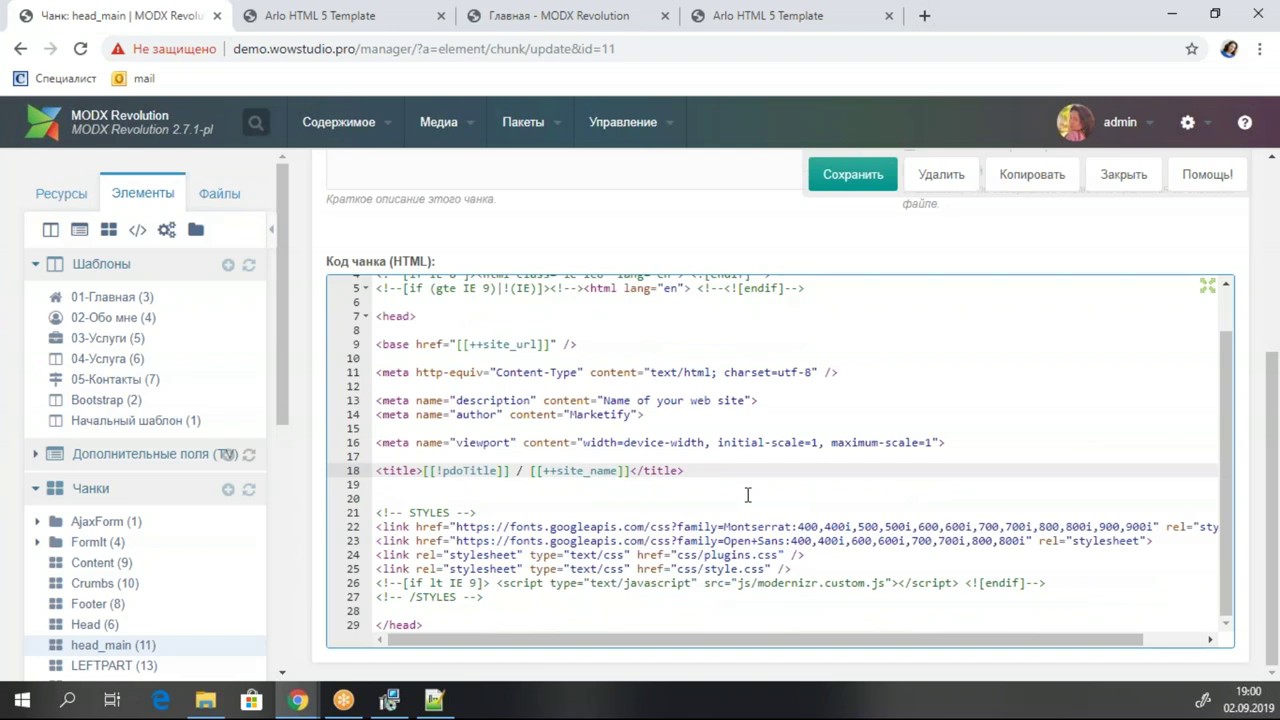
click(857, 177)
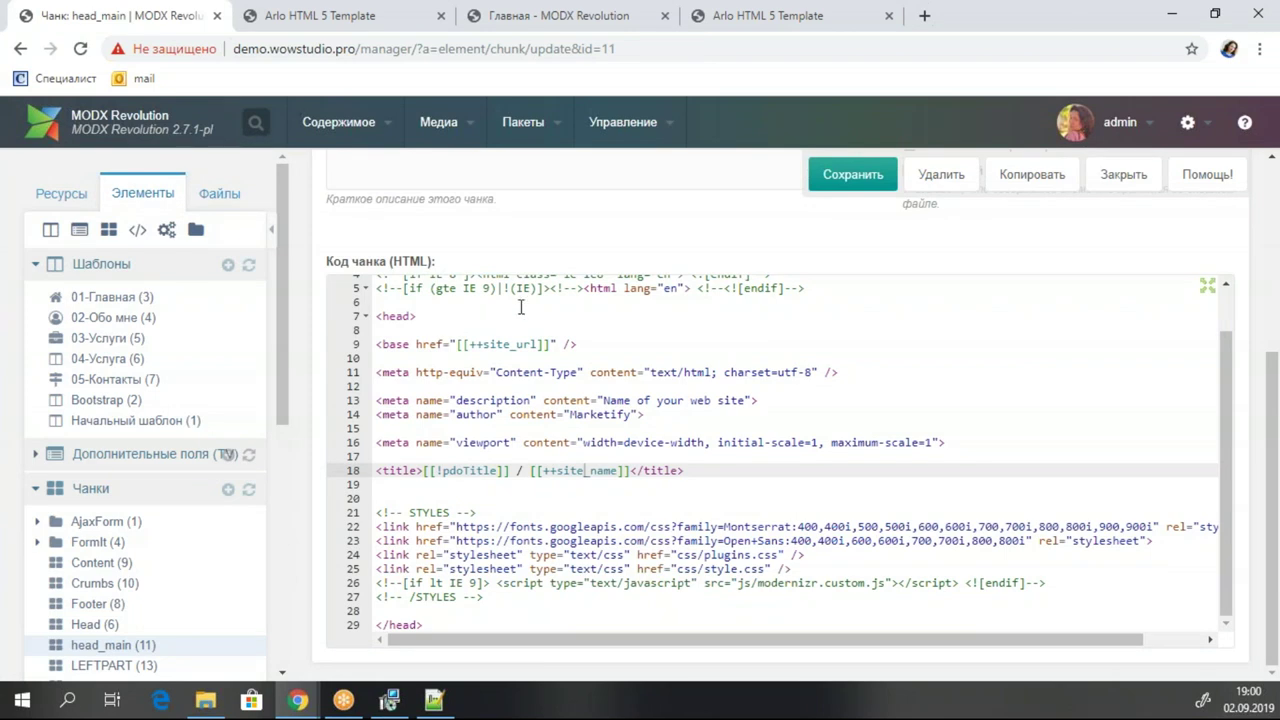
Open the 01-Главная template from the Elements tree.
scroll(190, 405, down, 4)
scroll(206, 363, up, 6)
click(149, 294)
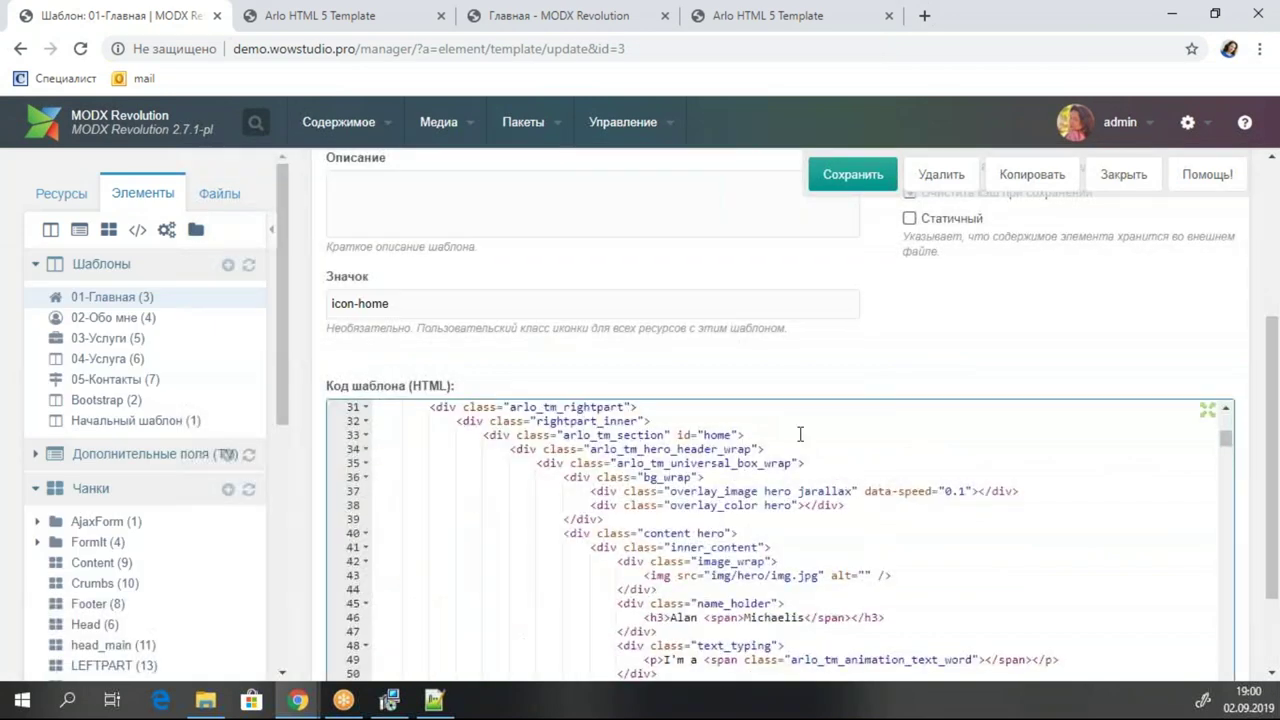
Delete index.html from the back-to-top link's href on line 634.
scroll(800, 433, down, 20)
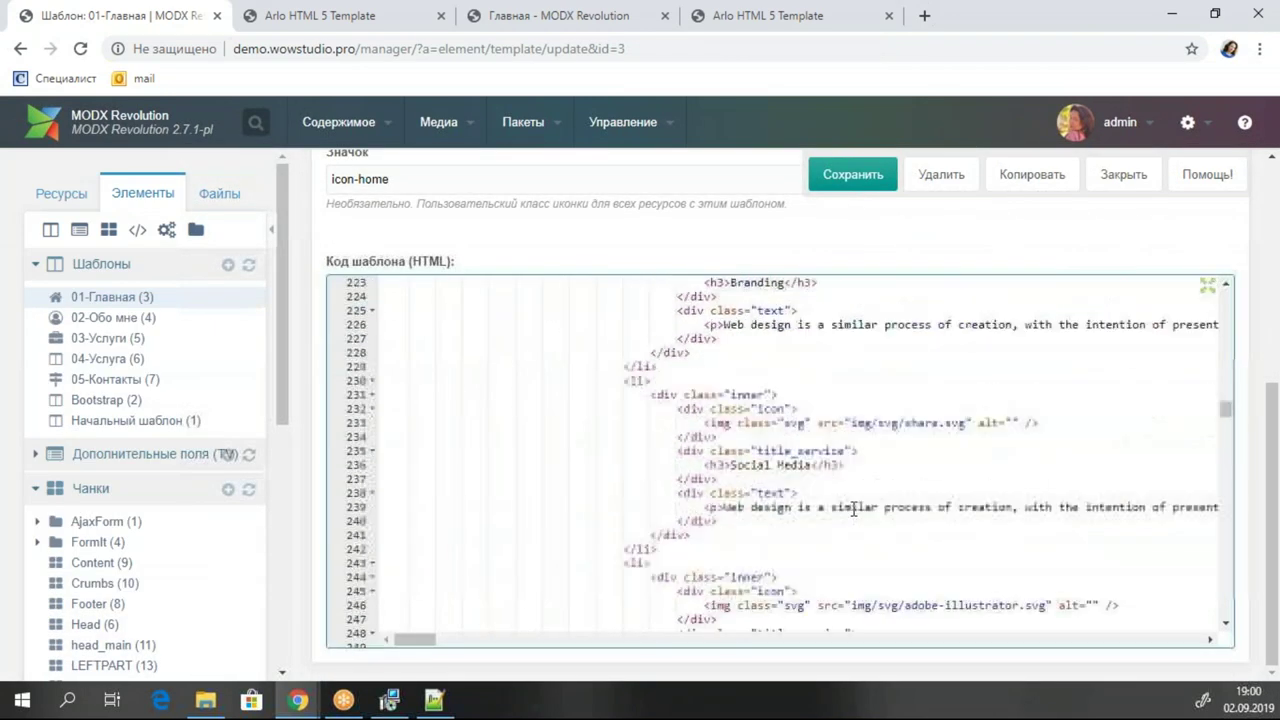
scroll(853, 510, down, 20)
scroll(853, 510, down, 13)
scroll(852, 505, up, 3)
scroll(852, 505, down, 3)
click(707, 568)
mouse_move(718, 571)
mouse_down()
mouse_move(645, 570)
mouse_move(712, 570)
mouse_up()
key(Up)
click(638, 568)
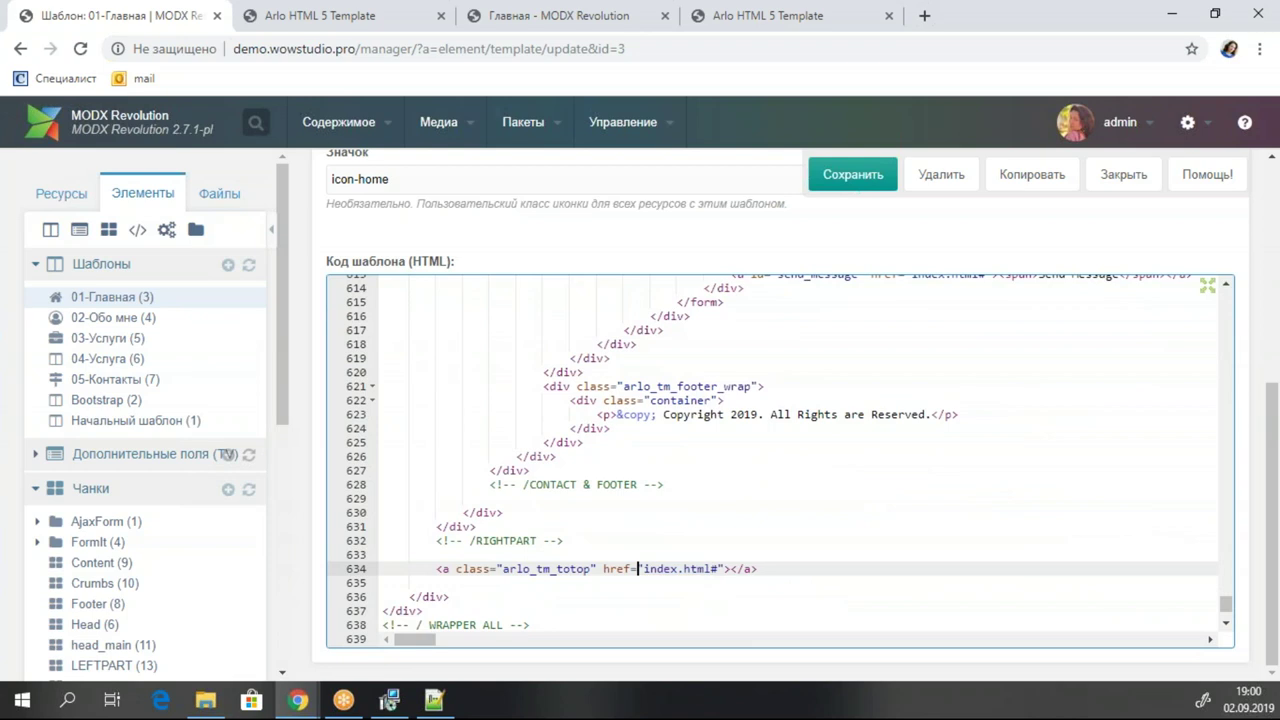
drag(648, 568, 712, 568)
key(BackSpace)
Enter [[~[[*id]]]] as the link target and save the template.
text([[)
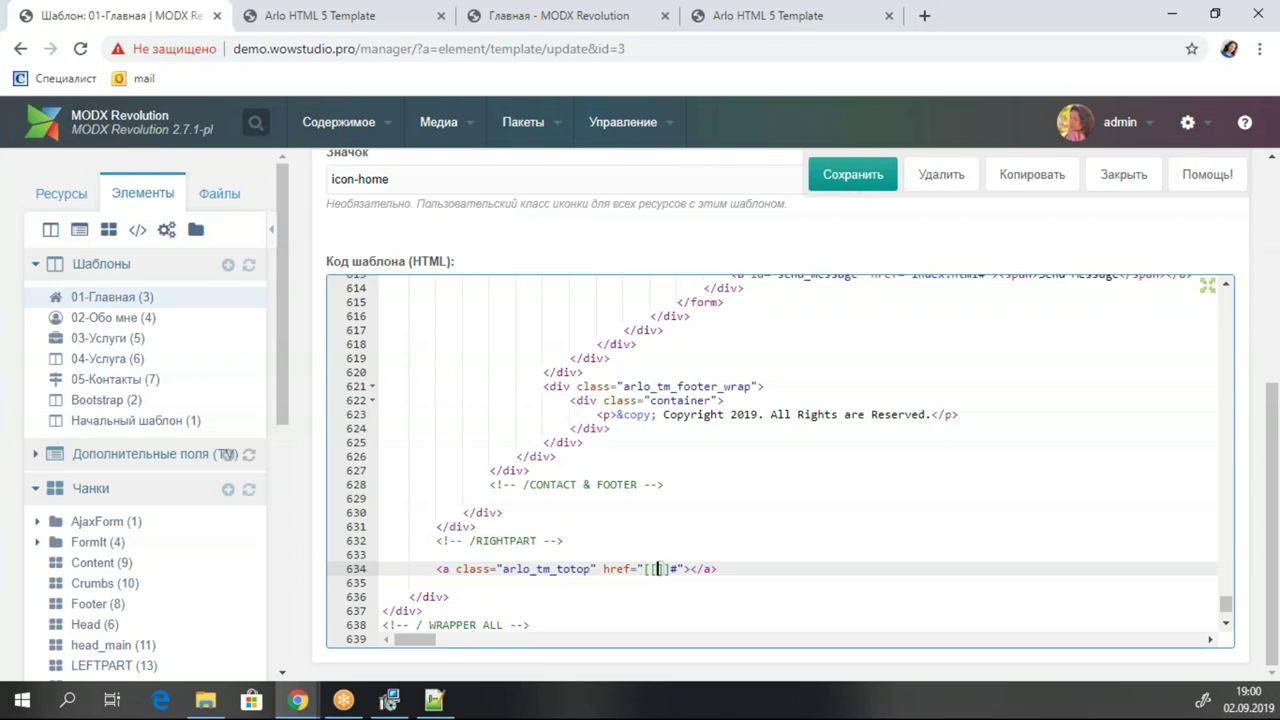
text(~)
key(BackSpace)
text(~[[*id)
key(ctrl+s)
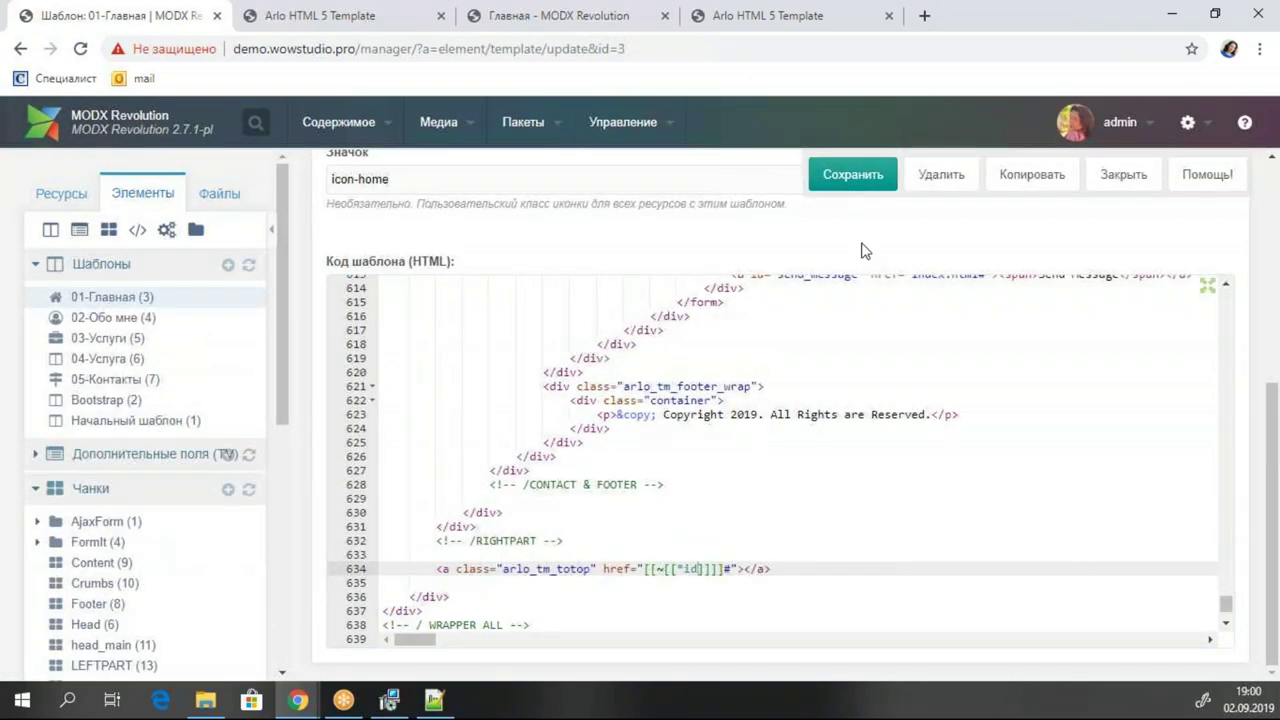
Fold the ABOUT section's code in the 01-Главная template.
scroll(772, 460, up, 9)
scroll(772, 460, up, 20)
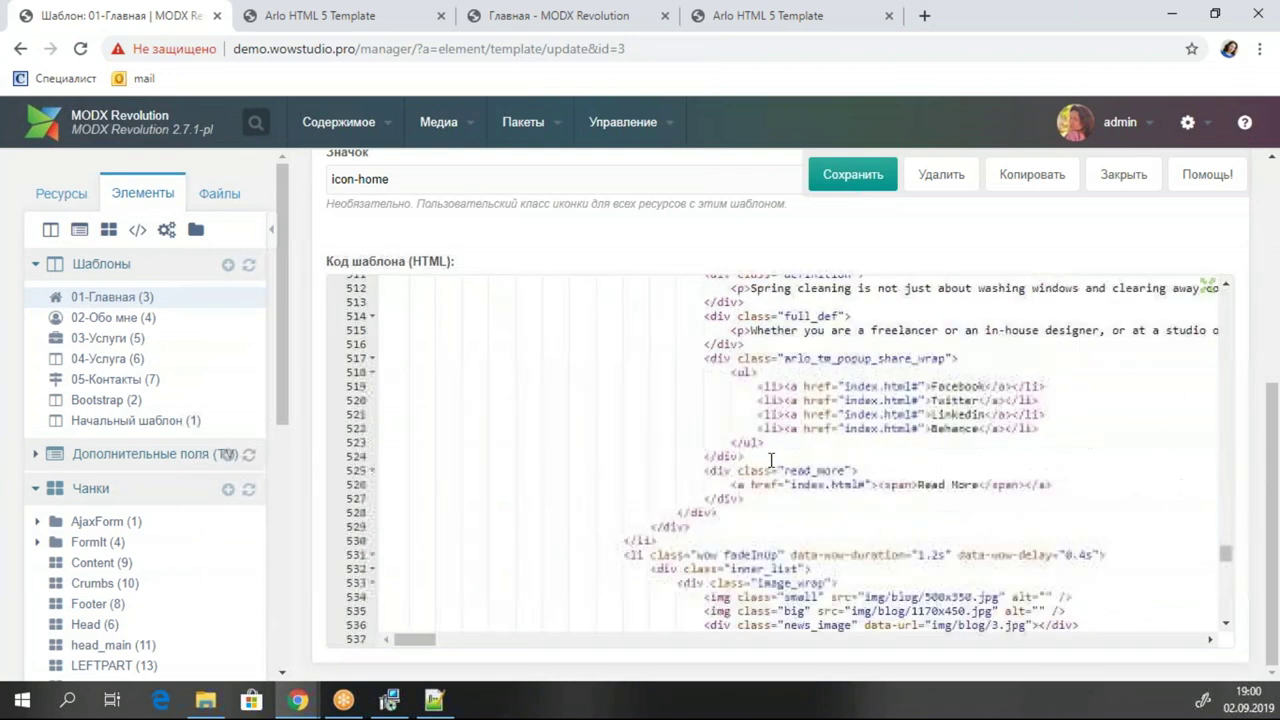
scroll(772, 460, up, 20)
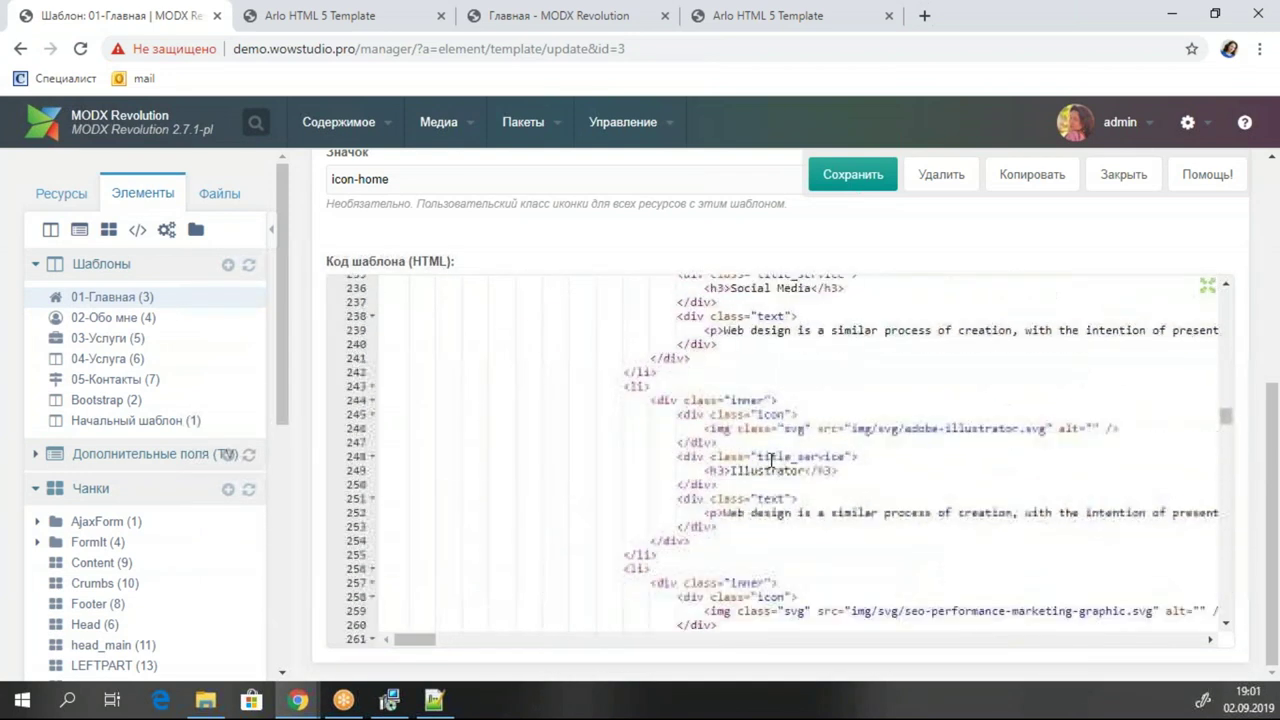
scroll(772, 460, up, 8)
scroll(771, 457, down, 5)
scroll(857, 408, down, 3)
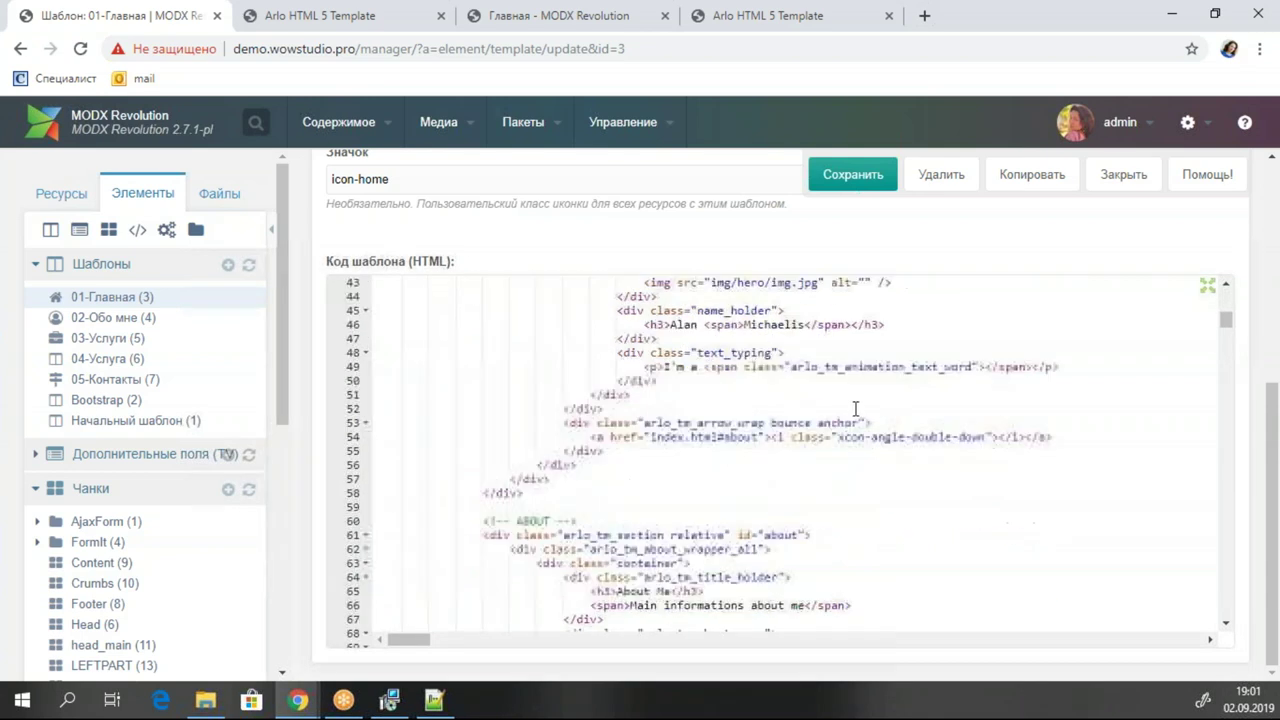
scroll(857, 408, up, 1)
scroll(686, 512, down, 1)
click(699, 443)
click(684, 452)
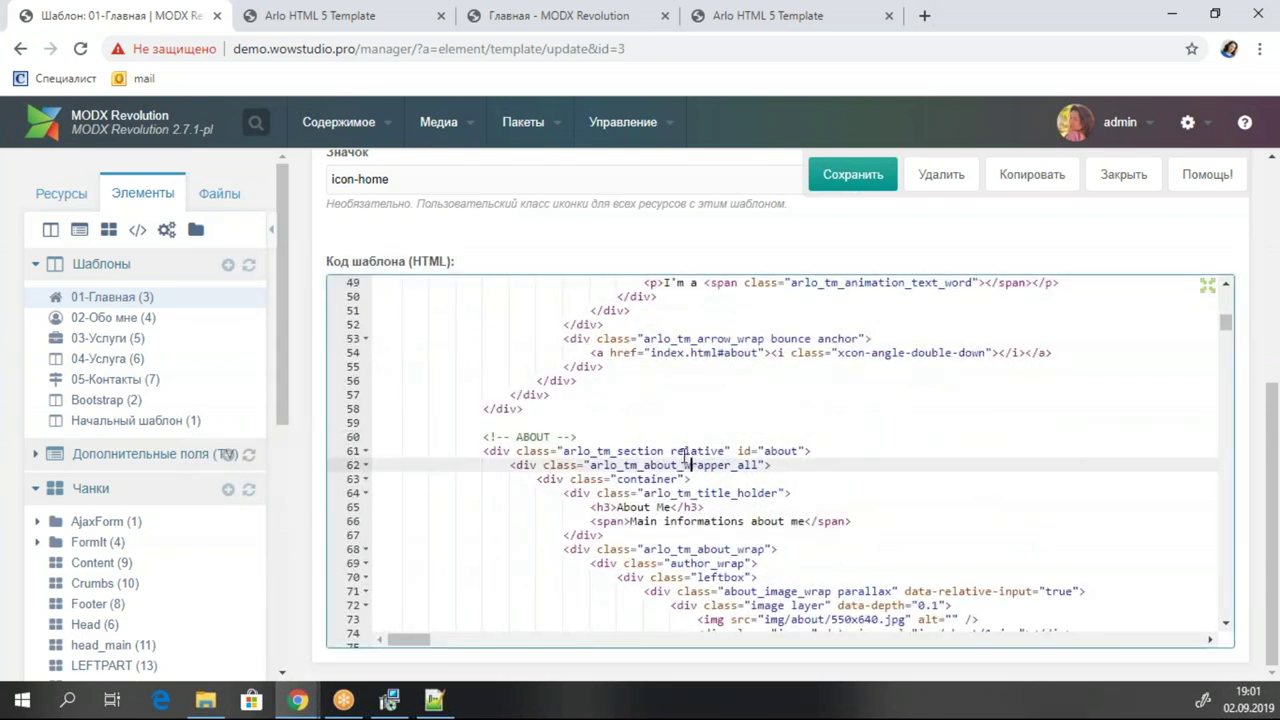
click(366, 452)
Fold the SKILLS and SERVICES sections.
click(590, 521)
click(537, 507)
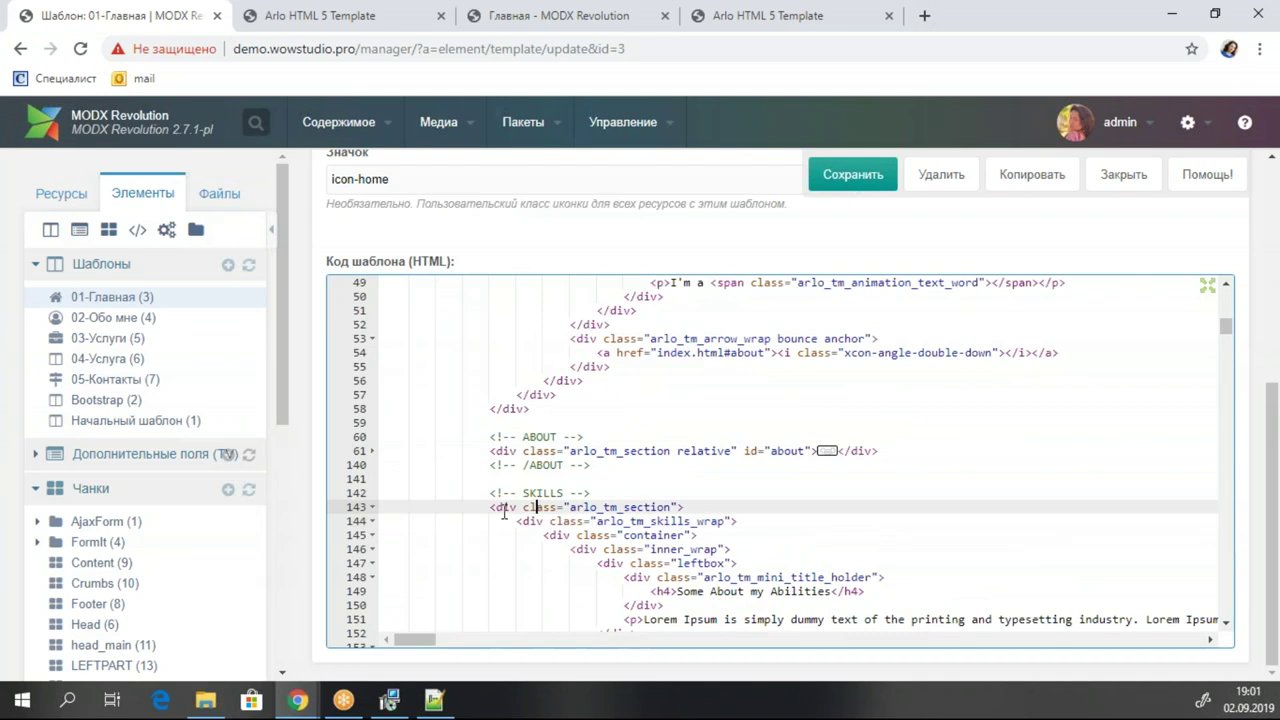
triple_click(382, 510)
click(372, 507)
scroll(450, 515, down, 4)
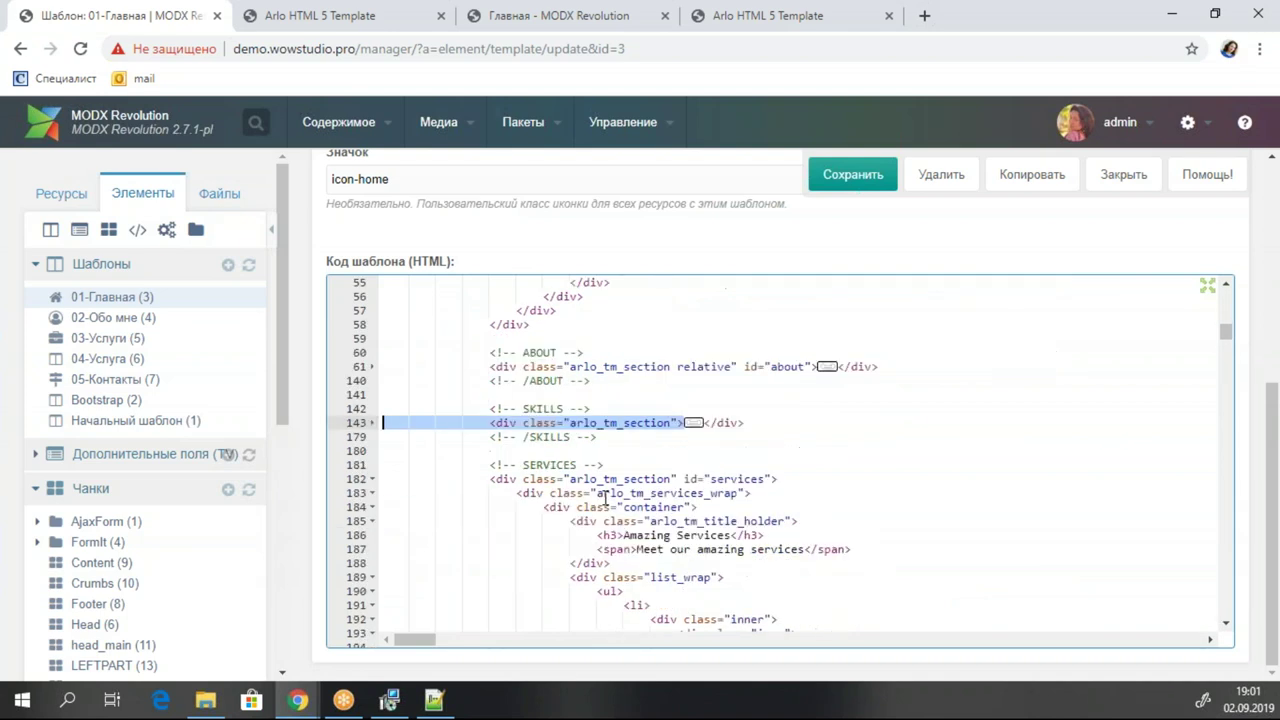
click(638, 394)
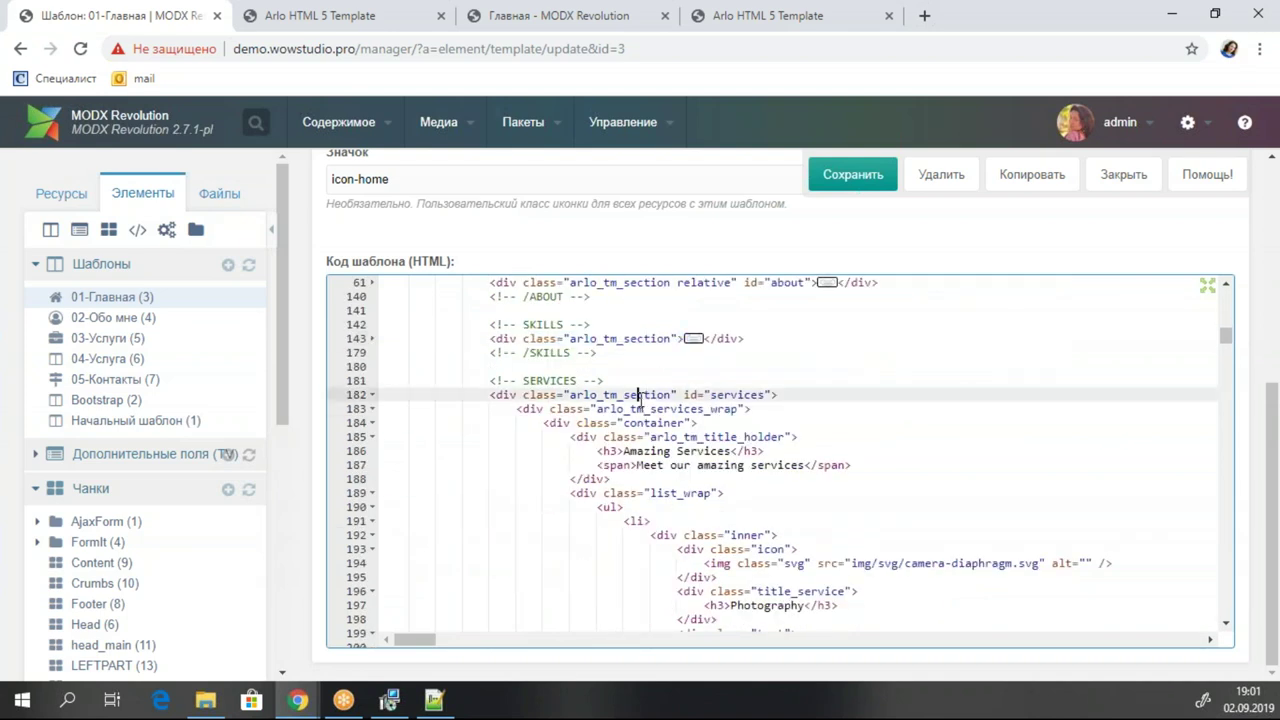
click(372, 394)
Fold the PORTFOLIO section and delete it.
click(598, 451)
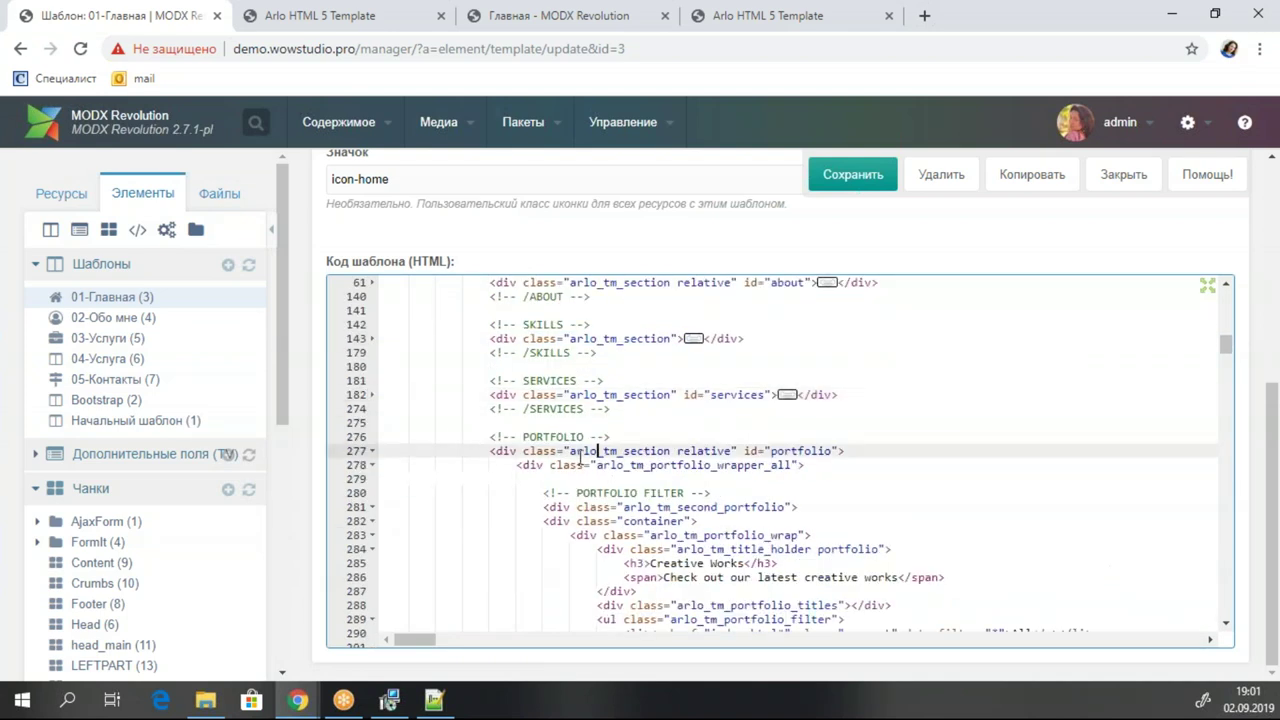
click(372, 451)
drag(617, 465, 363, 440)
key(Delete)
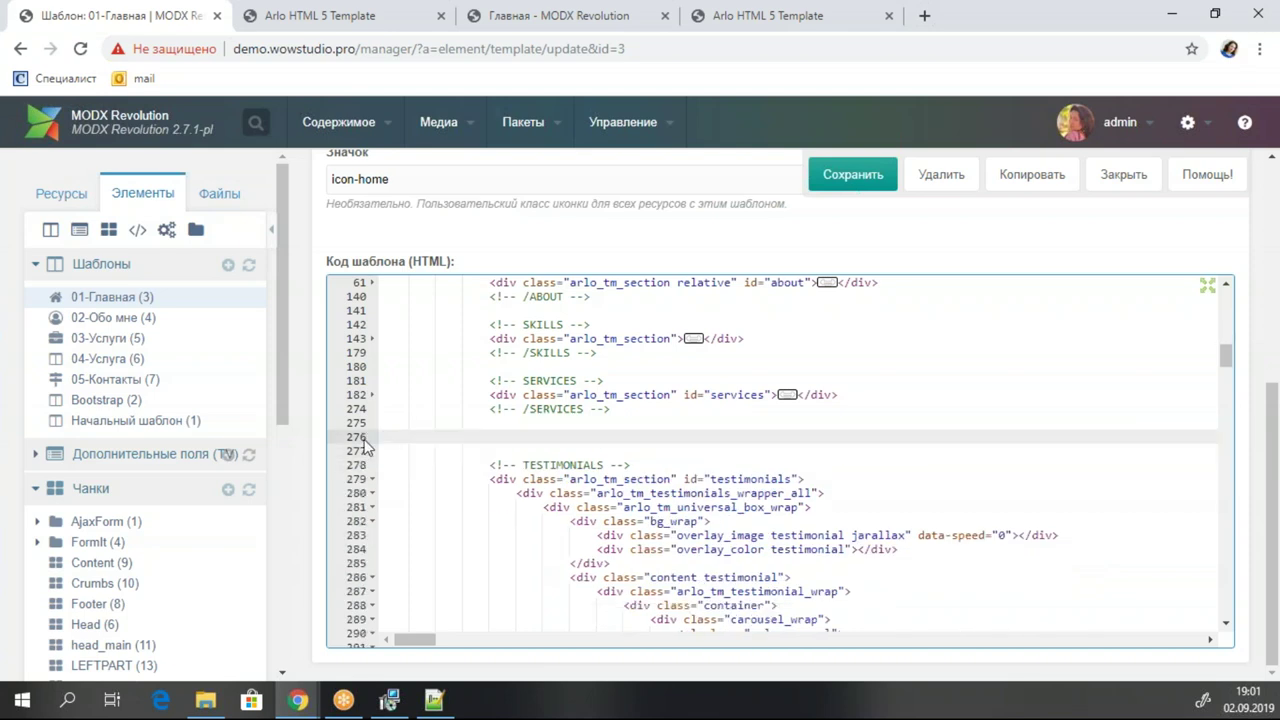
Fold the TESTIMONIALS and COUNTERBOX sections.
click(546, 479)
scroll(672, 486, down, 3)
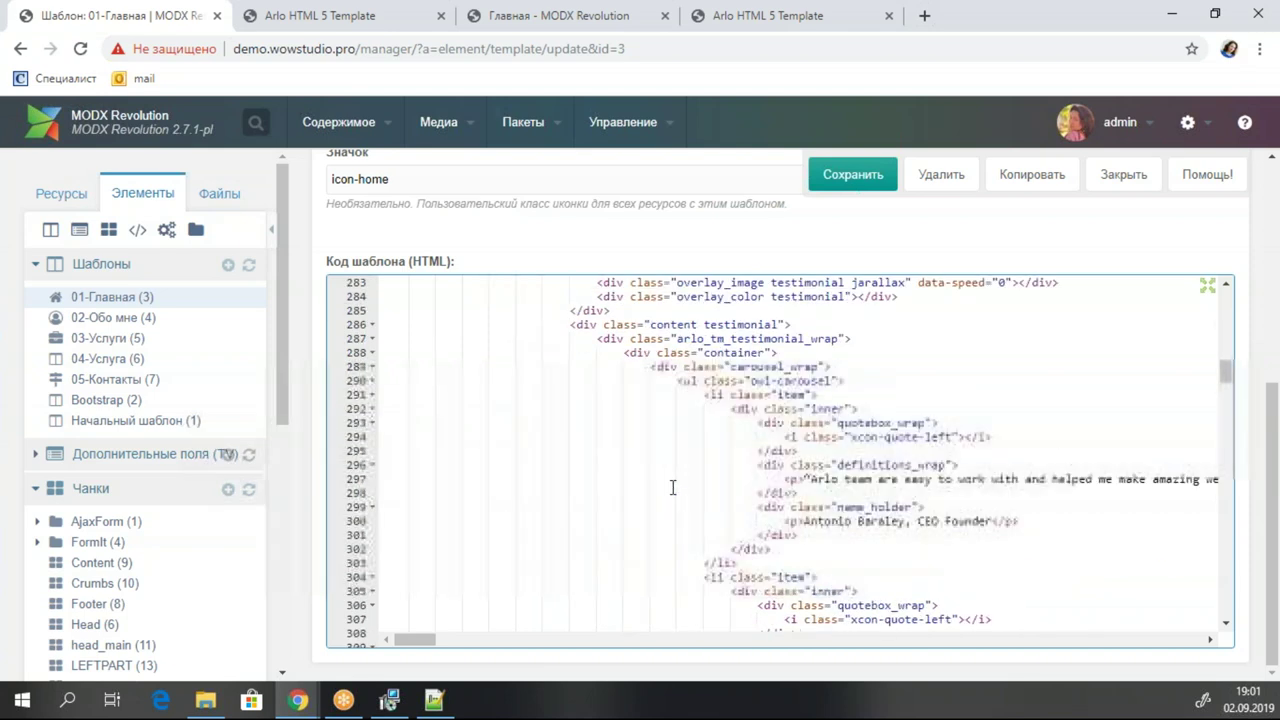
scroll(672, 486, up, 2)
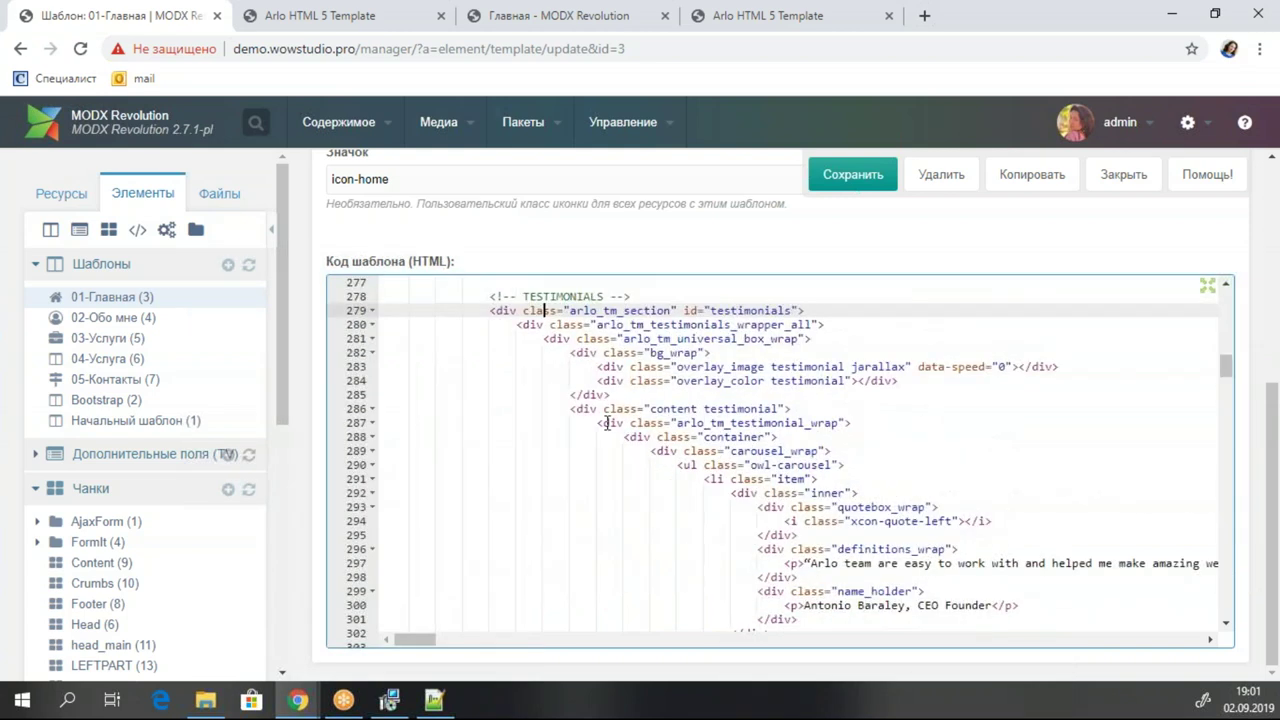
click(372, 311)
click(571, 367)
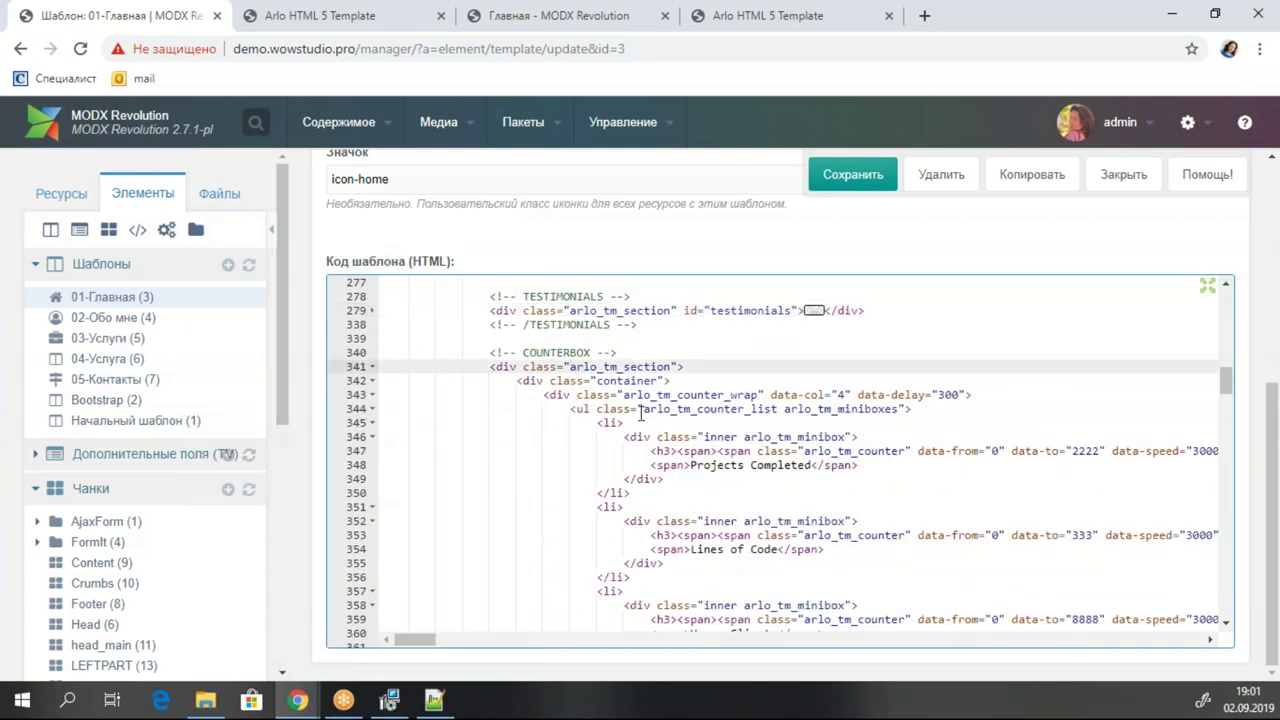
click(372, 367)
Fold the NEWS section and delete it.
click(536, 420)
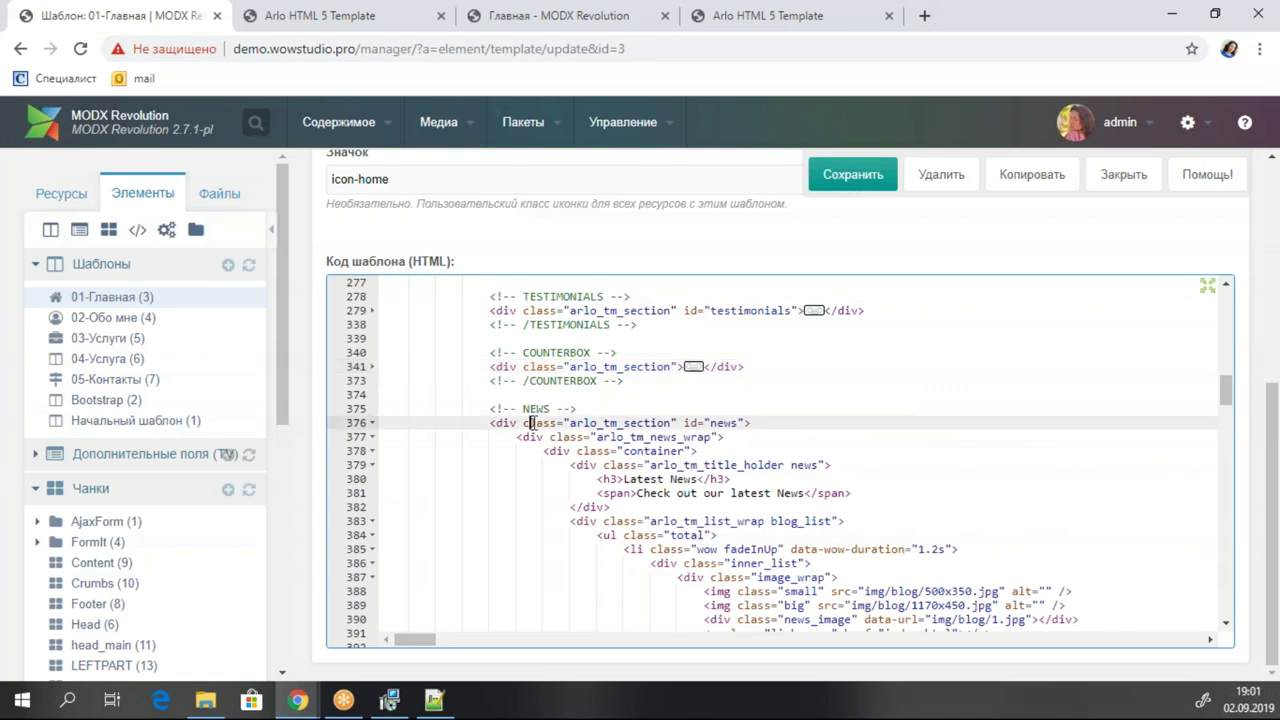
click(365, 424)
click(372, 423)
drag(590, 437, 310, 415)
key(Delete)
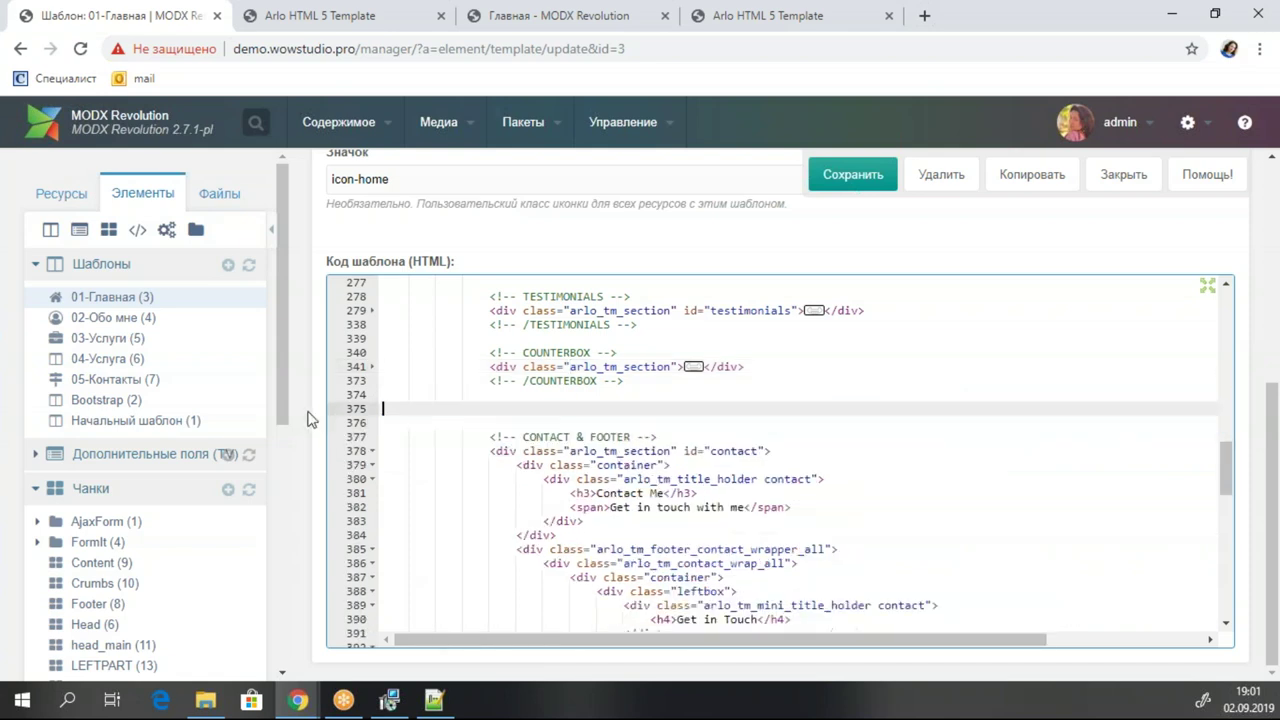
Save the template and switch to the live Arlo site tab.
click(540, 450)
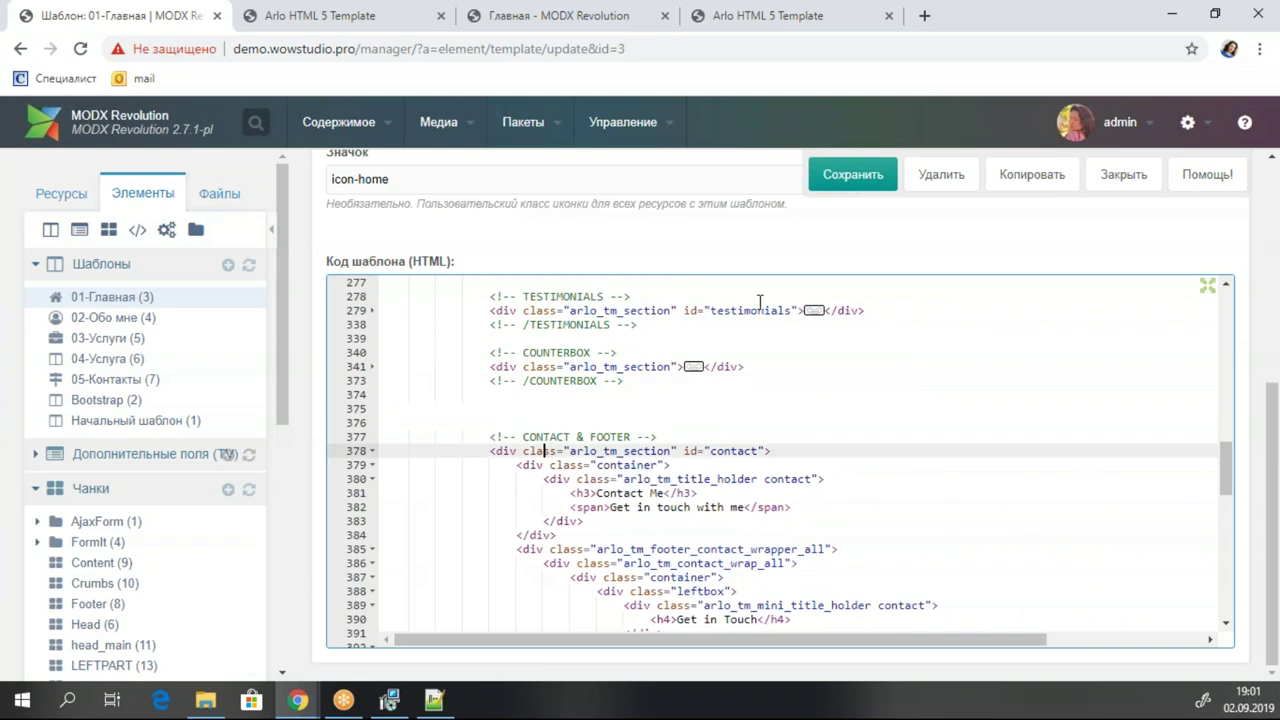
click(840, 177)
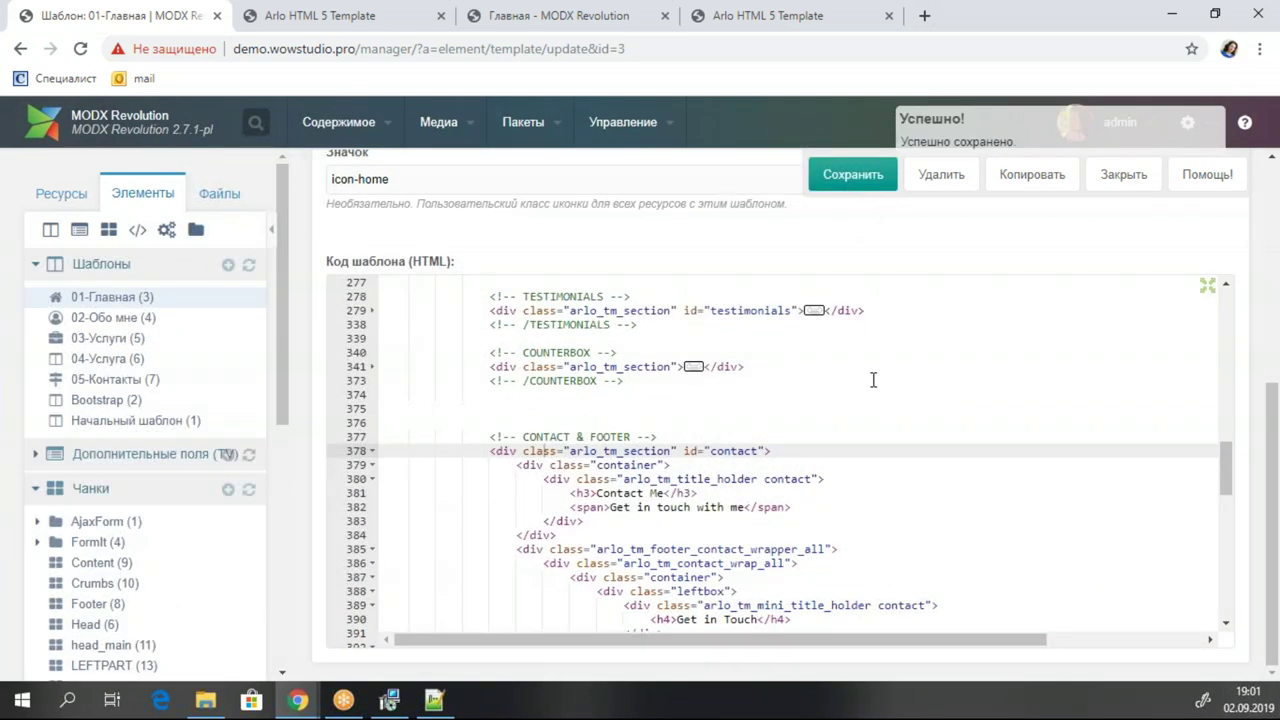
click(365, 18)
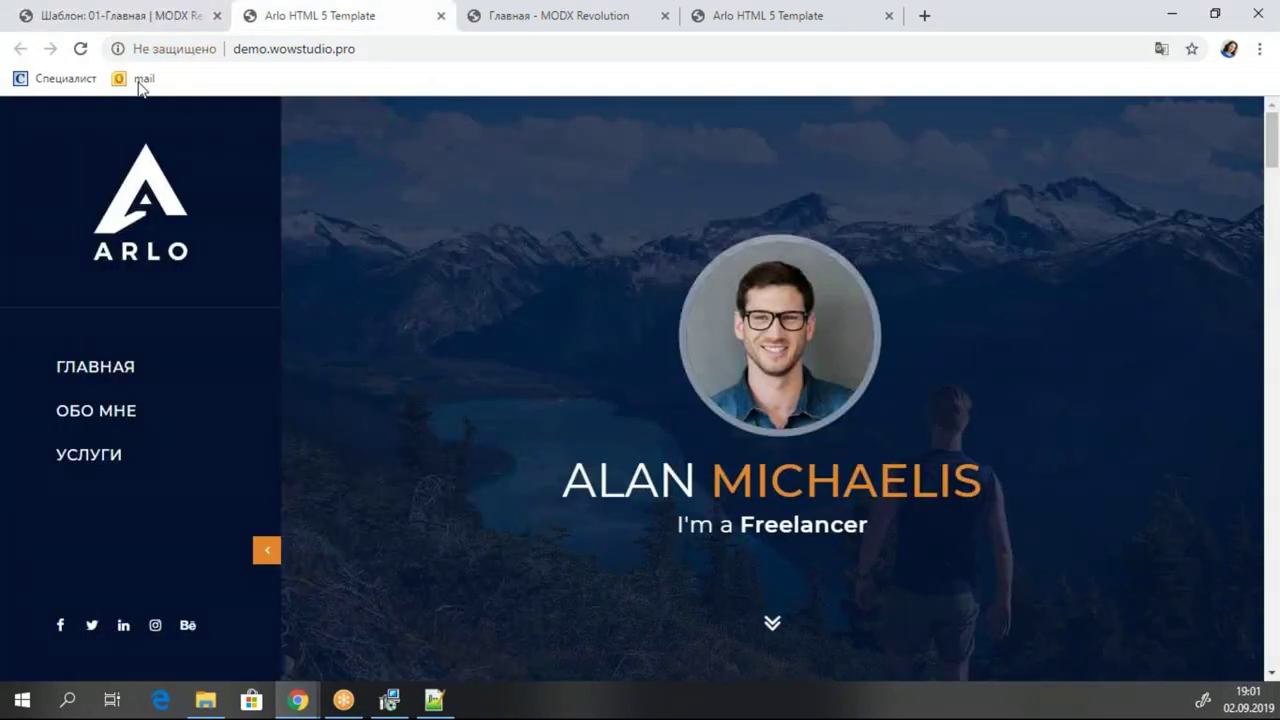
Reload the Arlo site to check the removed sections, then return to the 01-Главная template tab.
click(82, 50)
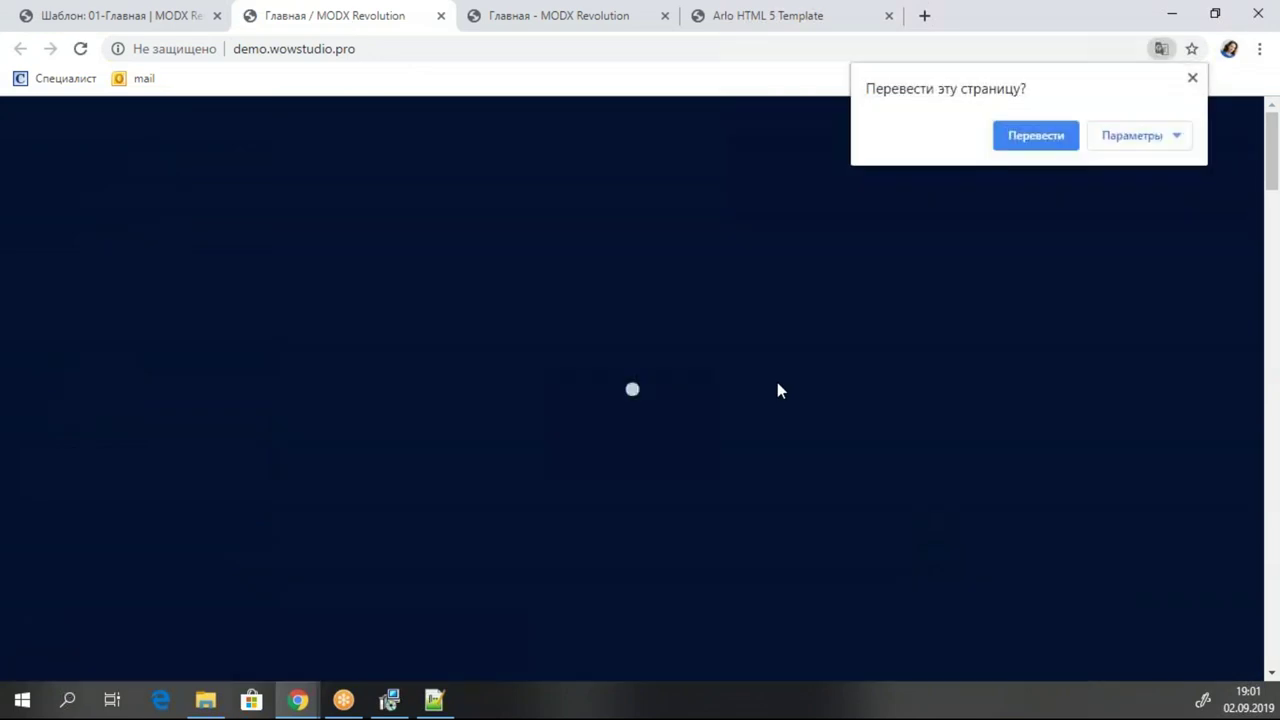
click(1194, 79)
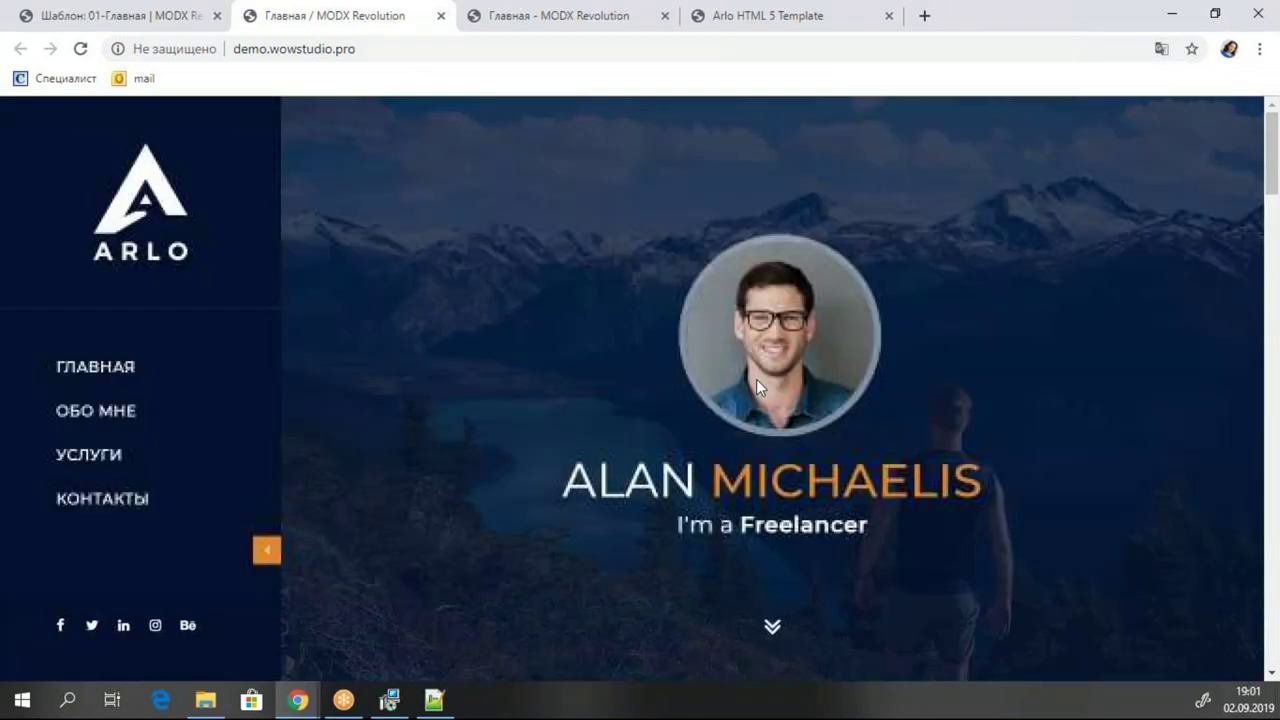
scroll(756, 379, down, 10)
scroll(758, 387, down, 15)
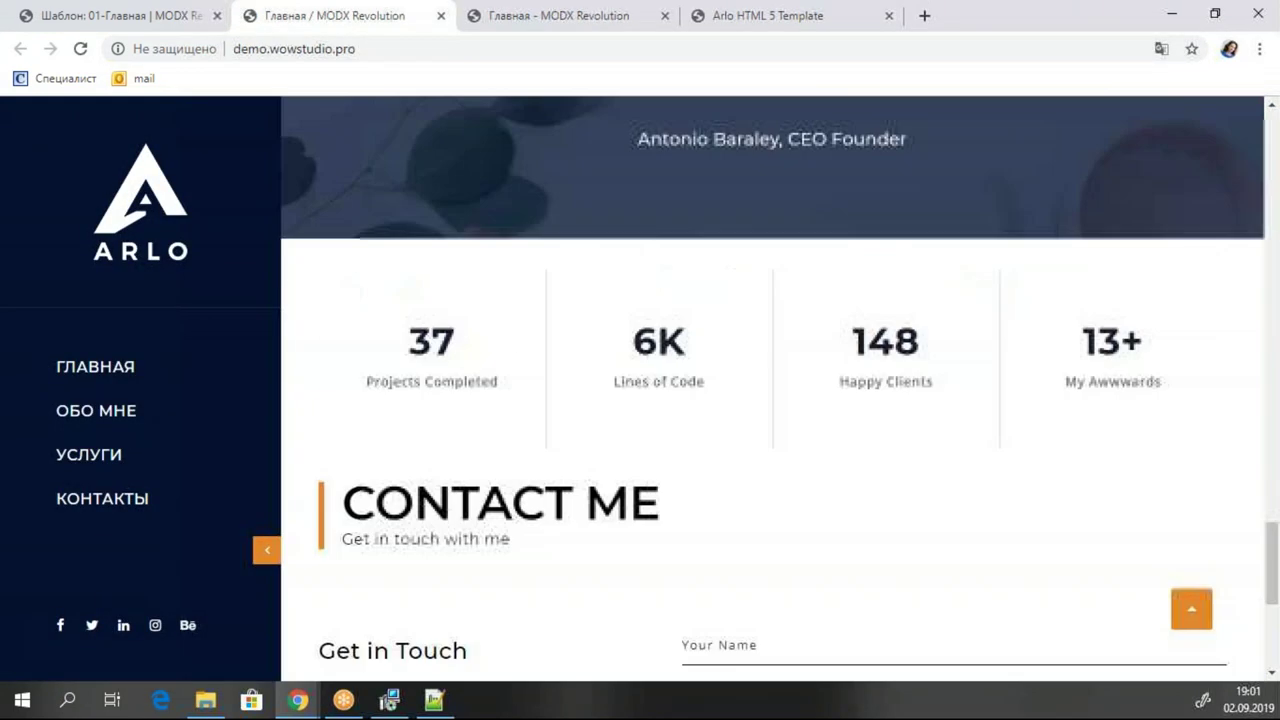
scroll(772, 380, up, 20)
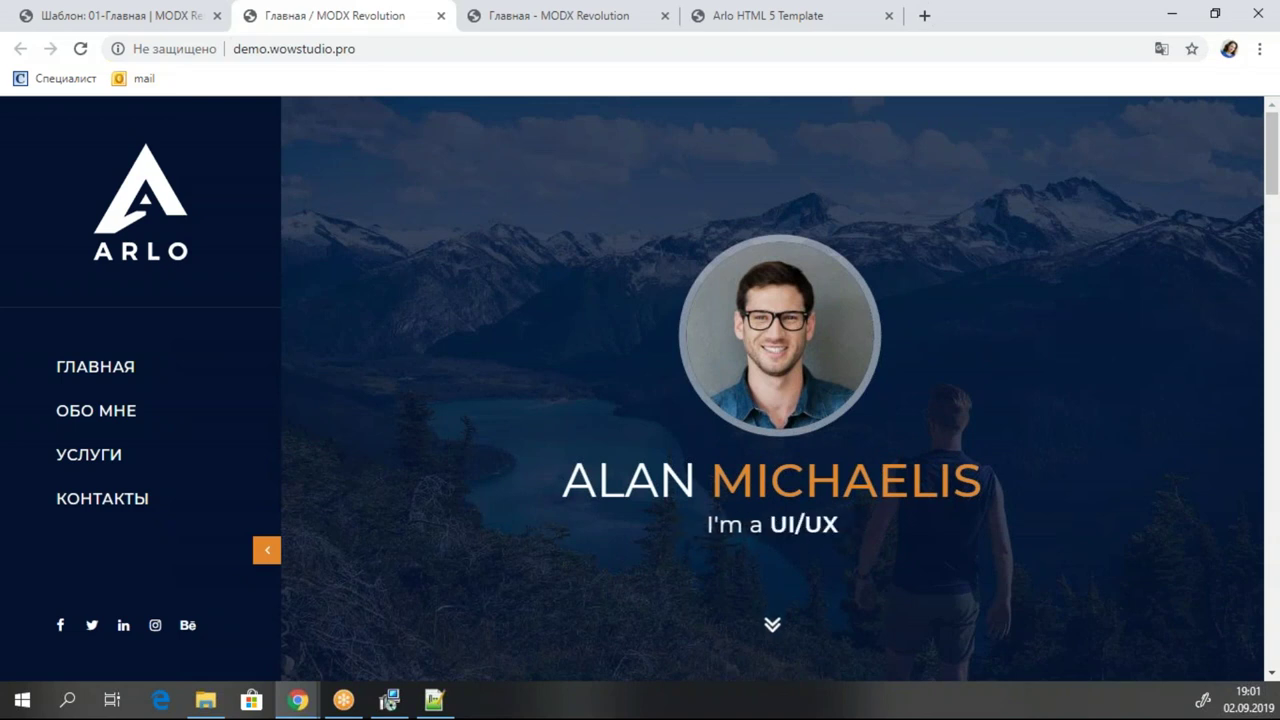
click(125, 18)
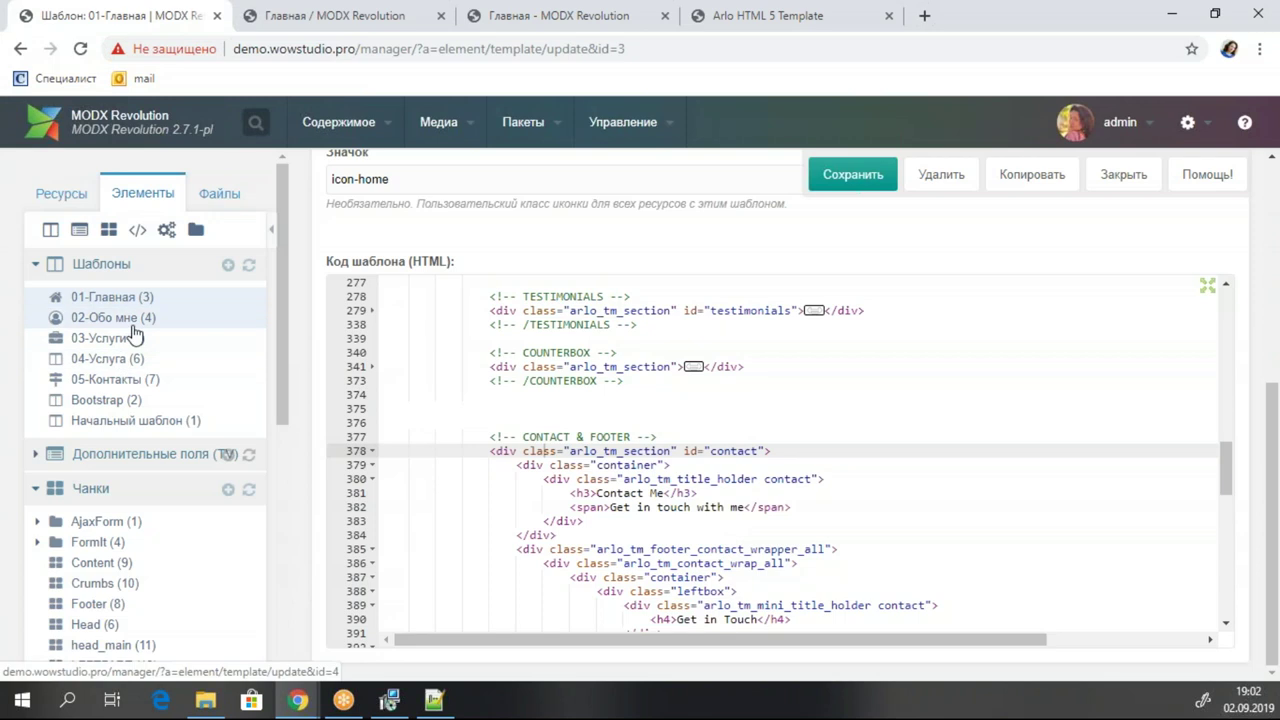
Select and copy all of the 01-Главная template's HTML code.
click(824, 409)
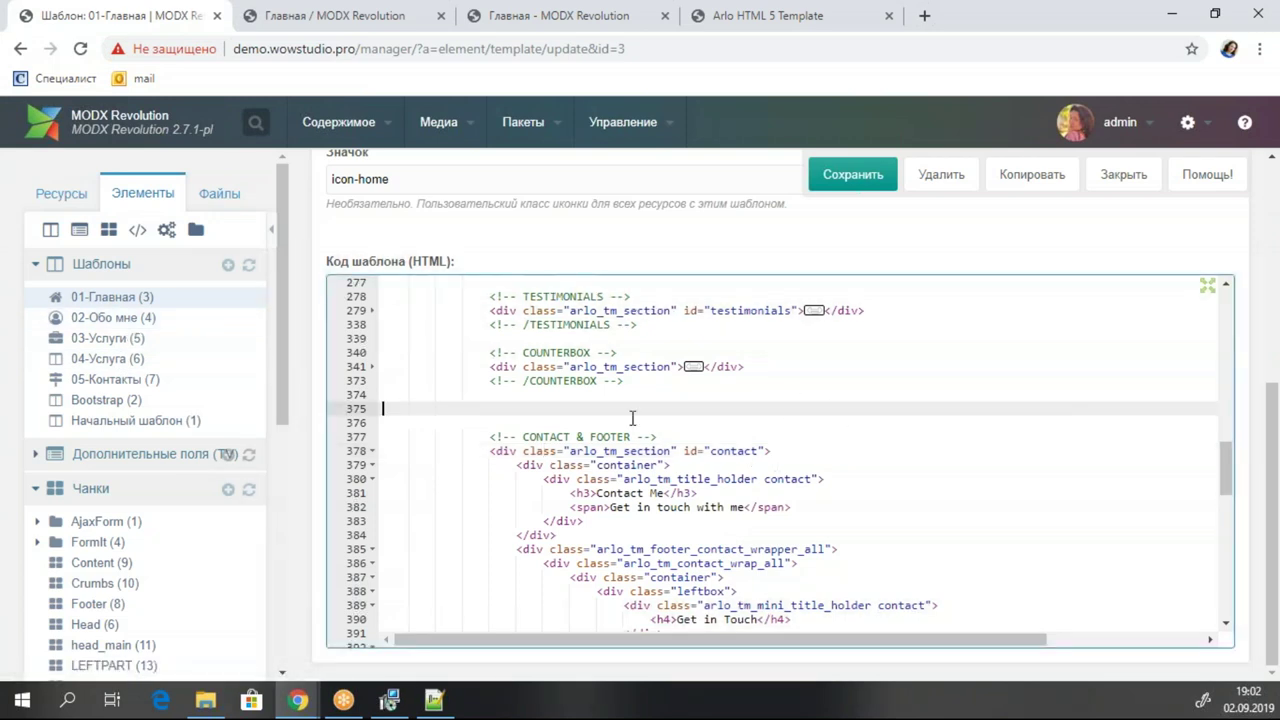
scroll(654, 450, up, 15)
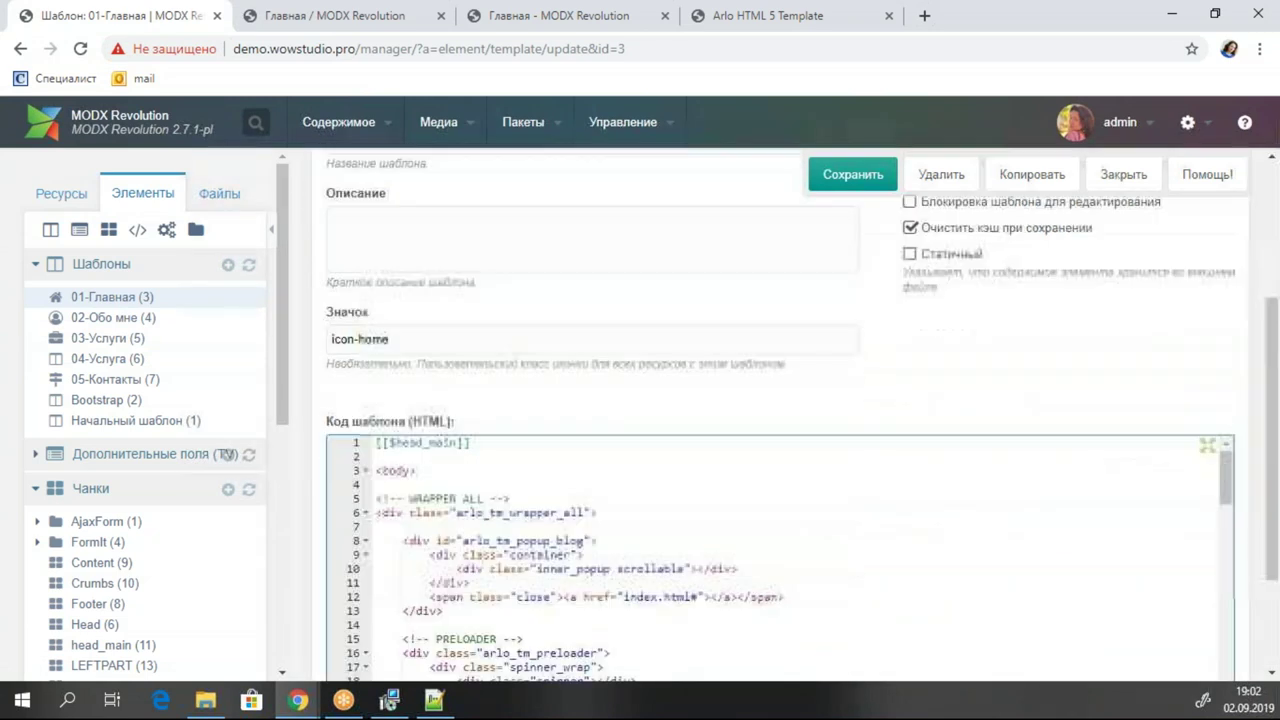
scroll(514, 427, down, 2)
click(514, 427)
key(ctrl+a)
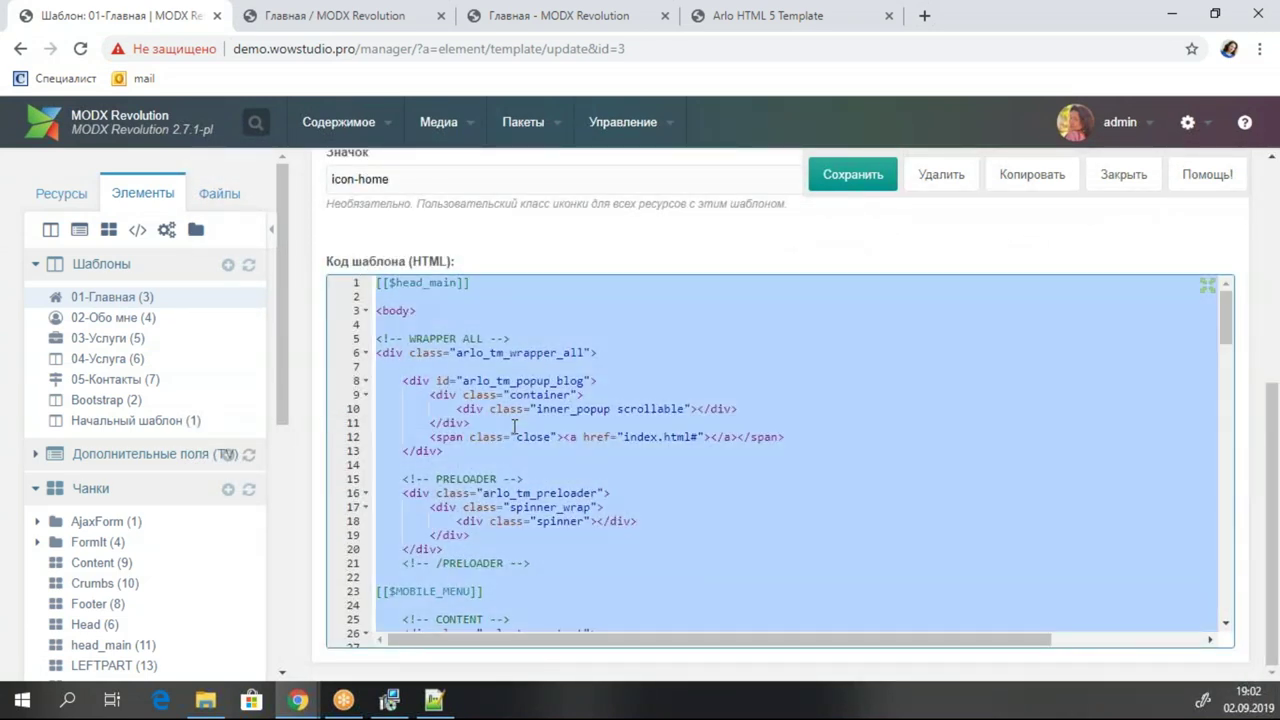
scroll(565, 260, up, 3)
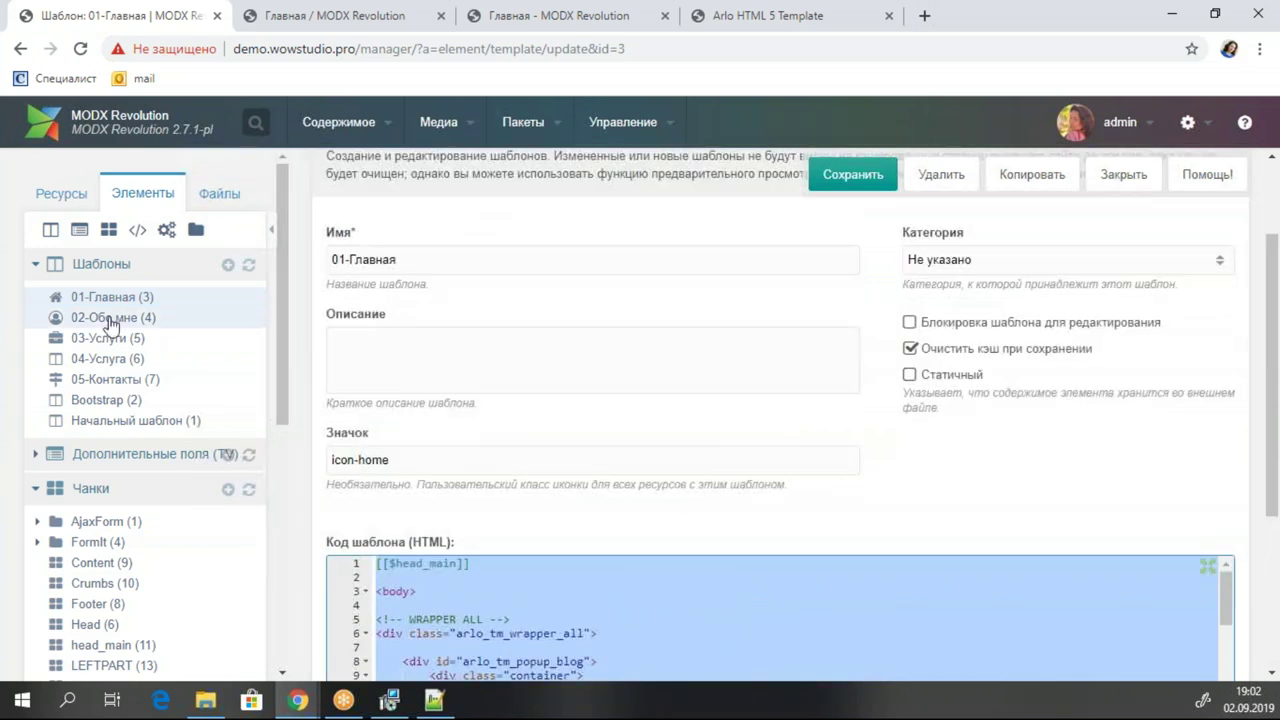
Open template 02-Обо мне and paste the copied code into its empty editor.
click(112, 317)
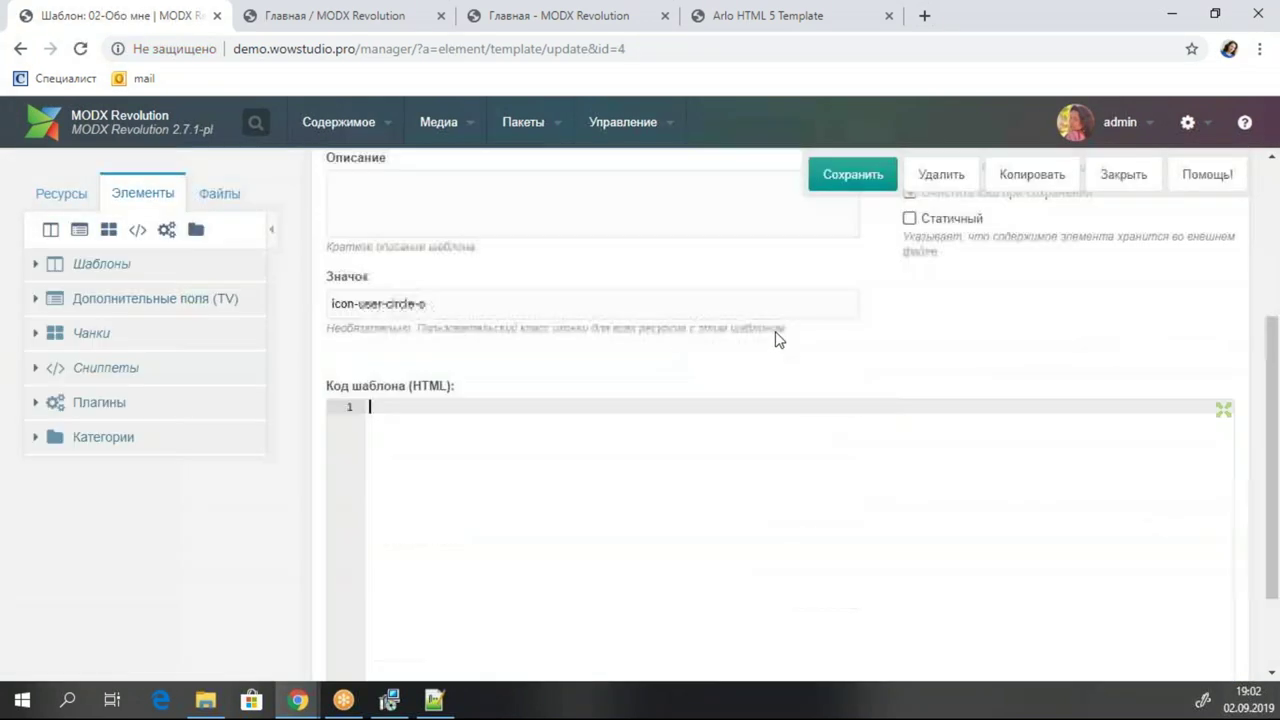
scroll(518, 371, down, 1)
key(ctrl+v)
scroll(707, 414, up, 20)
scroll(707, 414, up, 20)
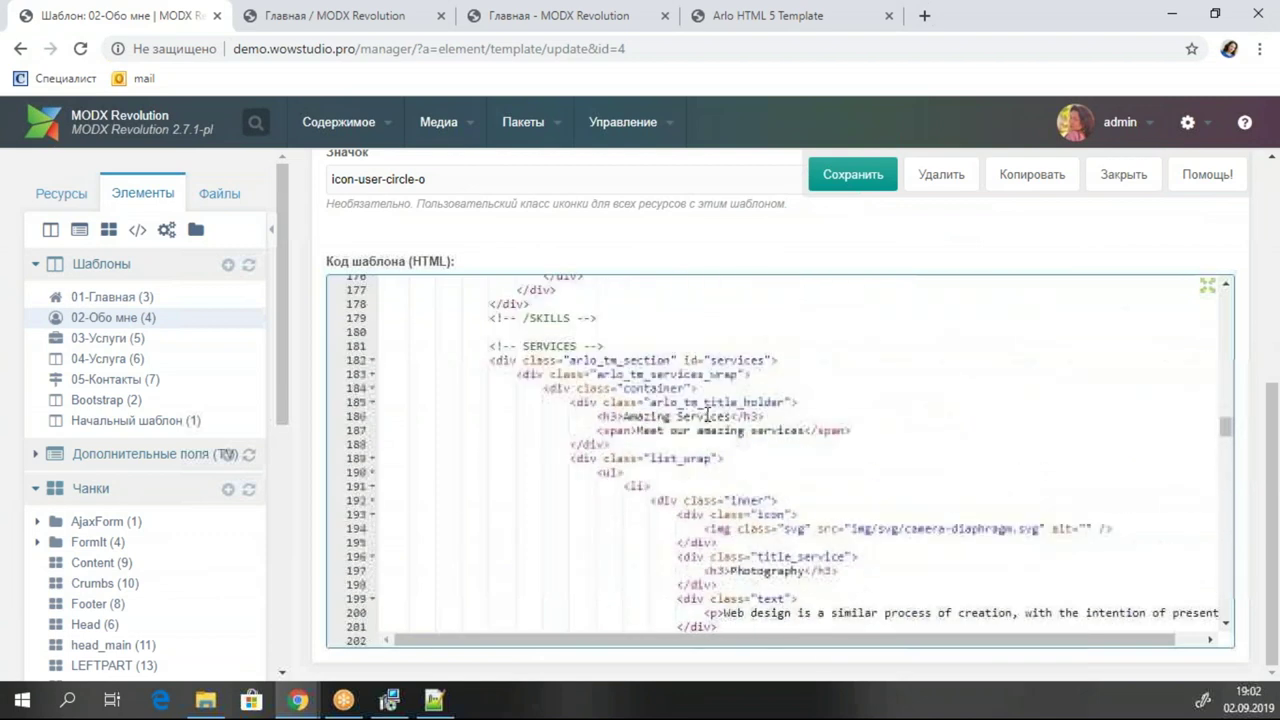
scroll(707, 414, up, 2)
scroll(707, 414, down, 4)
scroll(741, 401, down, 2)
scroll(741, 401, up, 2)
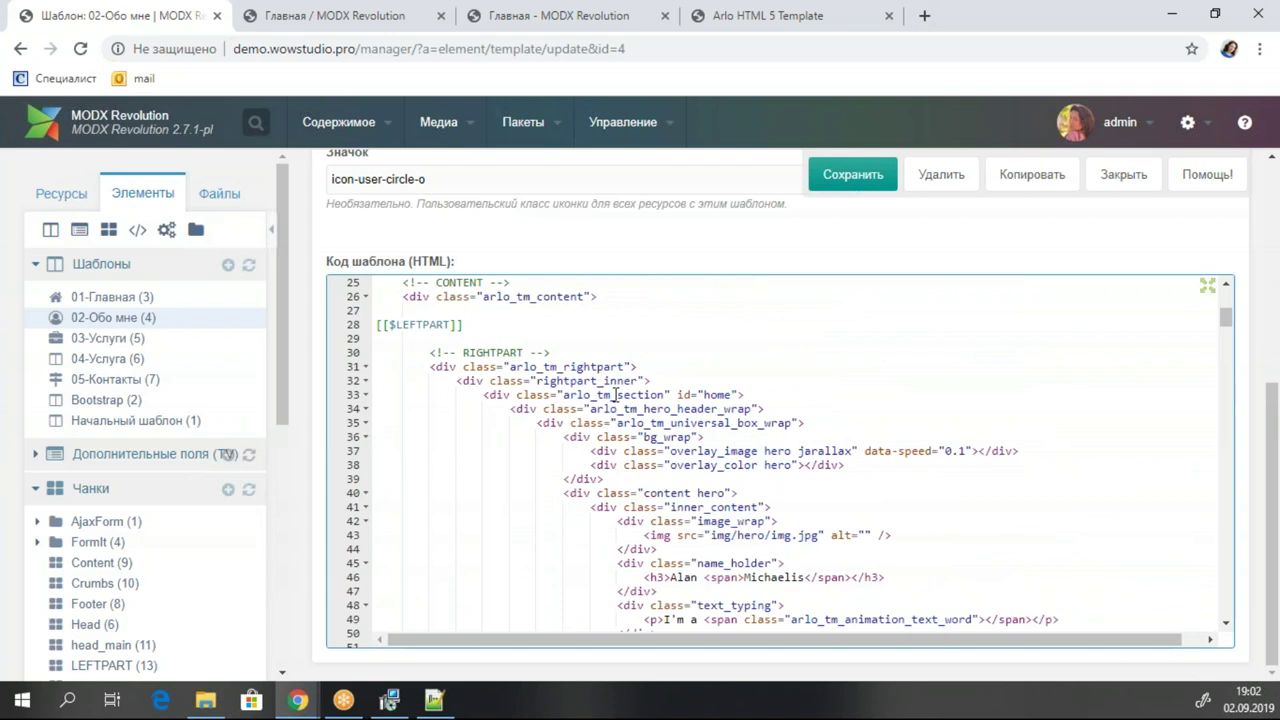
scroll(799, 497, down, 2)
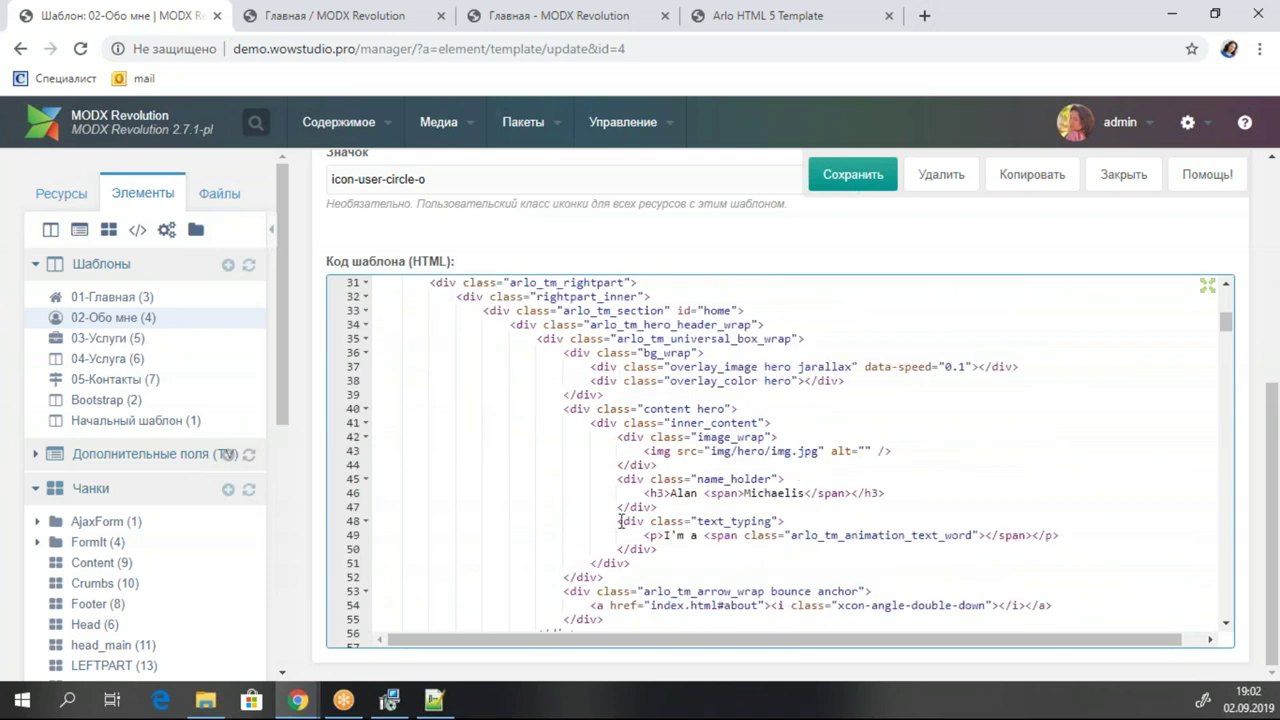
scroll(733, 430, down, 4)
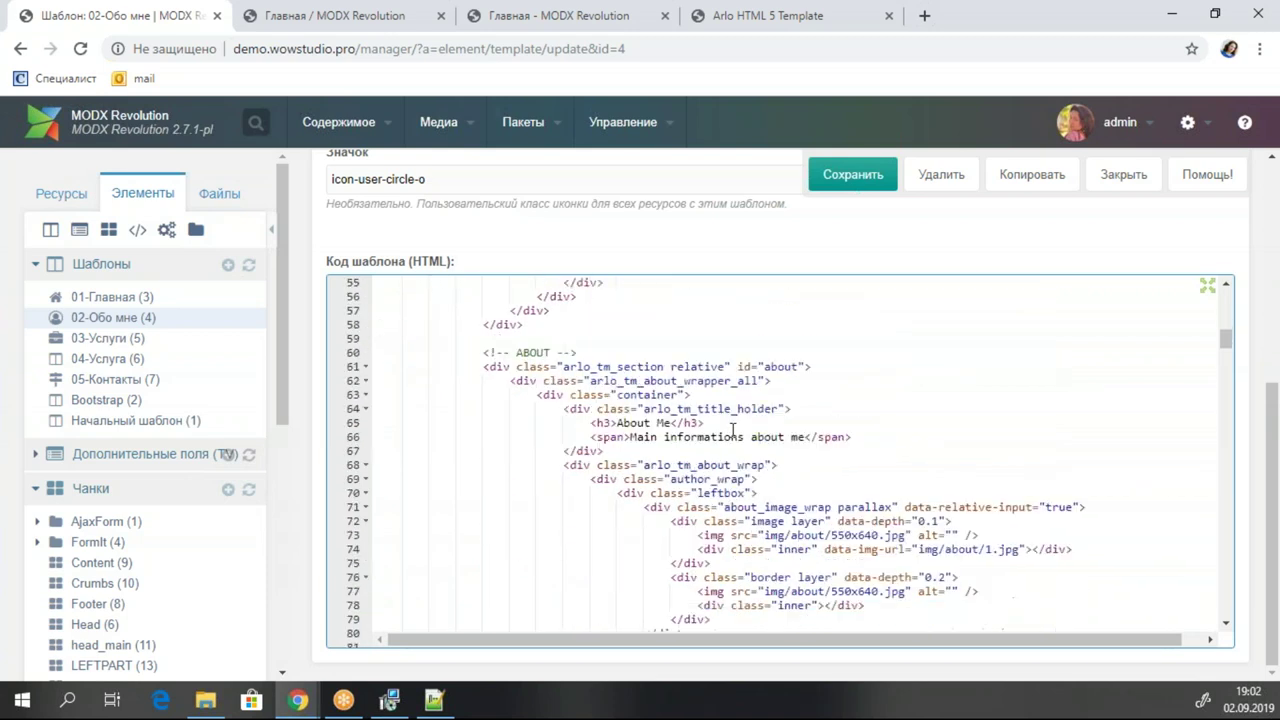
Fold the ABOUT and SKILLS section blocks in the 02-Обо мне template code.
click(577, 366)
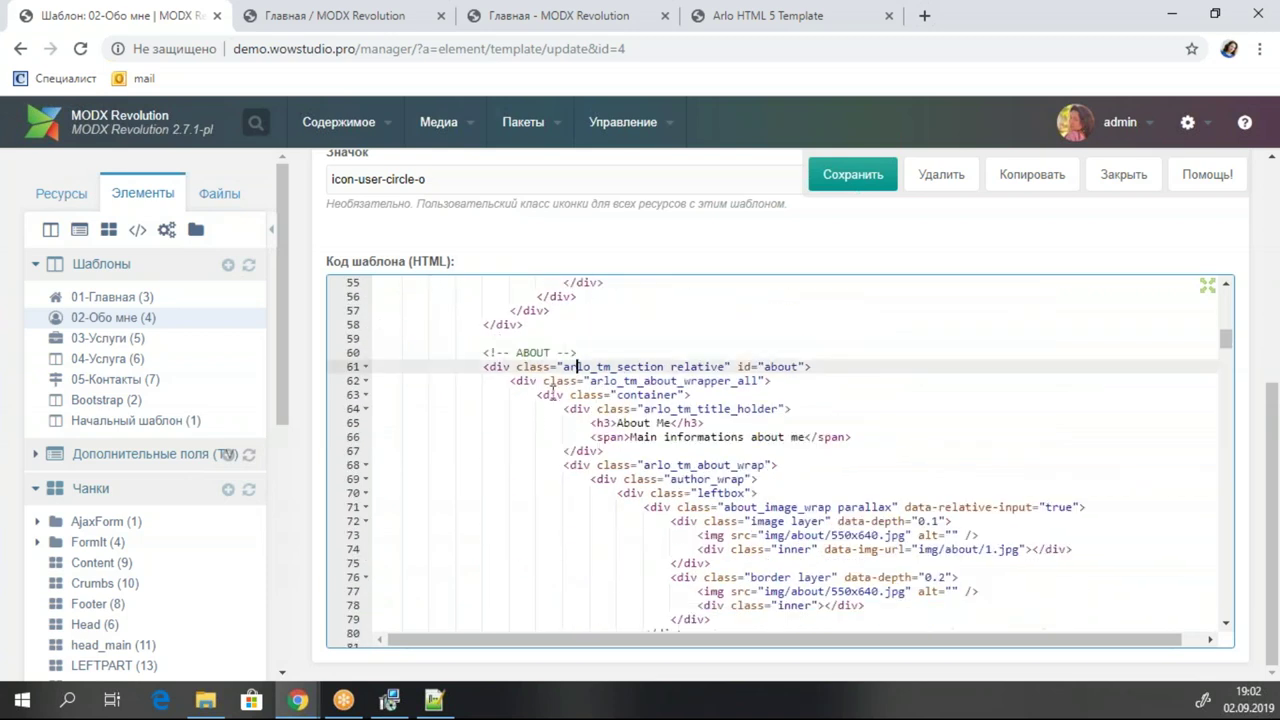
click(366, 367)
click(565, 423)
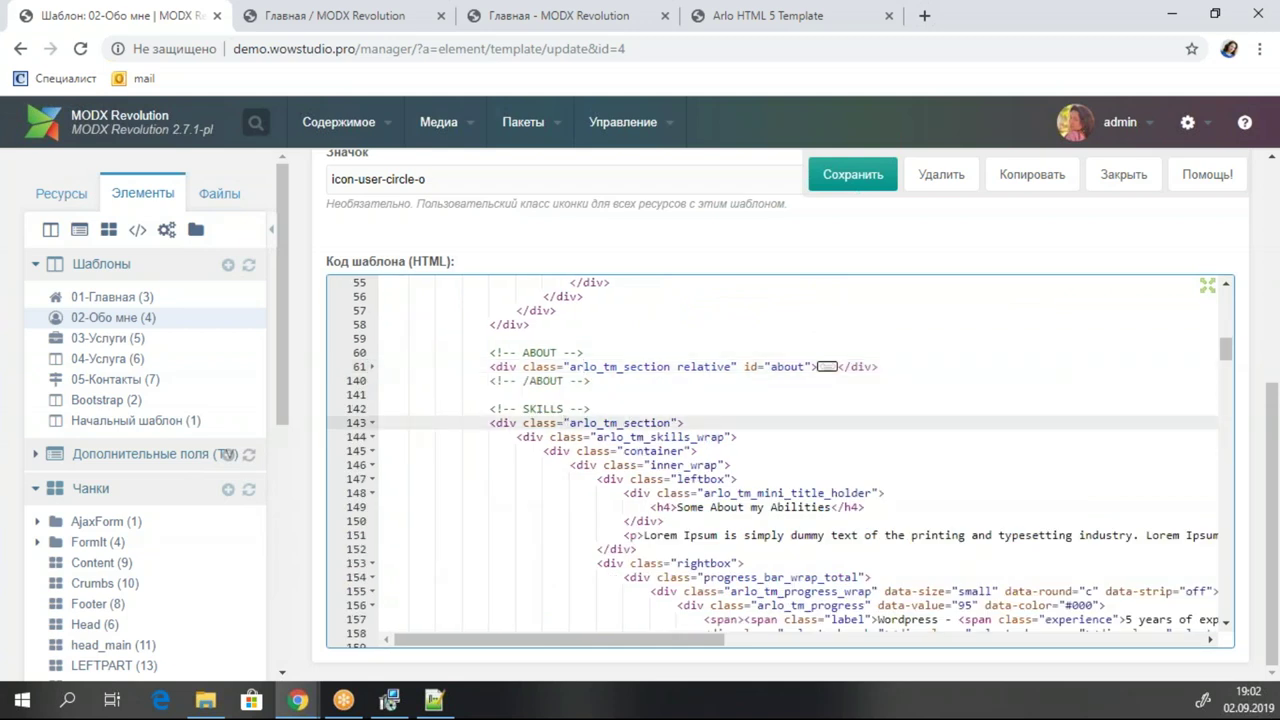
click(372, 423)
scroll(540, 420, down, 1)
Delete the SERVICES and TESTIMONIALS sections from the template.
click(545, 395)
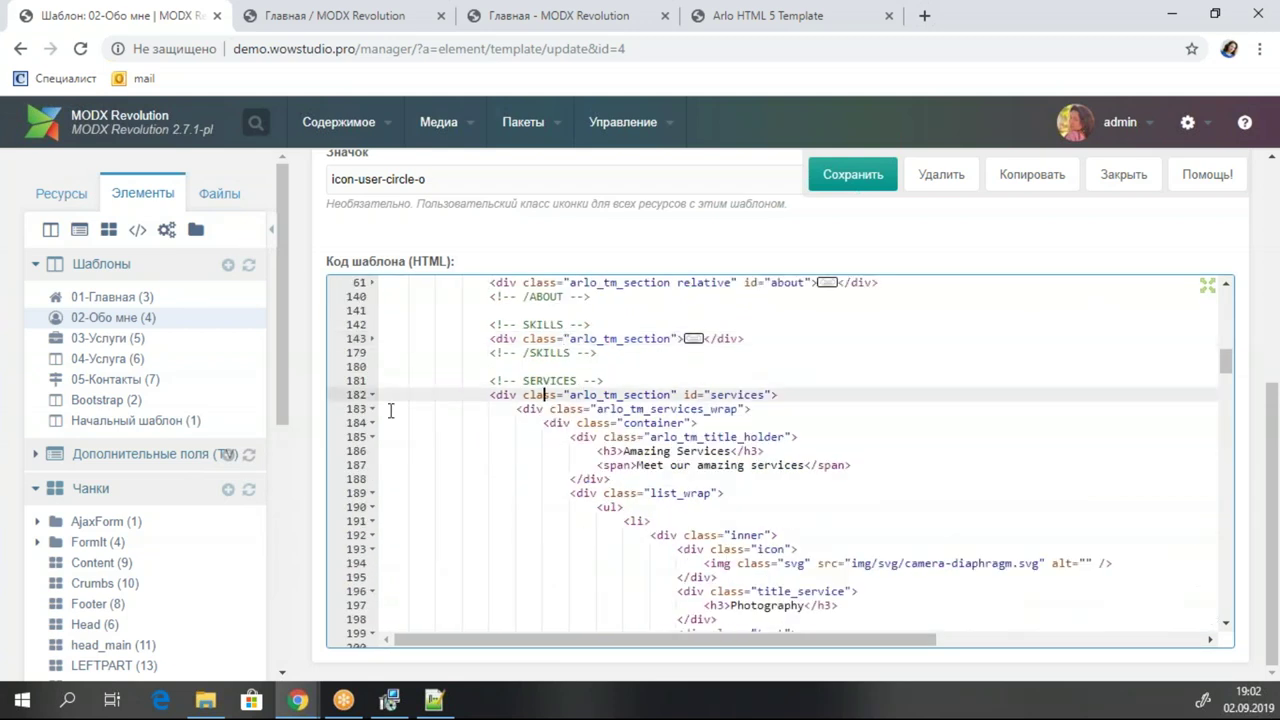
drag(631, 412, 389, 377)
key(BackSpace)
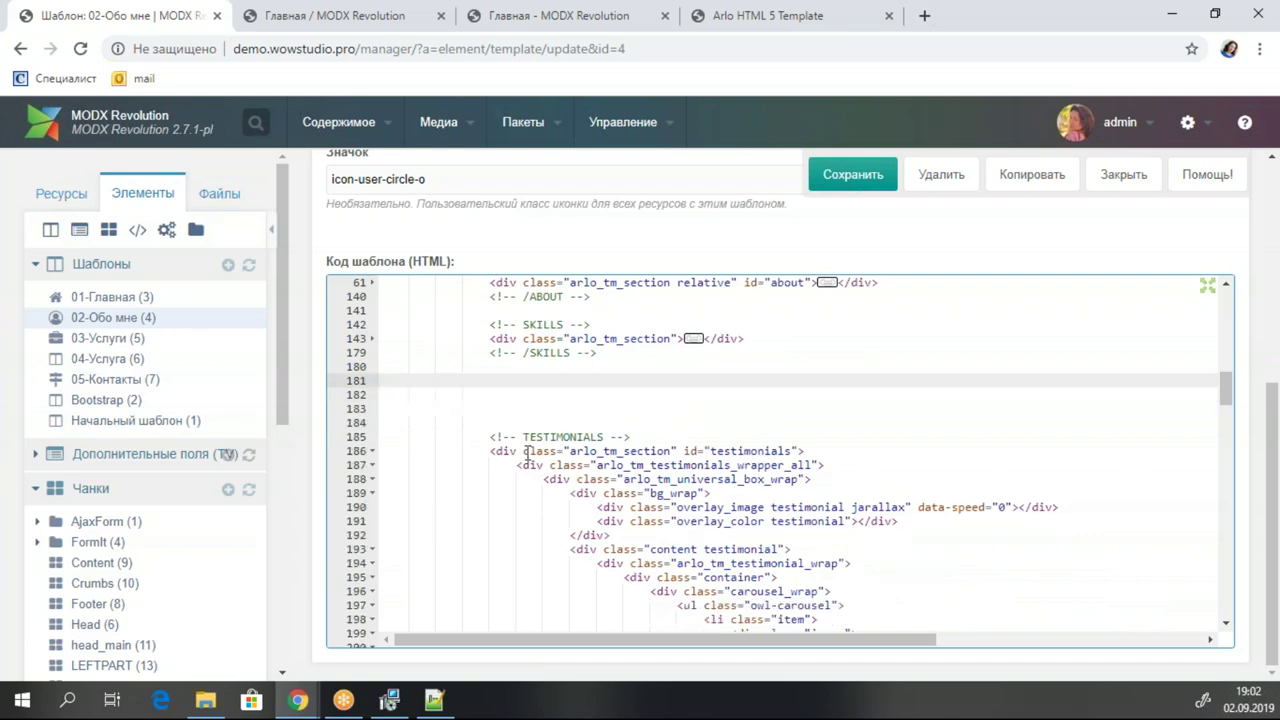
click(527, 452)
click(372, 451)
drag(640, 471, 347, 383)
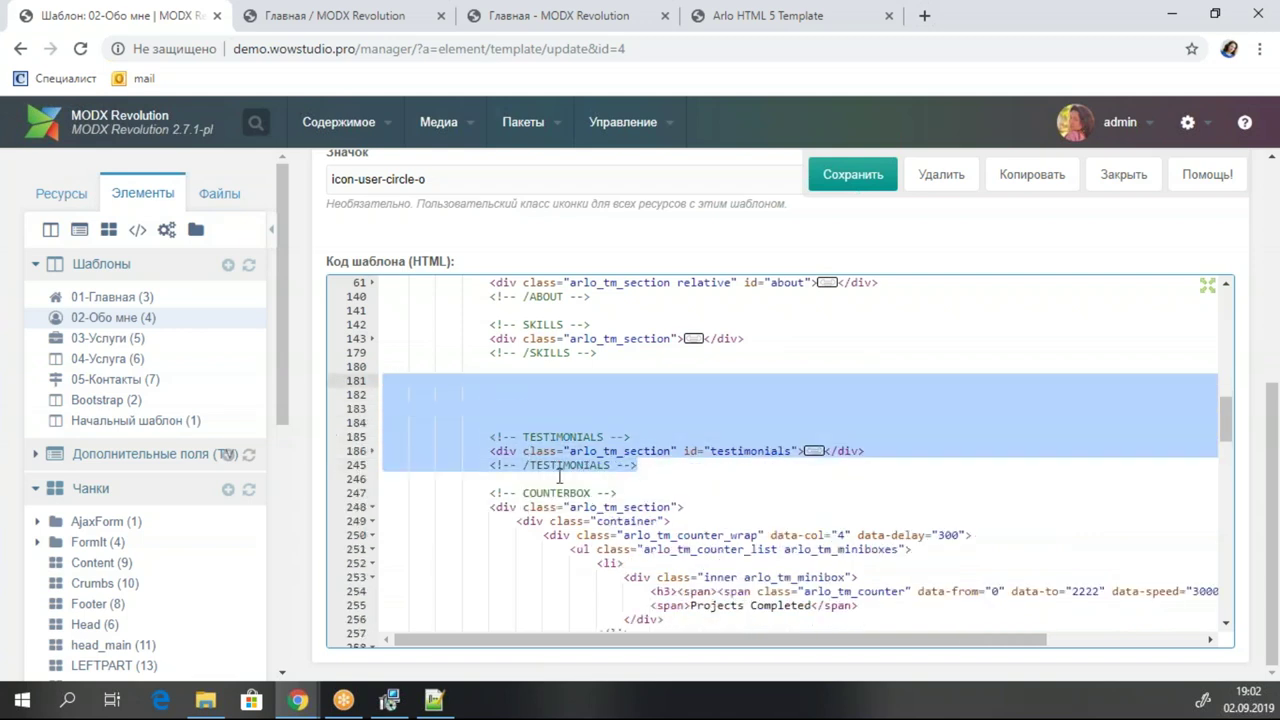
key(BackSpace)
Delete the COUNTERBOX and CONTACT & FOOTER sections from the template.
click(551, 425)
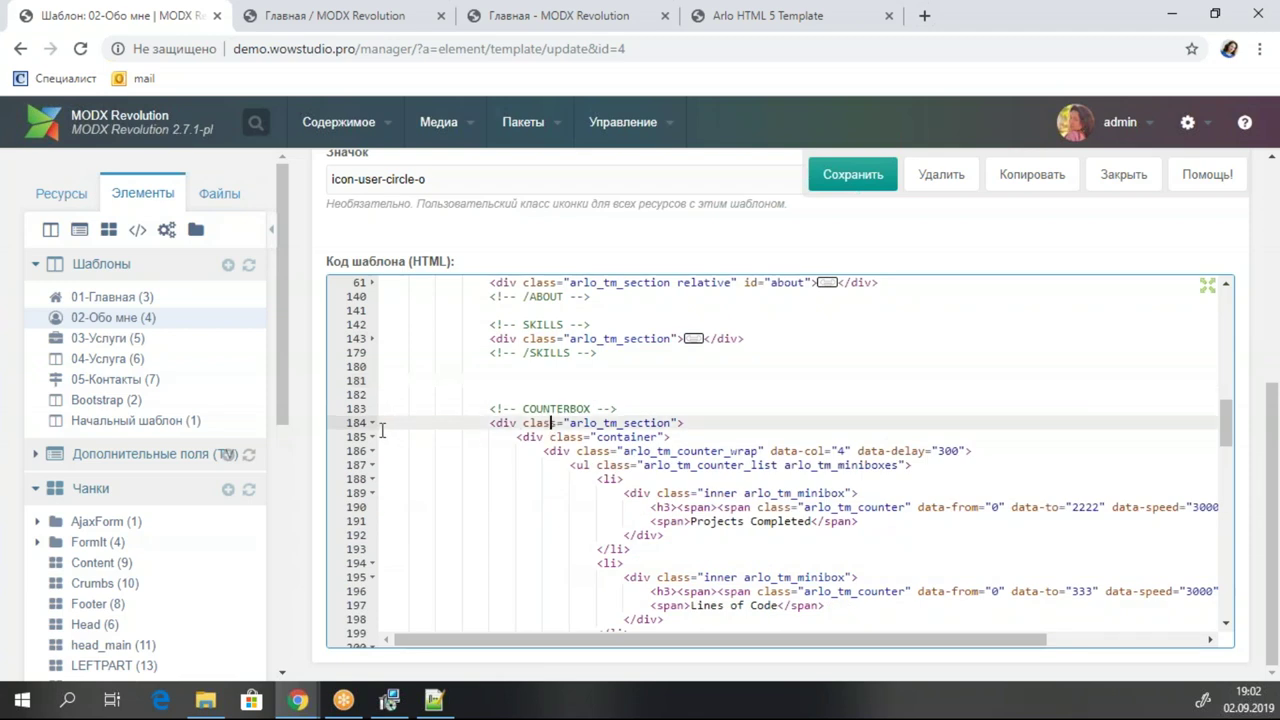
click(371, 424)
click(642, 440)
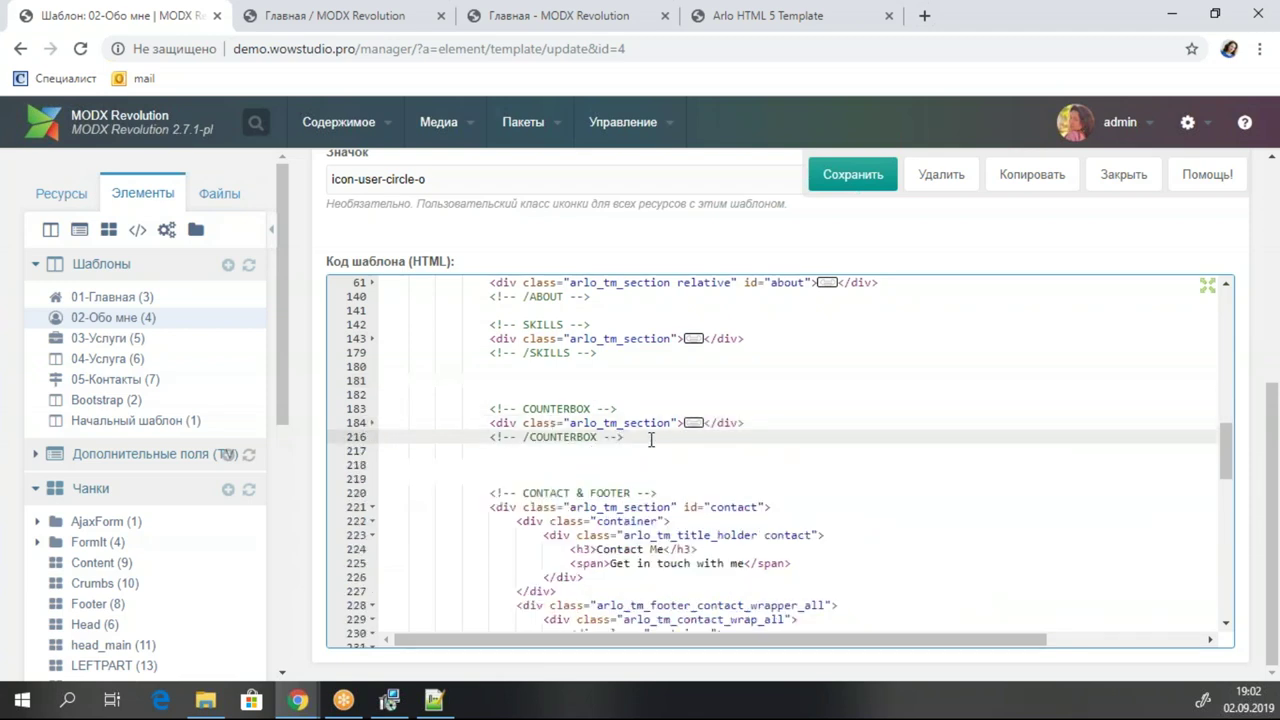
drag(676, 440, 274, 395)
key(BackSpace)
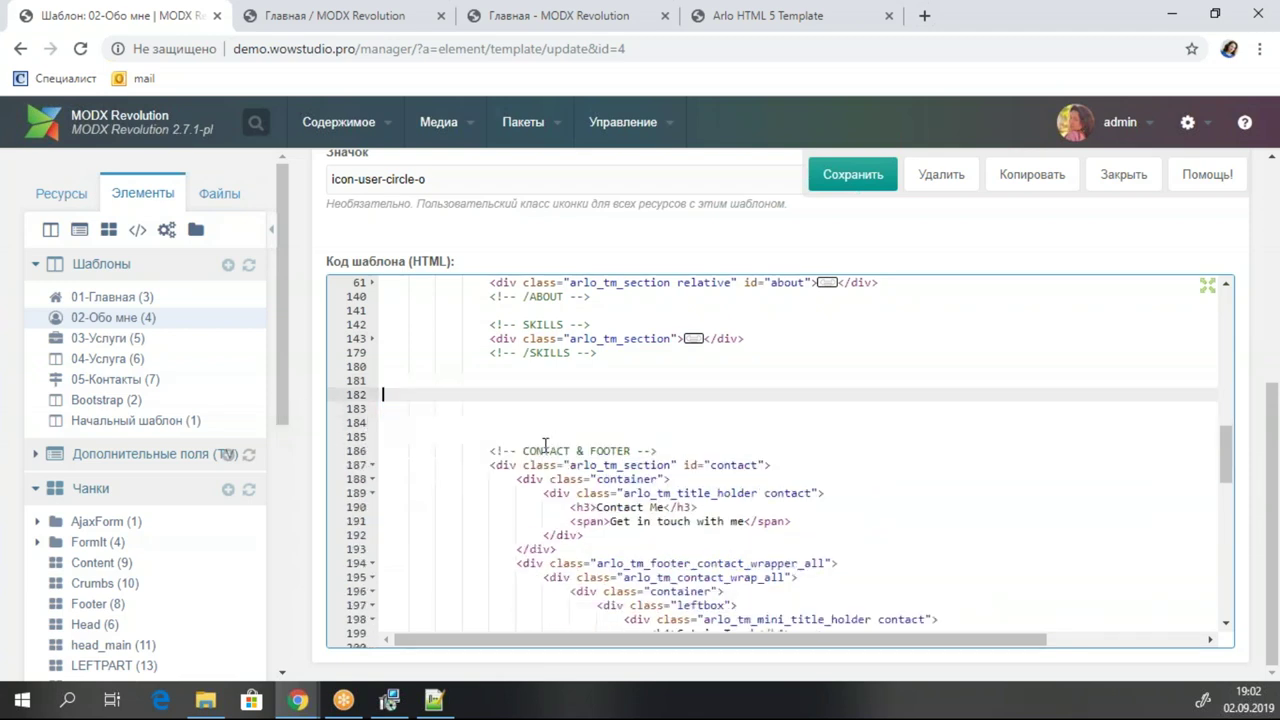
click(591, 466)
click(372, 465)
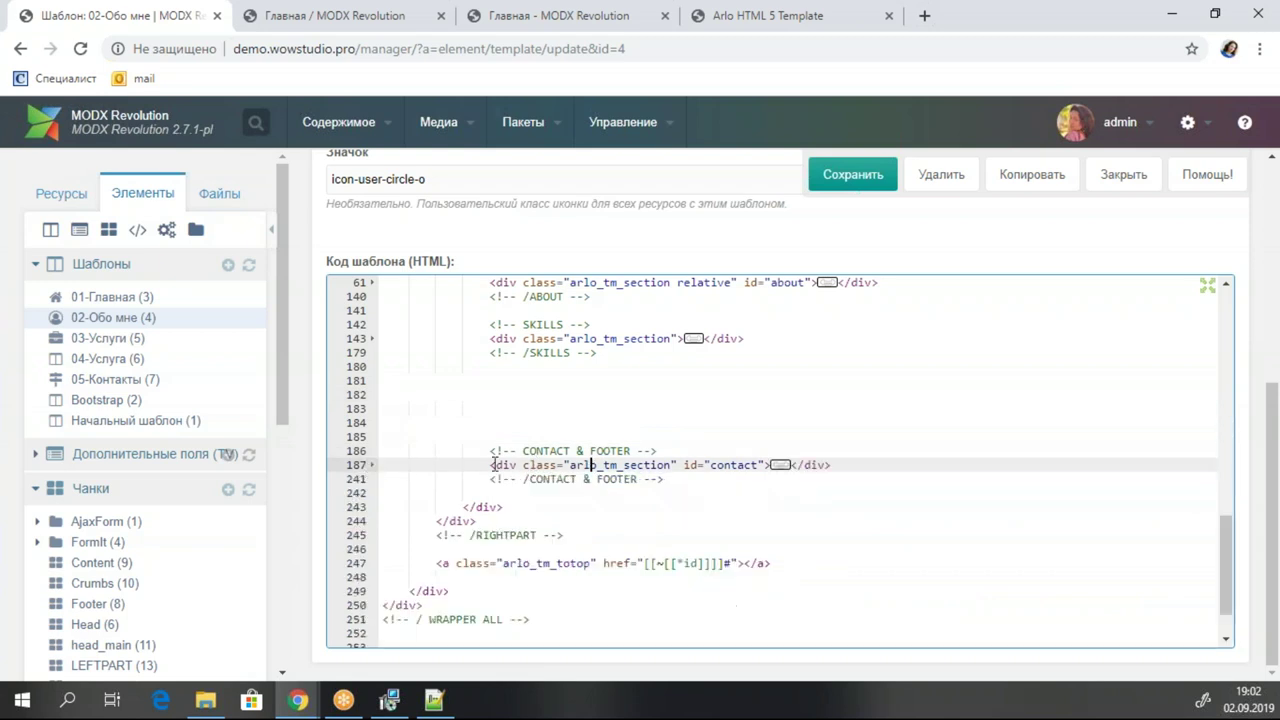
drag(708, 486, 333, 364)
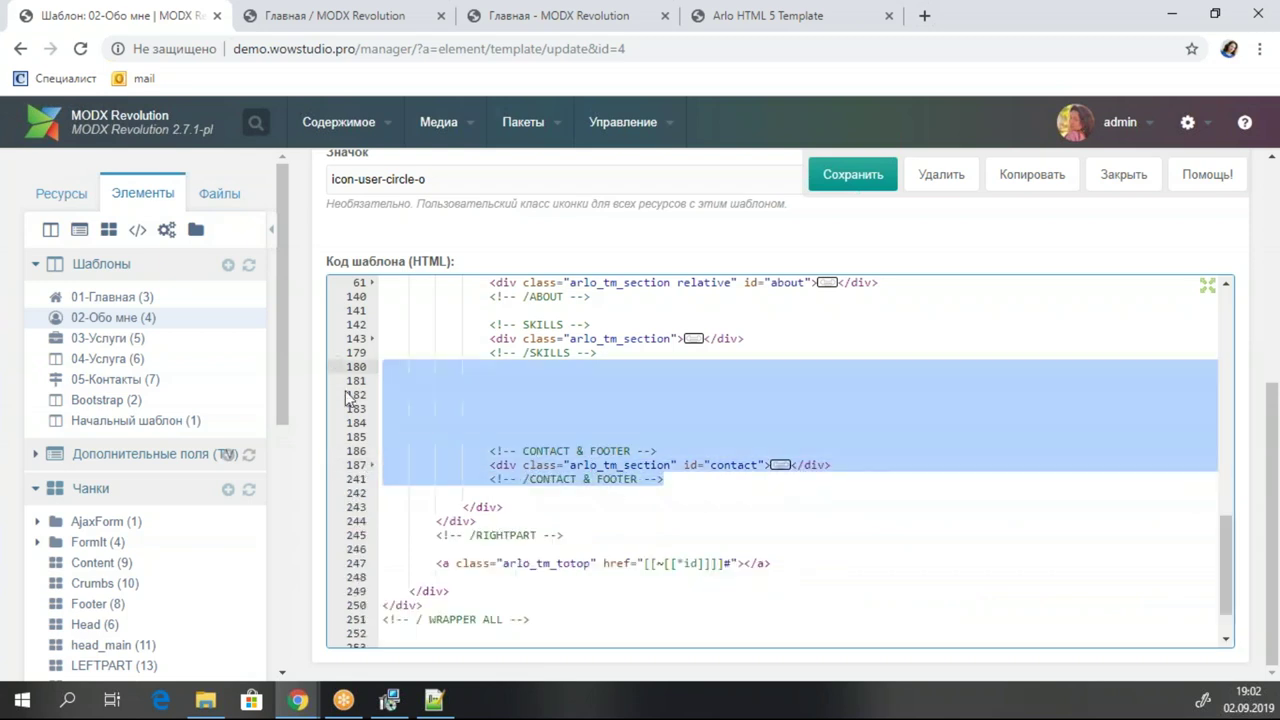
key(BackSpace)
Cut the home hero section and save the trimmed template.
click(560, 416)
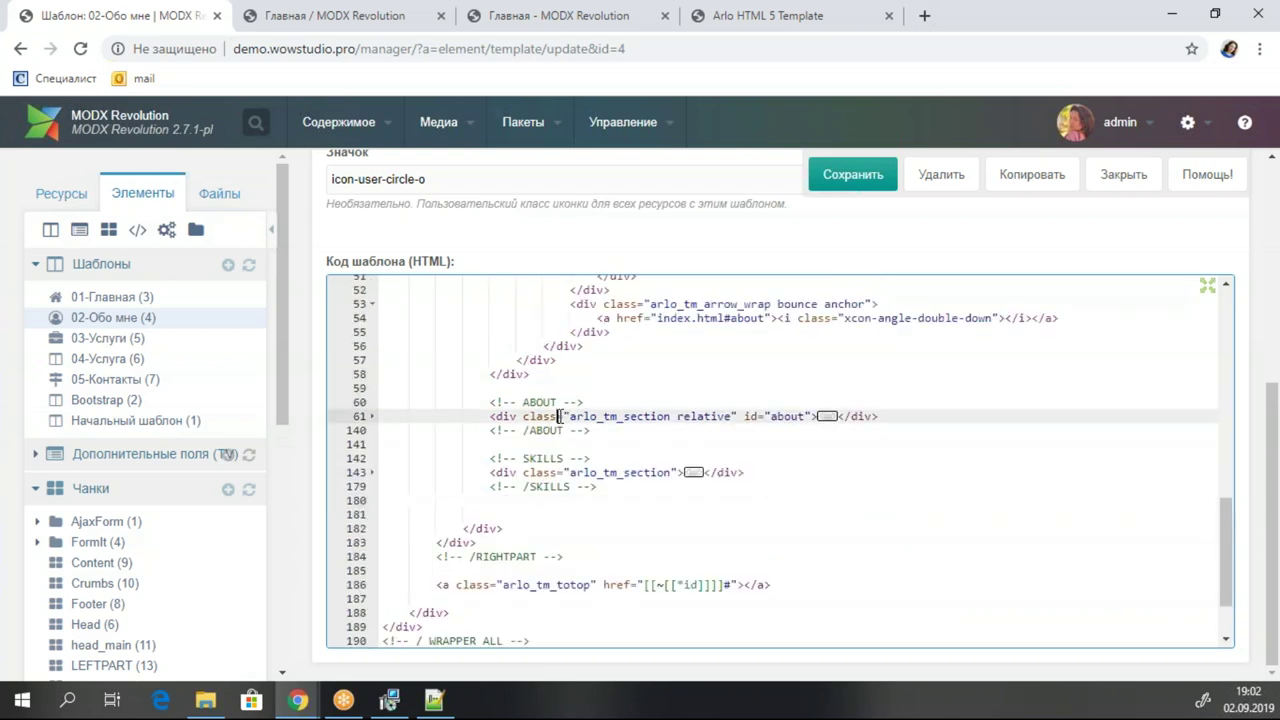
click(551, 473)
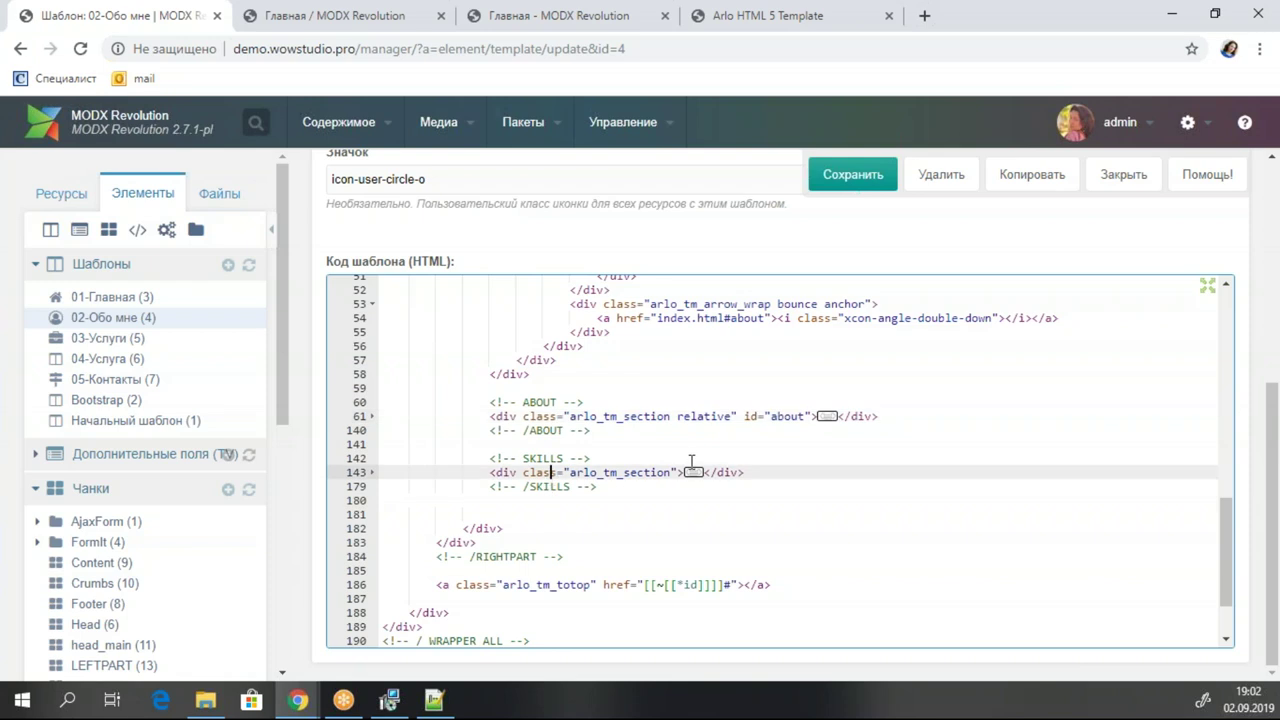
scroll(691, 461, up, 5)
click(658, 431)
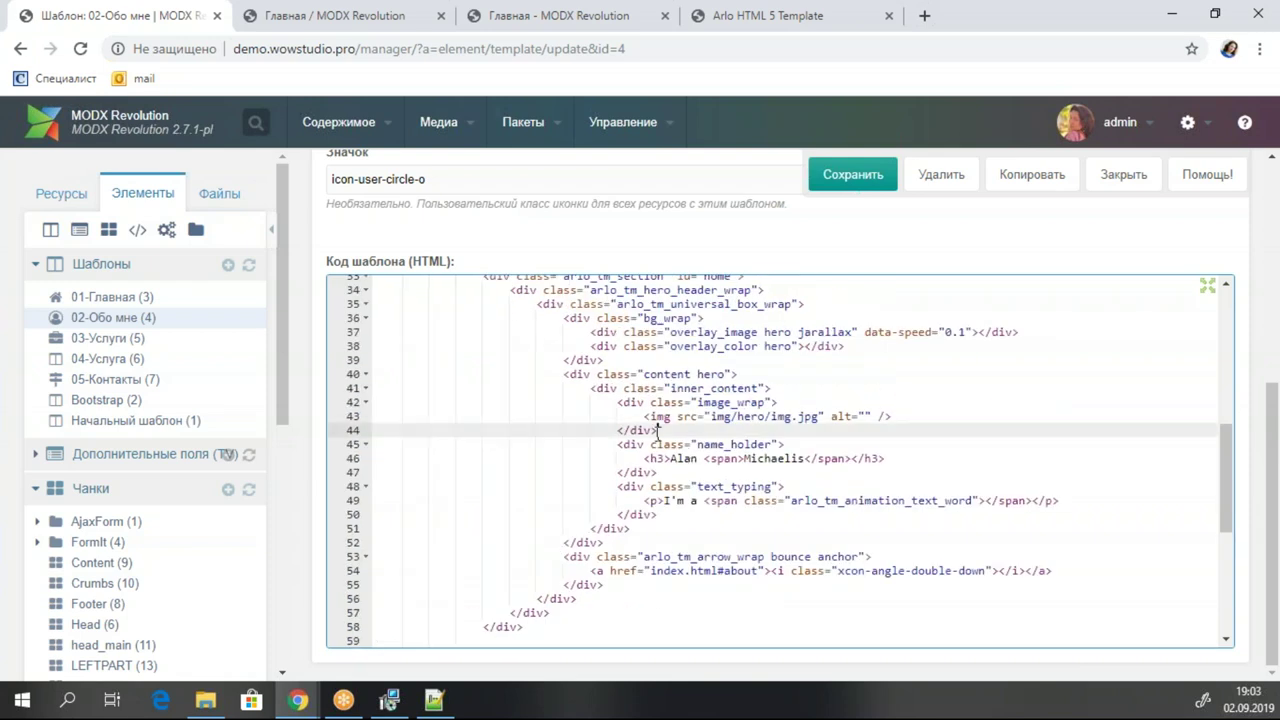
scroll(681, 310, up, 2)
click(654, 360)
click(364, 360)
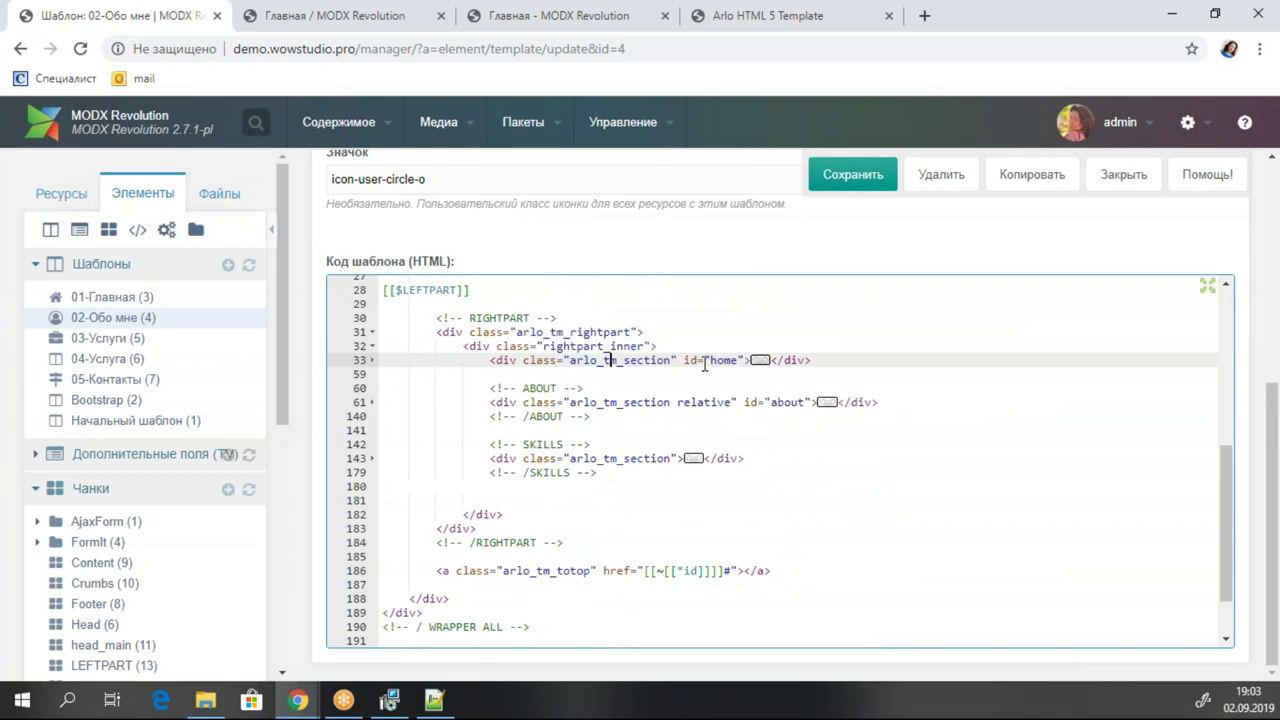
drag(842, 358, 350, 355)
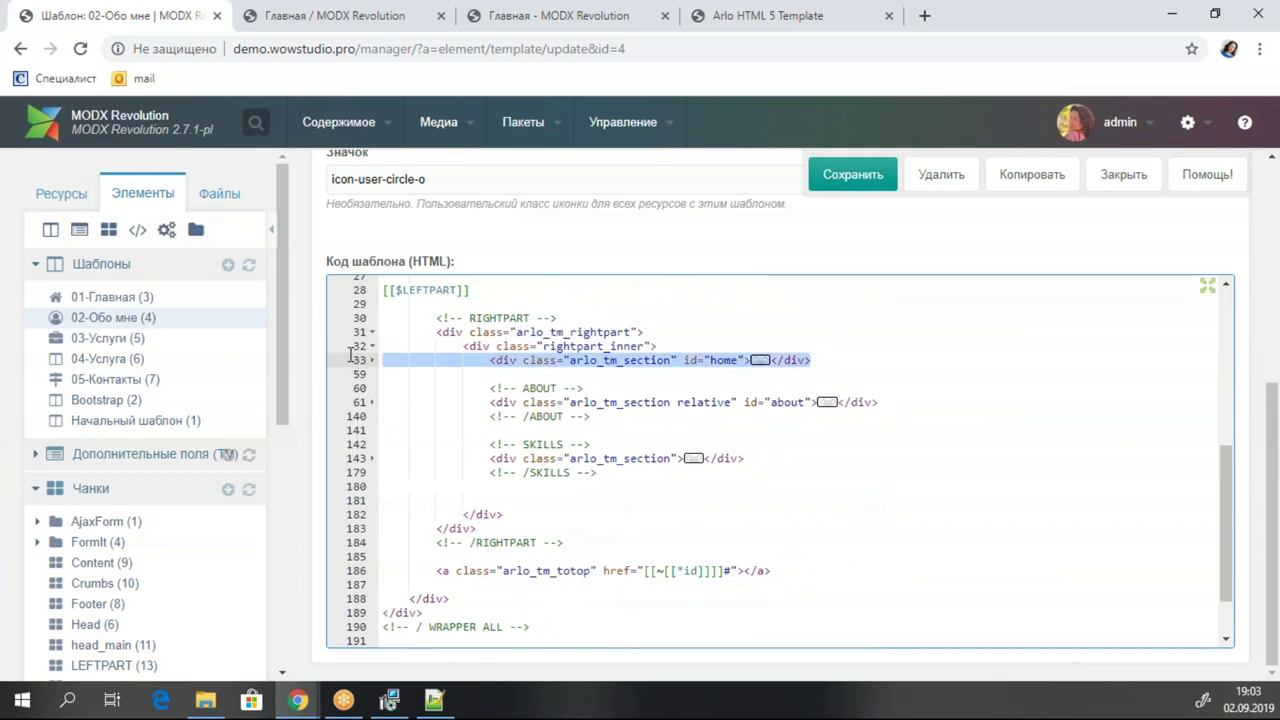
key(ctrl+x)
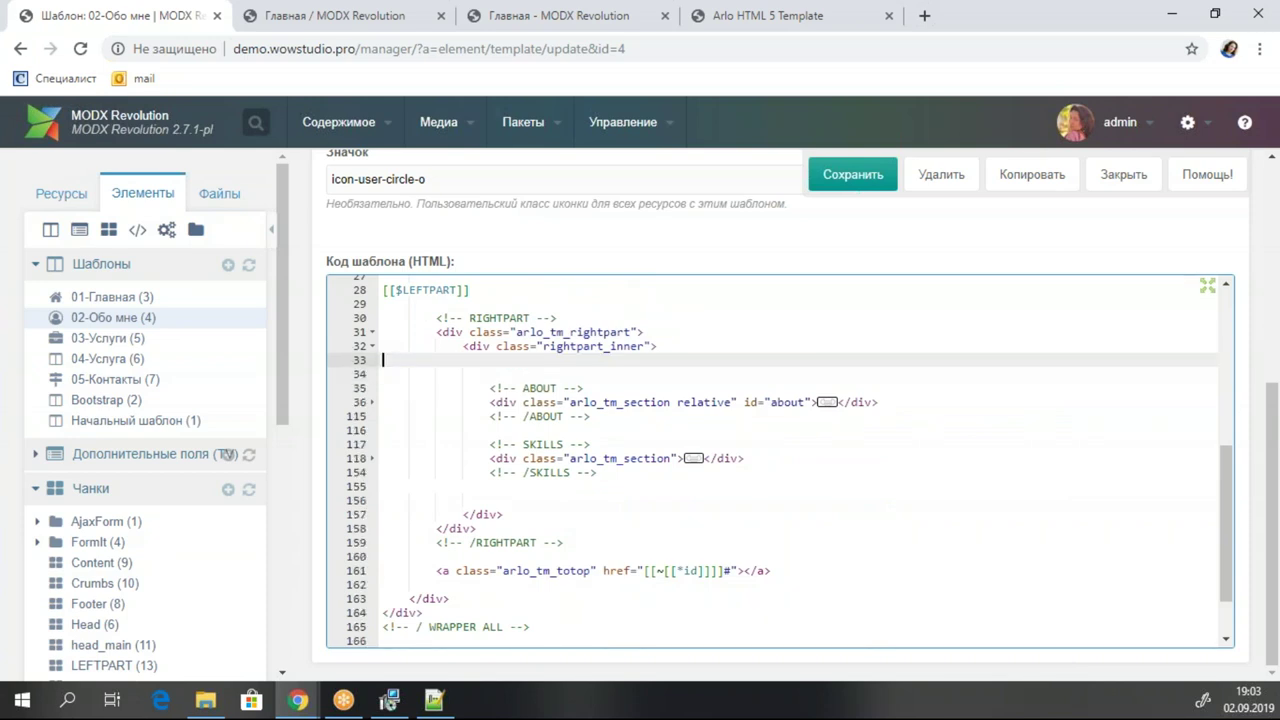
click(855, 175)
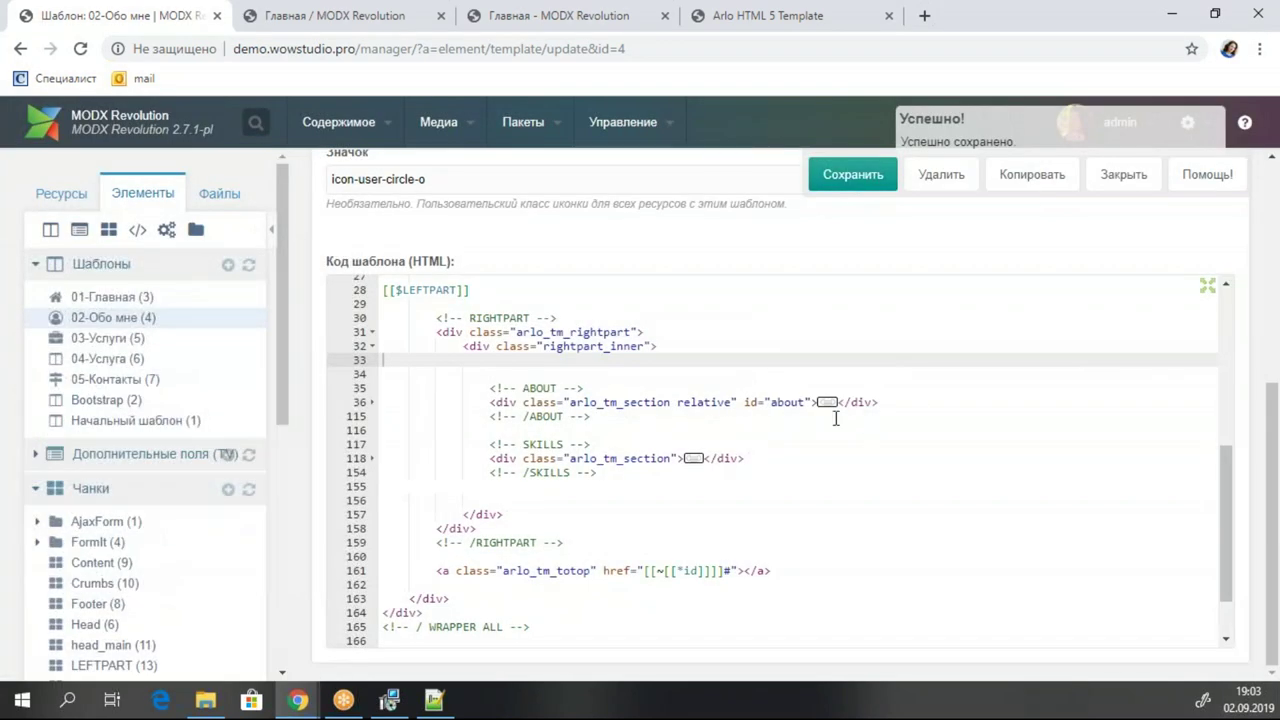
Replace the About Me h3 heading text with [[*pagetitle]].
click(818, 402)
click(827, 402)
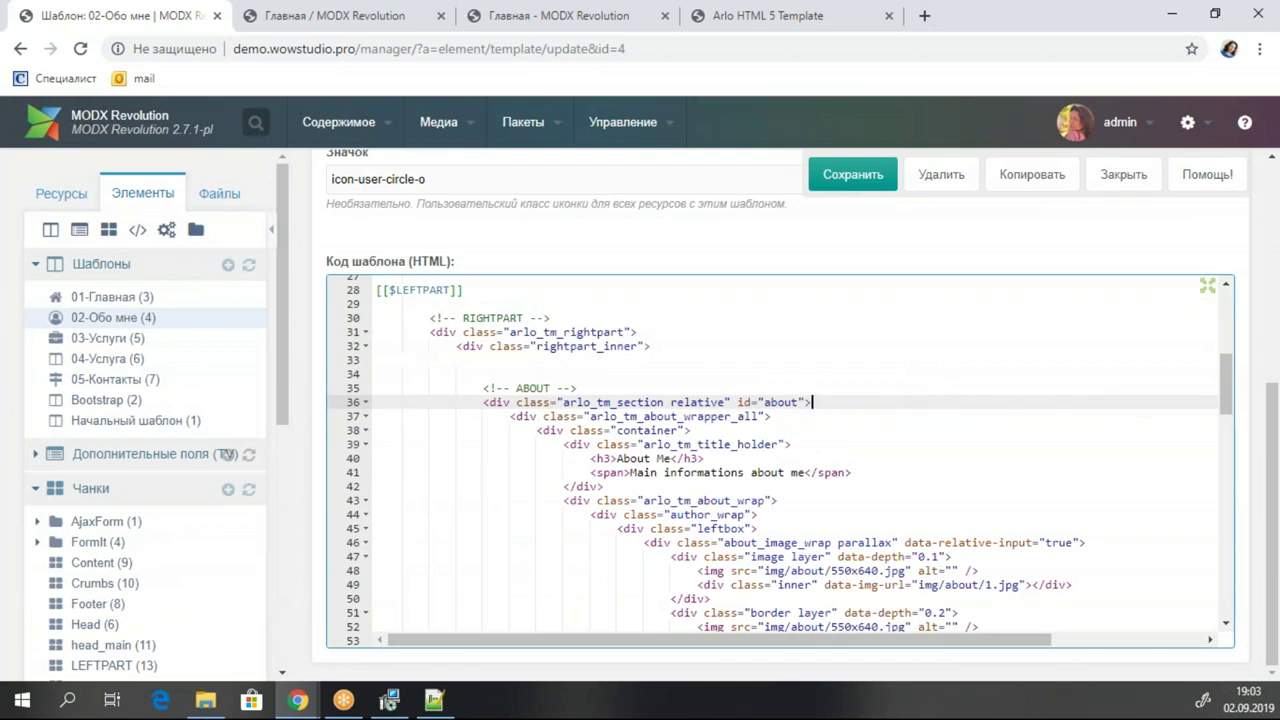
click(632, 460)
drag(668, 460, 621, 459)
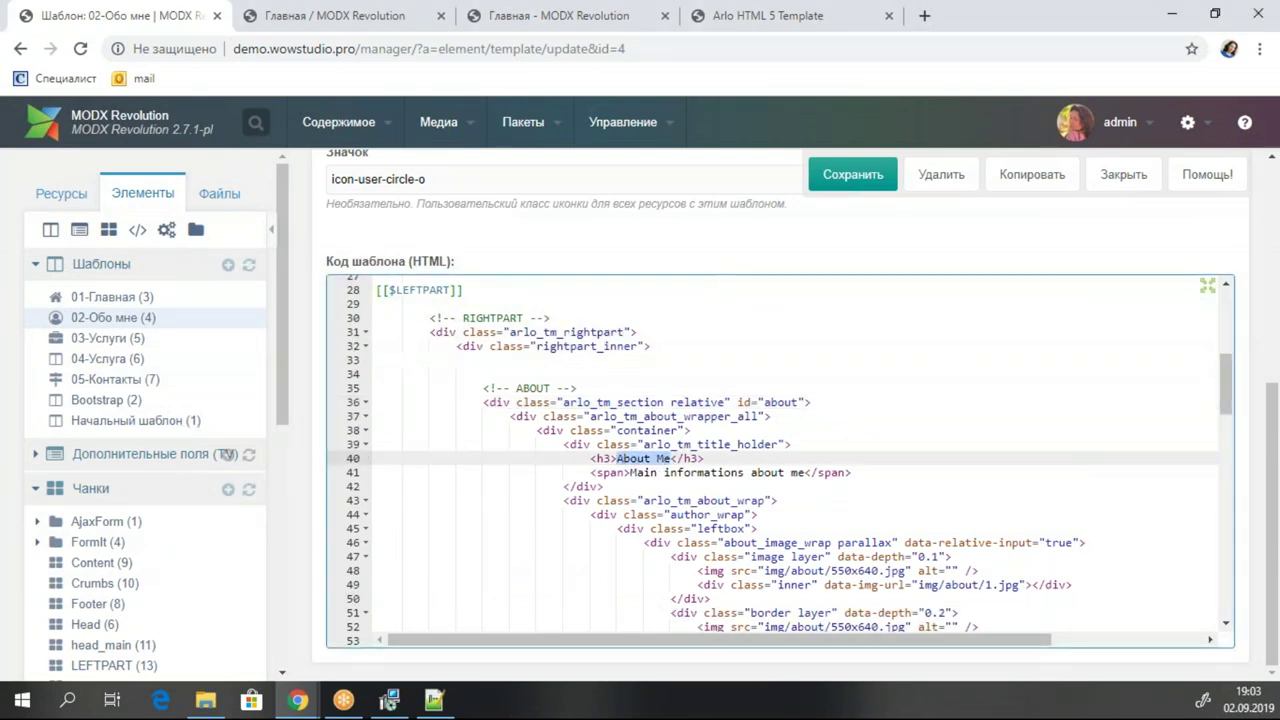
key(BackSpace)
text([[)
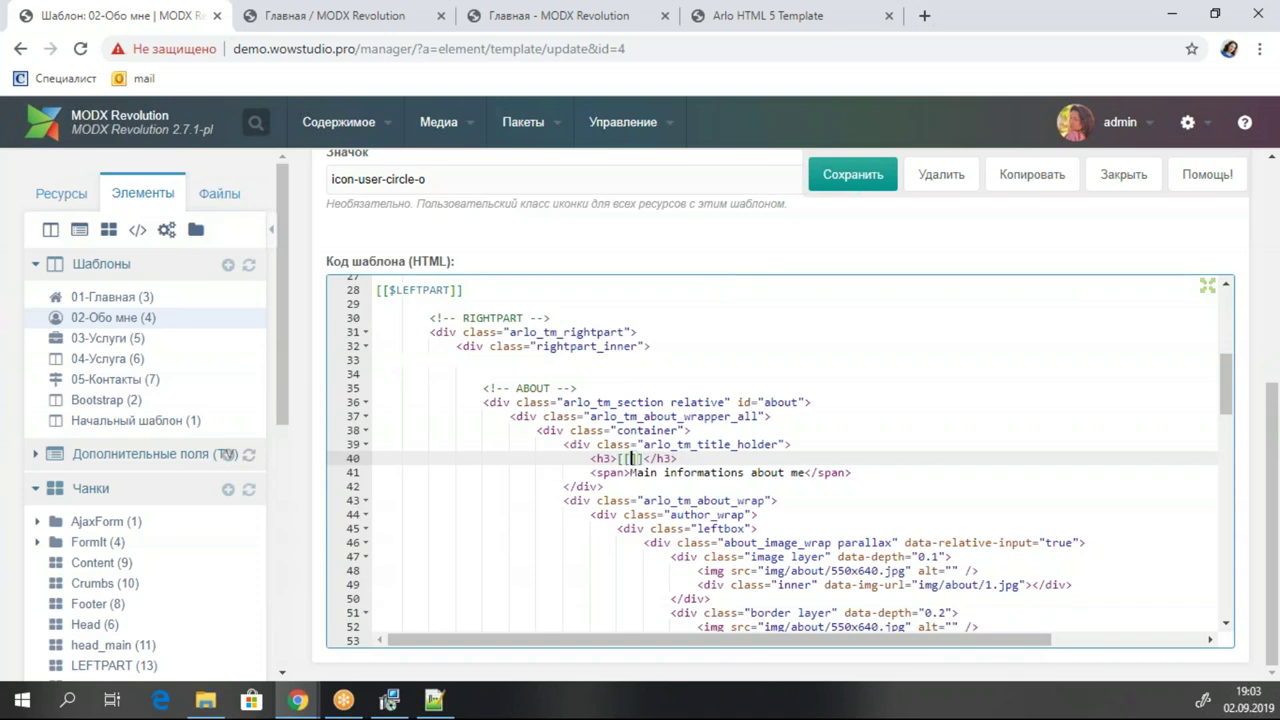
text(*pagetitle)
Replace the 'Main informations about me' subheading with [[*longtitle]].
drag(628, 478, 788, 472)
click(766, 474)
drag(700, 480, 637, 478)
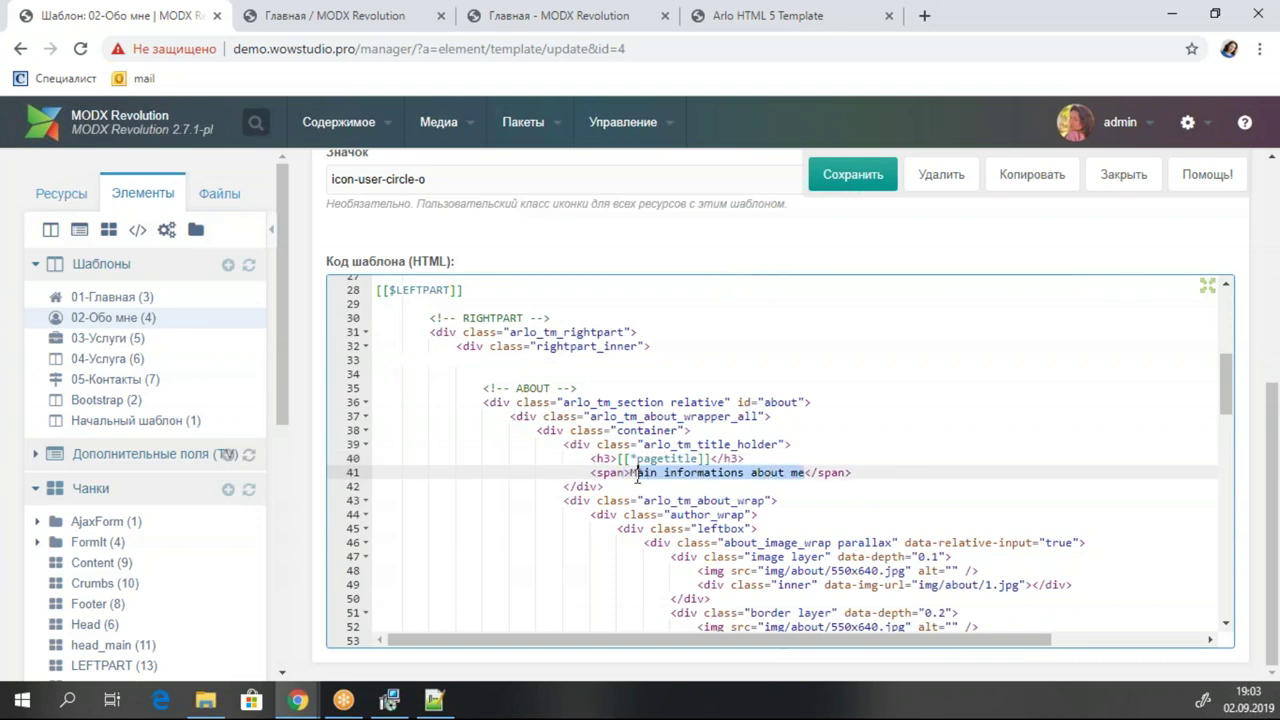
text([[)
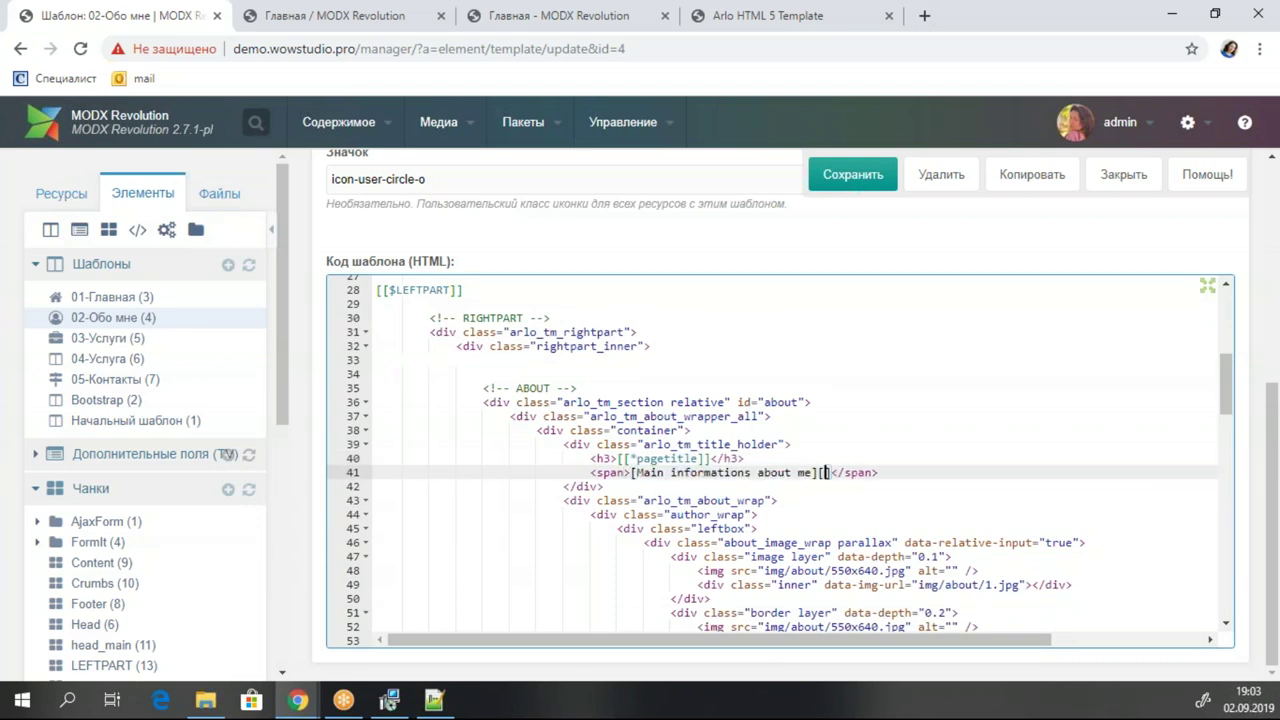
drag(631, 474, 820, 472)
key(BackSpace)
text([[)
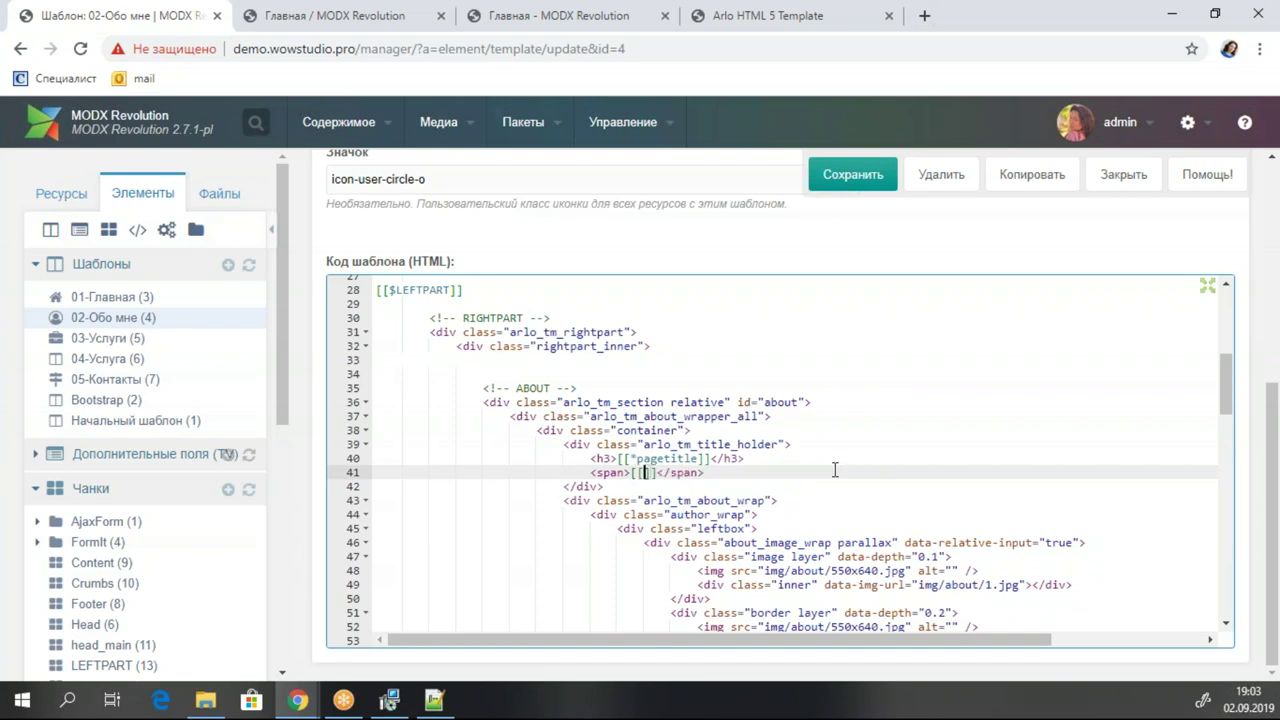
text(*)
text(lo)
text(n)
text(g)
text(title)
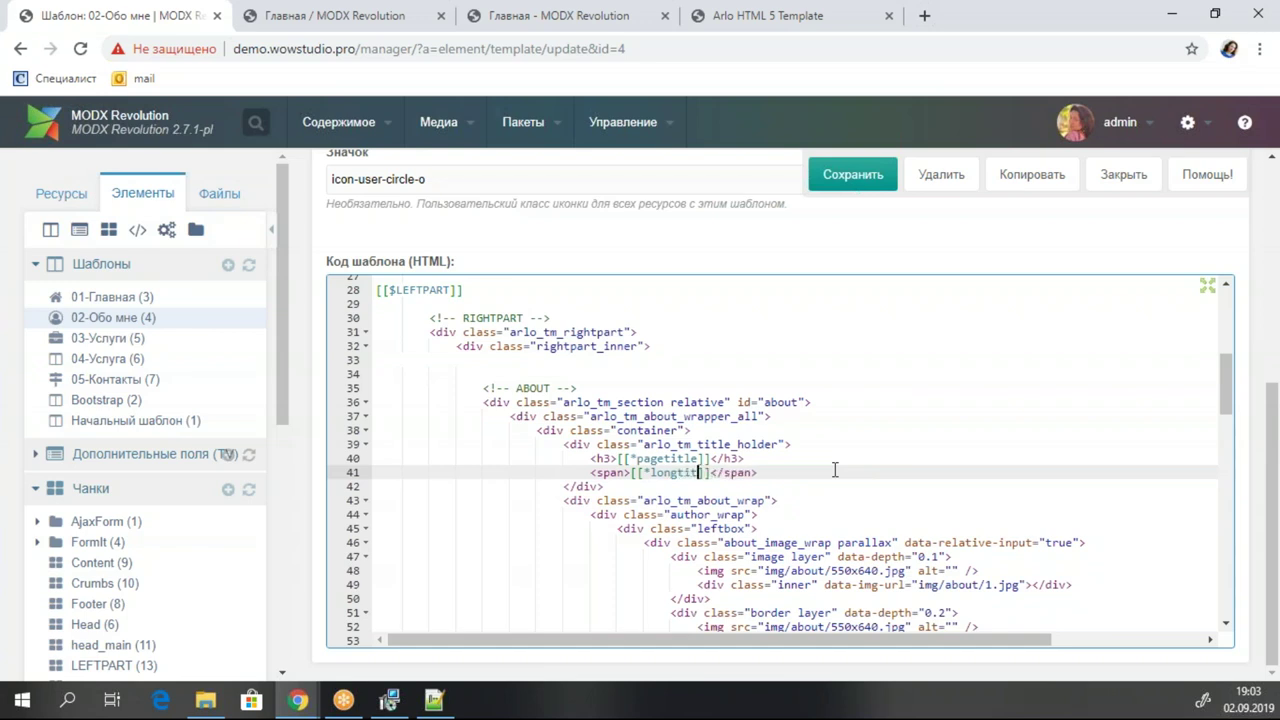
Save the template, glance at the live site, and save it again.
scroll(835, 470, down, 1)
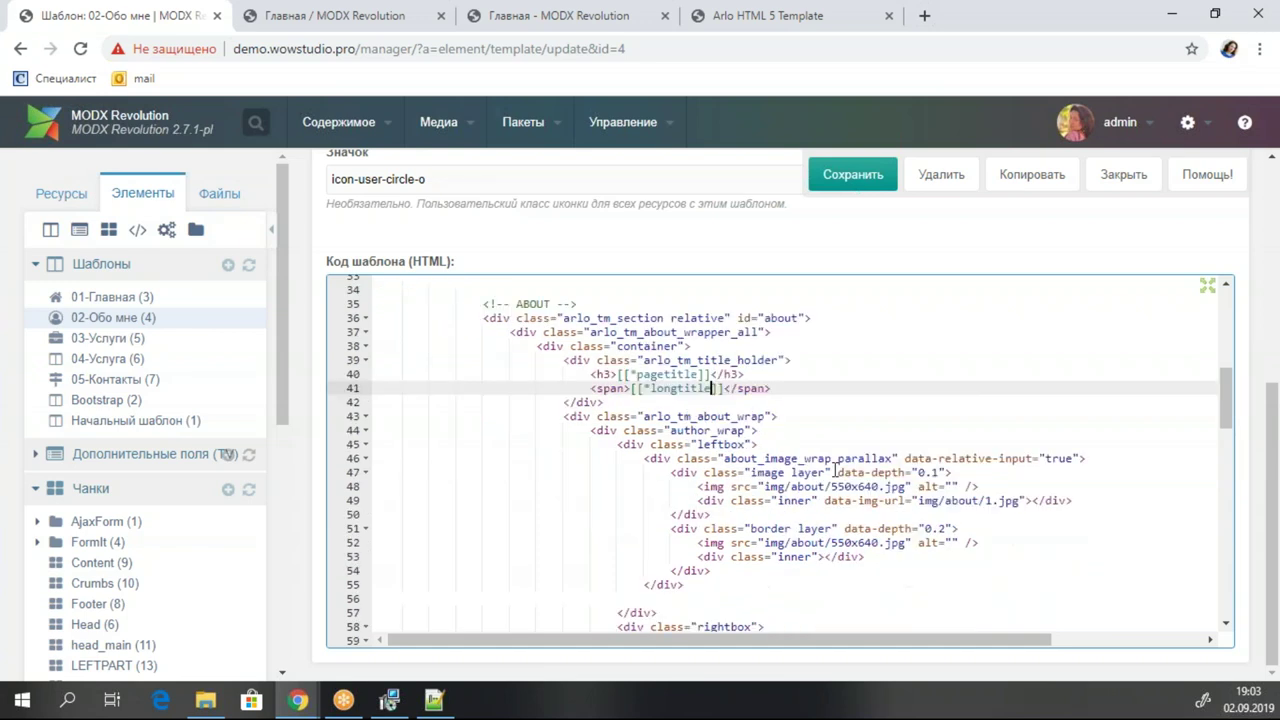
key(ctrl+s)
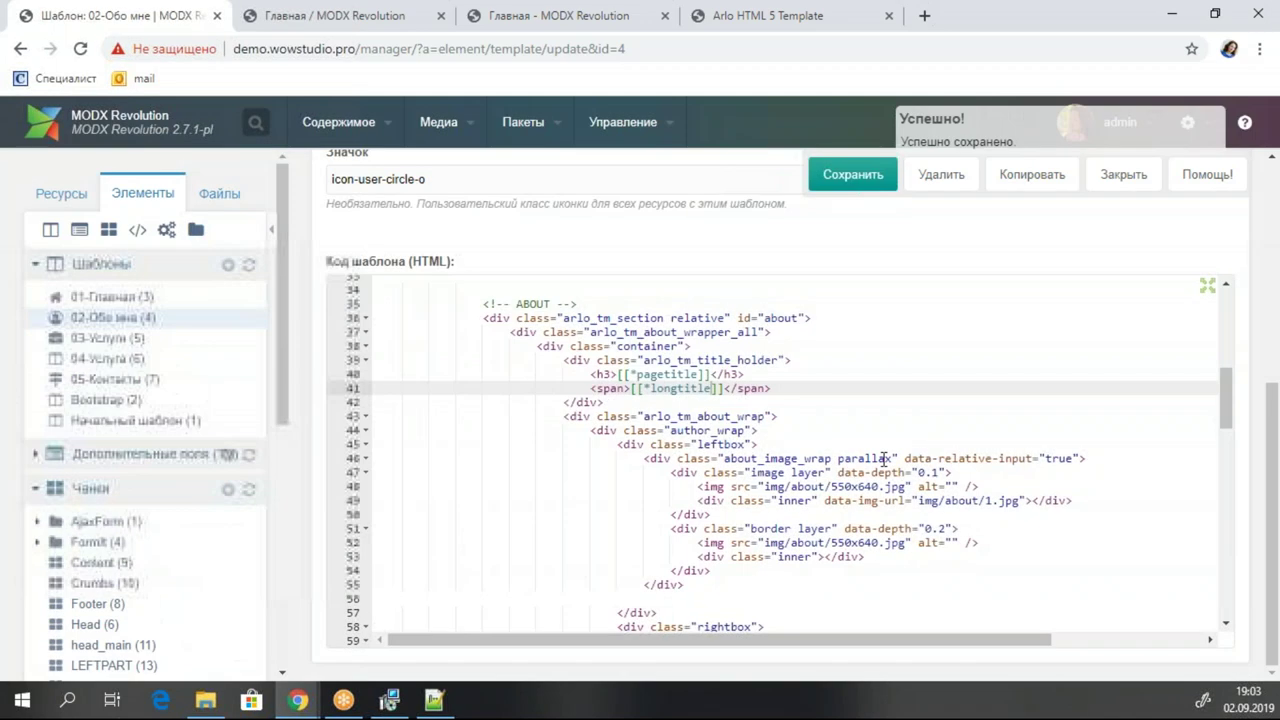
scroll(959, 469, down, 2)
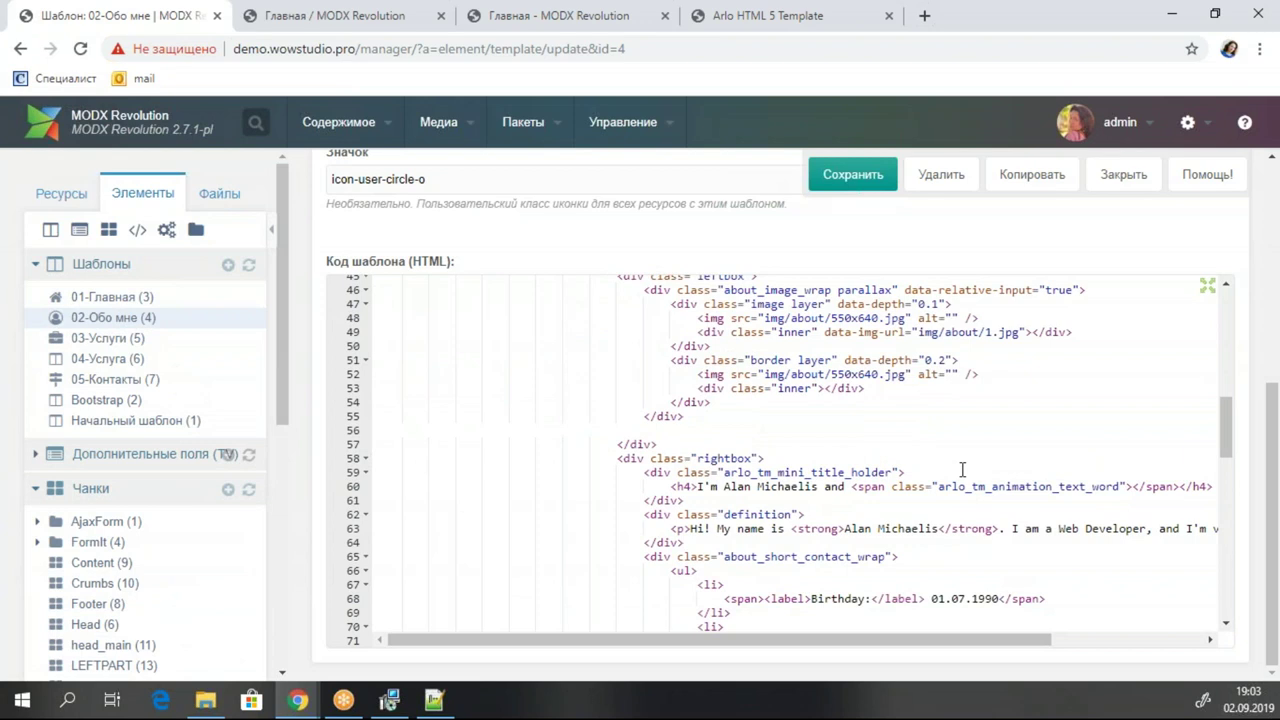
click(380, 8)
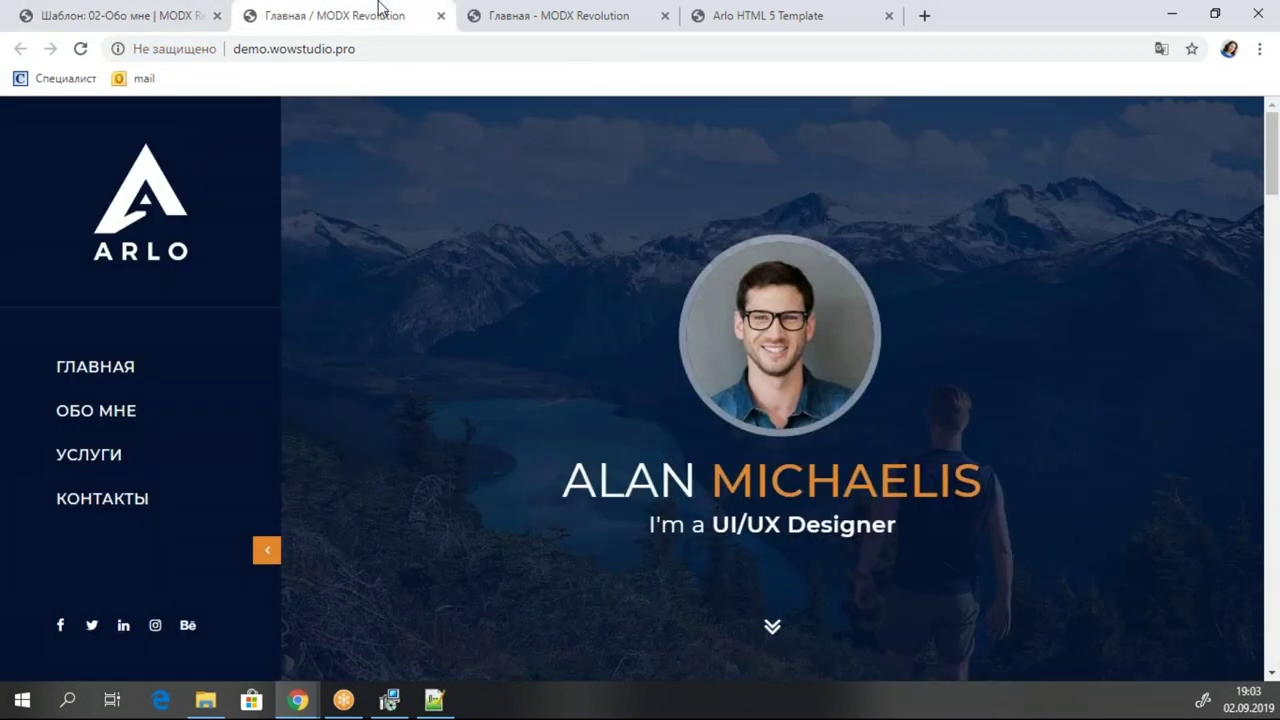
click(134, 16)
click(862, 174)
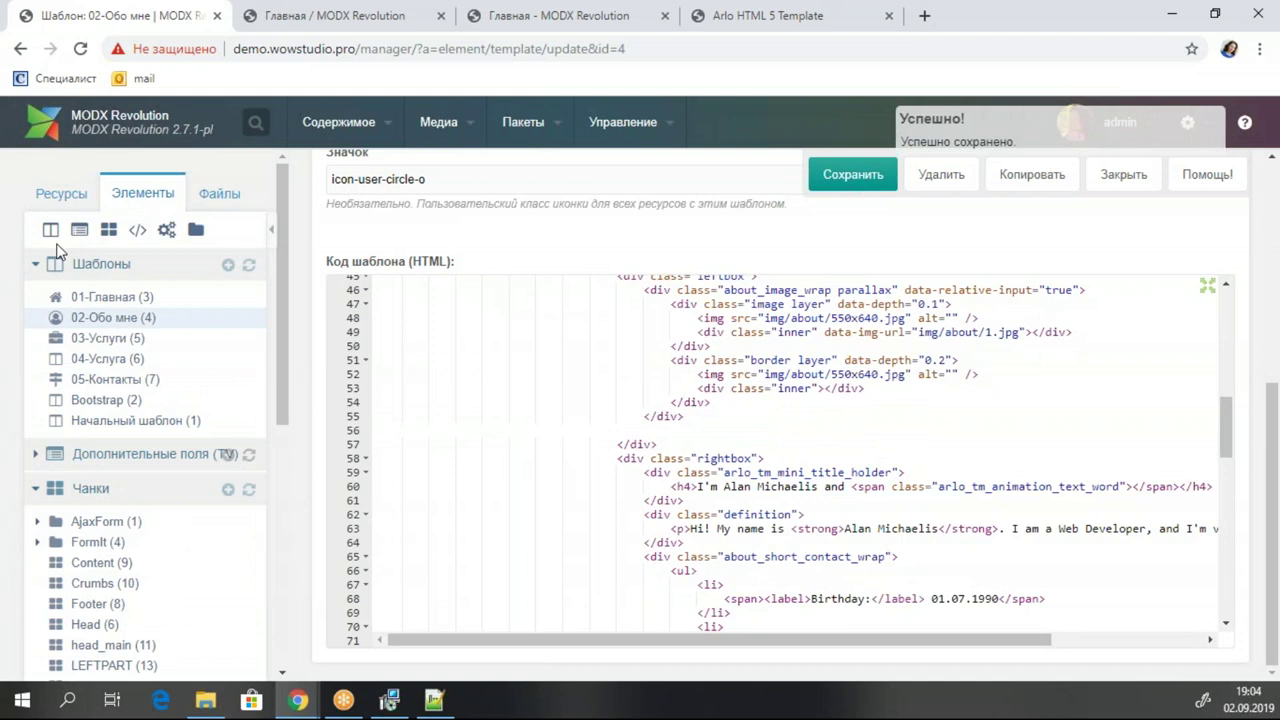
click(75, 196)
Switch the Обо мне page to the 02-Обо мне template.
click(100, 318)
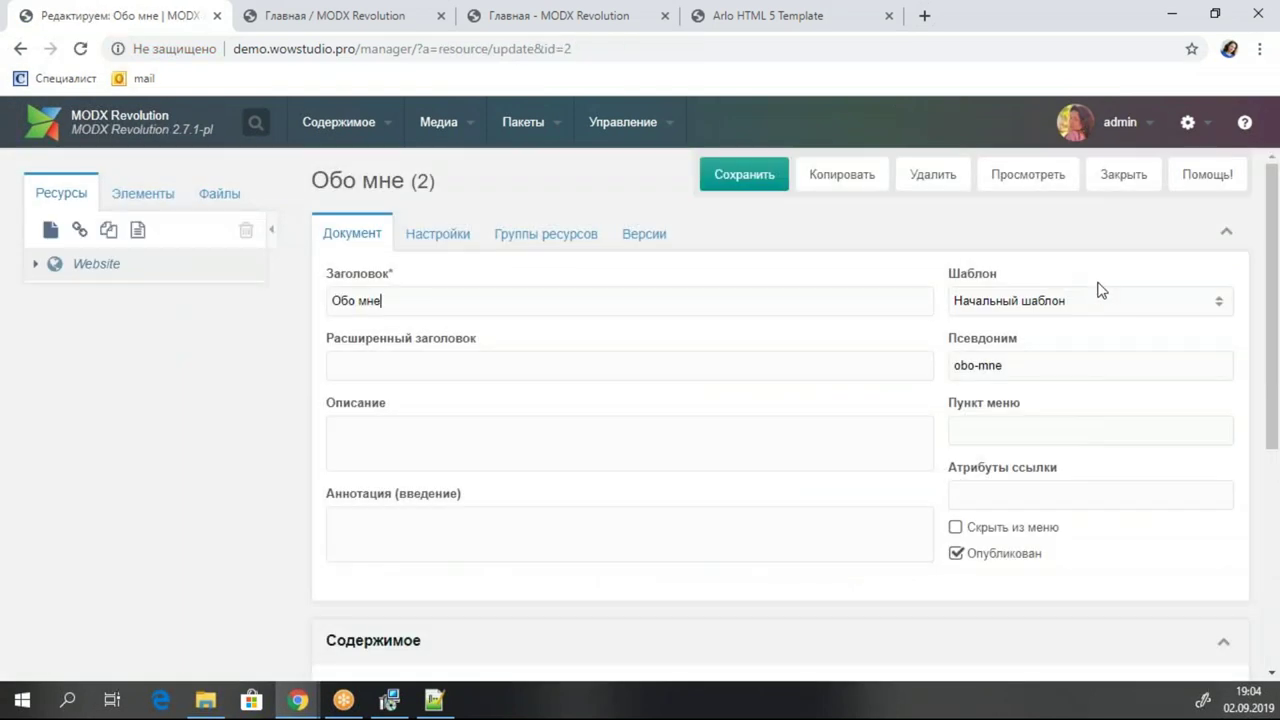
click(1218, 301)
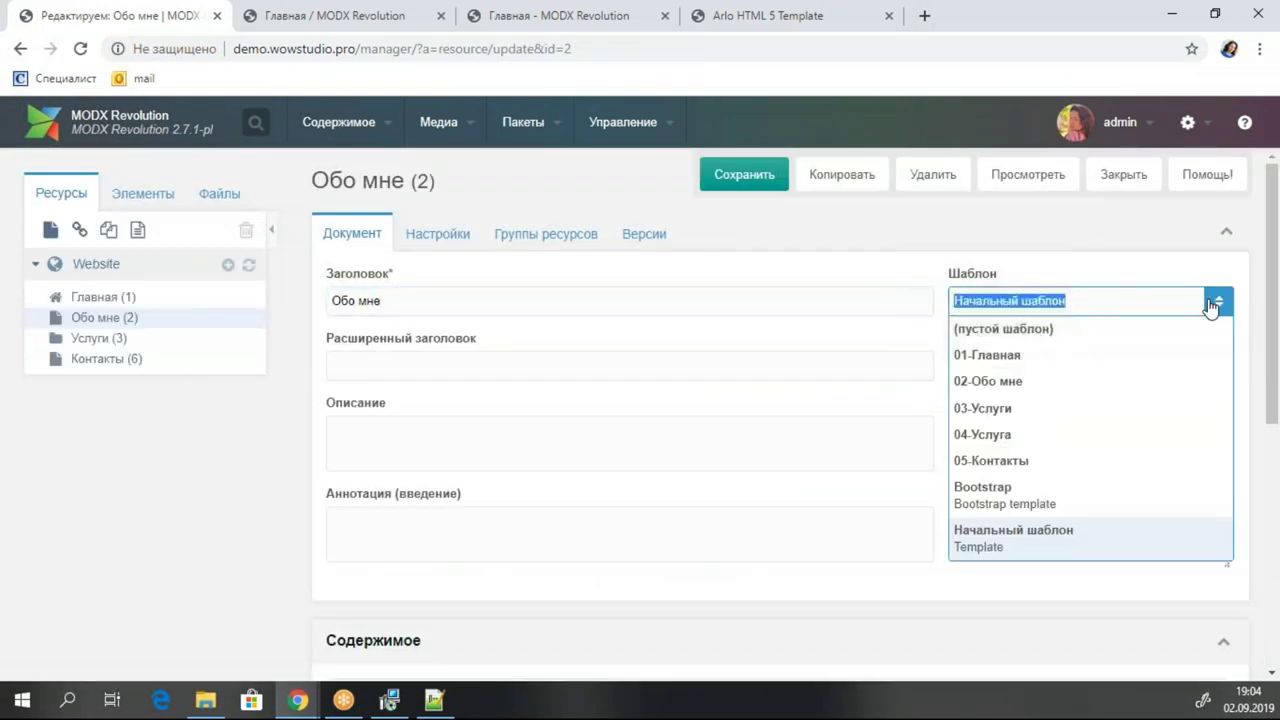
click(1071, 385)
click(596, 452)
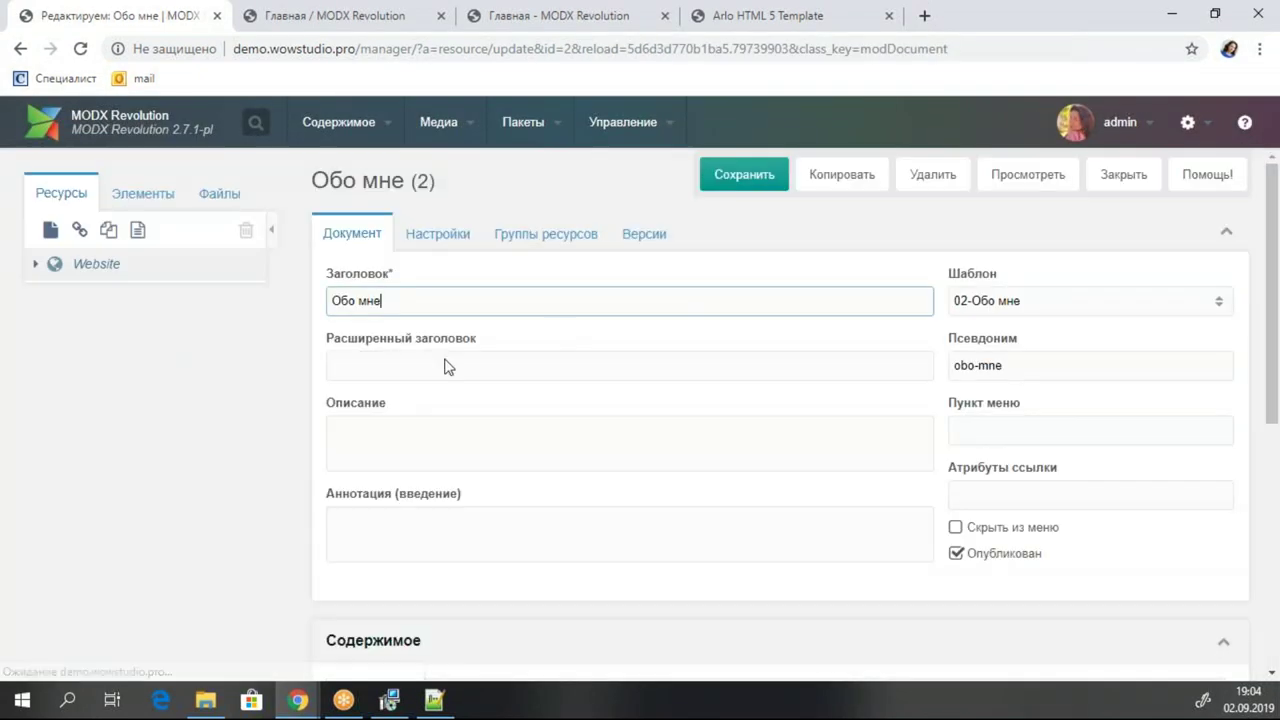
Set the page's long title to Краткая биография and save.
click(411, 366)
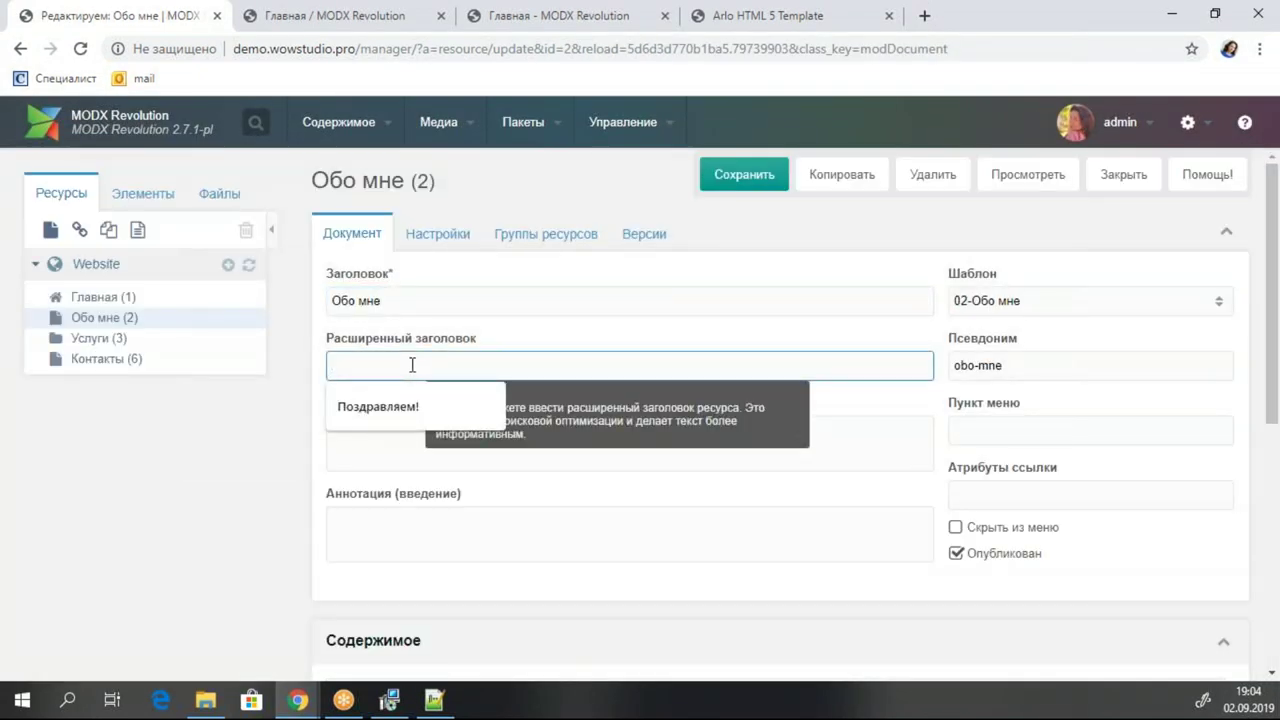
text(Rhf)
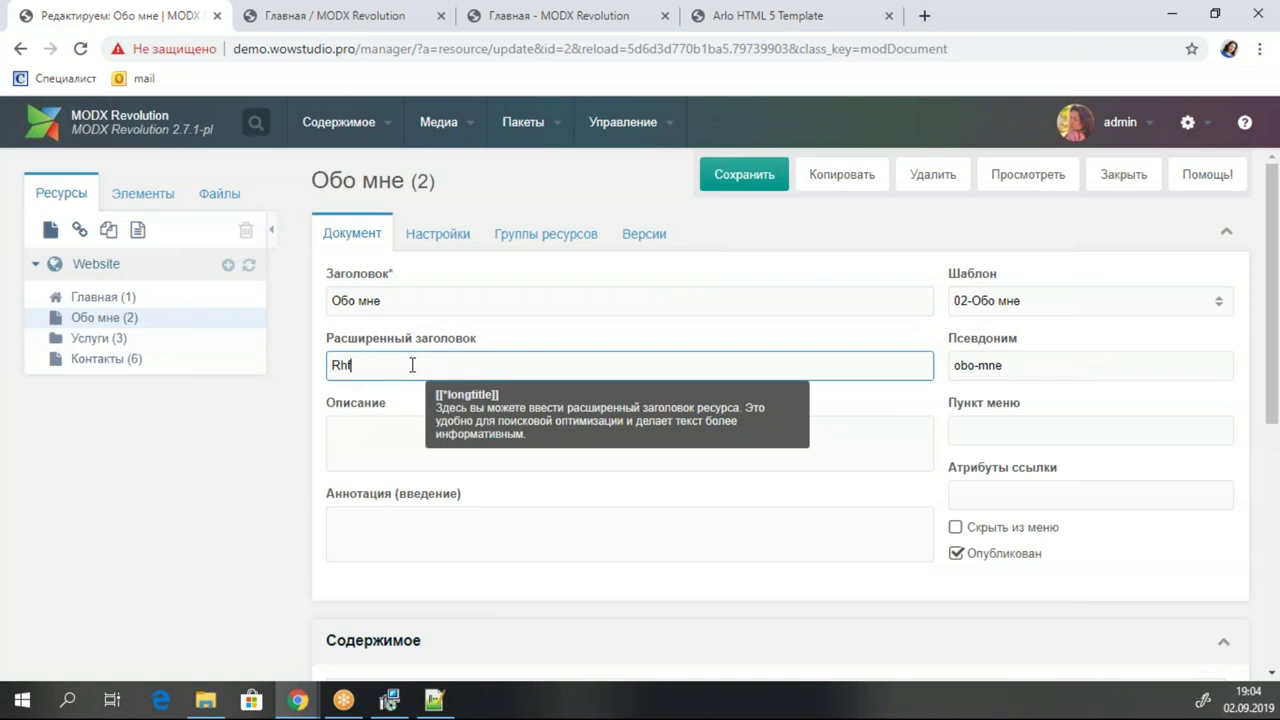
text(Краткая биография)
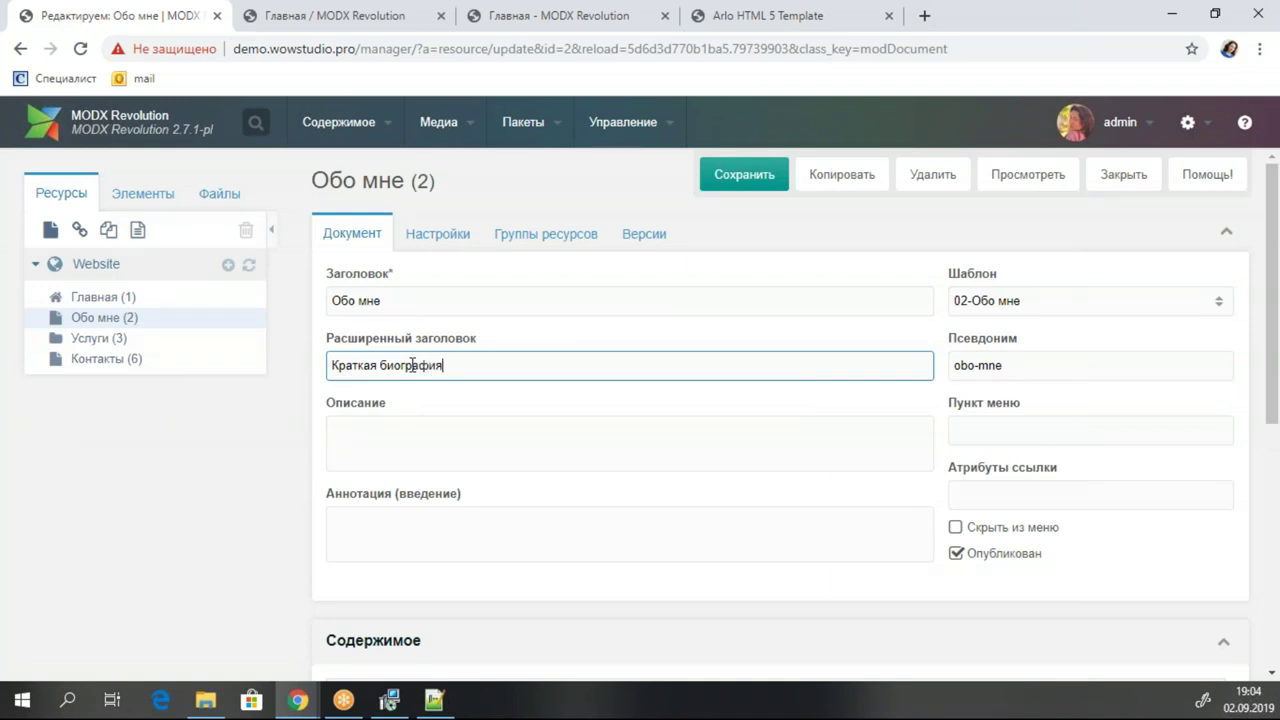
click(744, 174)
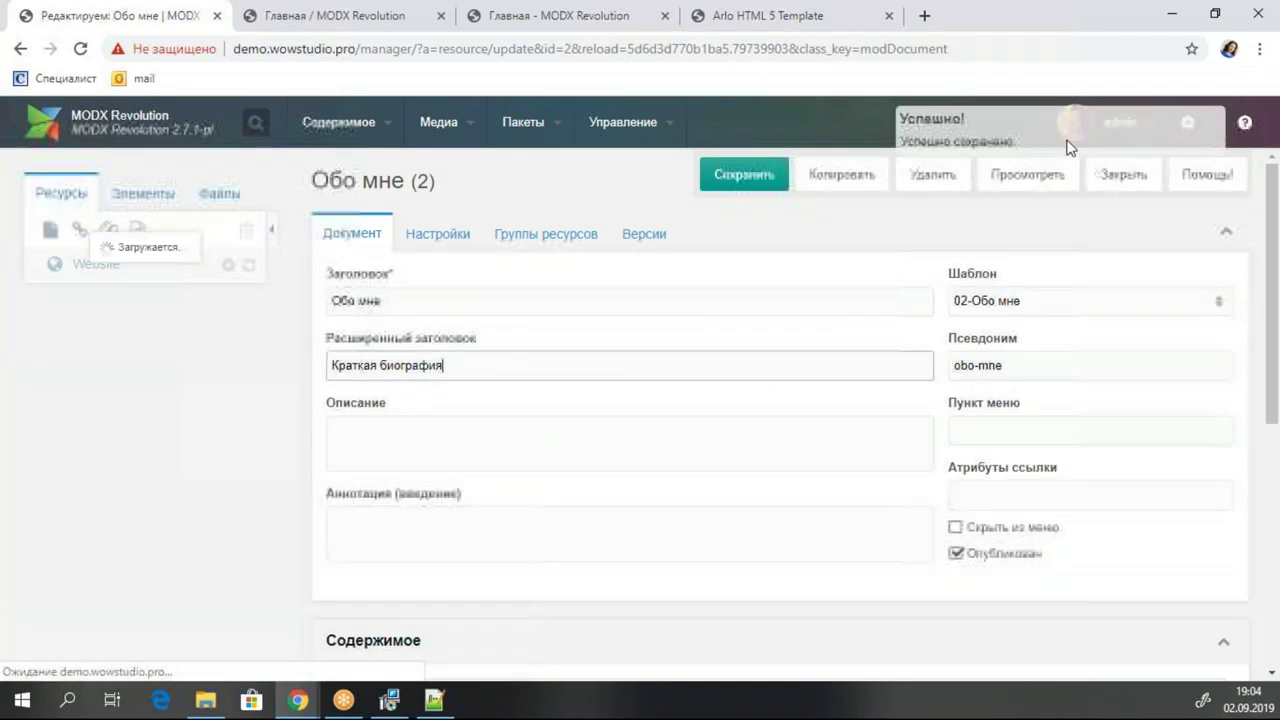
Preview obo-mne.html live, confirm the Краткая биография subheading, then go back to the editor.
click(1028, 174)
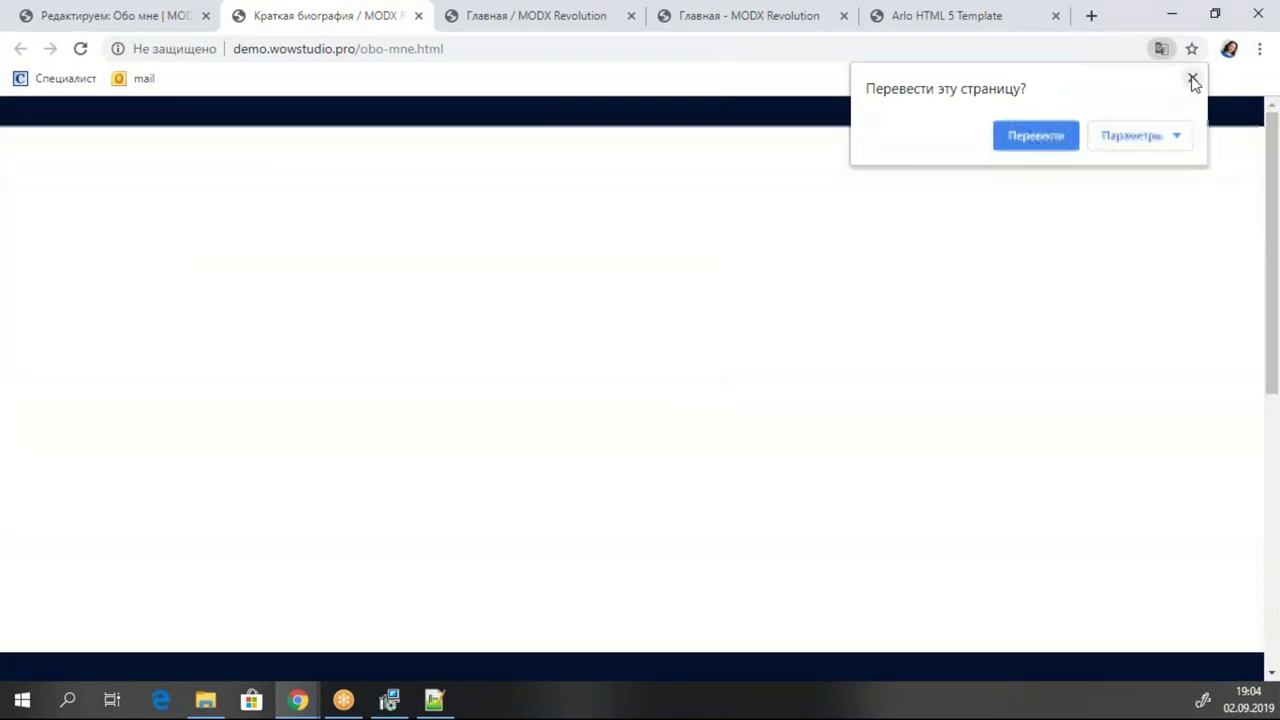
click(1193, 80)
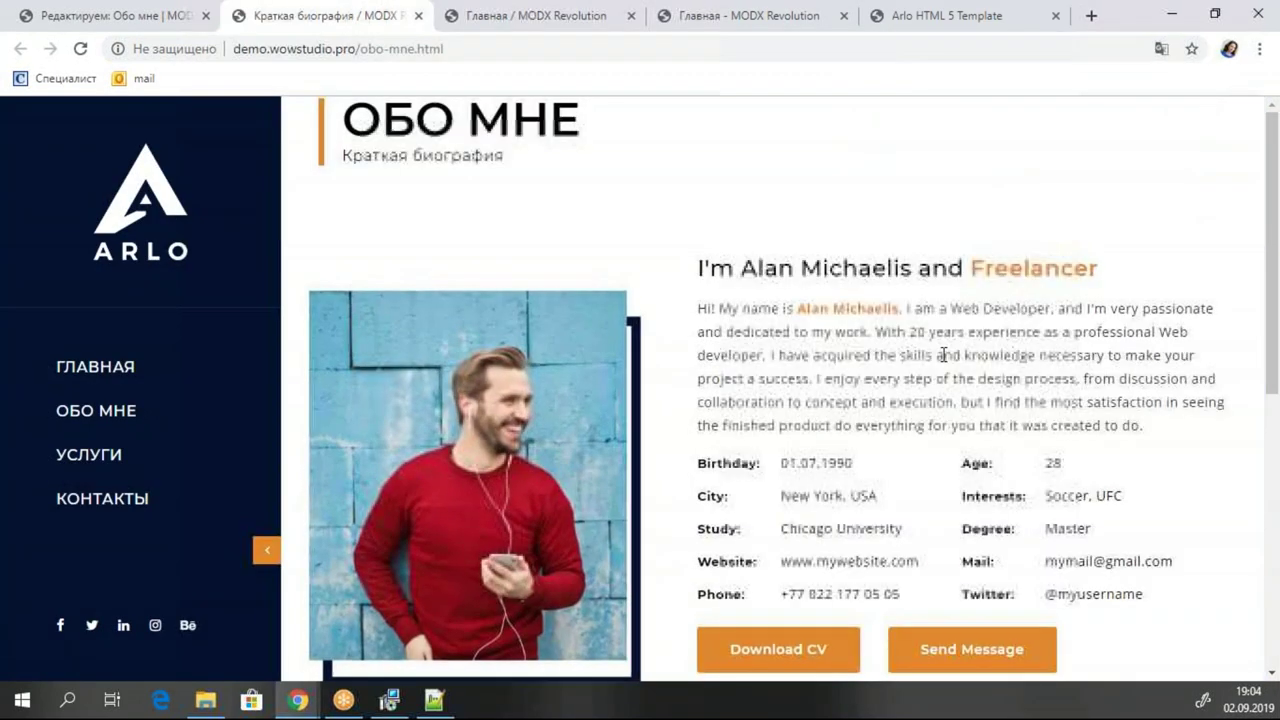
click(100, 367)
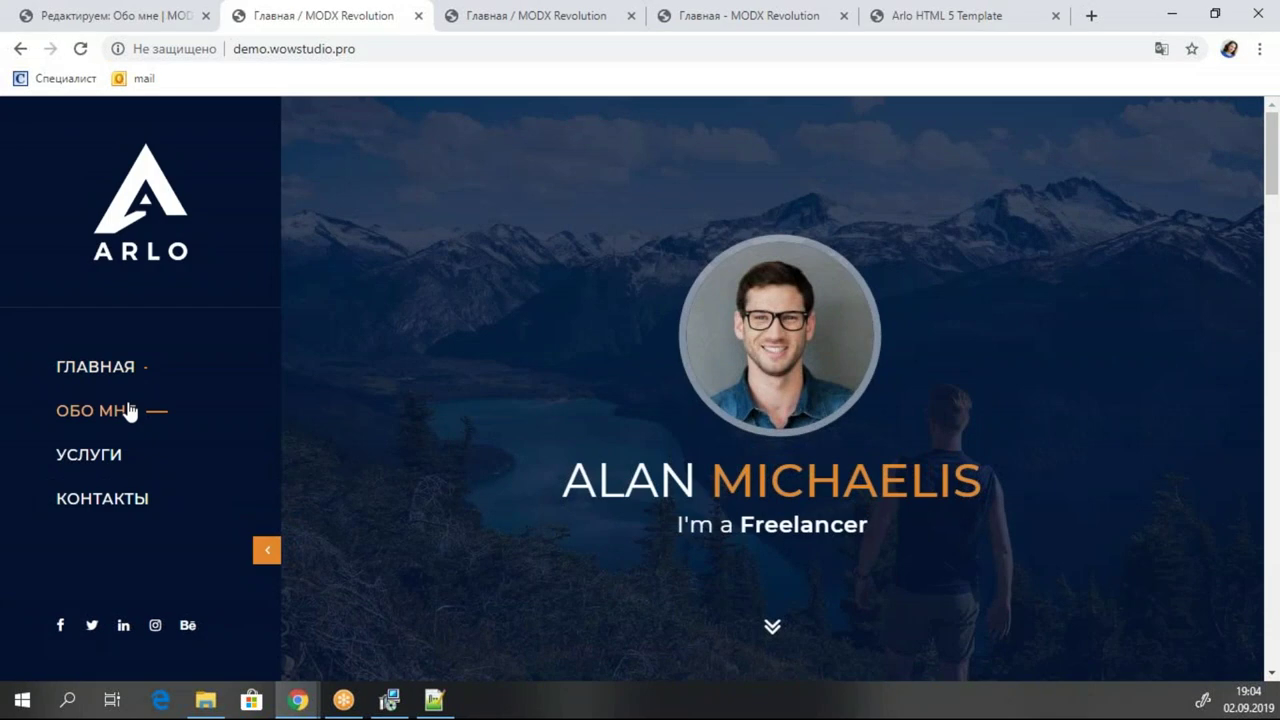
click(126, 411)
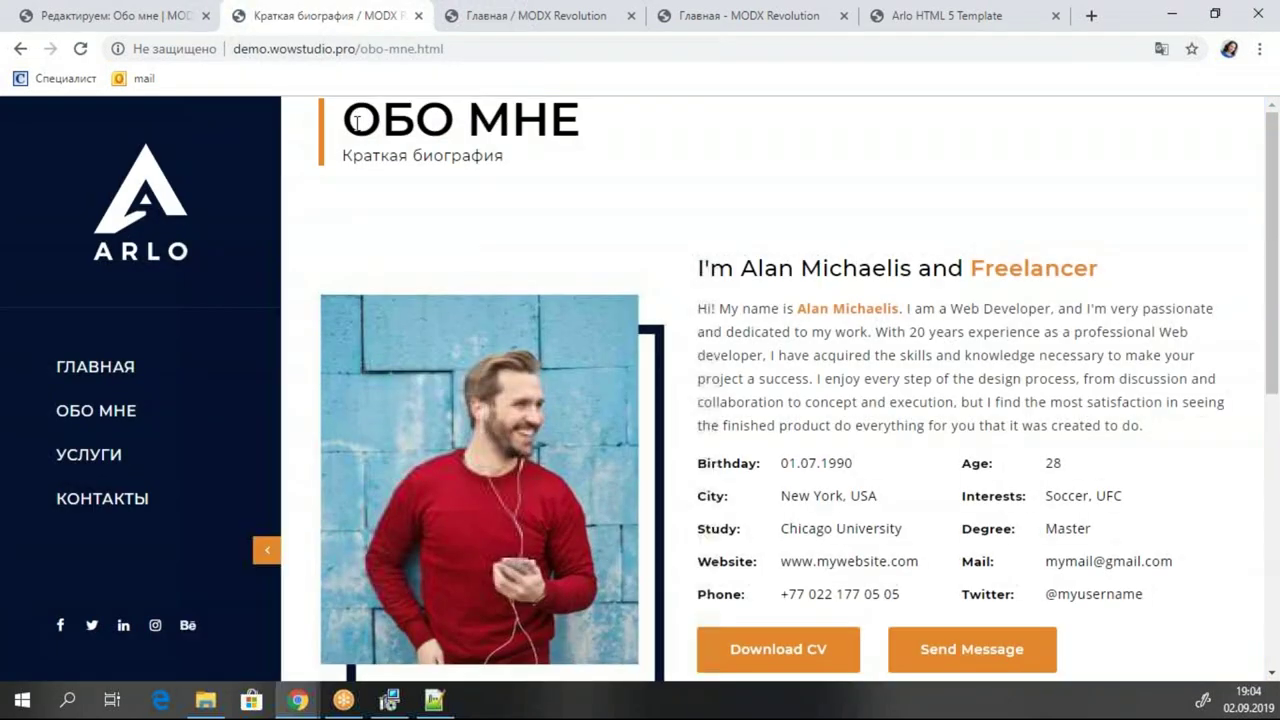
drag(356, 122, 545, 122)
click(545, 122)
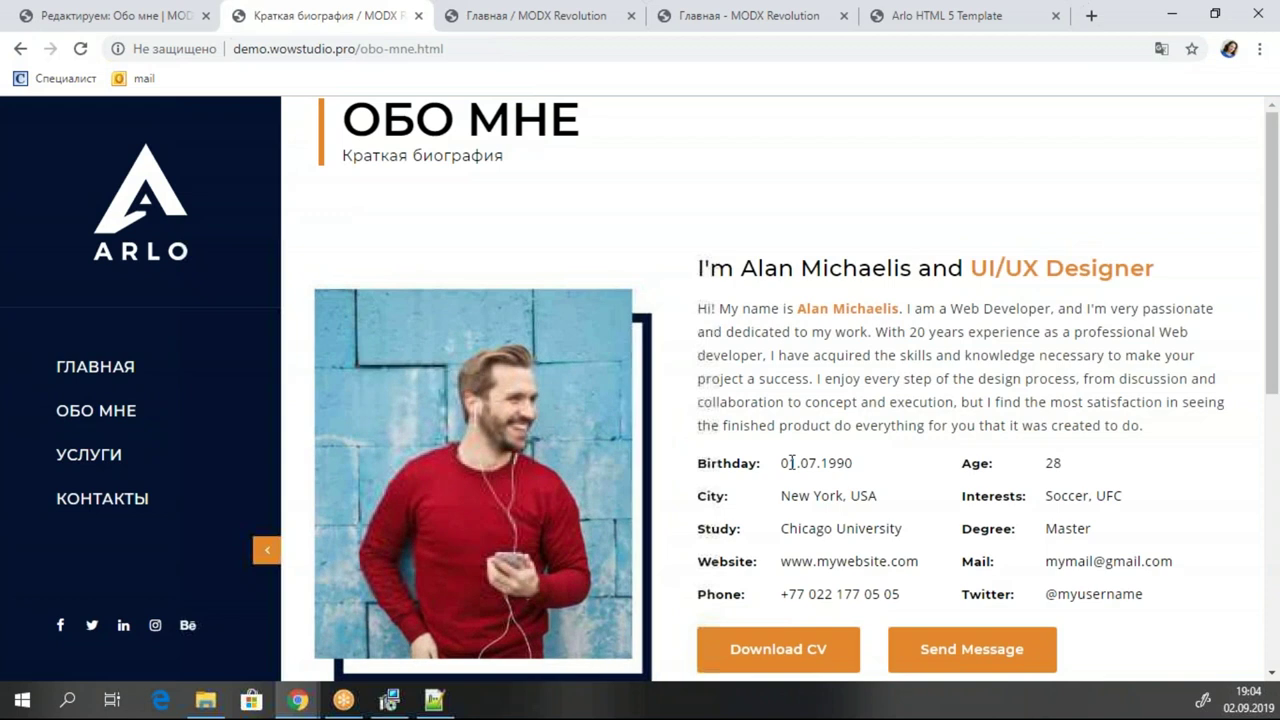
scroll(814, 434, down, 3)
scroll(789, 461, up, 3)
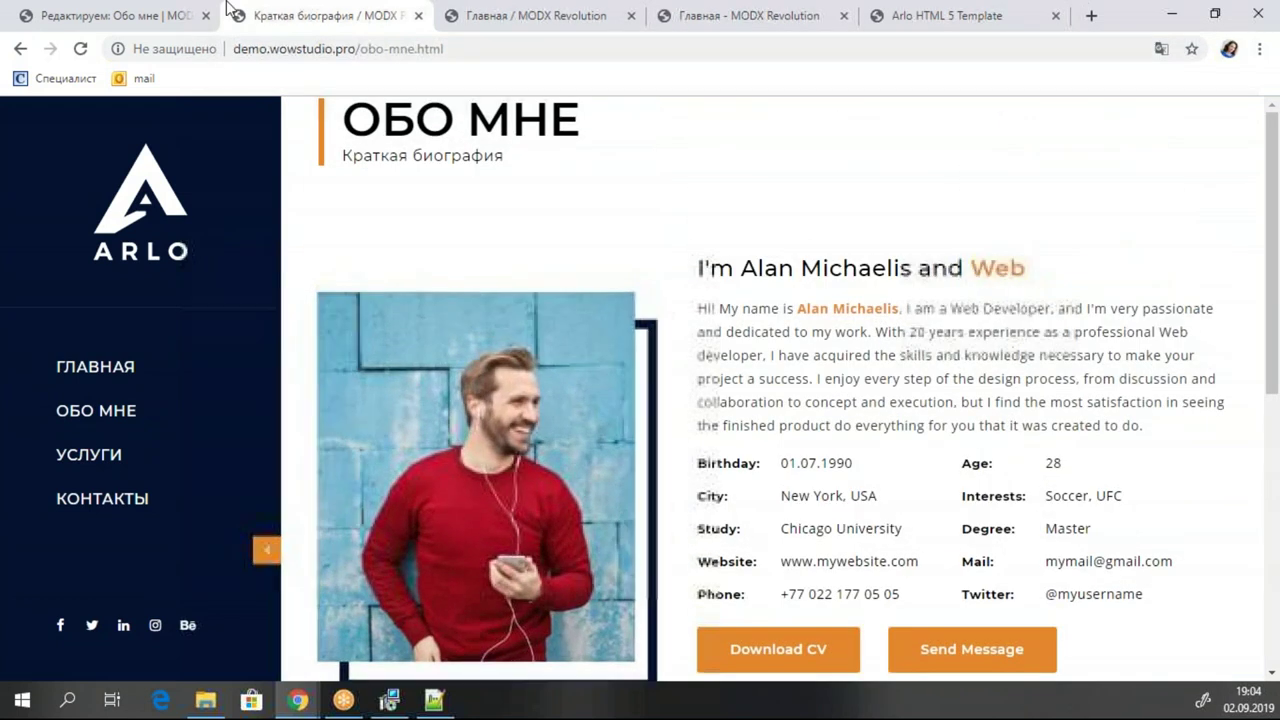
click(110, 15)
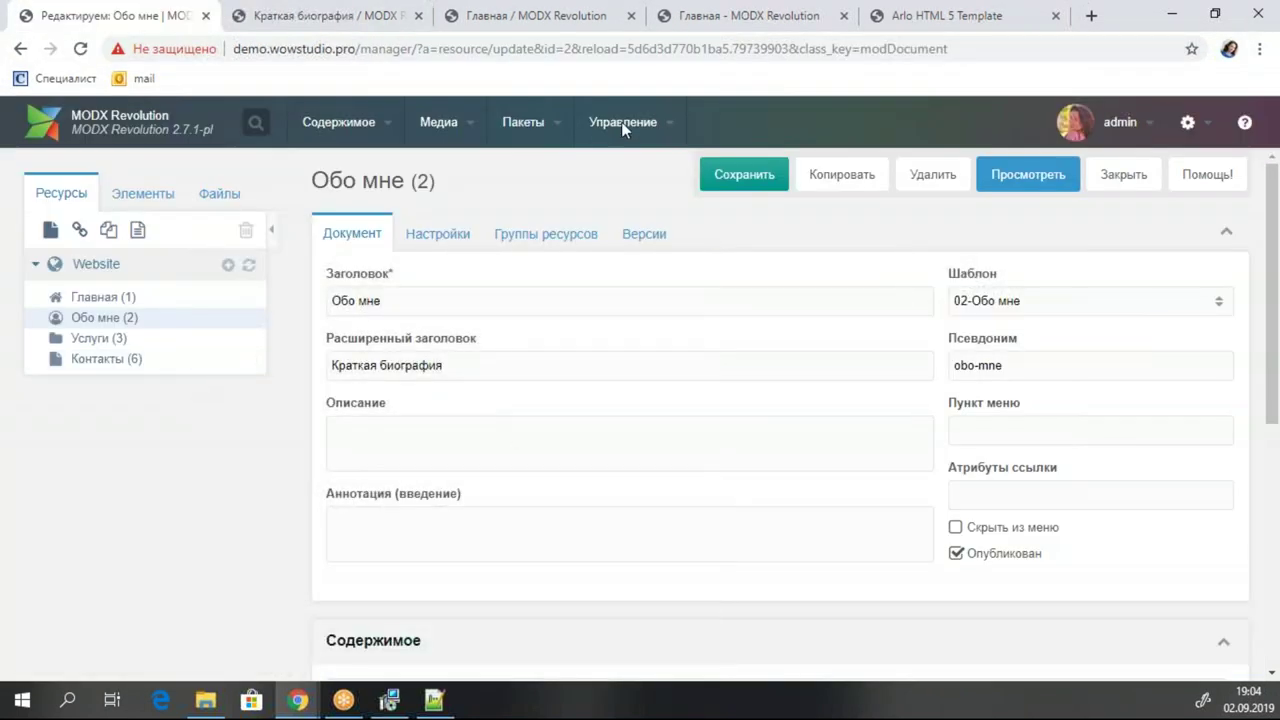
Create a new template variable named image with the caption Фото.
click(134, 193)
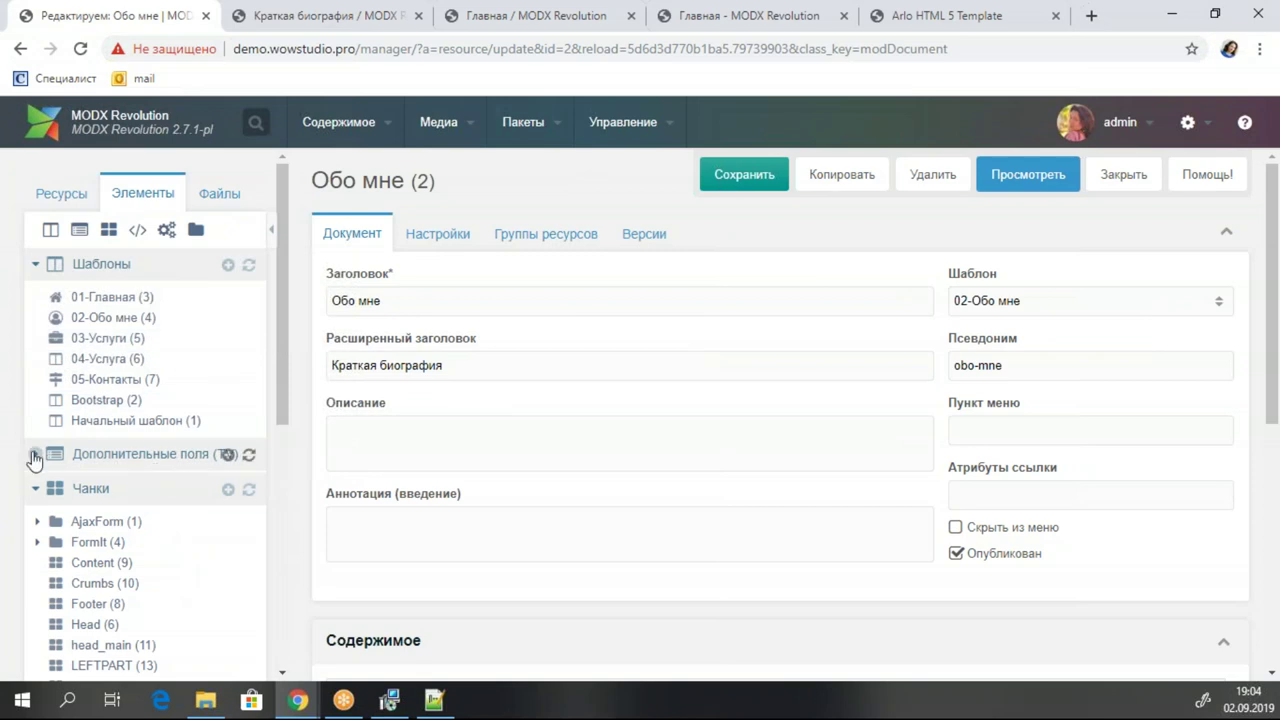
click(35, 454)
click(228, 455)
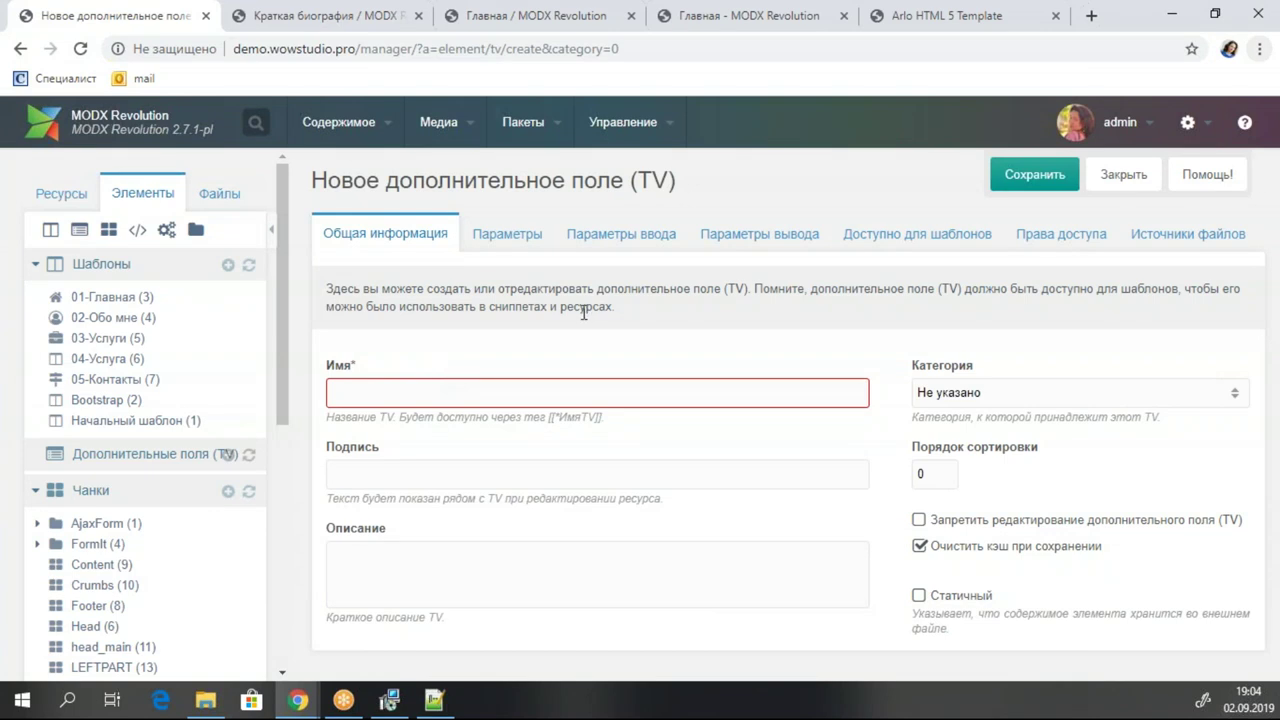
click(531, 393)
text(image)
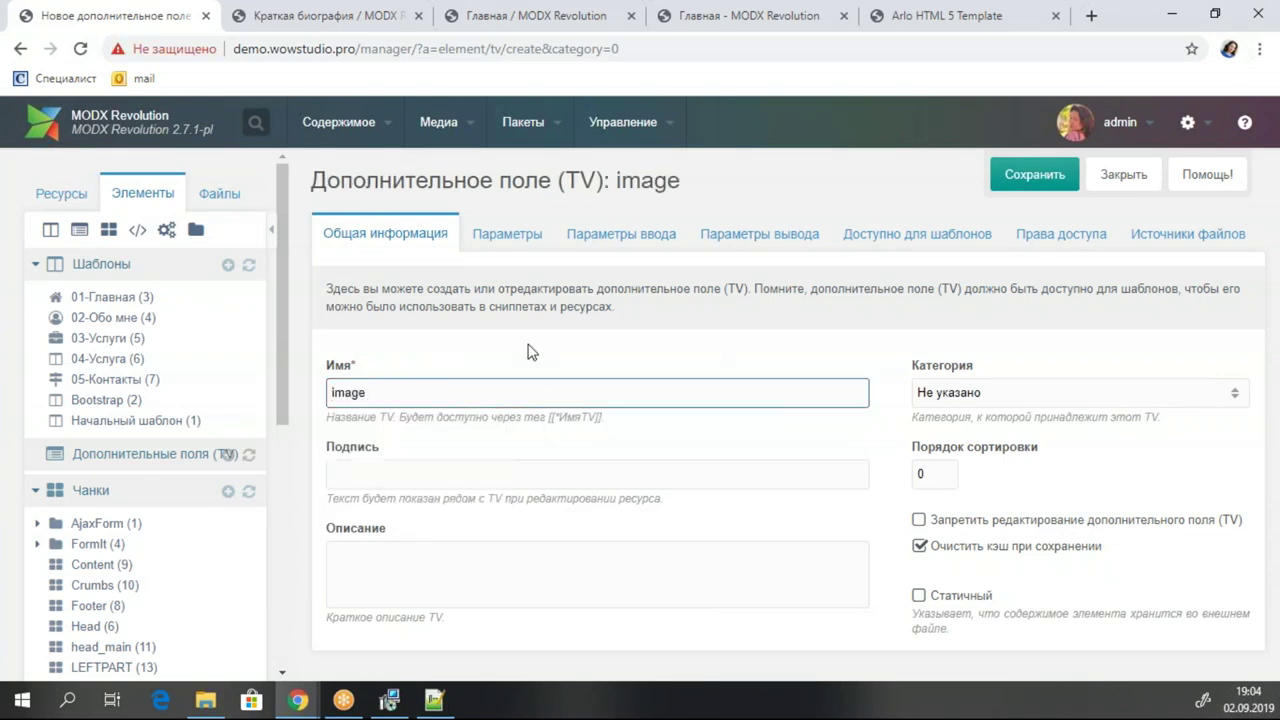
click(446, 466)
text(Фо)
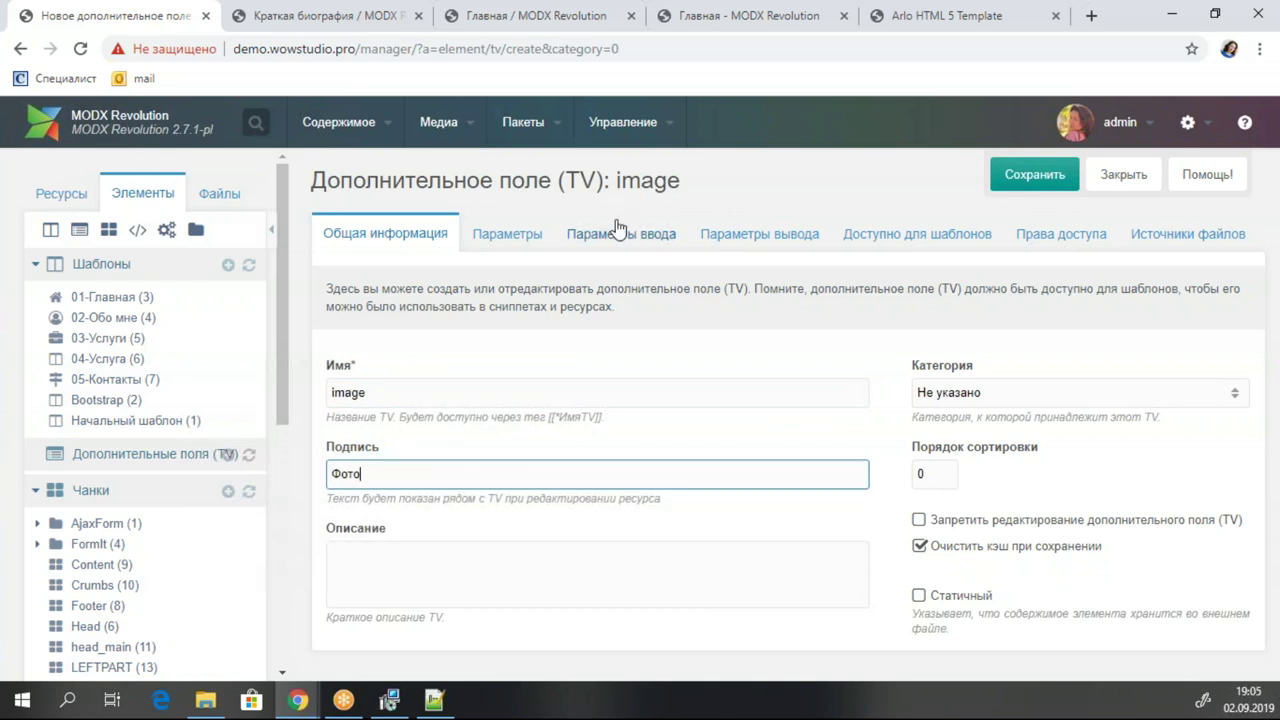
text(то)
Set the TV's input type to Простая загрузка файла.
click(628, 236)
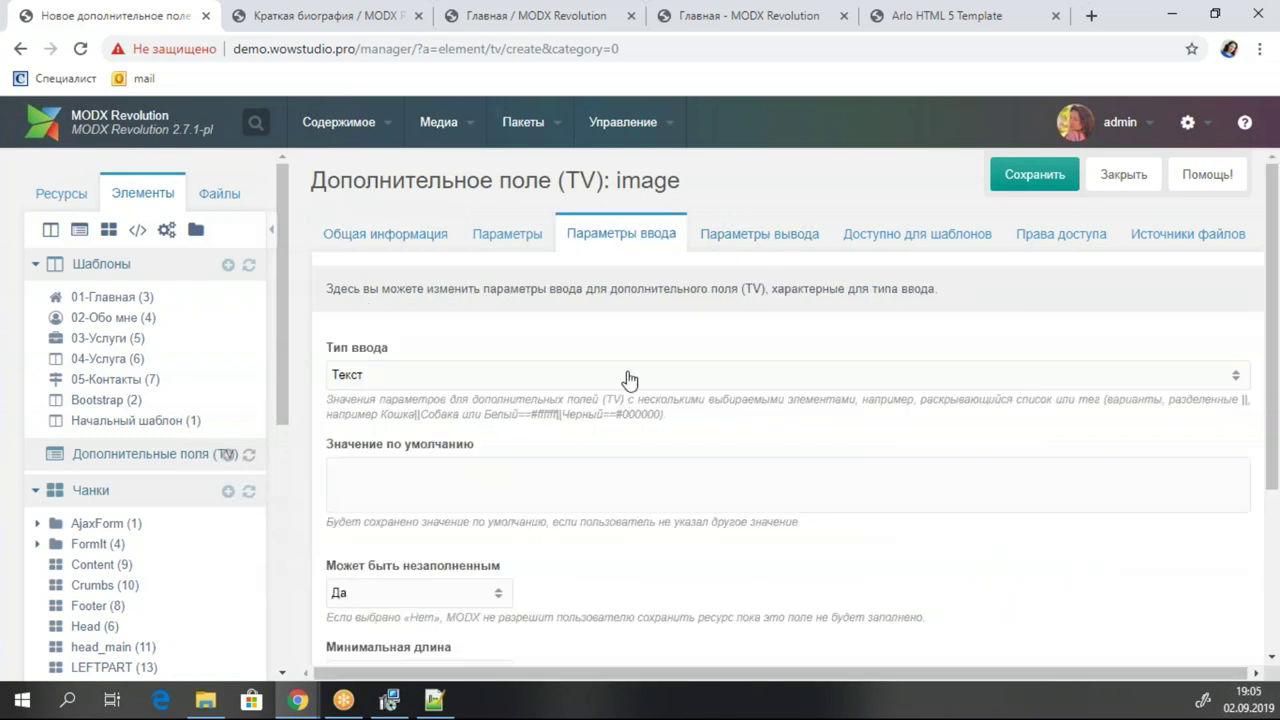
click(629, 376)
scroll(566, 523, up, 2)
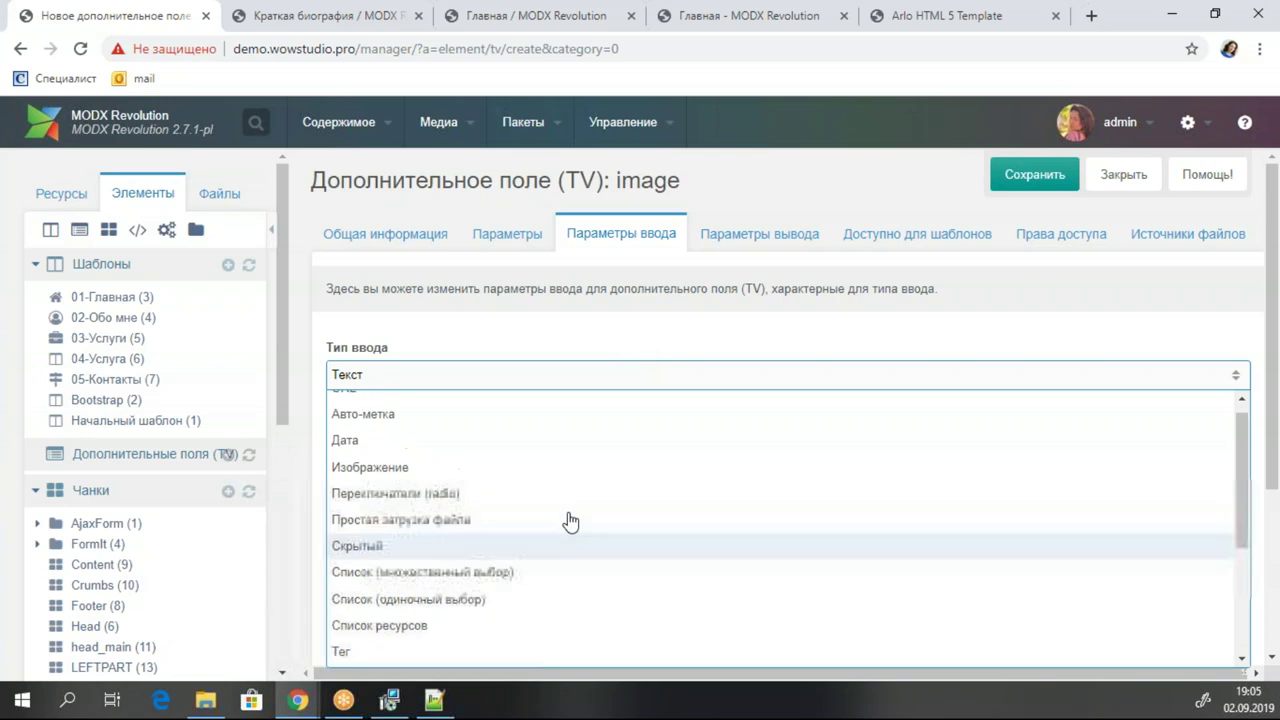
scroll(570, 521, down, 2)
click(576, 464)
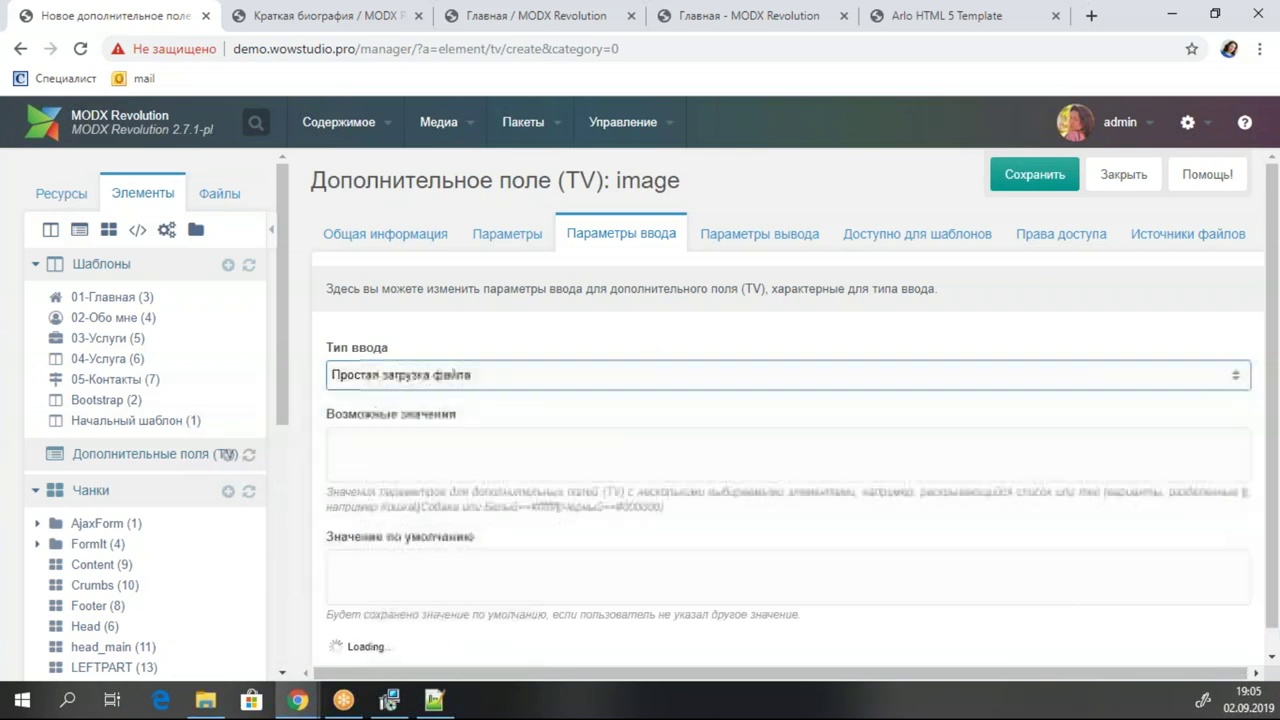
Set show TV value, show image and use prefix as filename all to Да.
scroll(863, 347, down, 3)
scroll(598, 438, down, 3)
click(415, 366)
click(400, 393)
click(380, 452)
click(390, 474)
click(390, 530)
click(380, 556)
scroll(691, 457, up, 6)
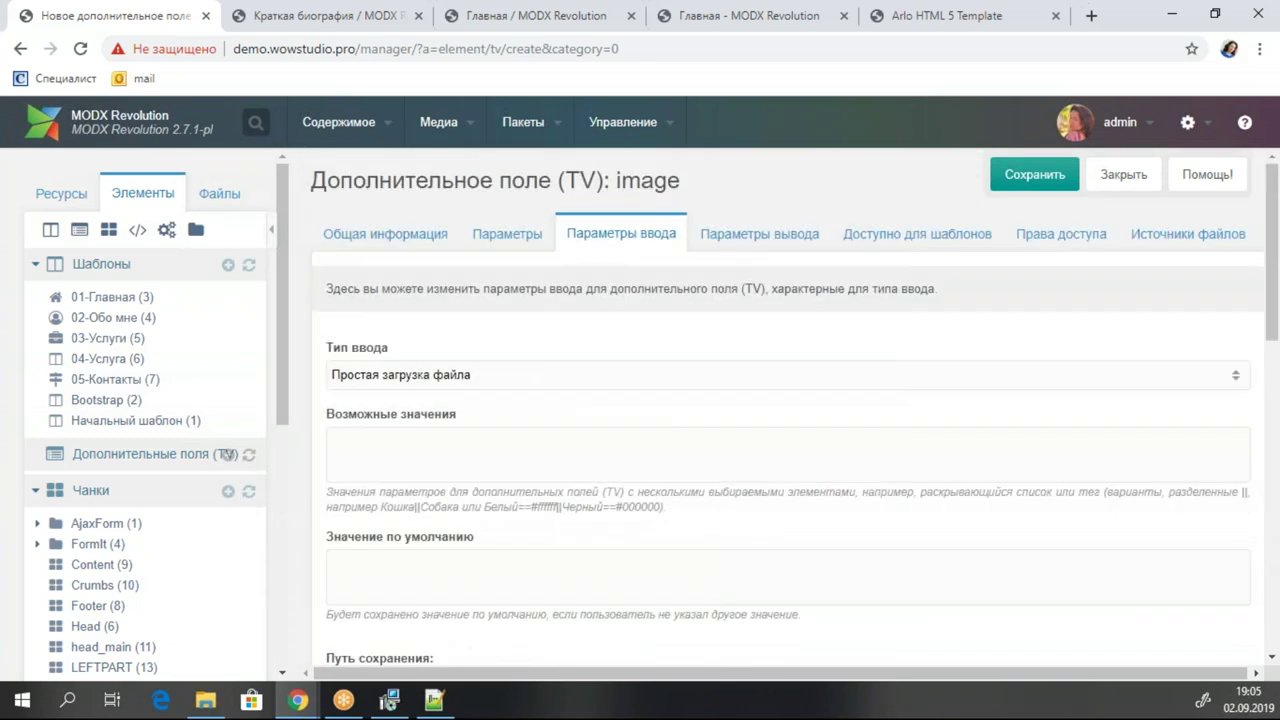
Make the TV available to the 02-Обо мне template and save it.
click(935, 236)
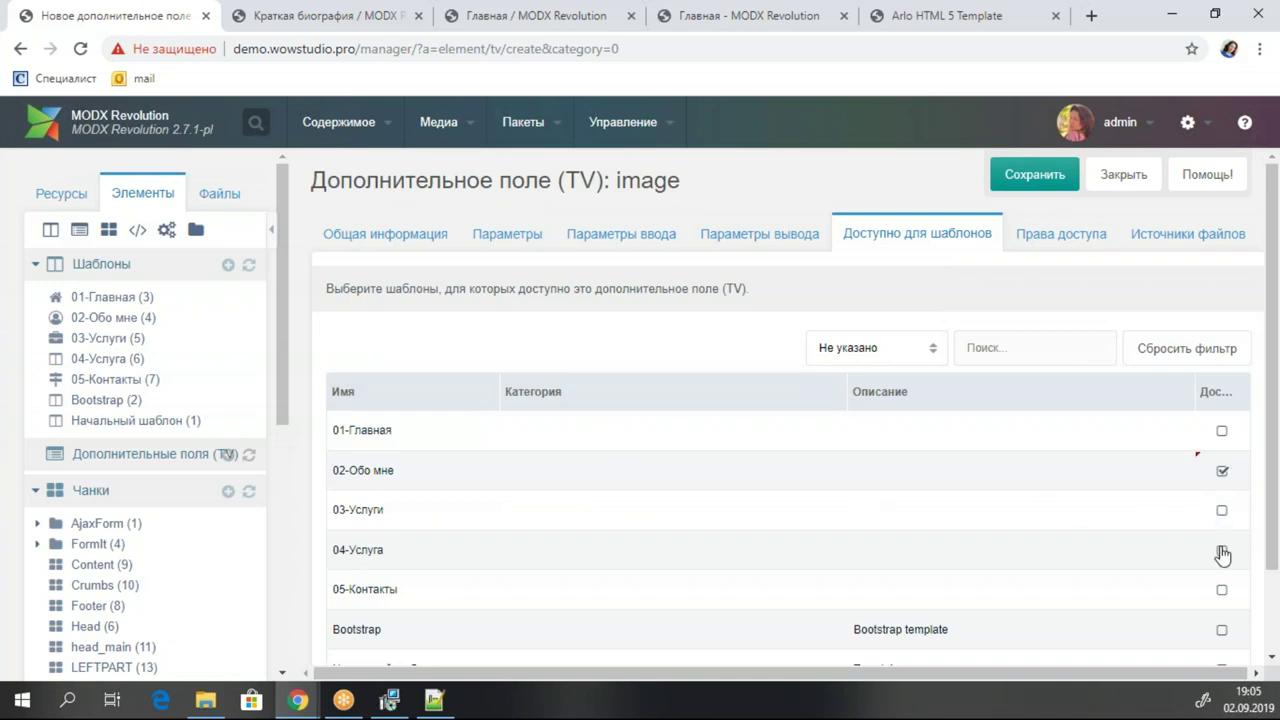
click(1034, 174)
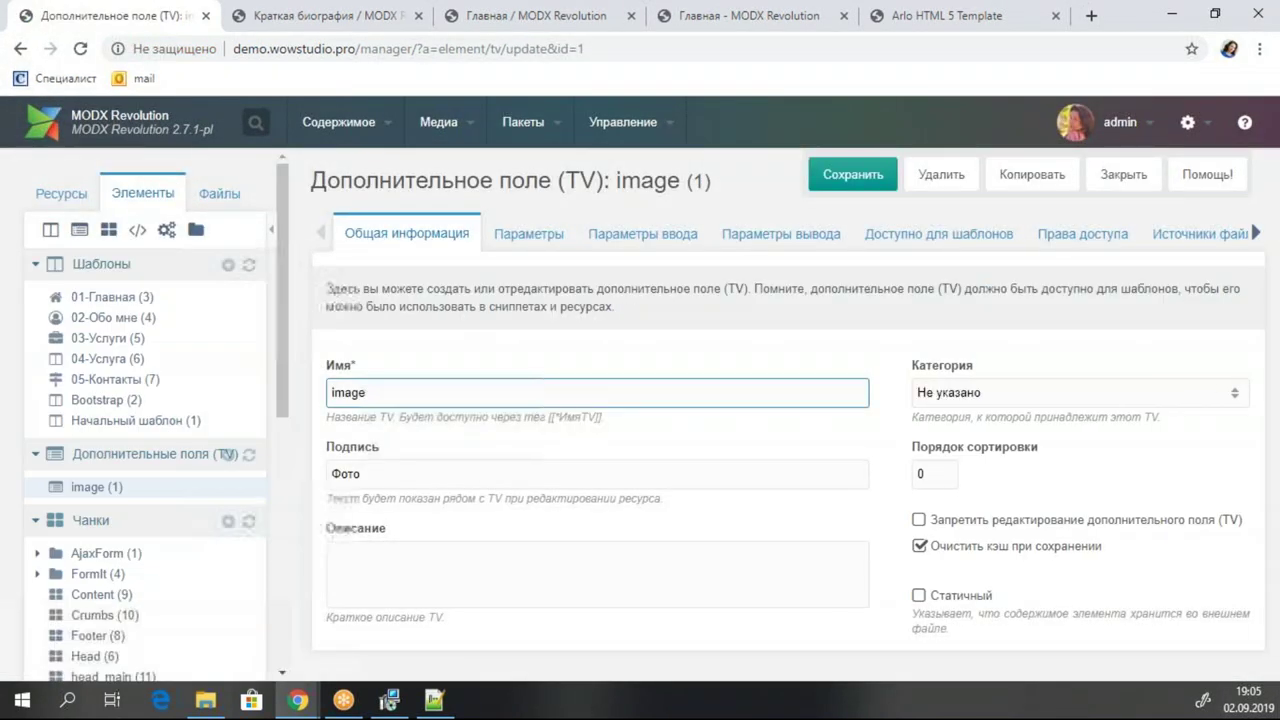
click(60, 200)
On the Обо мне page's TV tab, try uploading an image from Downloads/arlo.
click(106, 318)
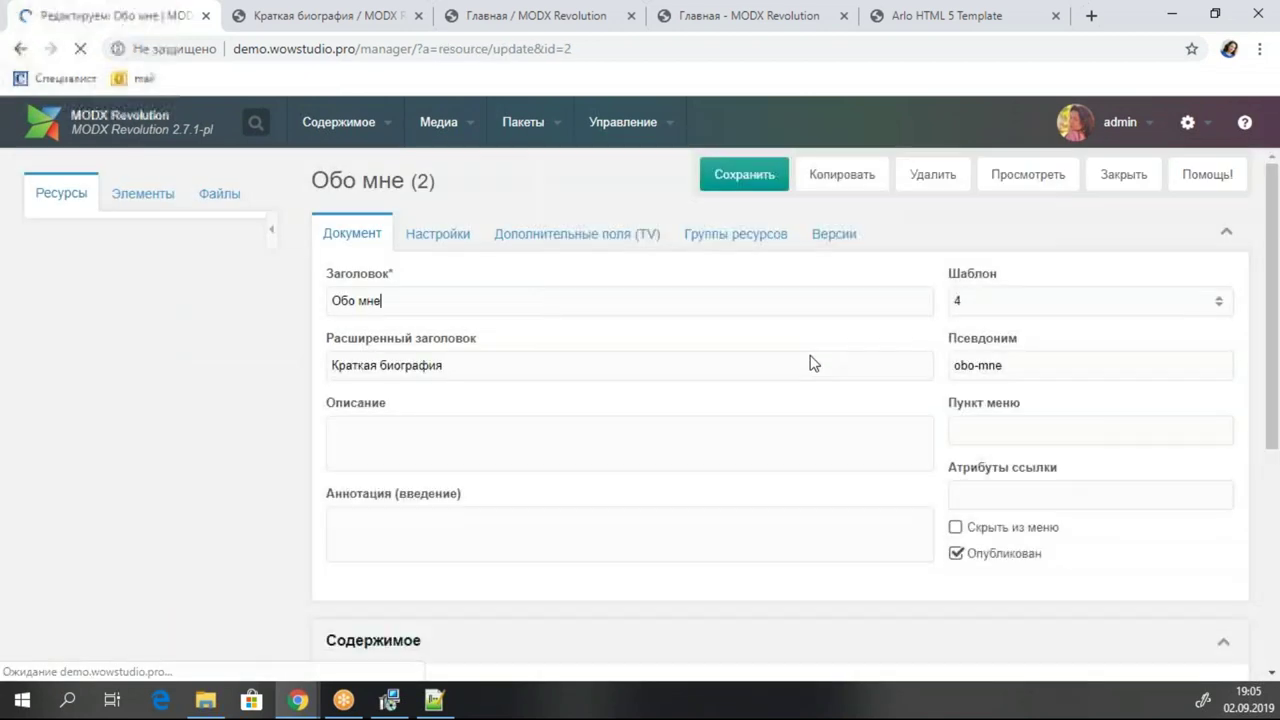
click(614, 238)
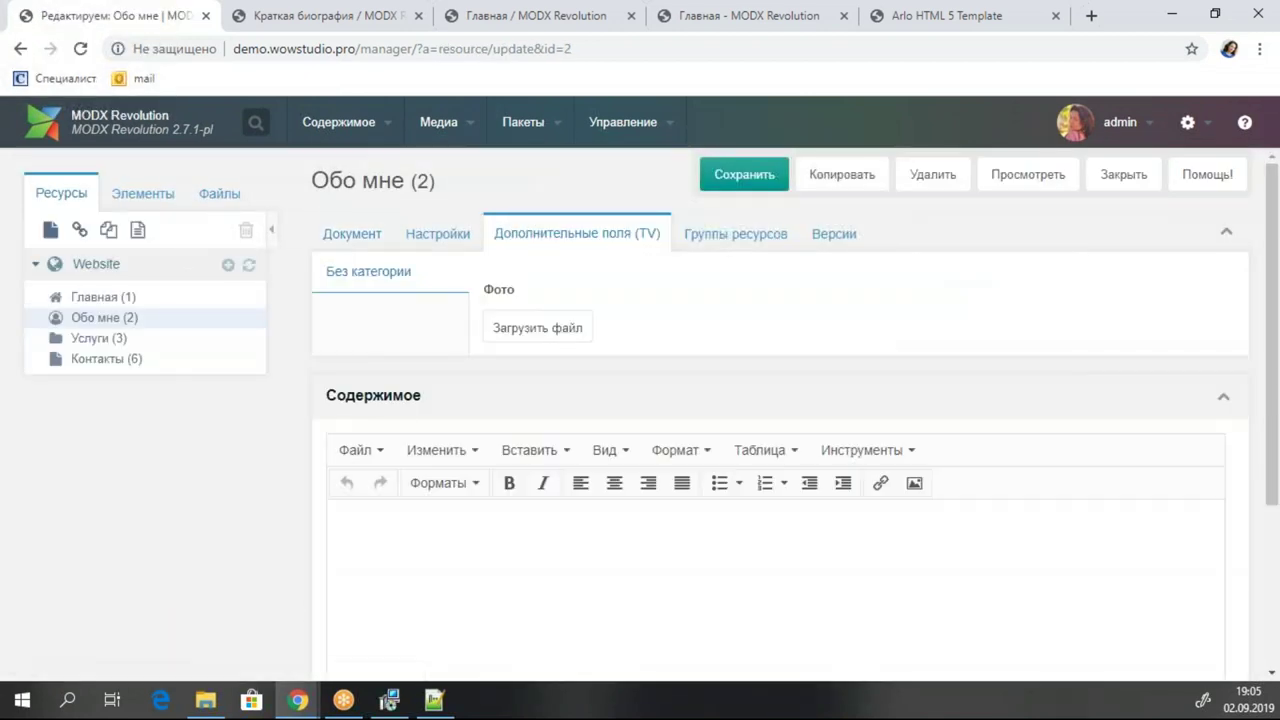
click(555, 338)
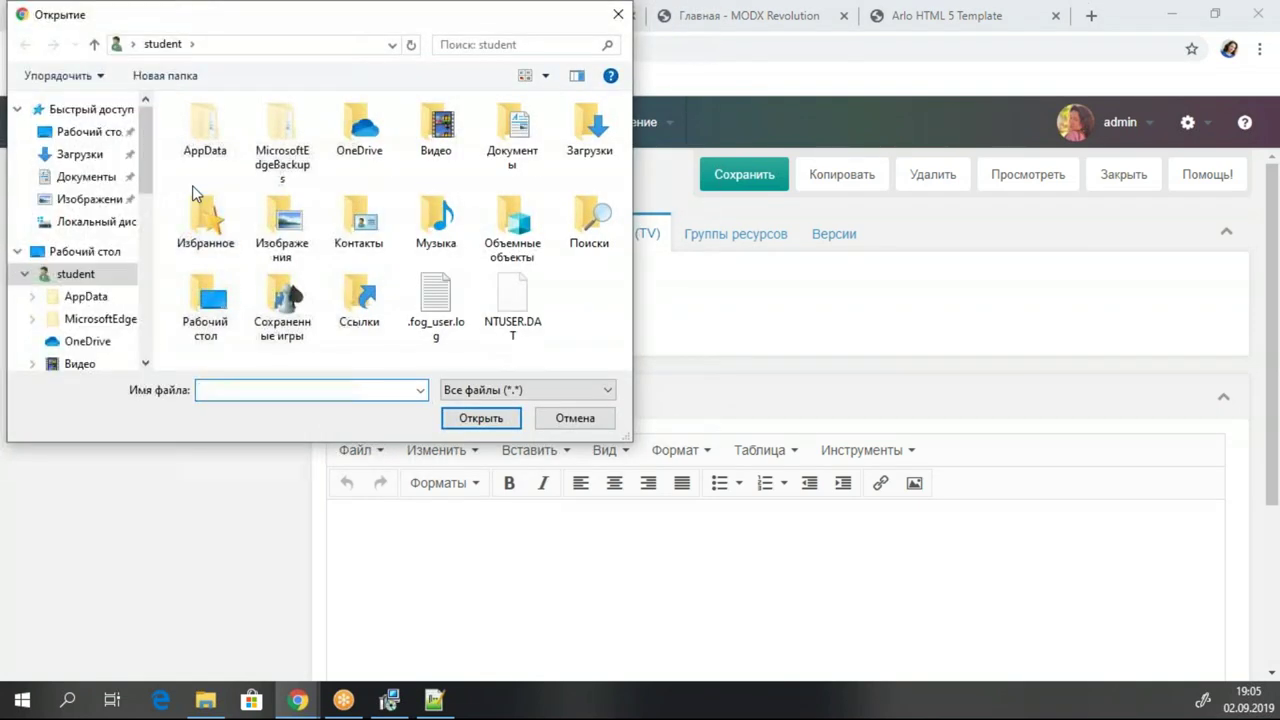
scroll(92, 255, down, 2)
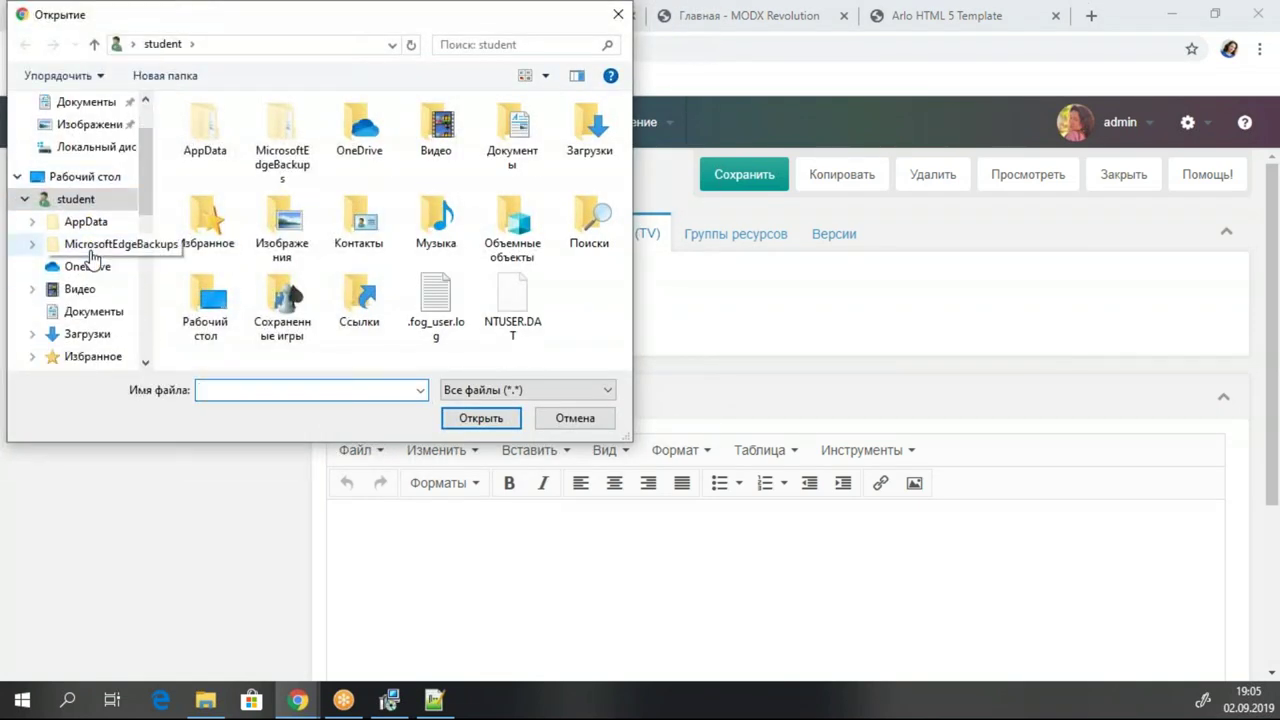
click(88, 334)
double_click(217, 177)
double_click(329, 160)
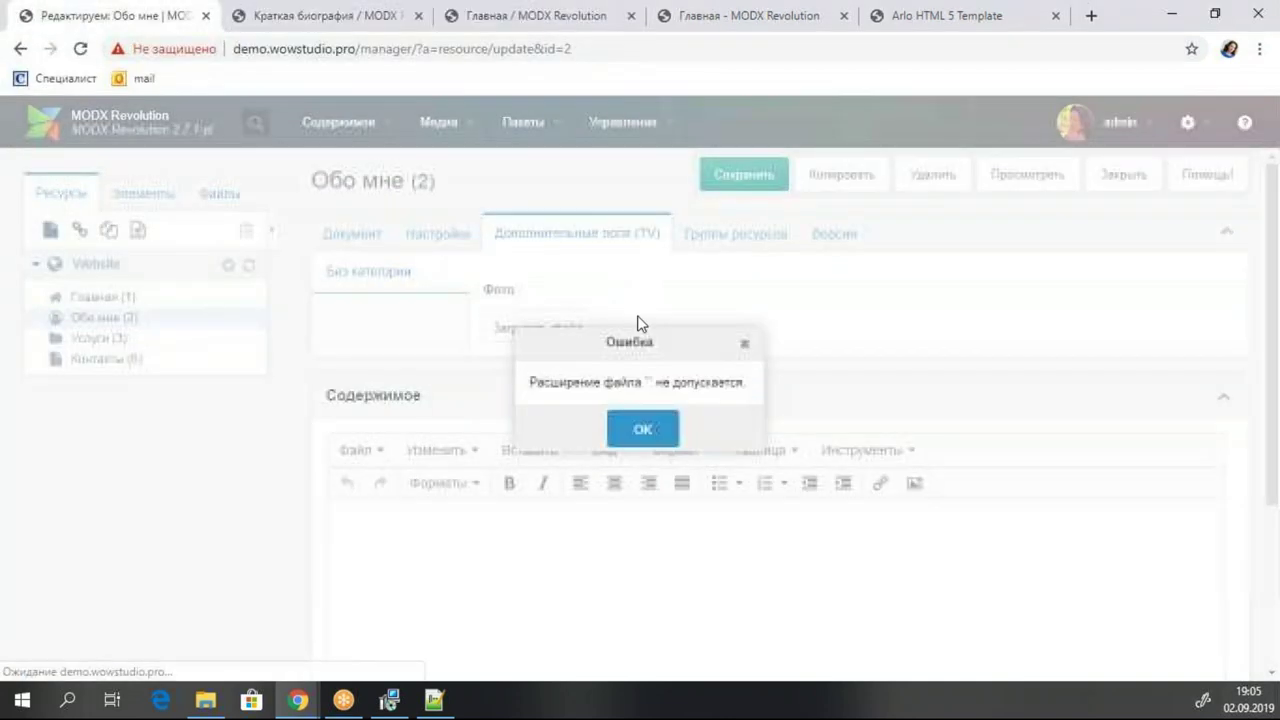
click(659, 430)
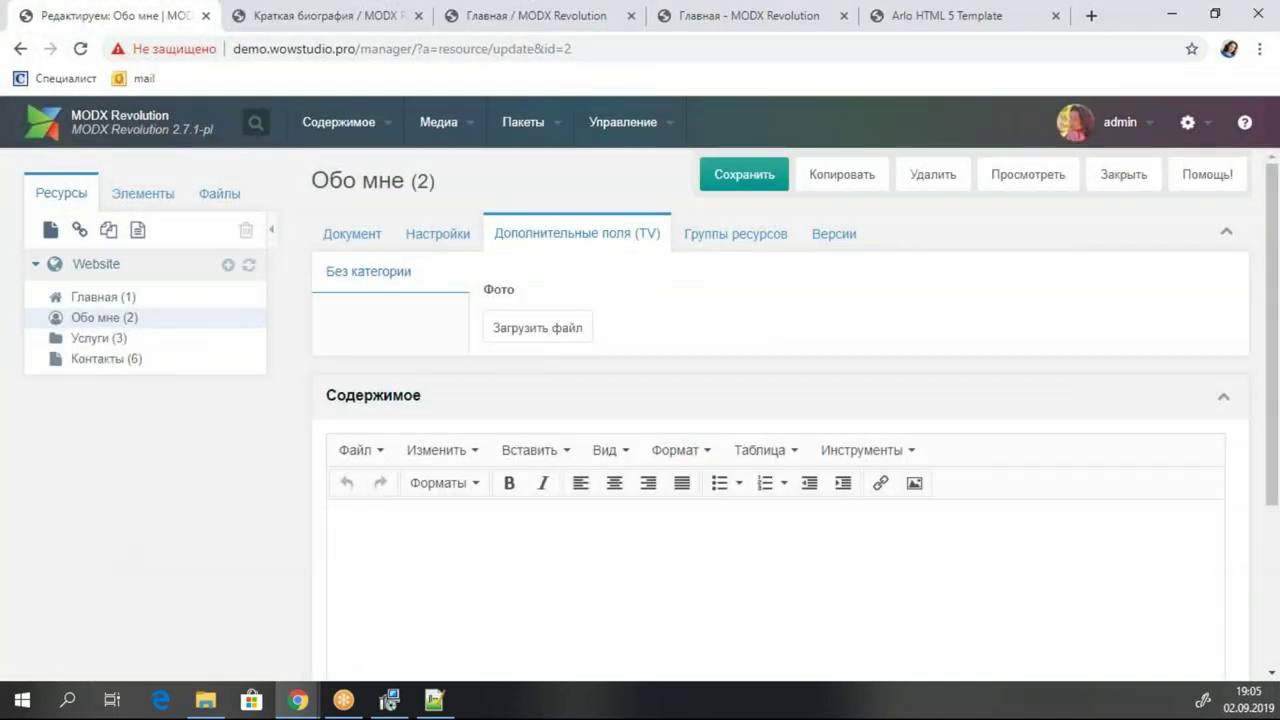
Upload 09.jpg as the Фото field, save the page and close it.
click(518, 328)
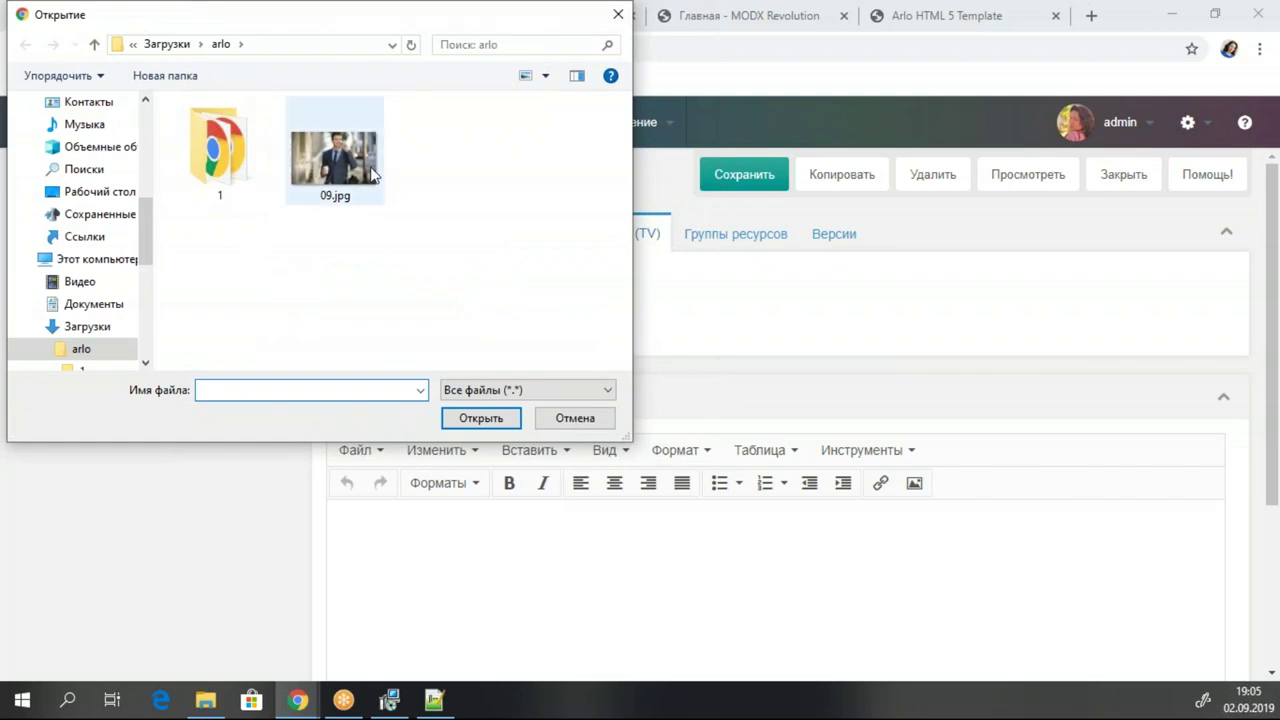
double_click(370, 175)
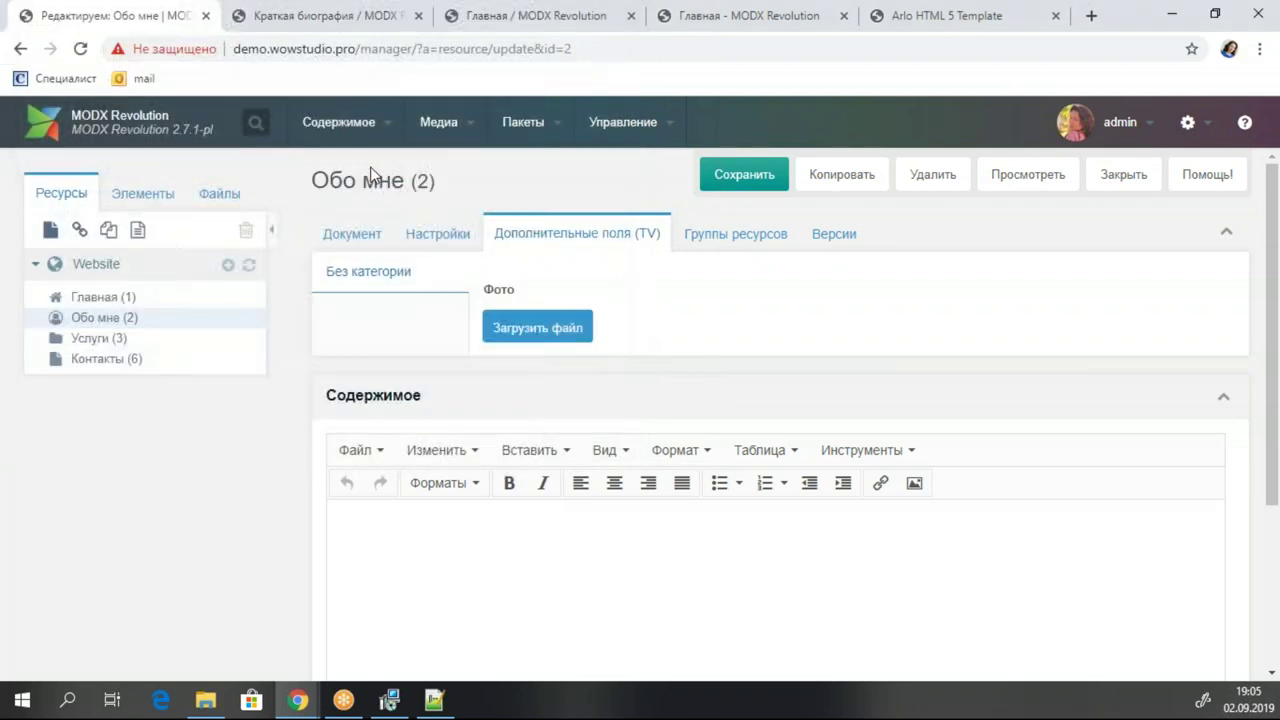
click(744, 174)
click(505, 336)
click(318, 180)
double_click(318, 180)
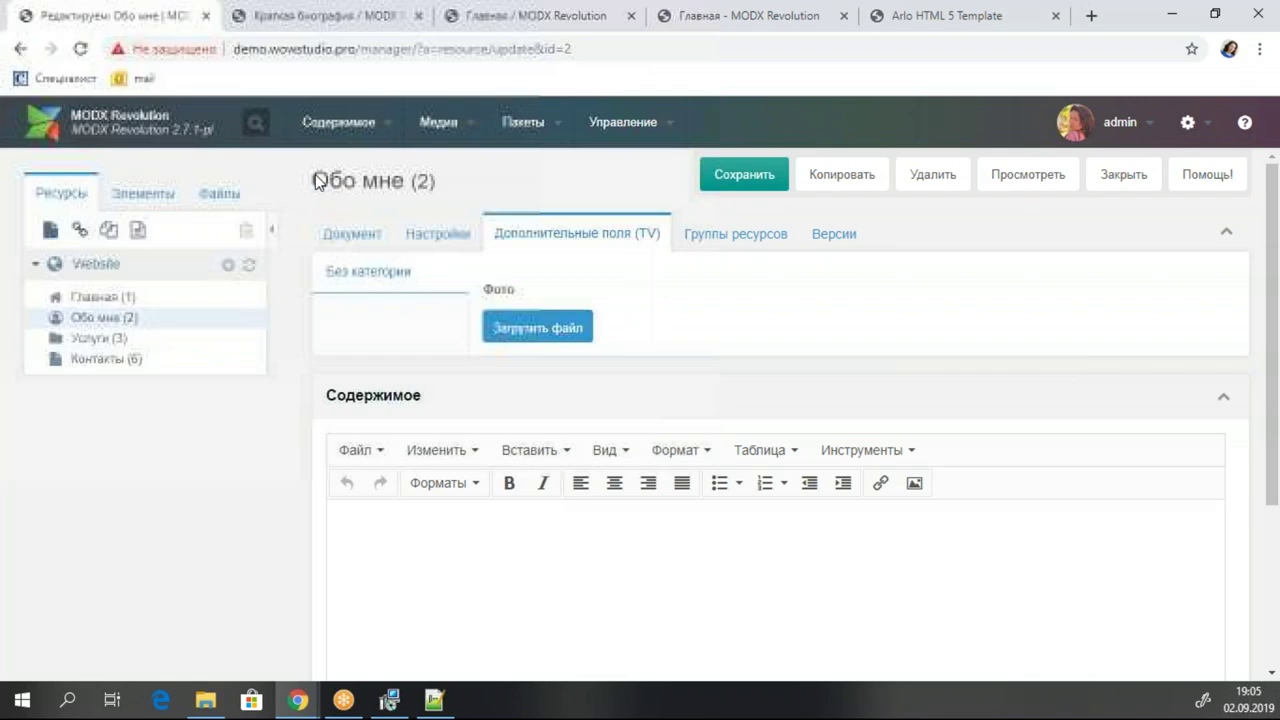
click(744, 174)
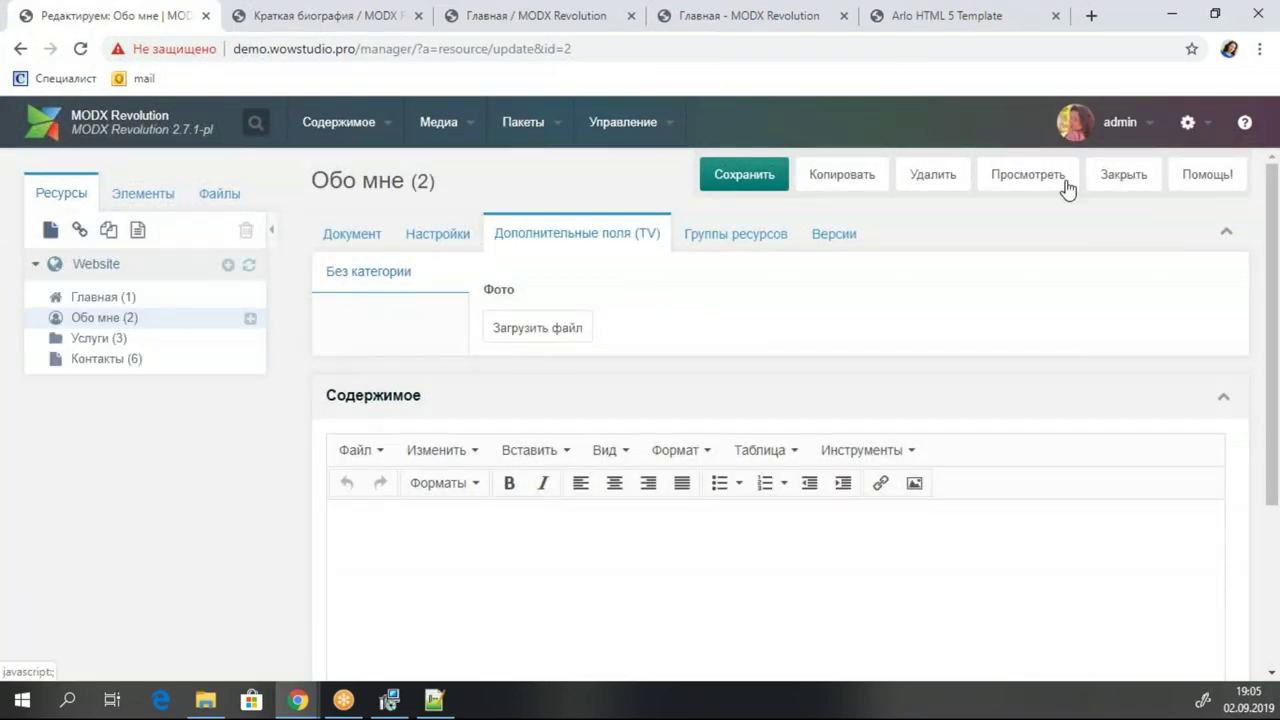
click(1124, 174)
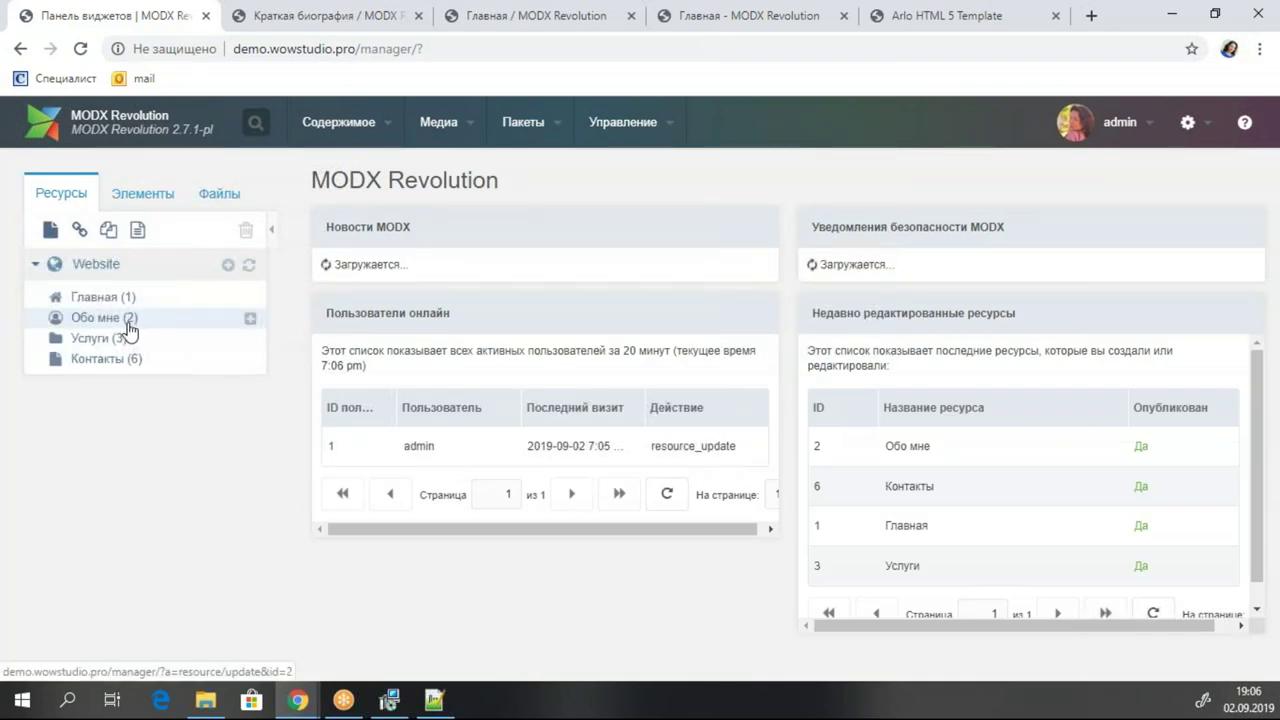
Open the 02-Обо мне template and scroll down to the title heading block.
click(160, 195)
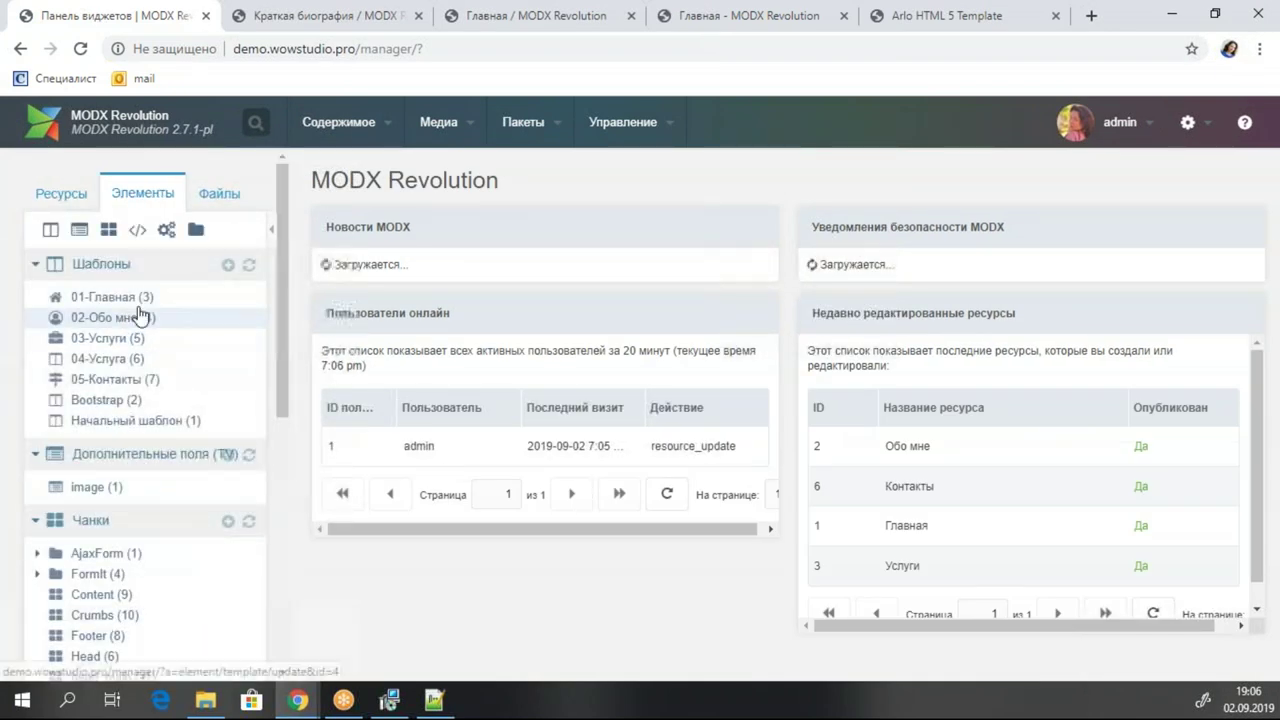
click(140, 318)
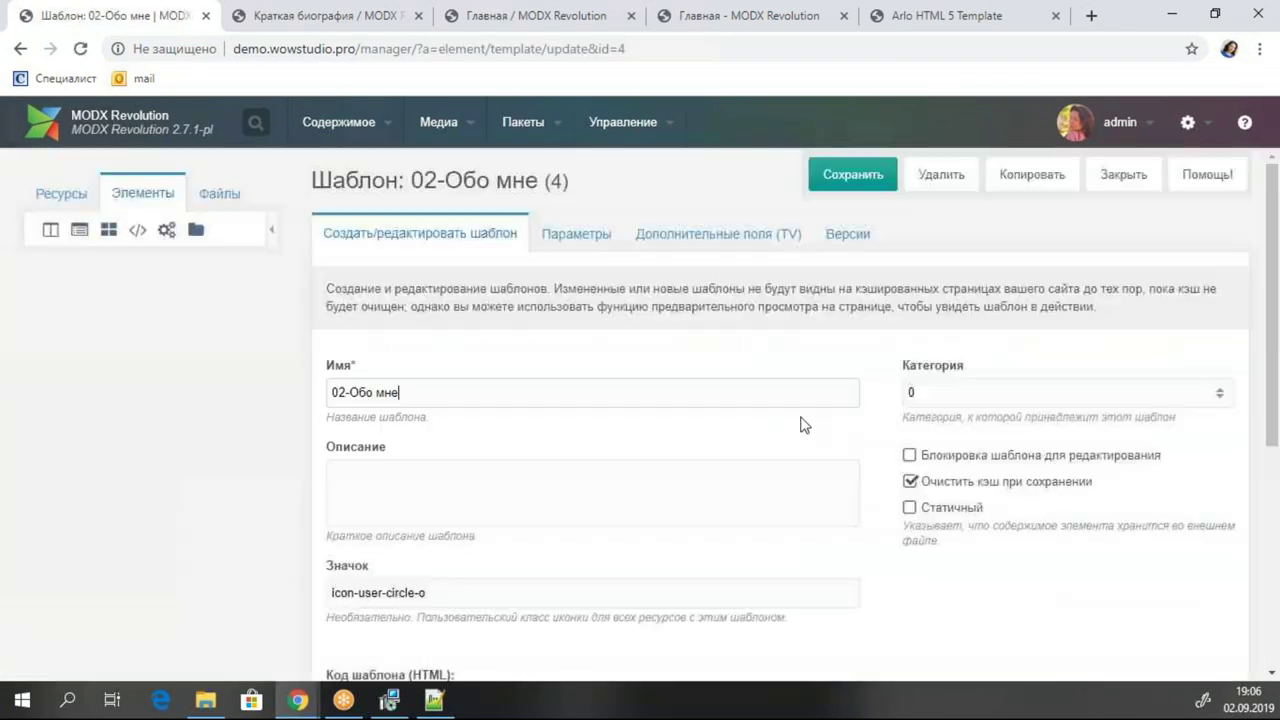
scroll(800, 423, down, 3)
scroll(970, 400, down, 3)
scroll(853, 347, down, 2)
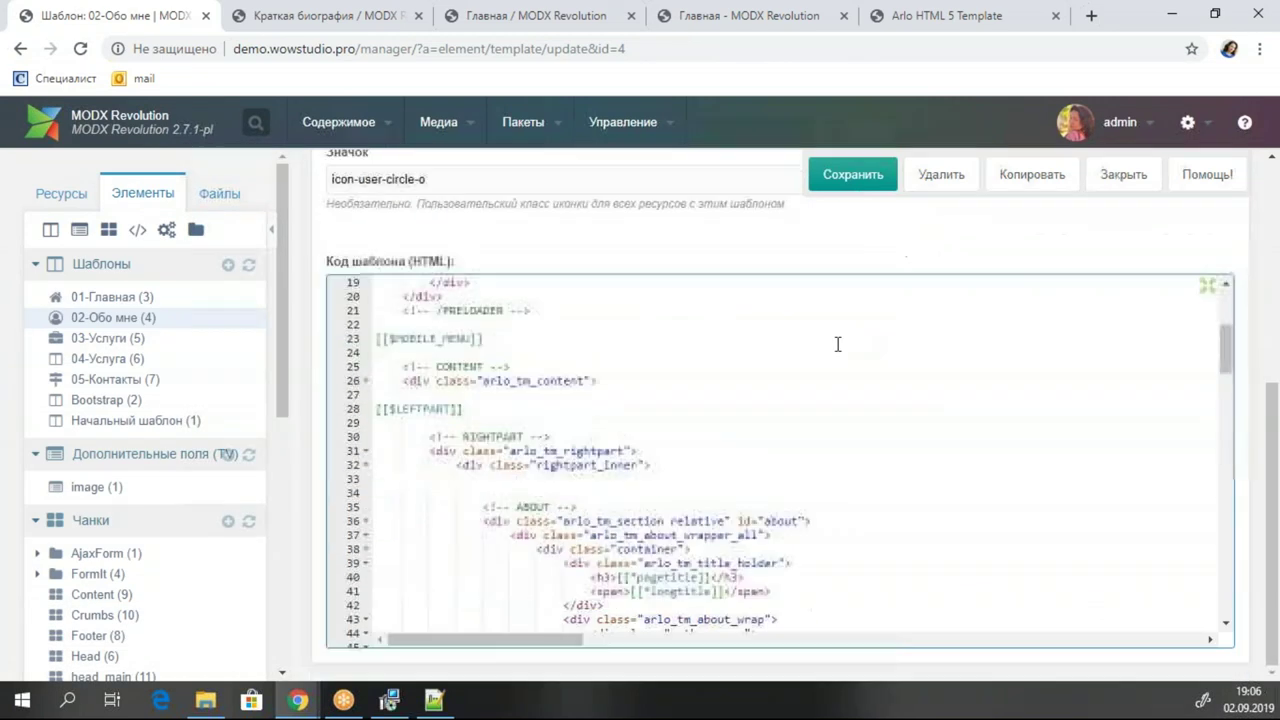
scroll(829, 351, down, 3)
scroll(823, 393, down, 1)
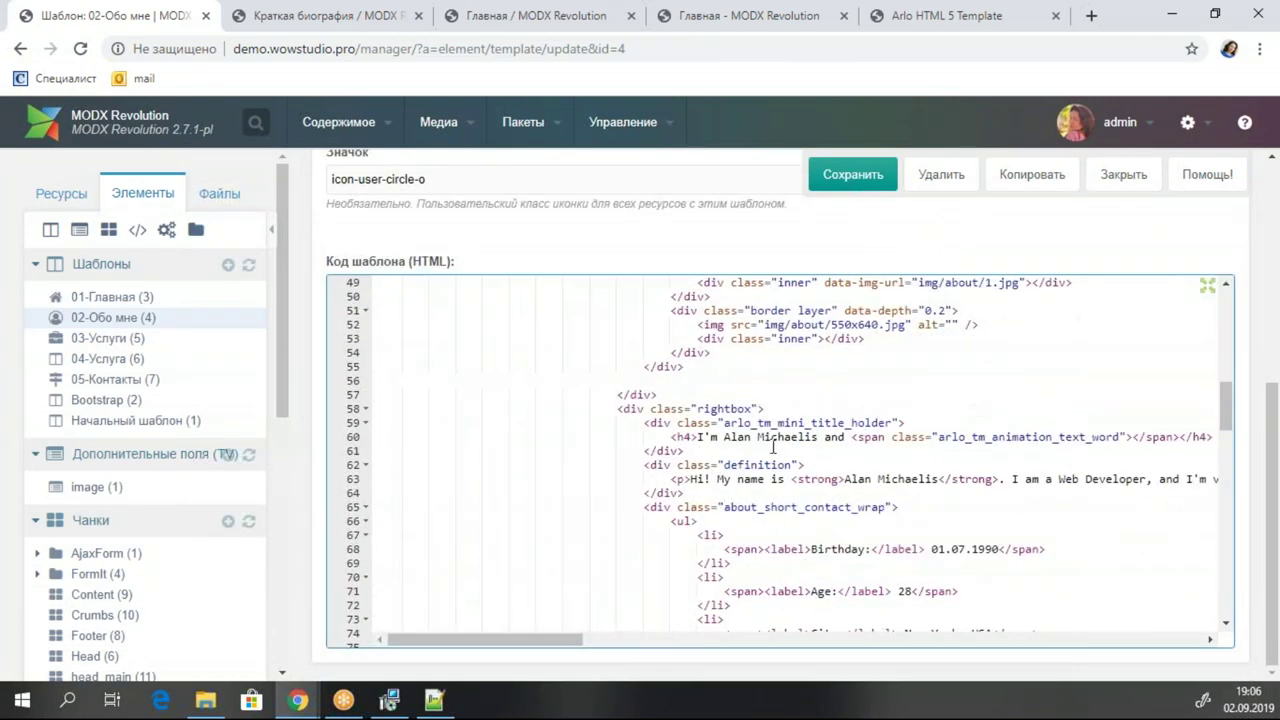
Delete the title heading block on lines 59–61.
click(725, 422)
shift+click(760, 451)
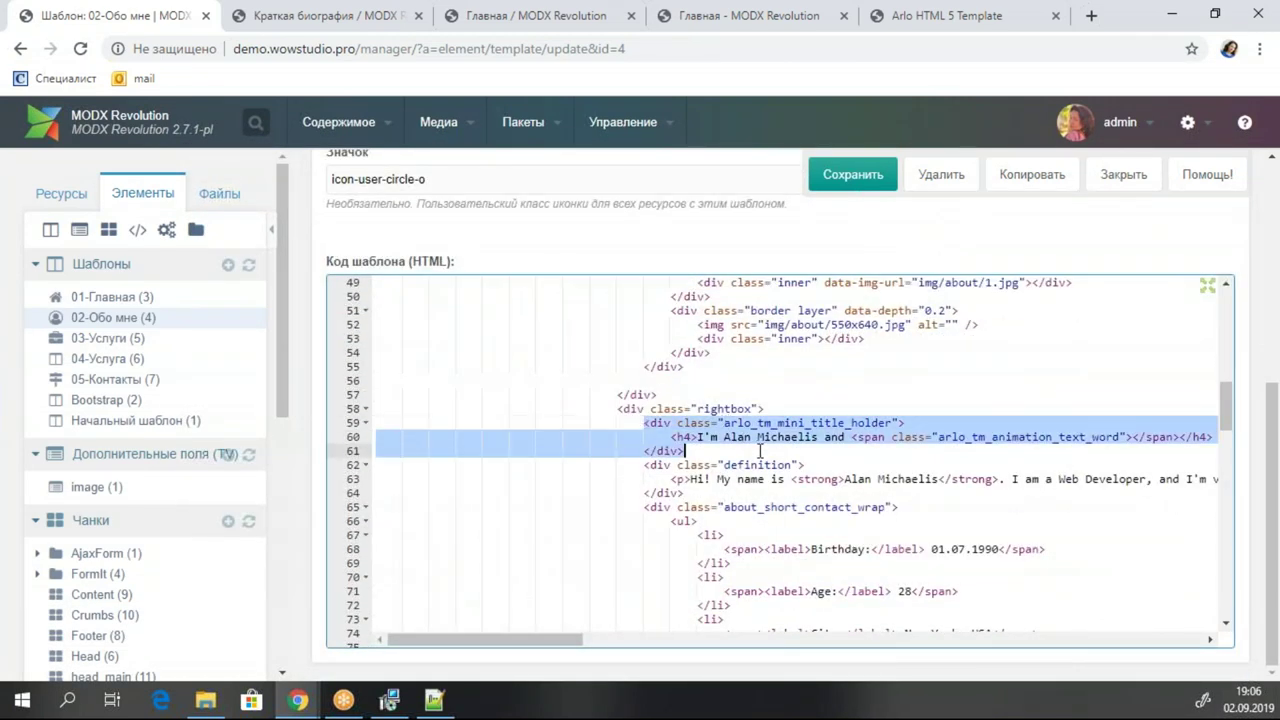
click(310, 16)
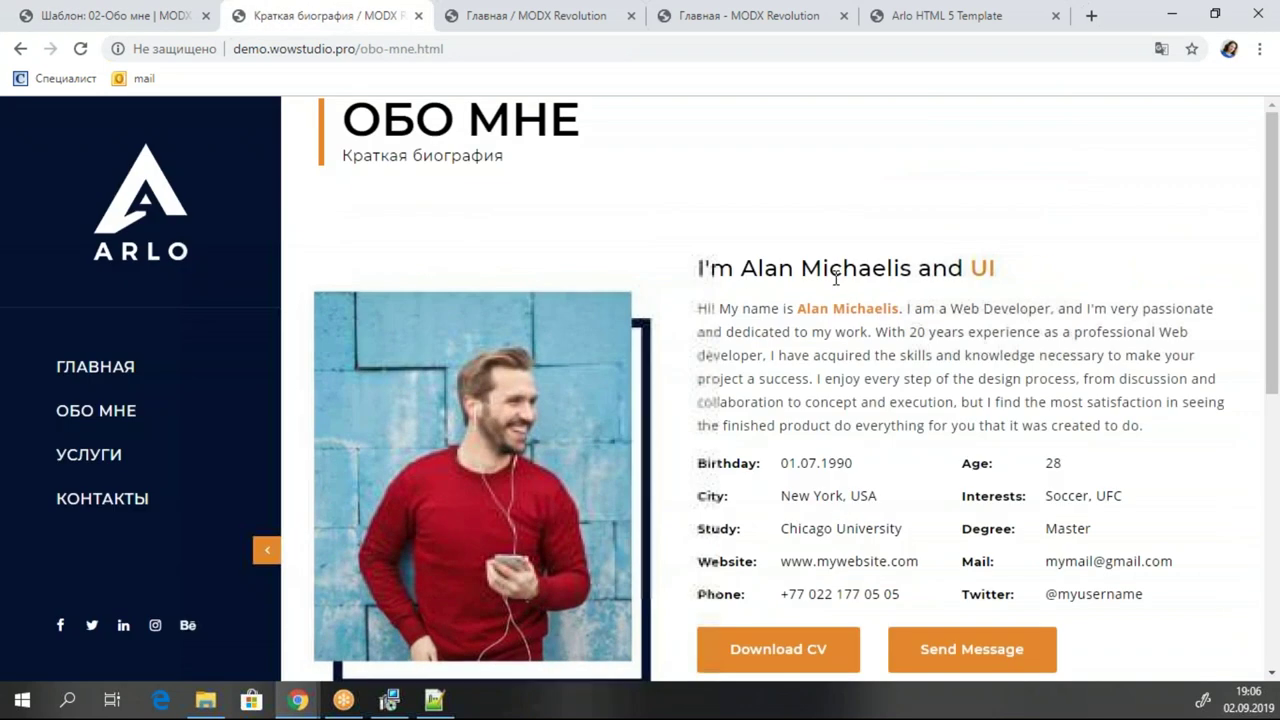
click(115, 16)
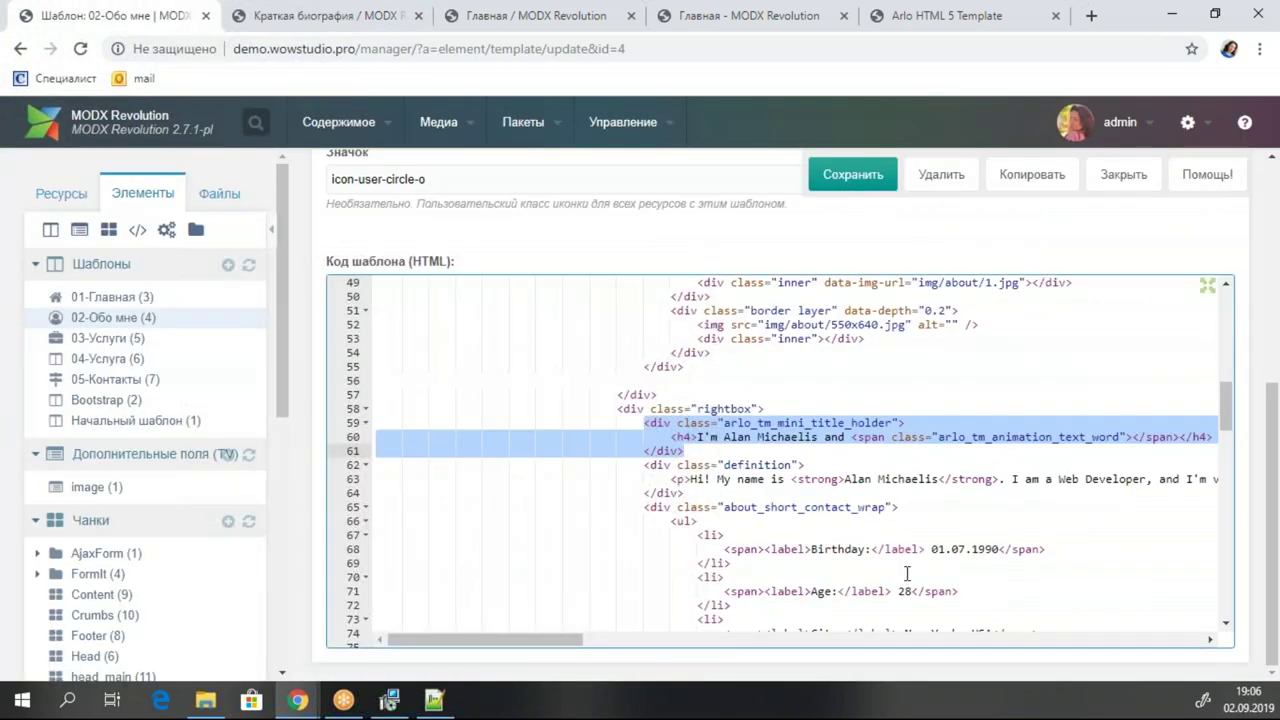
key(Delete)
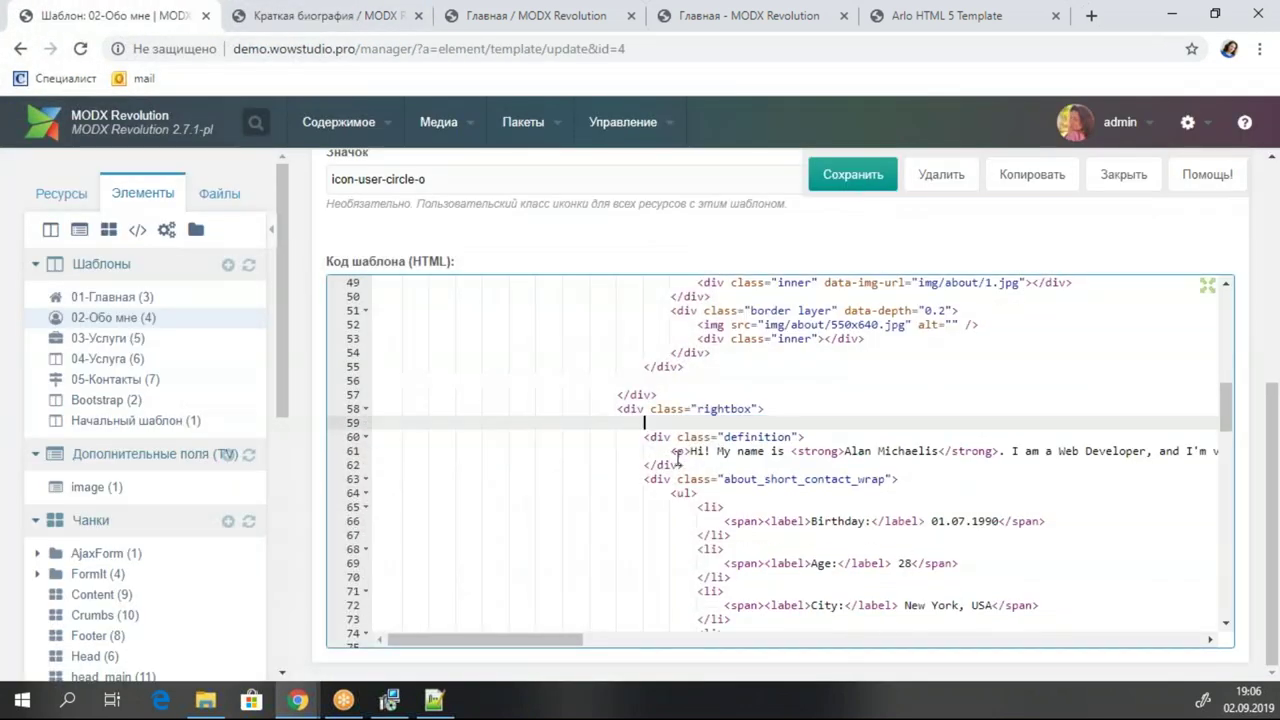
Replace the biography paragraph with [[*content]] and save the template.
click(673, 451)
drag(958, 455, 1270, 465)
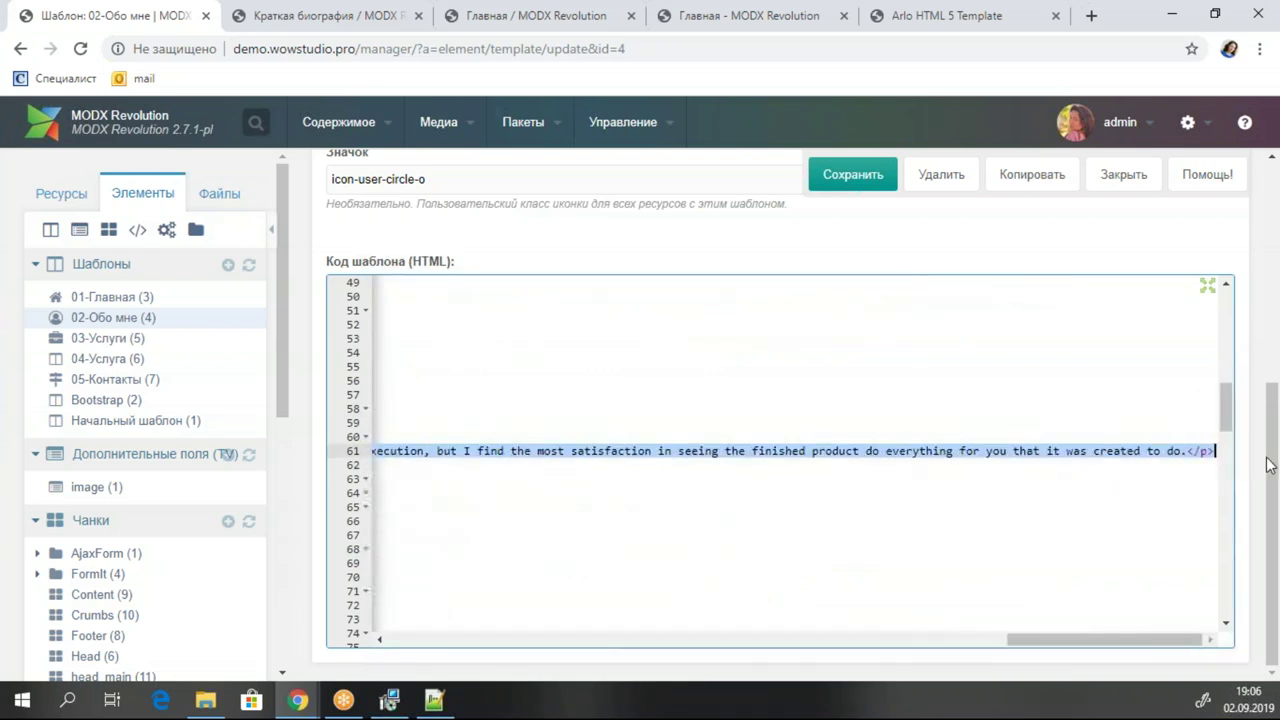
key(Delete)
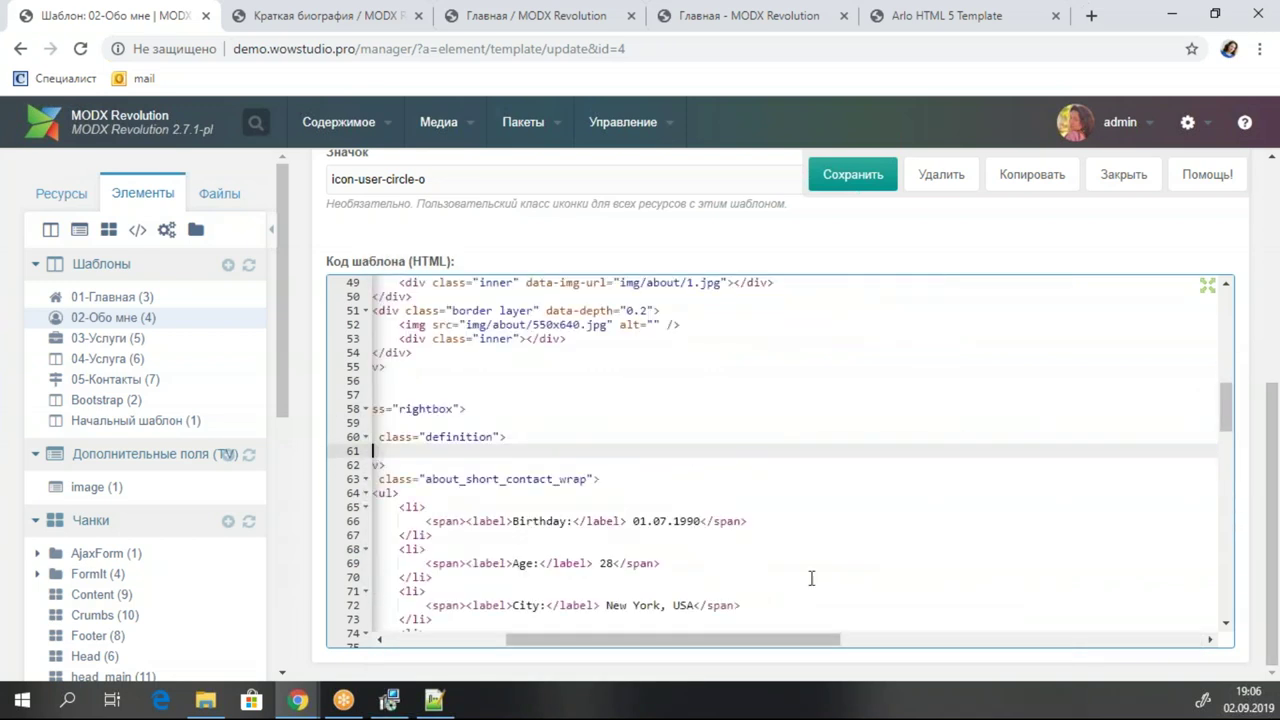
drag(660, 640, 408, 606)
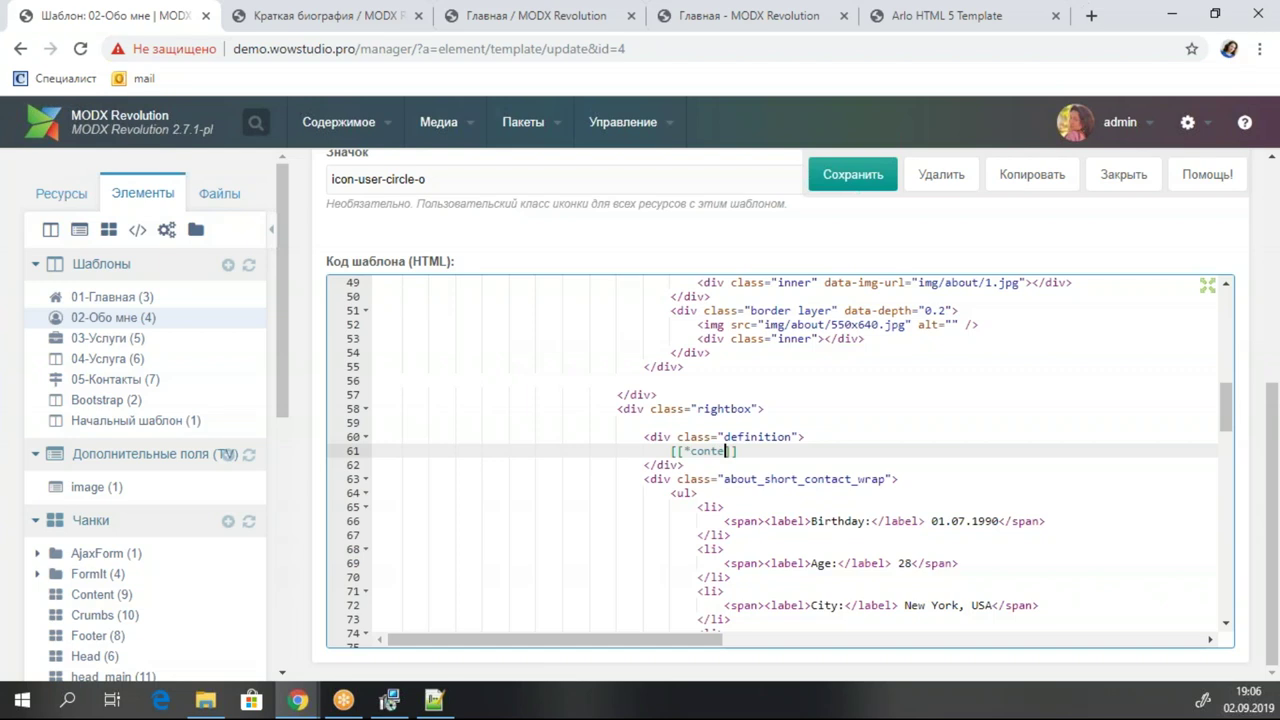
key(ctrl+s)
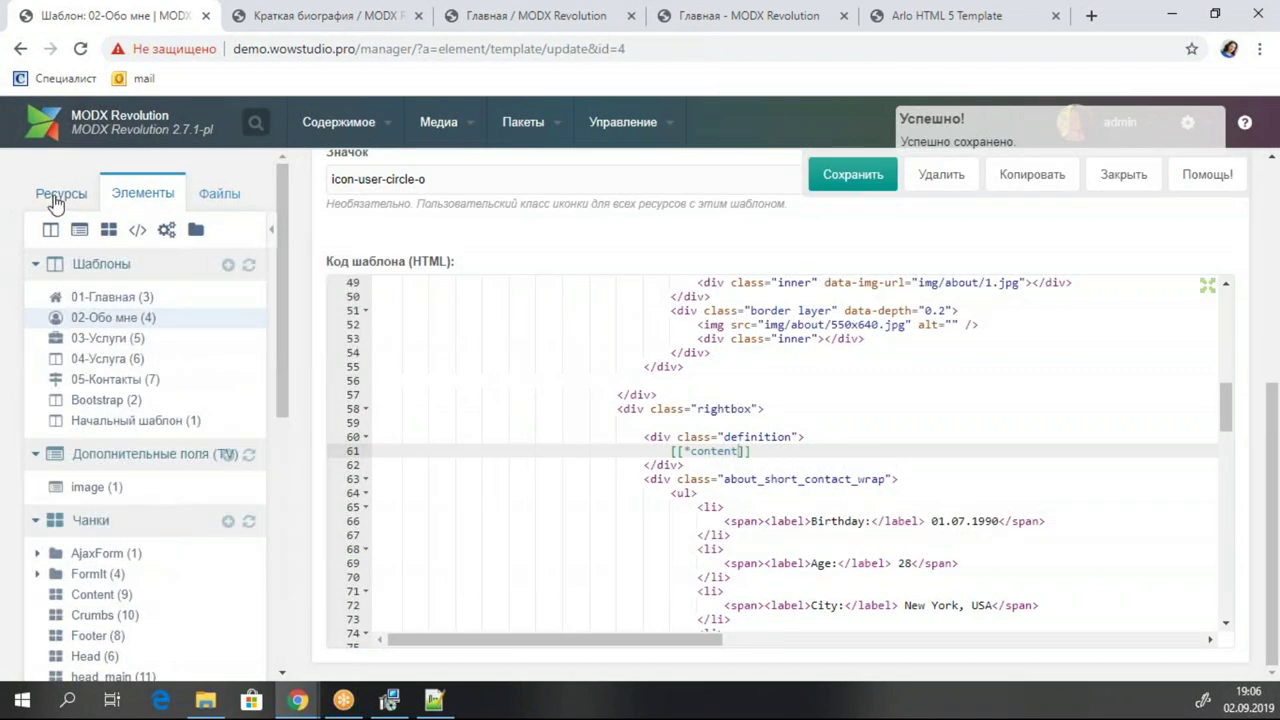
click(58, 196)
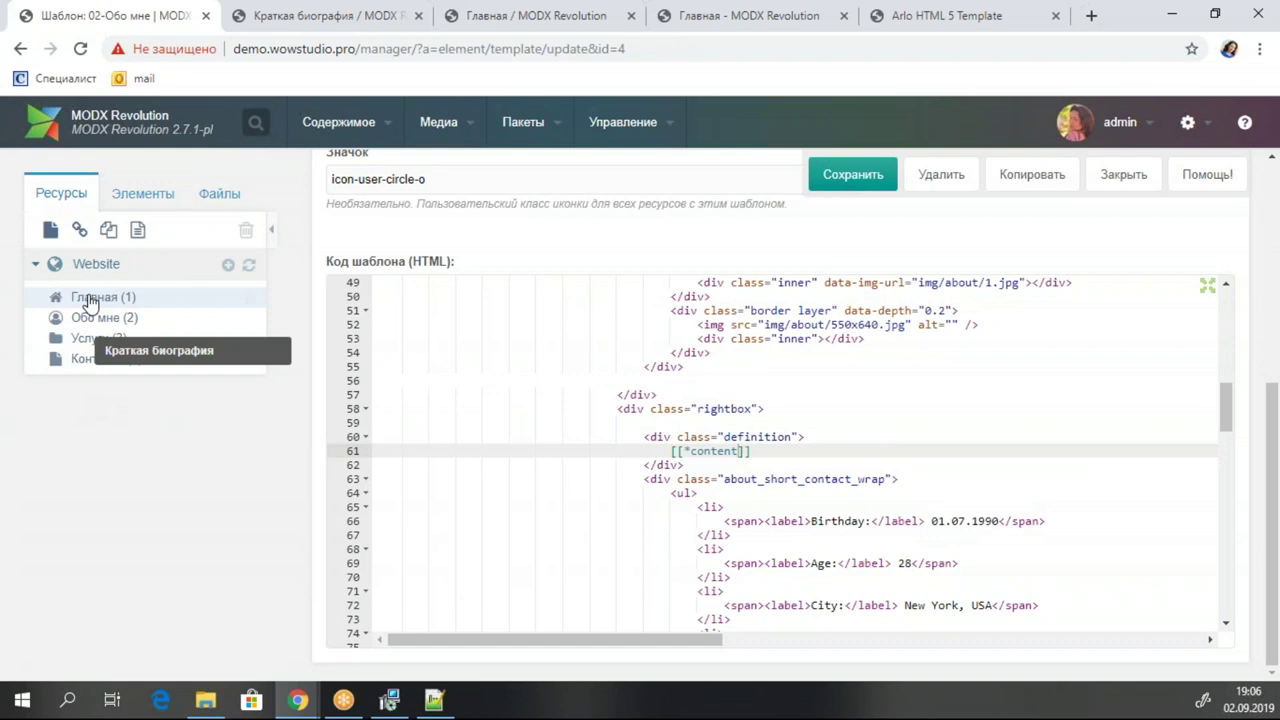
Apply the HTML source-code edit to the Обо мне page content and save the page.
click(82, 318)
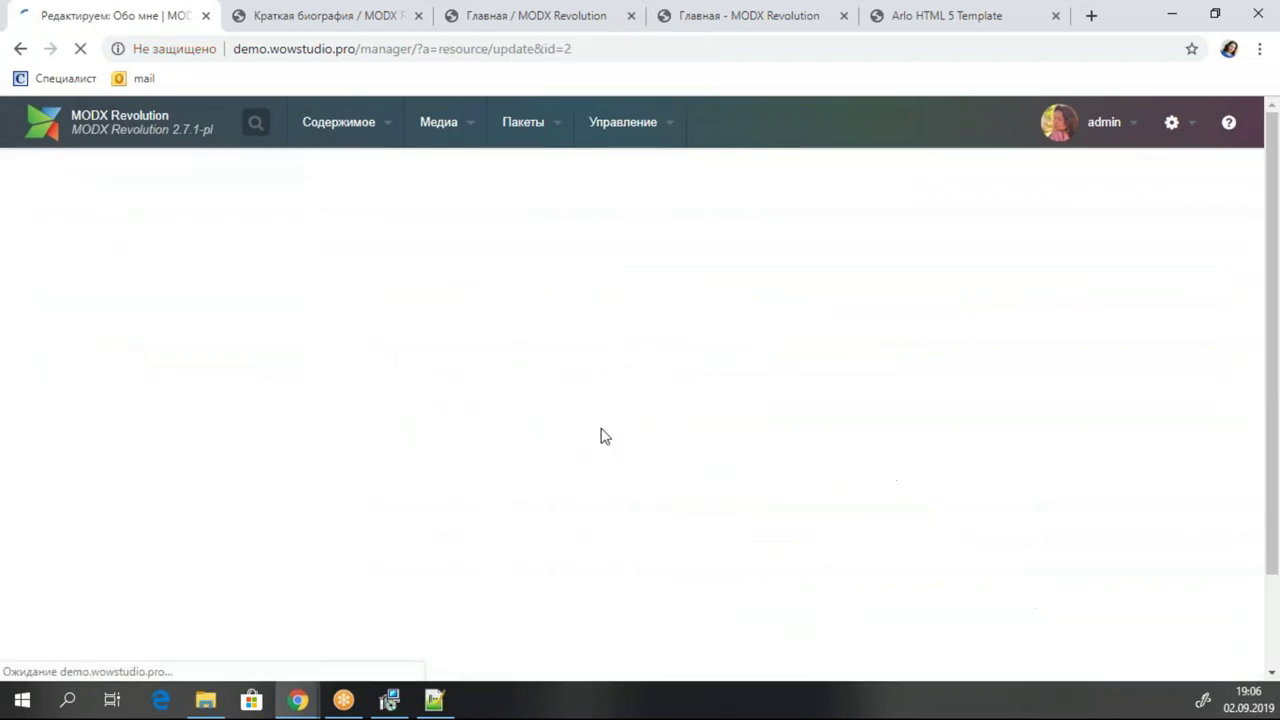
scroll(985, 484, down, 5)
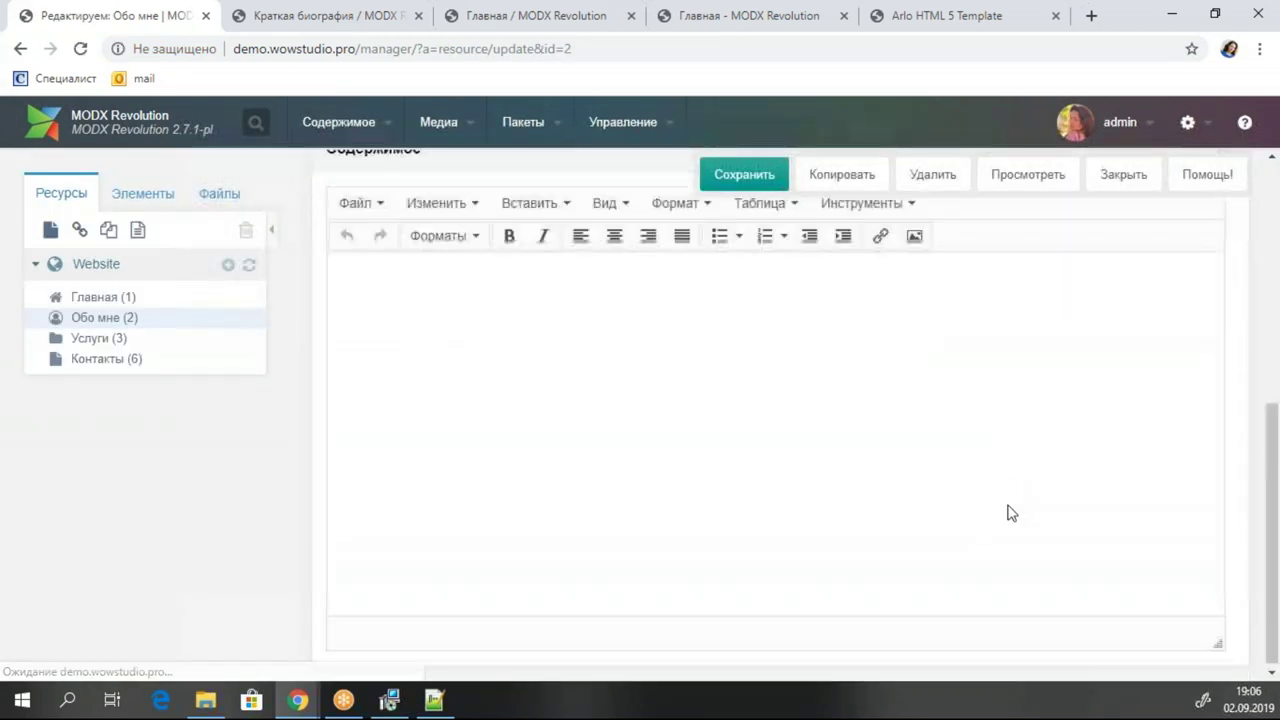
click(868, 200)
click(855, 245)
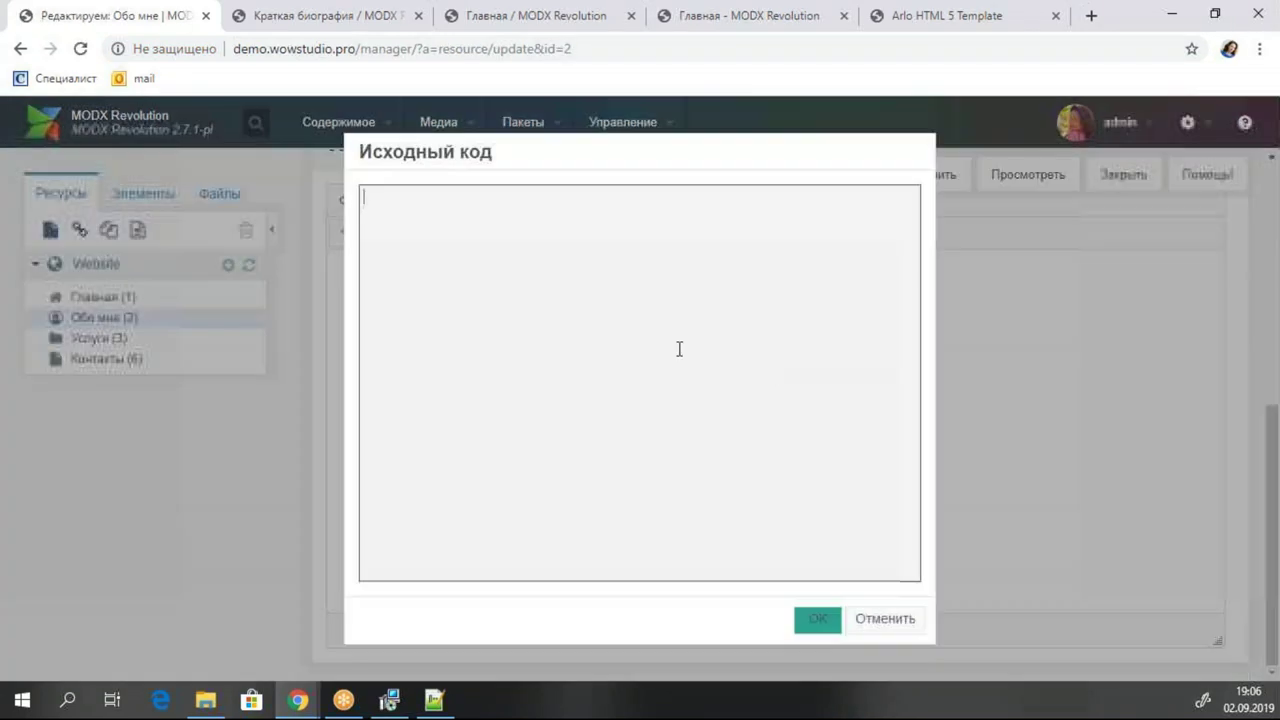
click(816, 621)
click(757, 182)
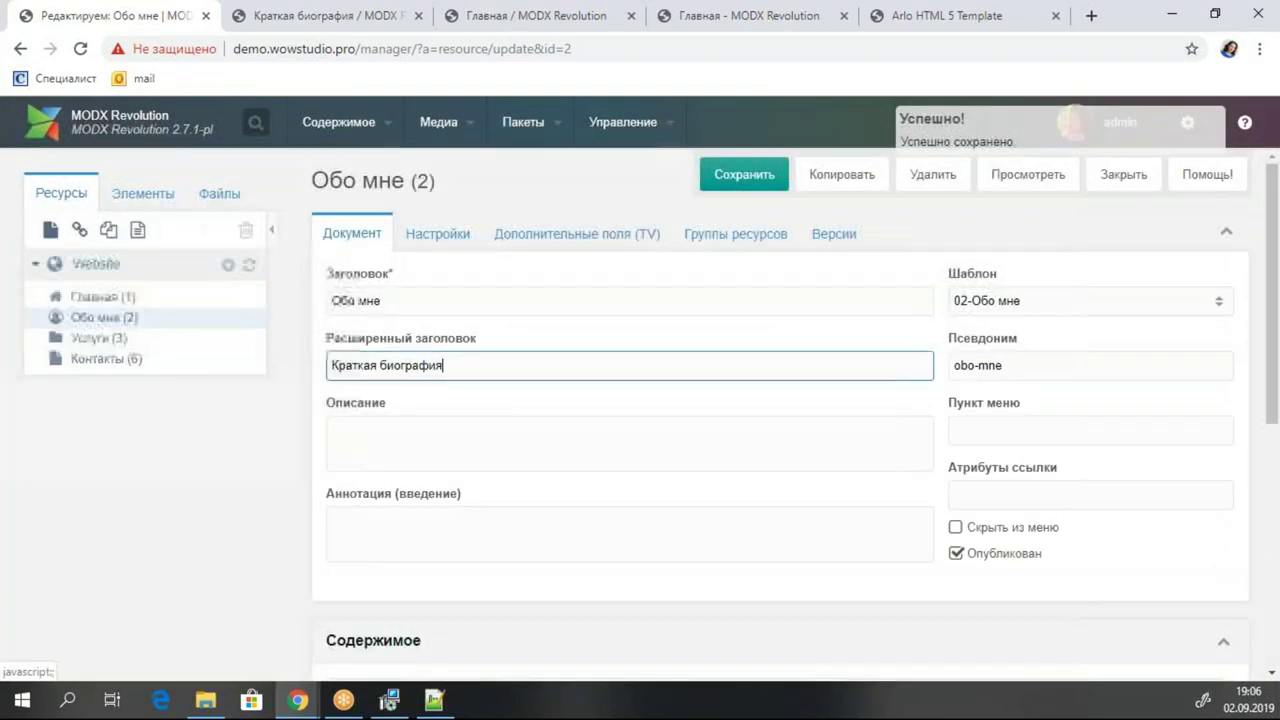
Check the live About page, then prefix the bio with 111 and save.
click(330, 15)
click(82, 49)
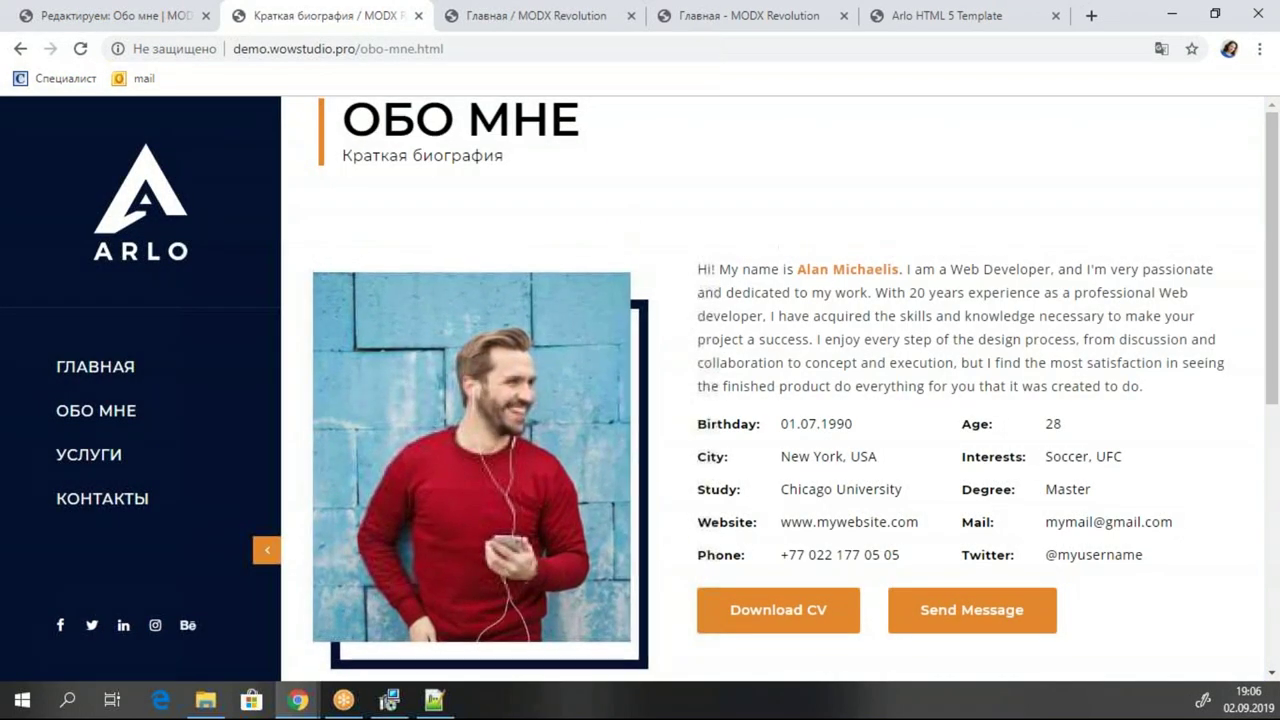
drag(698, 269, 785, 292)
click(110, 15)
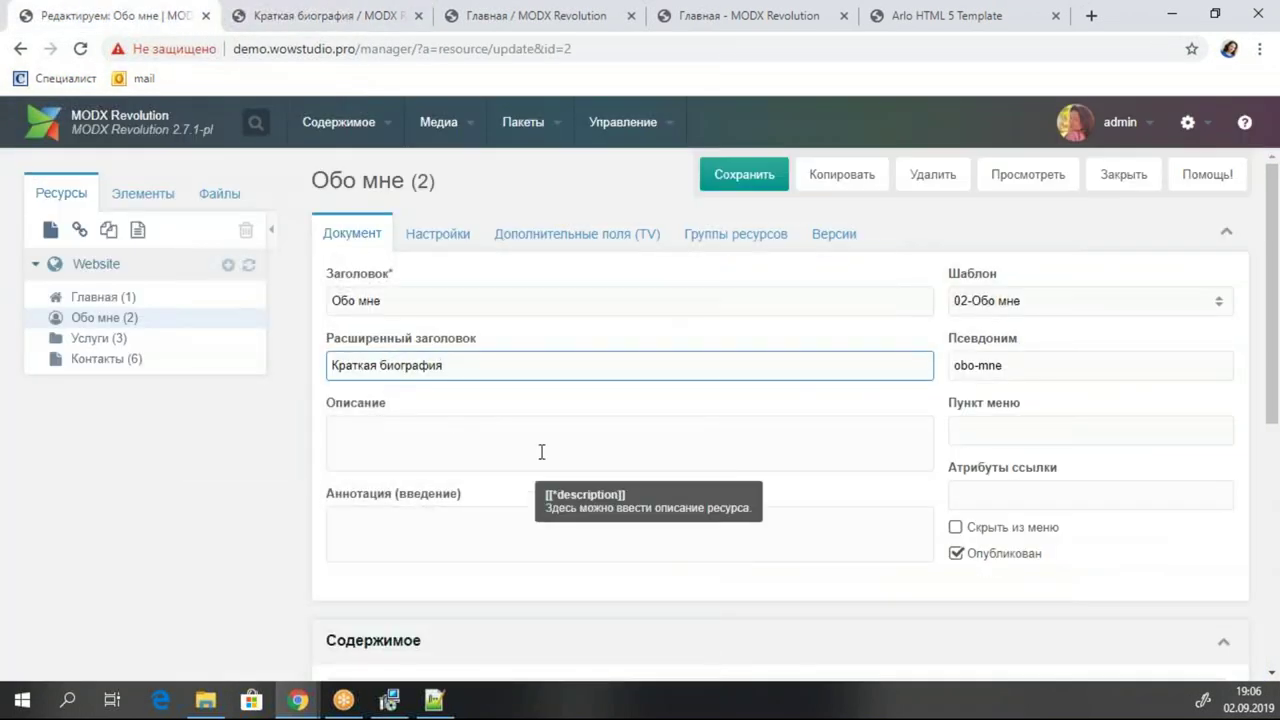
scroll(366, 549, down, 3)
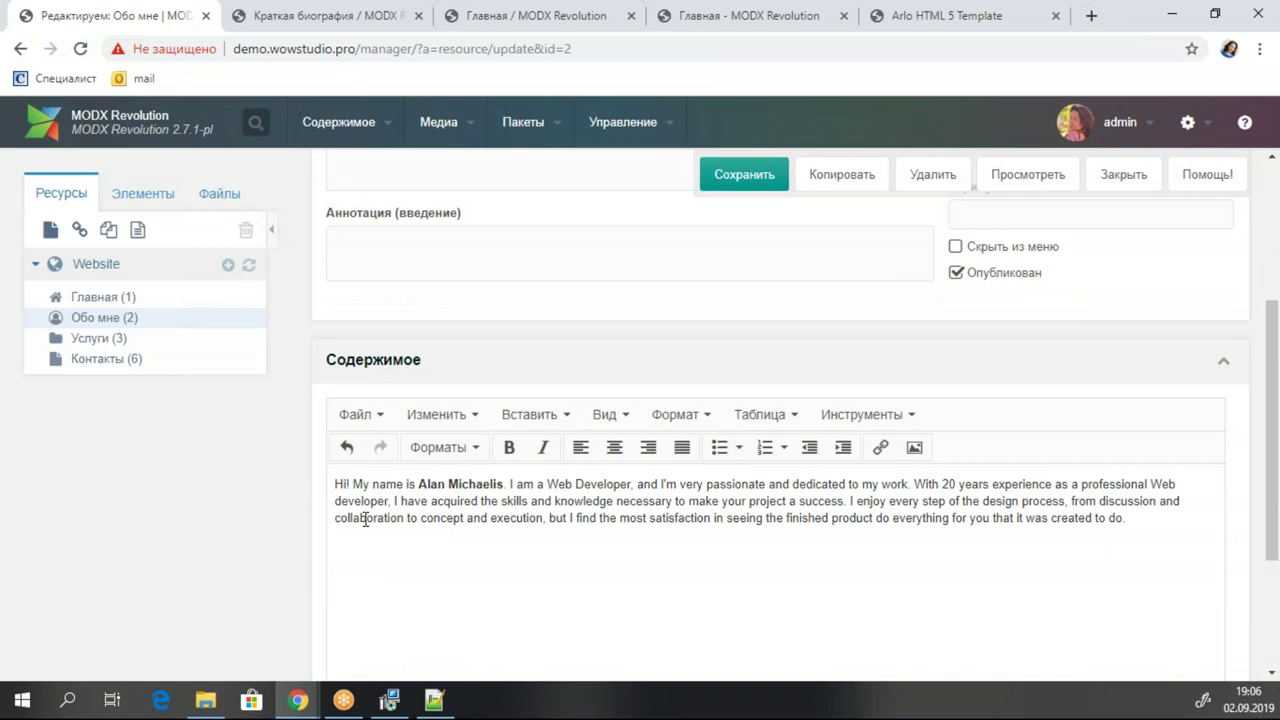
text(111)
click(750, 176)
Reload the live page to verify the bio, and save the About page again.
click(307, 17)
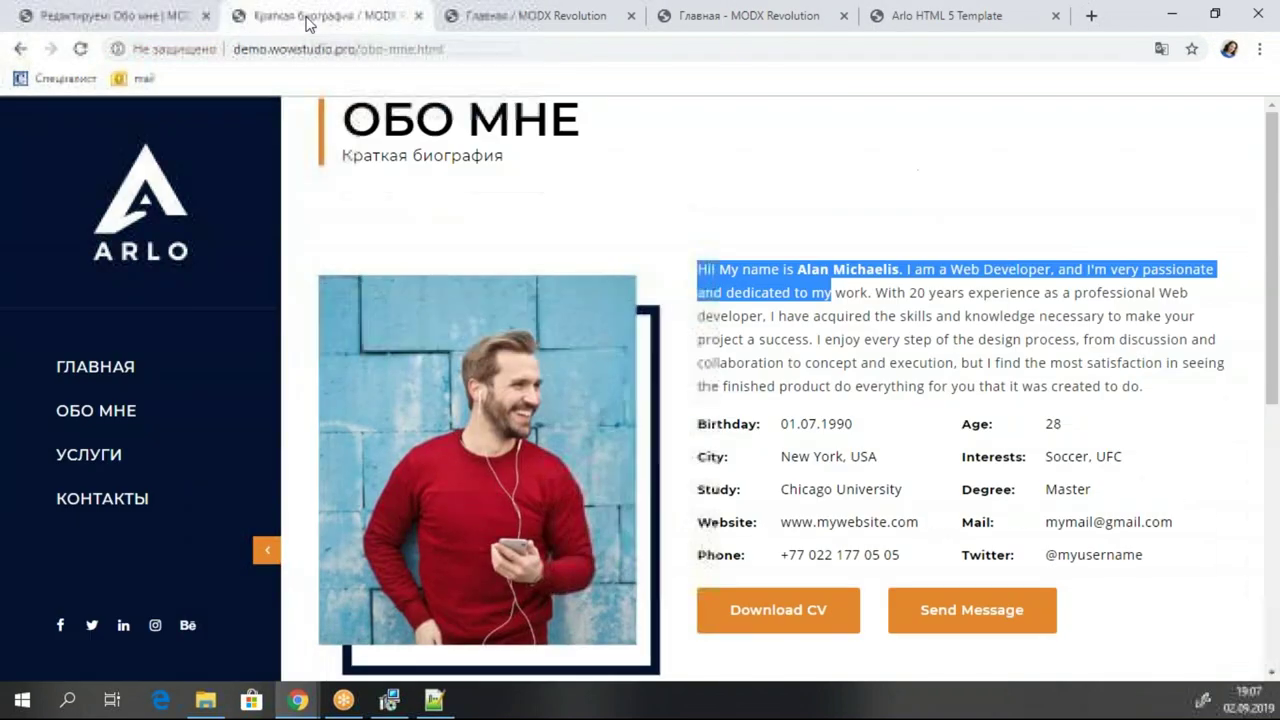
click(80, 48)
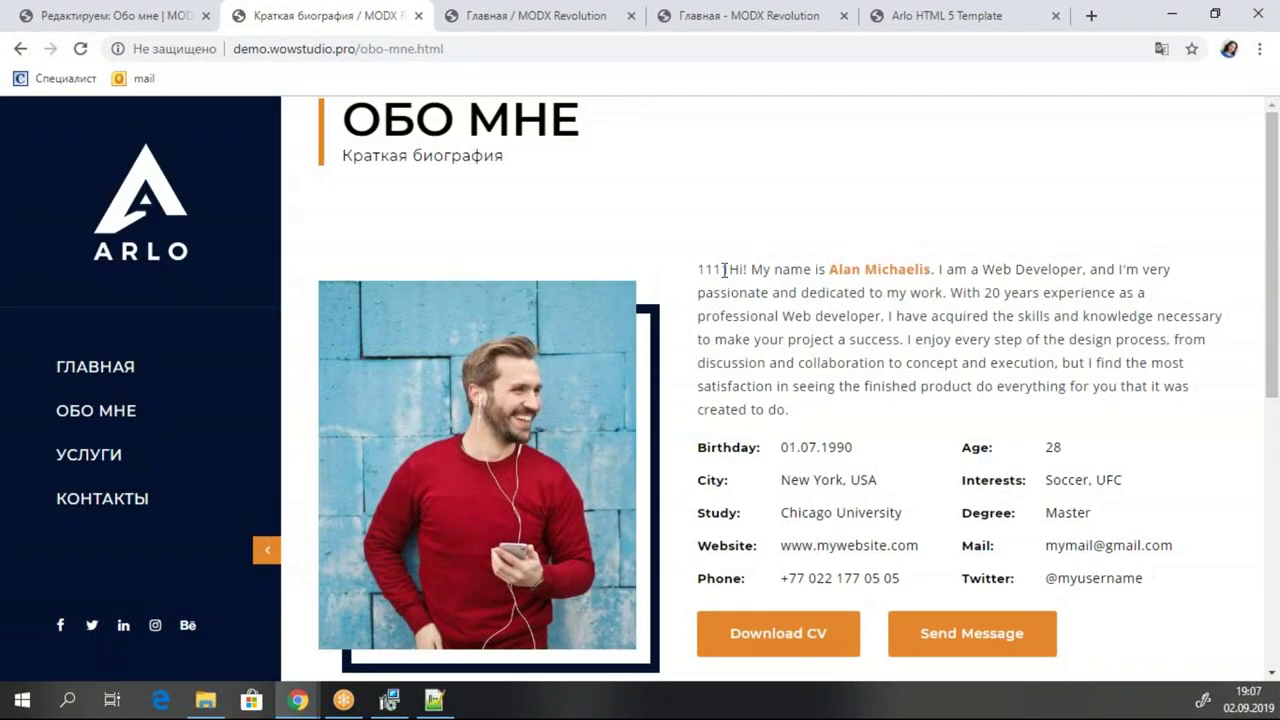
click(134, 20)
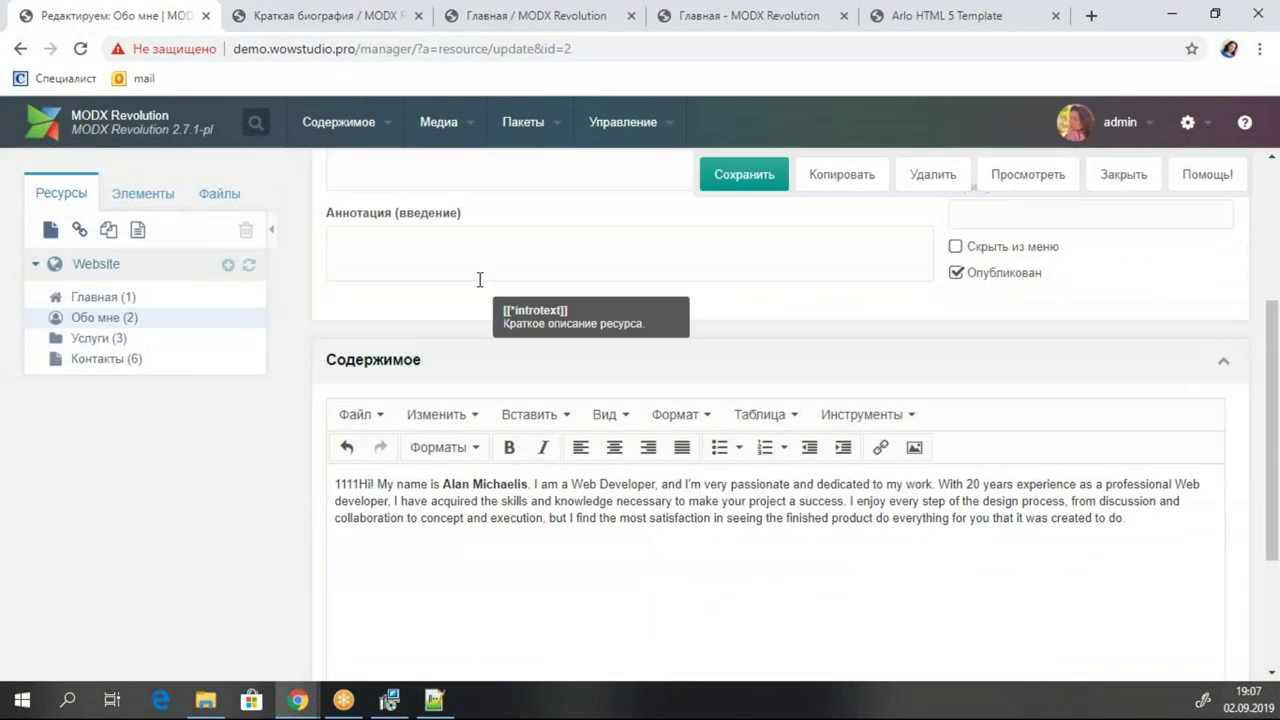
click(744, 174)
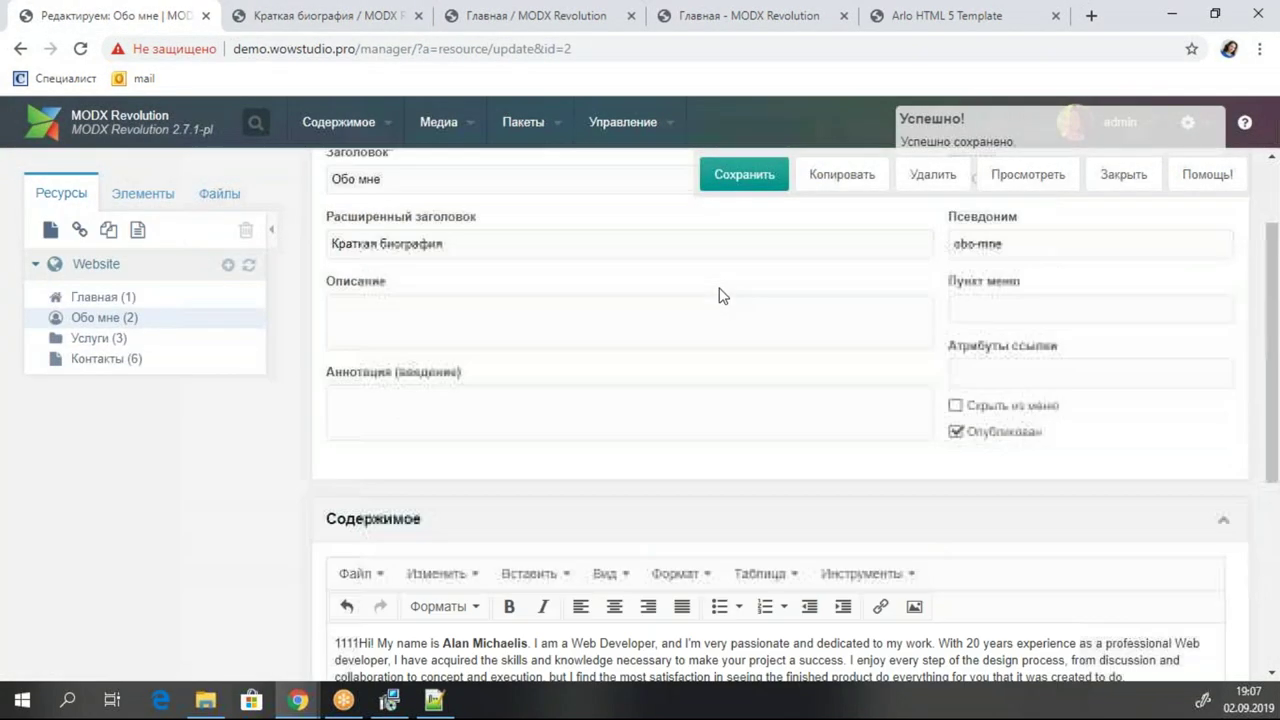
click(133, 193)
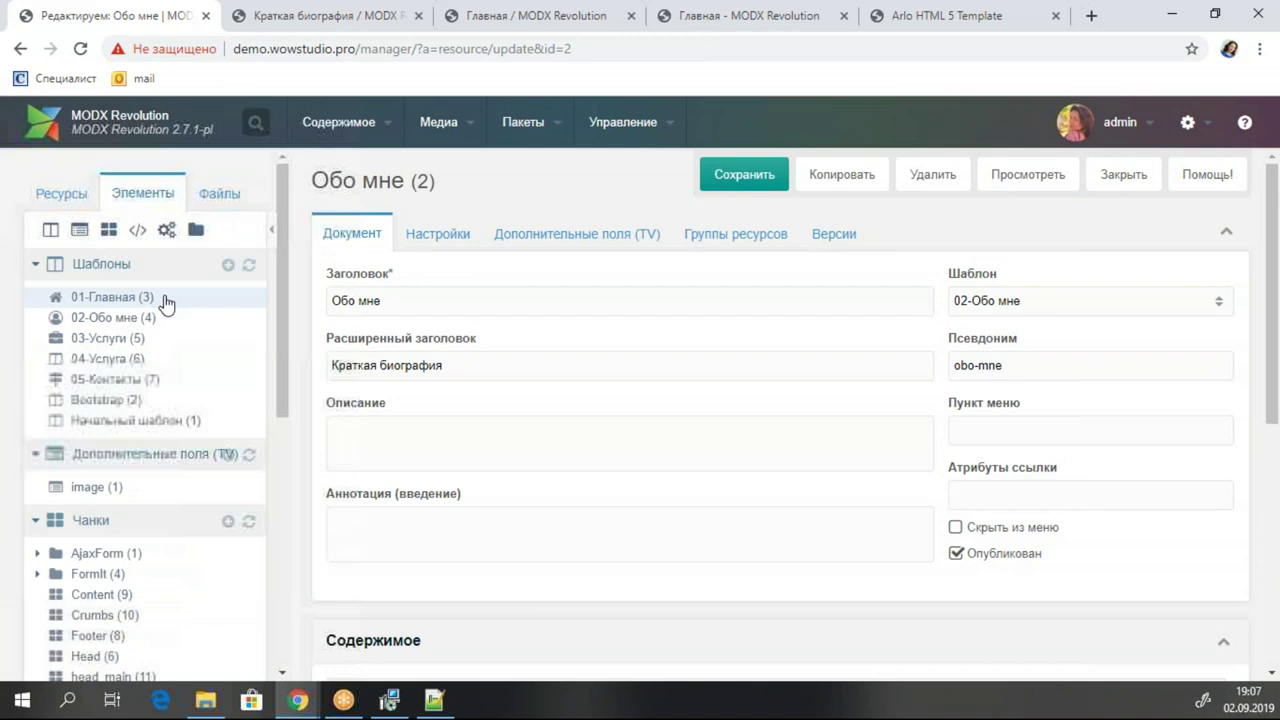
In template 02-Обо мне, replace img/about/1.jpg with [[*image:phpthumbon=`w=550&h=640&zc=1`]] and save.
click(166, 321)
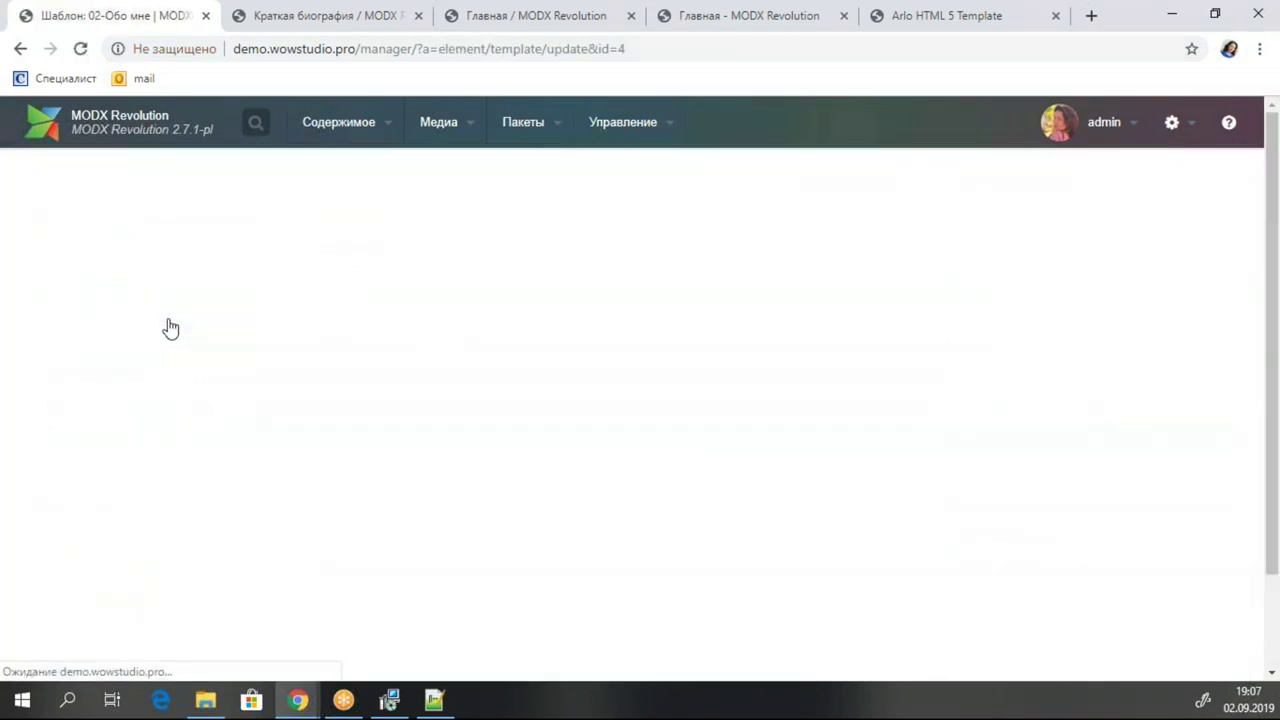
scroll(862, 307, down, 1)
scroll(657, 432, down, 5)
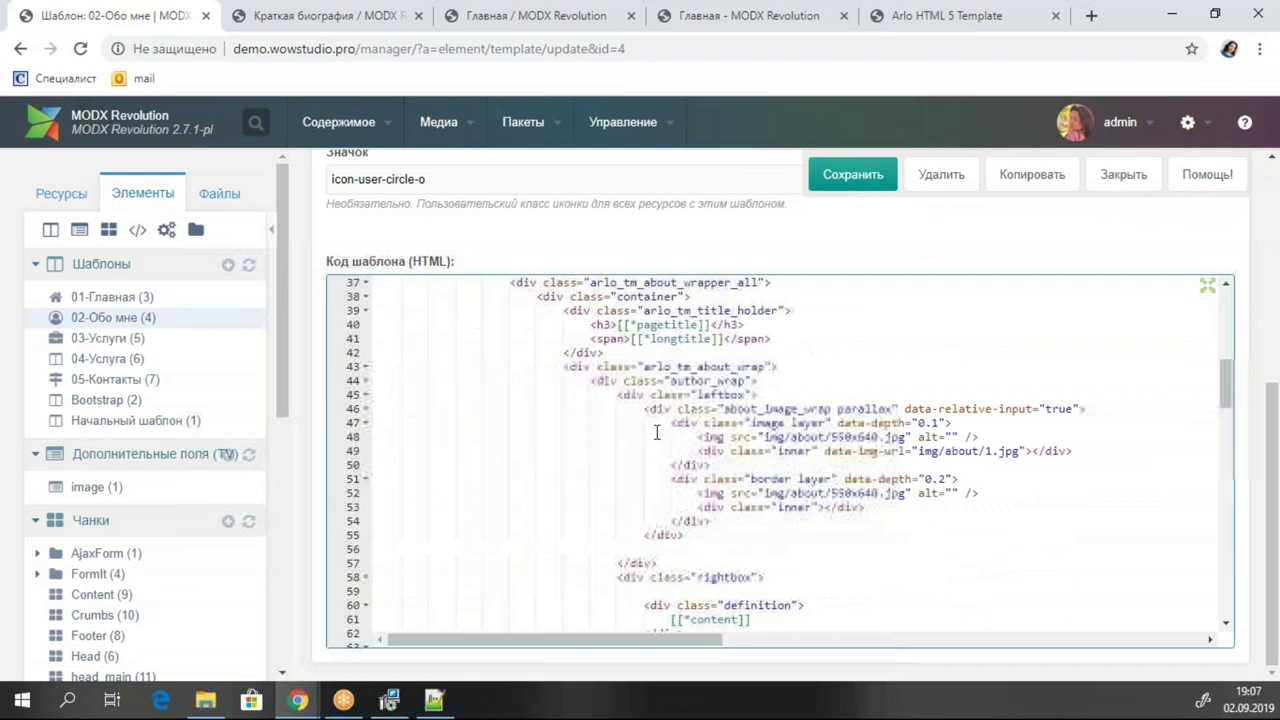
click(926, 437)
click(1021, 451)
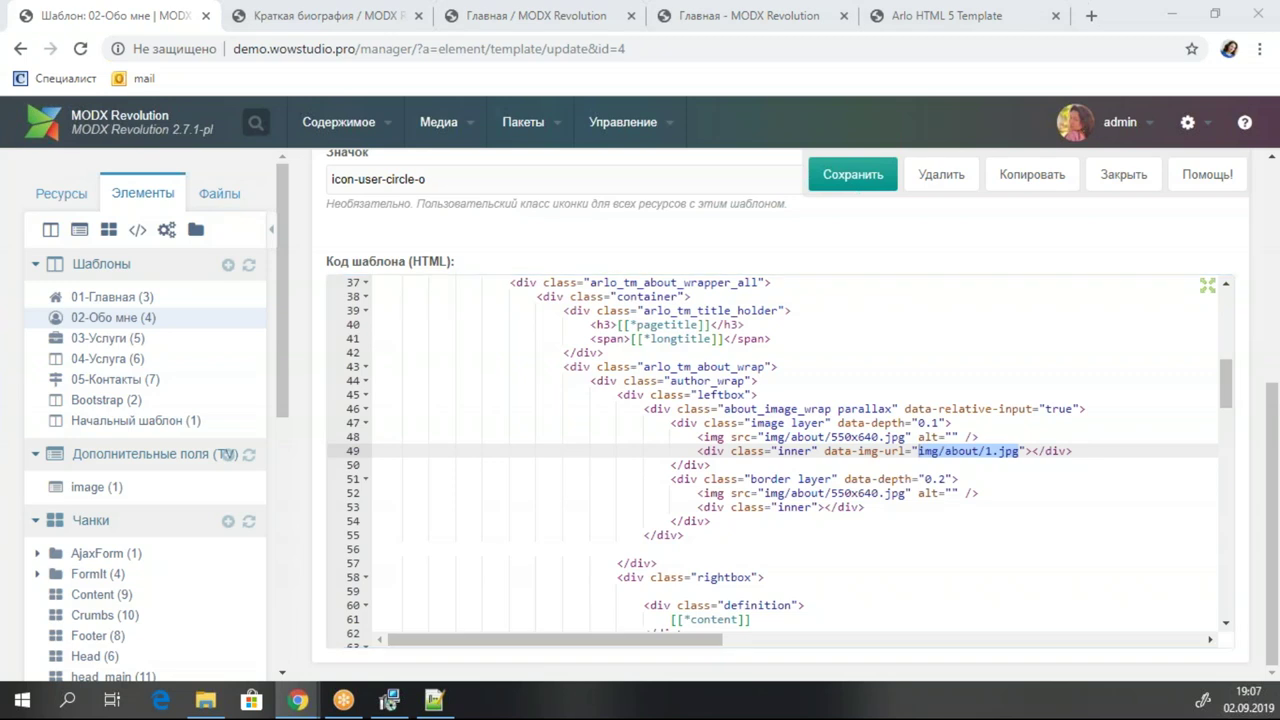
click(1021, 451)
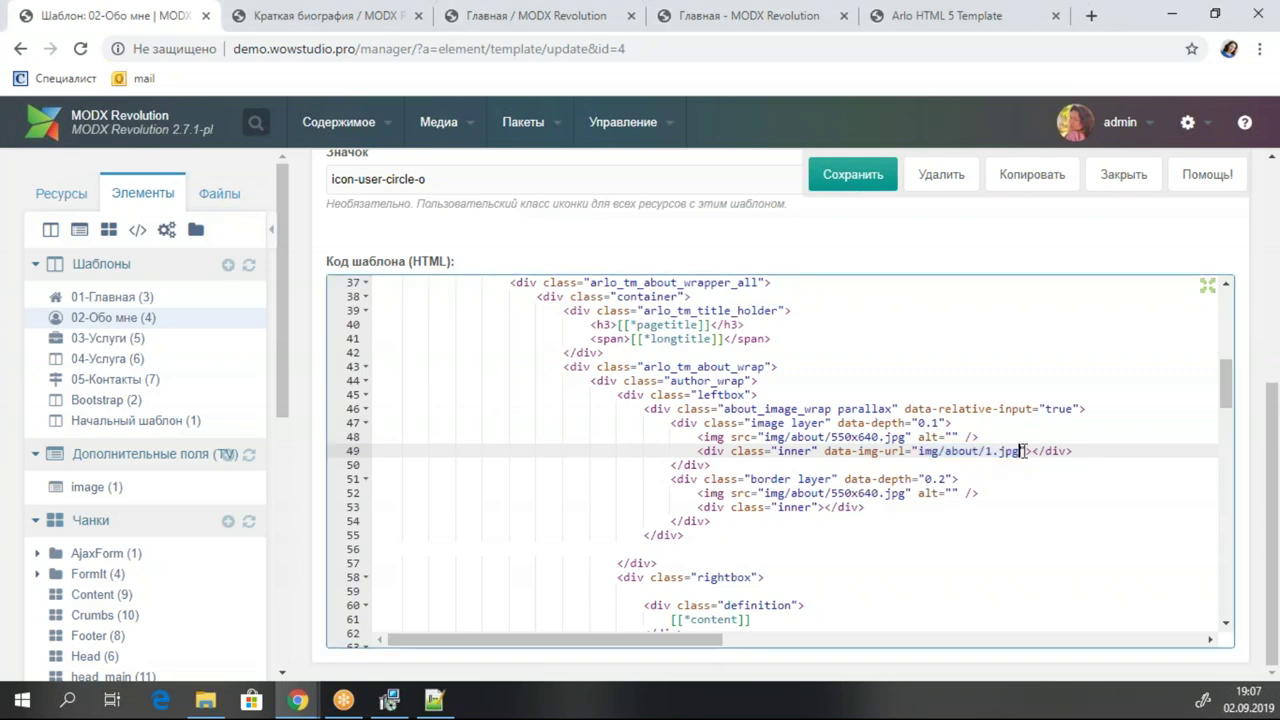
text([[*image:phpthumbon=`w=550&h=640&zc=1`]])
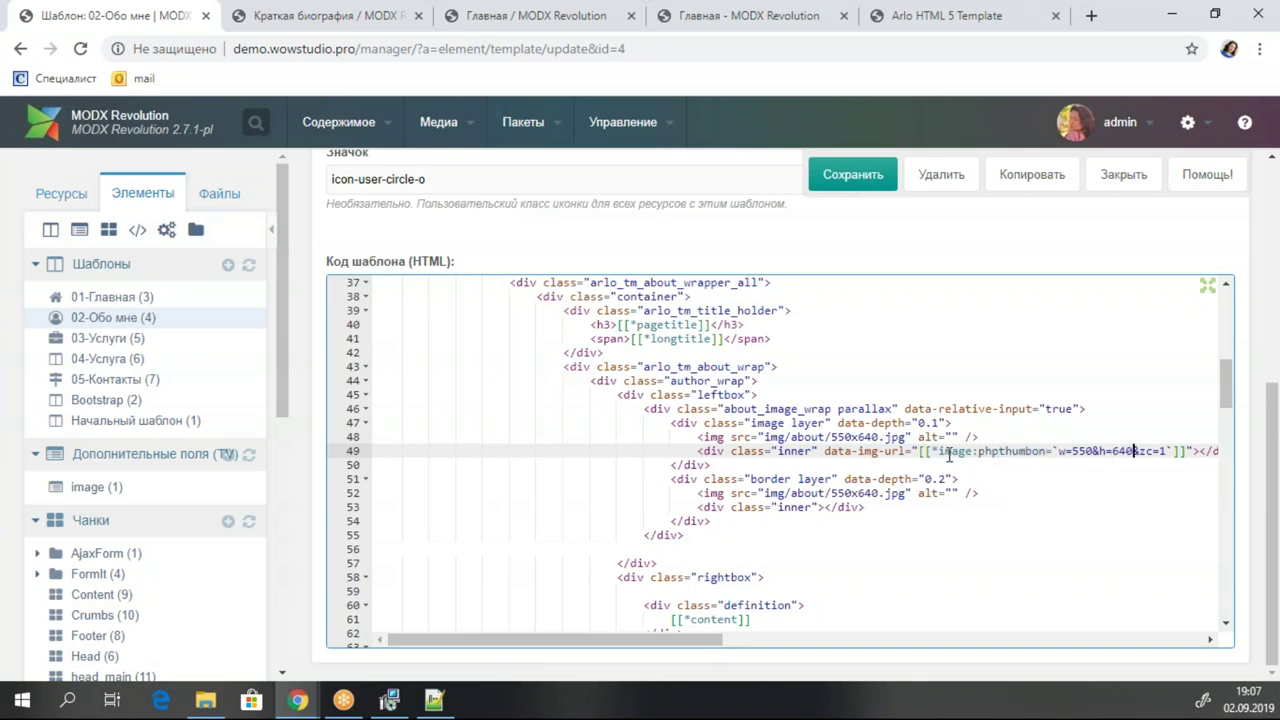
click(830, 172)
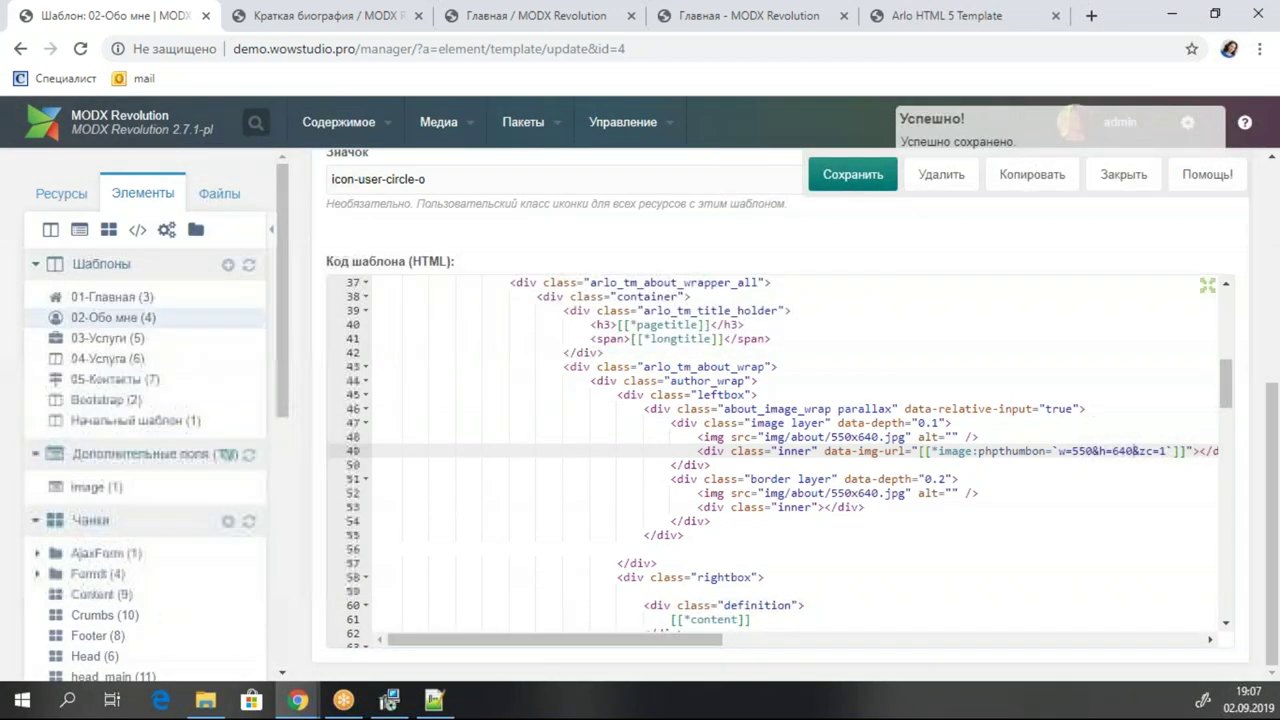
Reload the live About page to check the photo, then save the template again.
click(245, 18)
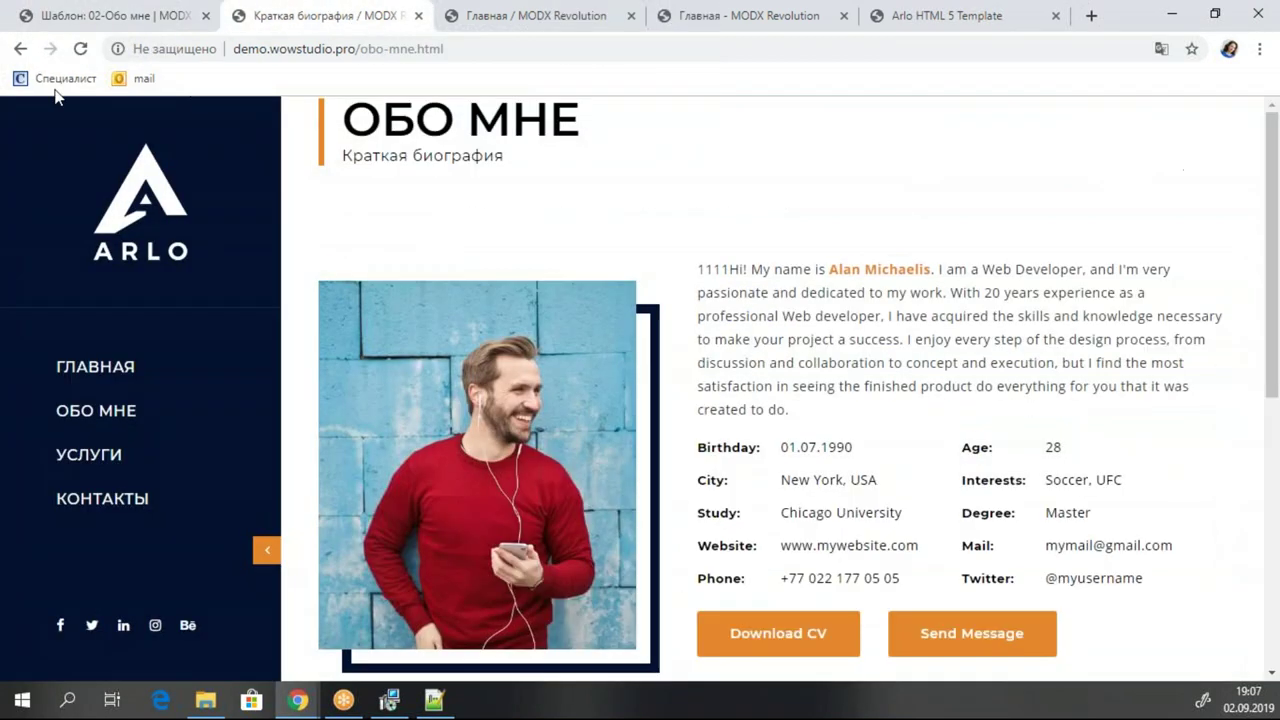
click(80, 49)
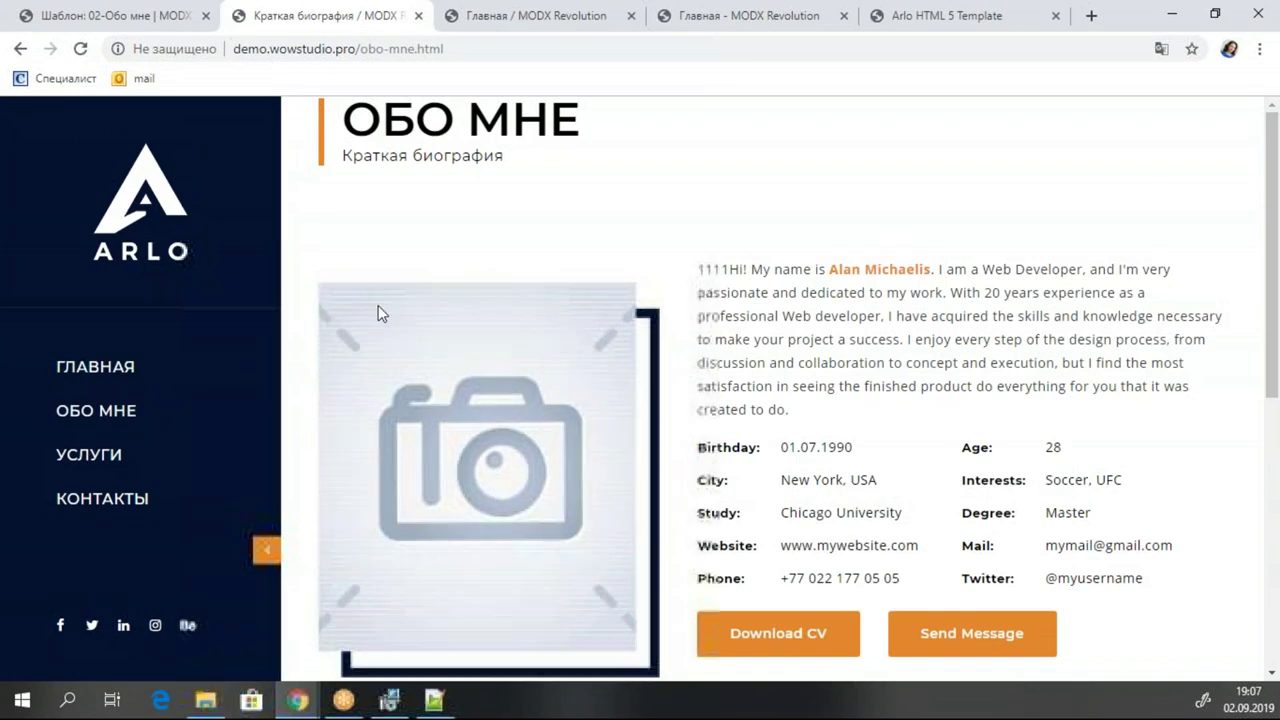
click(140, 17)
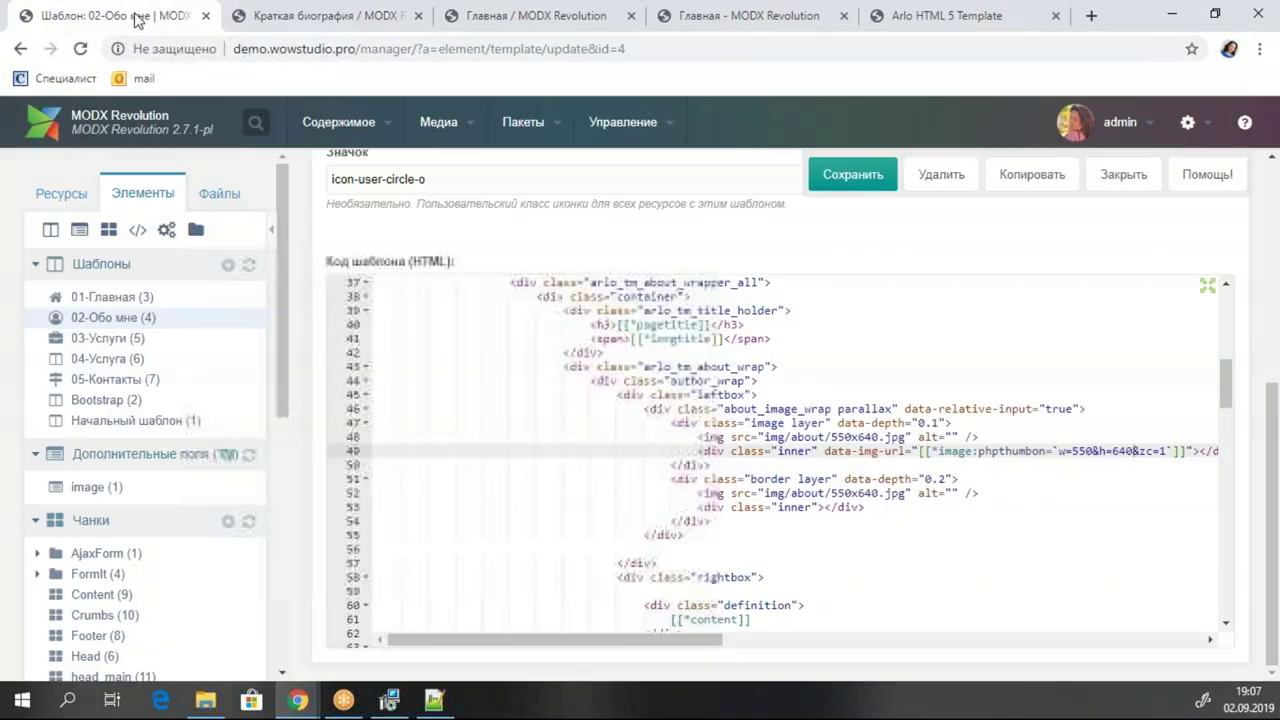
click(850, 175)
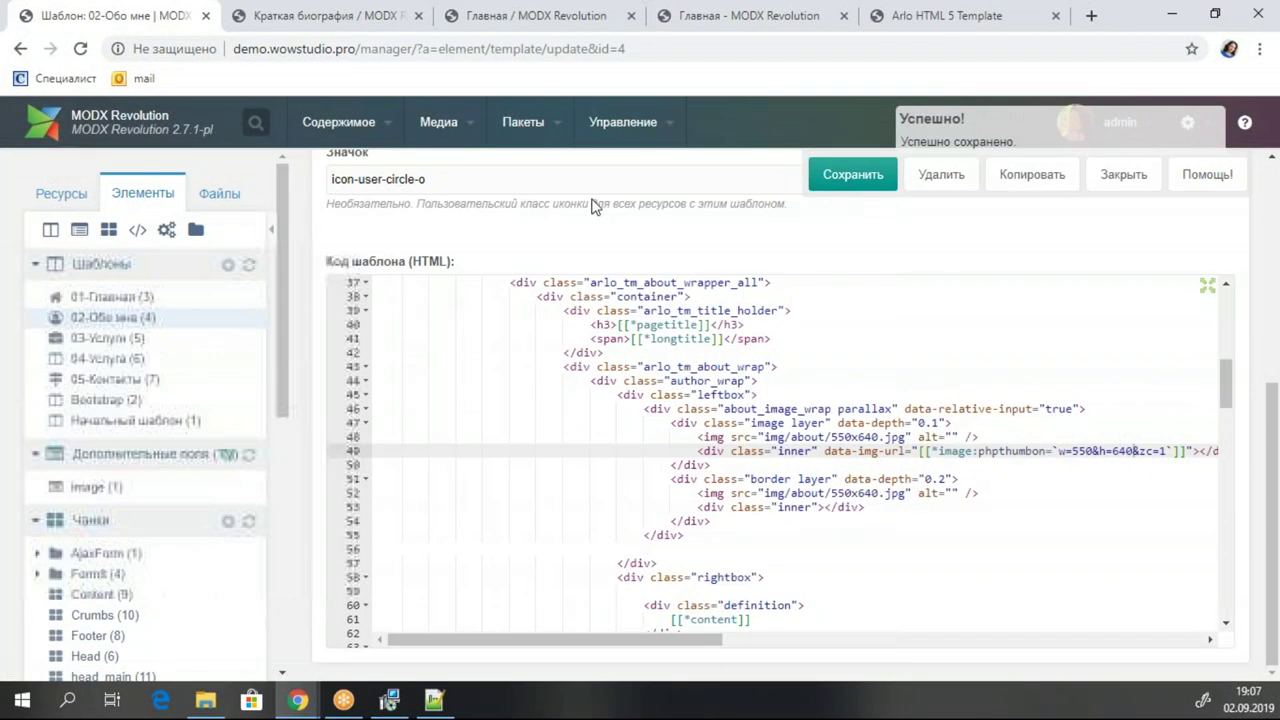
click(62, 195)
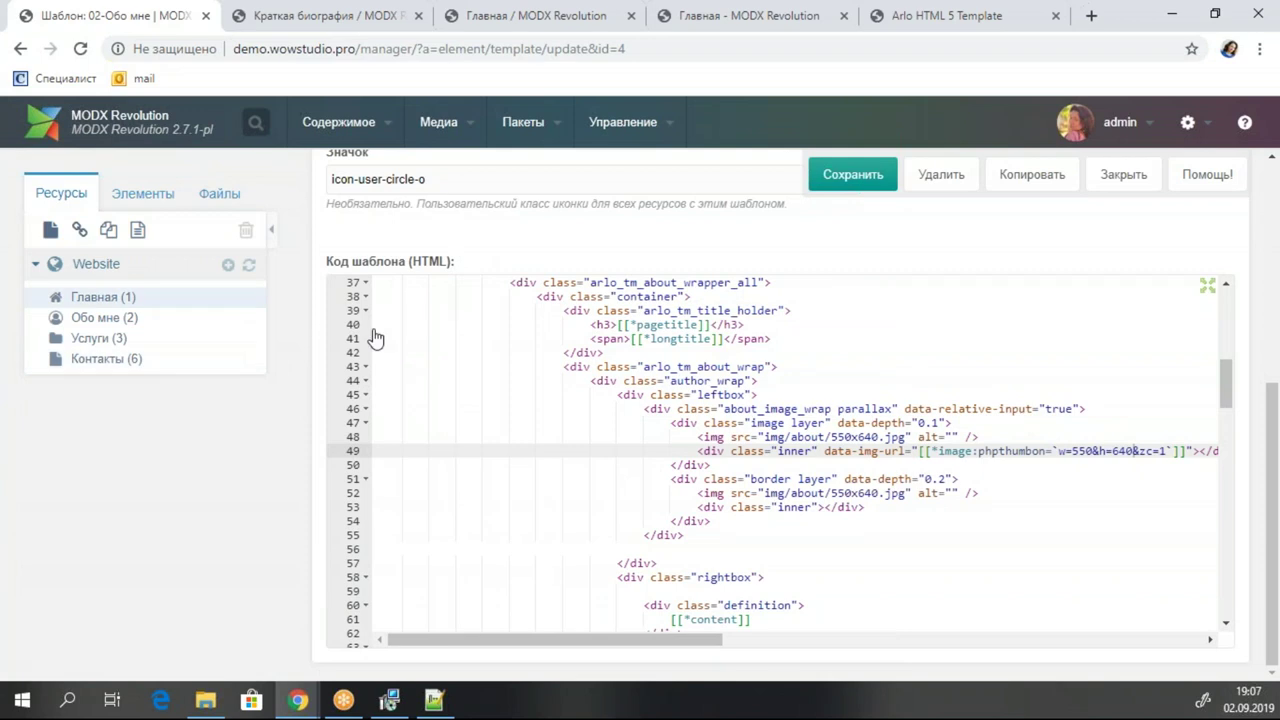
Try setting the Обо мне page's Фото field to 09.jpg and dismiss the extension error.
click(108, 320)
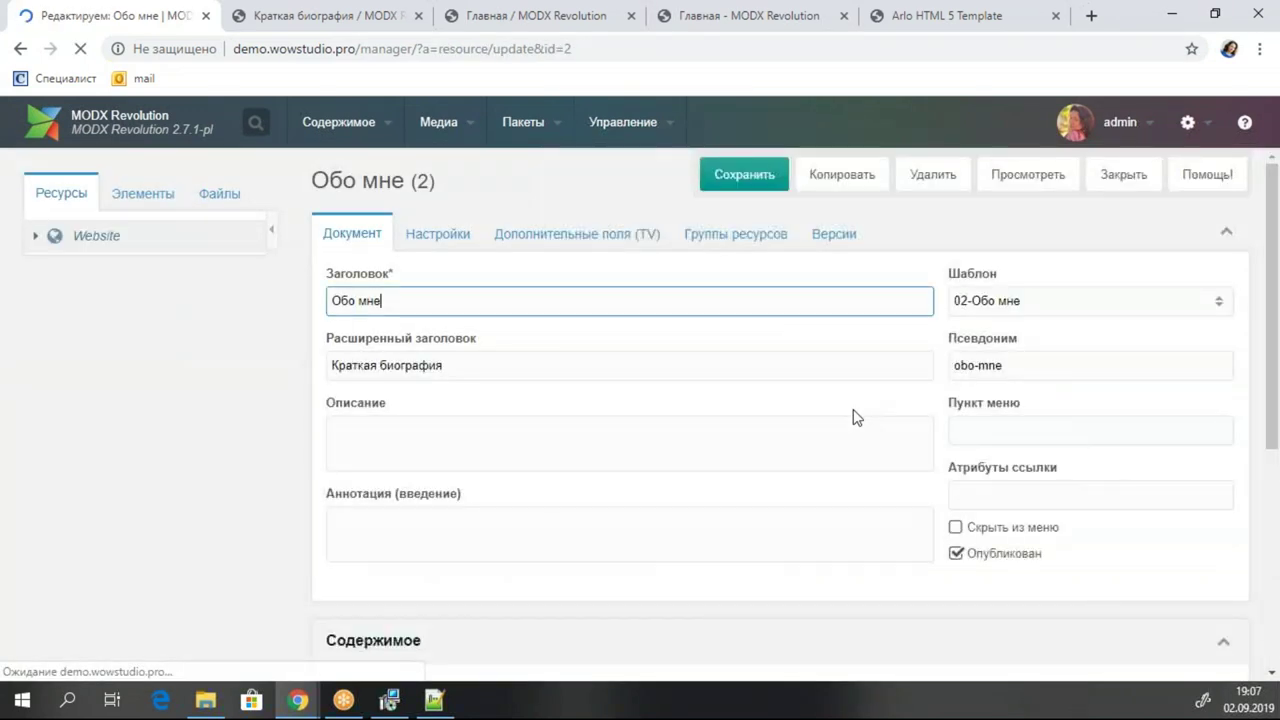
click(550, 234)
click(565, 345)
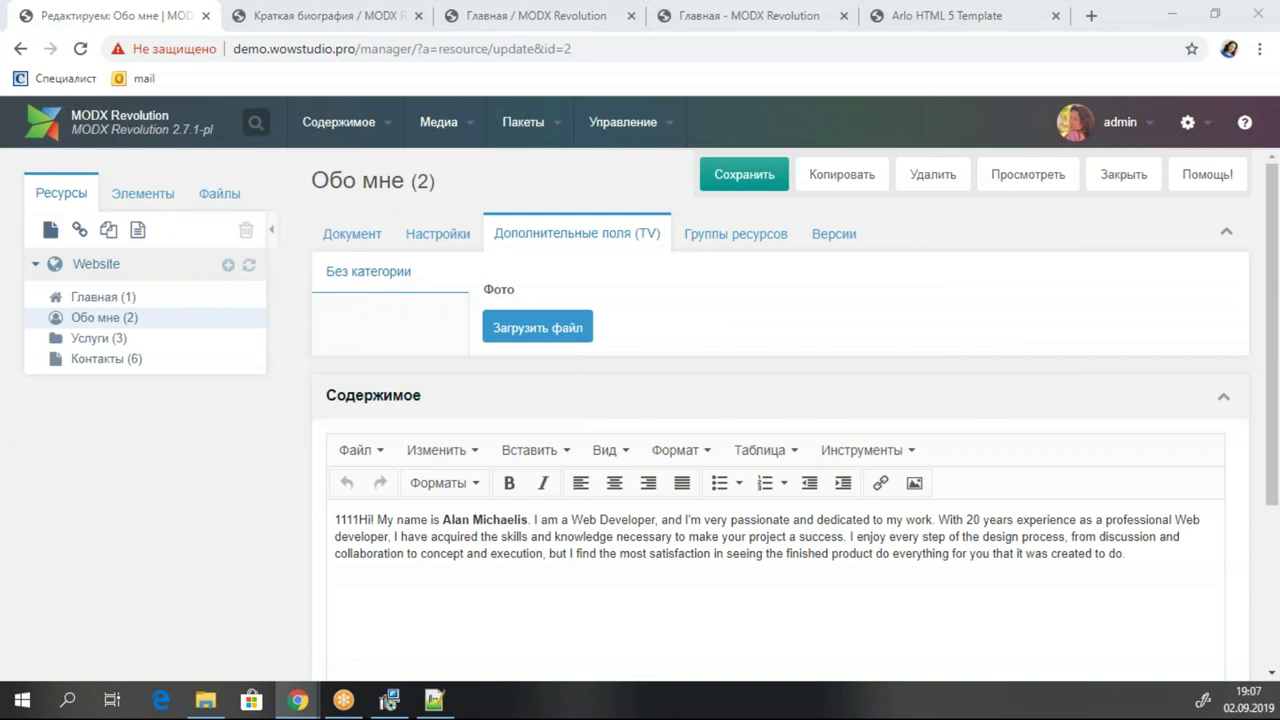
double_click(358, 174)
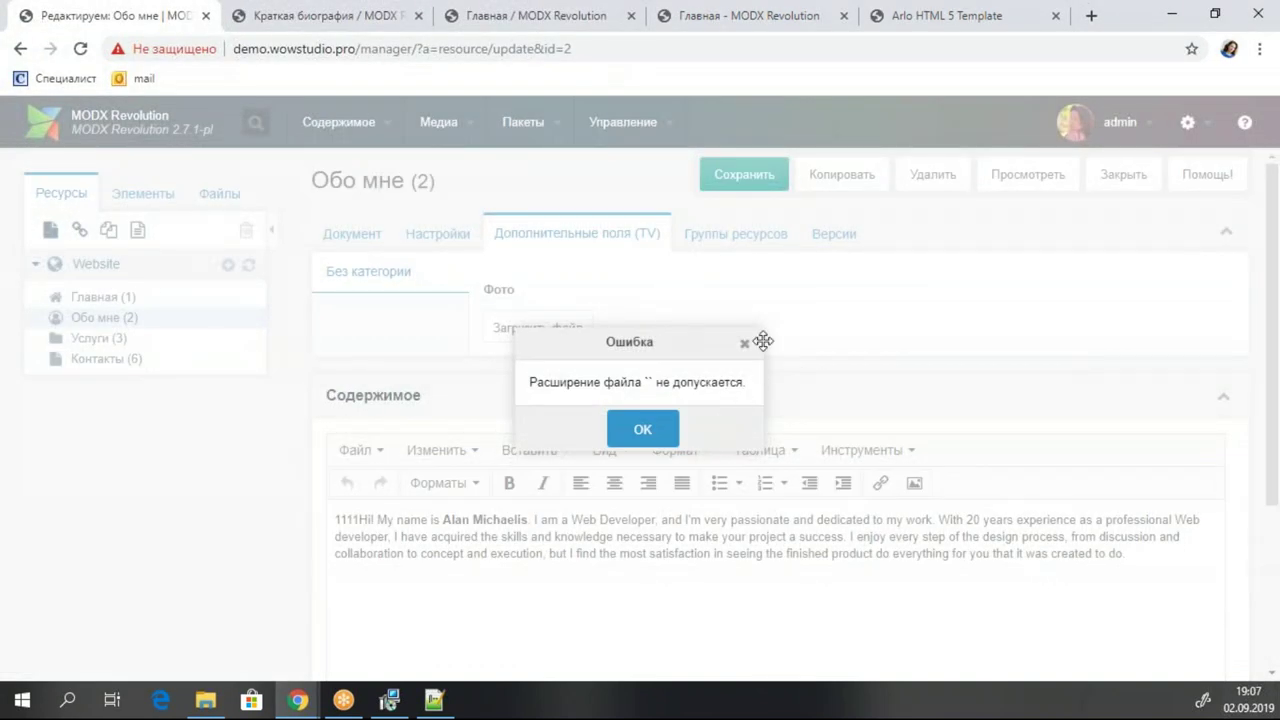
click(745, 345)
Retry with 1/img/about/550x640.jpg, dismiss the same error, and save the page.
click(536, 327)
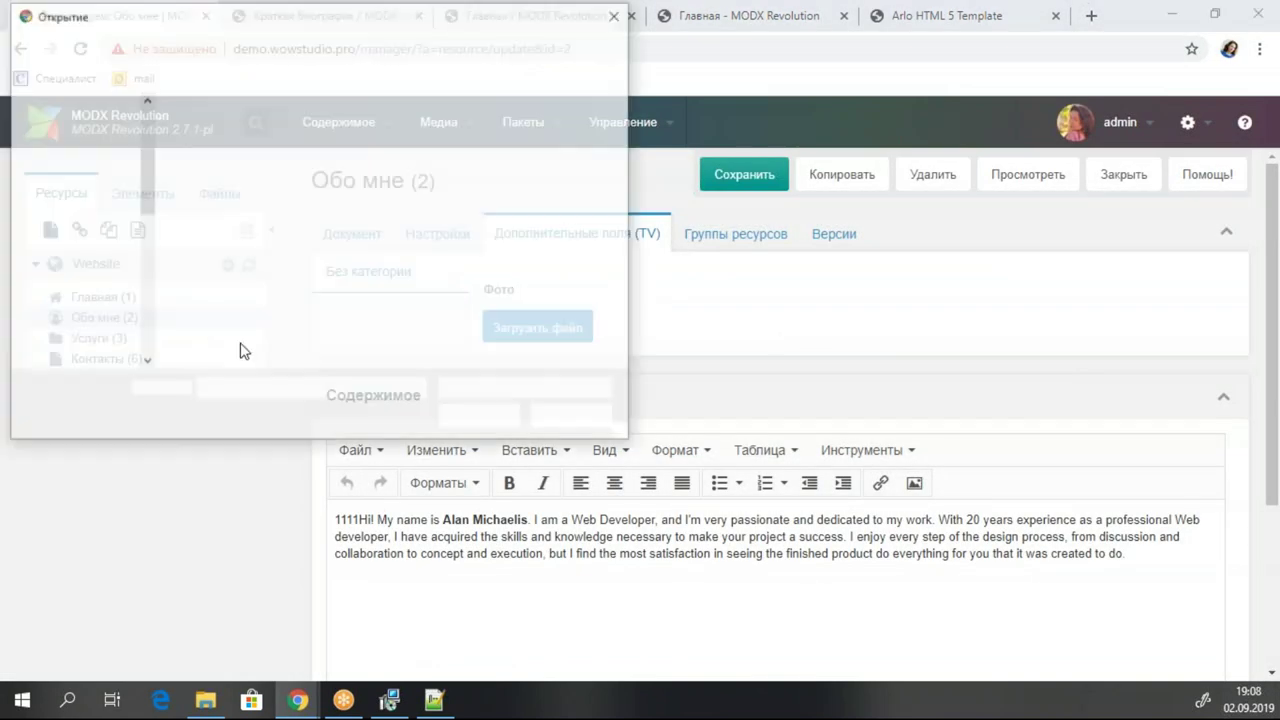
double_click(229, 152)
double_click(203, 150)
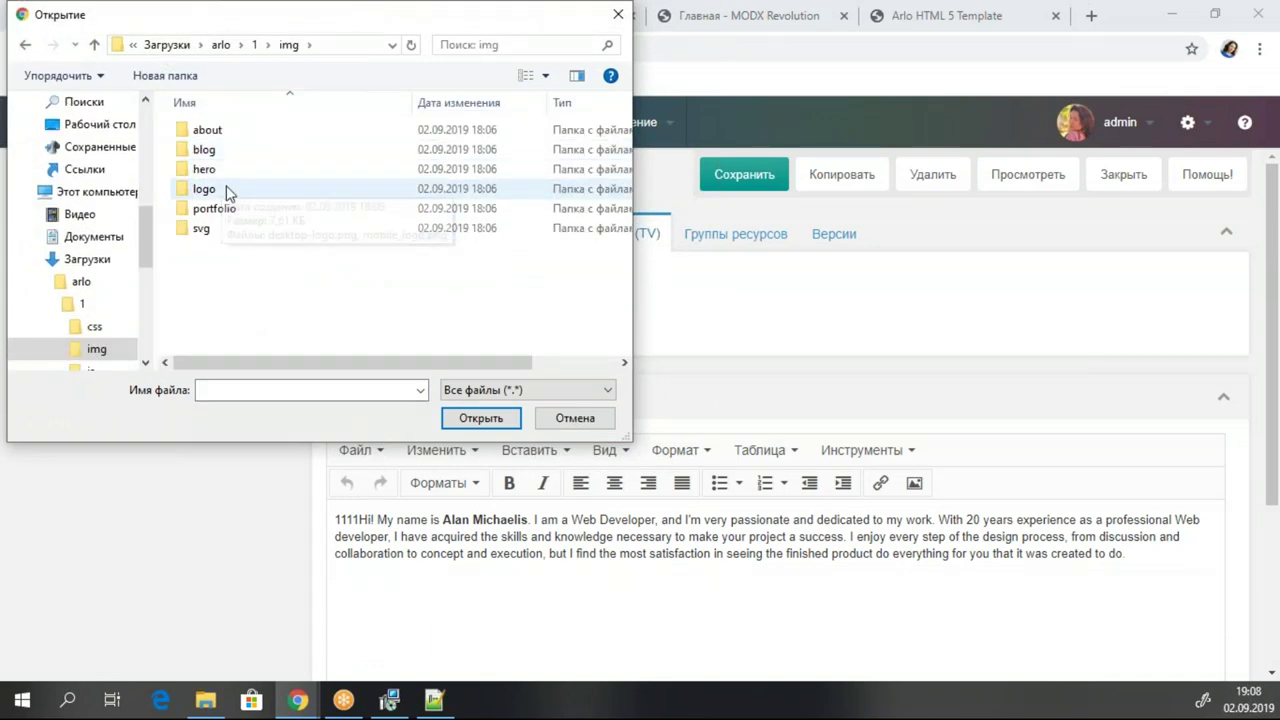
double_click(226, 129)
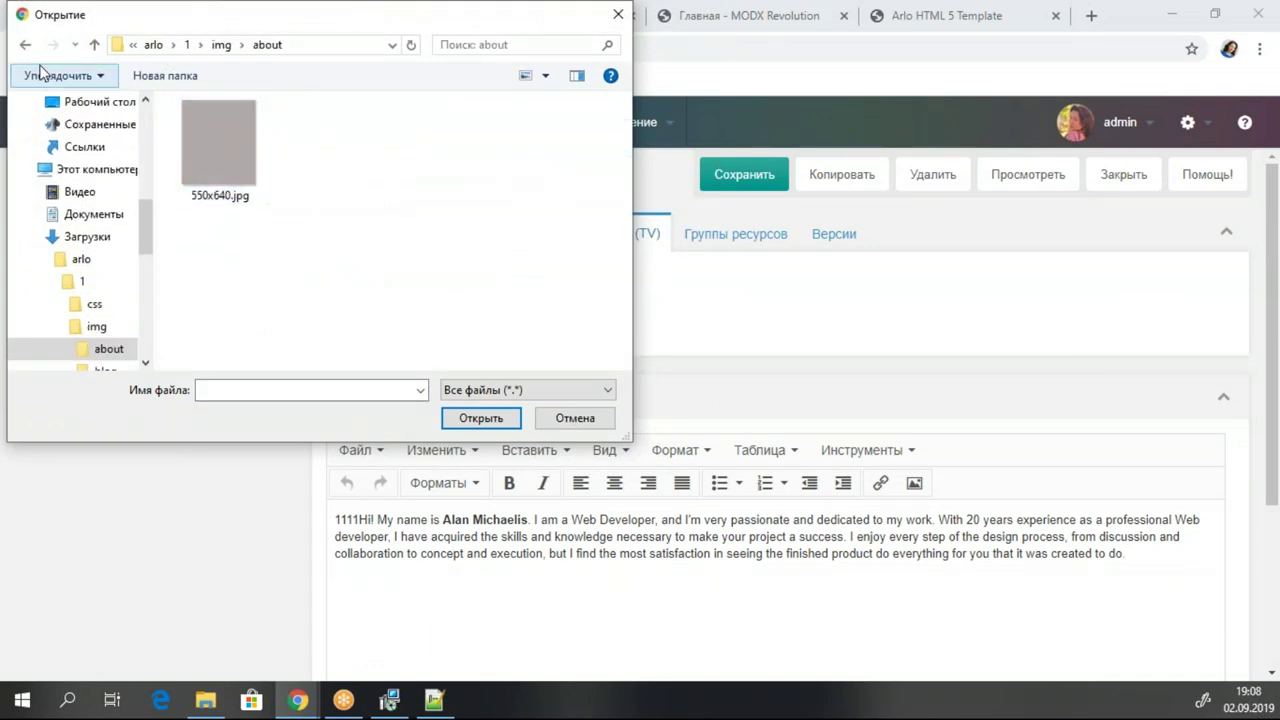
double_click(224, 140)
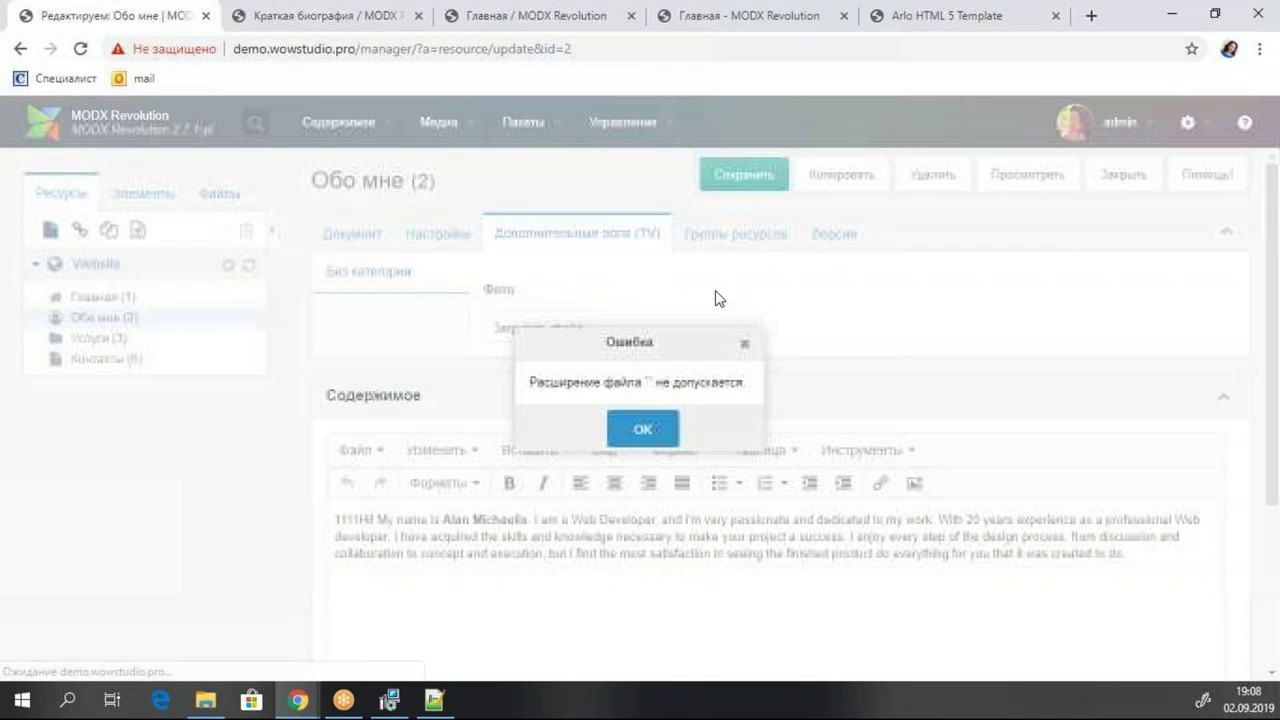
click(640, 428)
click(745, 176)
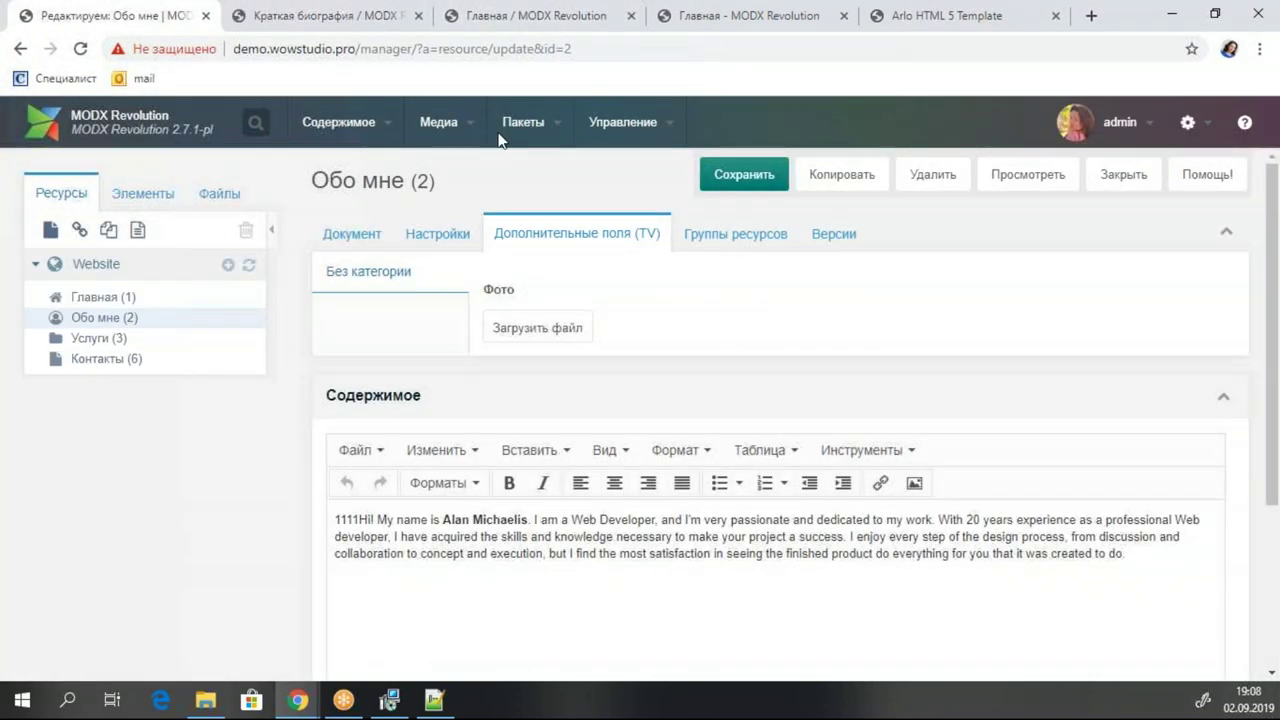
Open the image TV and review its Параметры and Параметры ввода settings.
click(143, 193)
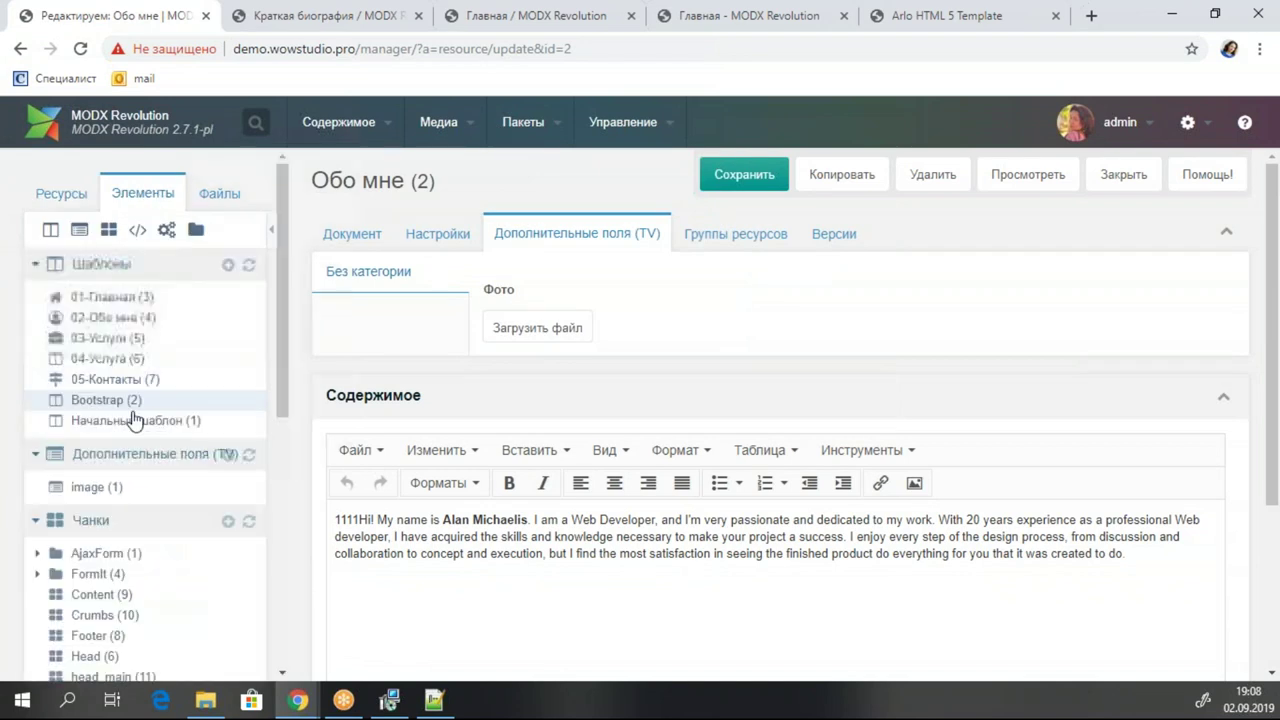
click(120, 487)
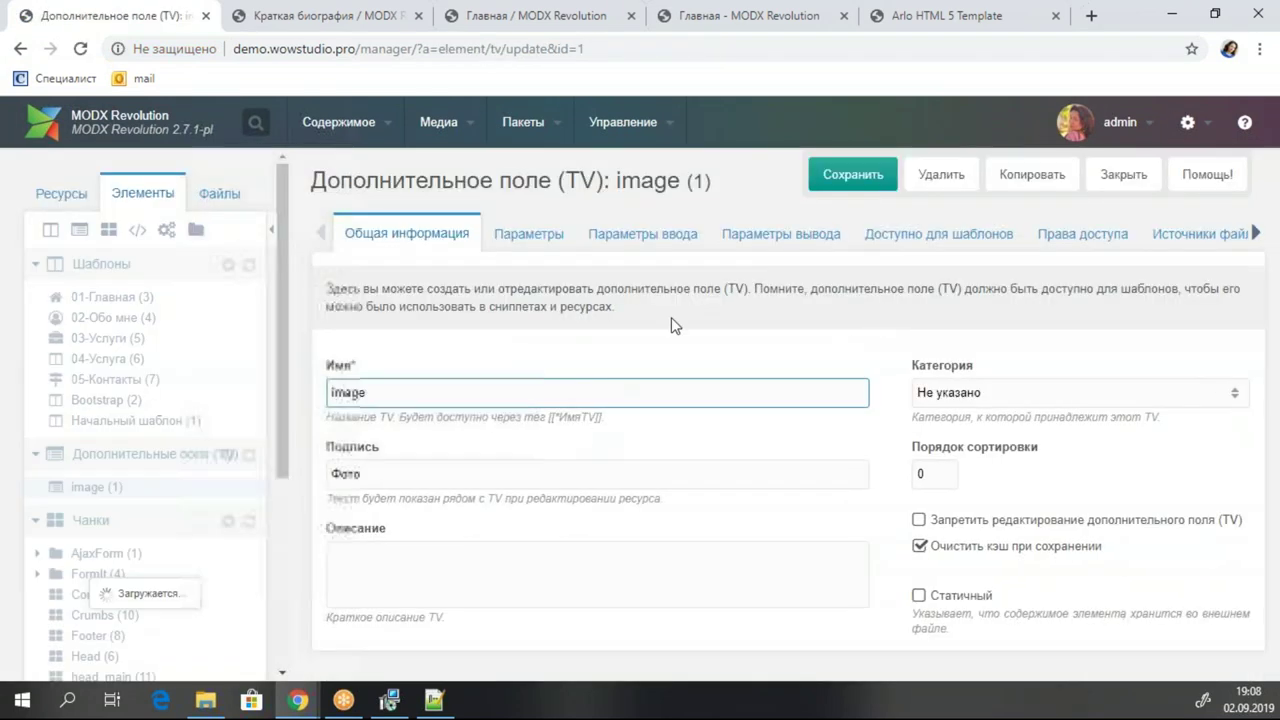
click(522, 235)
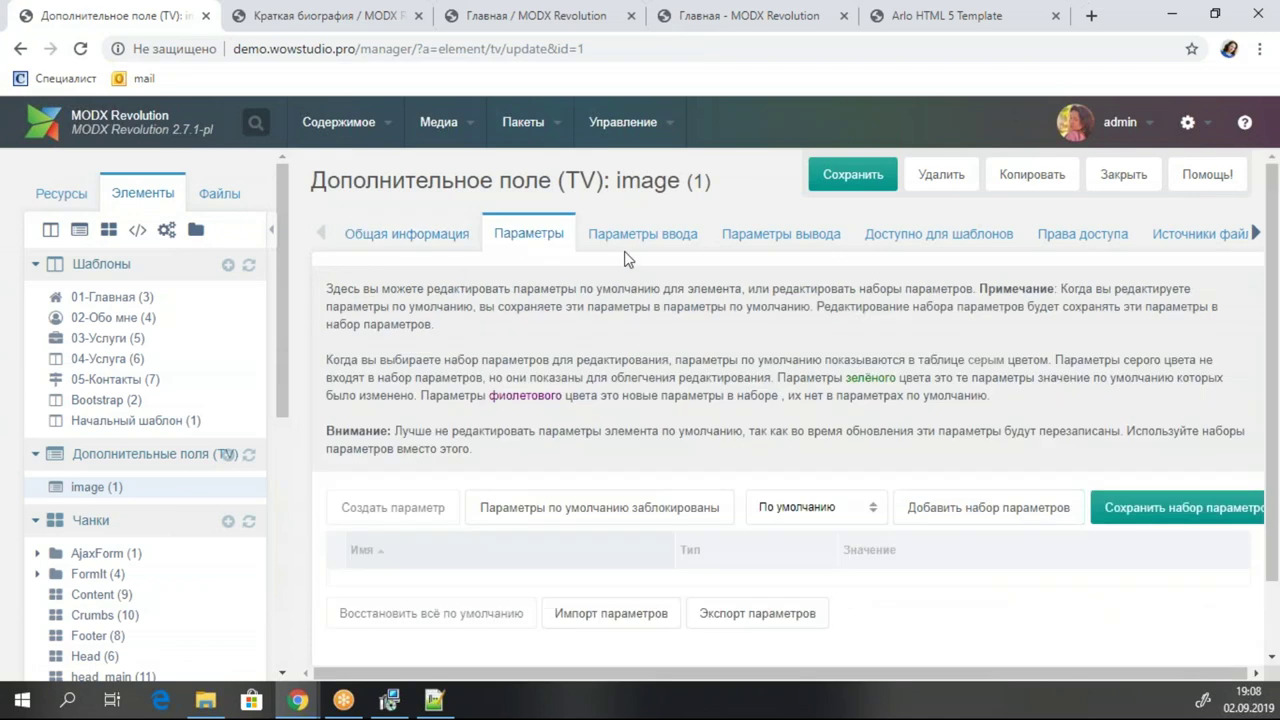
click(632, 240)
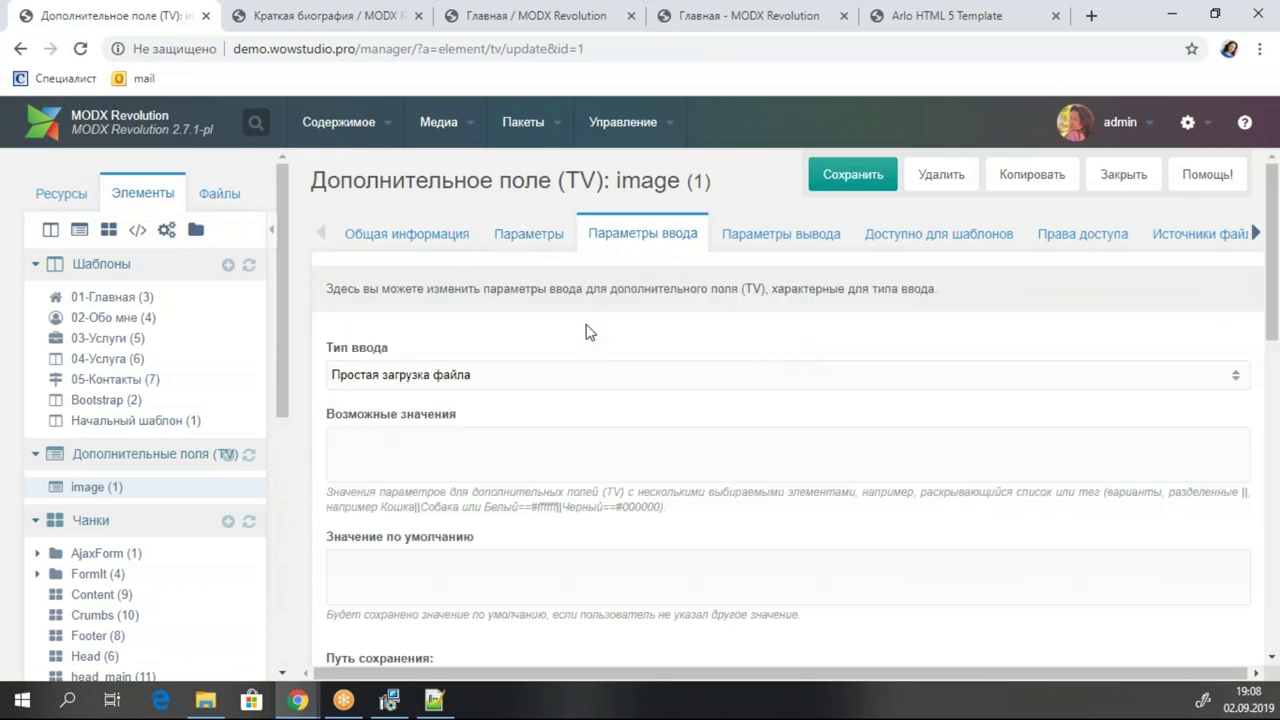
scroll(588, 332, down, 6)
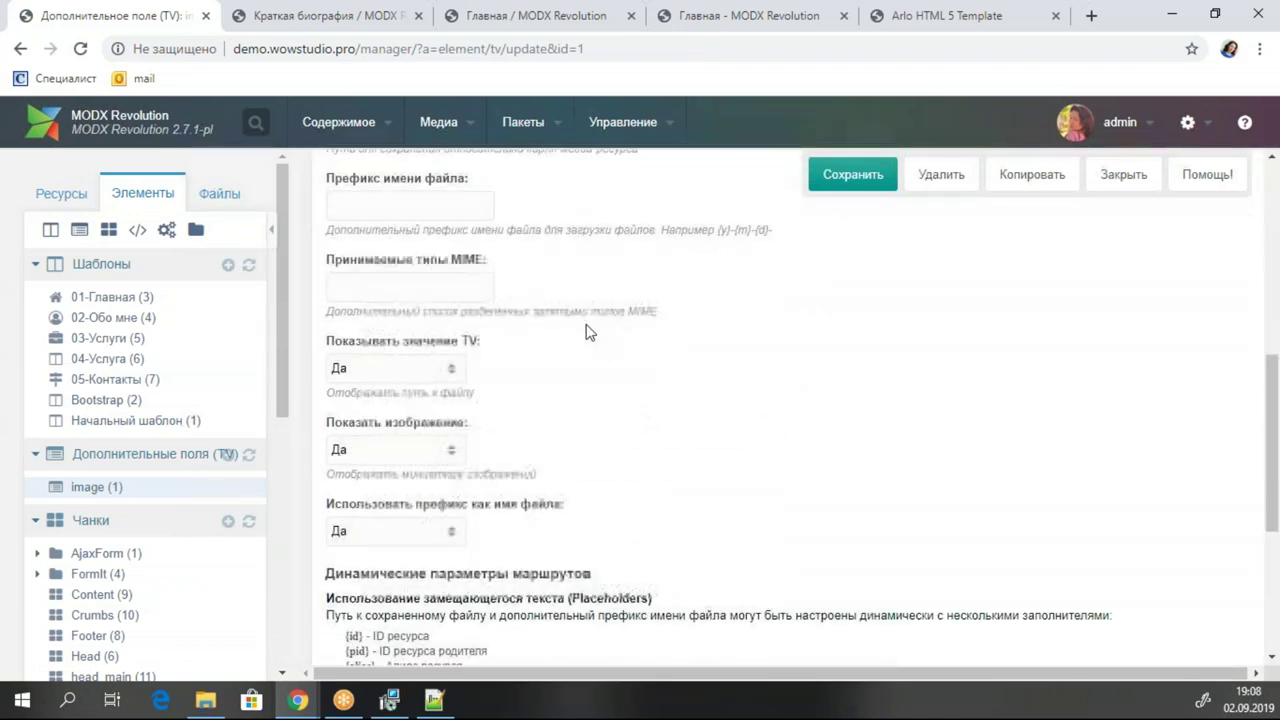
scroll(588, 332, down, 4)
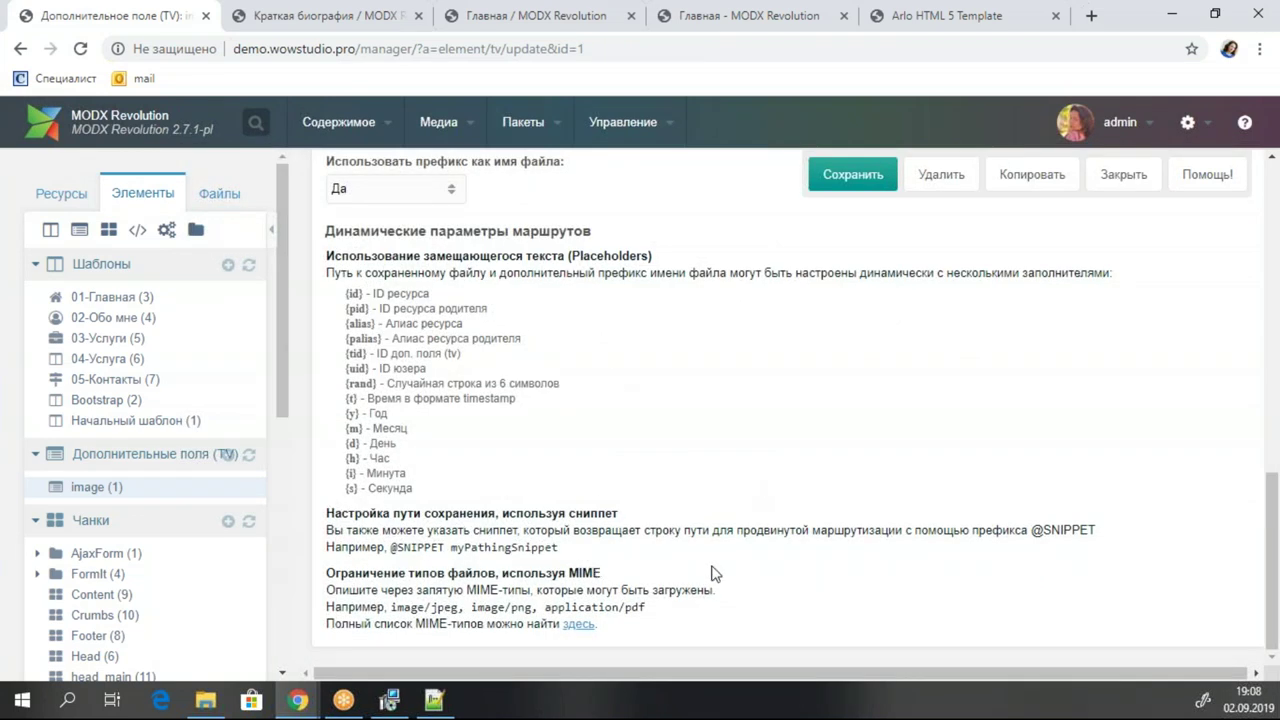
scroll(680, 506, up, 5)
scroll(680, 506, down, 3)
scroll(680, 507, up, 3)
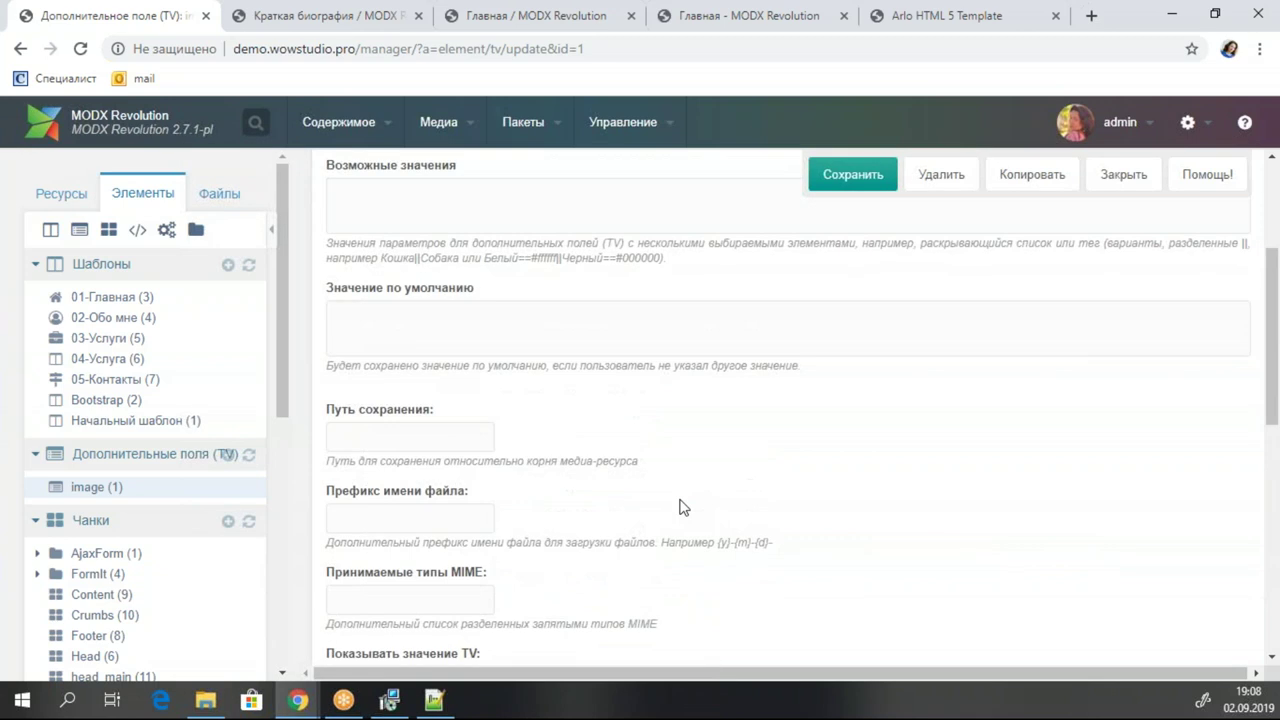
scroll(680, 507, up, 1)
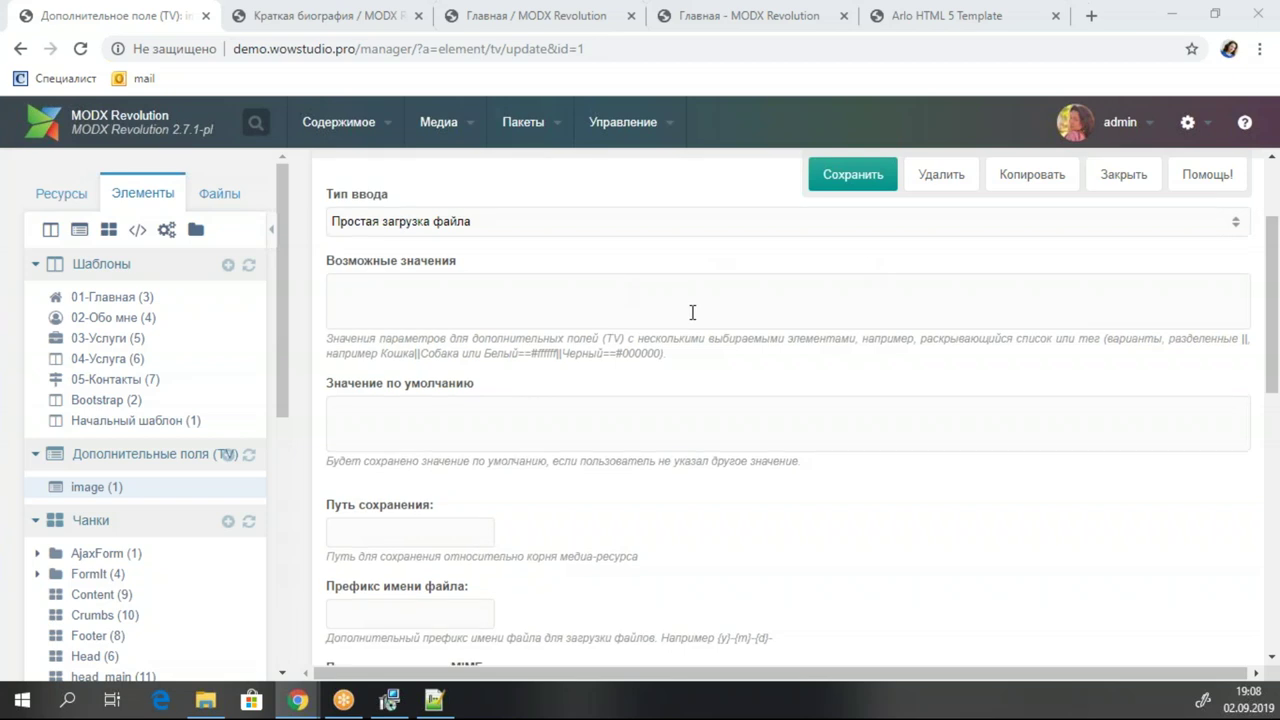
scroll(690, 312, up, 3)
Review the output options and template access (02-Обо мне, 04-Услуга), then save the TV.
click(782, 234)
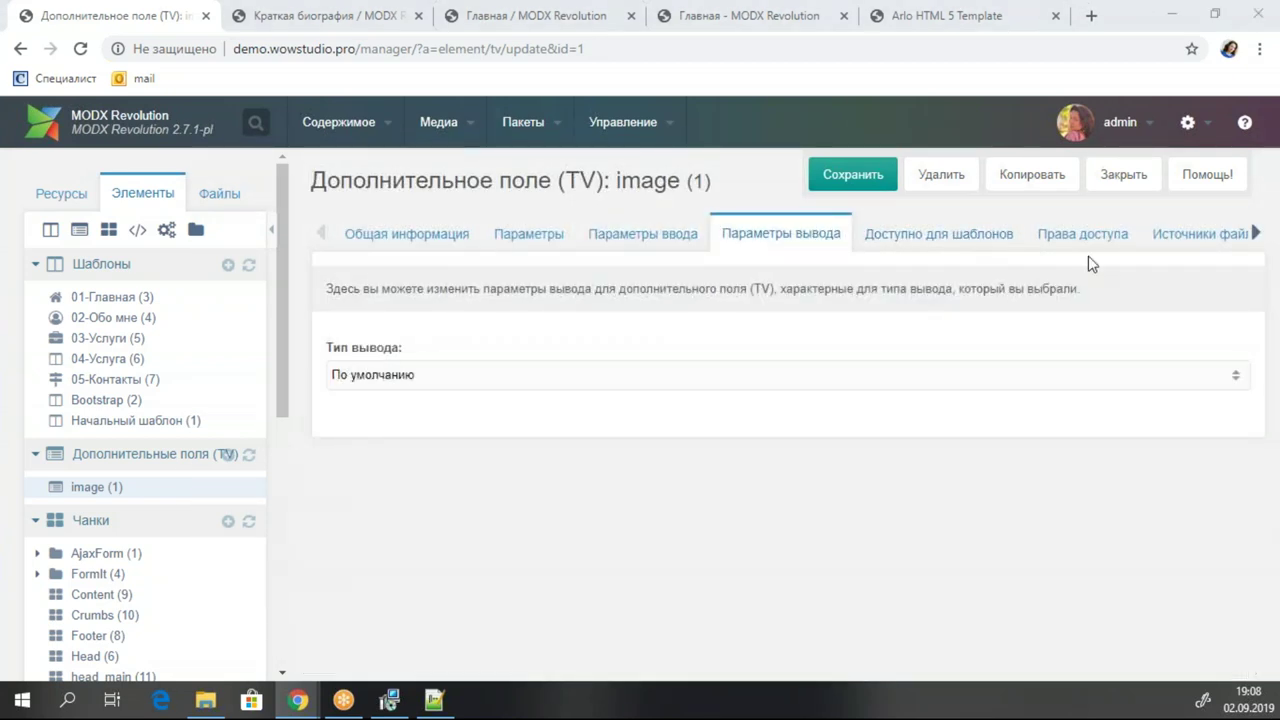
click(969, 235)
scroll(868, 362, down, 2)
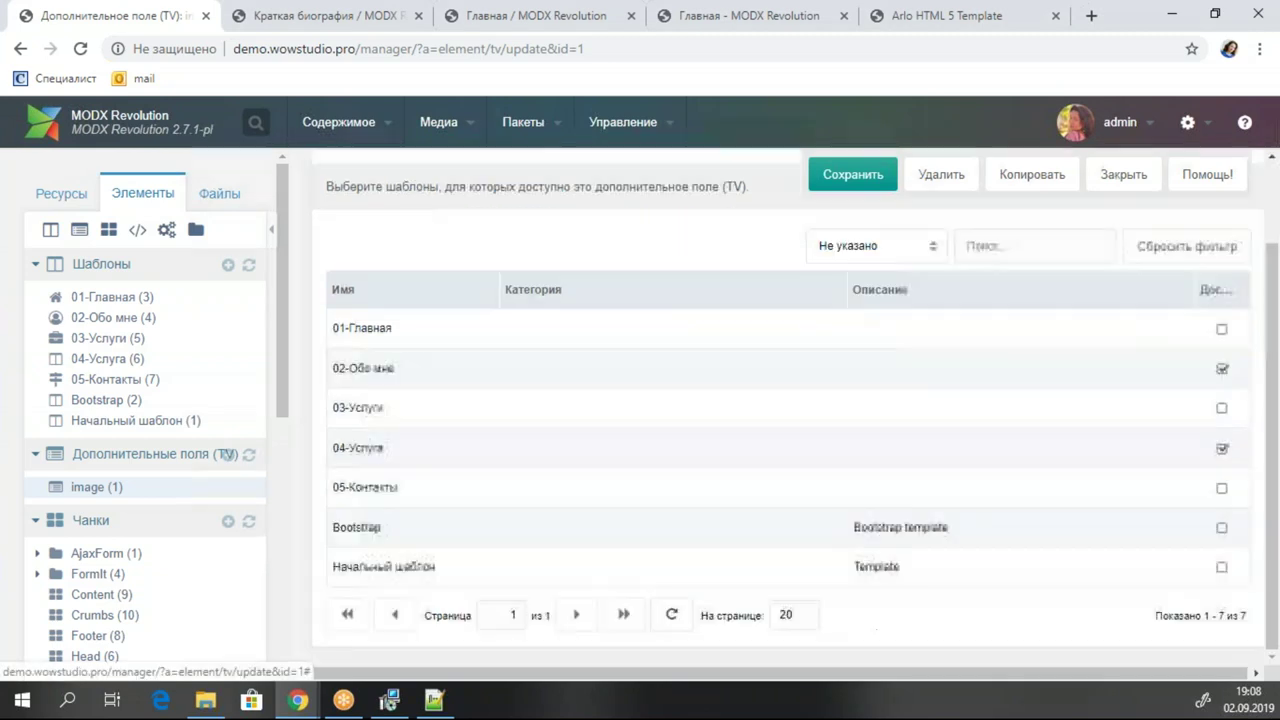
scroll(920, 260, up, 1)
scroll(920, 289, up, 1)
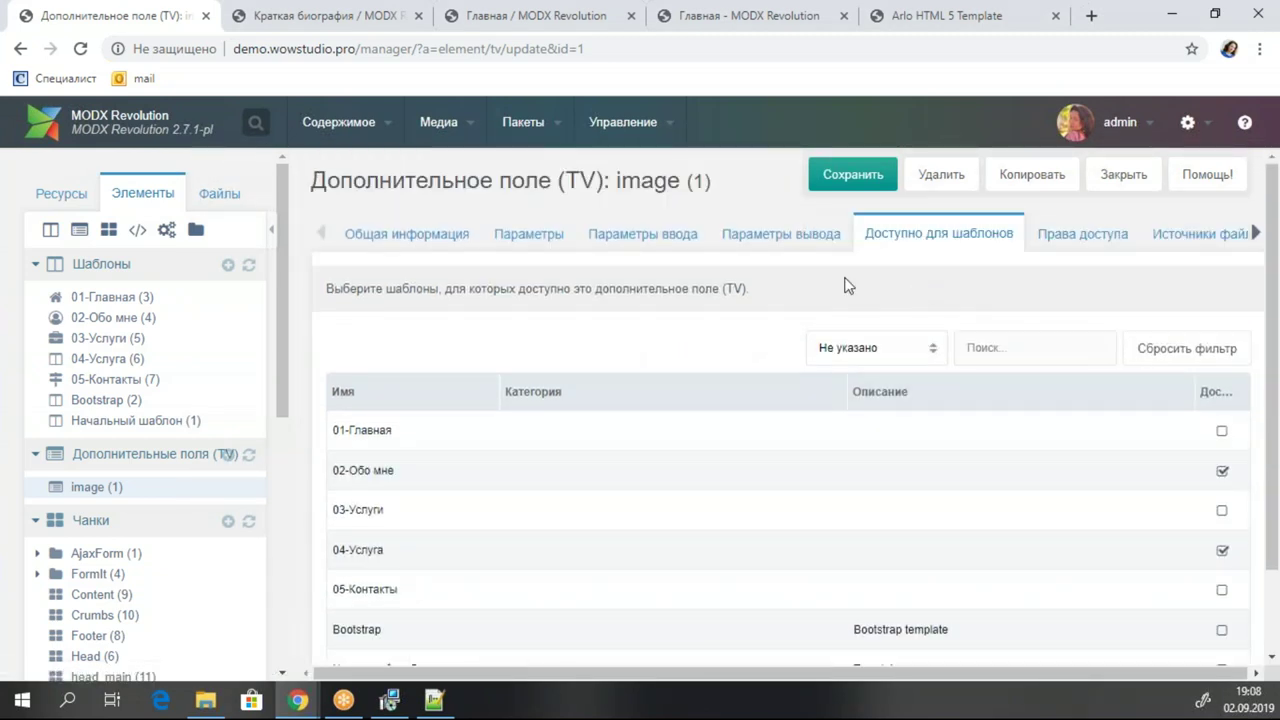
click(860, 177)
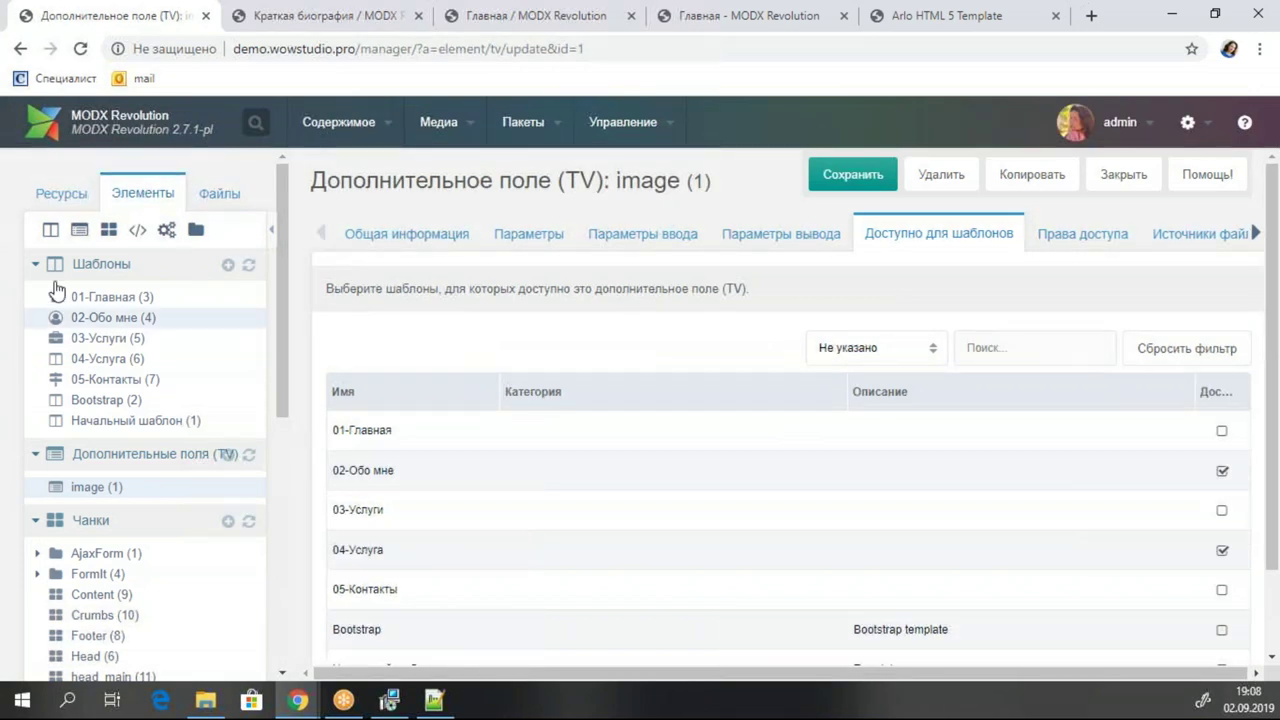
click(73, 196)
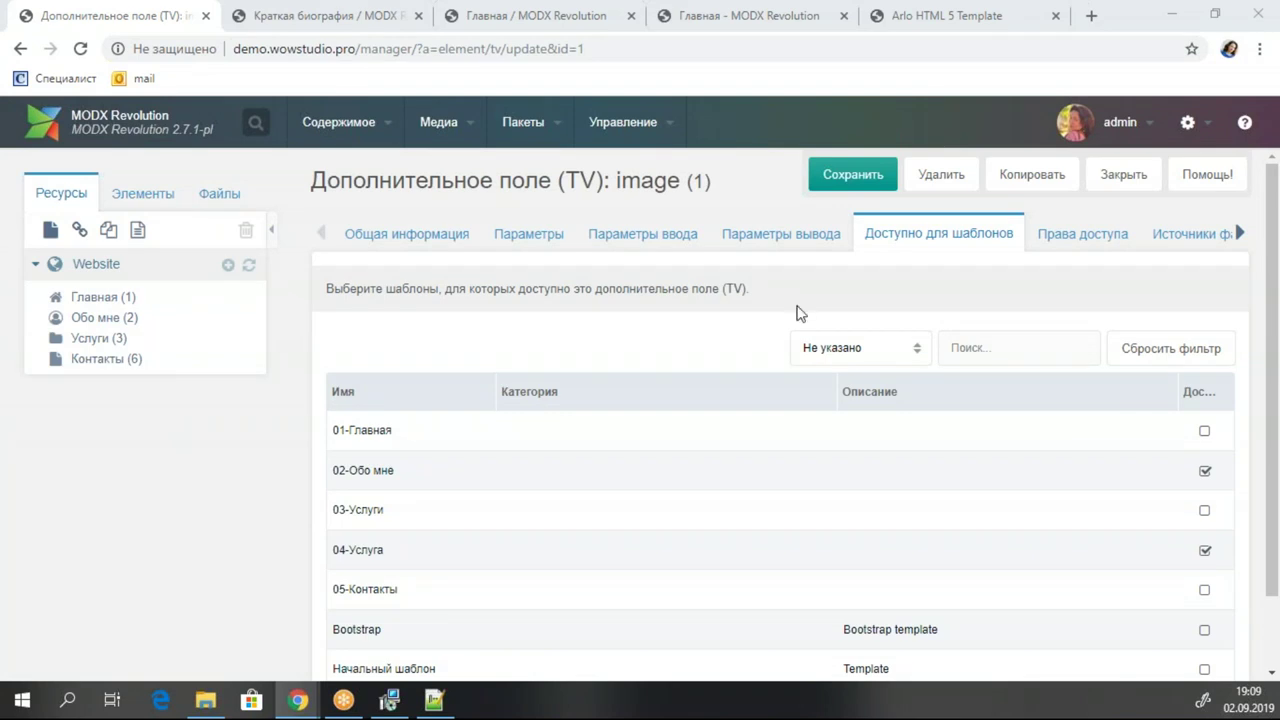
click(308, 20)
click(80, 49)
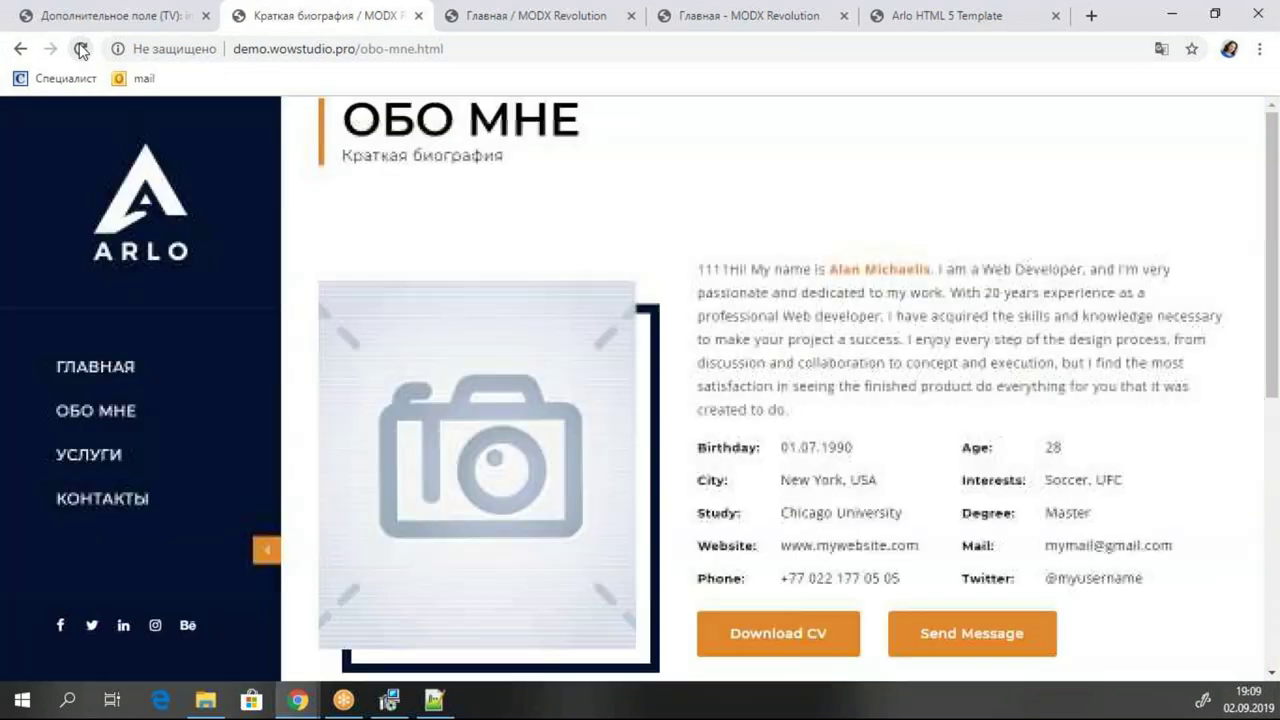
click(1092, 18)
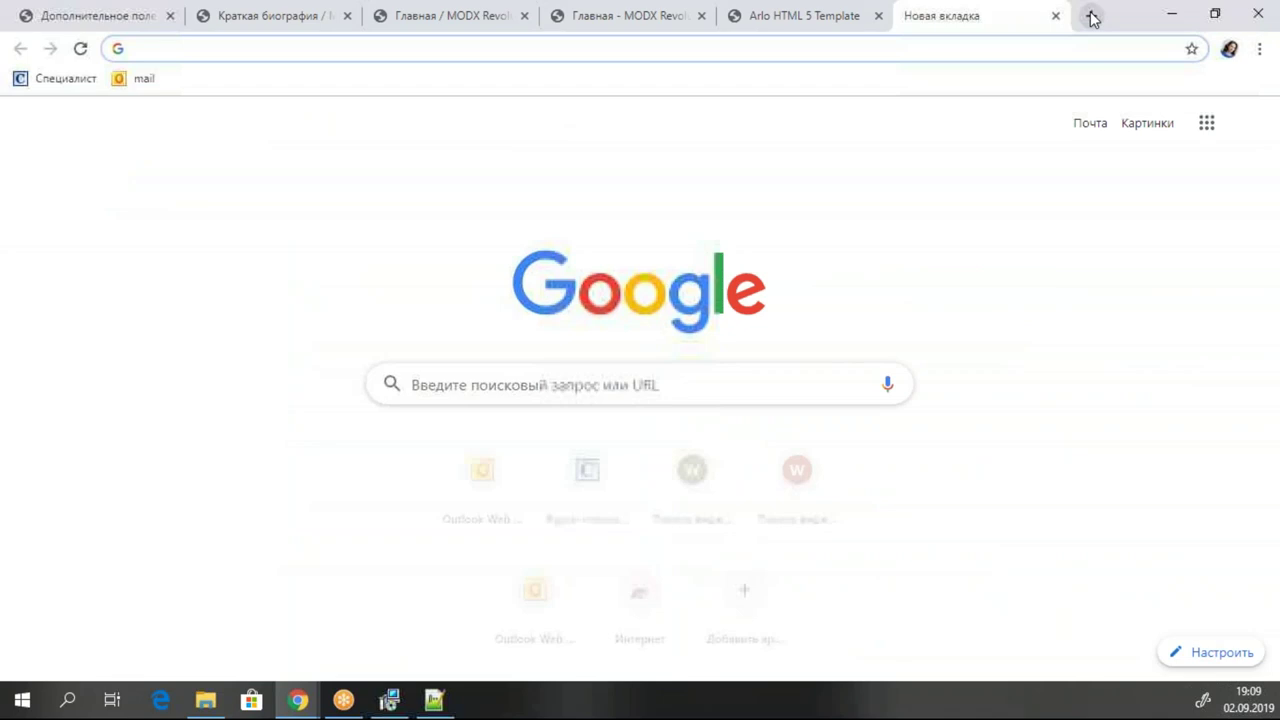
click(270, 15)
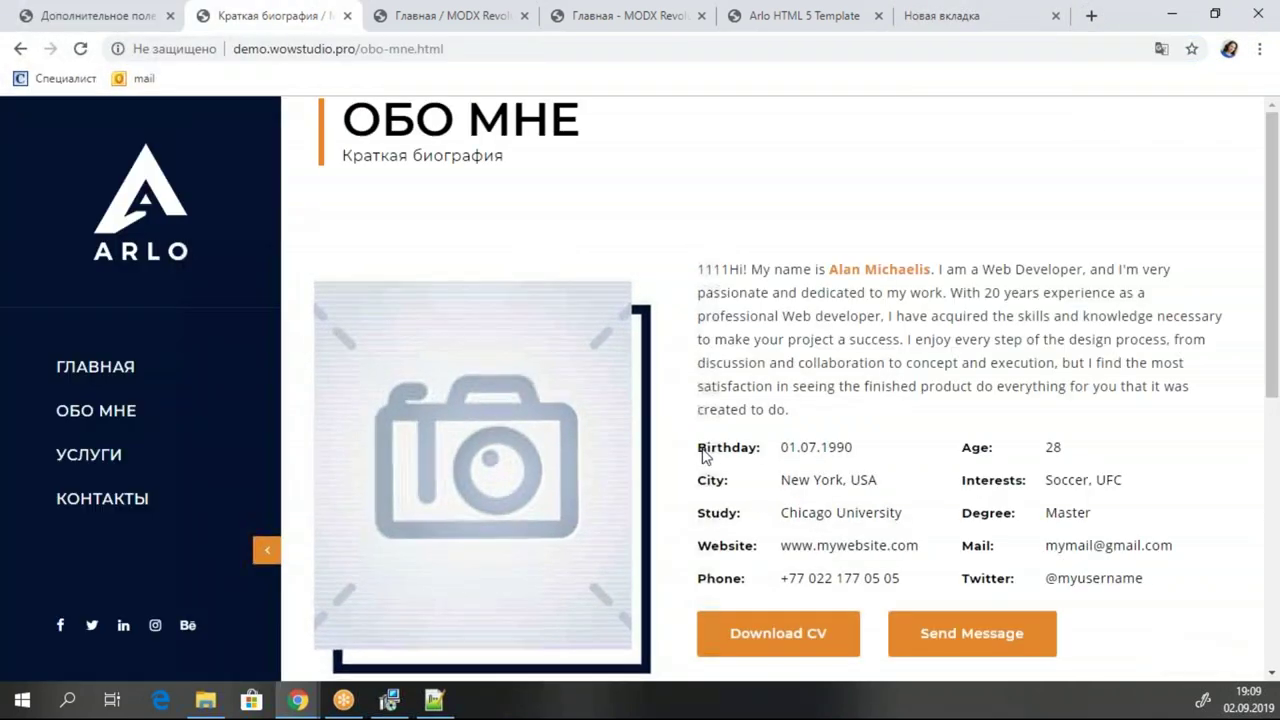
drag(697, 449, 1163, 594)
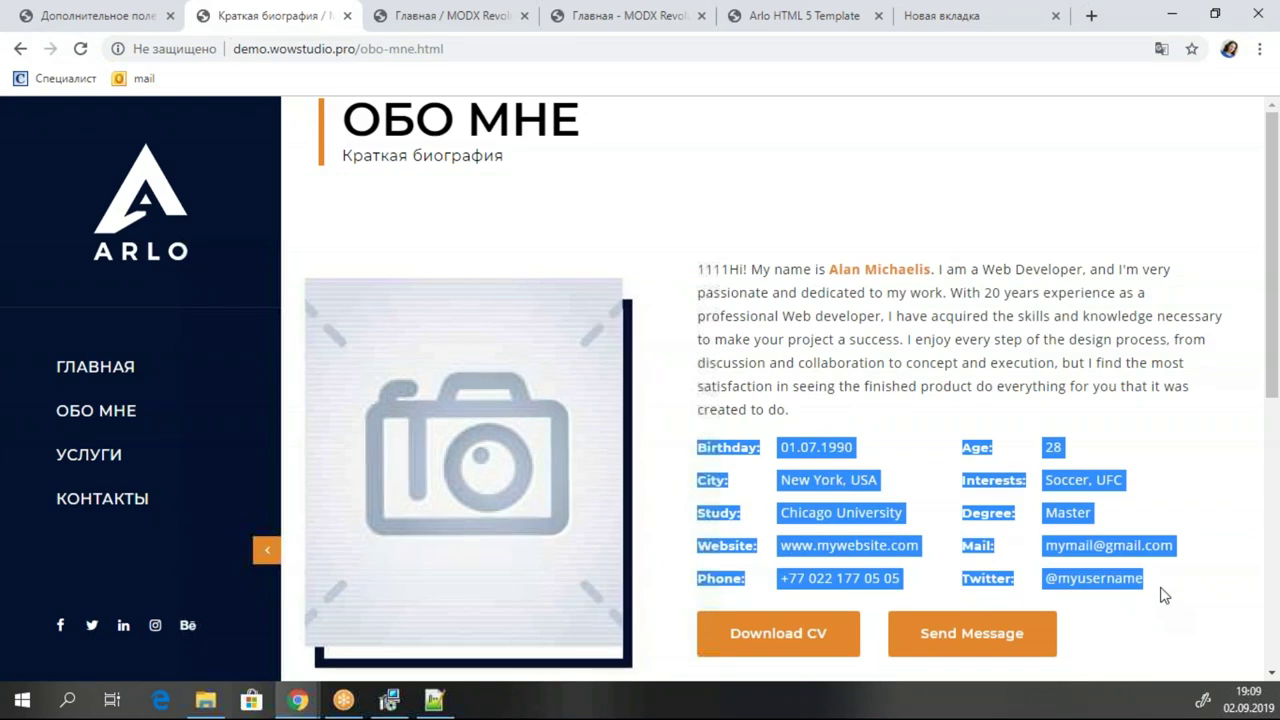
click(694, 514)
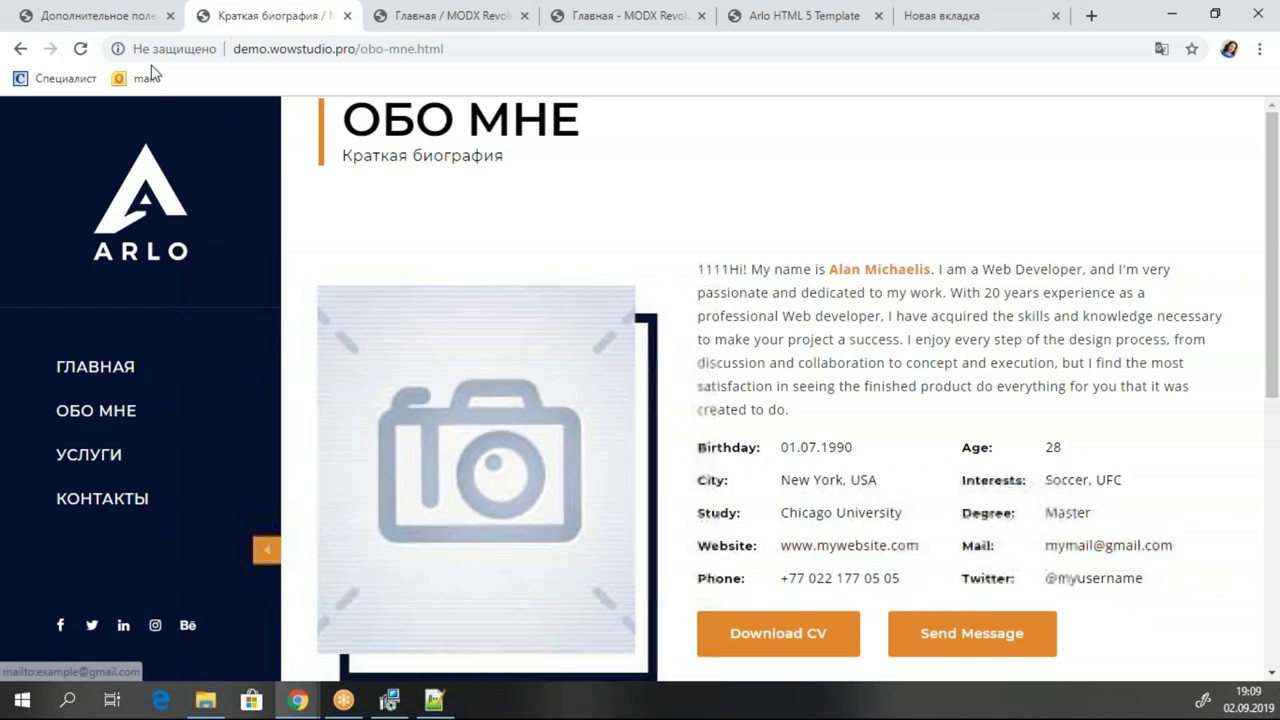
click(104, 12)
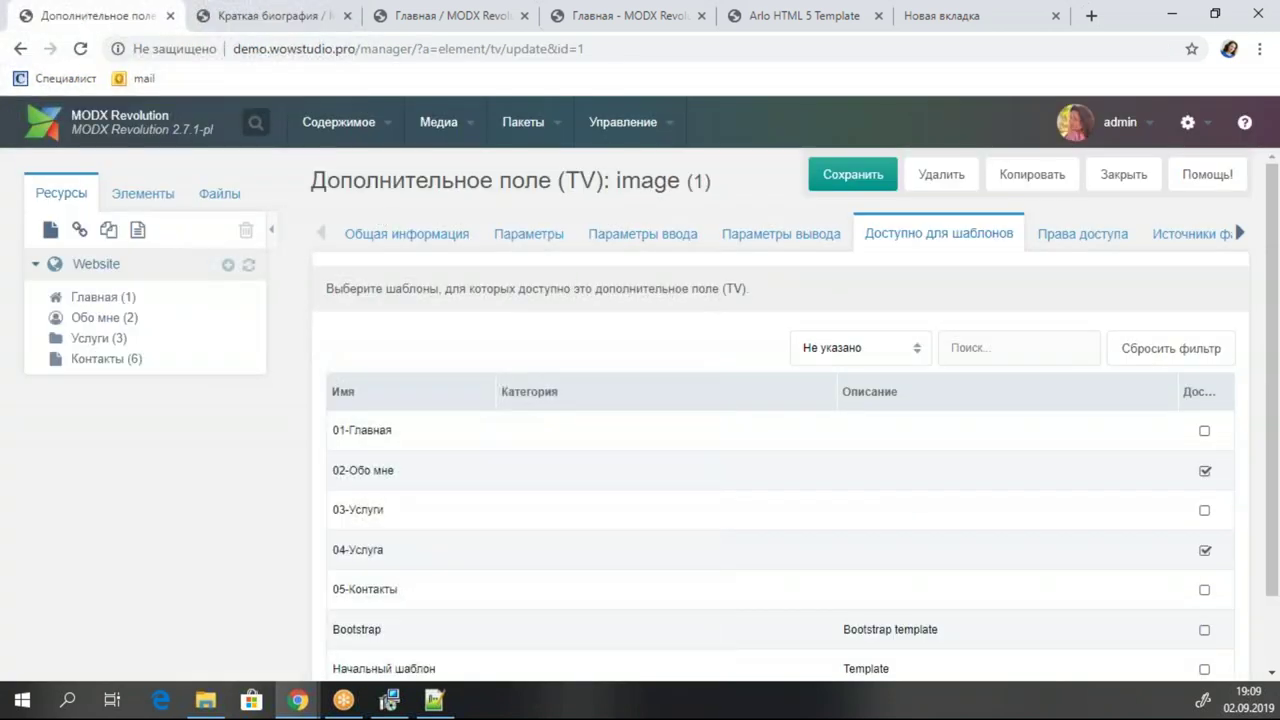
Open Пакеты > Конфигурация and inspect the Контакты fields, including birth date, age, city and phone.
mouse_move(521, 115)
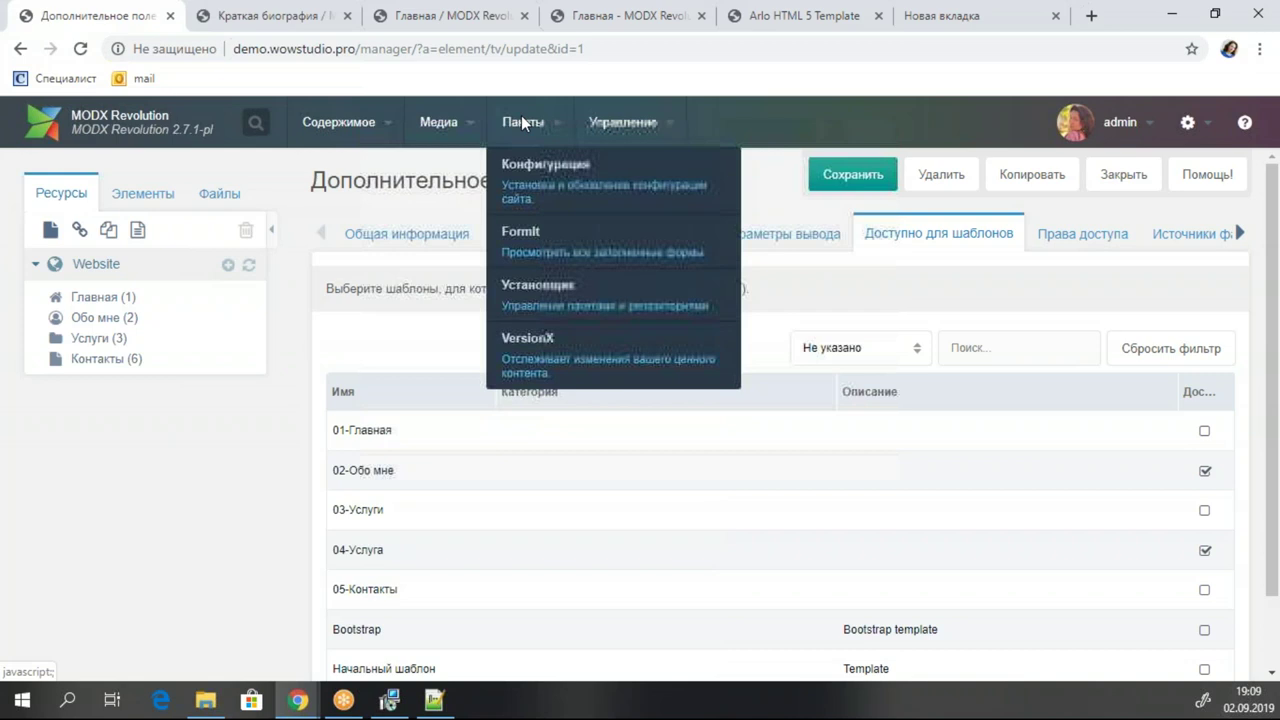
click(556, 181)
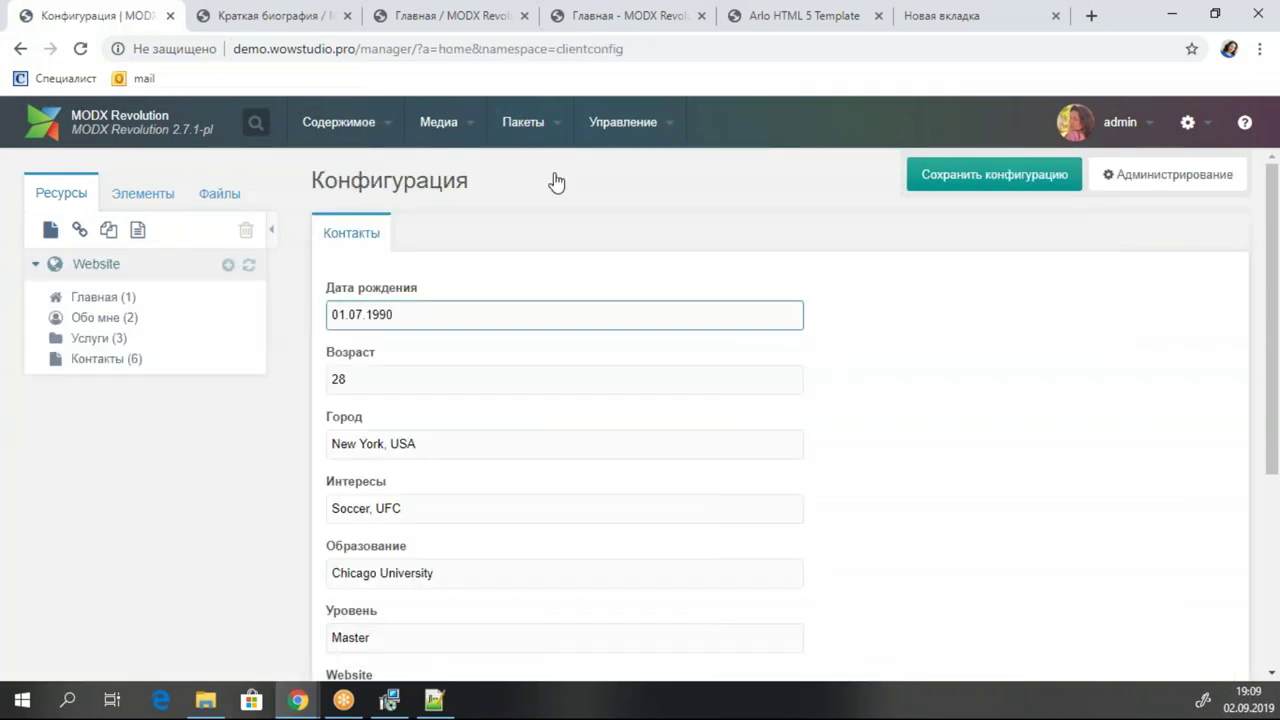
mouse_move(500, 314)
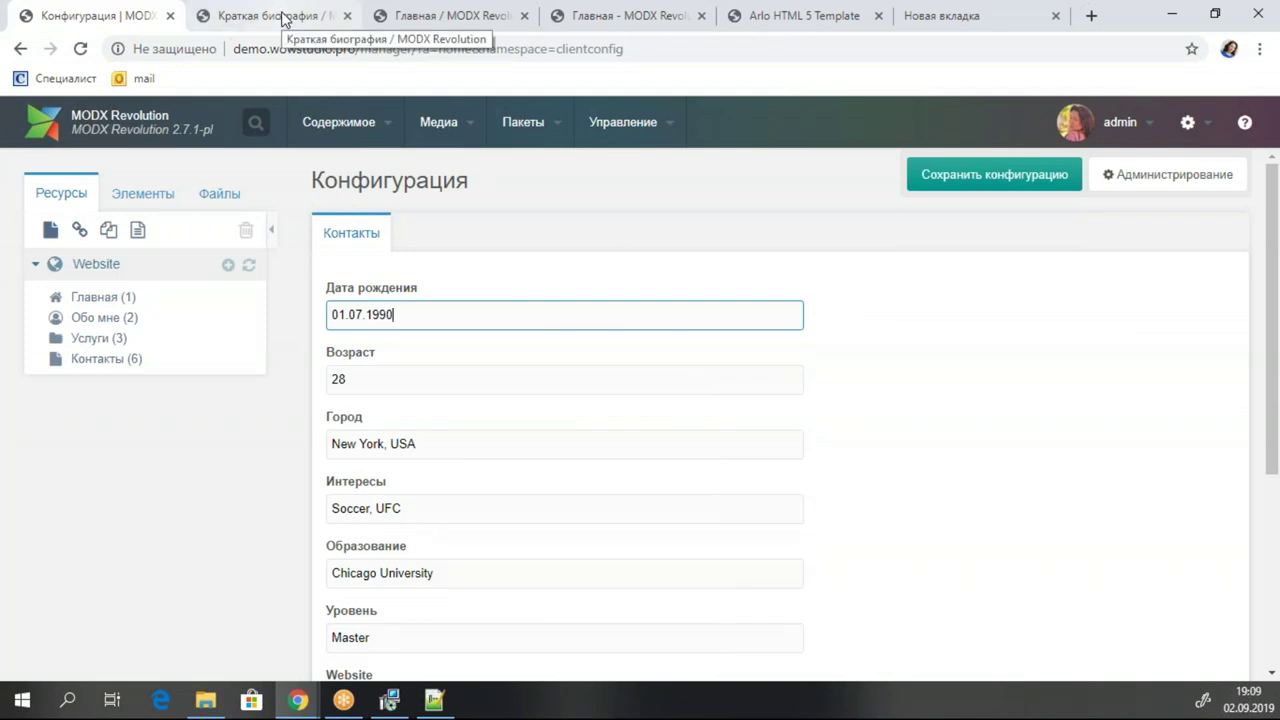
scroll(400, 334, down, 3)
mouse_move(476, 452)
click(452, 543)
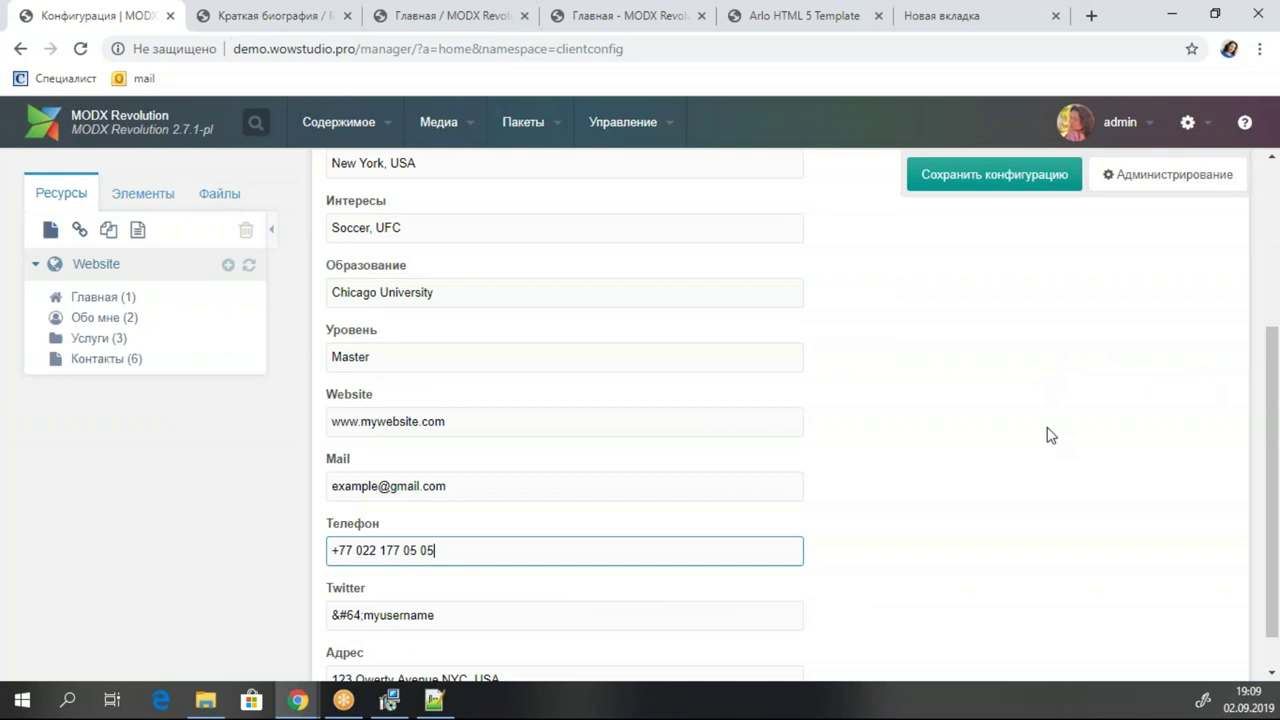
scroll(1055, 437, up, 3)
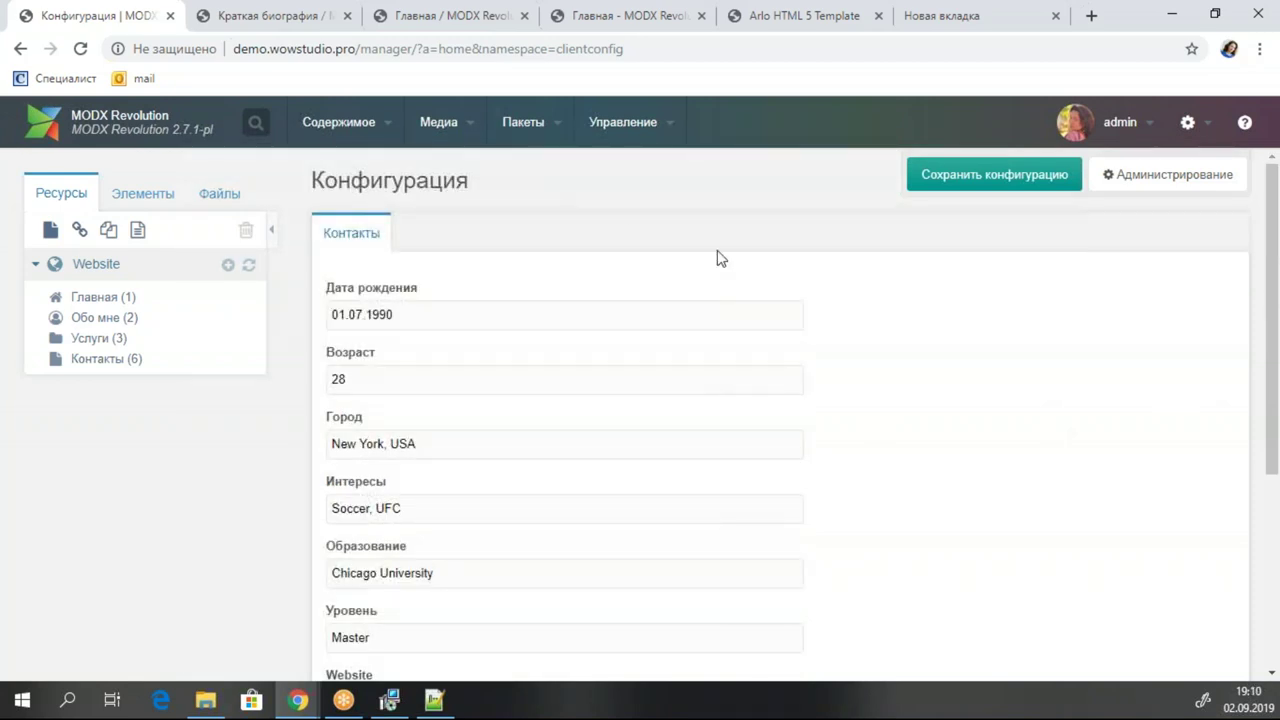
scroll(603, 403, down, 3)
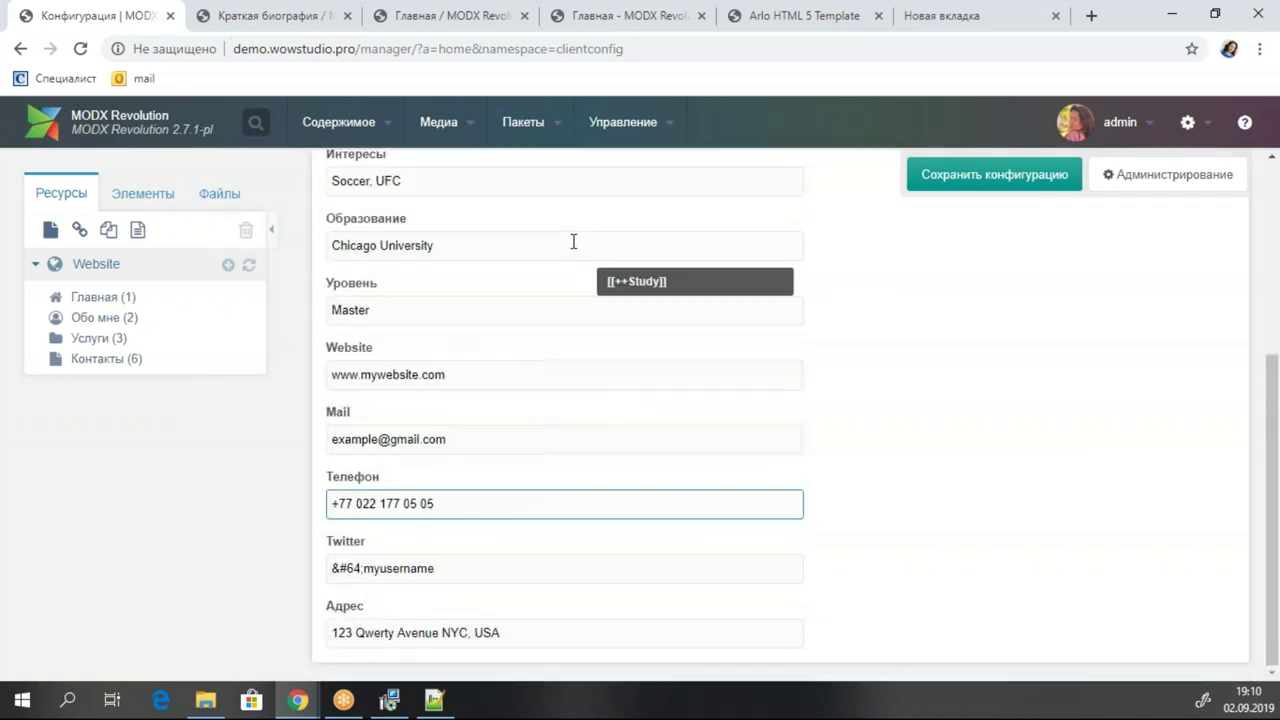
scroll(771, 511, up, 3)
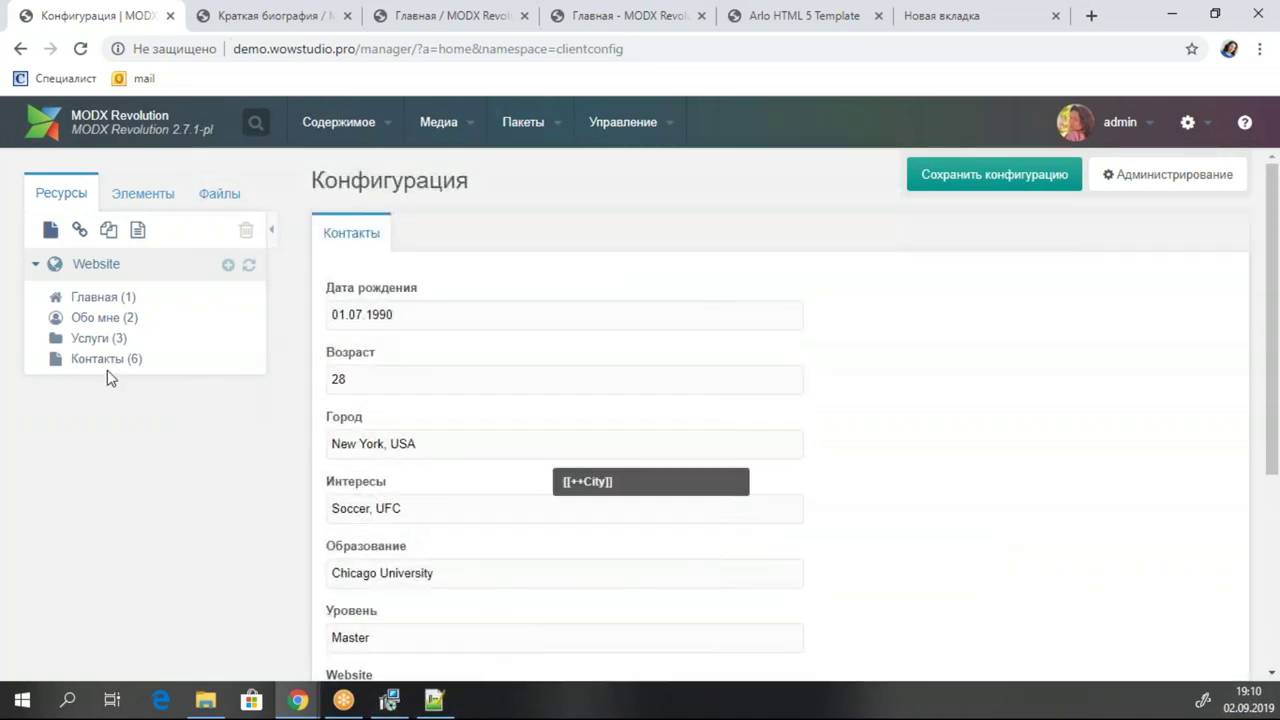
click(142, 193)
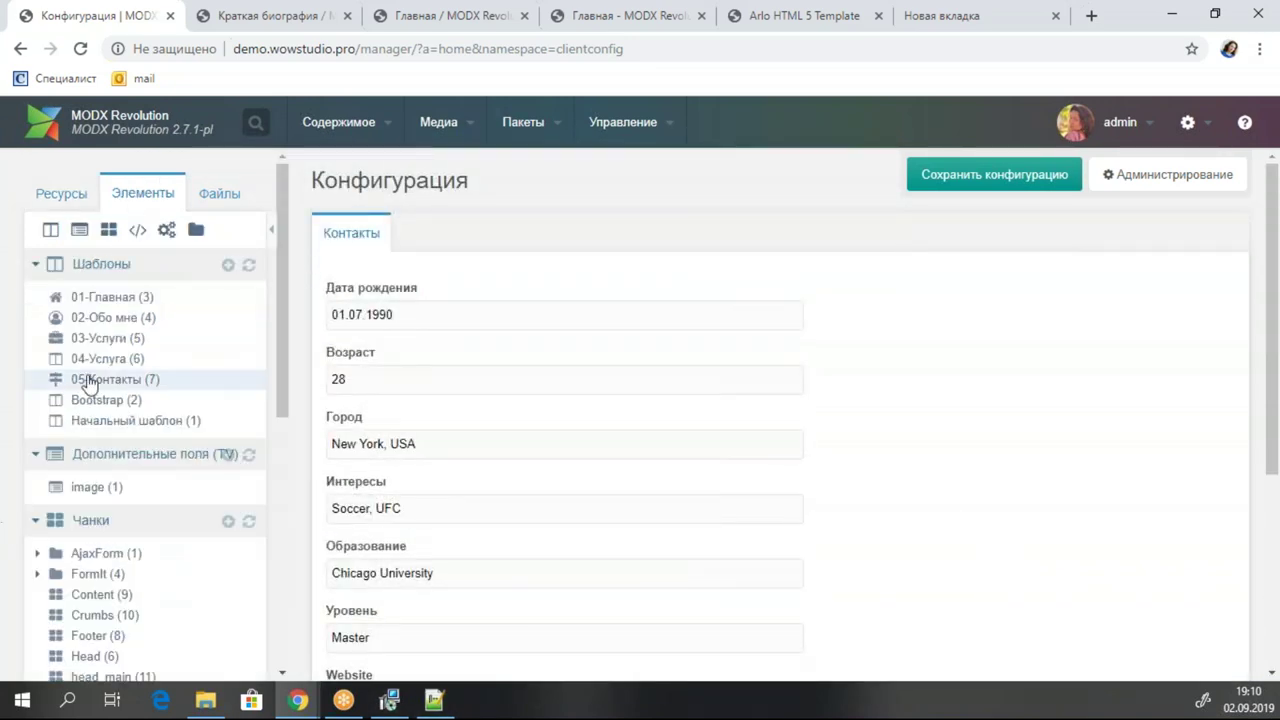
In template 02-Обо мне, replace the 01.07.1990 birthday on line 66 with [[++Birthday]].
click(140, 318)
scroll(1066, 357, down, 3)
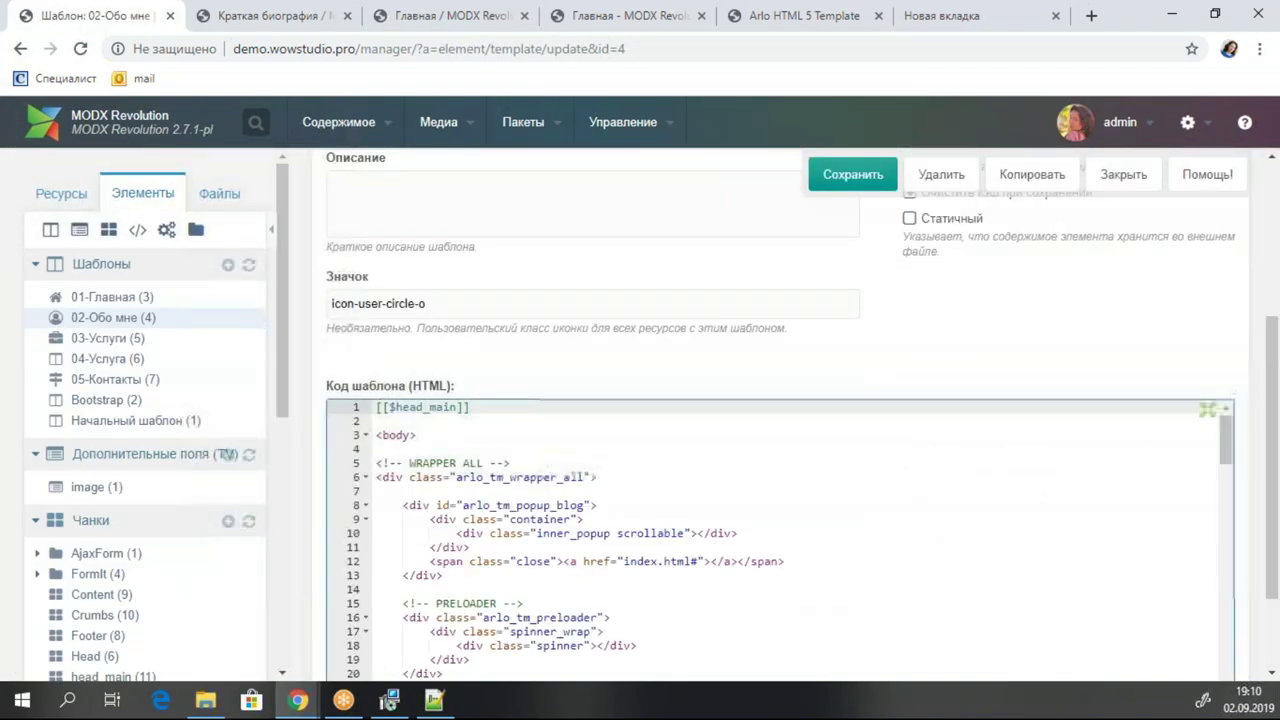
scroll(1000, 430, down, 6)
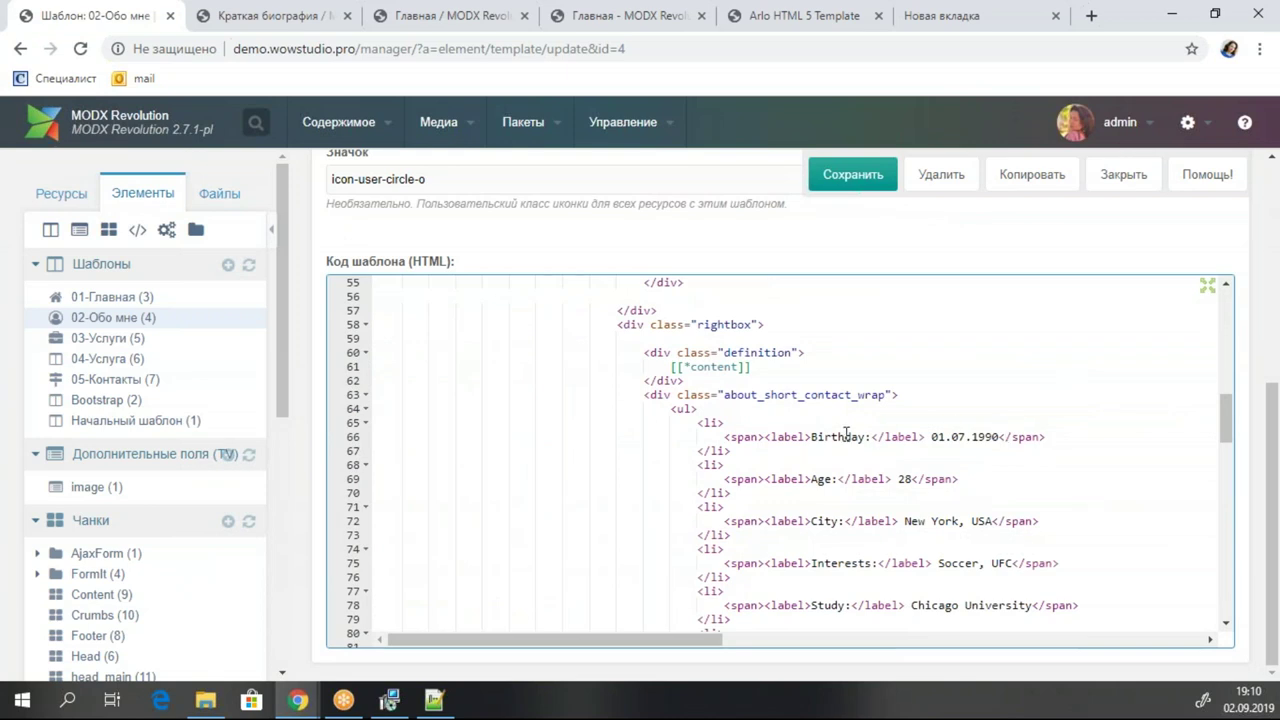
double_click(846, 434)
key(ctrl+c)
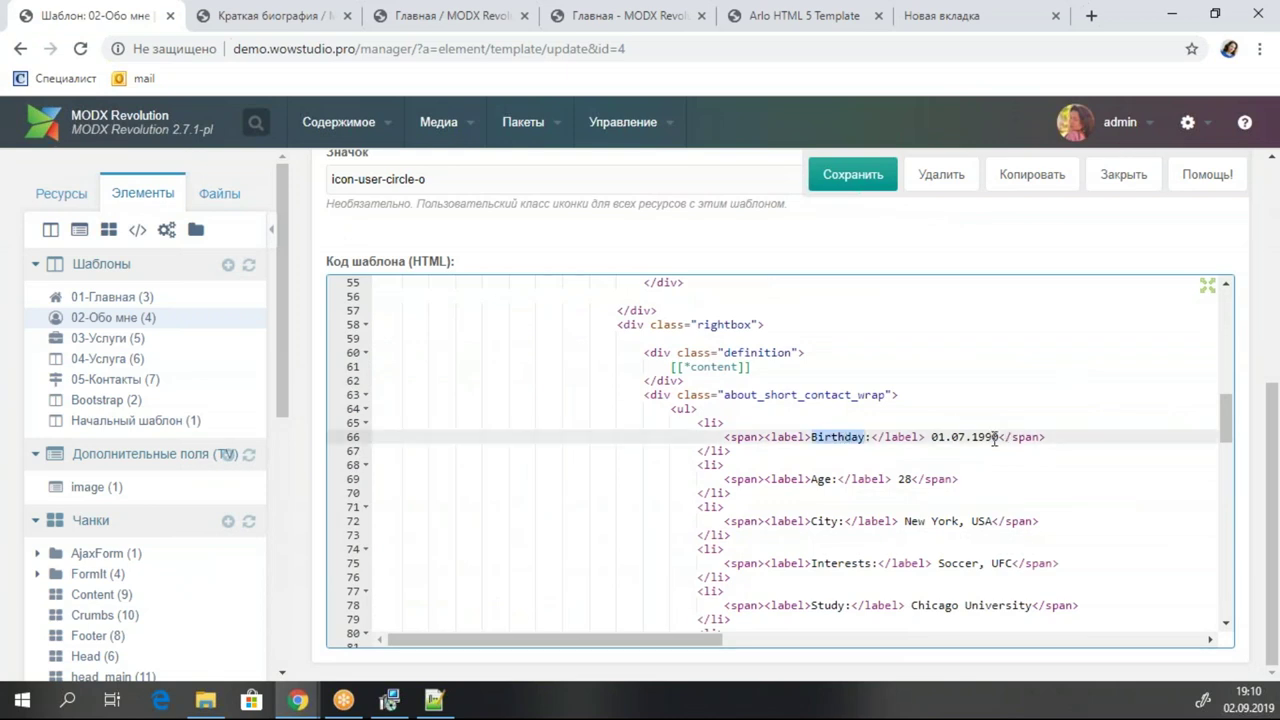
drag(997, 438, 931, 441)
text([[)
text(++)
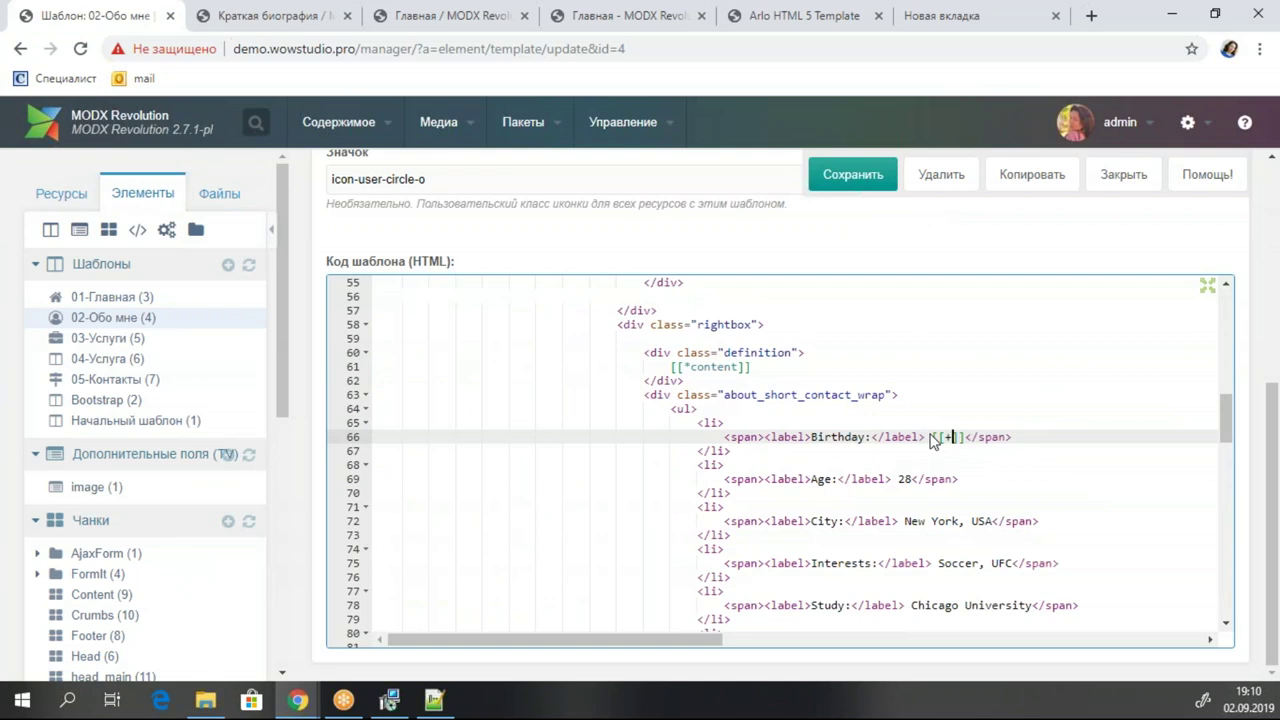
key(ctrl+v)
click(979, 437)
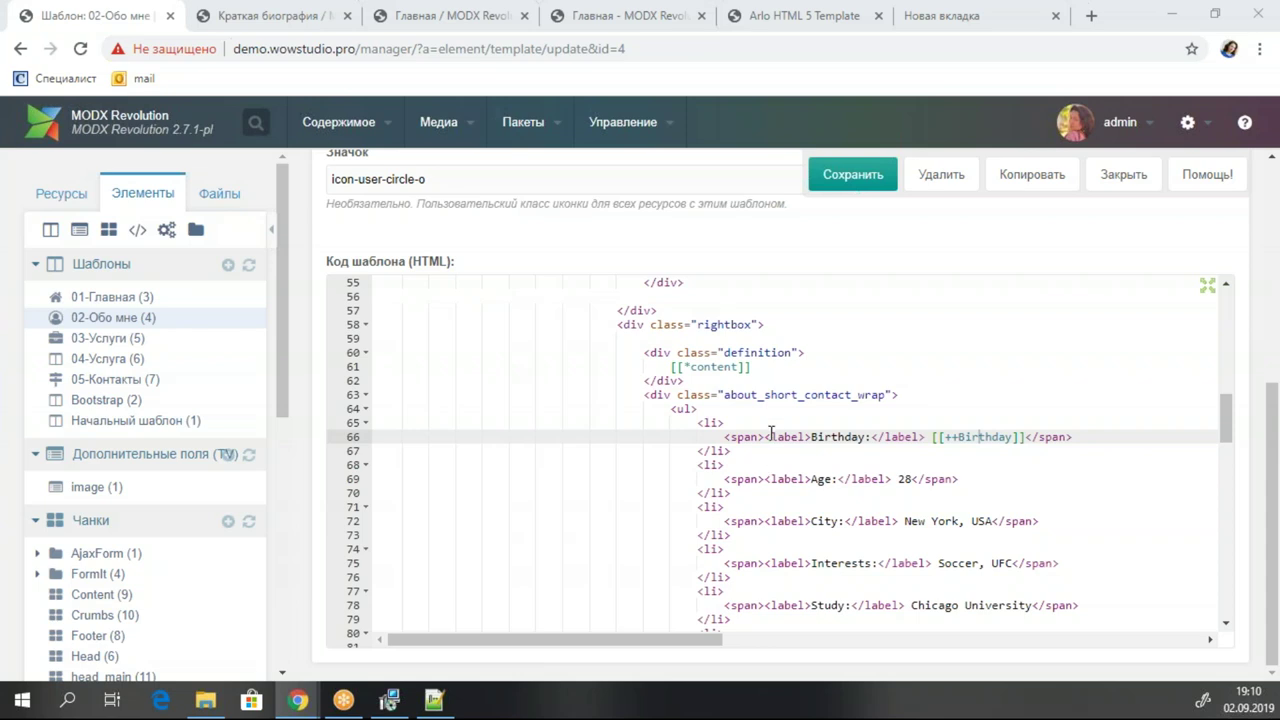
Paste the placeholder contact list over the old markup and check the Age, City, Interests, Study and Degree lines.
scroll(722, 420, down, 2)
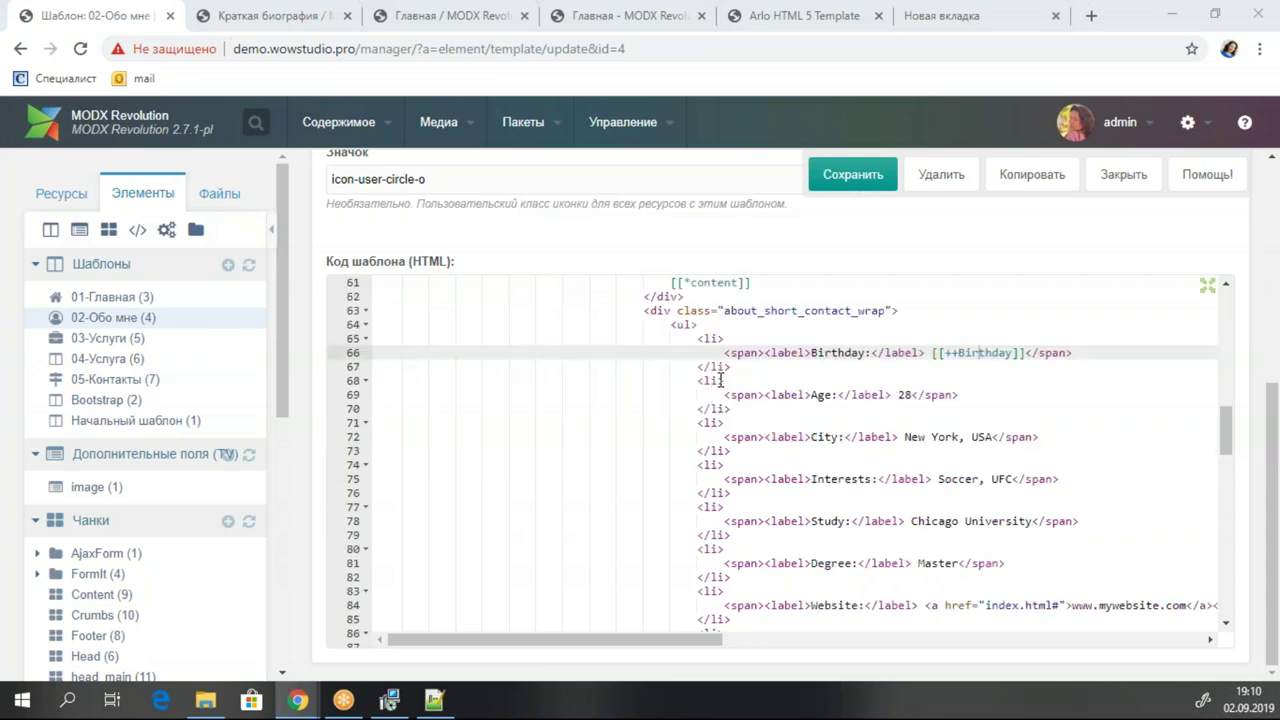
drag(672, 339, 770, 553)
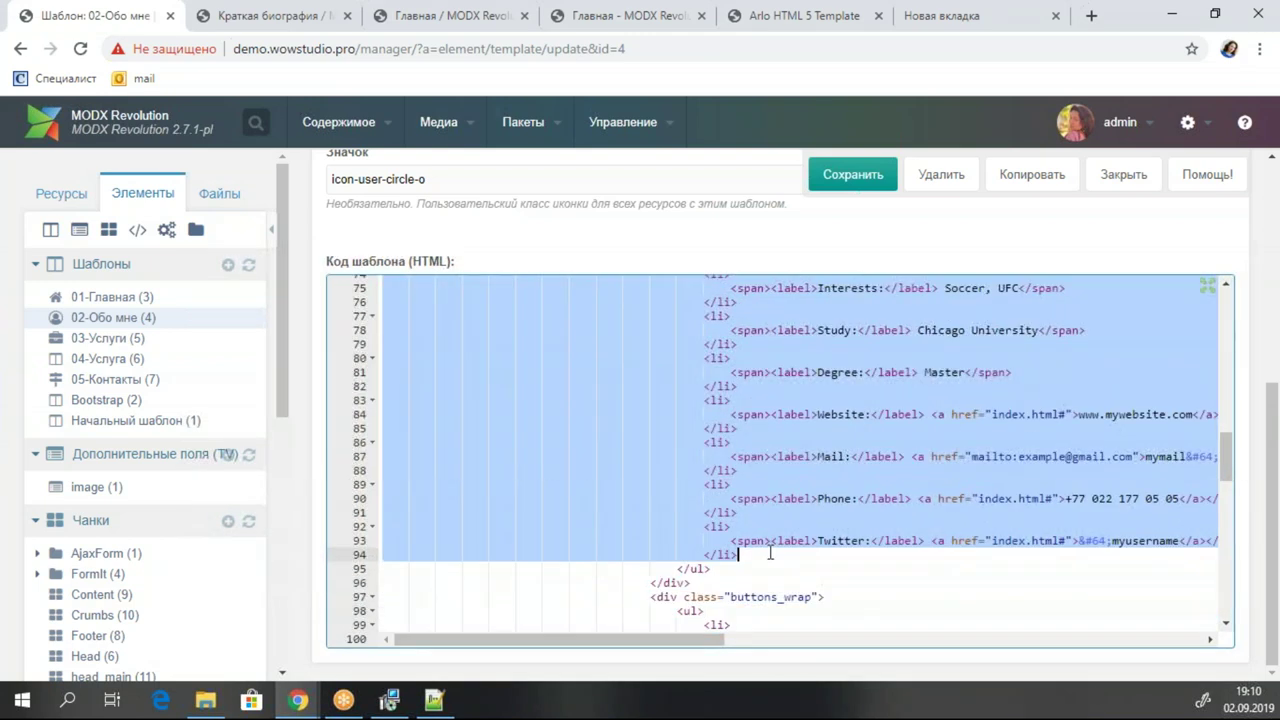
key(ctrl+v)
scroll(1051, 406, up, 2)
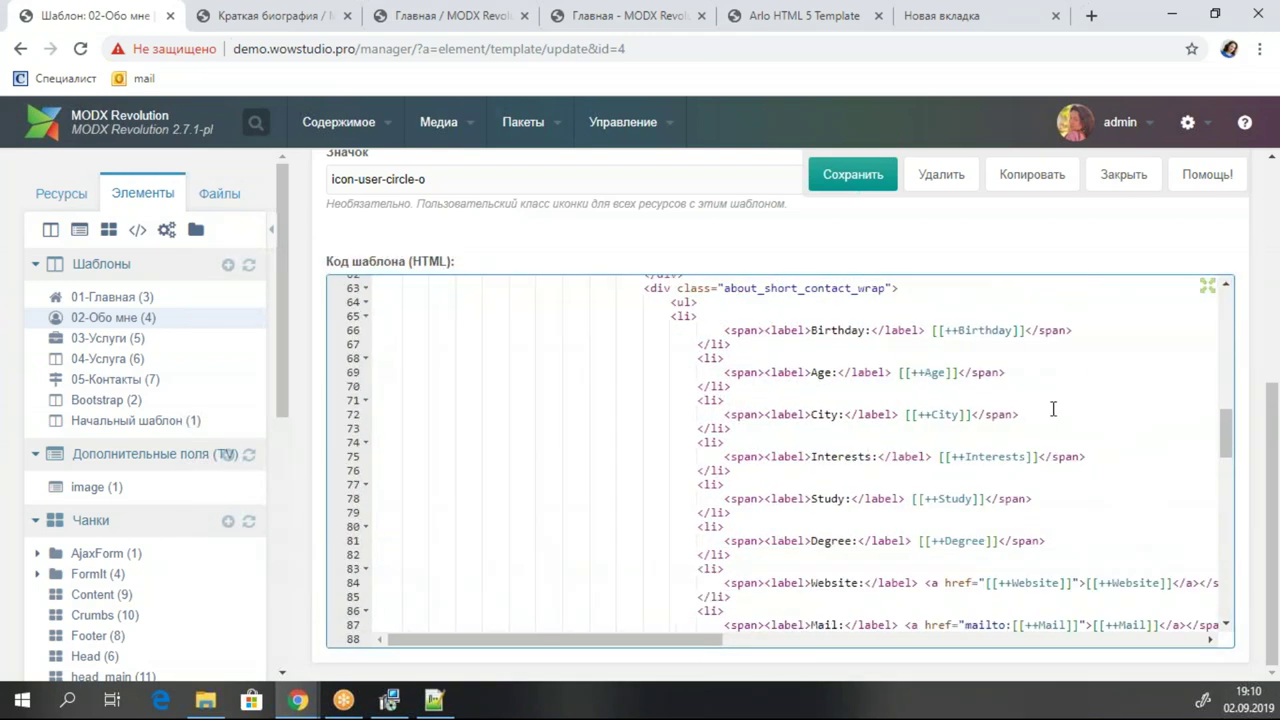
click(927, 373)
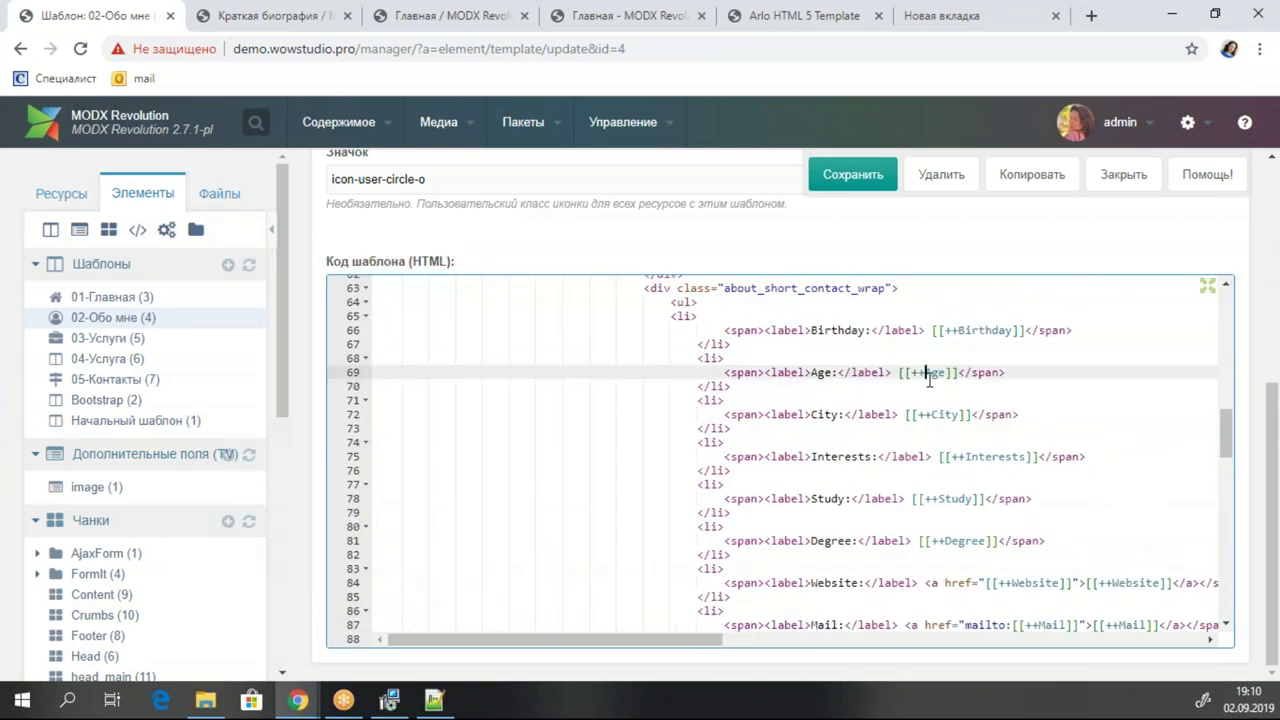
click(832, 414)
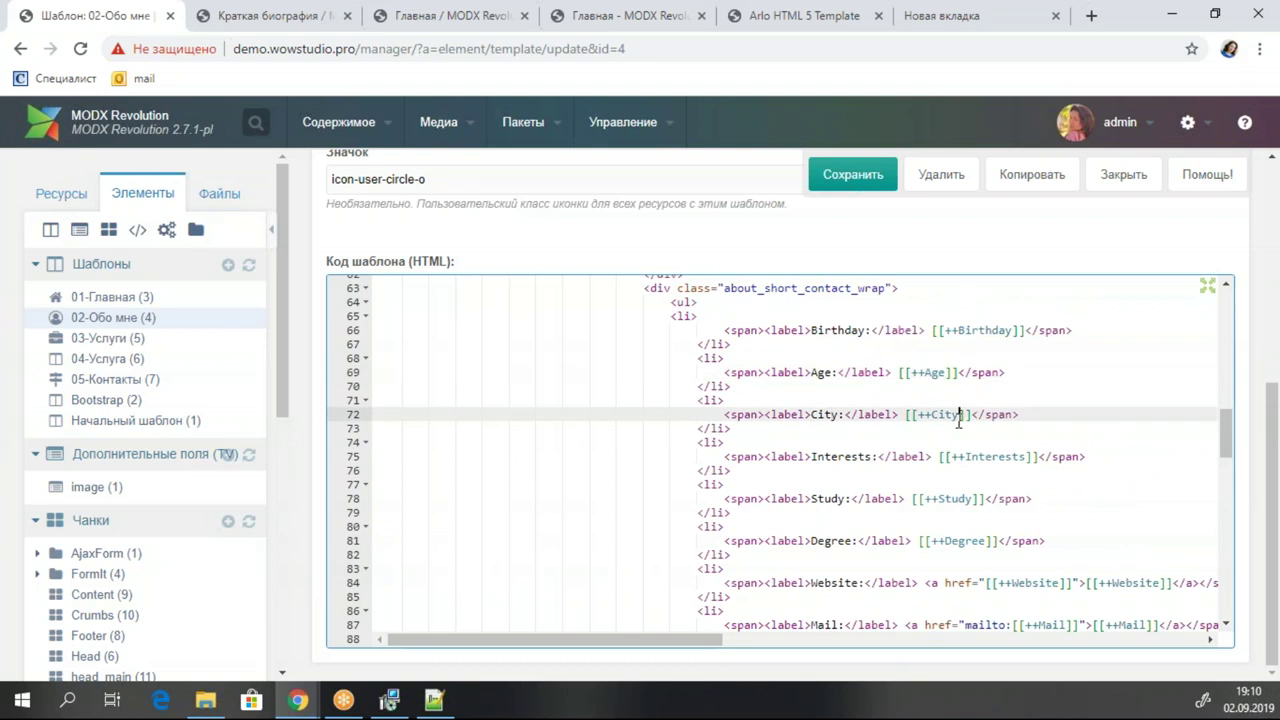
click(835, 456)
click(826, 498)
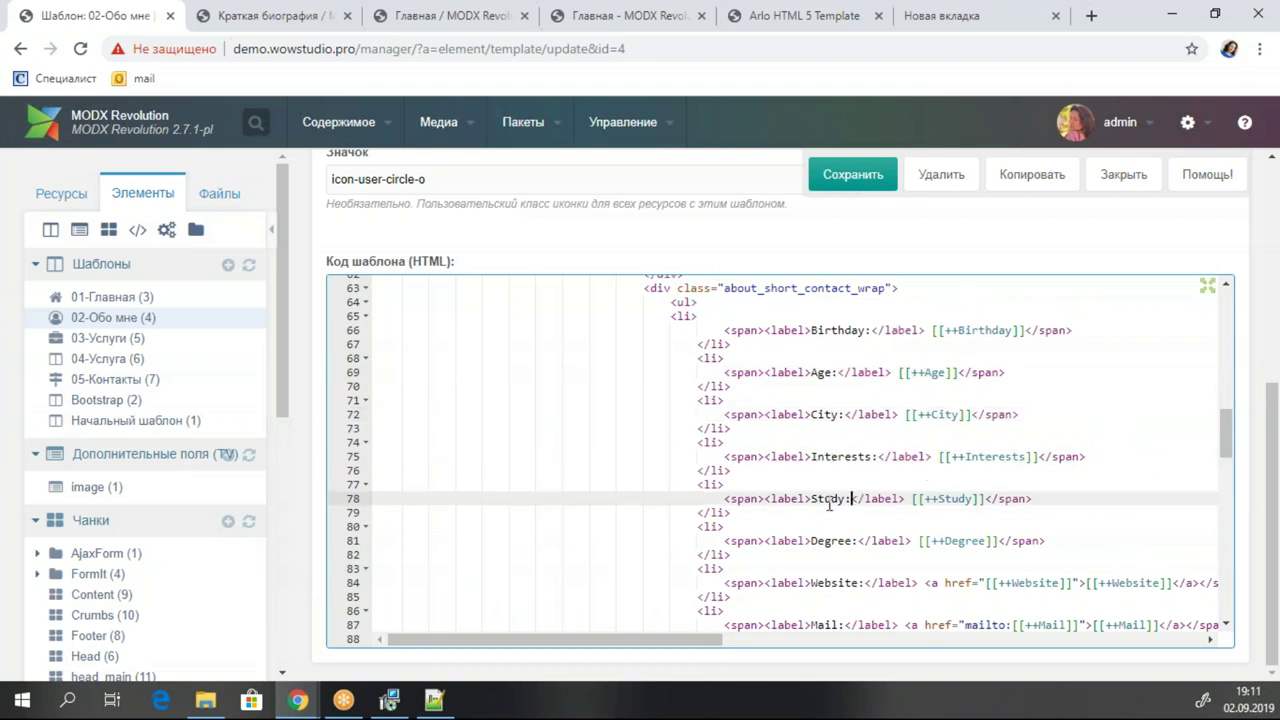
click(834, 541)
click(958, 541)
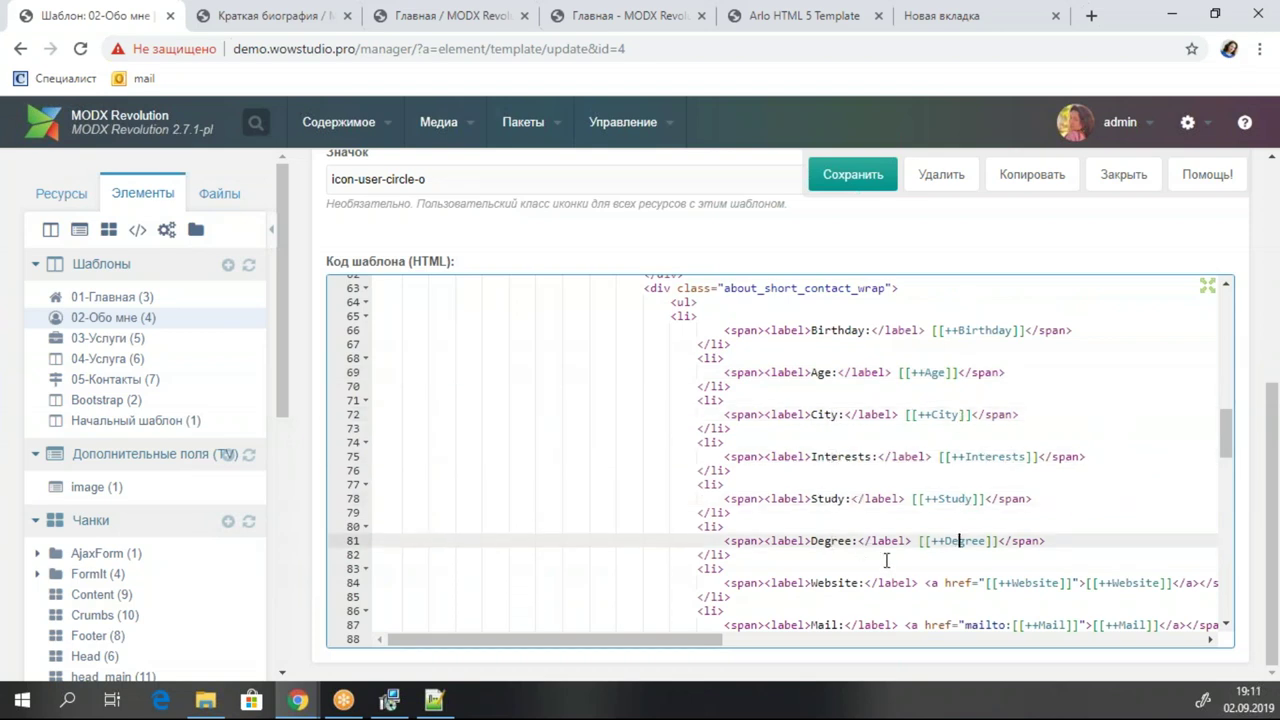
Review the Twitter and Phone placeholders, save the template, and reload the live About page.
scroll(885, 546, down, 3)
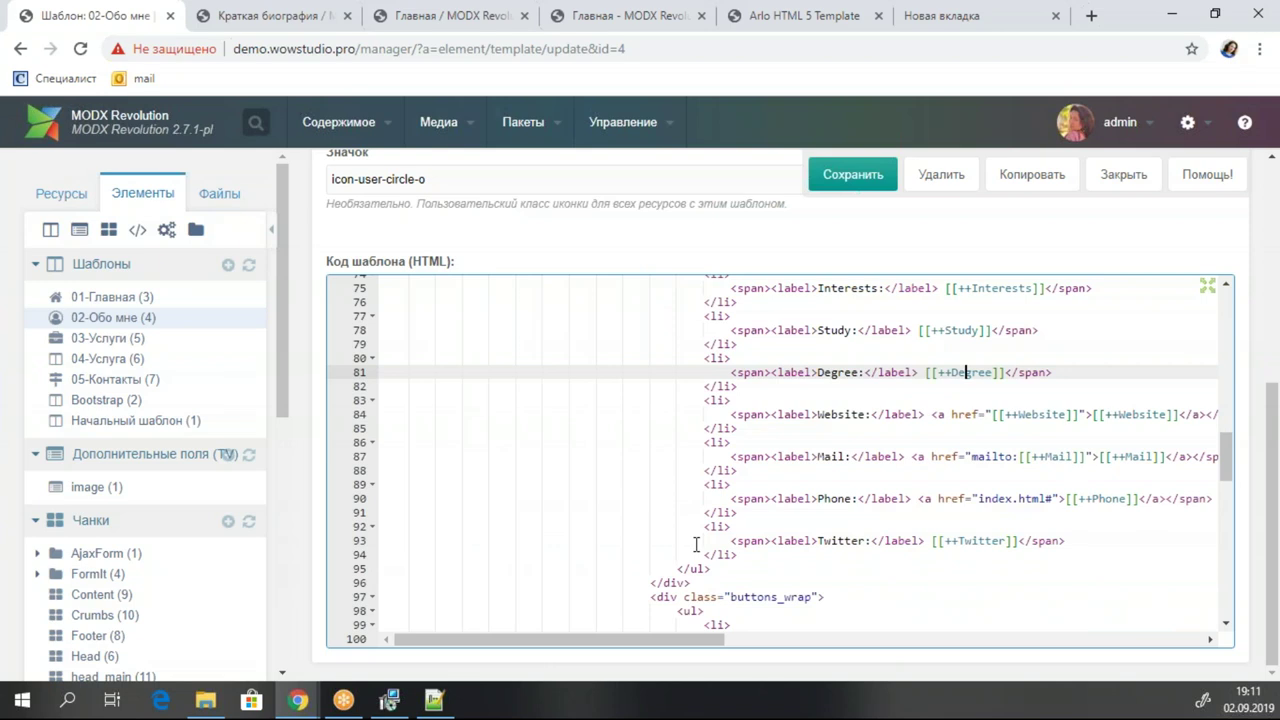
double_click(847, 541)
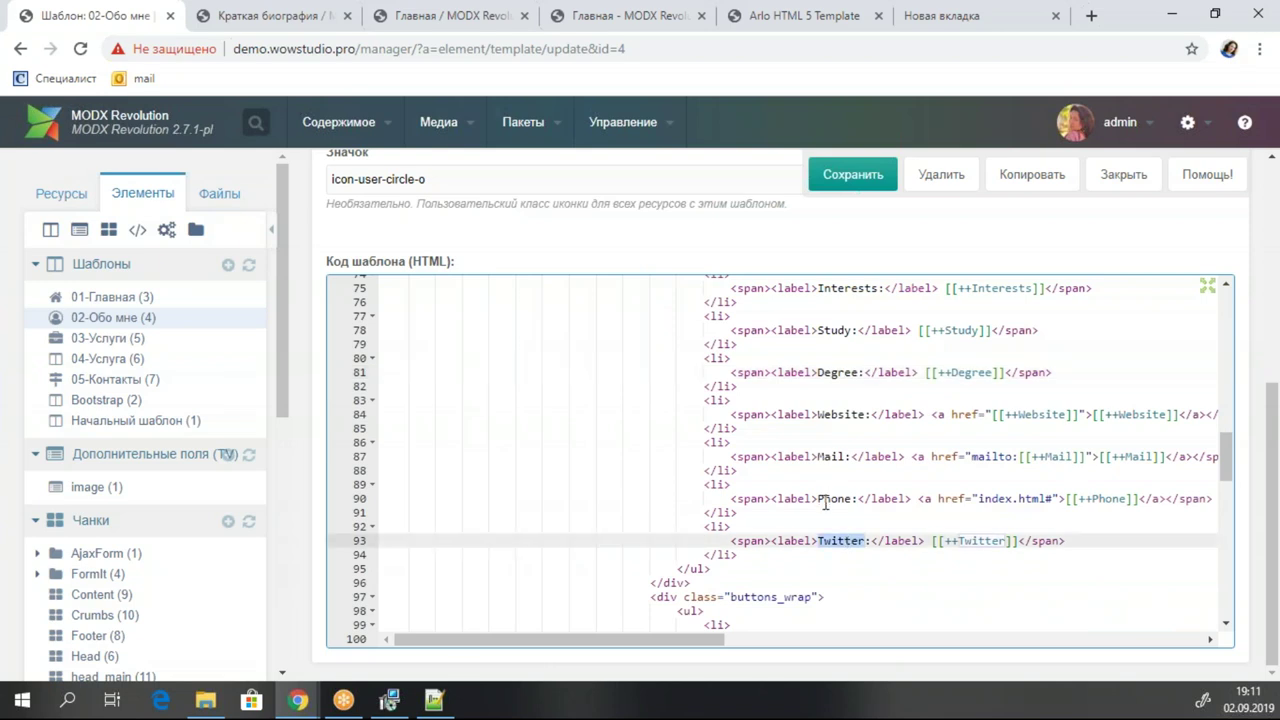
double_click(826, 499)
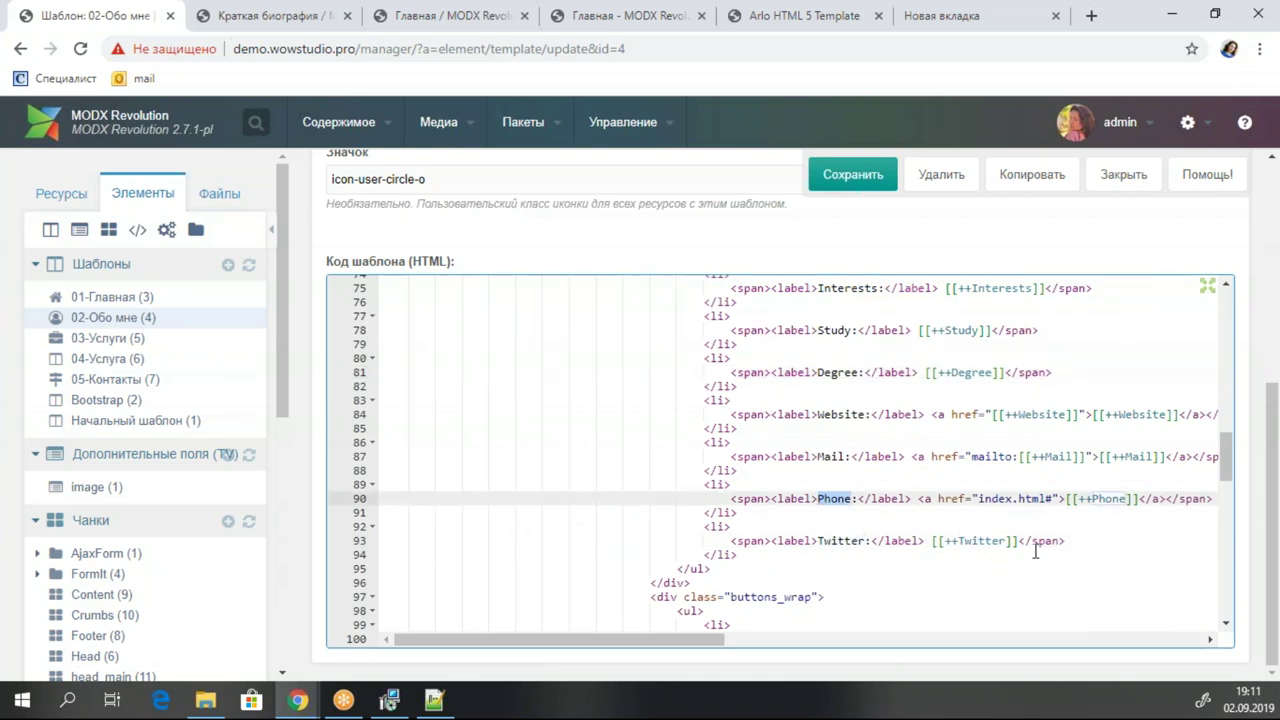
click(852, 176)
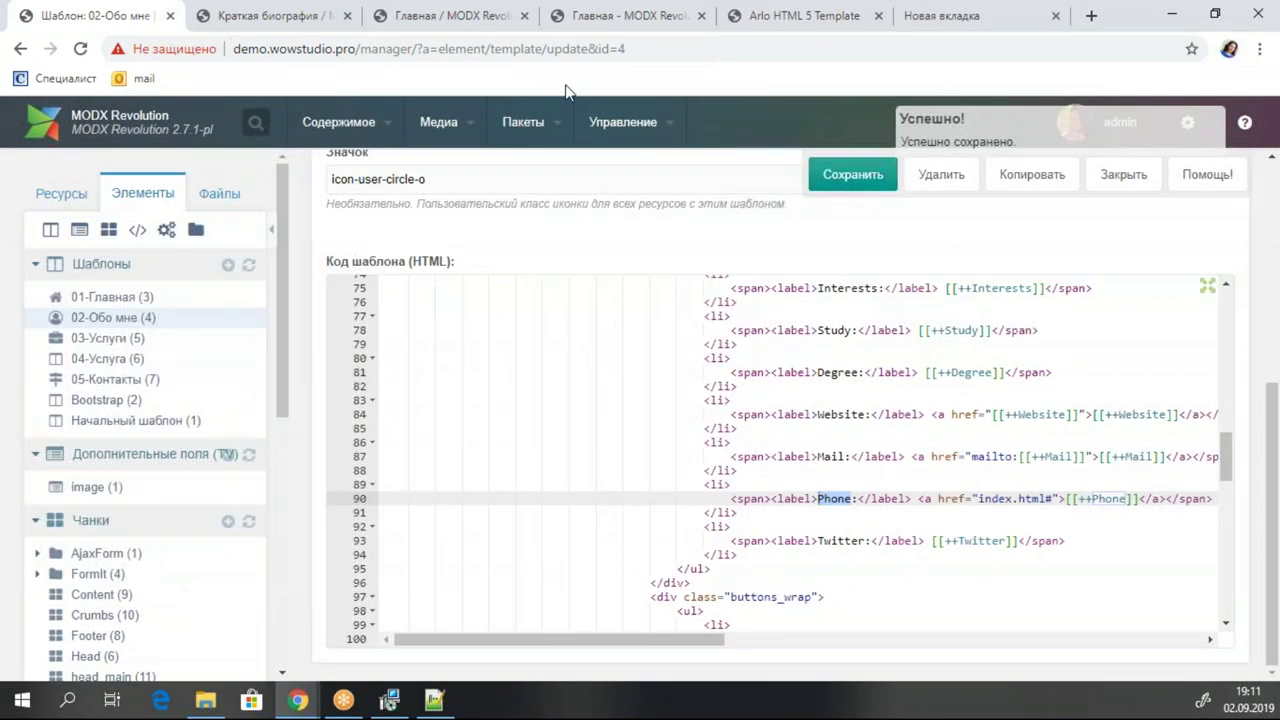
click(236, 12)
click(80, 48)
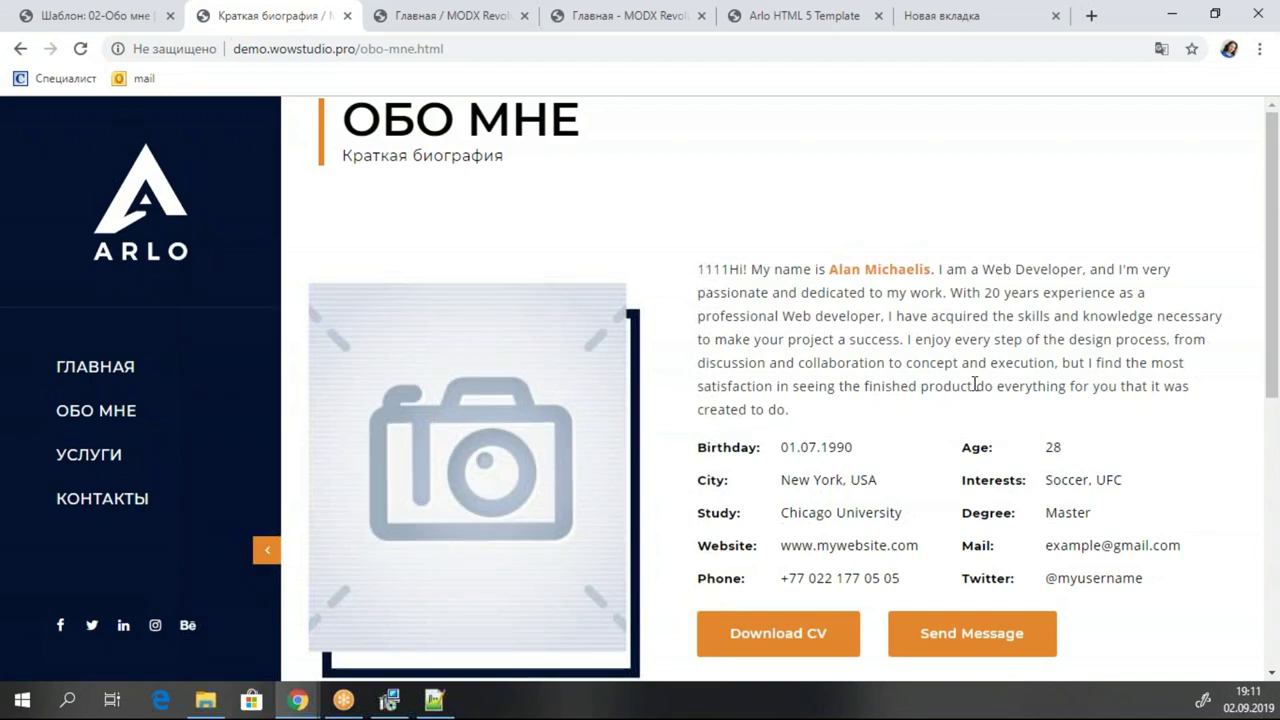
click(110, 15)
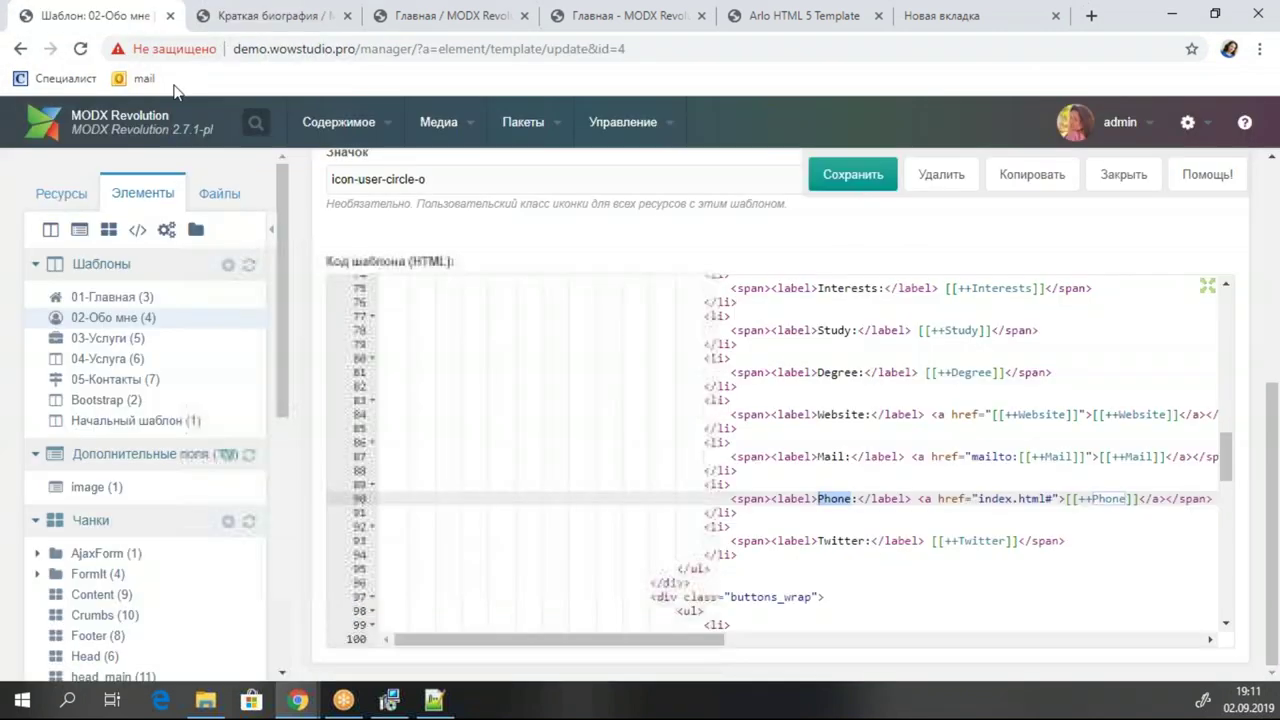
mouse_move(500, 109)
click(521, 176)
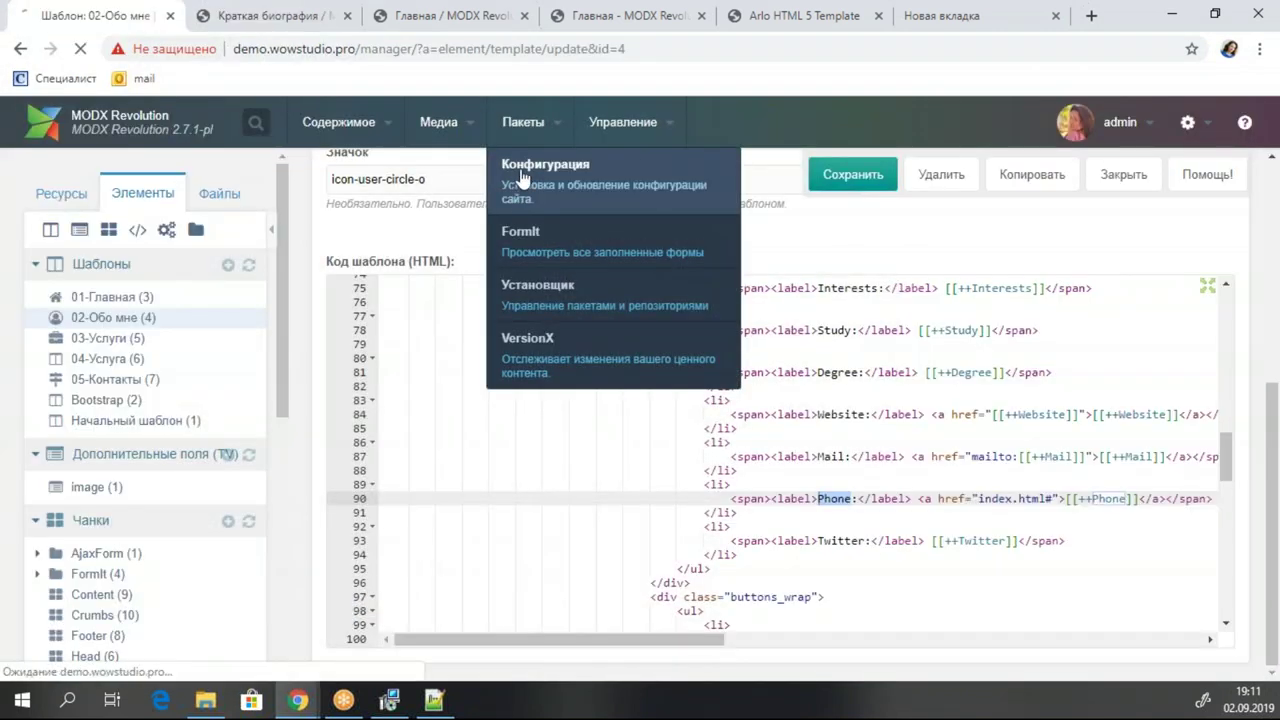
scroll(763, 423, down, 3)
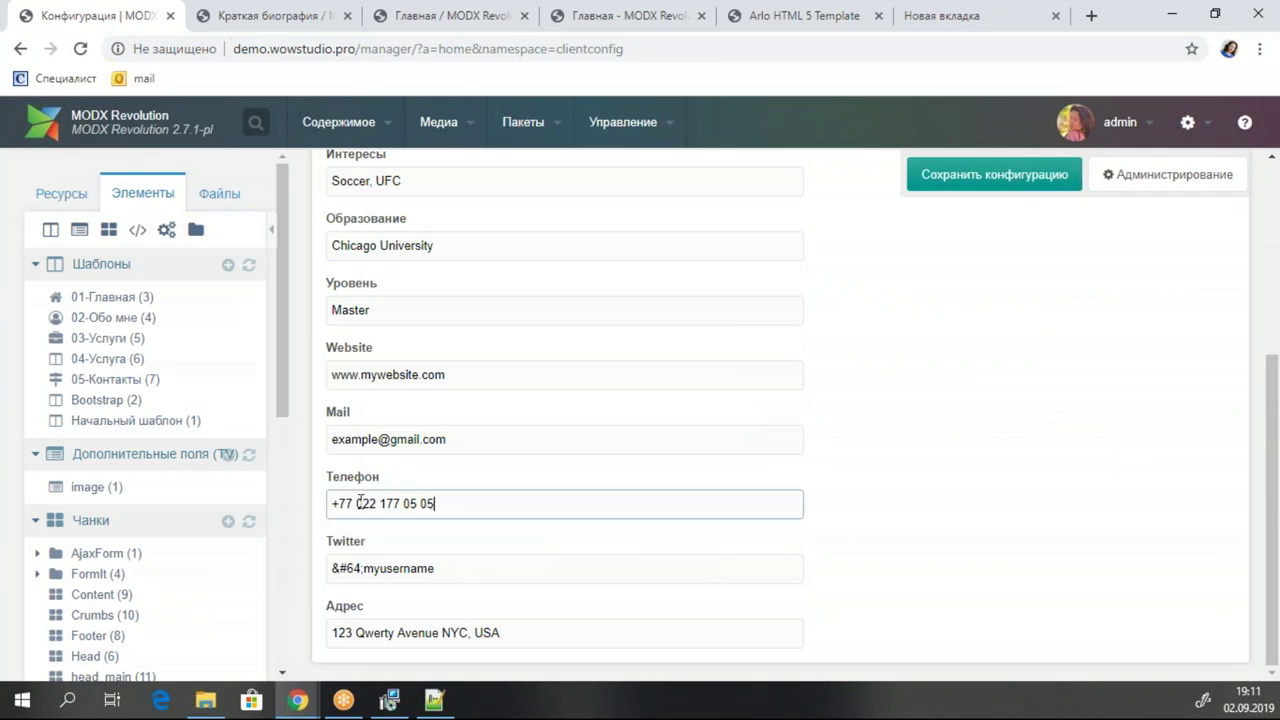
drag(436, 503, 333, 500)
text(+7)
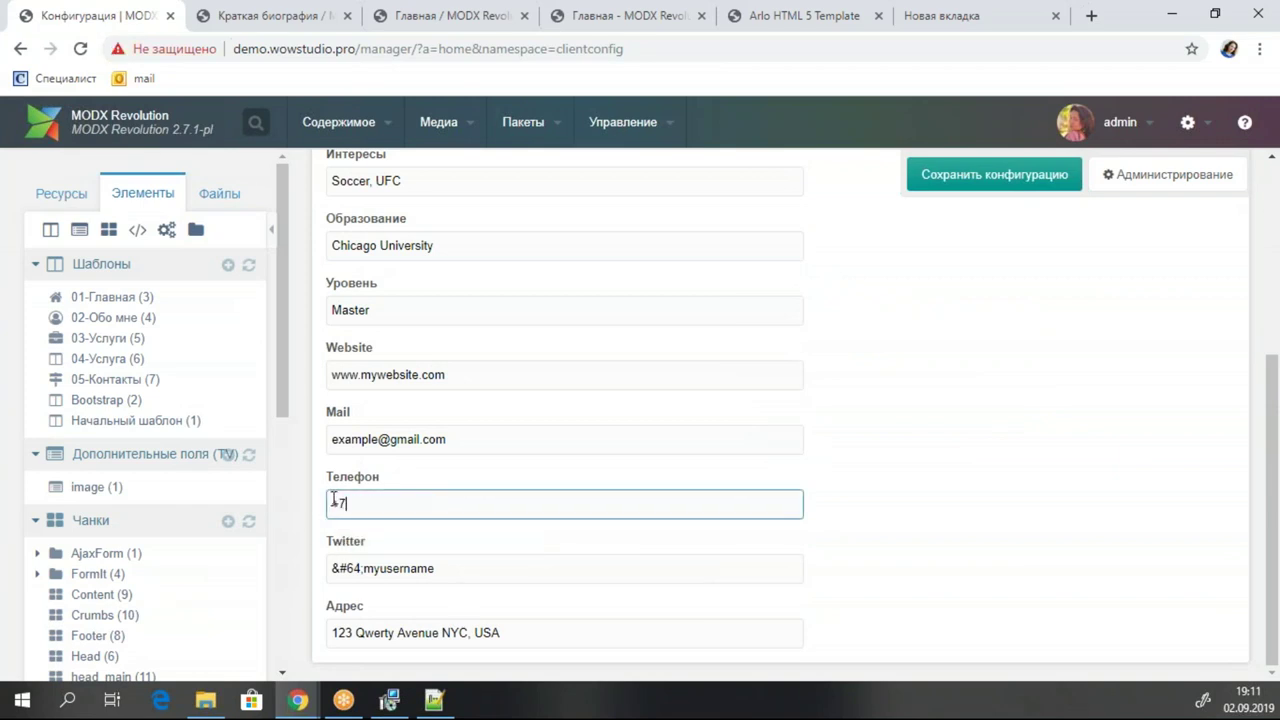
text( 000 0100)
text(00)
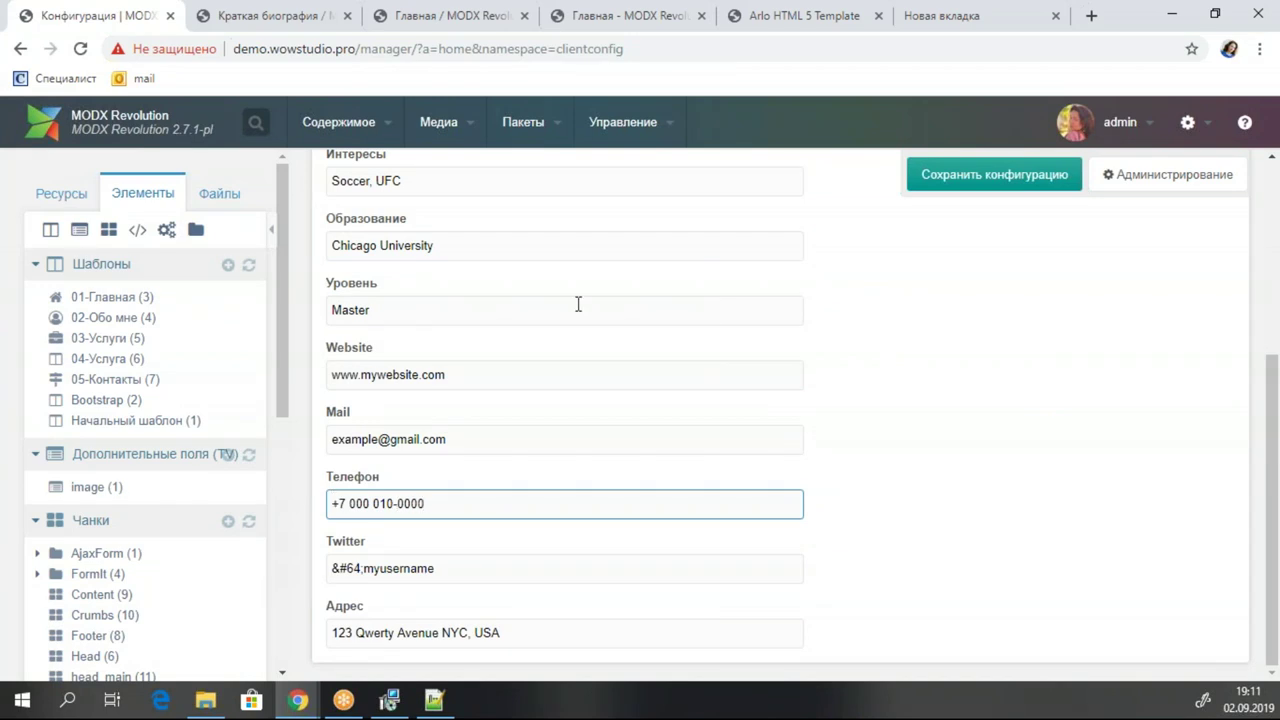
click(1025, 176)
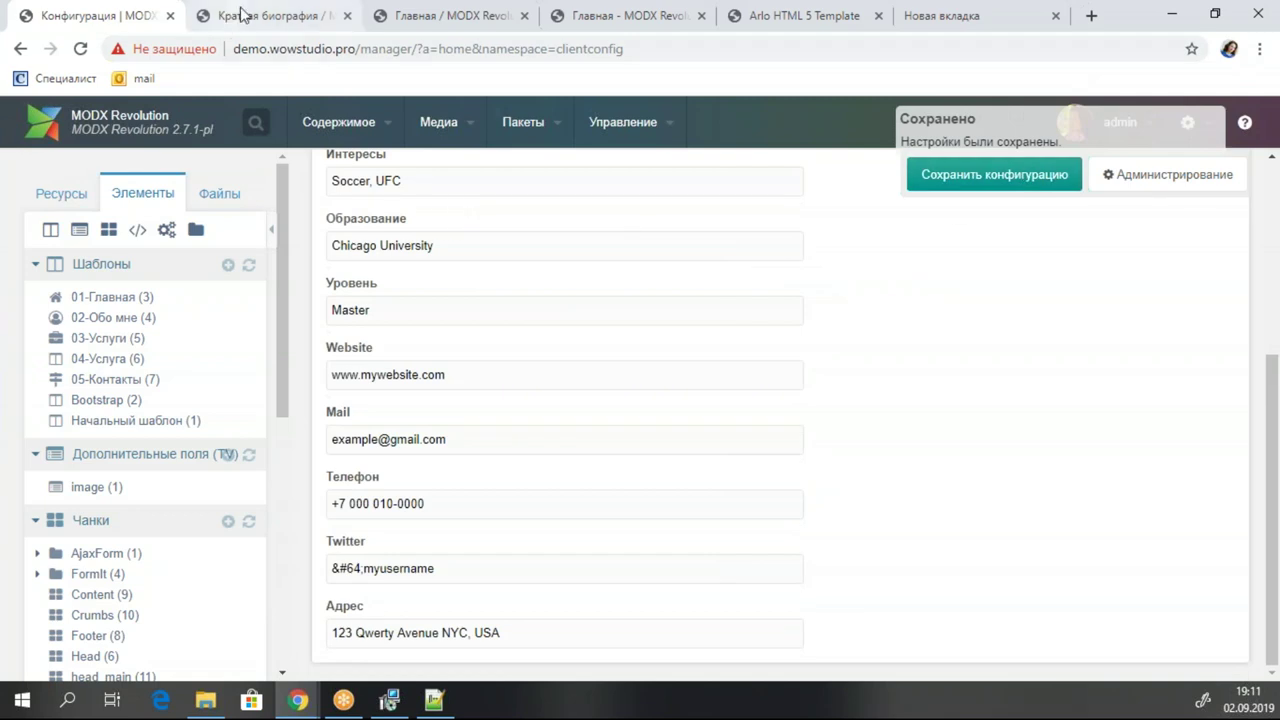
click(229, 22)
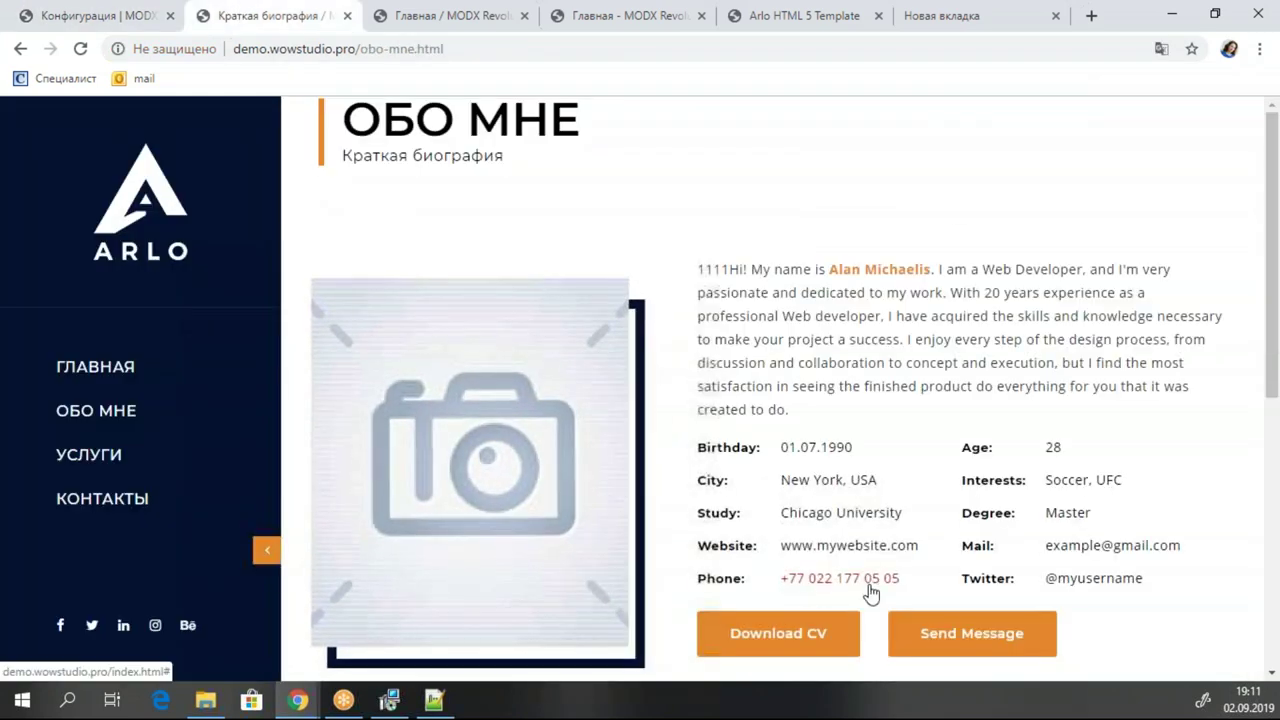
Reload the live About page to confirm the new phone number, then return to Конфигурация.
click(80, 48)
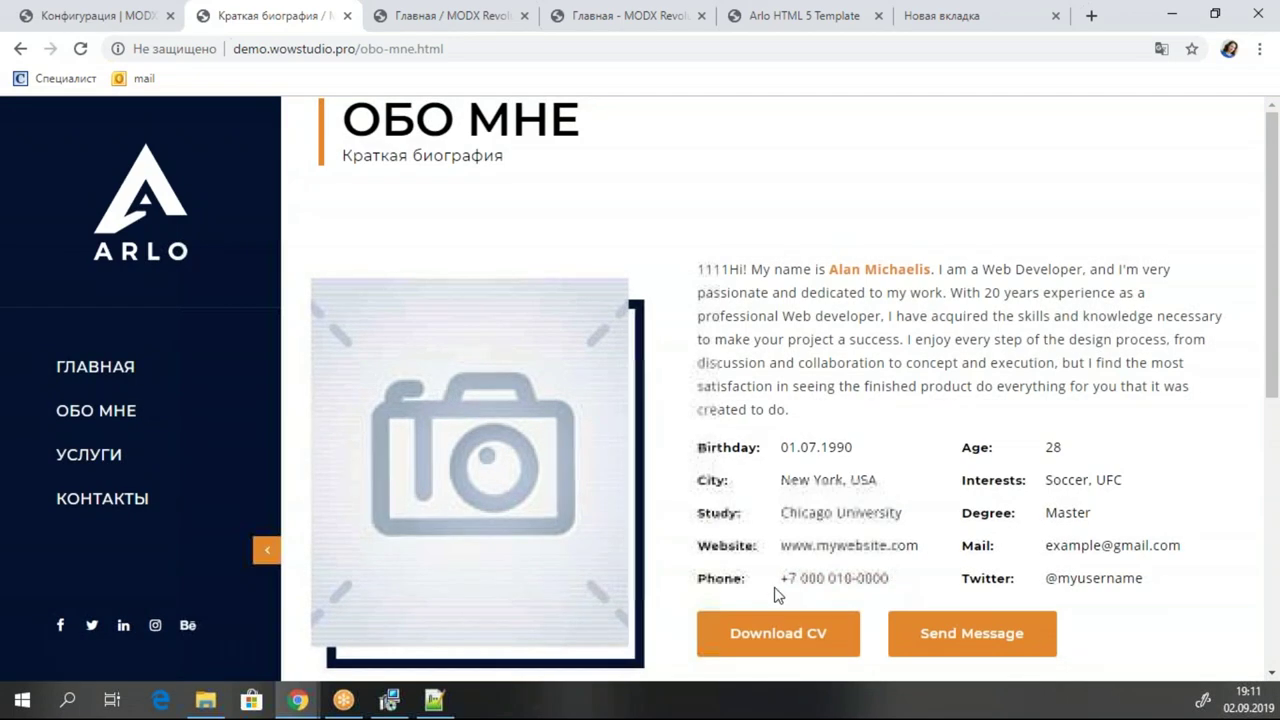
click(90, 17)
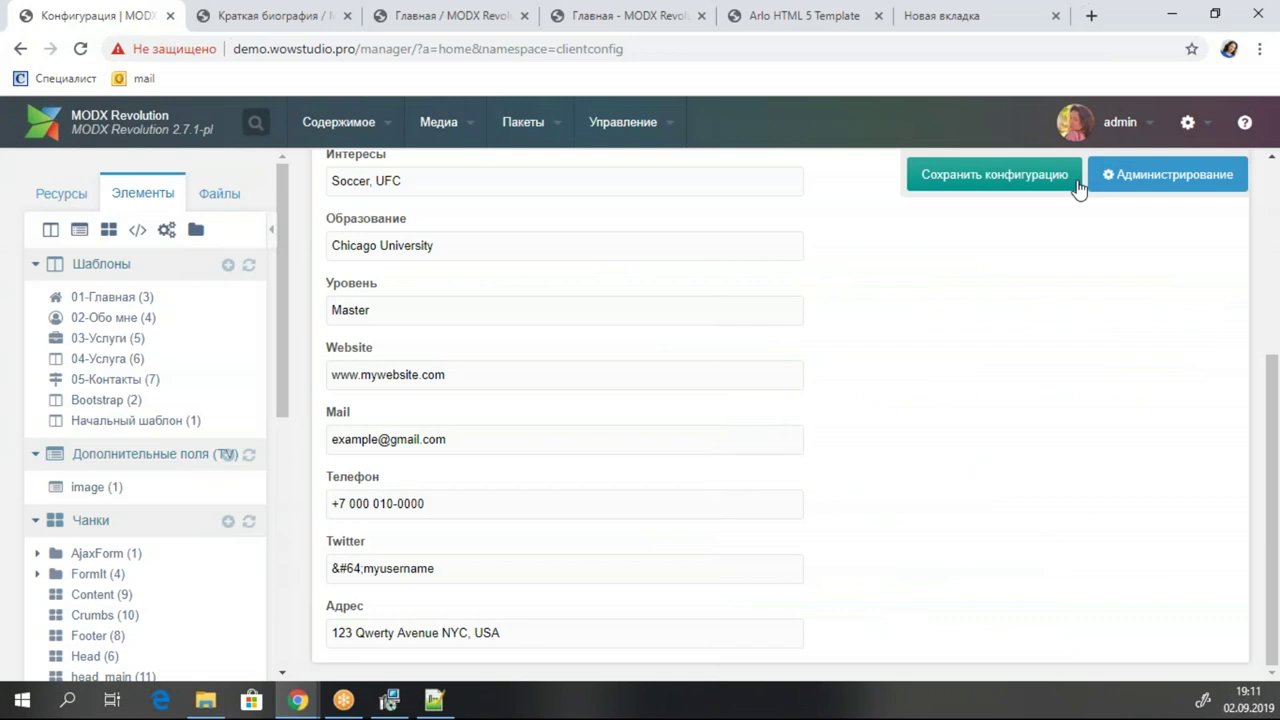
mouse_move(756, 382)
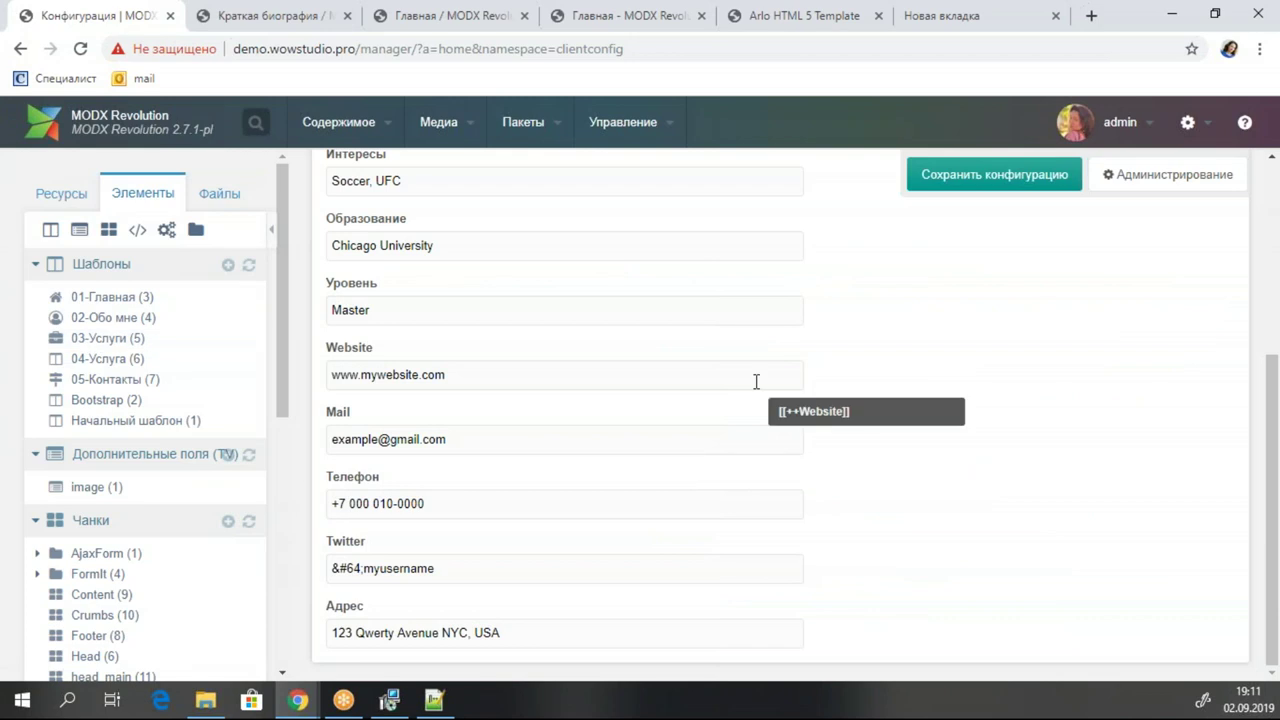
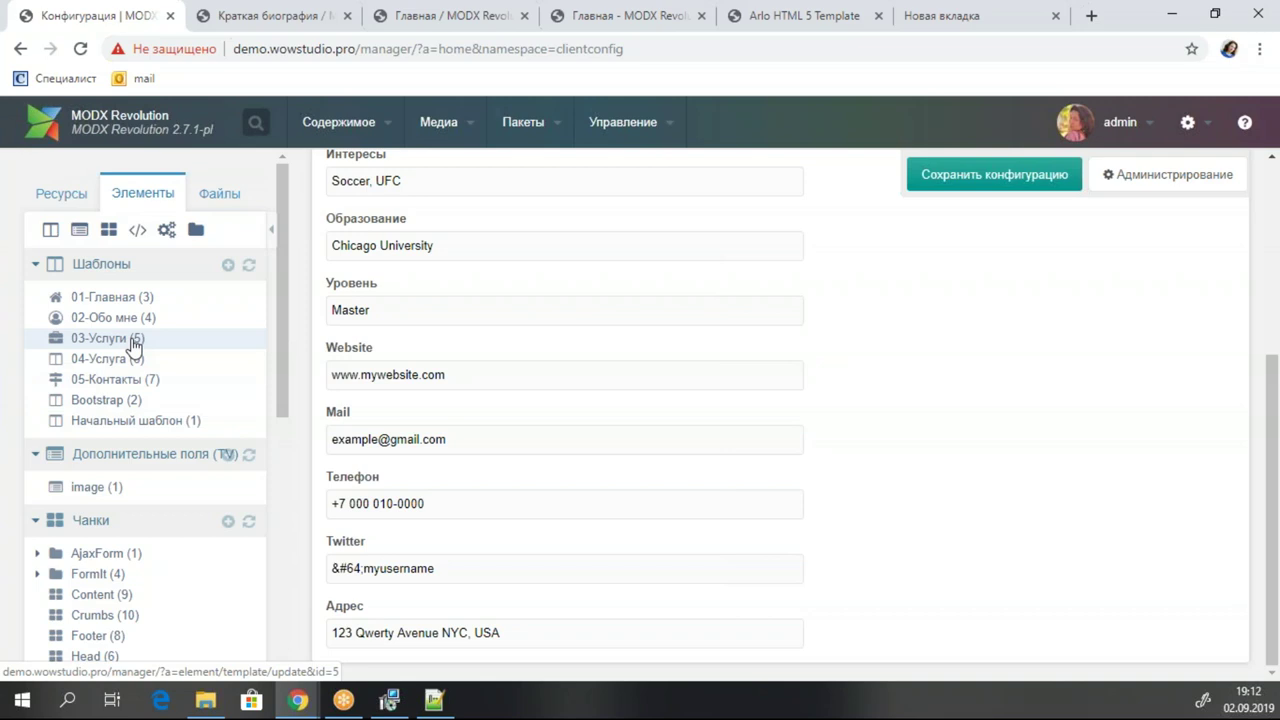
Comment out the Download CV list item in the 02-Обо мне template with <!-- -->.
click(124, 318)
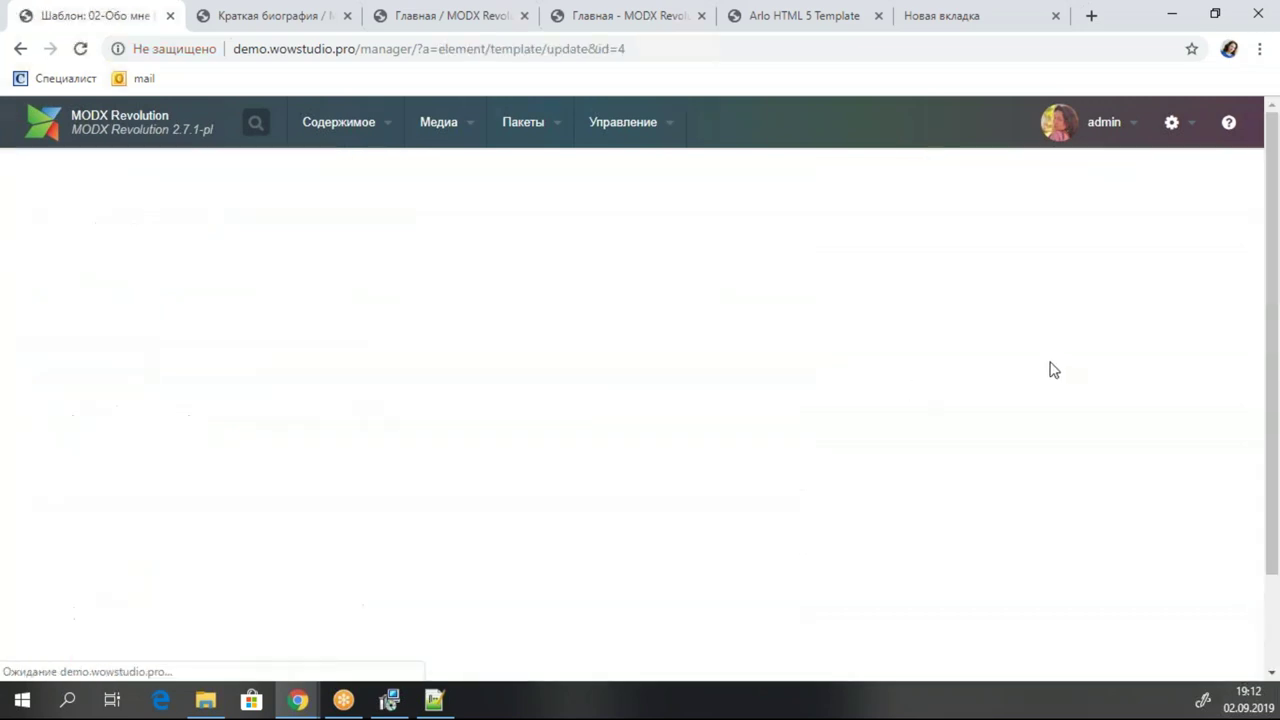
scroll(960, 317, down, 10)
scroll(811, 414, down, 10)
scroll(760, 400, up, 2)
click(728, 385)
click(720, 397)
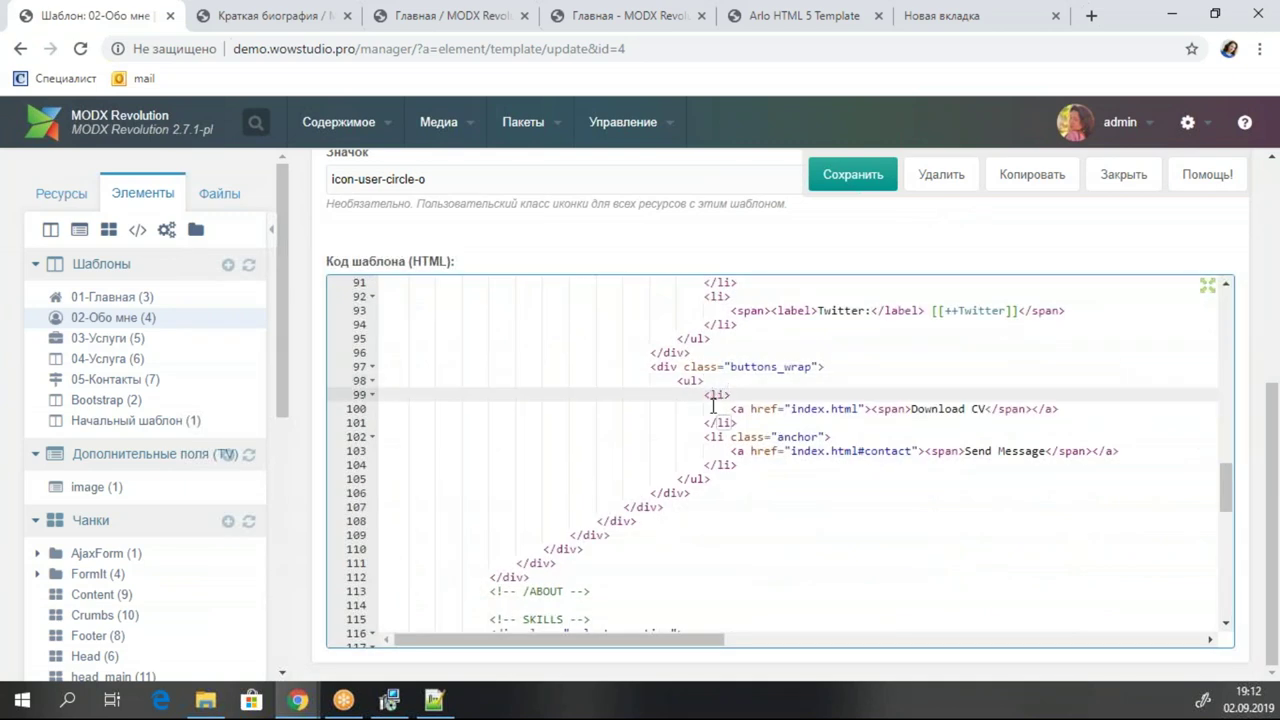
text(!--)
click(731, 424)
text(--)
Change the Send Message button text to 'Послать сообщение' and its href to [[~6]].
click(926, 451)
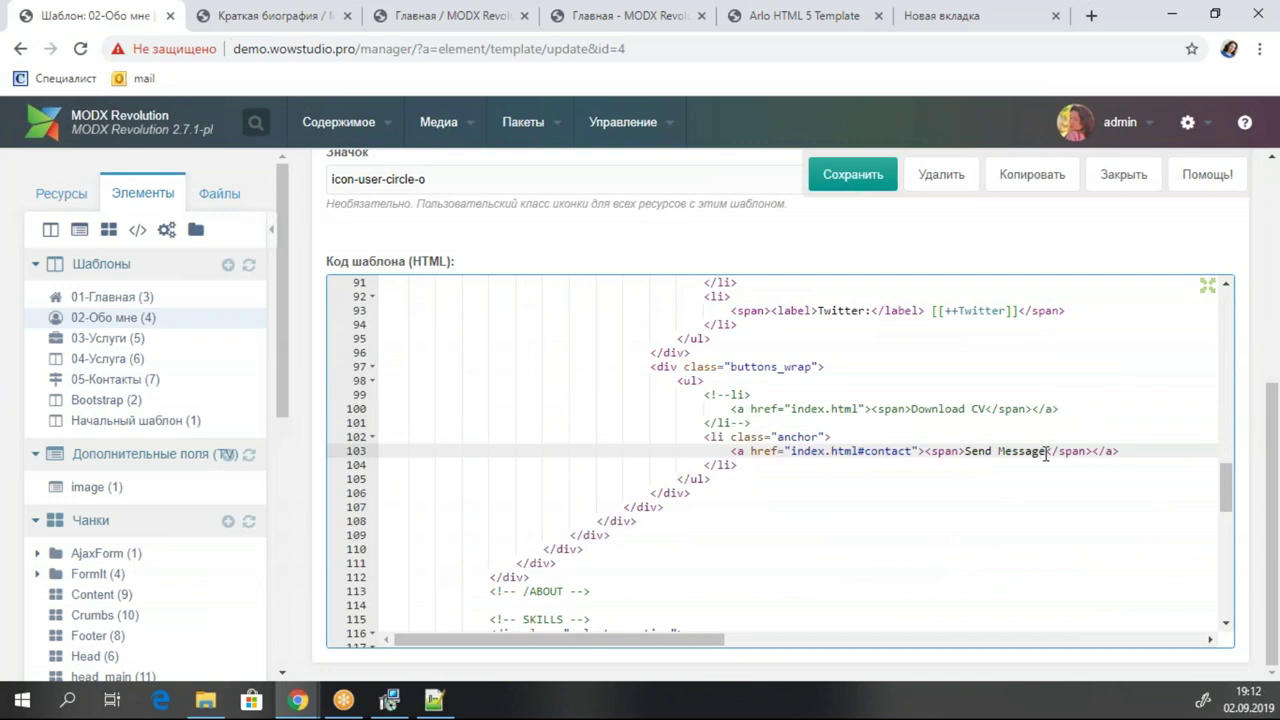
drag(1045, 452, 966, 452)
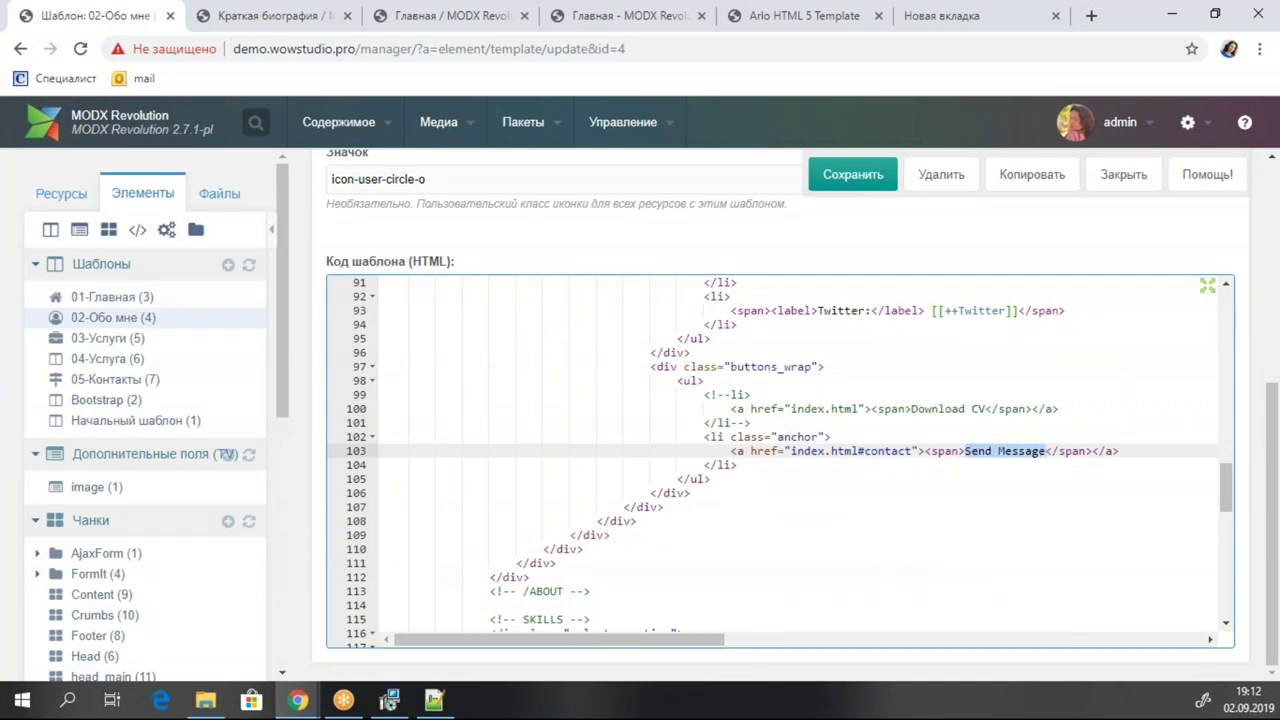
text(По)
text(слать )
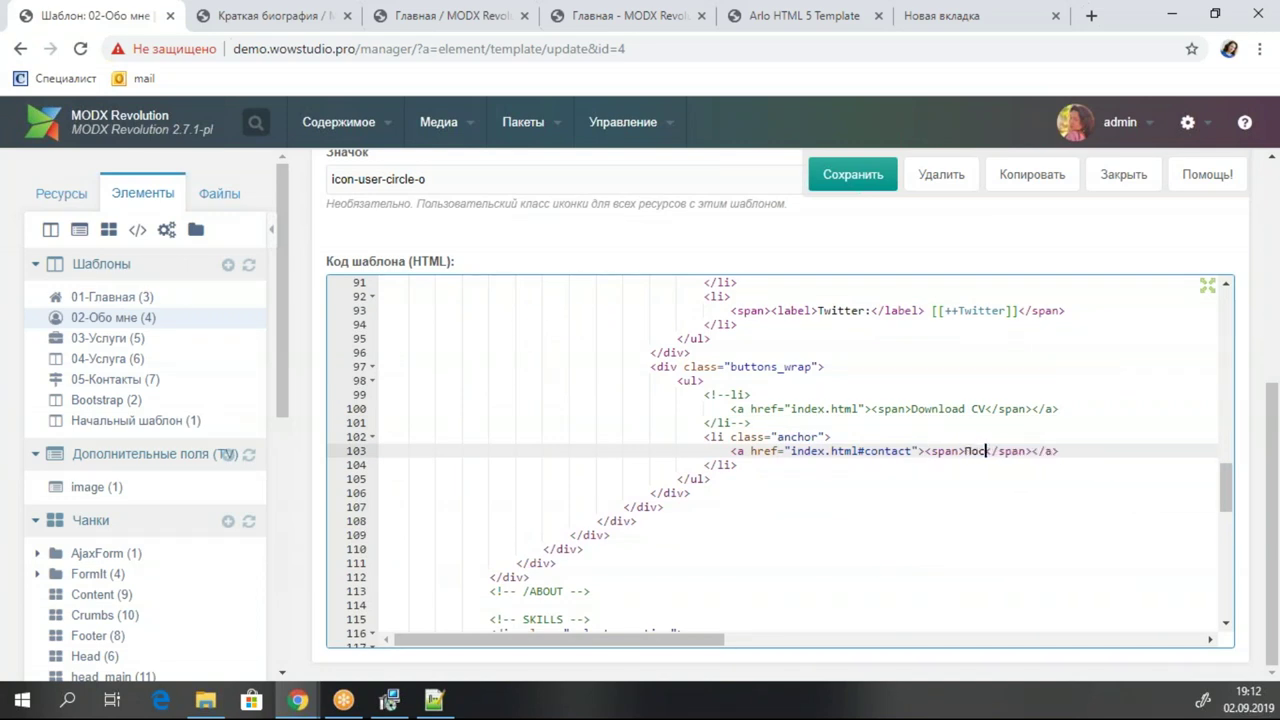
text(сообщени ке)
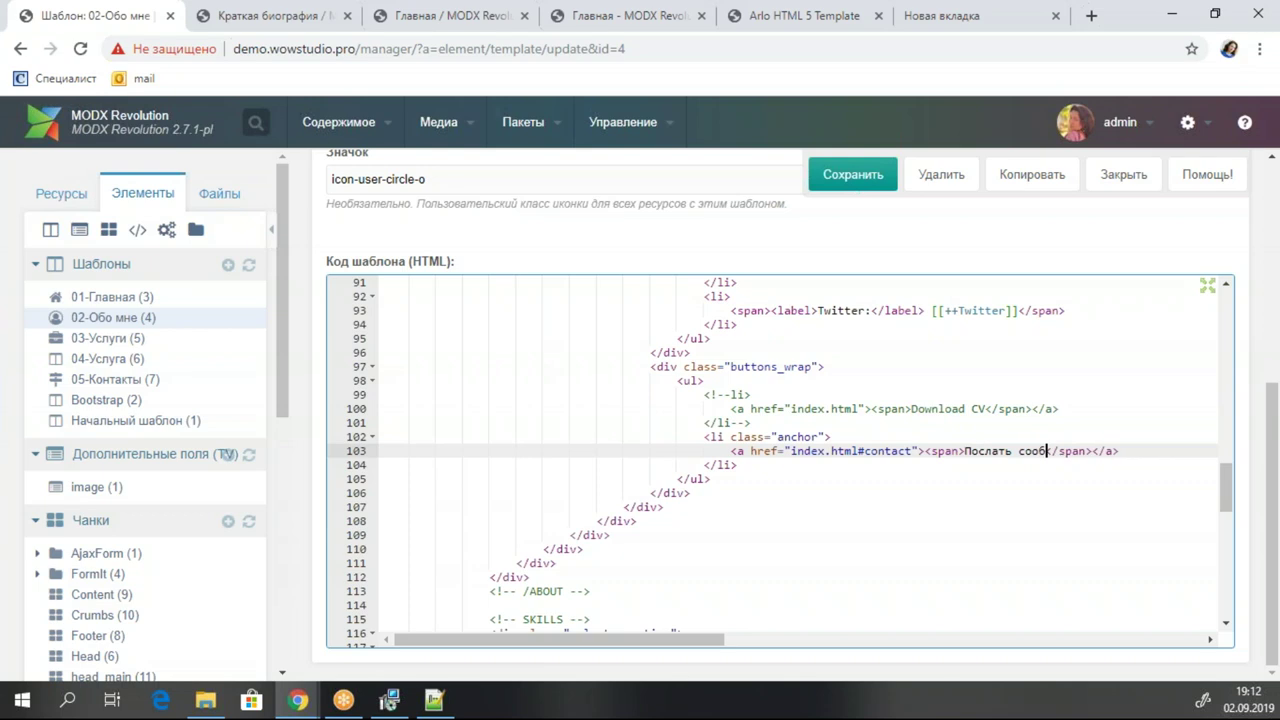
key(BackSpace)
key(BackSpace)
key(BackSpace)
text(е)
drag(912, 451, 790, 452)
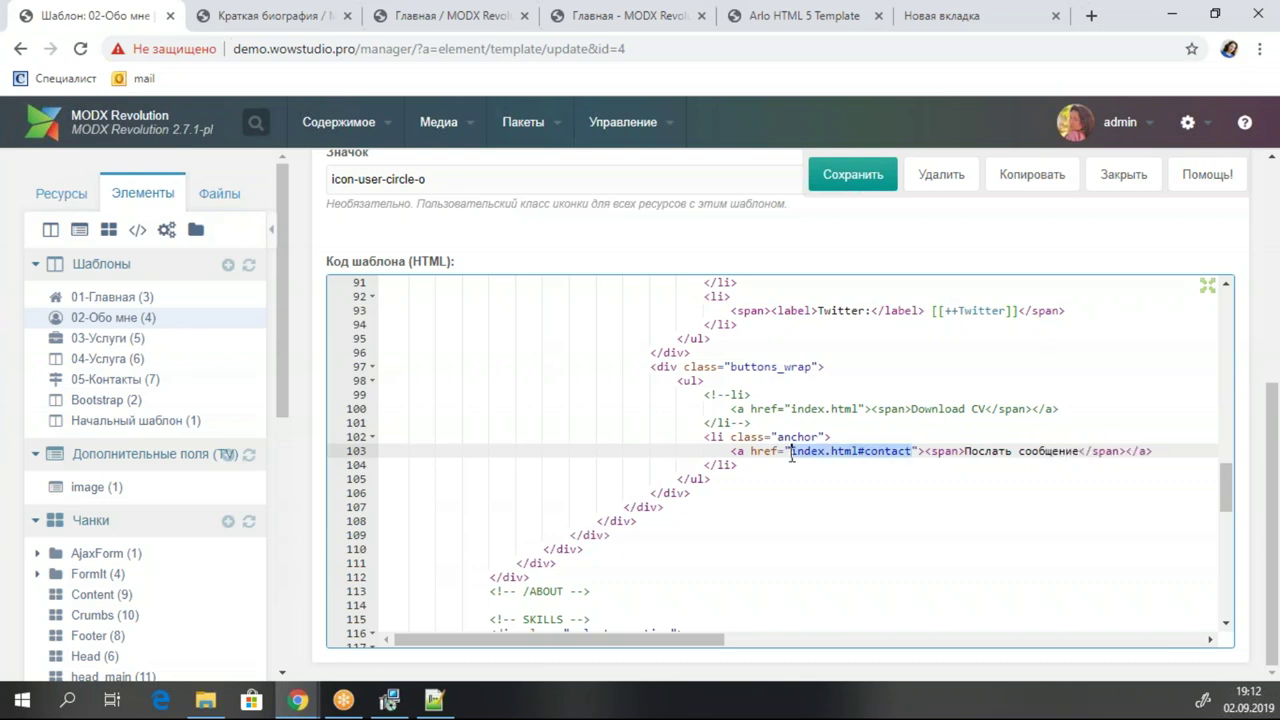
click(75, 192)
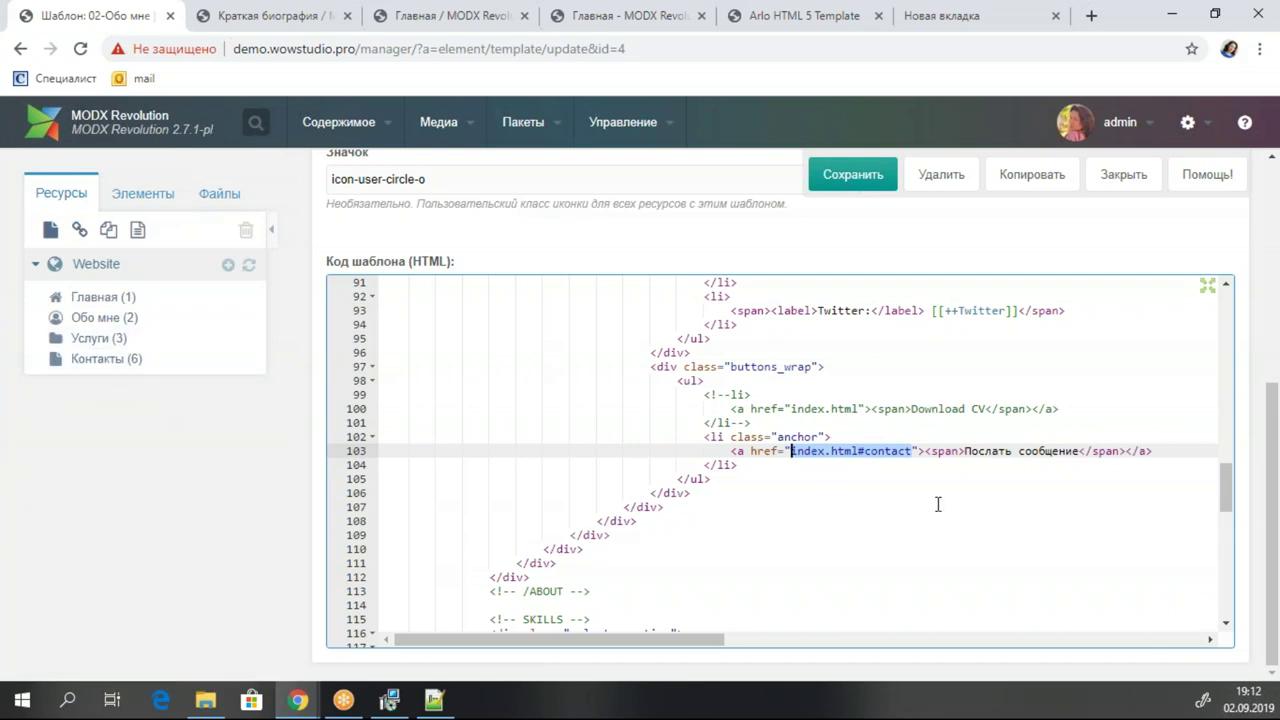
key(BackSpace)
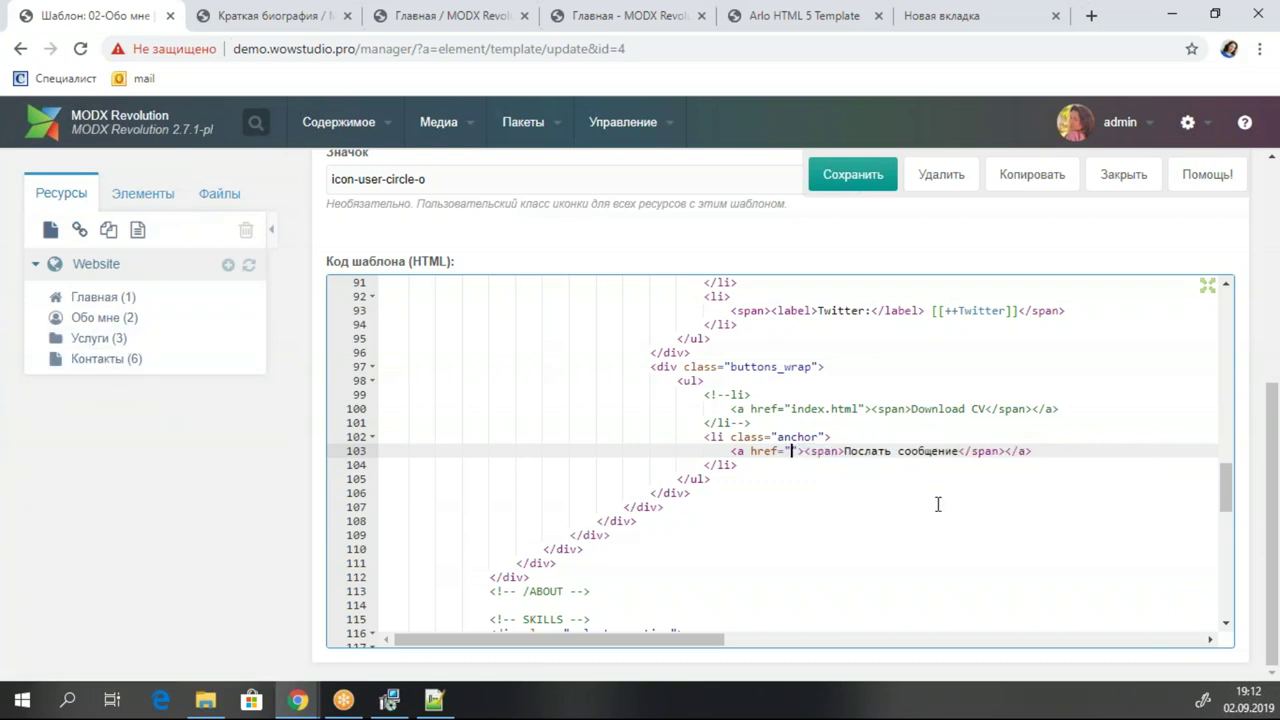
text([[)
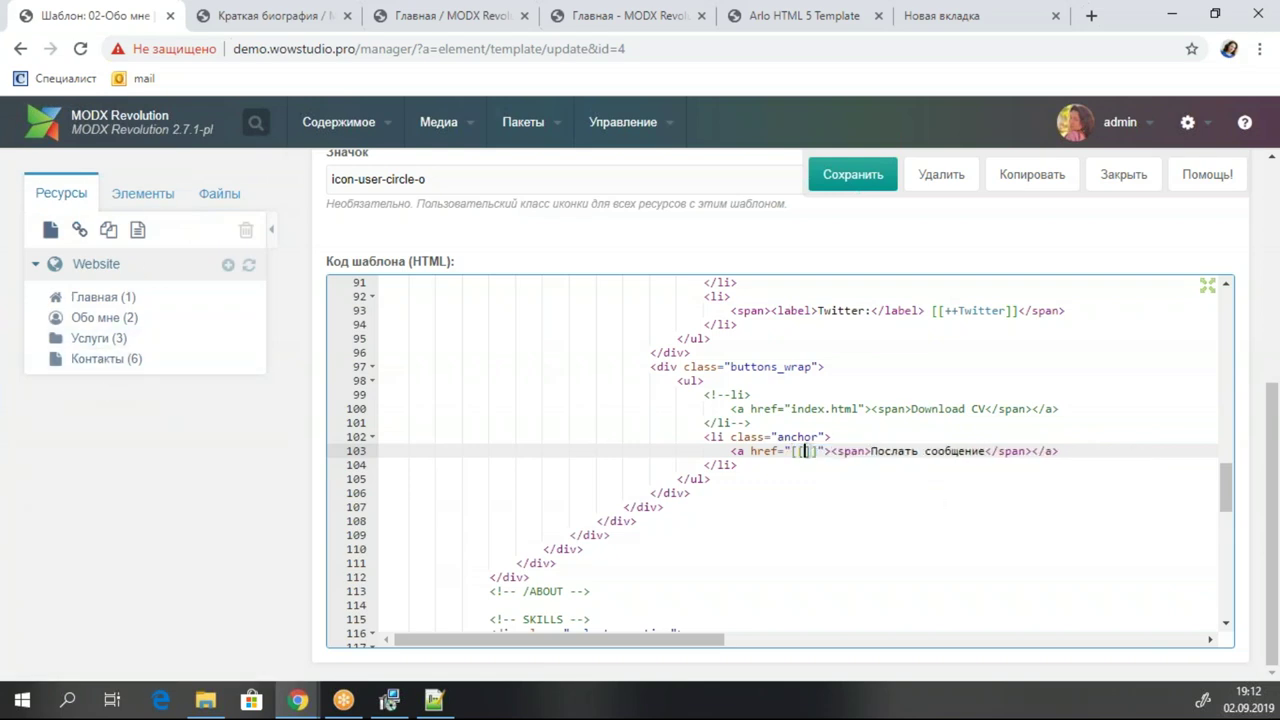
text(~6)
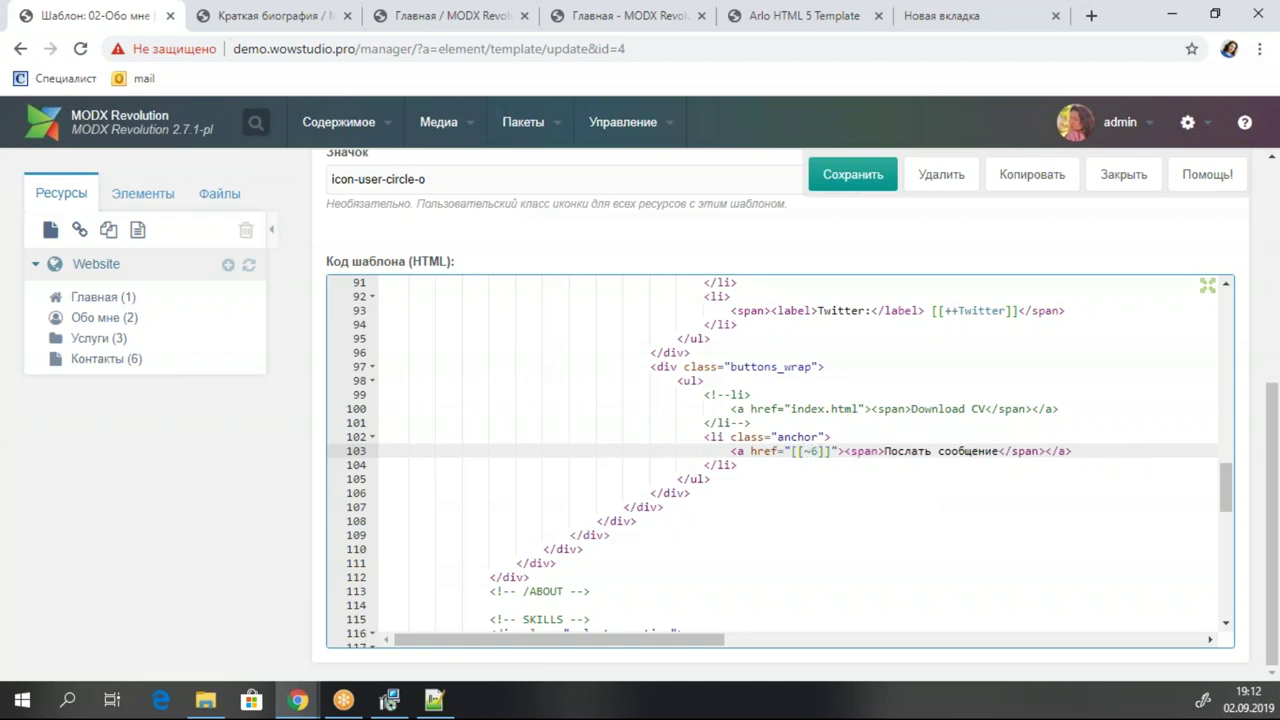
Save the template and reload the live Обо мне page.
click(851, 175)
click(270, 15)
click(80, 48)
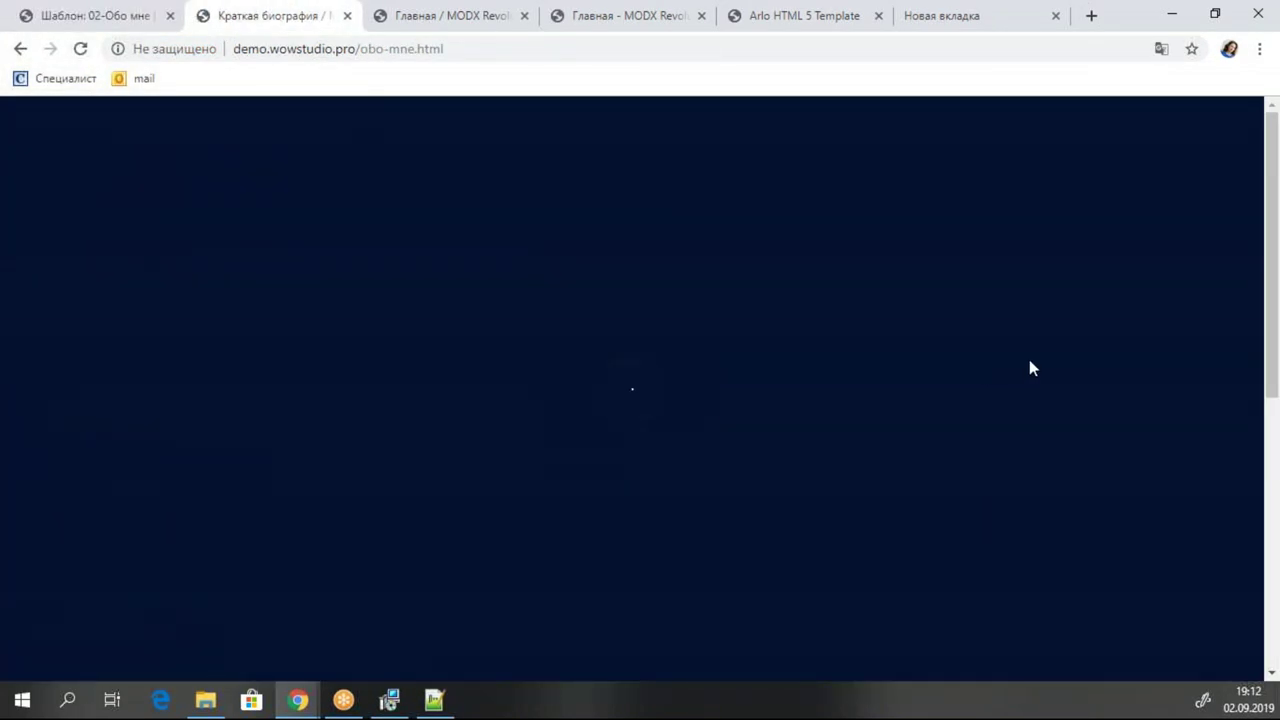
Verify on the Обо мне page that Download CV is gone and only Послать сообщение remains.
scroll(1033, 368, down, 3)
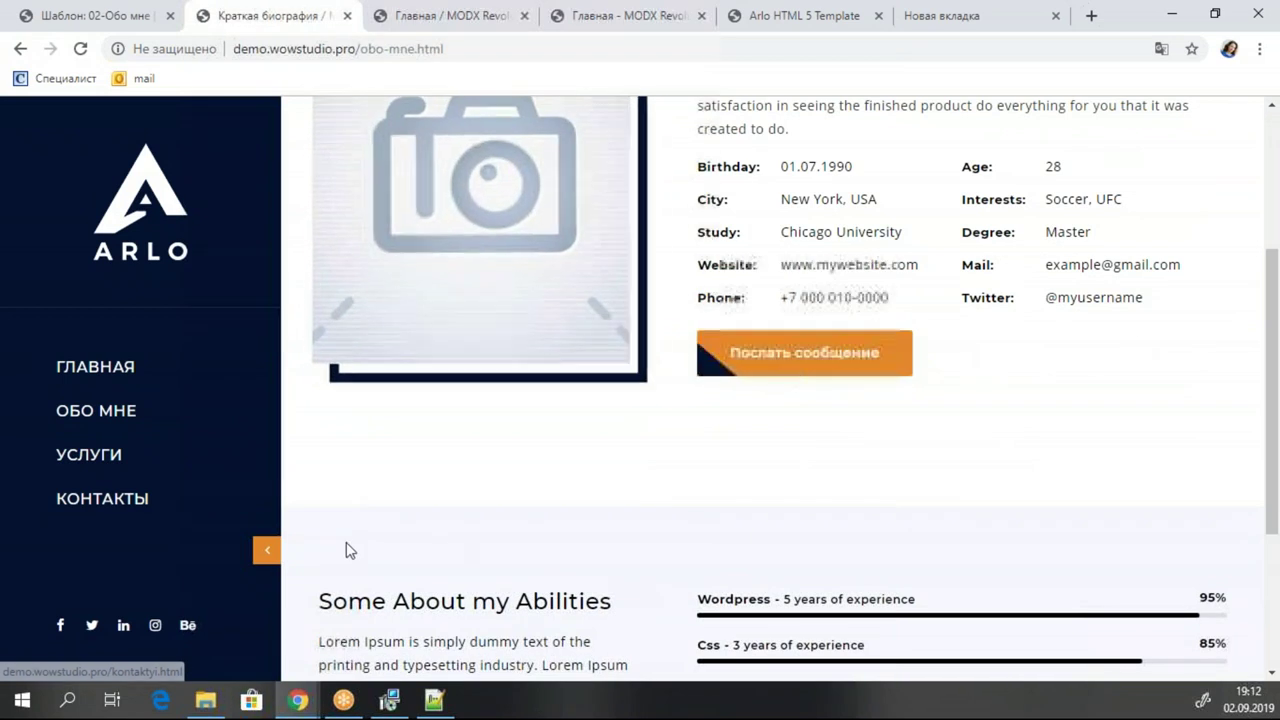
scroll(336, 517, up, 5)
click(95, 15)
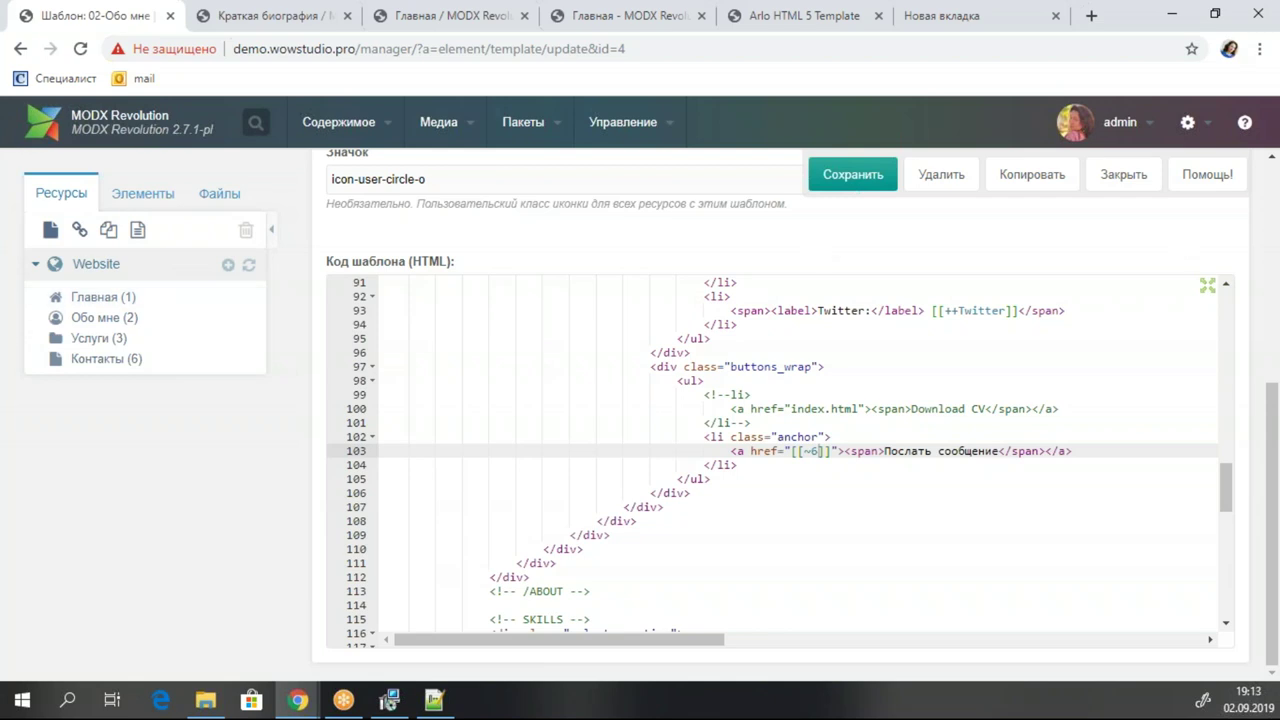
click(268, 15)
scroll(741, 298, down, 5)
scroll(741, 298, up, 5)
scroll(700, 298, down, 5)
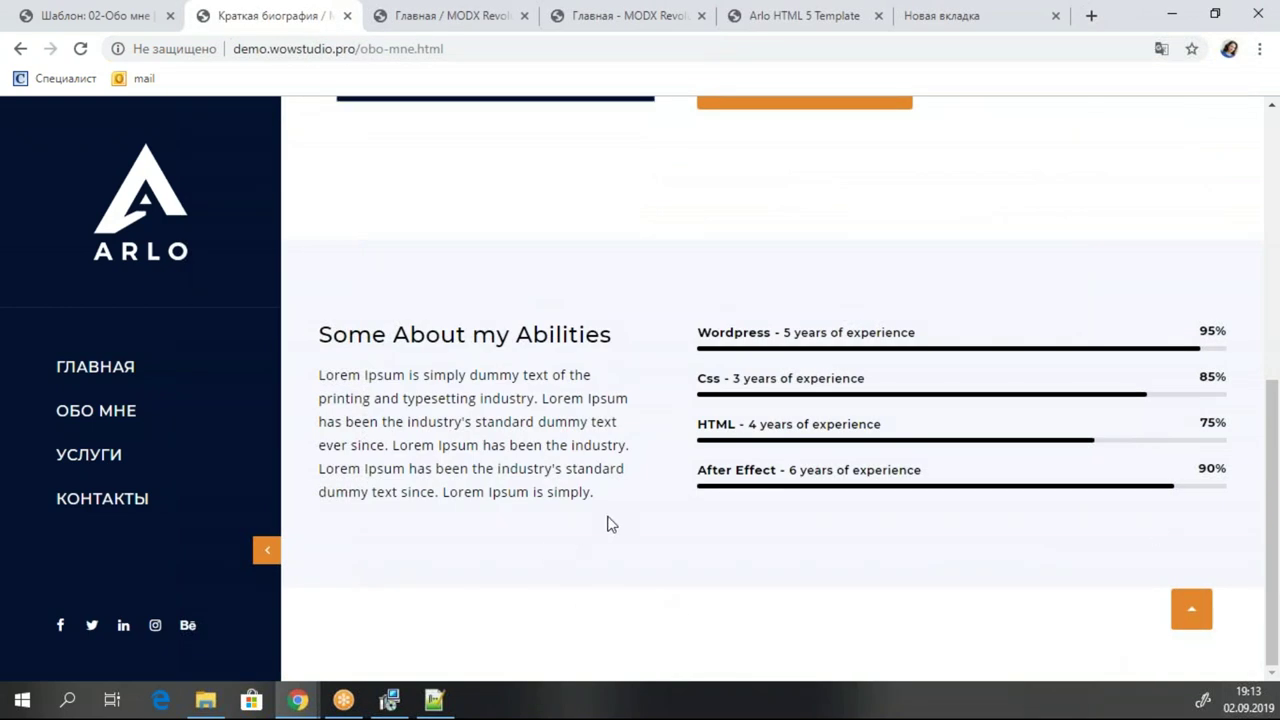
drag(603, 377, 316, 334)
drag(568, 445, 318, 396)
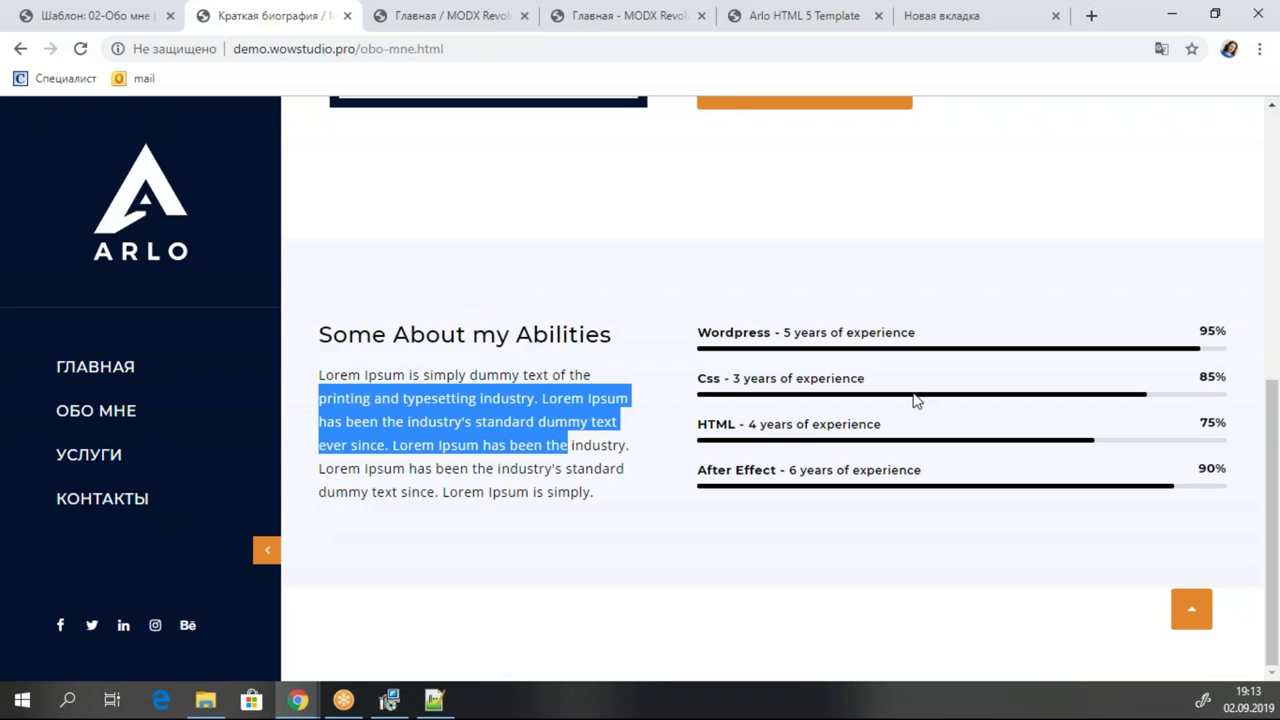
scroll(702, 450, up, 5)
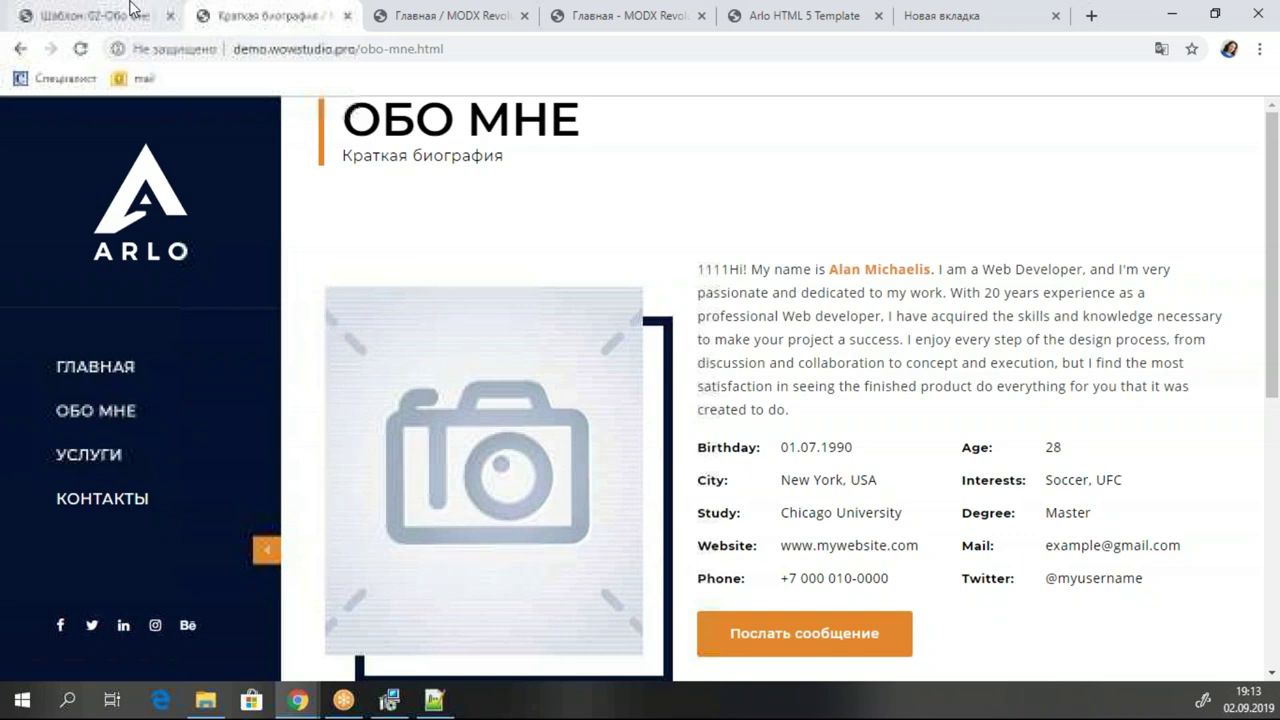
click(130, 12)
Select all of the 01-Главная template code, then reopen the 03-Услуги template.
click(166, 196)
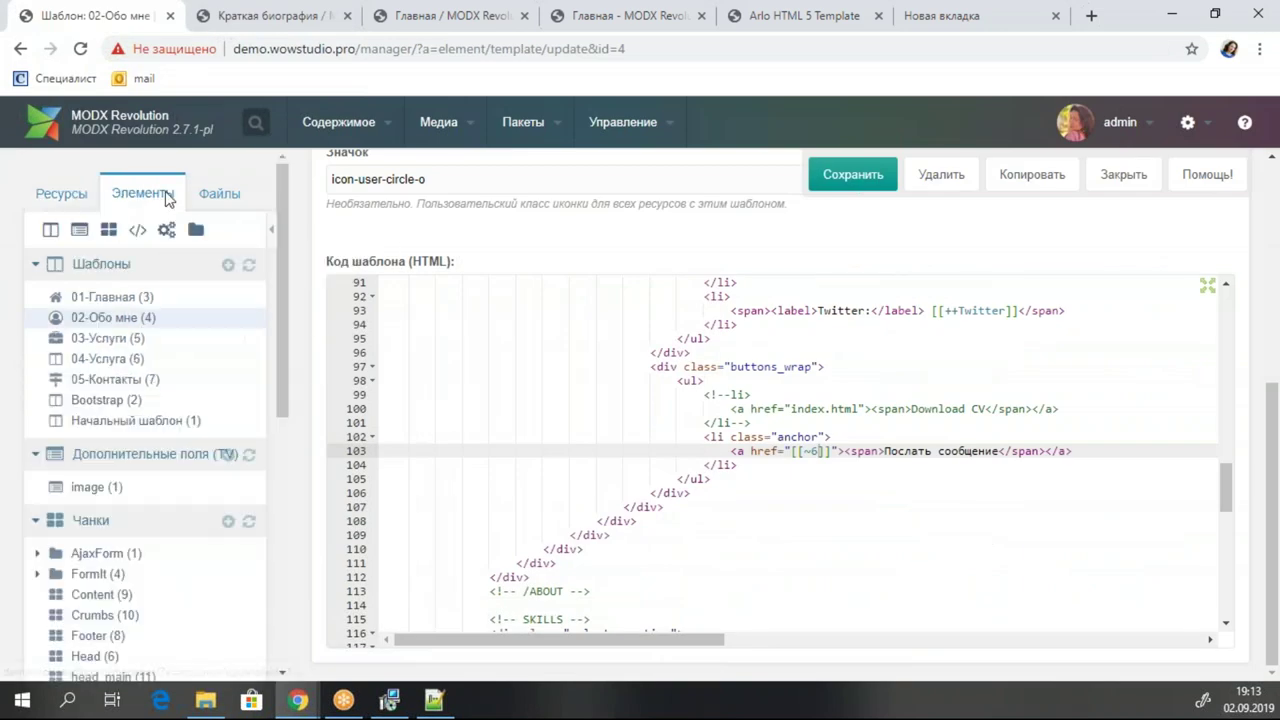
click(118, 338)
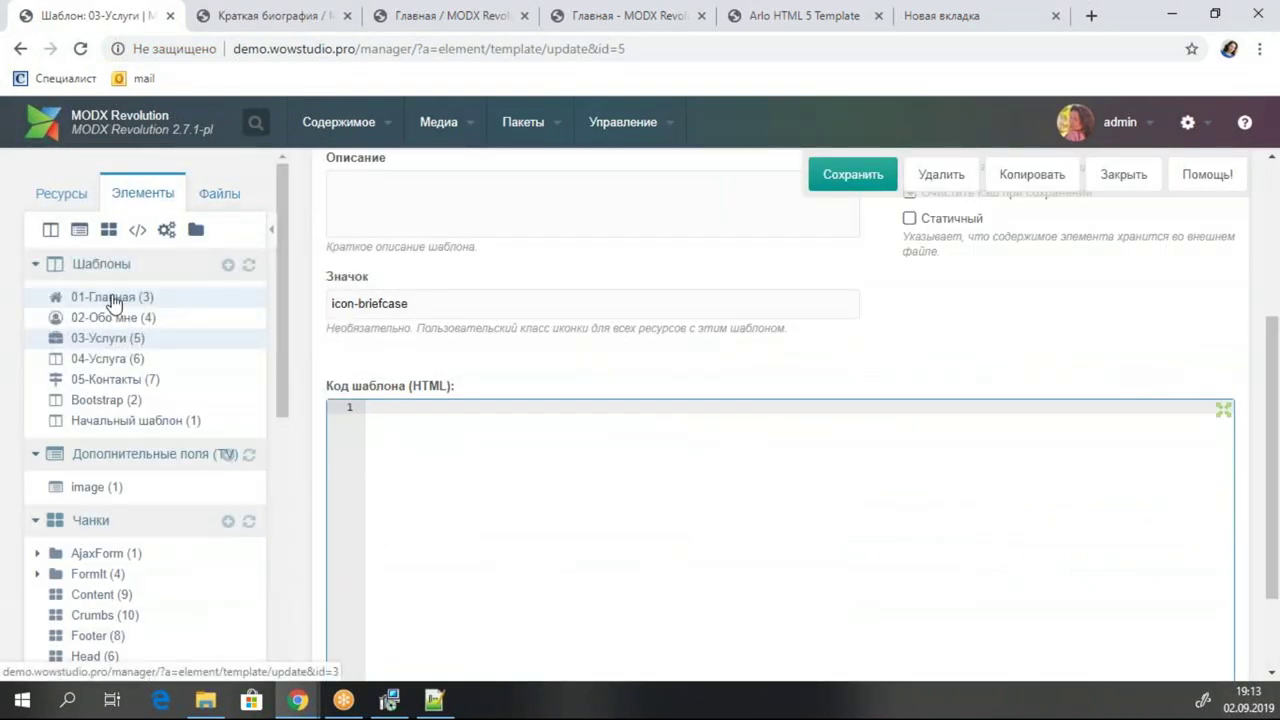
click(112, 297)
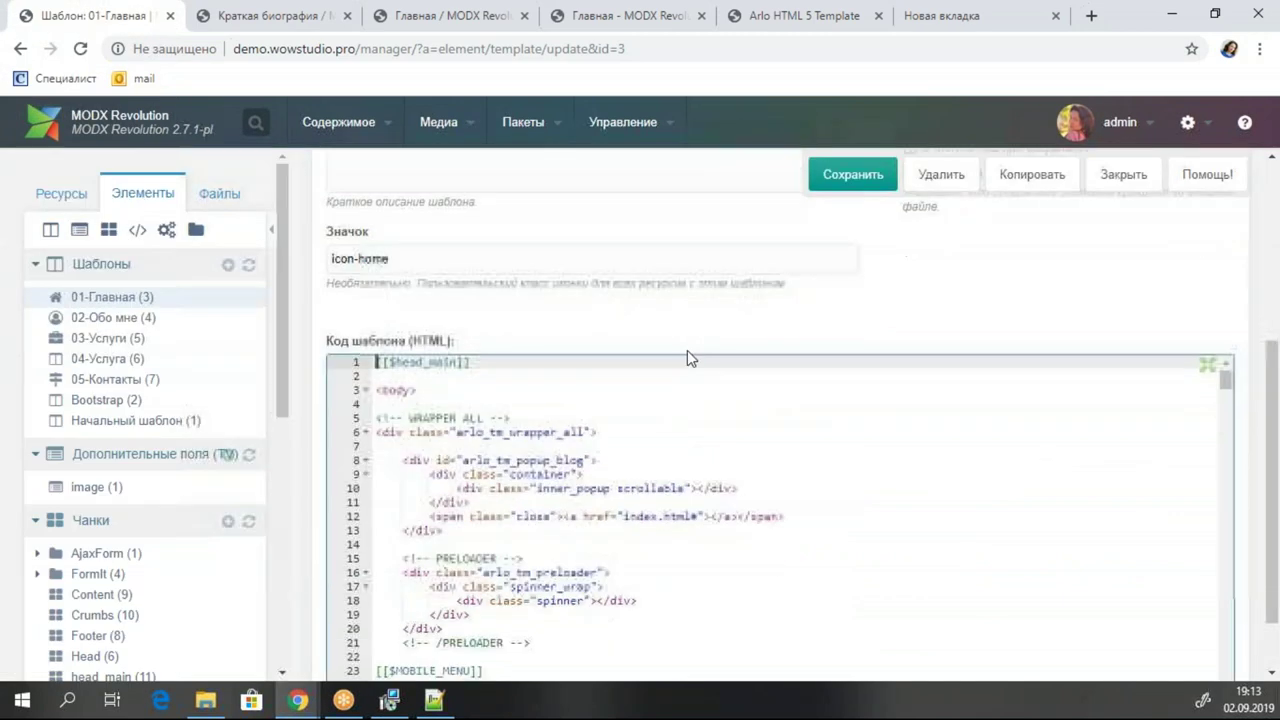
click(542, 458)
key(ctrl+a)
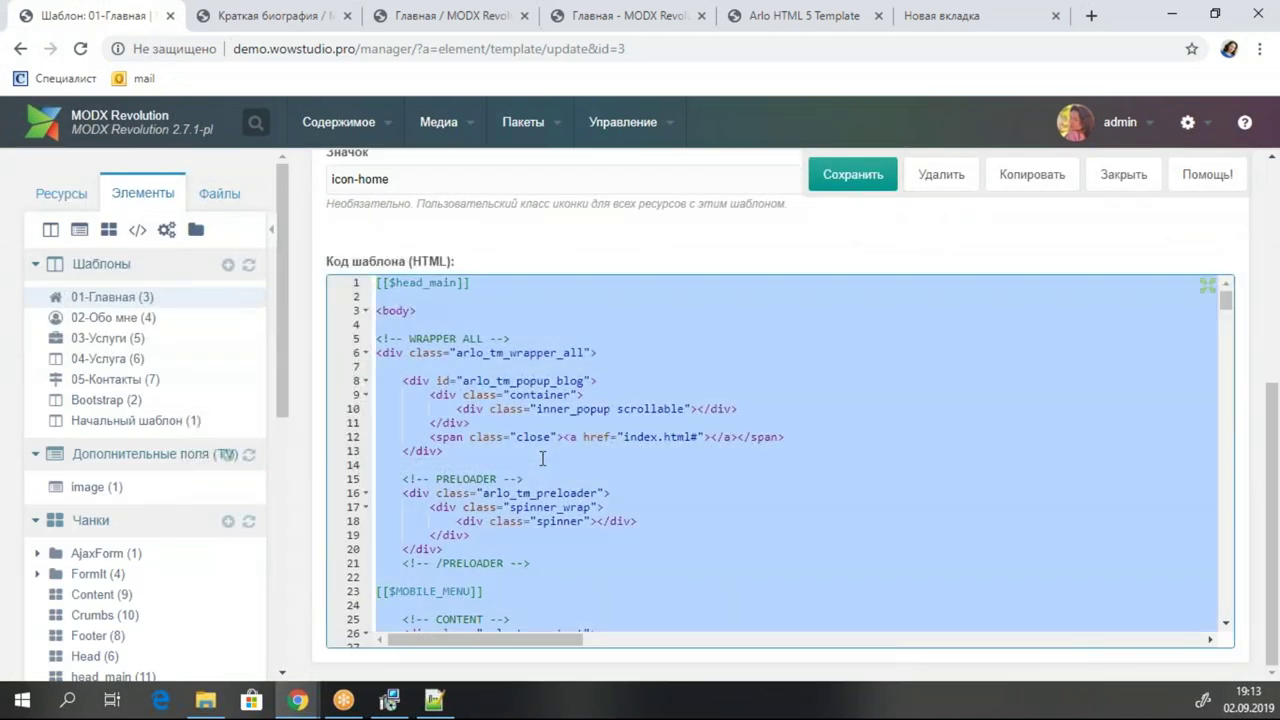
click(101, 340)
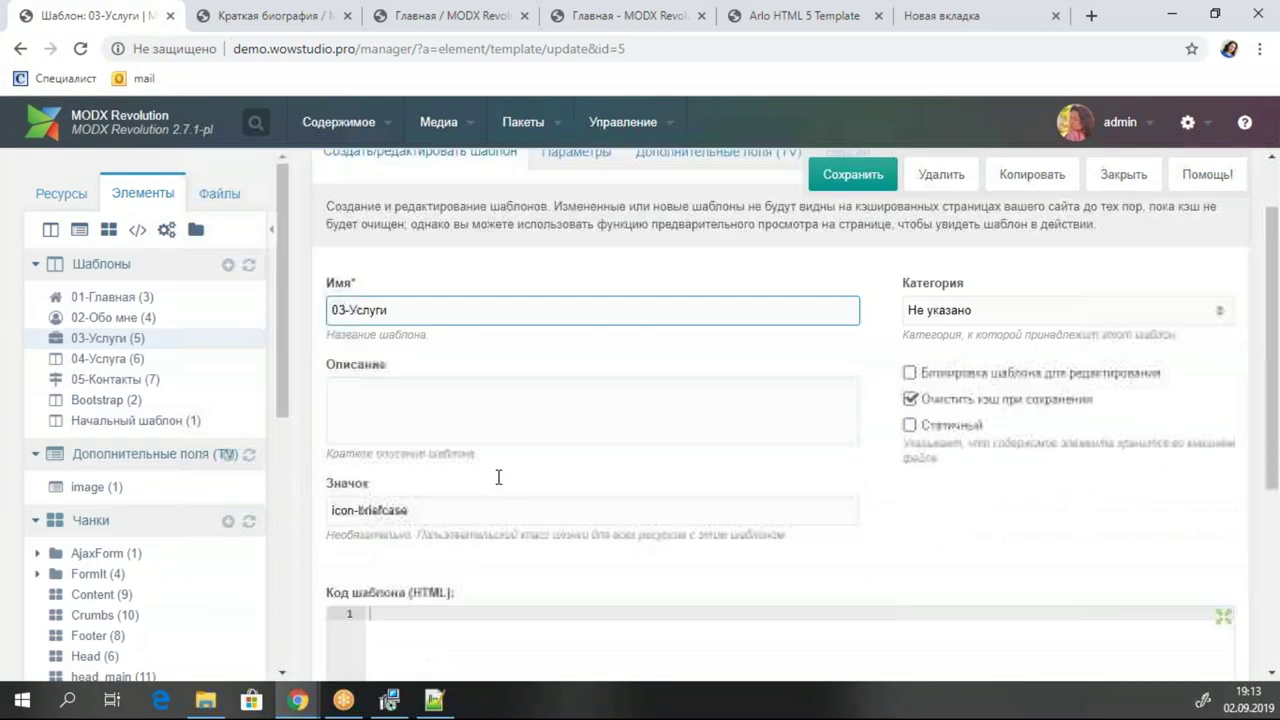
Fold the home, about and skills section blocks in the 03-Услуги code.
scroll(500, 474, down, 5)
scroll(716, 440, up, 10)
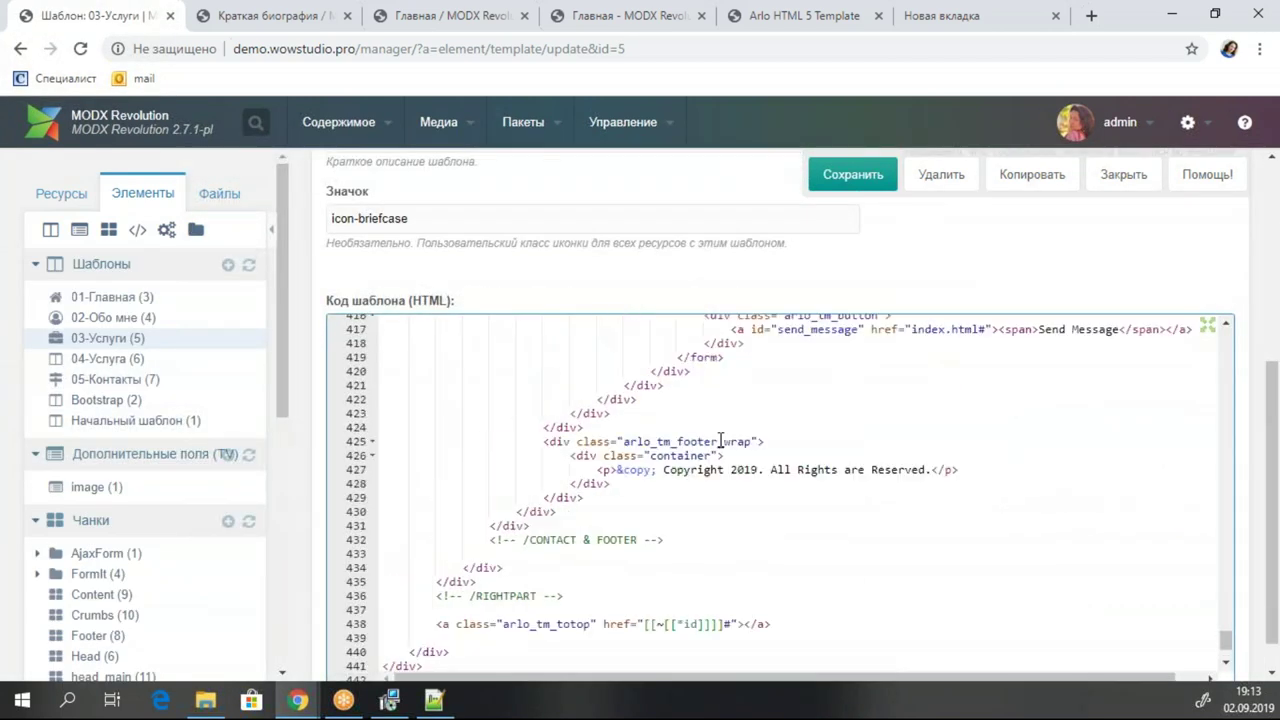
scroll(716, 440, up, 10)
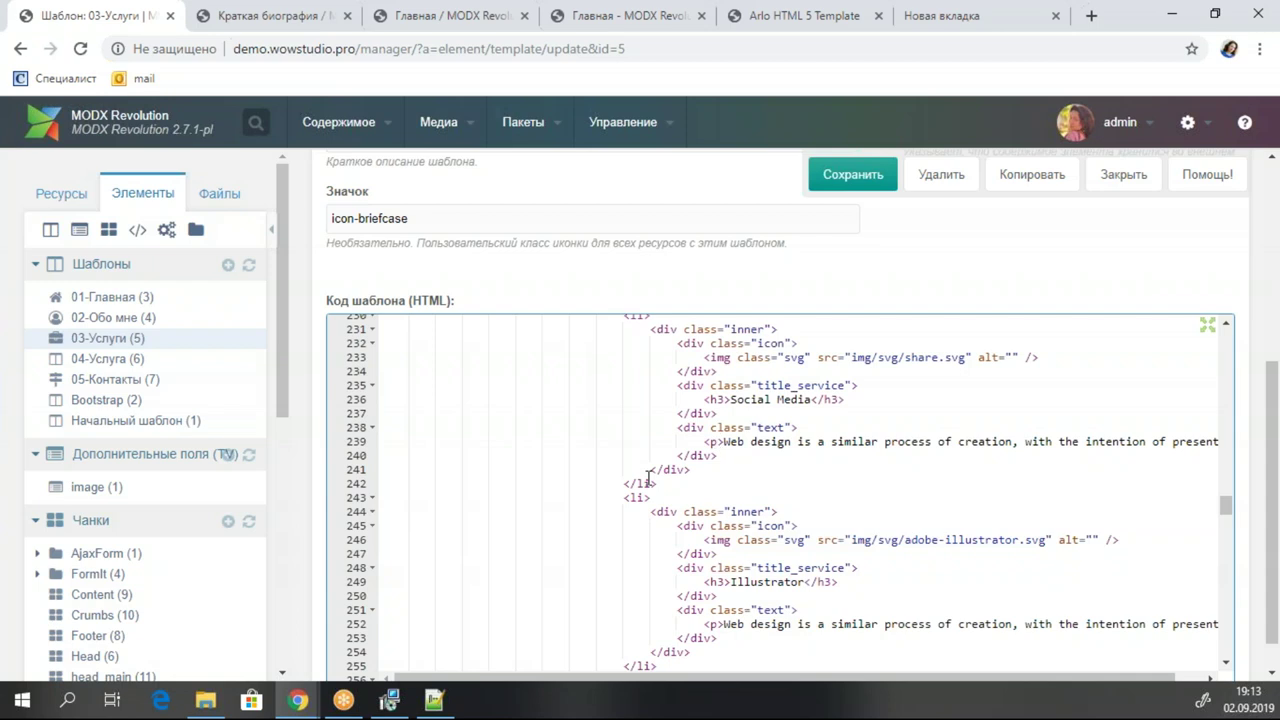
scroll(885, 399, up, 20)
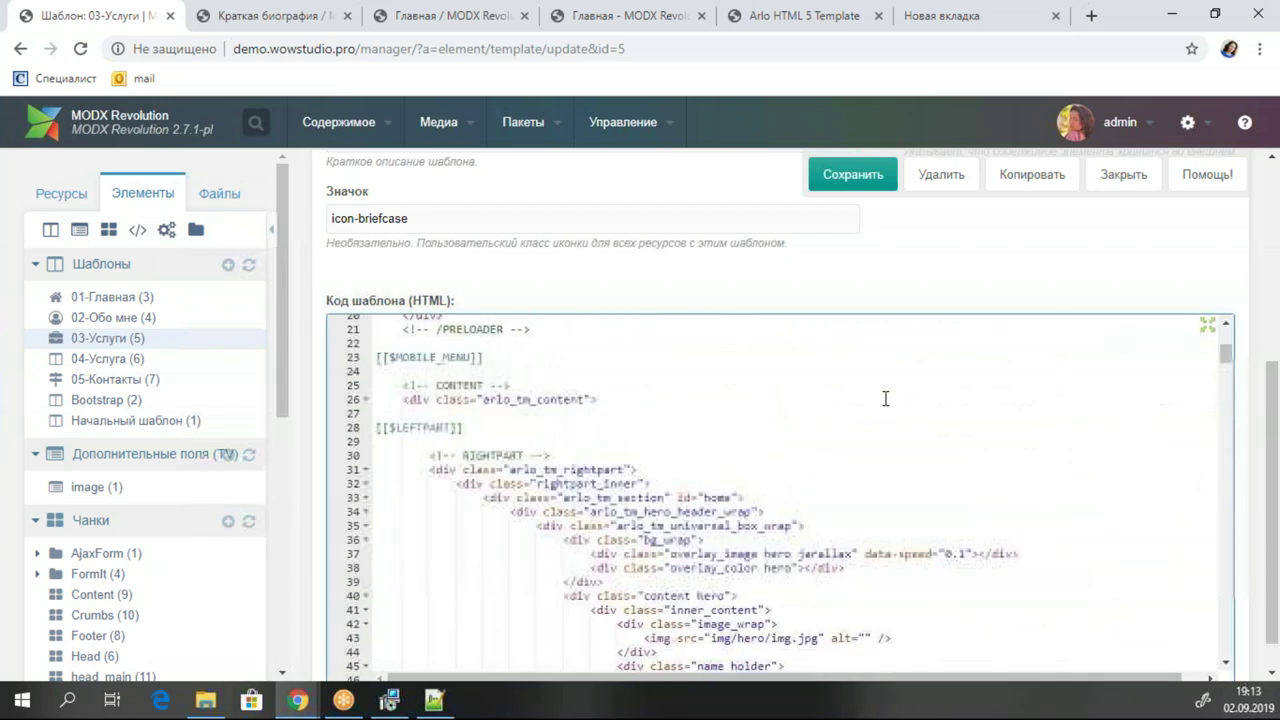
scroll(843, 433, down, 2)
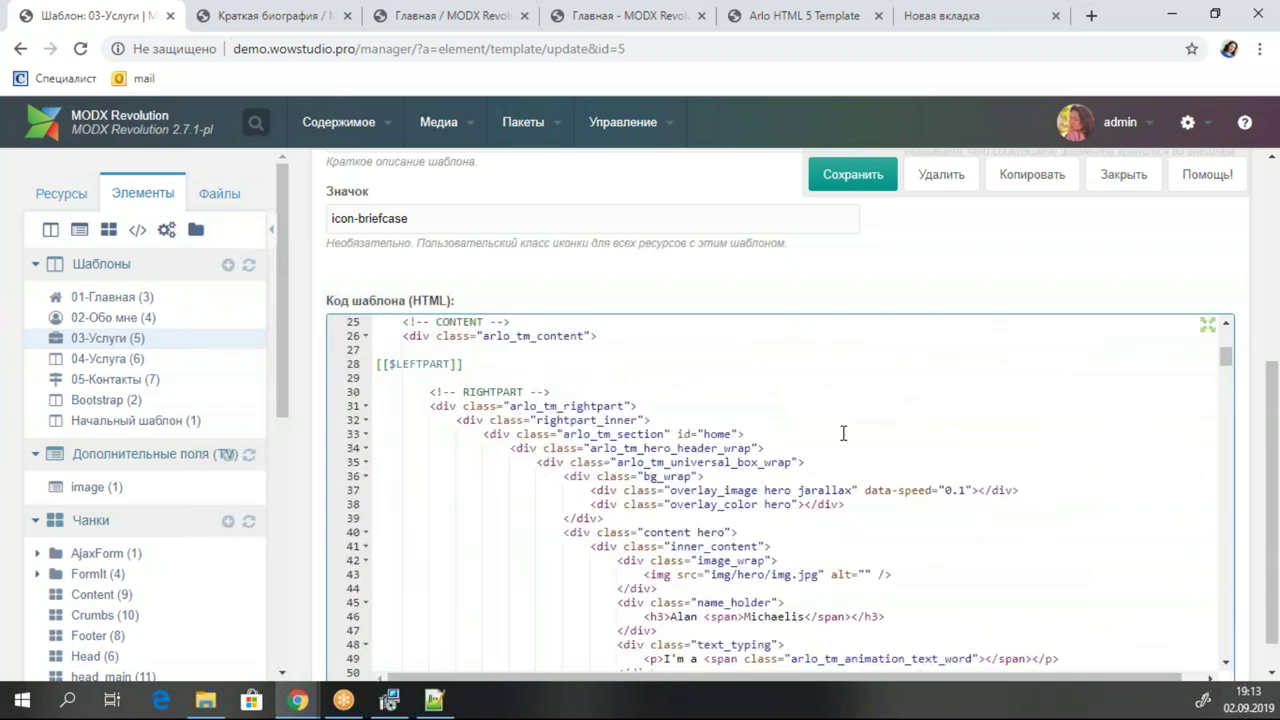
click(730, 432)
click(366, 434)
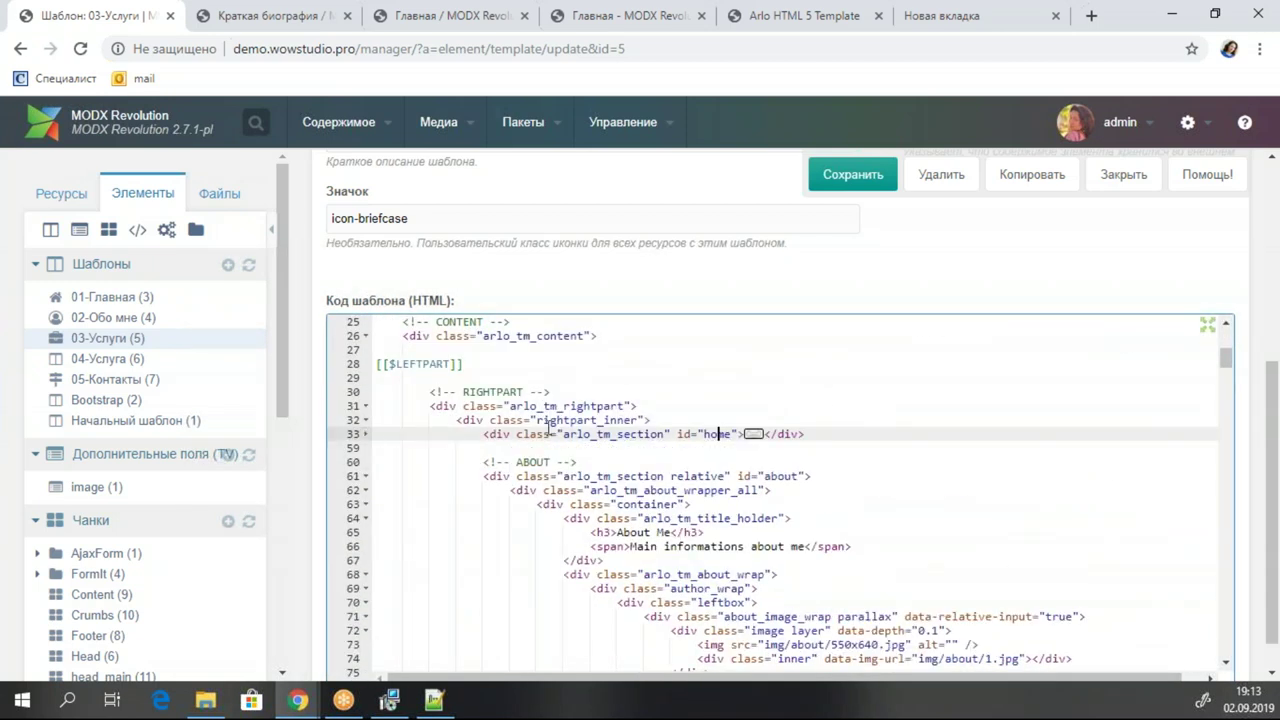
click(659, 476)
click(366, 476)
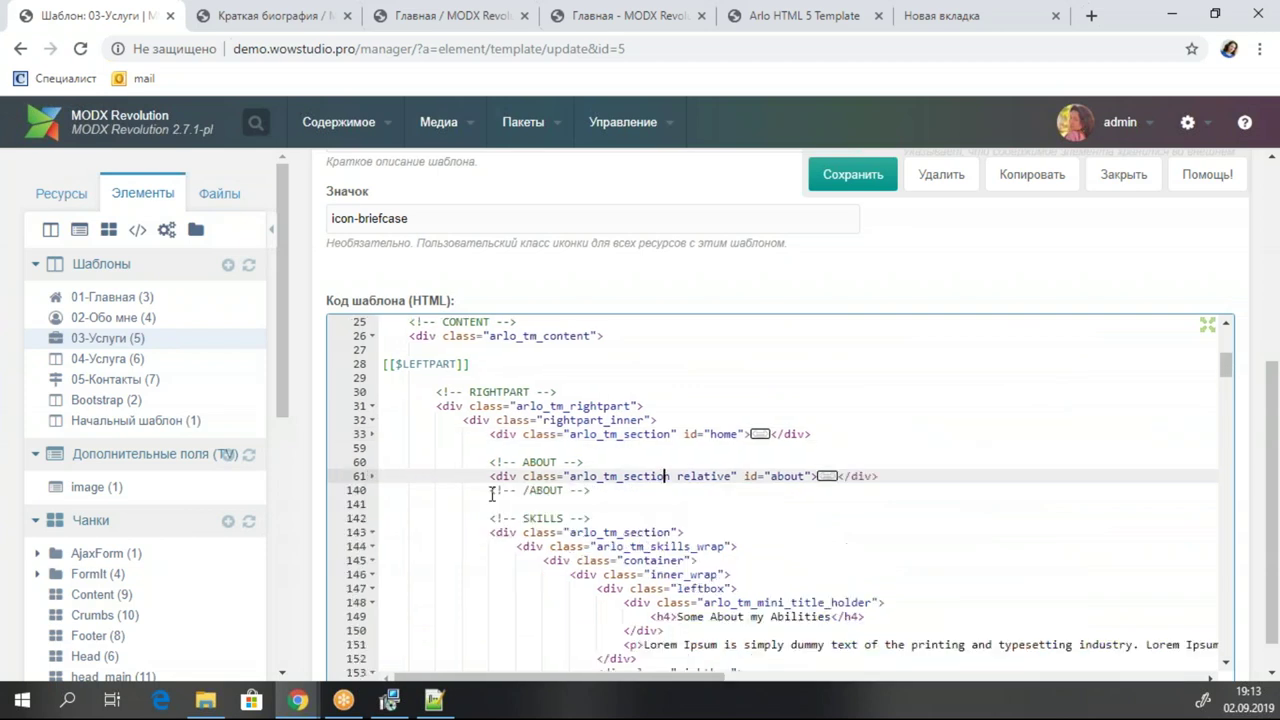
click(545, 533)
click(372, 532)
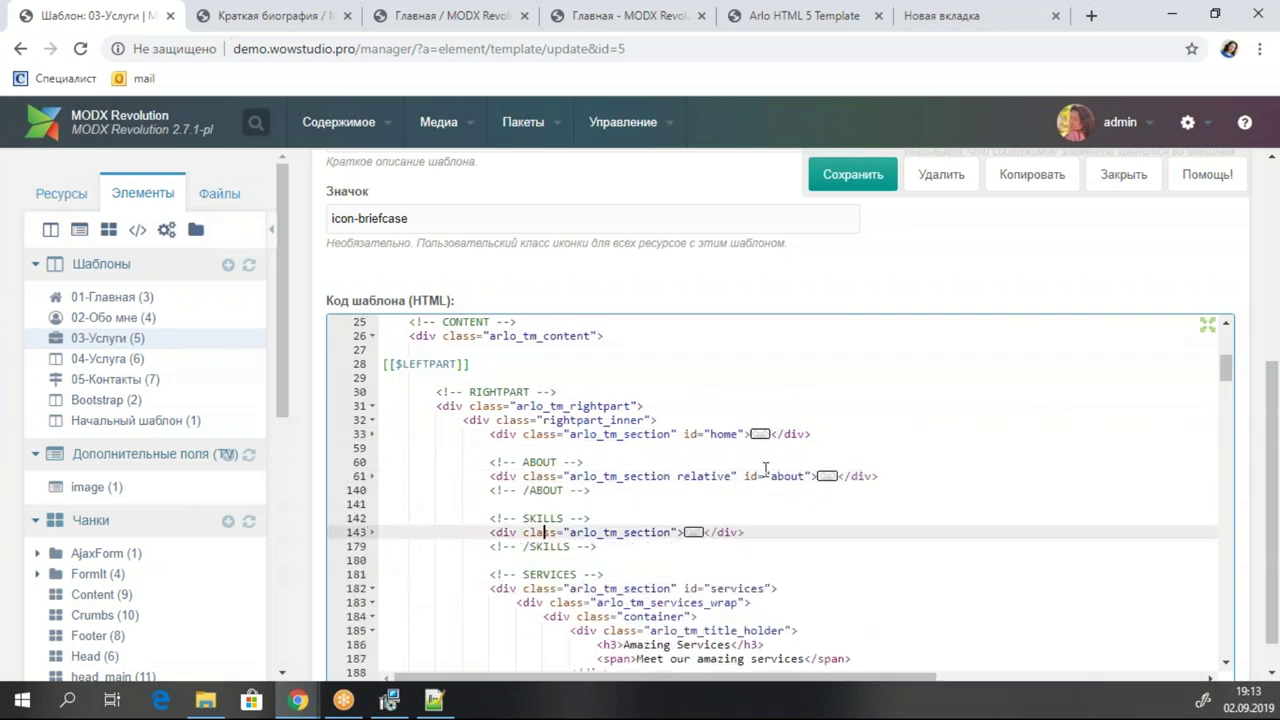
Delete the folded home, ABOUT and SKILLS sections.
scroll(762, 470, down, 3)
scroll(618, 391, up, 3)
drag(623, 549, 355, 434)
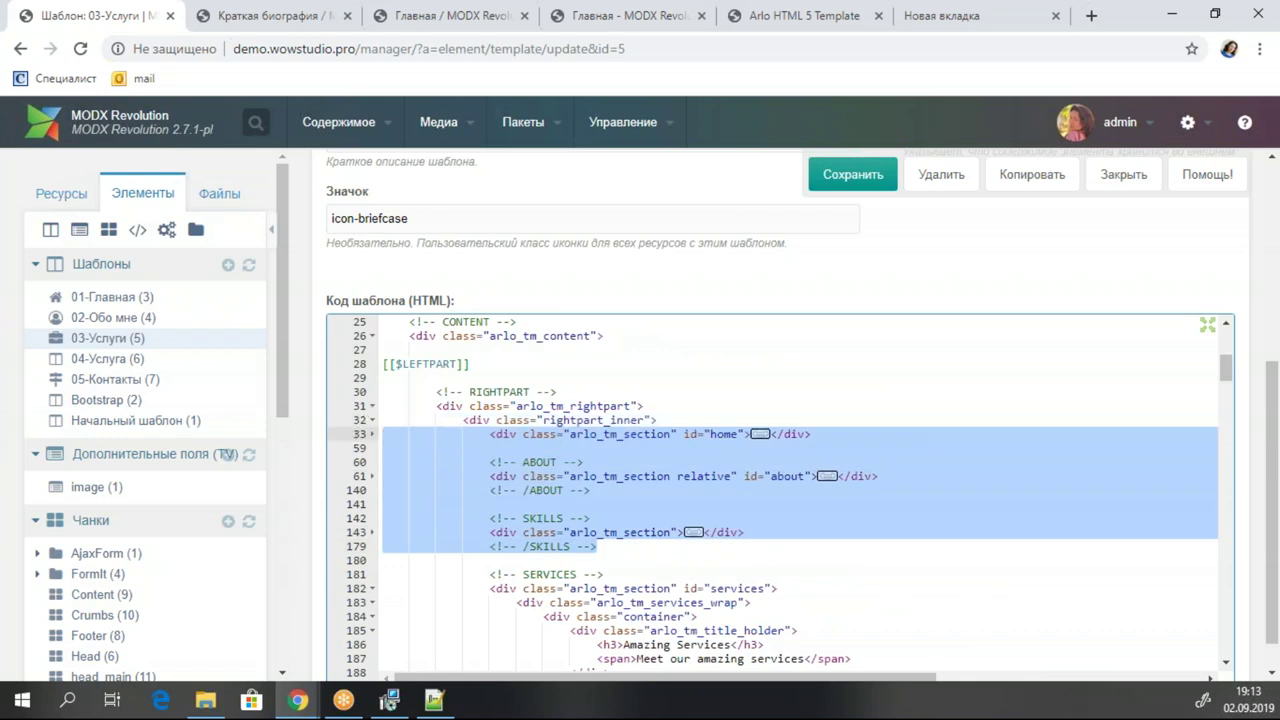
key(Delete)
Fold the SERVICES and TESTIMONIALS sections and delete the COUNTERBOX block.
click(524, 476)
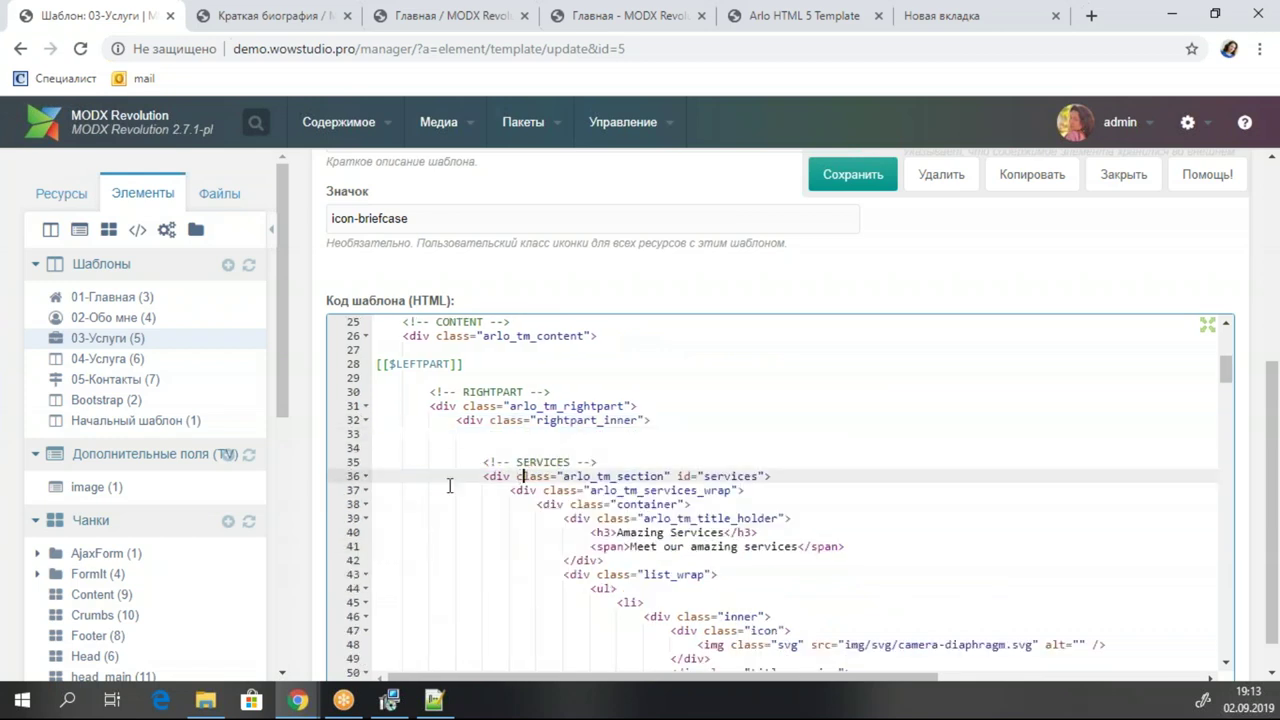
click(367, 476)
scroll(522, 497, down, 1)
click(520, 488)
click(367, 476)
scroll(651, 508, down, 2)
scroll(652, 507, up, 1)
click(570, 450)
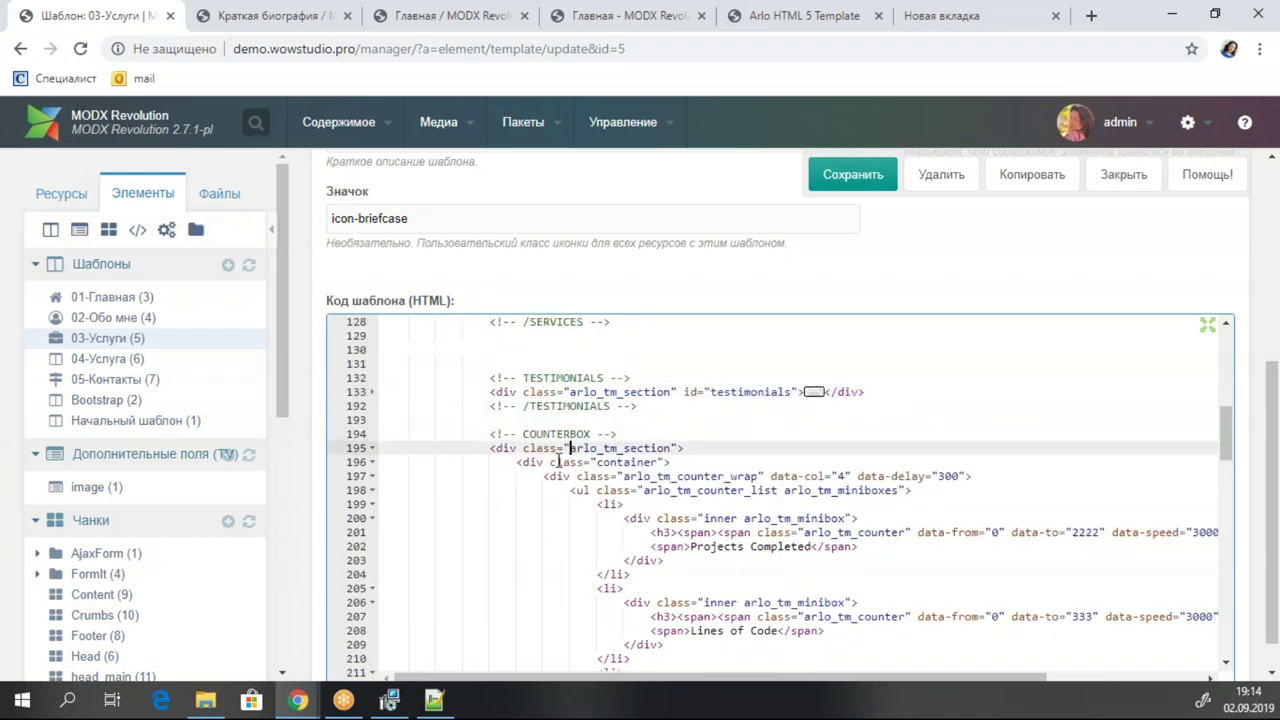
click(373, 448)
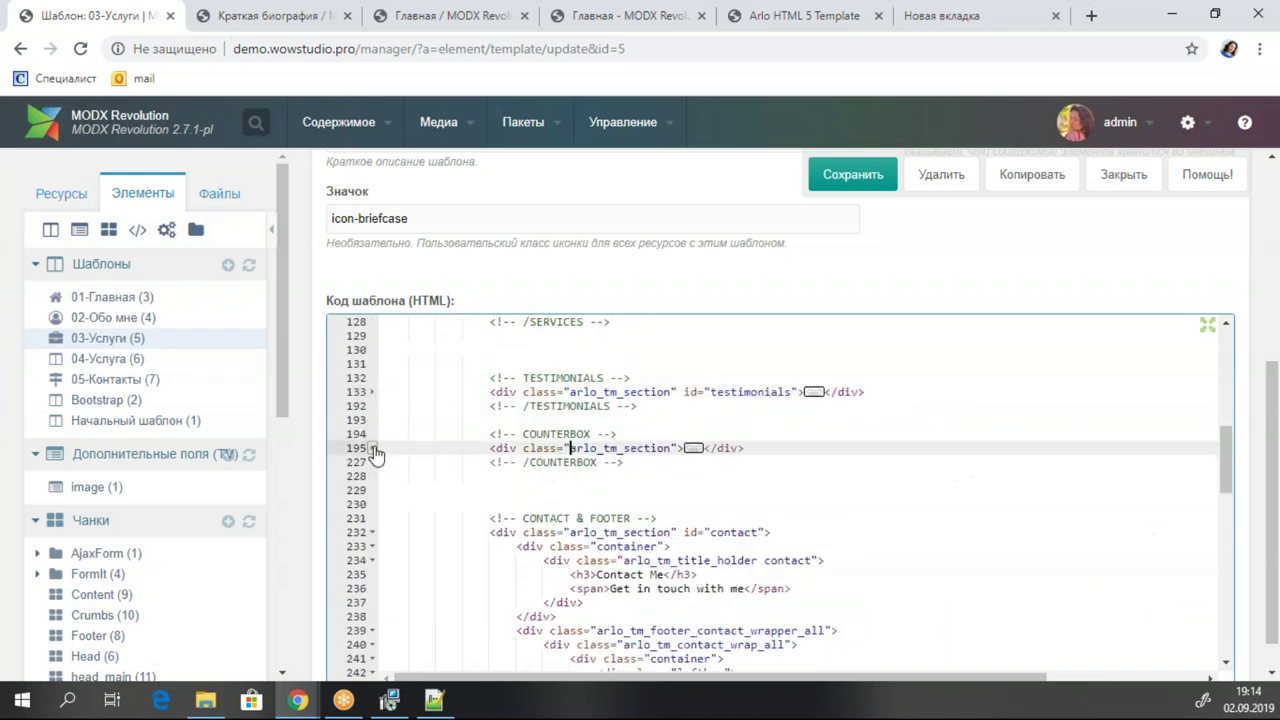
drag(639, 471, 320, 430)
key(BackSpace)
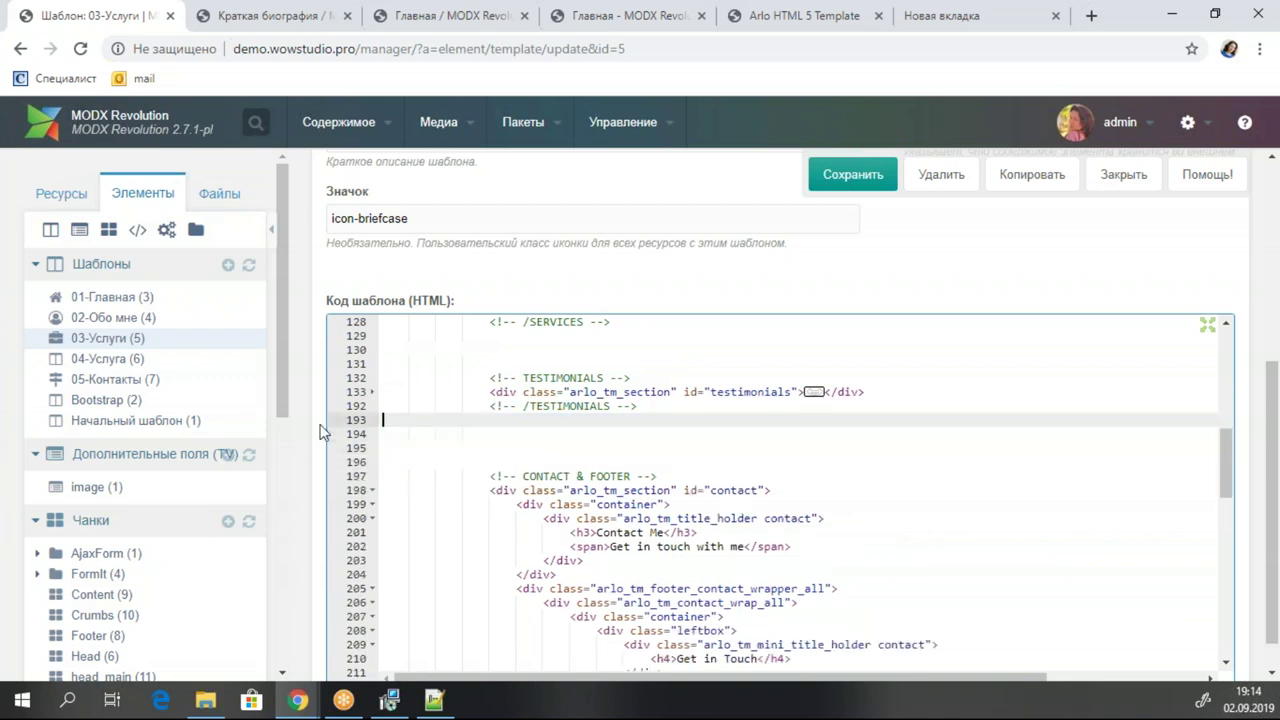
Delete the CONTACT & FOOTER block from the 03-Услуги template.
click(528, 490)
click(372, 490)
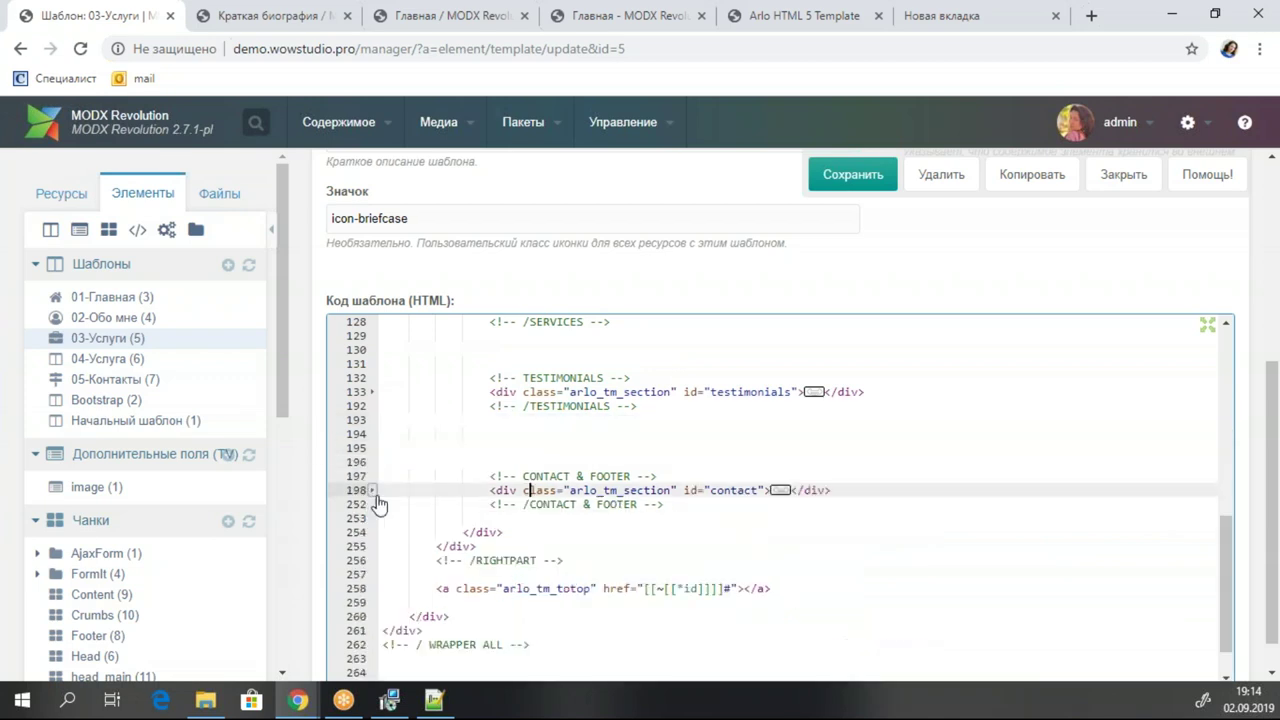
click(534, 504)
drag(705, 504, 310, 425)
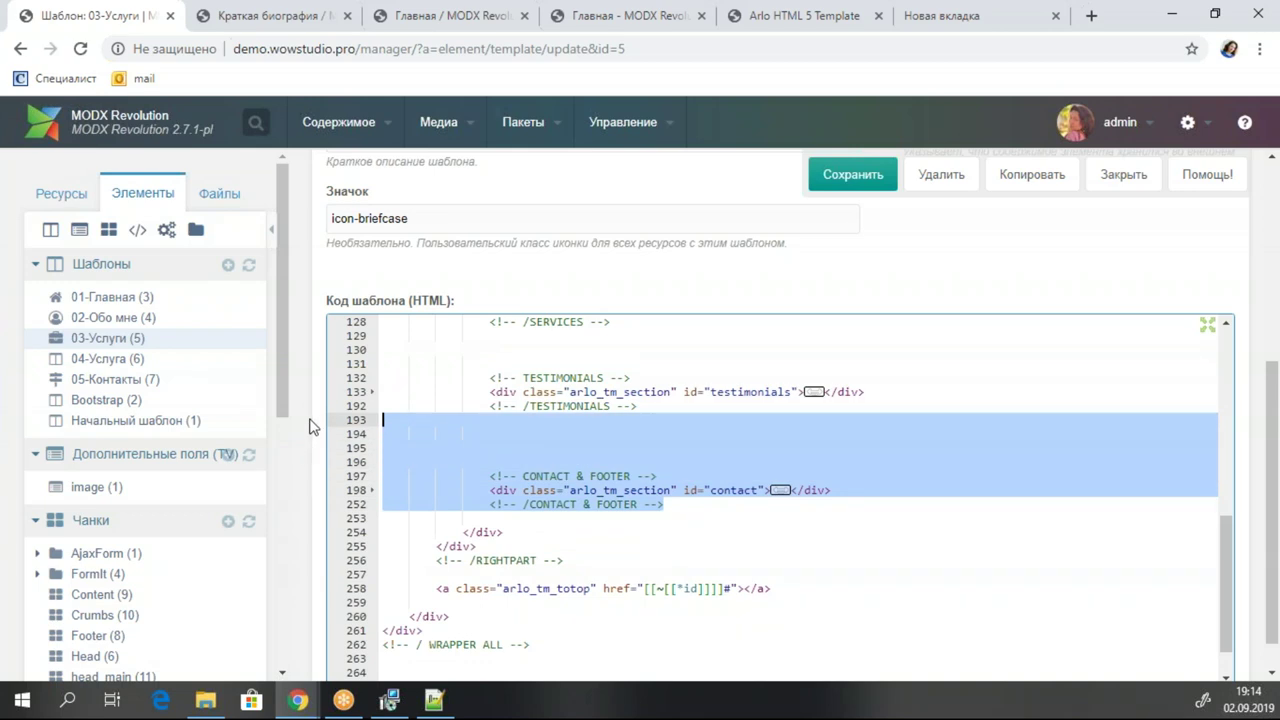
key(BackSpace)
scroll(851, 433, up, 2)
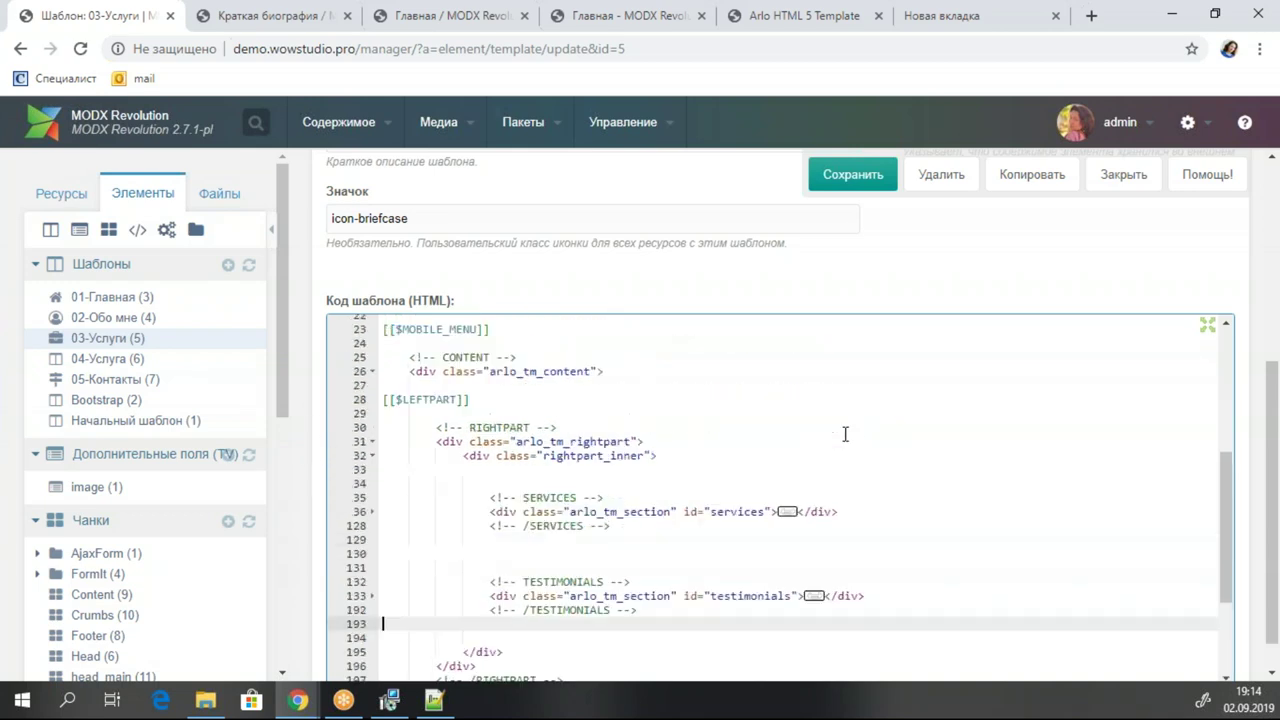
Replace 'Amazing Services' with [[*pagetitle]] and its subtitle with [[*longtitle]], saving the template.
click(868, 177)
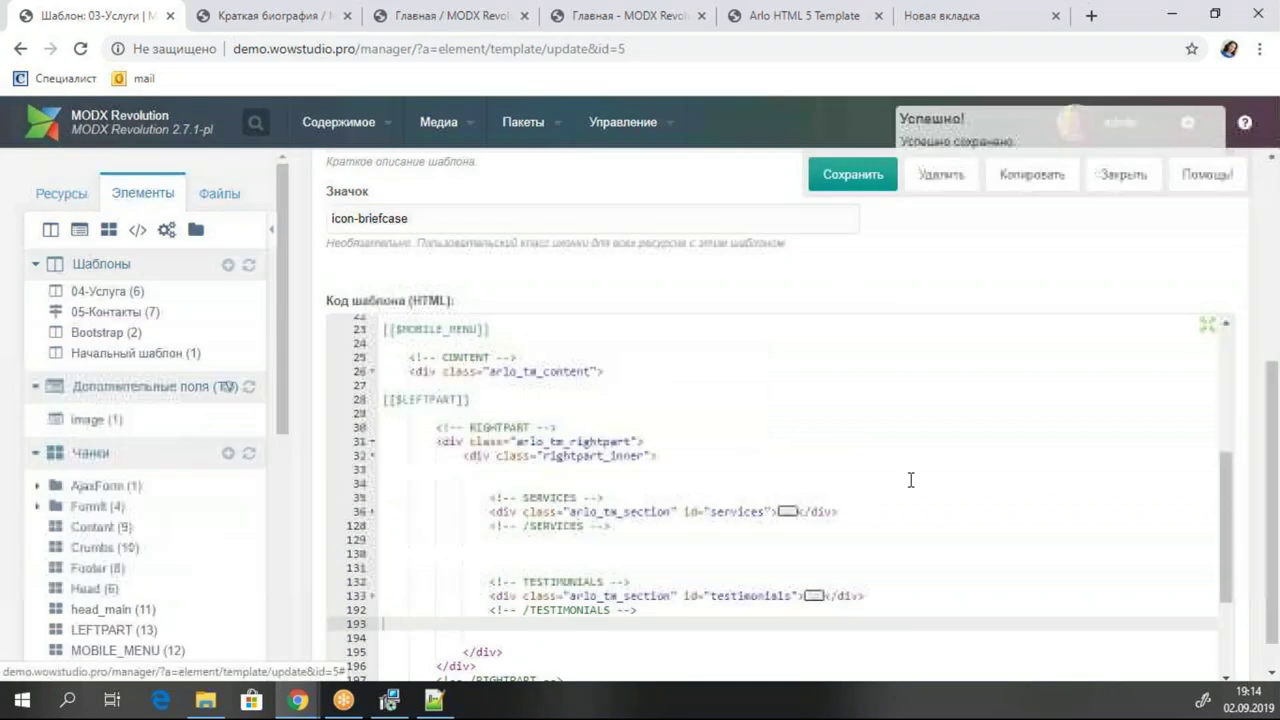
click(787, 512)
scroll(917, 450, down, 2)
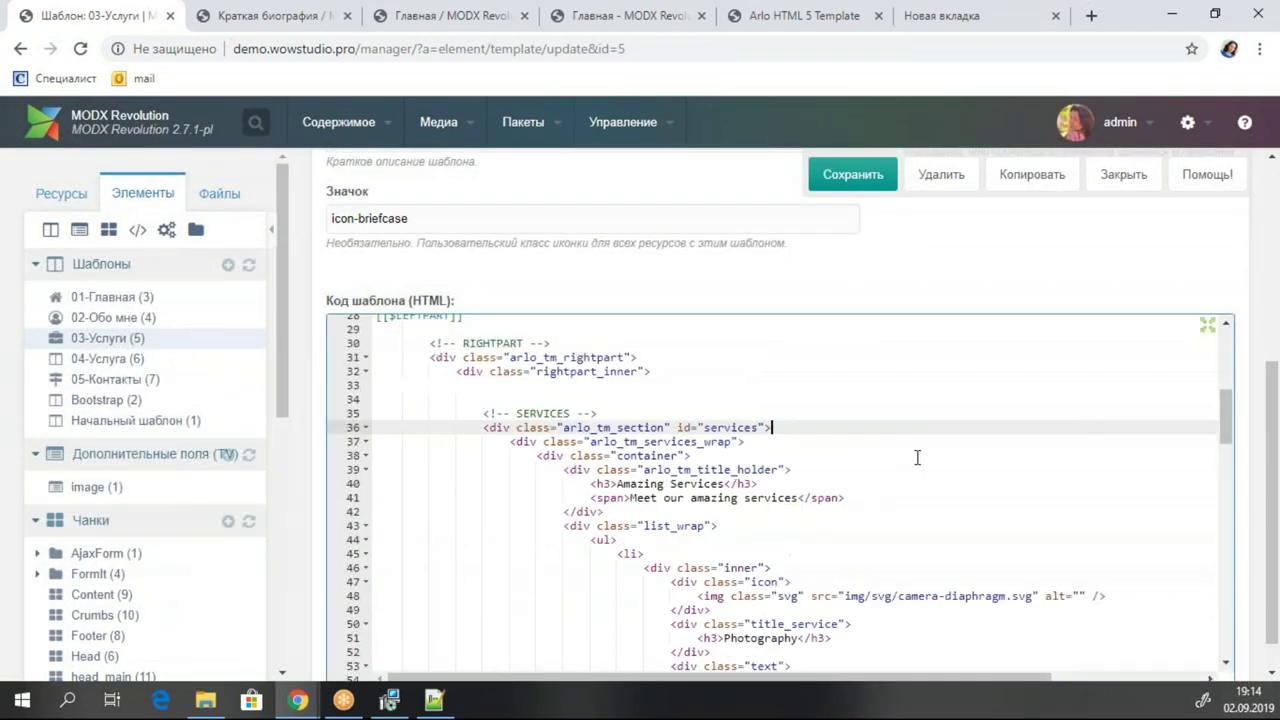
click(678, 484)
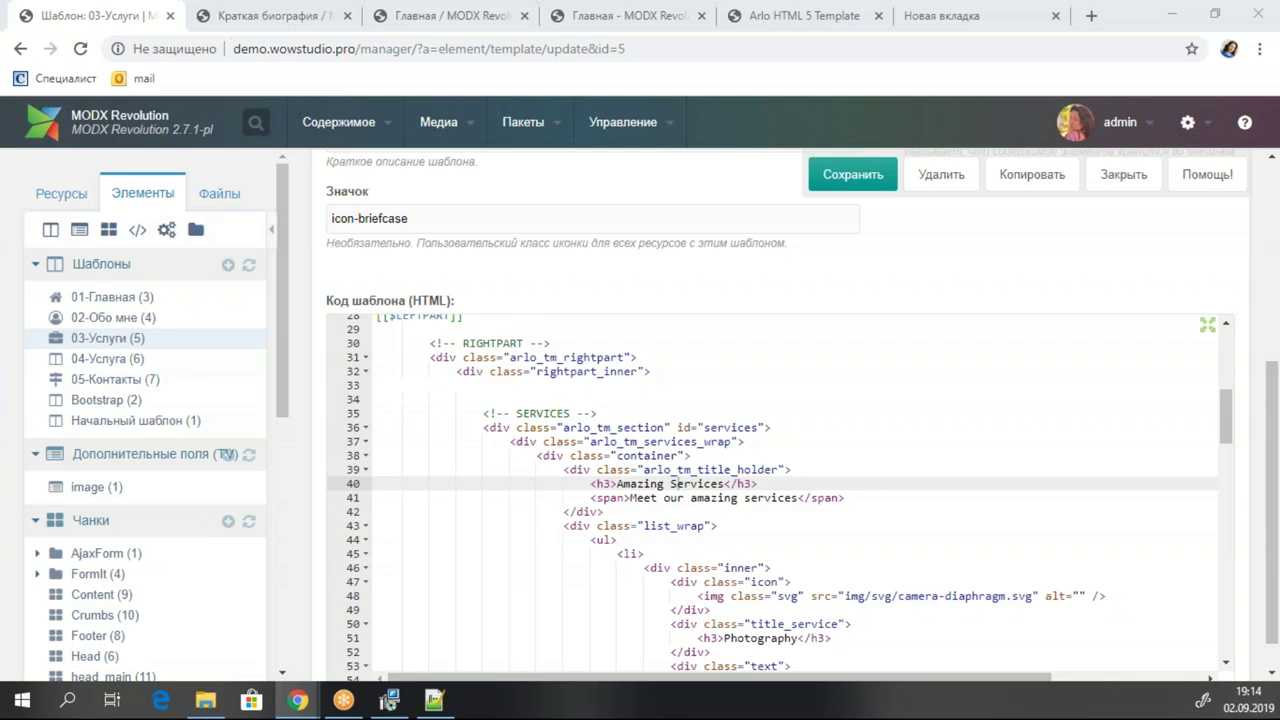
drag(617, 483, 726, 483)
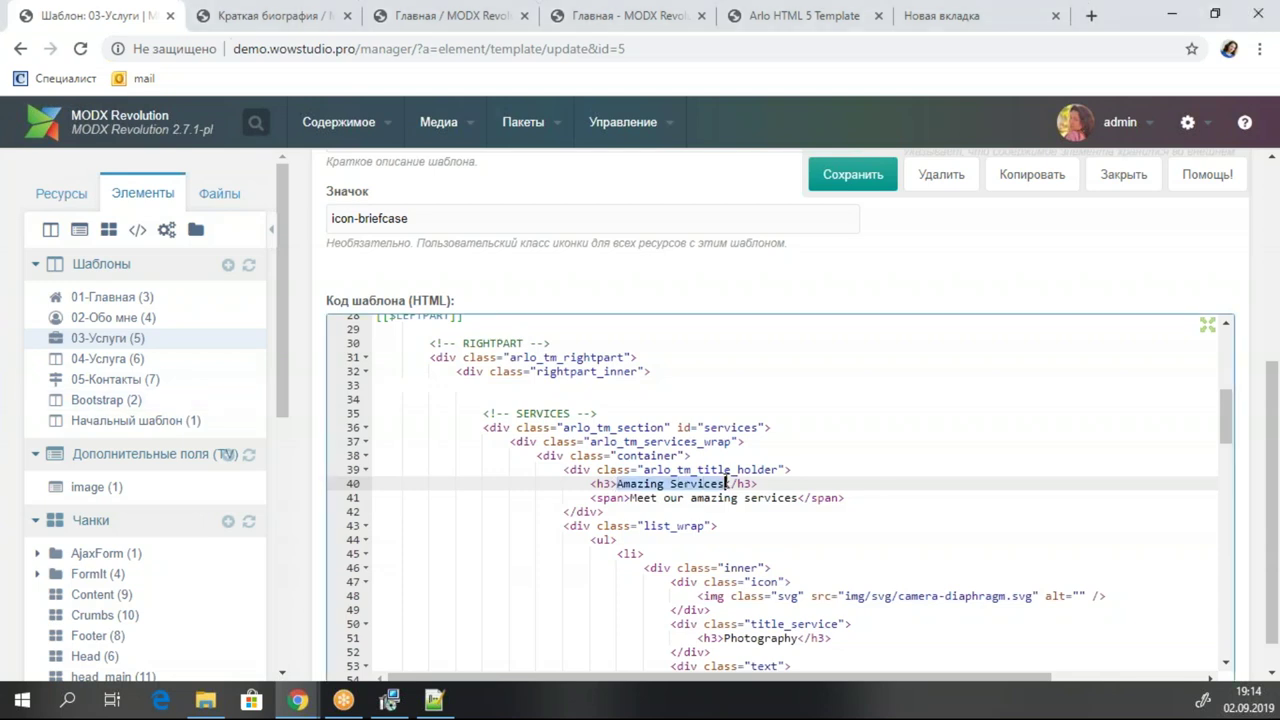
text([[*pagetitle]])
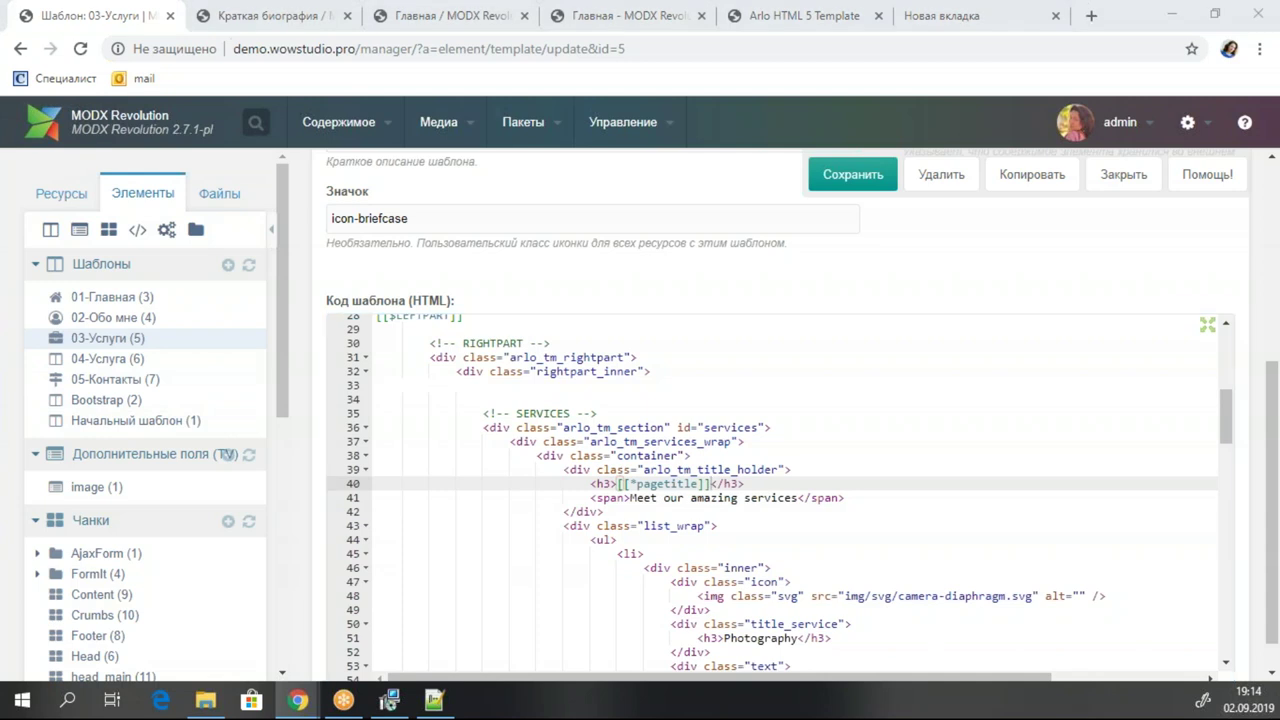
drag(629, 497, 798, 503)
text([[*longtitle]])
scroll(889, 450, down, 2)
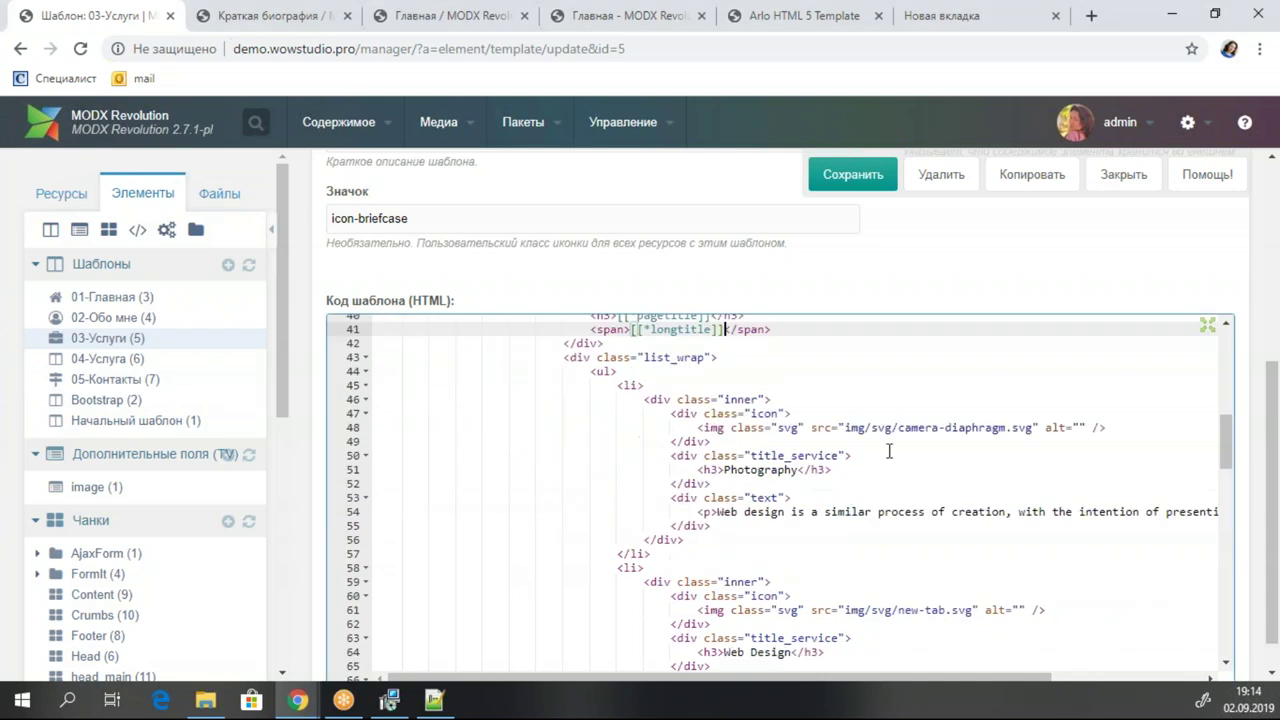
key(ctrl+s)
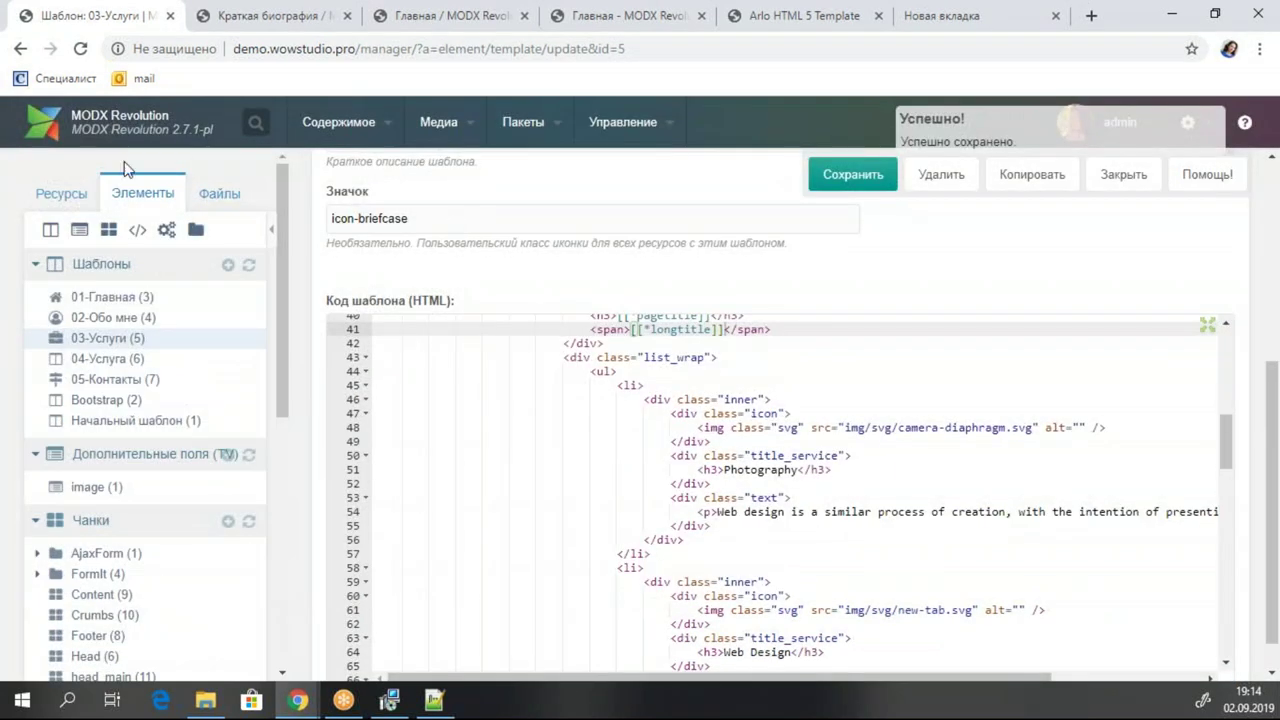
click(61, 193)
Switch the Услуги resource to the 03-Услуги template, confirm, and save.
click(97, 338)
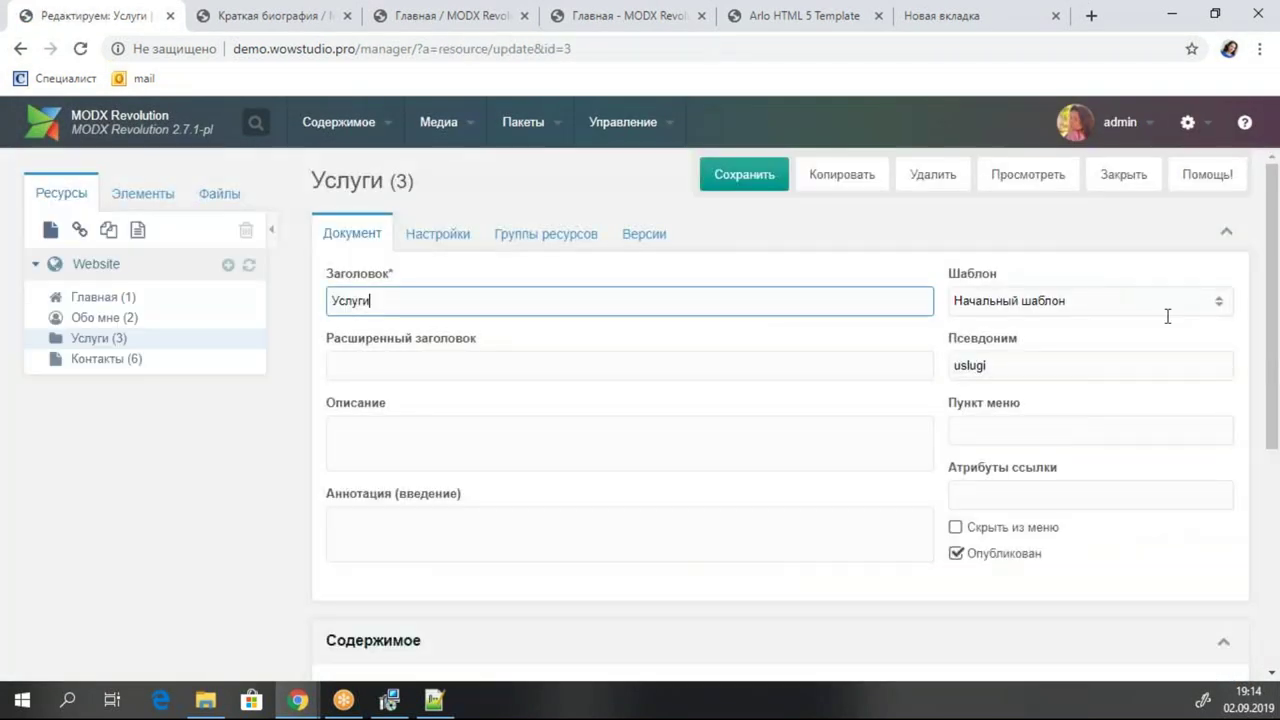
click(1080, 301)
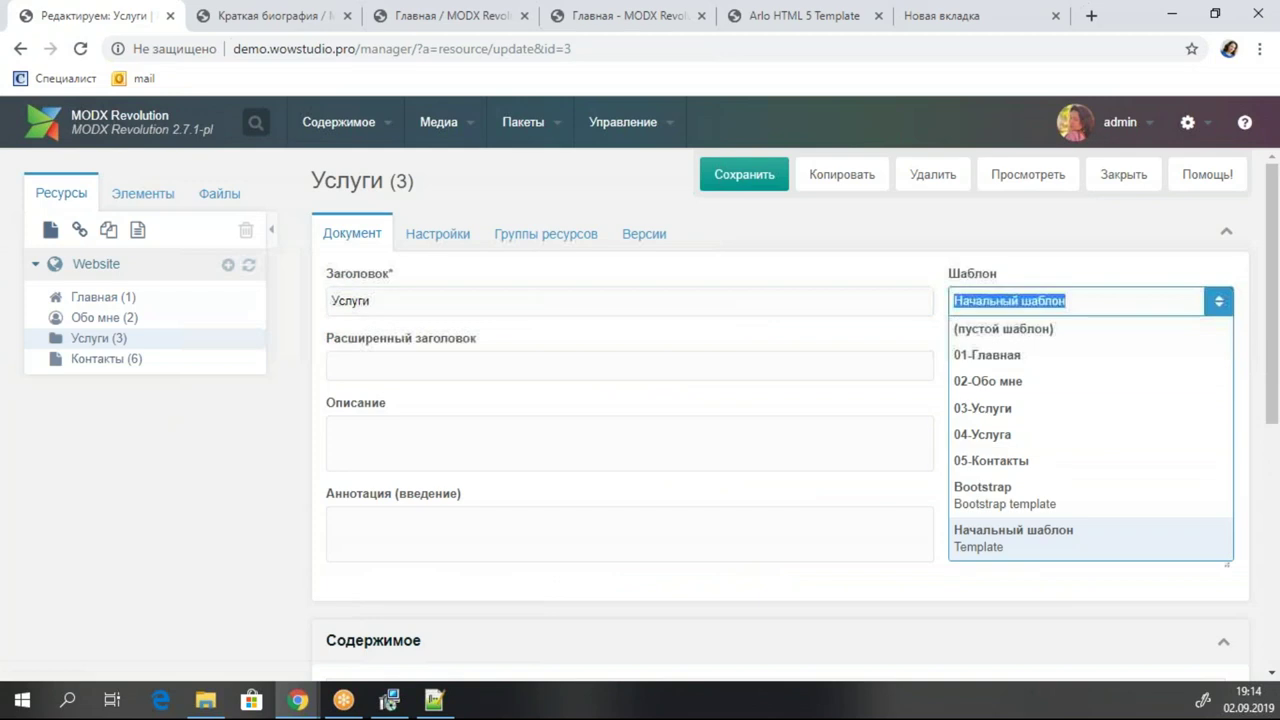
click(1047, 414)
click(604, 455)
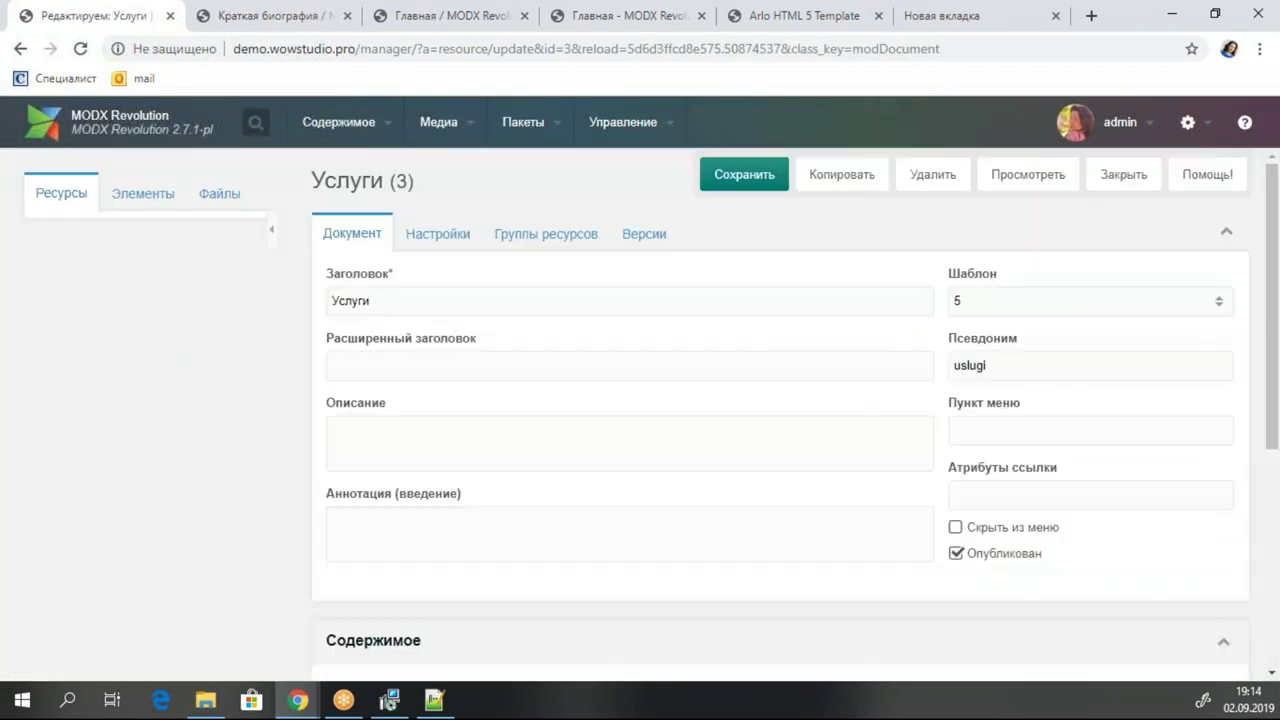
key(ctrl+s)
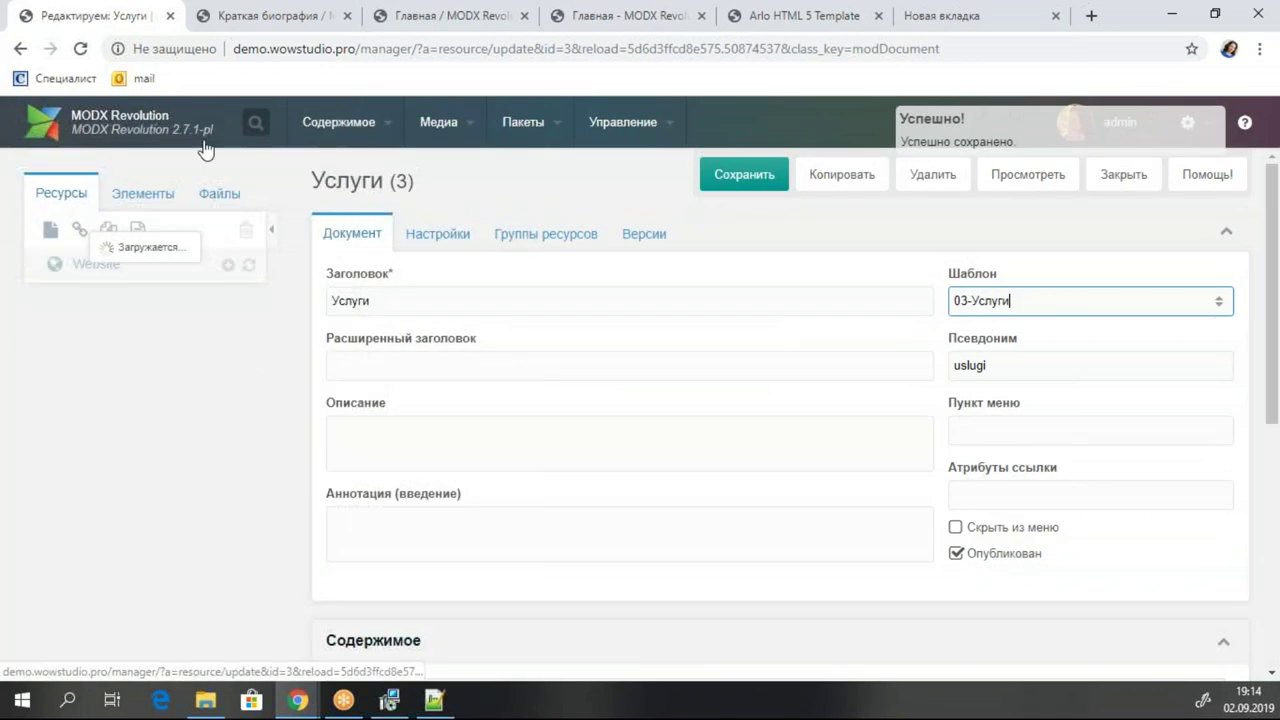
View the live УСЛУГИ page, then return to the resource editor.
click(270, 10)
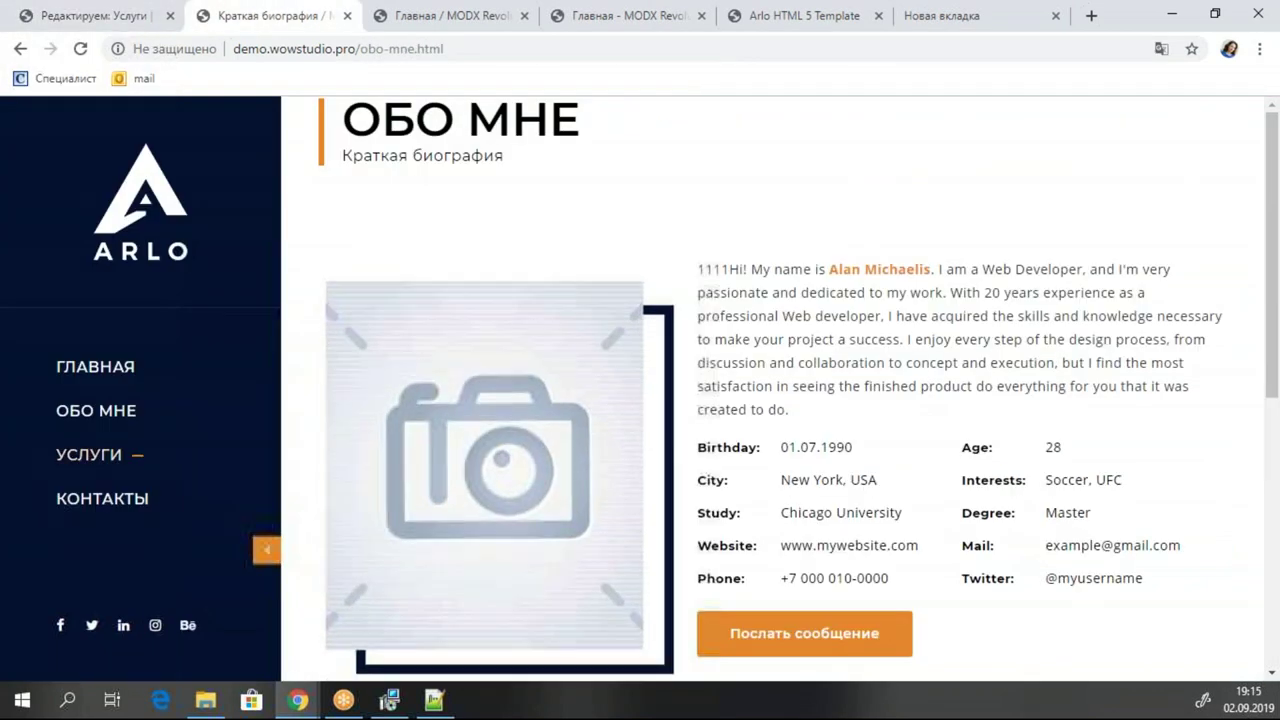
click(107, 457)
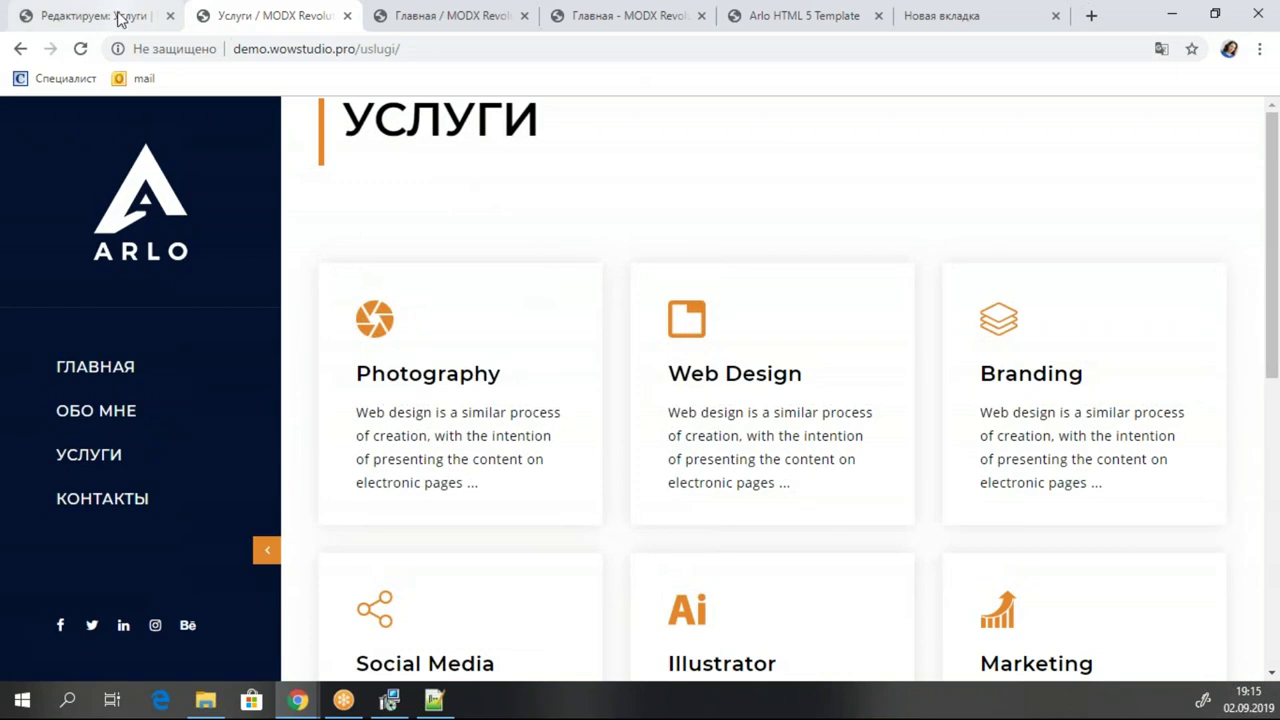
click(122, 16)
Set the Услуги resource's long title to 'Что мы можем' and save.
click(380, 362)
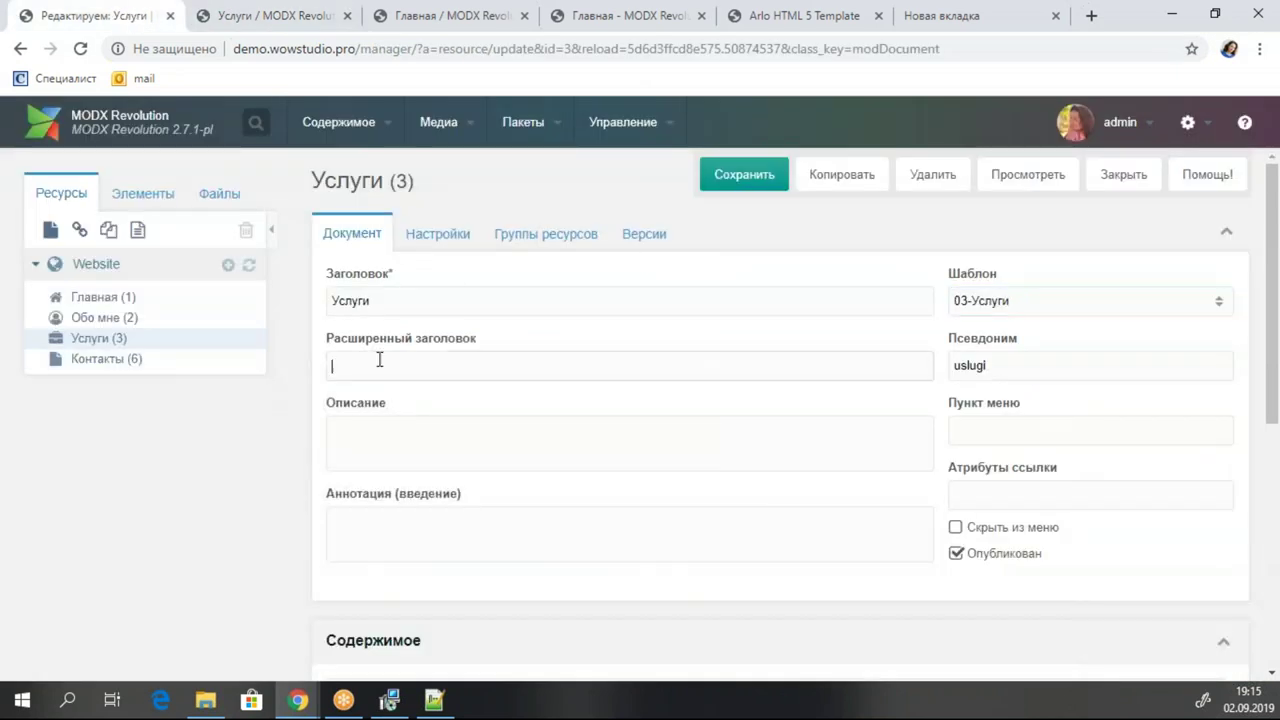
text(X)
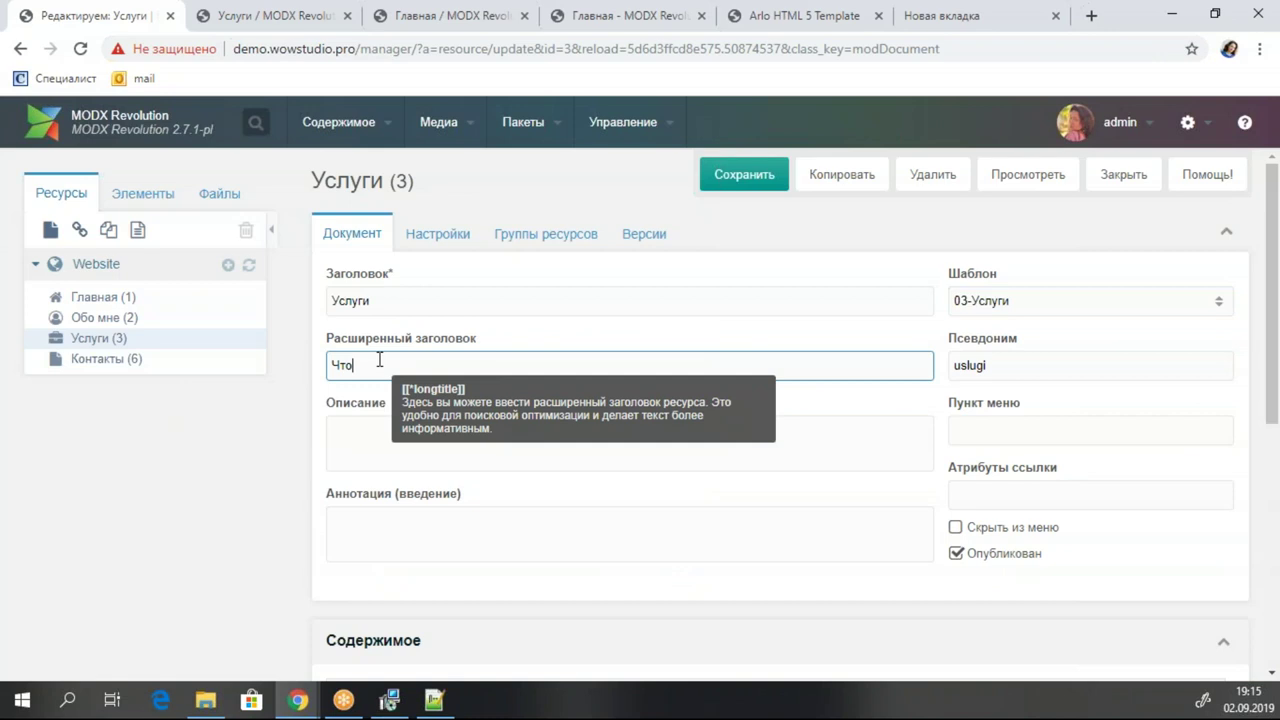
text(то мы можем)
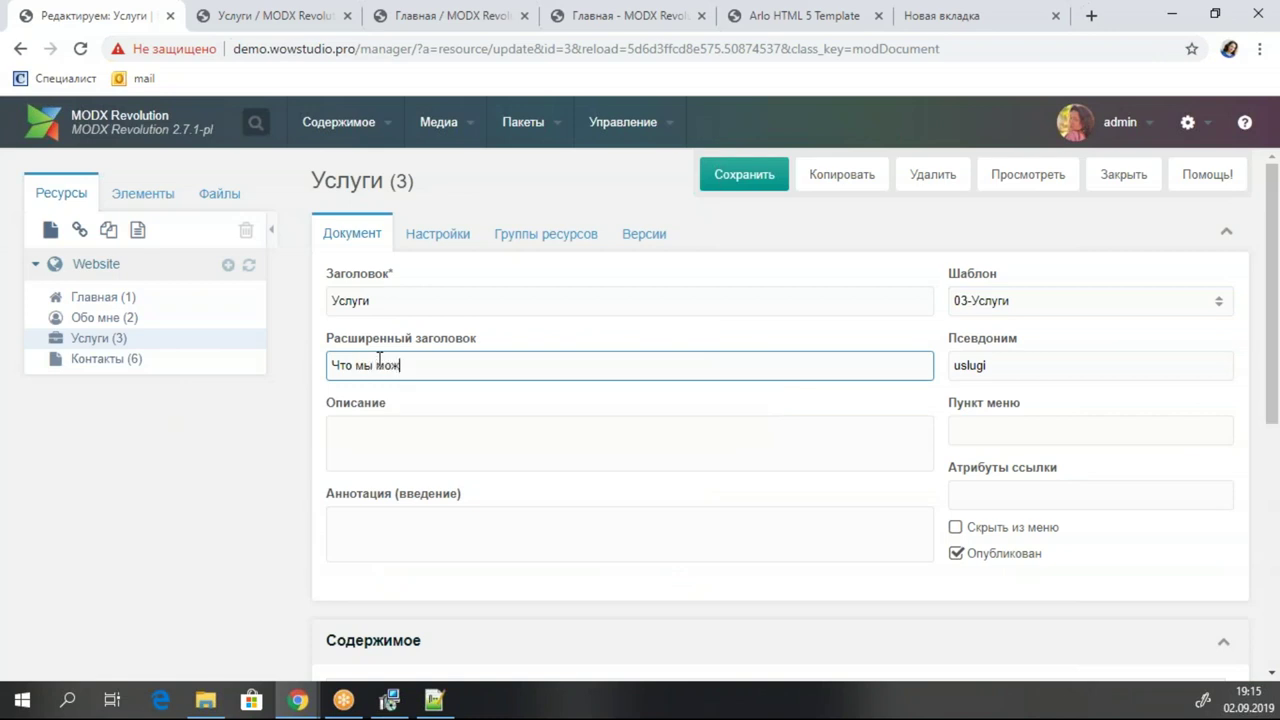
click(738, 172)
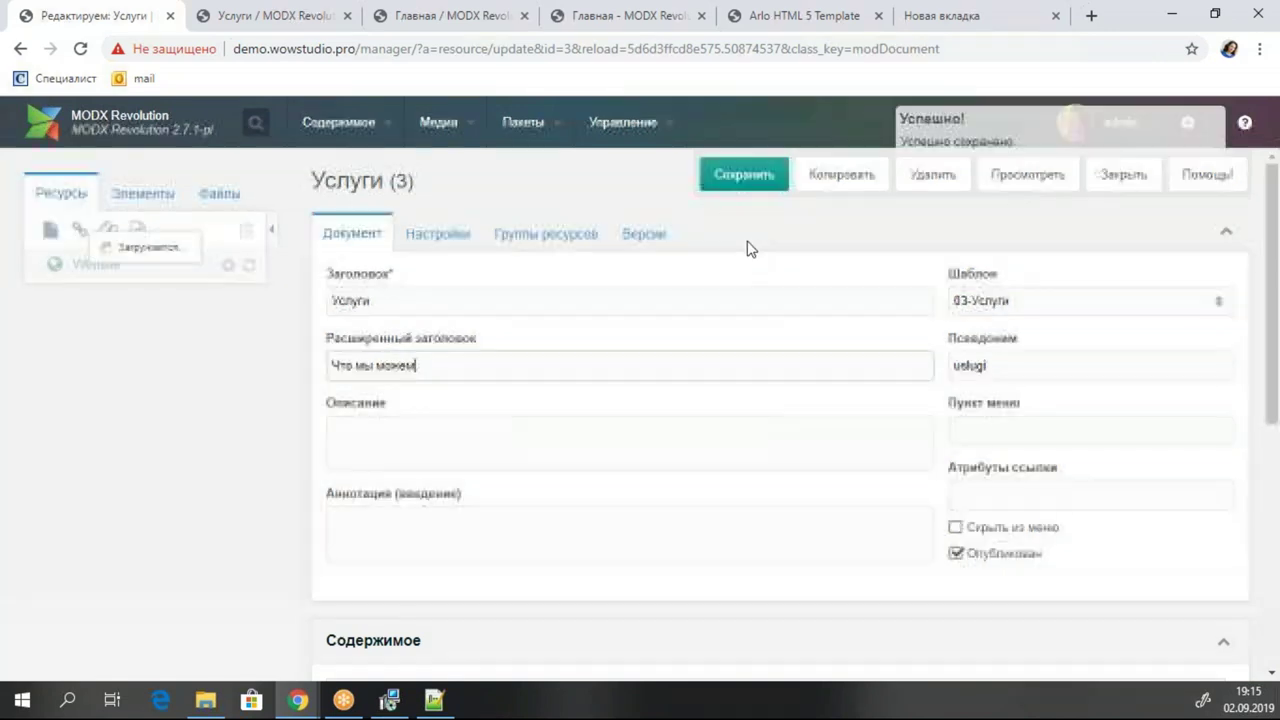
Reload the live services page to confirm the new subtitle, then return to the editor.
click(272, 17)
click(130, 14)
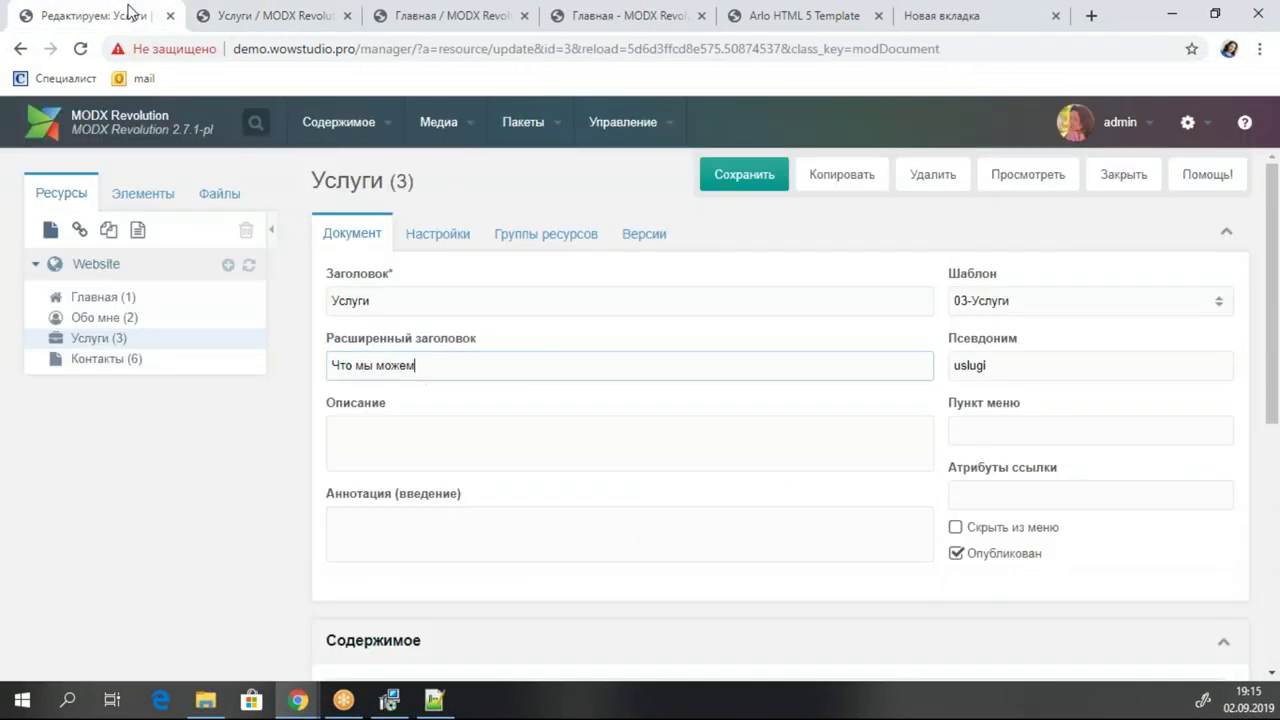
click(440, 16)
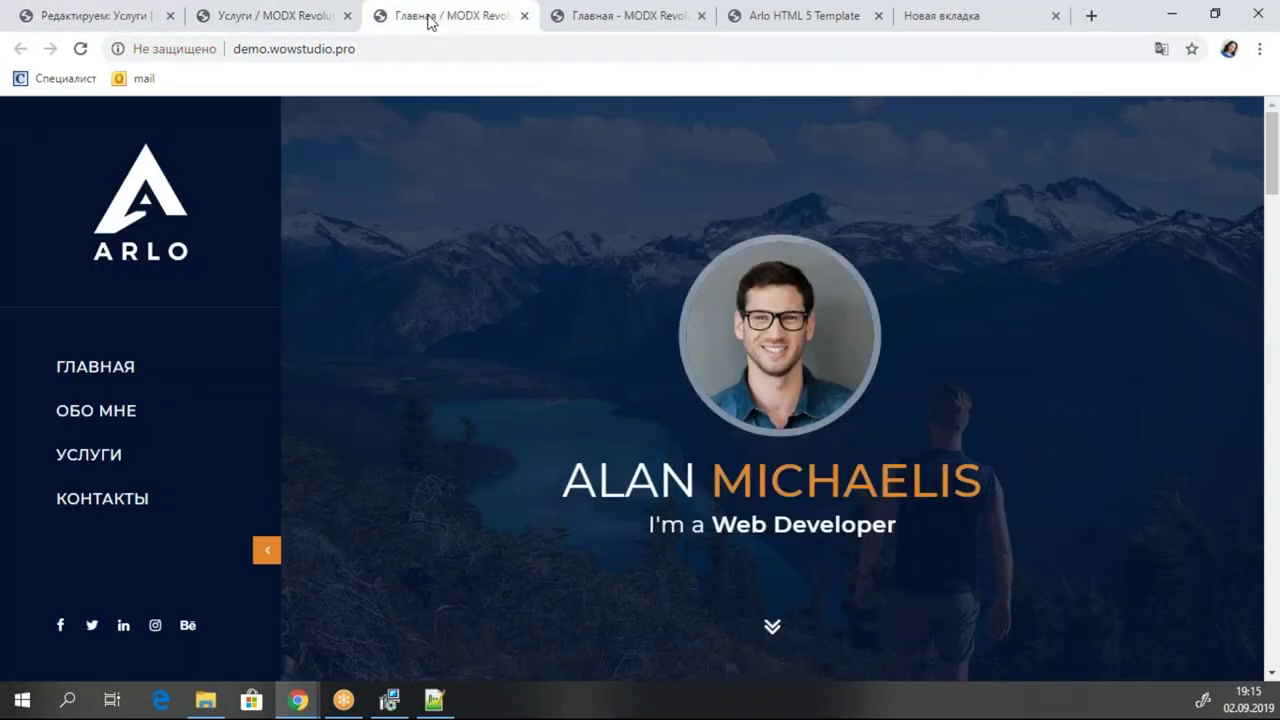
click(272, 15)
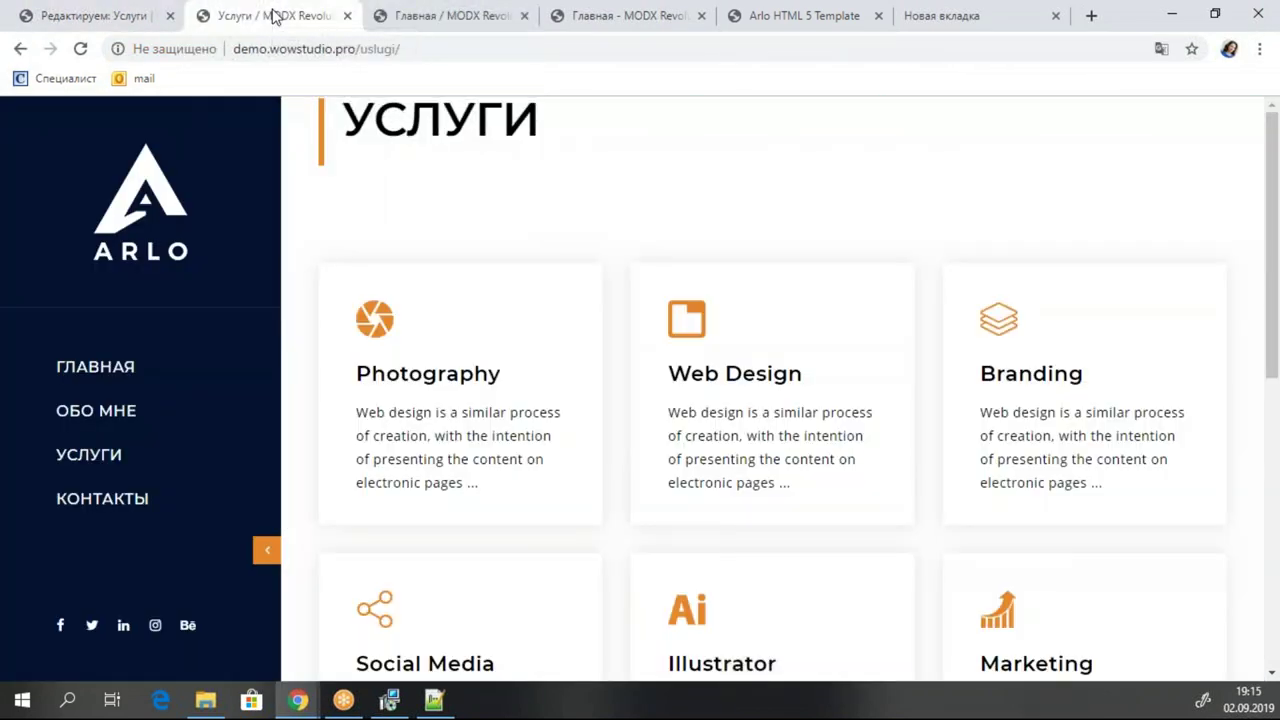
click(82, 49)
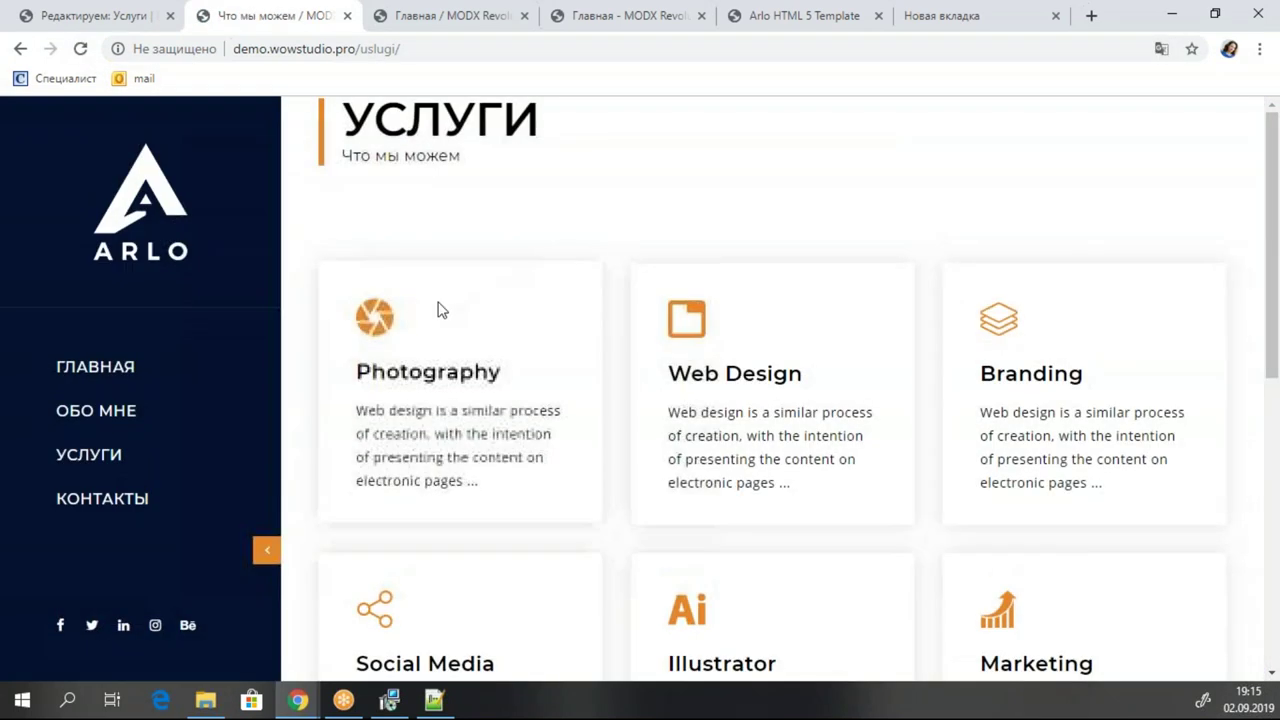
scroll(1086, 460, down, 5)
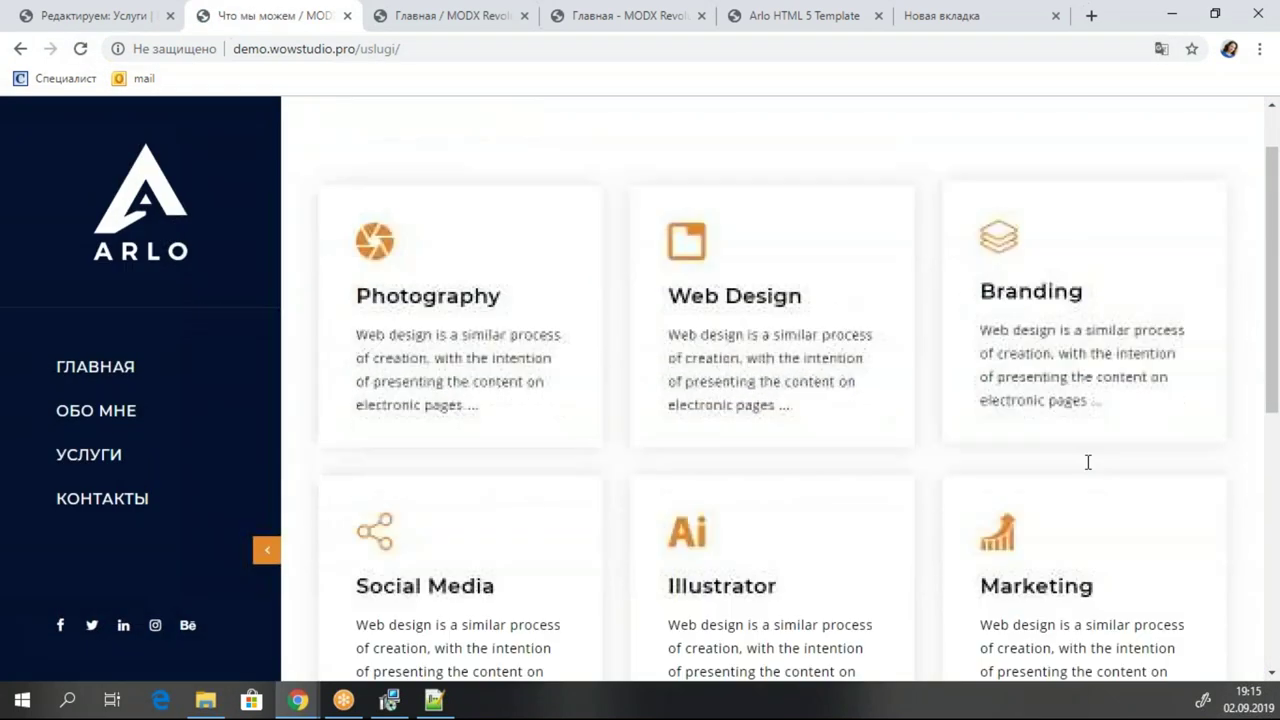
scroll(907, 337, up, 5)
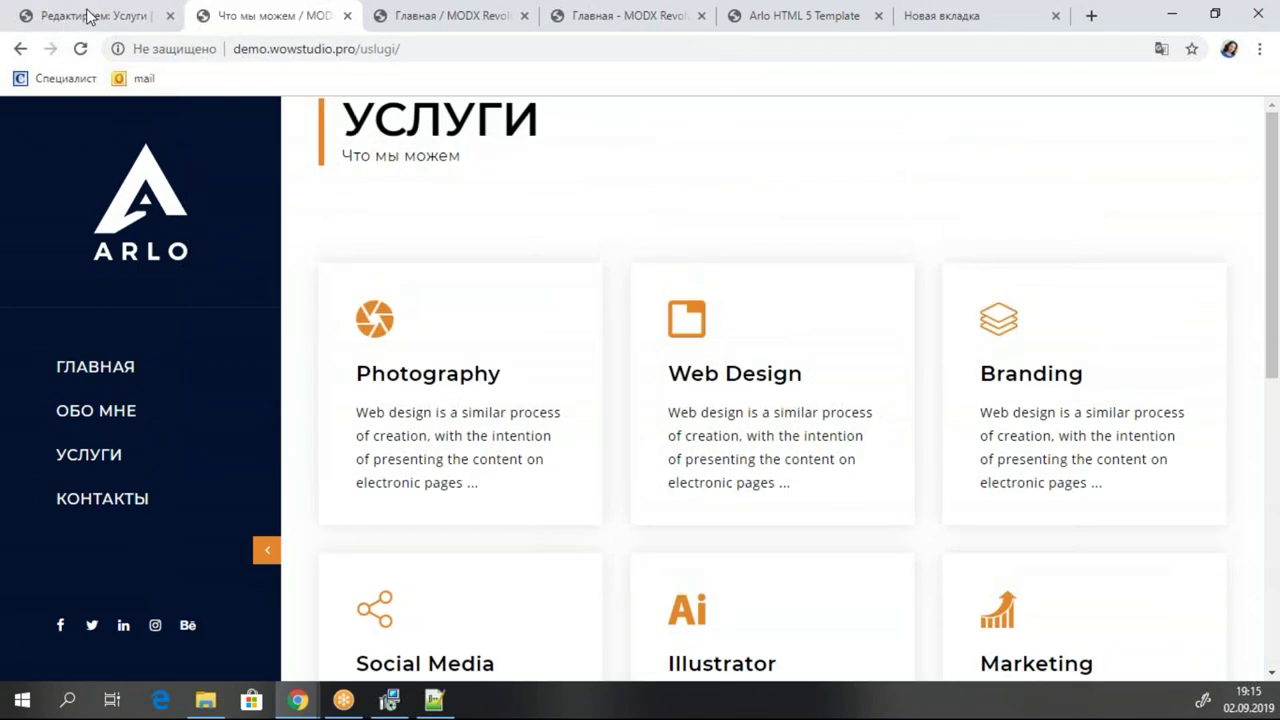
click(89, 15)
Open the 03-Услуги template from the Elements templates list.
click(142, 193)
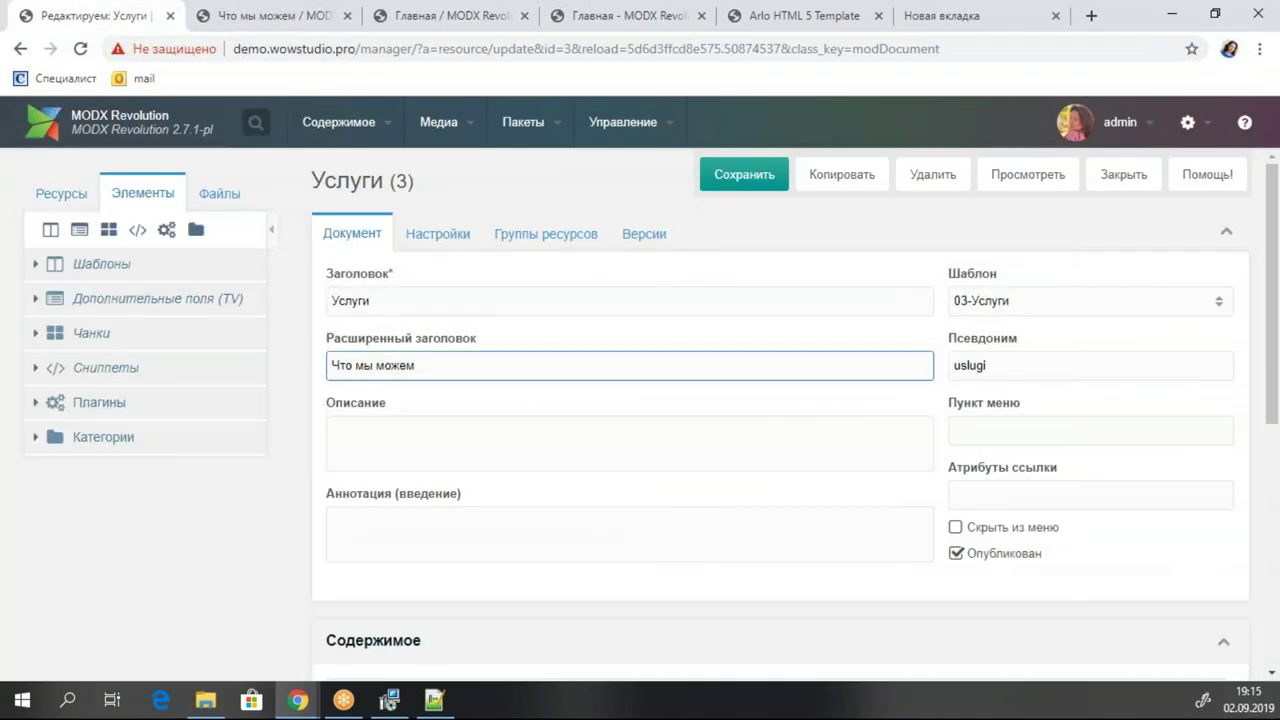
scroll(172, 374, down, 2)
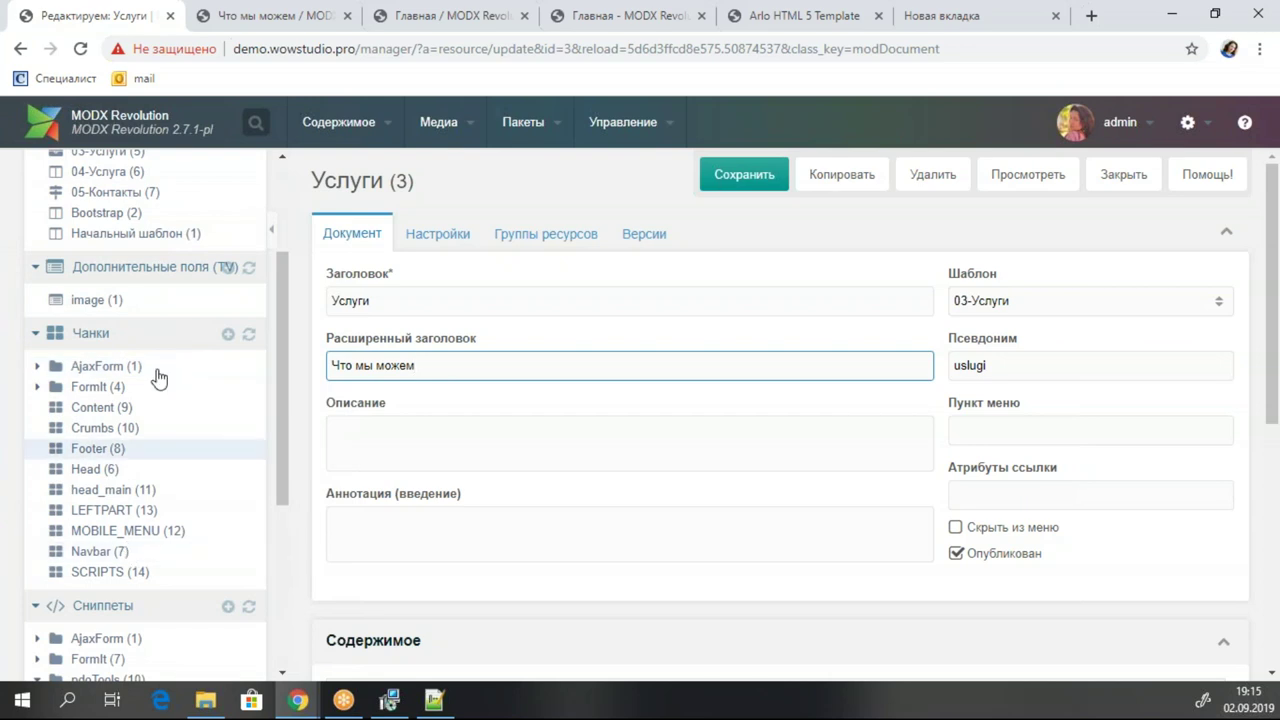
scroll(157, 374, up, 2)
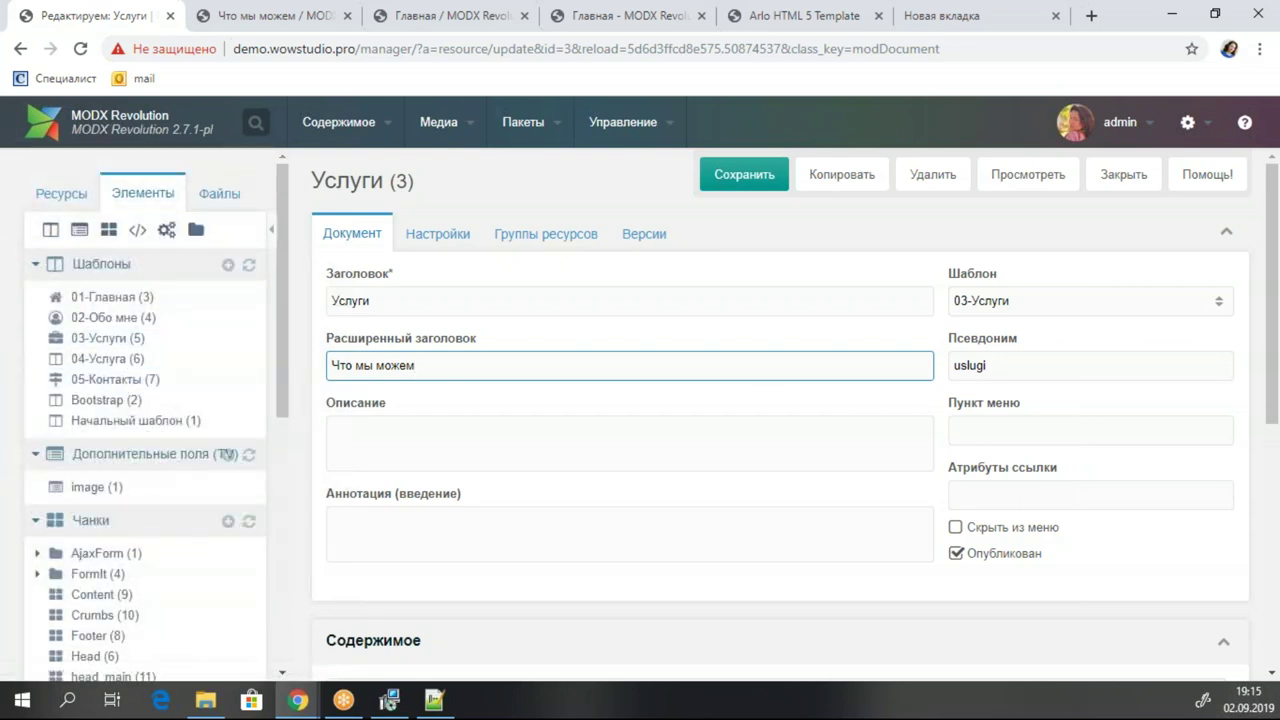
click(117, 338)
Remove the Photography service item markup from the services list.
scroll(780, 500, down, 3)
scroll(780, 450, down, 1)
scroll(790, 517, down, 5)
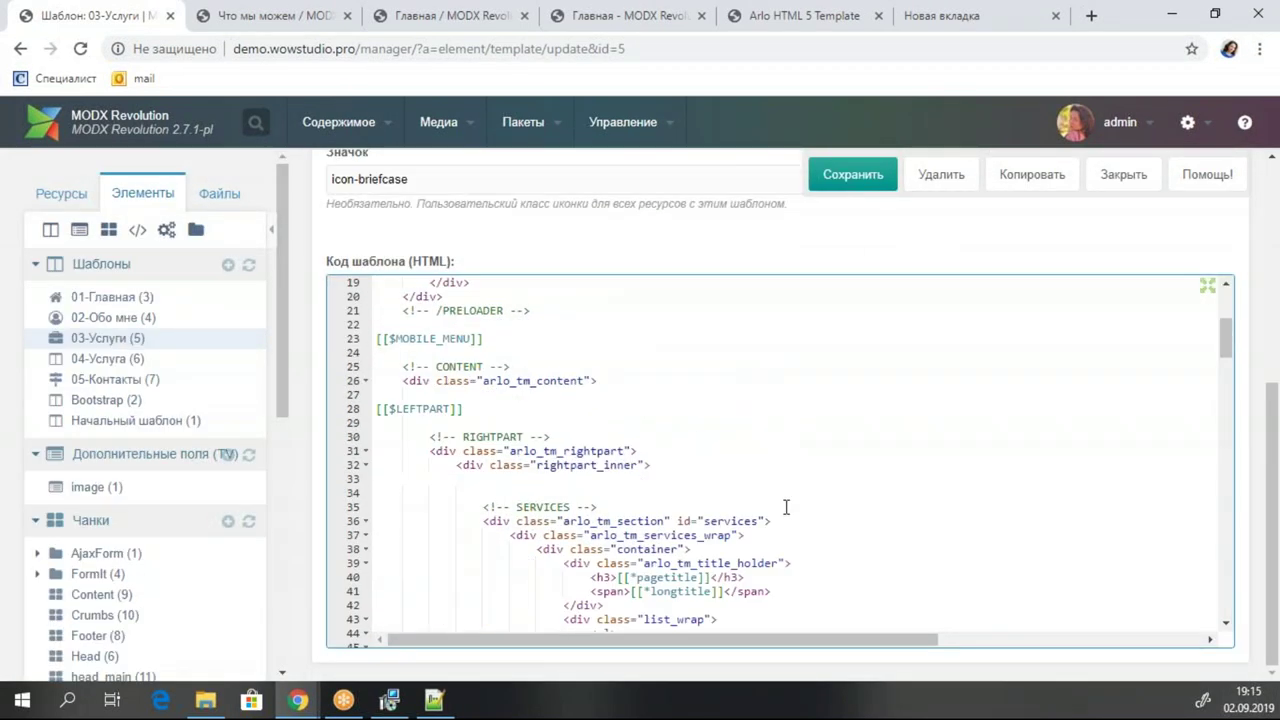
click(630, 395)
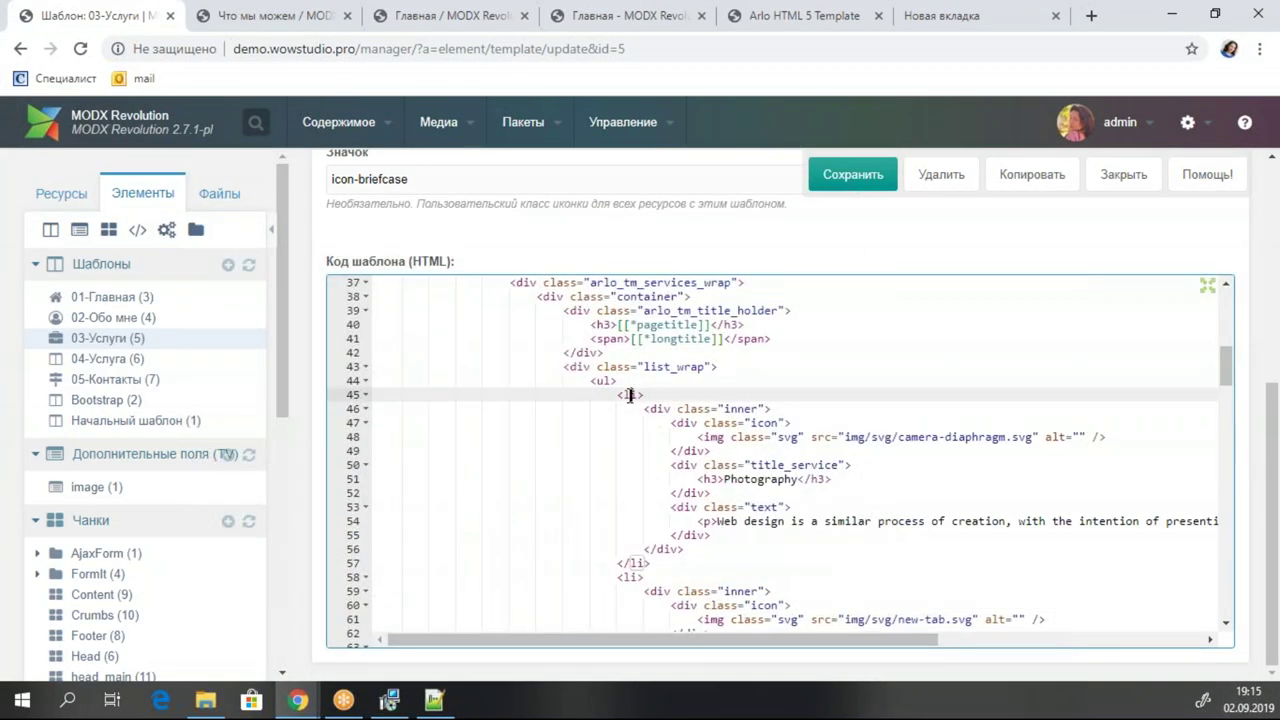
drag(617, 395, 676, 564)
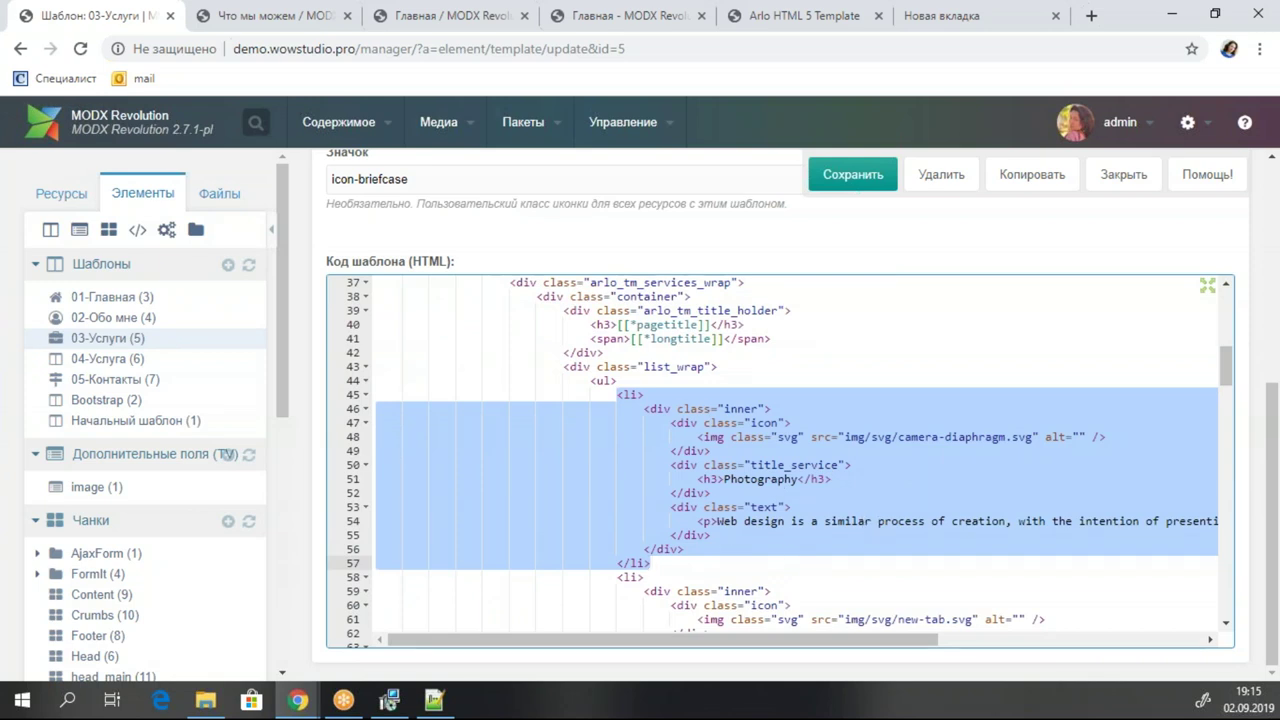
click(762, 423)
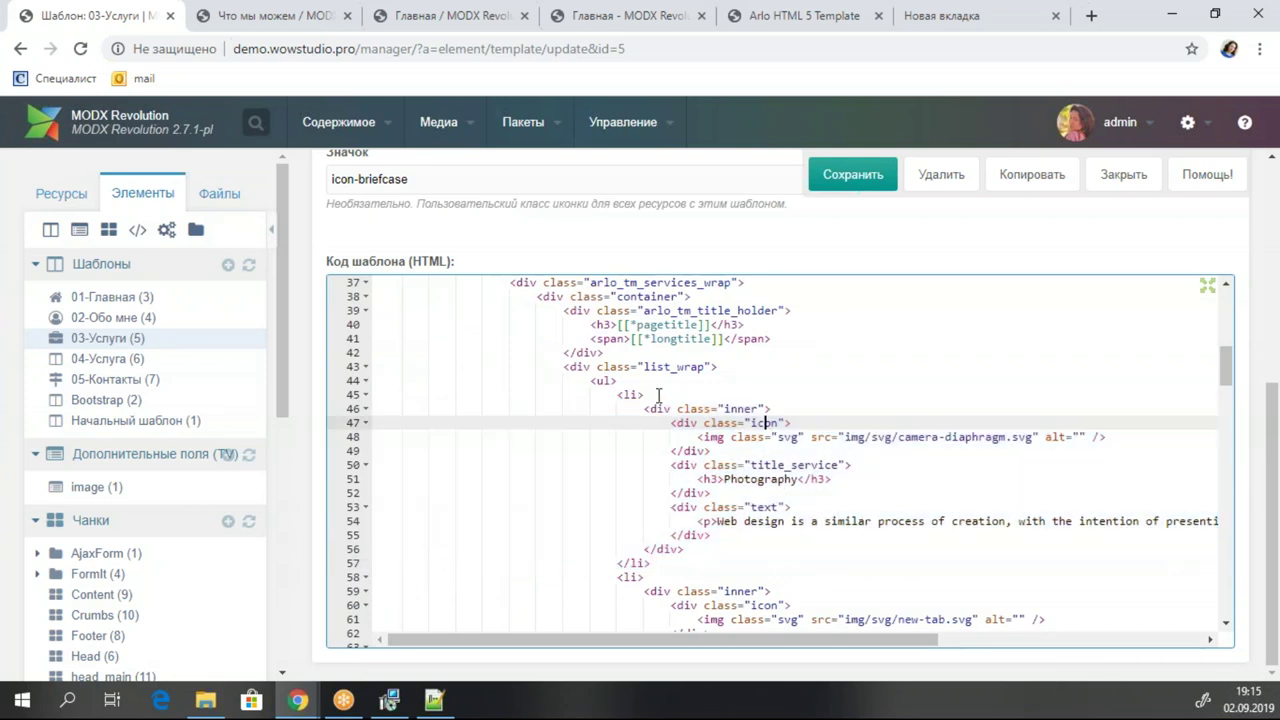
Add blank lines after the opening <ul> and drop the pdoResources snippet there.
click(649, 380)
key(Return)
key(Return)
key(Up)
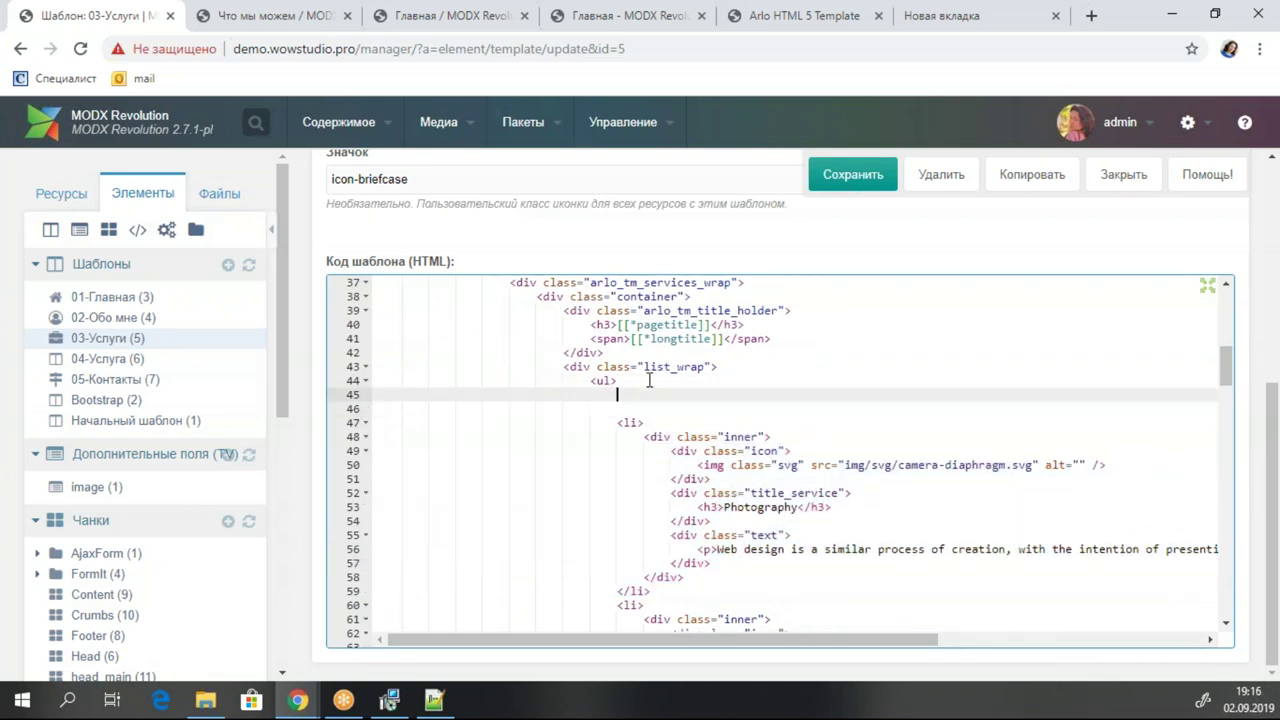
scroll(160, 477, down, 3)
scroll(160, 477, down, 2)
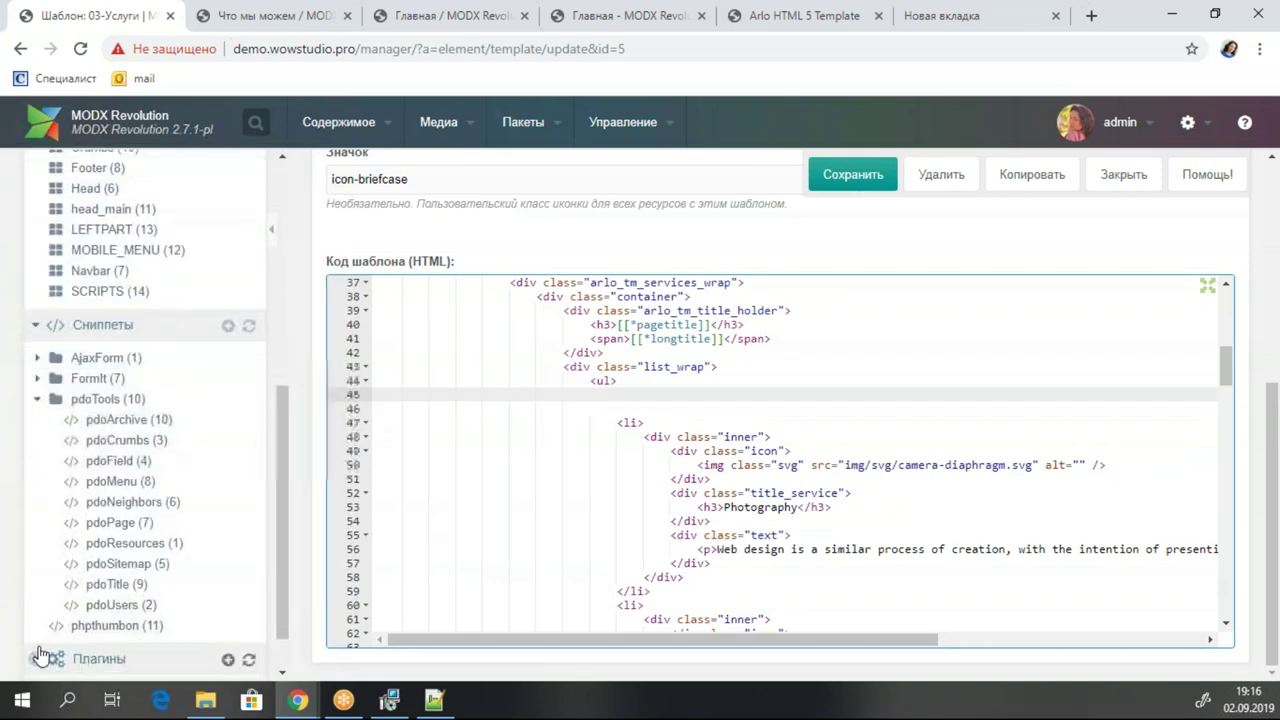
drag(150, 543, 672, 391)
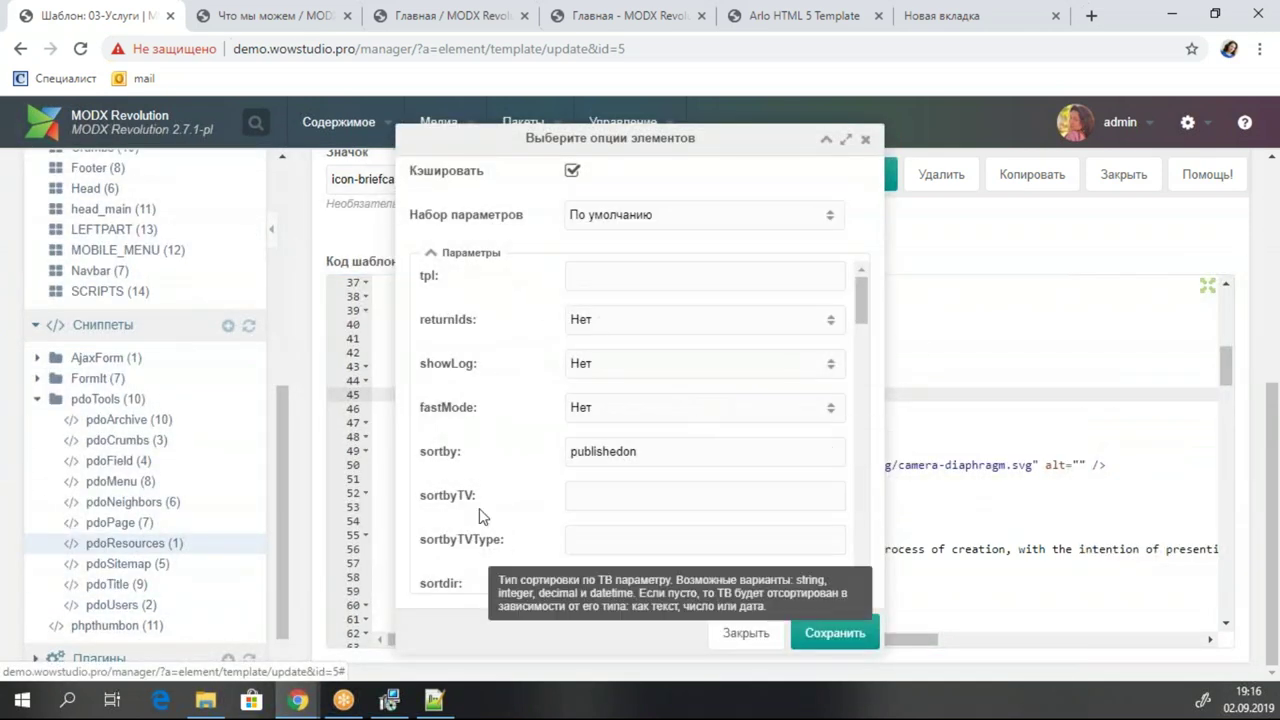
Set the pdoResources tpl parameter to tpl.servise and look up the Услуги page id.
click(578, 274)
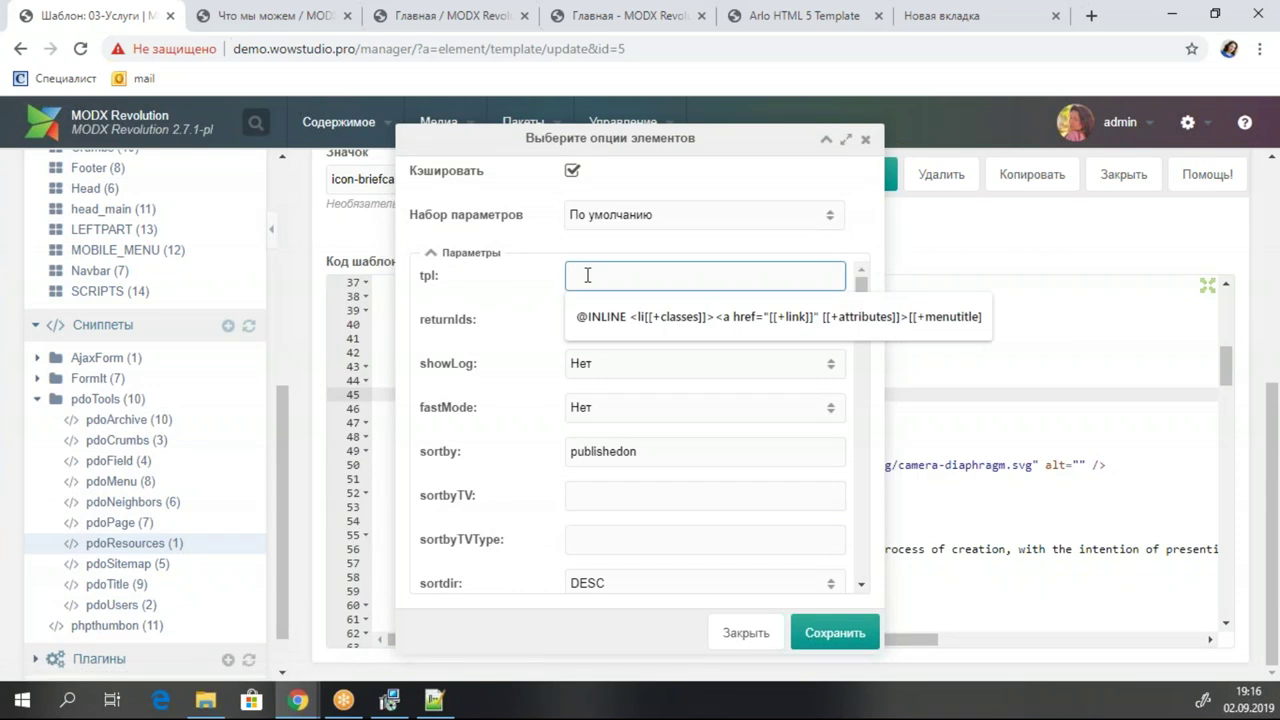
text(ervise)
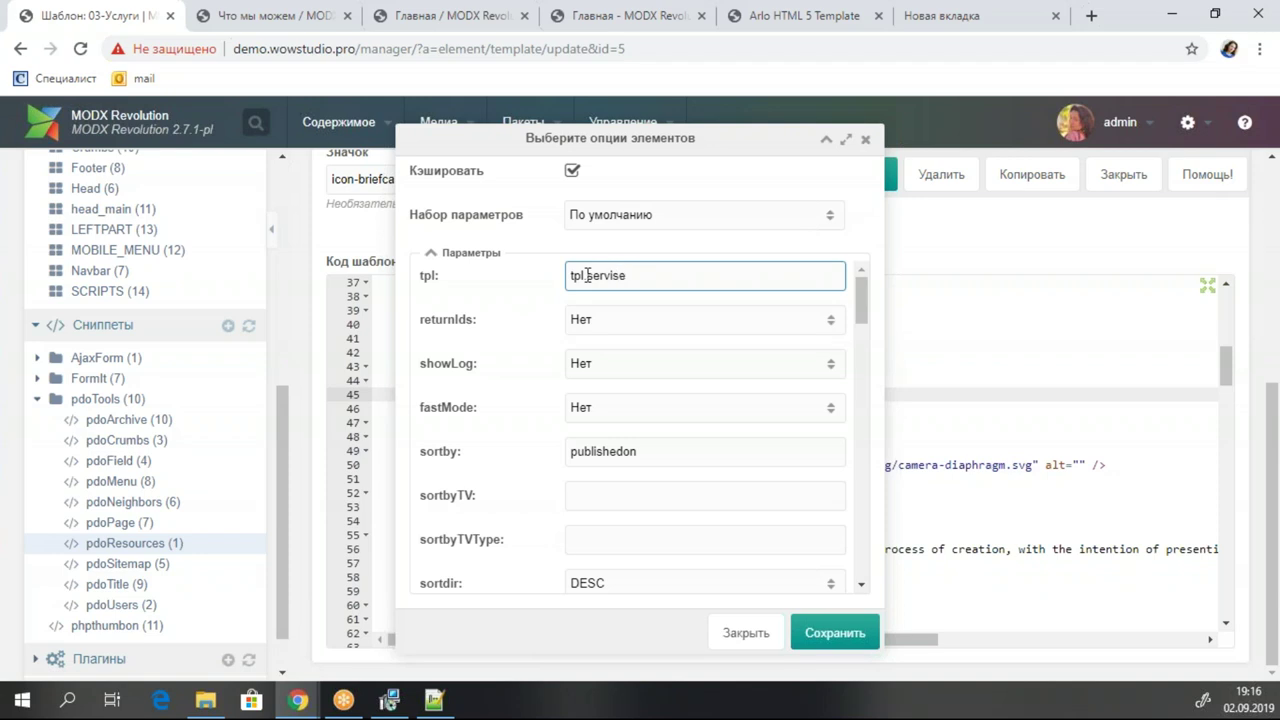
scroll(128, 323, up, 5)
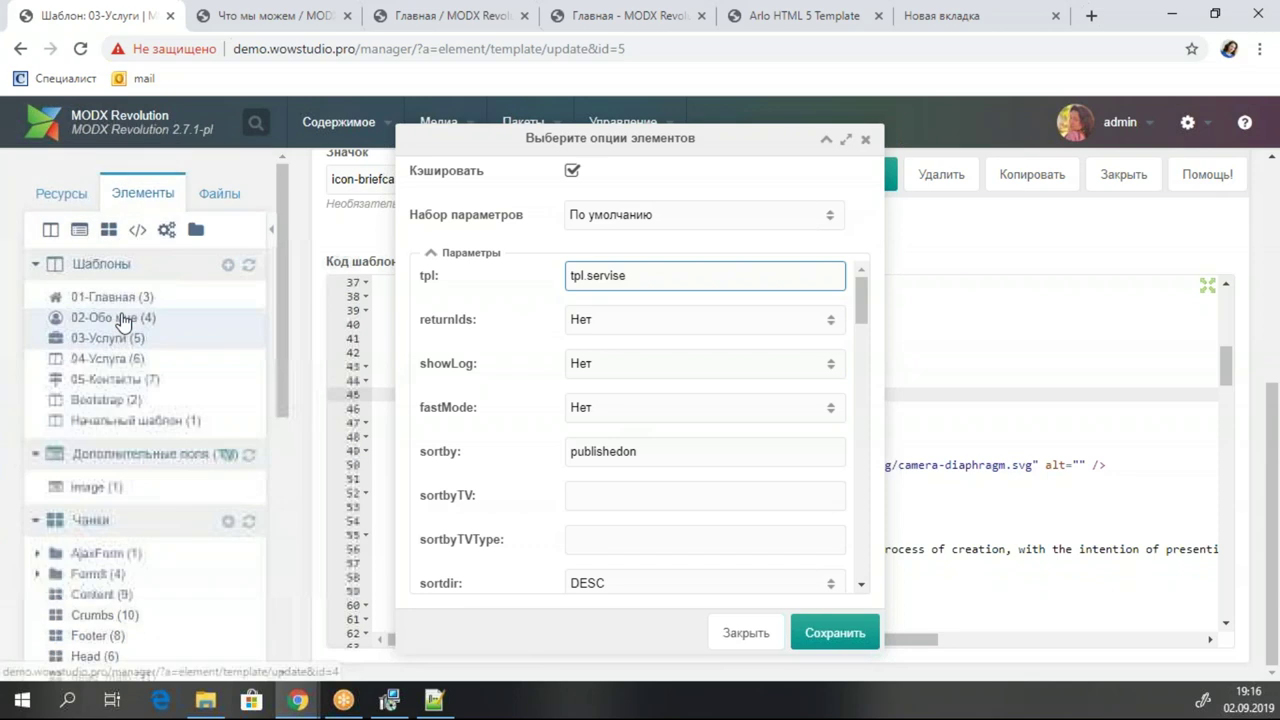
click(61, 193)
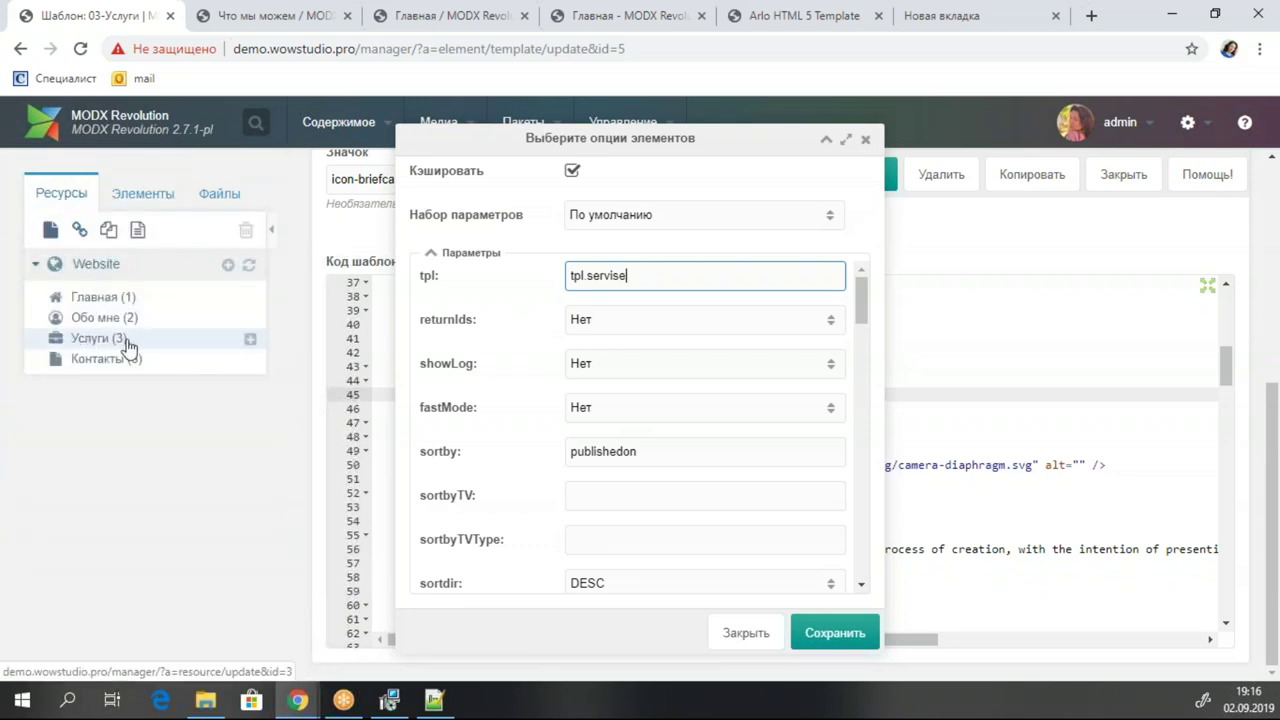
scroll(730, 420, down, 1)
scroll(707, 427, down, 5)
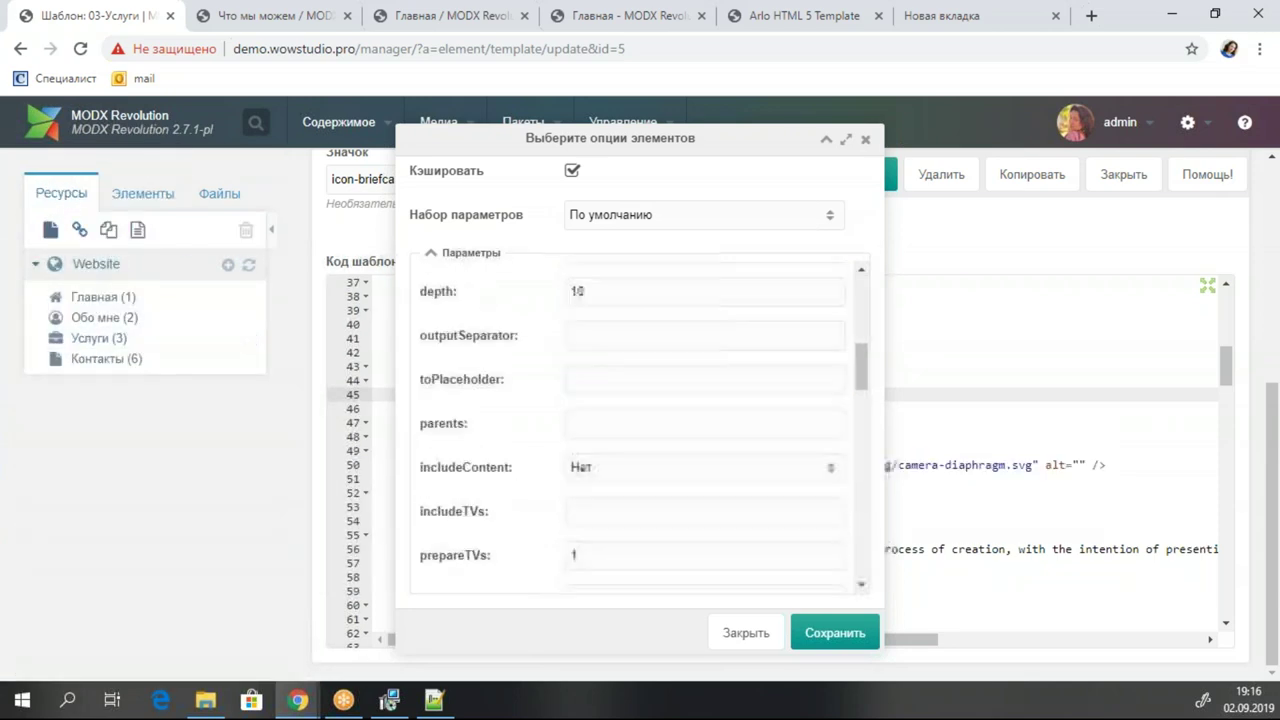
scroll(707, 427, down, 5)
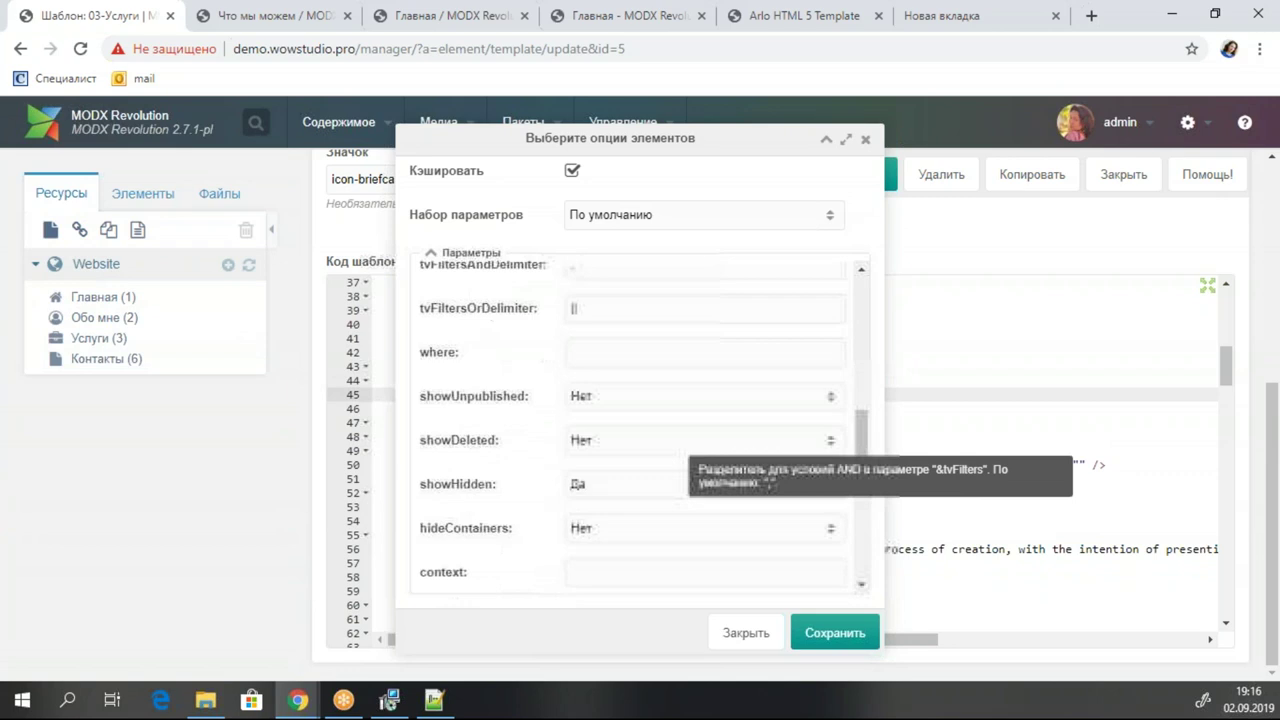
scroll(707, 427, down, 8)
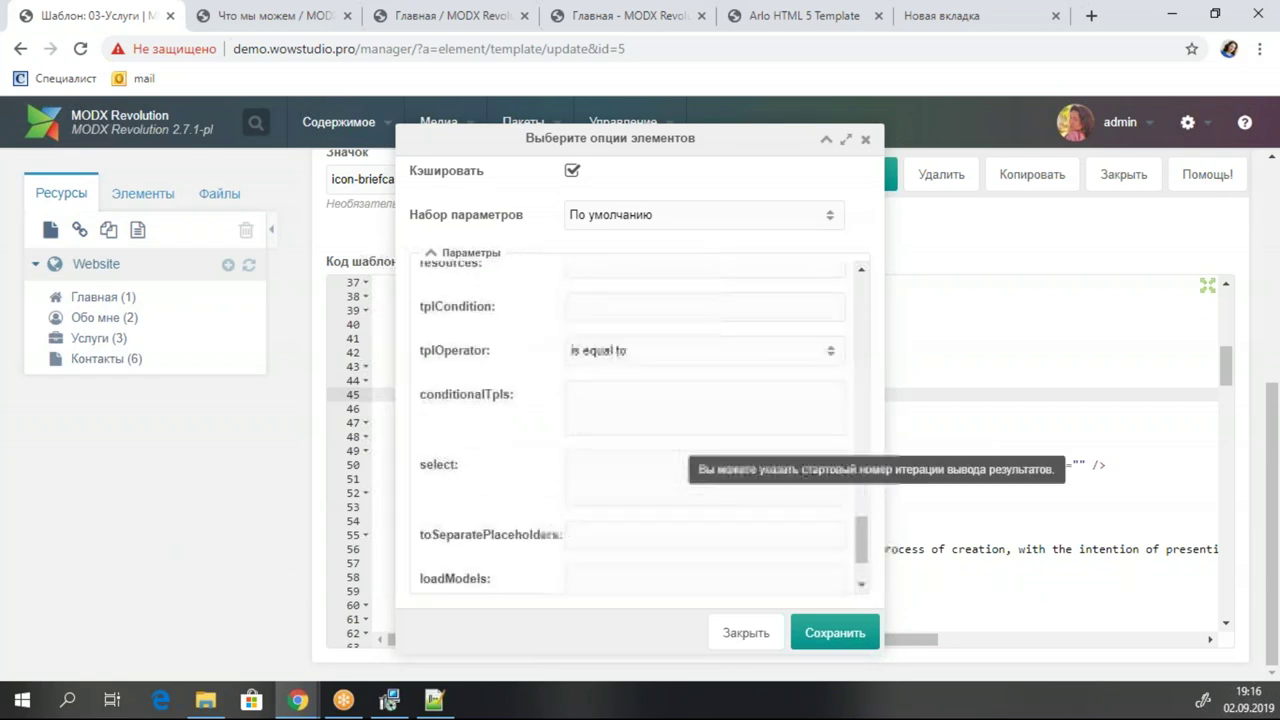
scroll(707, 427, up, 12)
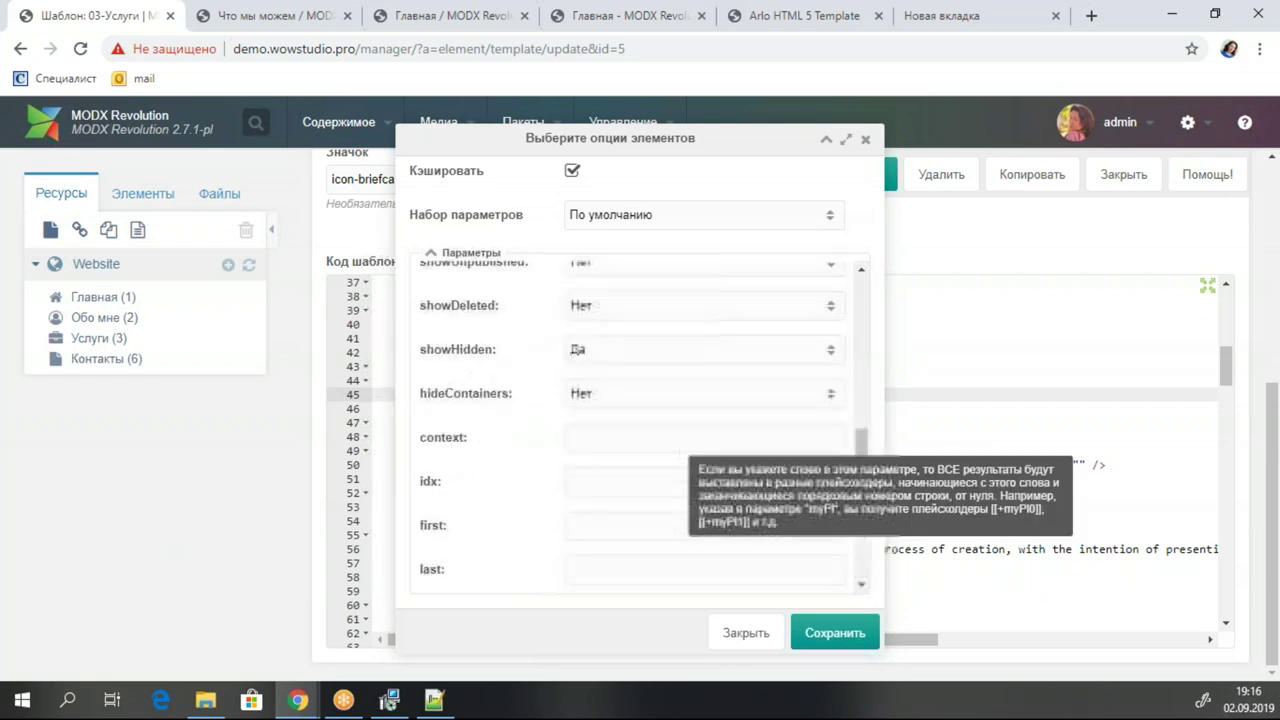
Set parents 3, includeTVs image and includeContent Да, then insert the call.
click(612, 333)
text(3)
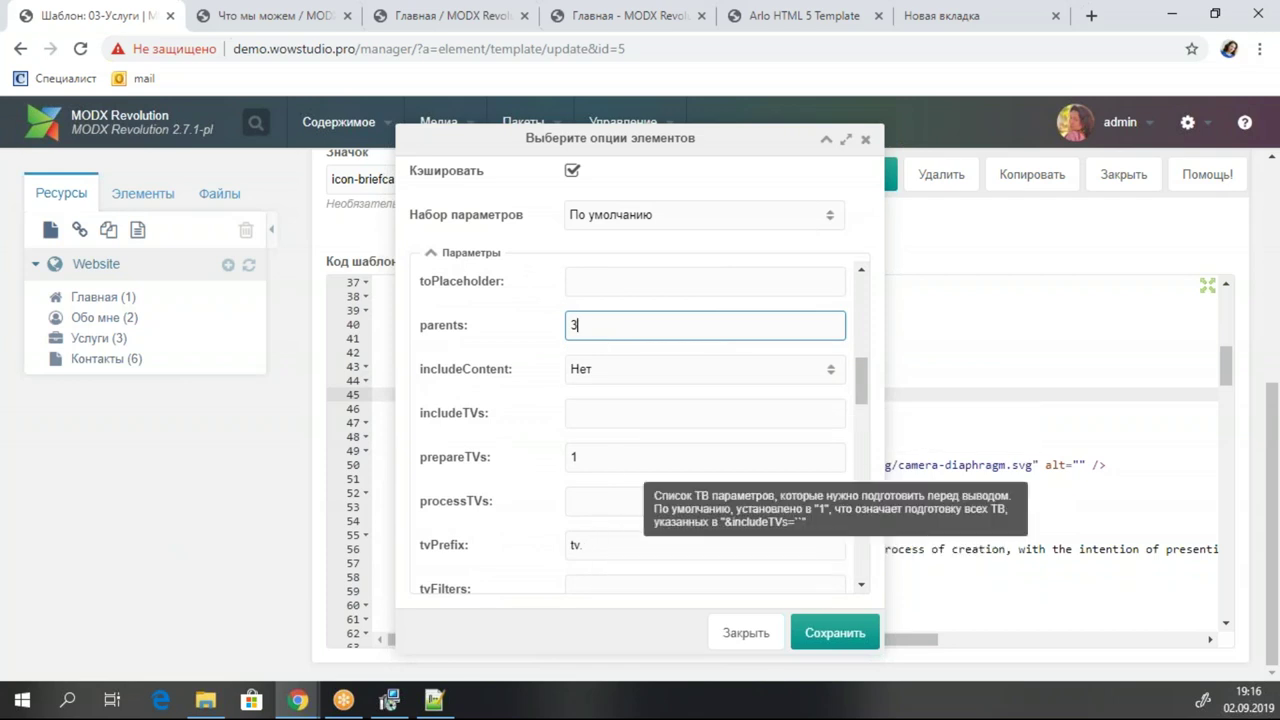
click(611, 400)
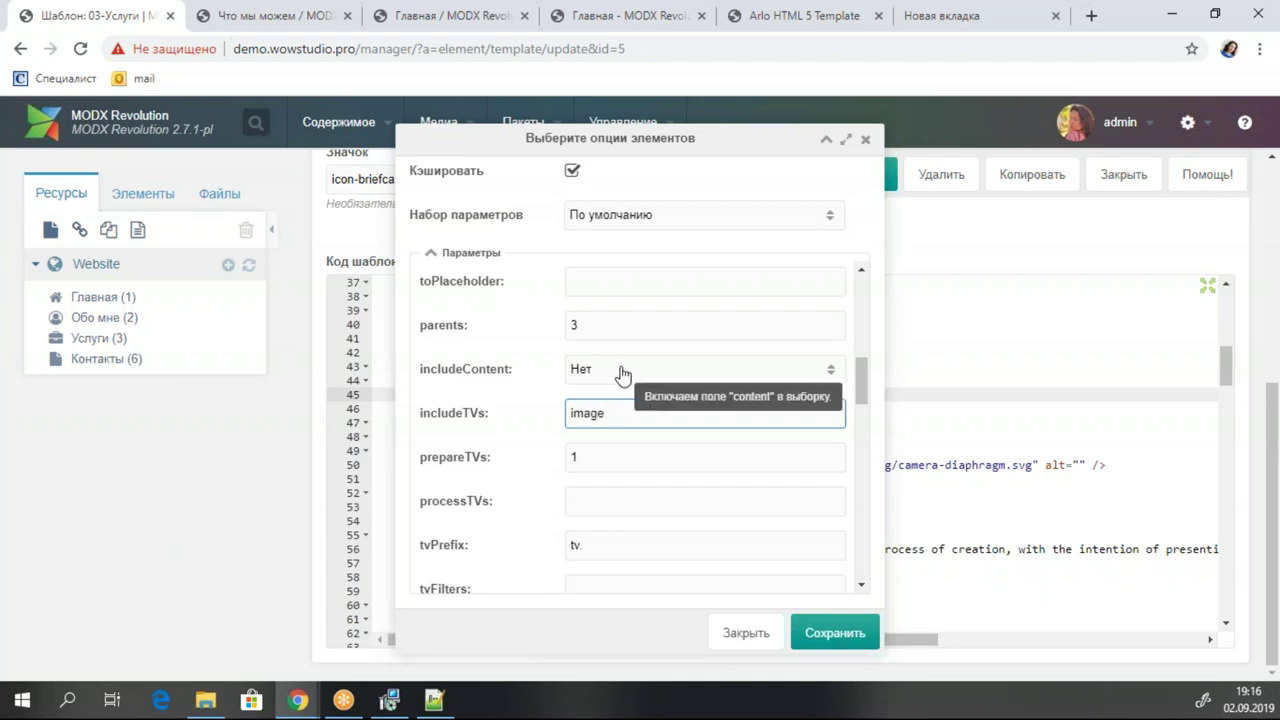
click(612, 376)
click(600, 398)
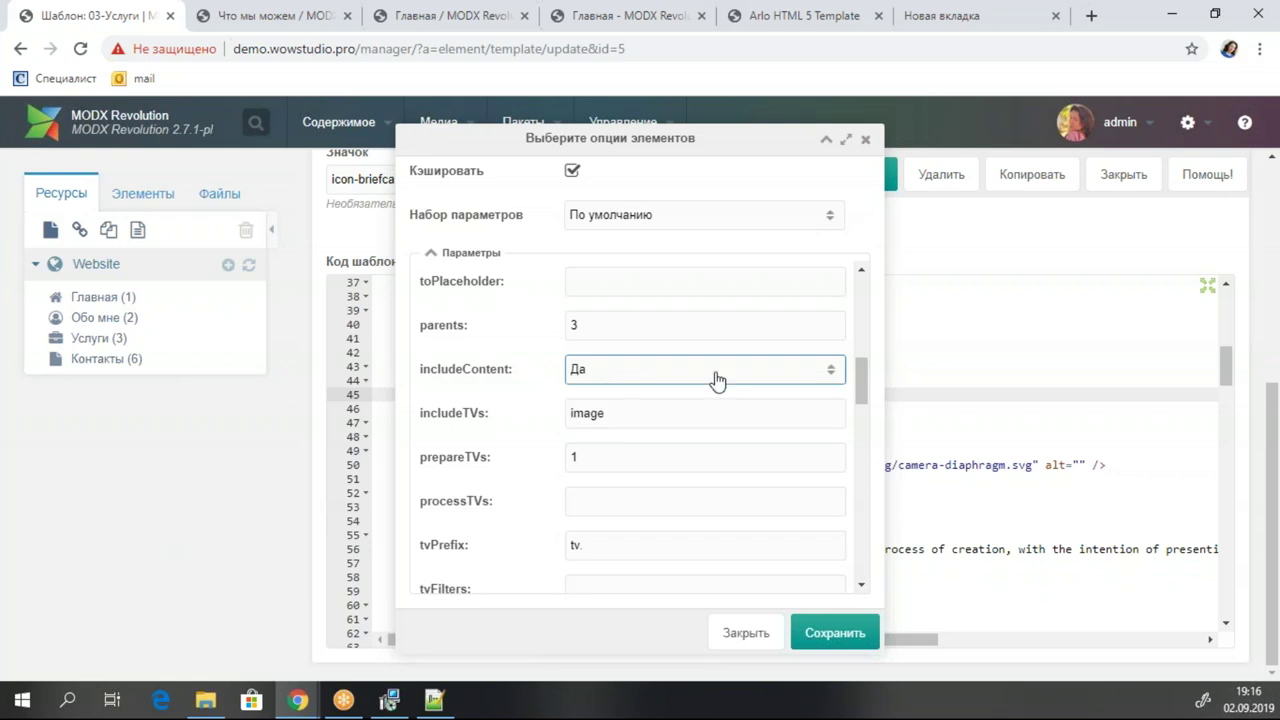
click(849, 635)
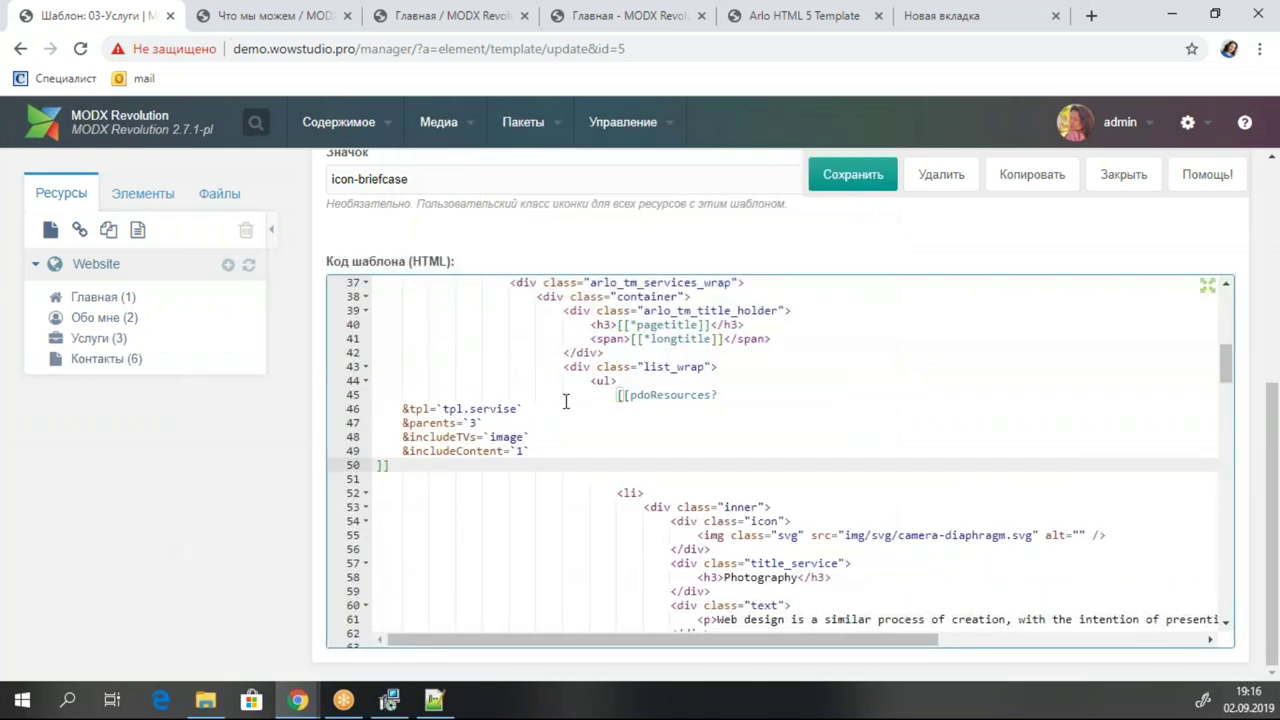
Indent the pdoResources parameters, make the call uncached as [[!pdoResources?, and save the template.
drag(376, 465, 362, 410)
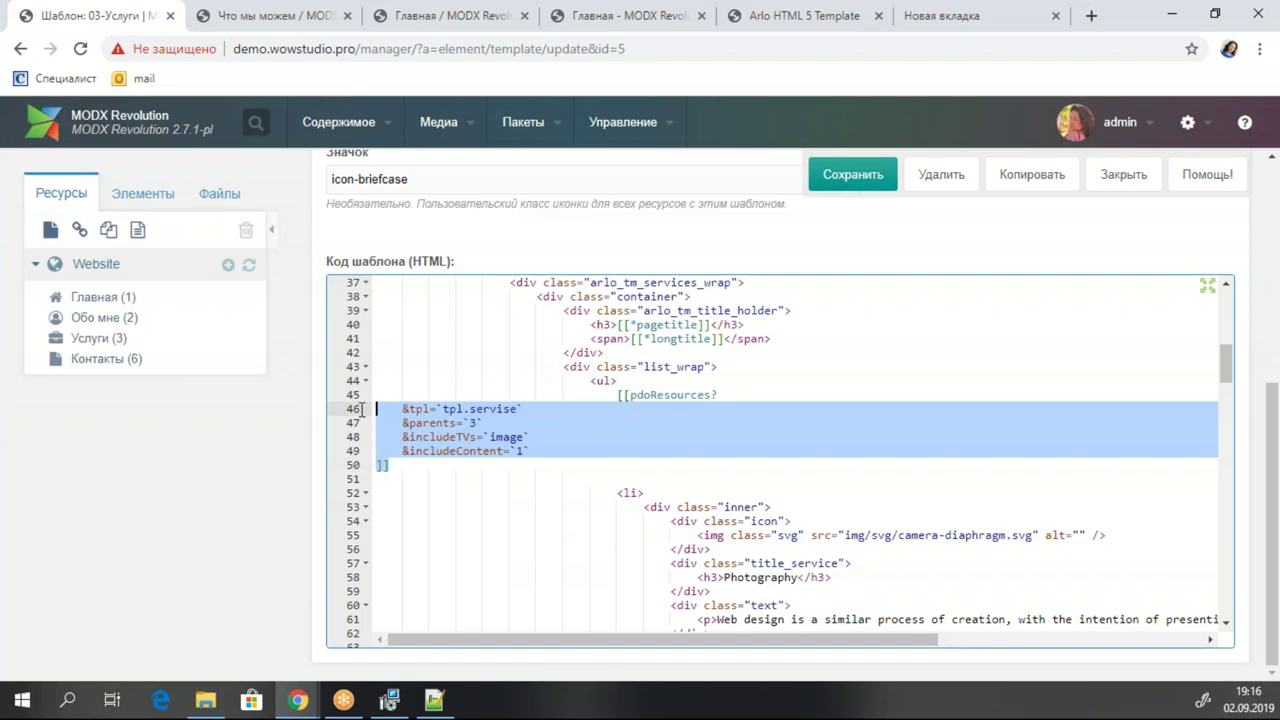
key(Tab)
key(Tab)
key(Tab)
key(Tab)
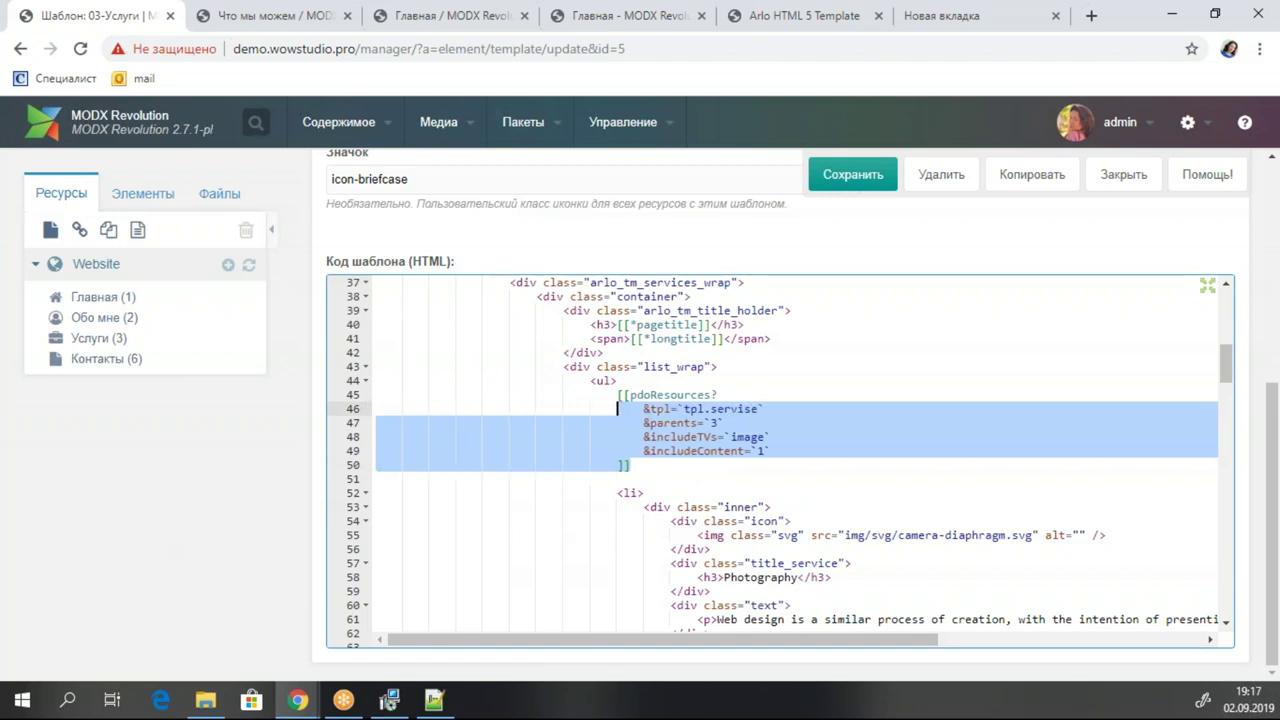
click(631, 394)
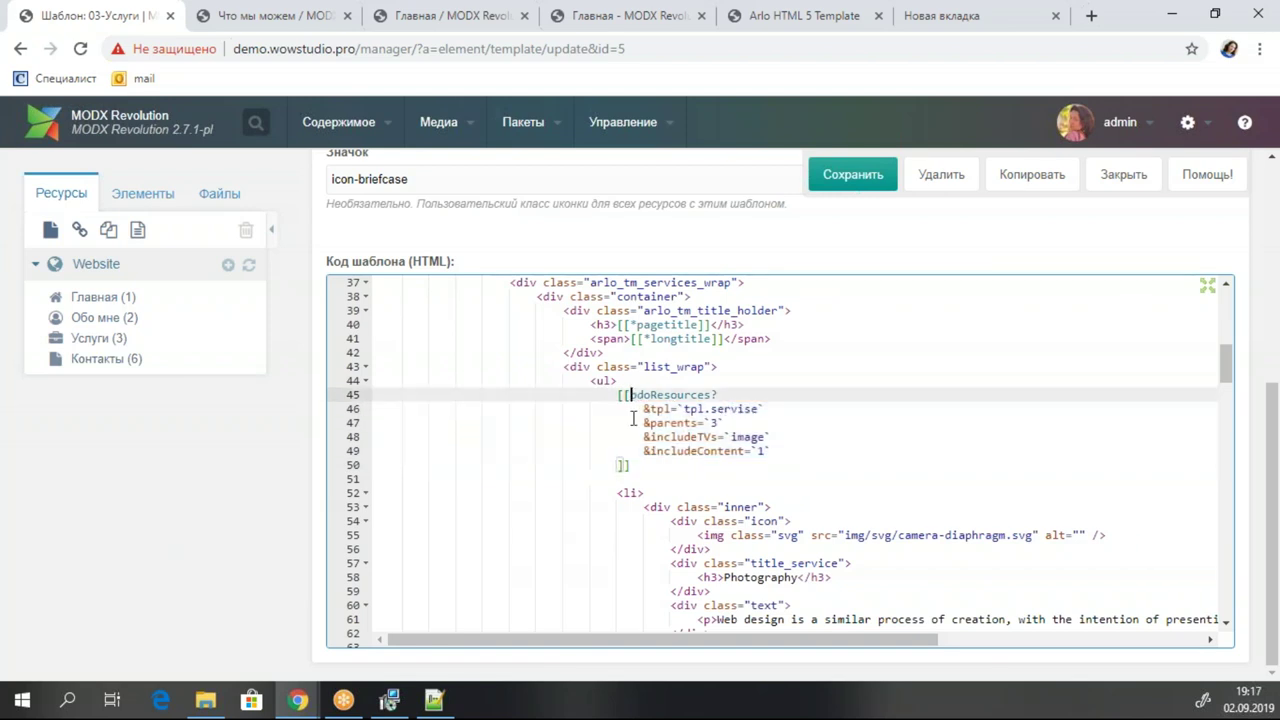
text(!)
key(ctrl+s)
Copy the chunk name tpl.servise and start a quick-create chunk under Чанки.
click(645, 492)
drag(758, 408, 685, 410)
key(ctrl+c)
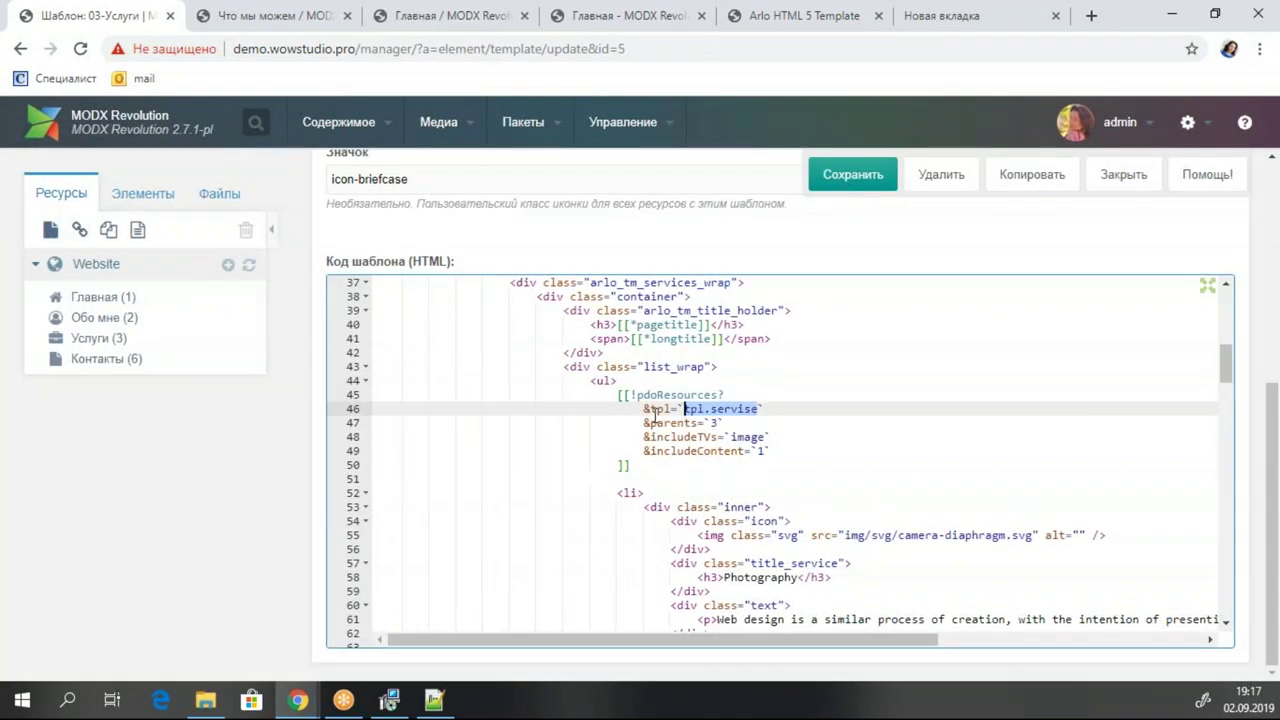
click(143, 194)
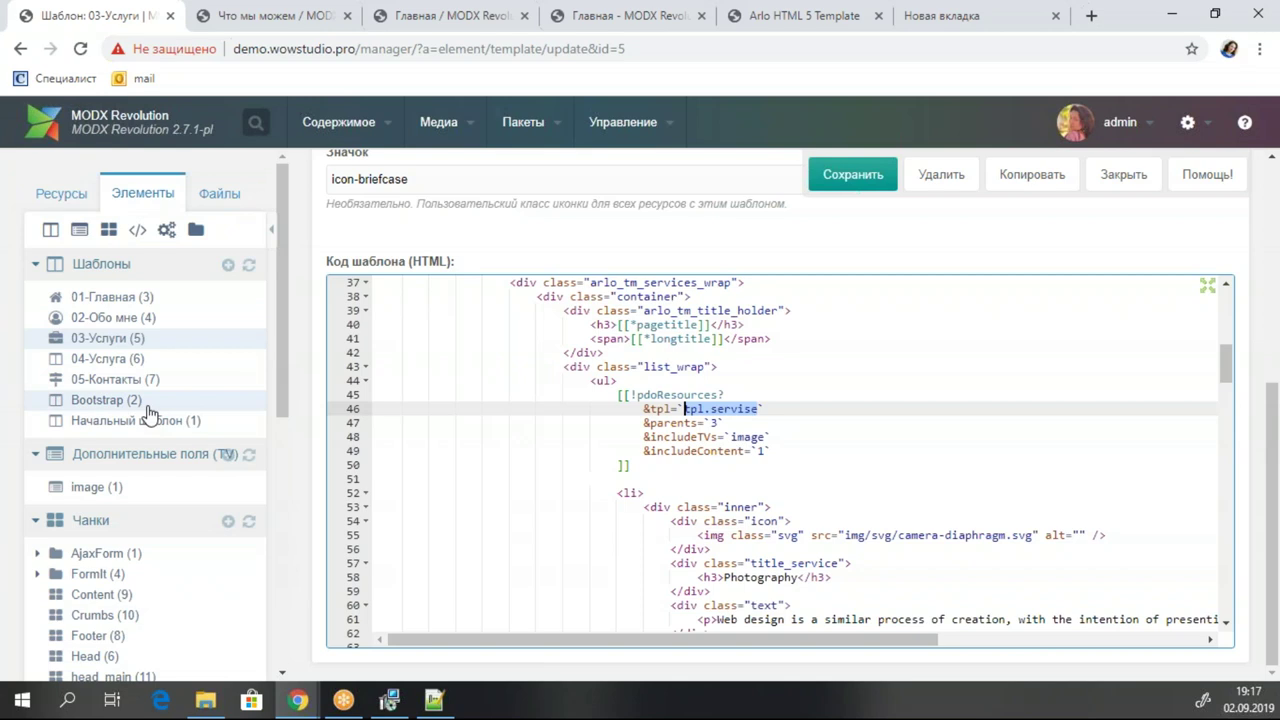
right_click(178, 527)
click(225, 552)
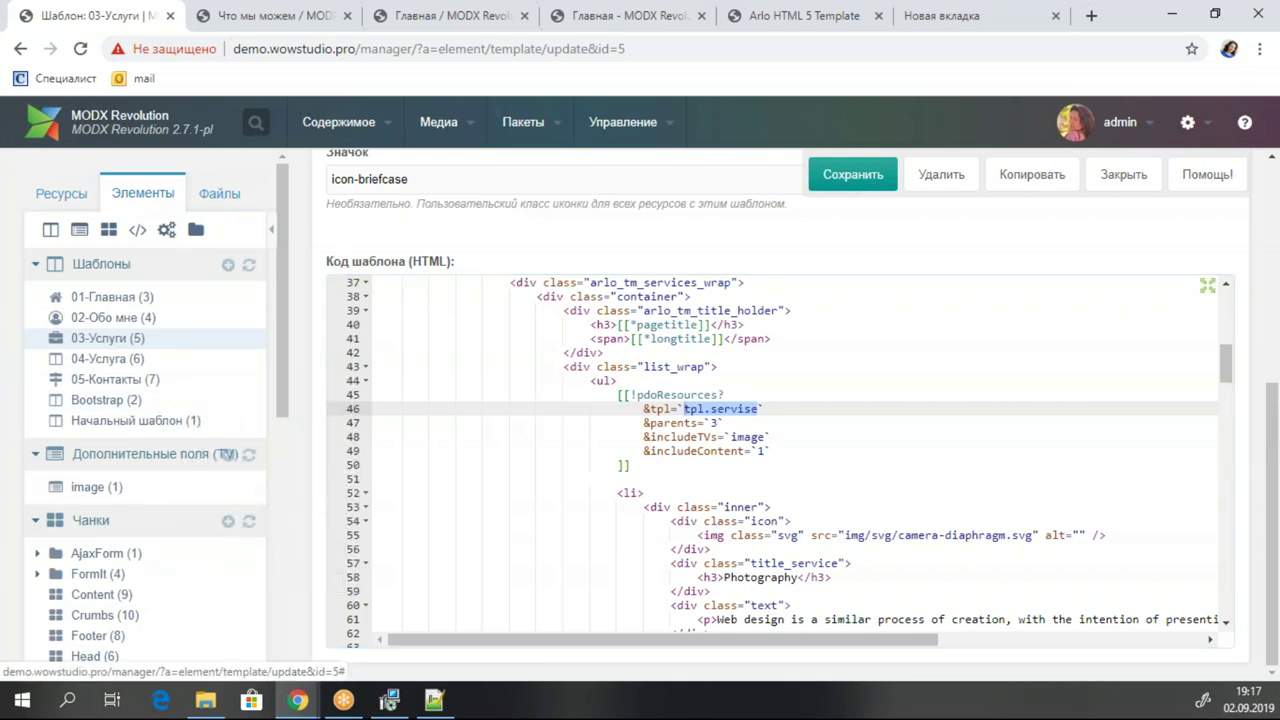
Save a new tpl.servise chunk containing the Photography <li> markup cut from 03-Услуги.
key(ctrl+v)
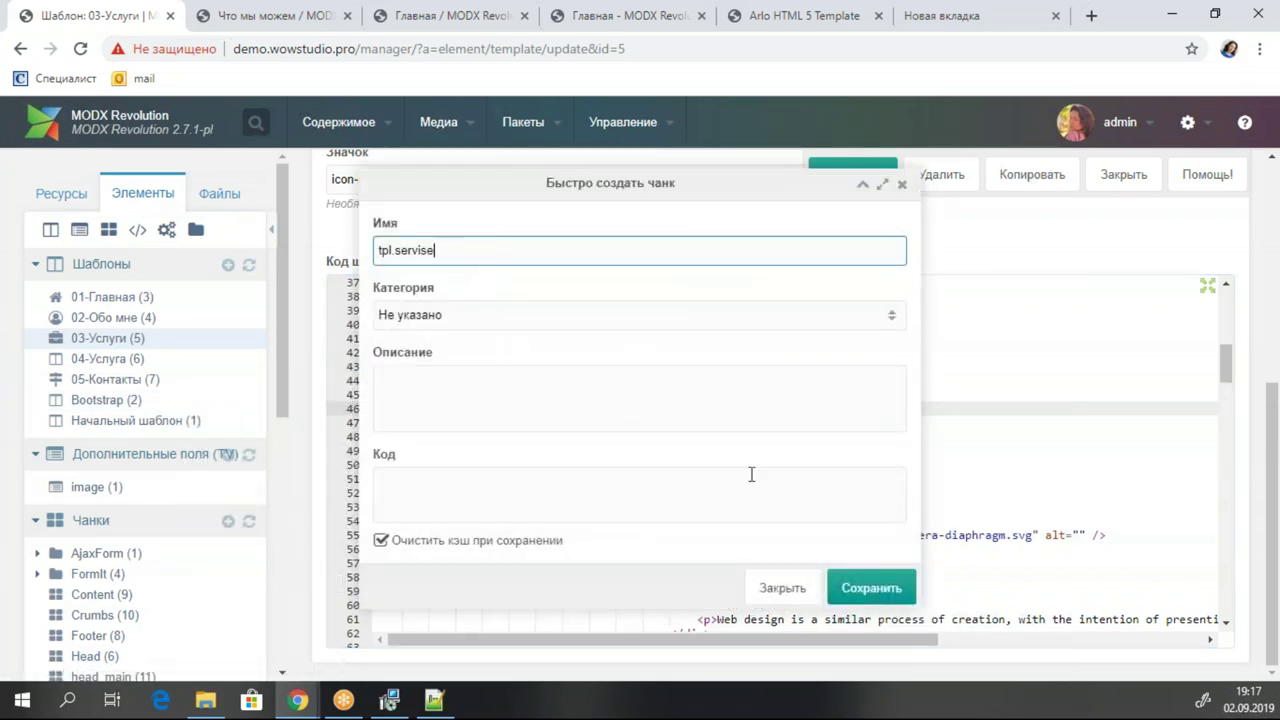
click(862, 183)
click(700, 530)
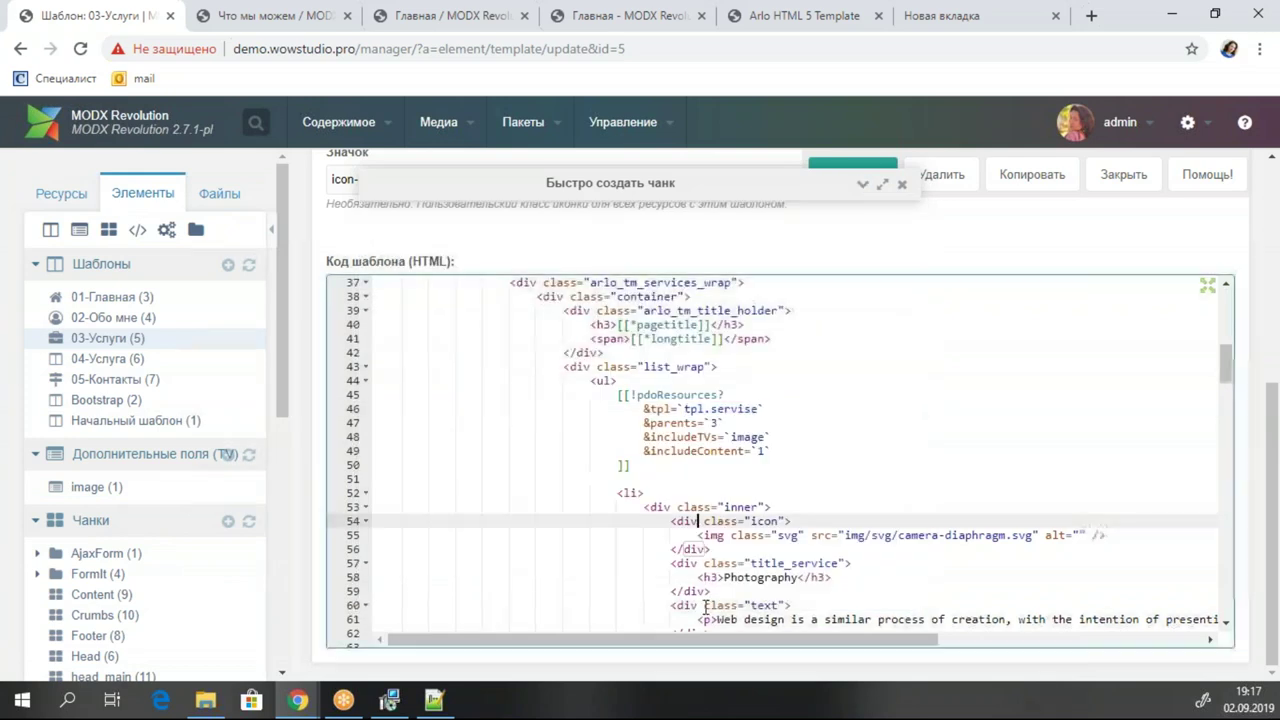
scroll(700, 580, down, 2)
drag(652, 578, 366, 408)
key(ctrl+x)
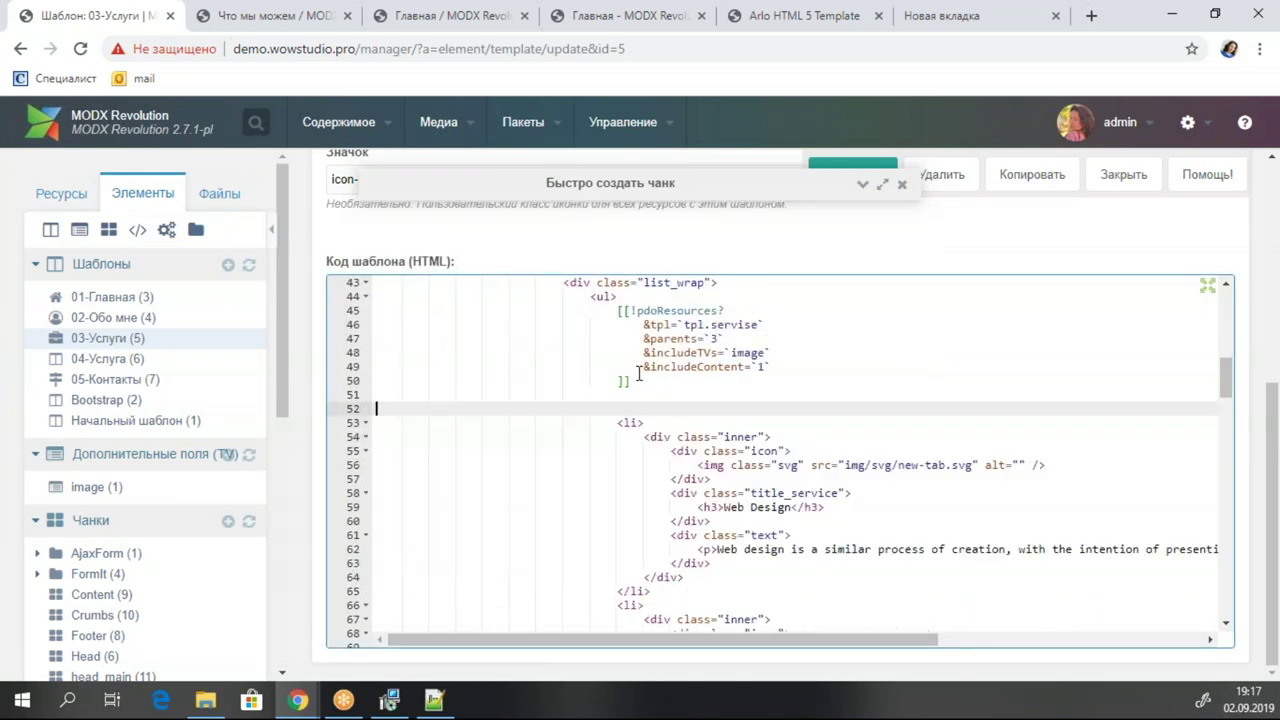
click(446, 484)
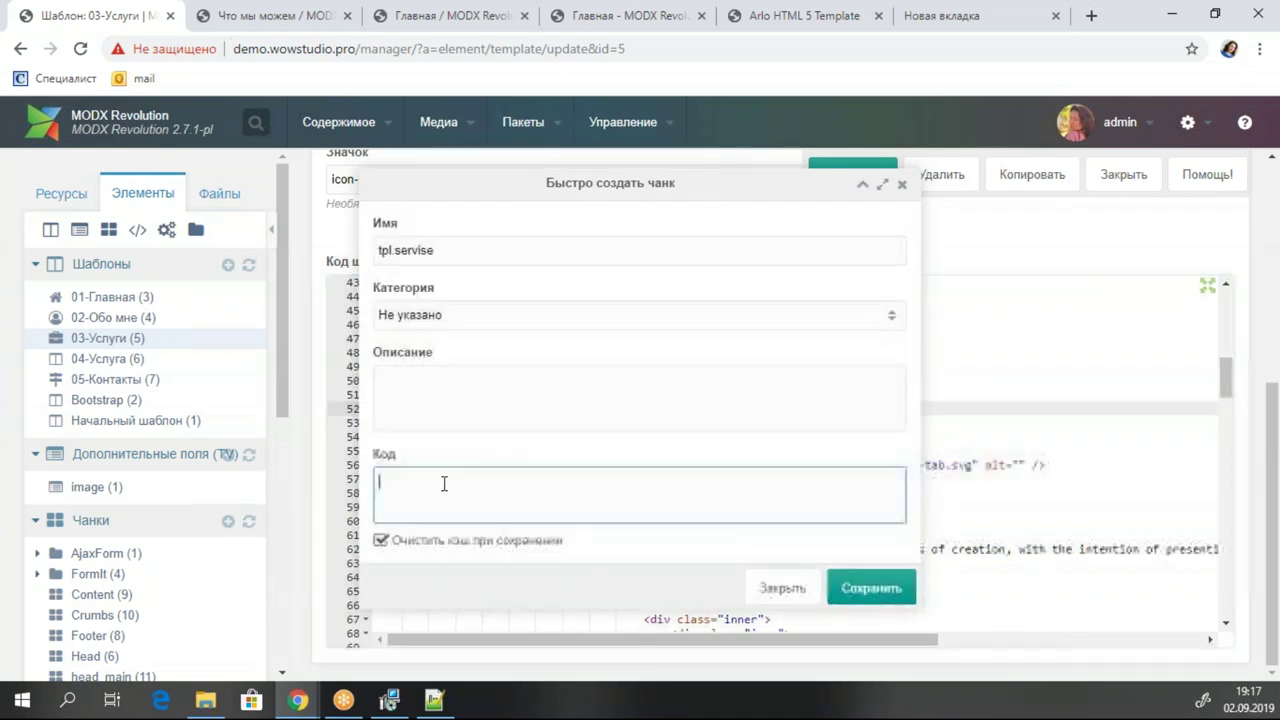
key(ctrl+v)
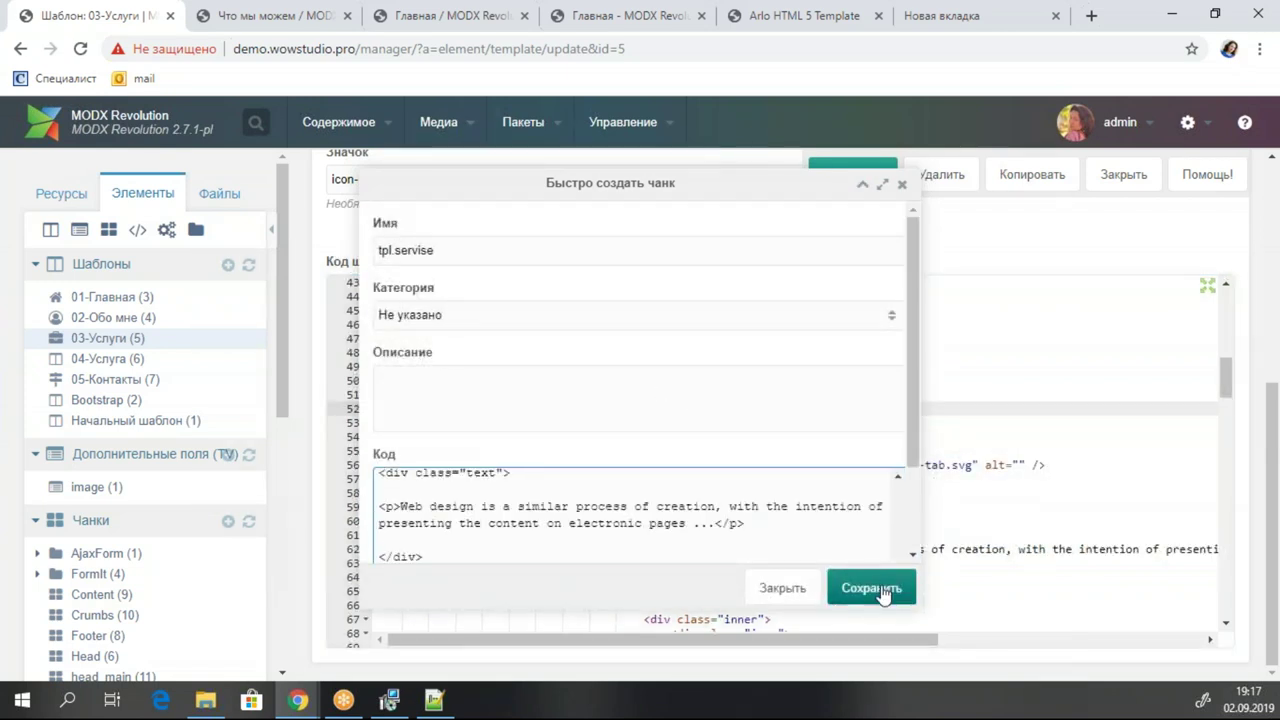
click(871, 589)
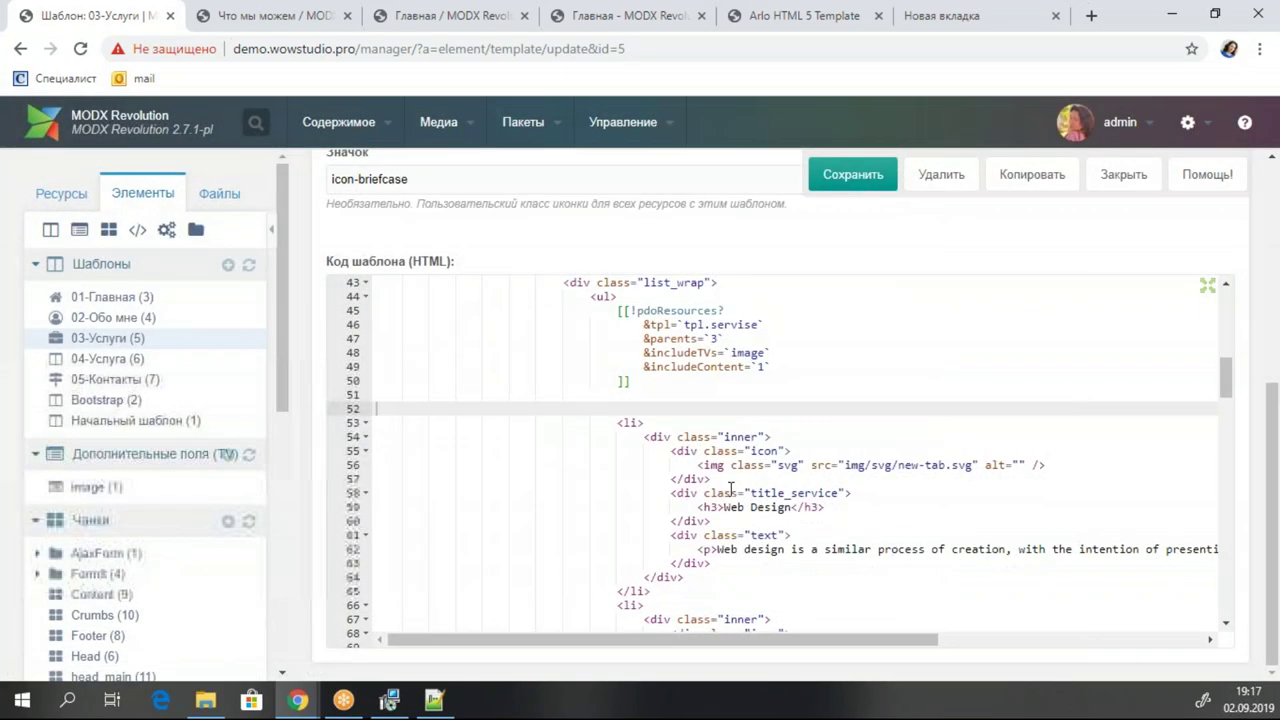
Collapse the Web Design, Branding, Social Media, Illustrator and Marketing list items.
click(631, 424)
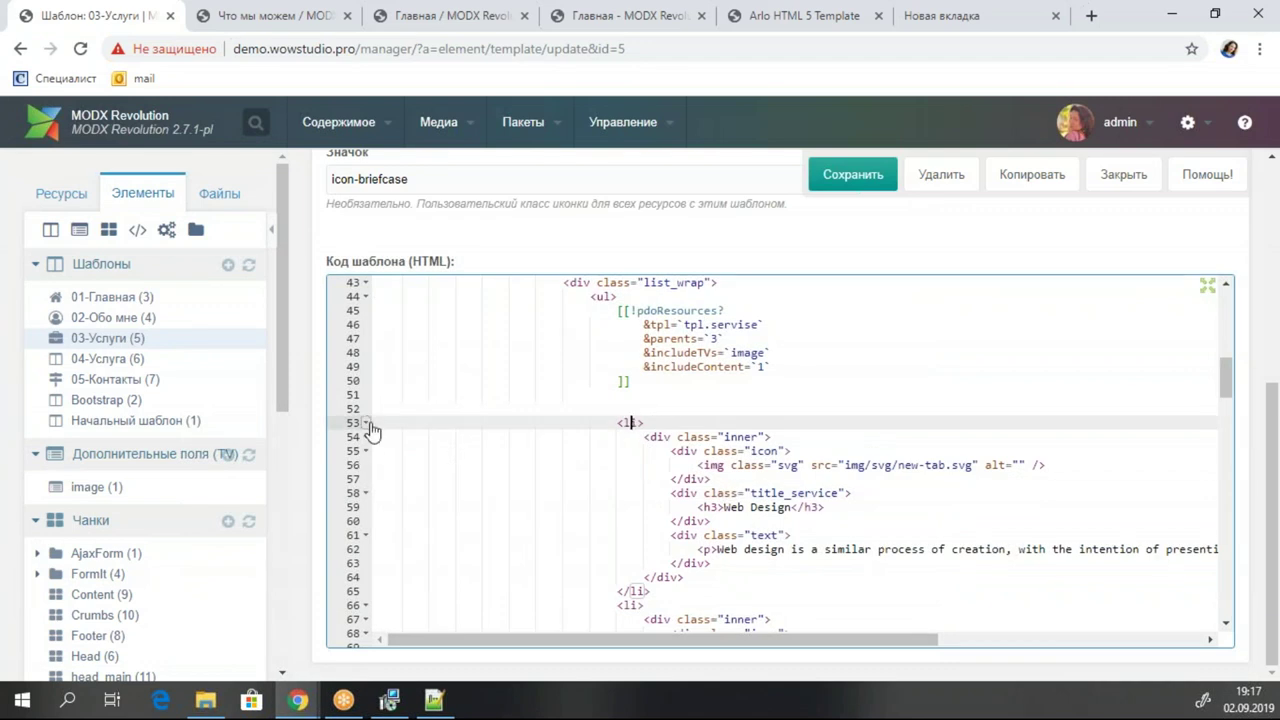
click(367, 424)
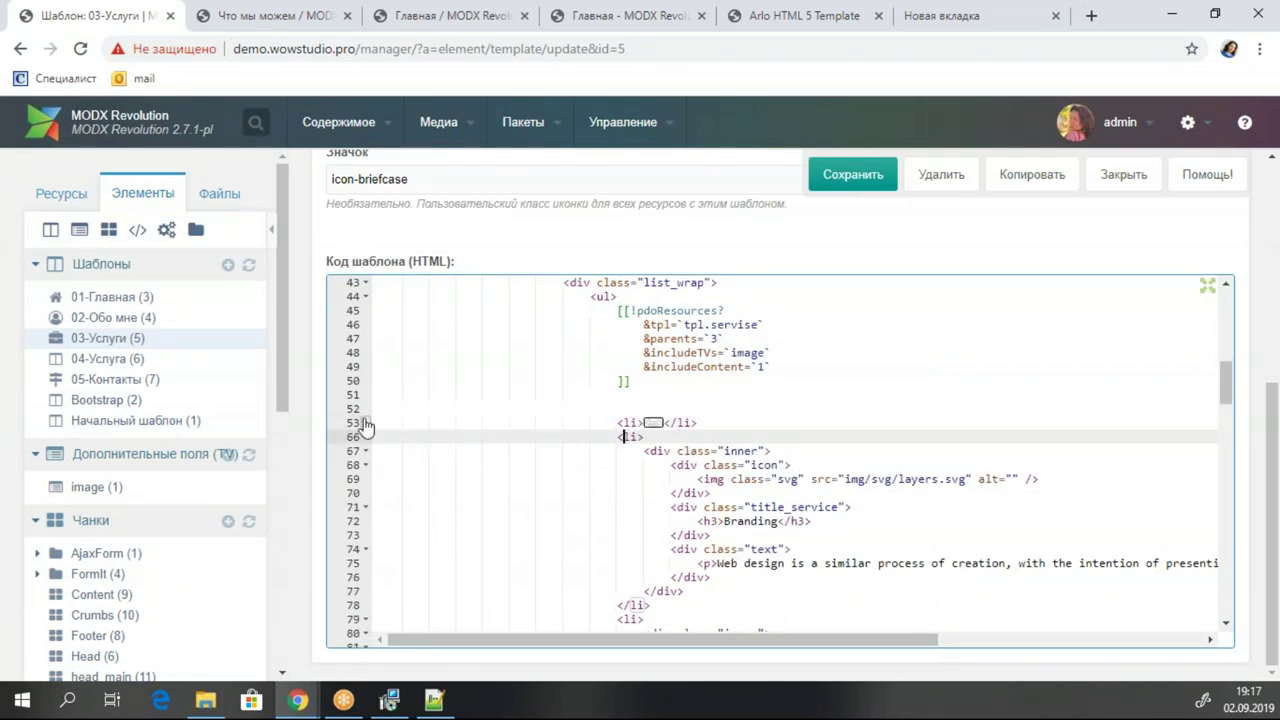
click(366, 437)
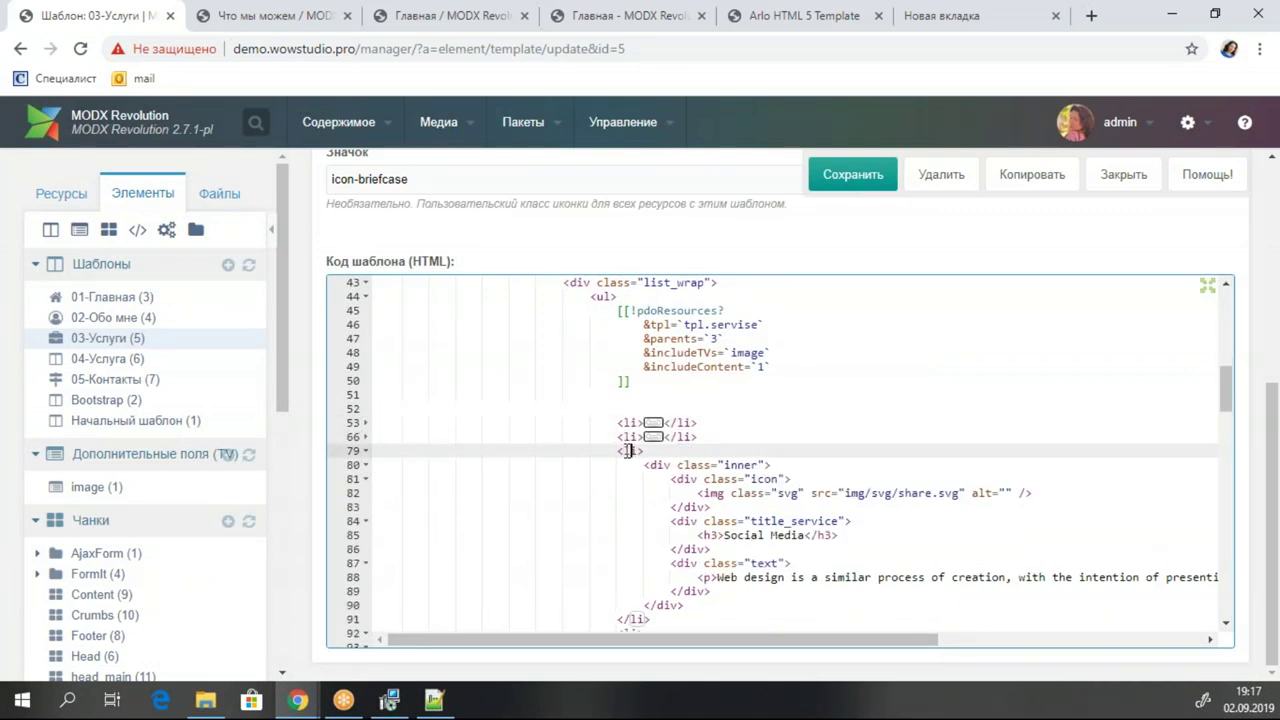
click(366, 452)
click(632, 465)
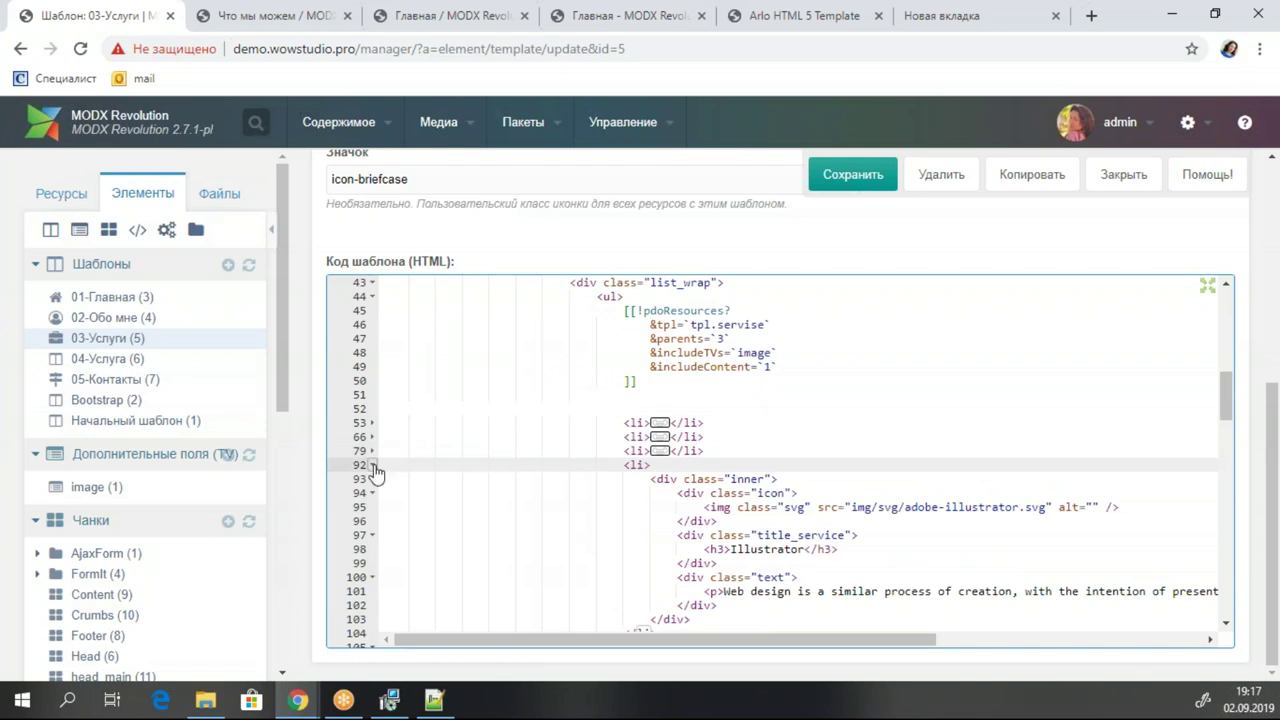
click(373, 466)
click(628, 479)
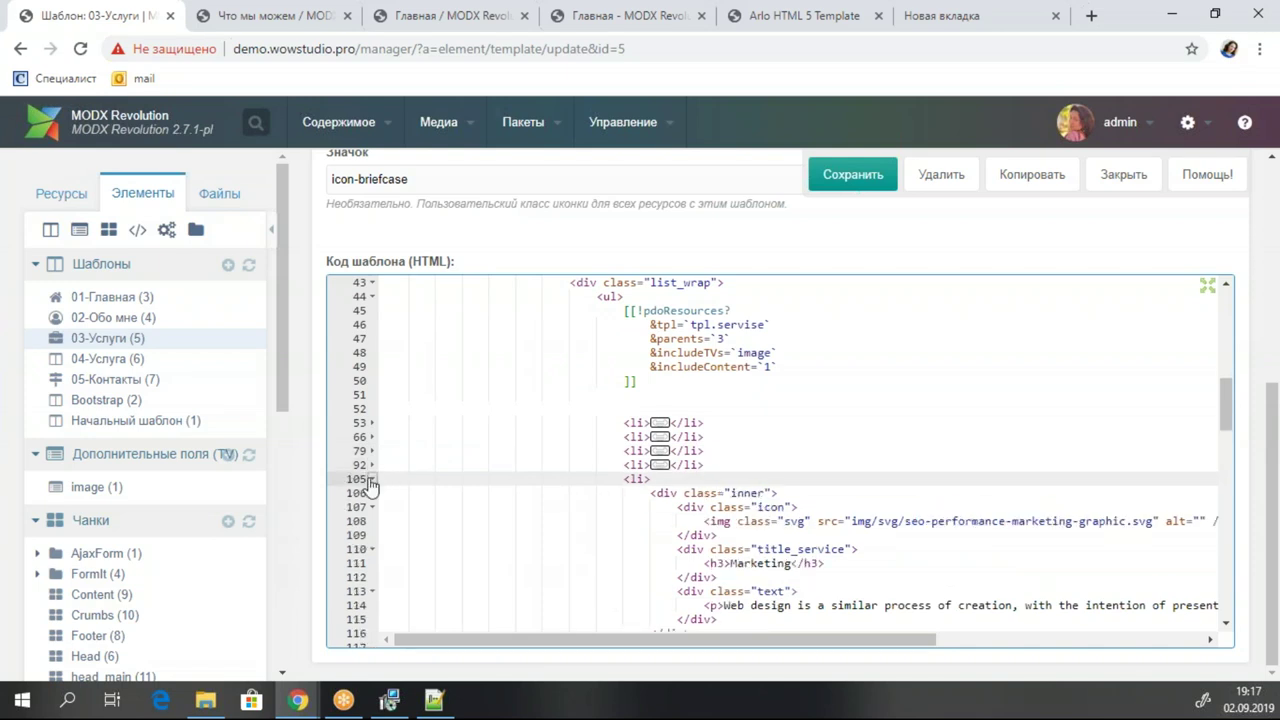
click(371, 480)
Delete the five collapsed service items and save the 03-Услуги template.
drag(708, 478, 303, 406)
key(Delete)
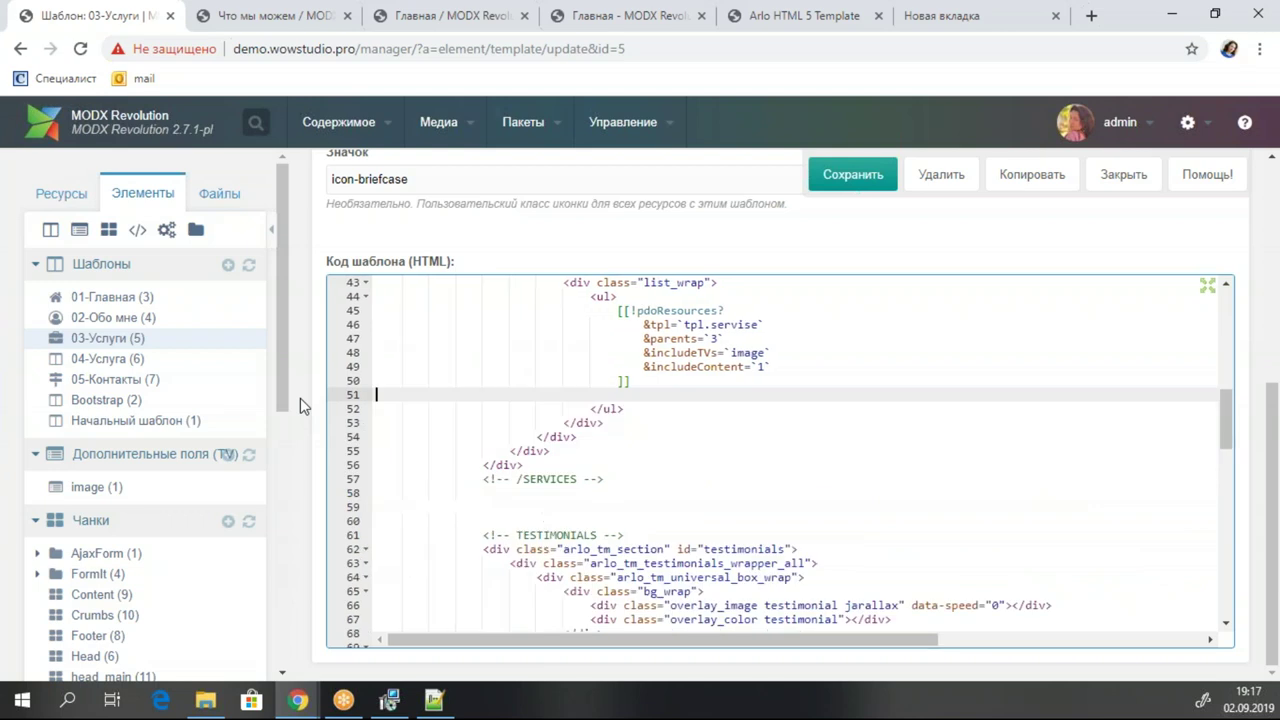
key(ctrl+s)
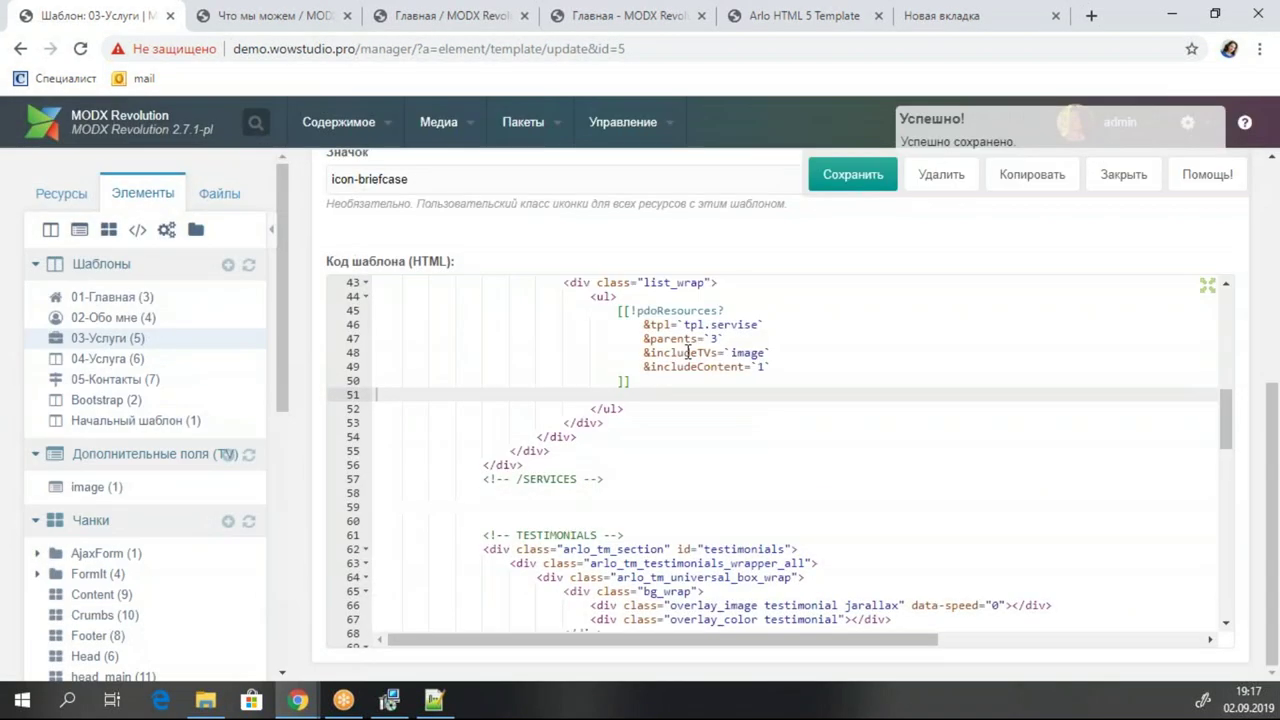
click(685, 352)
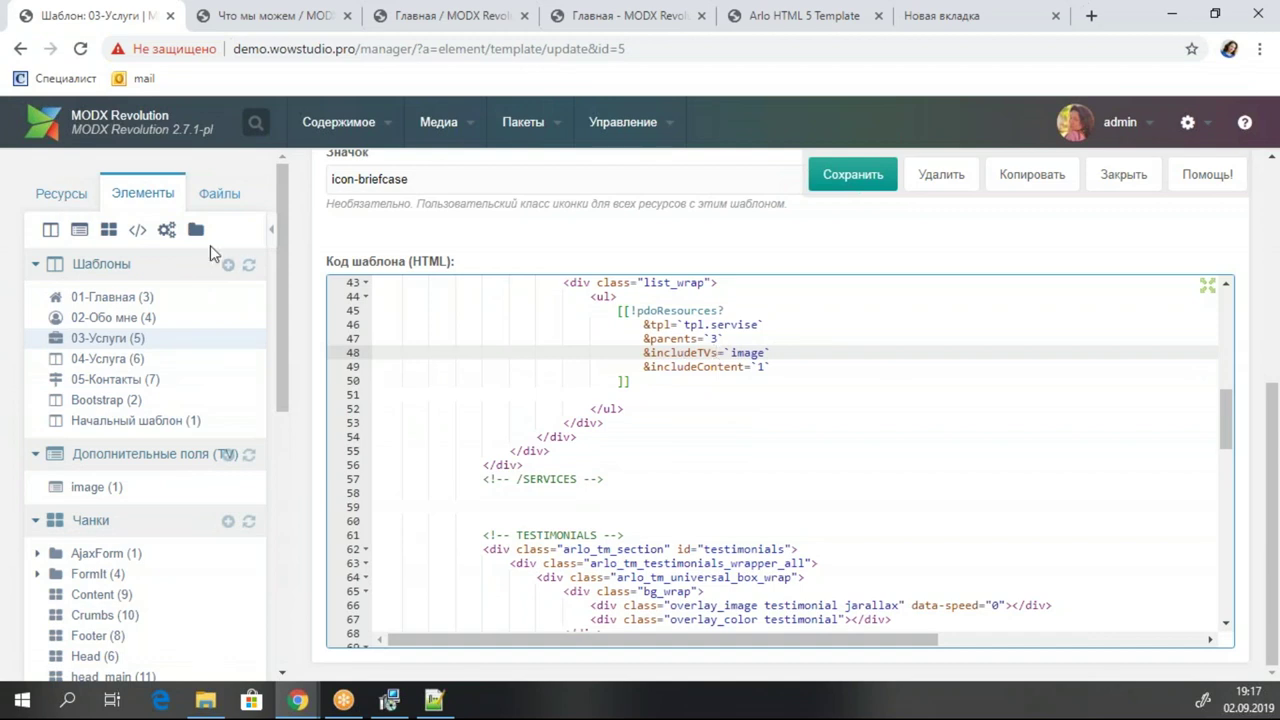
Check the 04-Услуга template's TV tab for the image field, then bring up Услуги's resource actions.
click(112, 360)
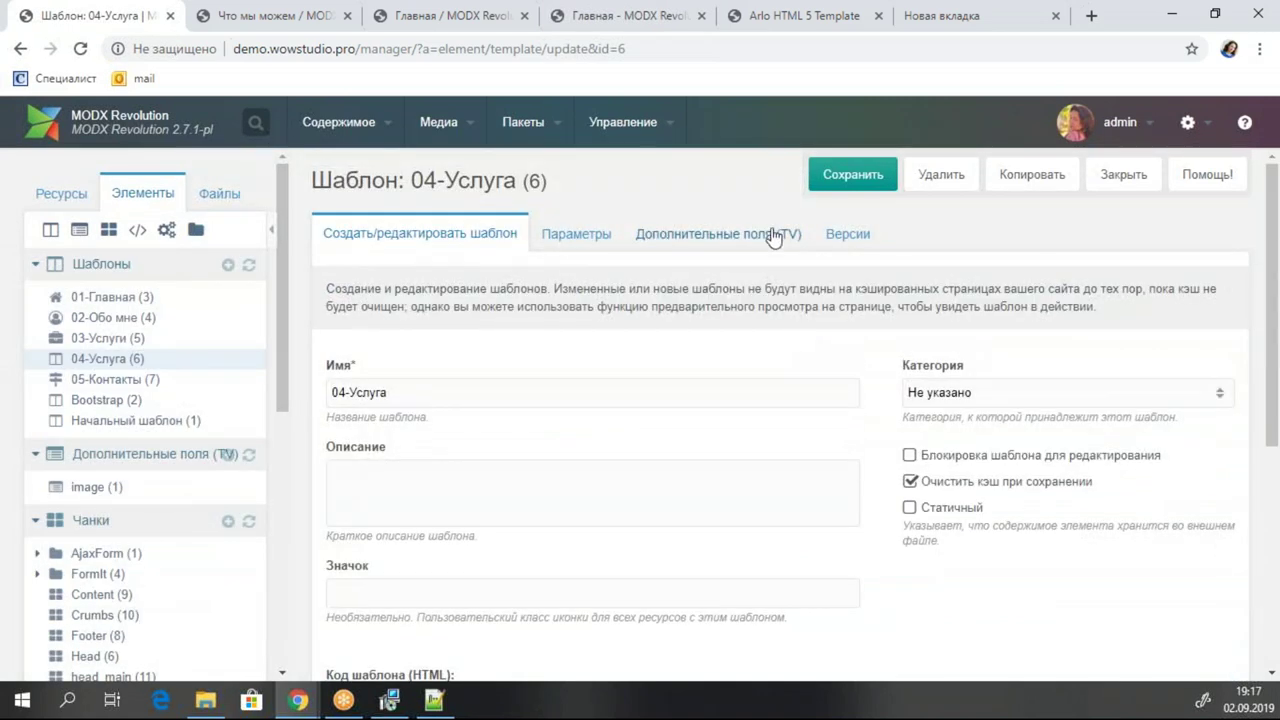
click(773, 236)
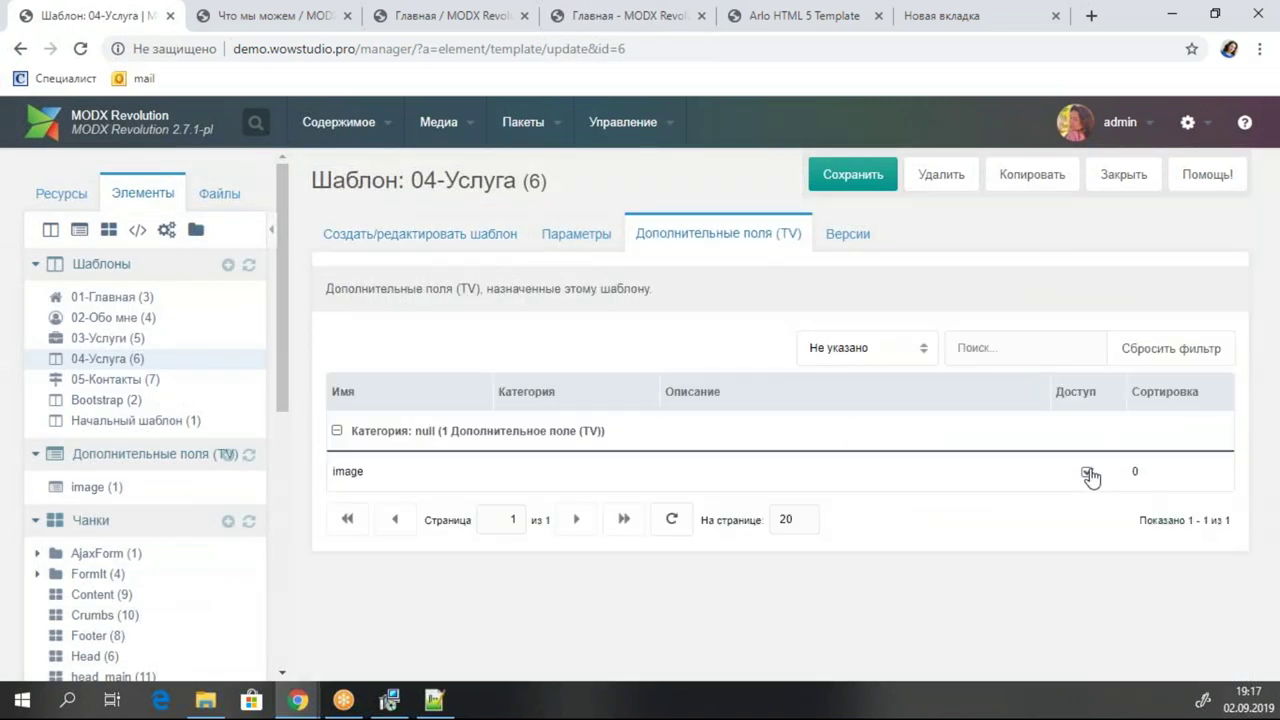
click(60, 194)
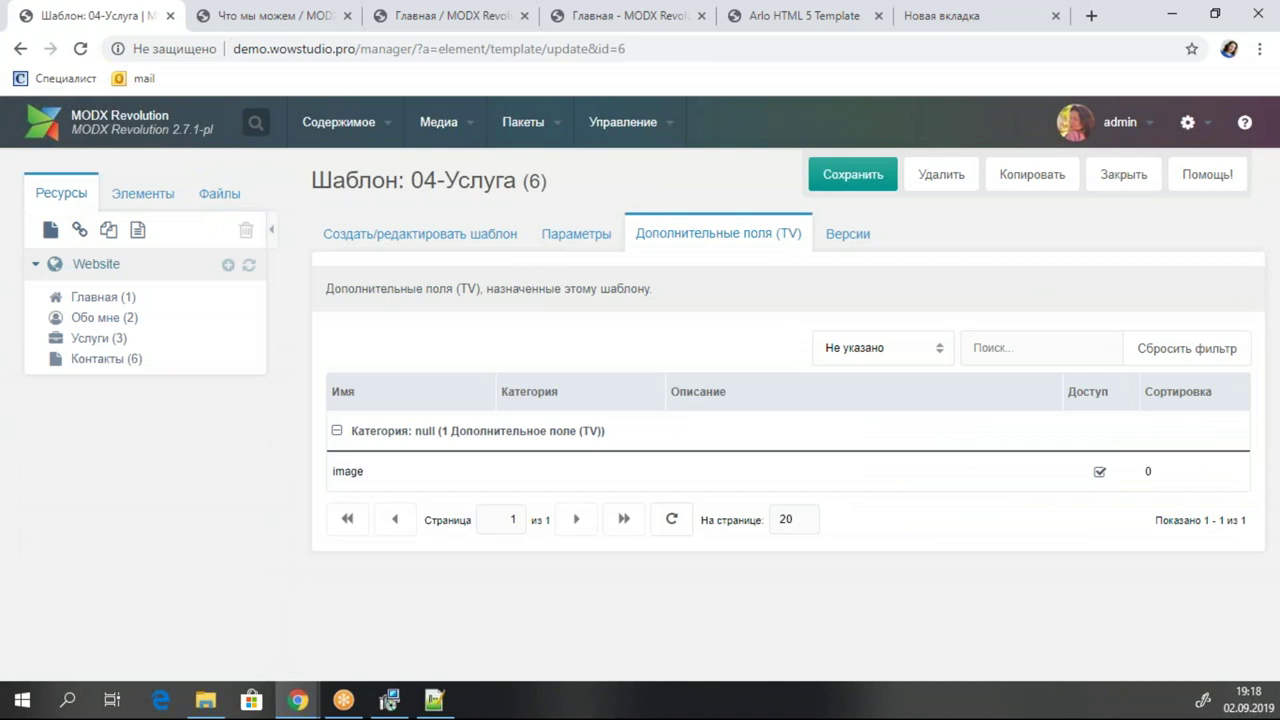
right_click(102, 342)
Create a new document under Услуги titled 'Фтография'.
mouse_move(247, 491)
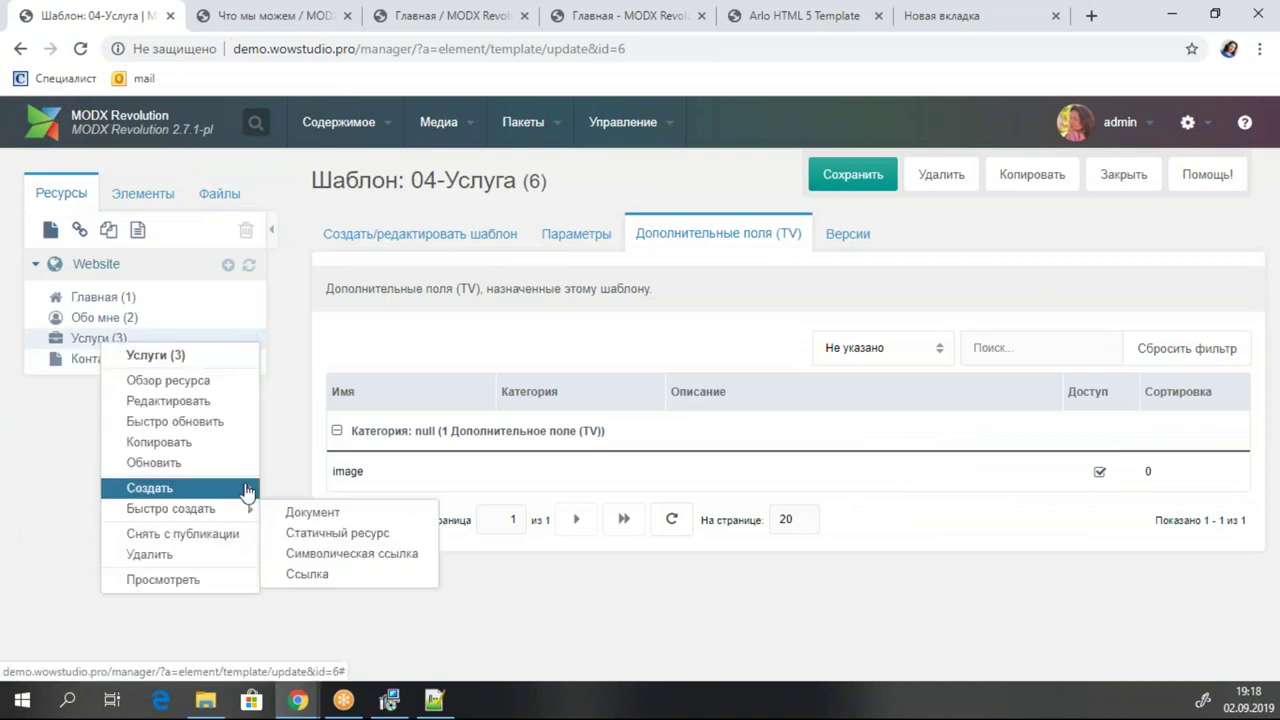
click(310, 511)
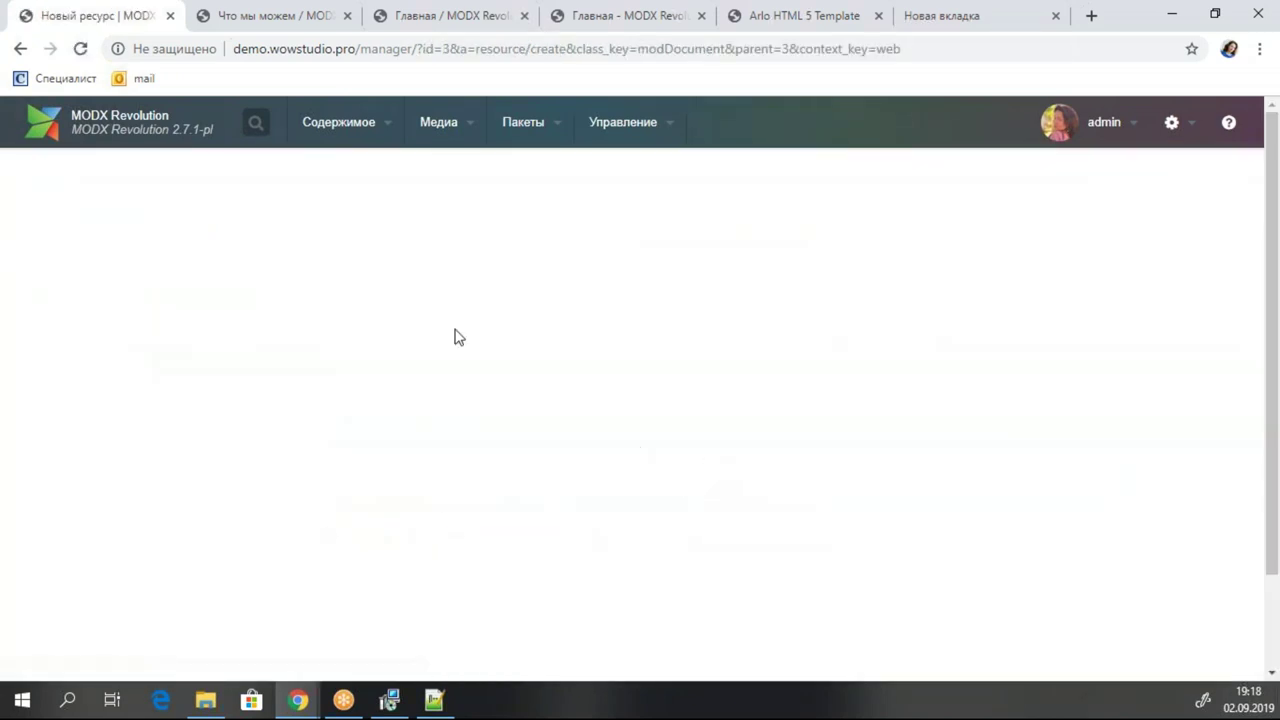
text(A)
key(BackSpace)
key(BackSpace)
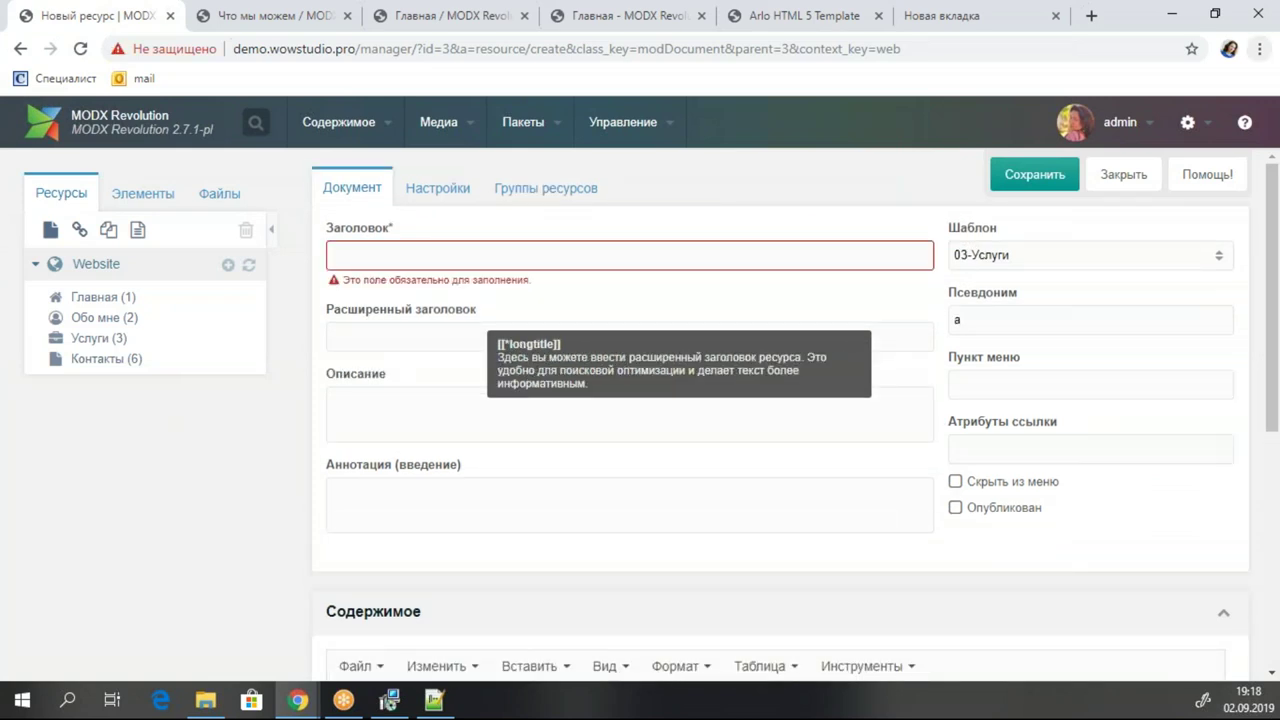
key(Down)
text(A)
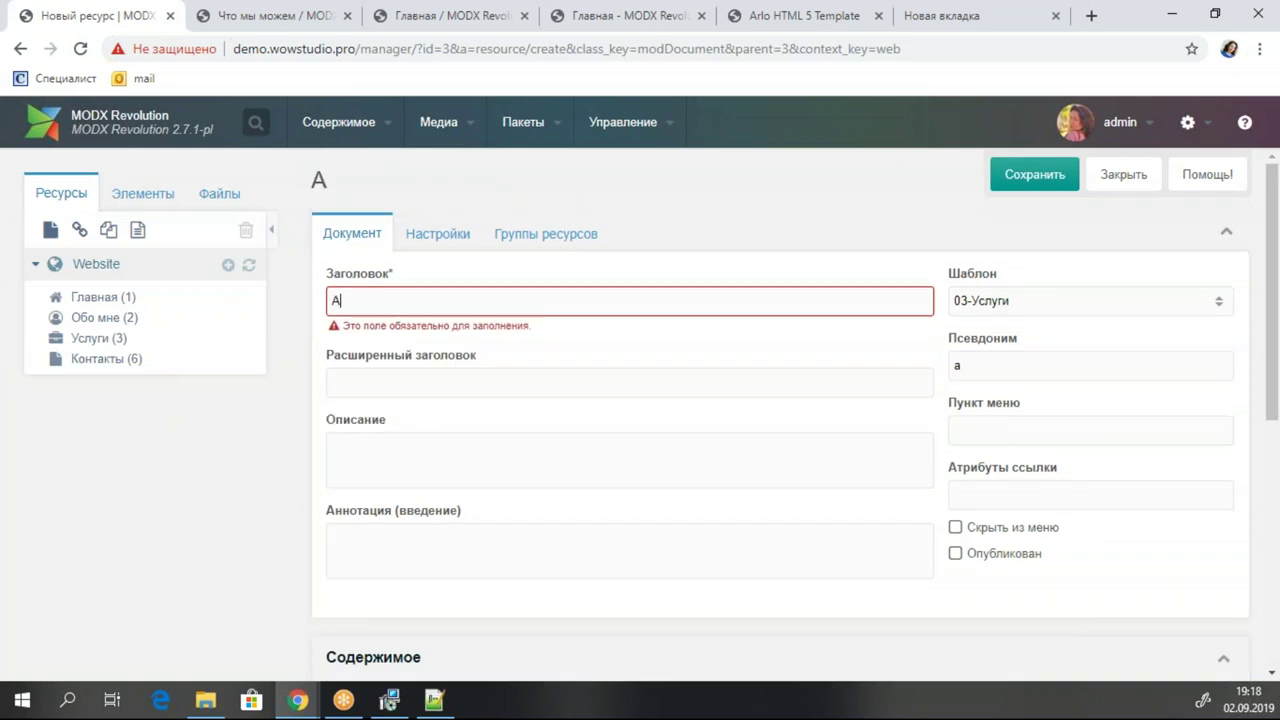
text(njuhfabz)
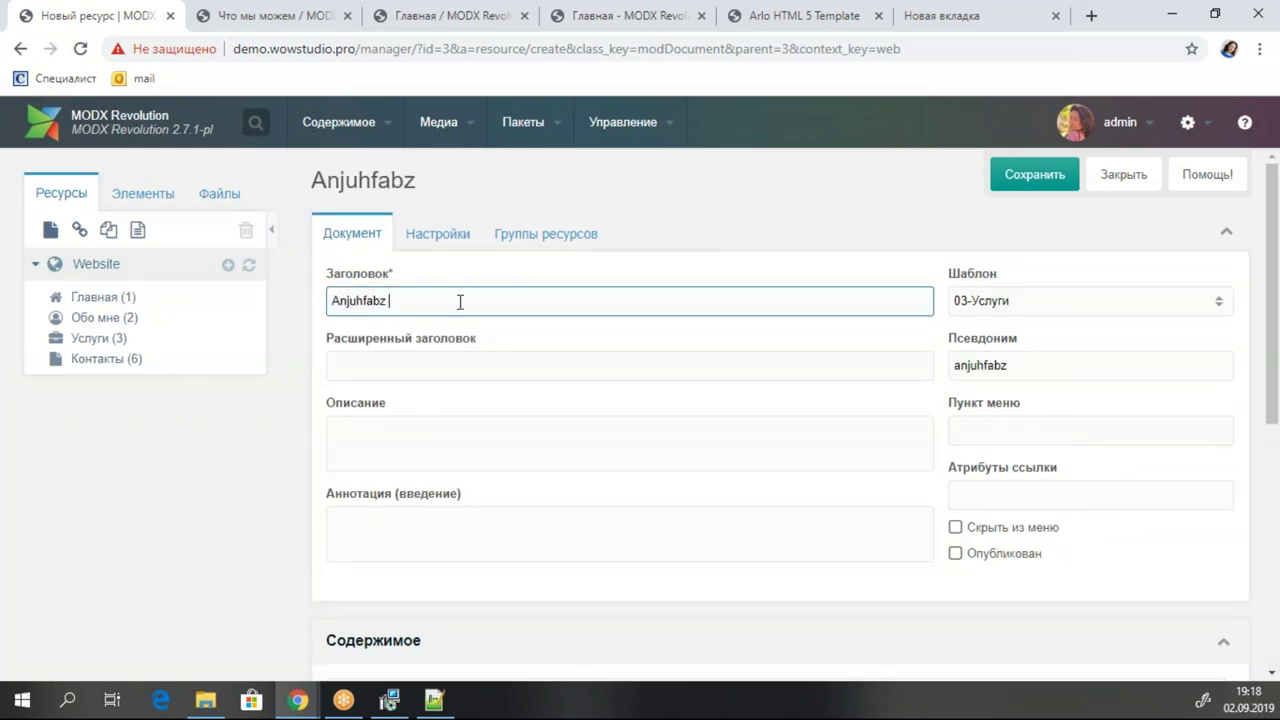
drag(460, 301, 215, 313)
text(Фтография)
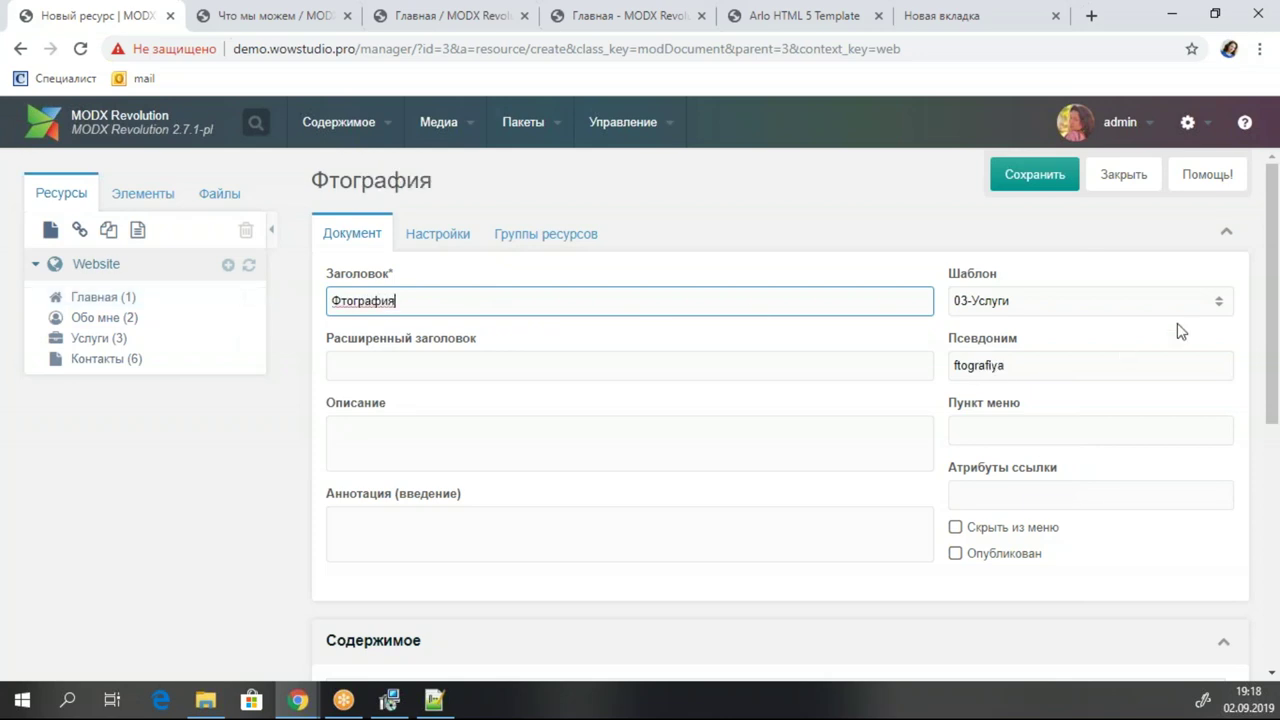
Switch the document to the 04-Услуга template, mark it published, and save it.
click(1218, 301)
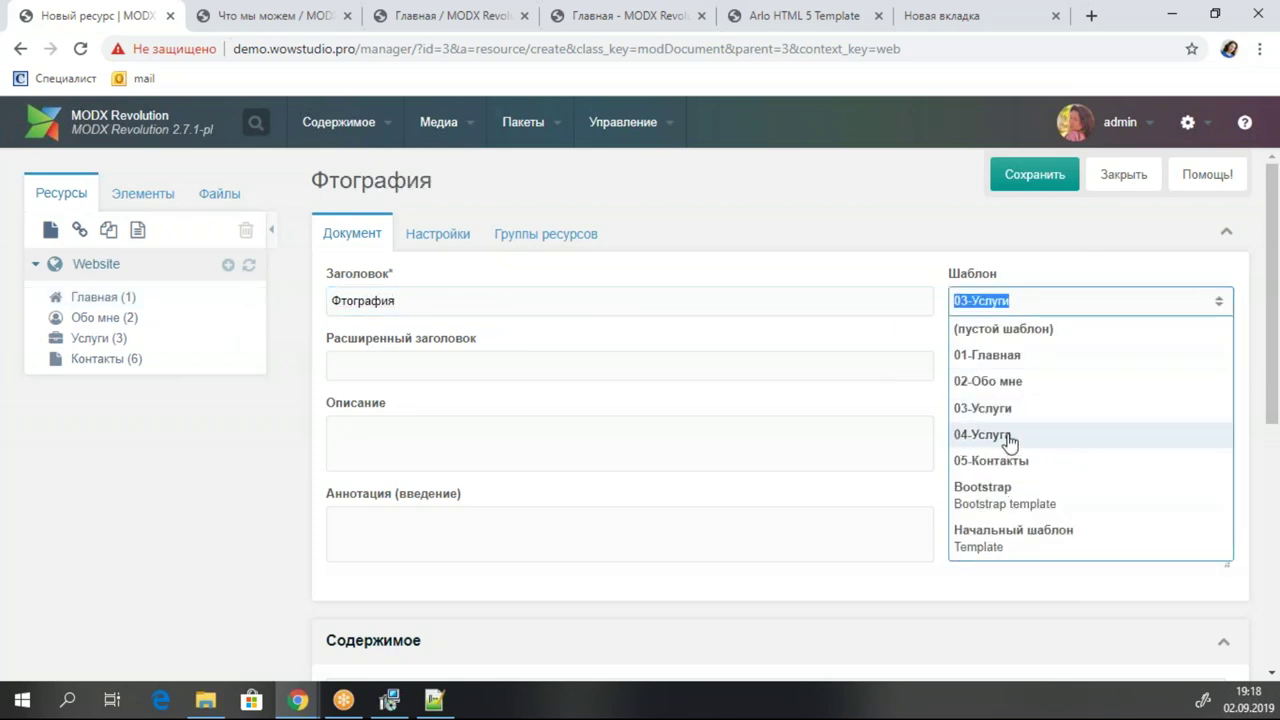
click(1000, 434)
click(604, 456)
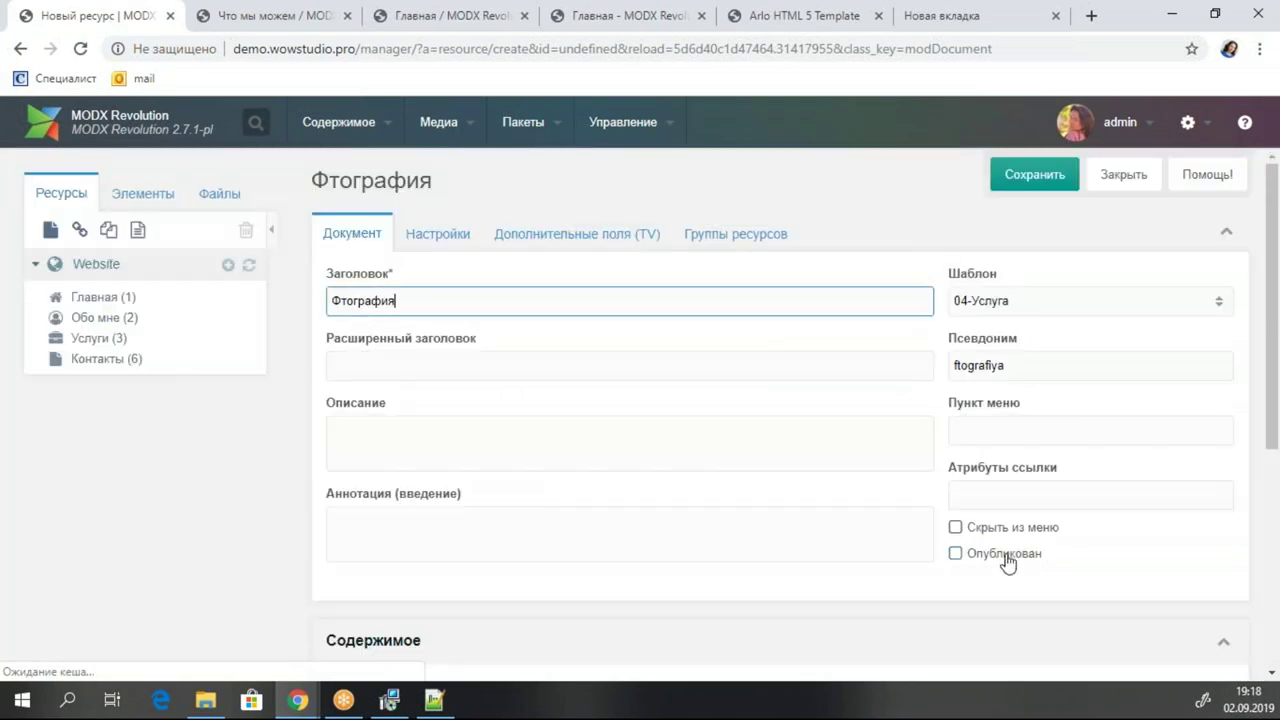
click(955, 553)
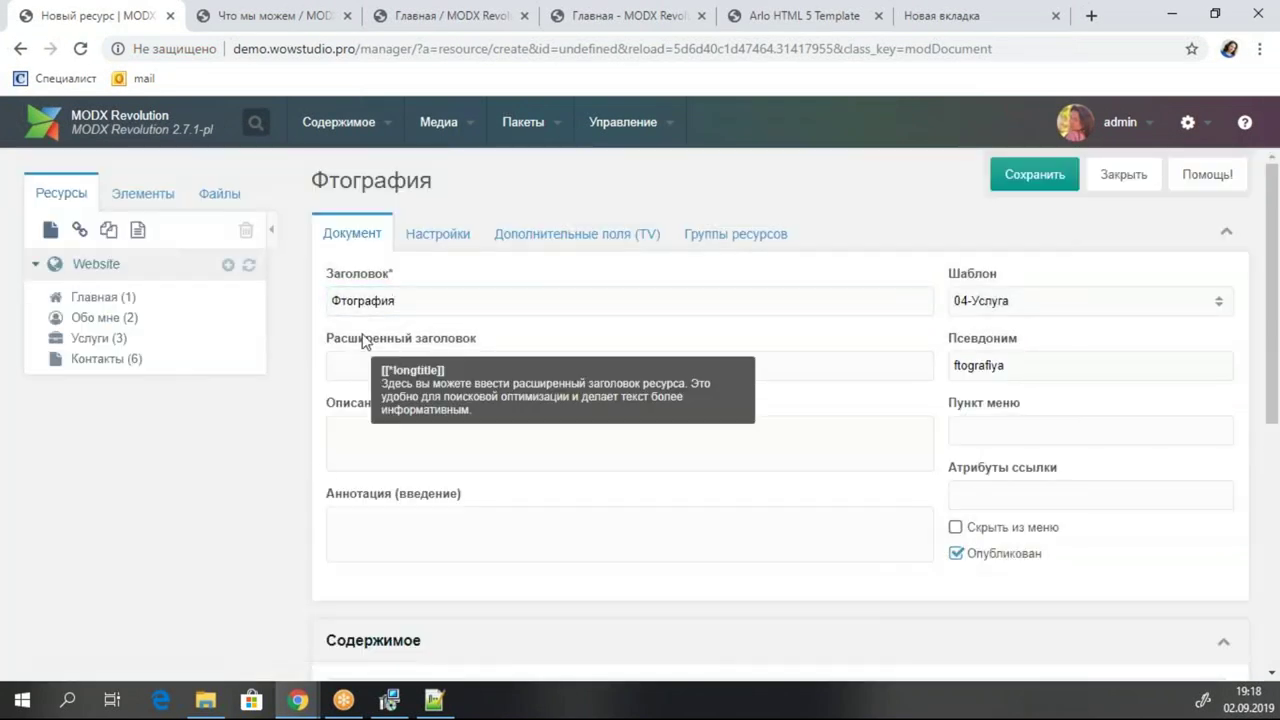
click(563, 236)
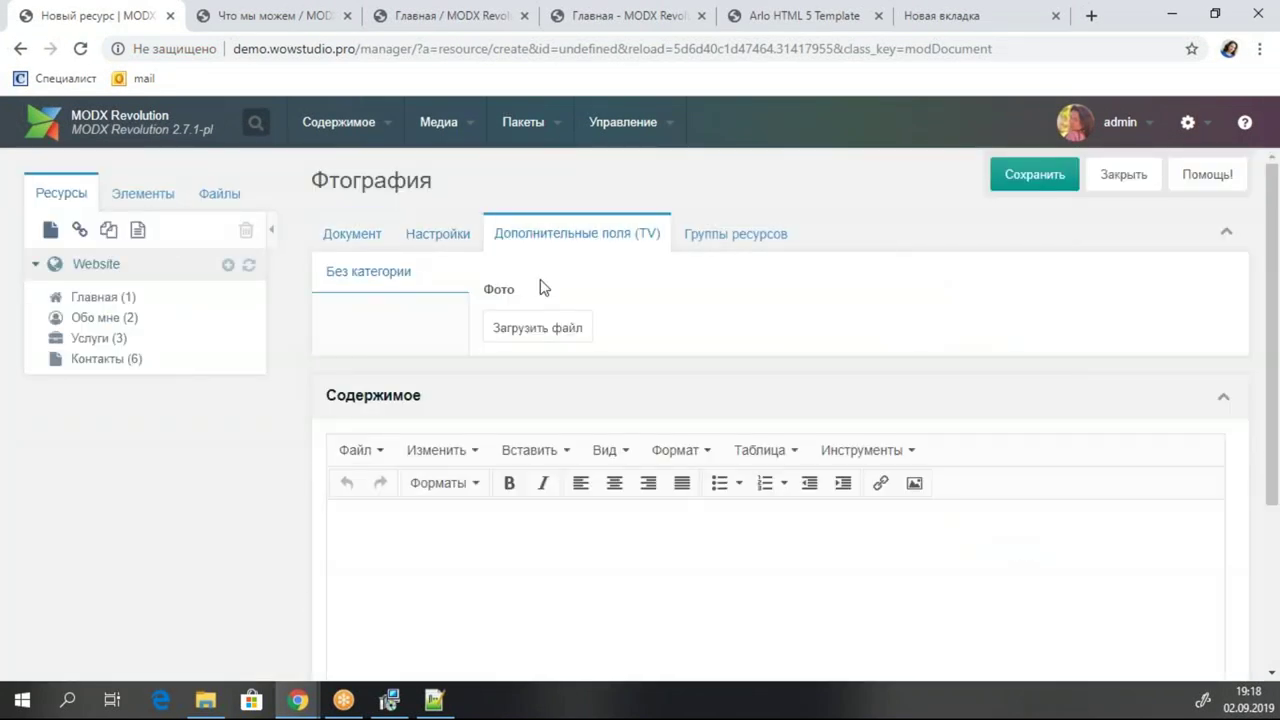
click(546, 330)
click(806, 176)
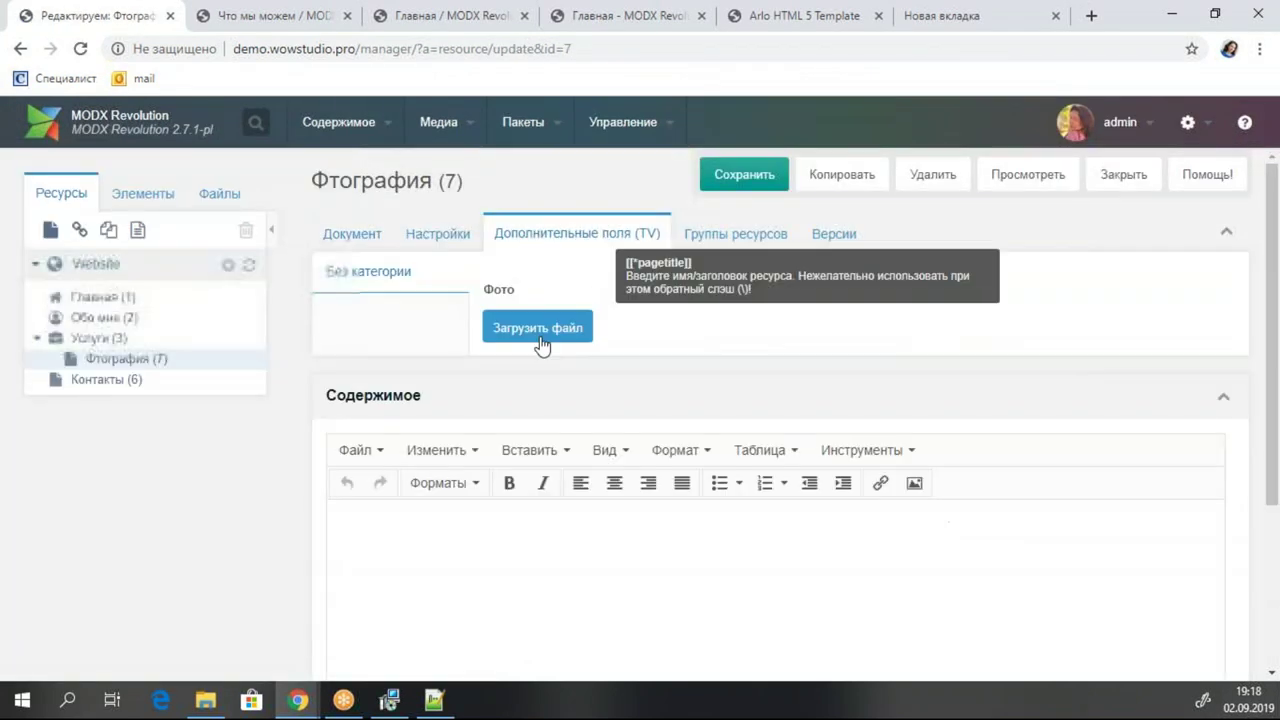
Try setting Фото to svg/camera-diaphragm.svg and dismiss the disallowed file extension error.
click(537, 327)
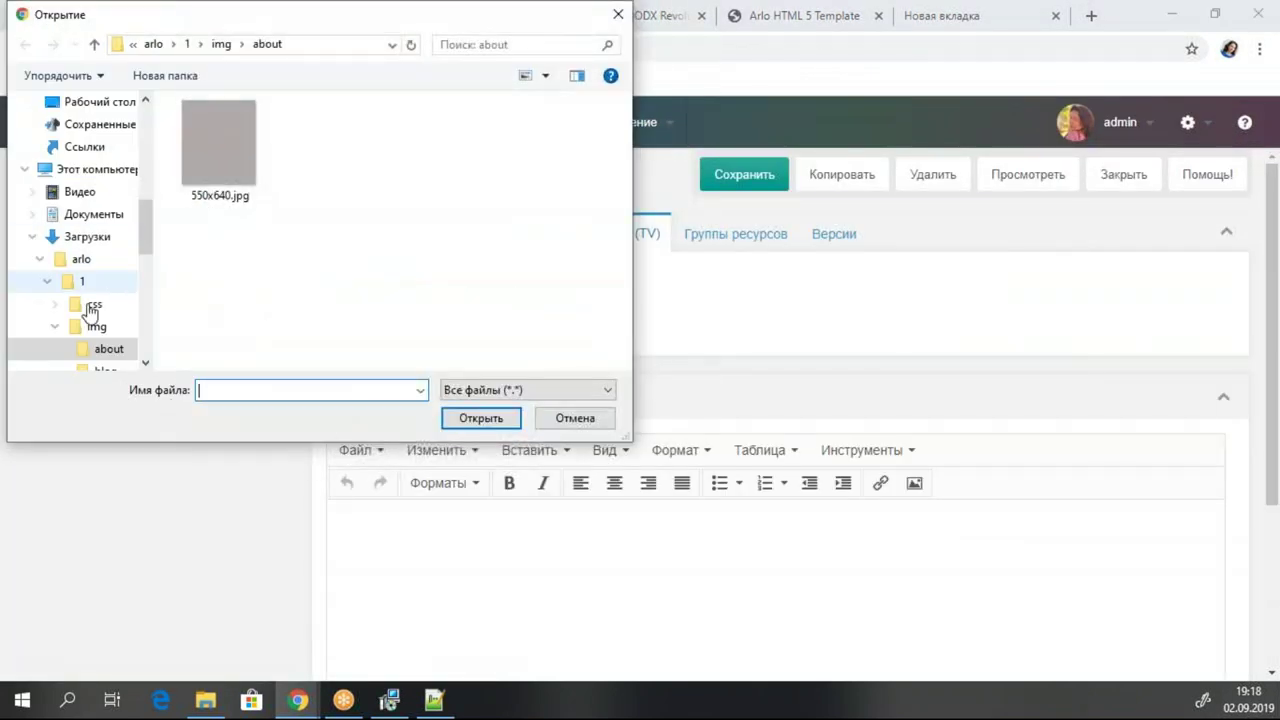
scroll(104, 330, down, 4)
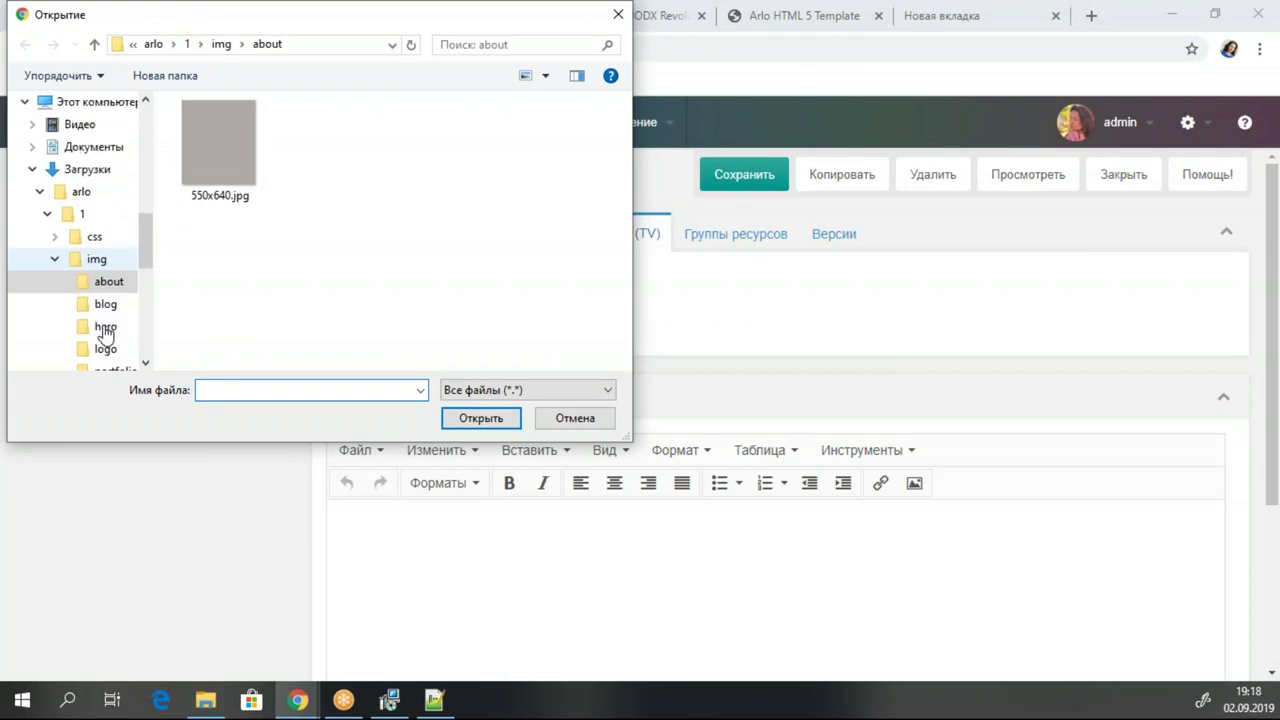
scroll(117, 325, down, 1)
click(106, 326)
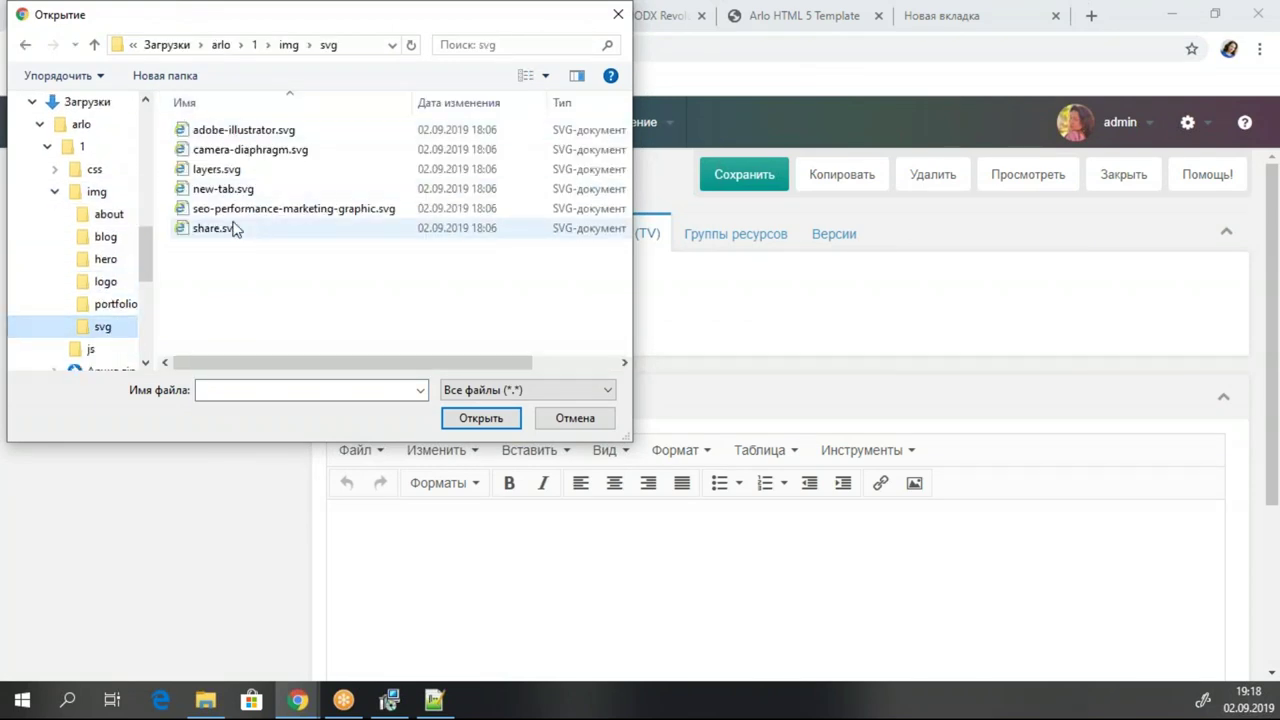
double_click(271, 149)
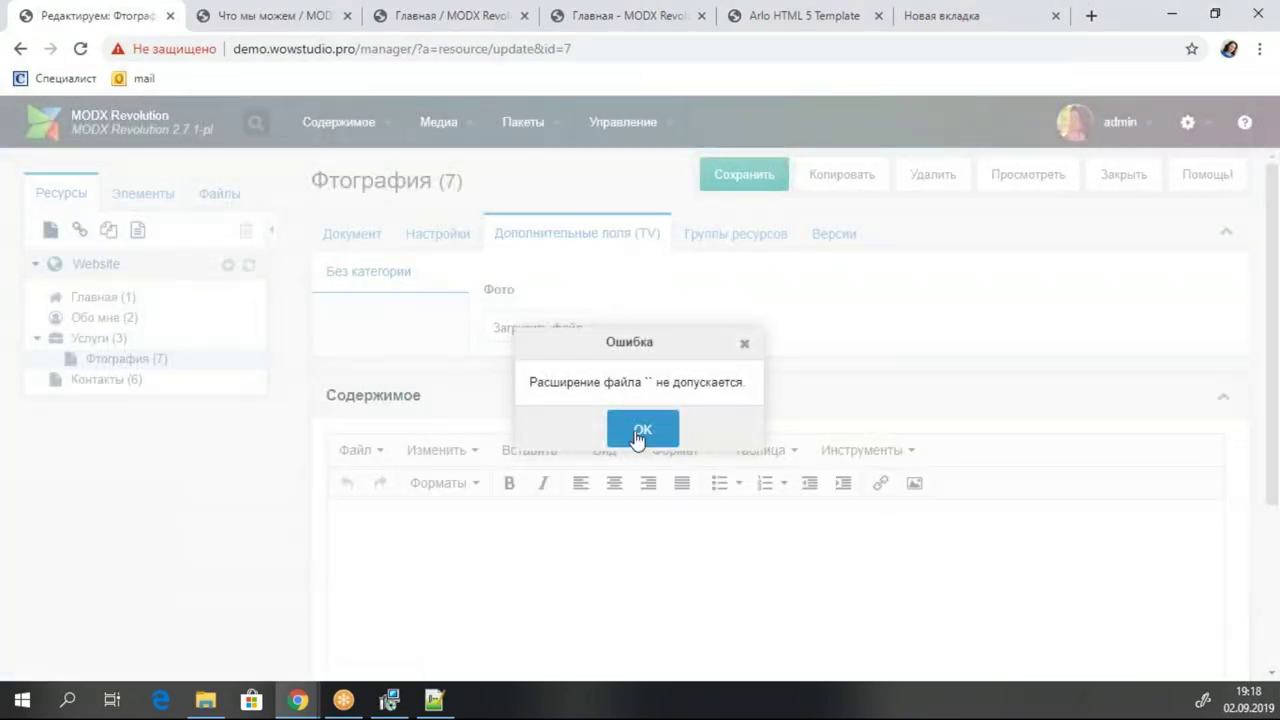
click(640, 428)
Save the Фотография page and browse the Elements tree's templates, TVs and chunks.
click(738, 178)
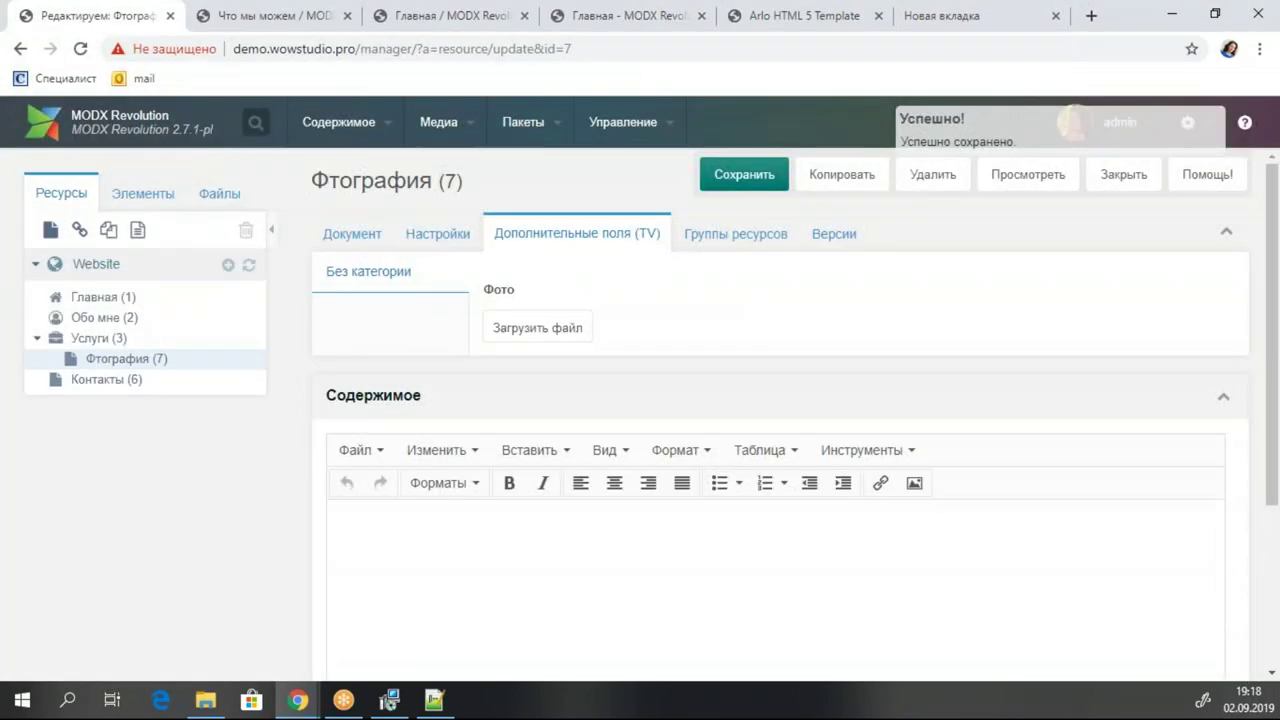
click(137, 197)
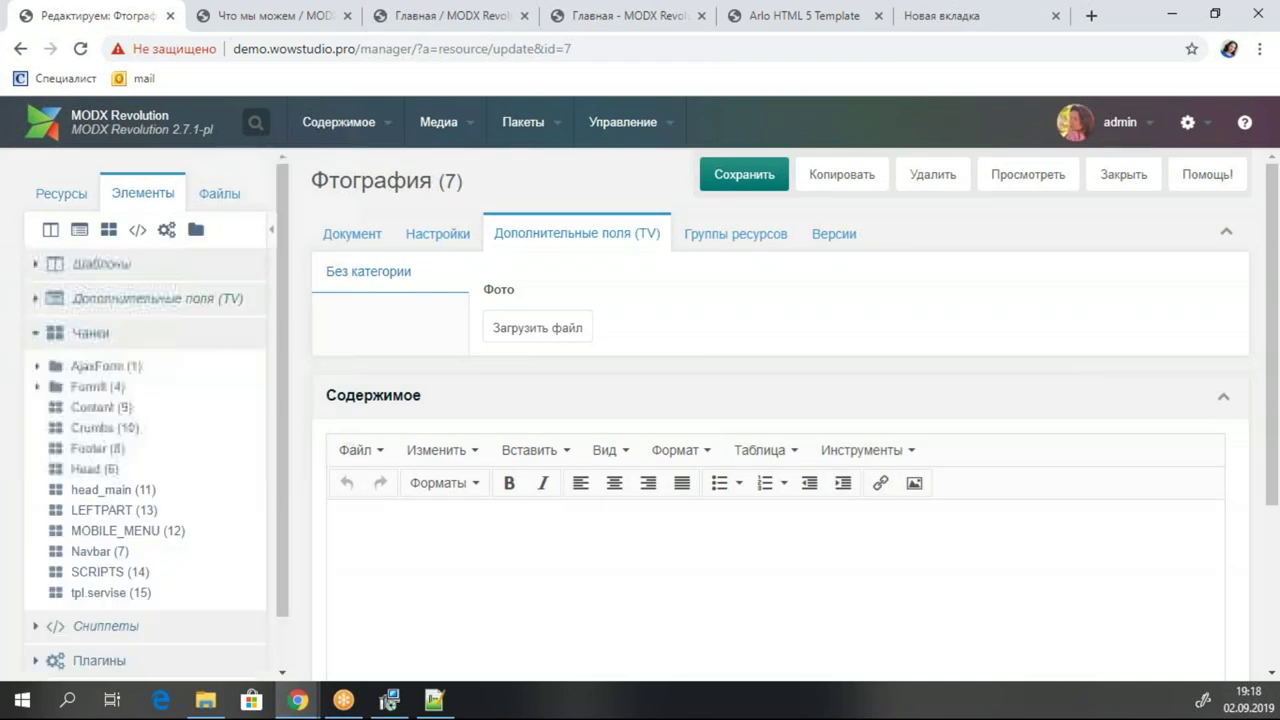
scroll(214, 323, down, 1)
scroll(216, 325, up, 1)
scroll(216, 325, down, 2)
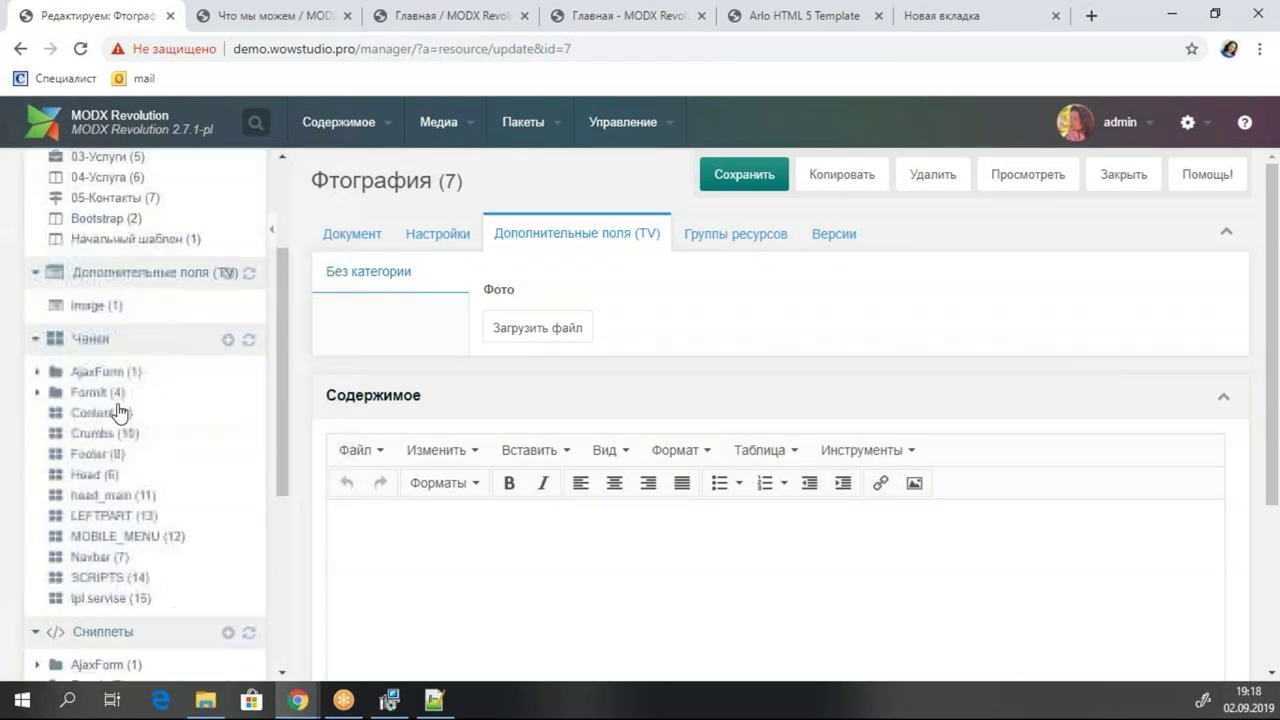
Set the image TV's input type to Изображение, save it, and reopen the Фотография page.
click(103, 304)
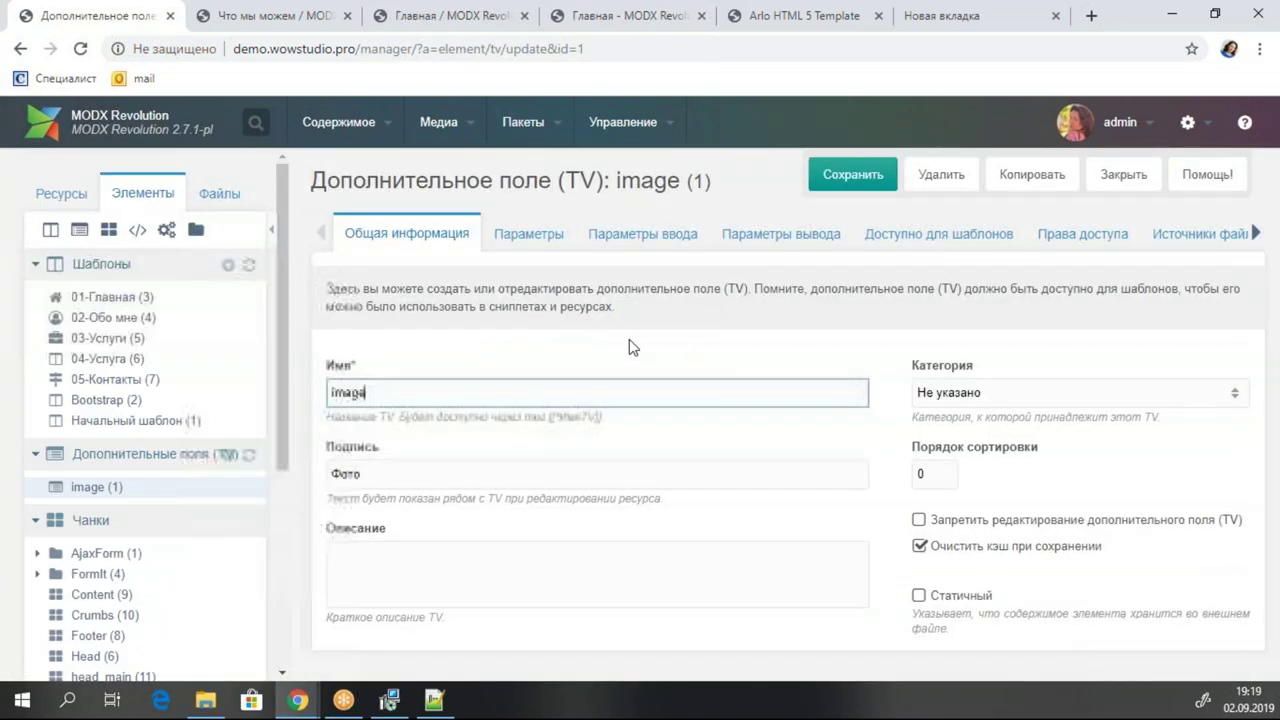
click(660, 235)
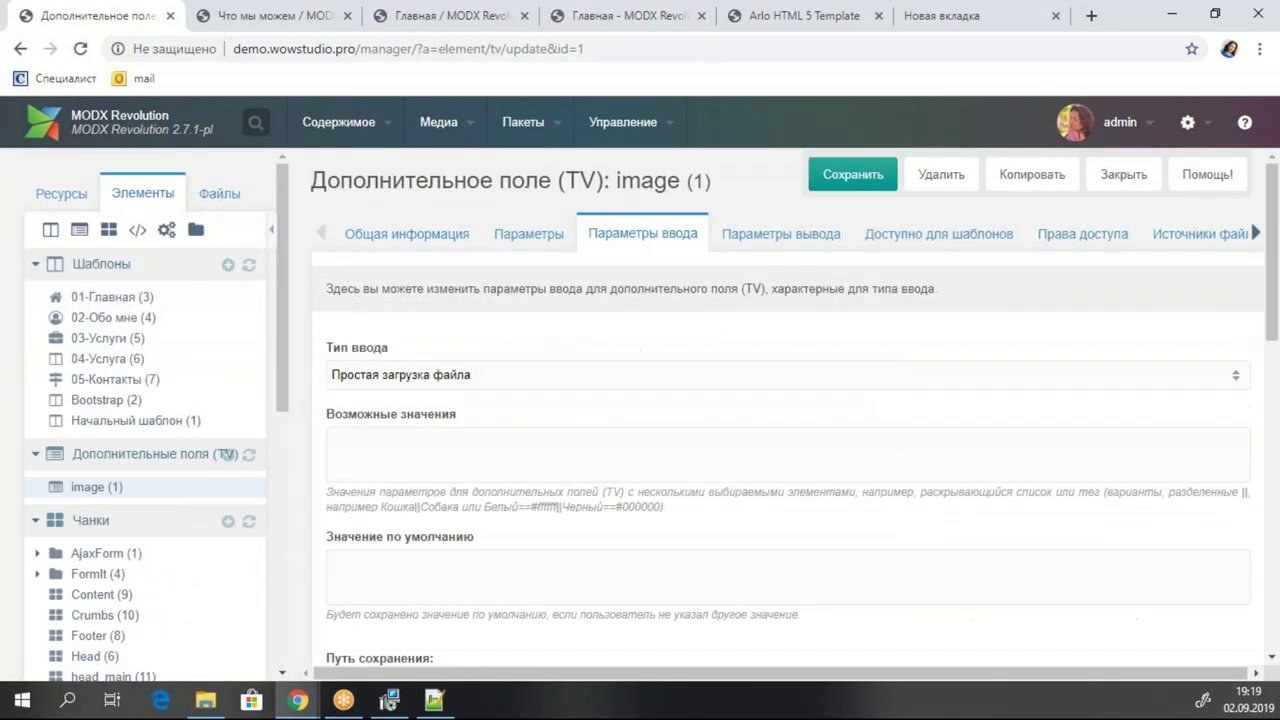
click(505, 378)
scroll(505, 450, down, 3)
scroll(506, 483, up, 3)
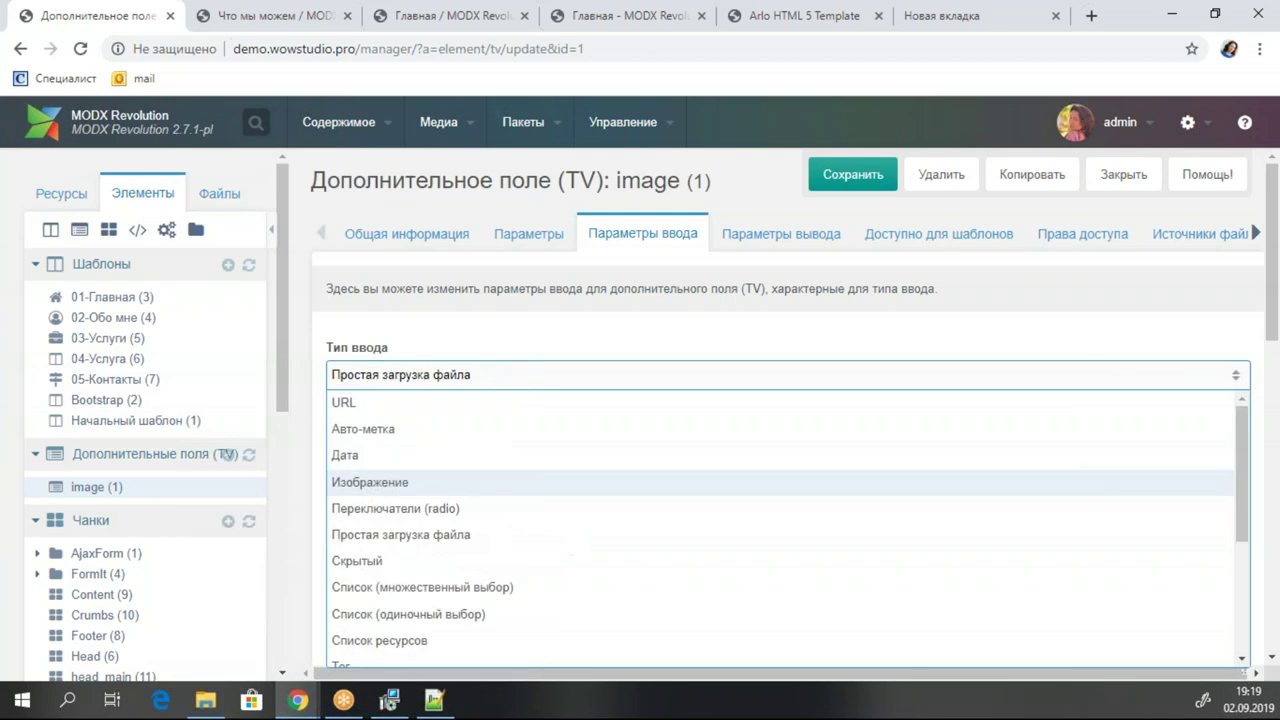
click(437, 482)
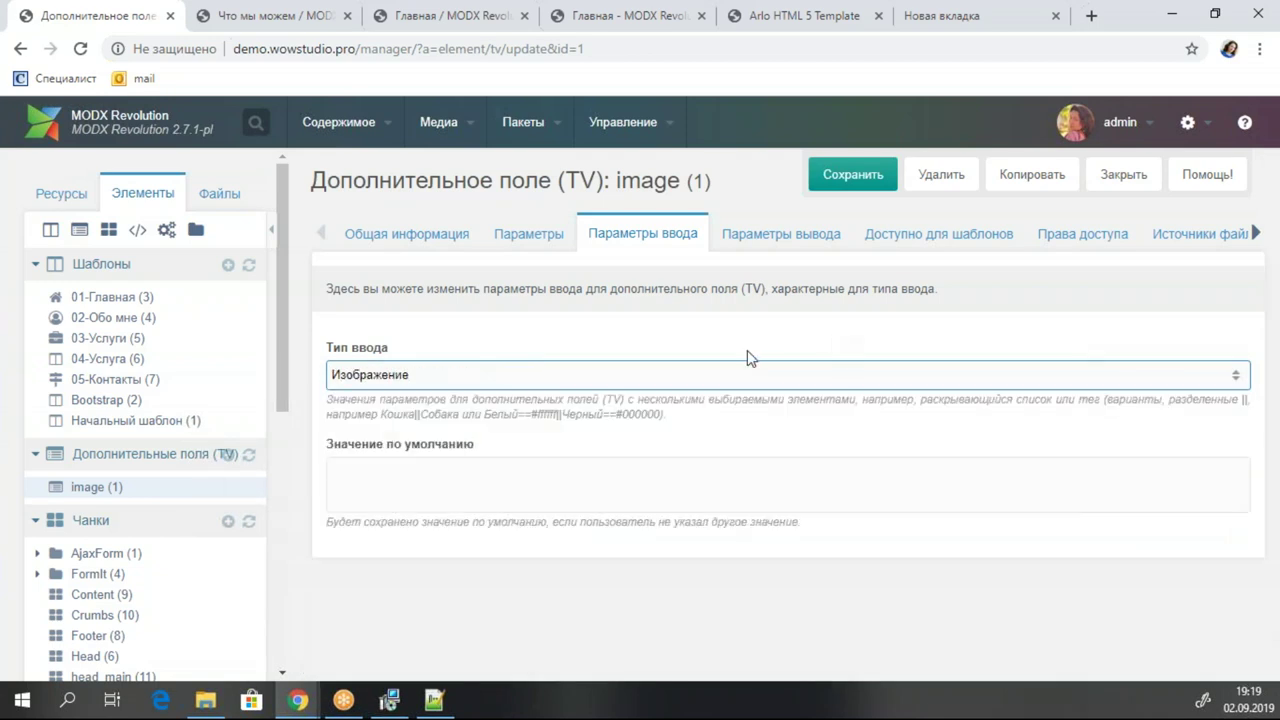
click(852, 174)
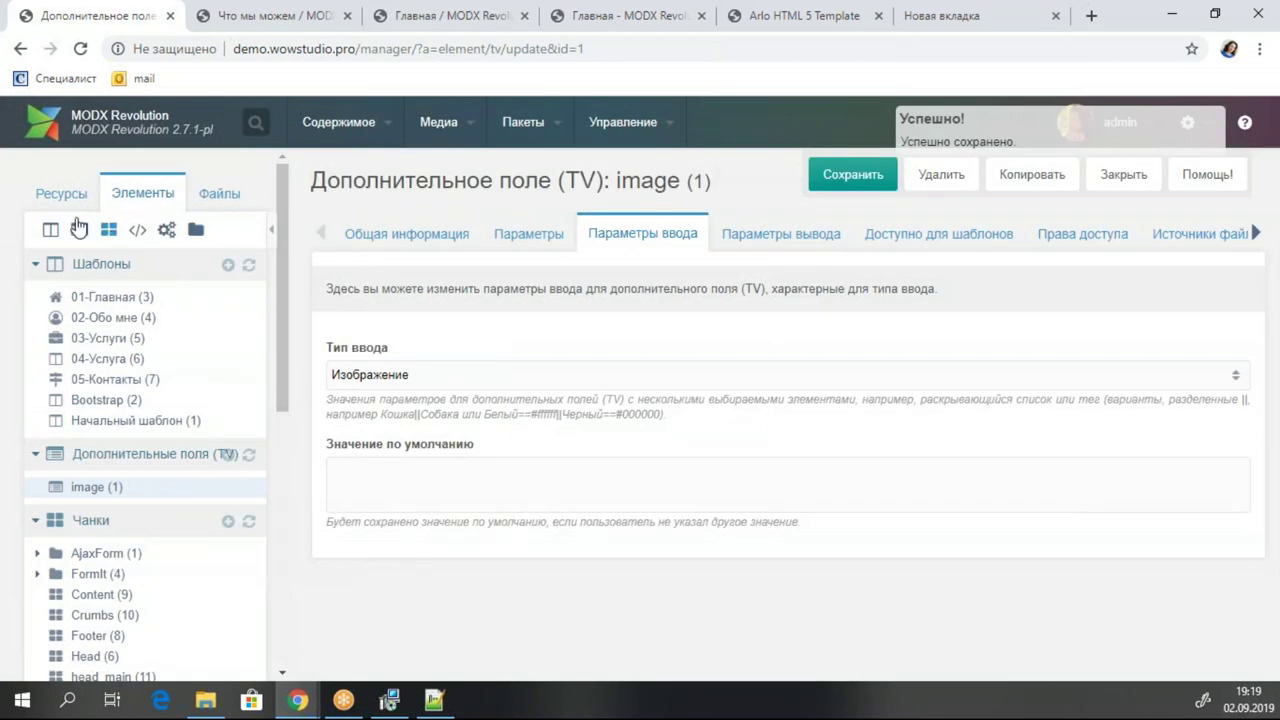
click(62, 196)
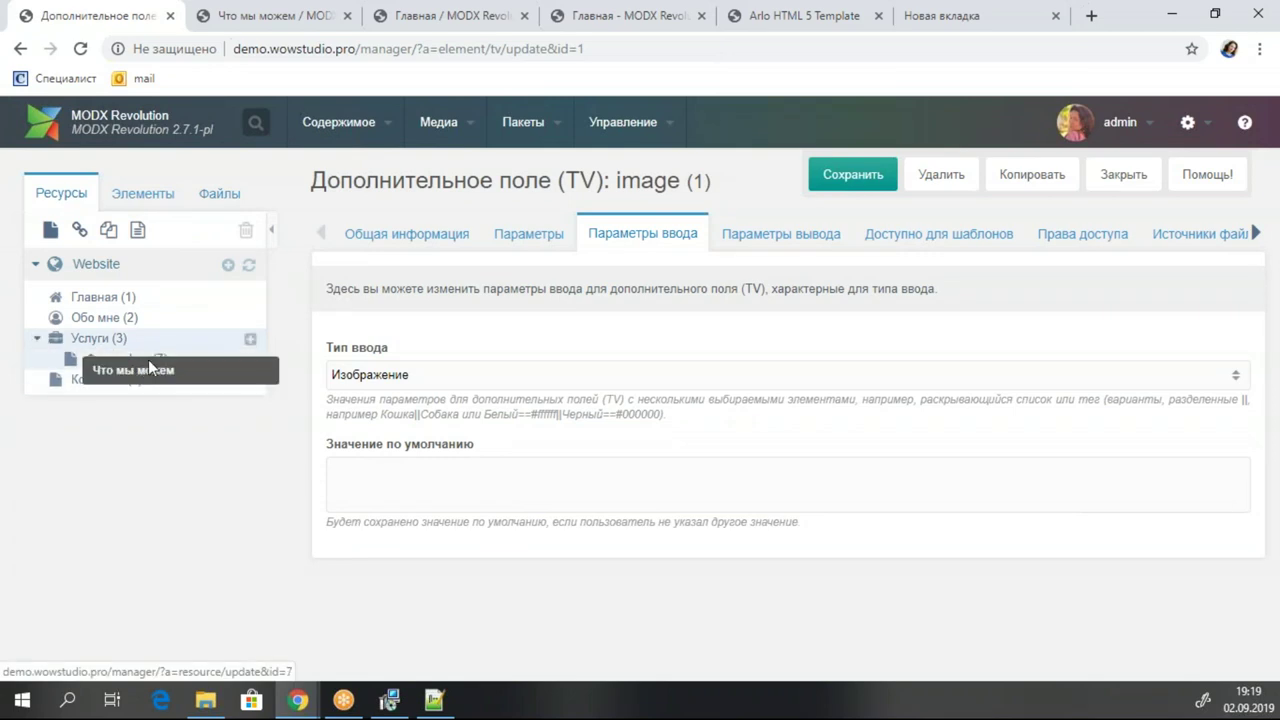
click(150, 364)
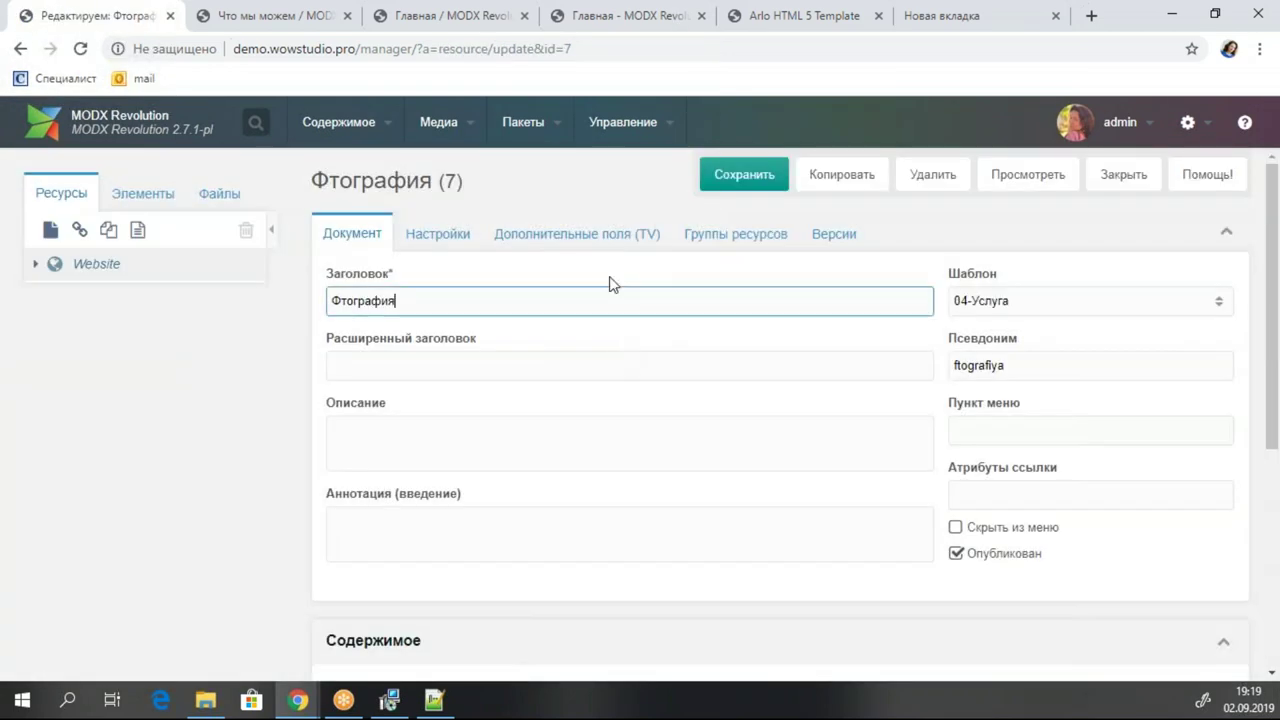
Pick img/svg/camera-diaphragm.svg for the Фото field and save the Фотография page.
click(630, 236)
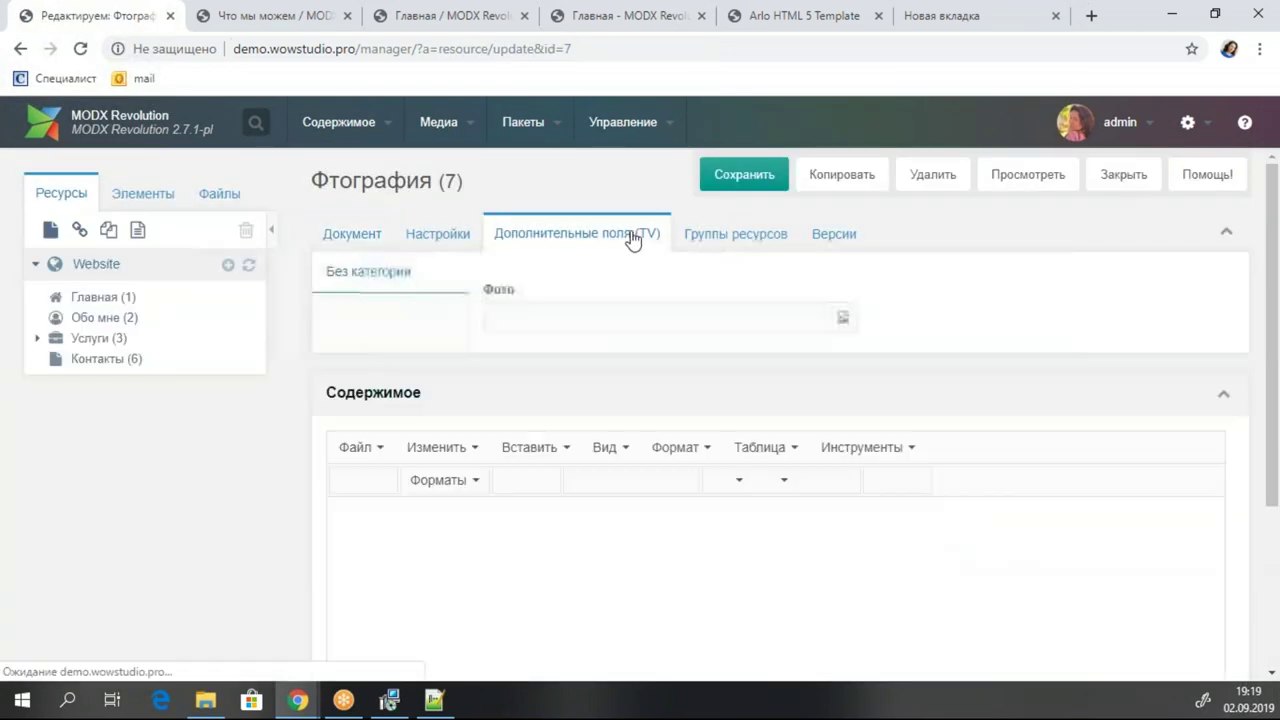
click(845, 318)
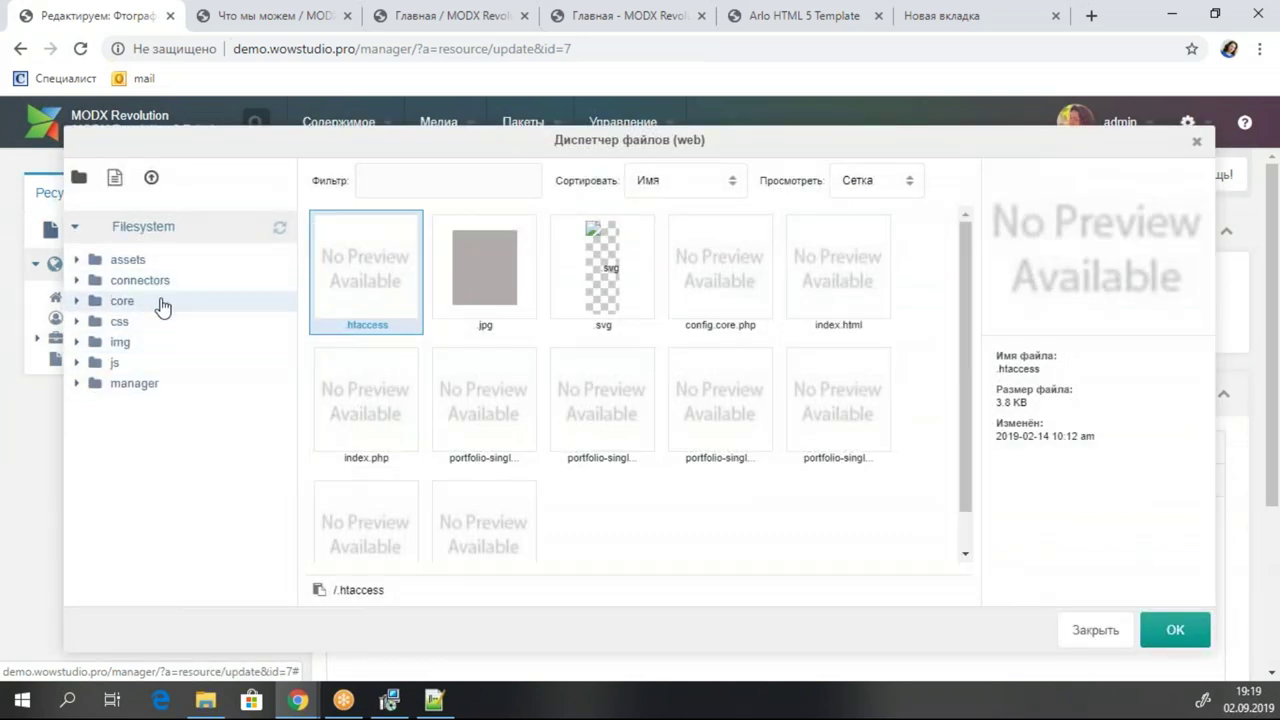
click(133, 346)
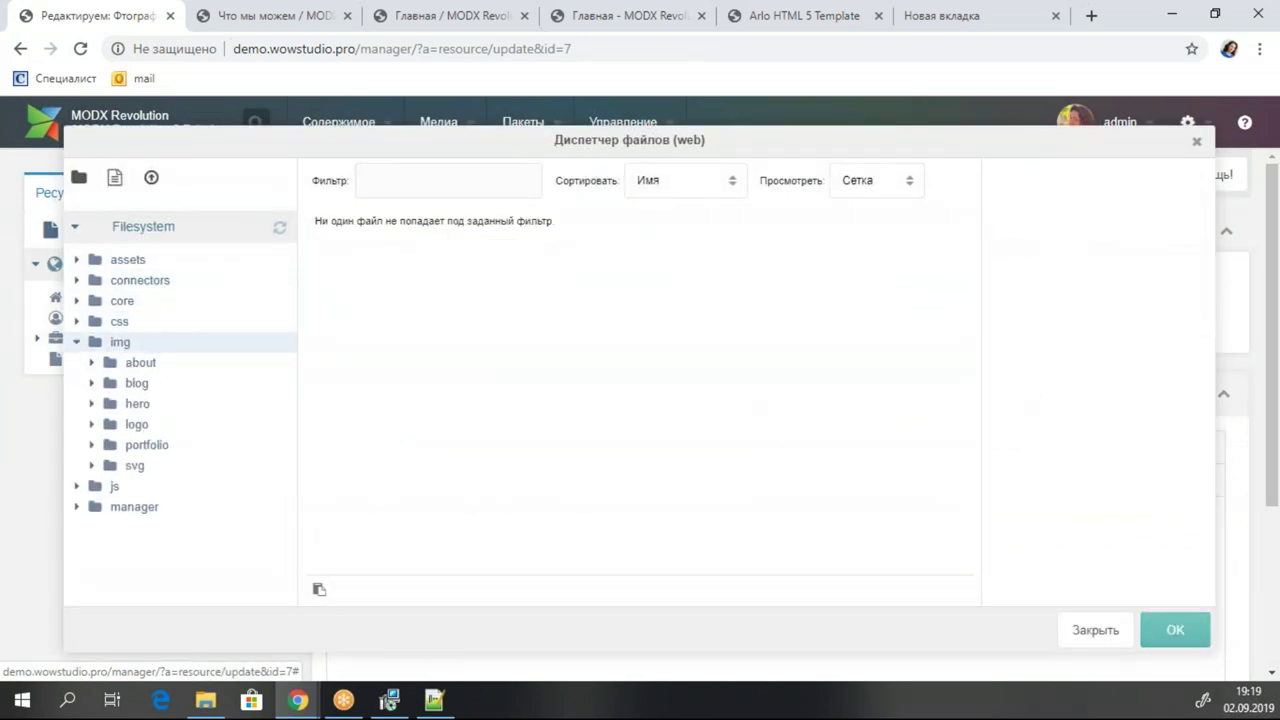
click(126, 466)
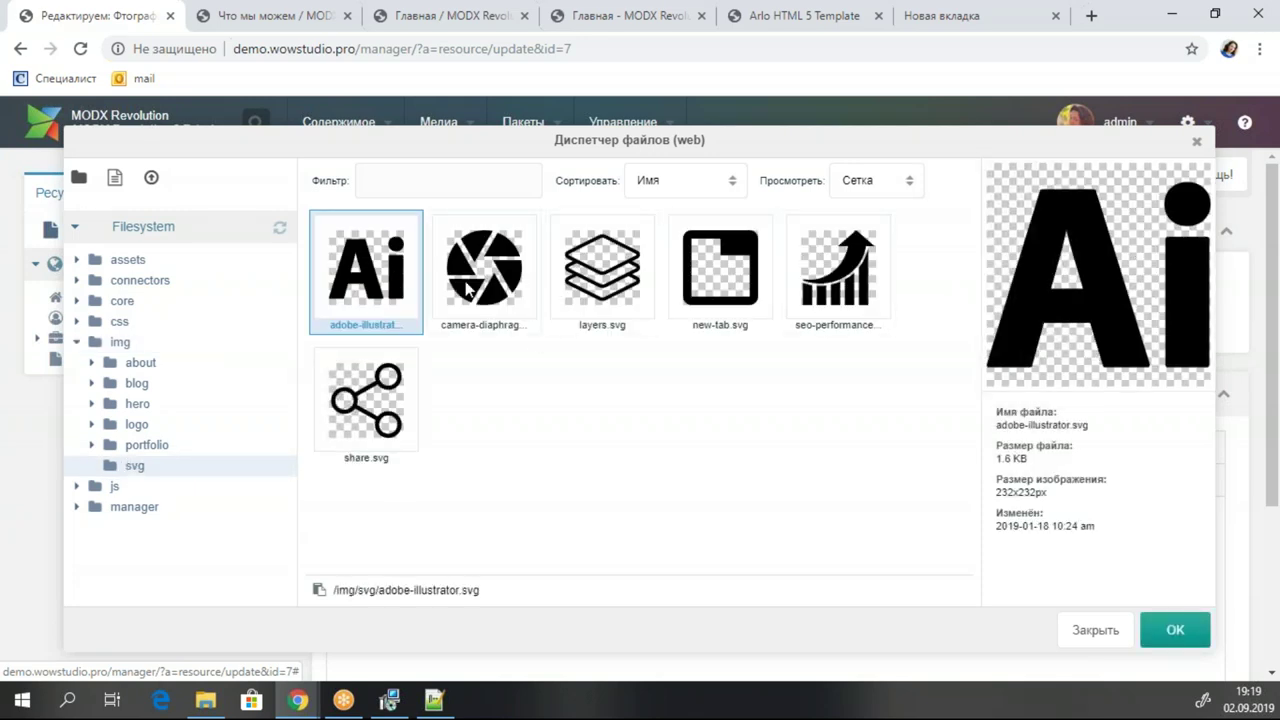
double_click(515, 290)
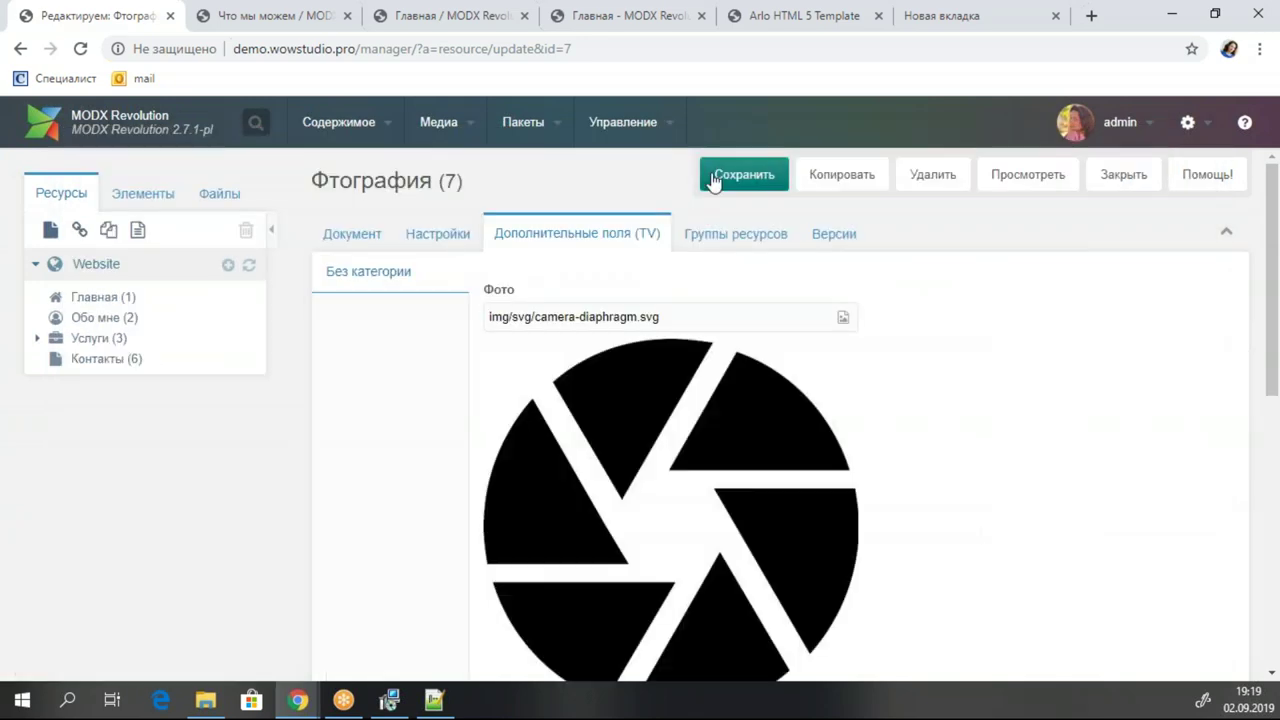
click(770, 176)
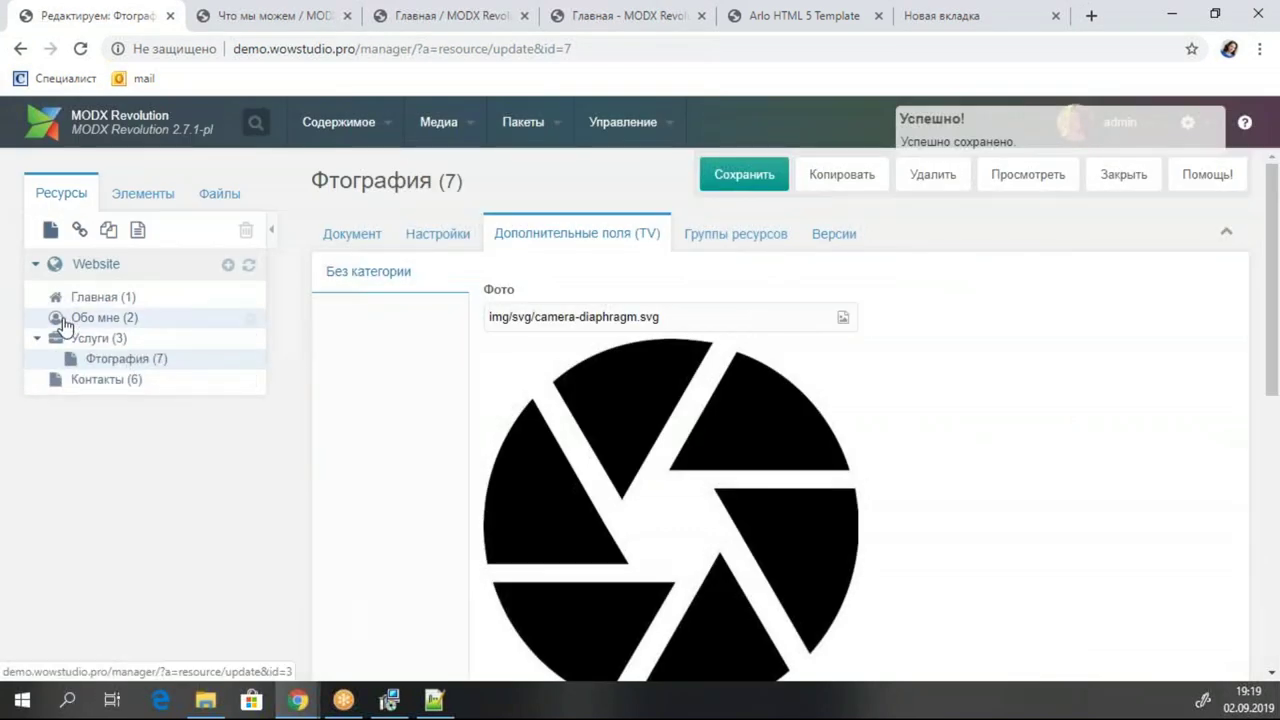
Open Обо мне's Фото file browser and start an upload into the img folder.
click(104, 318)
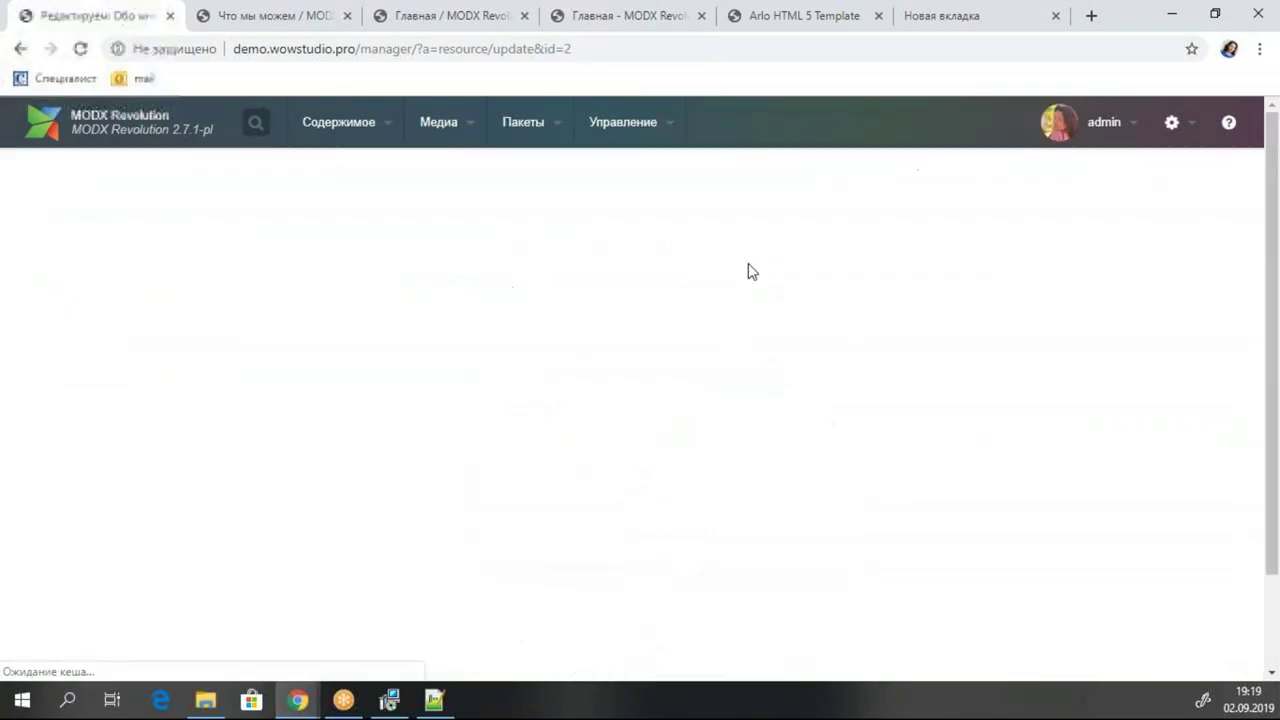
click(560, 234)
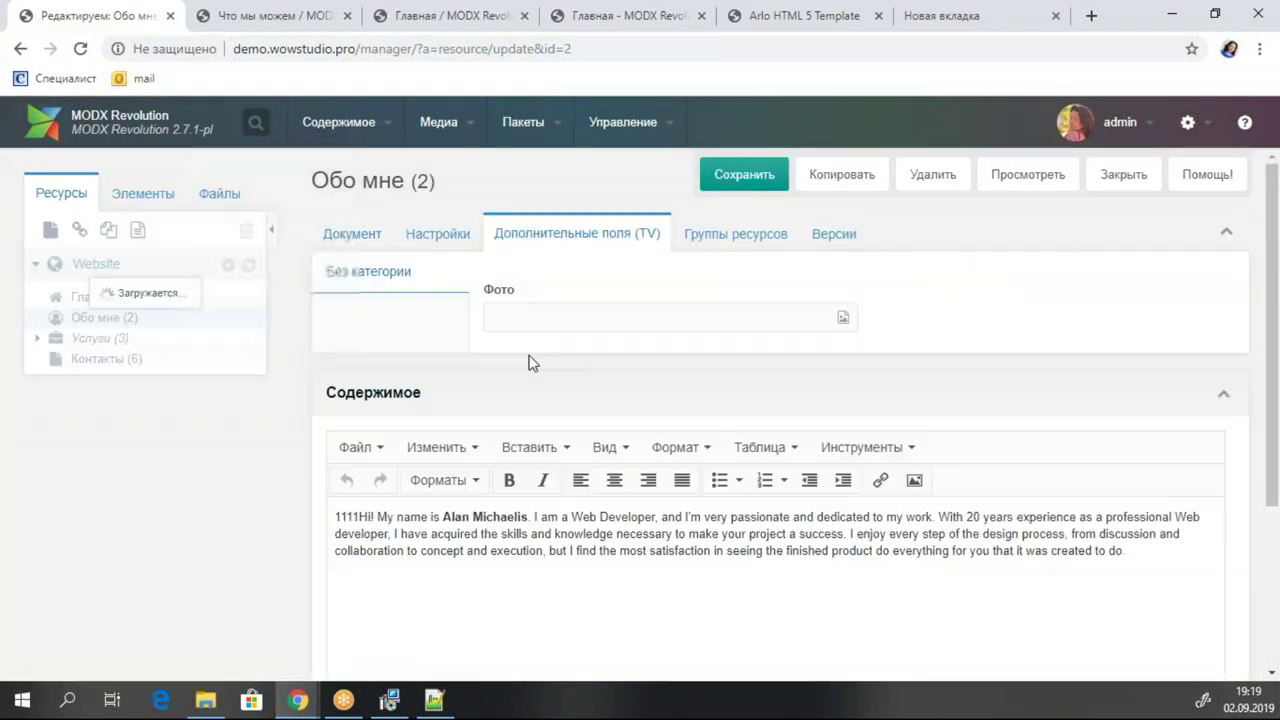
click(843, 317)
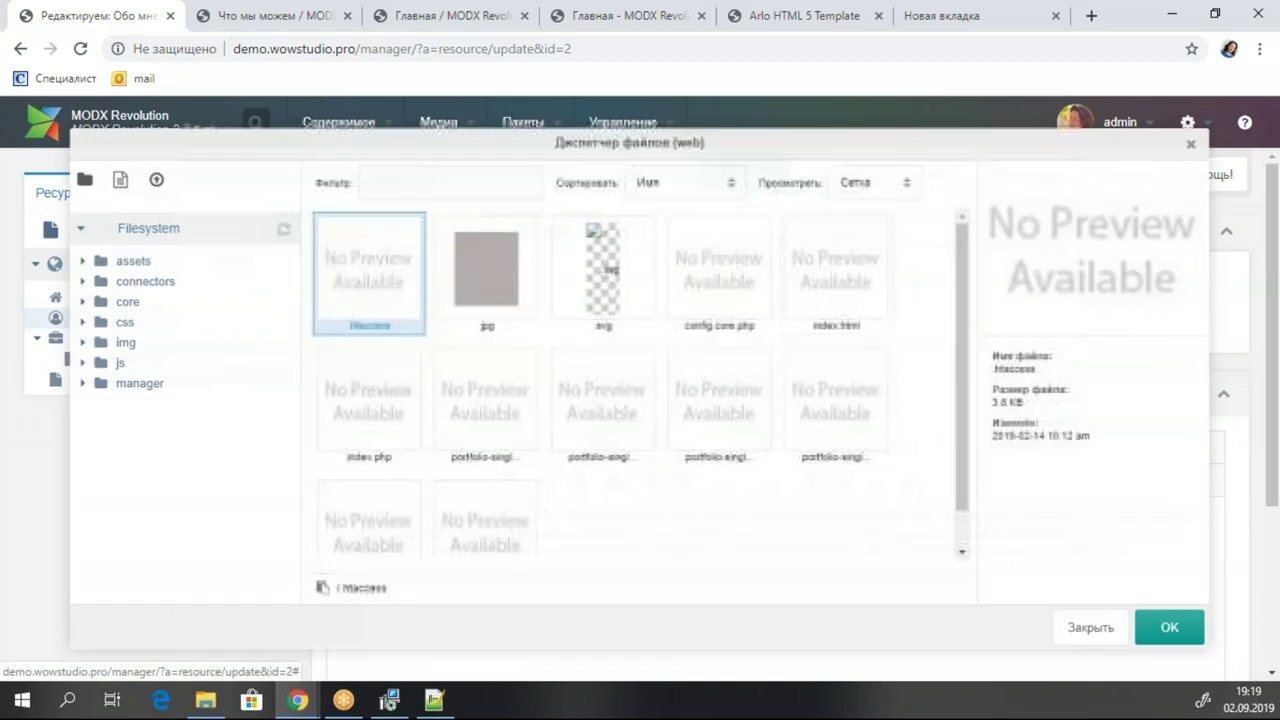
click(120, 342)
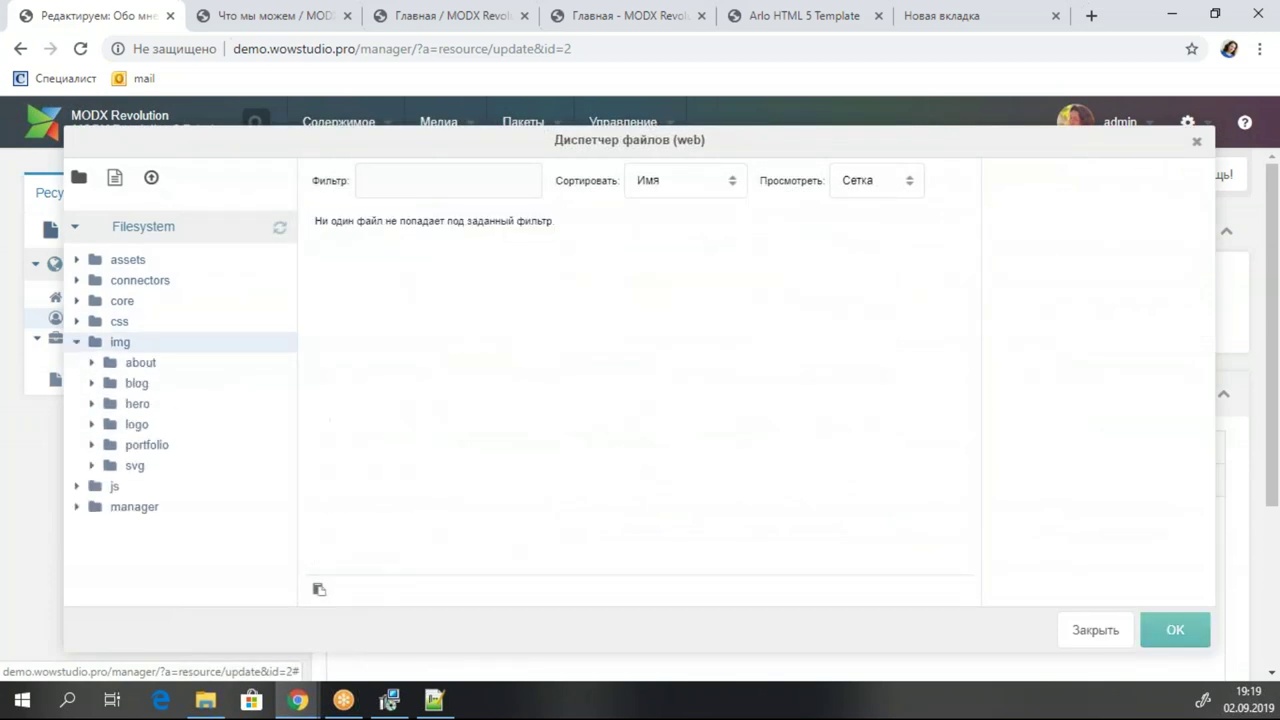
right_click(143, 344)
click(250, 458)
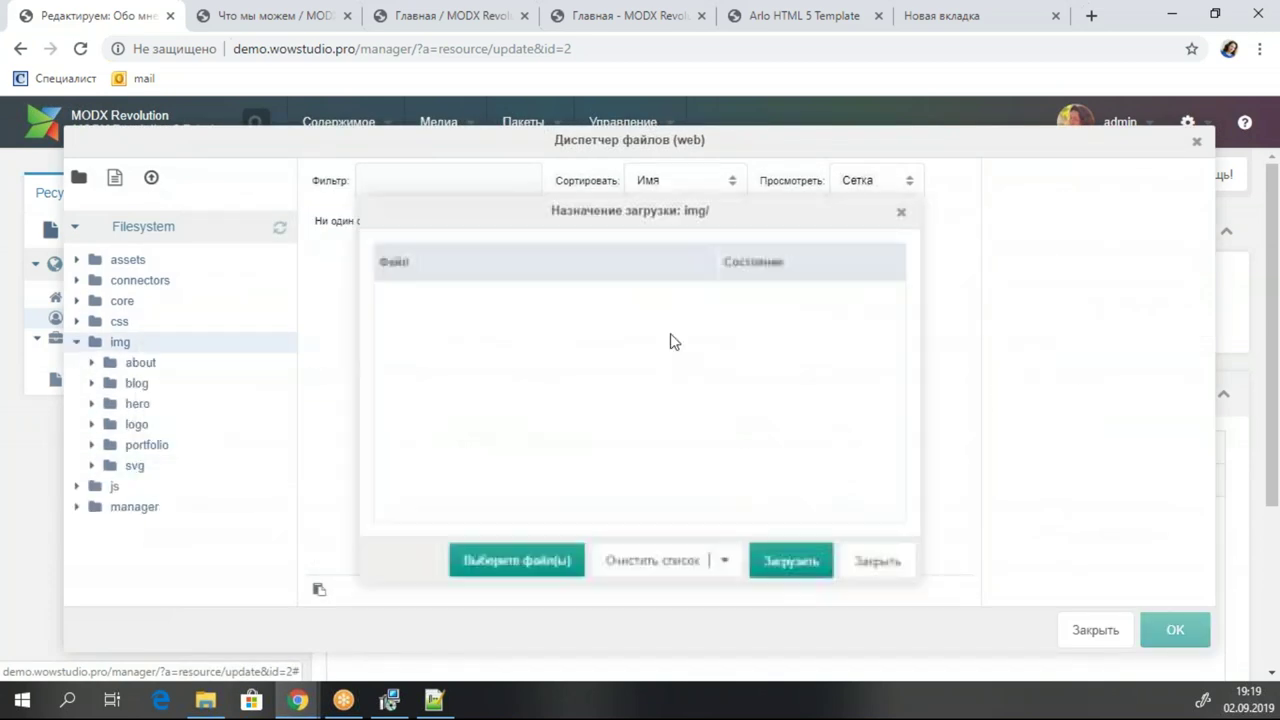
Upload 09.jpg from the Загрузки/arlo folder into img.
click(568, 570)
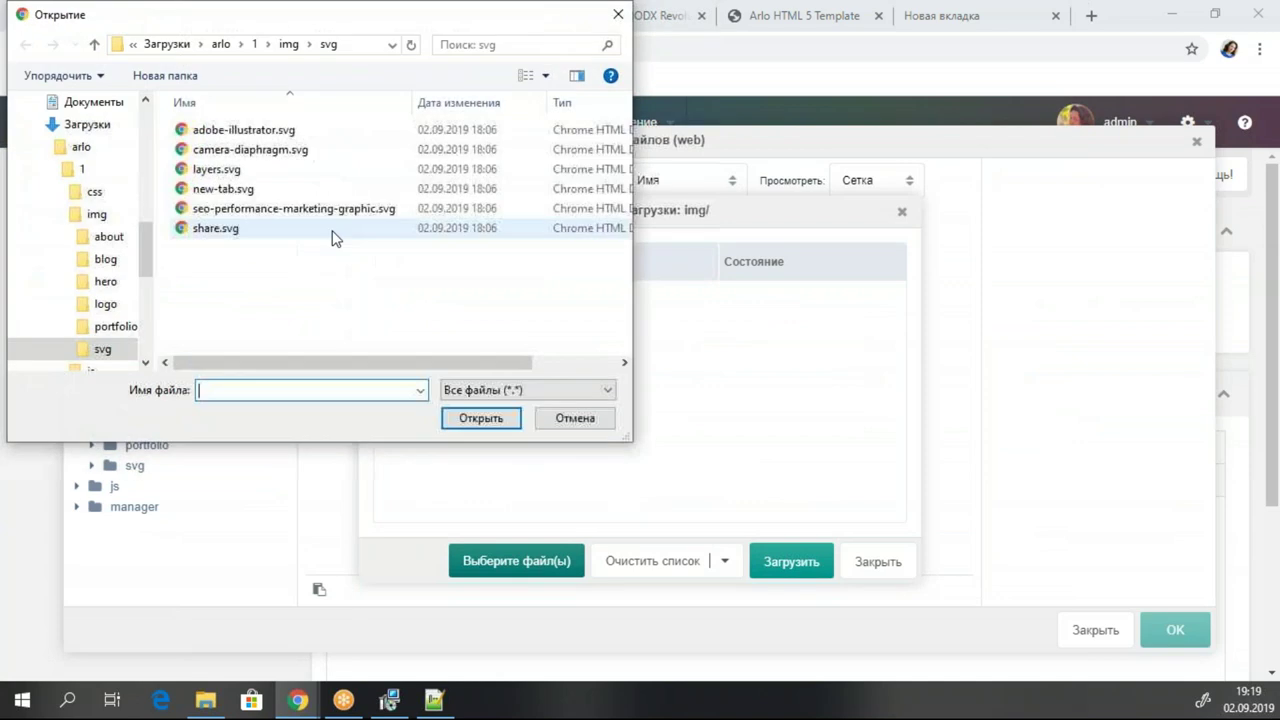
click(90, 171)
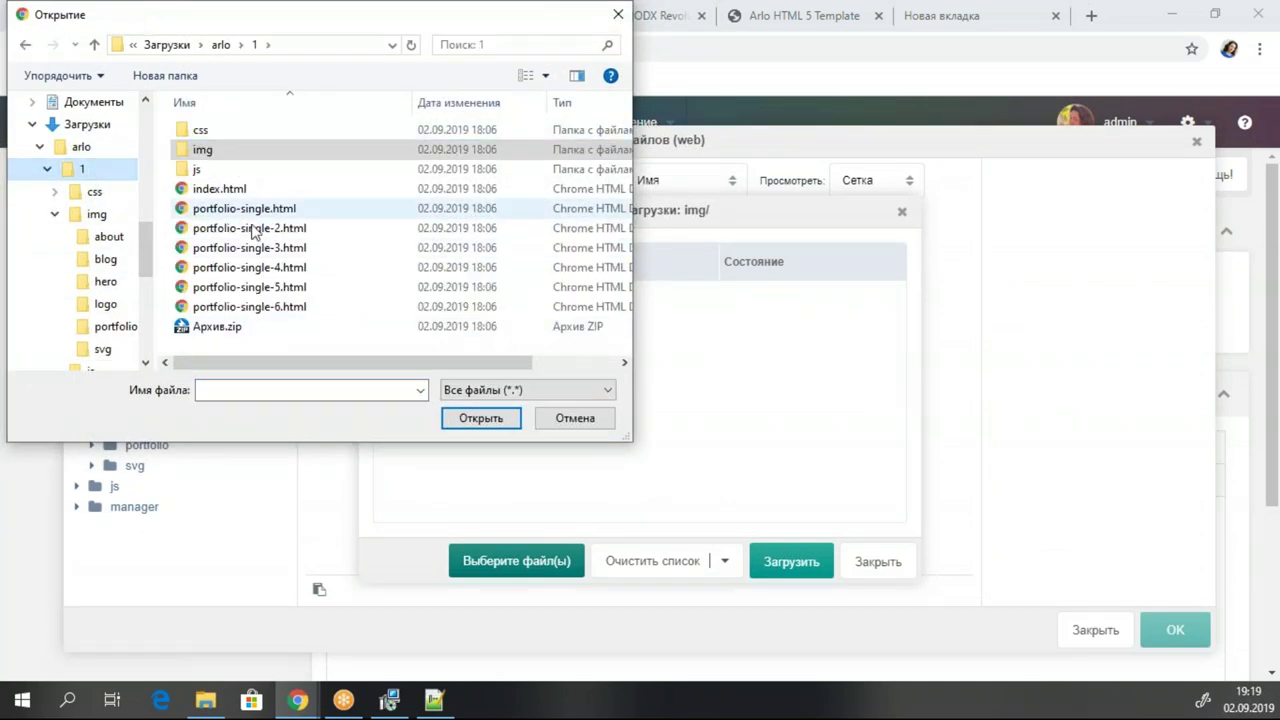
click(170, 47)
double_click(211, 182)
double_click(336, 192)
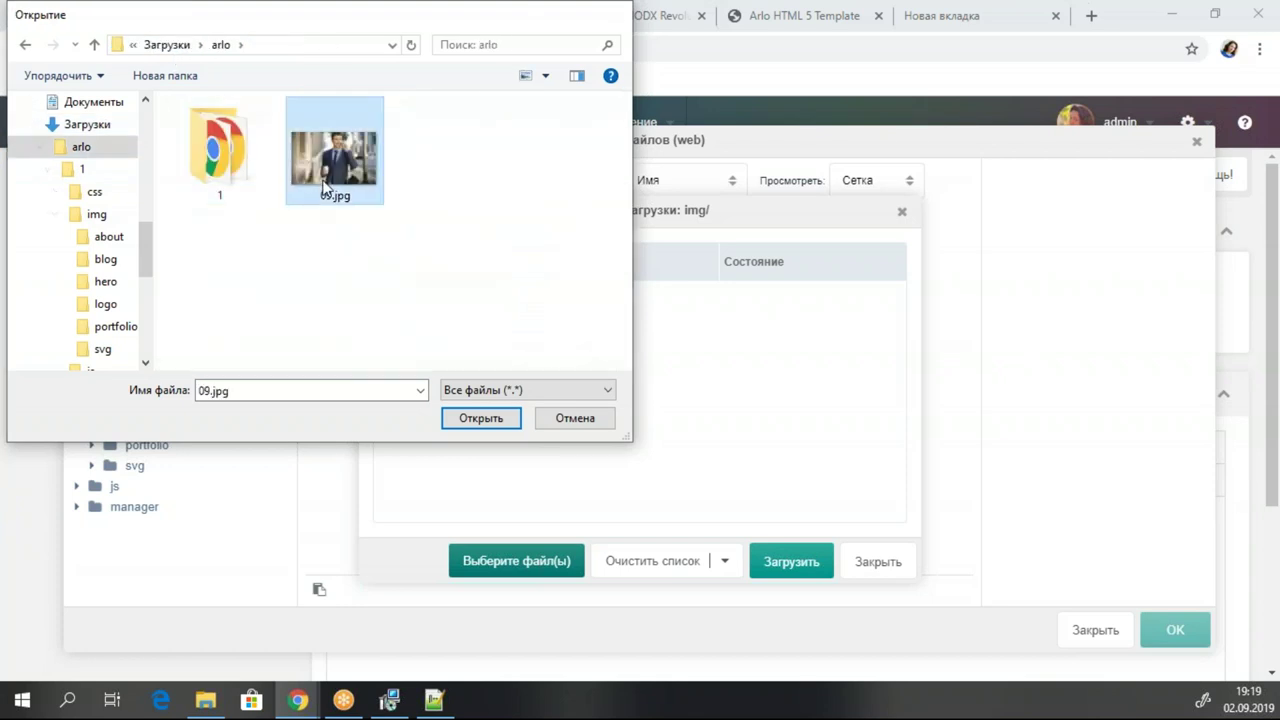
click(535, 562)
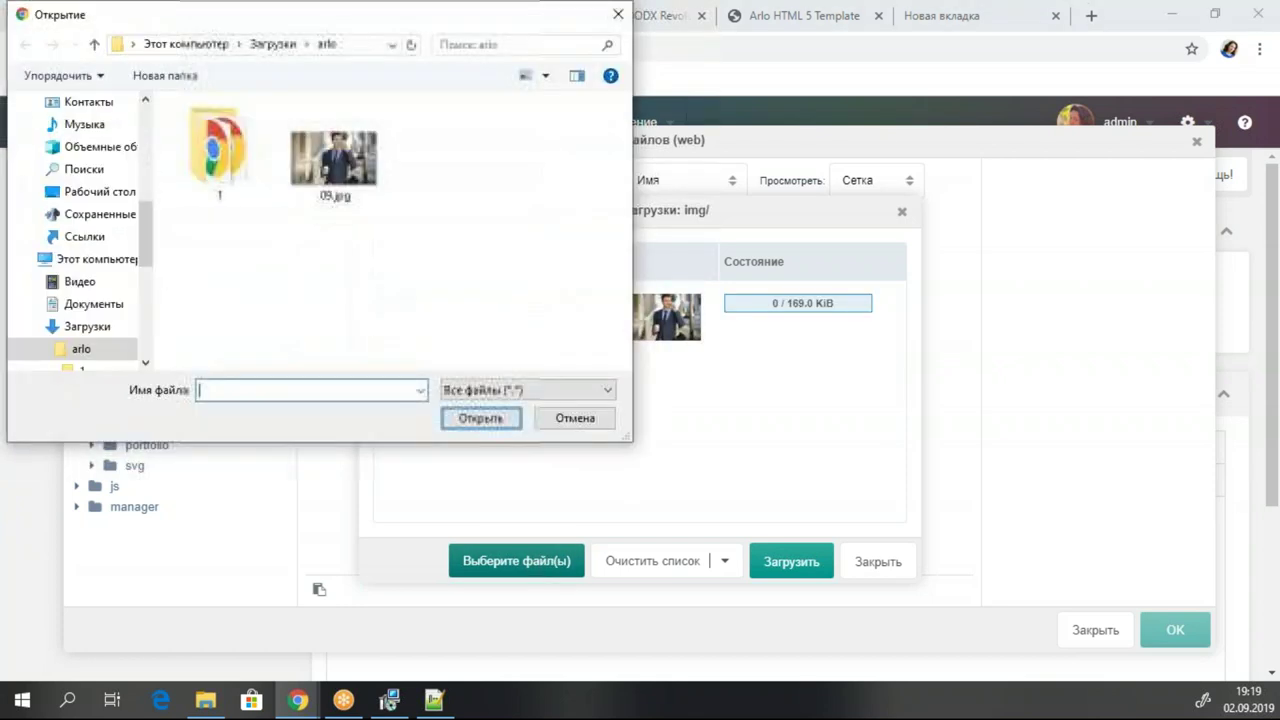
click(572, 418)
click(777, 560)
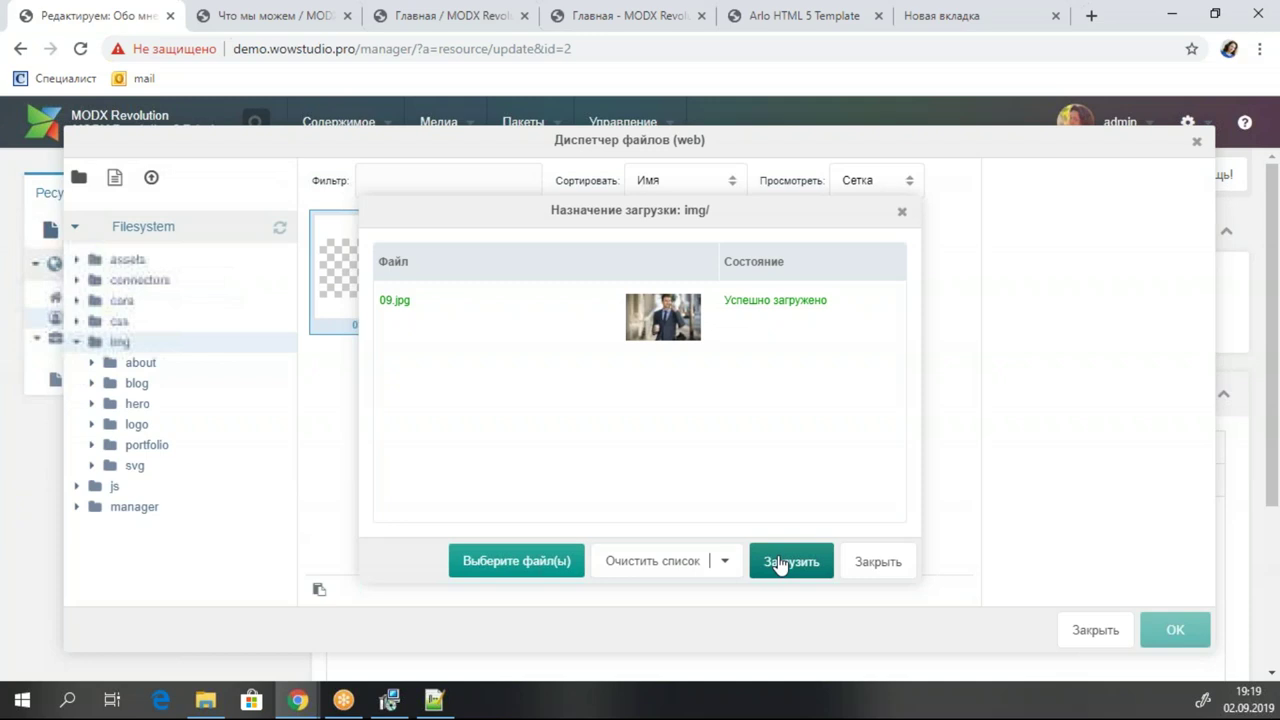
click(882, 561)
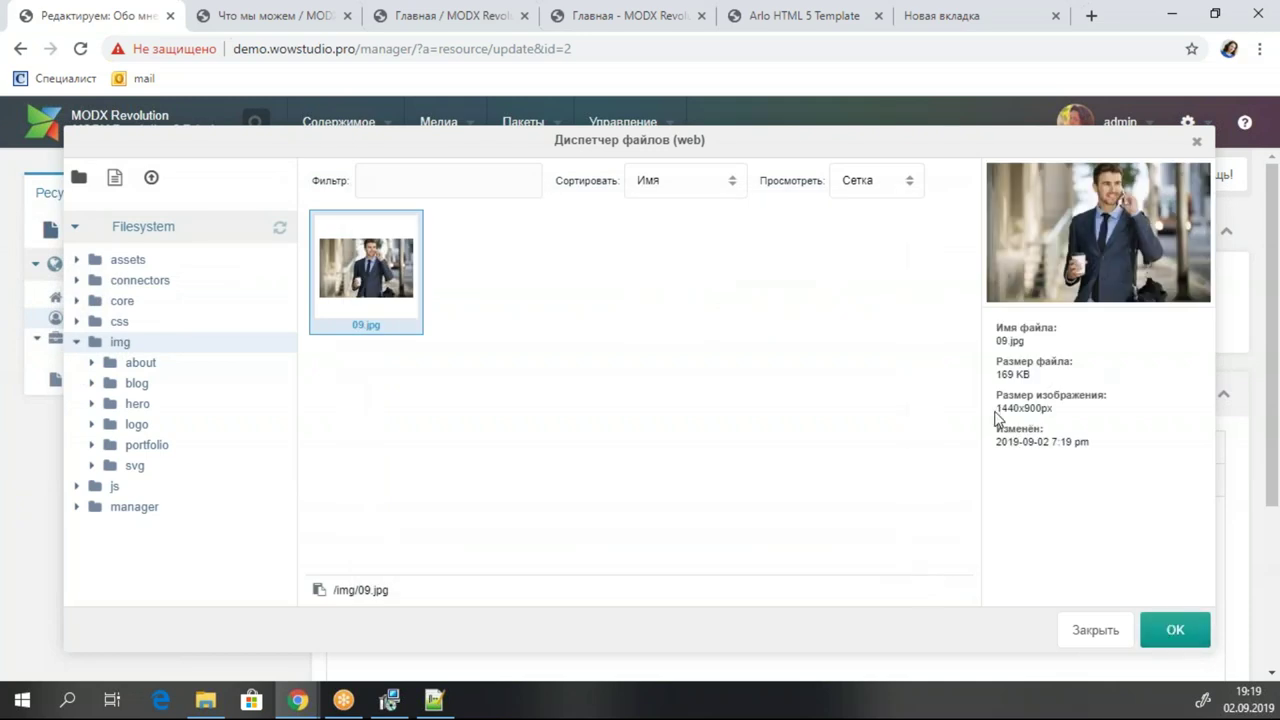
Set 09.jpg as the Обо мне photo, save, check the live site, and close the editor.
click(1172, 628)
click(752, 175)
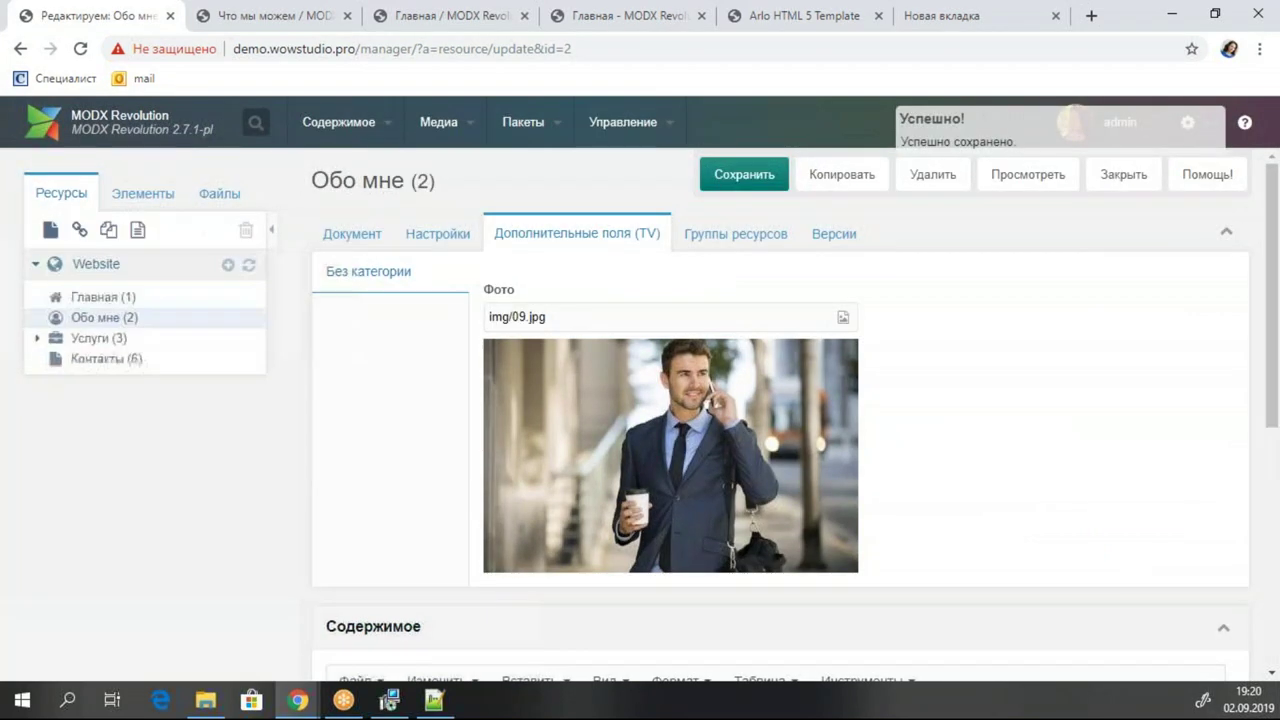
click(249, 22)
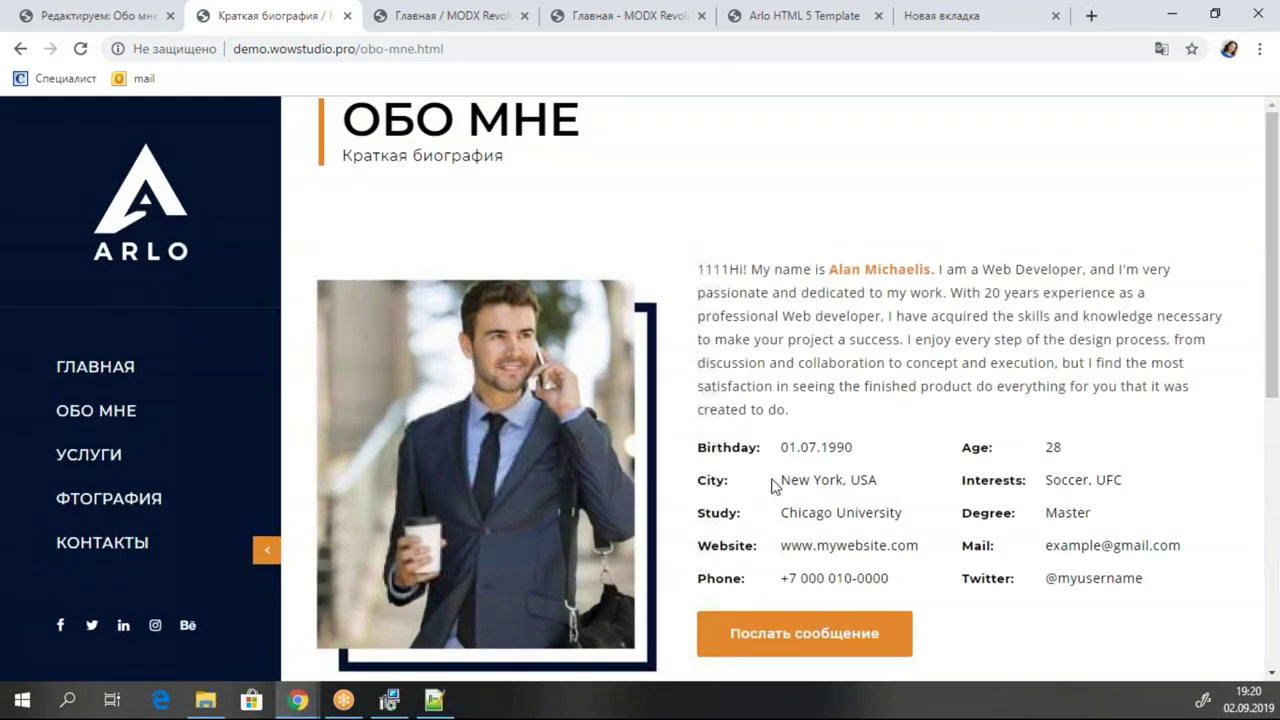
click(96, 12)
click(1118, 175)
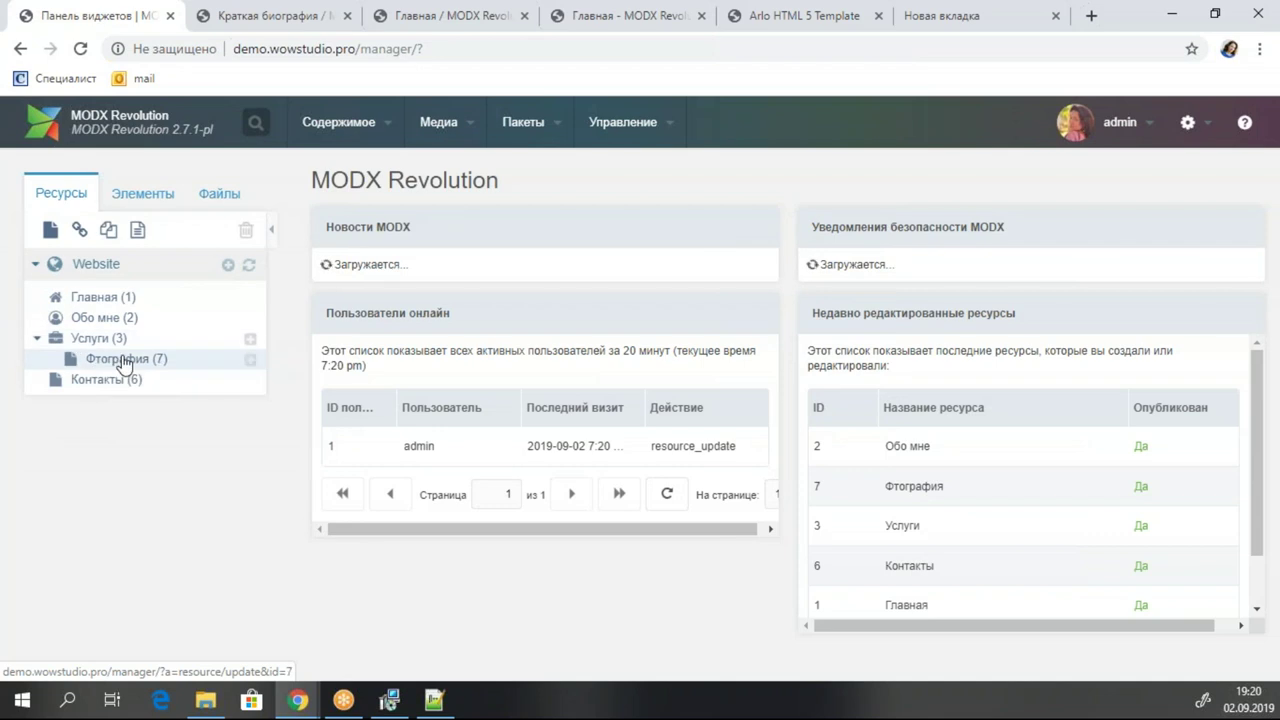
Open Фтография and copy the Photography card description from the Arlo template page.
right_click(124, 362)
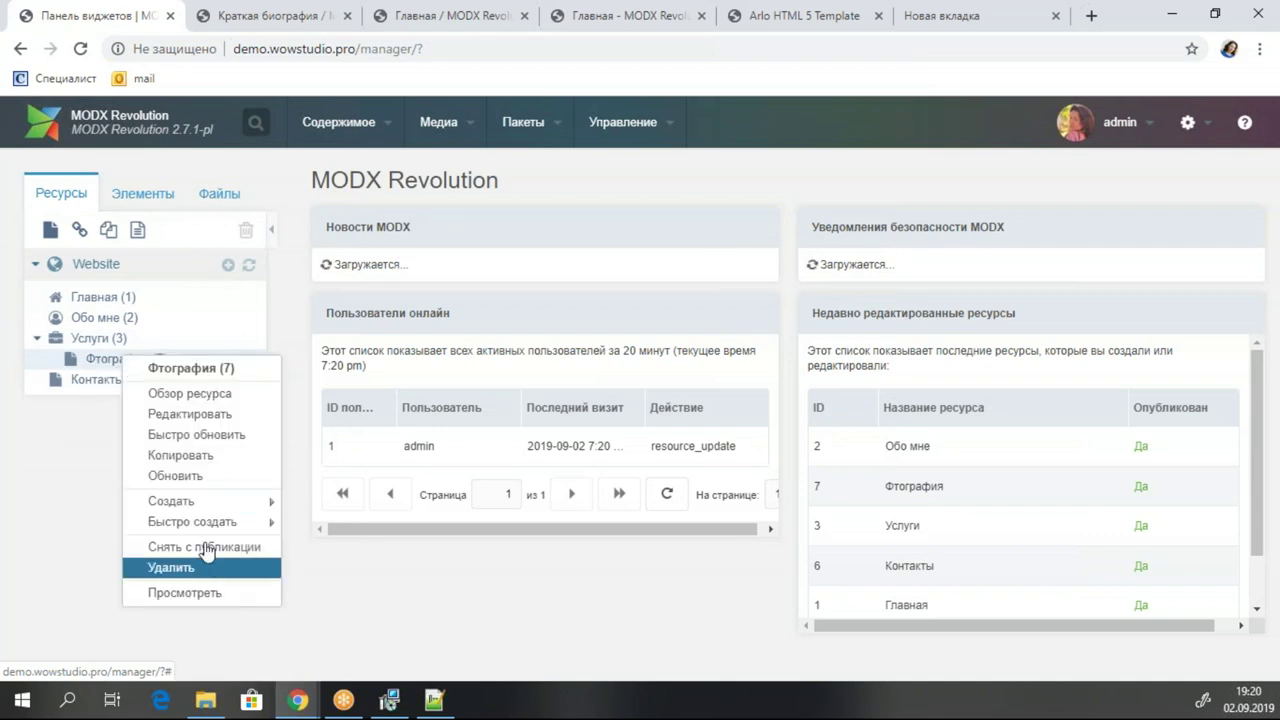
click(137, 362)
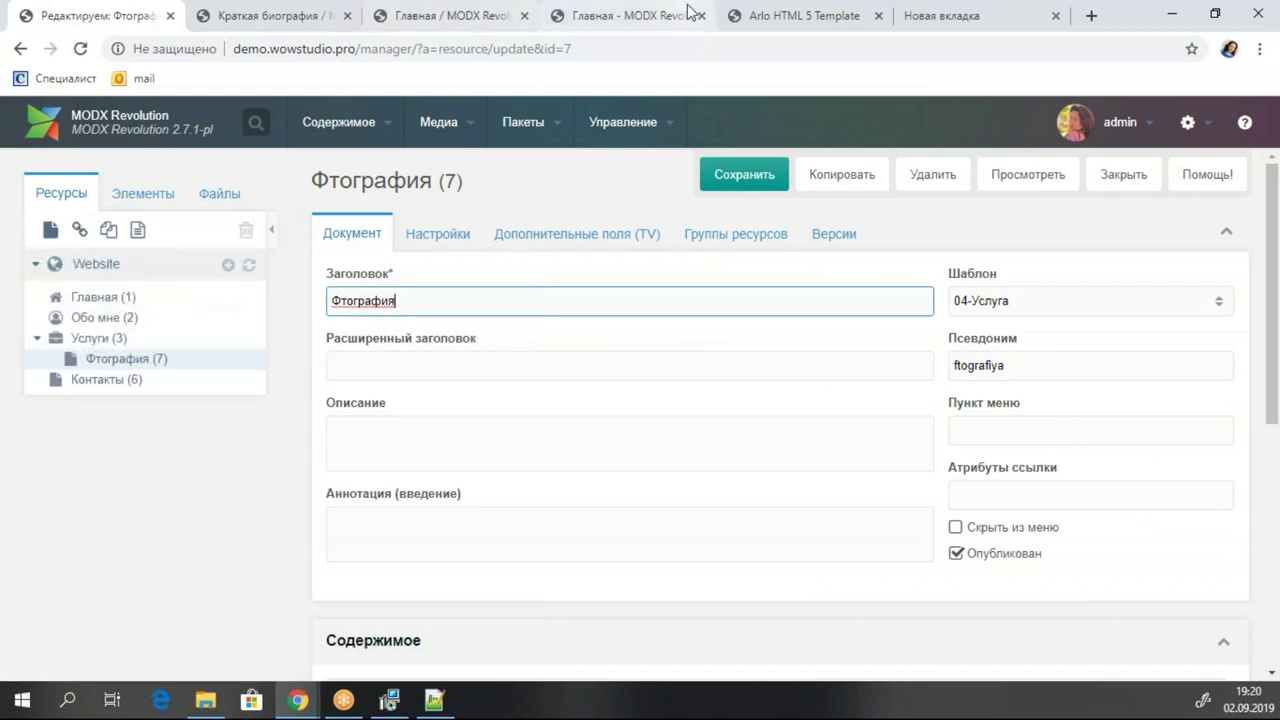
click(640, 15)
click(775, 20)
scroll(554, 340, up, 10)
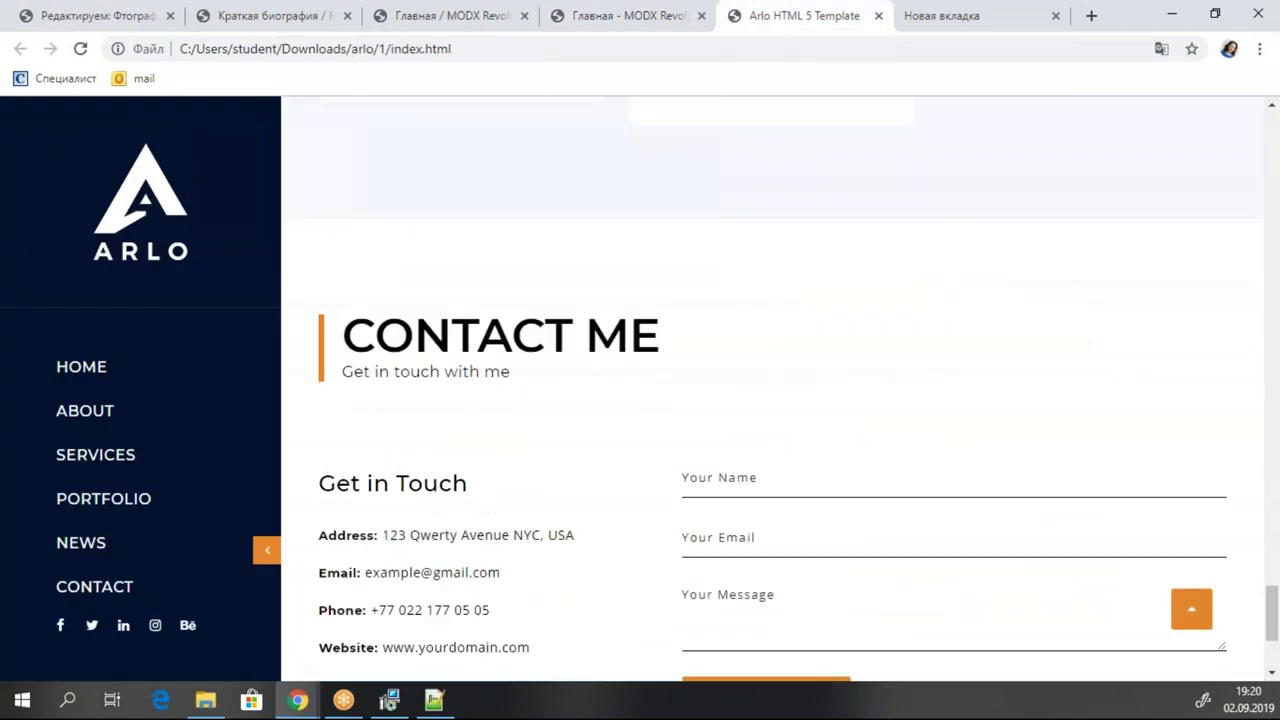
scroll(790, 390, down, 3)
scroll(790, 390, up, 20)
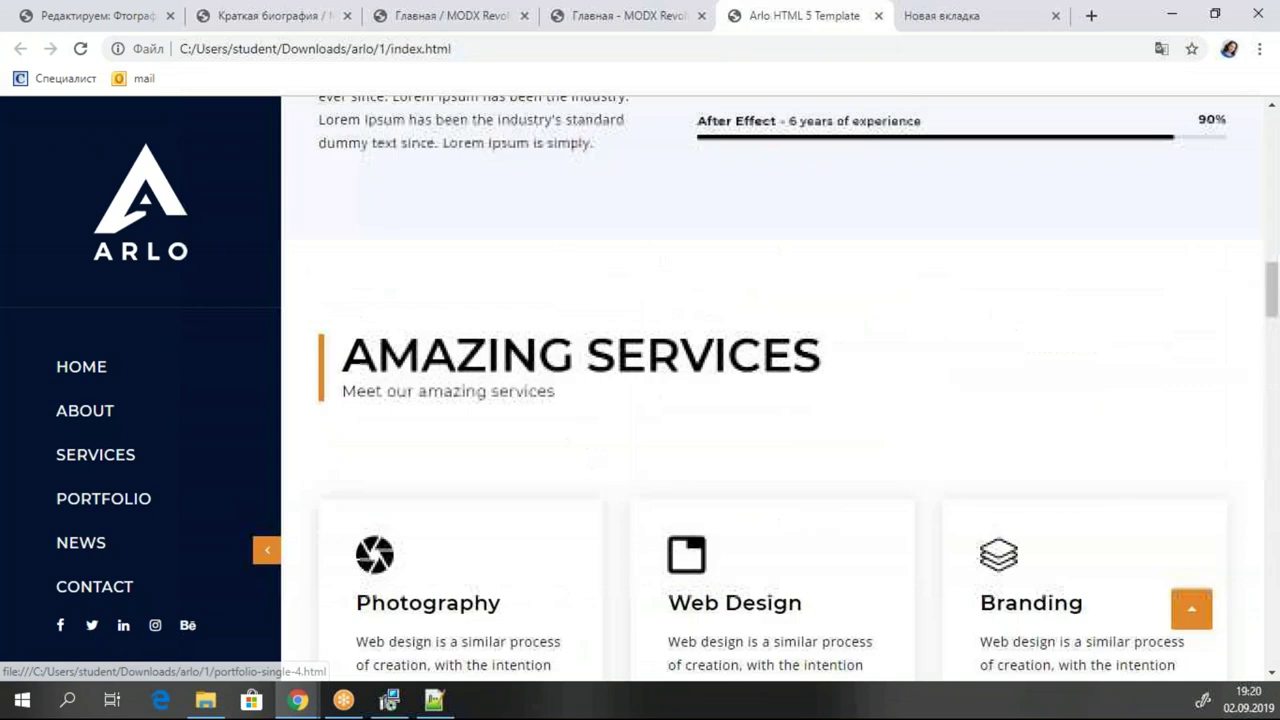
scroll(371, 514, down, 1)
drag(358, 449, 500, 547)
key(ctrl+c)
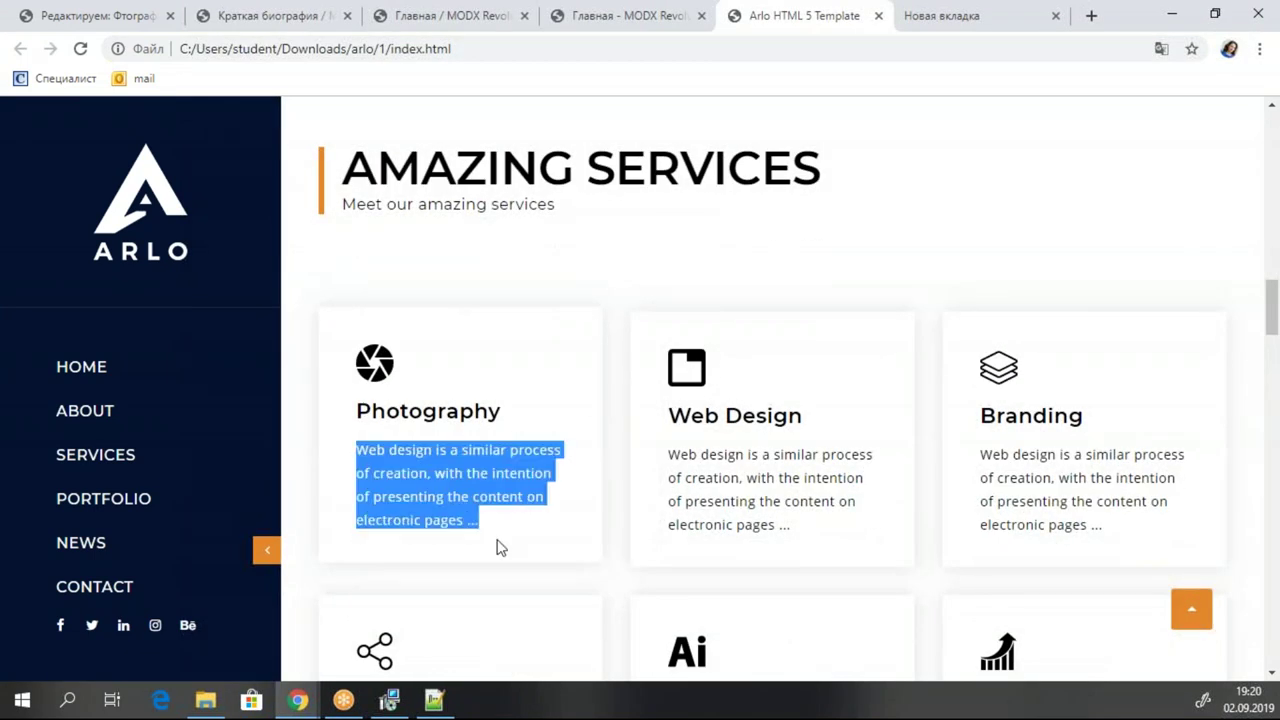
Paste the description into Фтография's content, save, and start copying the resource.
click(165, 17)
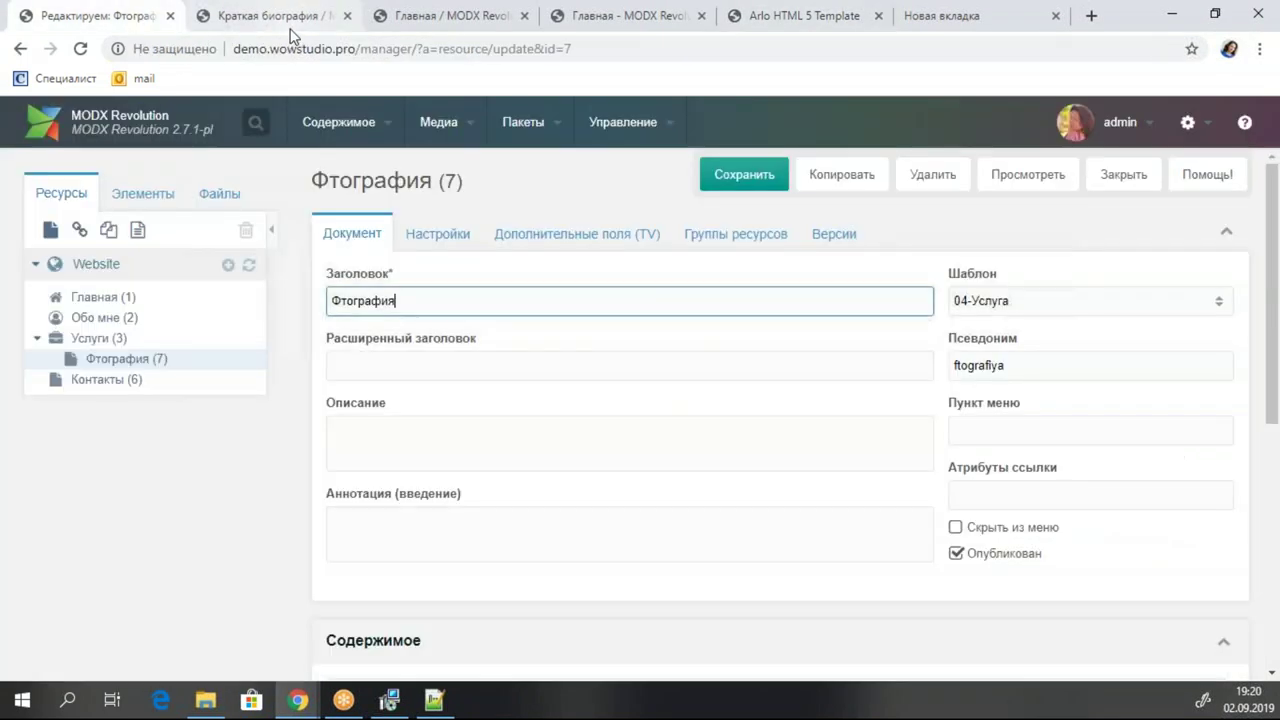
scroll(502, 443, down, 4)
click(437, 488)
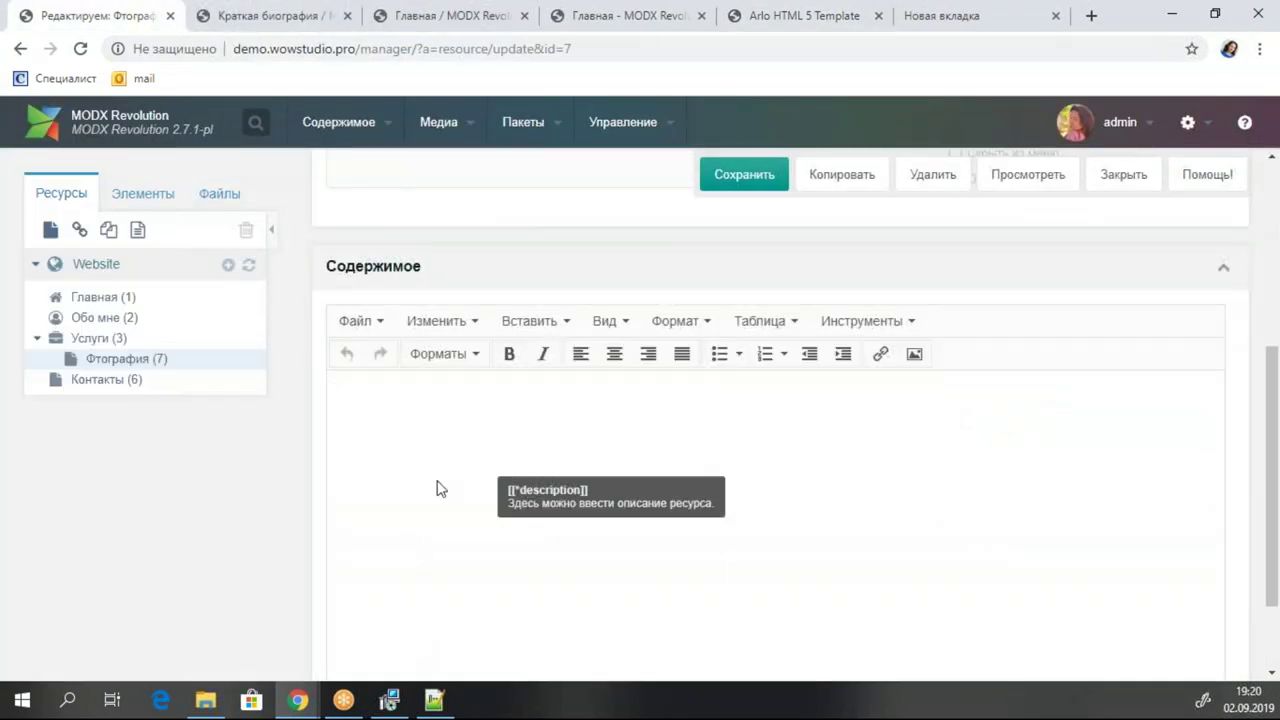
key(ctrl+v)
click(757, 177)
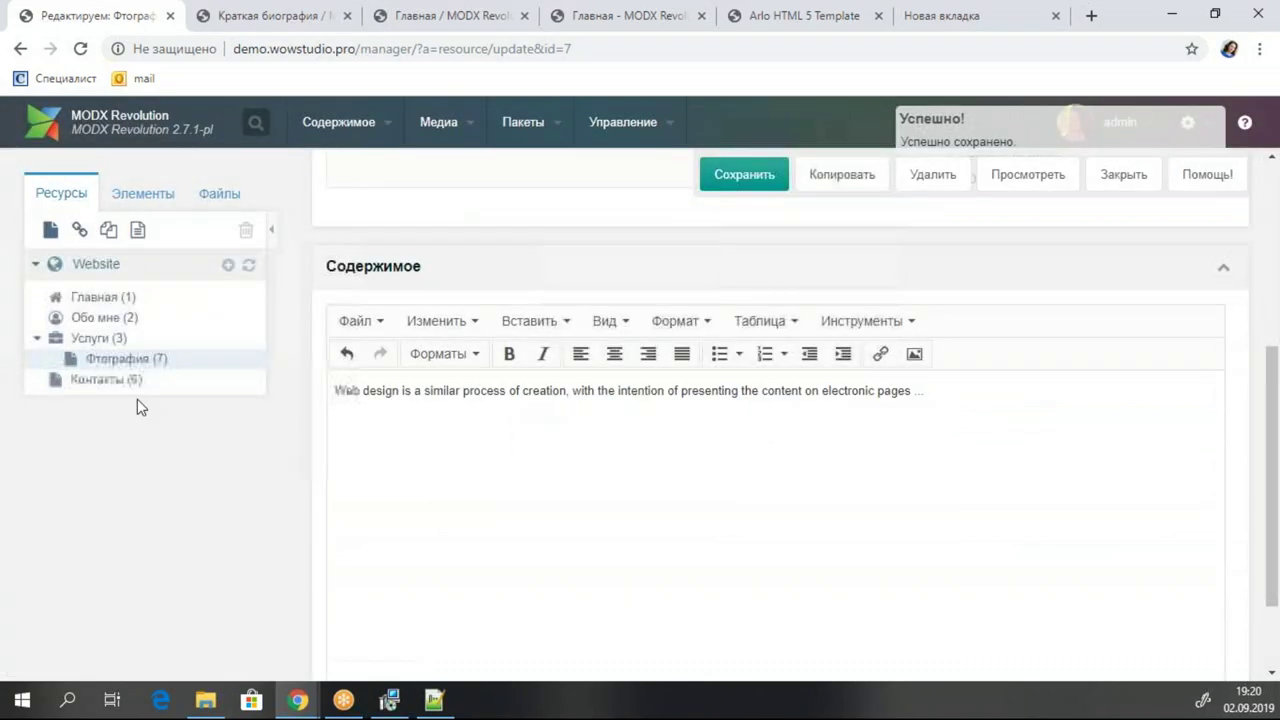
right_click(123, 358)
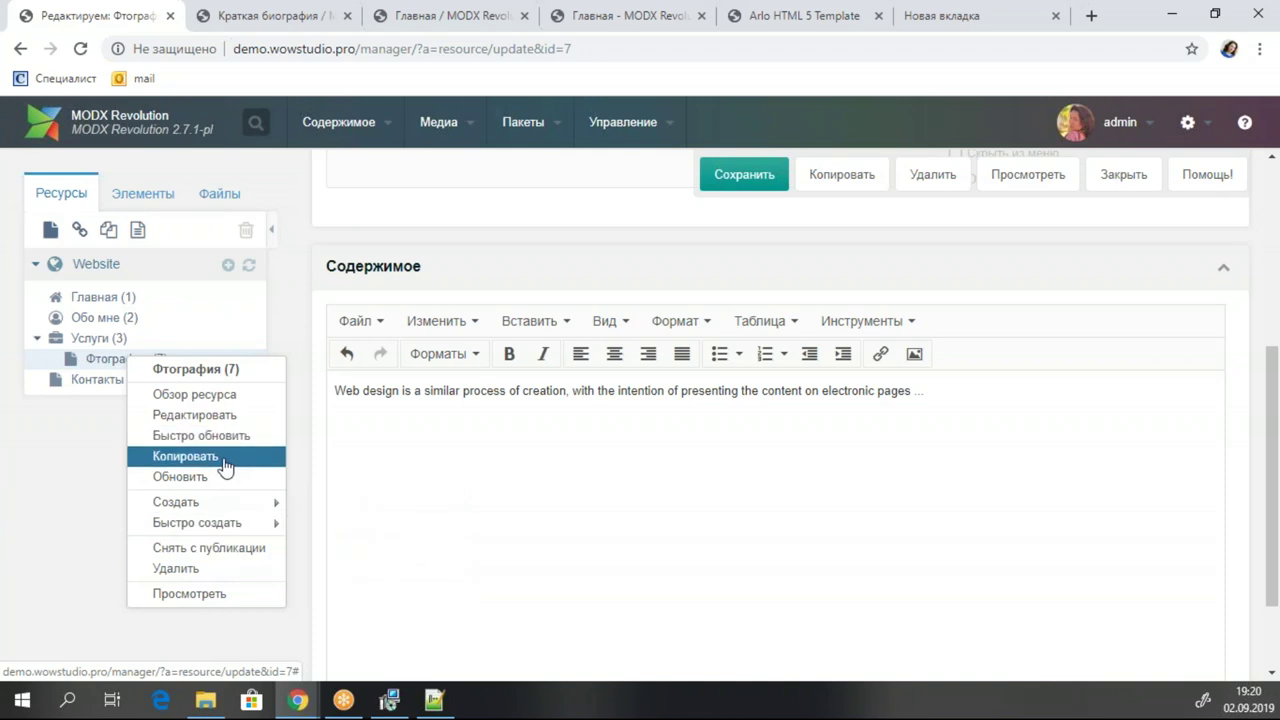
click(185, 456)
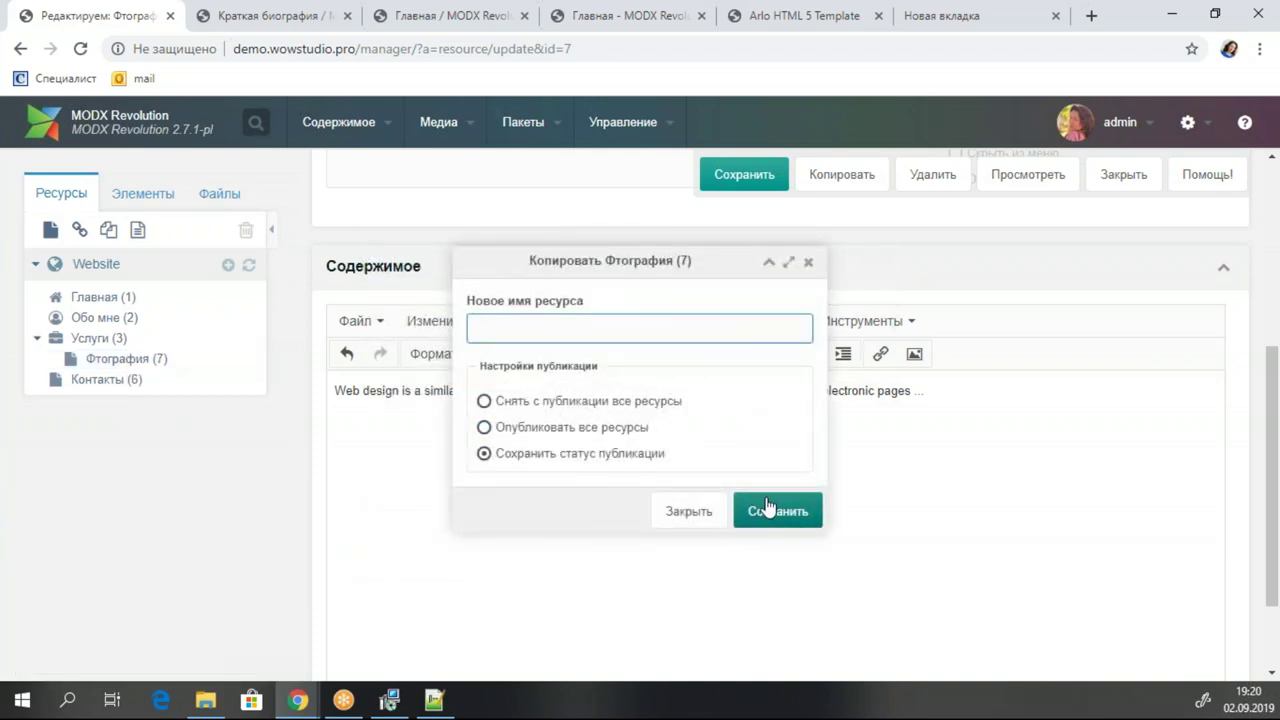
Create the copied service, retitle it Обработка, set its Фото to adobe-illustrator.svg and save.
click(779, 513)
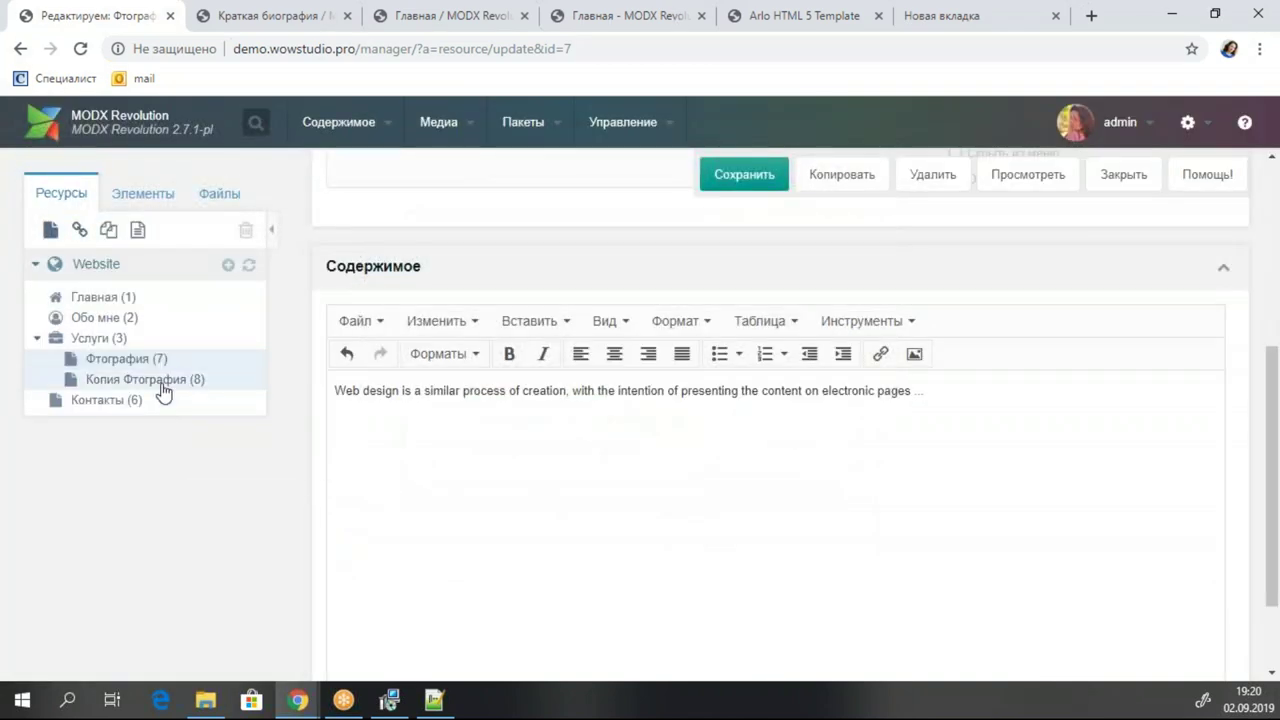
click(168, 380)
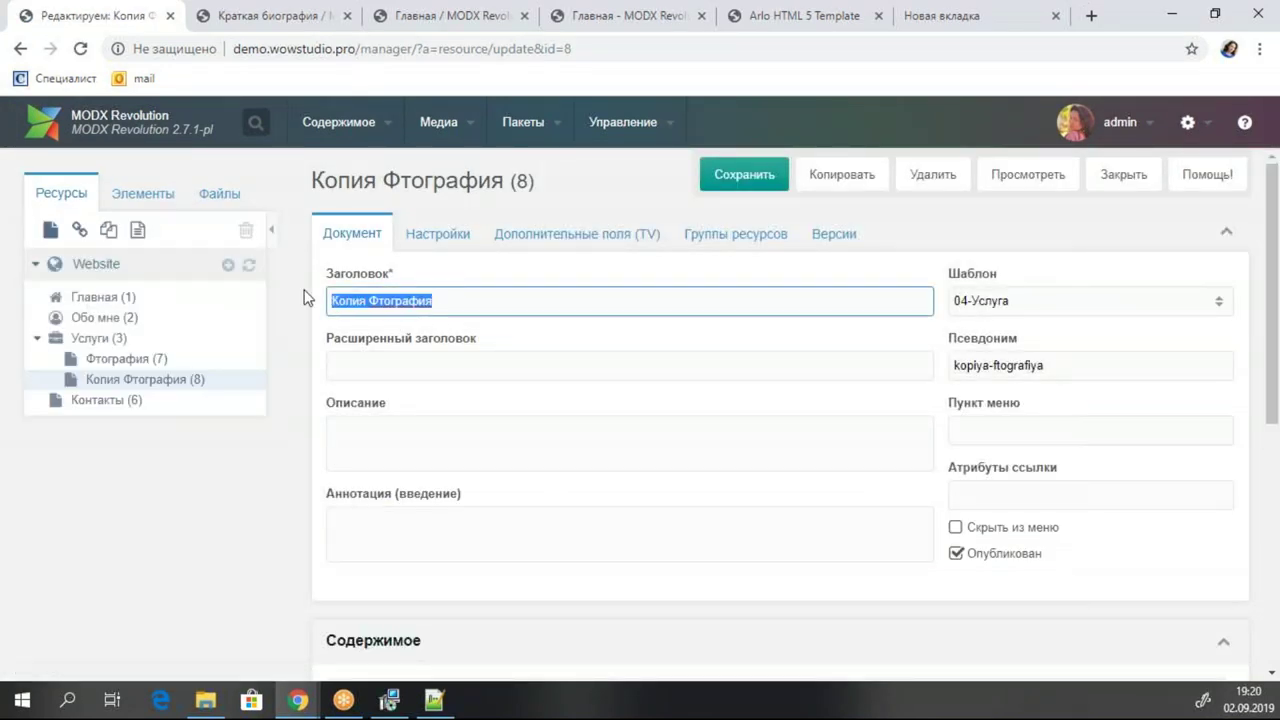
text(Обработка)
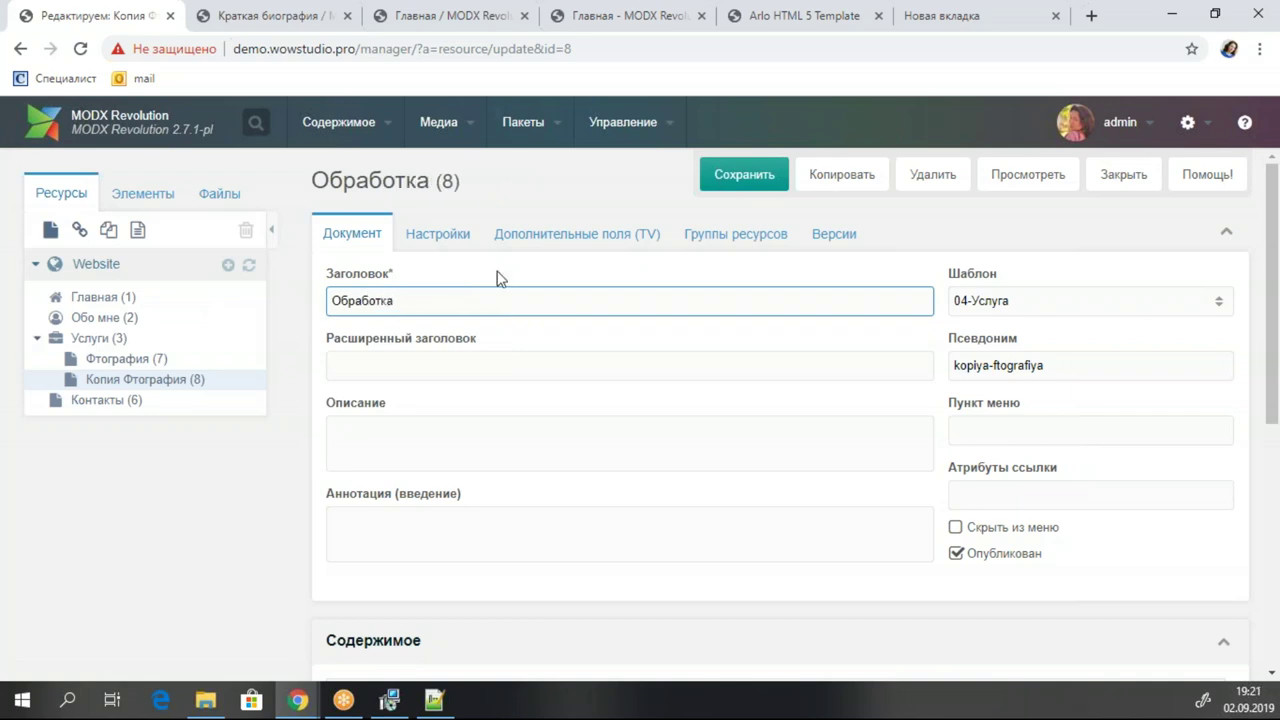
click(588, 222)
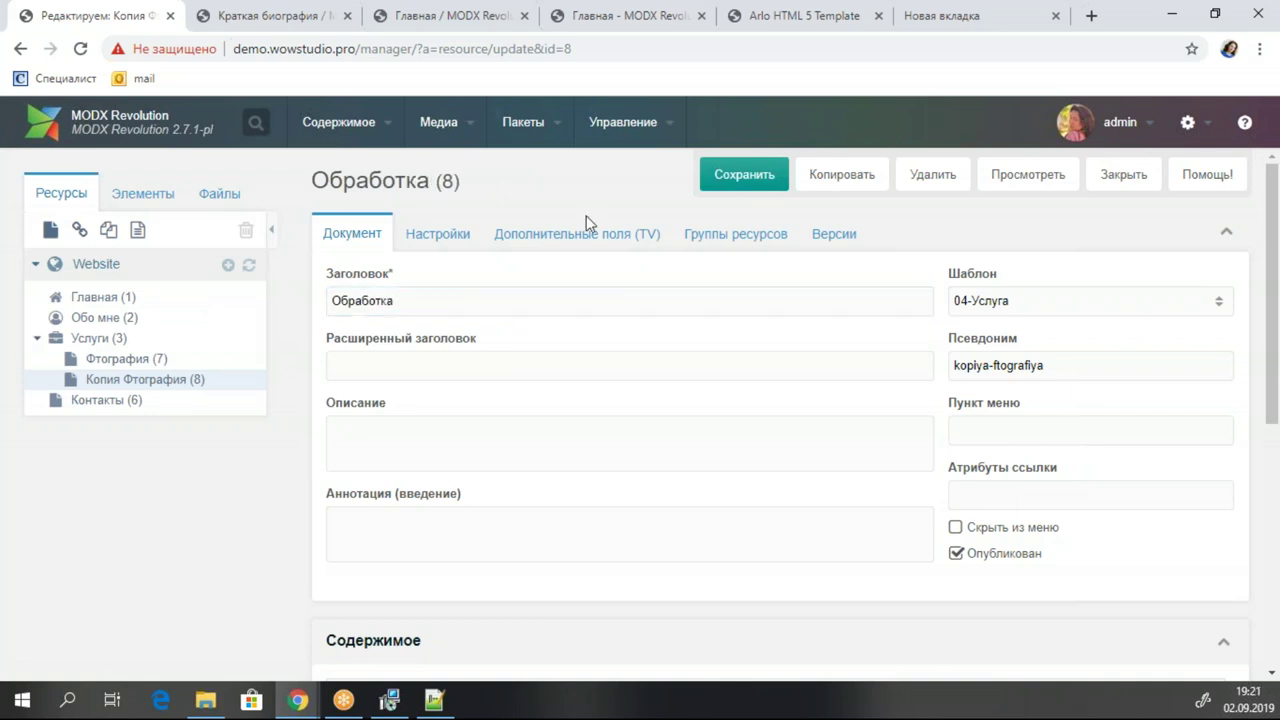
click(490, 310)
double_click(380, 290)
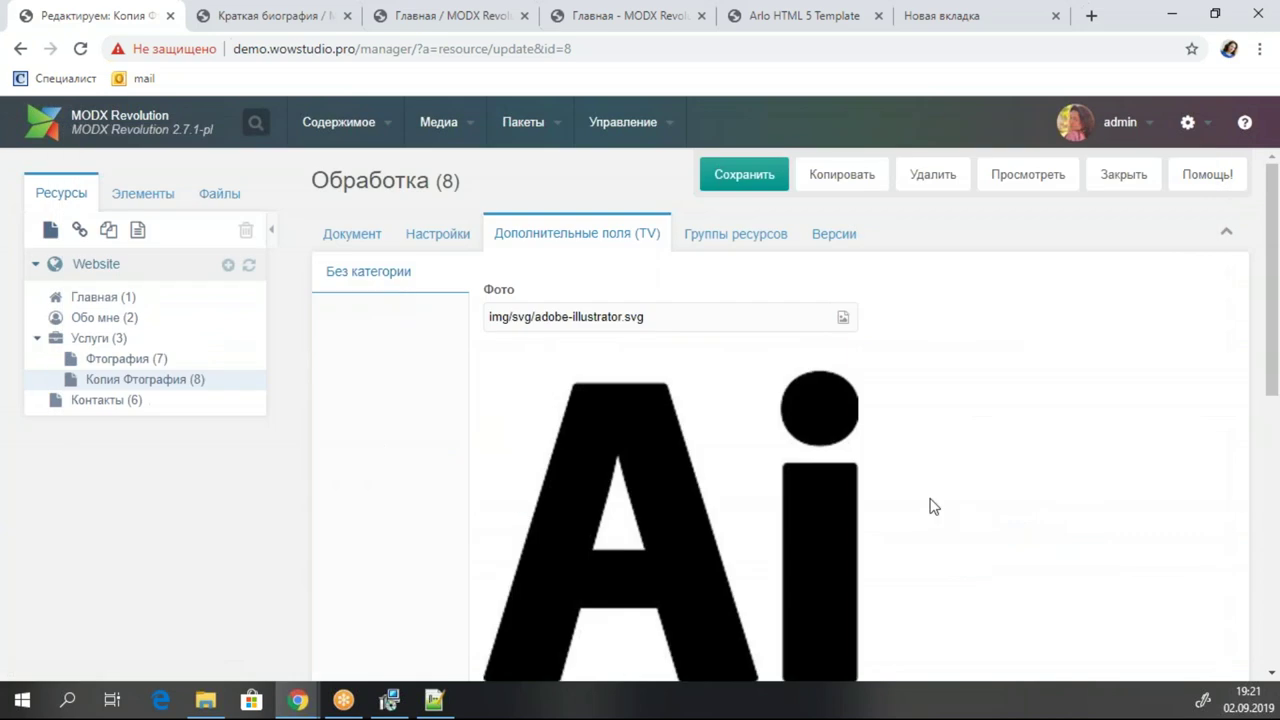
click(743, 174)
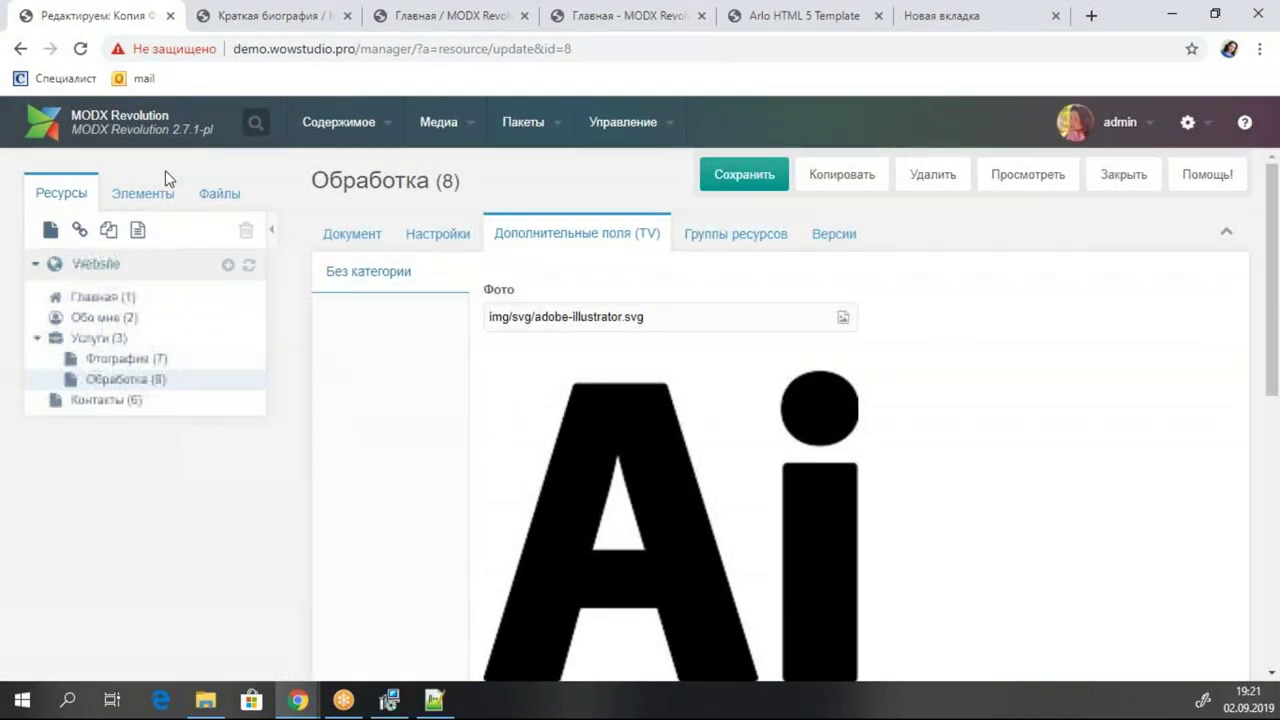
Reload the live Услуги page and confirm it now shows two service cards.
click(146, 205)
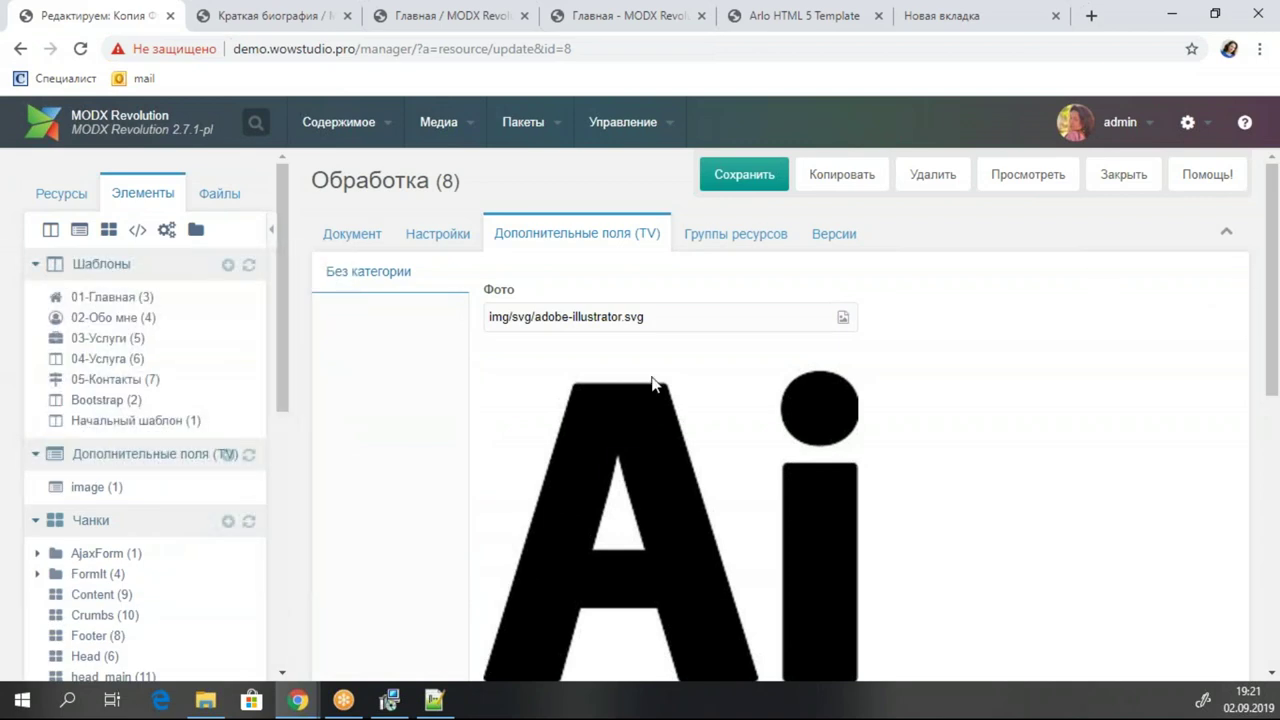
scroll(137, 400, down, 2)
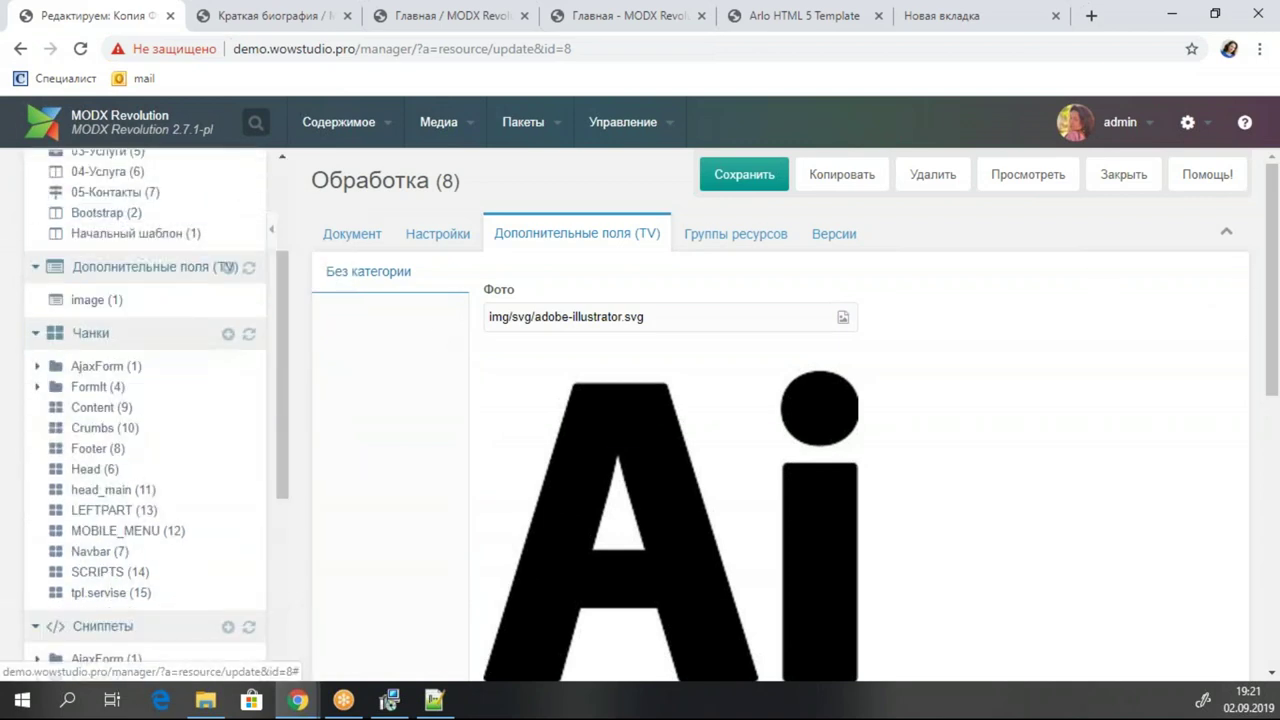
key(ctrl+Tab)
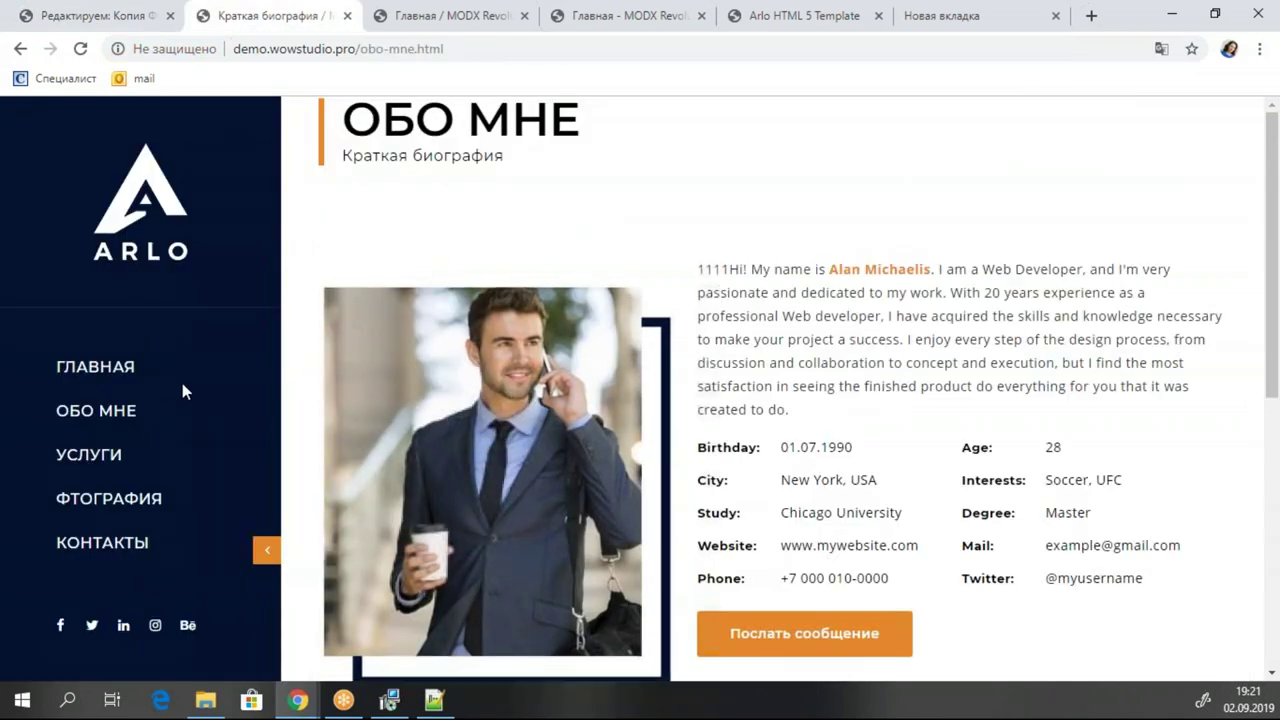
click(96, 462)
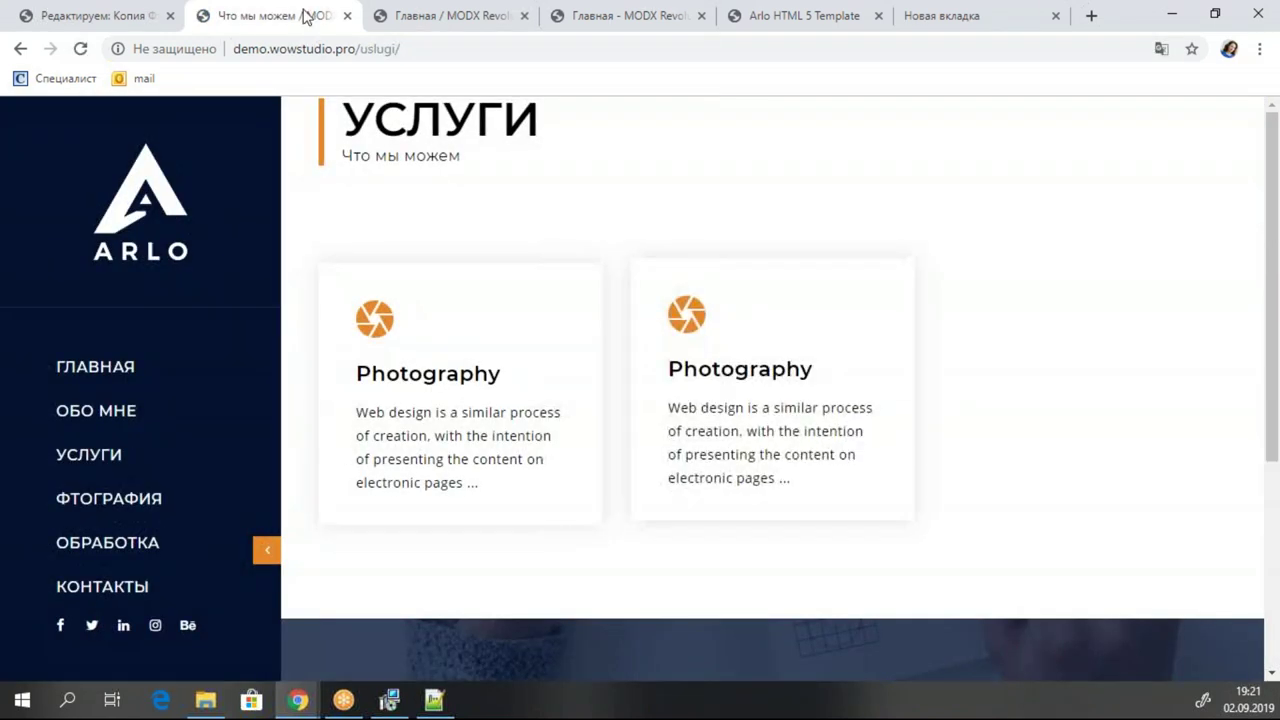
click(81, 49)
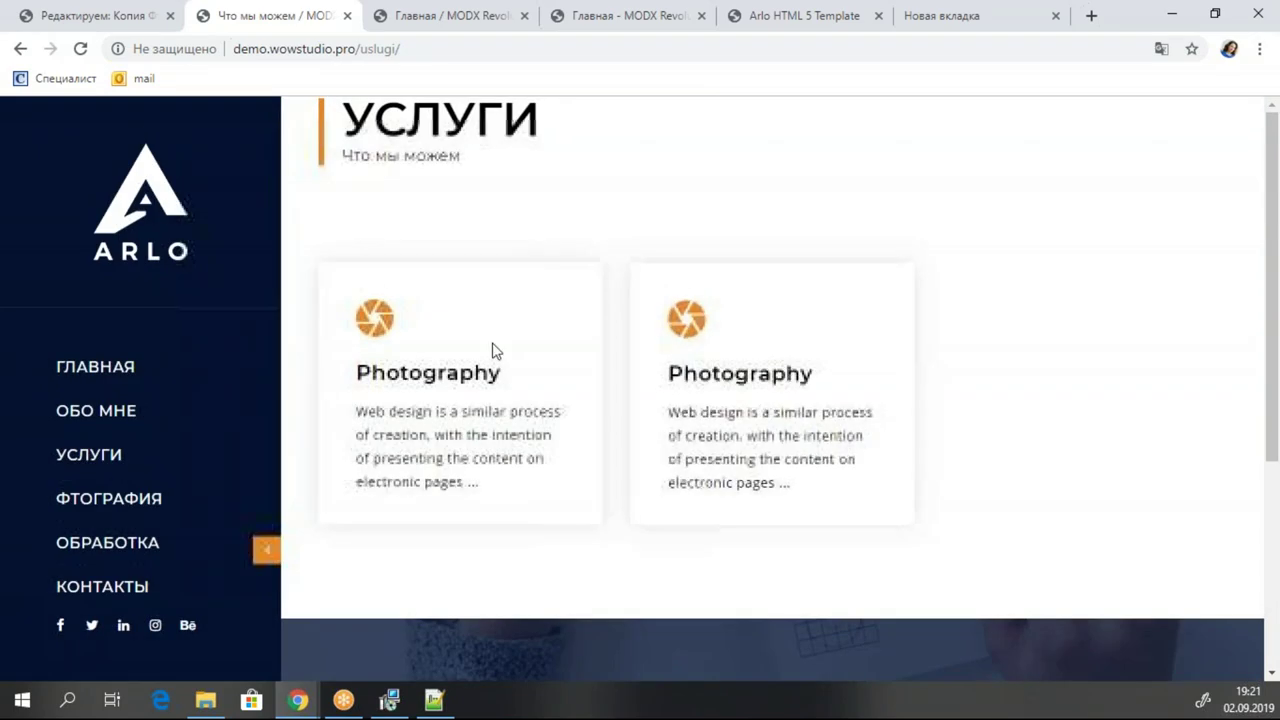
Back in the manager, open the tpl.servise chunk from the Elements tree.
click(96, 18)
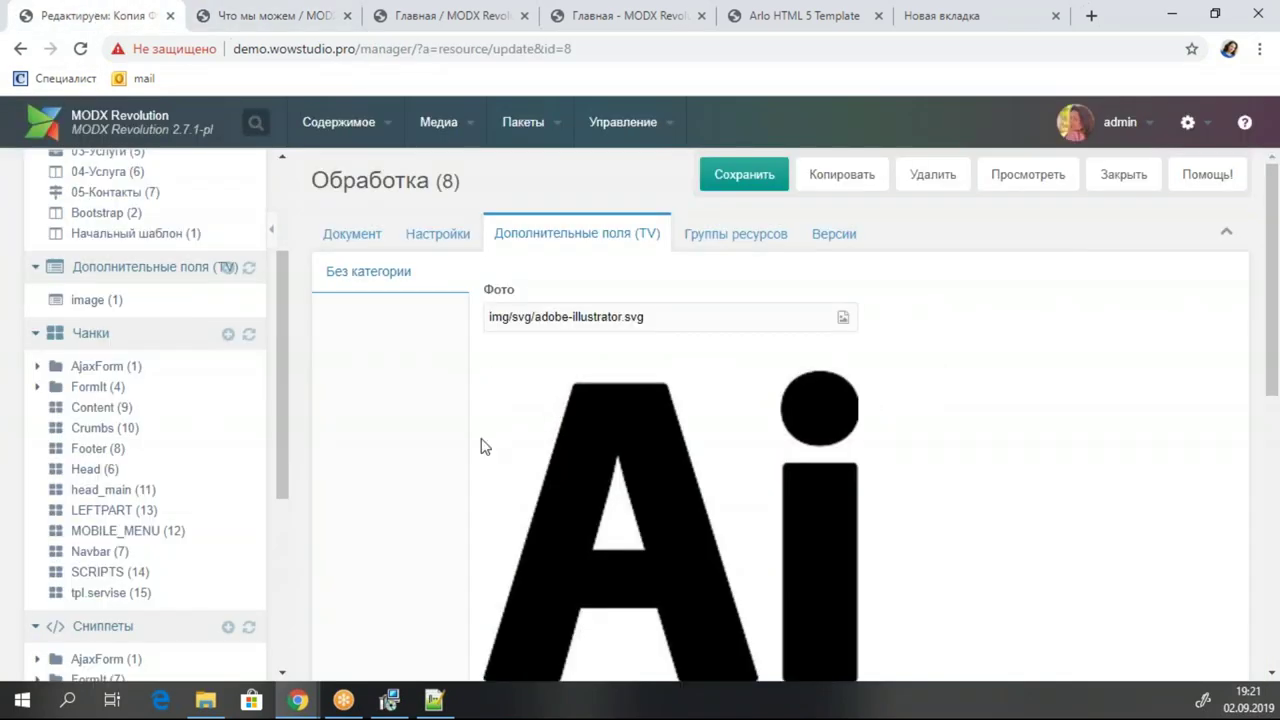
scroll(240, 285, down, 5)
scroll(240, 285, up, 8)
scroll(240, 285, down, 2)
scroll(230, 315, down, 1)
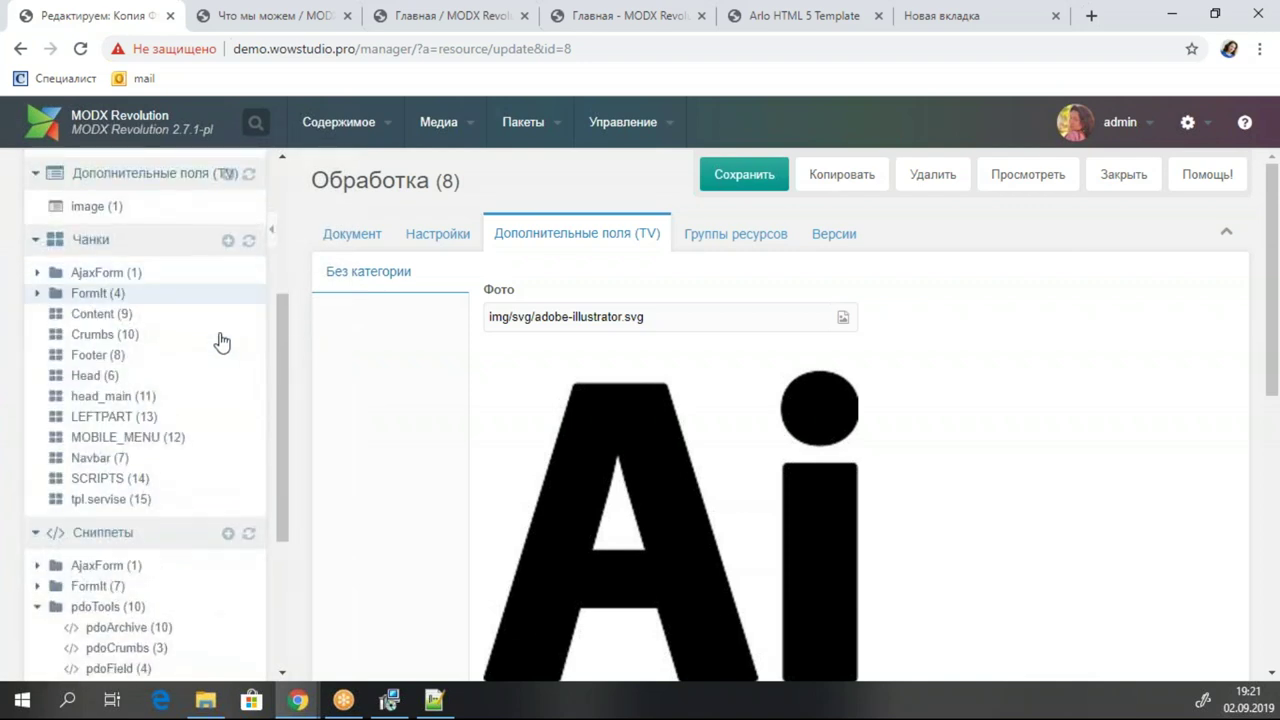
click(86, 499)
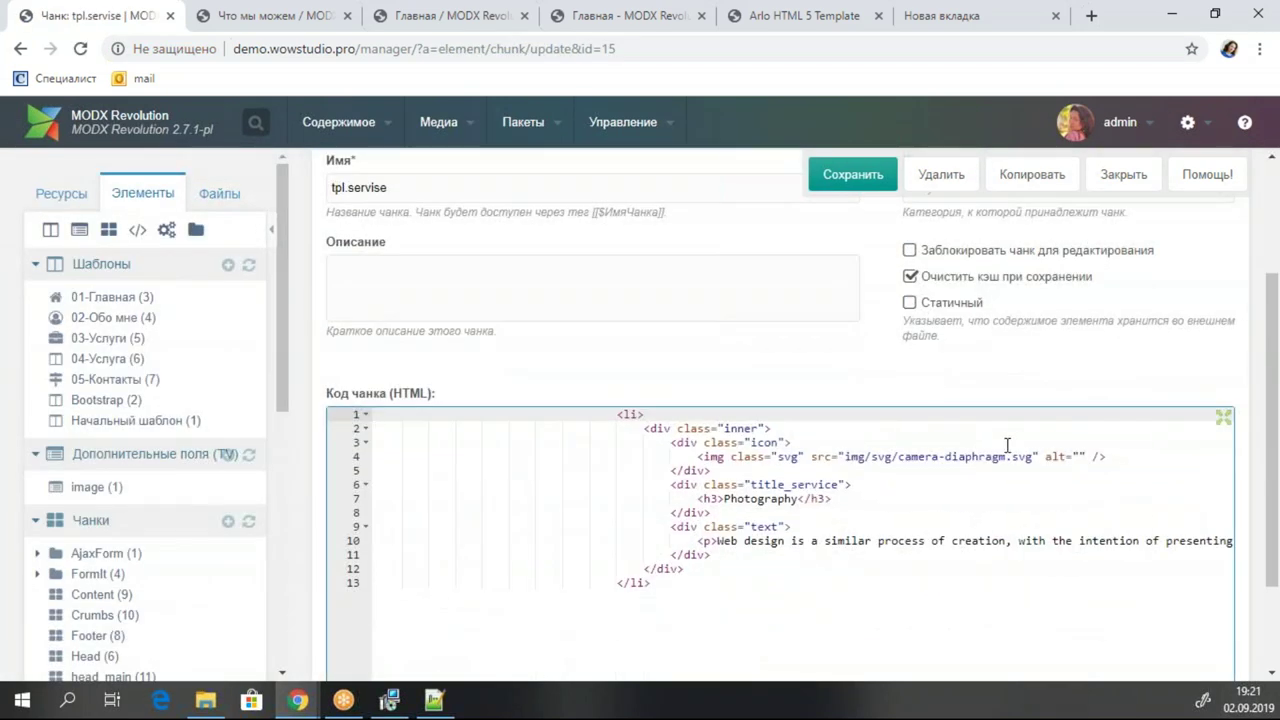
Replace tpl.servise's hard-coded image path, Photography title and description with placeholders like [[+content]], then save.
click(1016, 445)
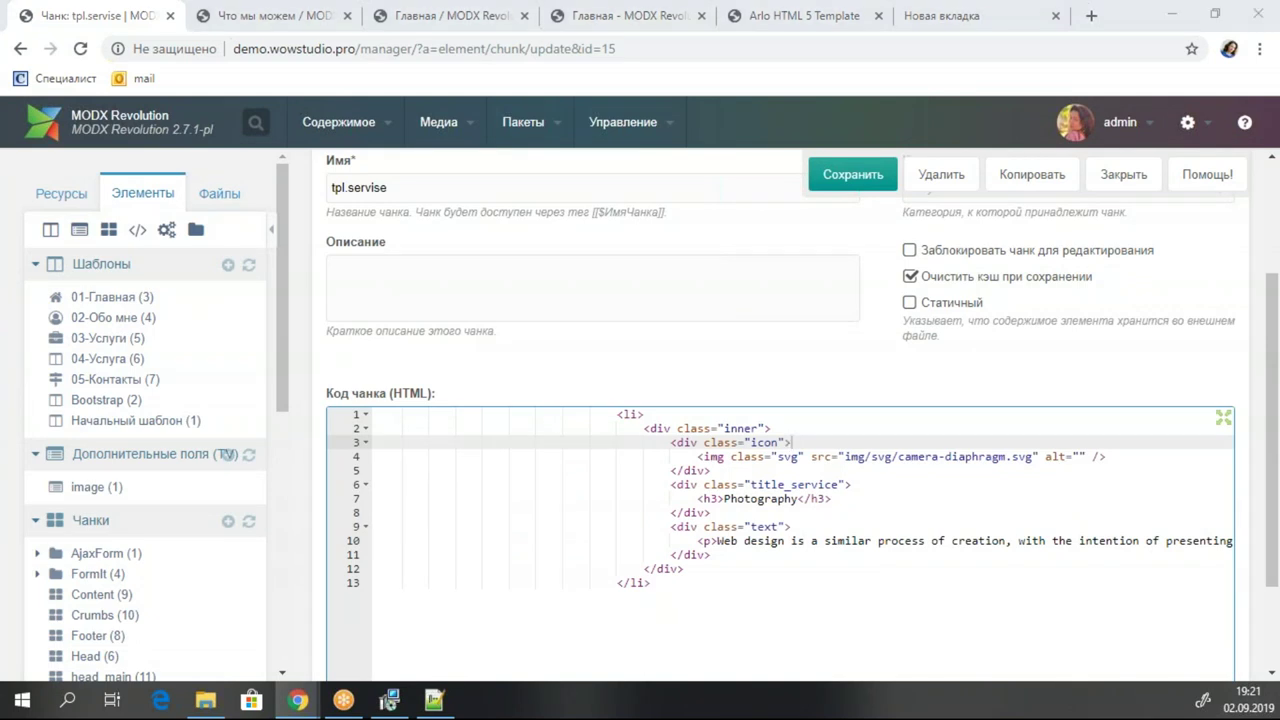
click(1025, 470)
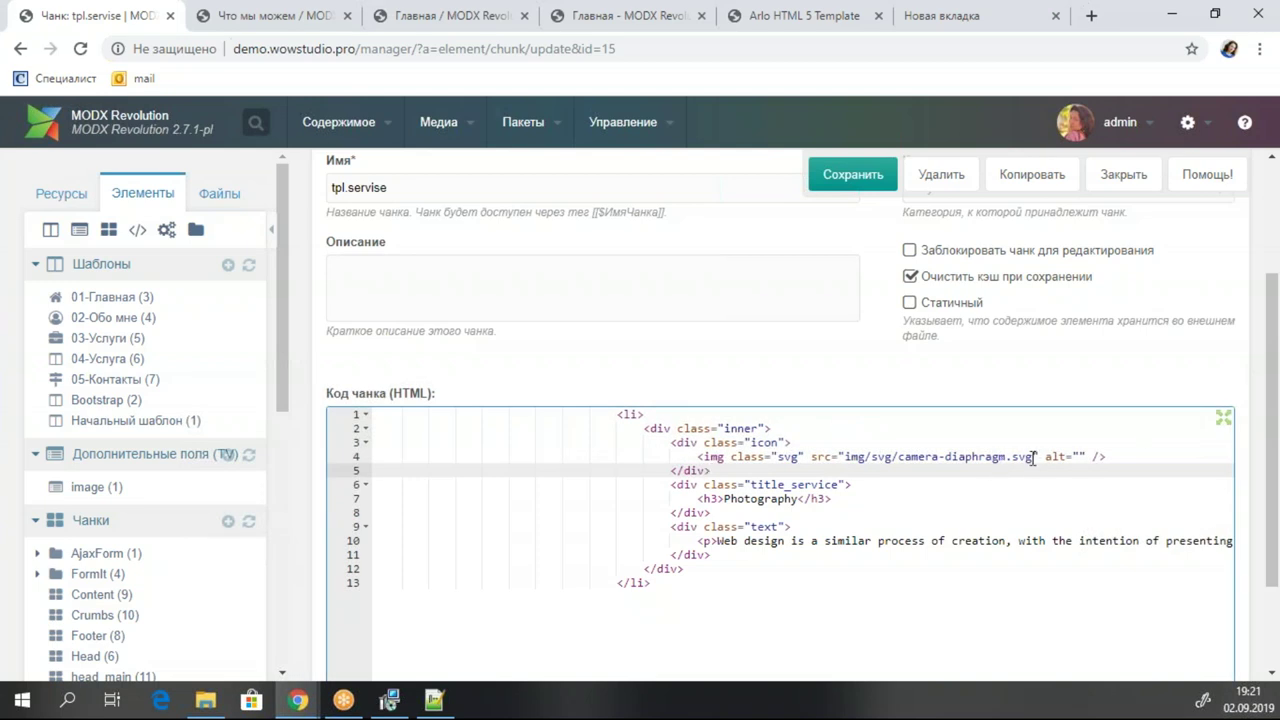
drag(1034, 456, 850, 456)
key(BackSpace)
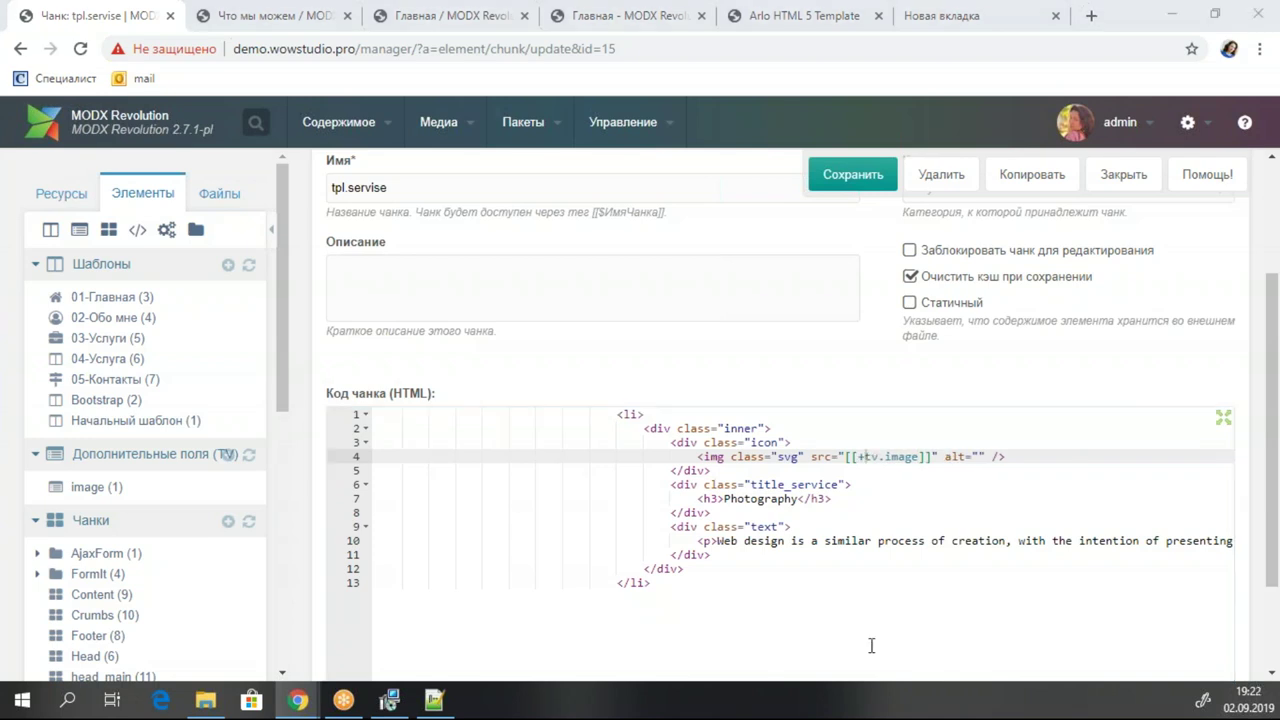
drag(798, 499, 725, 499)
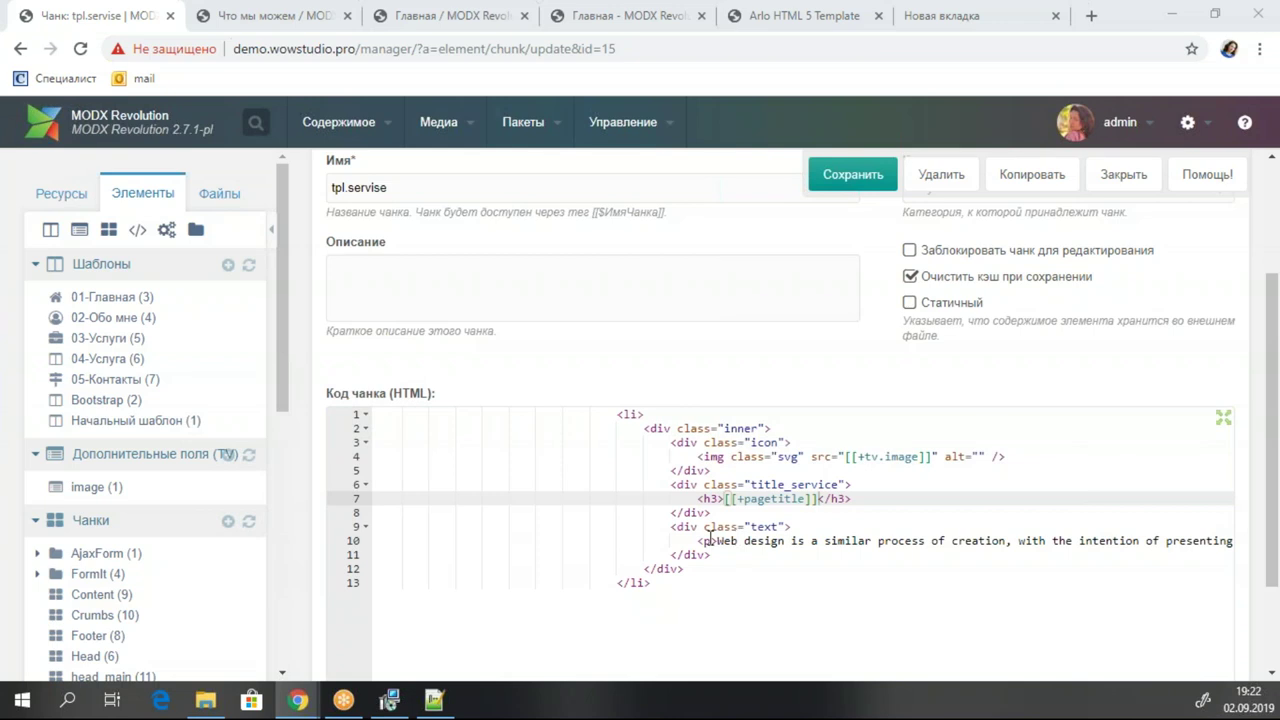
drag(697, 541, 1275, 543)
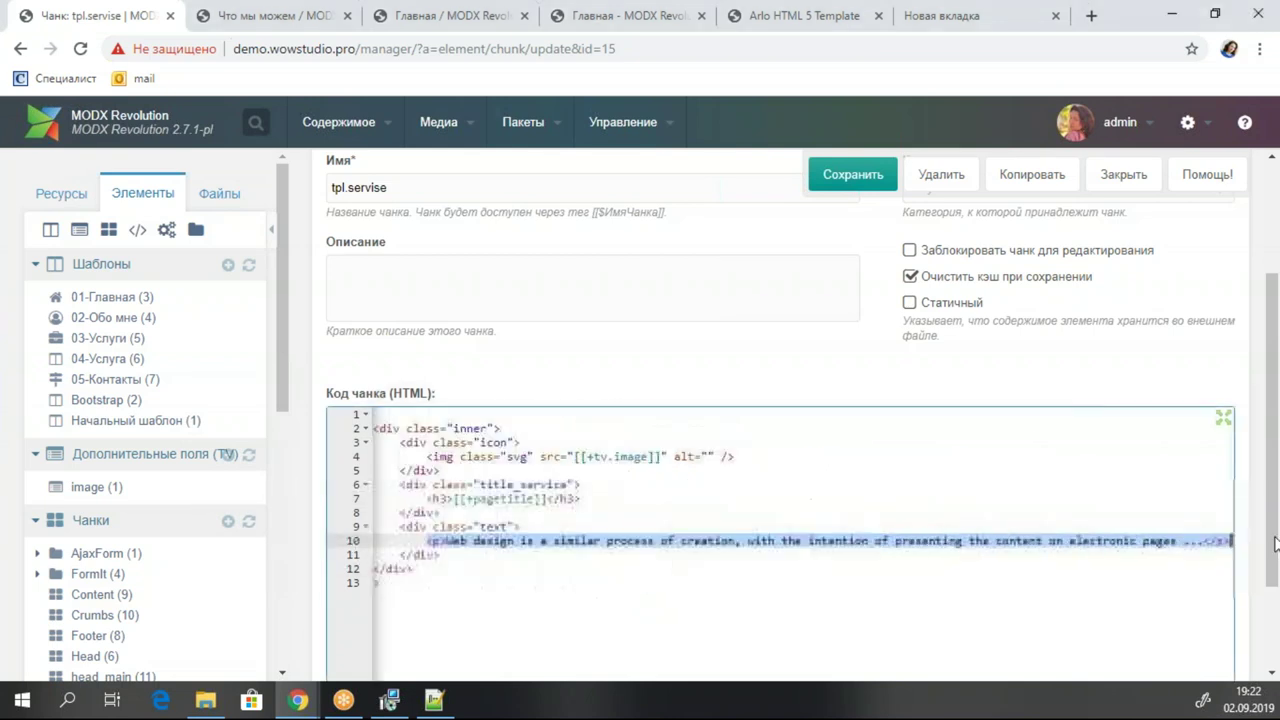
text([[+content]])
click(751, 498)
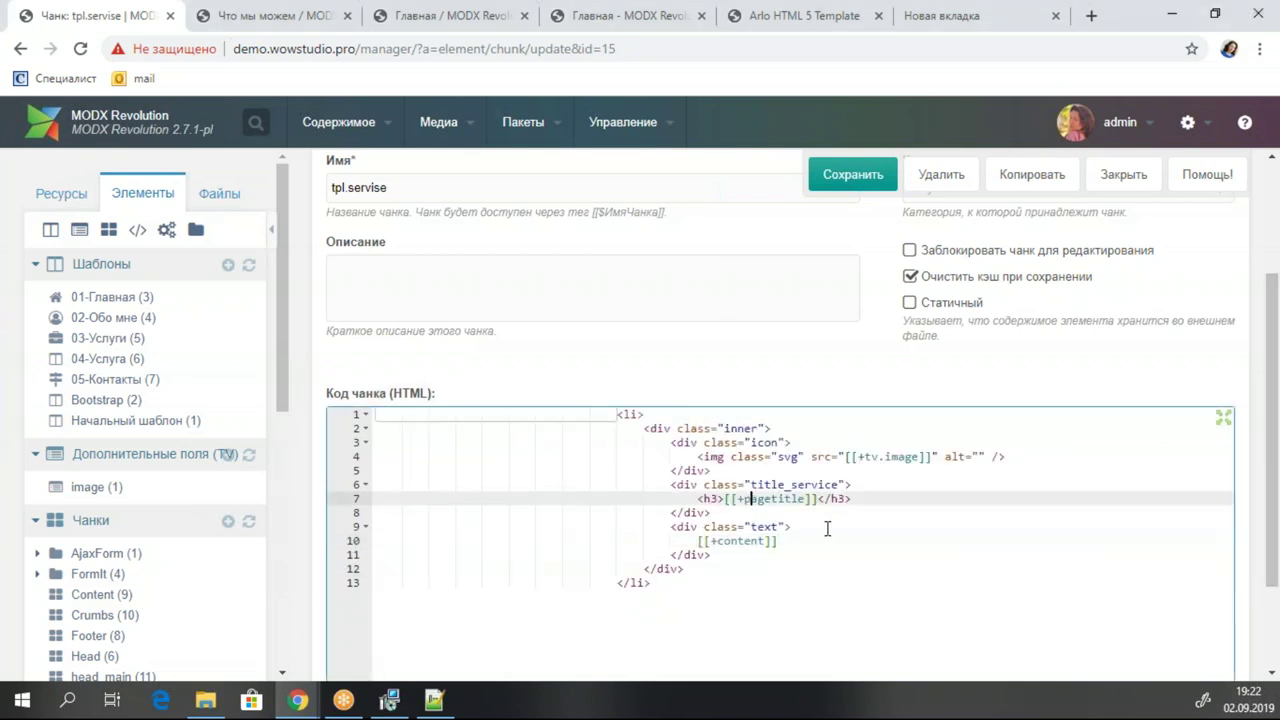
key(ctrl+s)
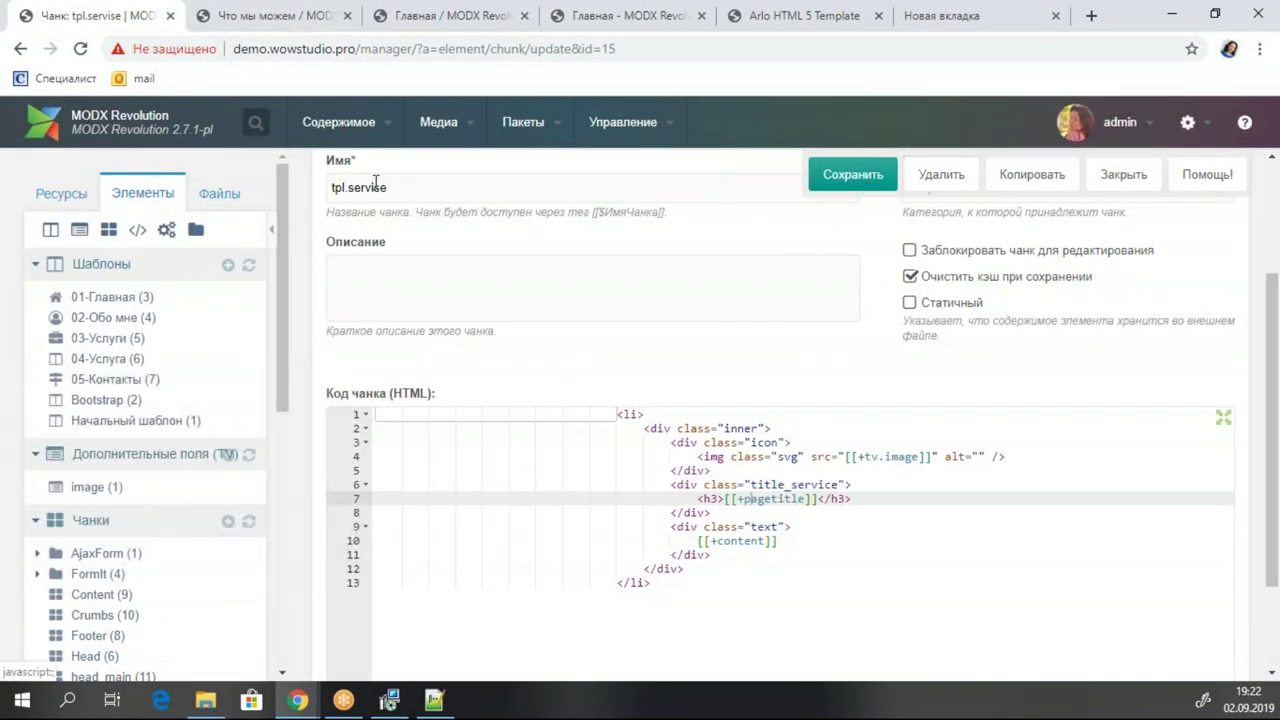
Reload the live Услуги page to see the Фтография and Обработка cards render.
click(258, 17)
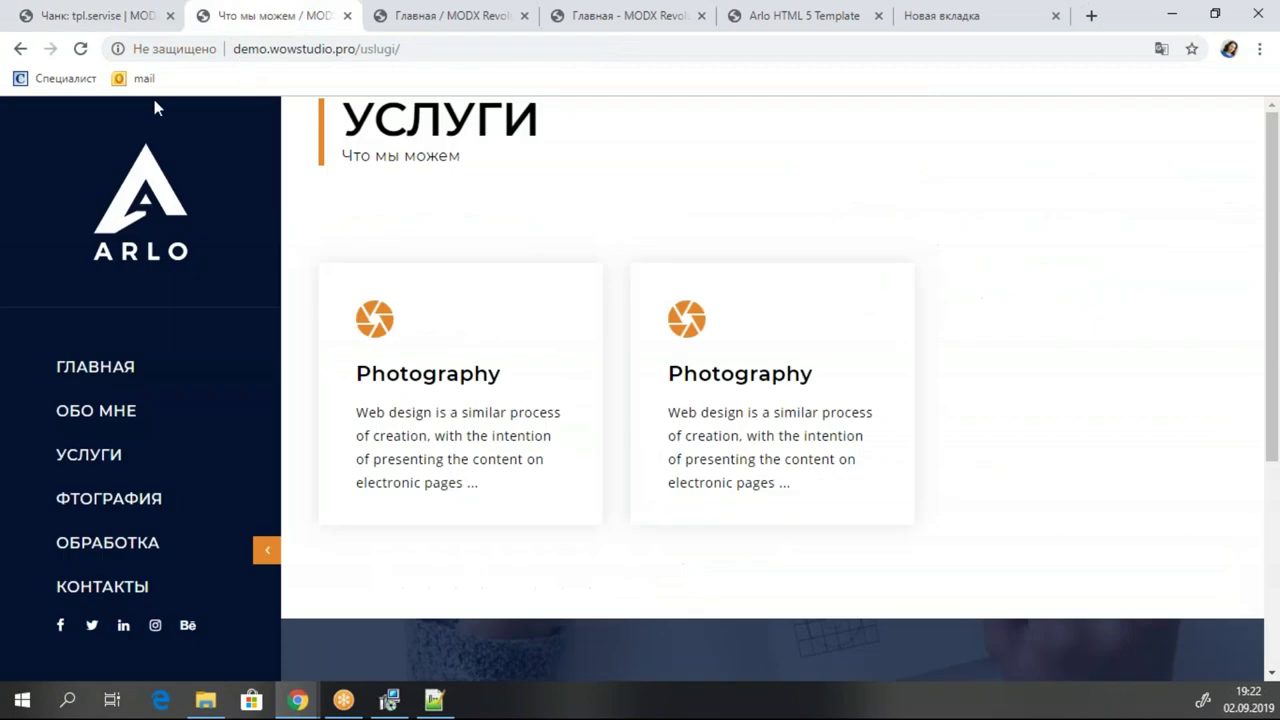
click(82, 50)
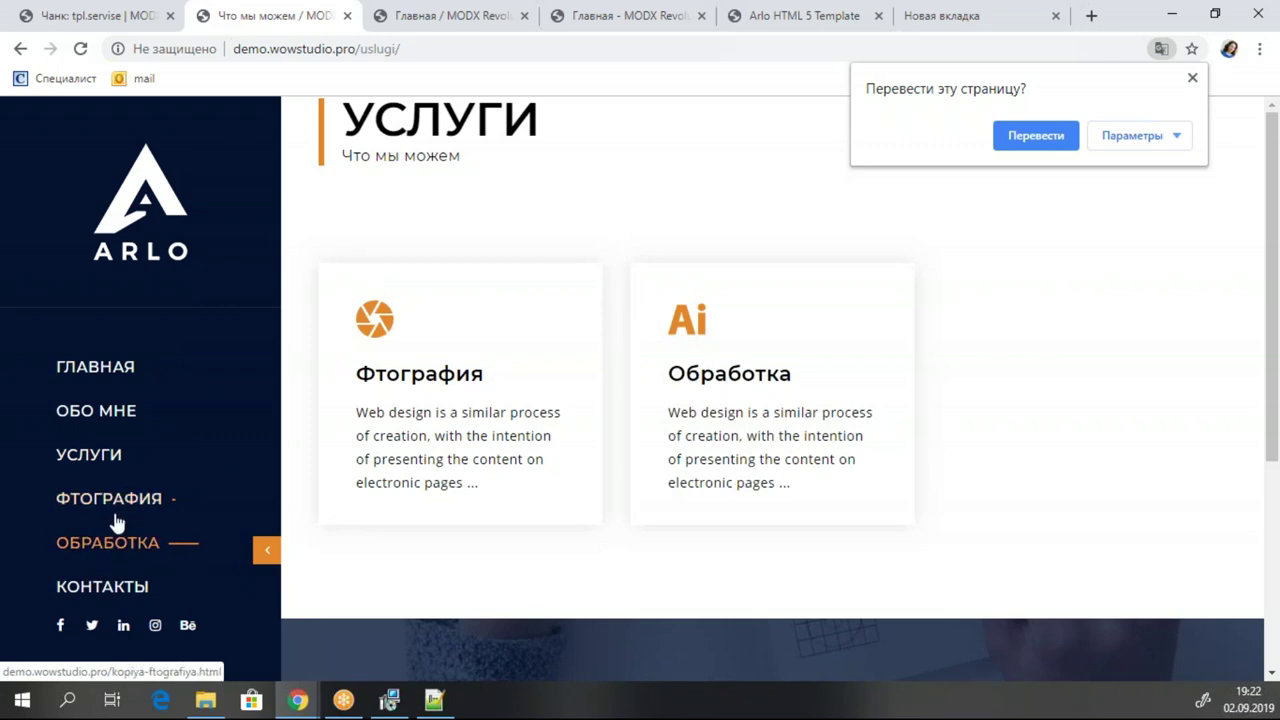
click(119, 8)
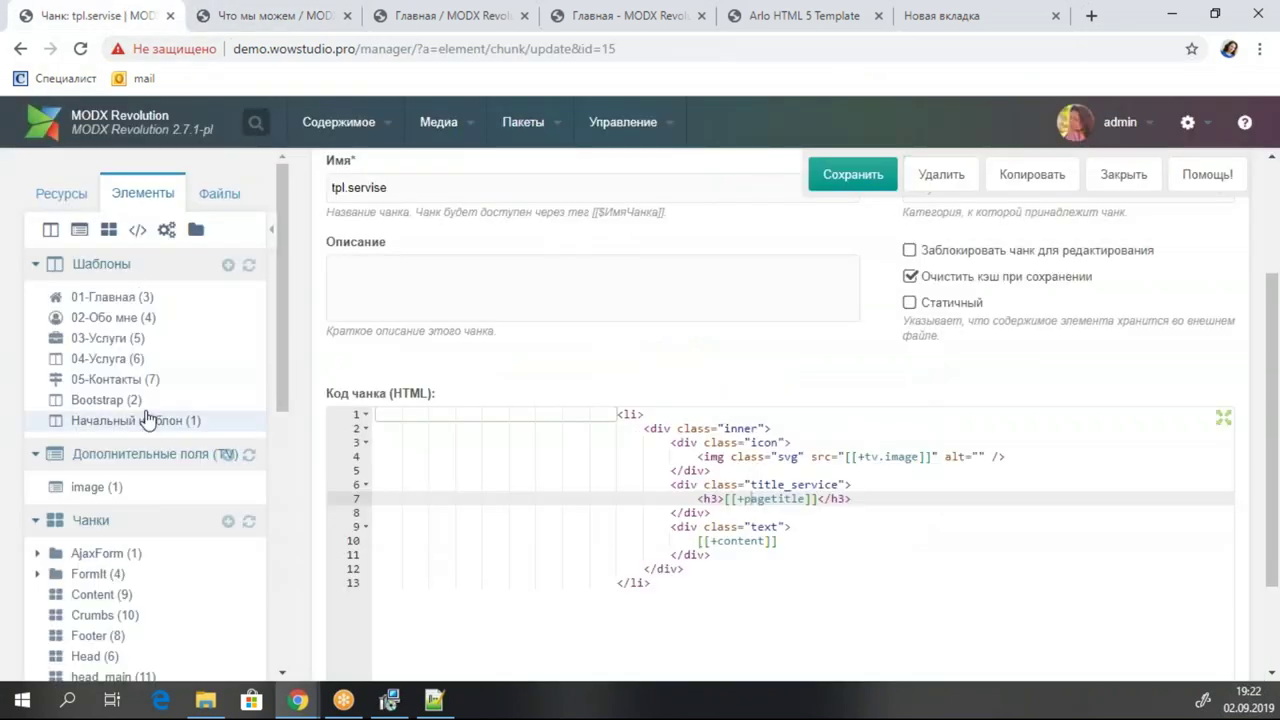
Open the LEFTPART chunk holding the site menu call from the Elements tree.
click(90, 196)
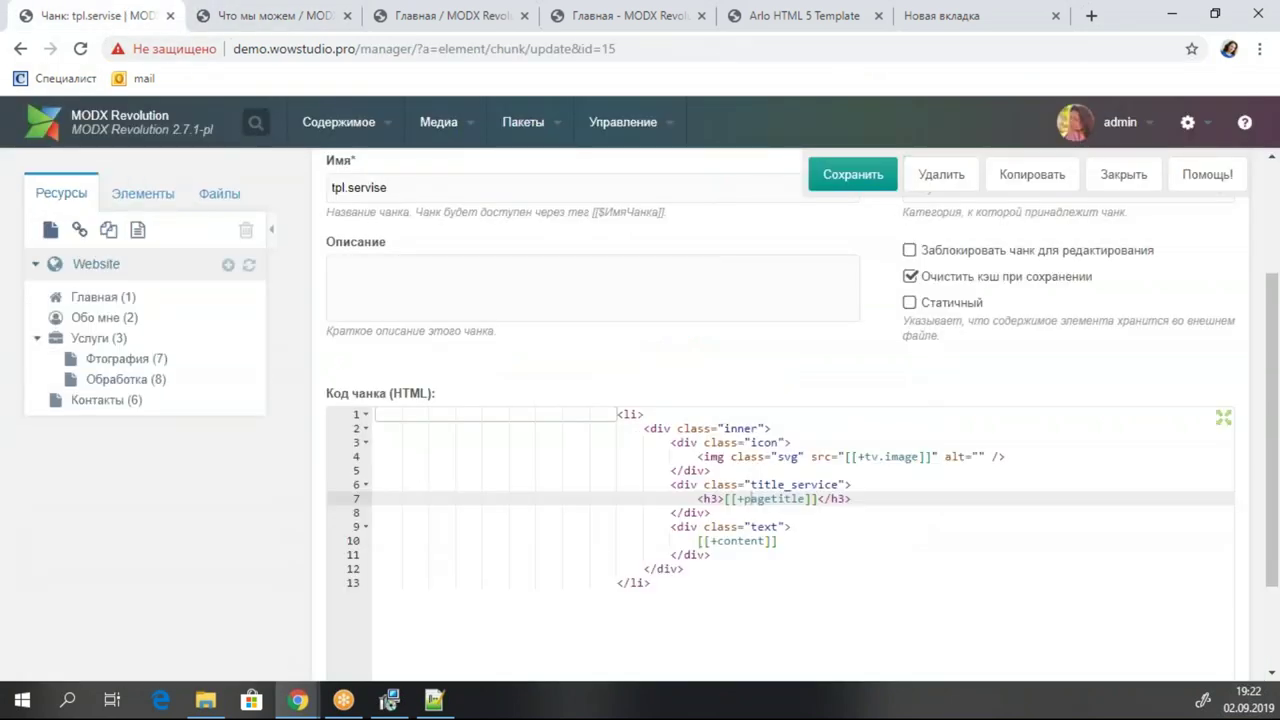
click(168, 203)
scroll(130, 470, down, 2)
click(134, 512)
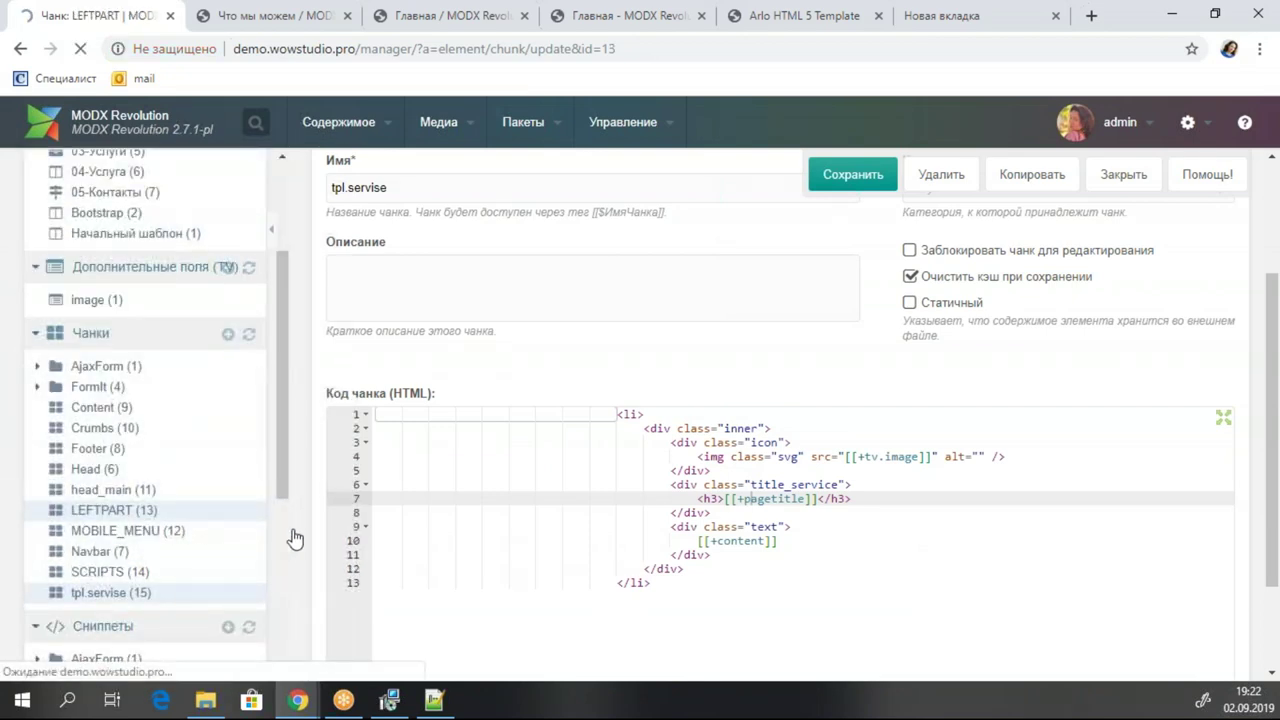
scroll(850, 427, down, 6)
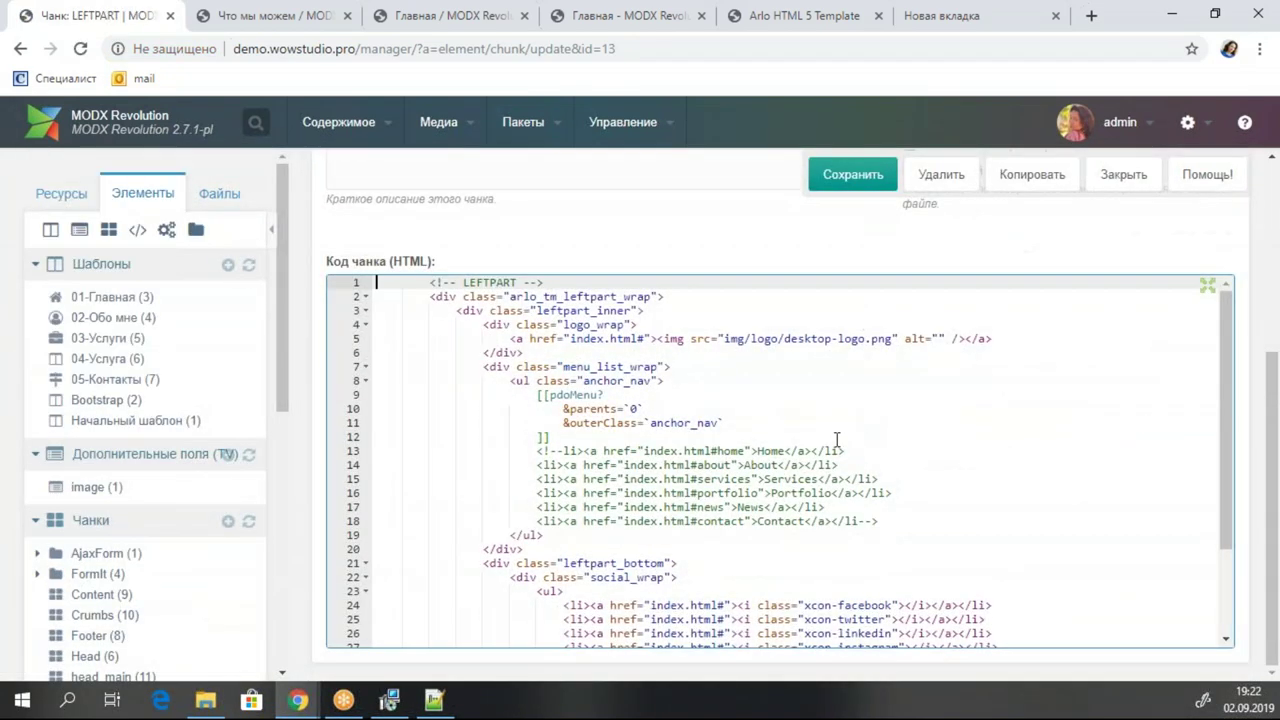
scroll(783, 471, up, 3)
Add &level=`1` as a new parameter to the pdoMenu call in LEFTPART and save.
drag(747, 411, 745, 433)
click(745, 433)
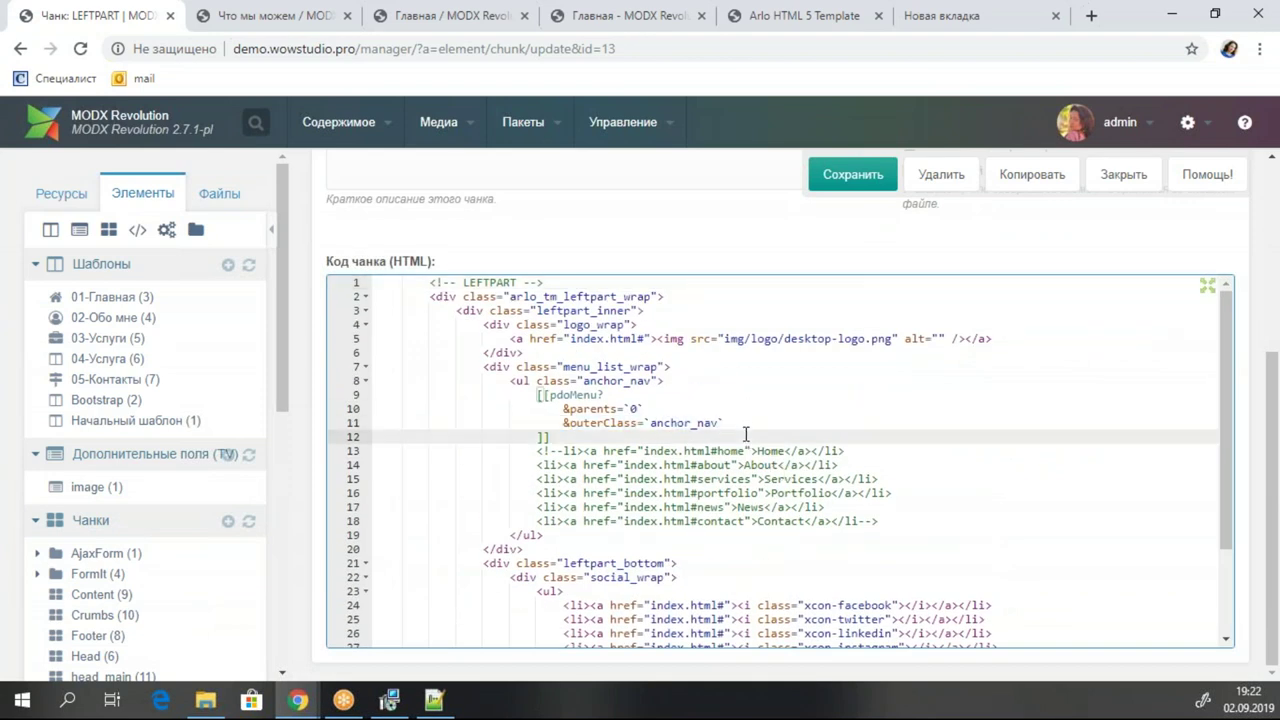
click(744, 427)
key(Return)
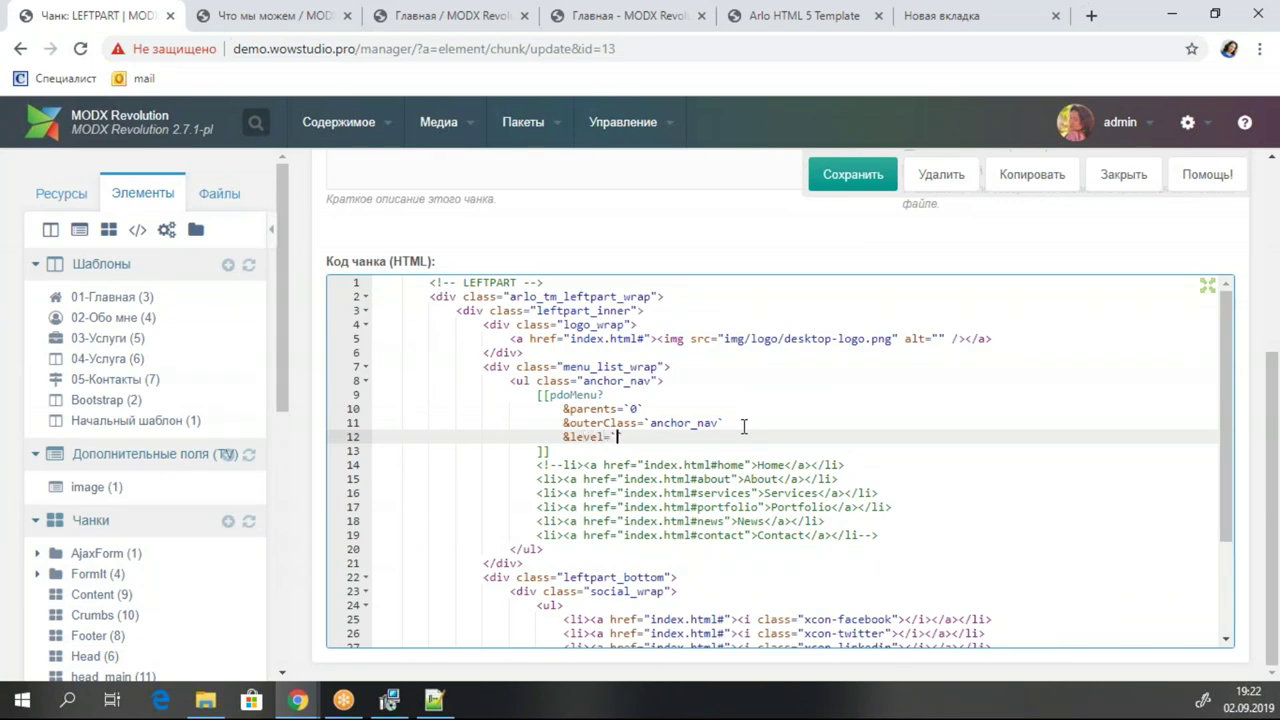
click(855, 175)
Verify on the live site that the menu shows only four top-level pages, then resave LEFTPART.
click(247, 20)
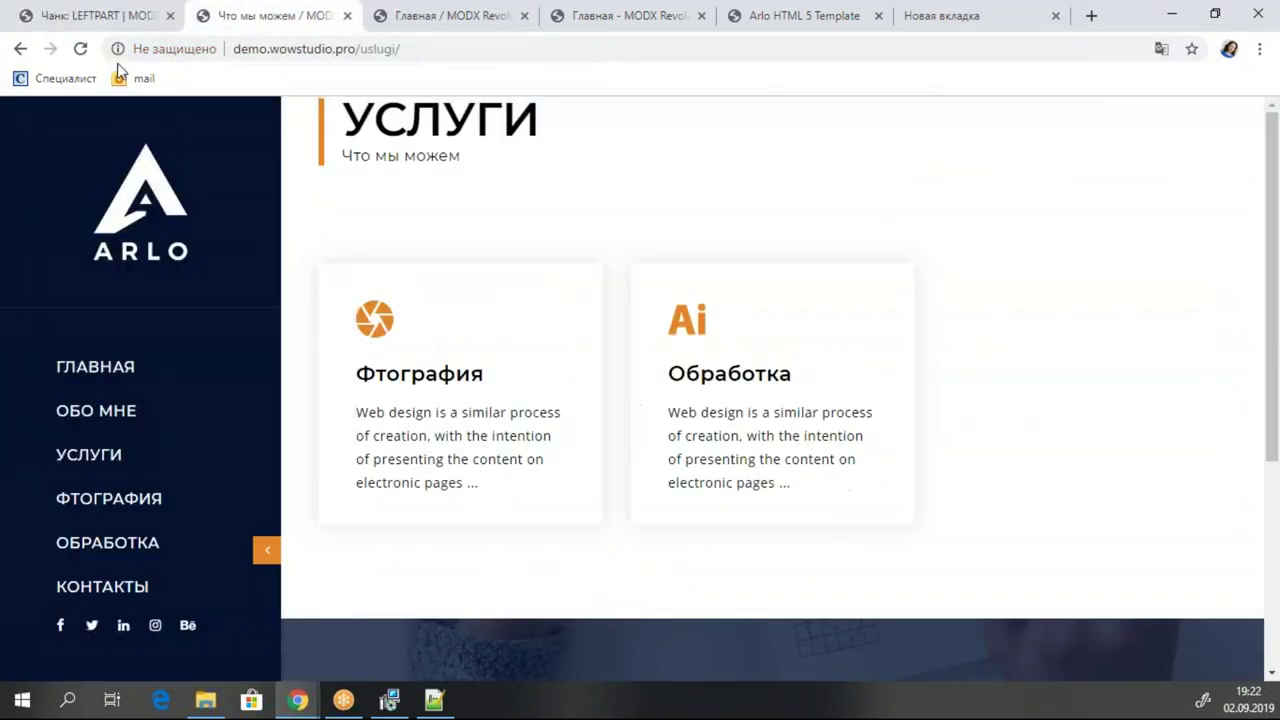
click(80, 48)
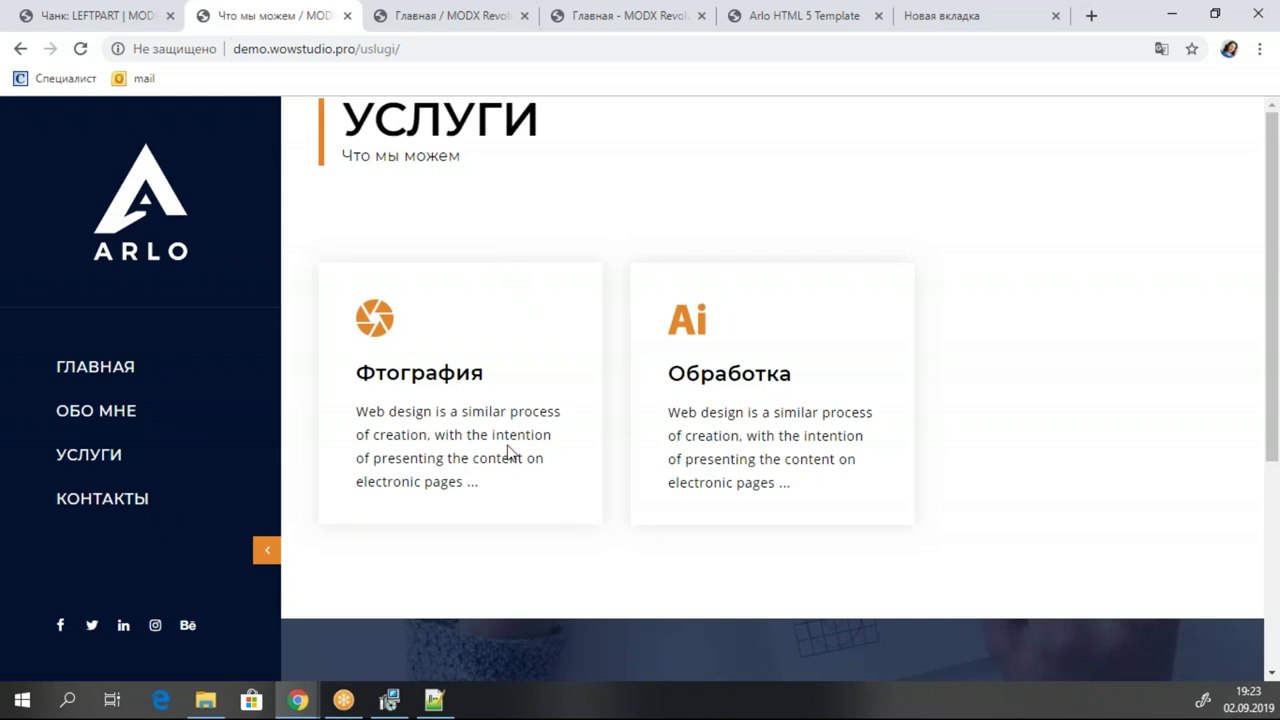
click(142, 12)
click(42, 193)
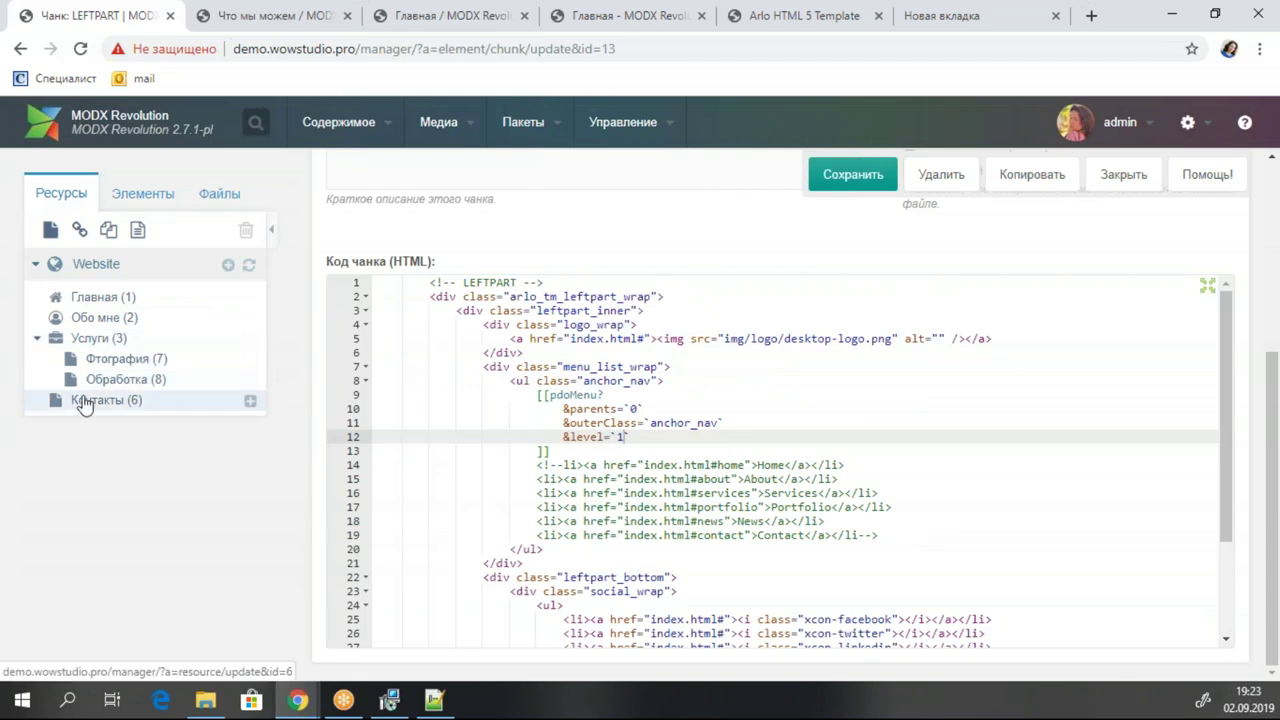
click(287, 20)
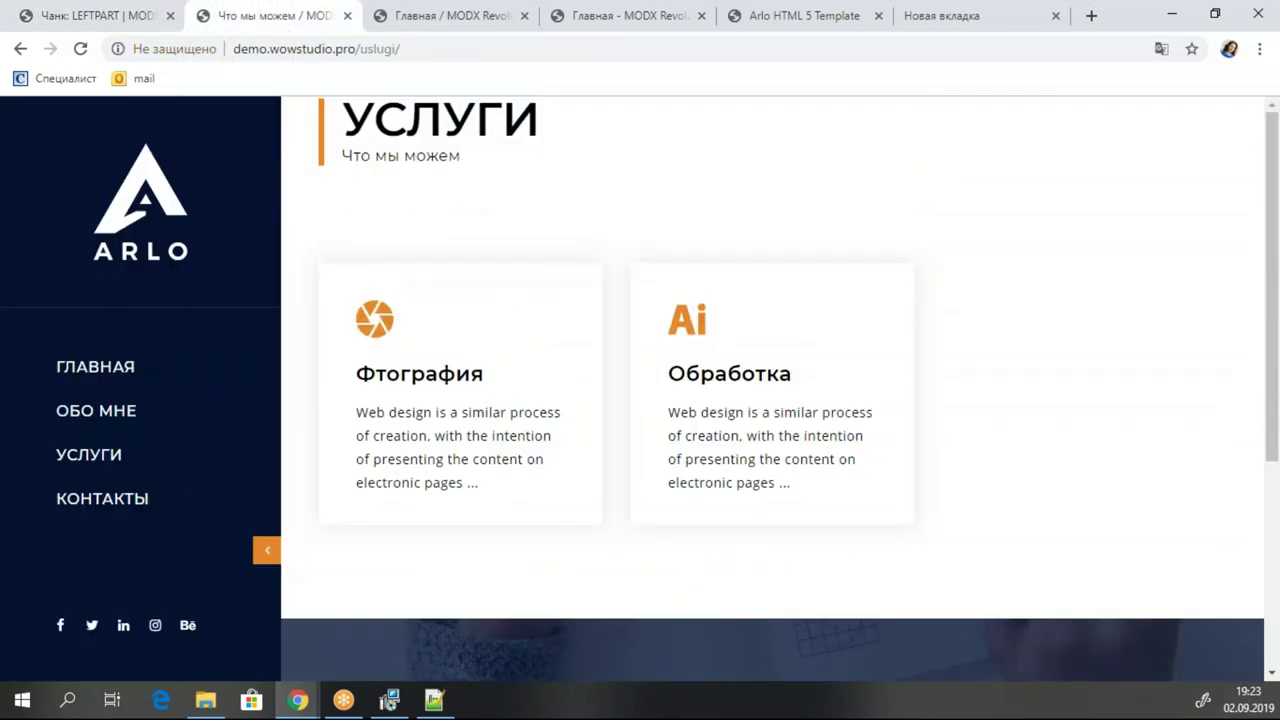
click(145, 511)
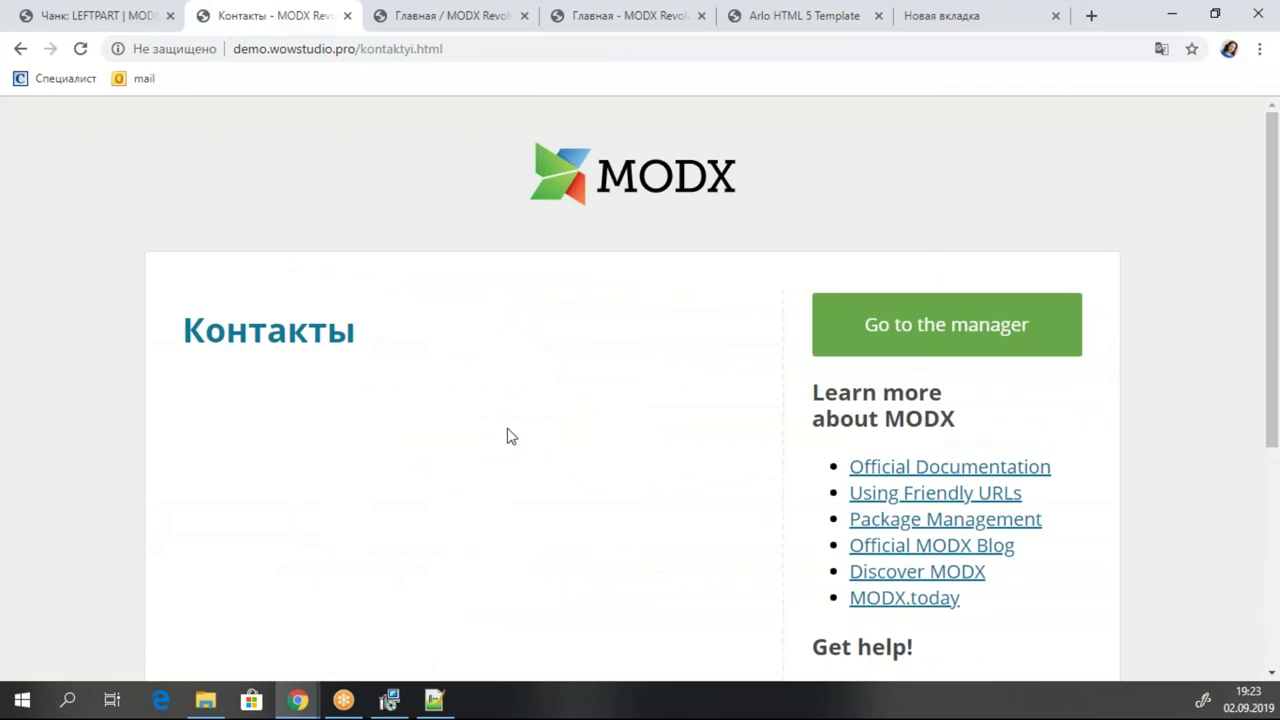
click(124, 18)
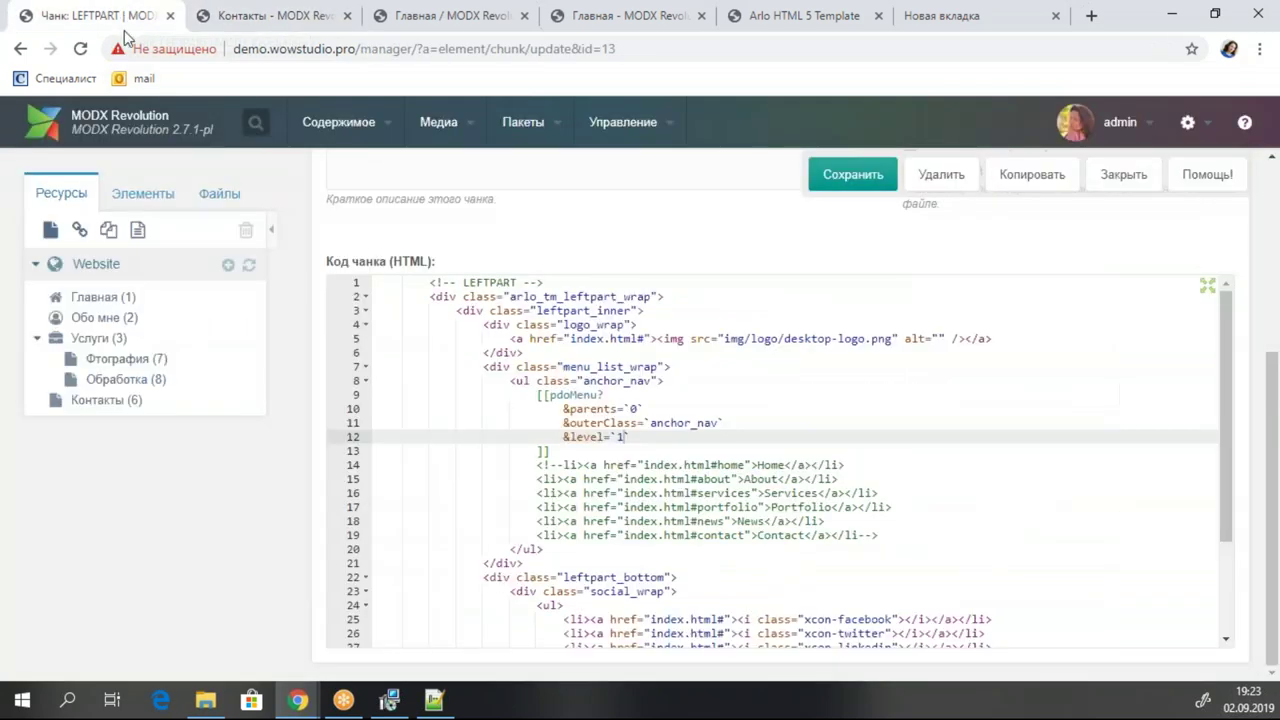
key(ctrl+s)
click(142, 193)
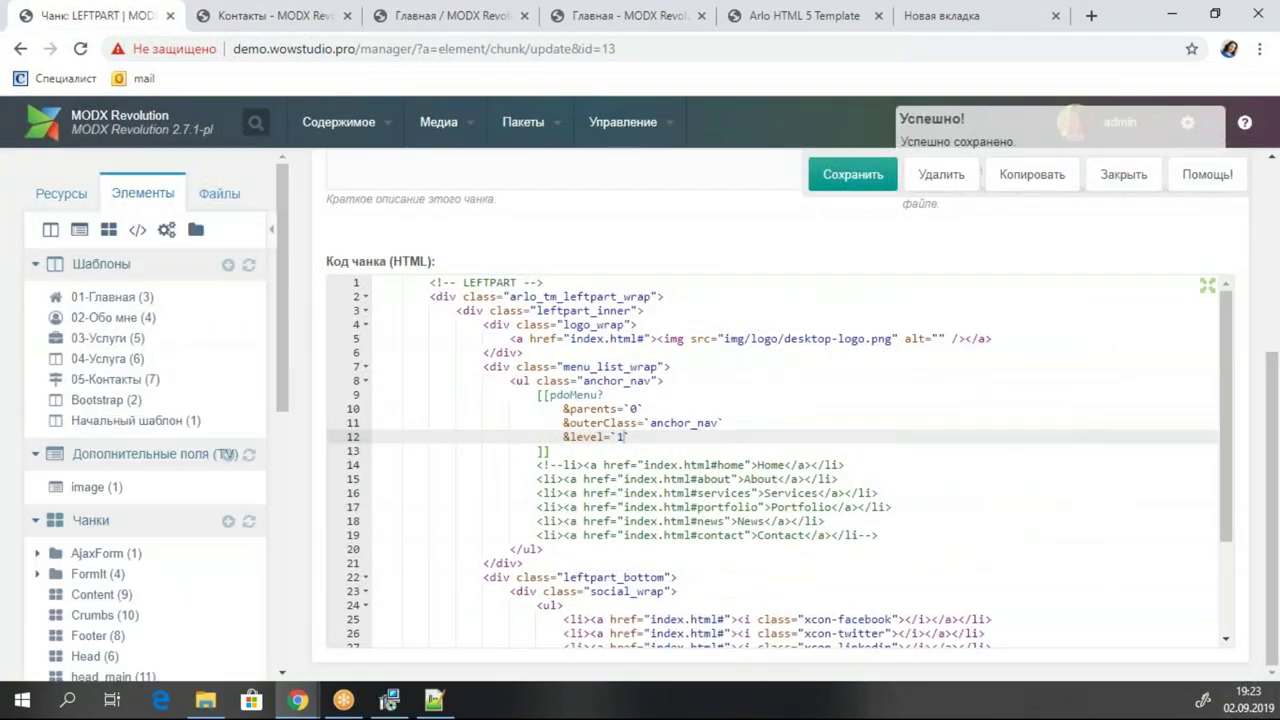
Copy the 01-Главная template's HTML into the empty 05-Контакты template.
click(140, 298)
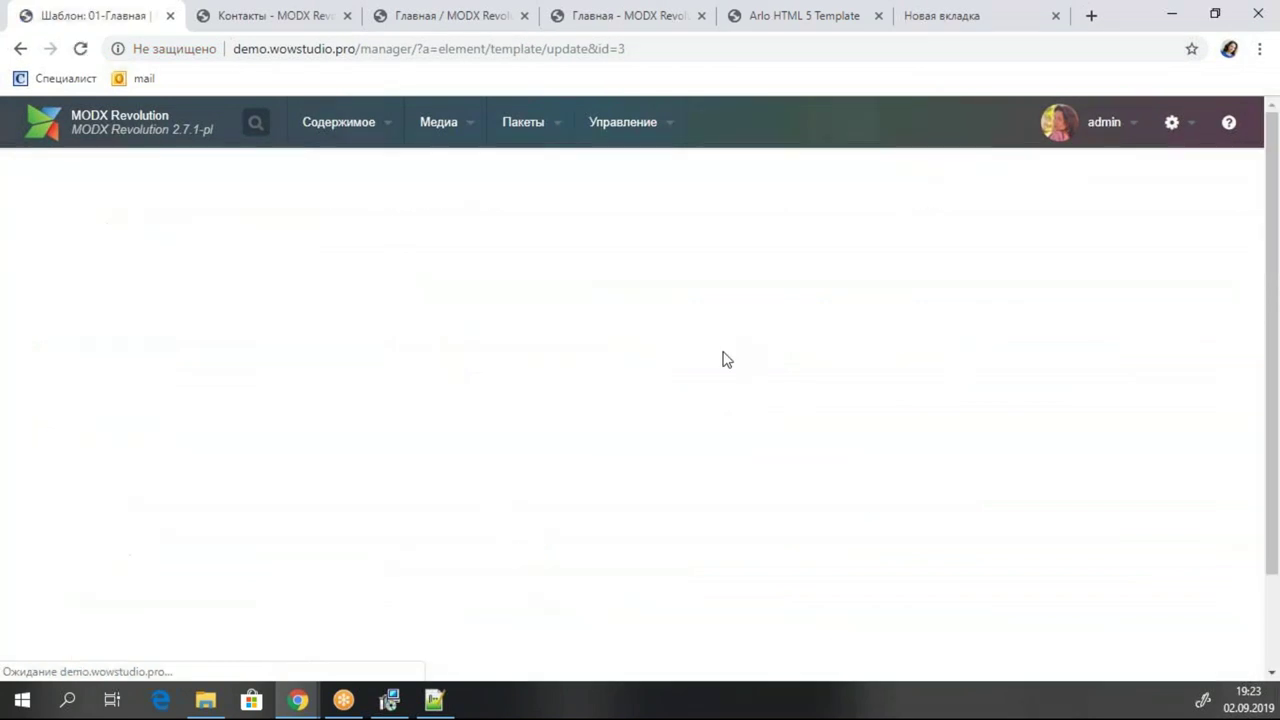
scroll(709, 508, down, 2)
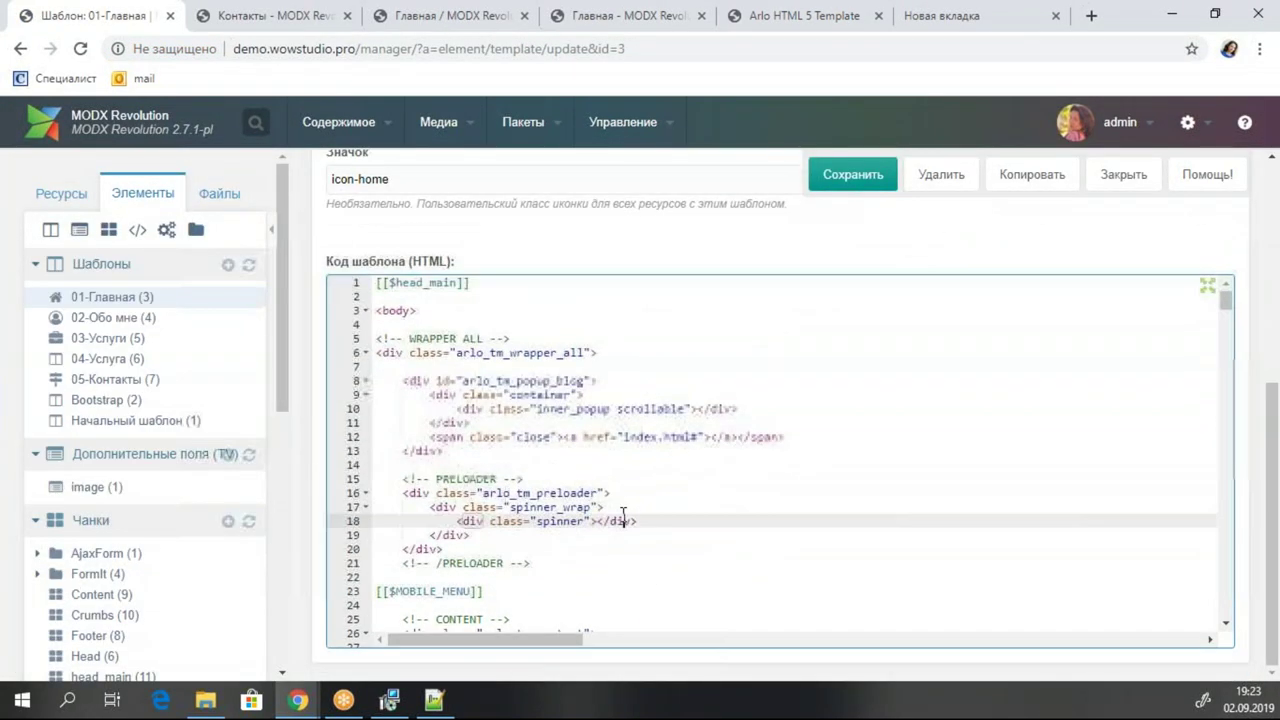
key(ctrl+a)
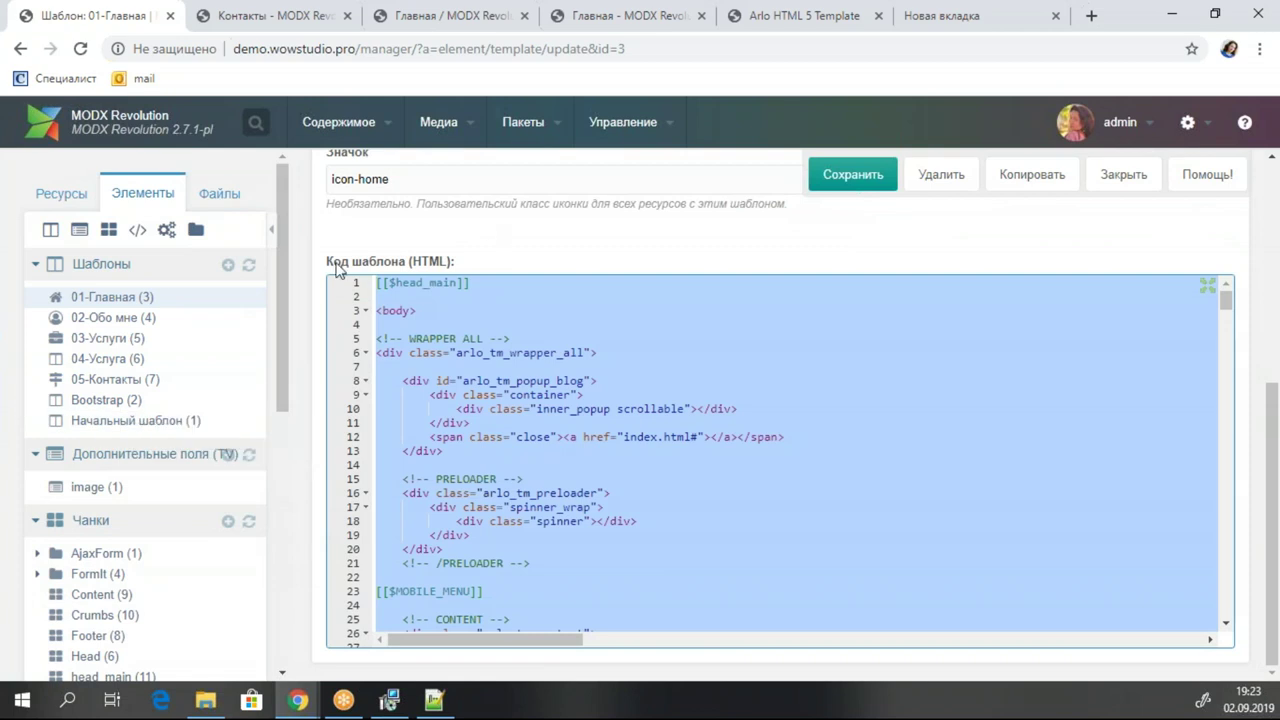
click(125, 383)
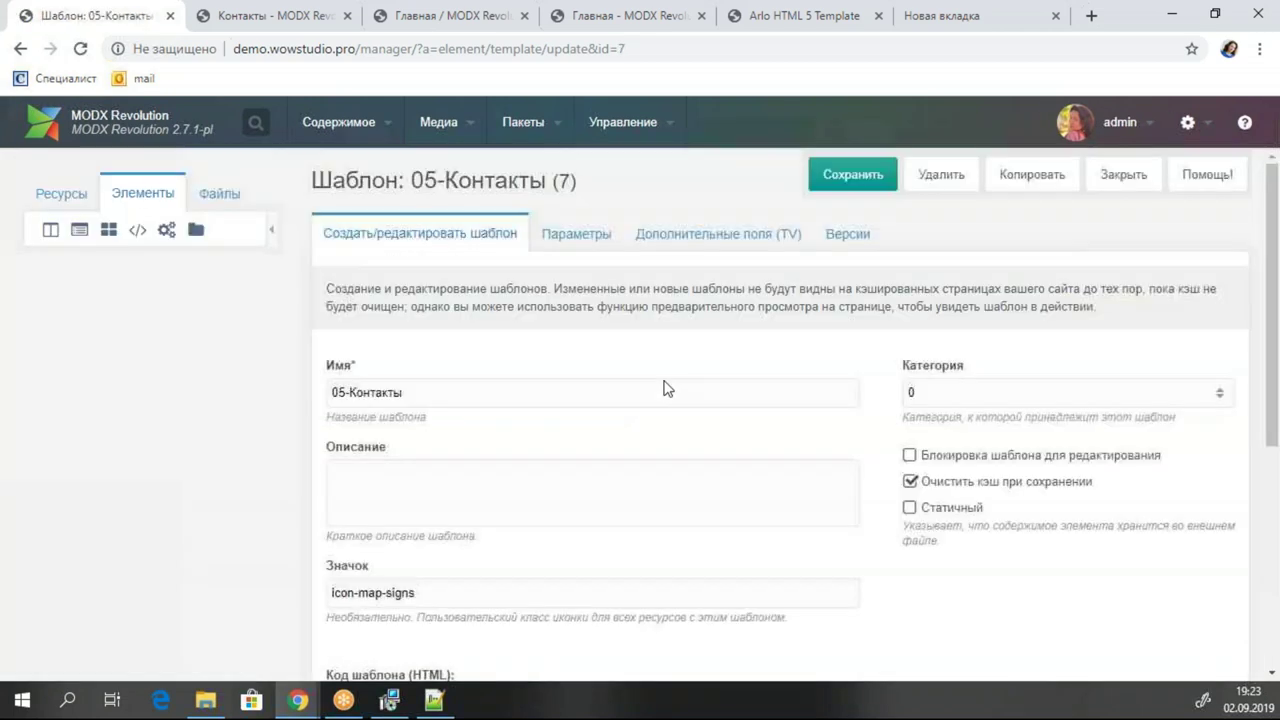
scroll(599, 422, down, 4)
click(512, 383)
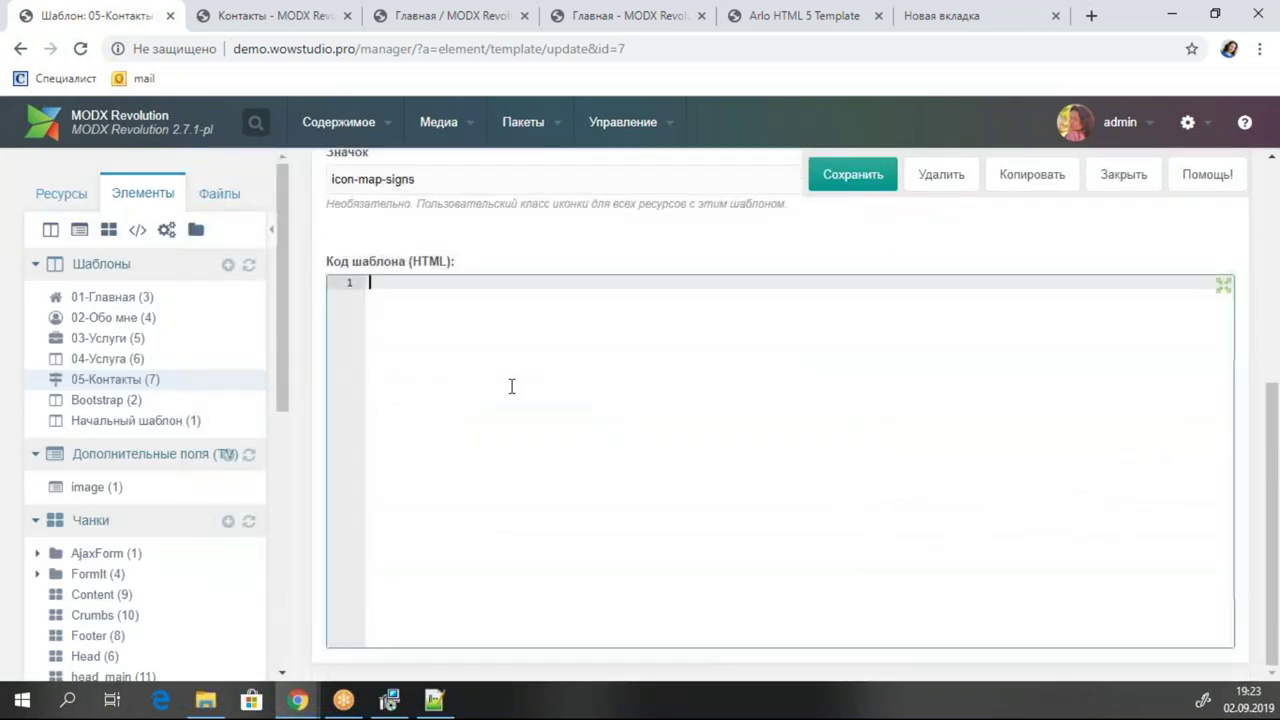
key(ctrl+v)
Delete the home, about and skills sections so only the contact block remains, and save.
scroll(512, 386, up, 20)
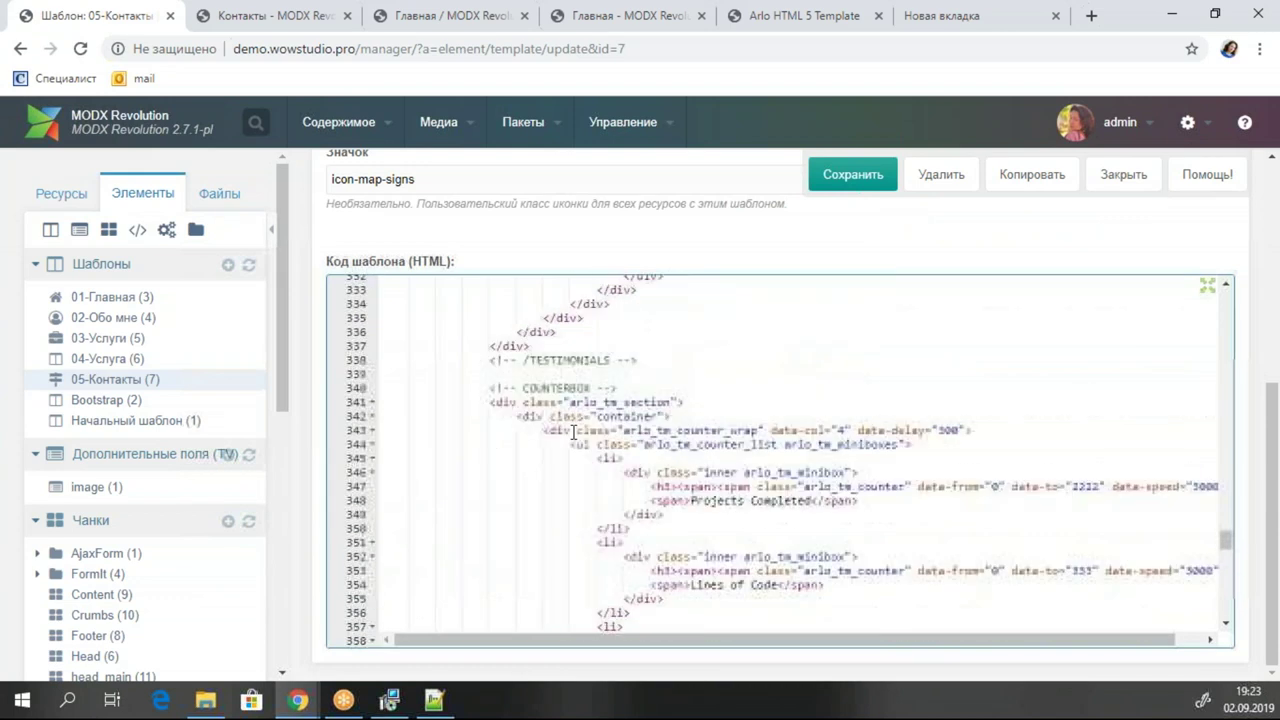
scroll(574, 430, up, 18)
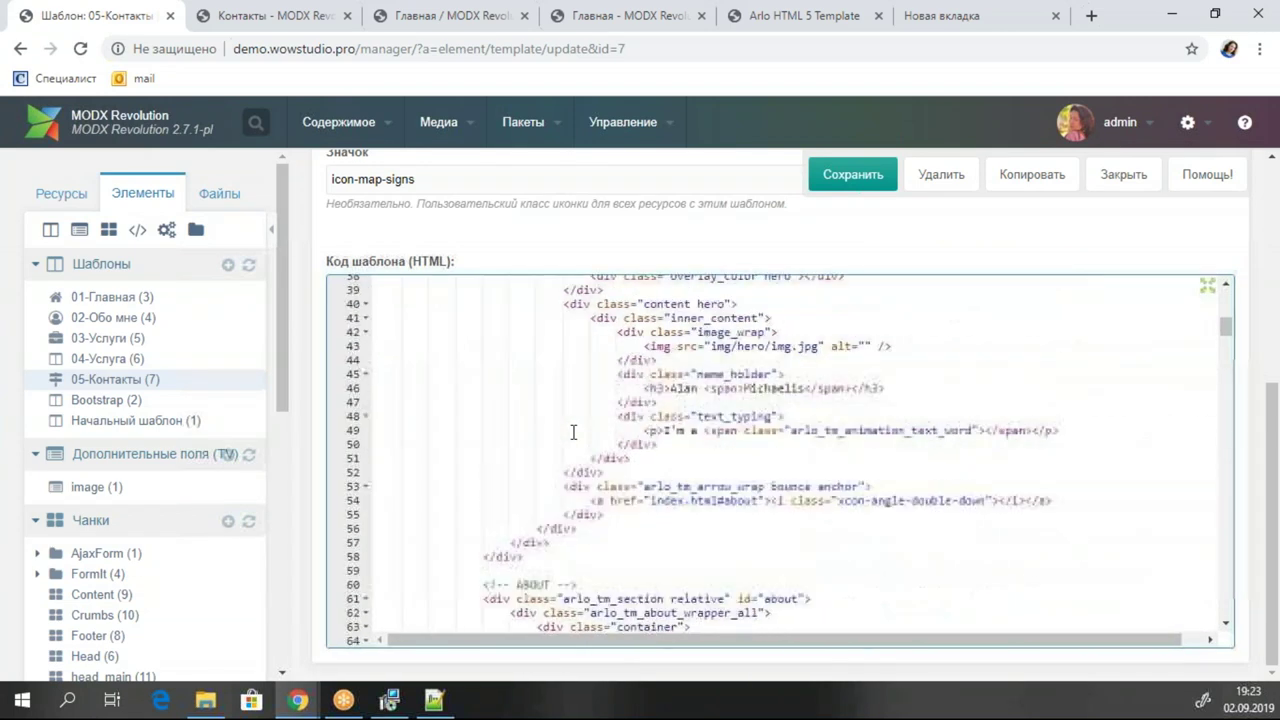
scroll(574, 430, down, 2)
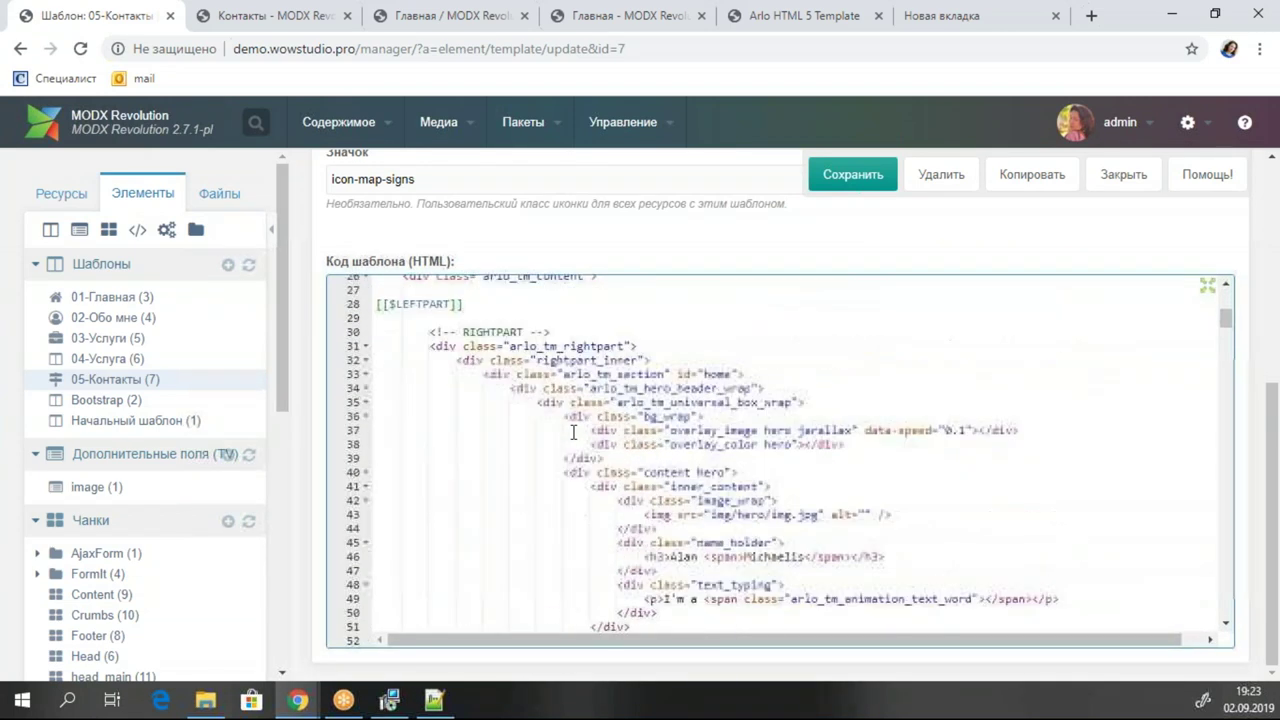
click(645, 374)
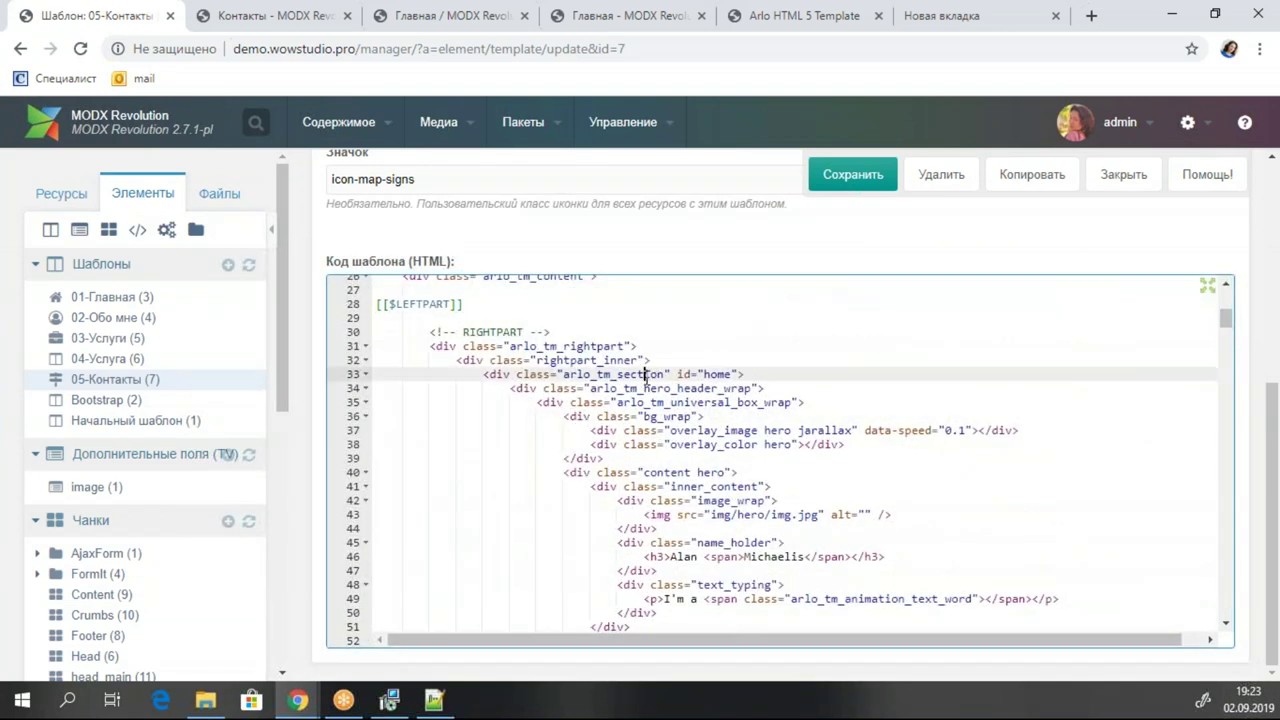
click(365, 374)
click(497, 416)
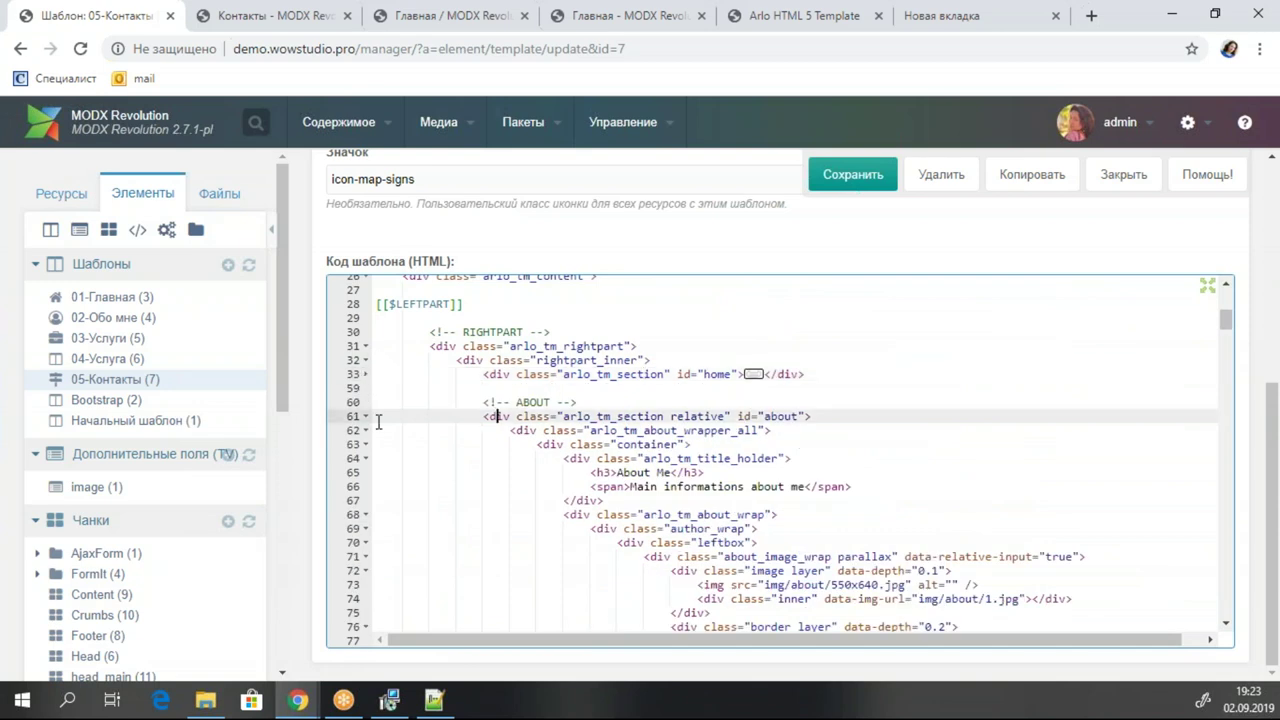
click(366, 416)
click(366, 472)
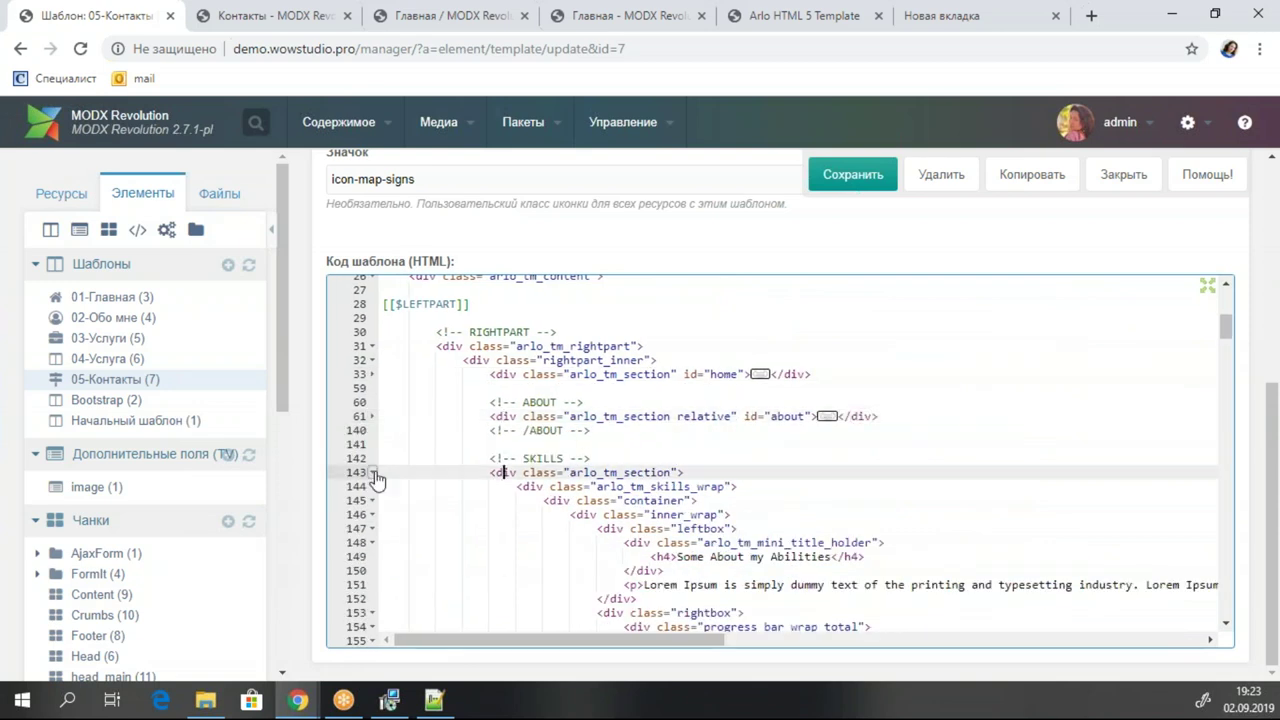
click(373, 473)
drag(490, 374, 778, 341)
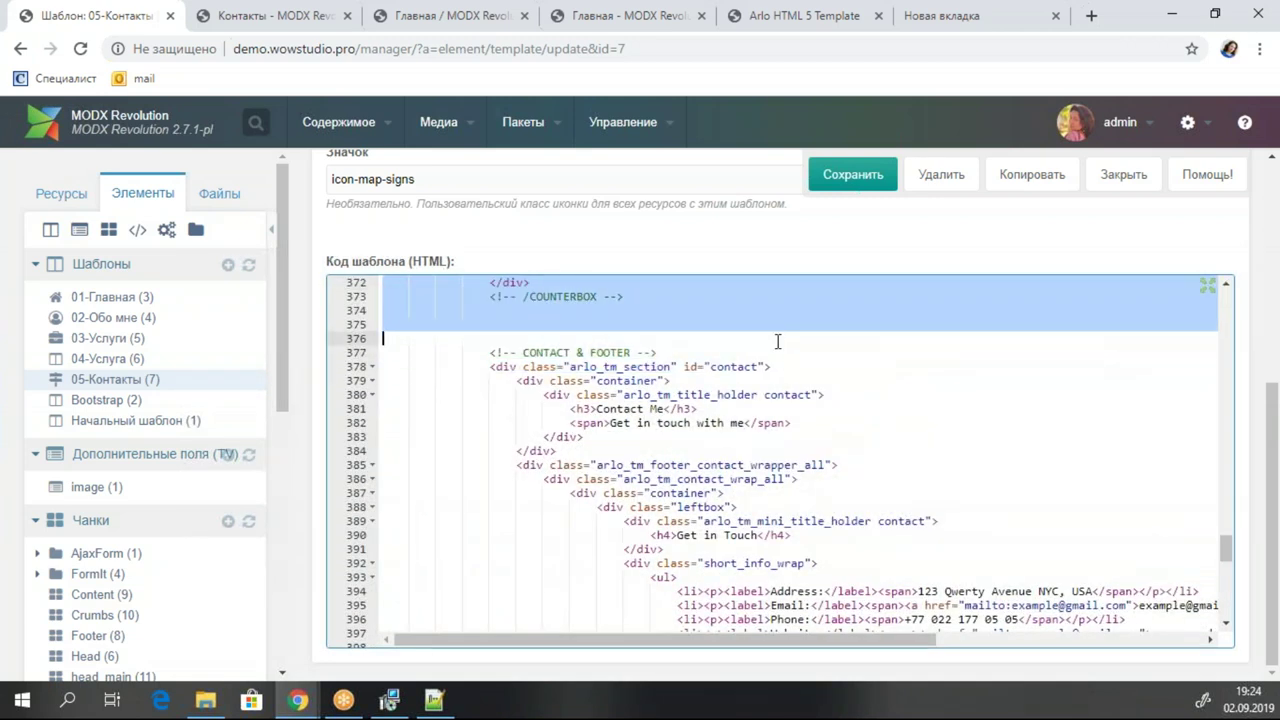
key(Delete)
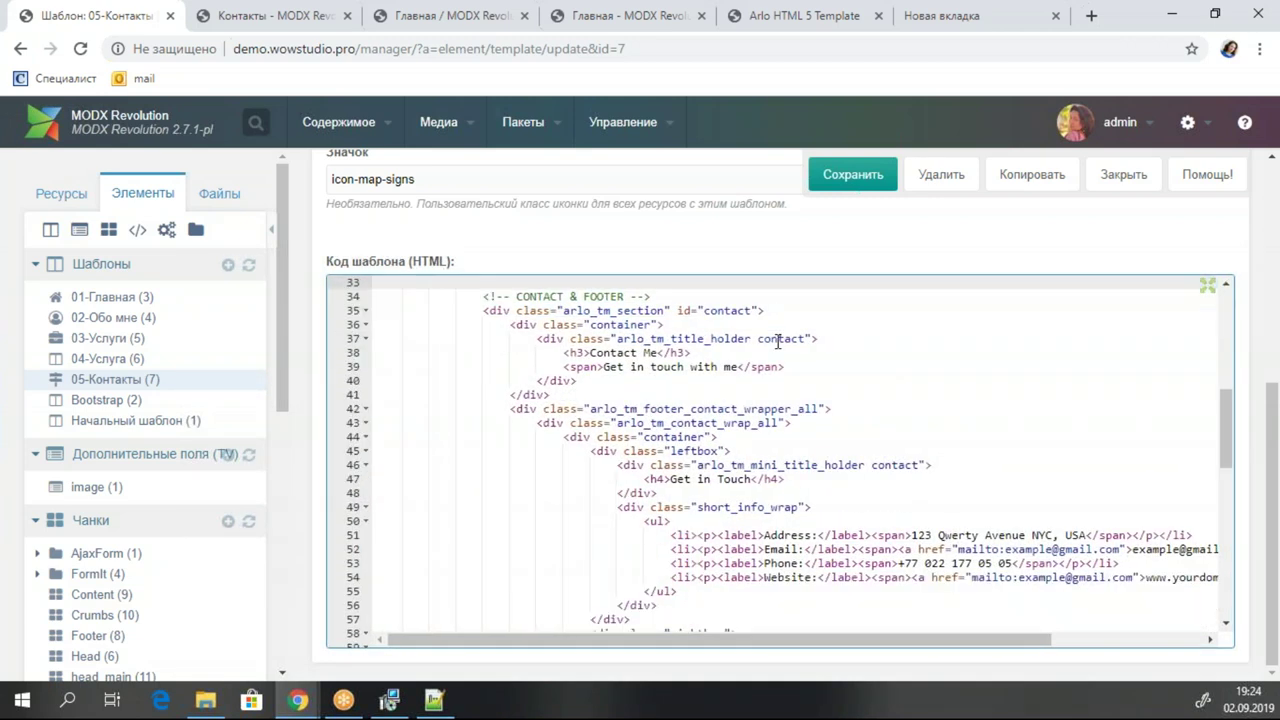
scroll(775, 420, up, 3)
scroll(774, 420, down, 1)
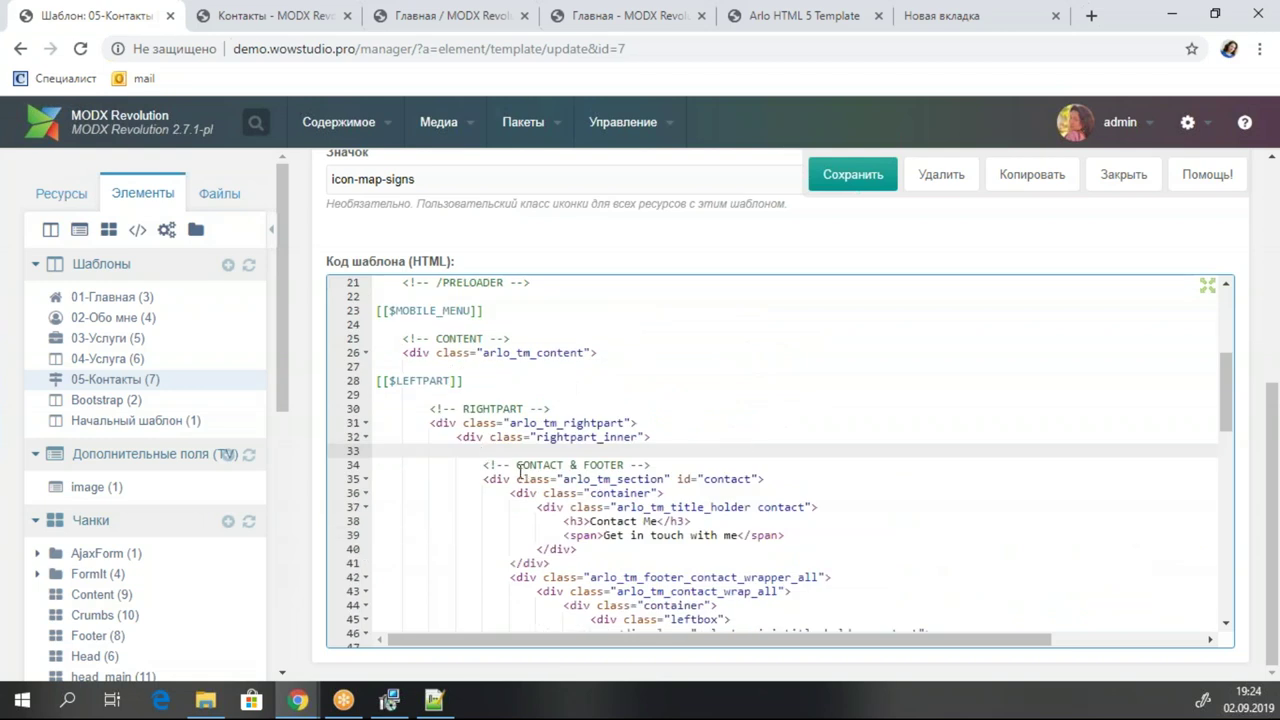
key(ctrl+s)
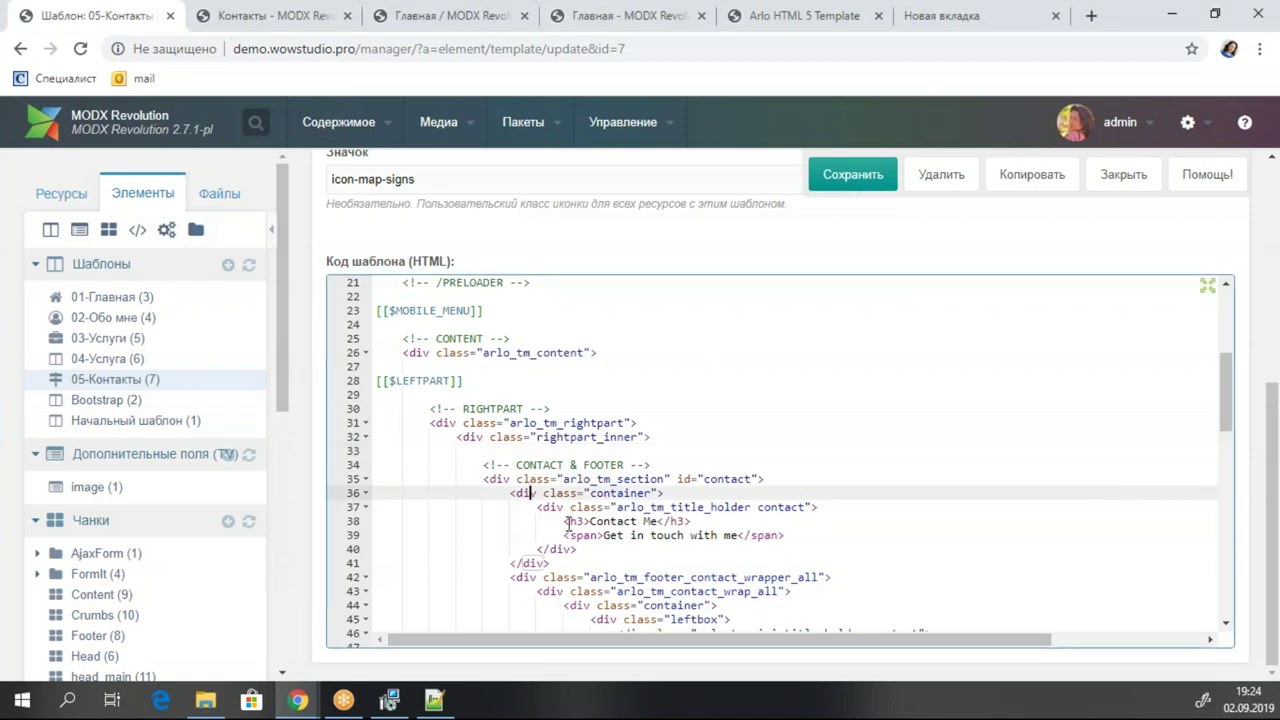
Replace the sample heading and subtitle with [[*pagetitle]] and [[*longtitle]], fix indentation, and save.
drag(563, 521, 800, 538)
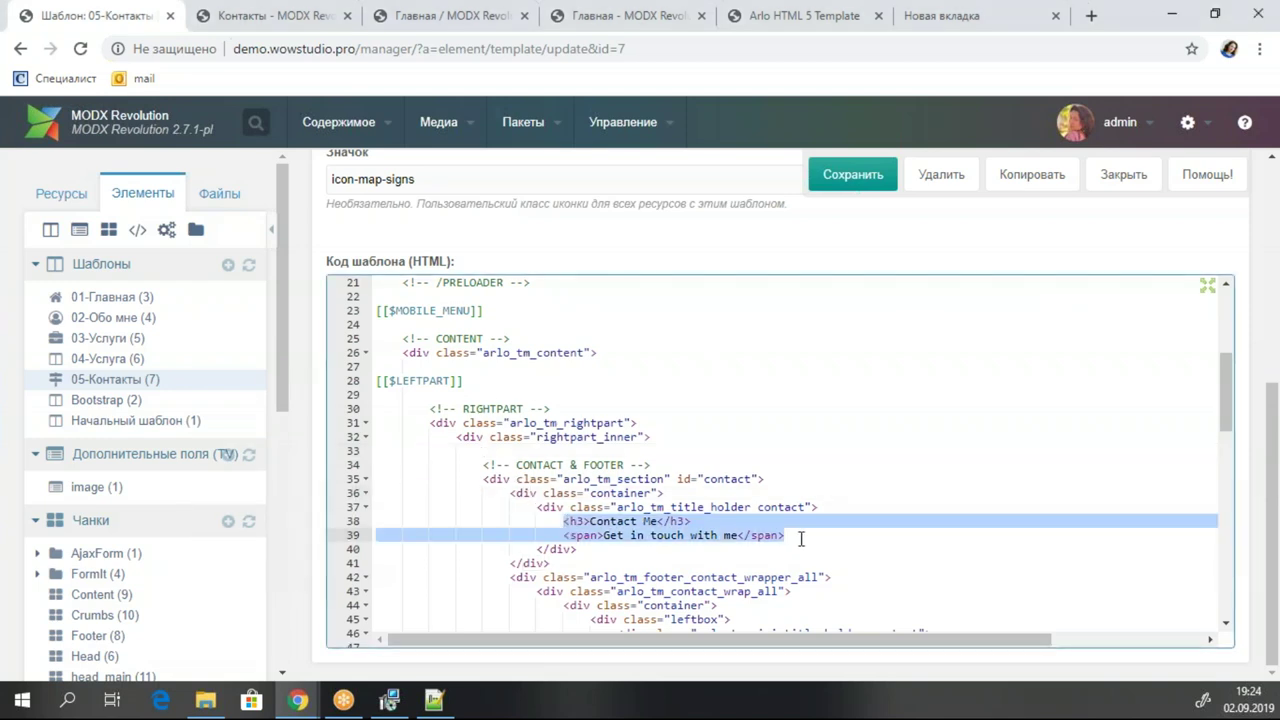
text(<h3>[[*pagetitle]]</h3>                             <span>[[*longtitle]]</span>)
click(598, 523)
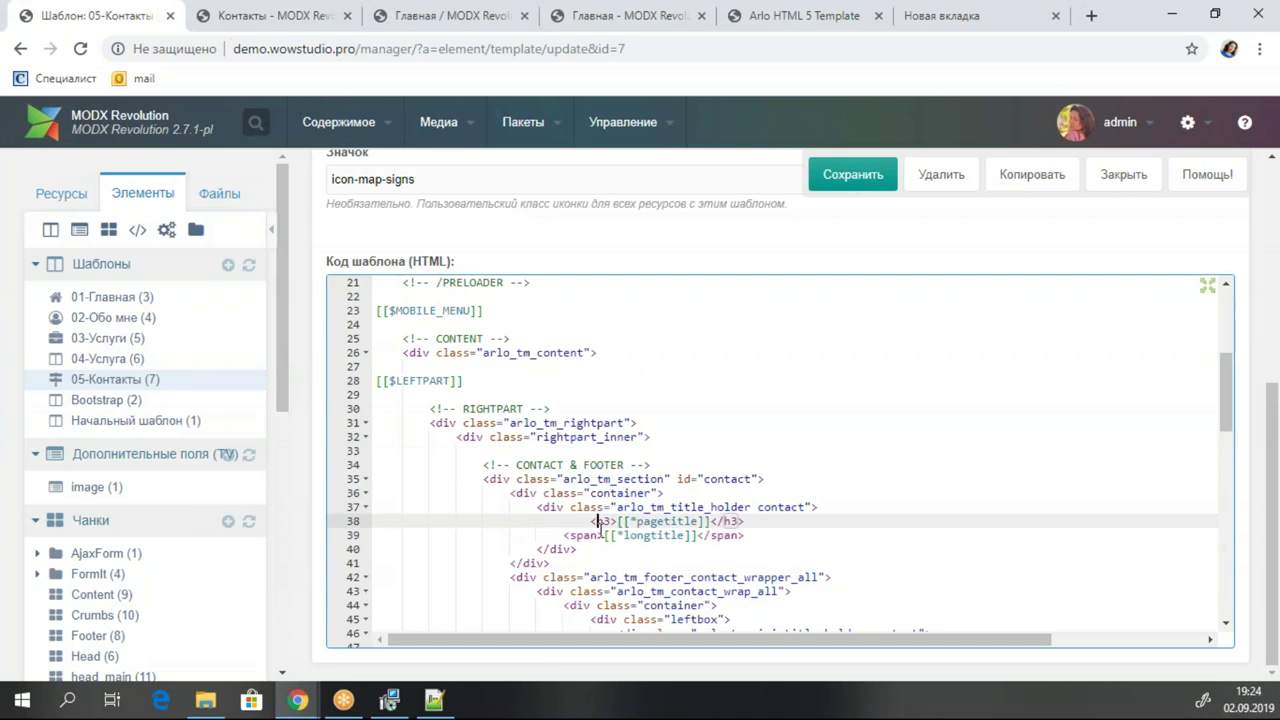
key(Left)
key(BackSpace)
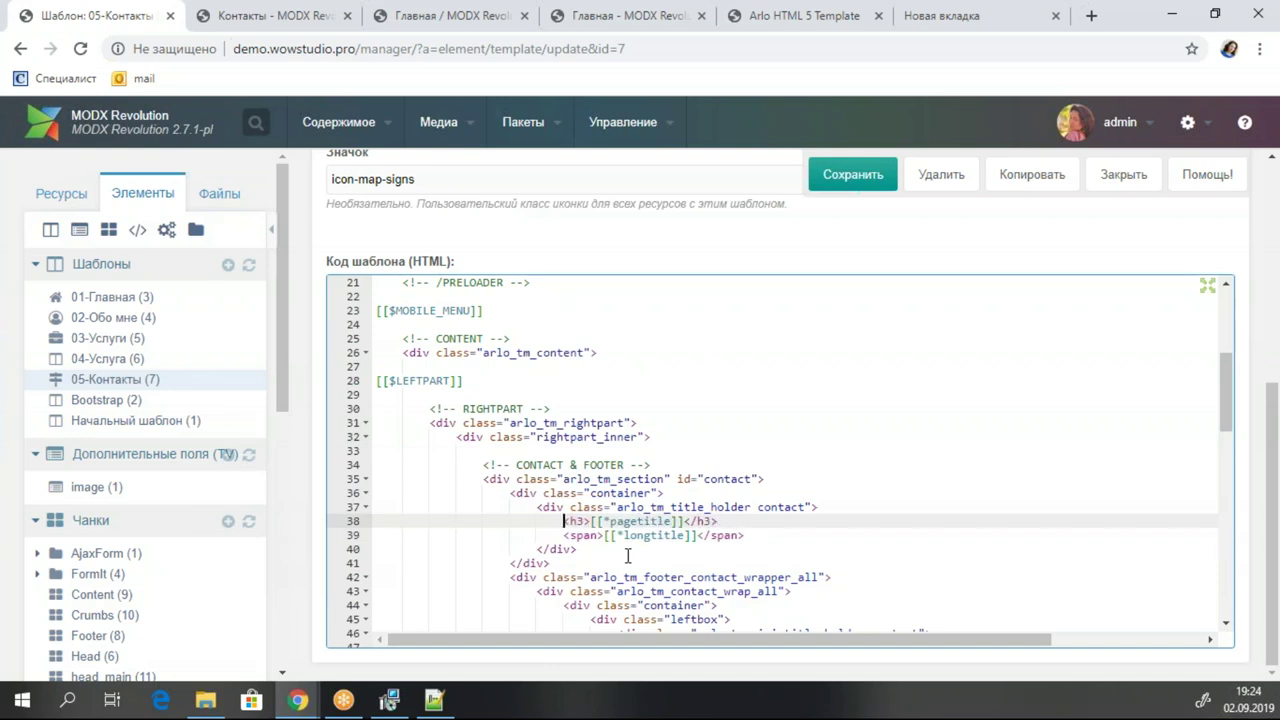
key(ctrl+s)
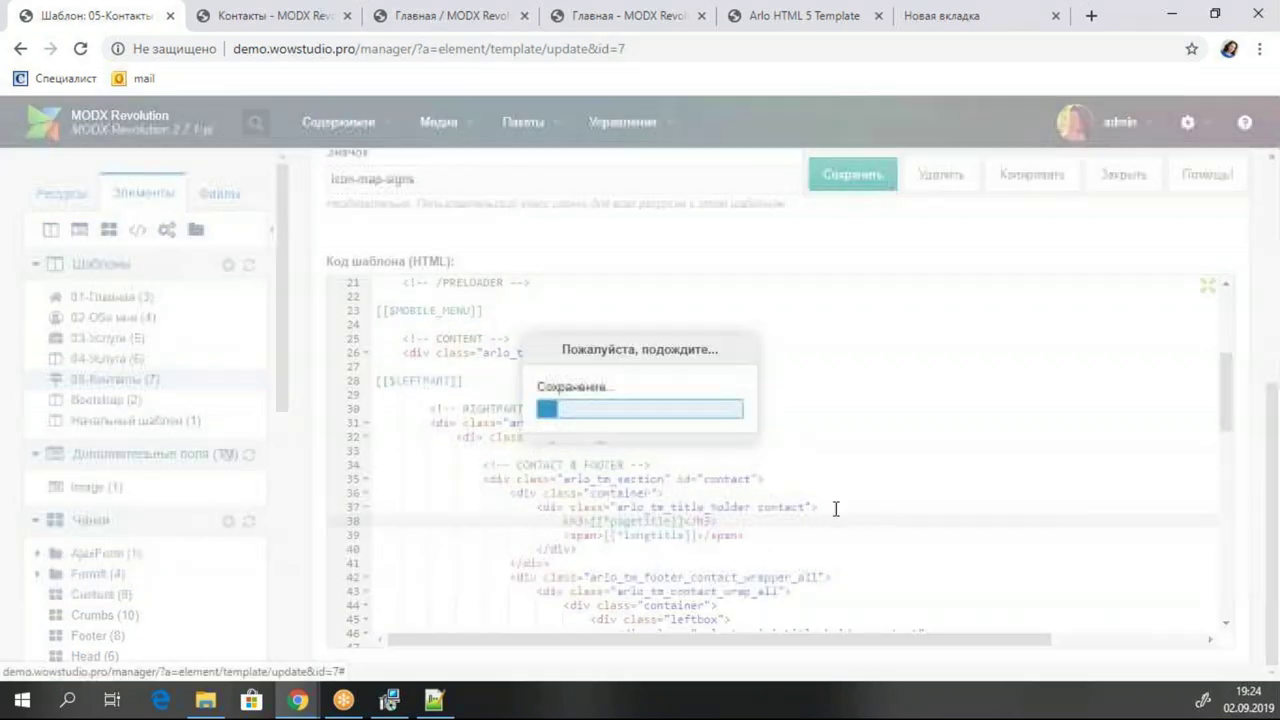
scroll(835, 458, down, 3)
Replace the sample address with [[++Address]] and the e-mail link and text with [[++Mail]].
click(835, 460)
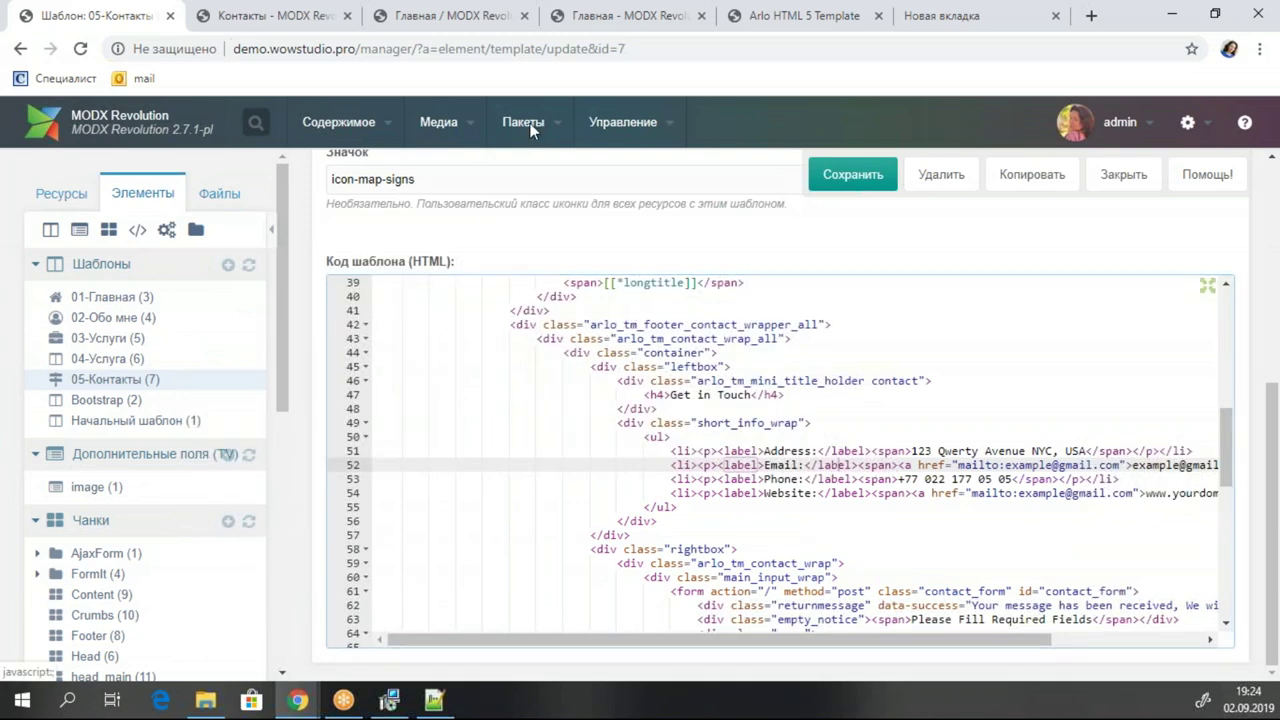
mouse_move(535, 120)
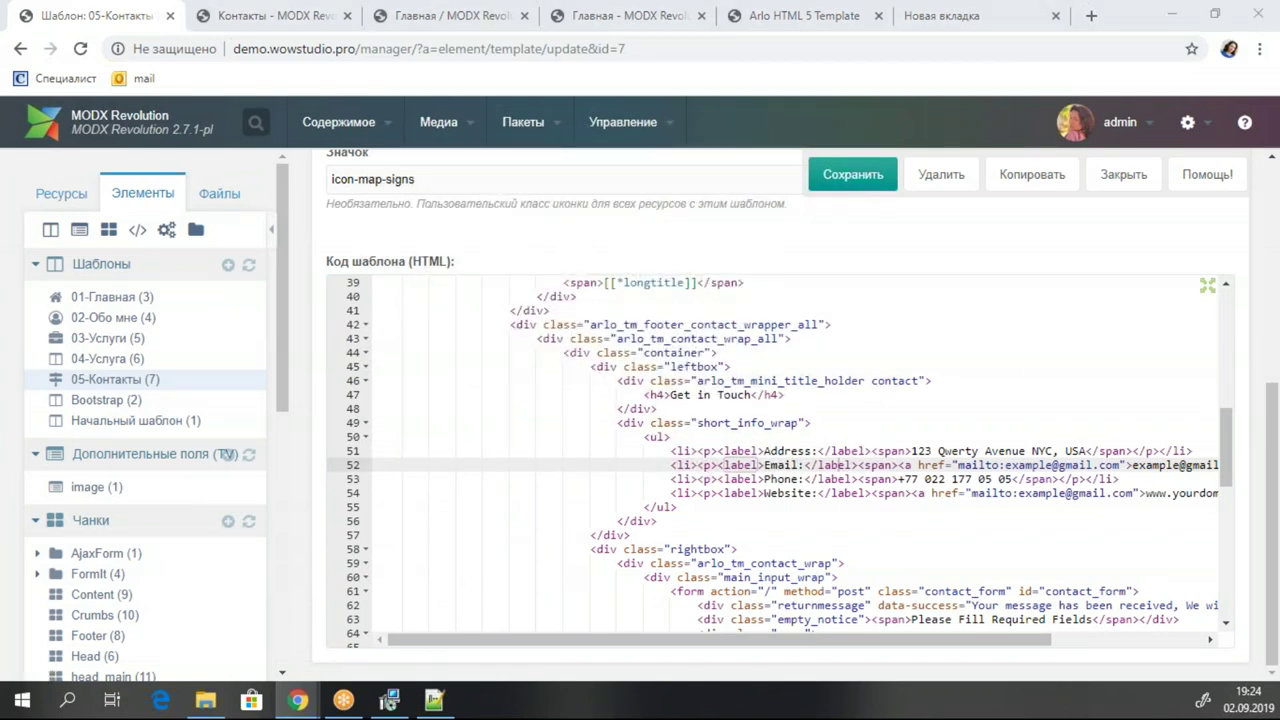
drag(911, 451, 1088, 451)
text([[++Address]])
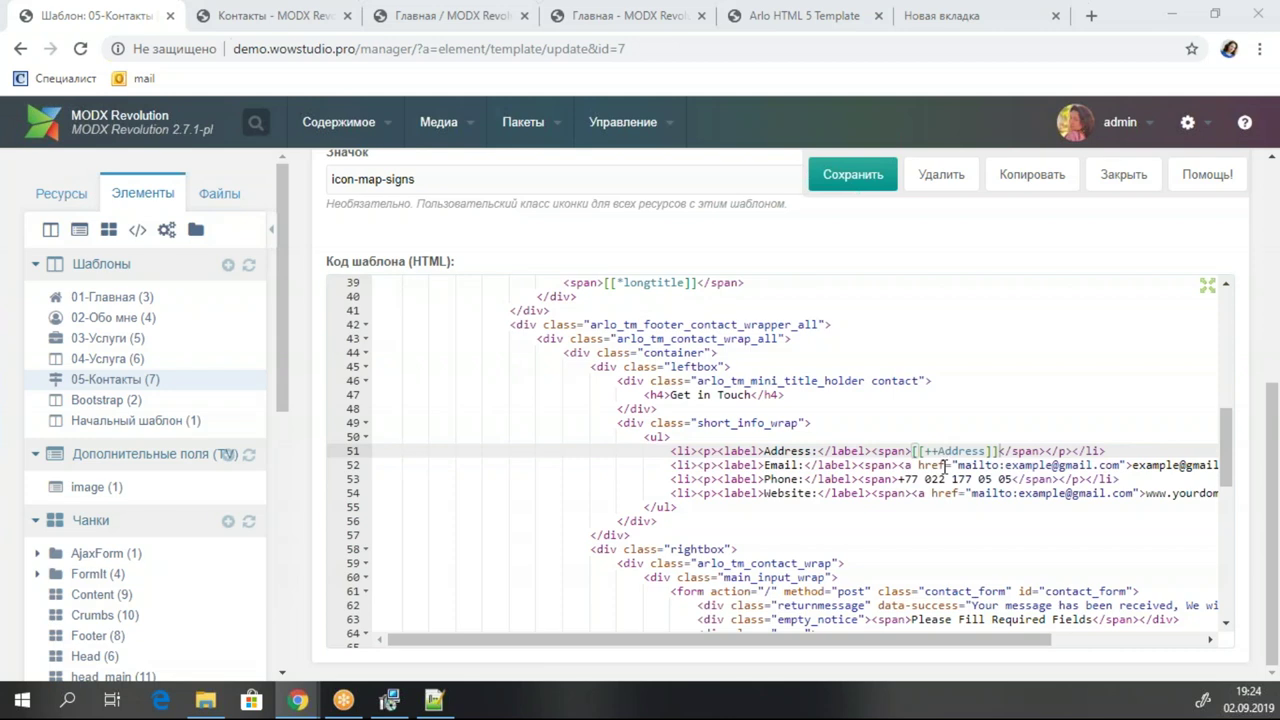
click(1004, 465)
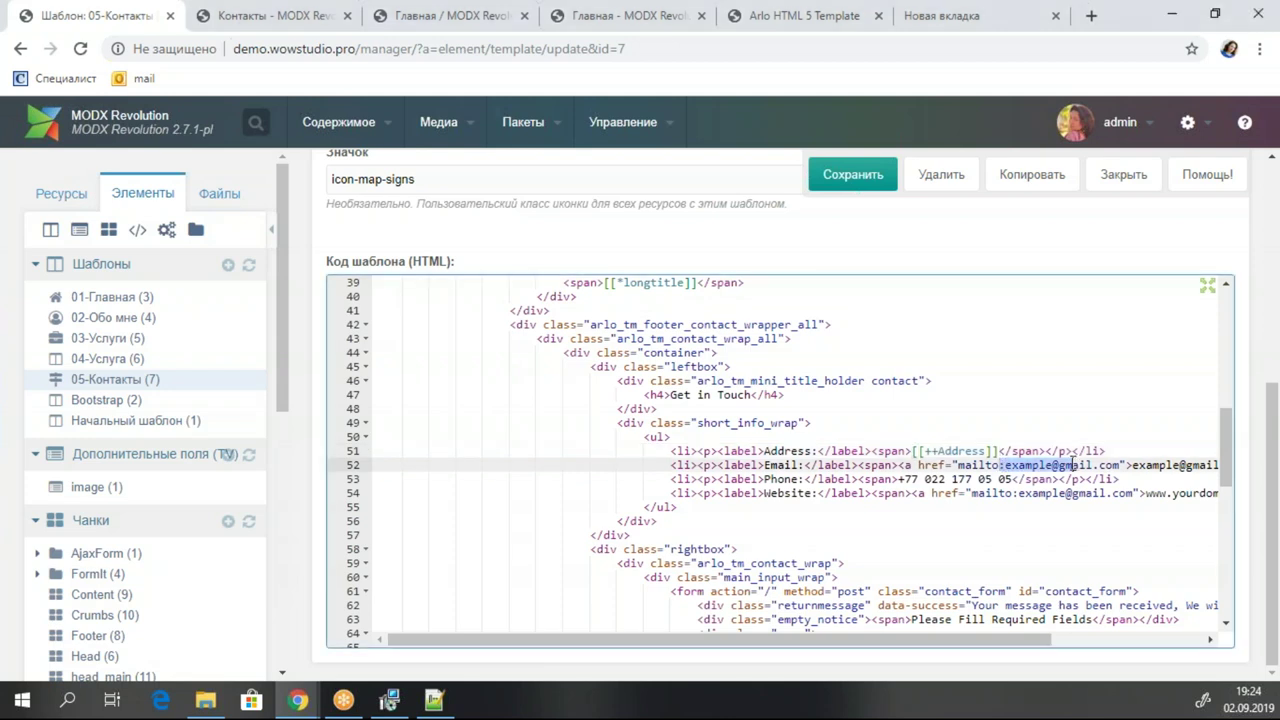
drag(1120, 466, 1006, 466)
text([[++Mail]])
drag(890, 639, 1027, 639)
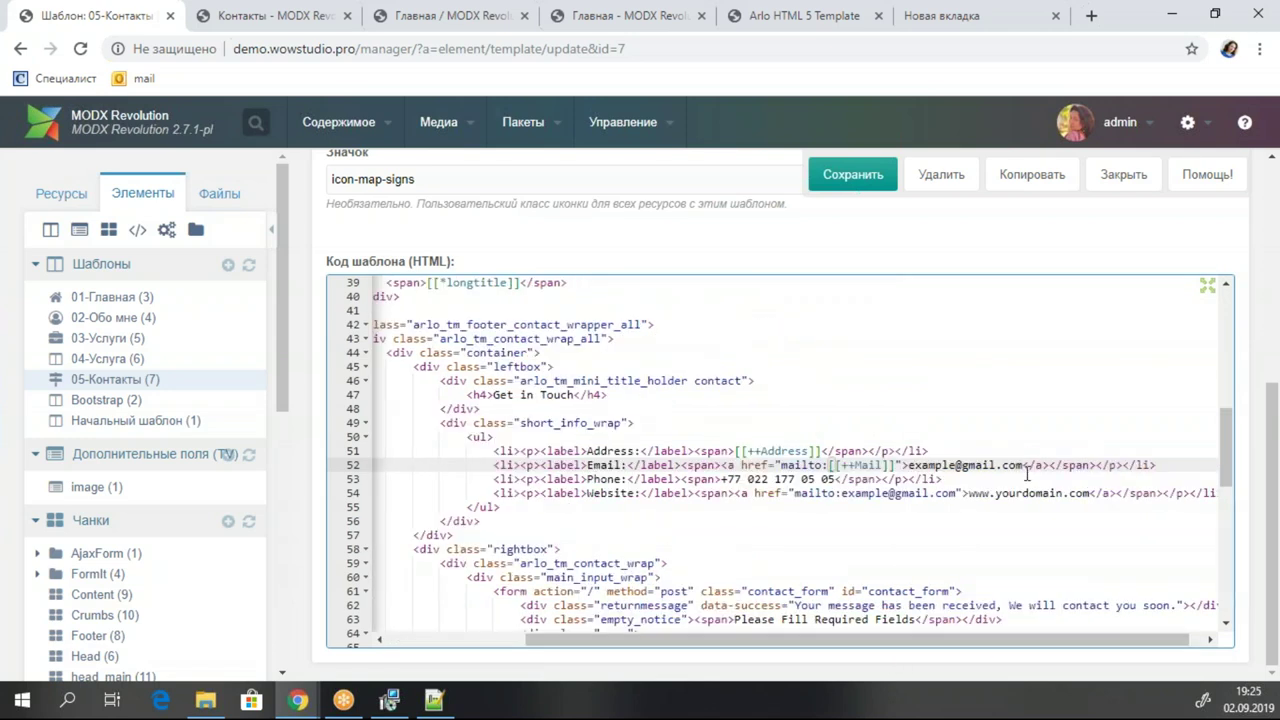
drag(1023, 465, 909, 465)
text([[++Mail]])
Swap the phone for [[++Phone]] and website link for [[++Website]], save, and view Контакты live.
click(795, 479)
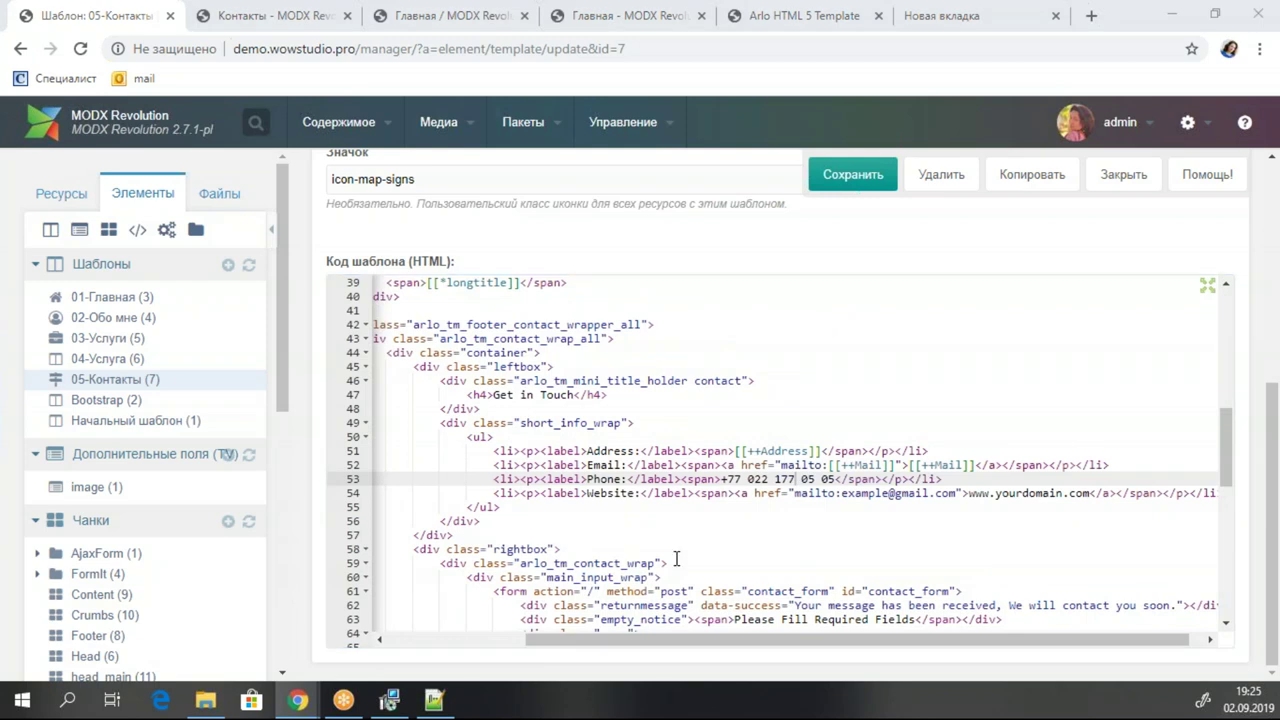
drag(721, 479, 837, 479)
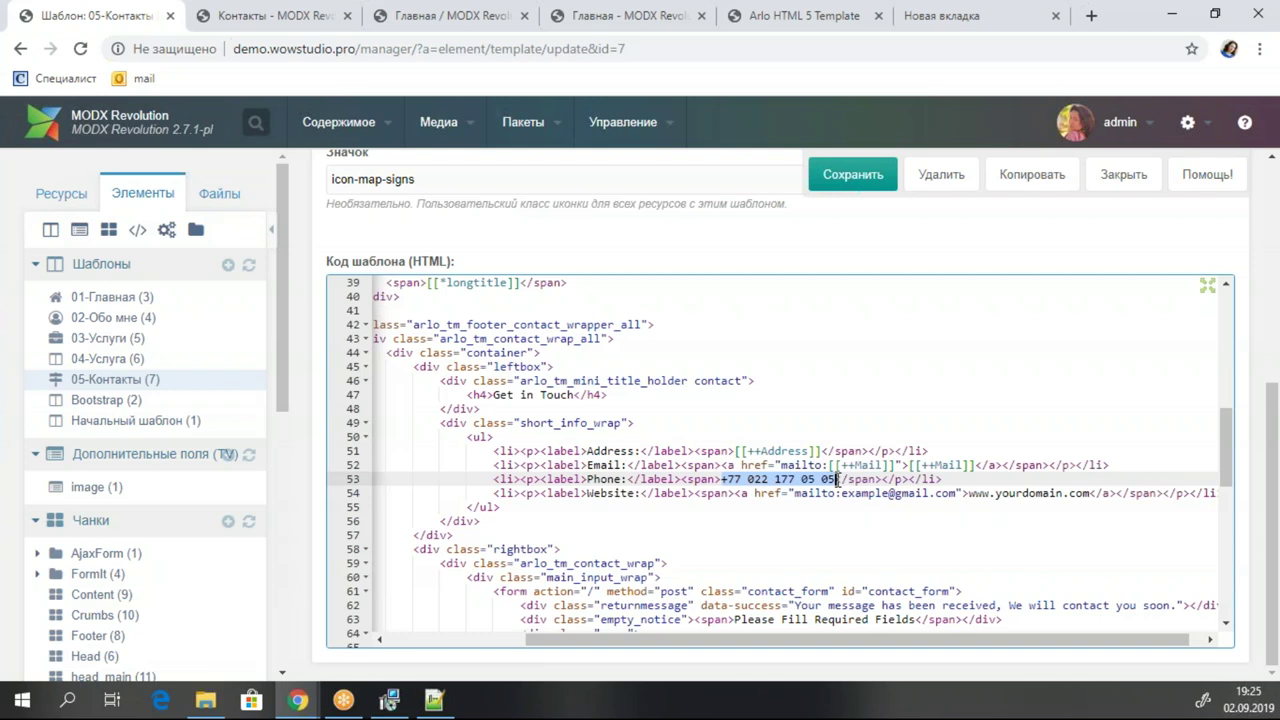
text([[++Phone]])
click(735, 480)
click(755, 479)
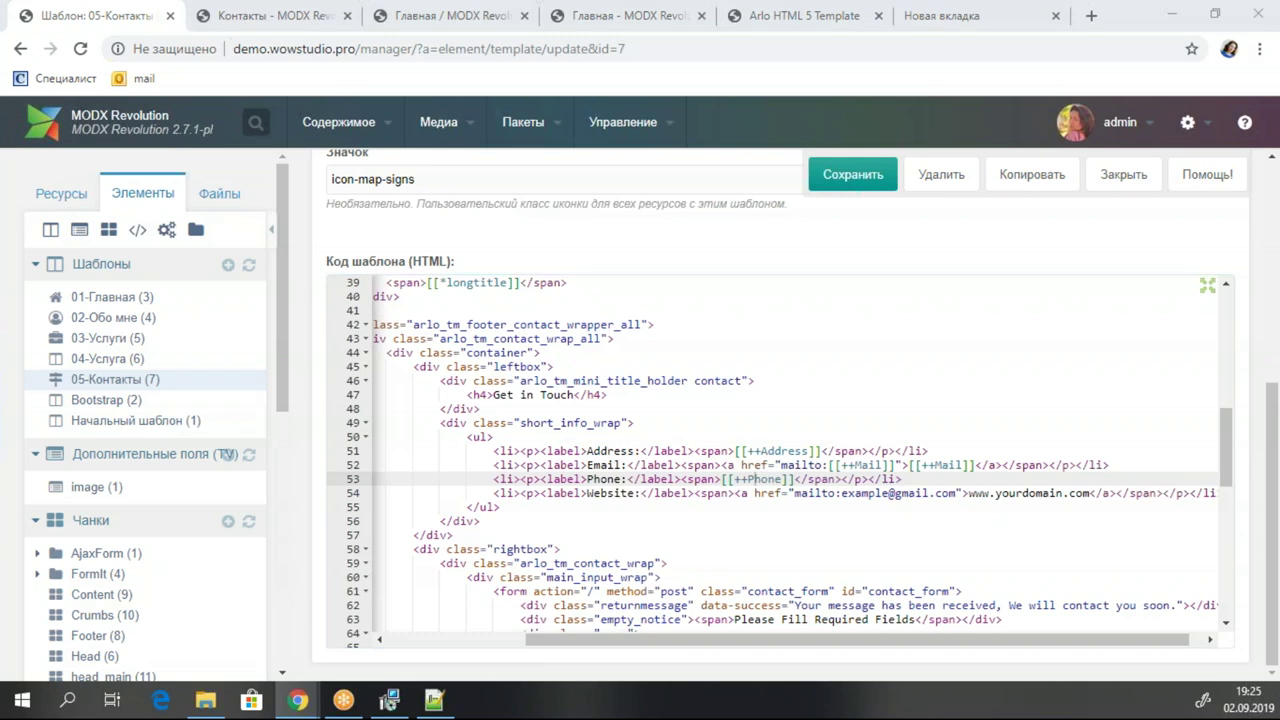
click(969, 493)
drag(1068, 493, 1091, 493)
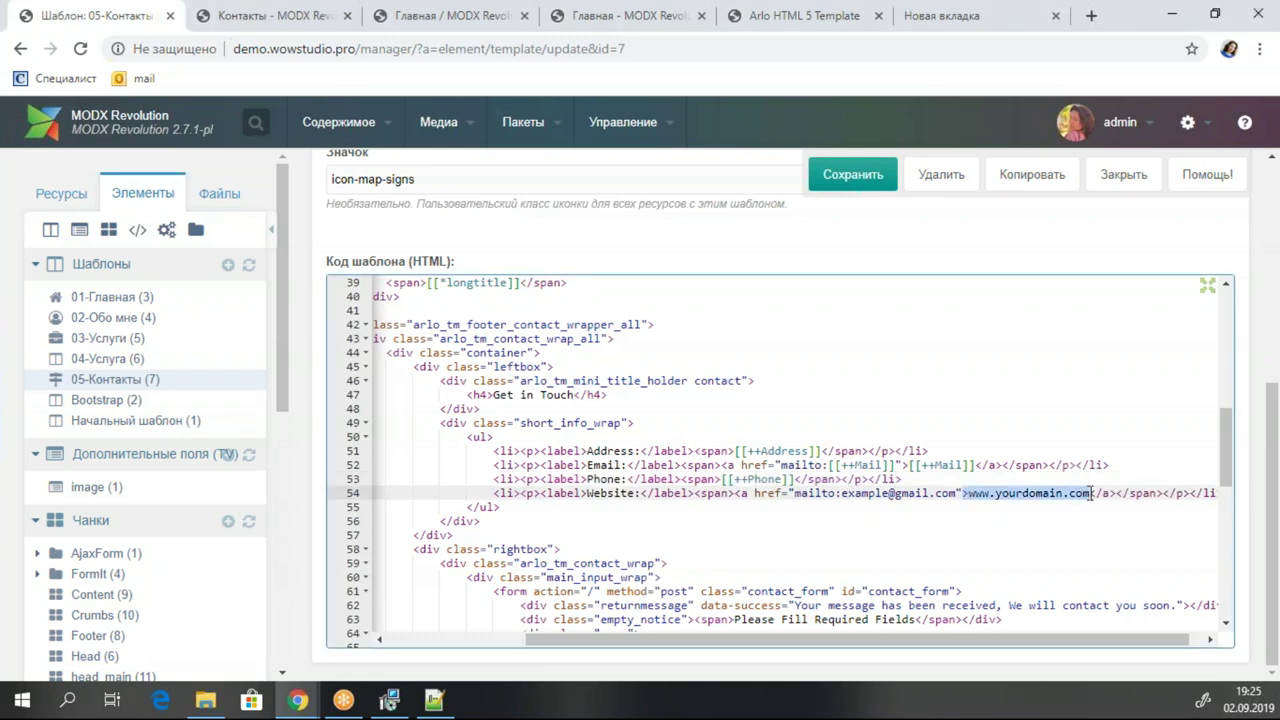
text([[++Website]])
drag(957, 493, 794, 493)
text([[++Website]])
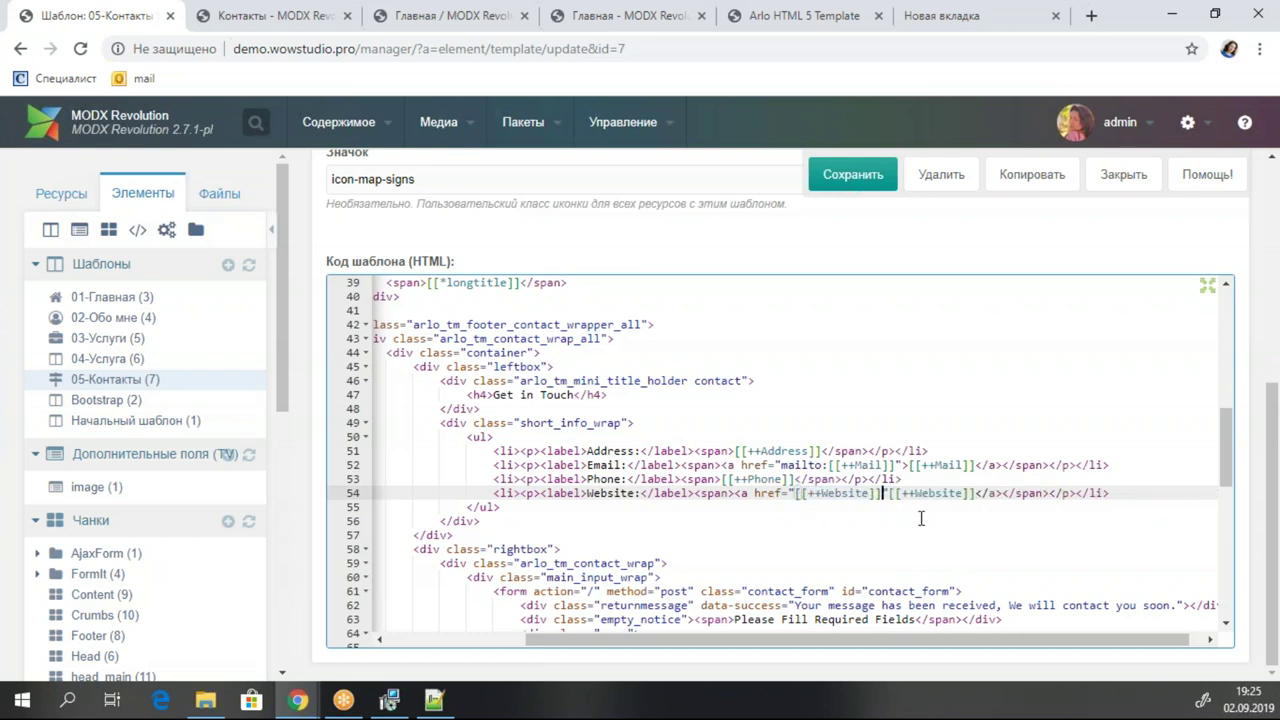
click(900, 479)
click(850, 174)
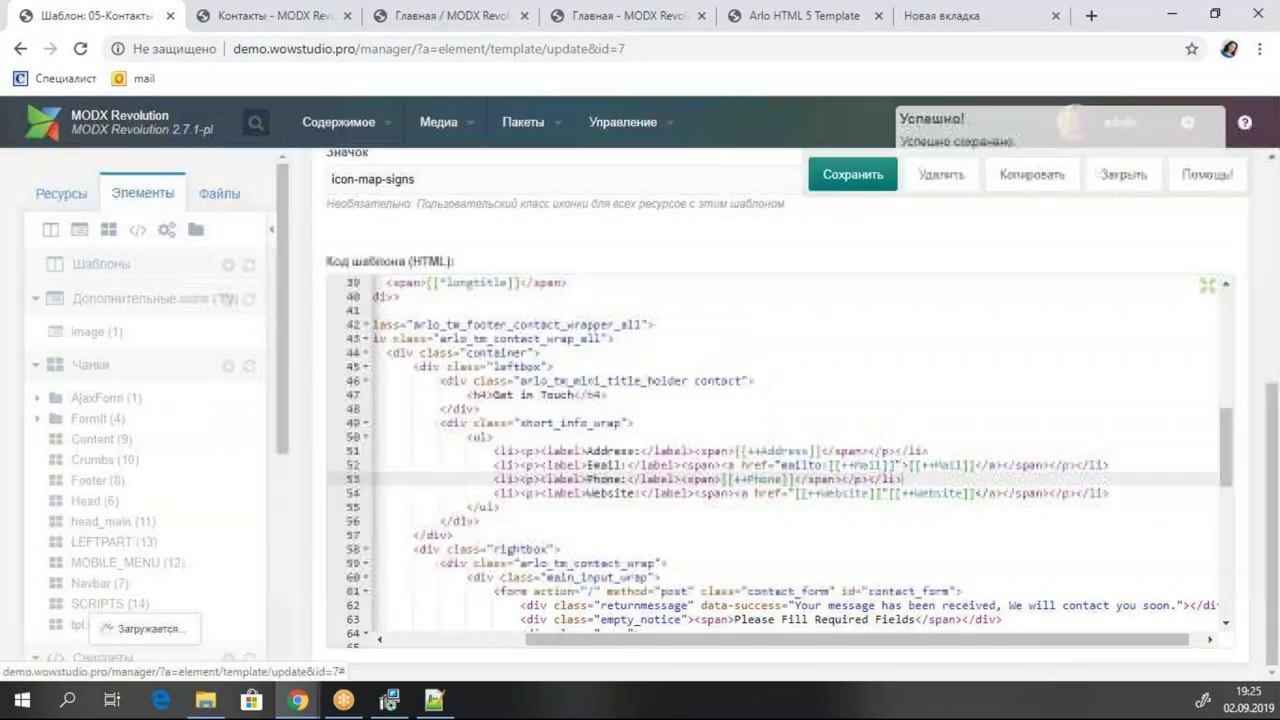
click(252, 16)
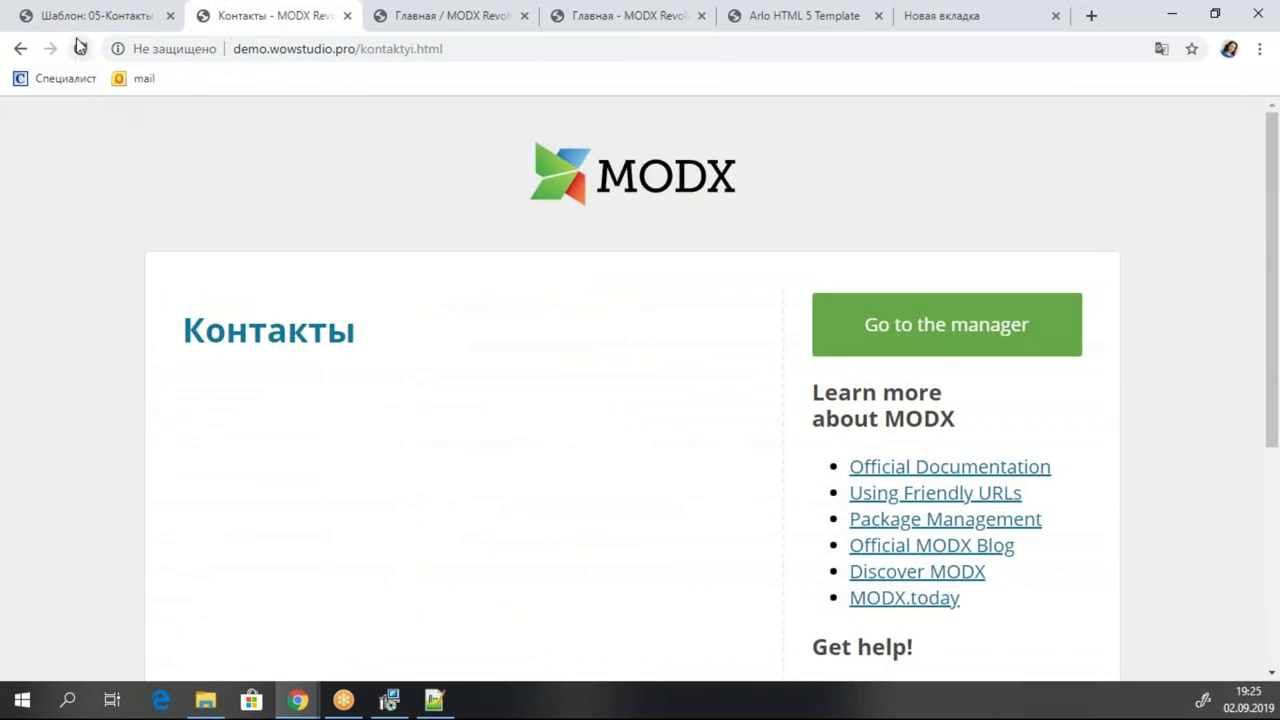
Open the Контакты resource, pick 05-Контакты as its template, confirm the change, and save.
click(92, 8)
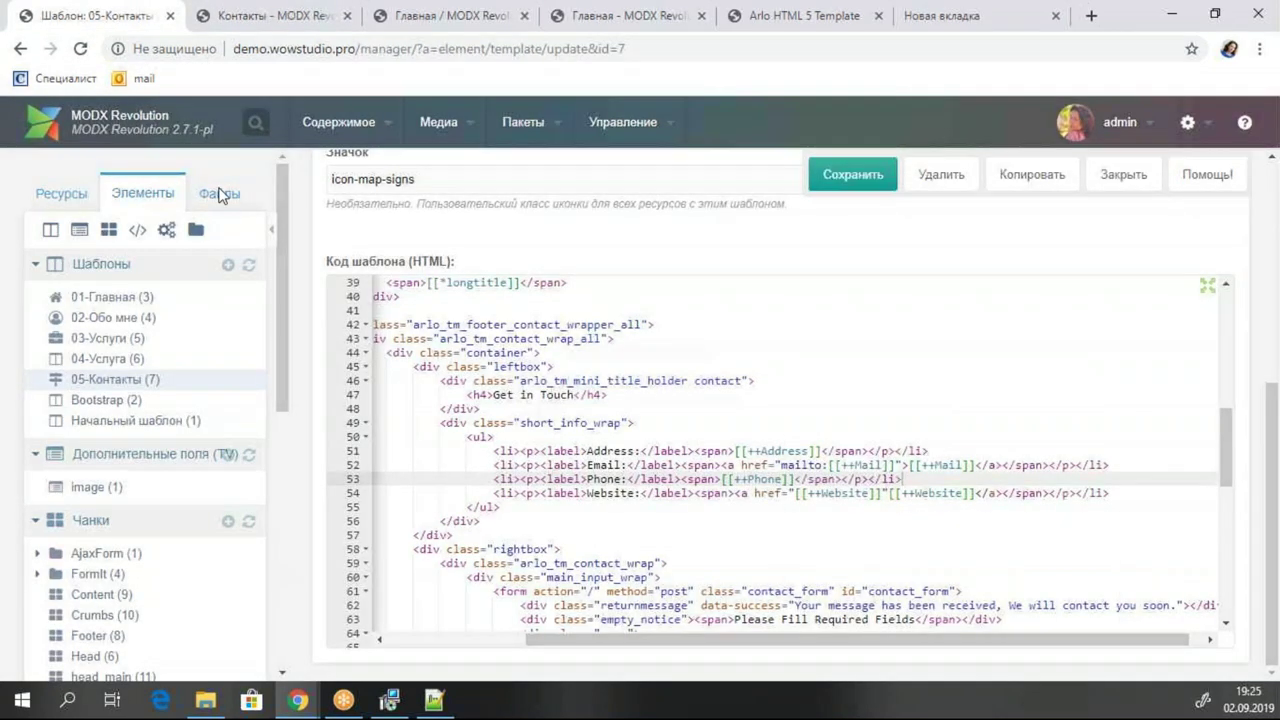
click(55, 197)
click(118, 400)
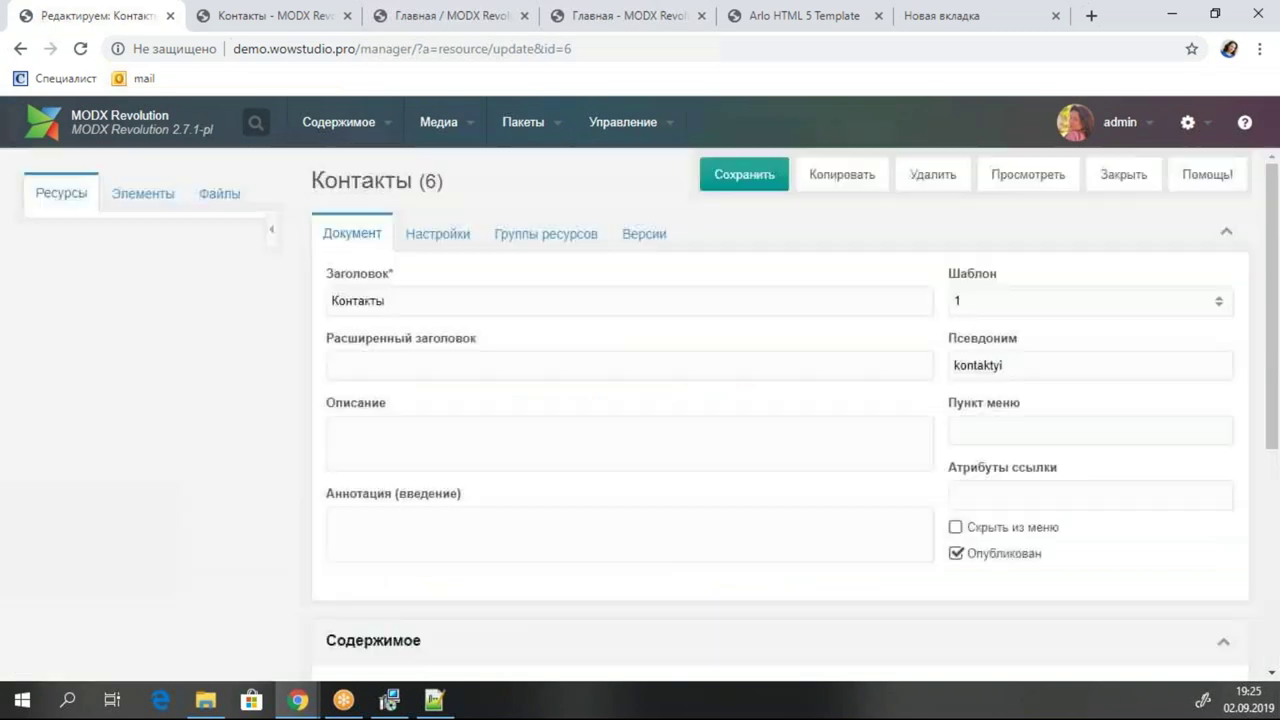
click(1217, 302)
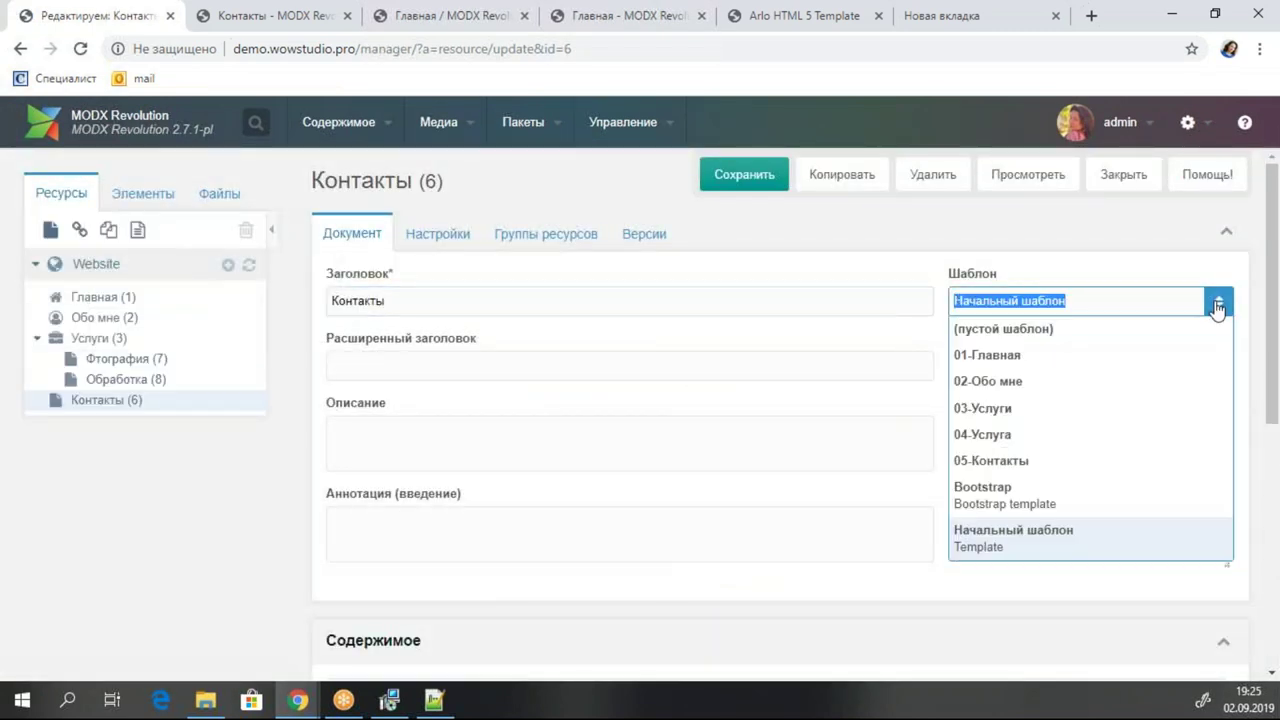
click(1005, 461)
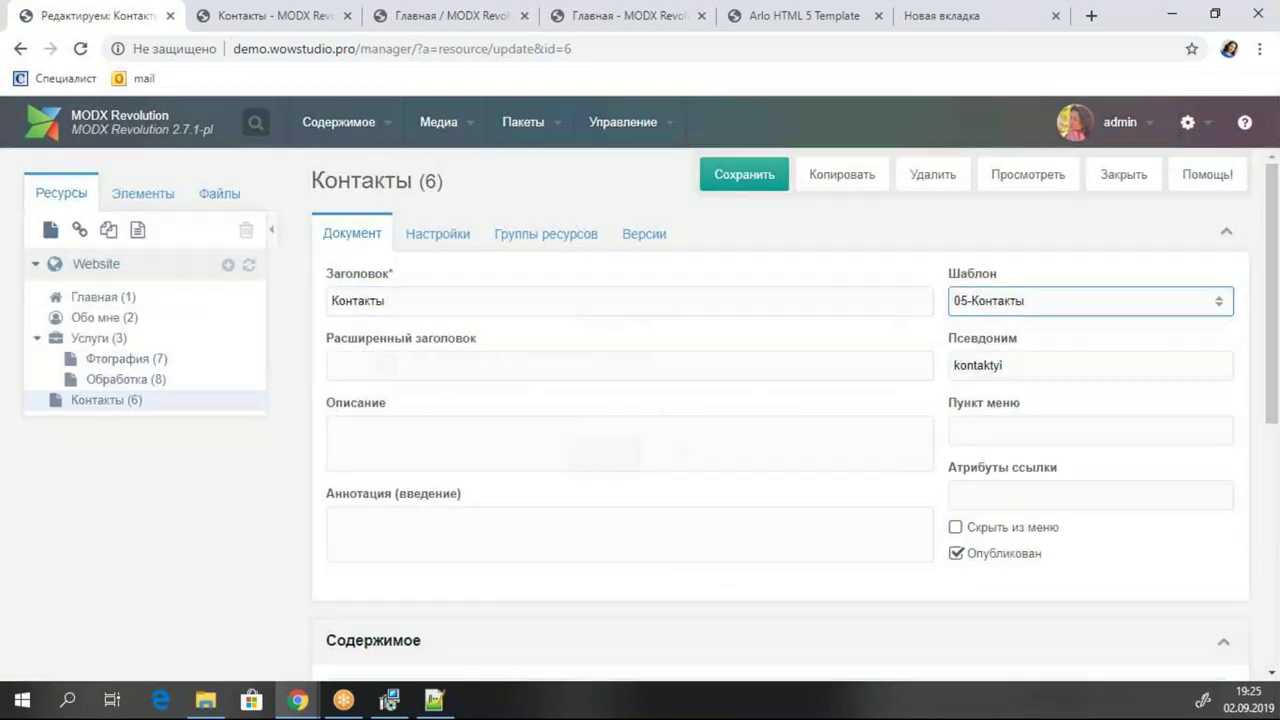
click(604, 454)
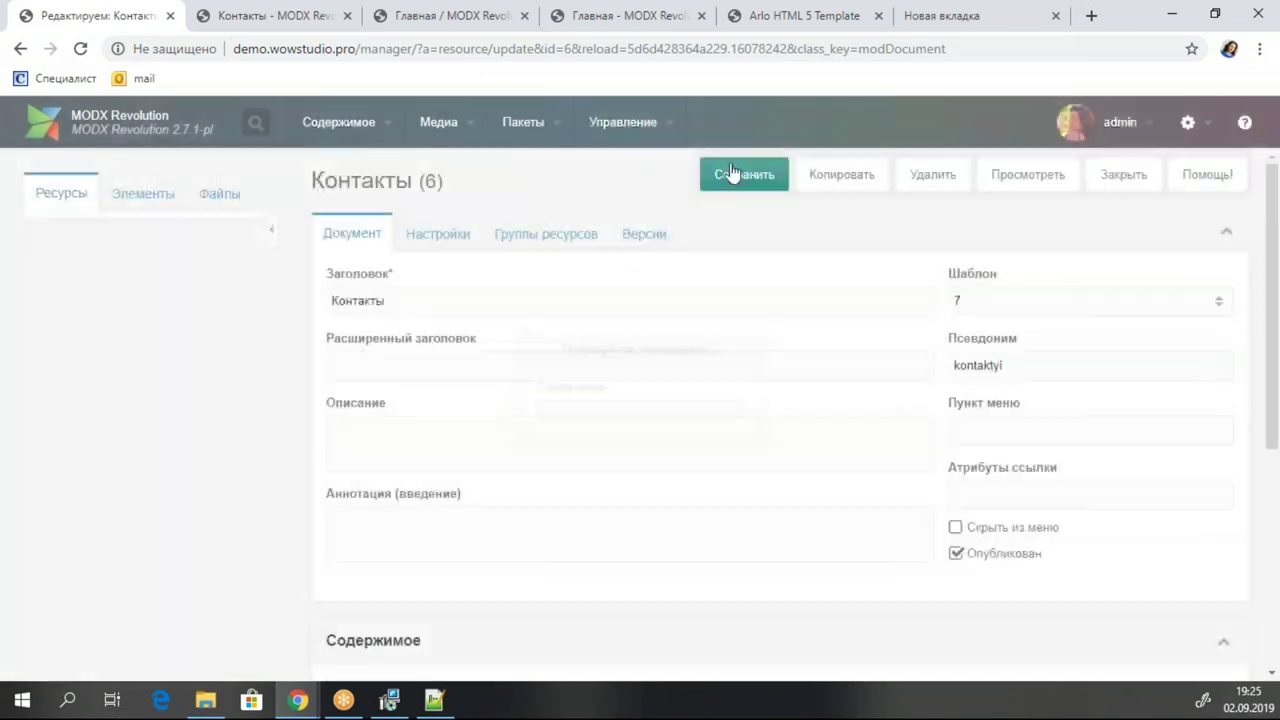
click(726, 168)
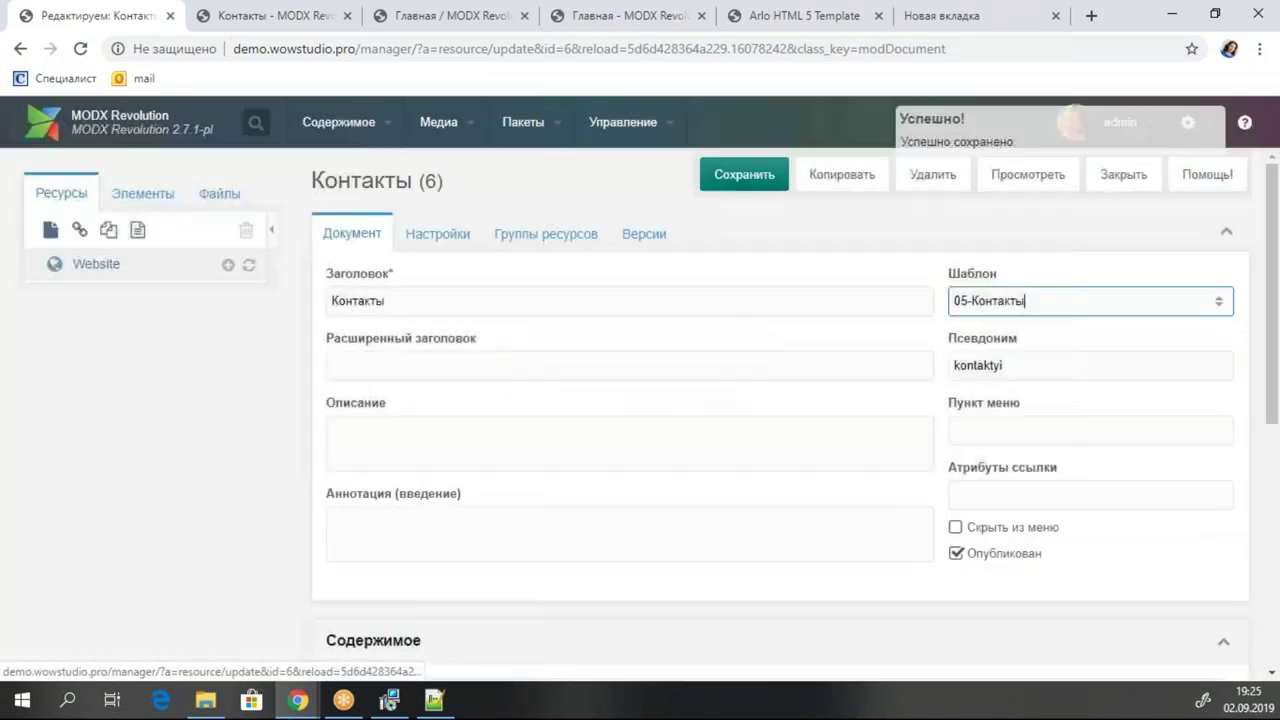
key(ctrl+s)
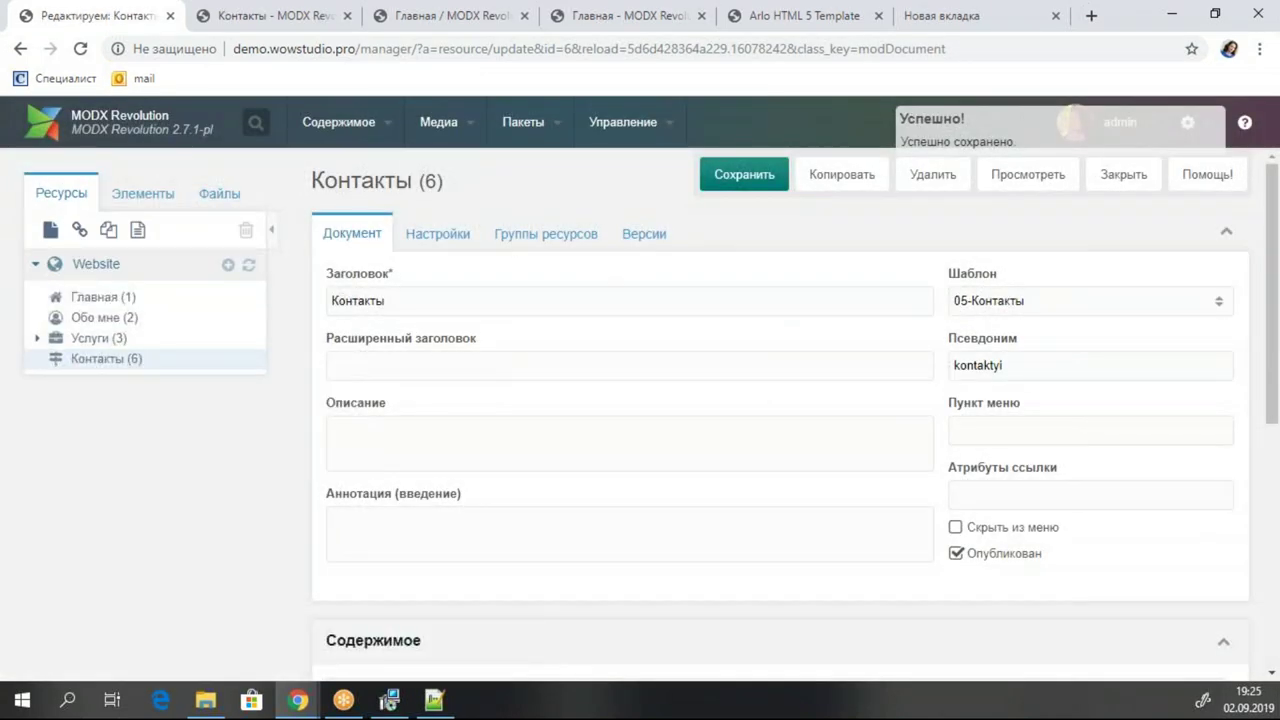
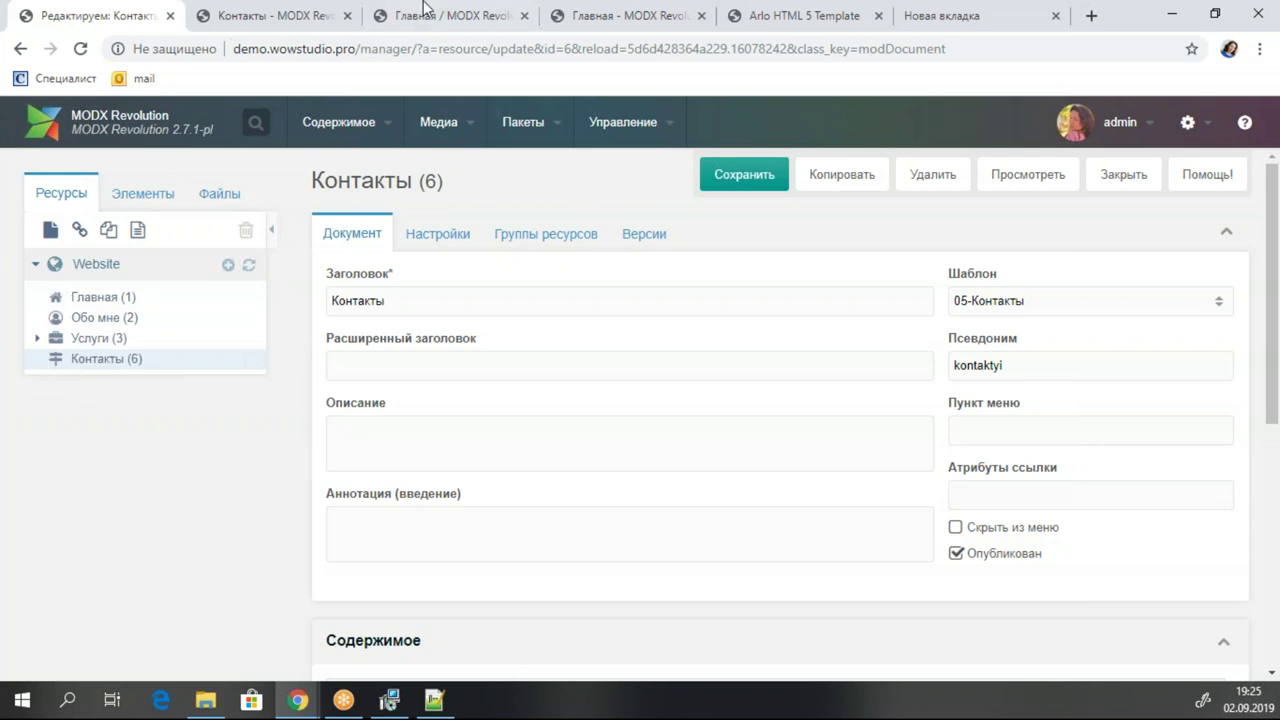
Reload the live Контакты page to check its heading, then go back to the resource editor.
click(293, 19)
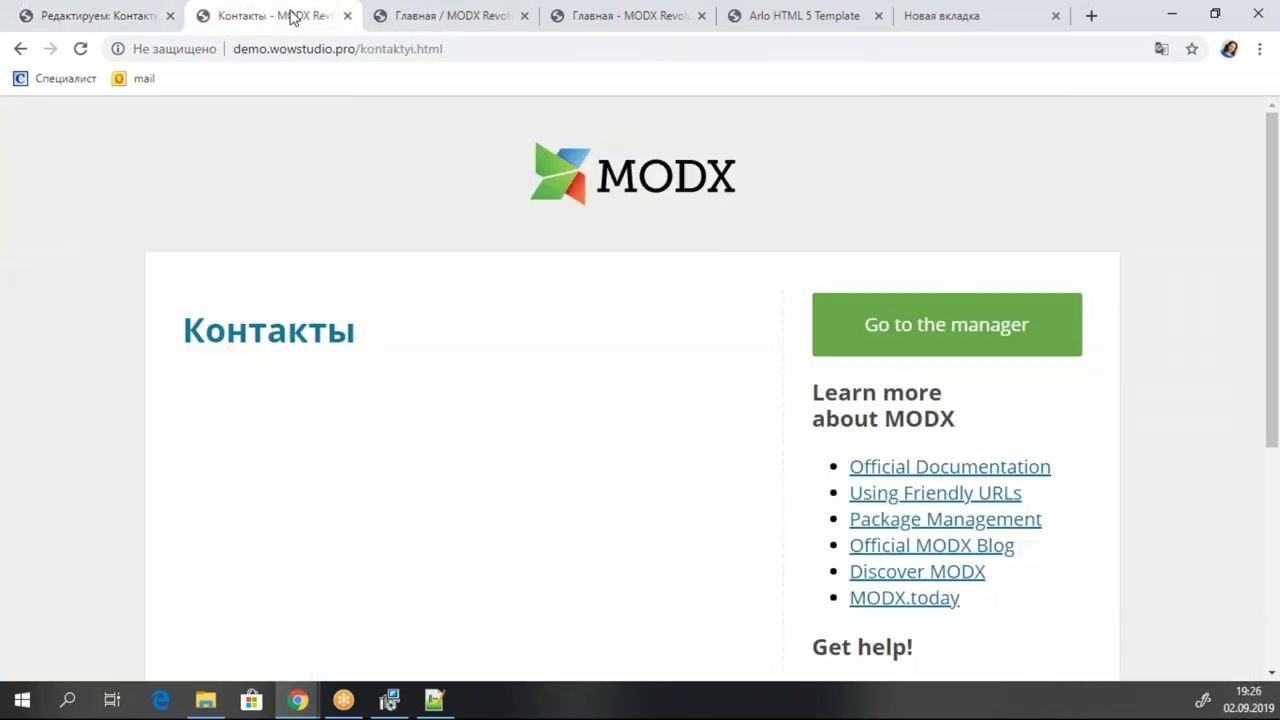
click(81, 49)
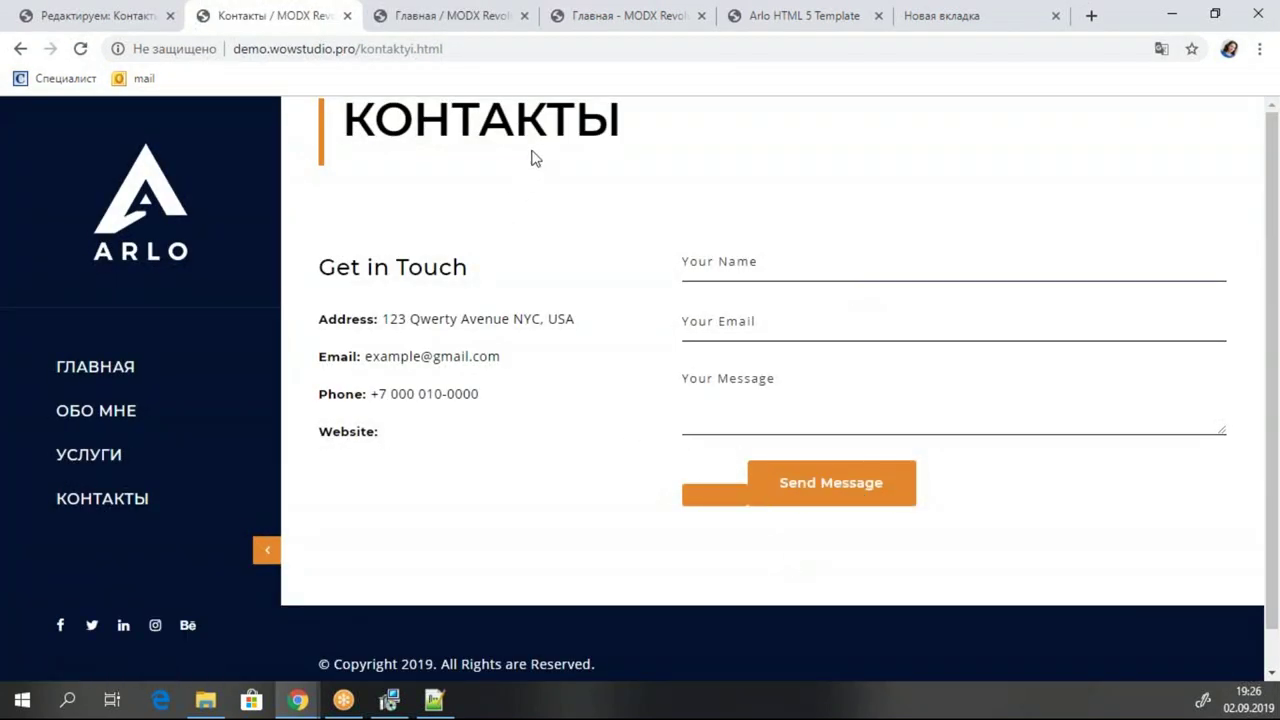
drag(412, 125, 622, 130)
click(658, 154)
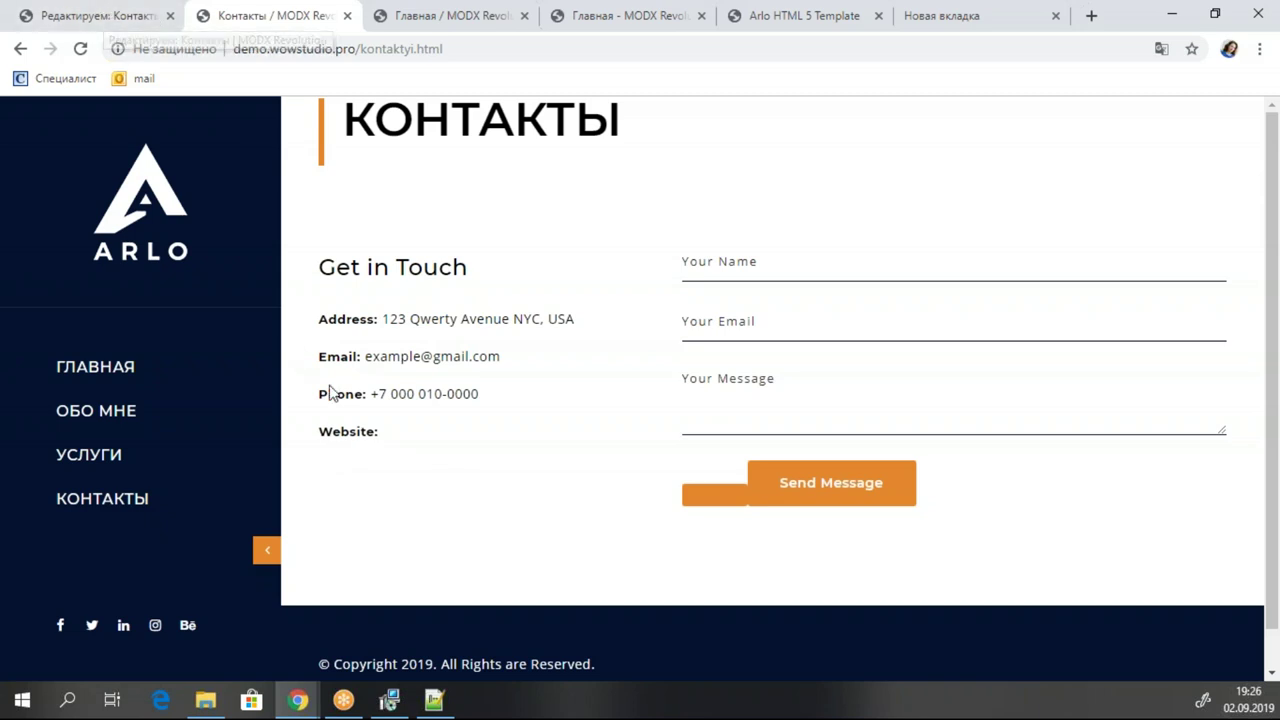
click(110, 16)
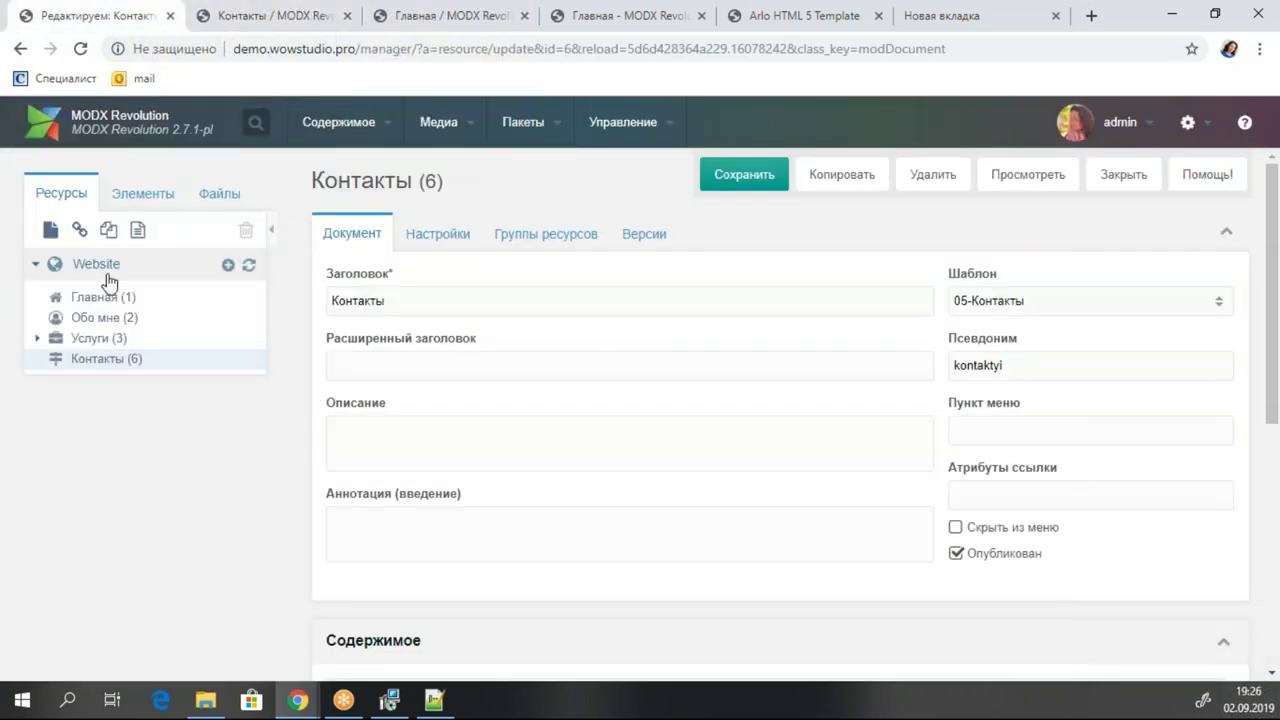
Check the Website field in the ClientConfig Конфигурация settings and expand the Шаблоны list.
click(142, 193)
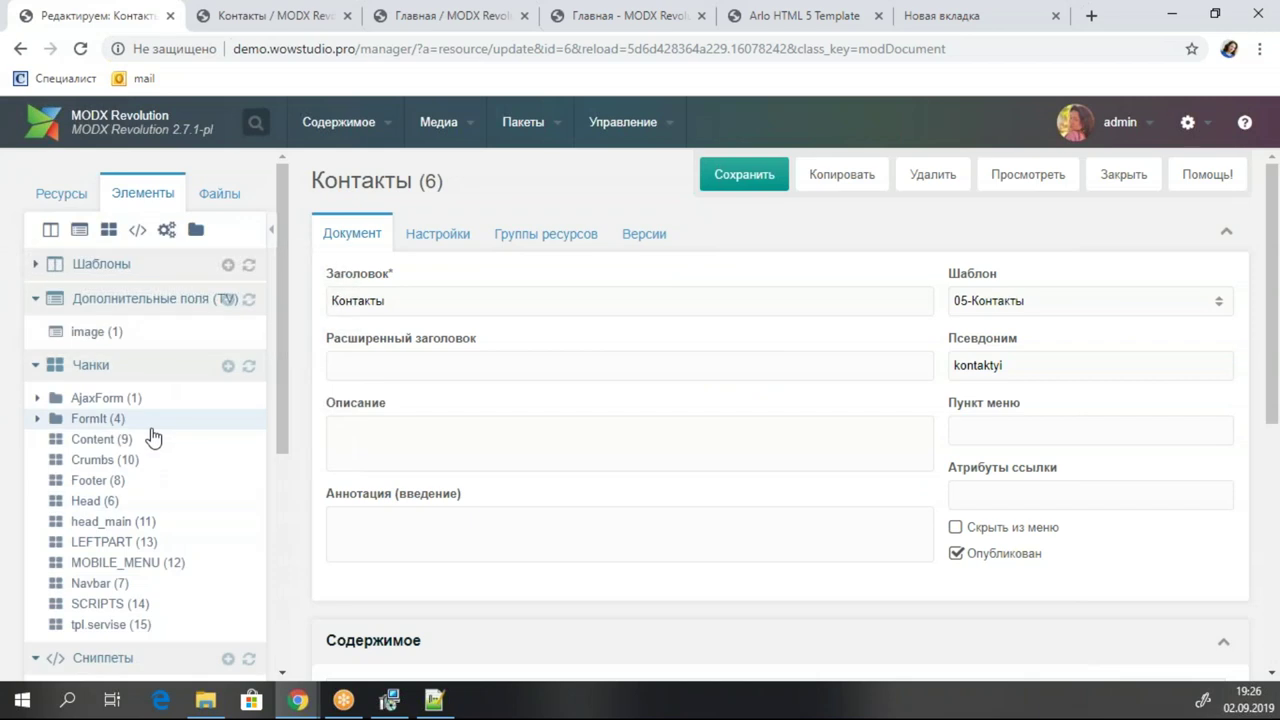
mouse_move(527, 128)
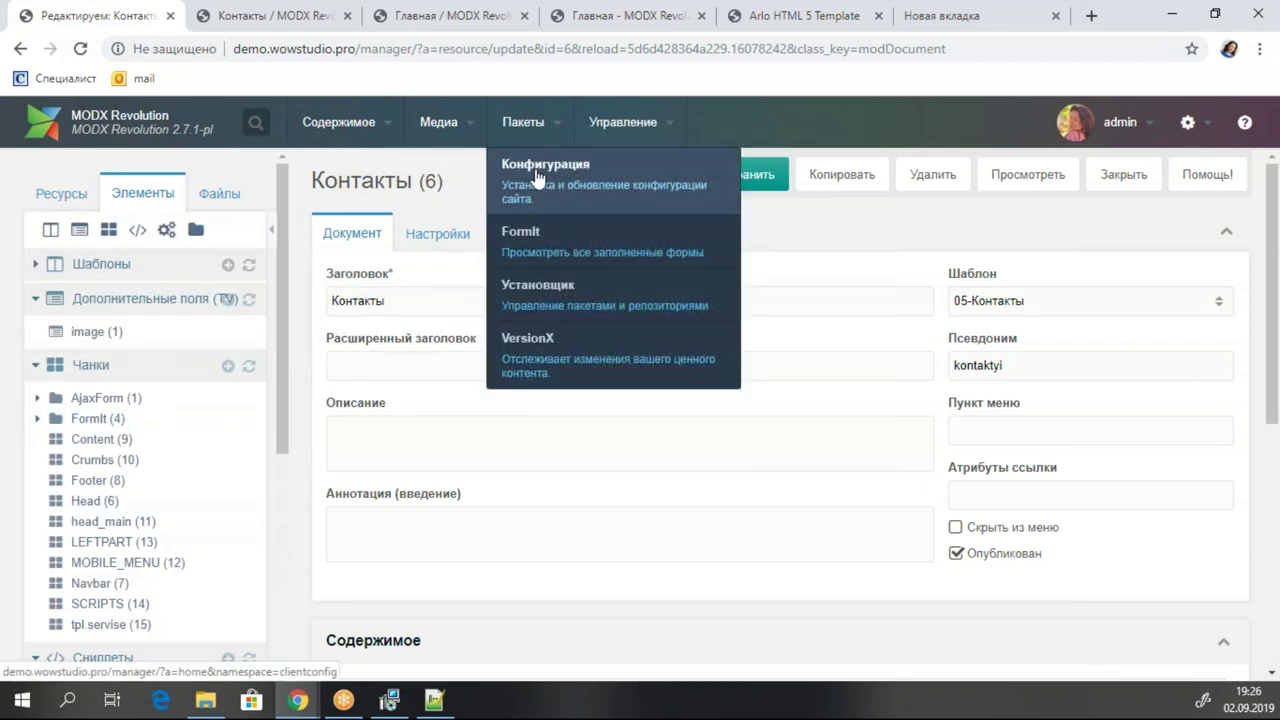
click(538, 176)
scroll(711, 320, down, 1)
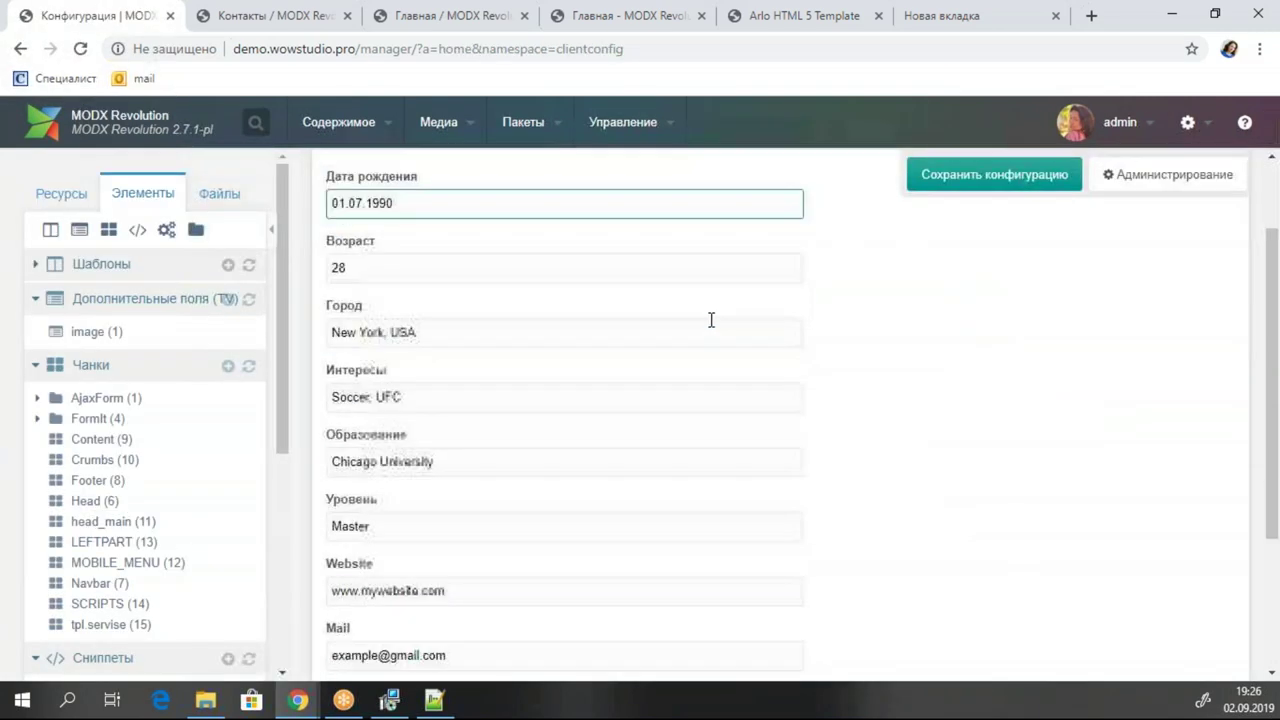
scroll(711, 320, down, 2)
scroll(710, 320, up, 1)
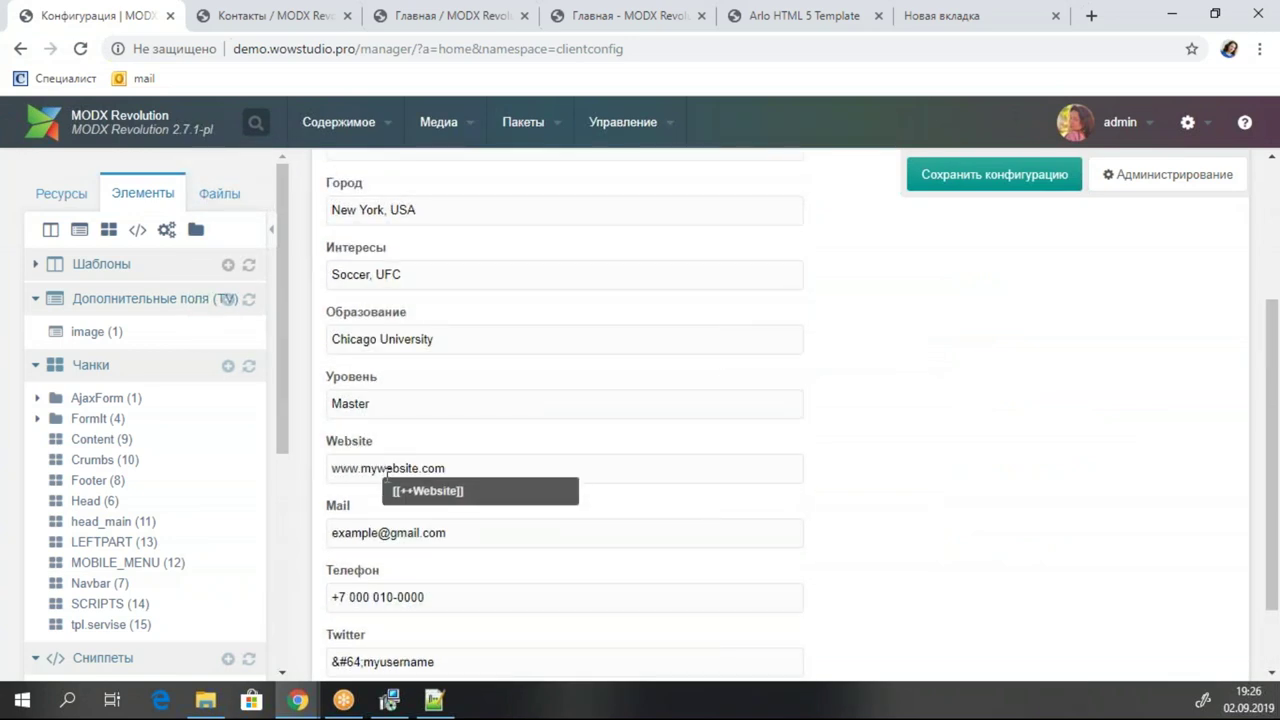
drag(399, 449, 308, 452)
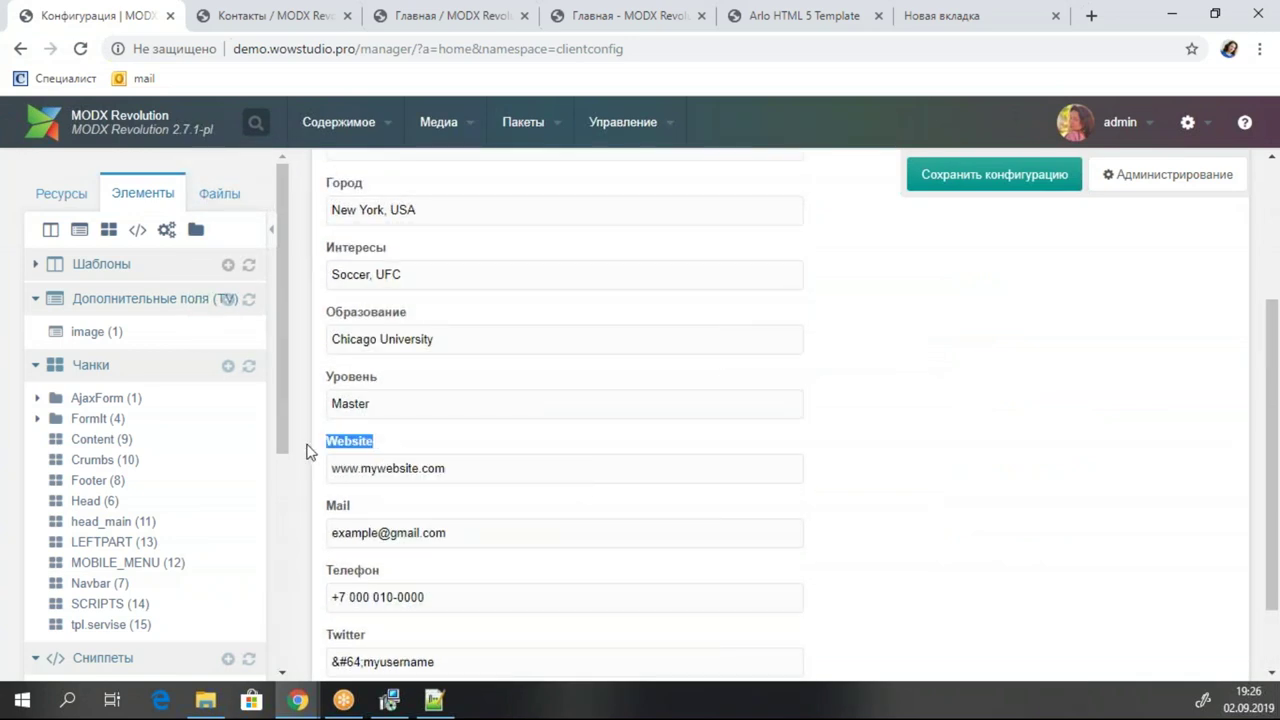
scroll(214, 381, down, 4)
scroll(214, 381, up, 4)
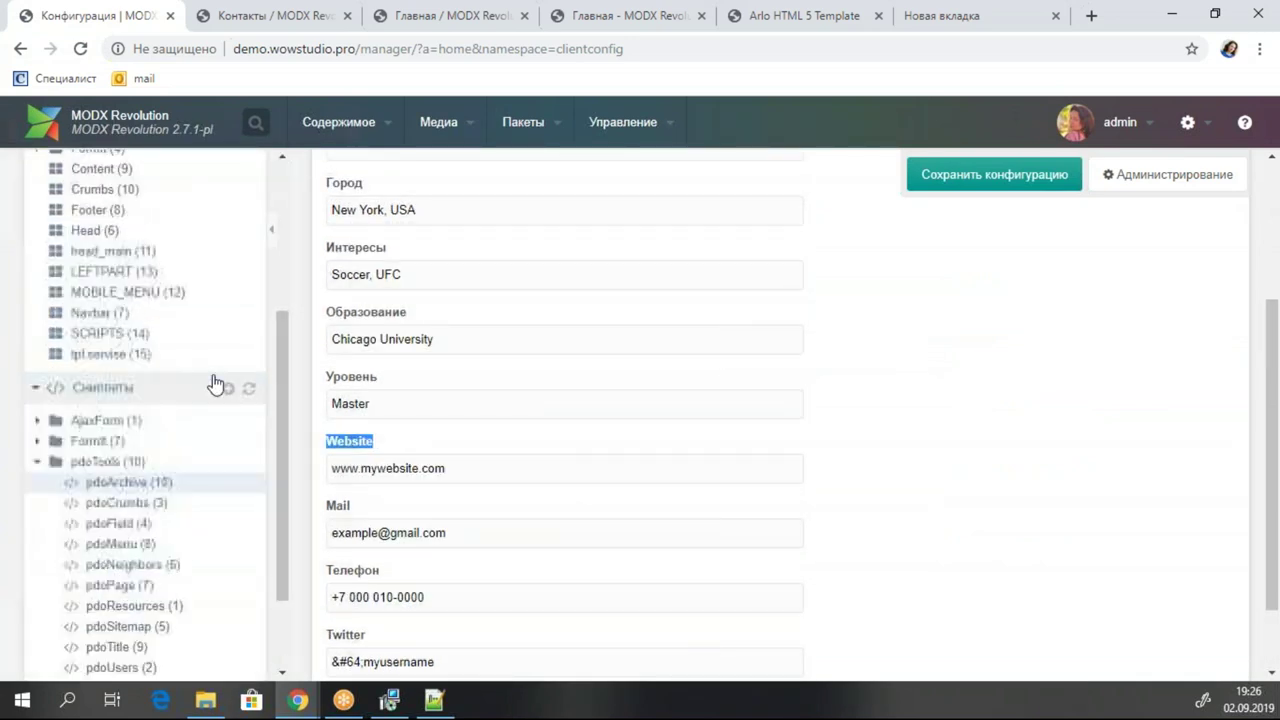
click(35, 264)
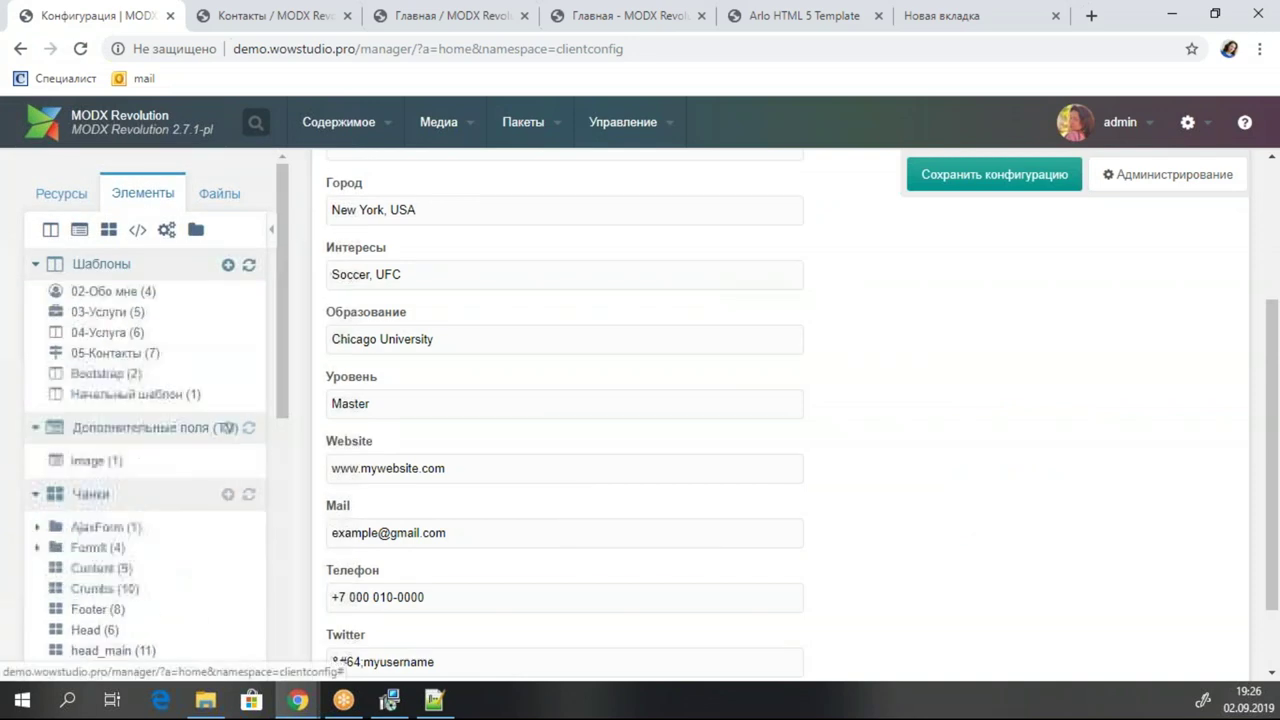
In 05-Контакты, close the Website link's href with '>' on line 54, remove the extra </a>, and save.
click(112, 386)
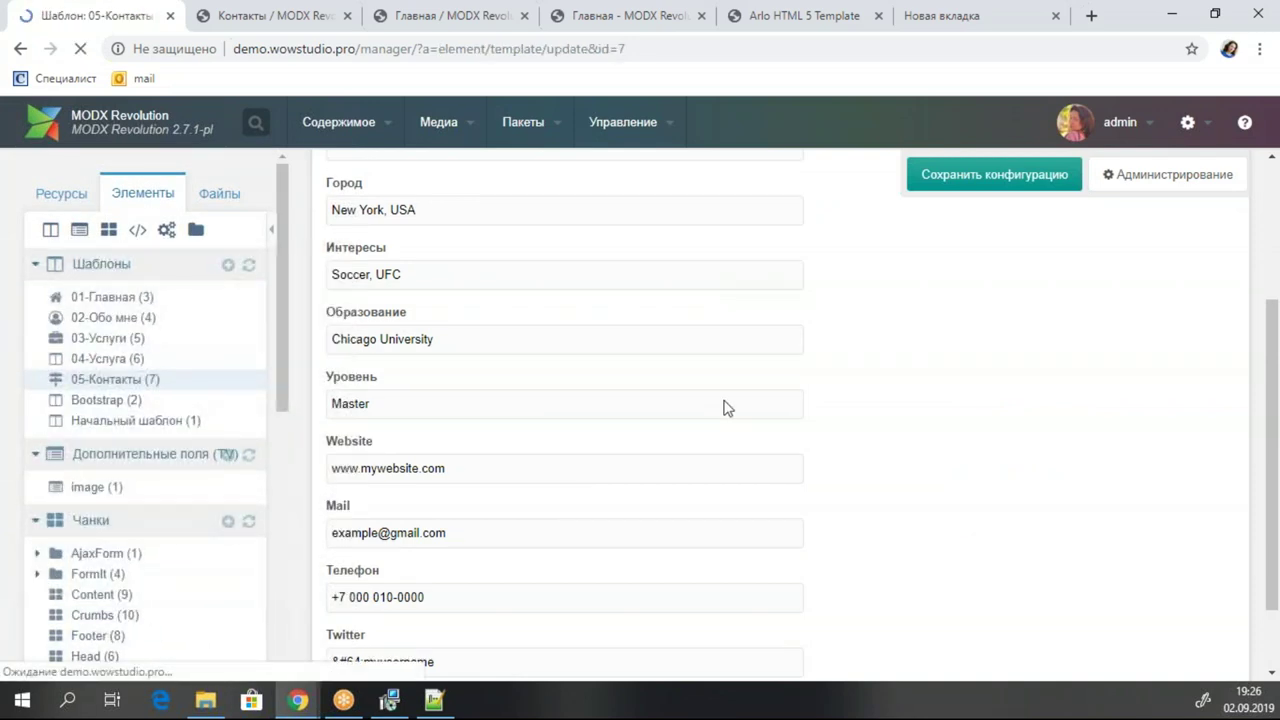
scroll(723, 405, down, 10)
scroll(943, 510, down, 6)
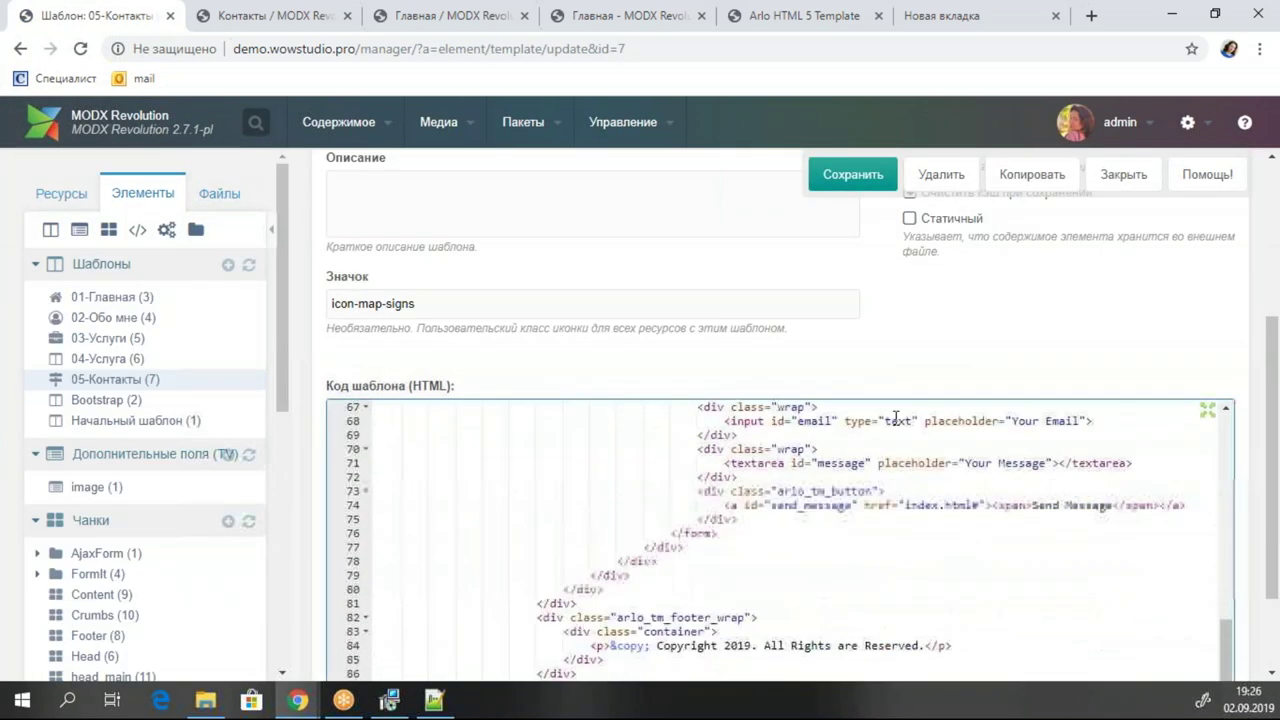
scroll(943, 510, up, 2)
scroll(943, 510, up, 6)
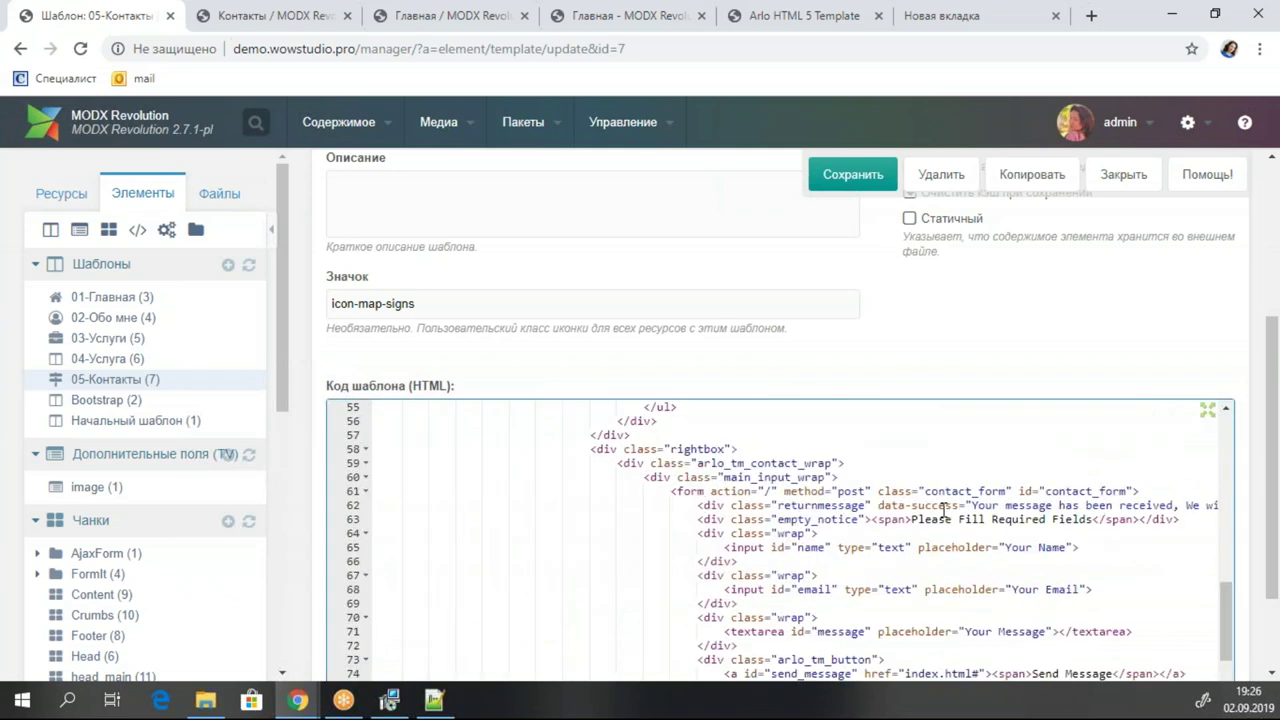
click(1054, 561)
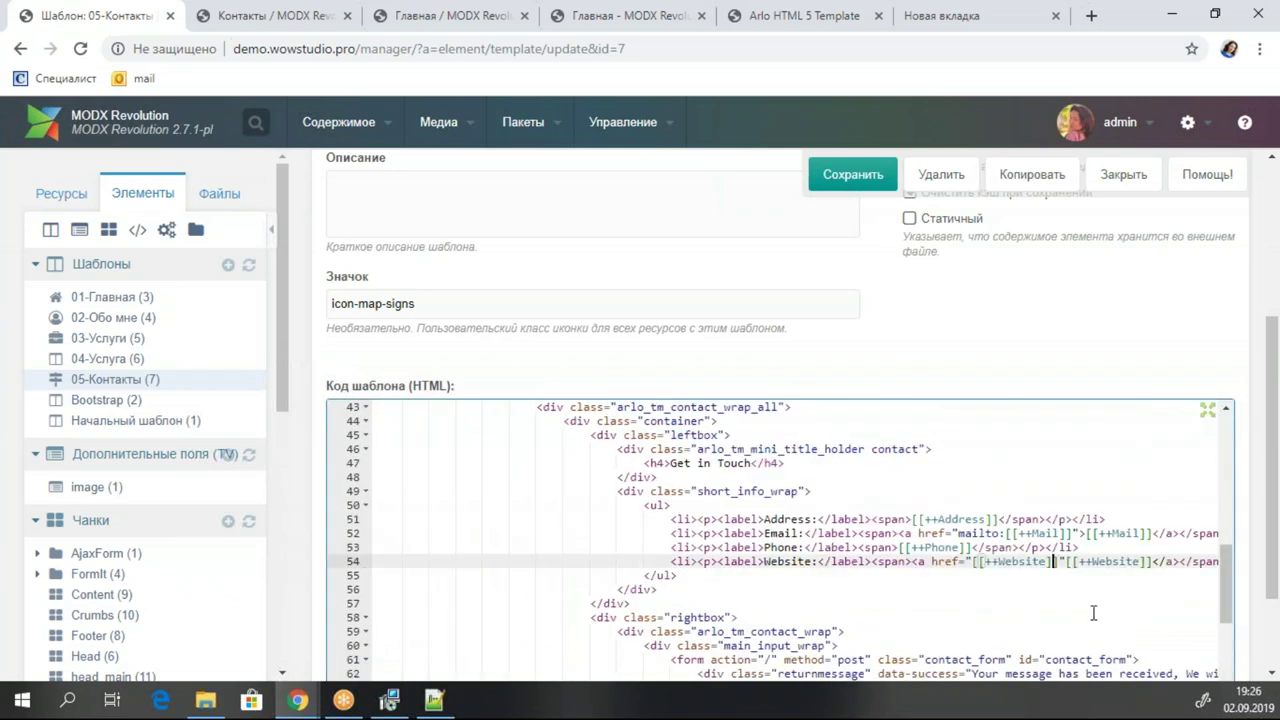
key(Right)
text(>)
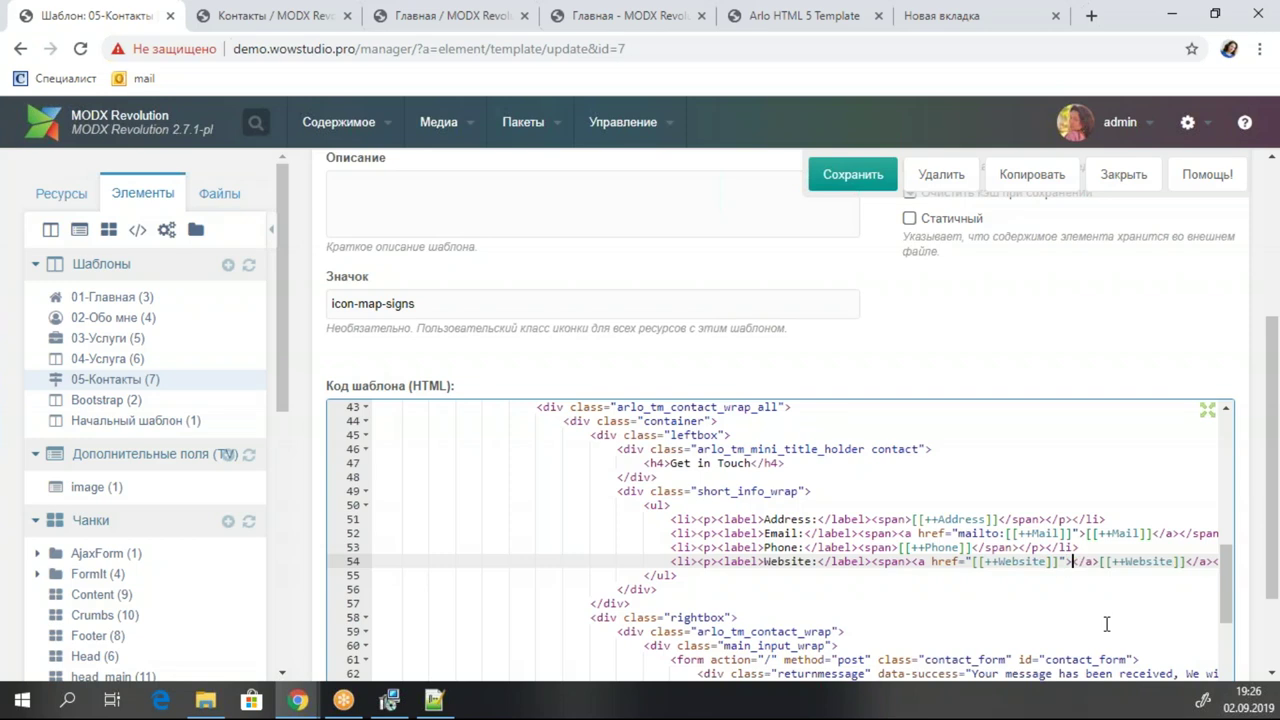
drag(1102, 561, 1074, 567)
key(BackSpace)
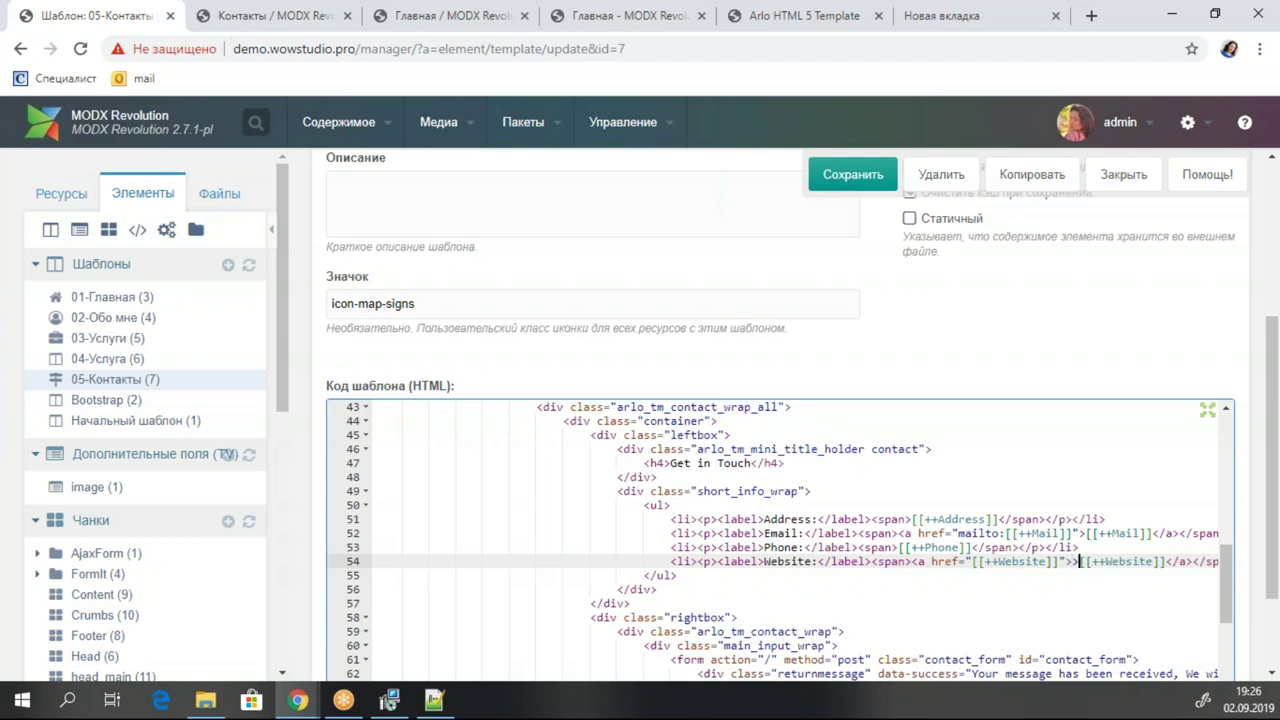
key(BackSpace)
click(853, 174)
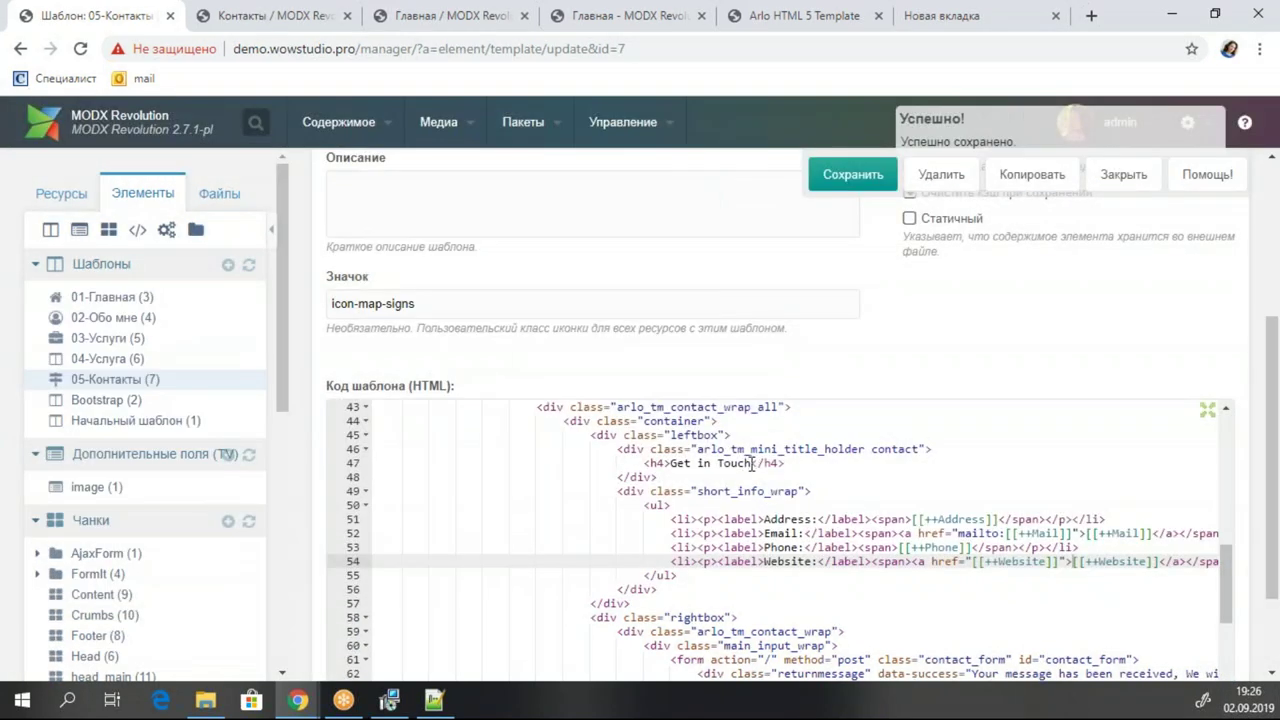
Replace the 'Get in Touch' heading with 'Контакты' and save the template.
drag(752, 463, 670, 463)
text(Rjynfrns)
key(BackSpace)
key(BackSpace)
key(BackSpace)
key(BackSpace)
key(BackSpace)
key(BackSpace)
key(BackSpace)
key(BackSpace)
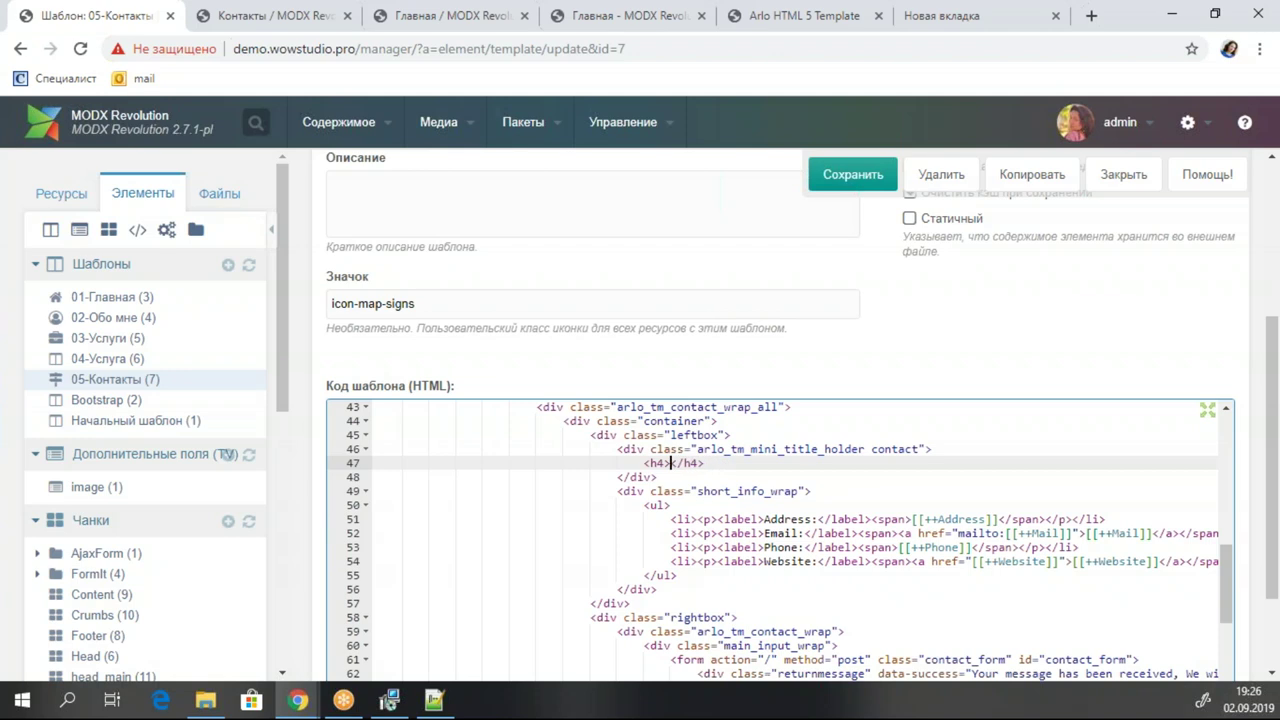
text(Контакты)
click(853, 174)
Change the heading to 'Контактная информация', fix the mistyped letter, and save.
double_click(706, 466)
click(727, 465)
key(BackSpace)
text(ная ин)
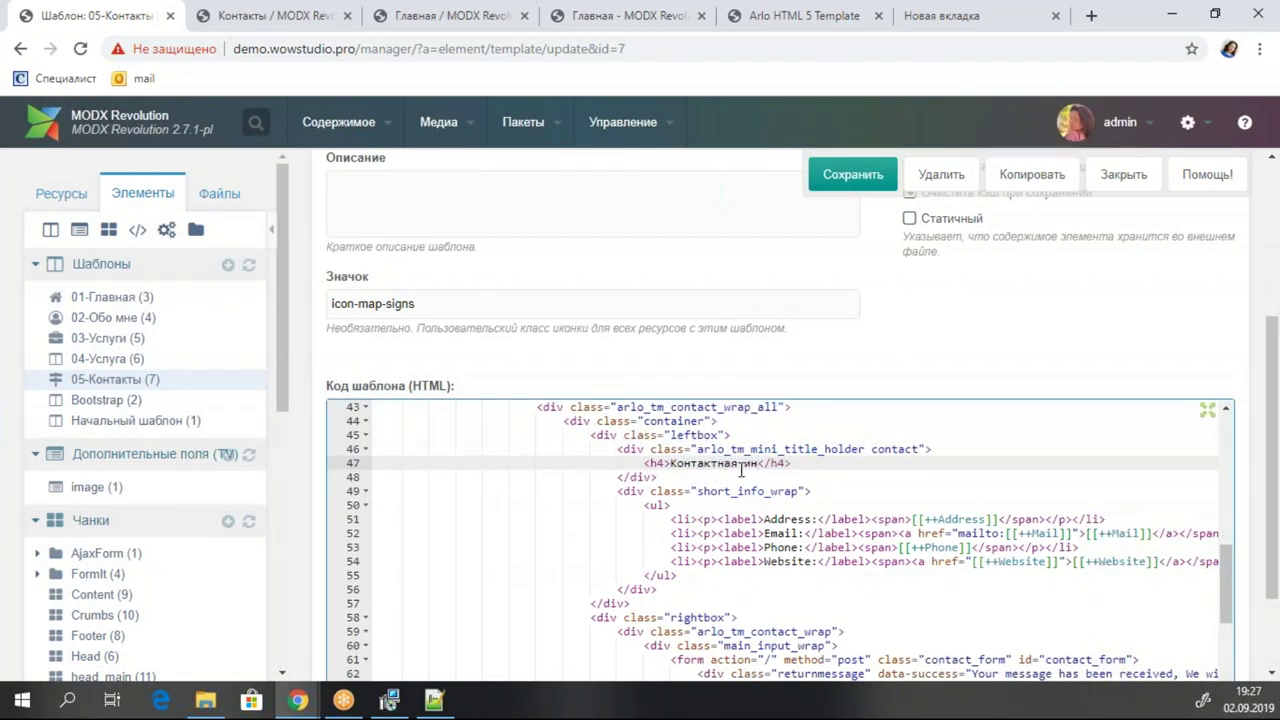
text(фопмация)
click(850, 180)
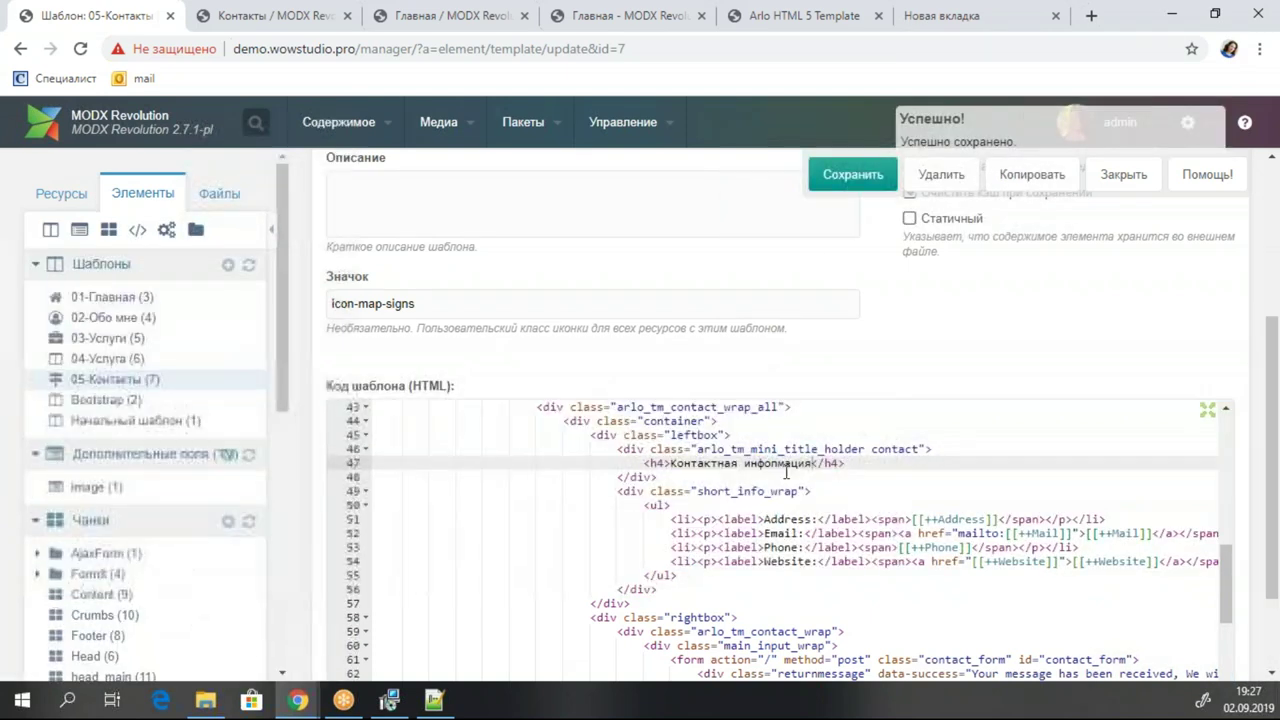
click(777, 464)
key(BackSpace)
text(р)
click(849, 173)
scroll(1048, 432, down, 5)
scroll(960, 525, up, 1)
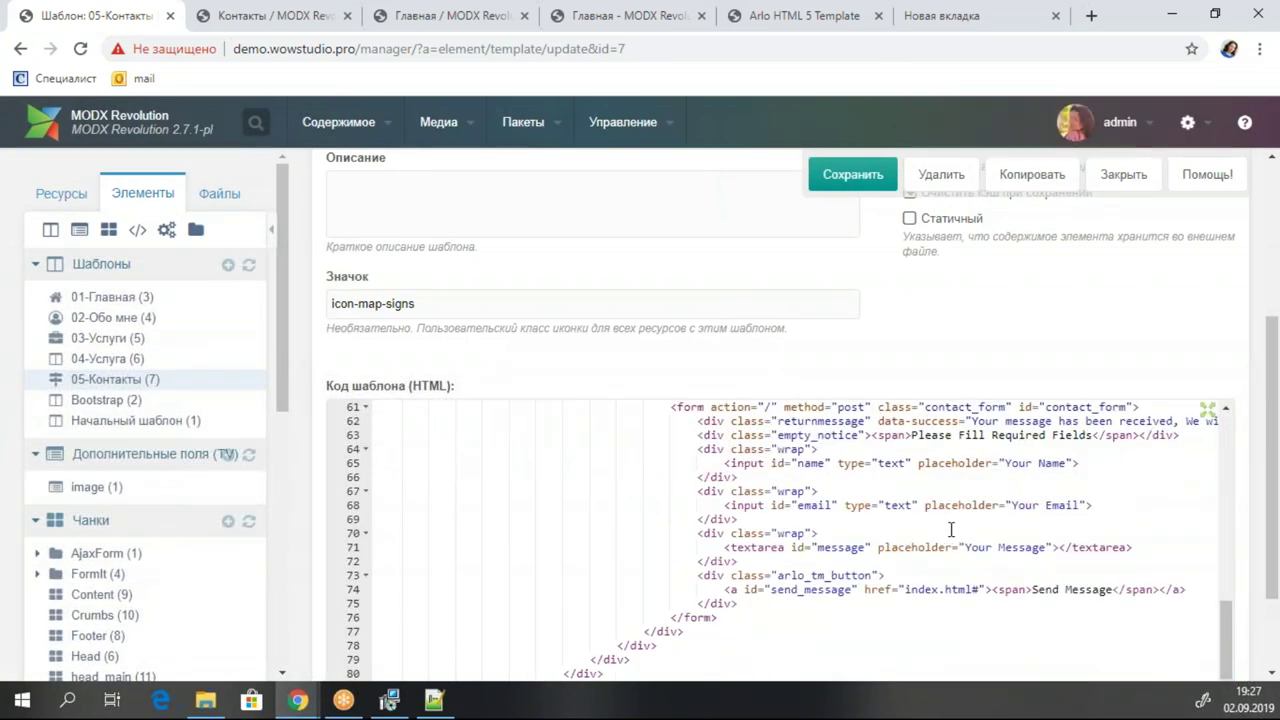
scroll(951, 529, up, 2)
Comment out the arlo_tm_footer_wrap copyright block around lines 82–83 and save the template.
scroll(951, 529, down, 2)
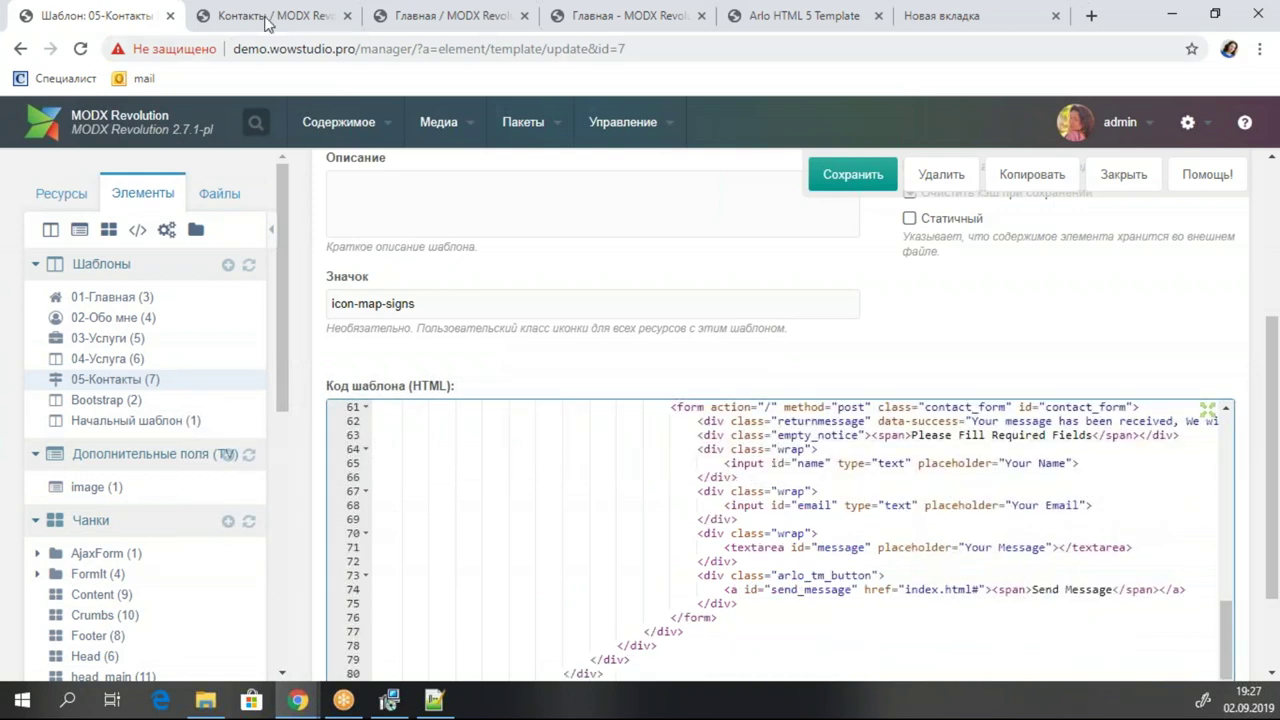
click(268, 18)
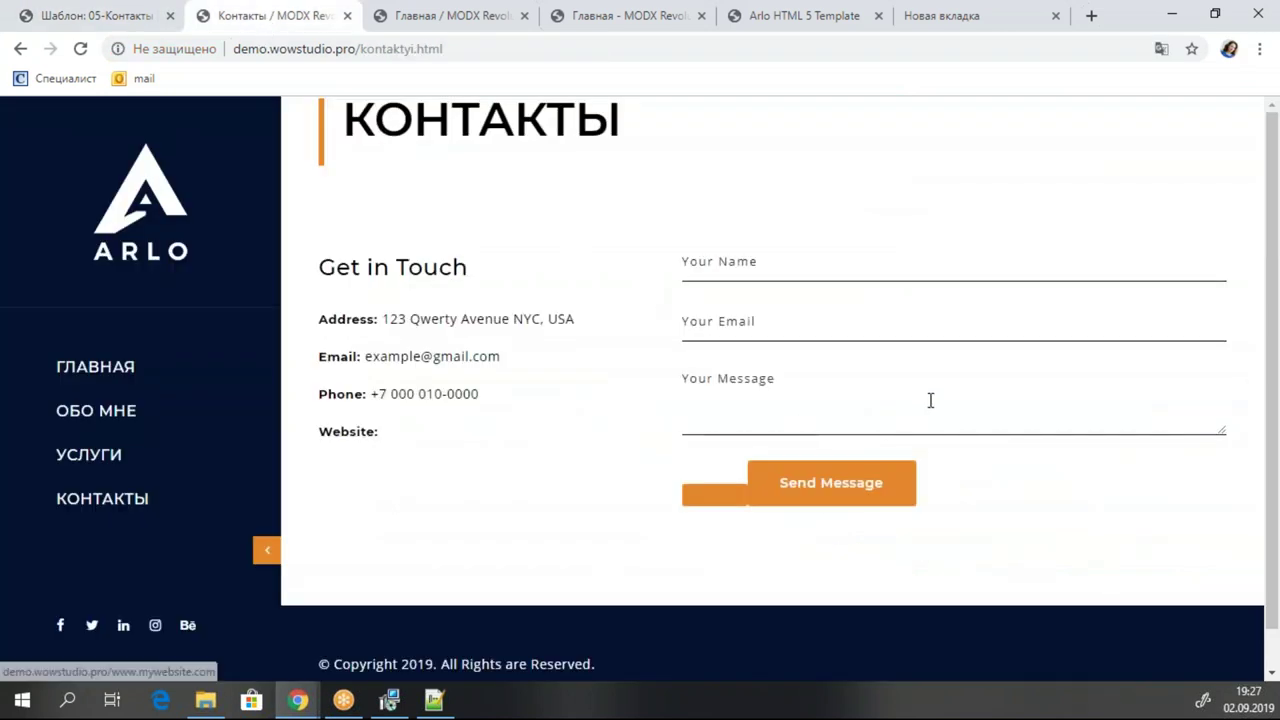
click(146, 17)
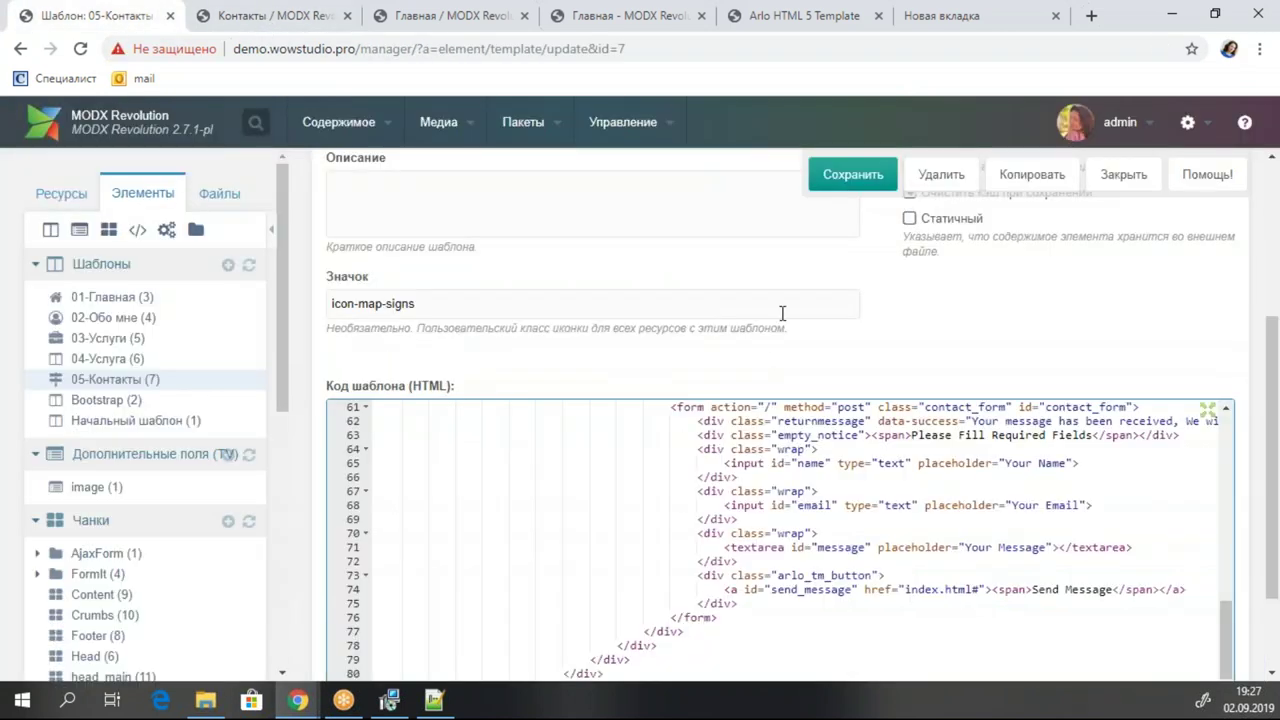
scroll(880, 383, down, 5)
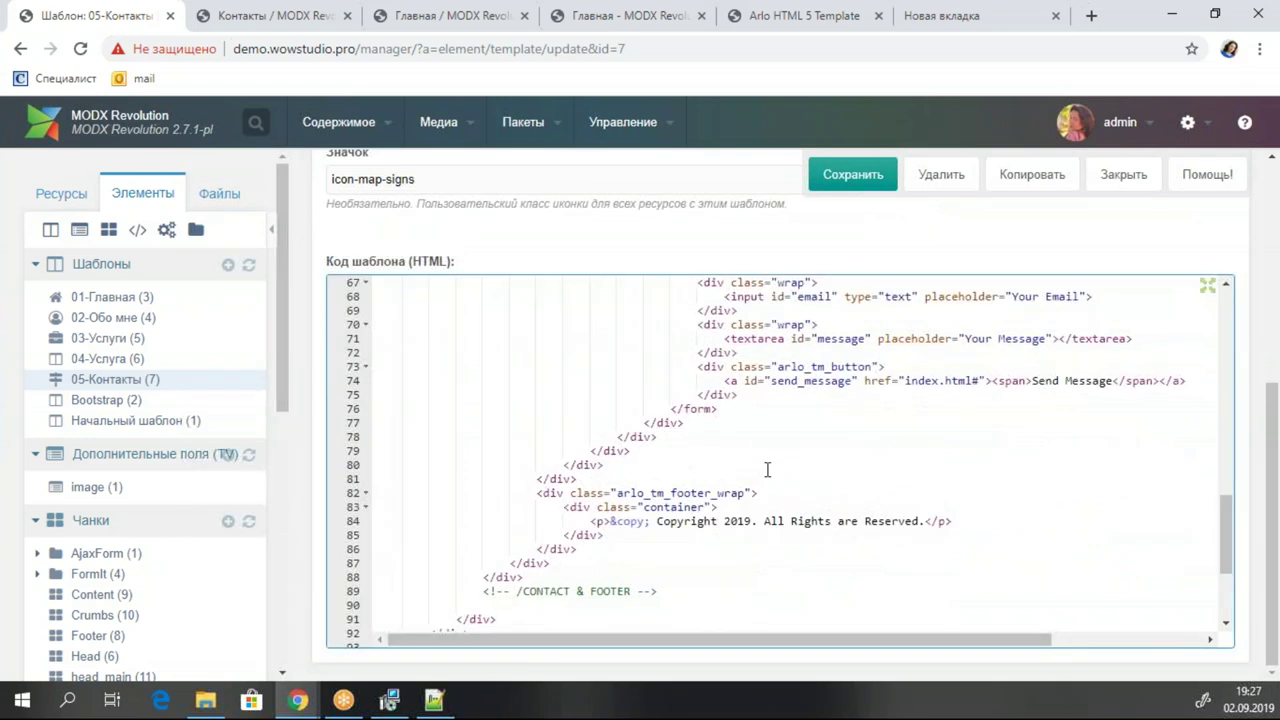
click(618, 508)
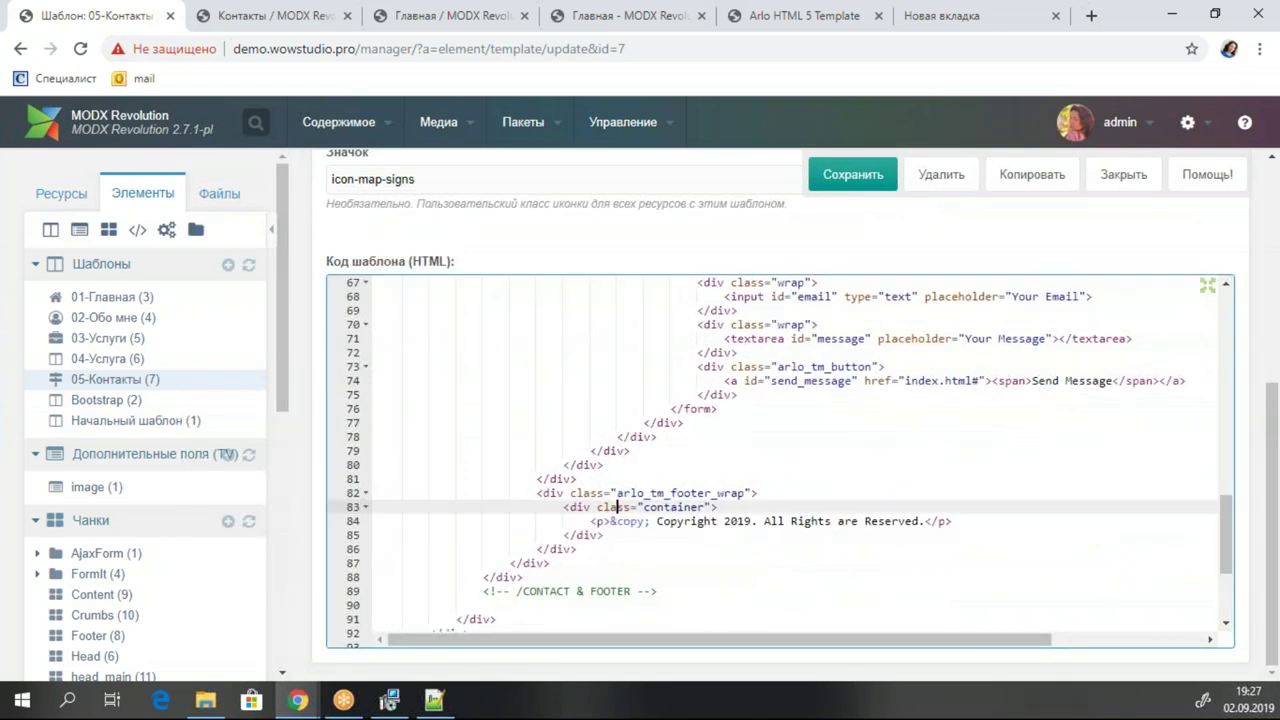
click(565, 493)
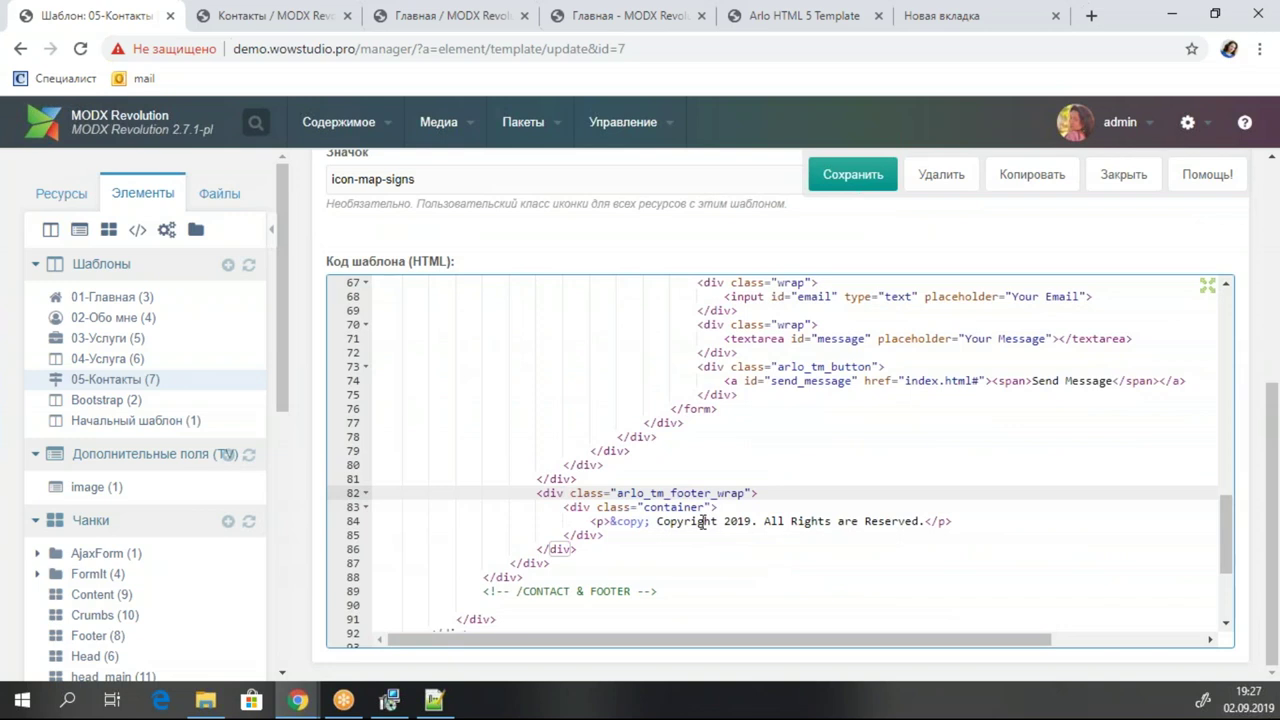
click(578, 550)
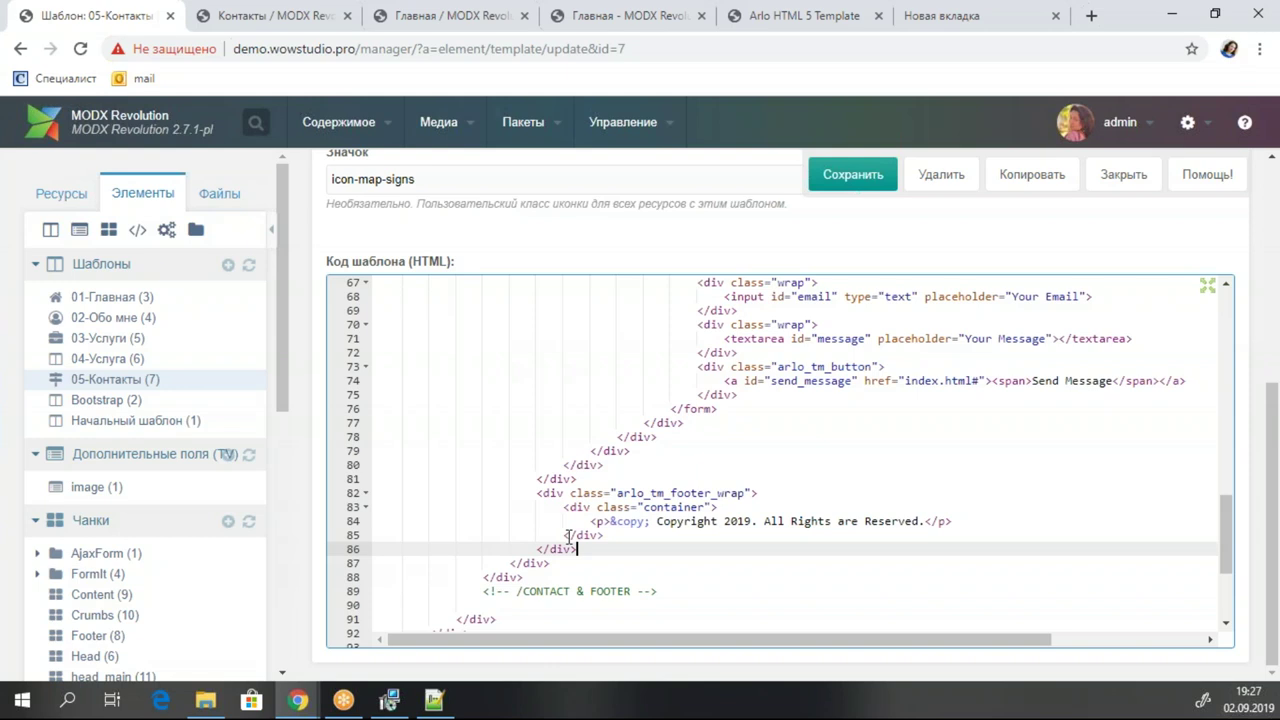
click(601, 514)
click(545, 496)
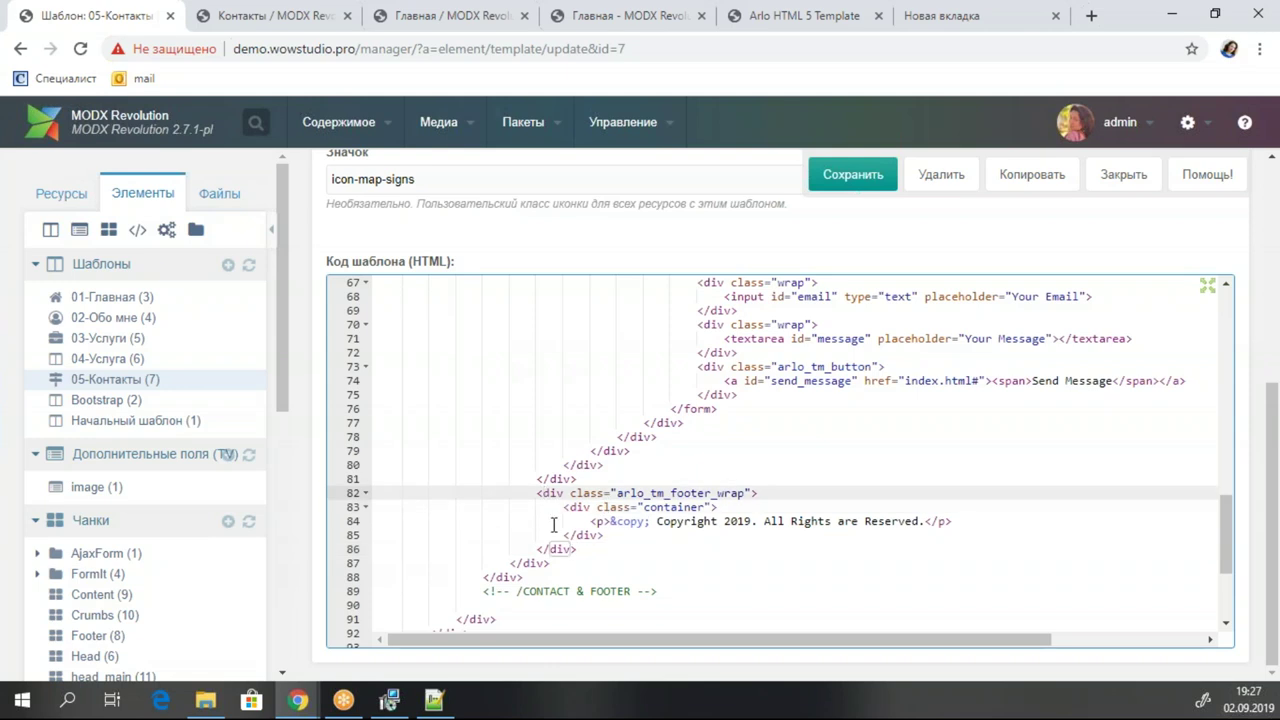
text(!--)
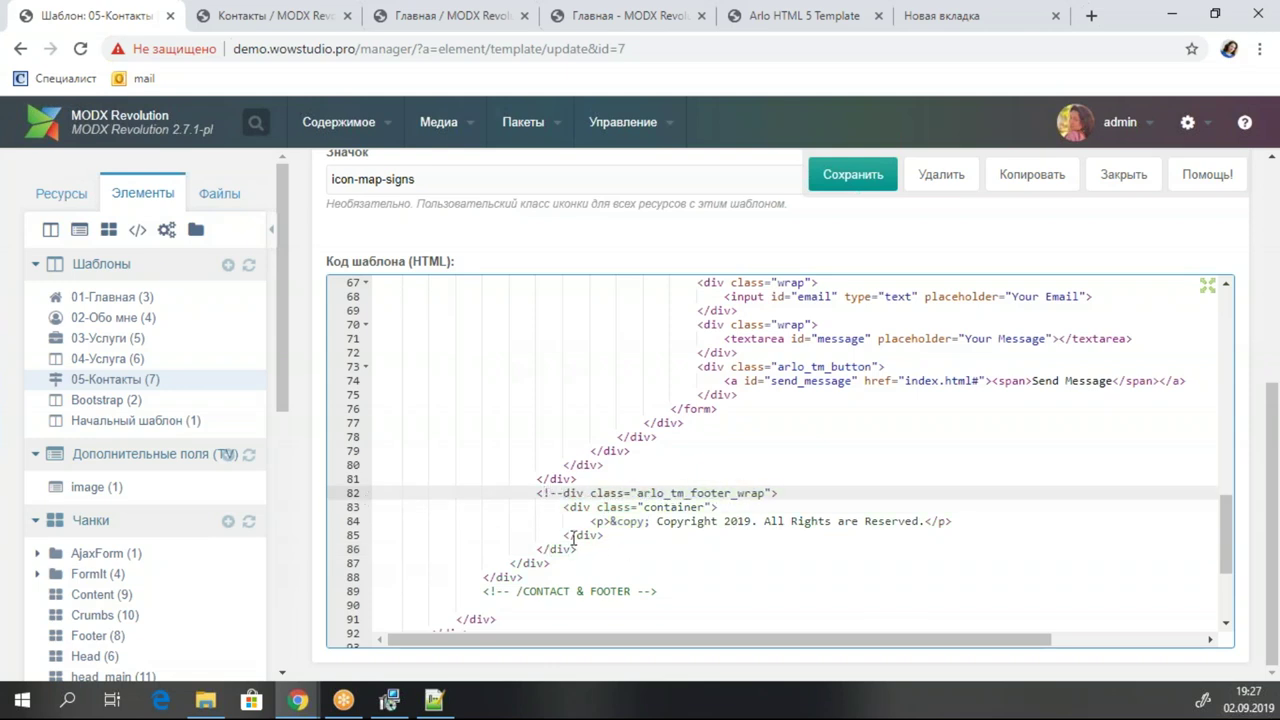
click(574, 550)
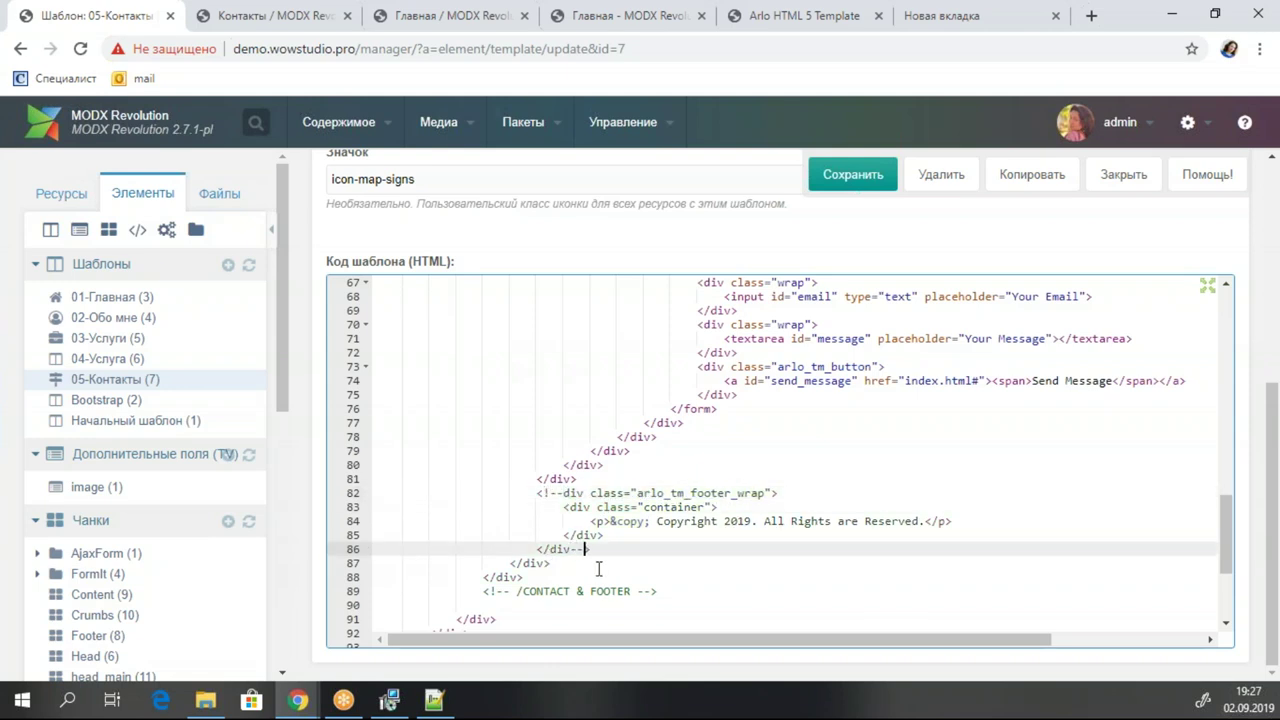
key(ctrl+s)
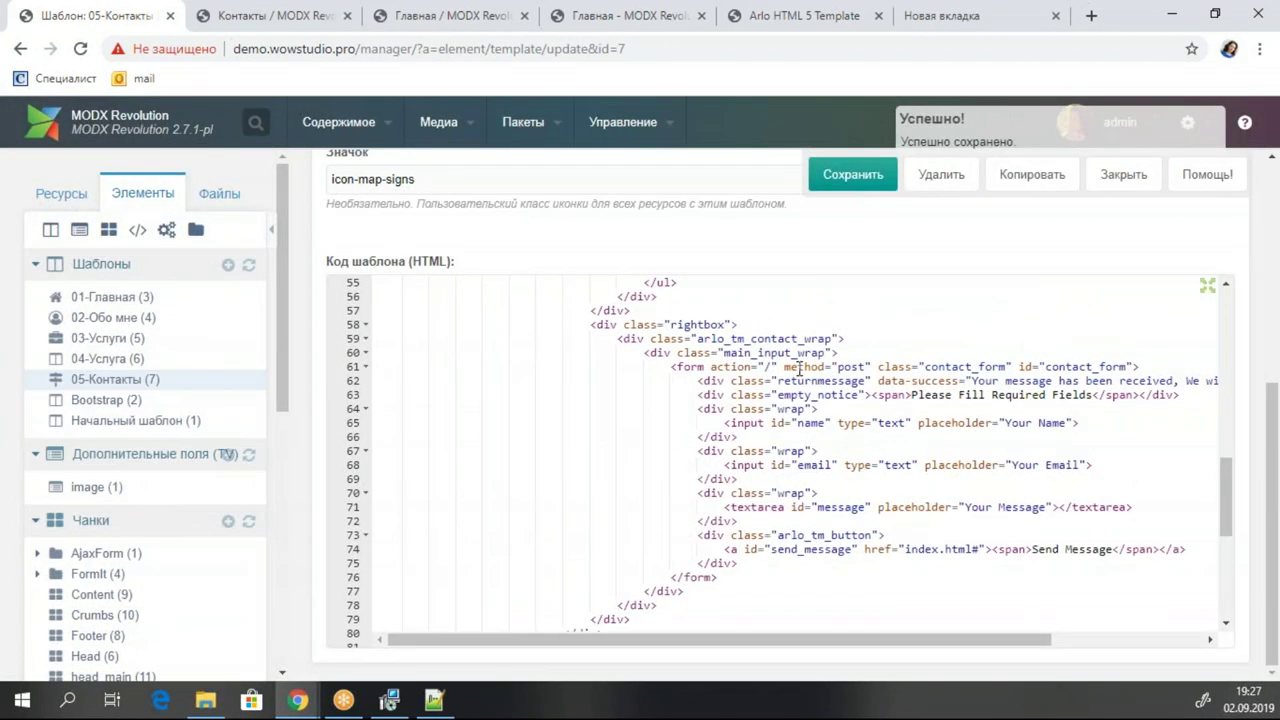
Add blank lines after the main_input_wrap div and paste the [[!AjaxForm? ...]] snippet call there.
click(795, 353)
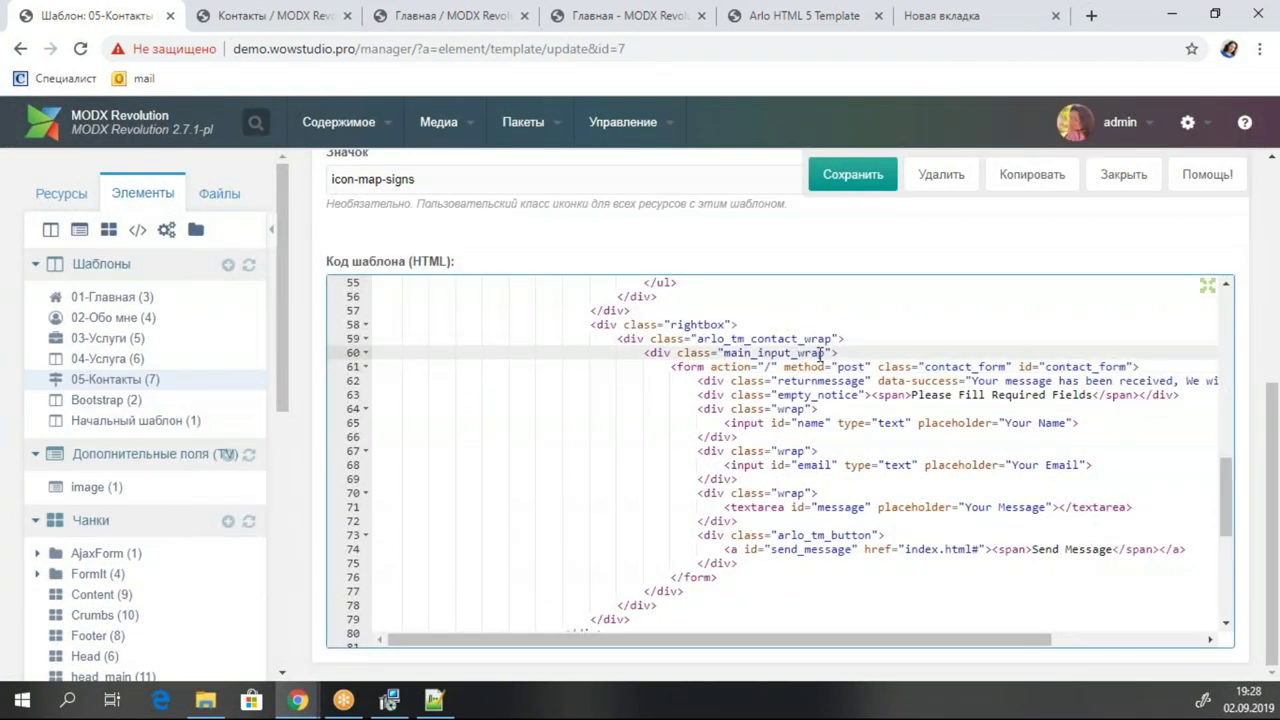
click(879, 342)
click(879, 354)
key(Return)
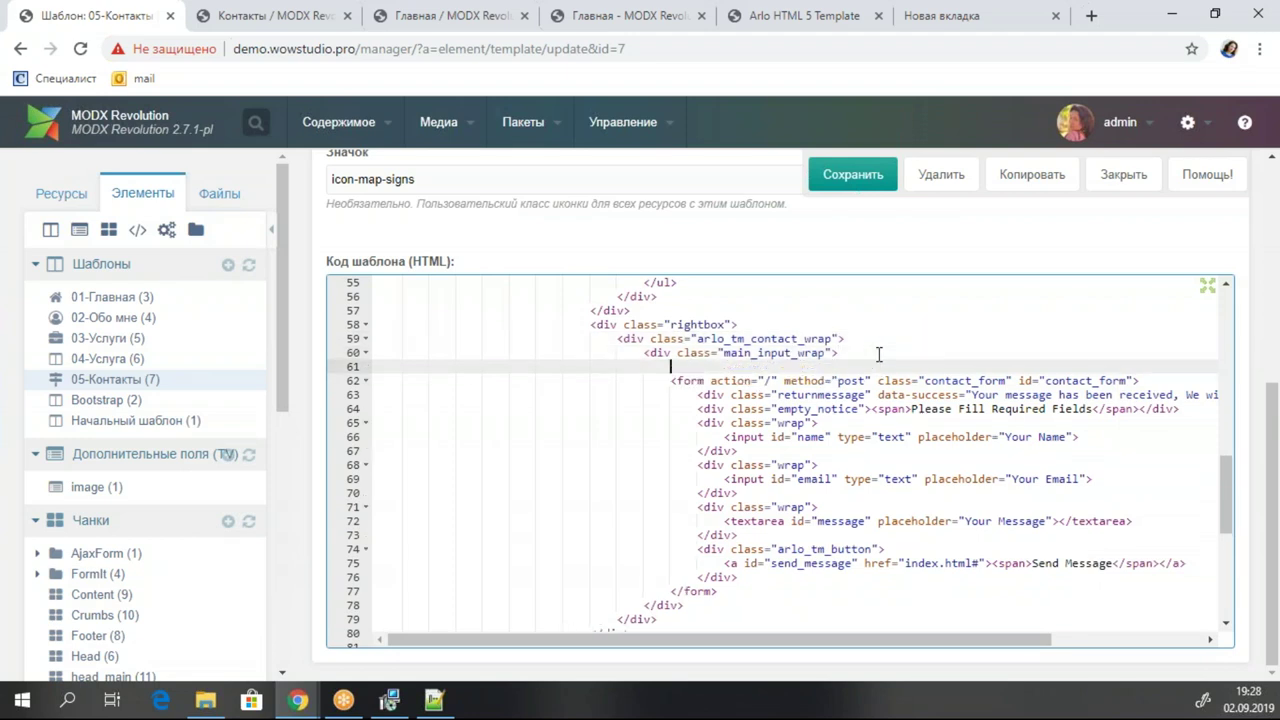
key(Return)
key(Return)
key(Up)
key(Up)
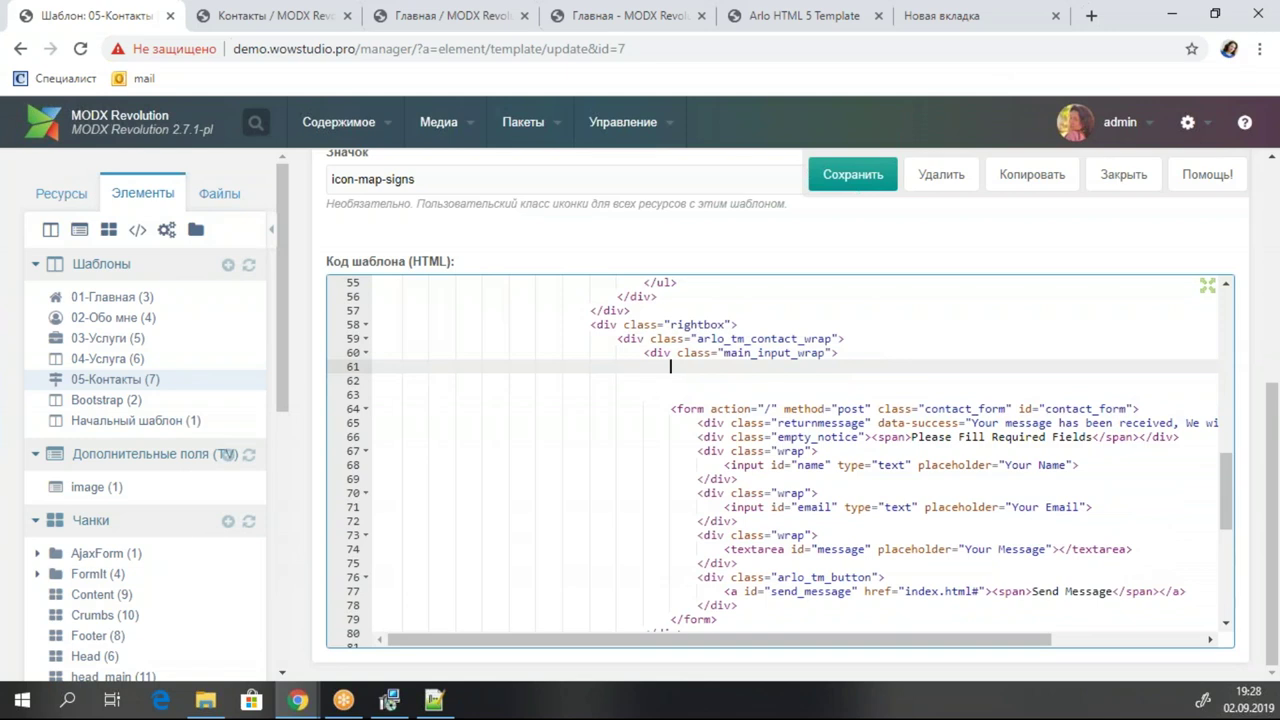
click(694, 368)
key(ctrl+v)
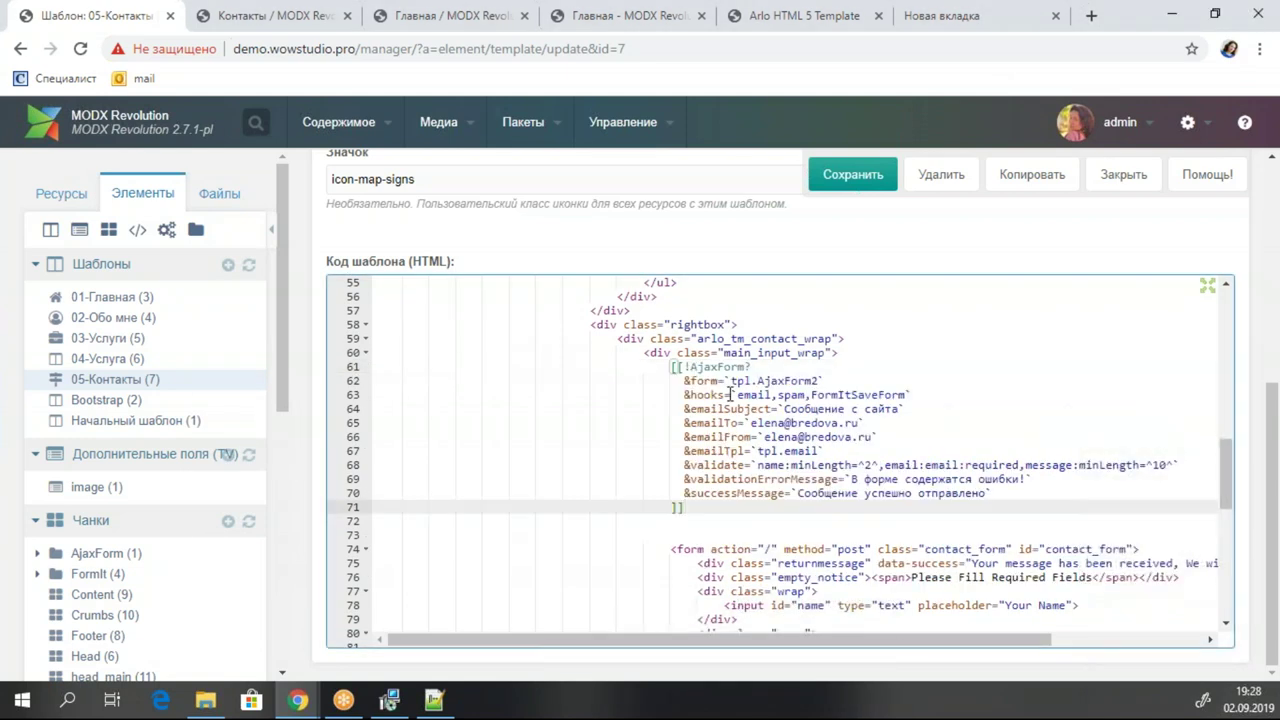
Review the form chunk, hooks, email subject, email address and emailTpl parameters of the snippet.
click(704, 408)
key(Up)
key(Up)
key(Up)
drag(685, 381, 851, 381)
drag(695, 395, 924, 398)
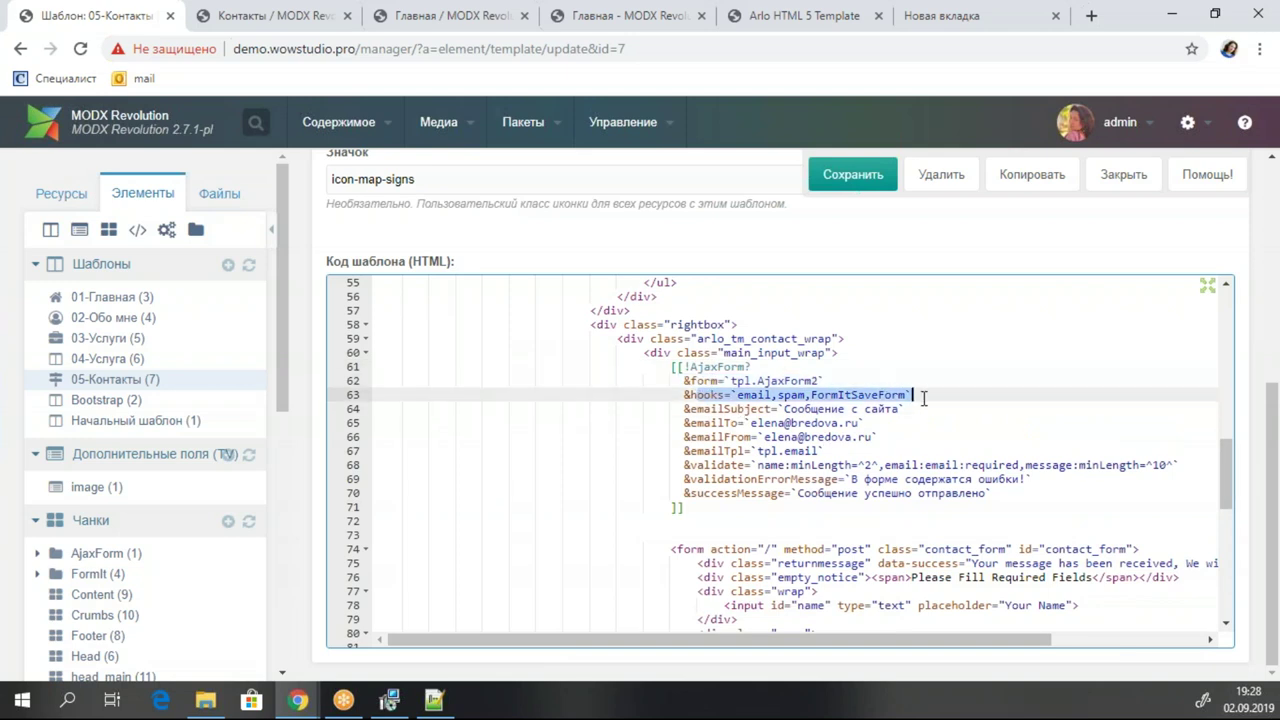
click(719, 397)
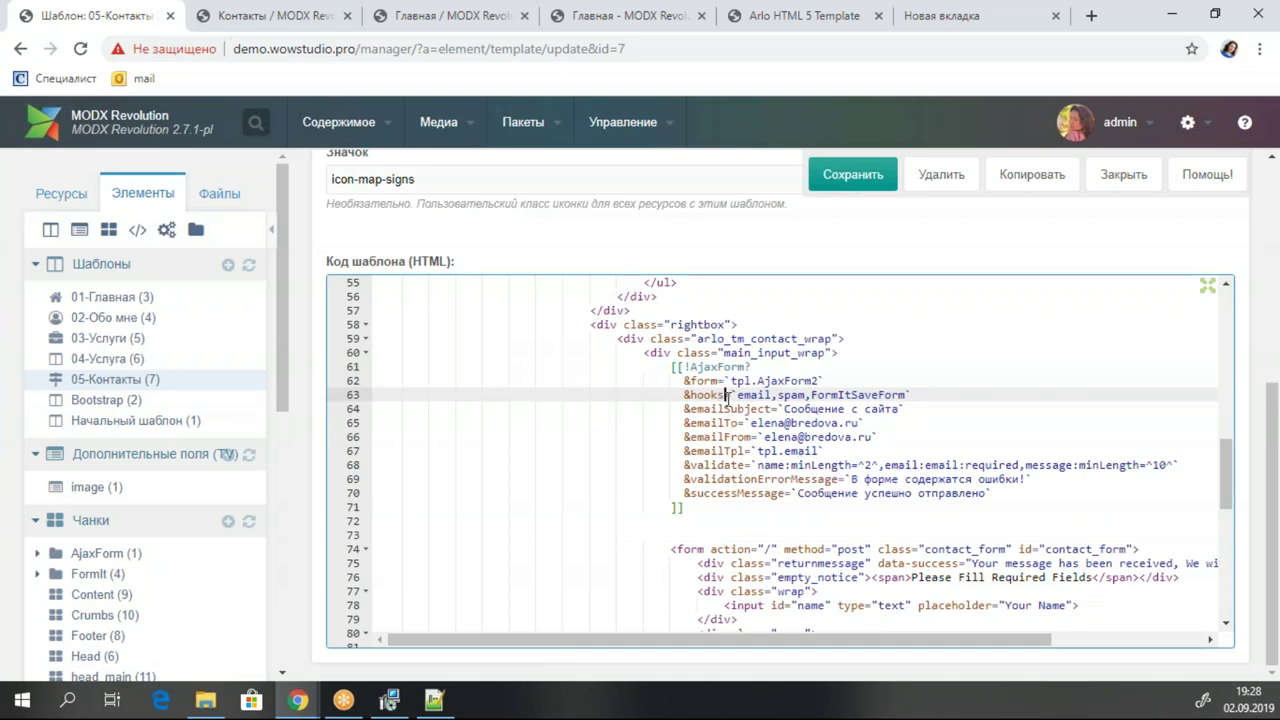
click(806, 409)
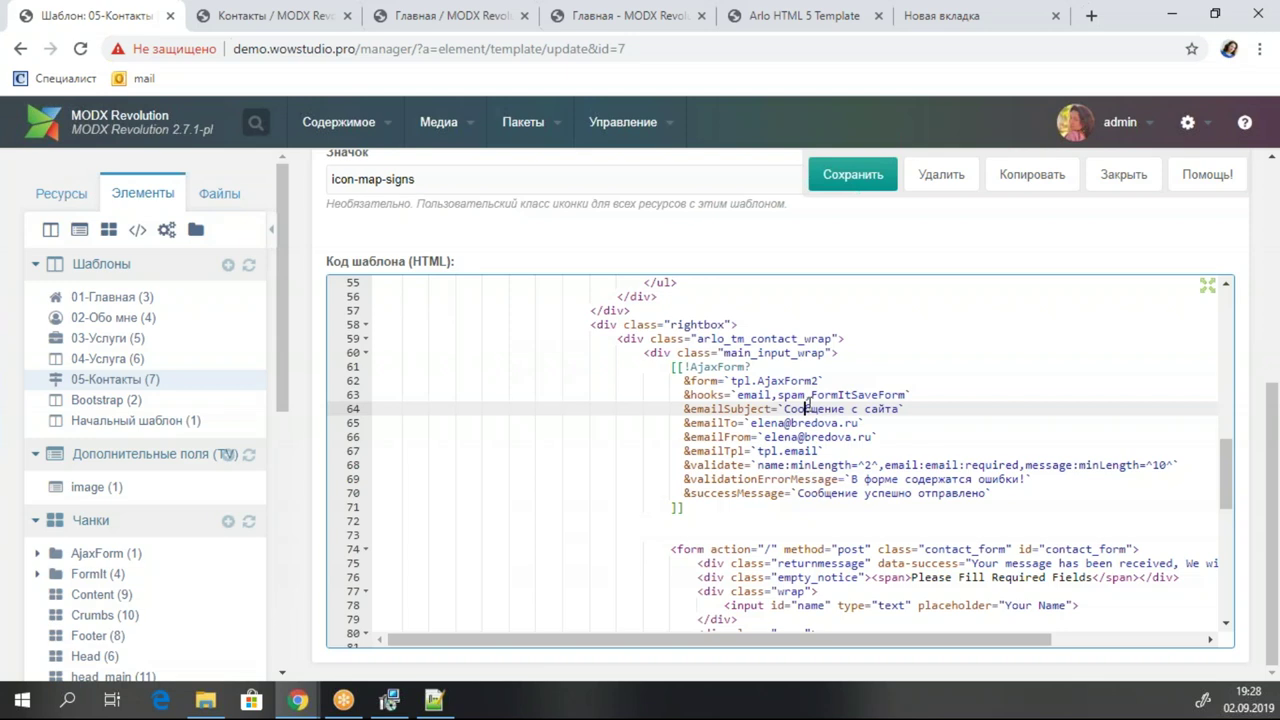
click(655, 437)
click(726, 424)
click(724, 437)
click(724, 451)
drag(838, 452, 671, 453)
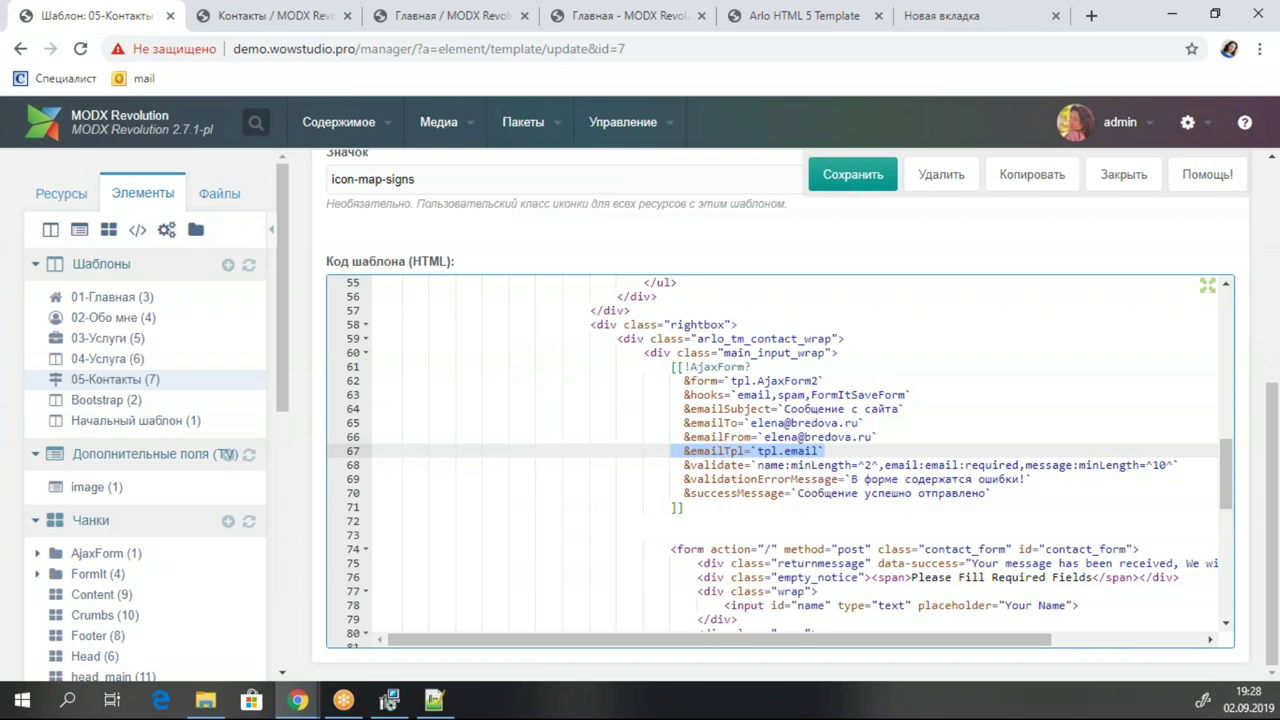
Review the validate rules and the success and validation error message parameters.
click(740, 466)
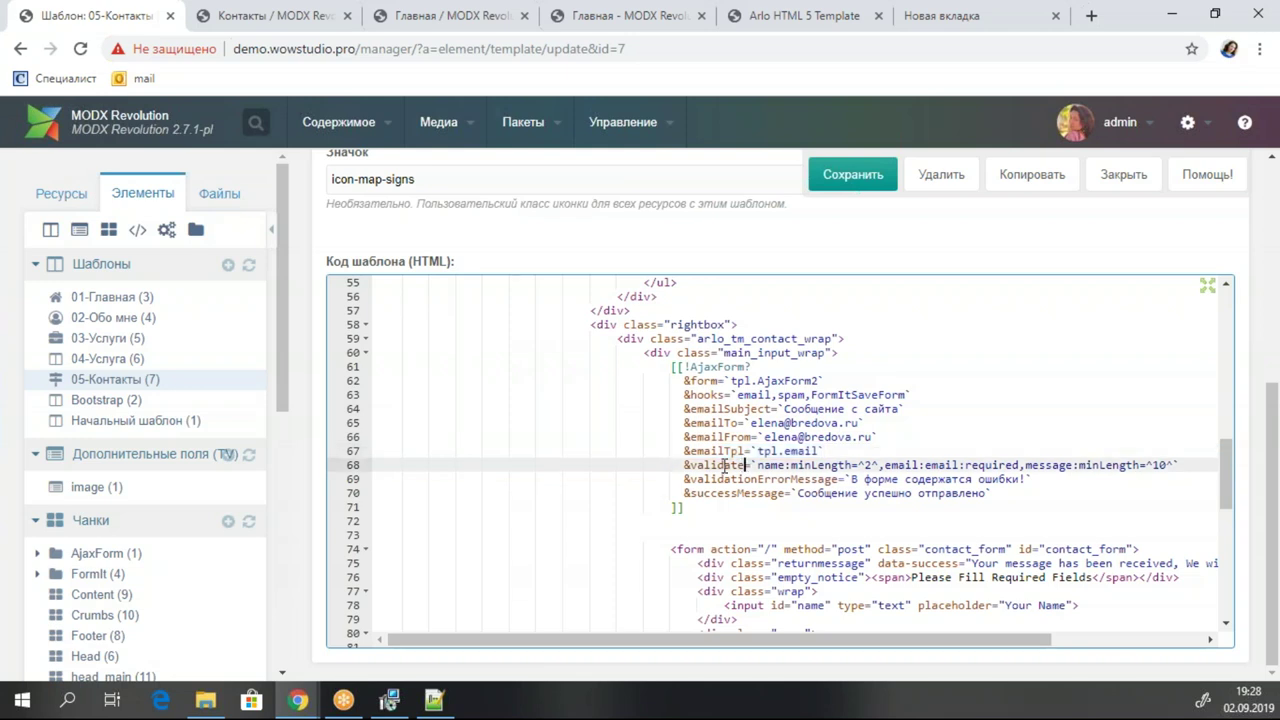
drag(697, 465, 1199, 464)
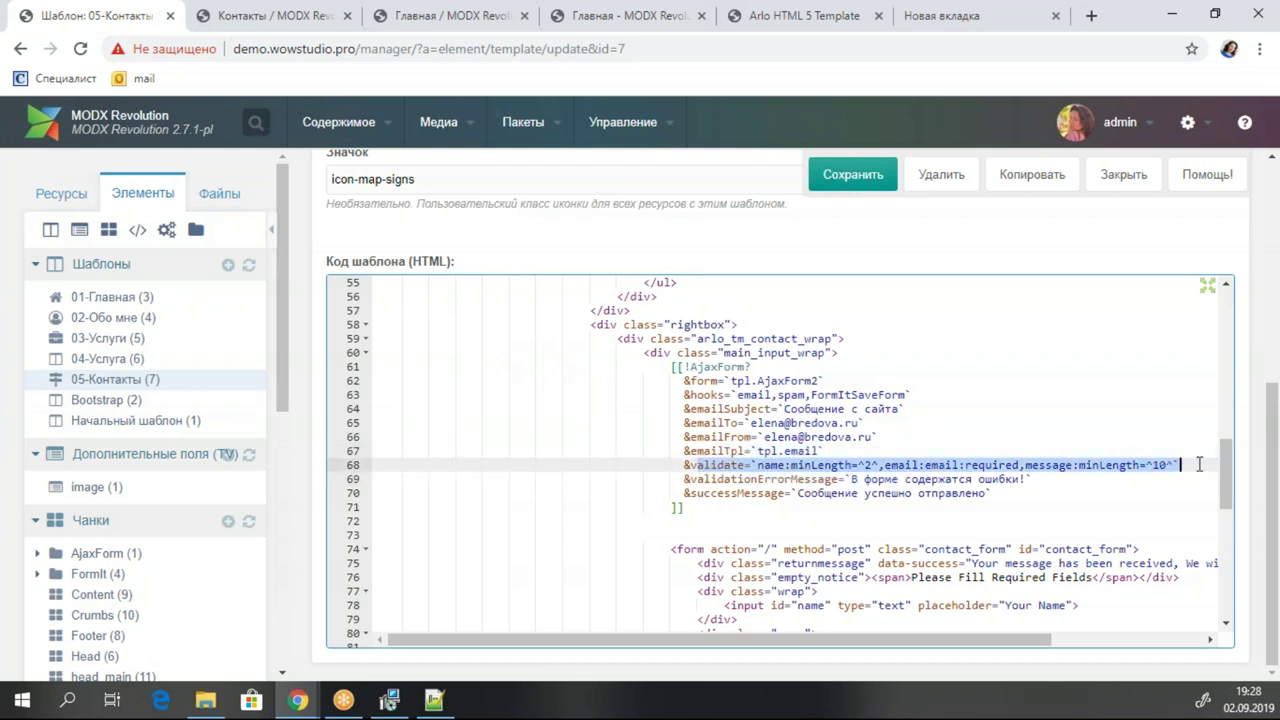
click(845, 493)
click(815, 479)
click(814, 507)
scroll(820, 521, down, 1)
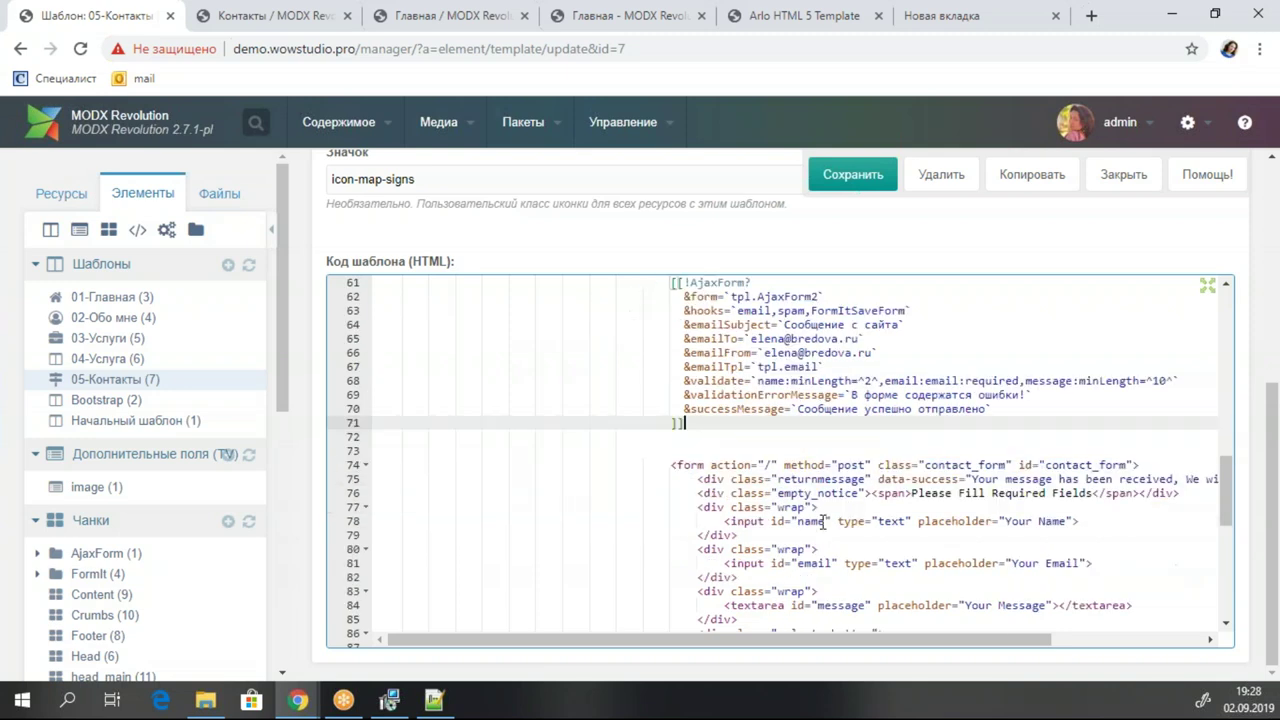
Select the form chunk name tpl.AjaxForm2 in the snippet call.
click(752, 310)
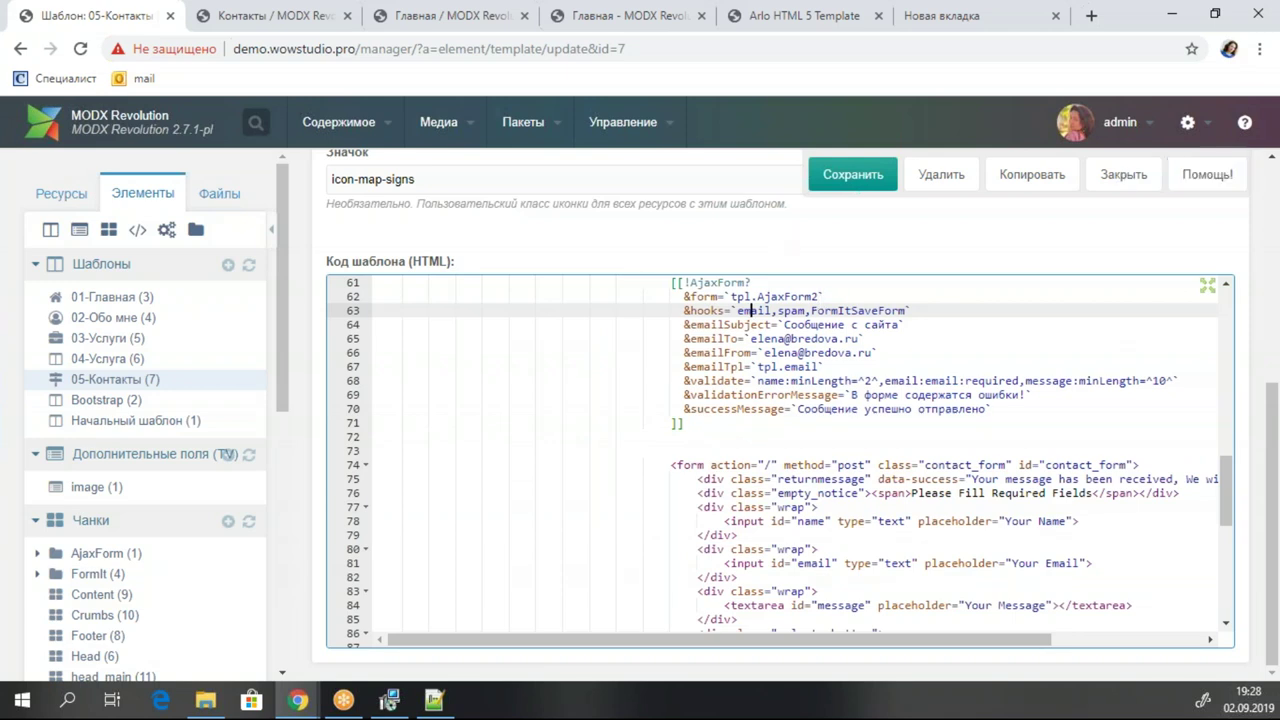
click(813, 297)
drag(813, 297, 738, 297)
click(815, 297)
drag(815, 297, 727, 297)
key(ctrl+c)
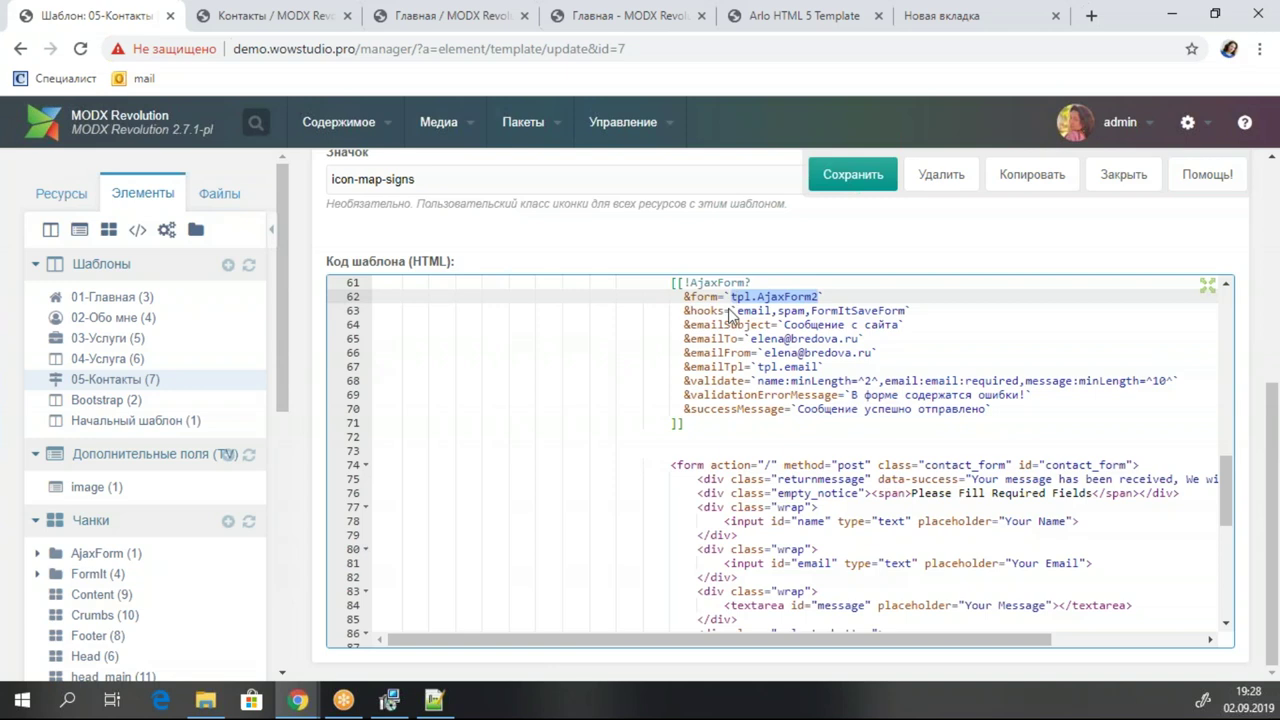
scroll(145, 420, down, 2)
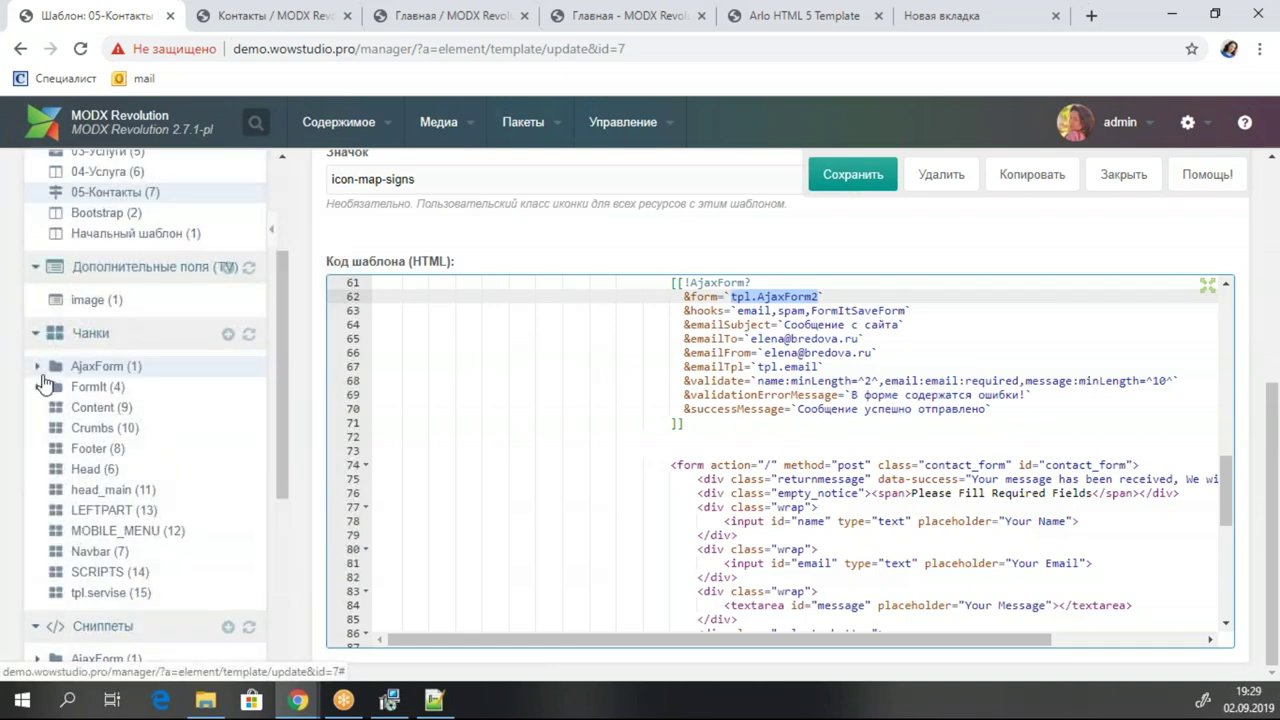
Quick-create a new chunk named tpl.AjaxForm2 in the AjaxForm category and save it.
click(37, 366)
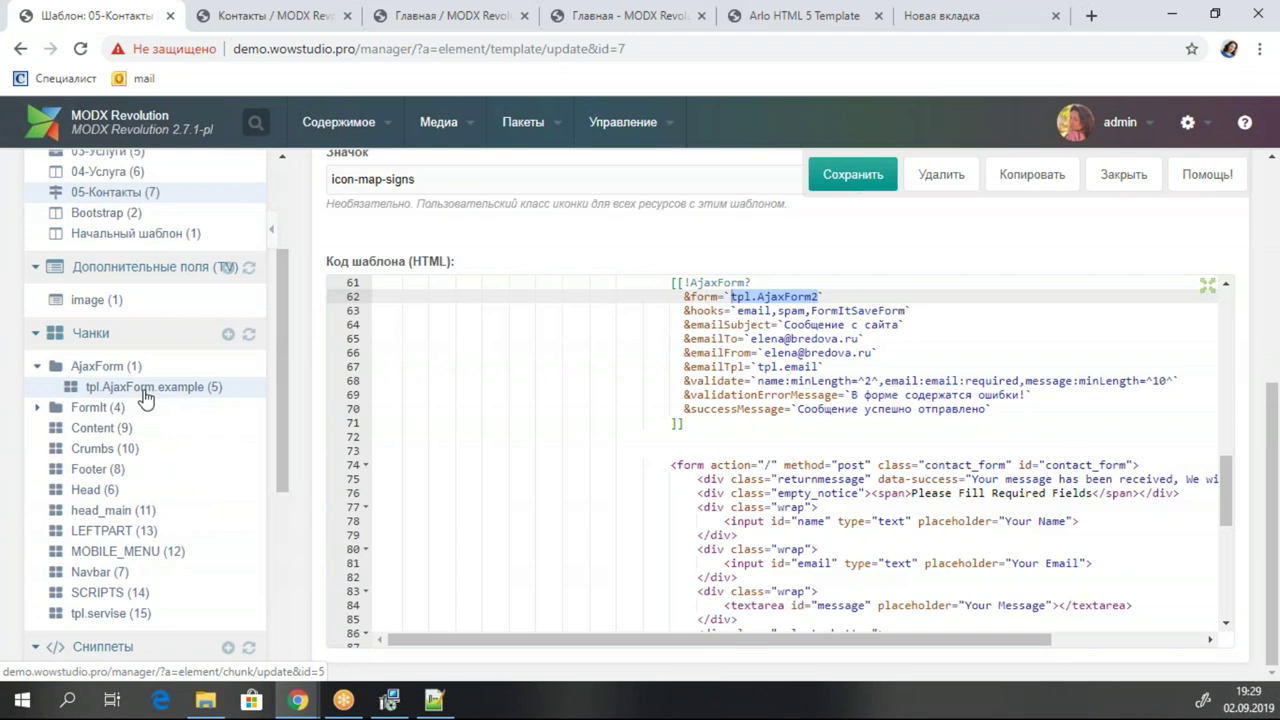
right_click(115, 368)
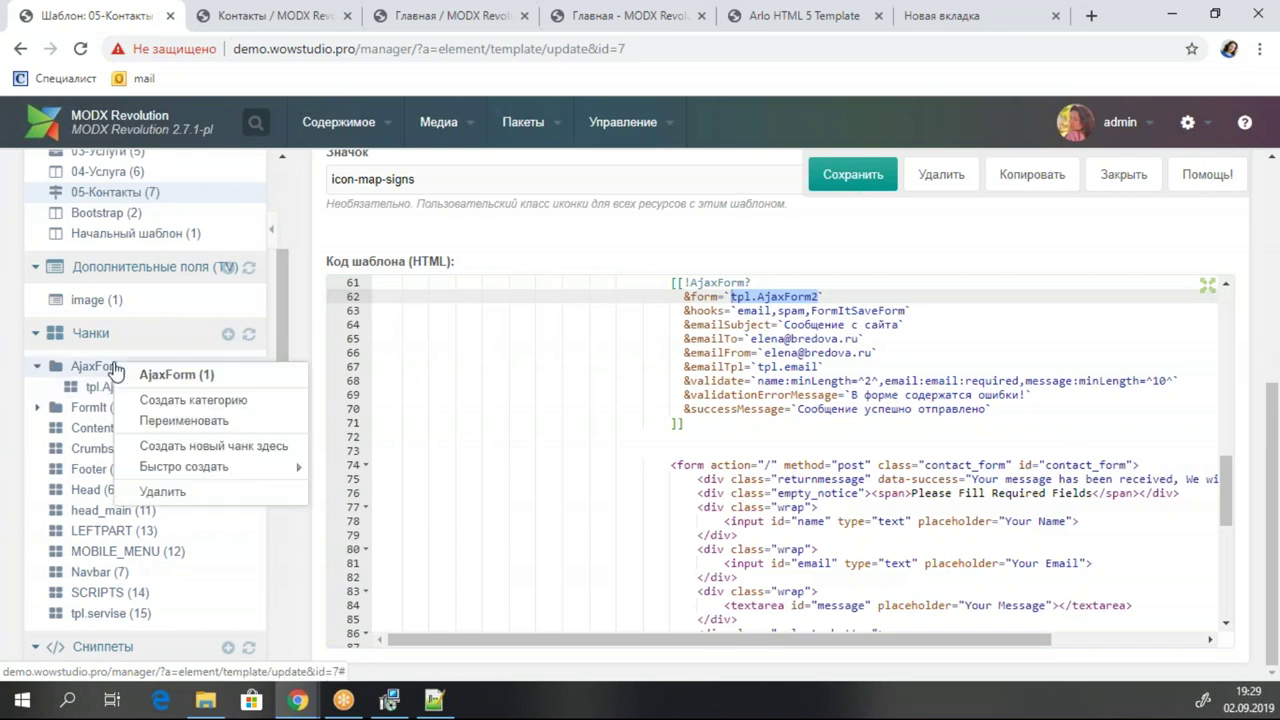
mouse_move(200, 468)
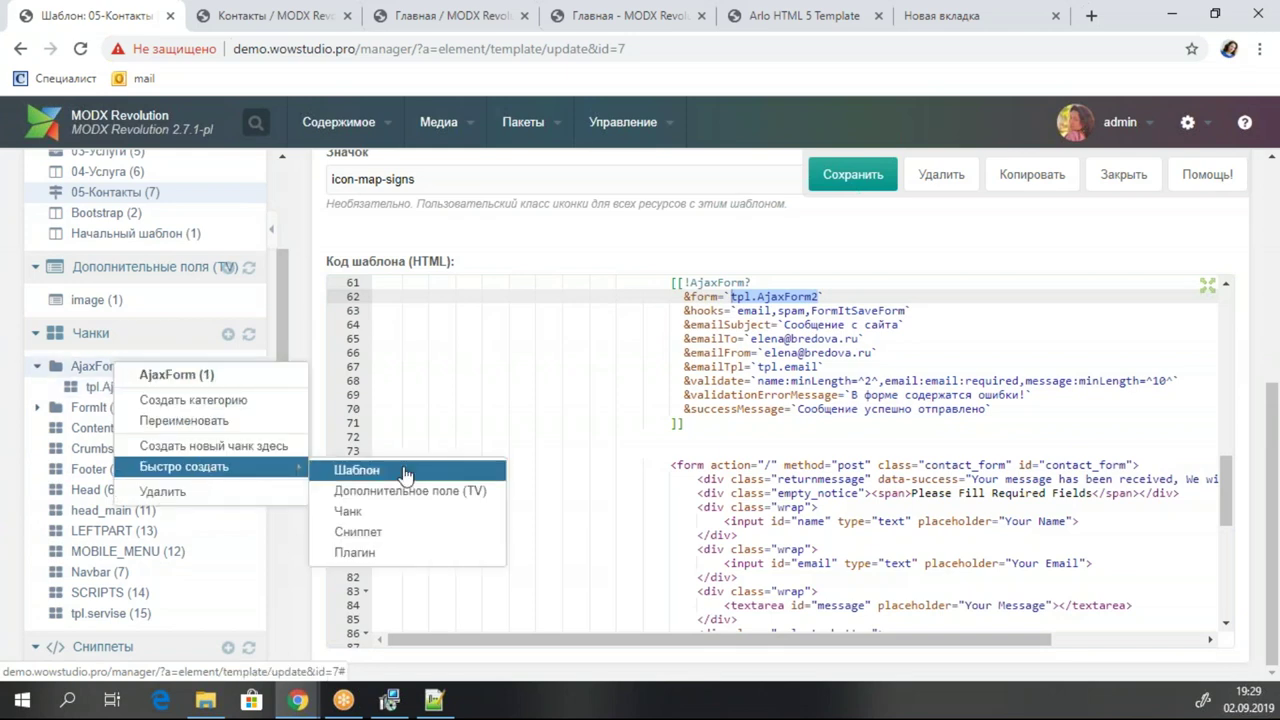
click(391, 510)
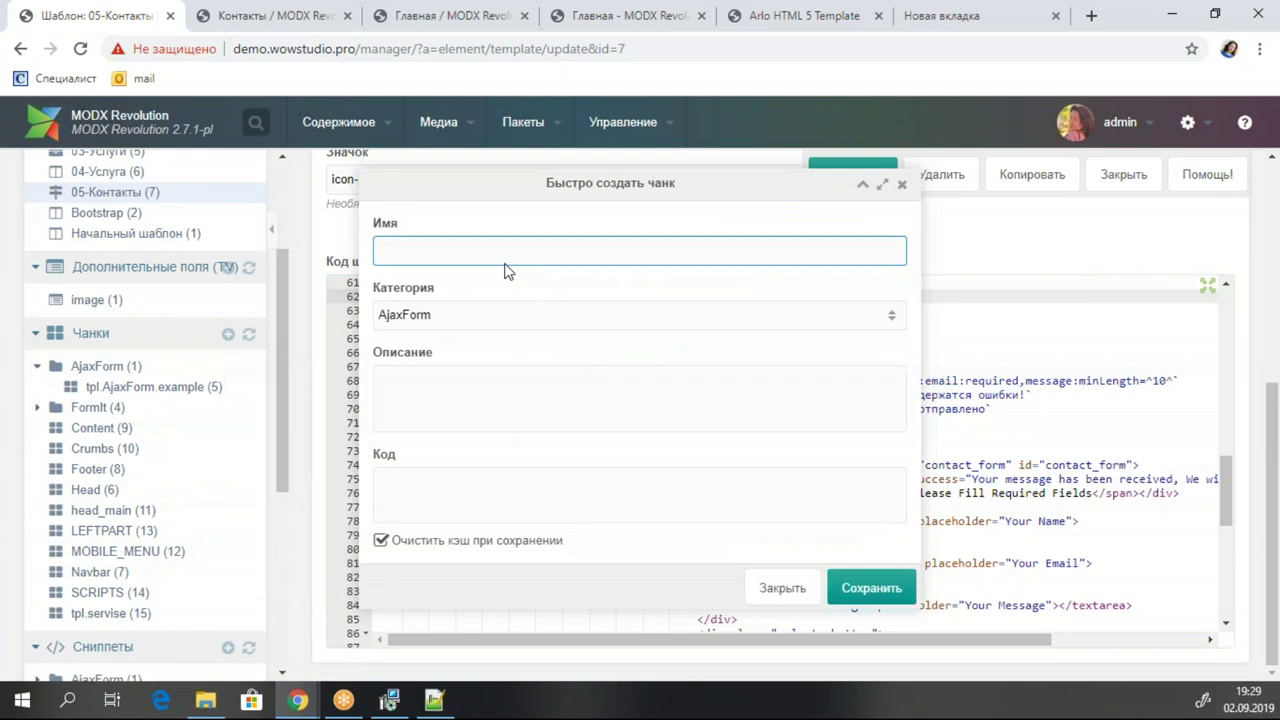
key(ctrl+v)
click(860, 589)
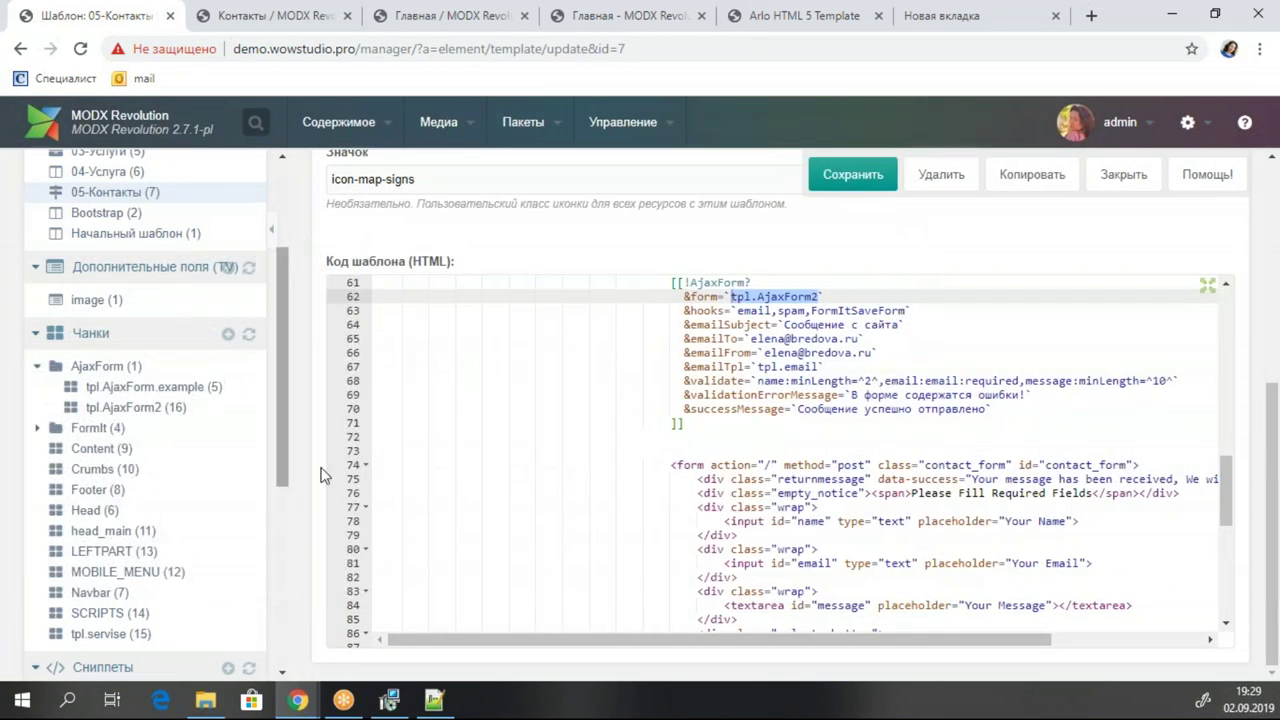
Fold and cut the old hard-coded <form> block out of 05-Контакты, then save the template.
click(706, 464)
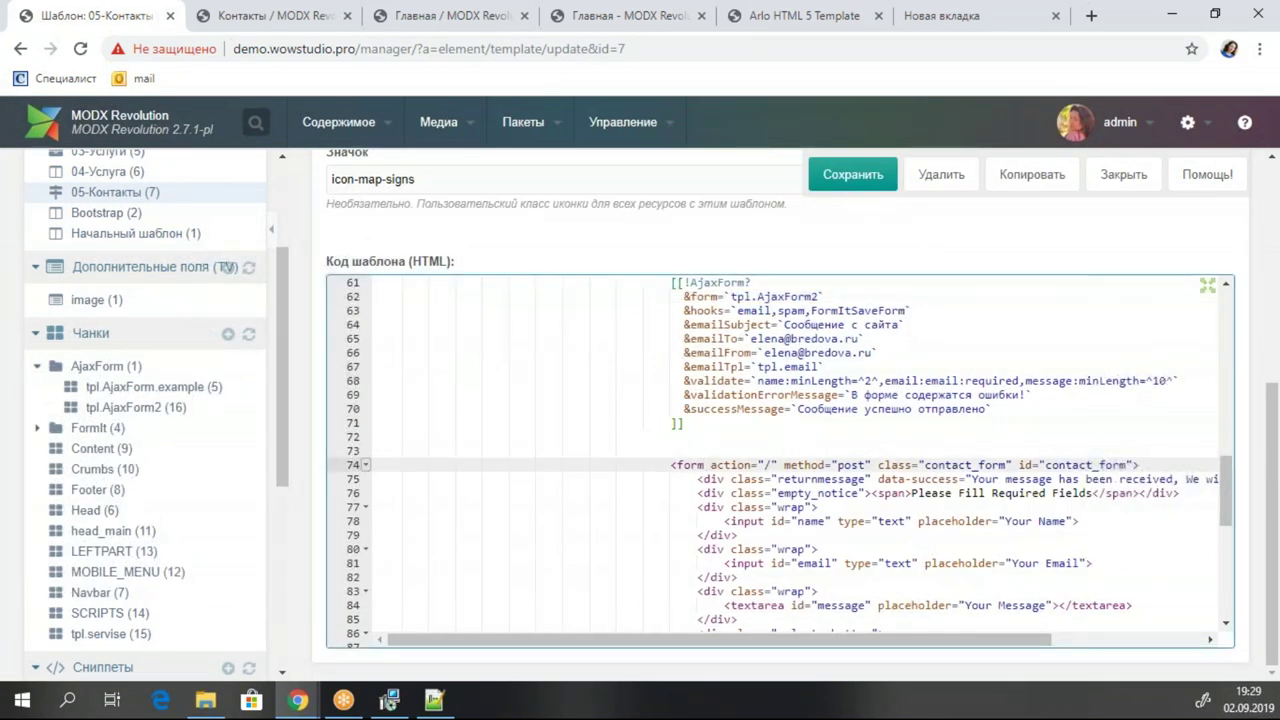
key(alt+l)
drag(670, 465, 1215, 465)
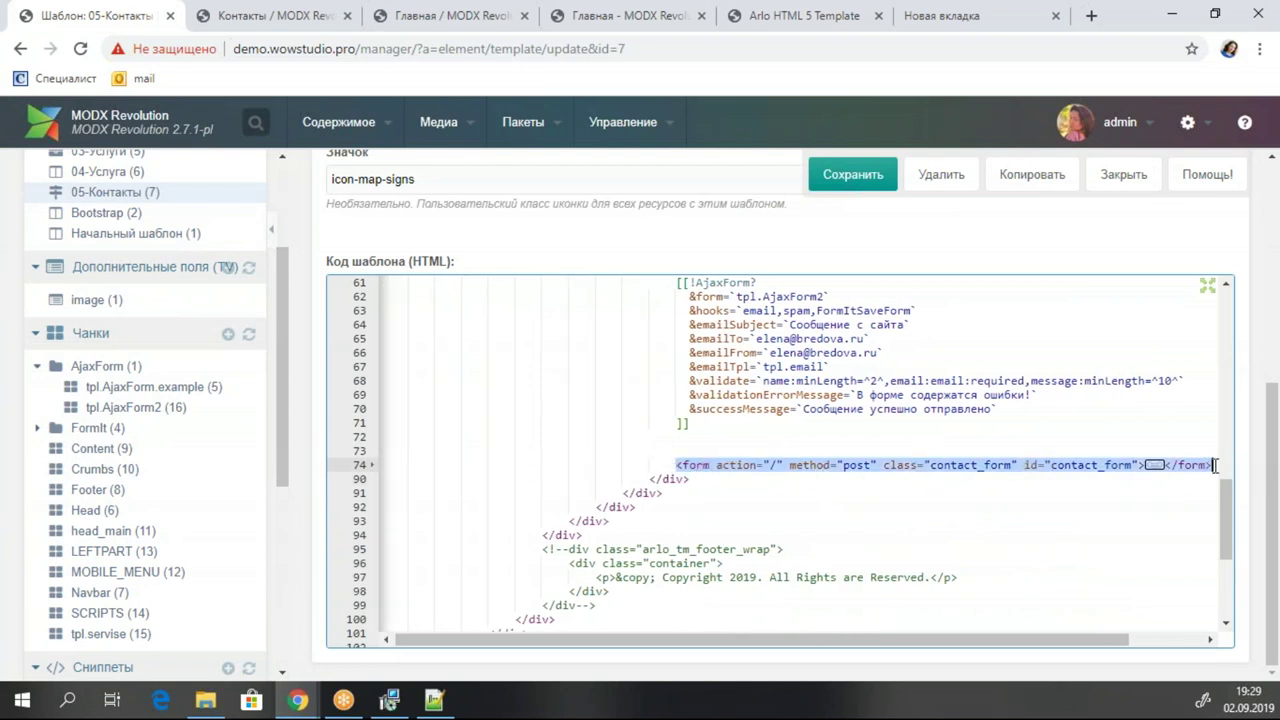
key(ctrl+x)
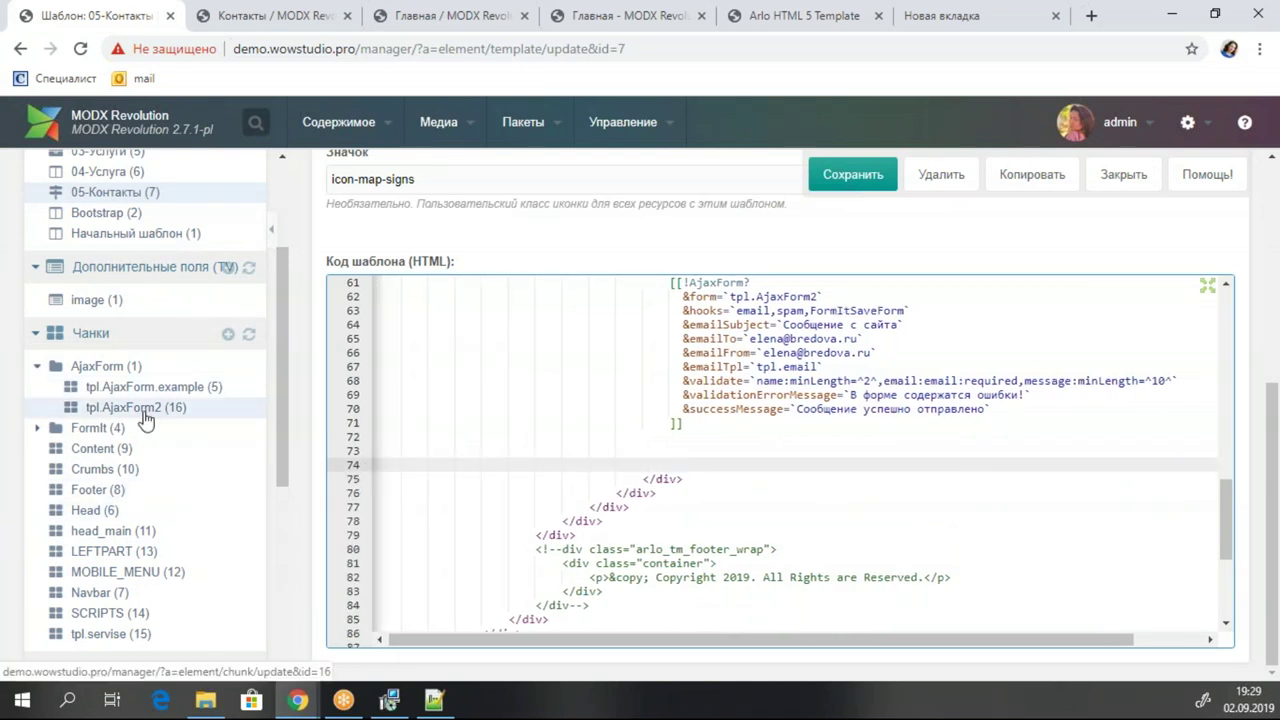
click(145, 419)
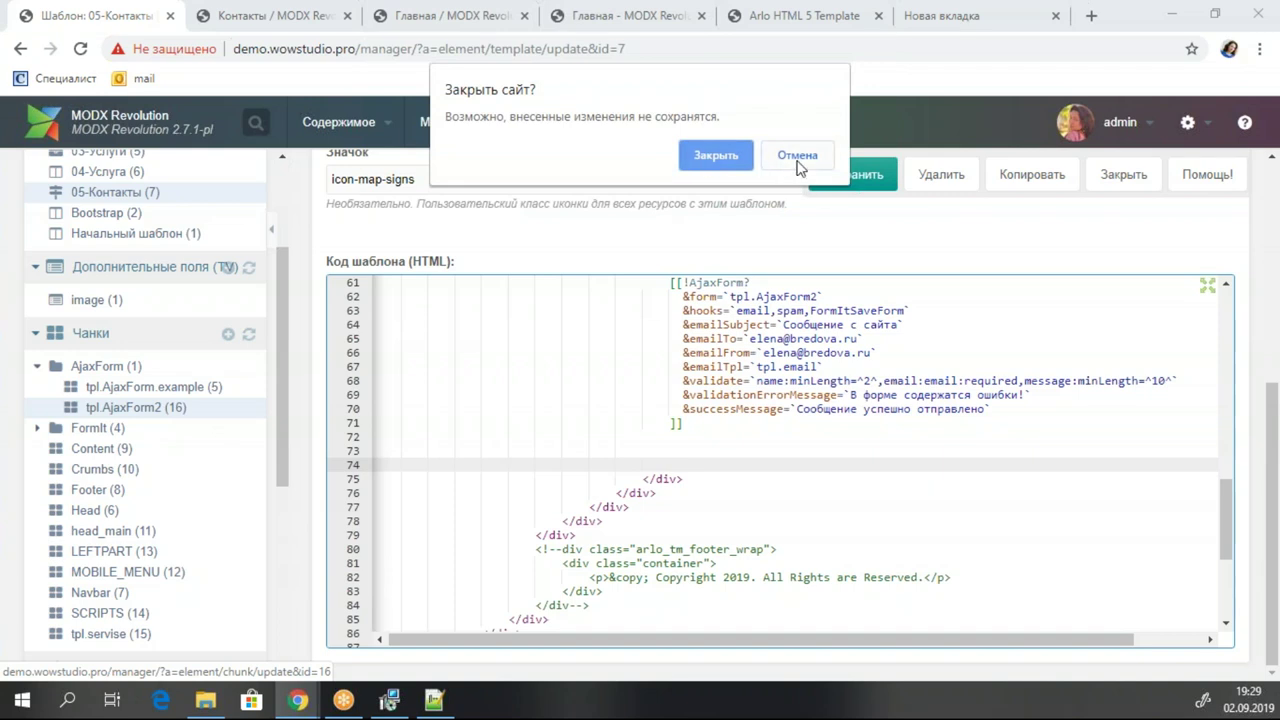
click(779, 160)
key(ctrl+s)
click(137, 410)
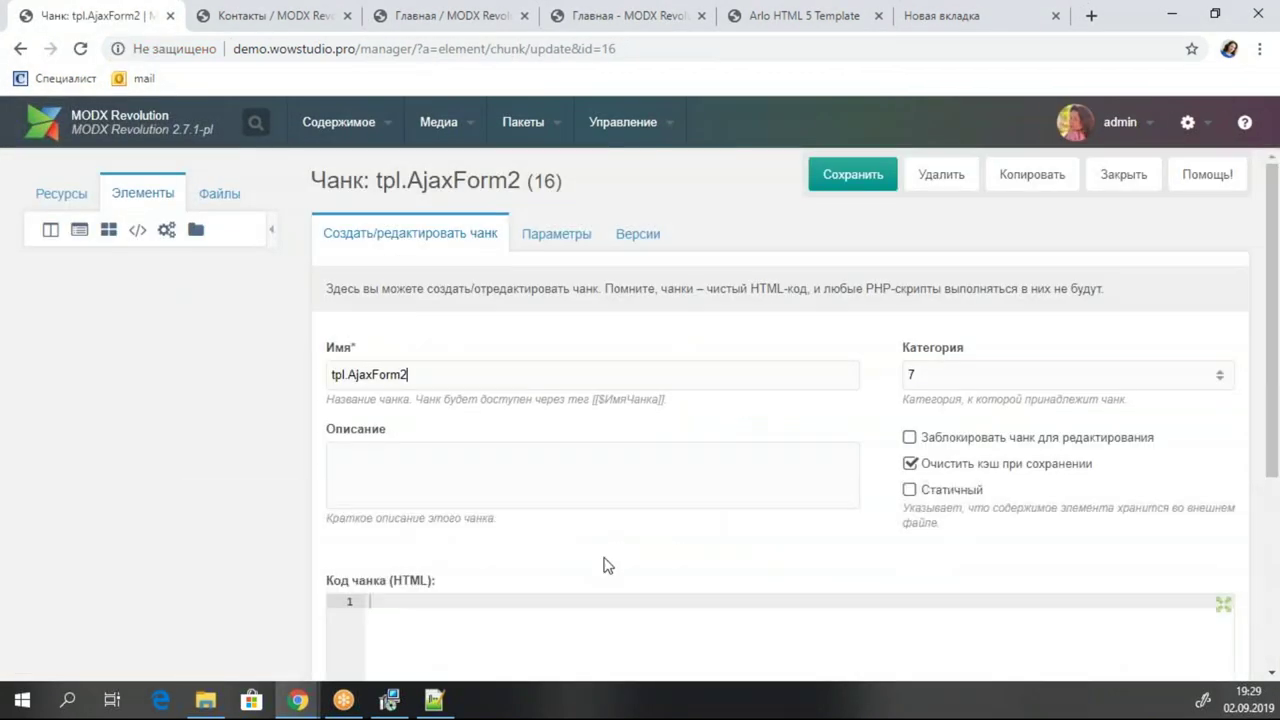
Paste the contact form HTML into tpl.AjaxForm2, indent the opening form tag, and empty its action.
scroll(533, 552, down, 2)
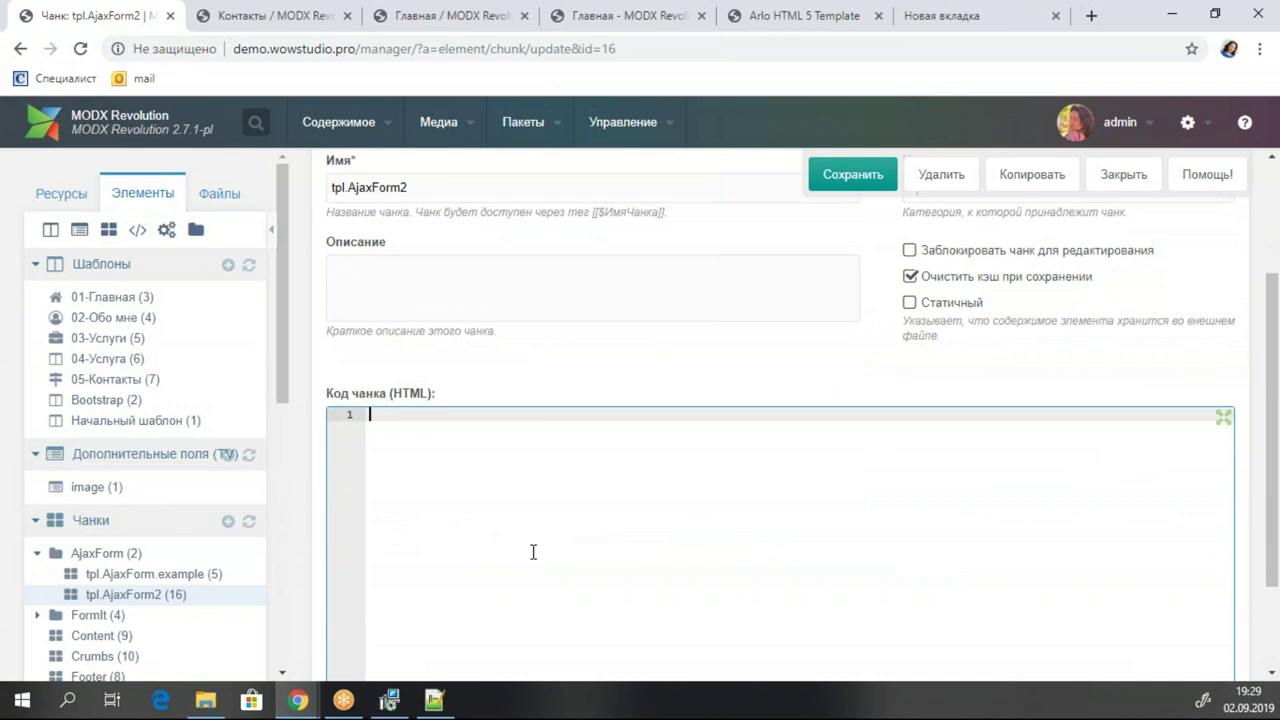
key(ctrl+v)
click(610, 486)
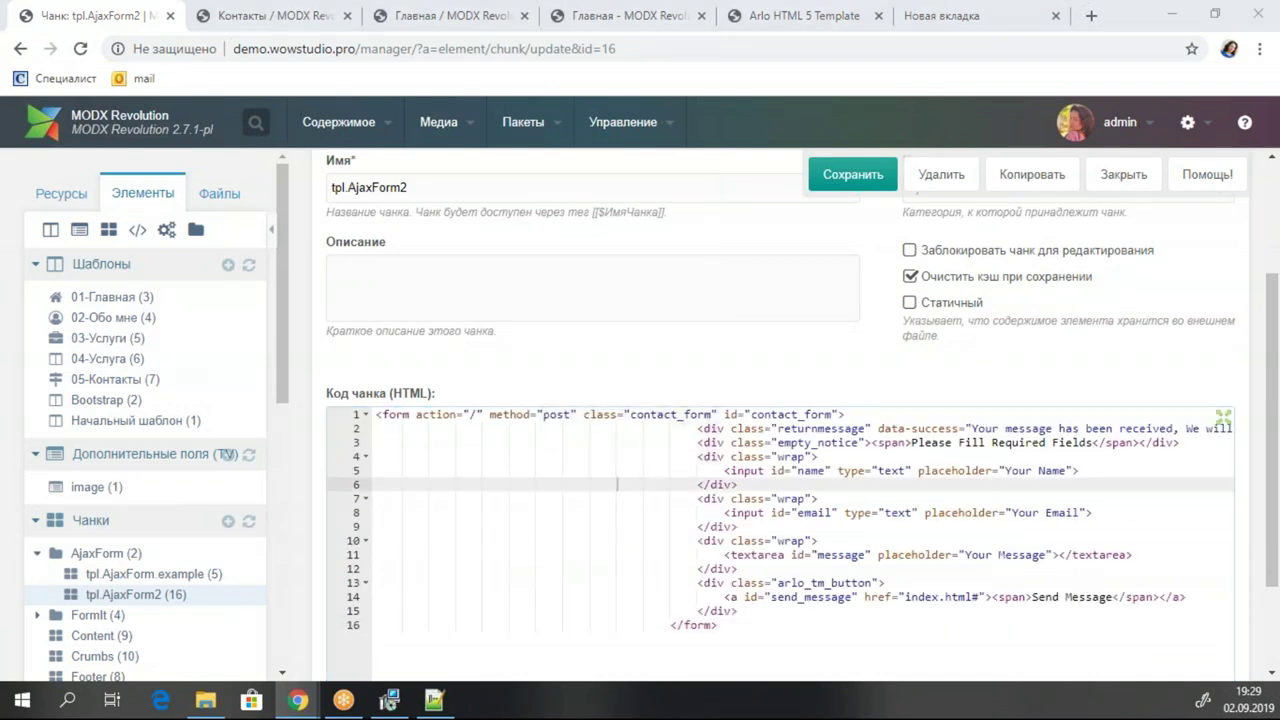
click(378, 416)
key(Tab)
key(Tab)
key(Tab)
key(Tab)
key(Tab)
key(Tab)
key(Tab)
key(Tab)
key(Tab)
key(Tab)
key(Tab)
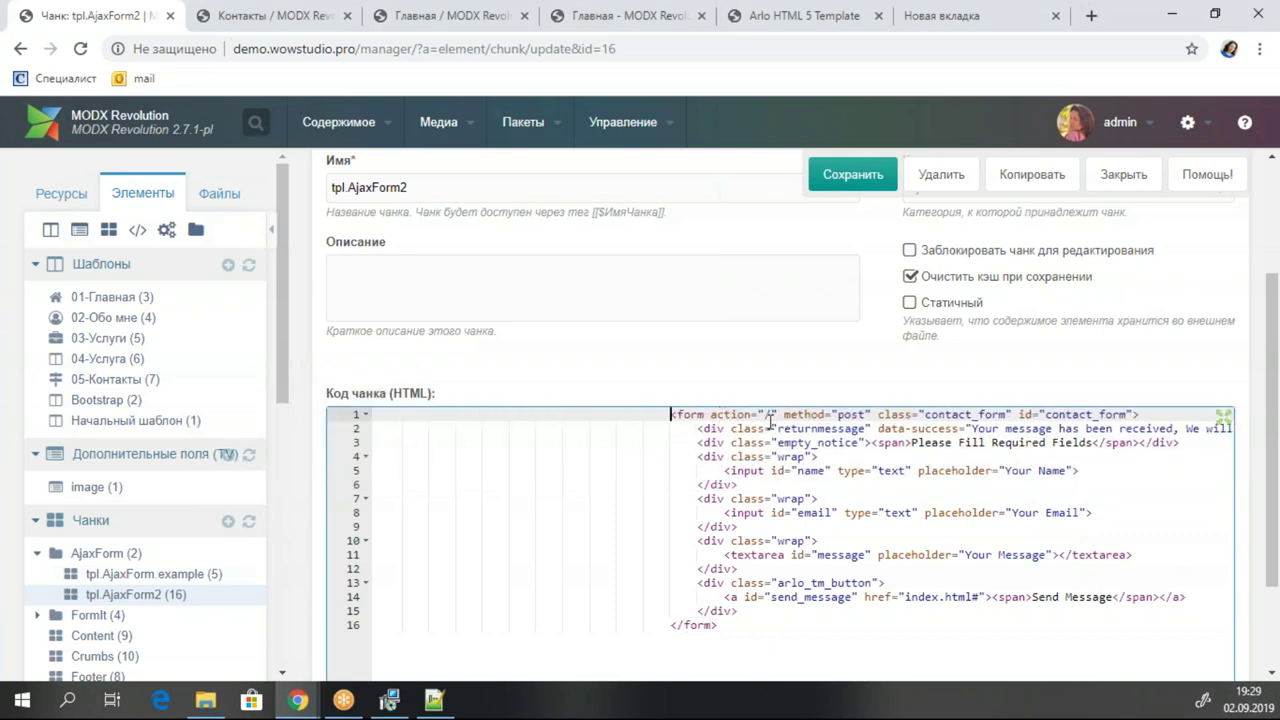
double_click(770, 415)
text(xx)
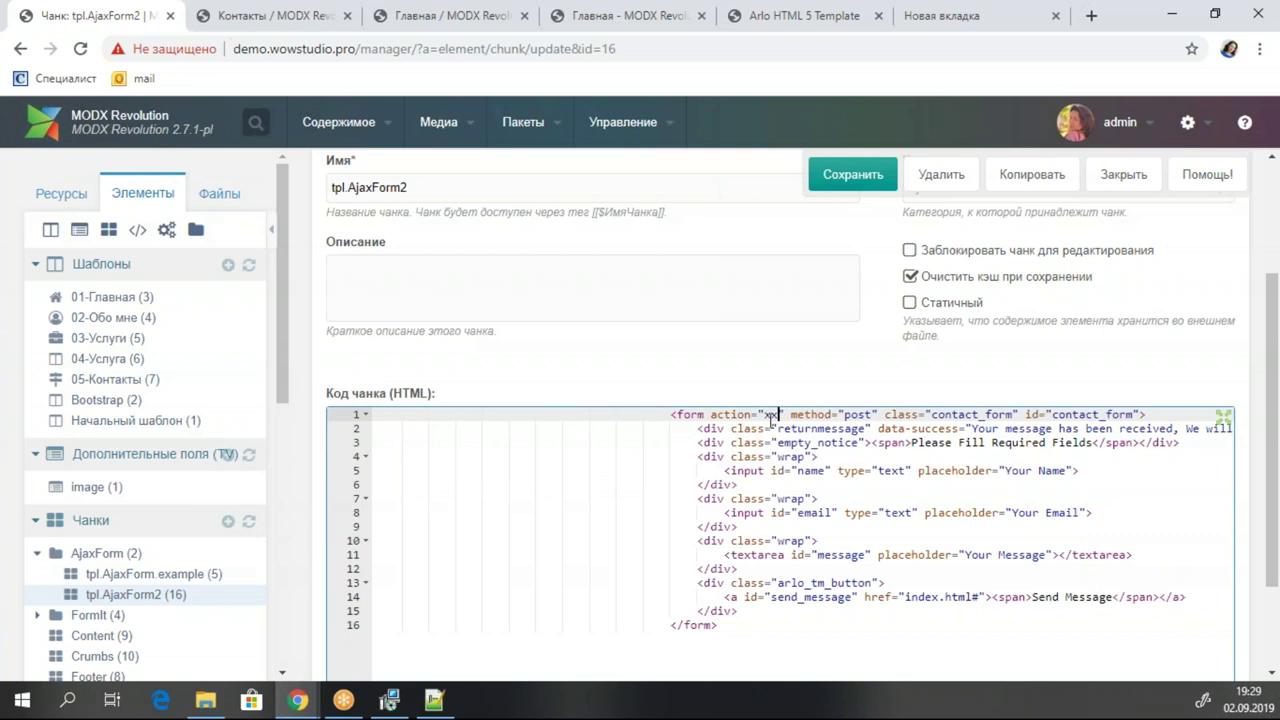
key(BackSpace)
key(BackSpace)
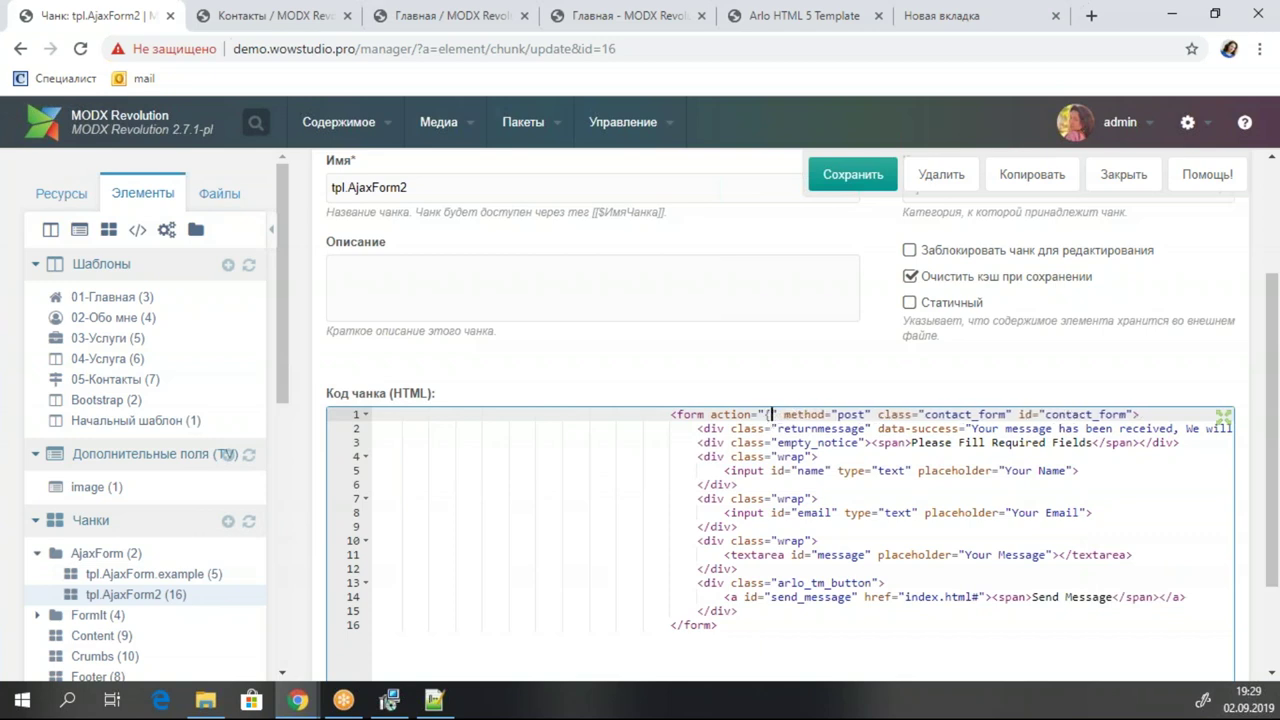
text([[)
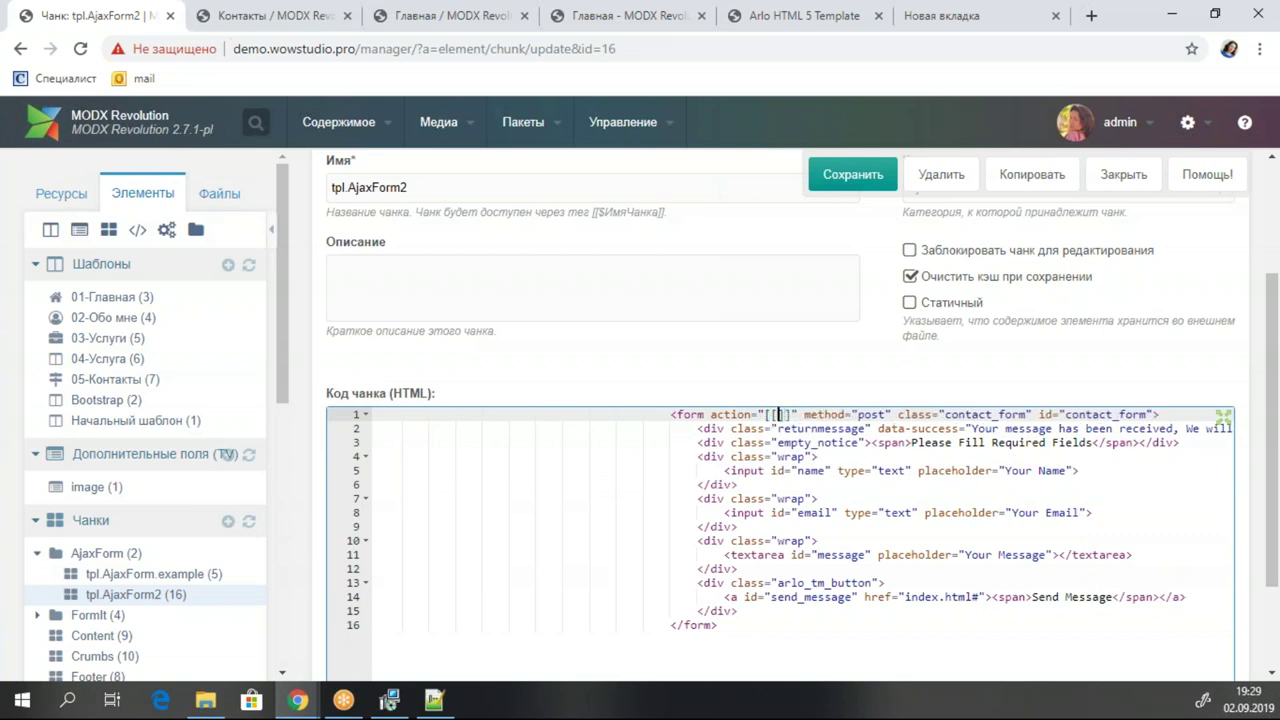
text(~)
key(BackSpace)
key(BackSpace)
key(BackSpace)
key(BackSpace)
key(BackSpace)
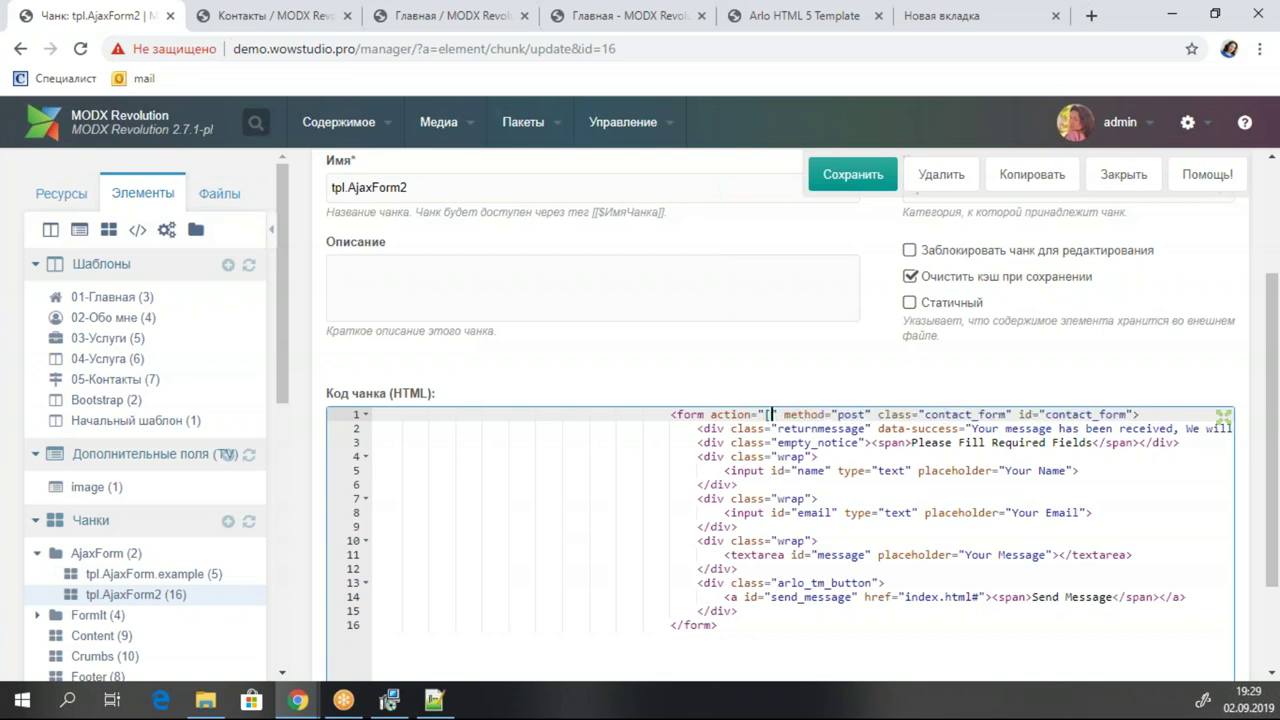
Delete the return-message and empty-notice lines from the chunk.
click(831, 443)
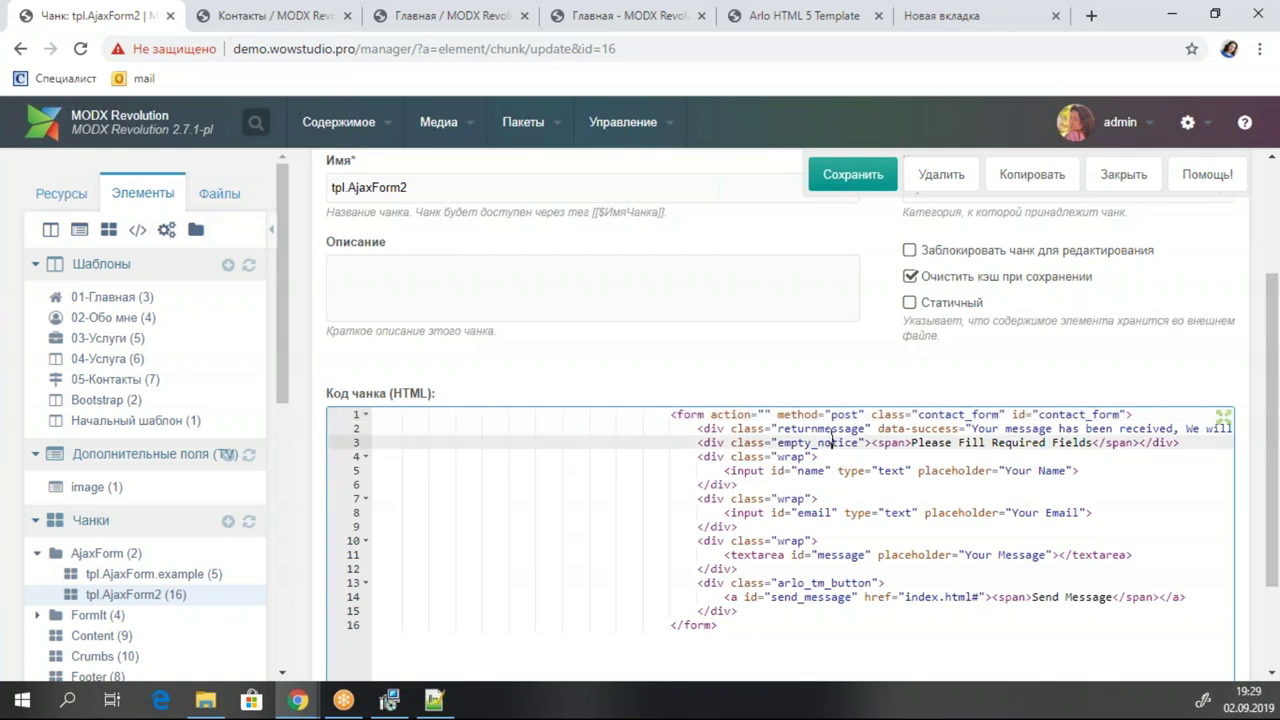
scroll(891, 463, down, 1)
scroll(1000, 460, up, 1)
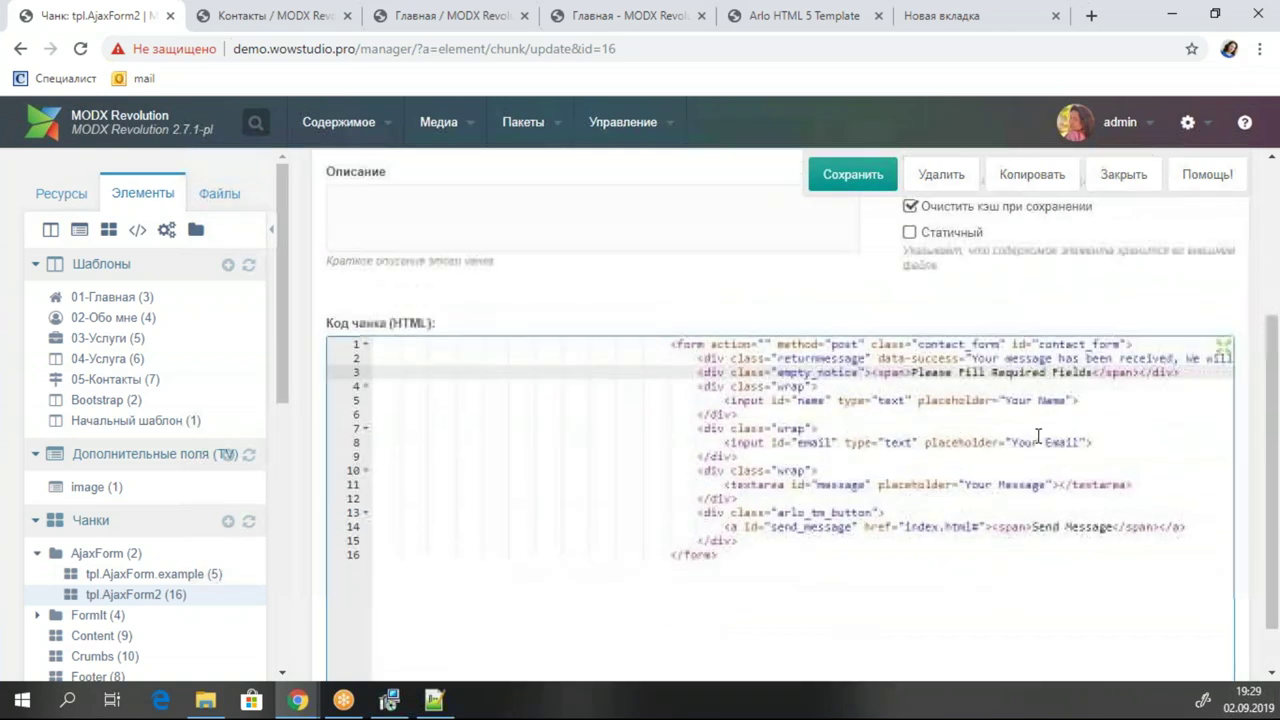
drag(1181, 443, 359, 426)
key(BackSpace)
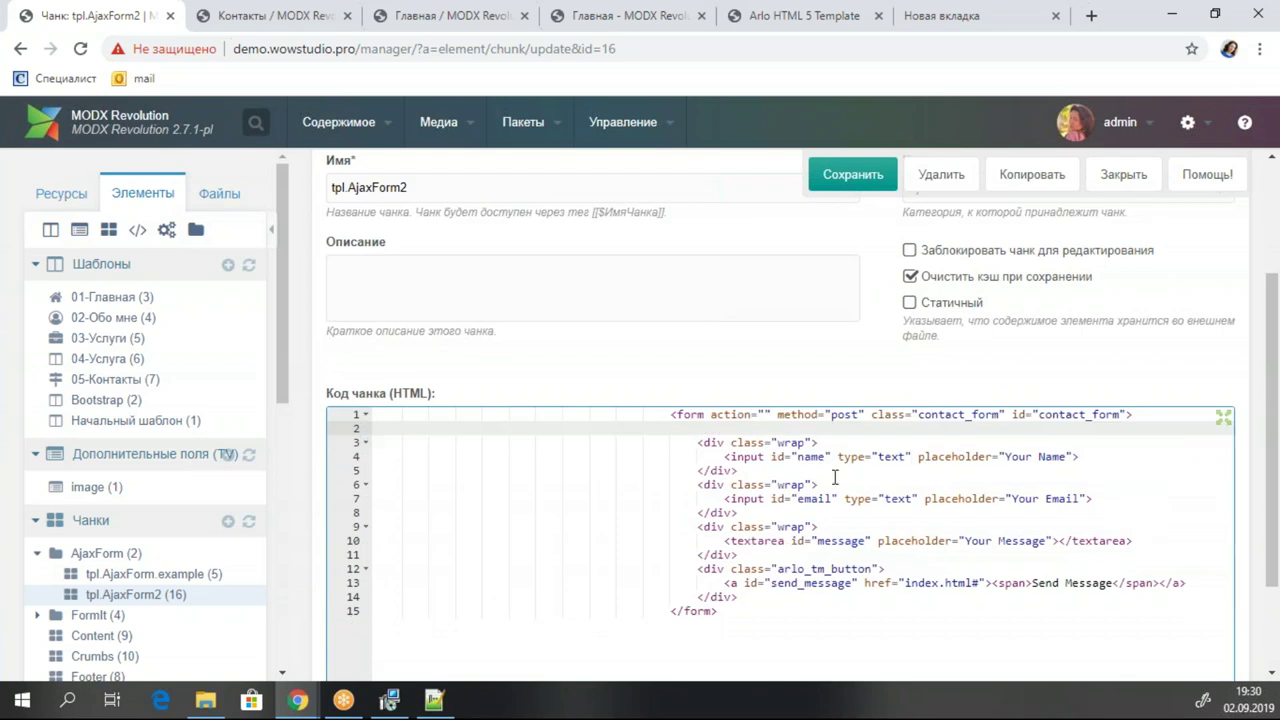
Add the fi.name value placeholder and an error_name span to the name input.
click(1045, 456)
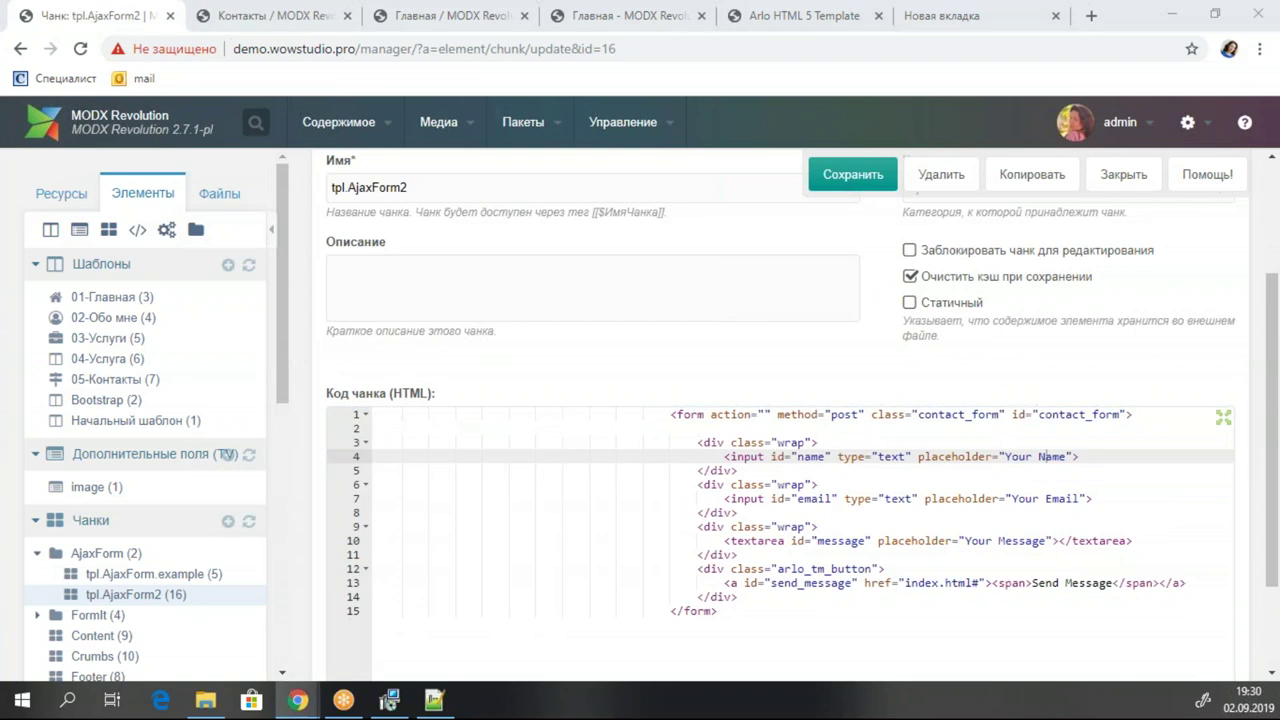
click(978, 458)
click(918, 457)
key(ctrl+v)
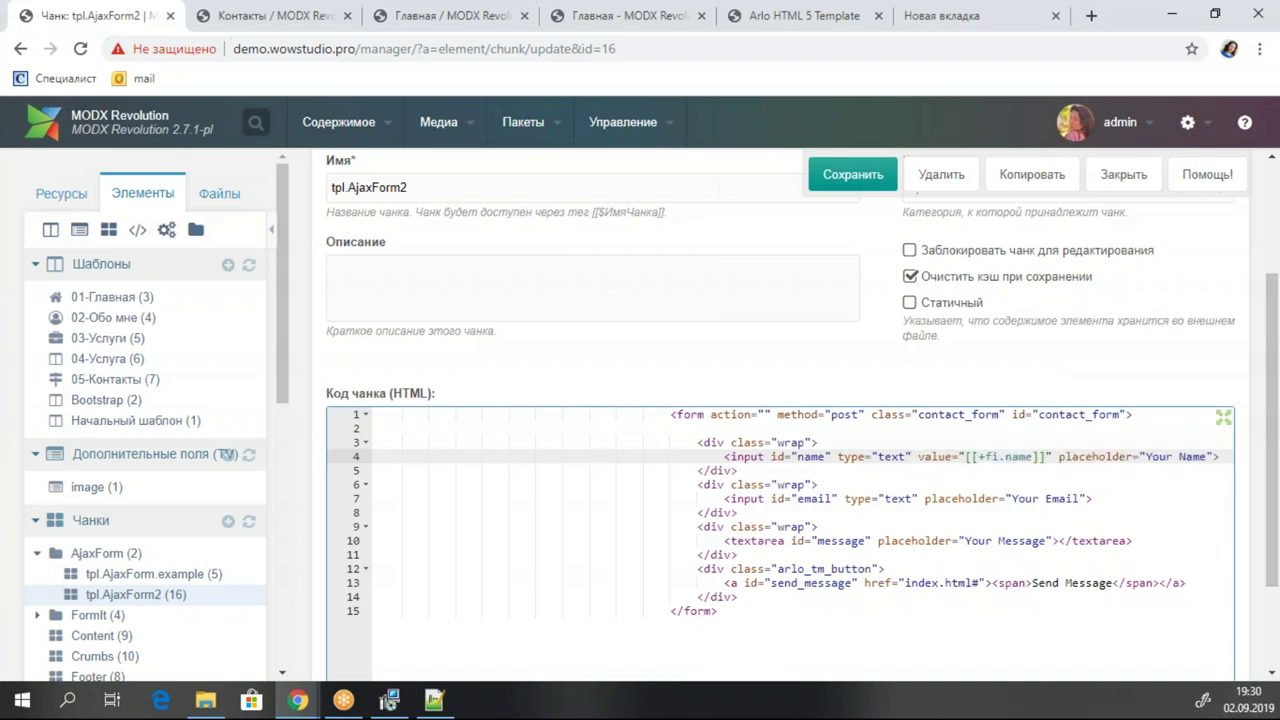
key(alt+Tab)
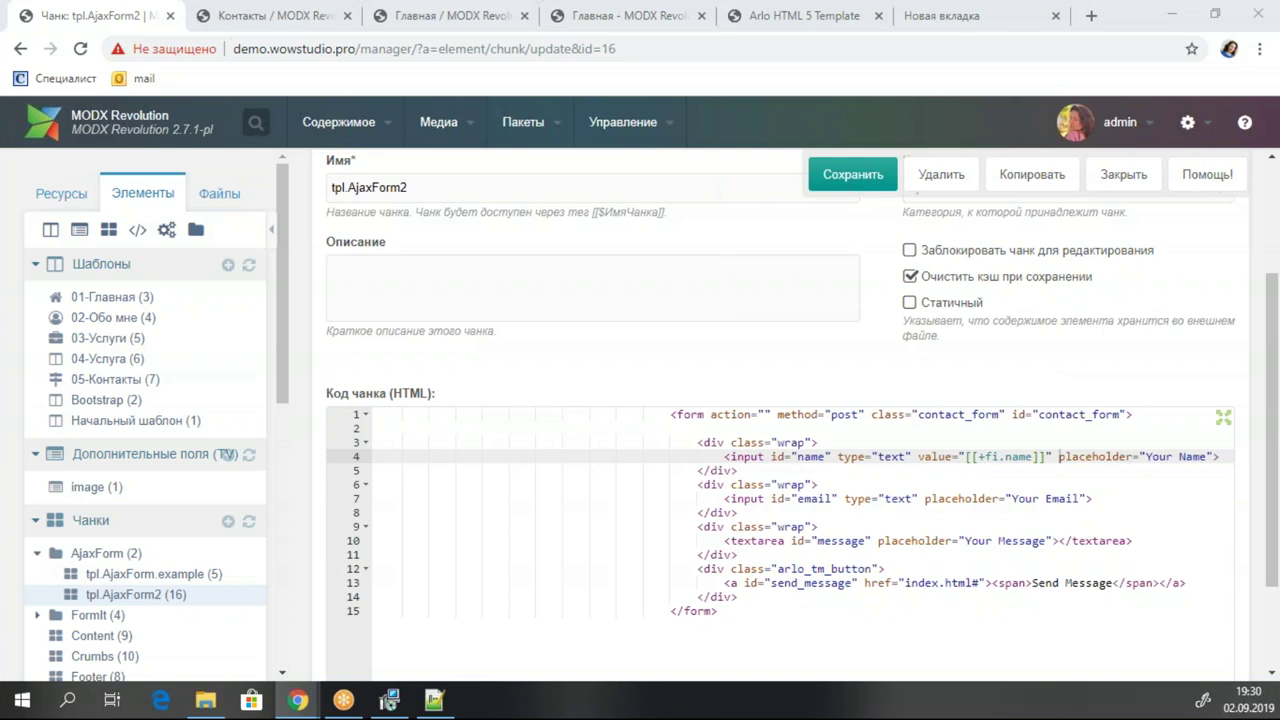
click(1229, 456)
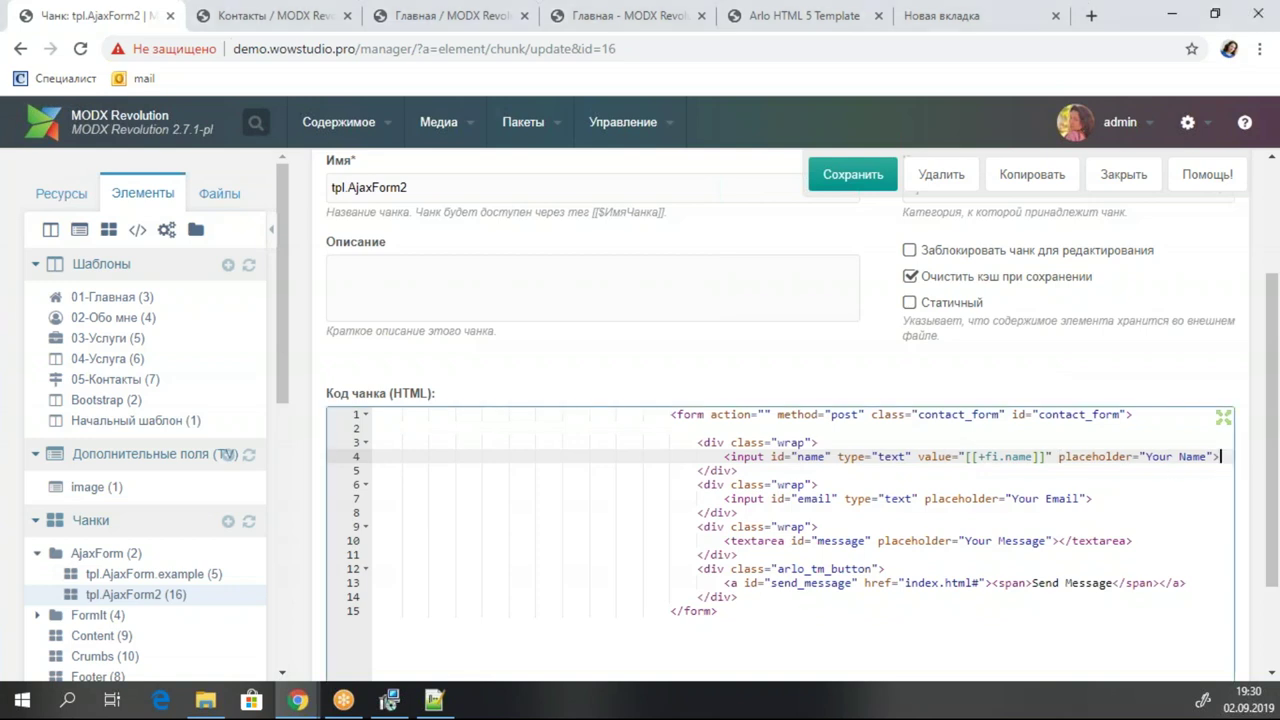
text(<span class="error_name">[[+fi.error.name]]</span>)
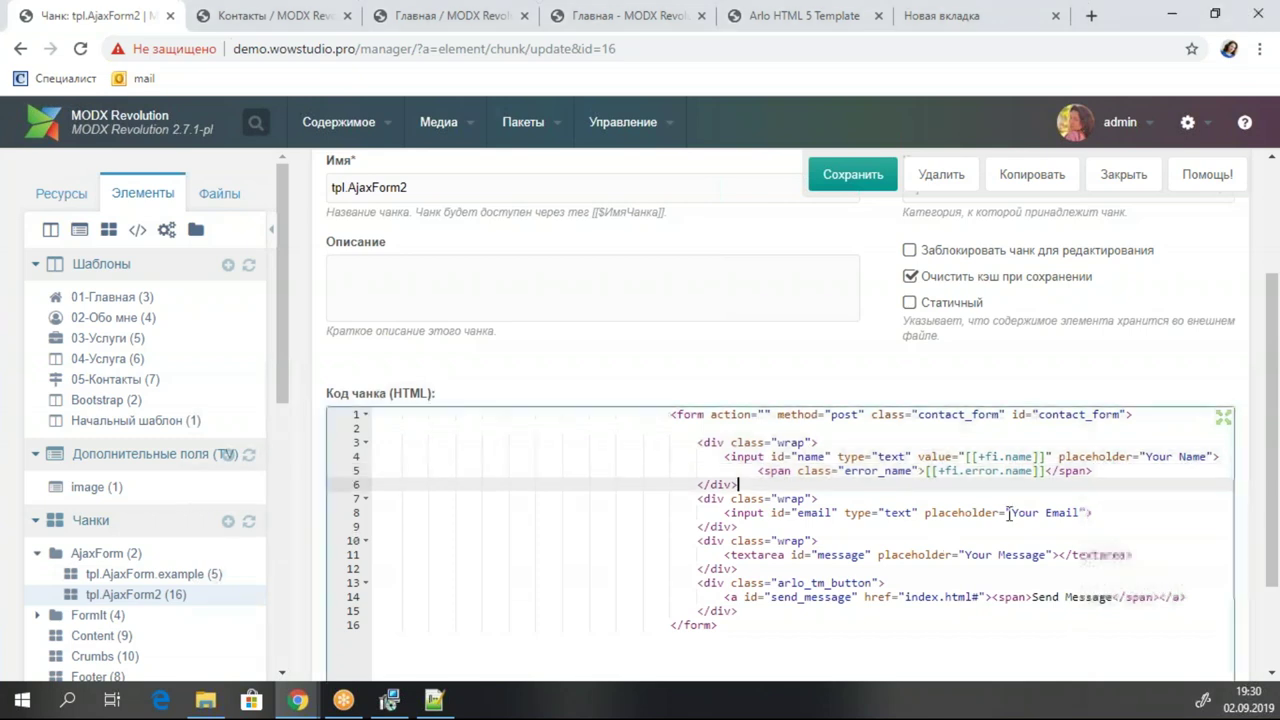
Add the fi.email value placeholder and an error_email span to the email input, then save.
click(924, 512)
text(value="[[+fi.email]]")
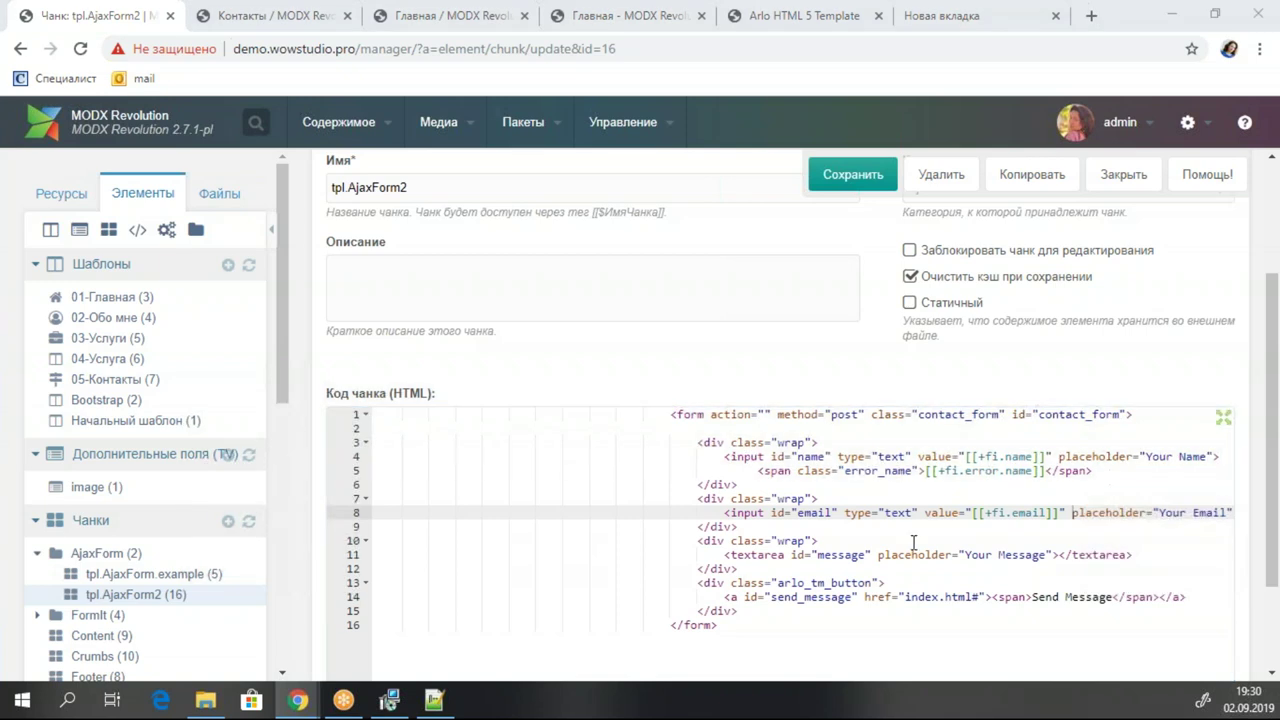
click(700, 526)
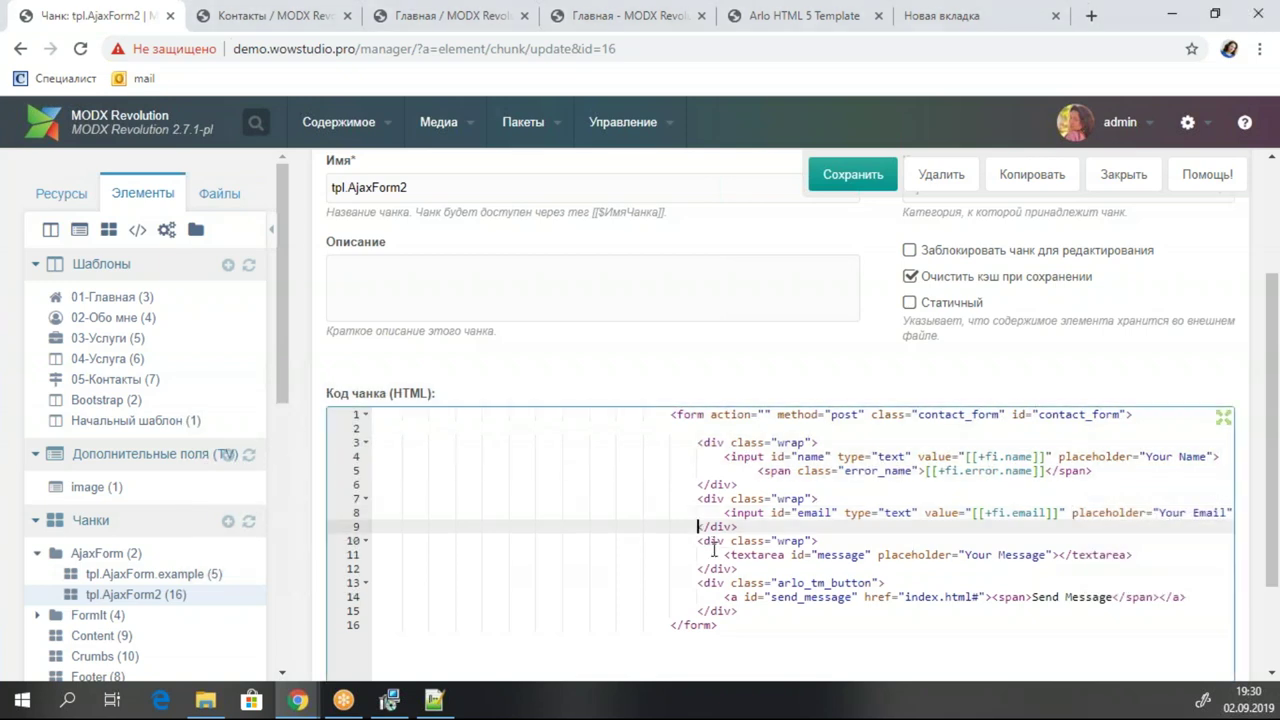
key(Return)
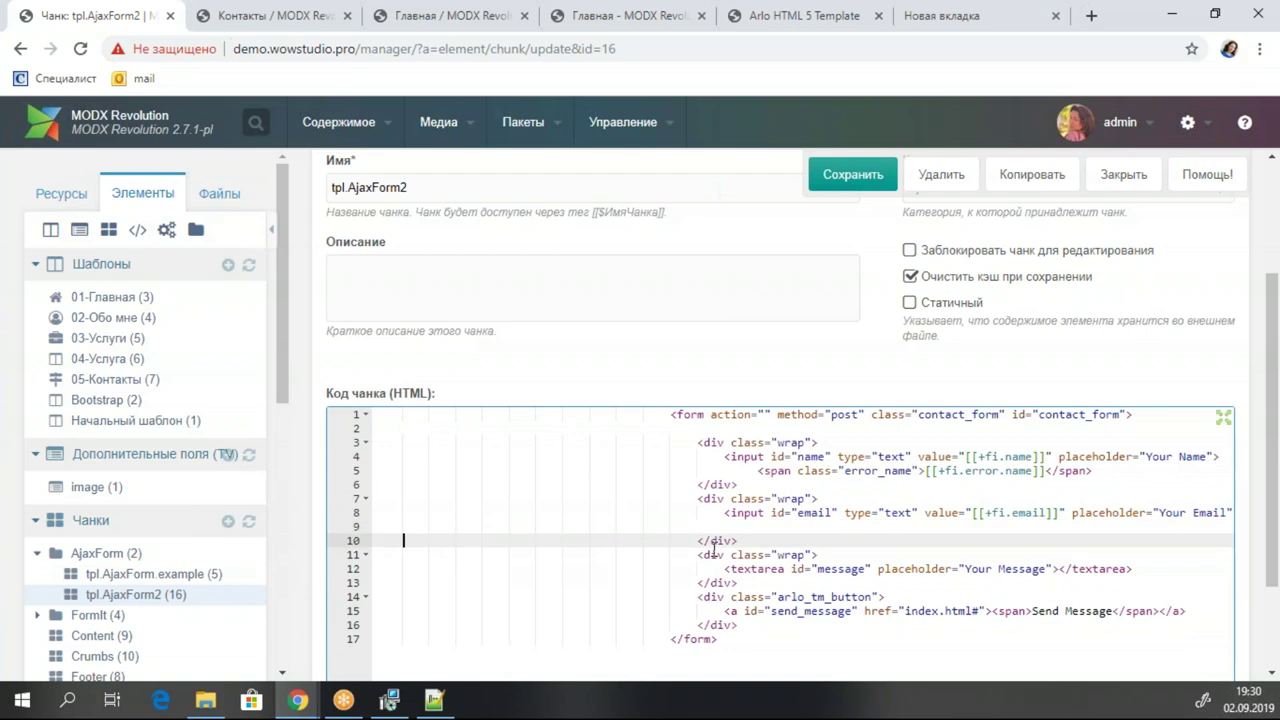
click(772, 526)
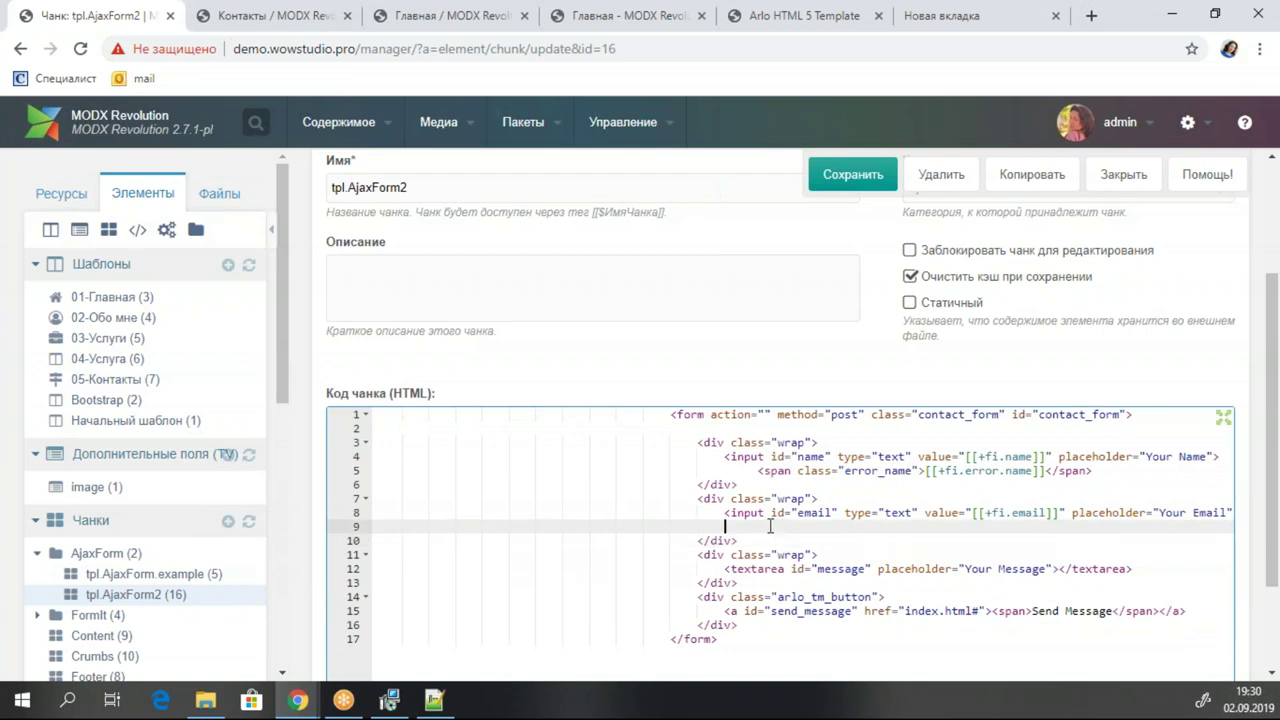
text(<span class="error_email">[[+fi.error.email]]</span>)
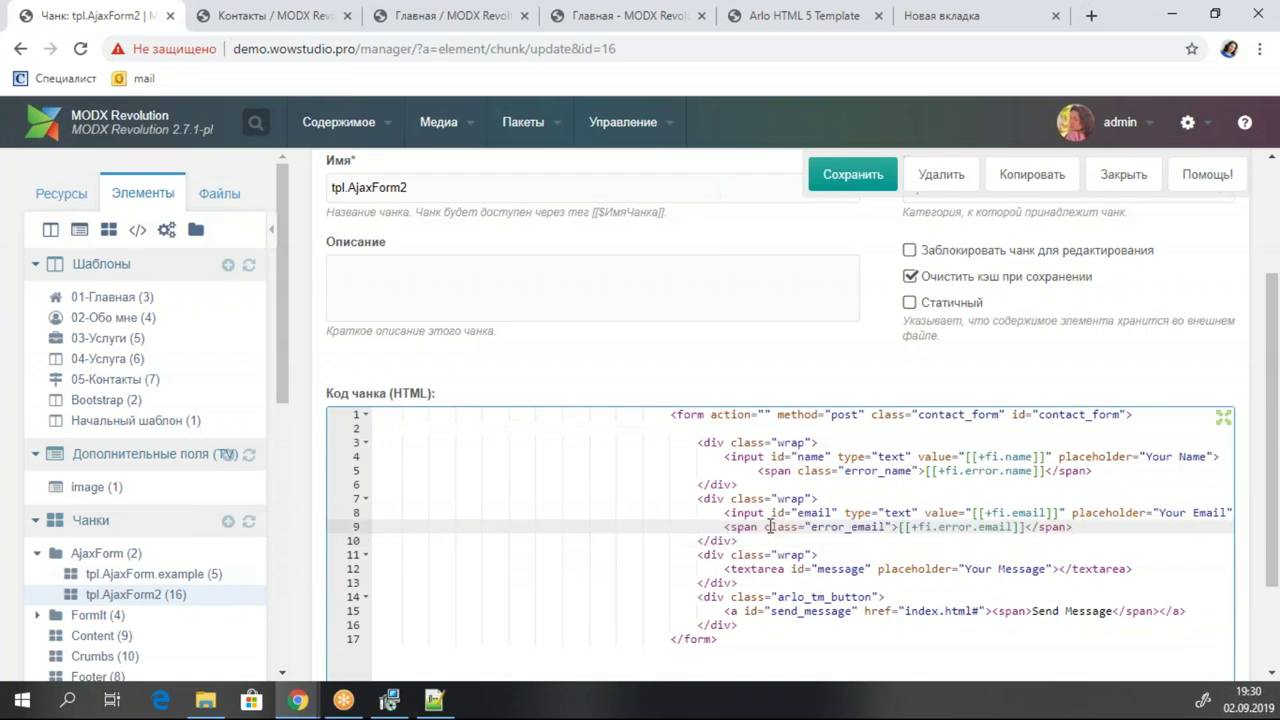
key(ctrl+s)
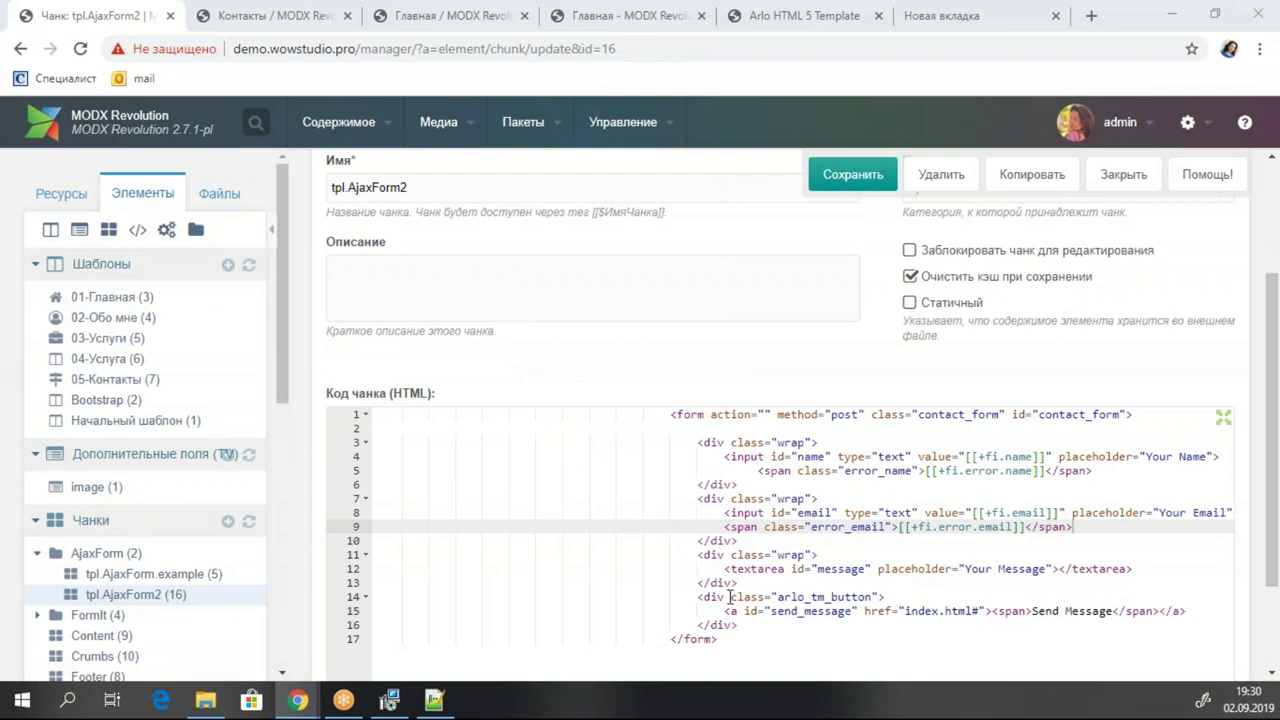
Replace the message textarea with a named version plus an error_message span and save.
drag(725, 569, 1147, 568)
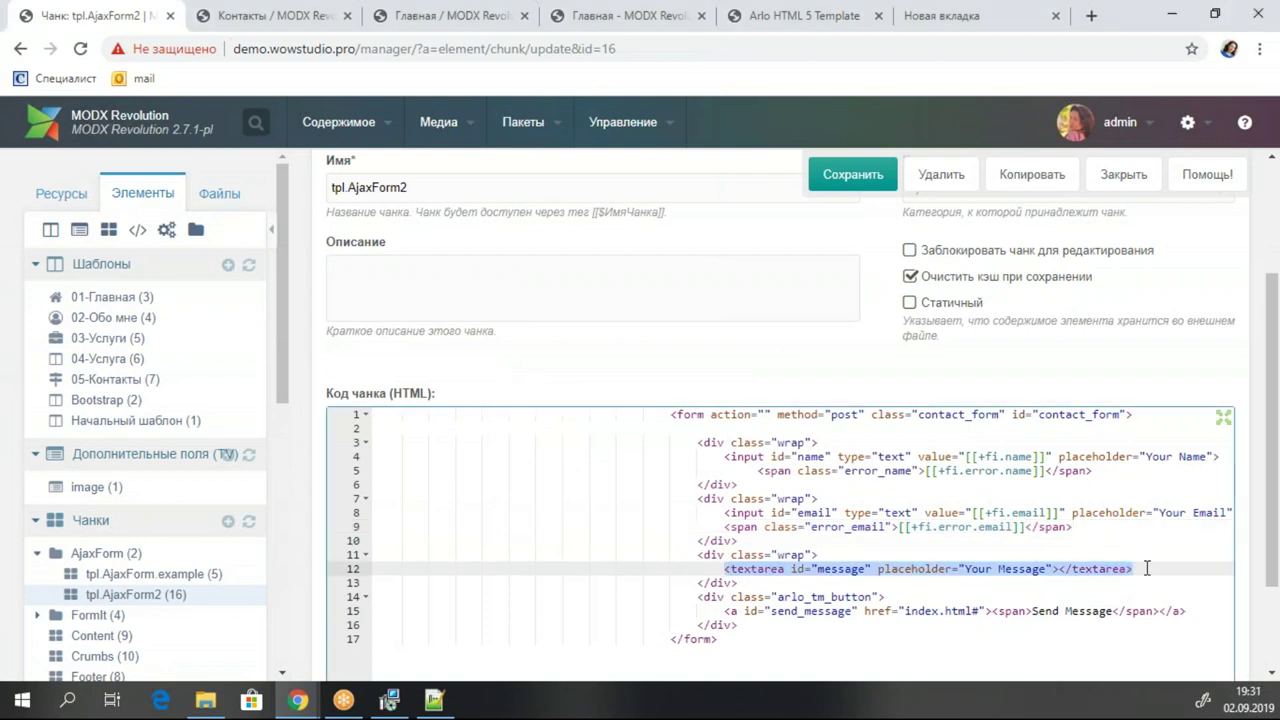
key(ctrl+v)
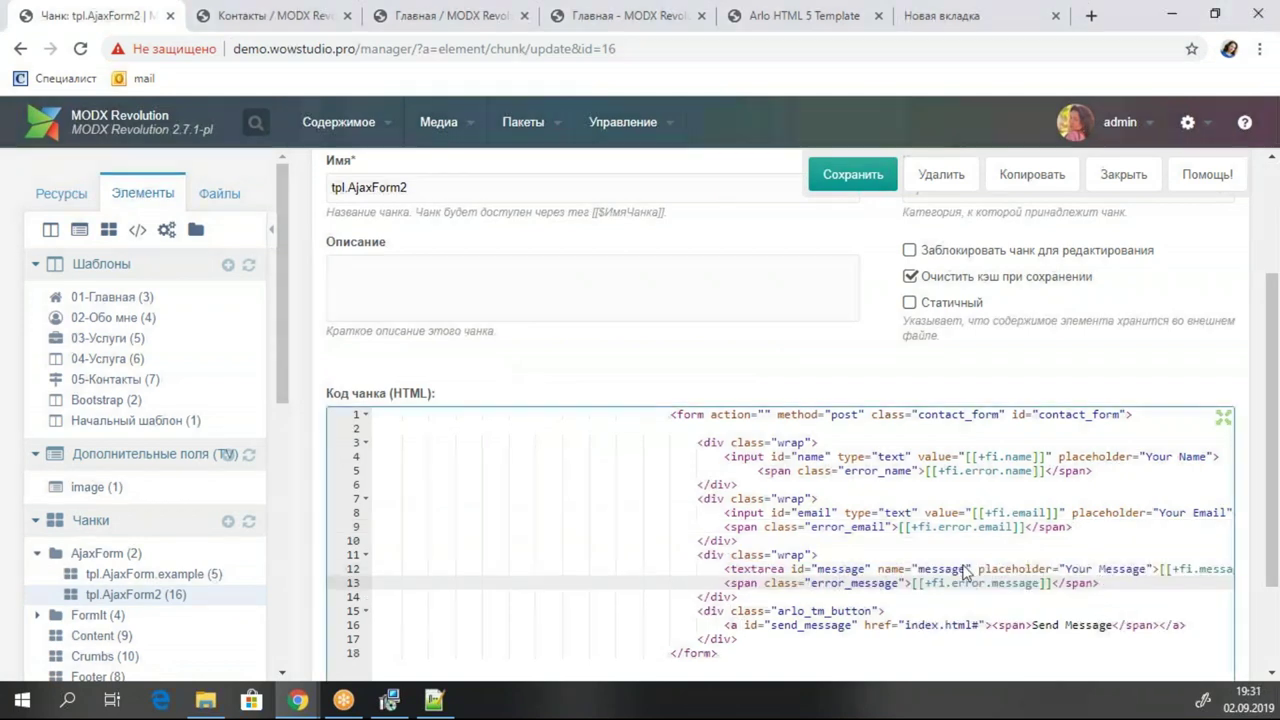
key(ctrl+s)
click(1153, 569)
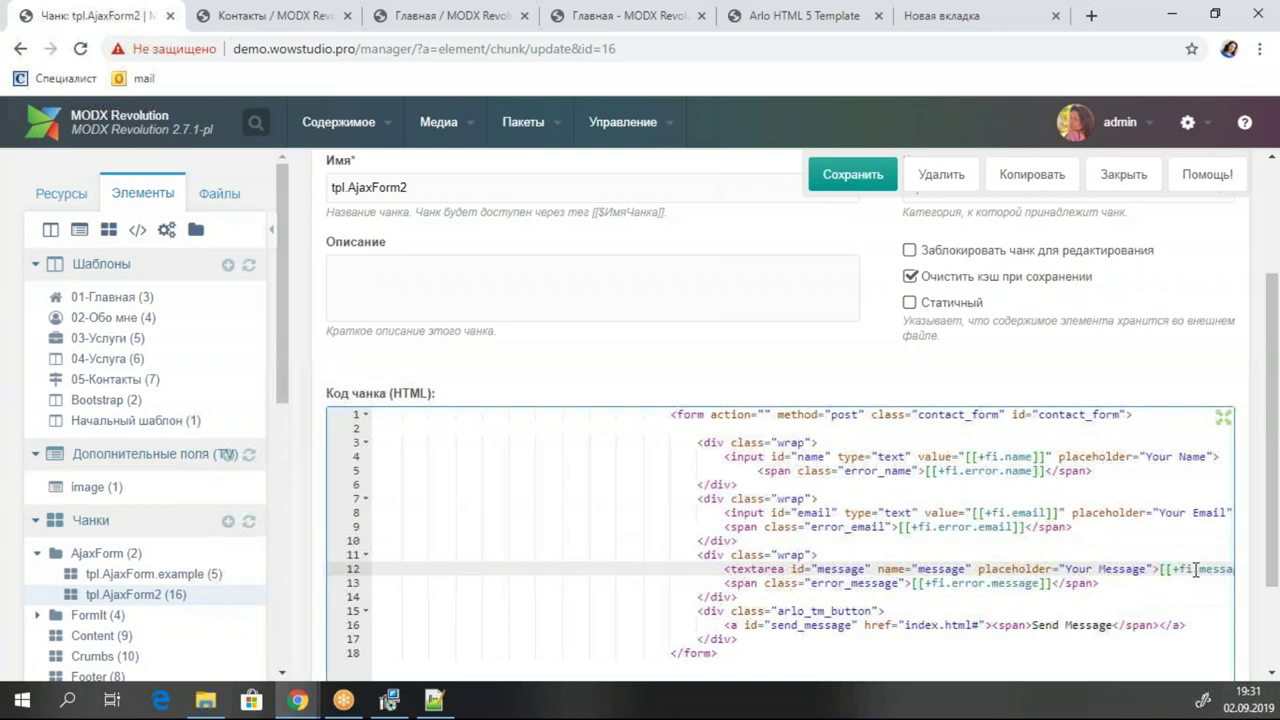
click(981, 584)
scroll(1110, 552, down, 1)
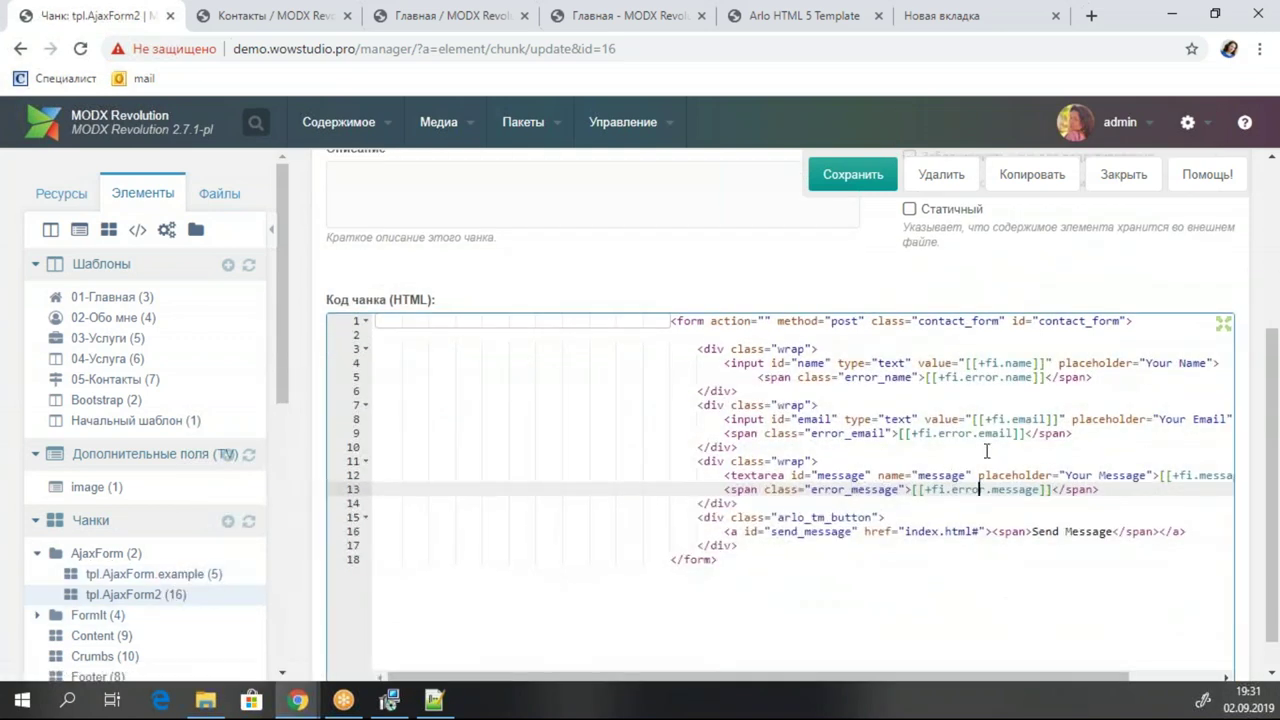
key(ctrl+s)
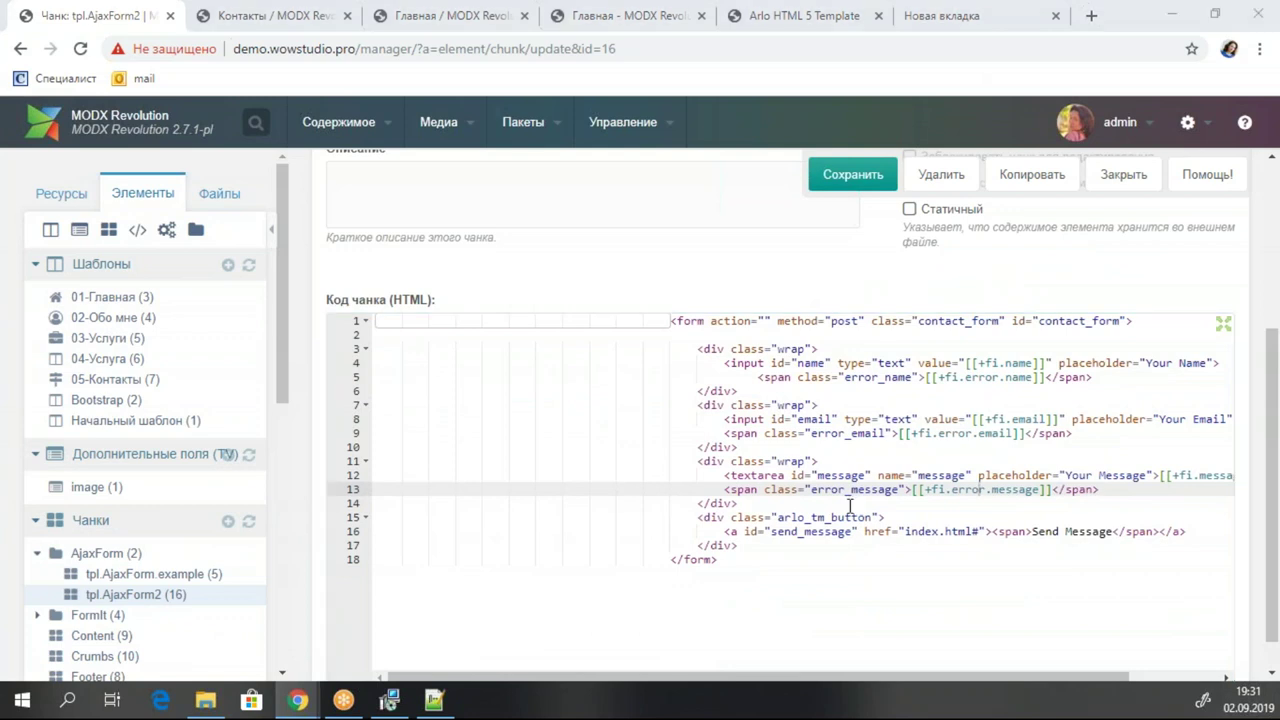
Comment out the Send Message link, insert the [[%af_submit]] submit button below it, and save.
click(713, 518)
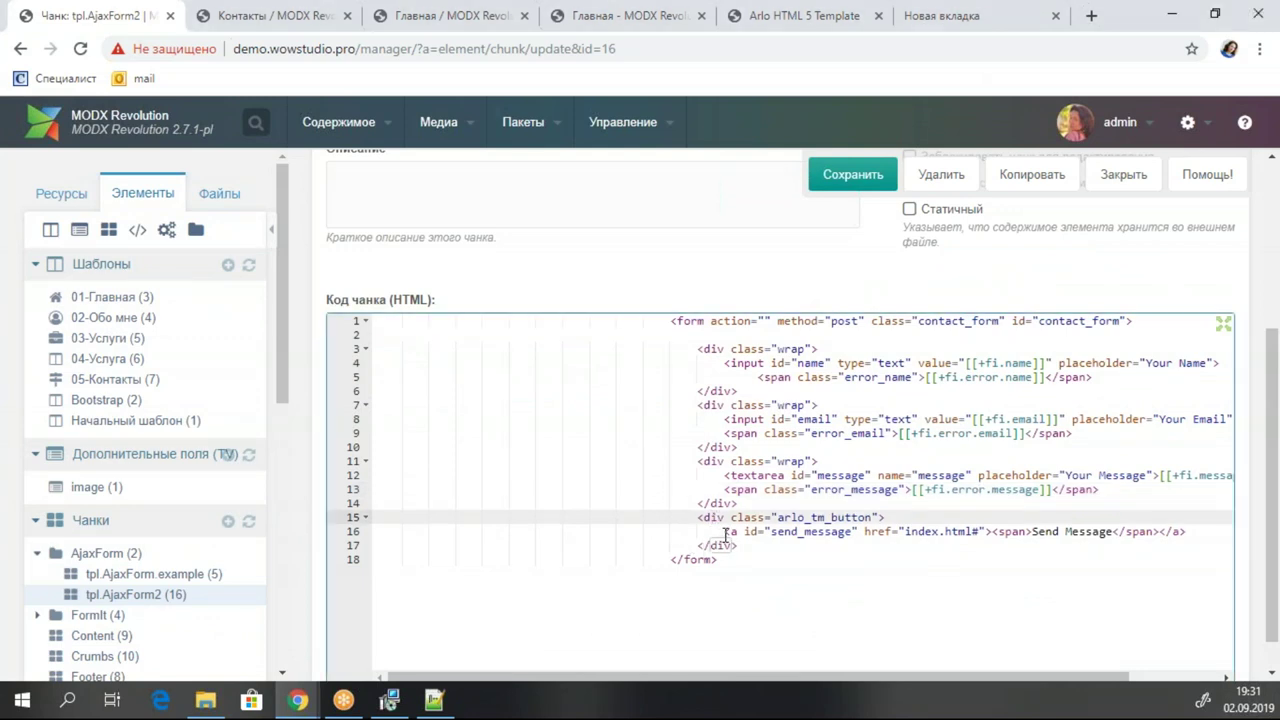
click(729, 531)
text(!--)
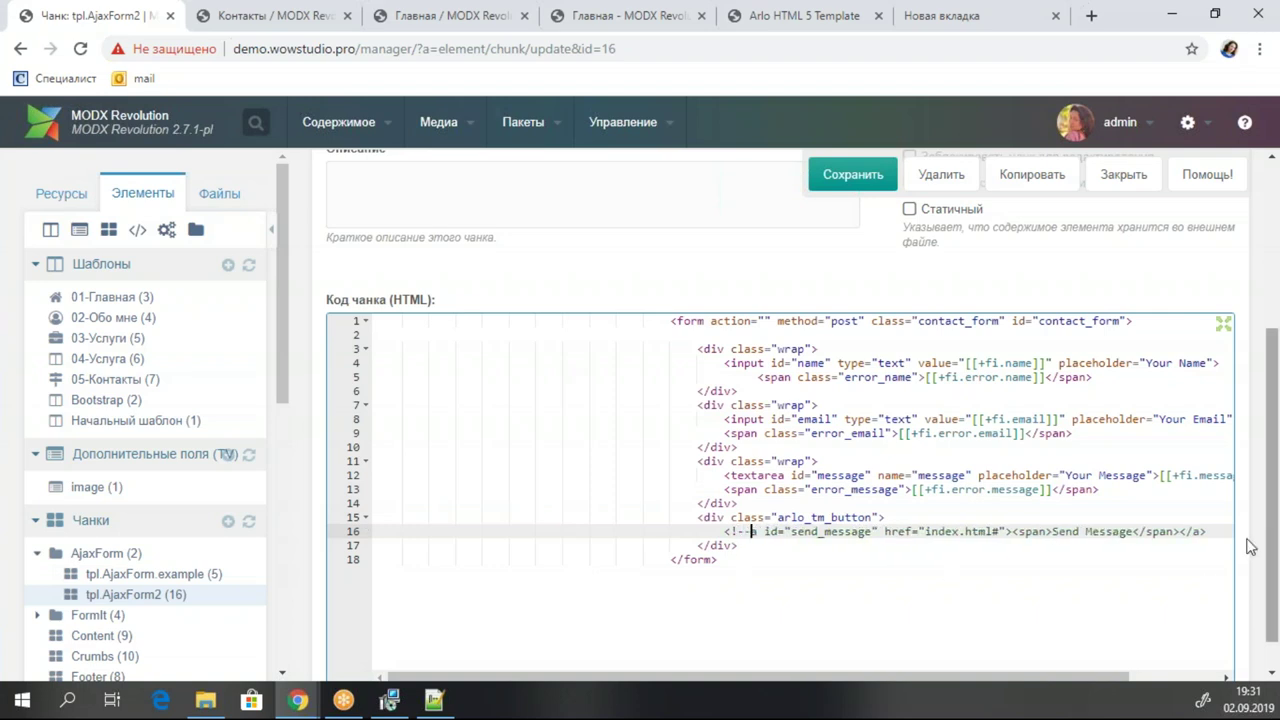
click(1203, 533)
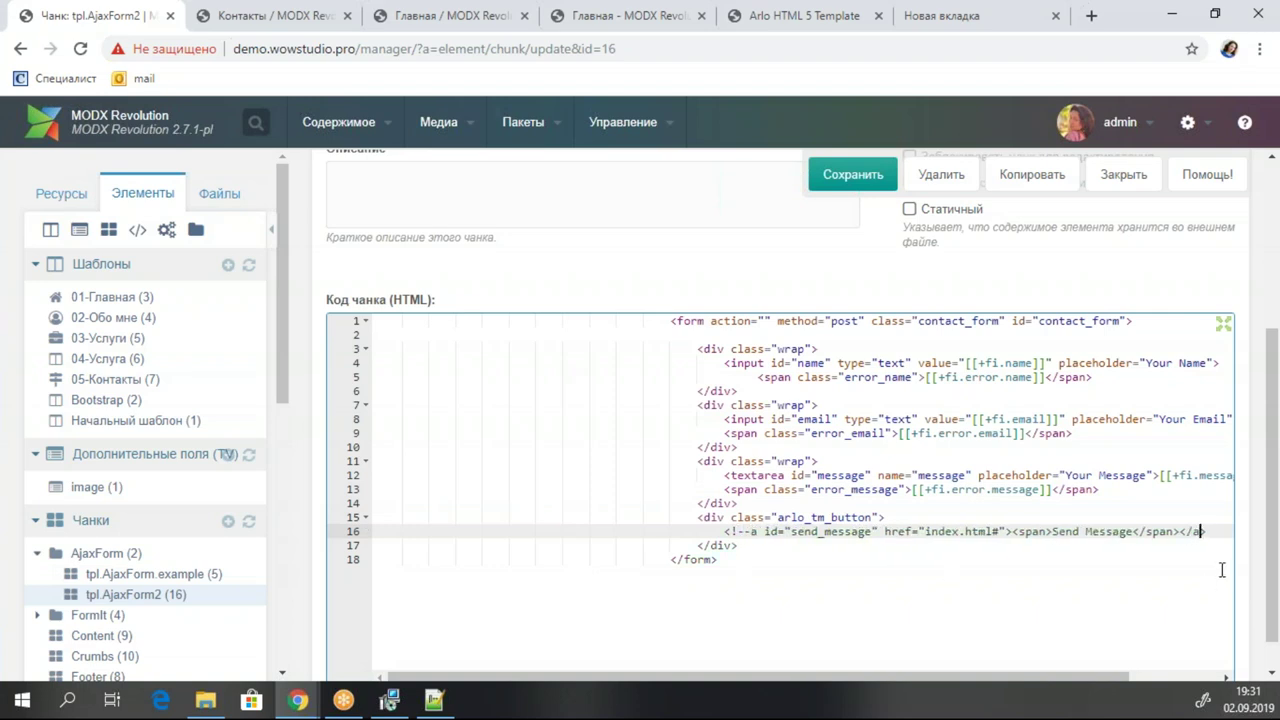
text(-->)
key(Return)
text(<button type="submit" class="btn btn-primary">[[%af_submit]]</button>)
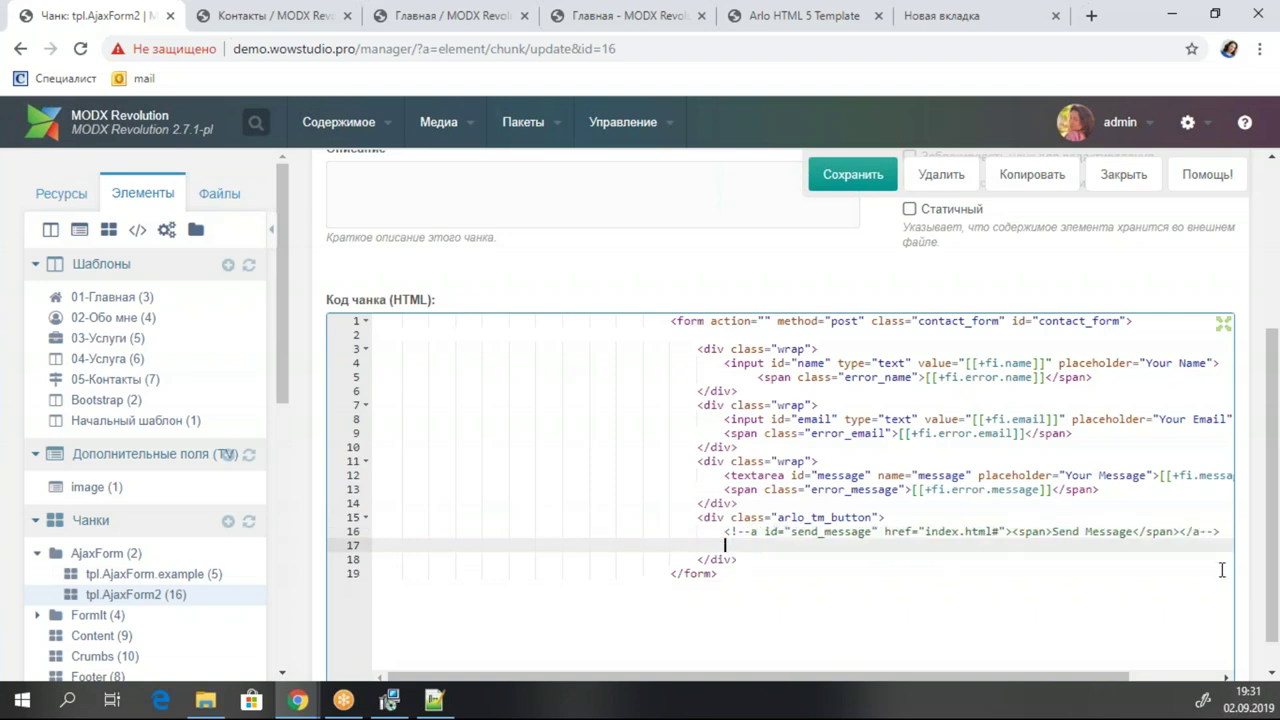
key(ctrl+s)
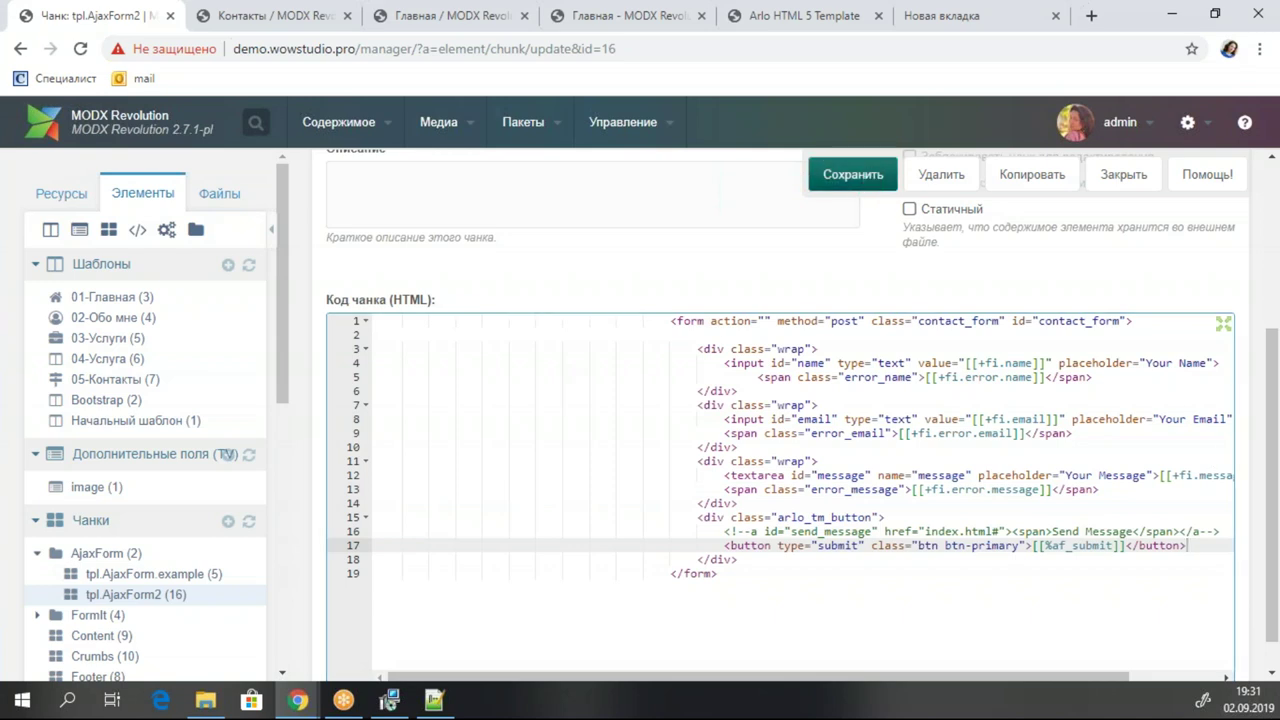
Reload the Контакты page to see the Отправить button, then return to the manager.
click(250, 16)
click(80, 50)
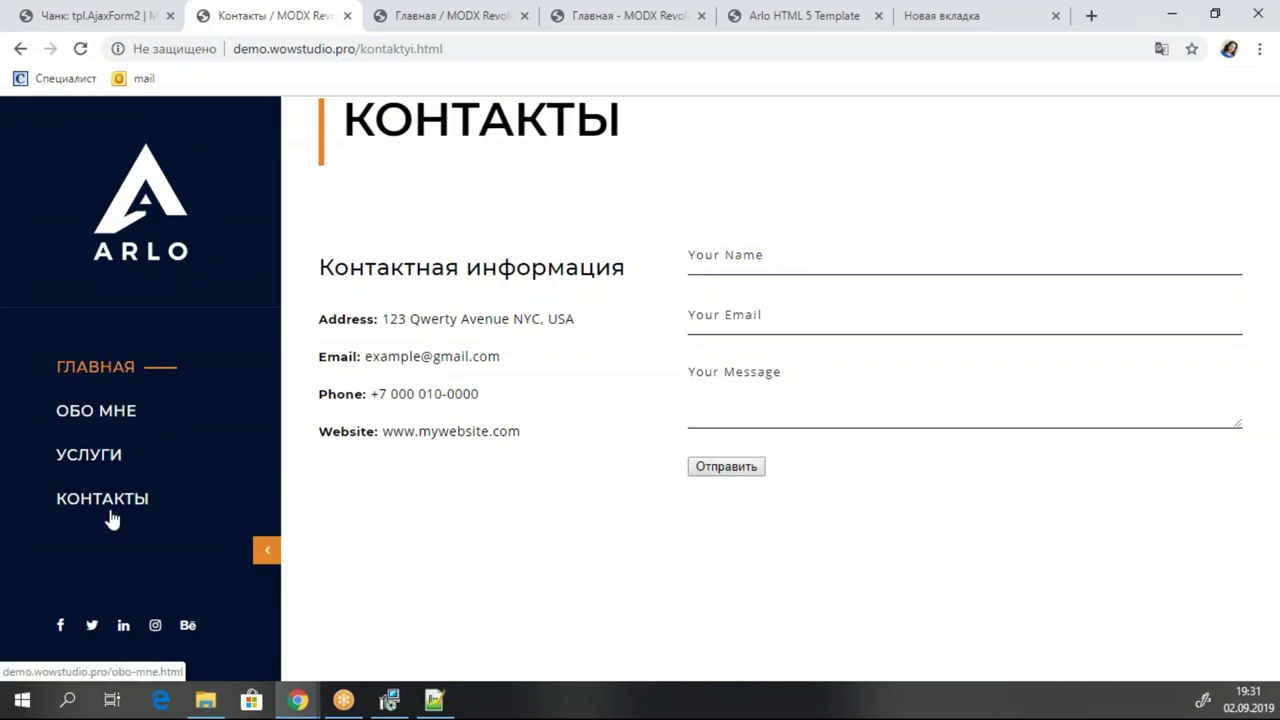
click(125, 14)
Open the 01-Главная template and fold the home section's code.
click(95, 299)
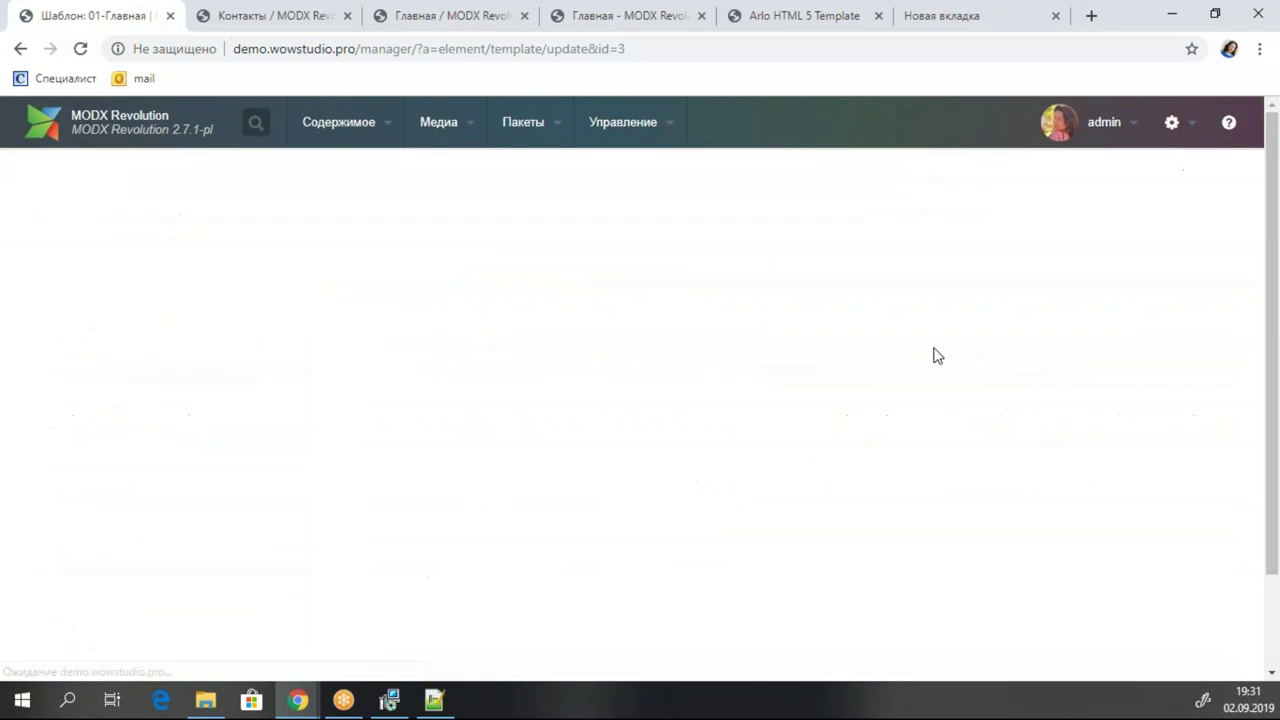
scroll(666, 363, down, 4)
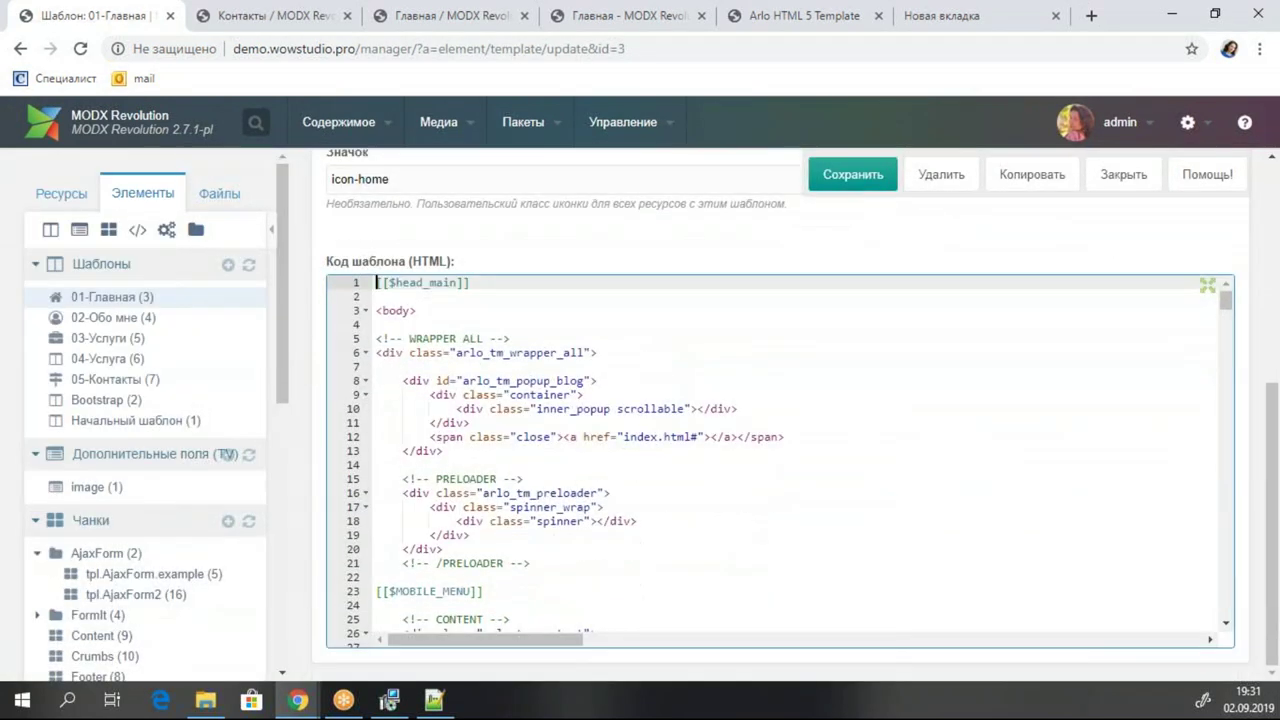
scroll(650, 457, down, 8)
scroll(689, 443, up, 2)
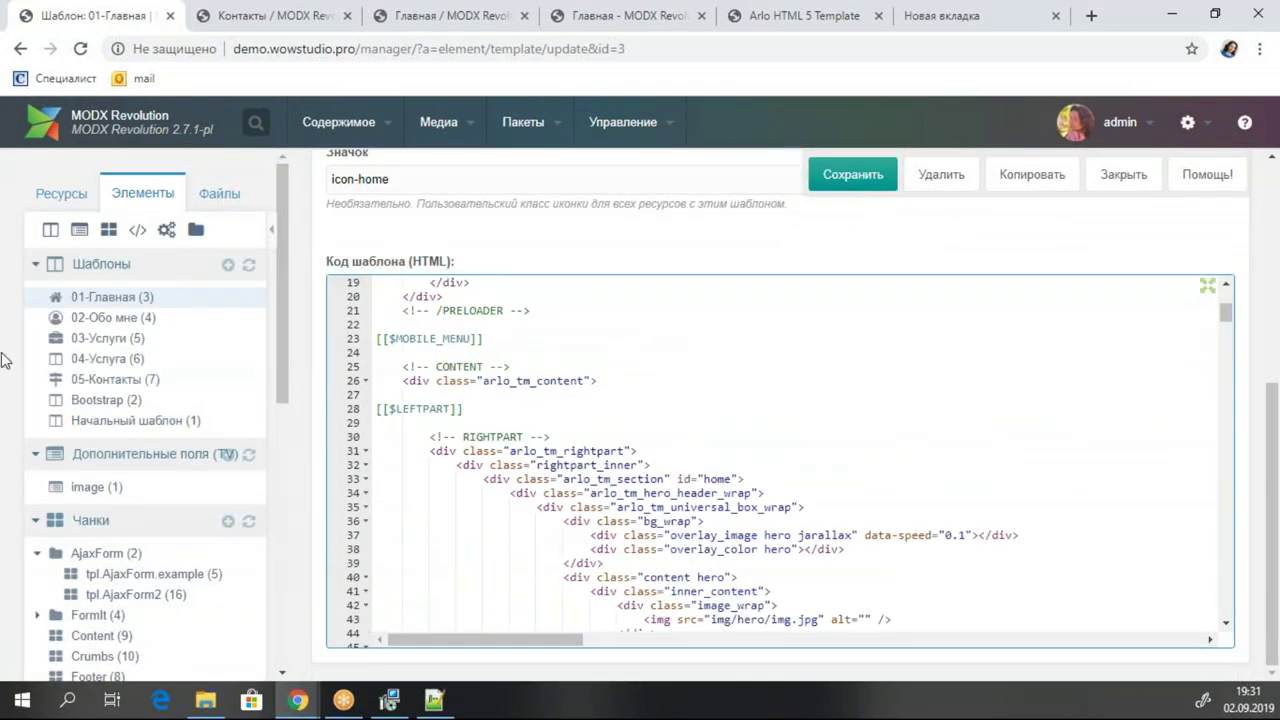
scroll(684, 391, down, 2)
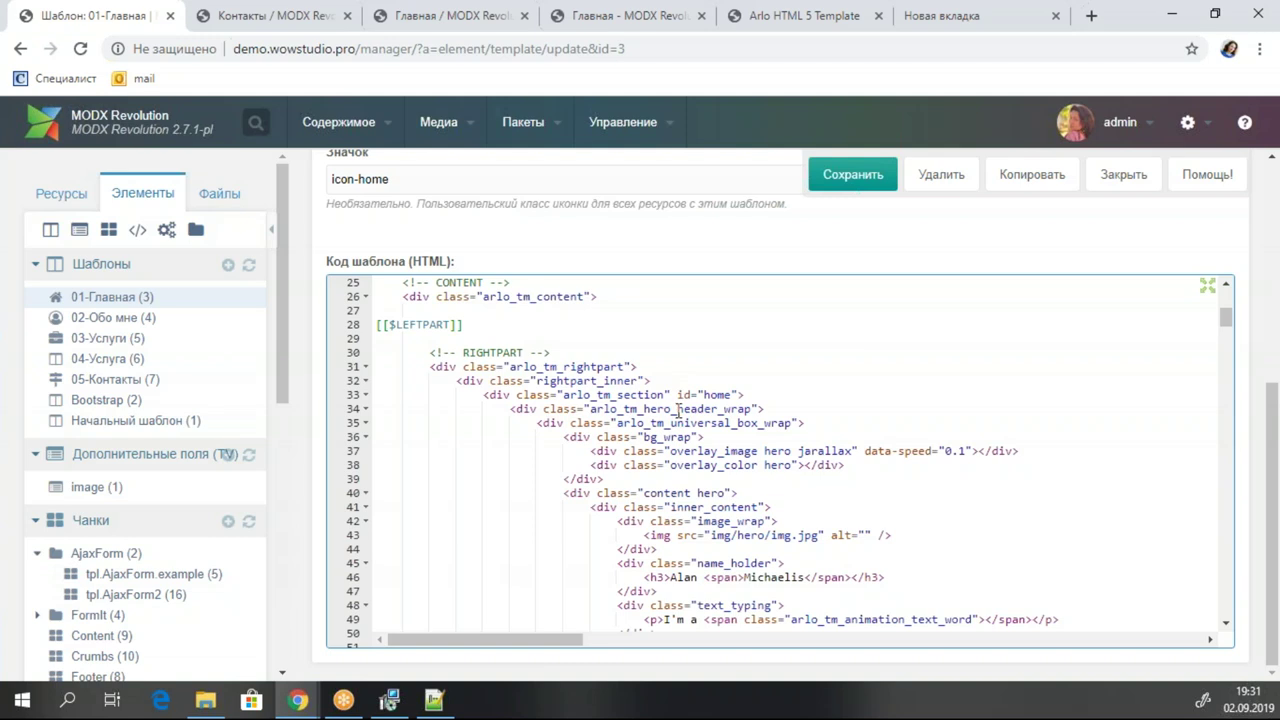
click(652, 394)
click(366, 394)
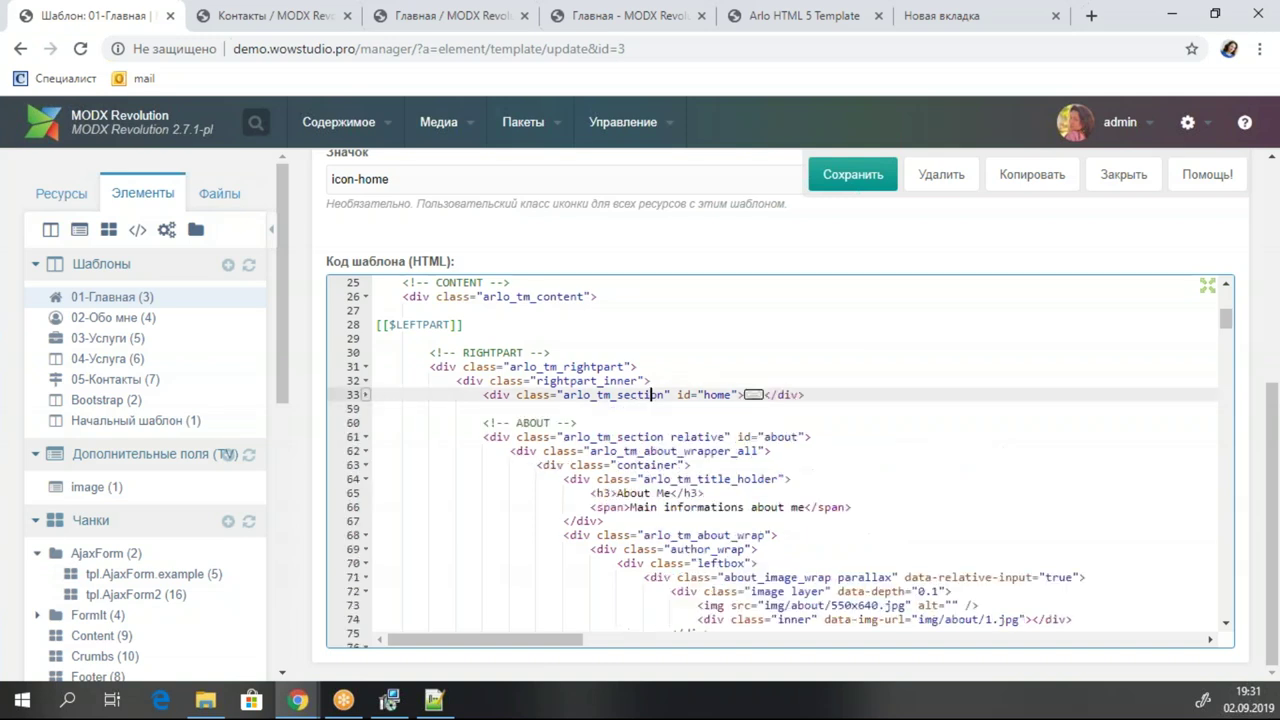
Delete the block from About through Contact & Footer and save the template.
drag(467, 403, 815, 597)
drag(815, 507, 857, 400)
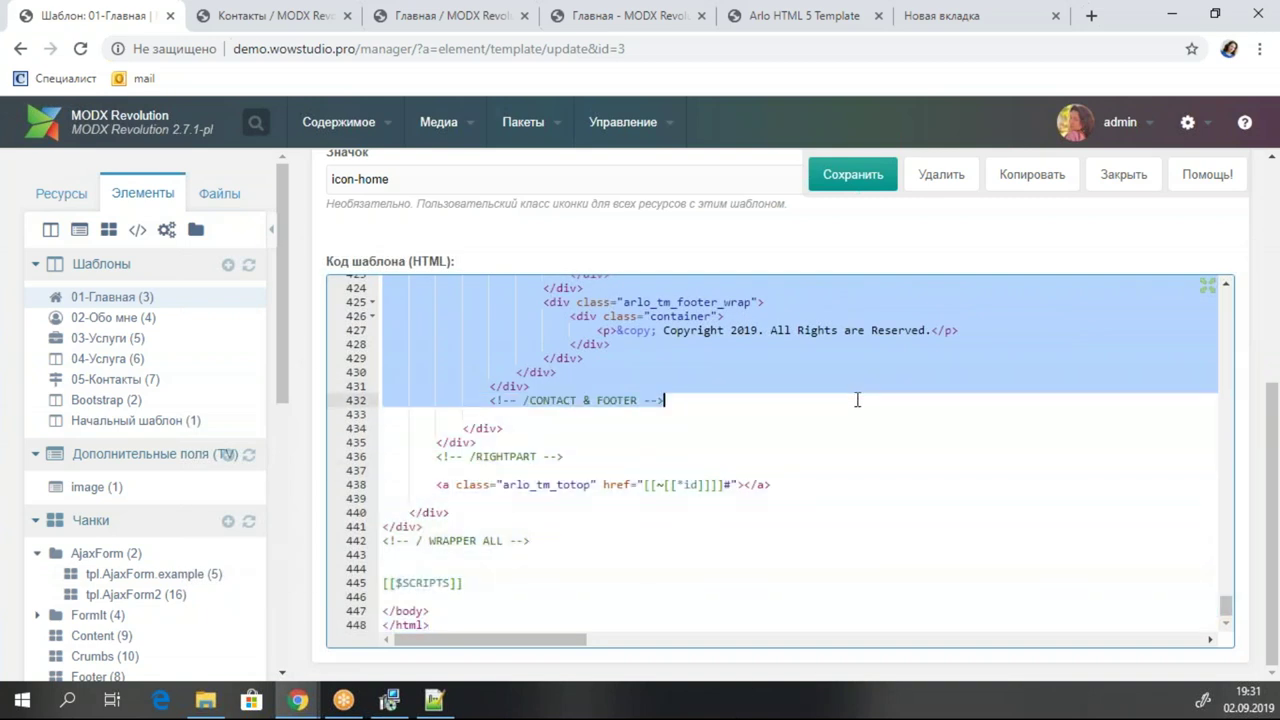
key(Delete)
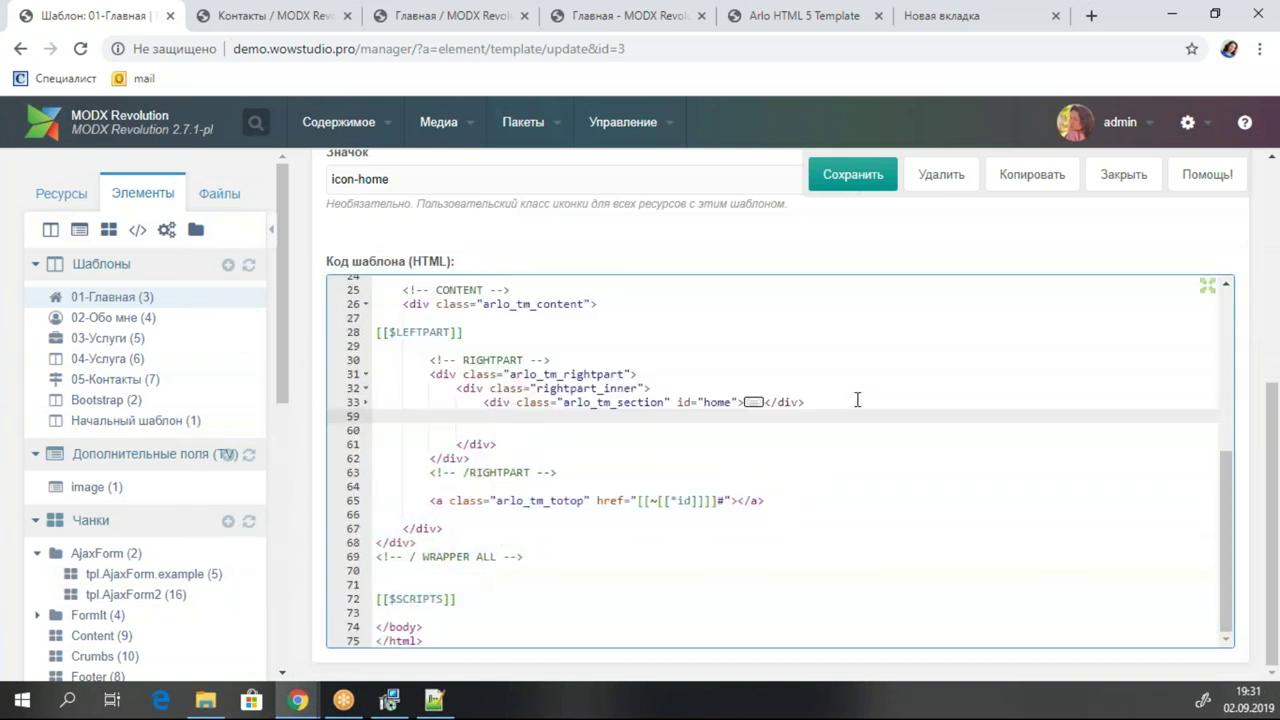
key(ctrl+s)
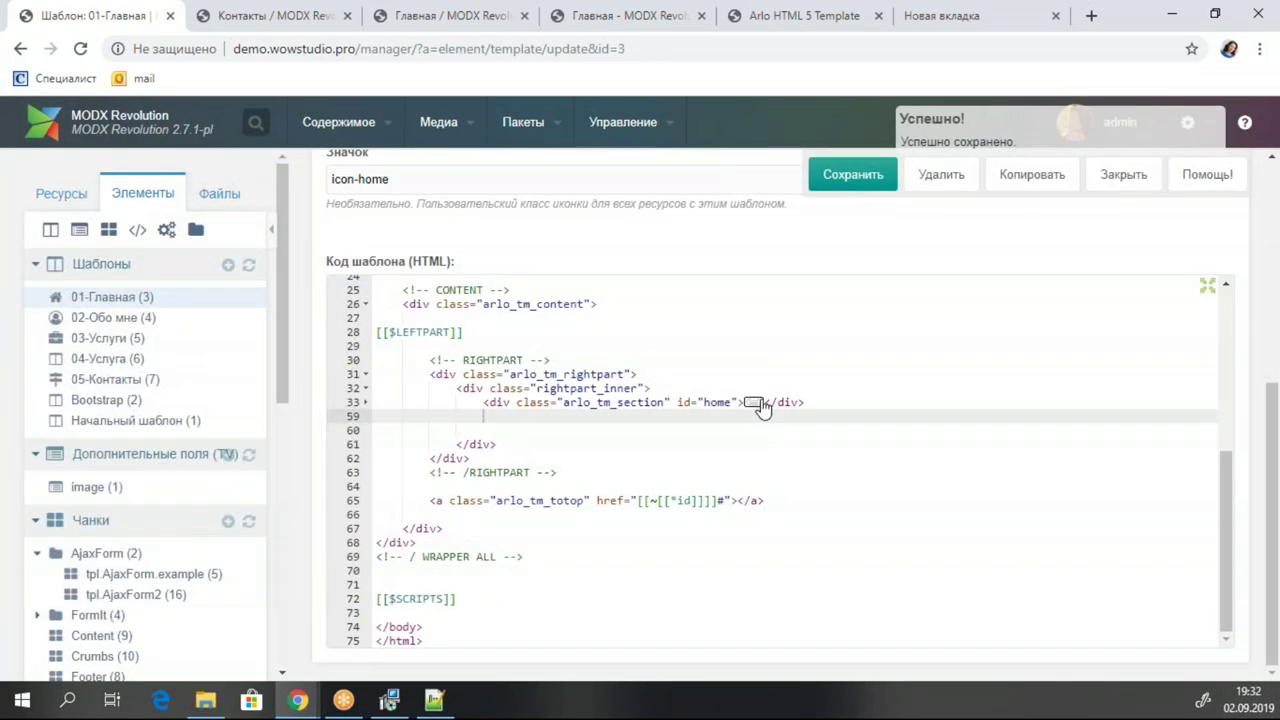
click(765, 402)
key(ctrl+s)
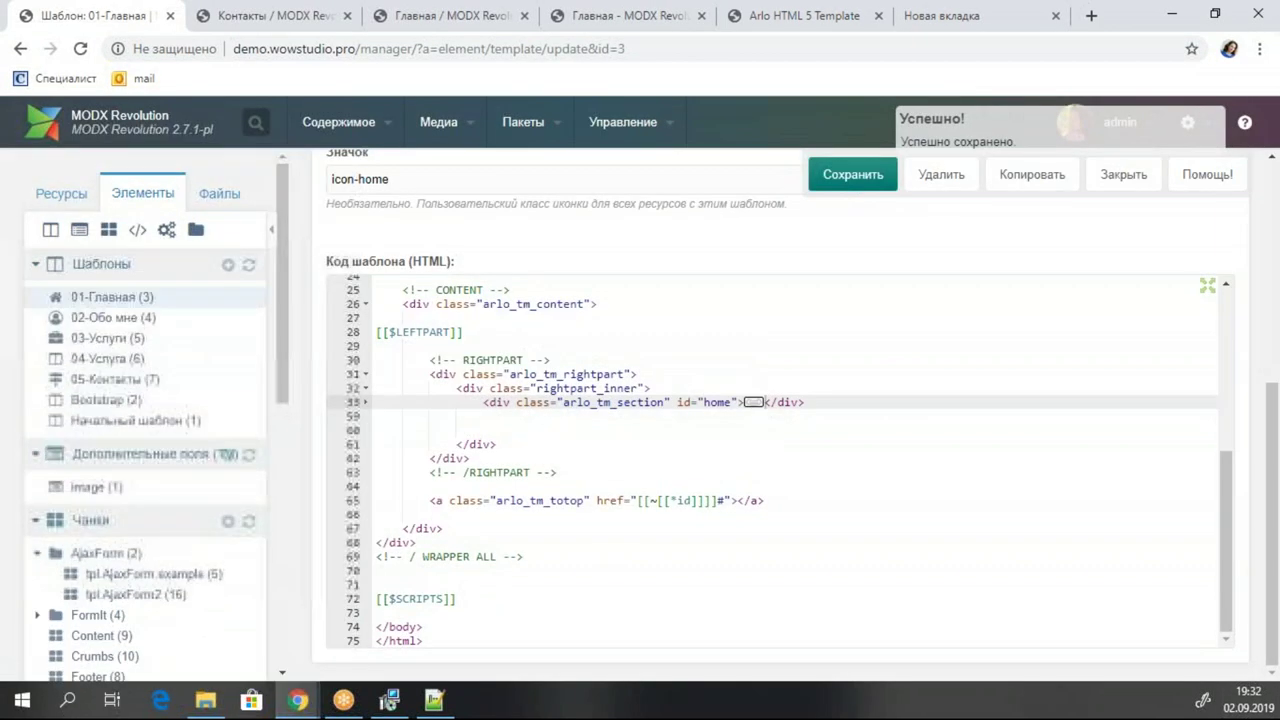
Reload the Контакты page to check the trimmed layout.
click(196, 17)
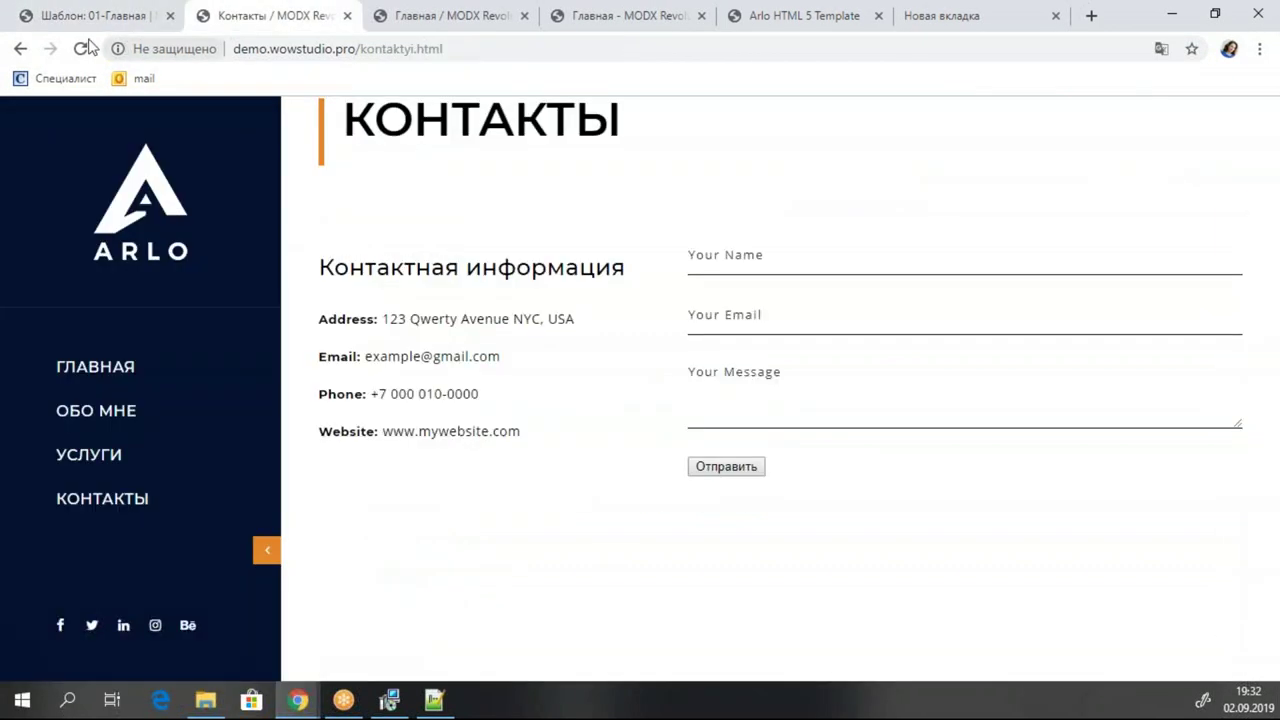
click(80, 48)
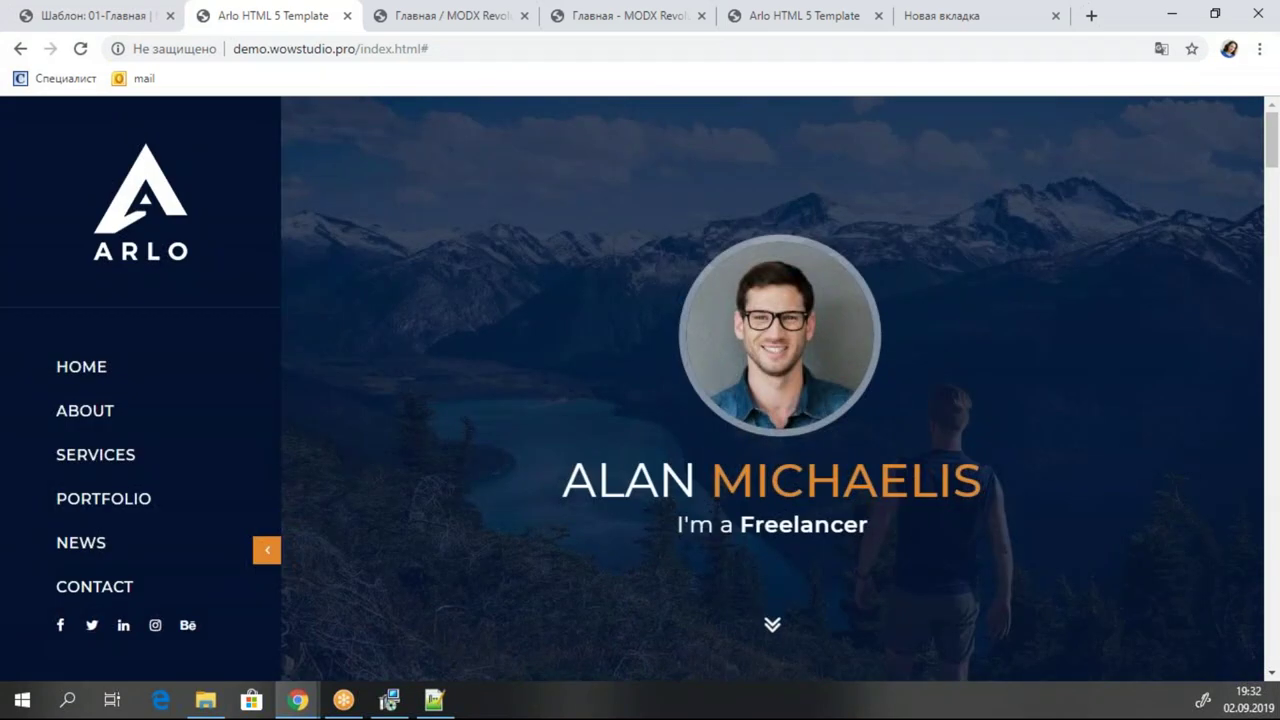
scroll(819, 349, down, 4)
scroll(820, 357, up, 4)
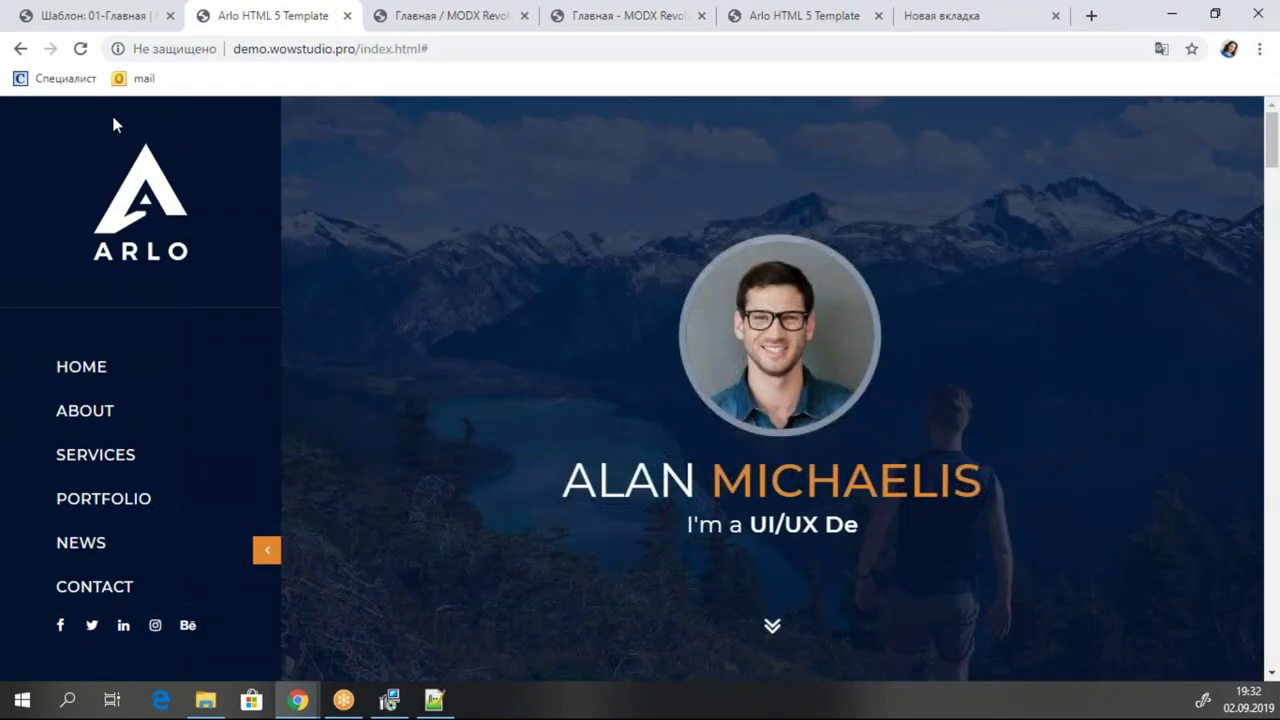
click(80, 48)
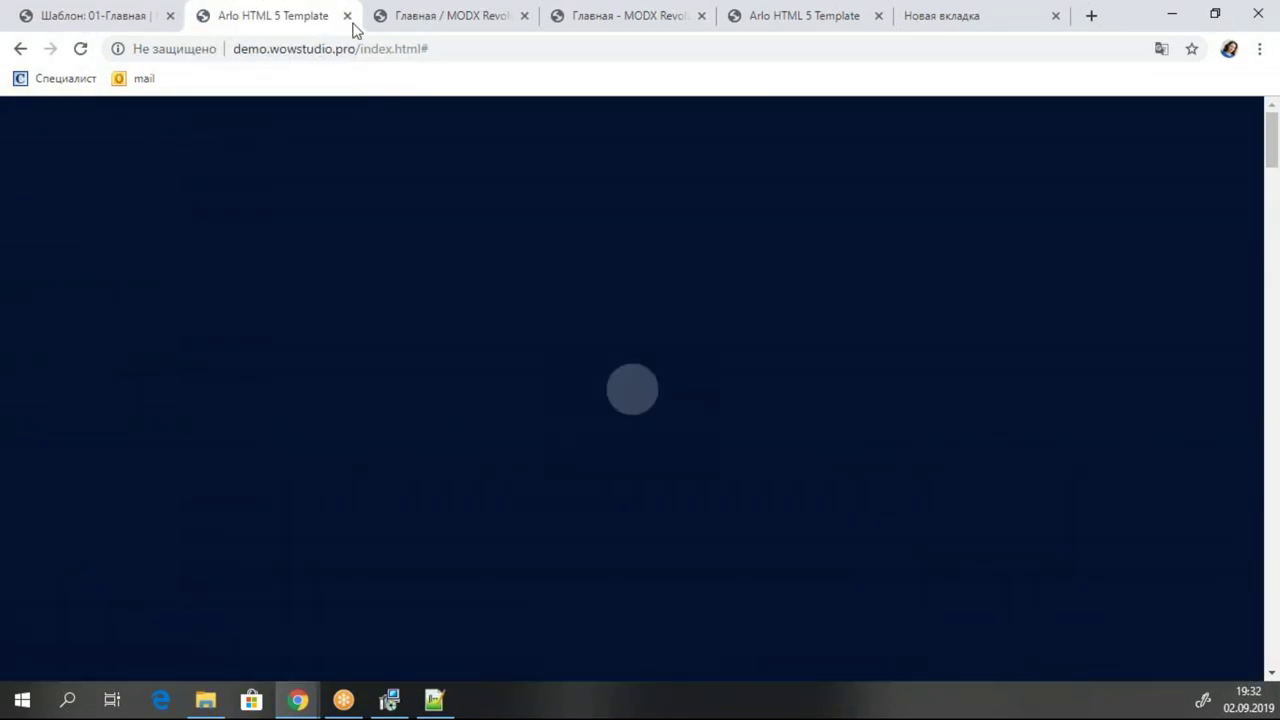
Save the 01-Главная template and open the live site via Перейти на сайт.
click(60, 8)
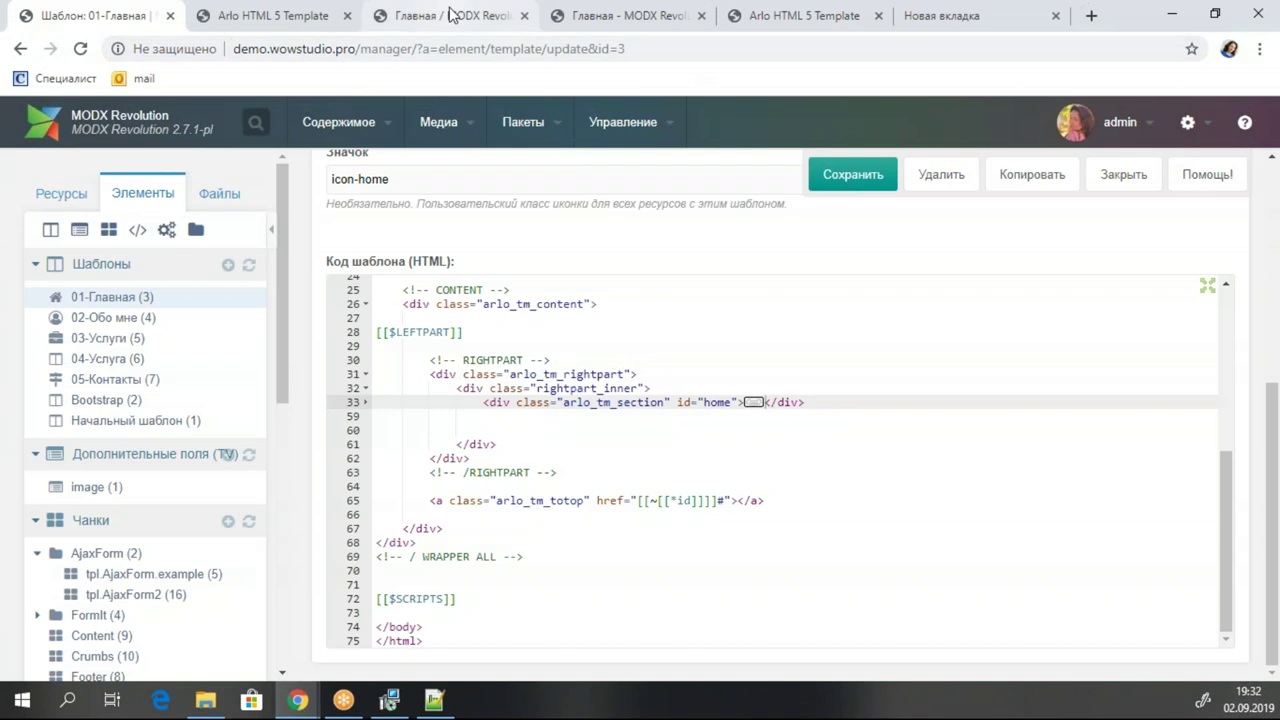
click(846, 180)
mouse_move(339, 114)
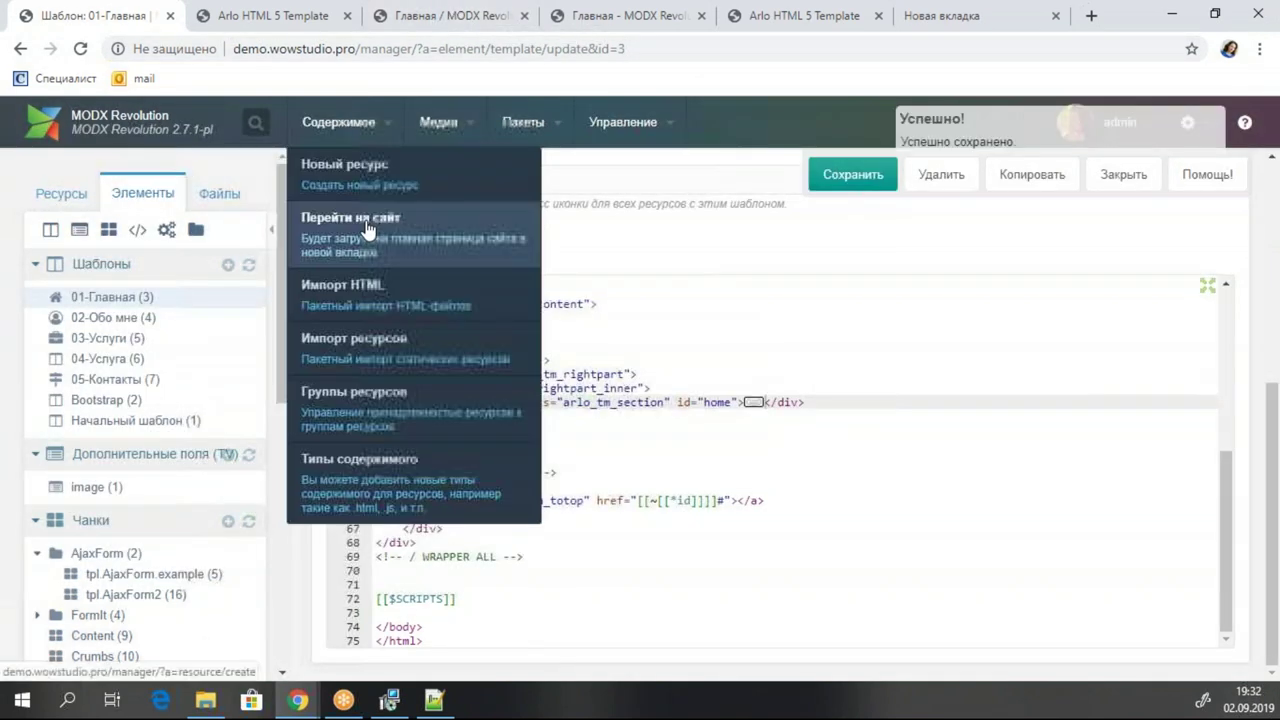
click(414, 215)
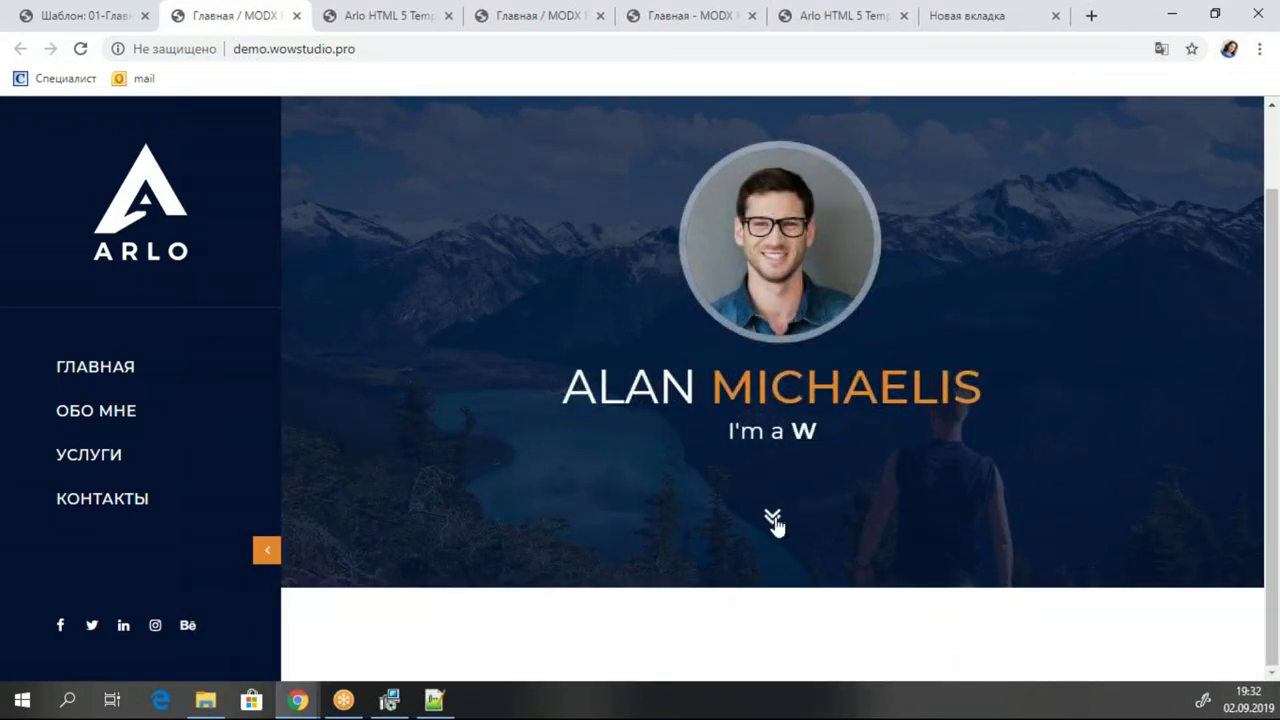
Visit the ОБО МНЕ, УСЛУГИ and КОНТАКТЫ pages, then close the template editor.
scroll(794, 554, up, 1)
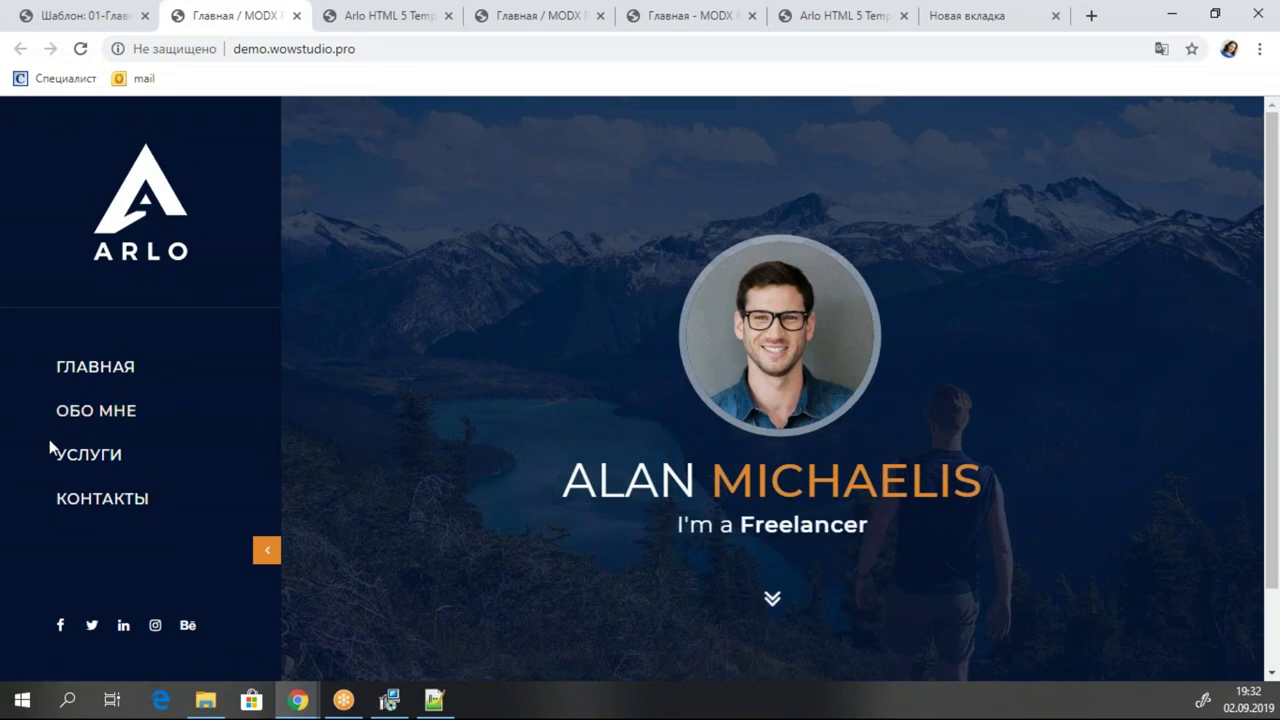
click(96, 410)
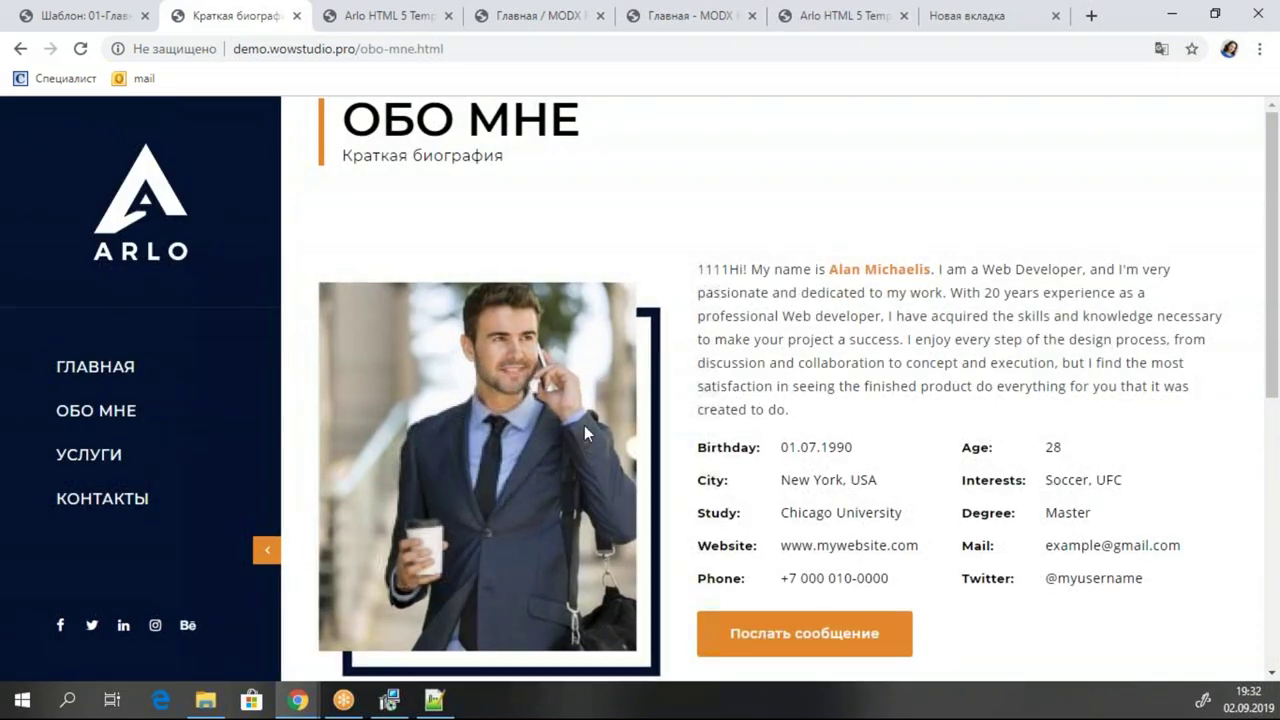
drag(703, 268, 1035, 556)
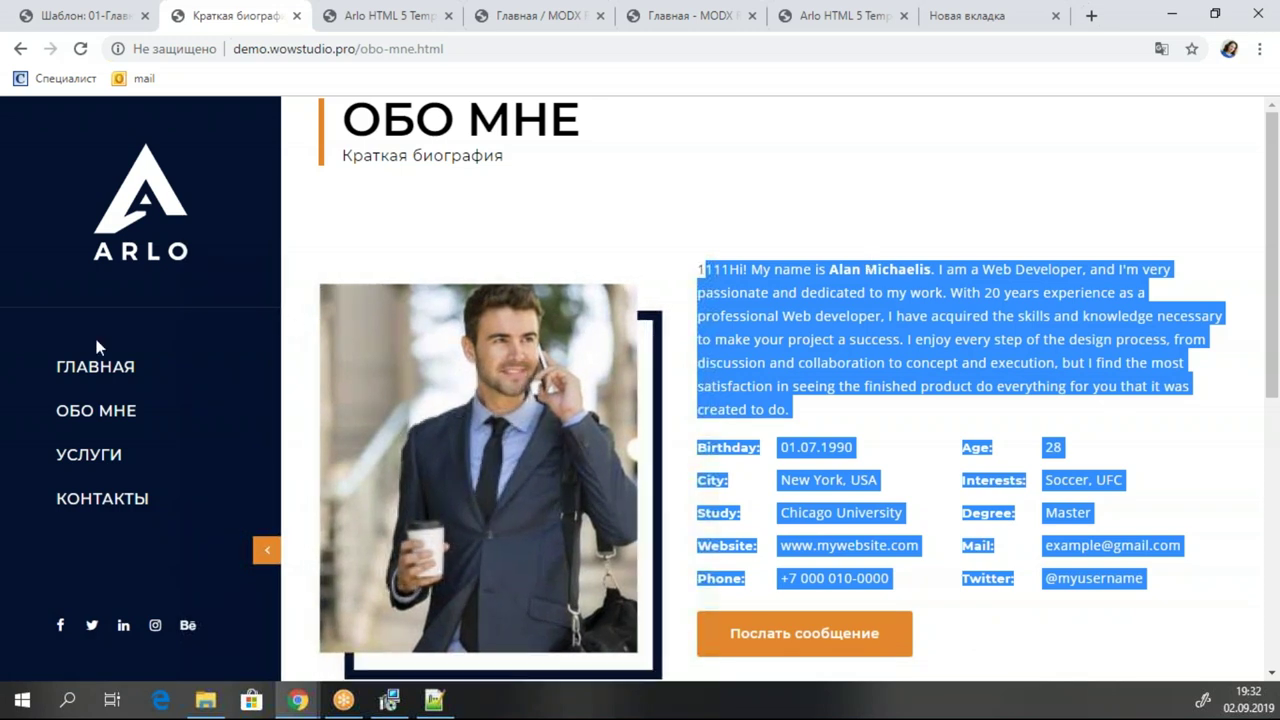
click(99, 445)
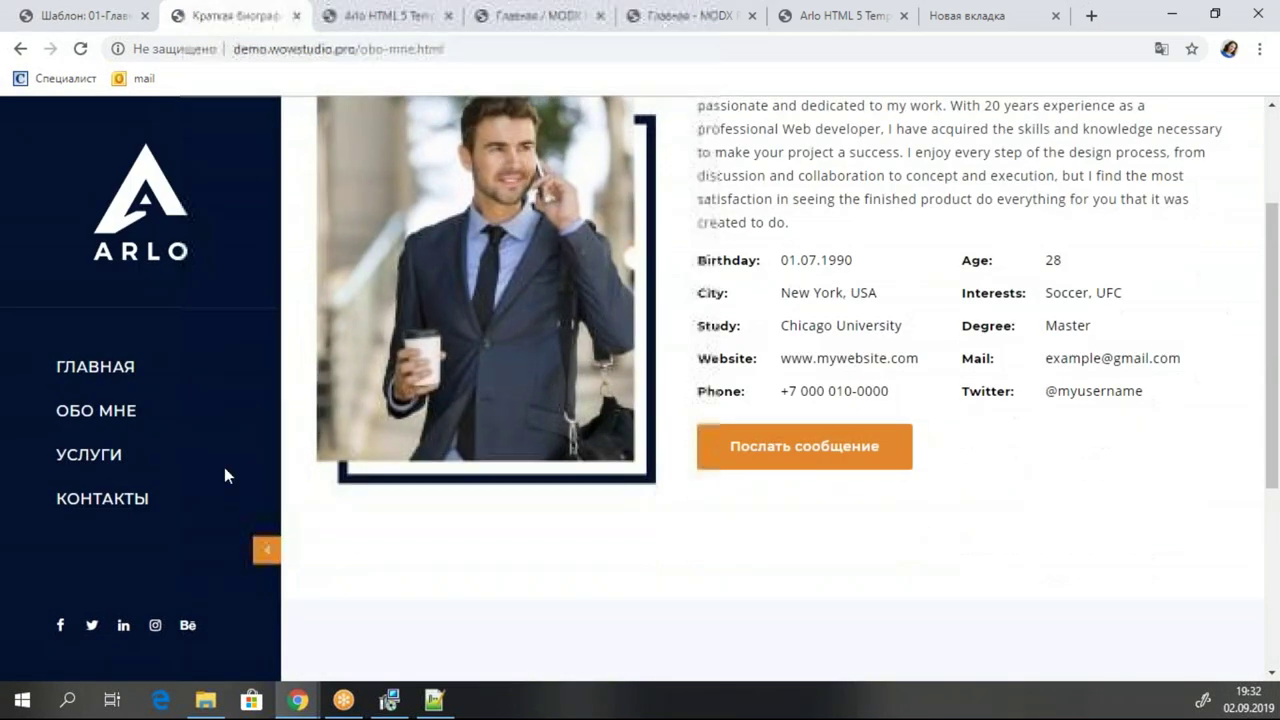
click(106, 457)
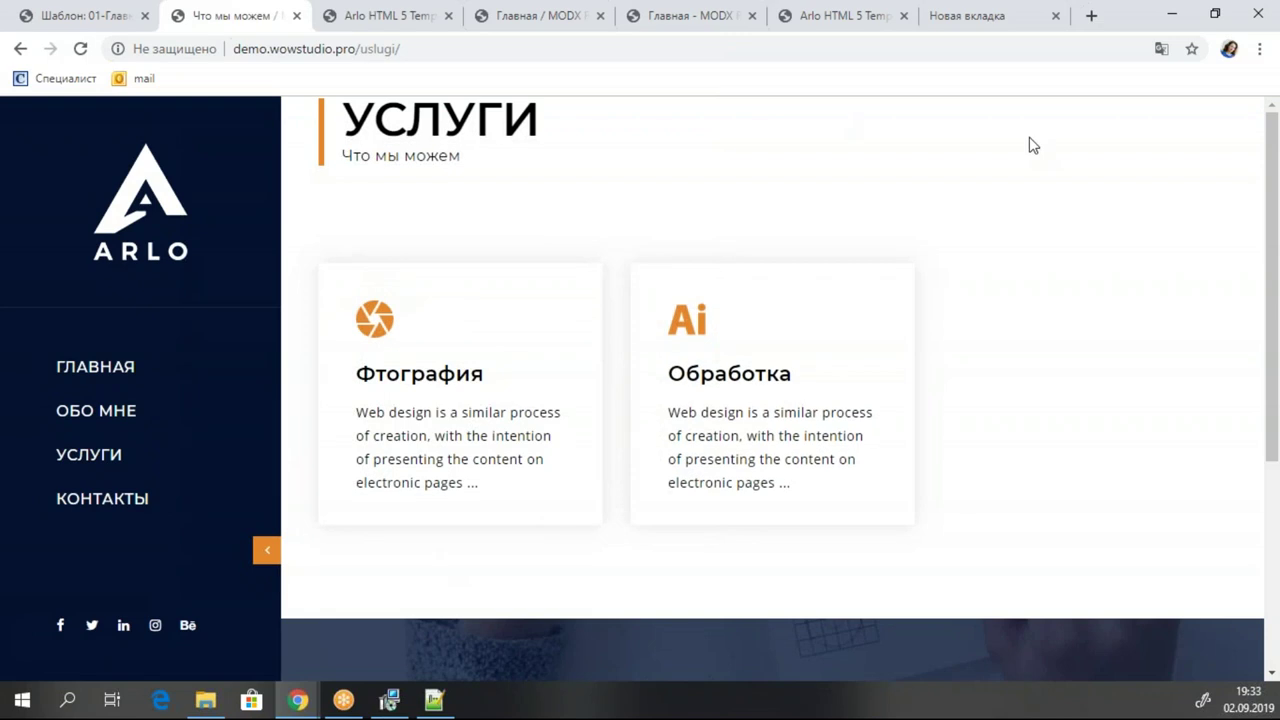
click(125, 505)
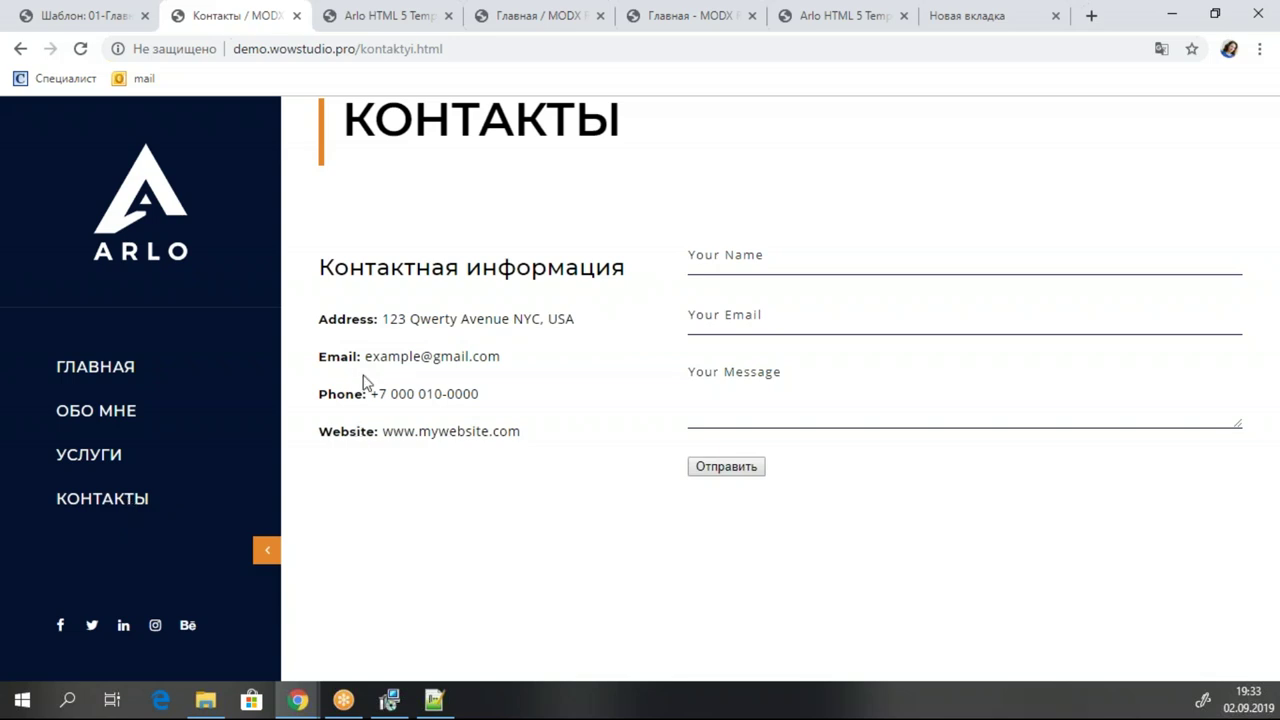
click(82, 13)
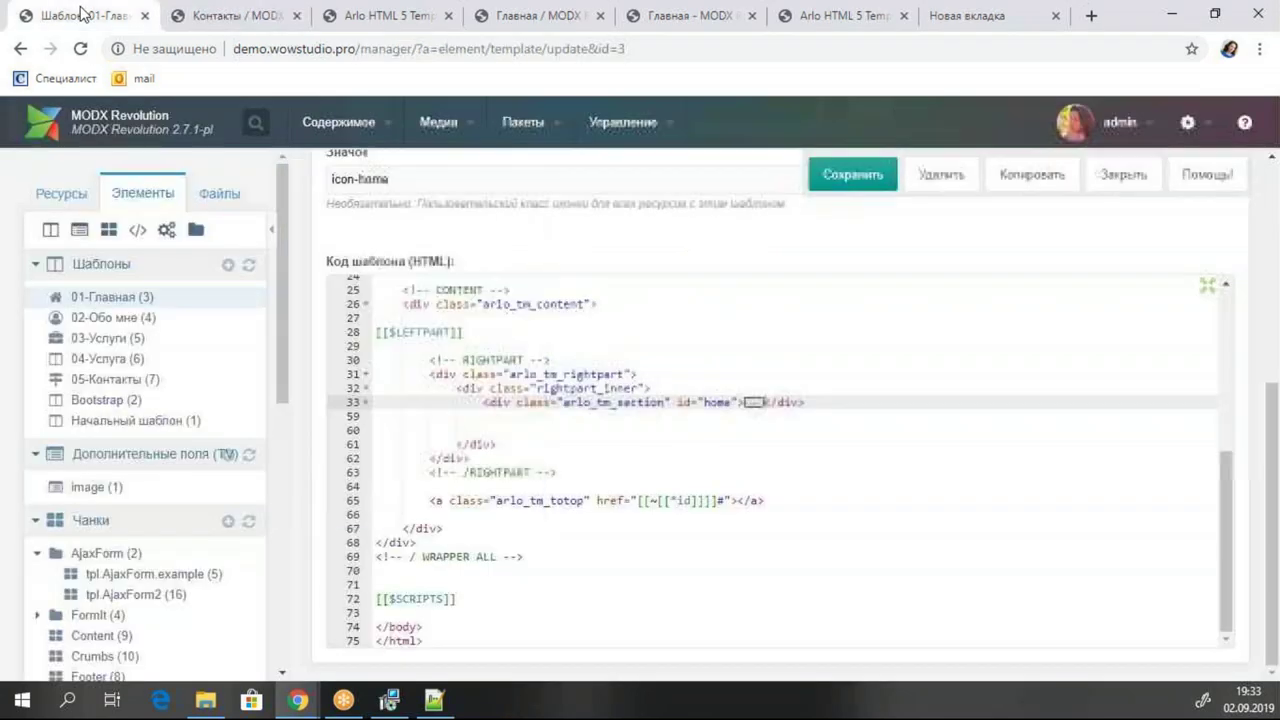
click(1143, 175)
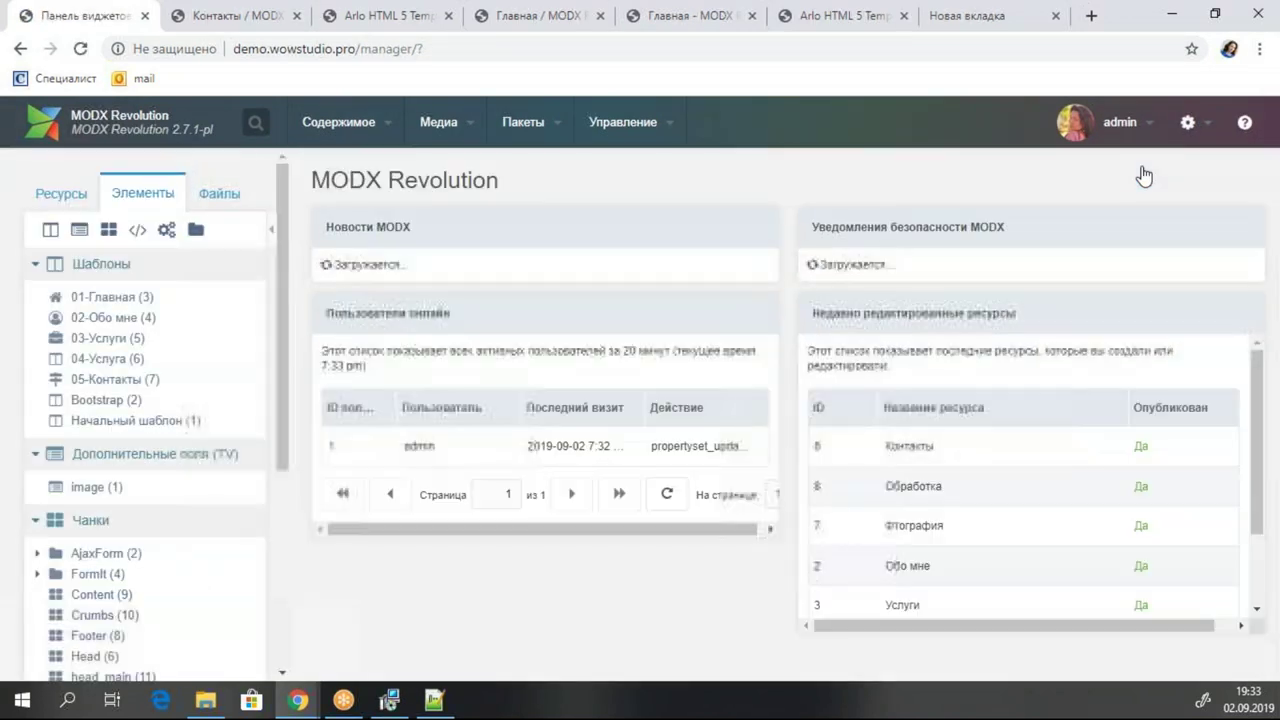